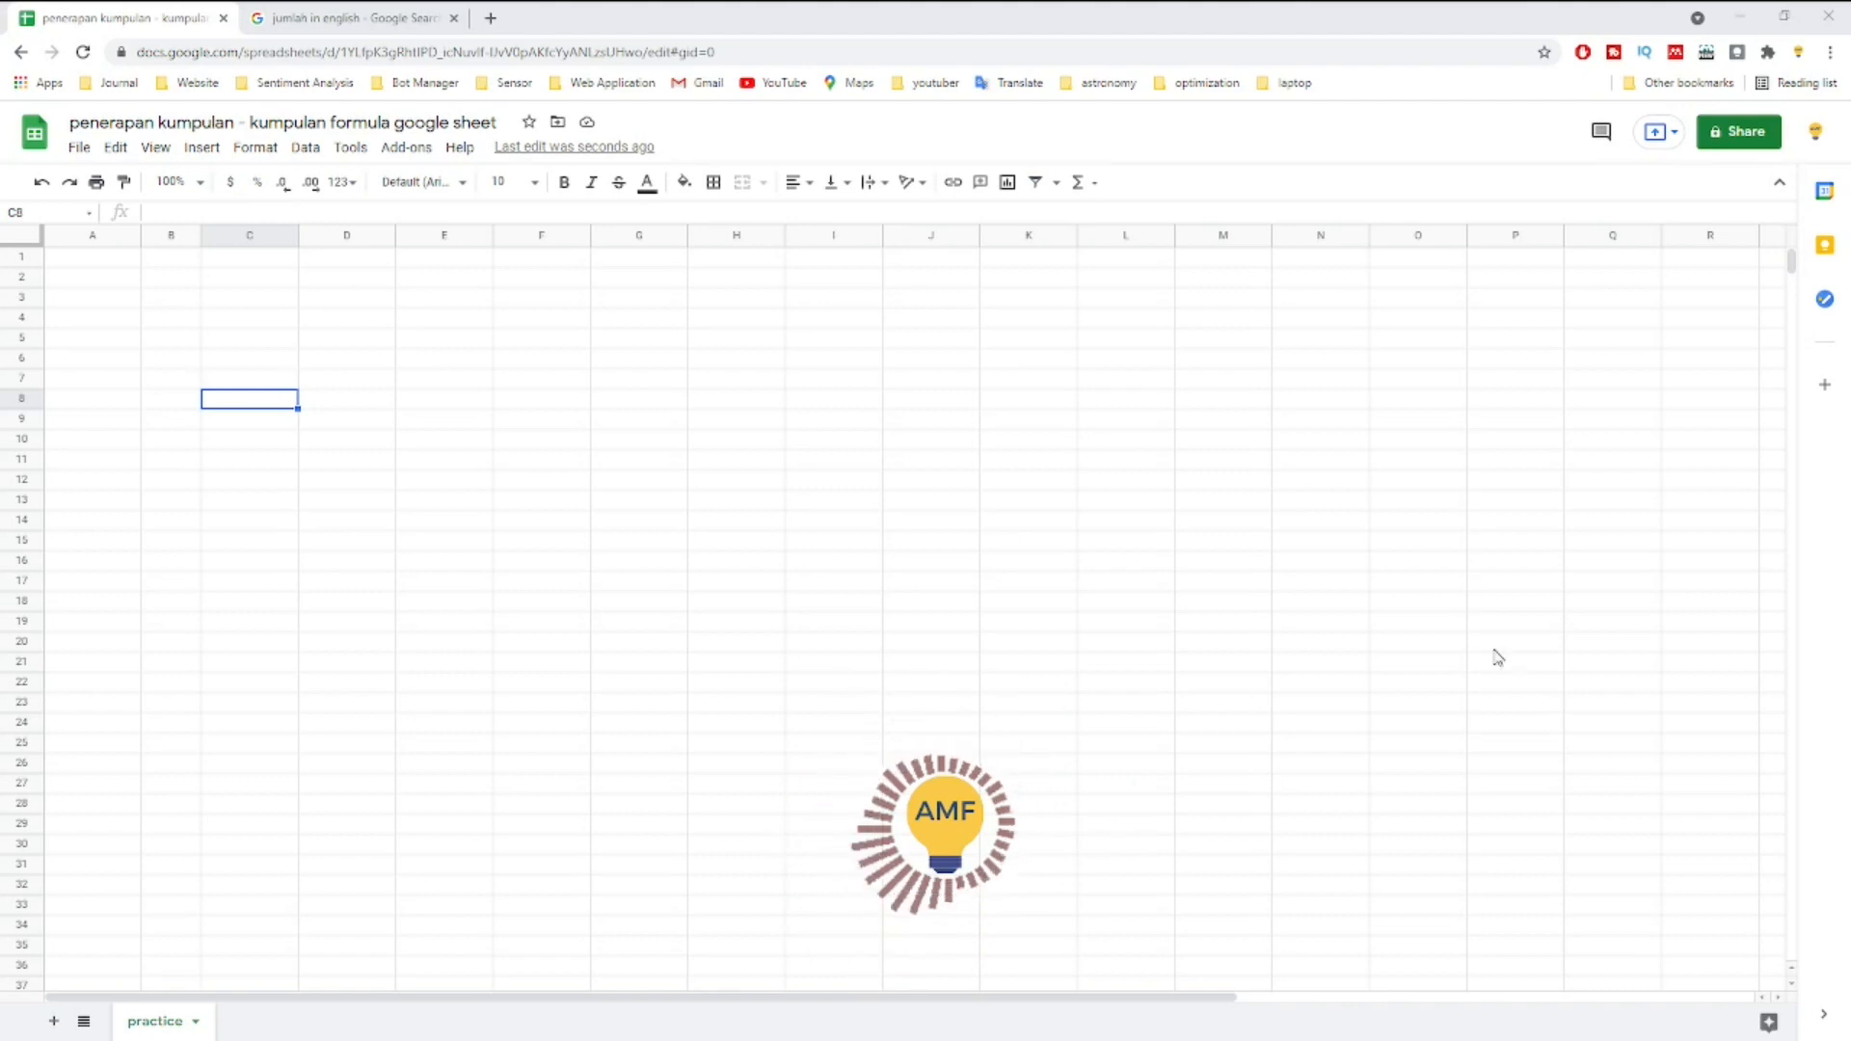
Step: Browse the insertable function categories, including All, Array, Date, Engineering, Financial, Logical, Math, Parser and Statistical
{"action": "left_click", "coordinate": [207, 152]}
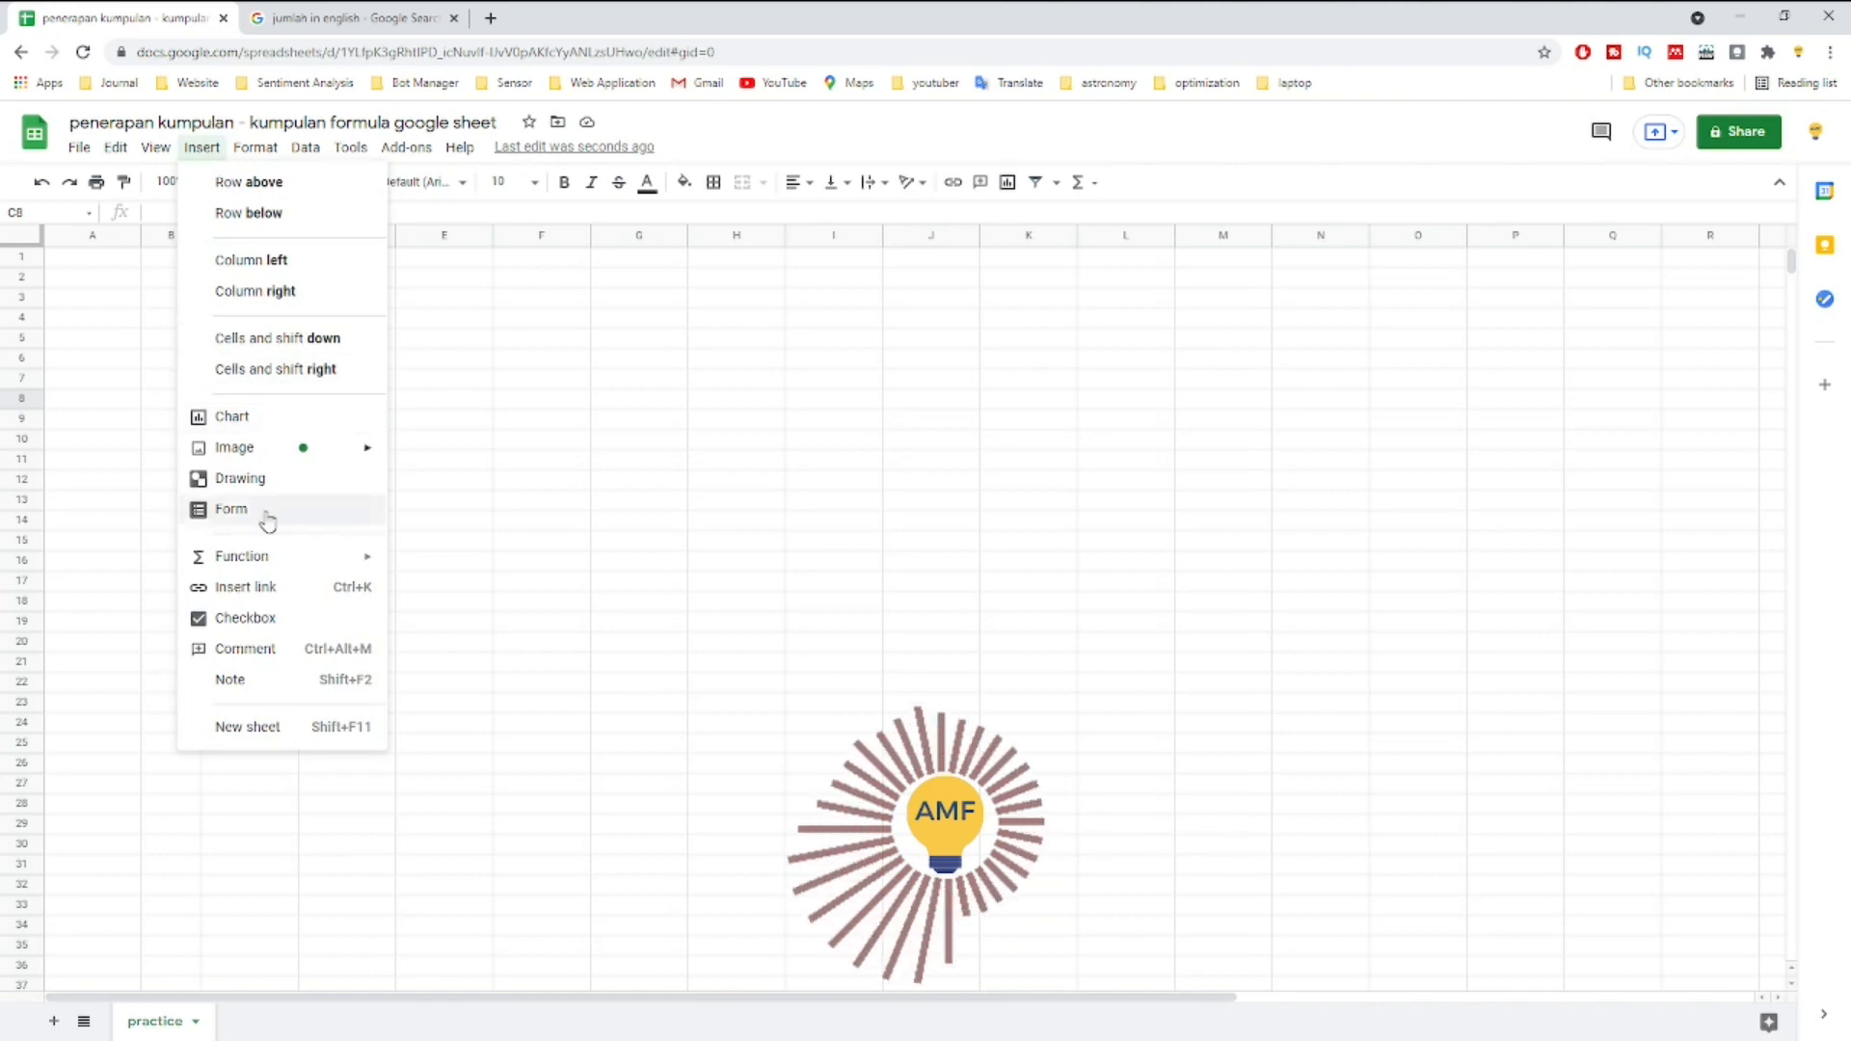
{"action": "mouse_move", "coordinate": [271, 564]}
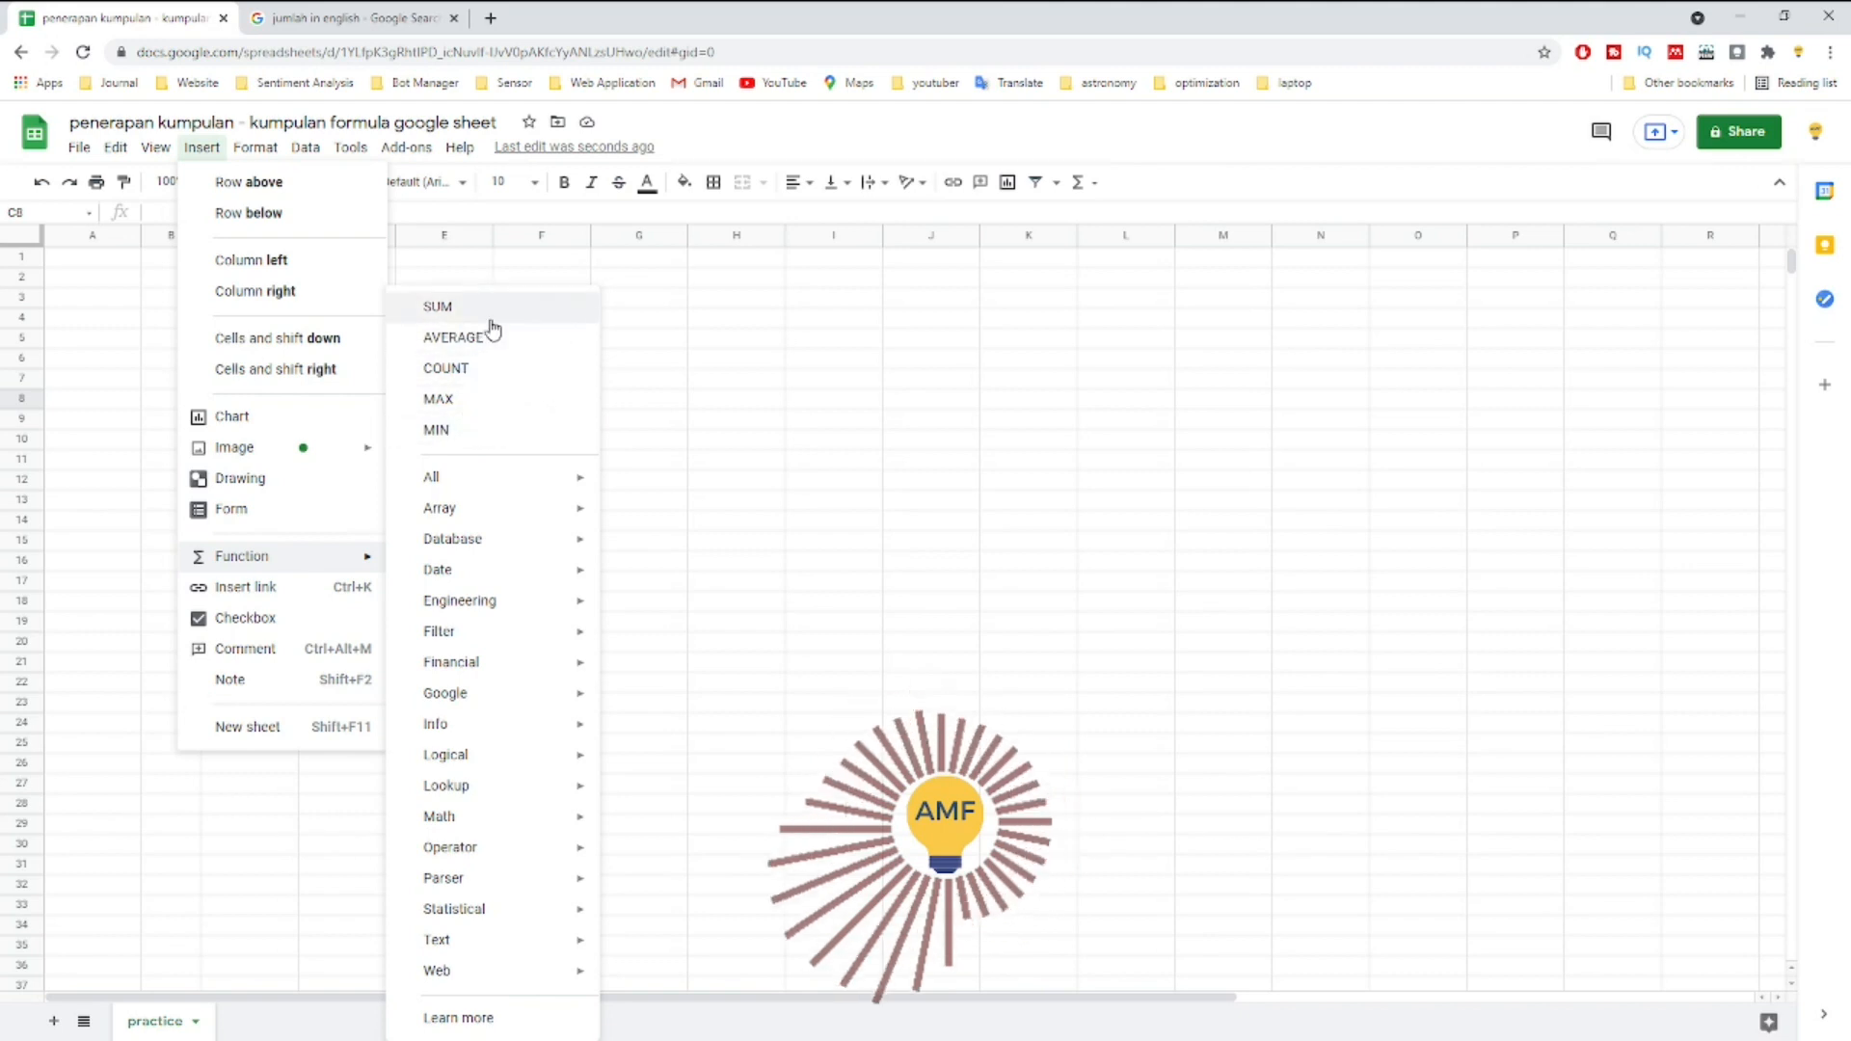
{"action": "mouse_move", "coordinate": [465, 482]}
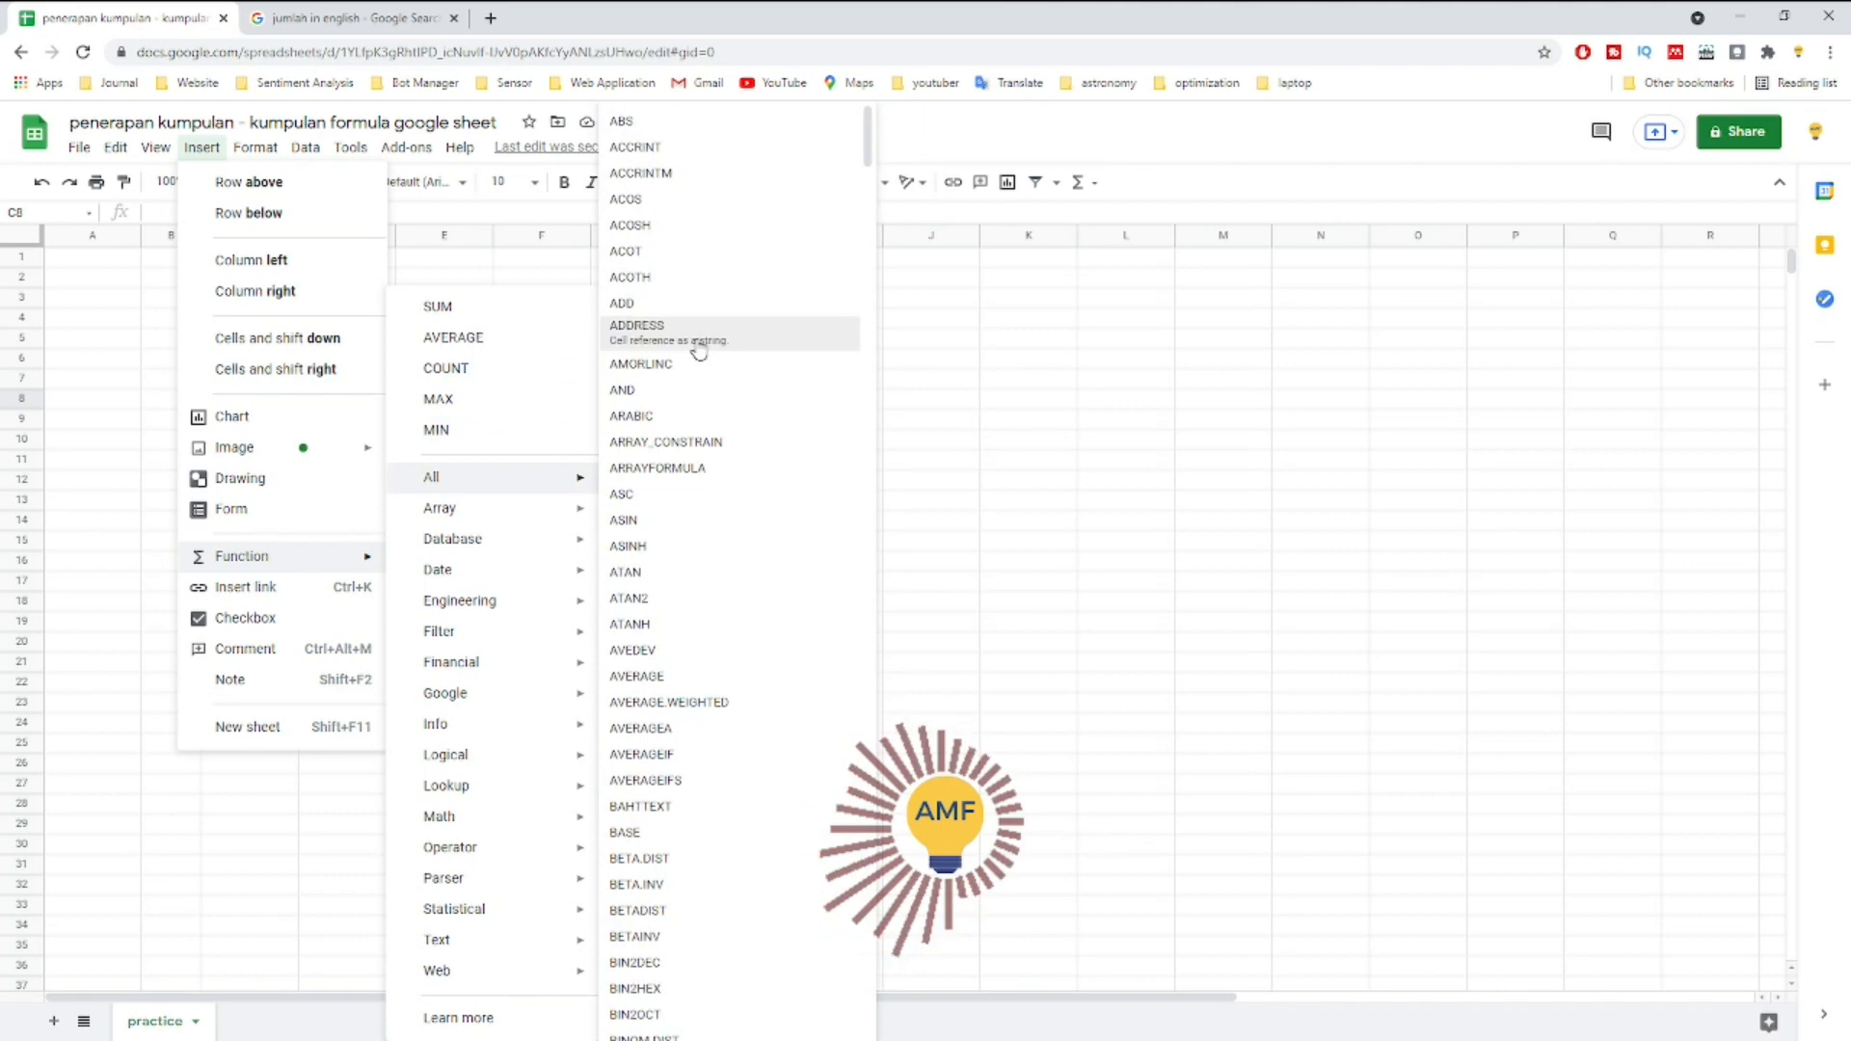
{"action": "mouse_move", "coordinate": [869, 150]}
{"action": "left_mouse_down"}
{"action": "mouse_move", "coordinate": [868, 998]}
{"action": "mouse_move", "coordinate": [872, 136]}
{"action": "left_mouse_up"}
{"action": "mouse_move", "coordinate": [521, 517]}
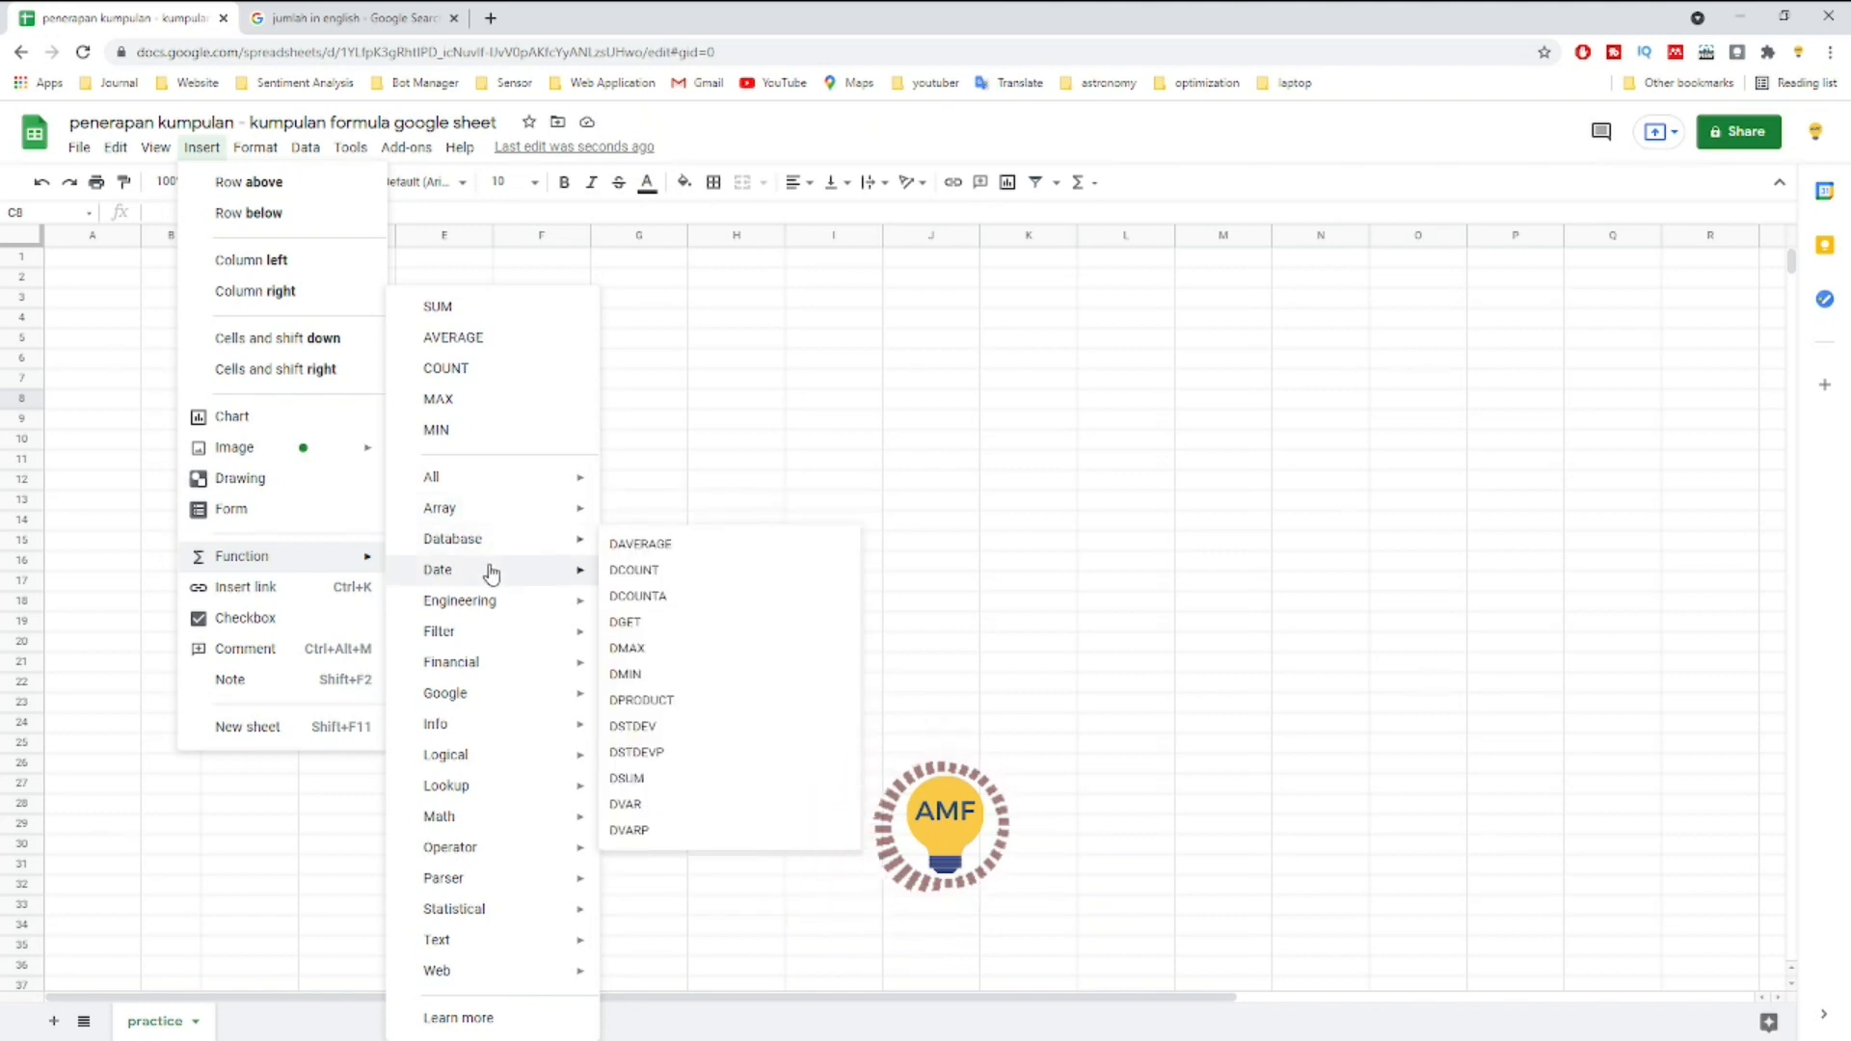
{"action": "mouse_move", "coordinate": [492, 574]}
{"action": "mouse_move", "coordinate": [488, 610]}
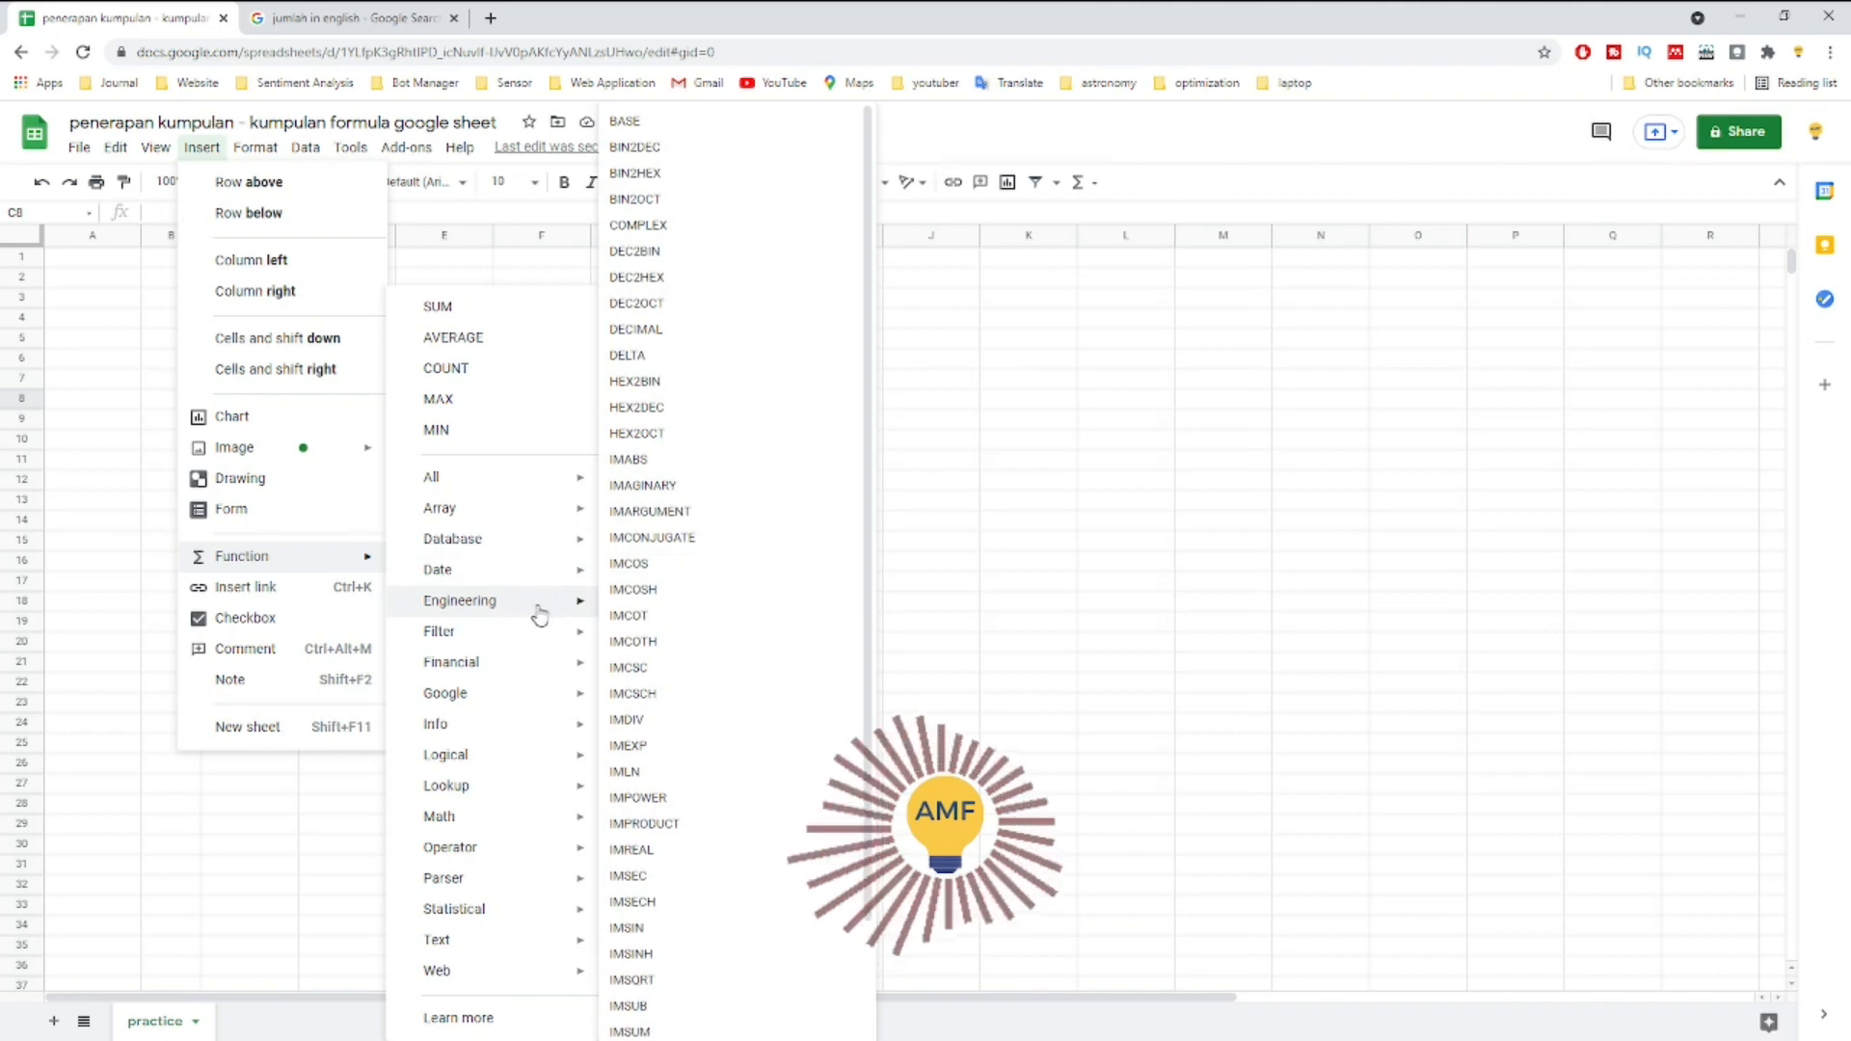
{"action": "mouse_move", "coordinate": [499, 644]}
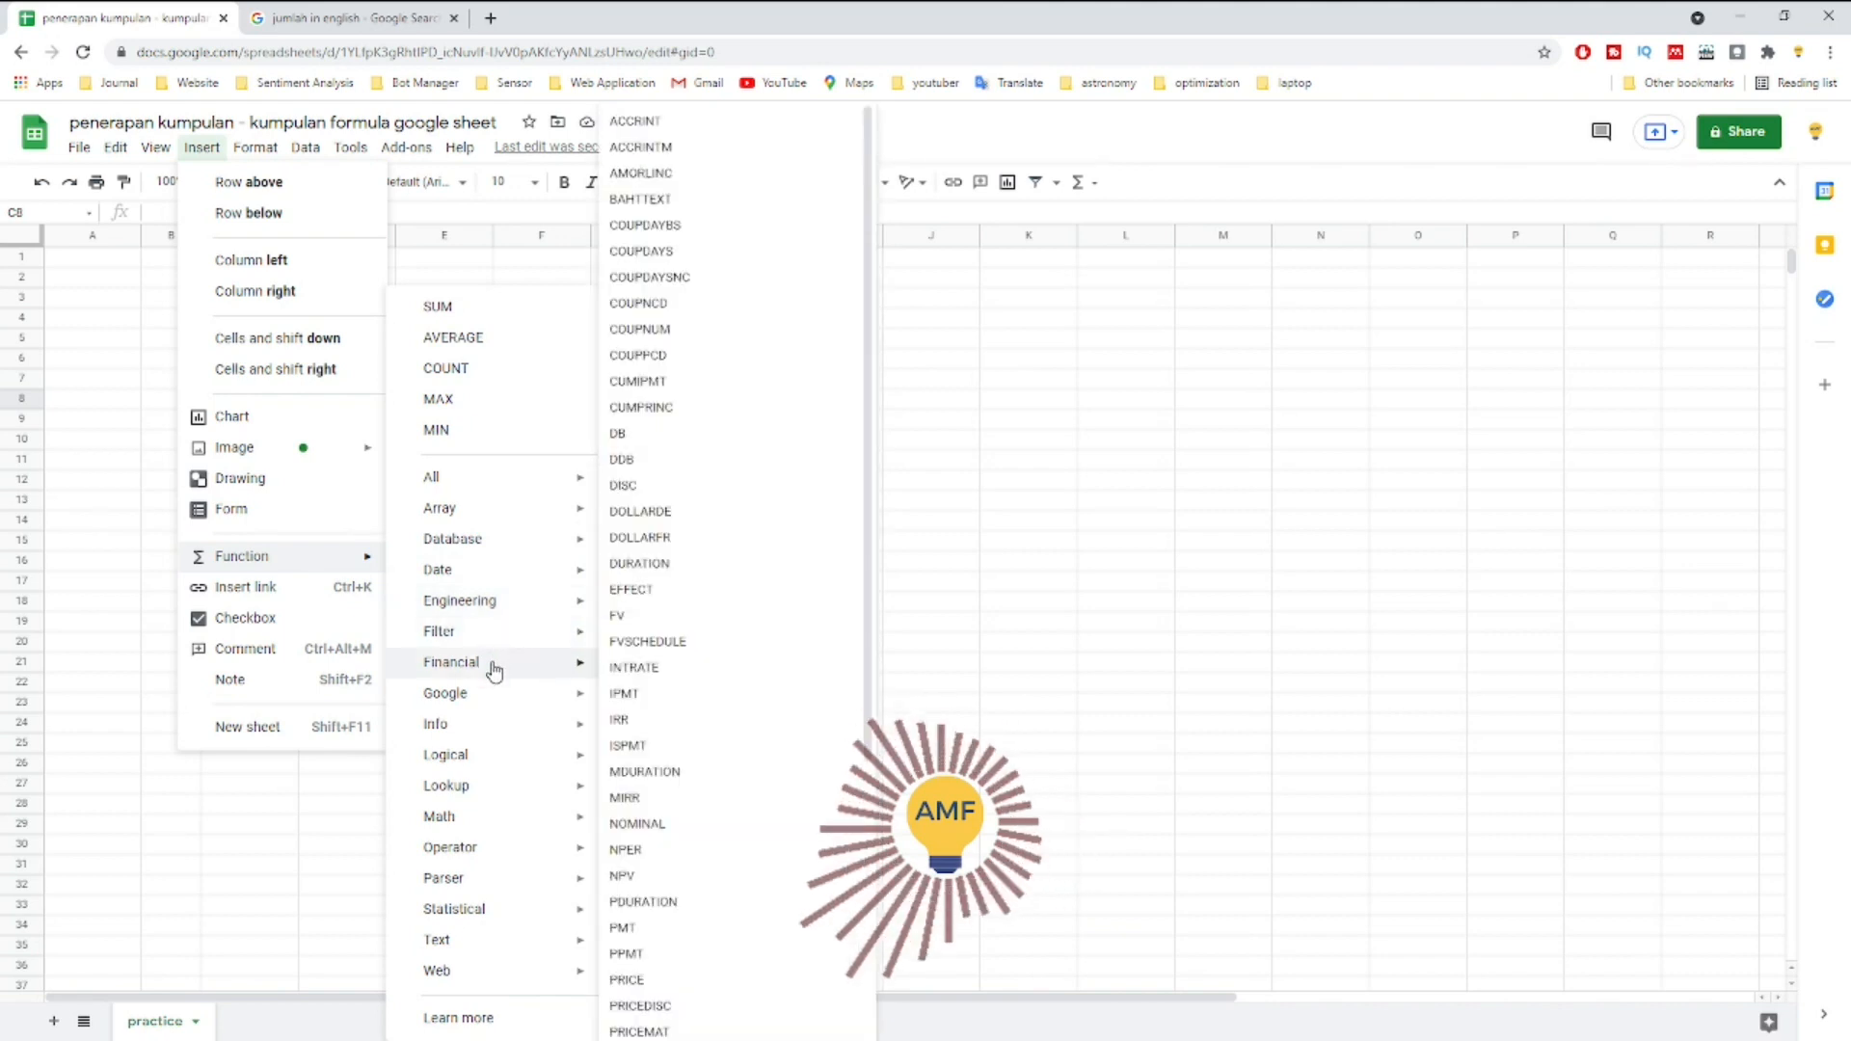
{"action": "mouse_move", "coordinate": [490, 709]}
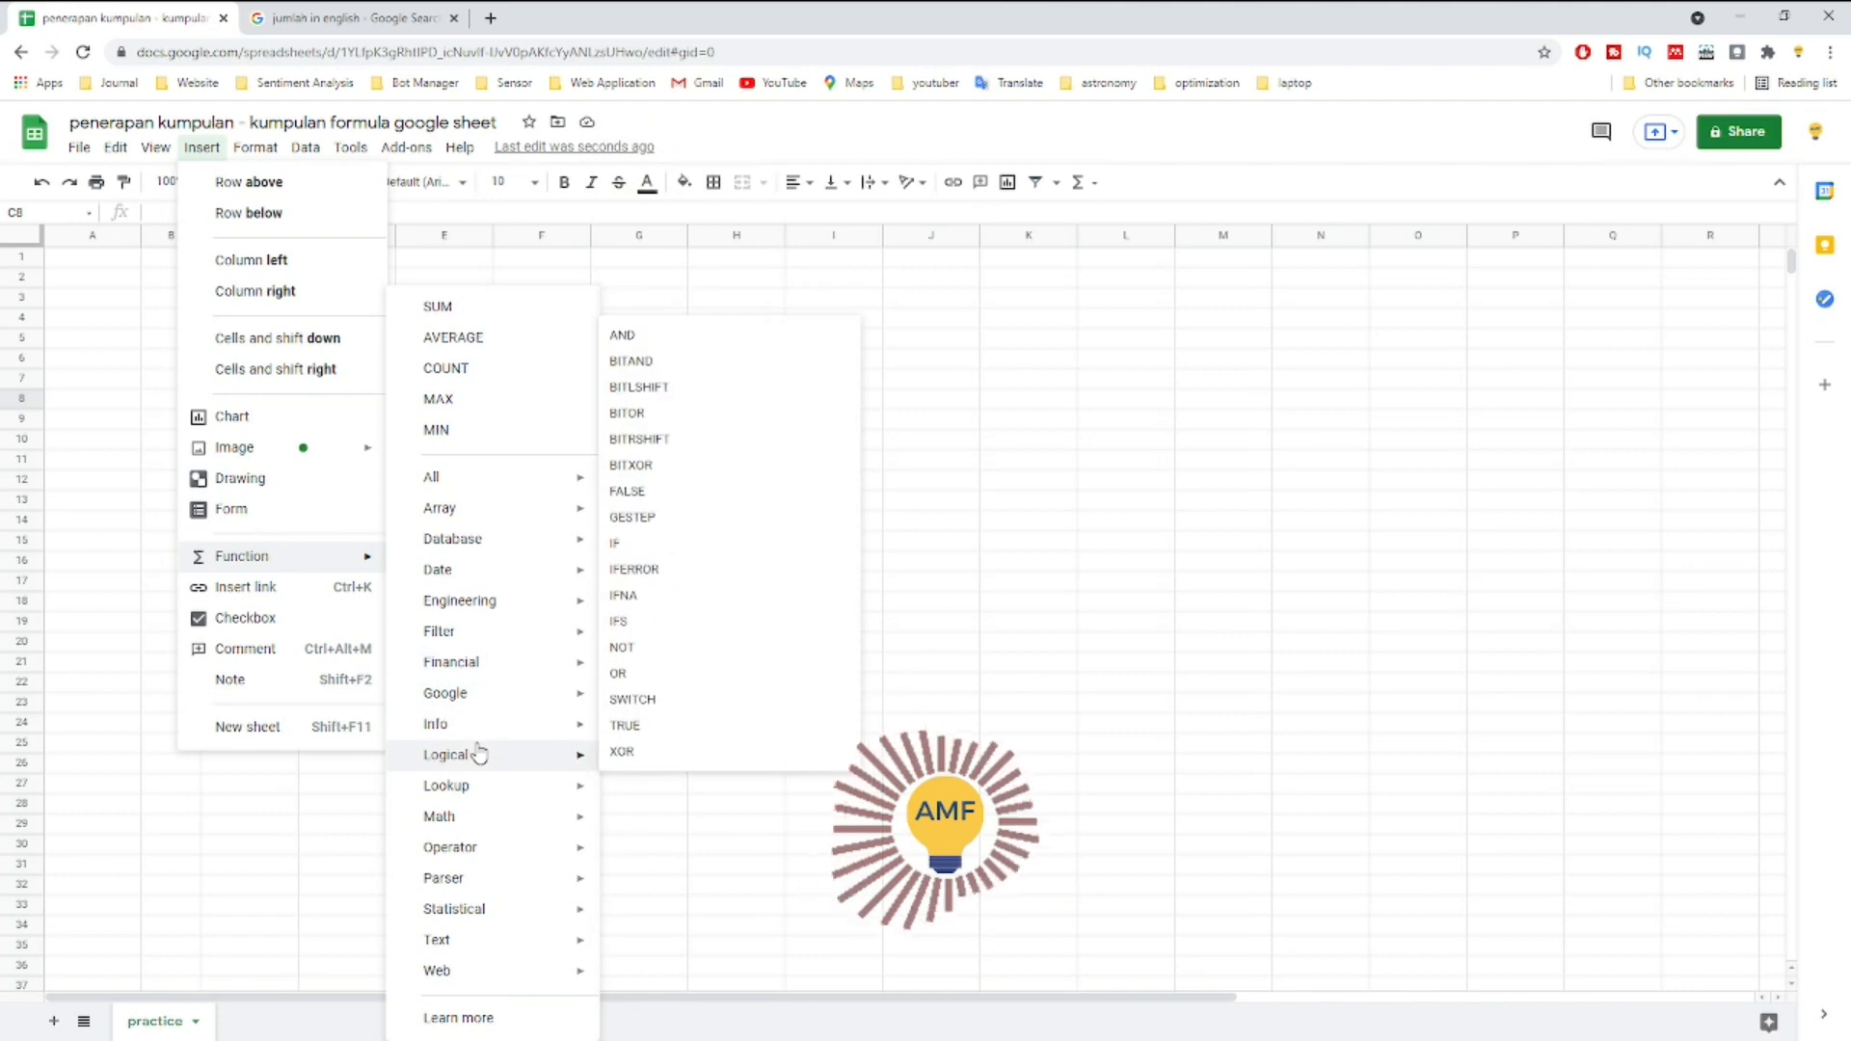
{"action": "mouse_move", "coordinate": [476, 791]}
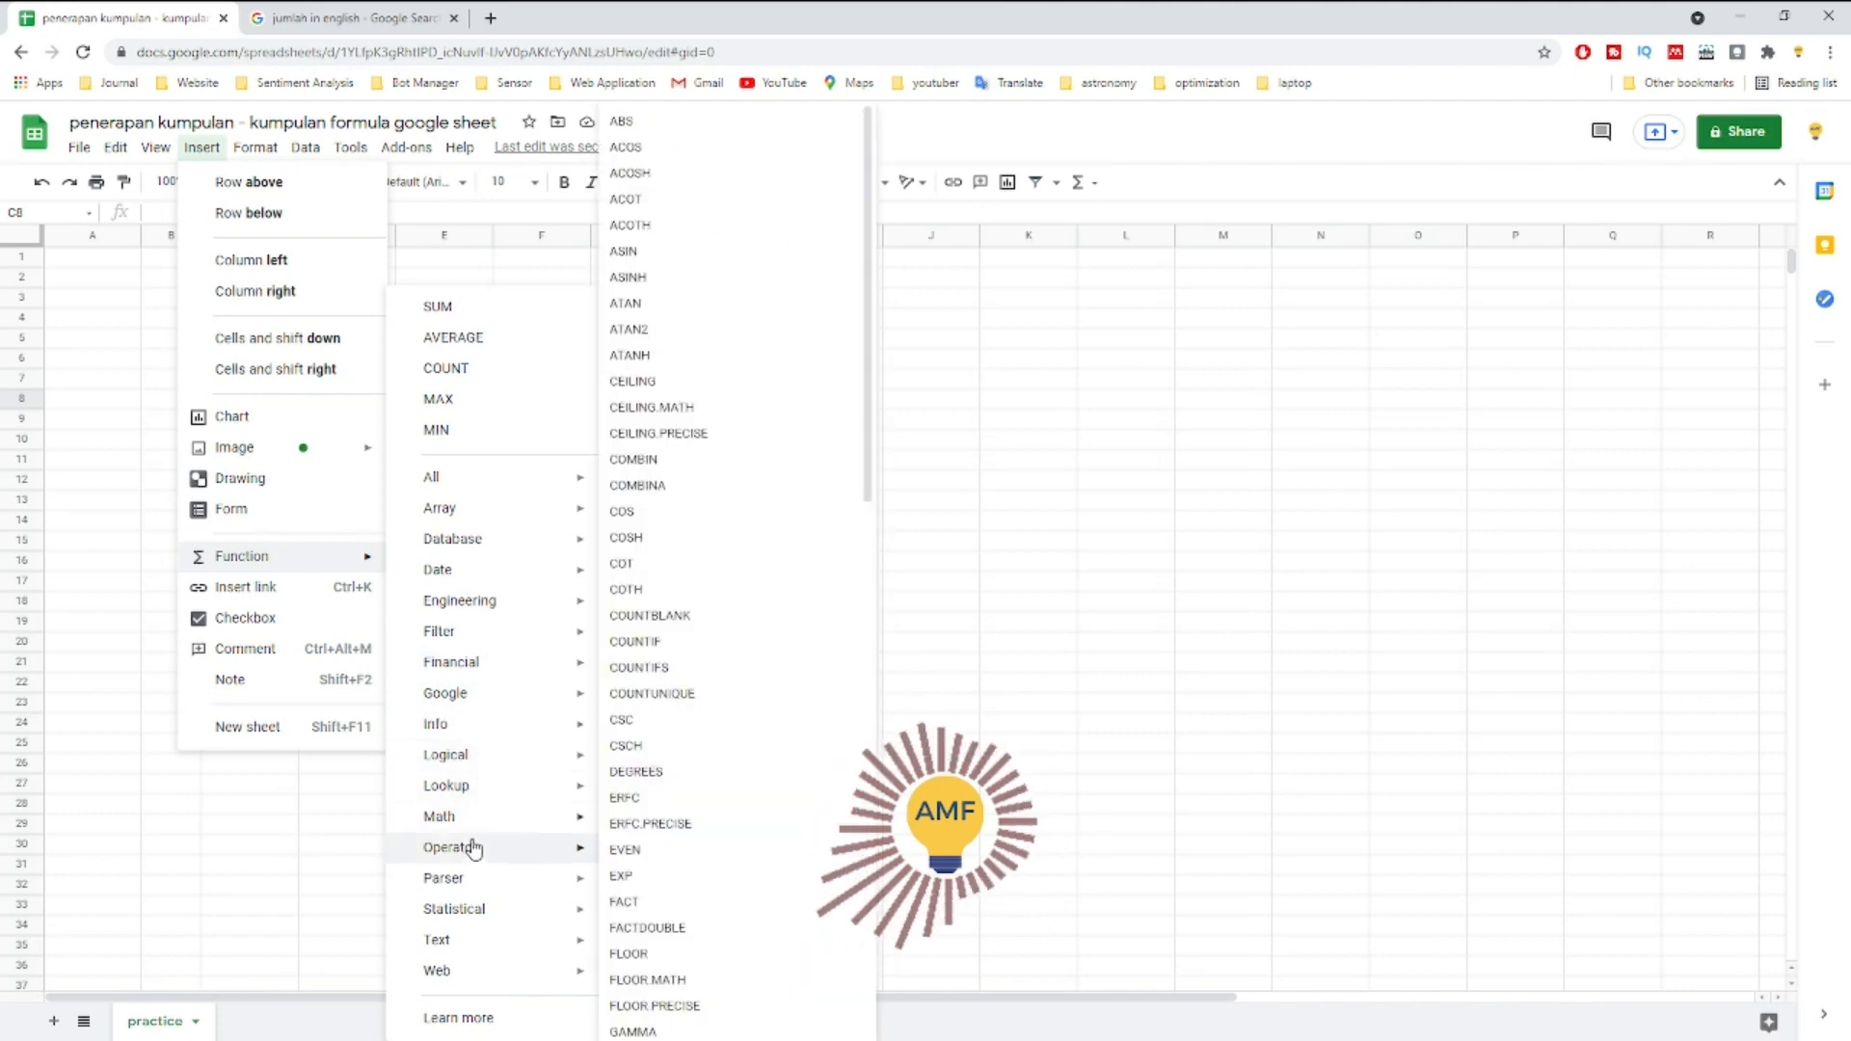
{"action": "mouse_move", "coordinate": [469, 881]}
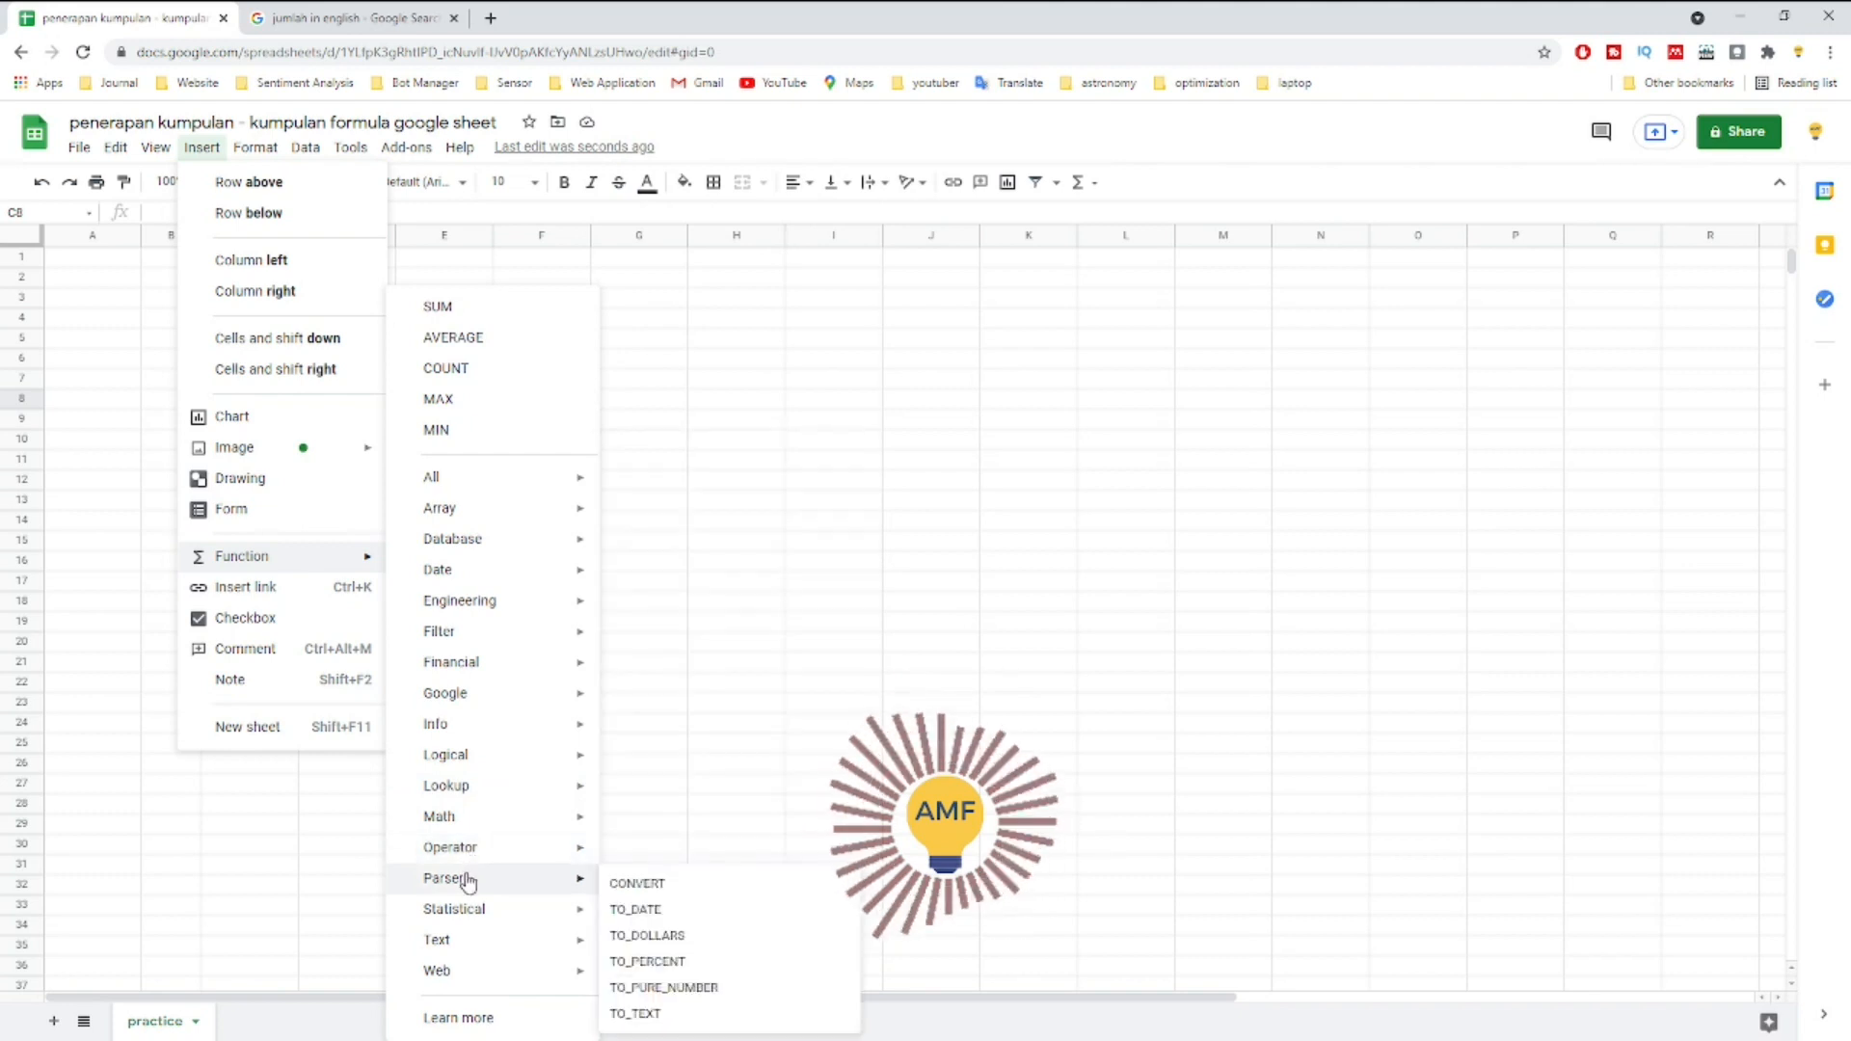
{"action": "mouse_move", "coordinate": [467, 919]}
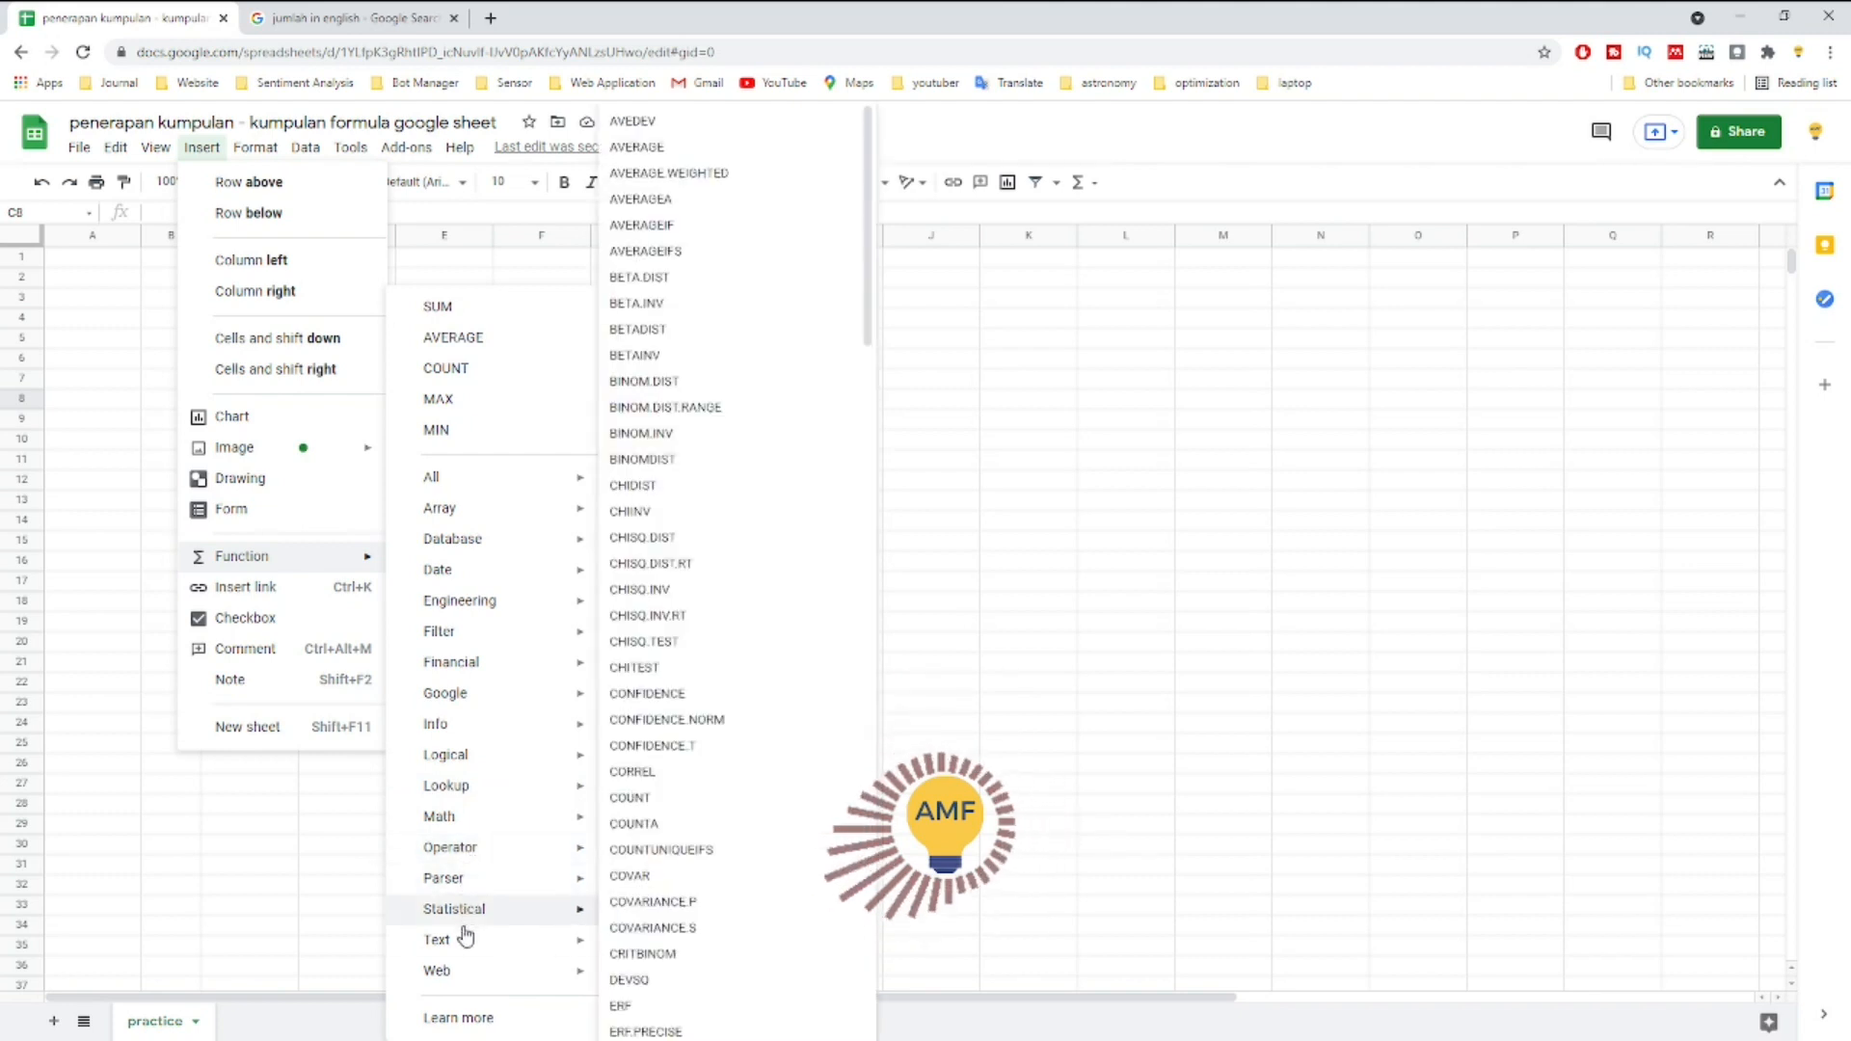
{"action": "mouse_move", "coordinate": [464, 971]}
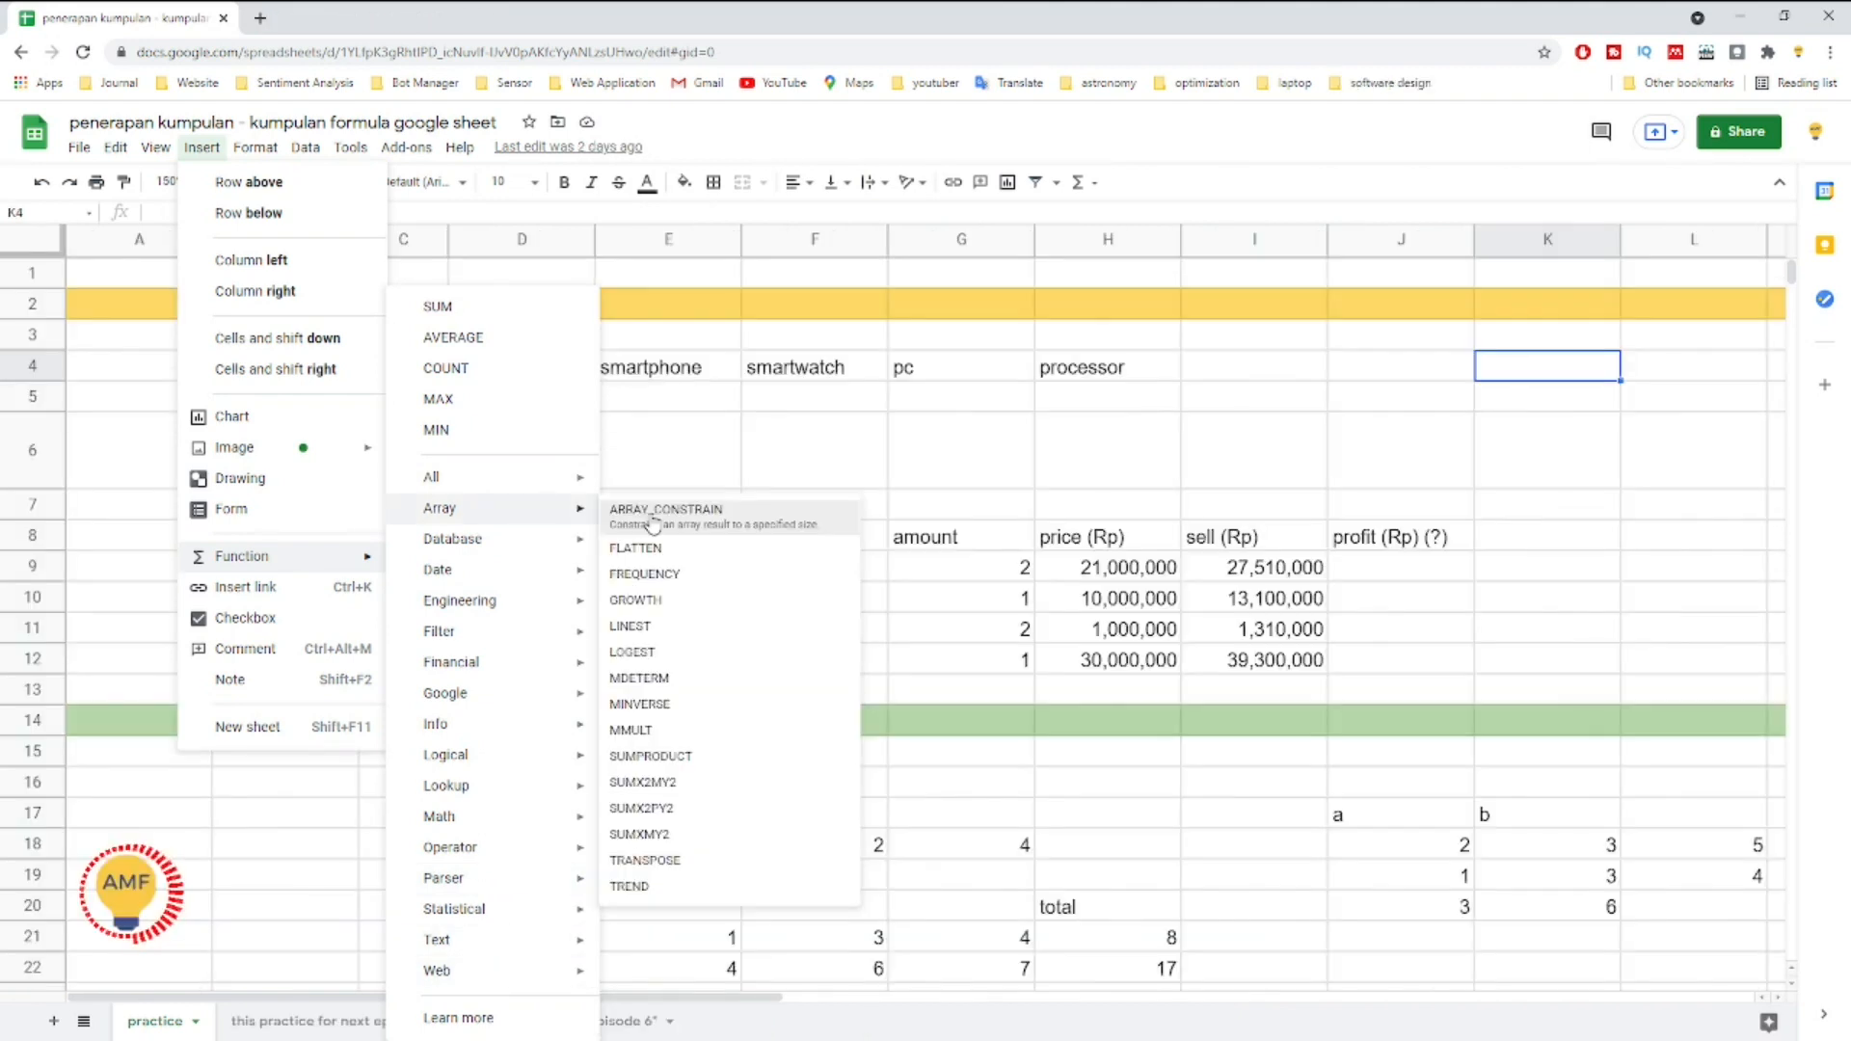
{"action": "left_click", "coordinate": [909, 463]}
Step: Examine the 1D array in row 18 and the 2x3 array in rows 21 and 22, cell by cell
{"action": "scroll", "coordinate": [719, 654], "scroll_direction": "down", "scroll_amount": 3}
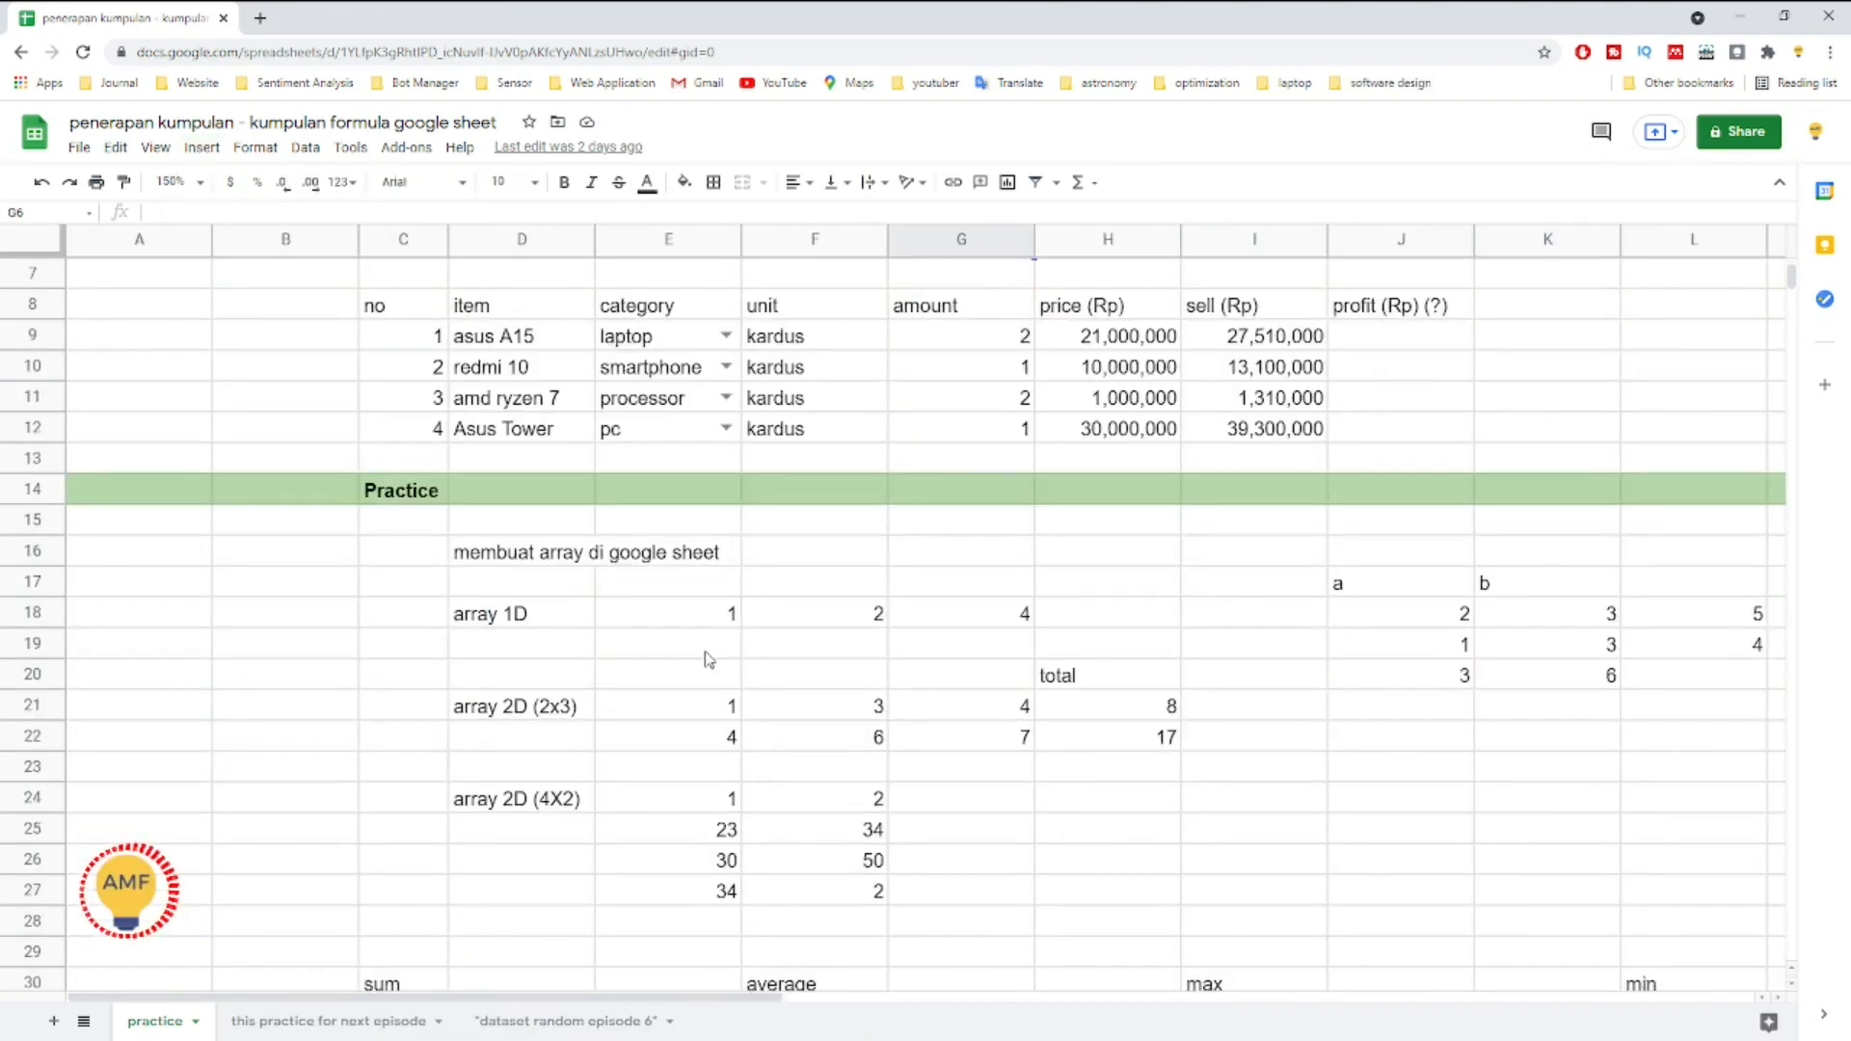
{"action": "left_click", "coordinate": [499, 627]}
{"action": "left_click", "coordinate": [663, 617]}
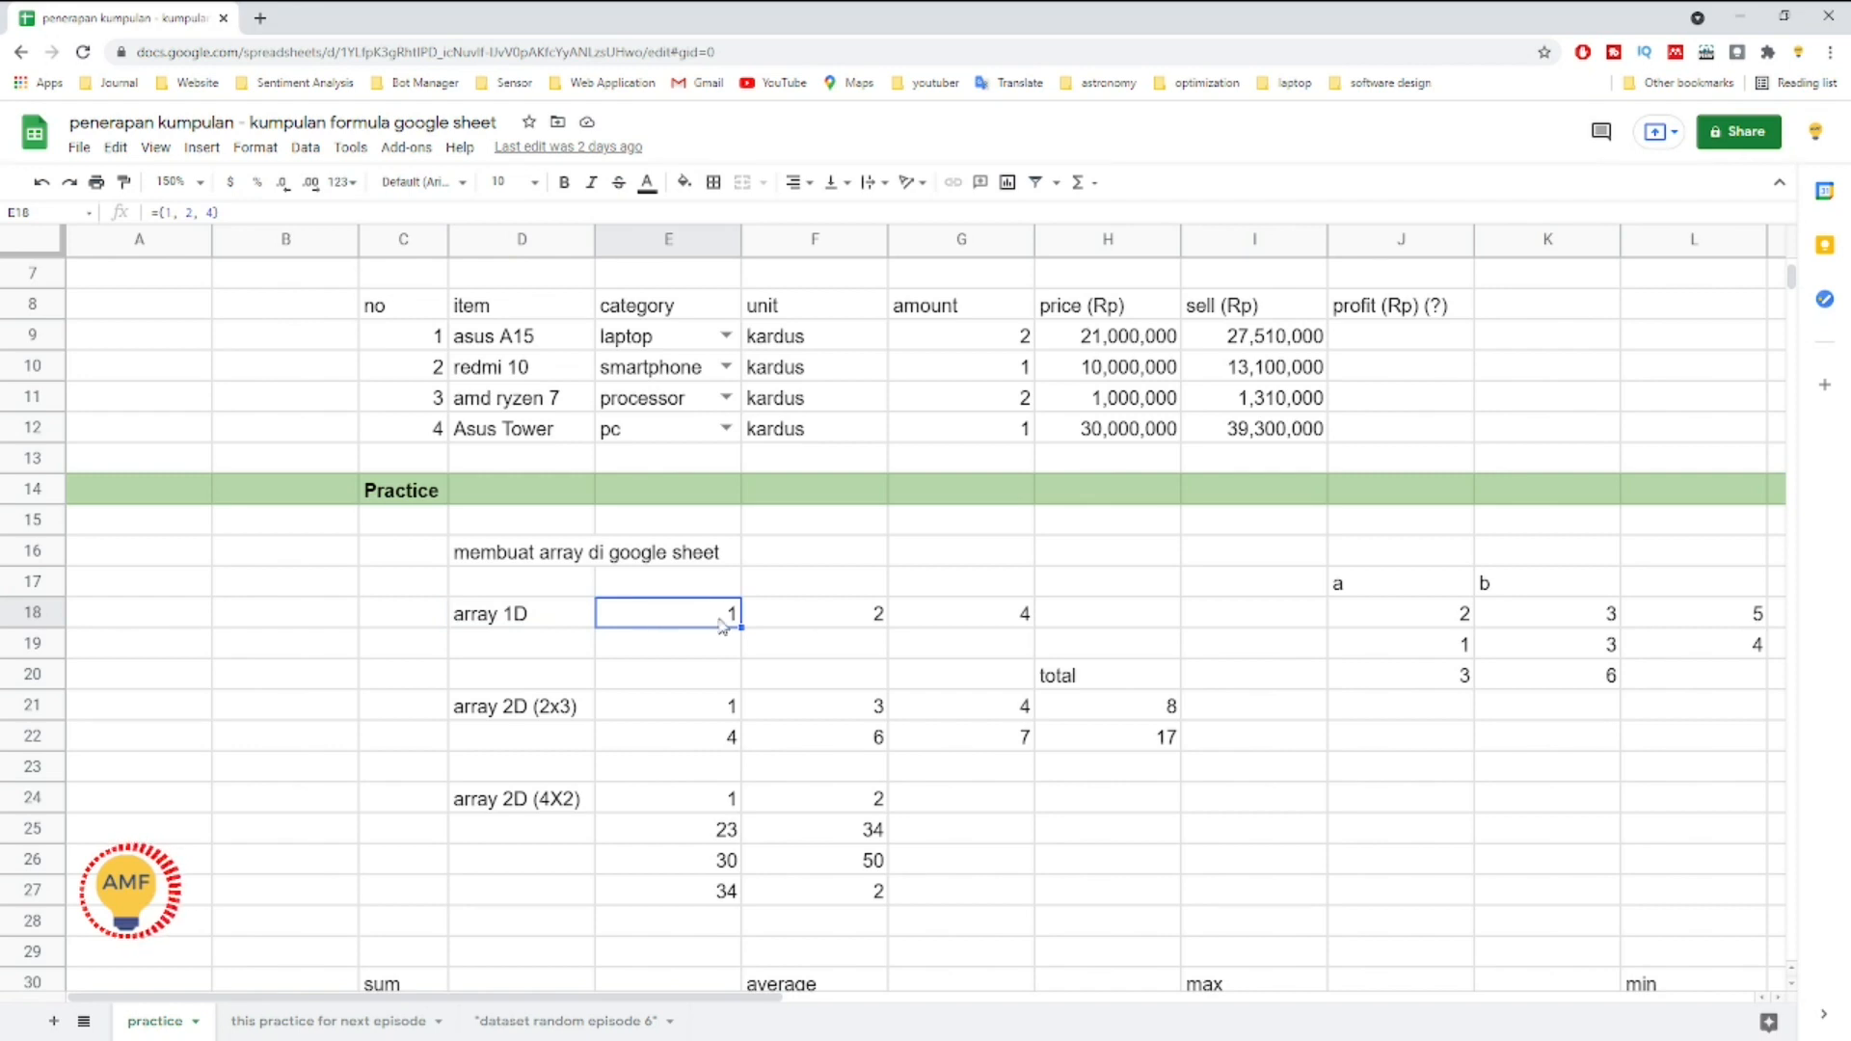
{"action": "left_click", "coordinate": [826, 625]}
{"action": "left_click", "coordinate": [996, 624]}
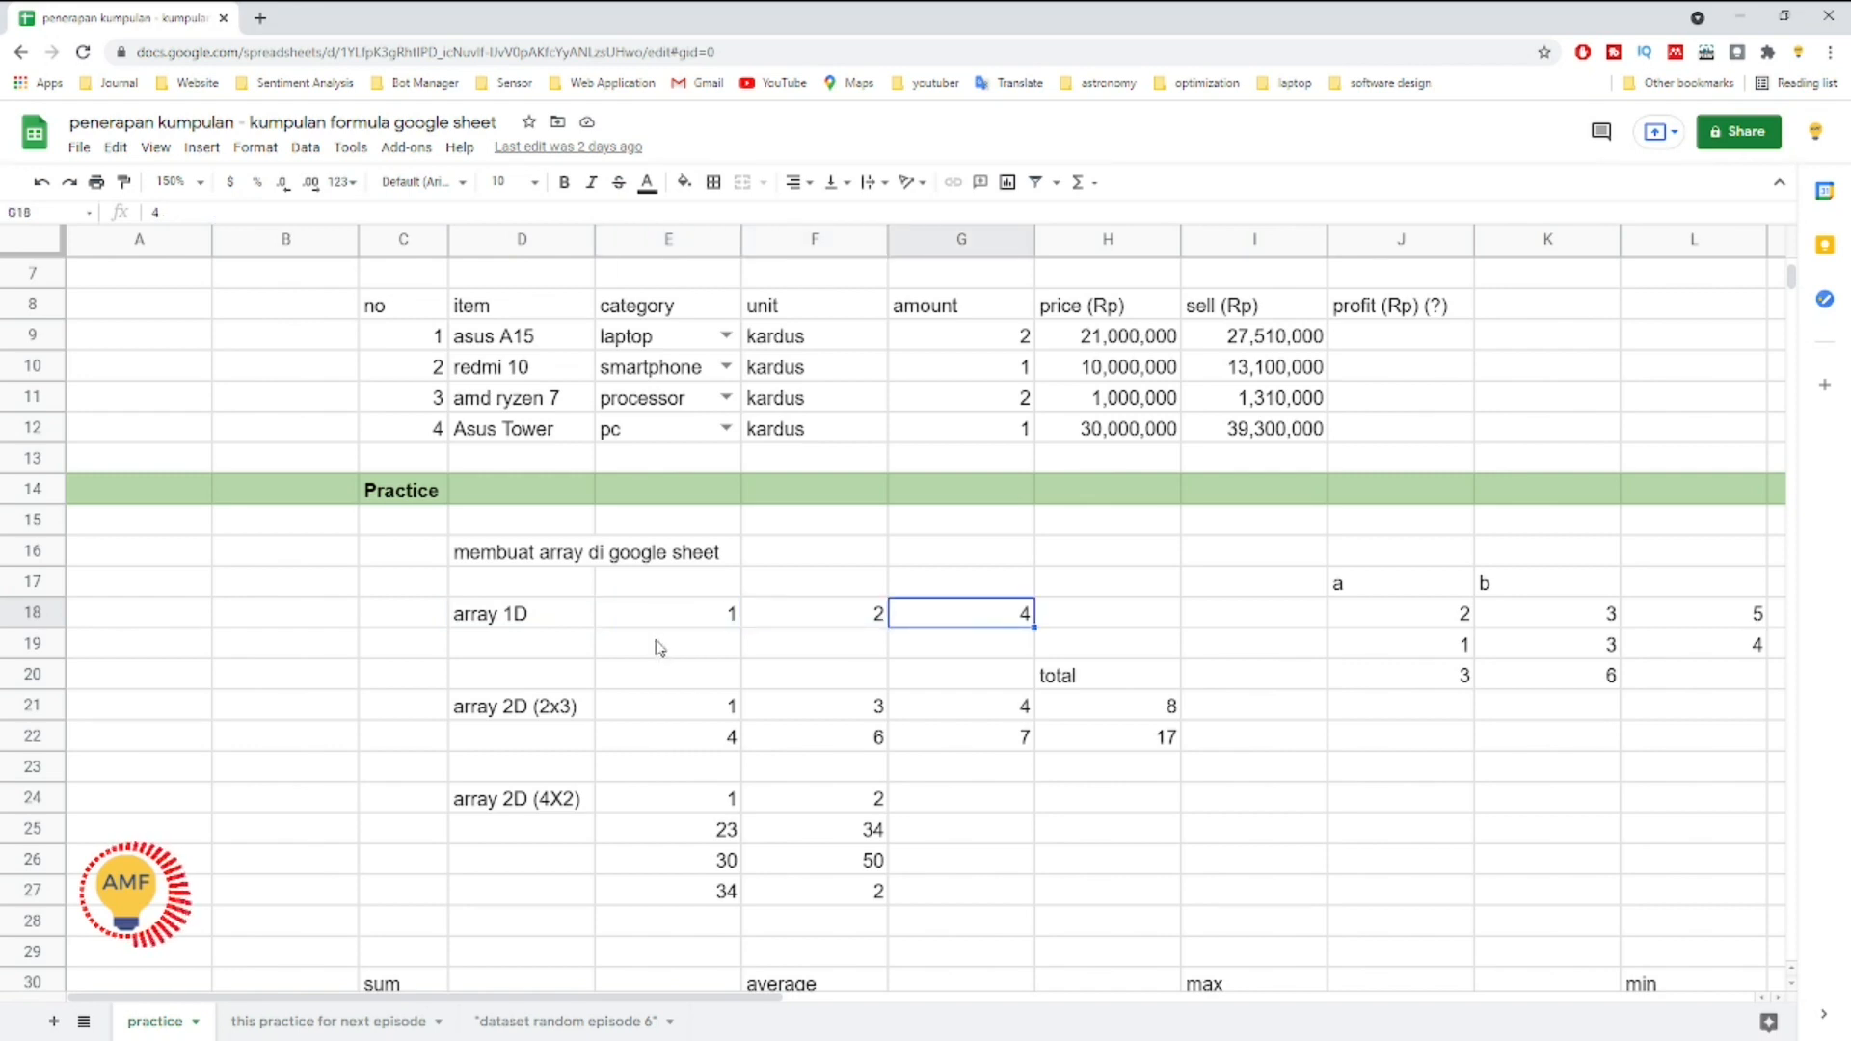
{"action": "left_click", "coordinate": [556, 713]}
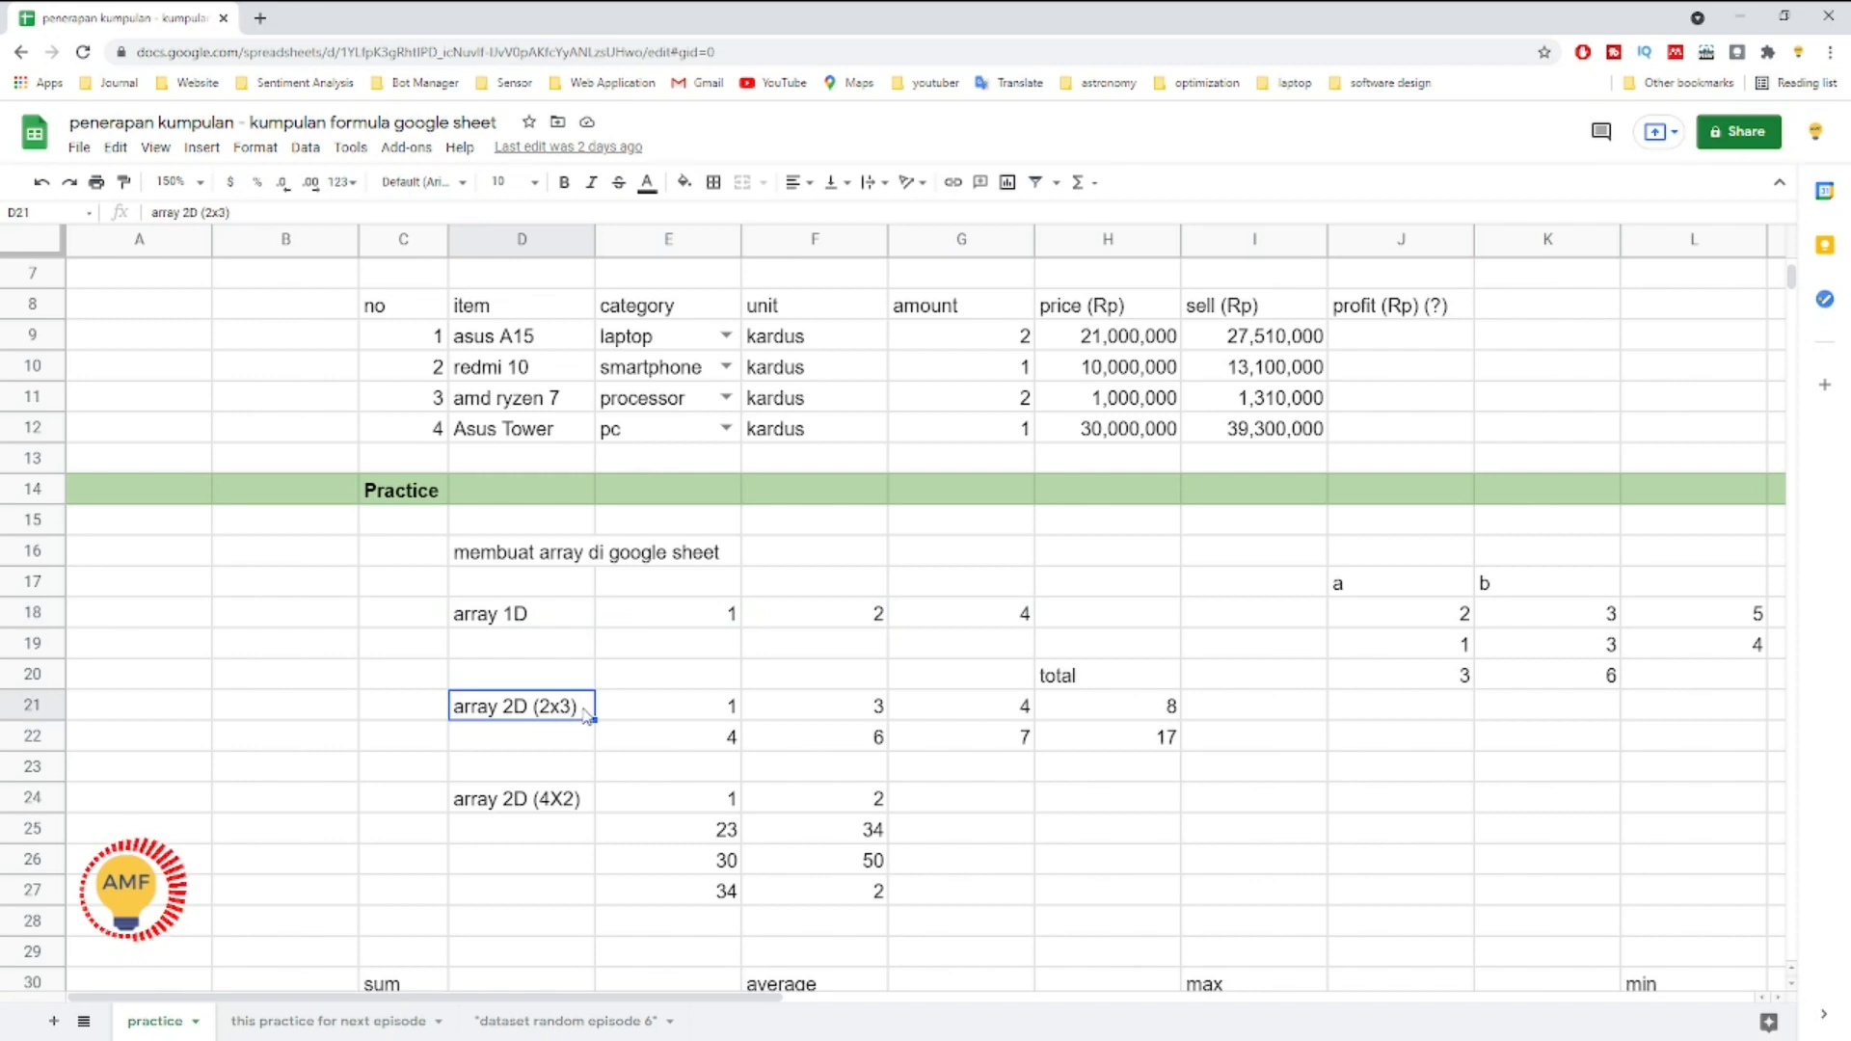
{"action": "left_click", "coordinate": [701, 714]}
{"action": "left_click", "coordinate": [707, 740]}
{"action": "left_click", "coordinate": [705, 715]}
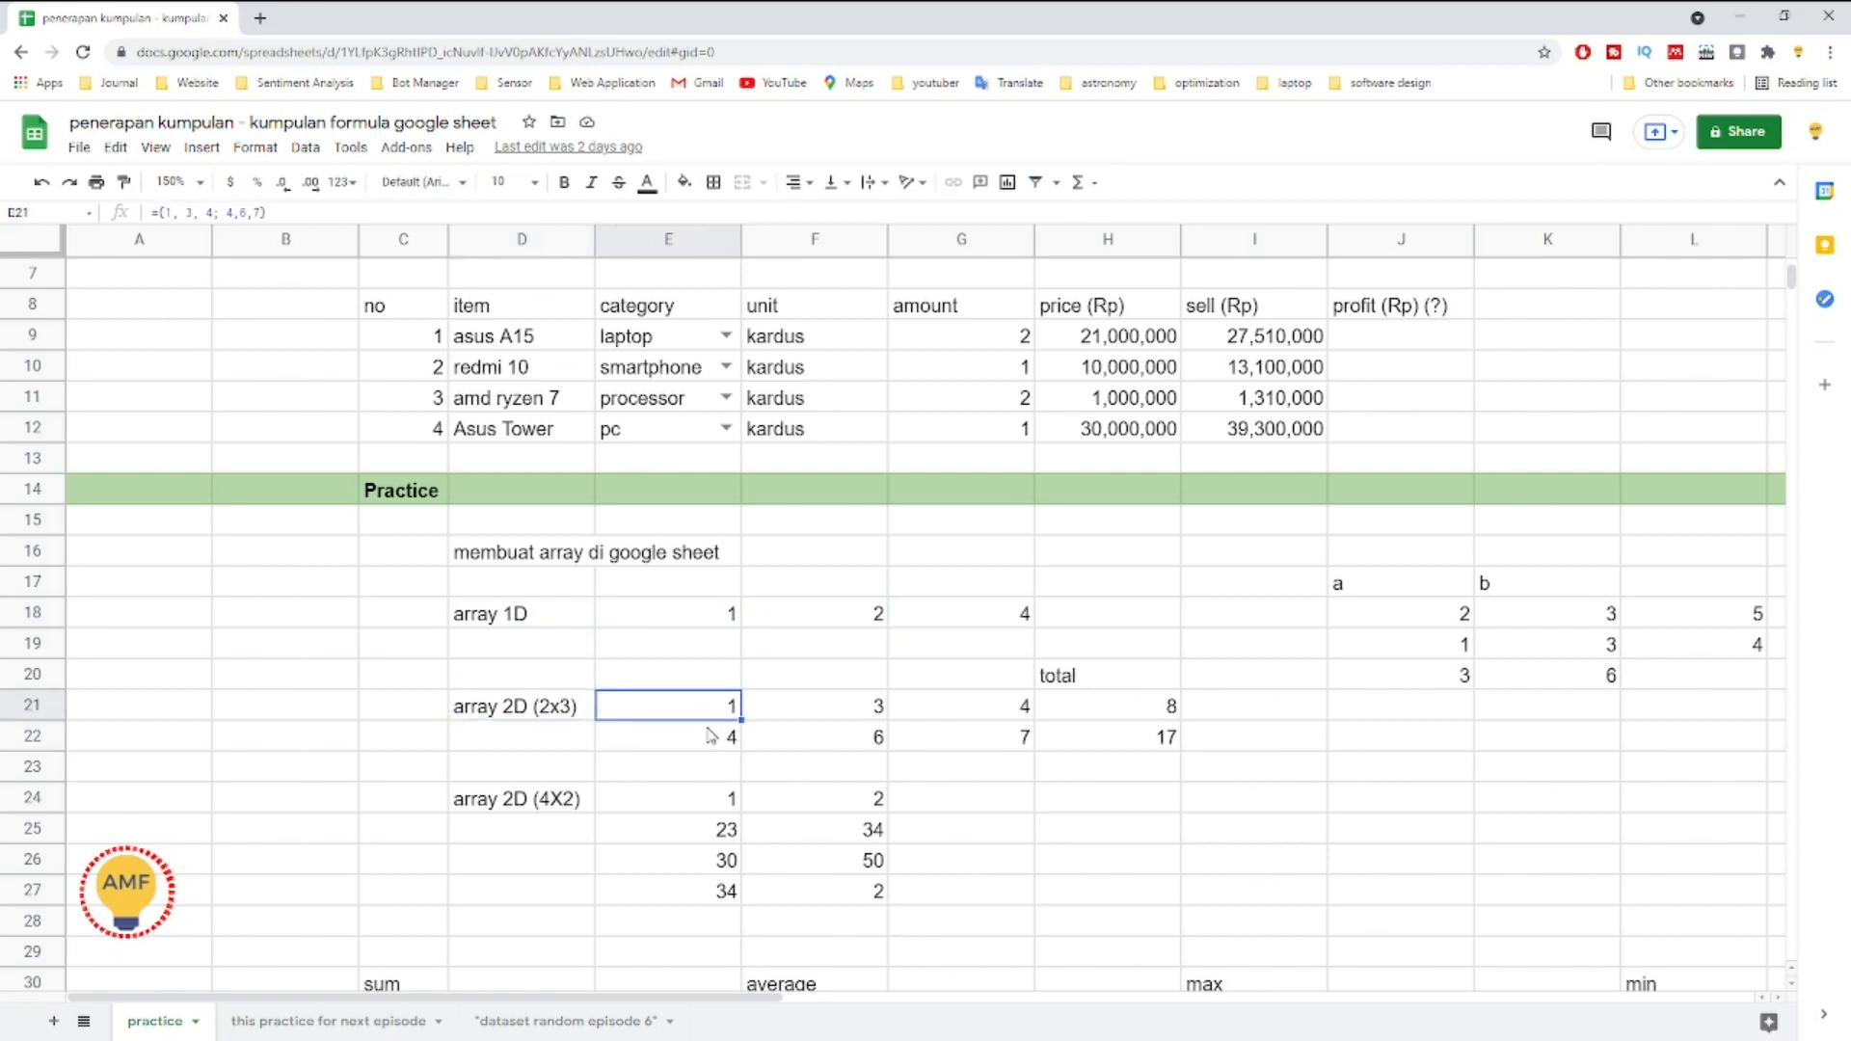
{"action": "left_click", "coordinate": [709, 739]}
{"action": "left_click", "coordinate": [716, 714]}
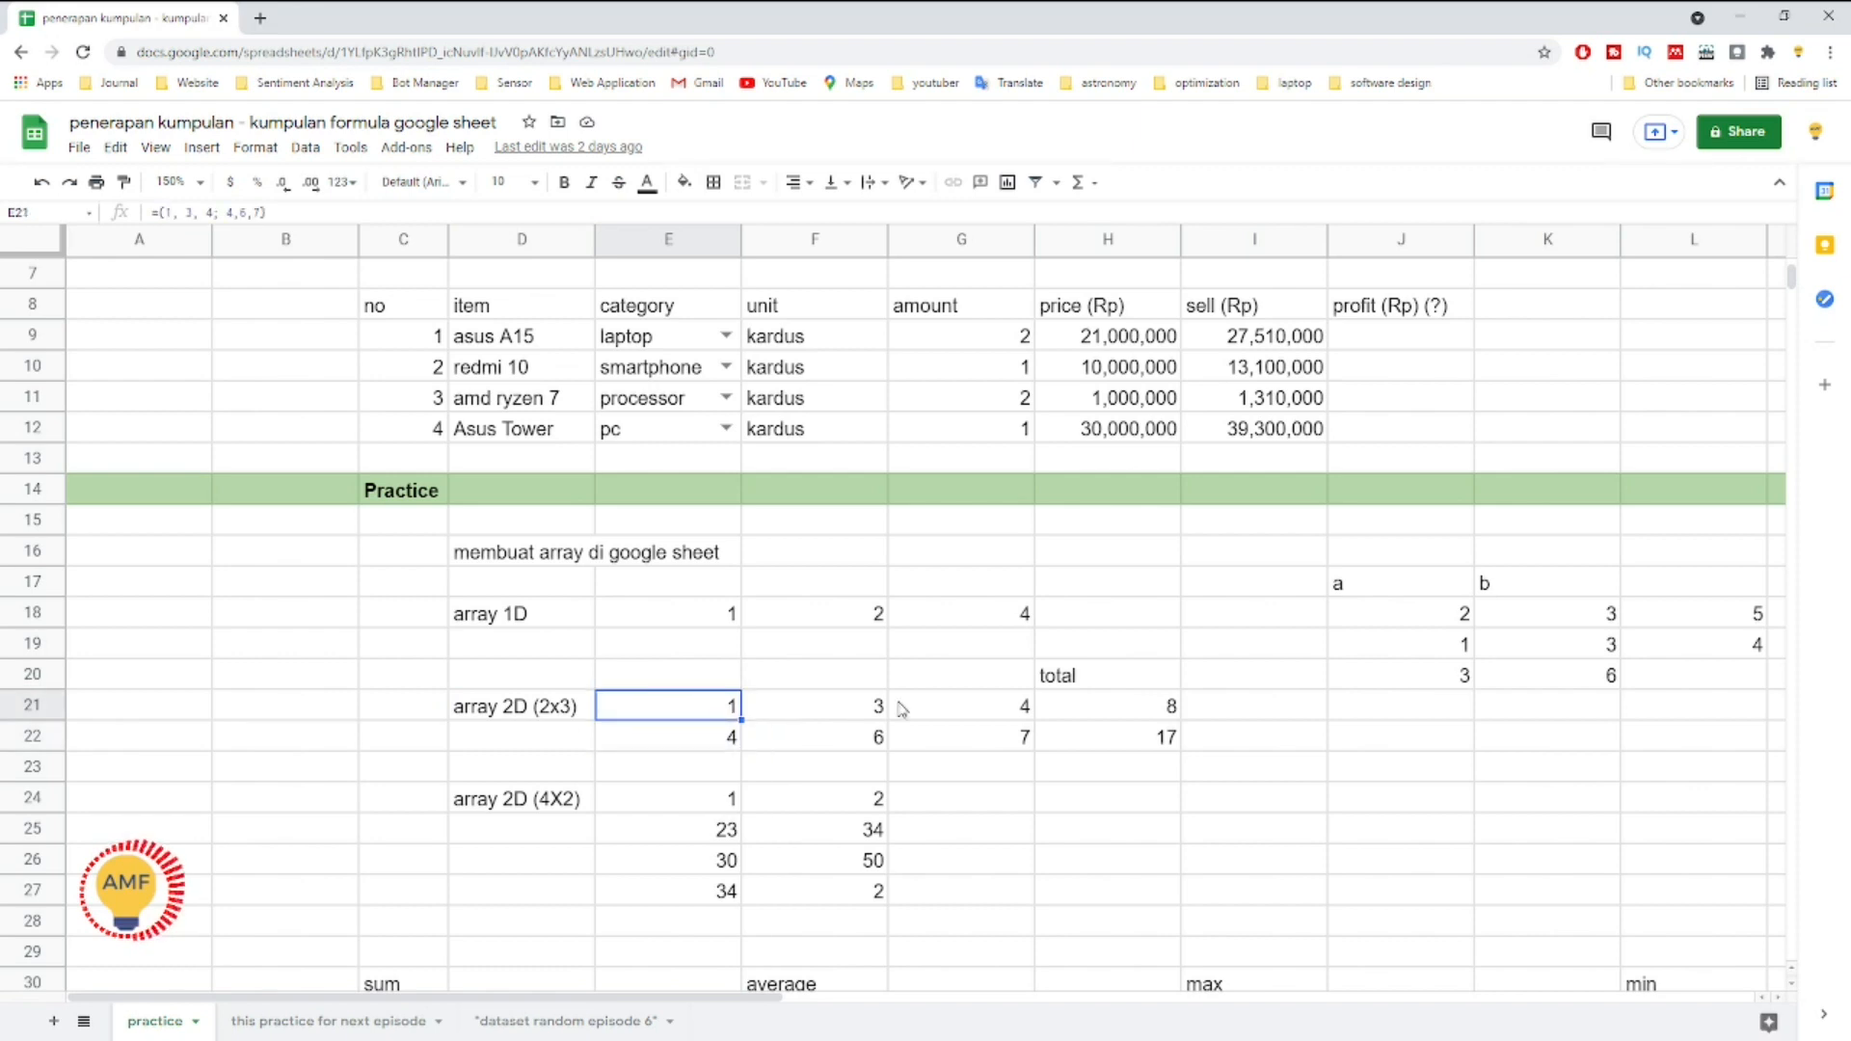
{"action": "left_click", "coordinate": [1019, 714]}
{"action": "left_click", "coordinate": [690, 721]}
Step: Fill the 1D array cells E18:G18 with yellow
{"action": "left_click", "coordinate": [686, 625]}
{"action": "key", "text": "shift+Right"}
{"action": "key", "text": "shift+Right"}
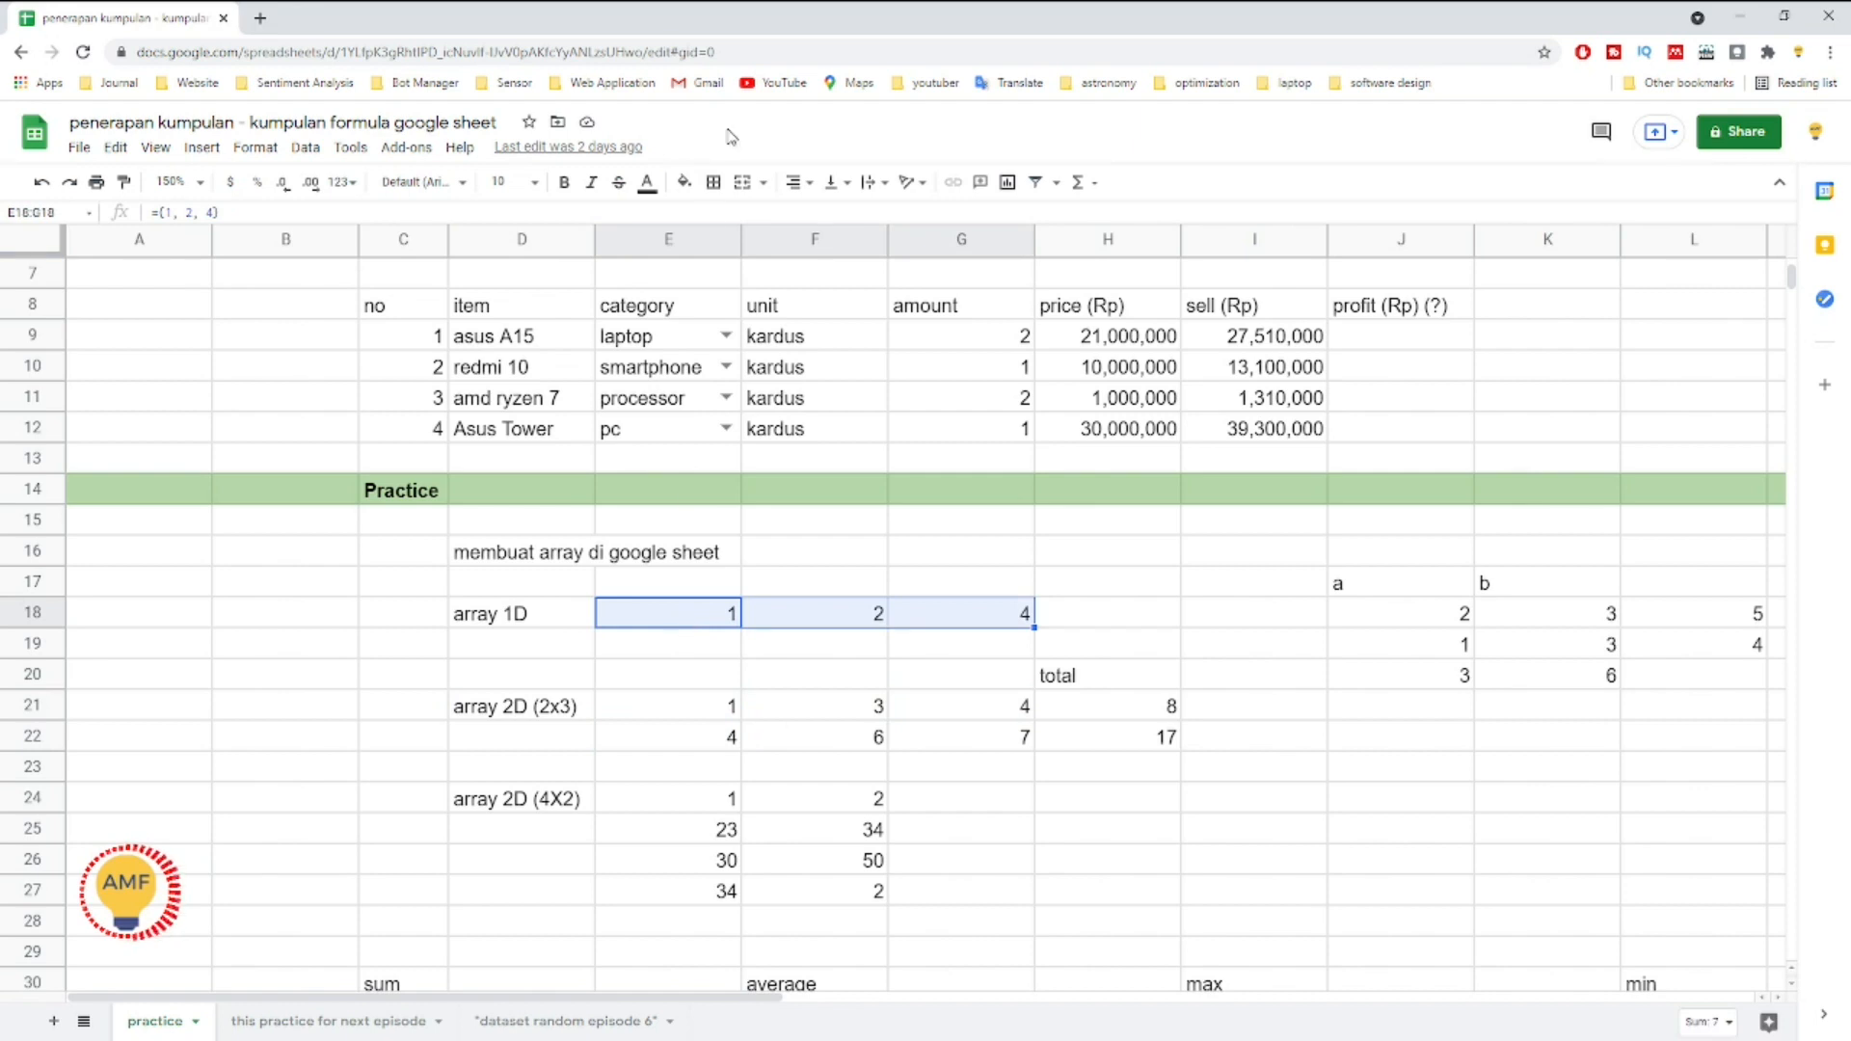
{"action": "left_click", "coordinate": [684, 183]}
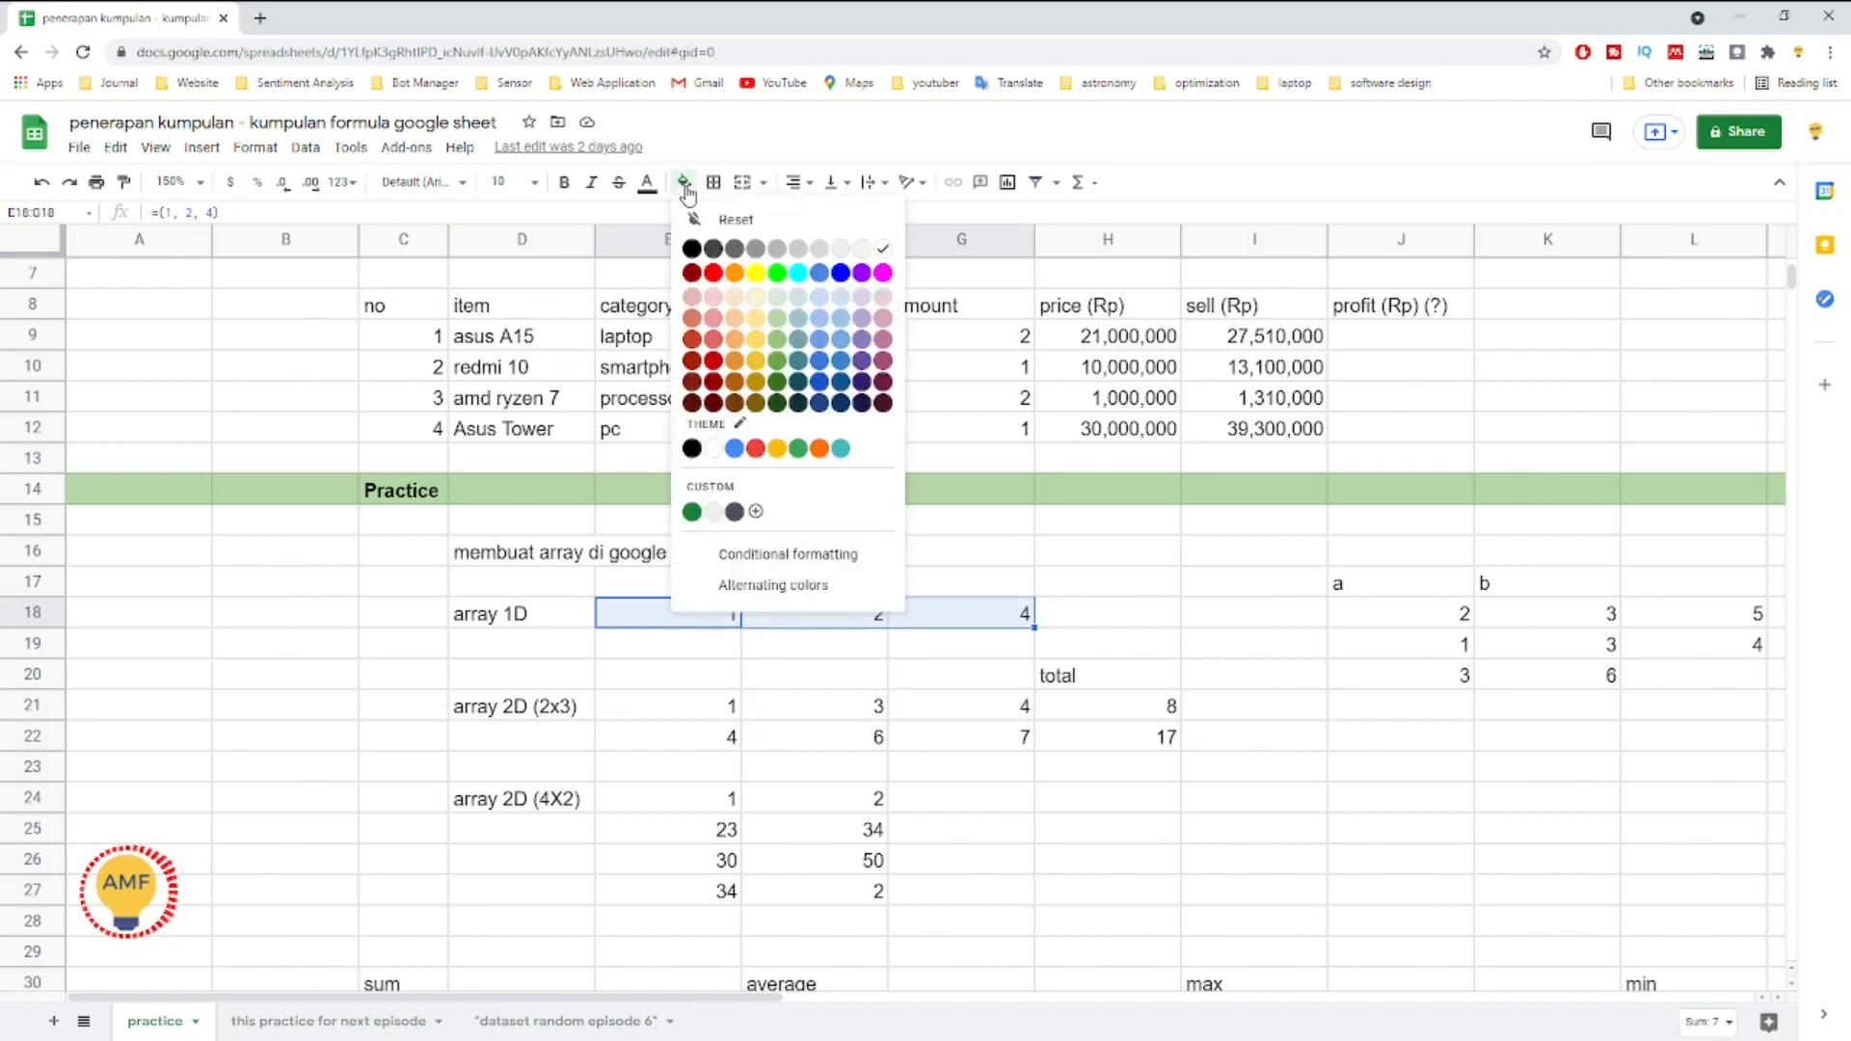
{"action": "left_click", "coordinate": [758, 274]}
Step: Fill the first row of the 2x3 array, cells E21:G21, with yellow
{"action": "left_click", "coordinate": [705, 719]}
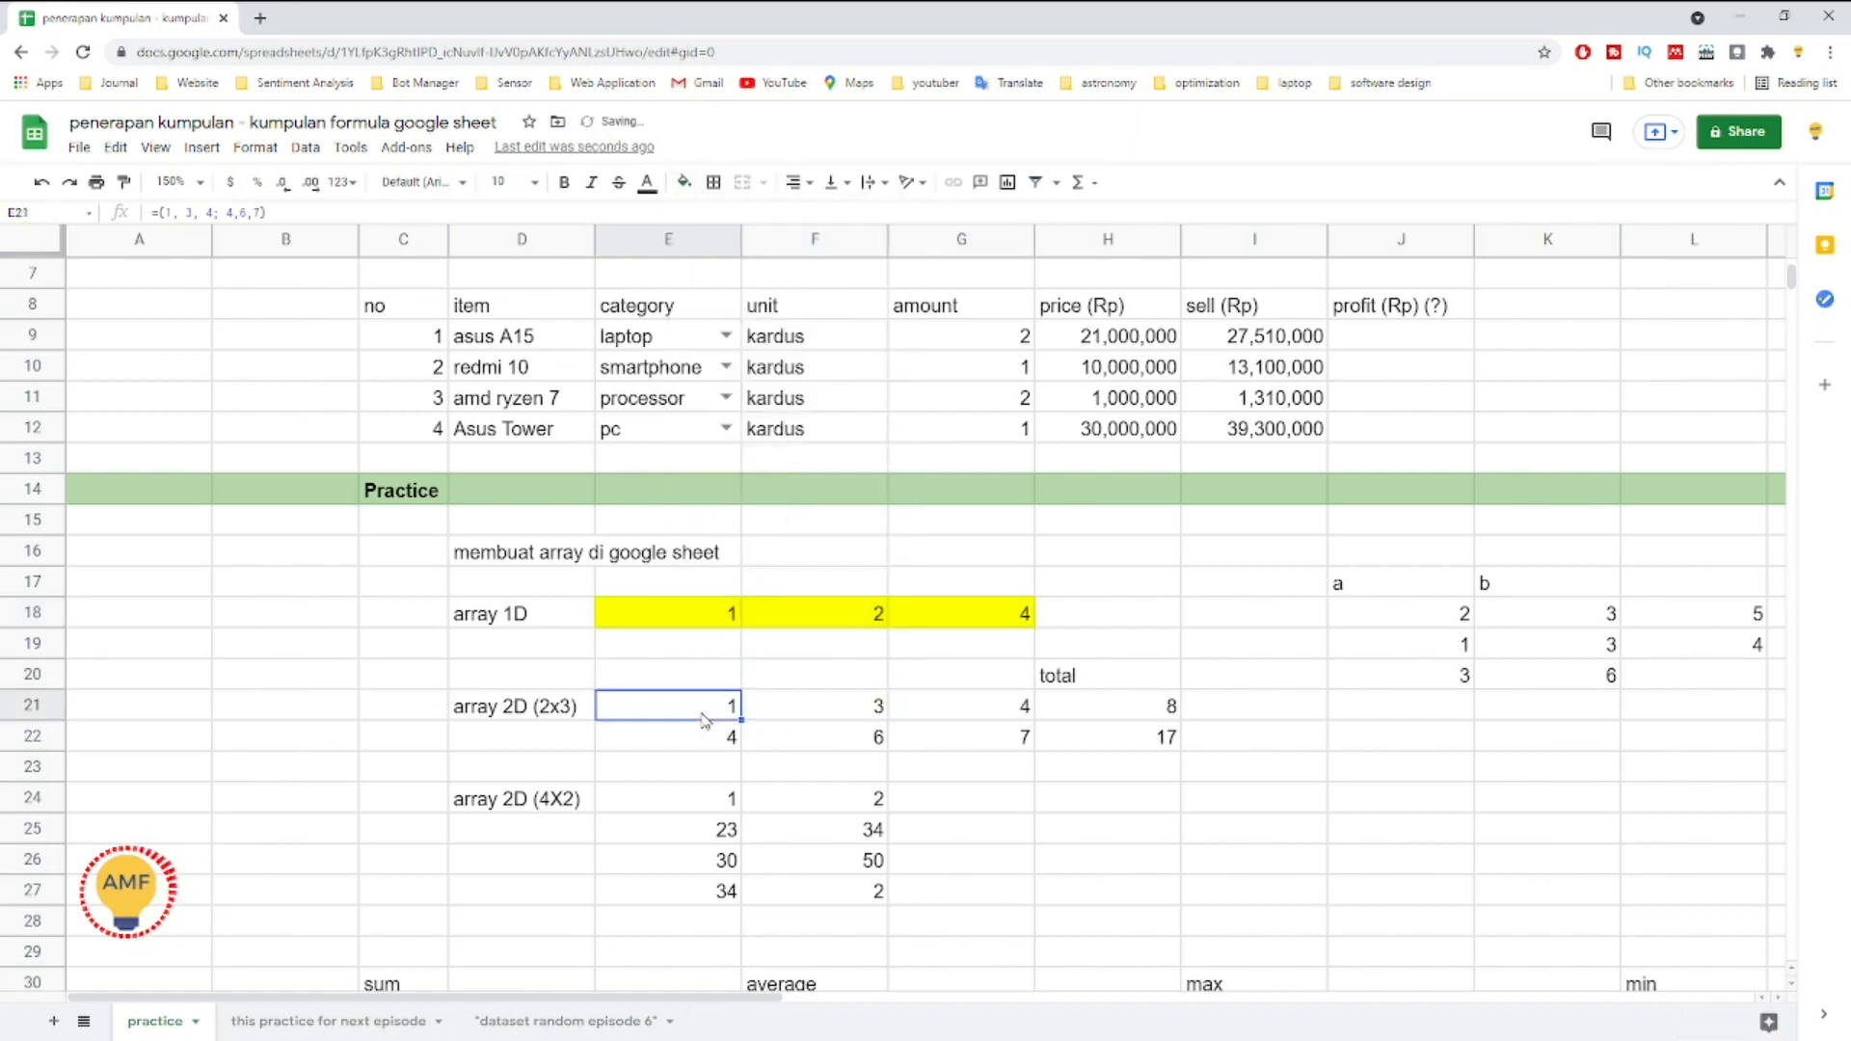
{"action": "key", "text": "shift+Right"}
{"action": "key", "text": "shift+Right"}
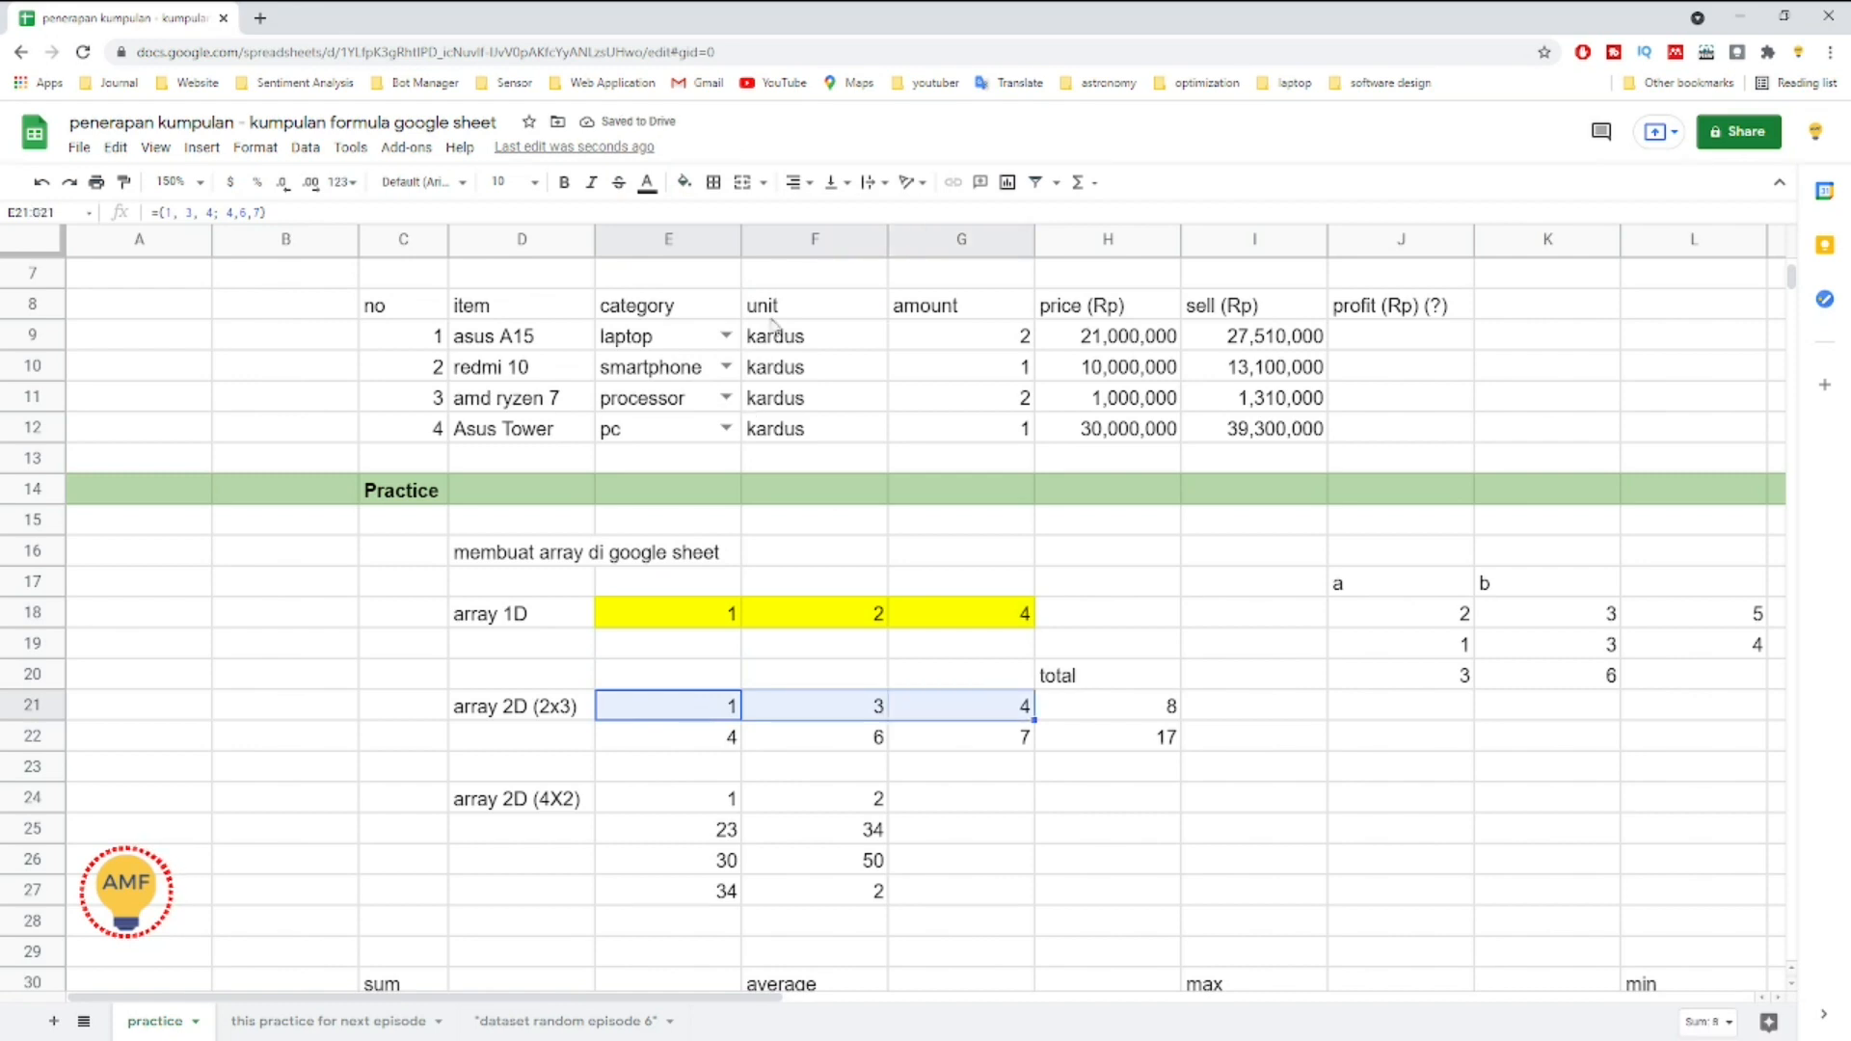
{"action": "left_click", "coordinate": [684, 182]}
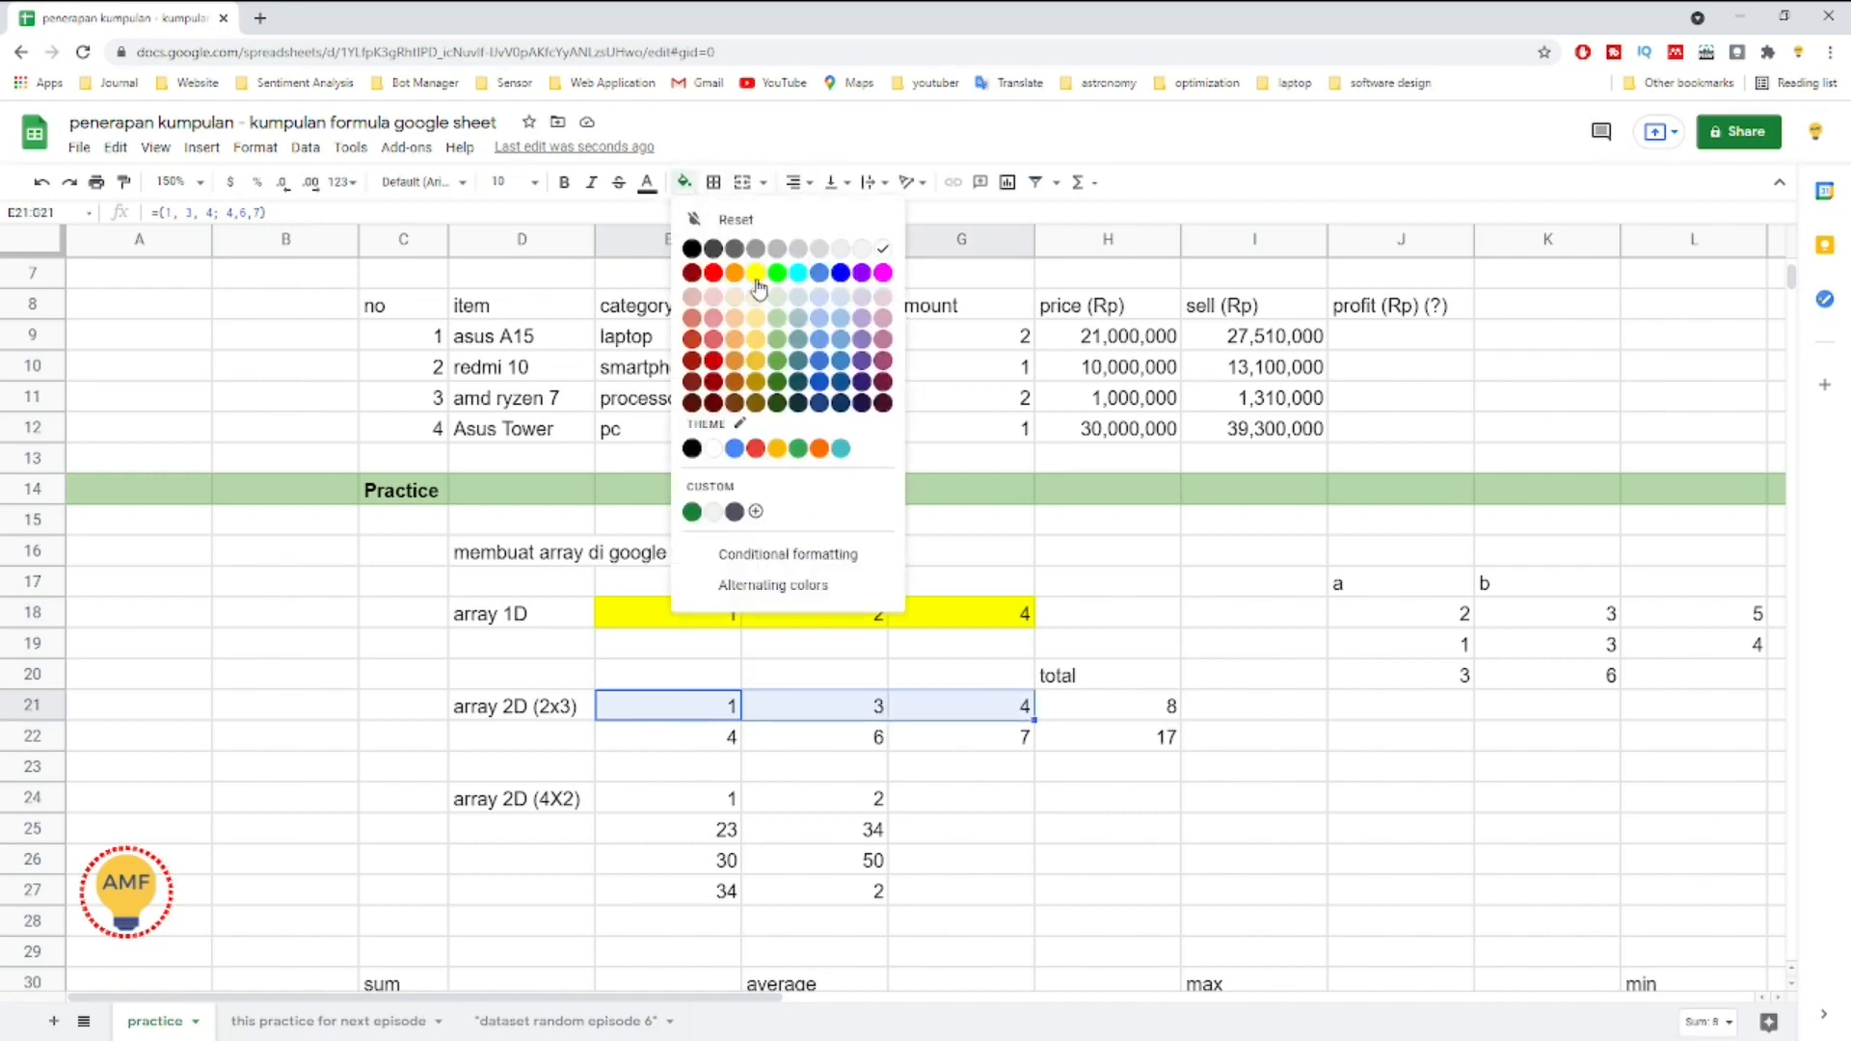
{"action": "left_click", "coordinate": [756, 274]}
Step: Fill the first column of the 2x3 array, cells E21:E22, with green
{"action": "left_click", "coordinate": [680, 721]}
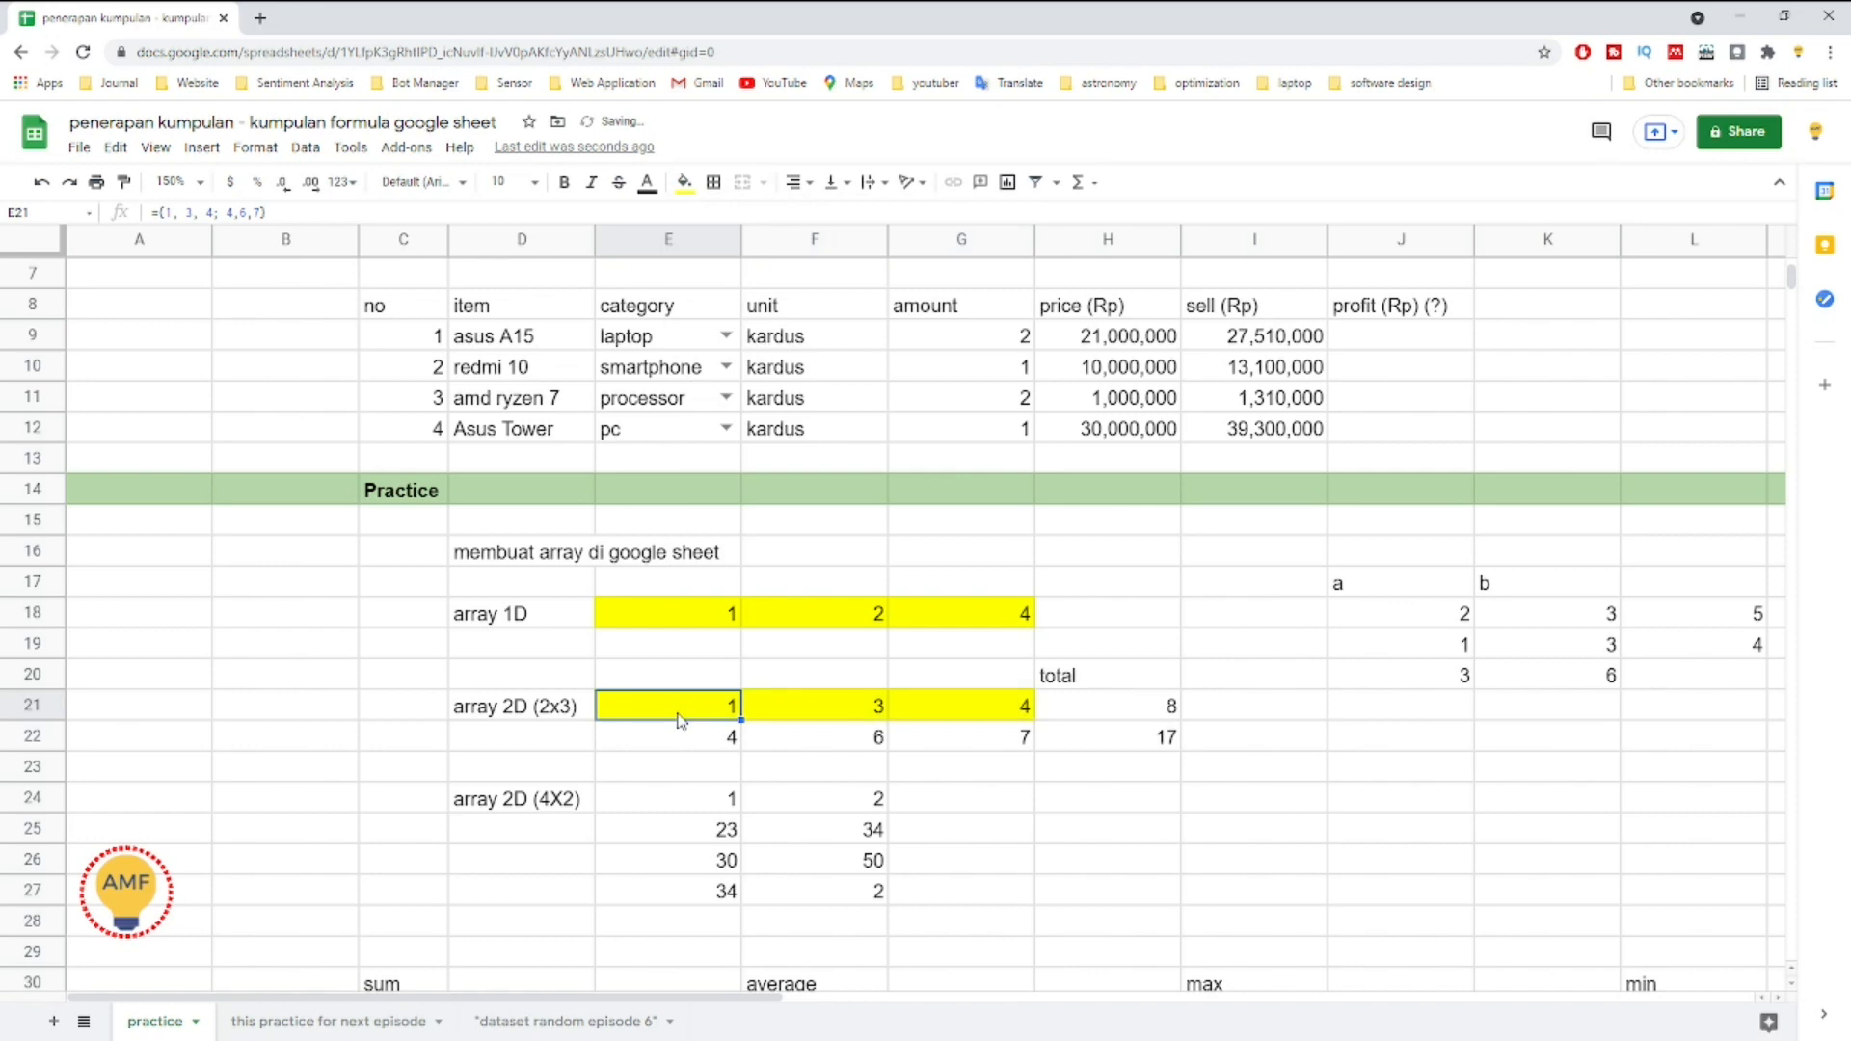
{"action": "key", "text": "shift+Down"}
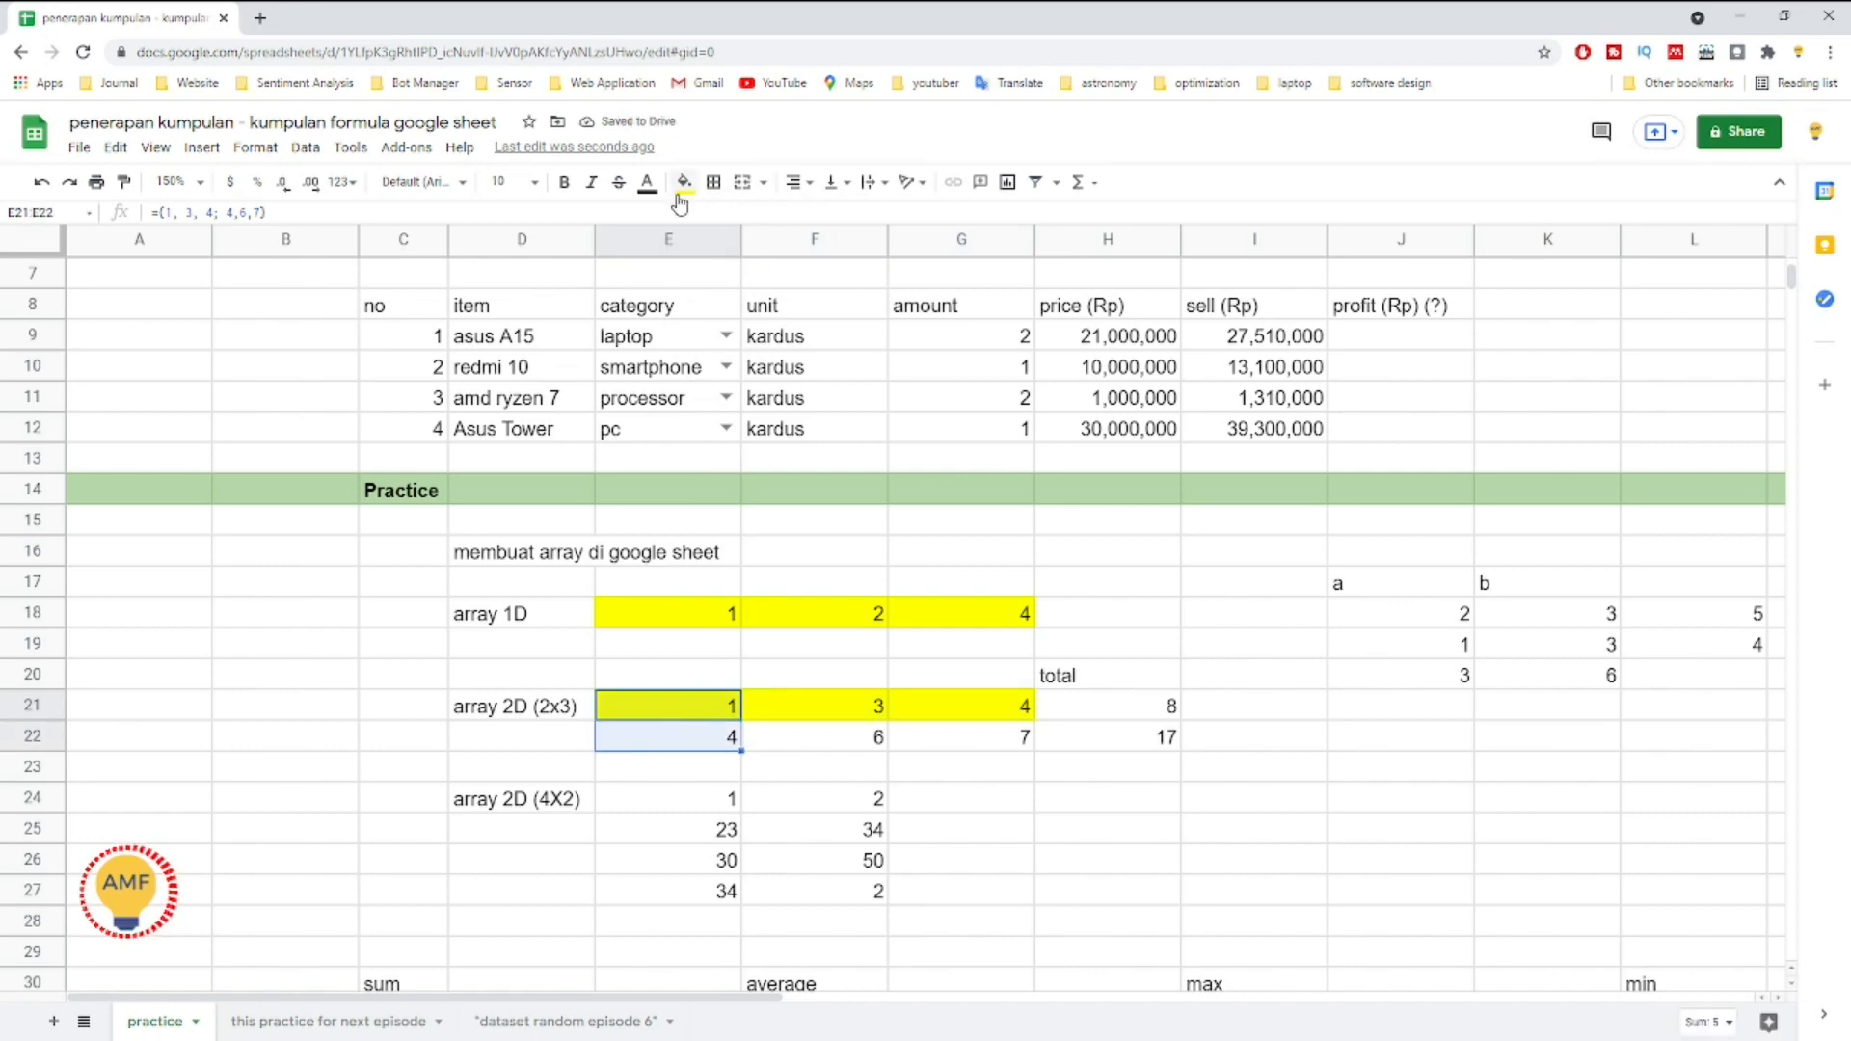
{"action": "left_click", "coordinate": [684, 182]}
{"action": "left_click", "coordinate": [779, 278]}
{"action": "left_click", "coordinate": [672, 737]}
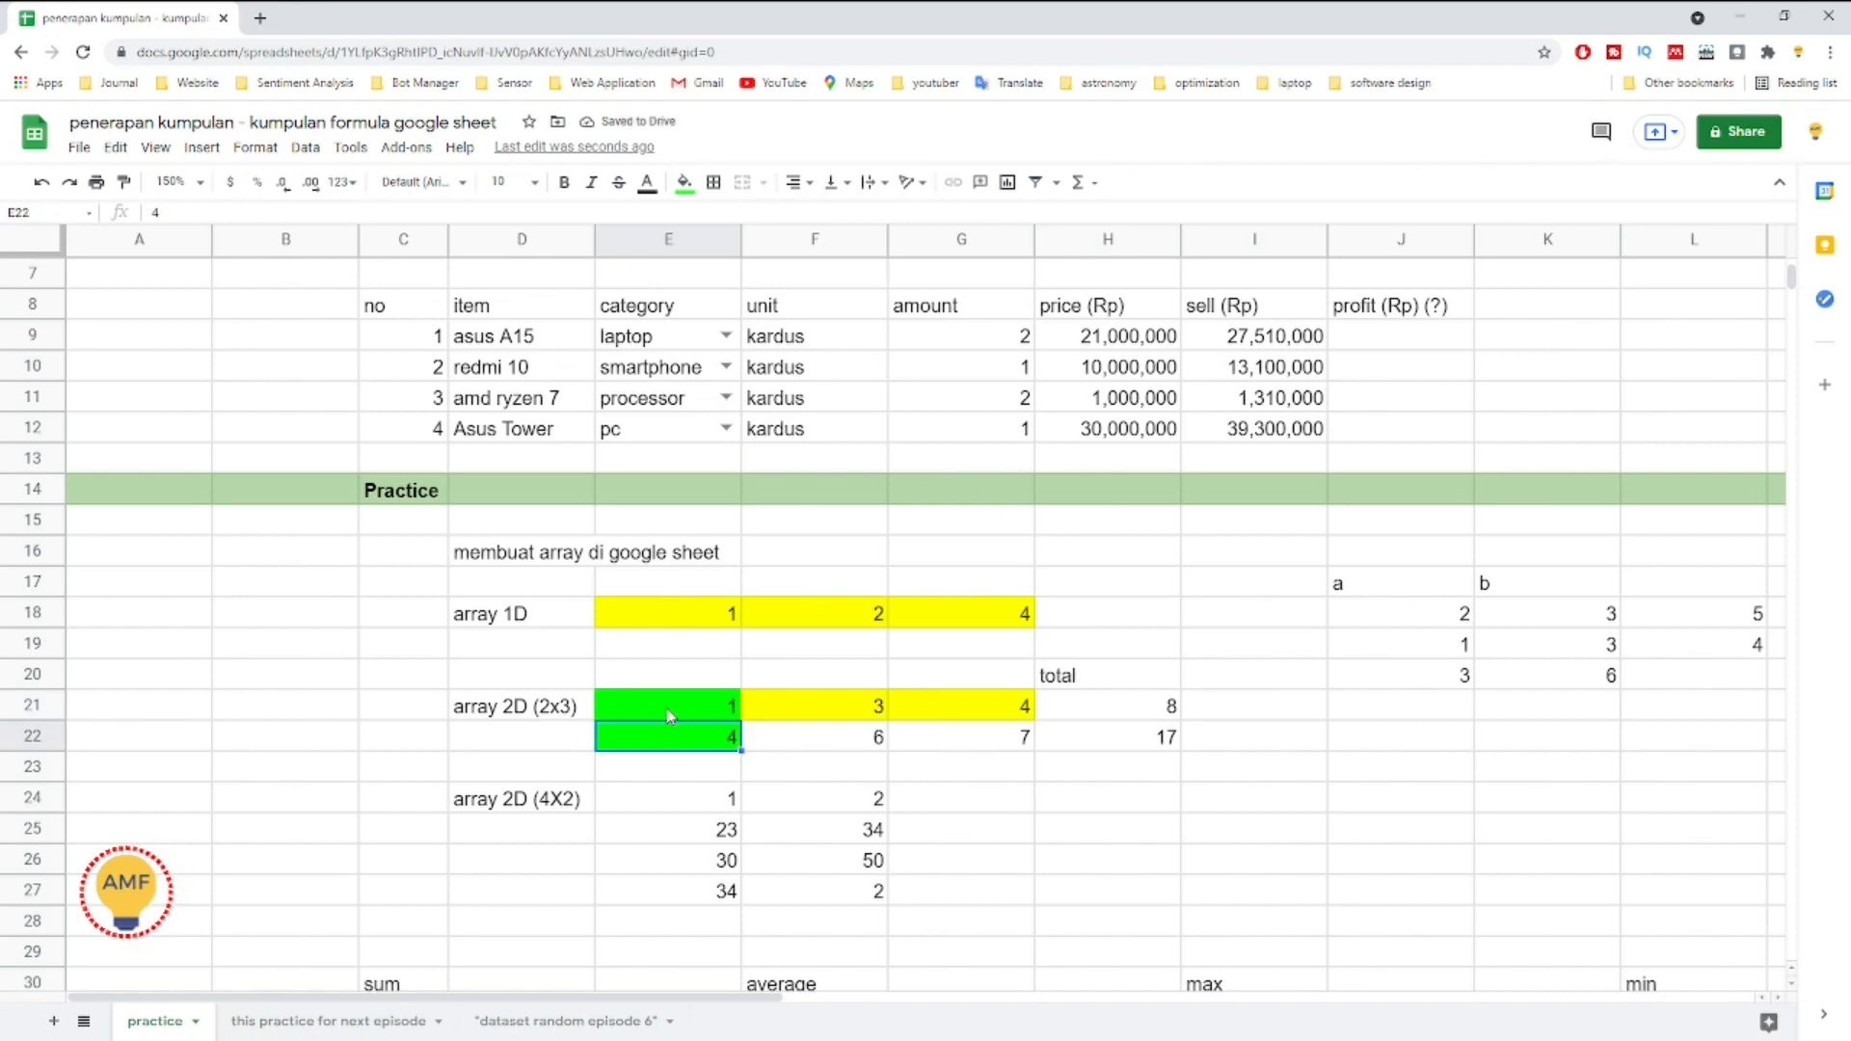
Step: Fill the first column of the 4x2 array, cells E24:E27, with green
{"action": "left_click", "coordinate": [643, 808]}
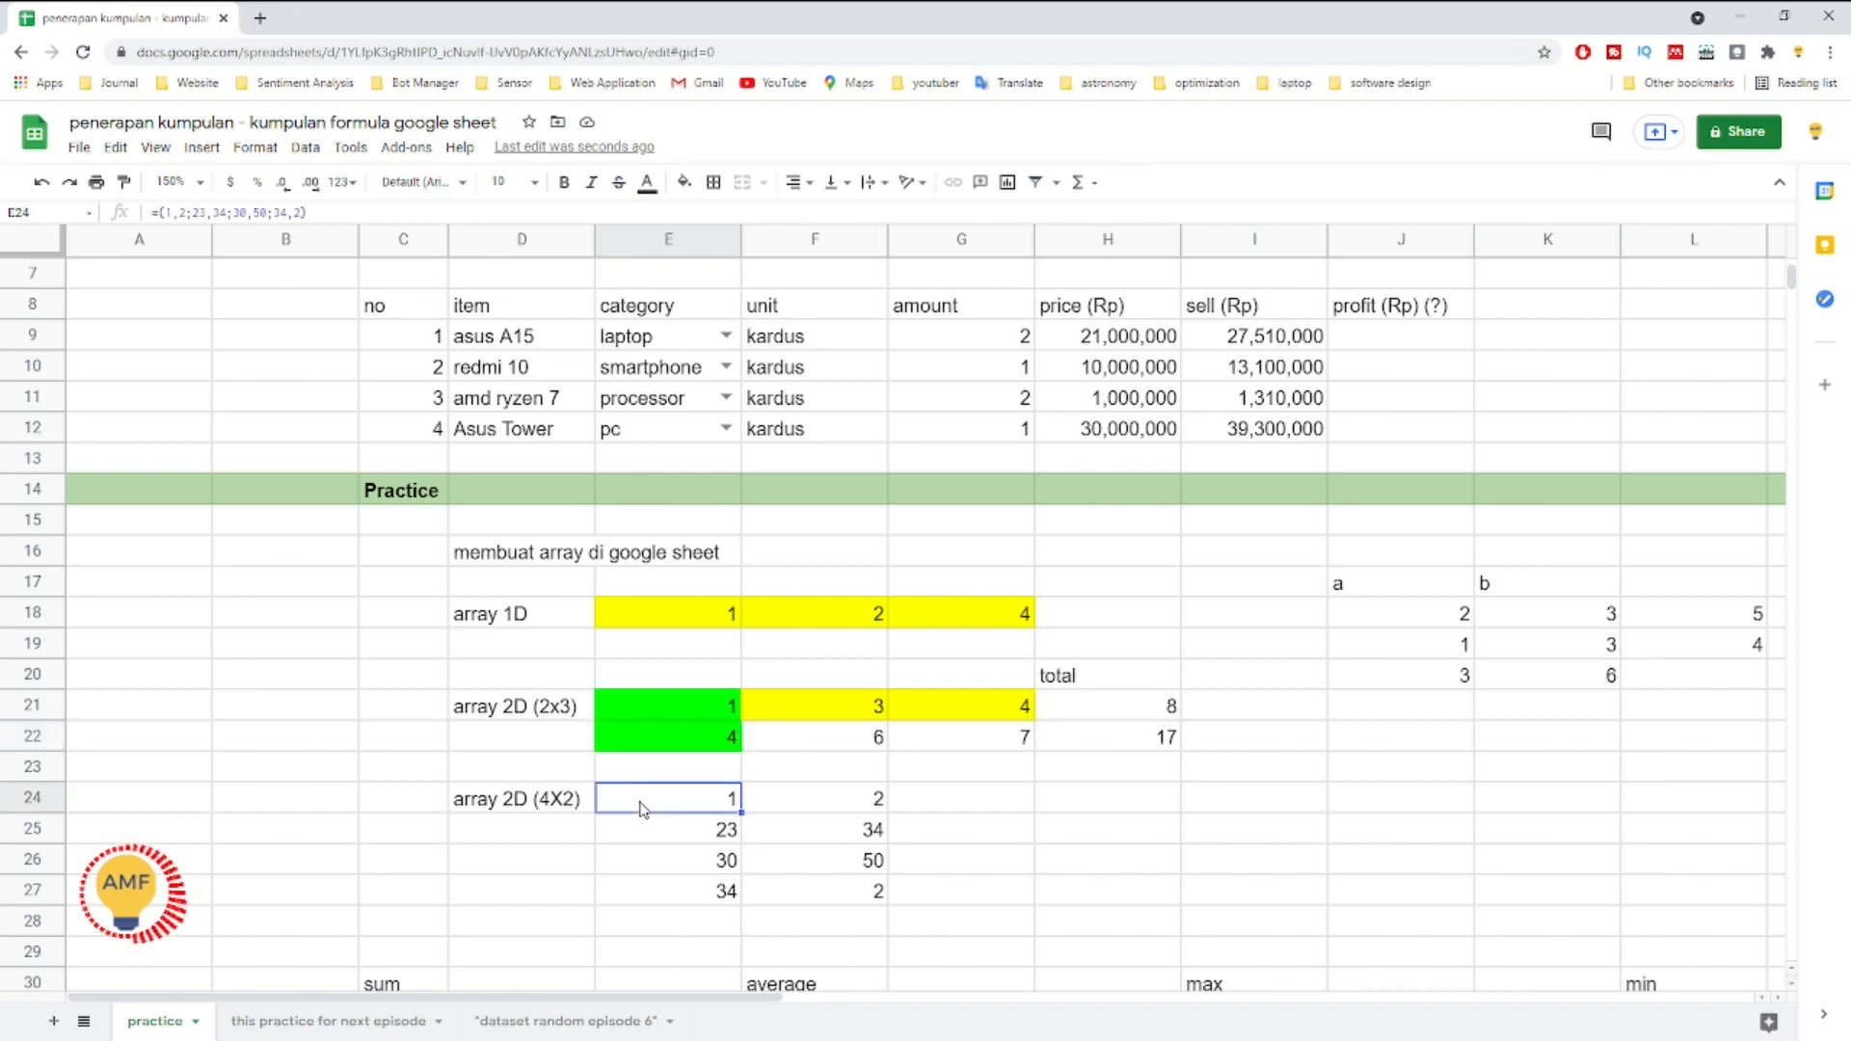
{"action": "key", "text": "shift+Down"}
{"action": "key", "text": "shift+Down"}
{"action": "key", "text": "shift+Down"}
{"action": "left_click", "coordinate": [685, 182]}
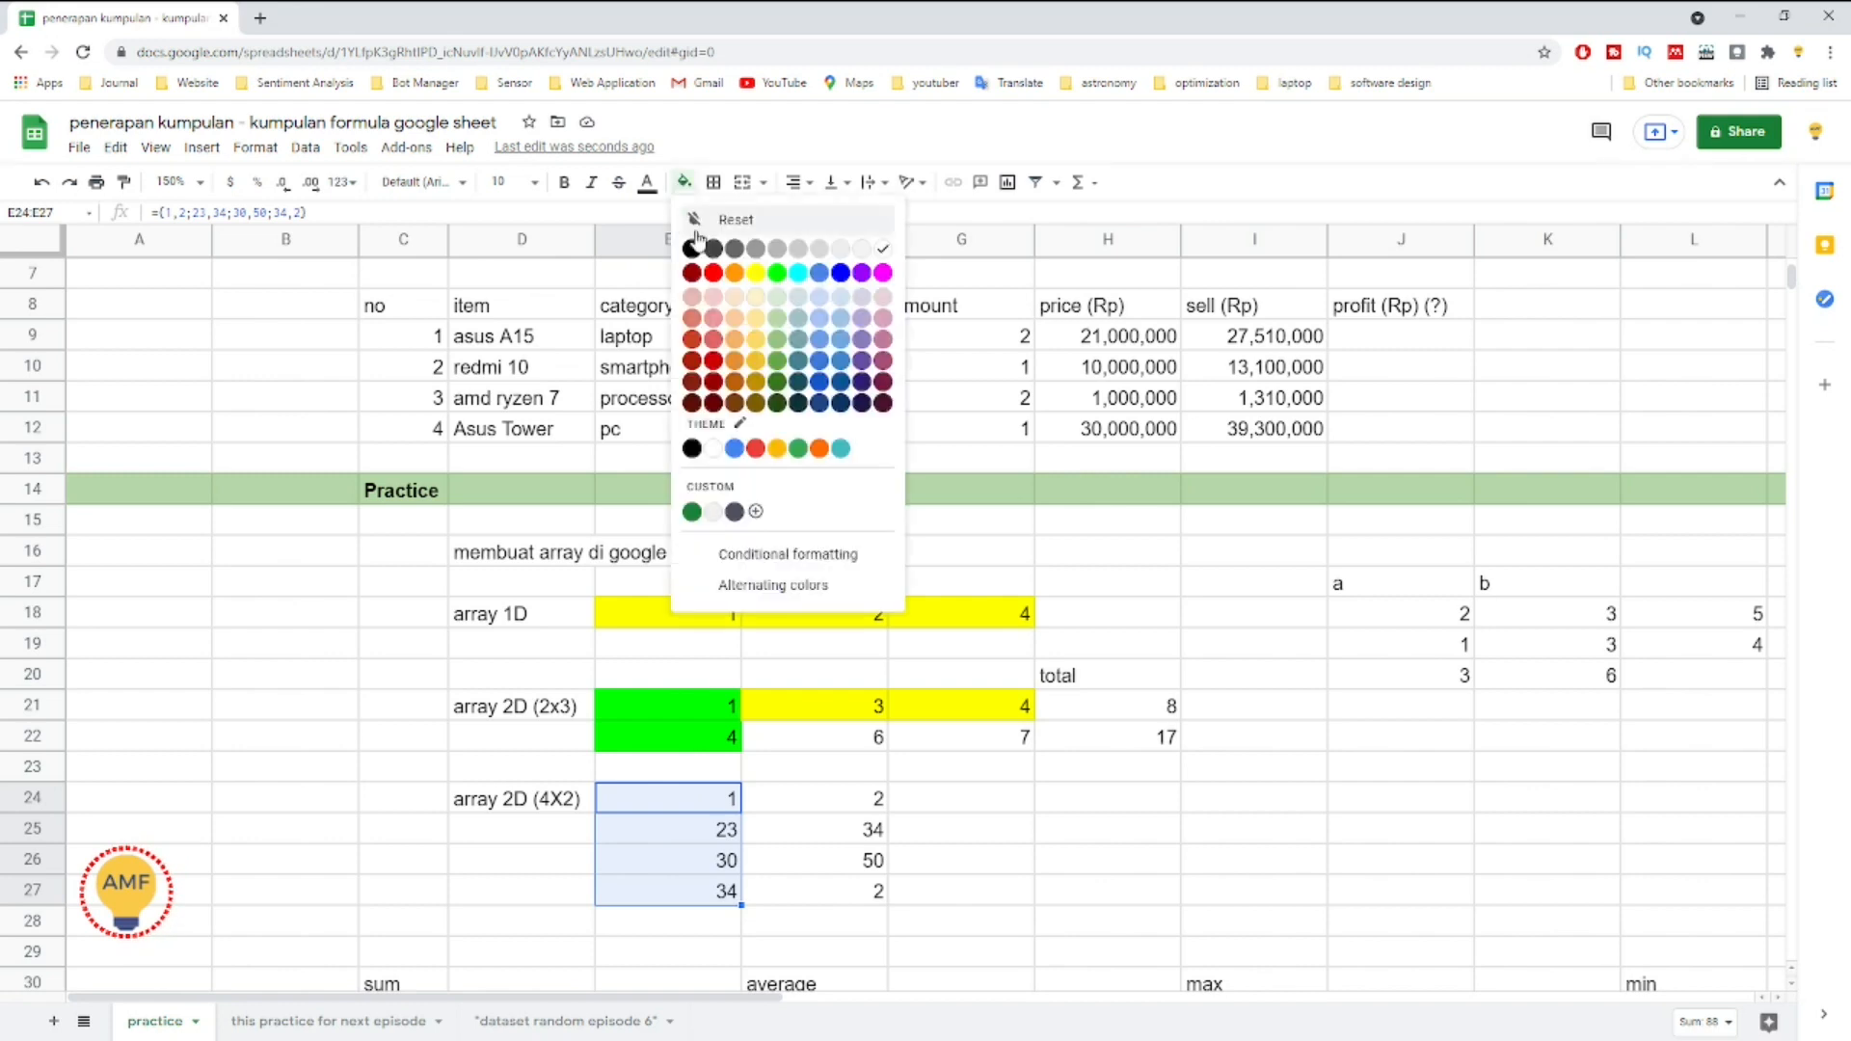
{"action": "left_click", "coordinate": [778, 277]}
Step: Fill the first row of the 4x2 array, cells E24:F24, with yellow
{"action": "left_click", "coordinate": [653, 800]}
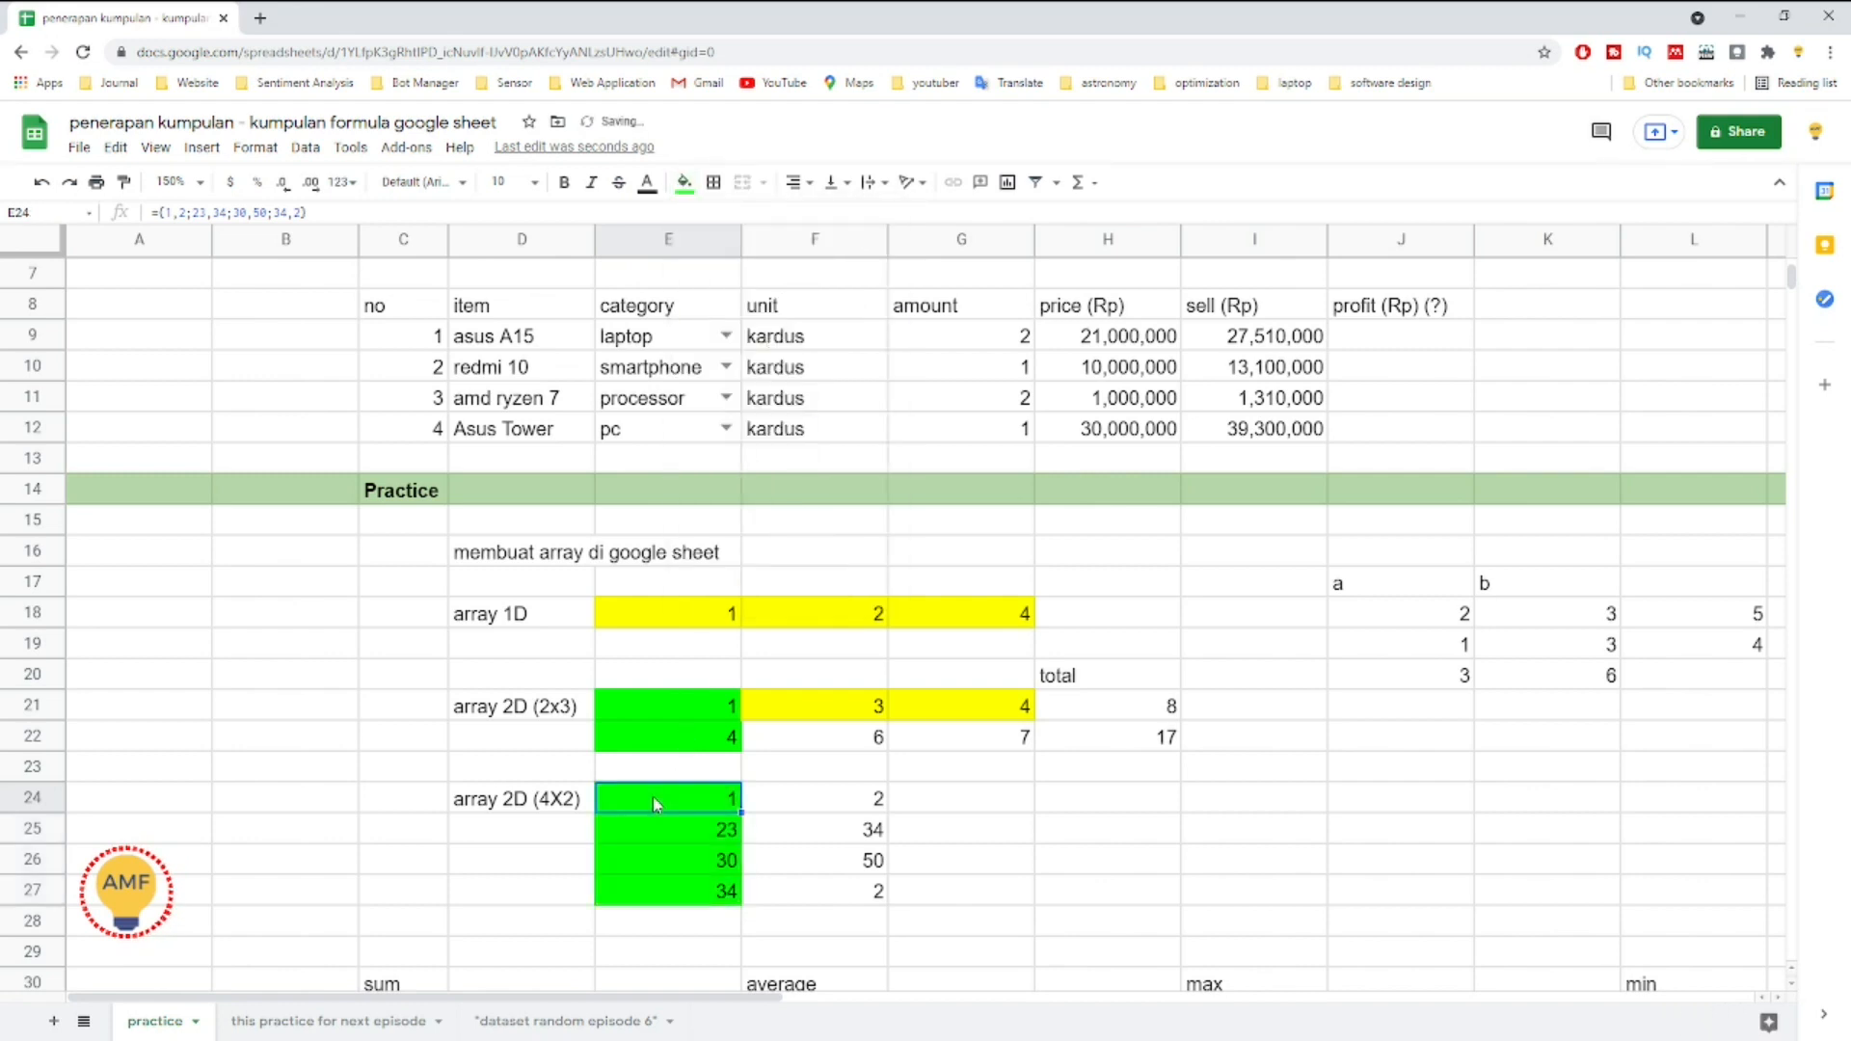
{"action": "key", "text": "shift+Right"}
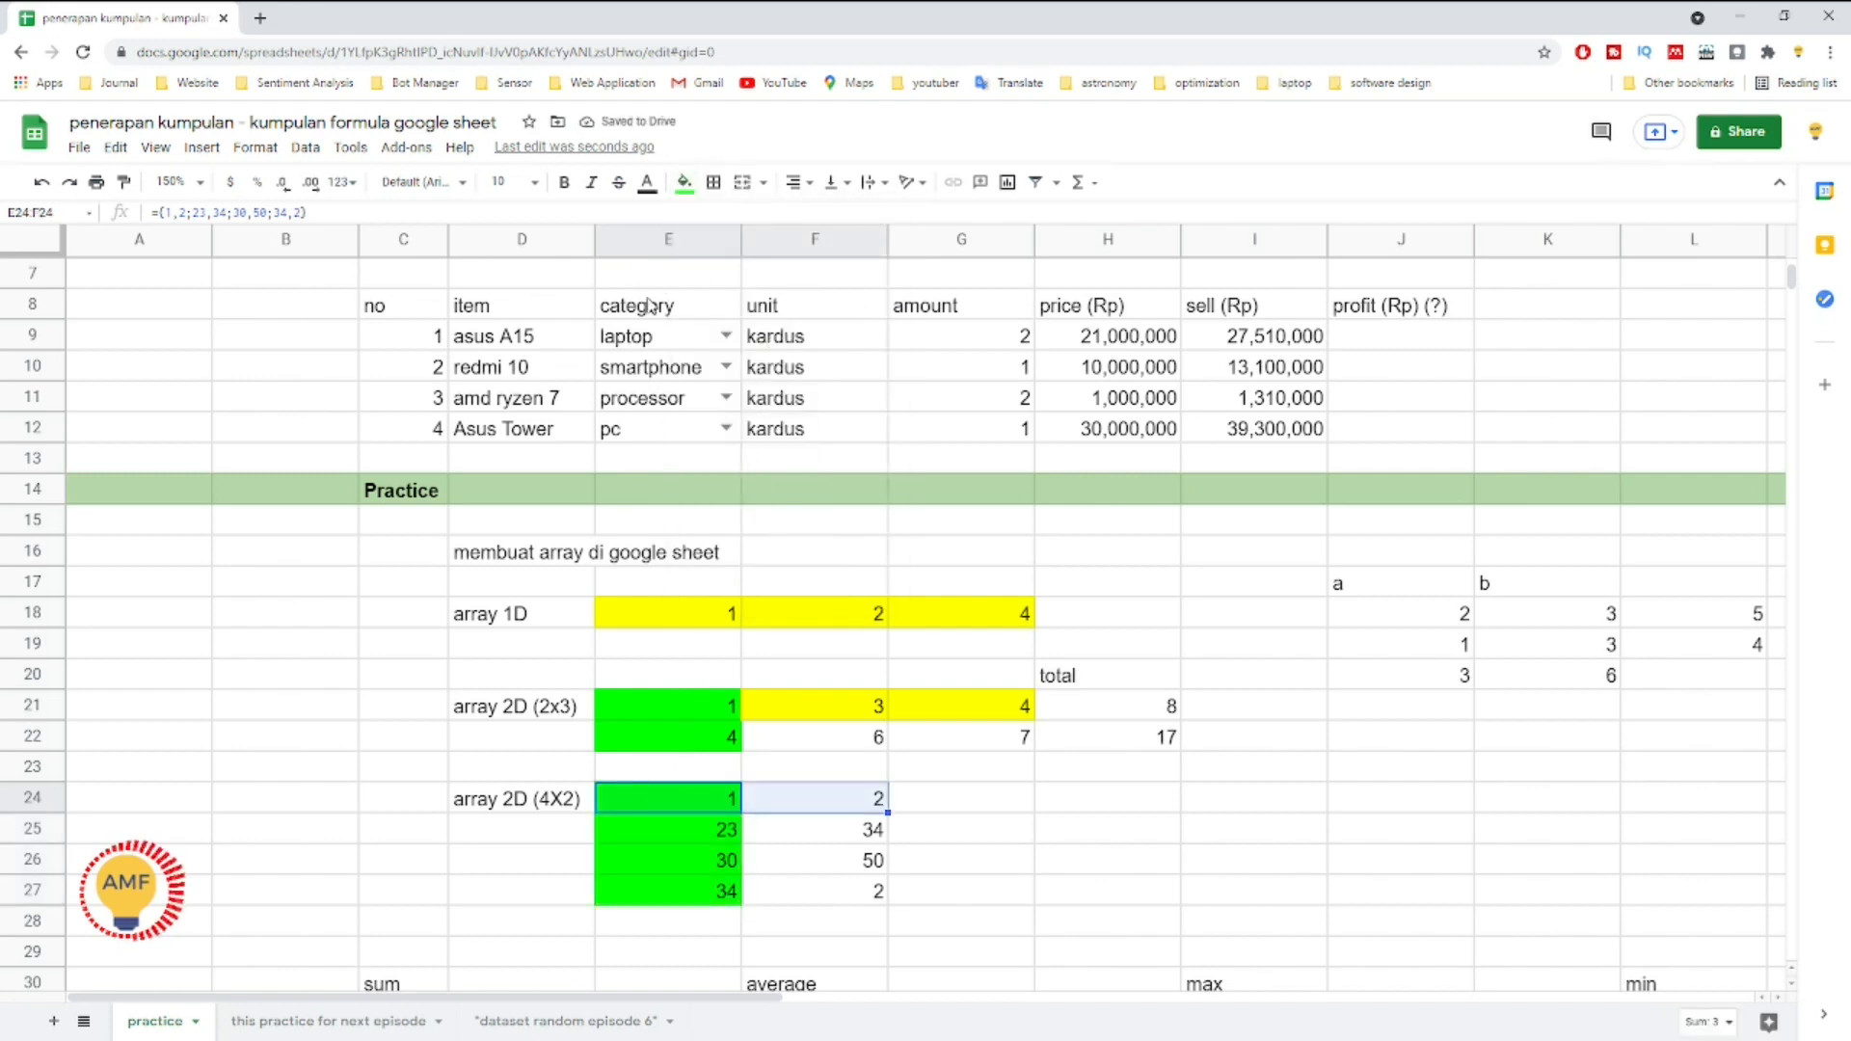
{"action": "left_click", "coordinate": [685, 182]}
{"action": "left_click", "coordinate": [758, 277]}
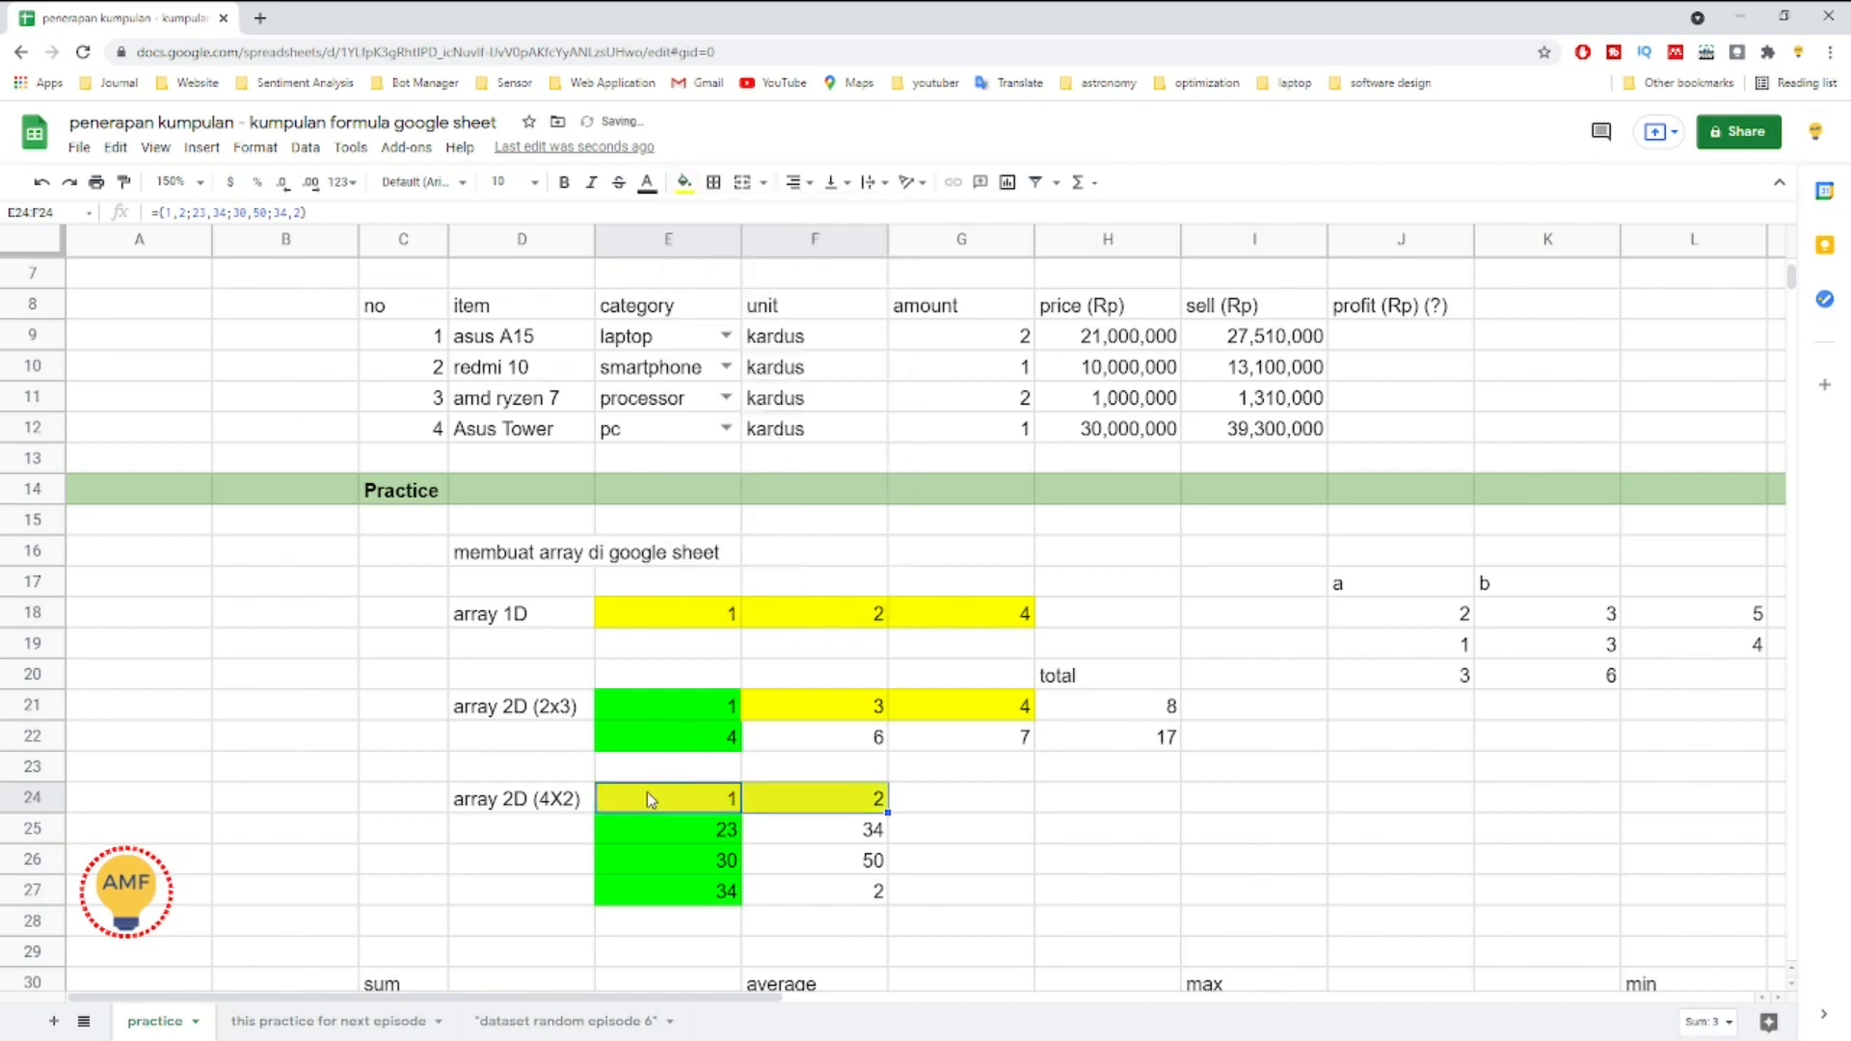
{"action": "left_click", "coordinate": [665, 617]}
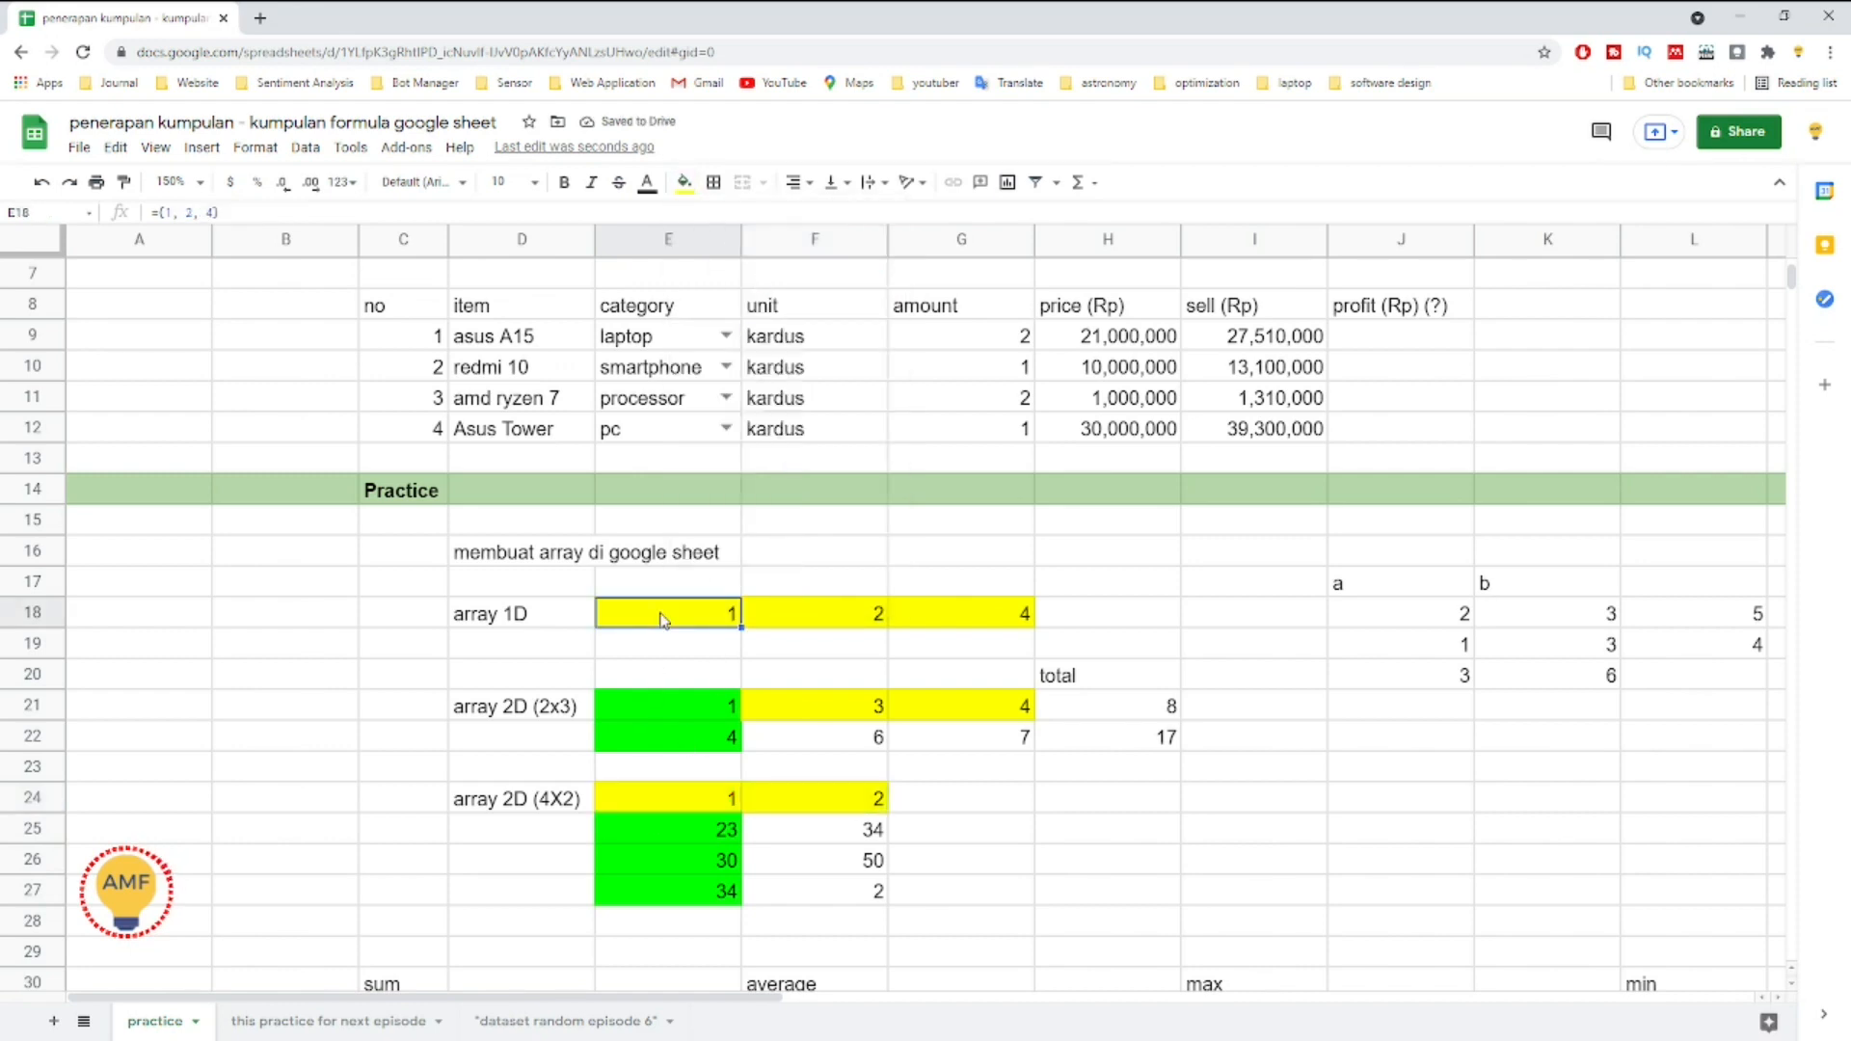
Step: Examine the item table's header row, cells C8:I8, as an example of a one-dimensional array
{"action": "scroll", "coordinate": [665, 617], "scroll_direction": "down", "scroll_amount": 2}
{"action": "scroll", "coordinate": [664, 610], "scroll_direction": "up", "scroll_amount": 4}
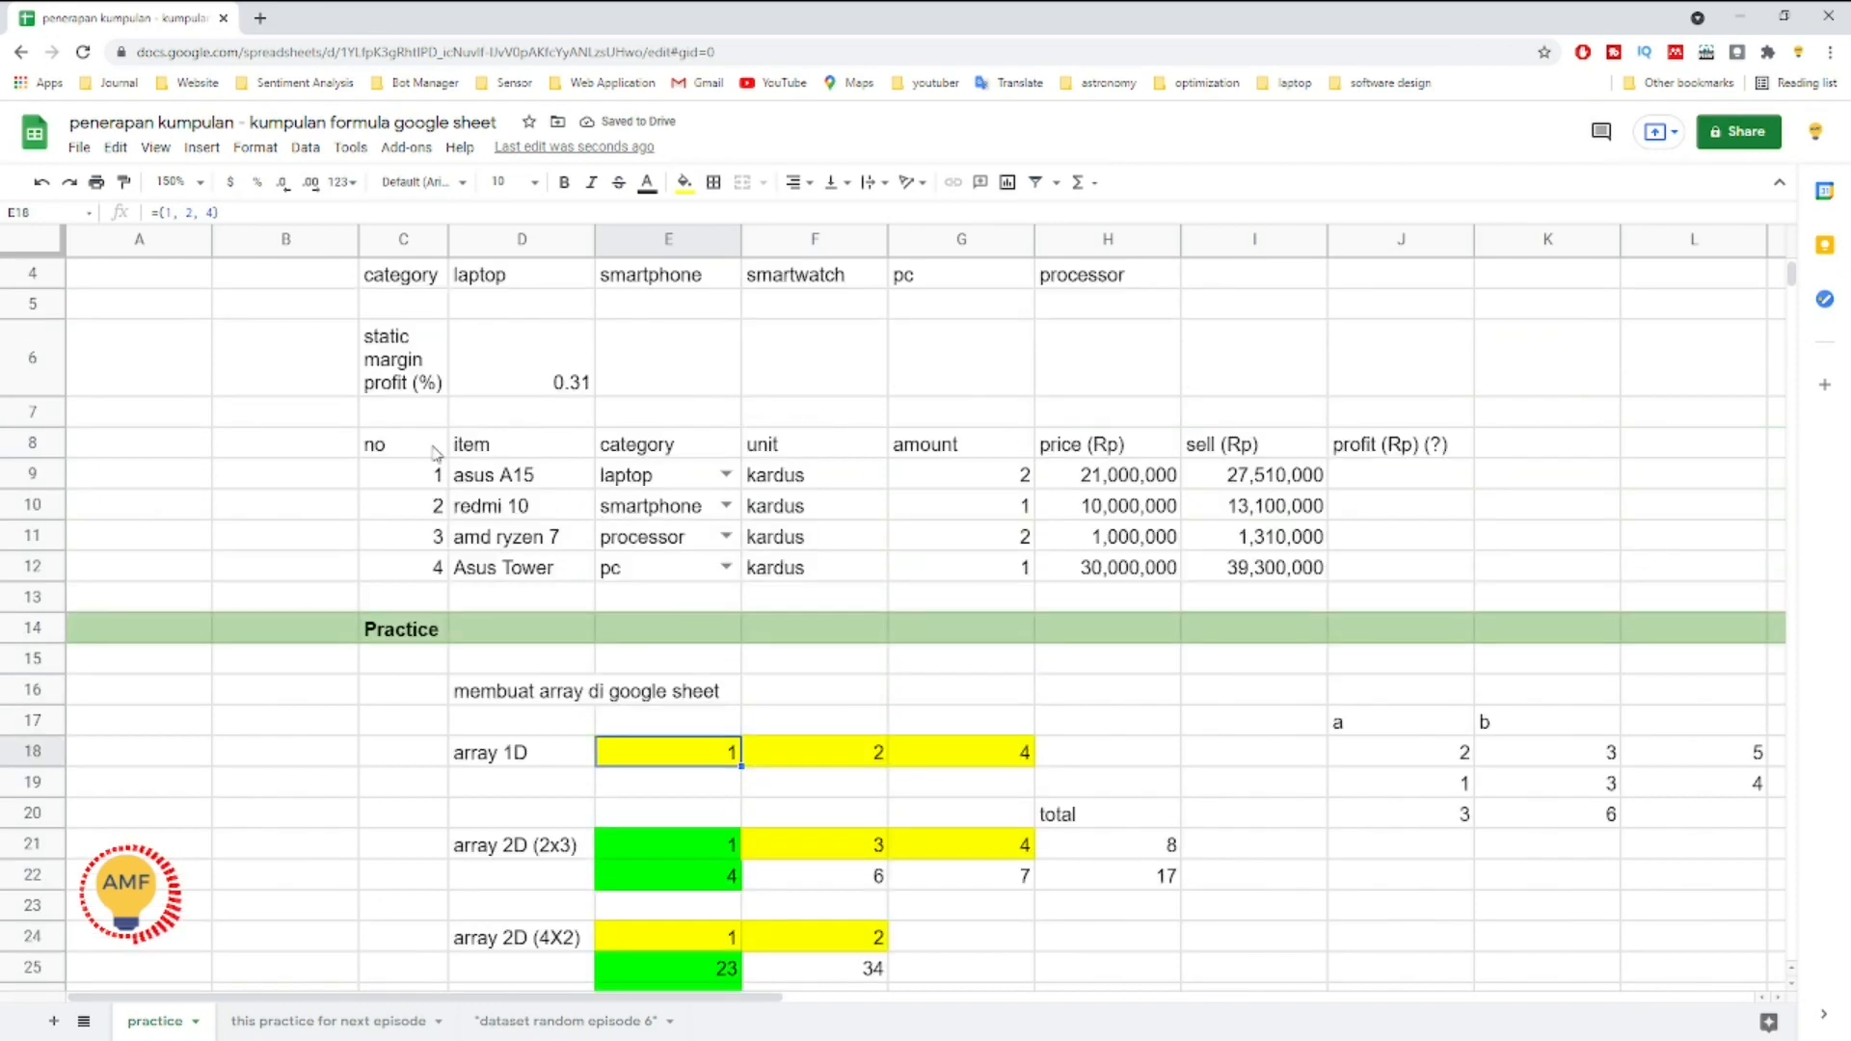
{"action": "left_click", "coordinate": [425, 448]}
{"action": "key", "text": "shift+Right"}
{"action": "key", "text": "shift+Right"}
{"action": "key", "text": "shift+Right"}
{"action": "key", "text": "shift+Right"}
{"action": "key", "text": "shift+Right"}
{"action": "key", "text": "shift+Right"}
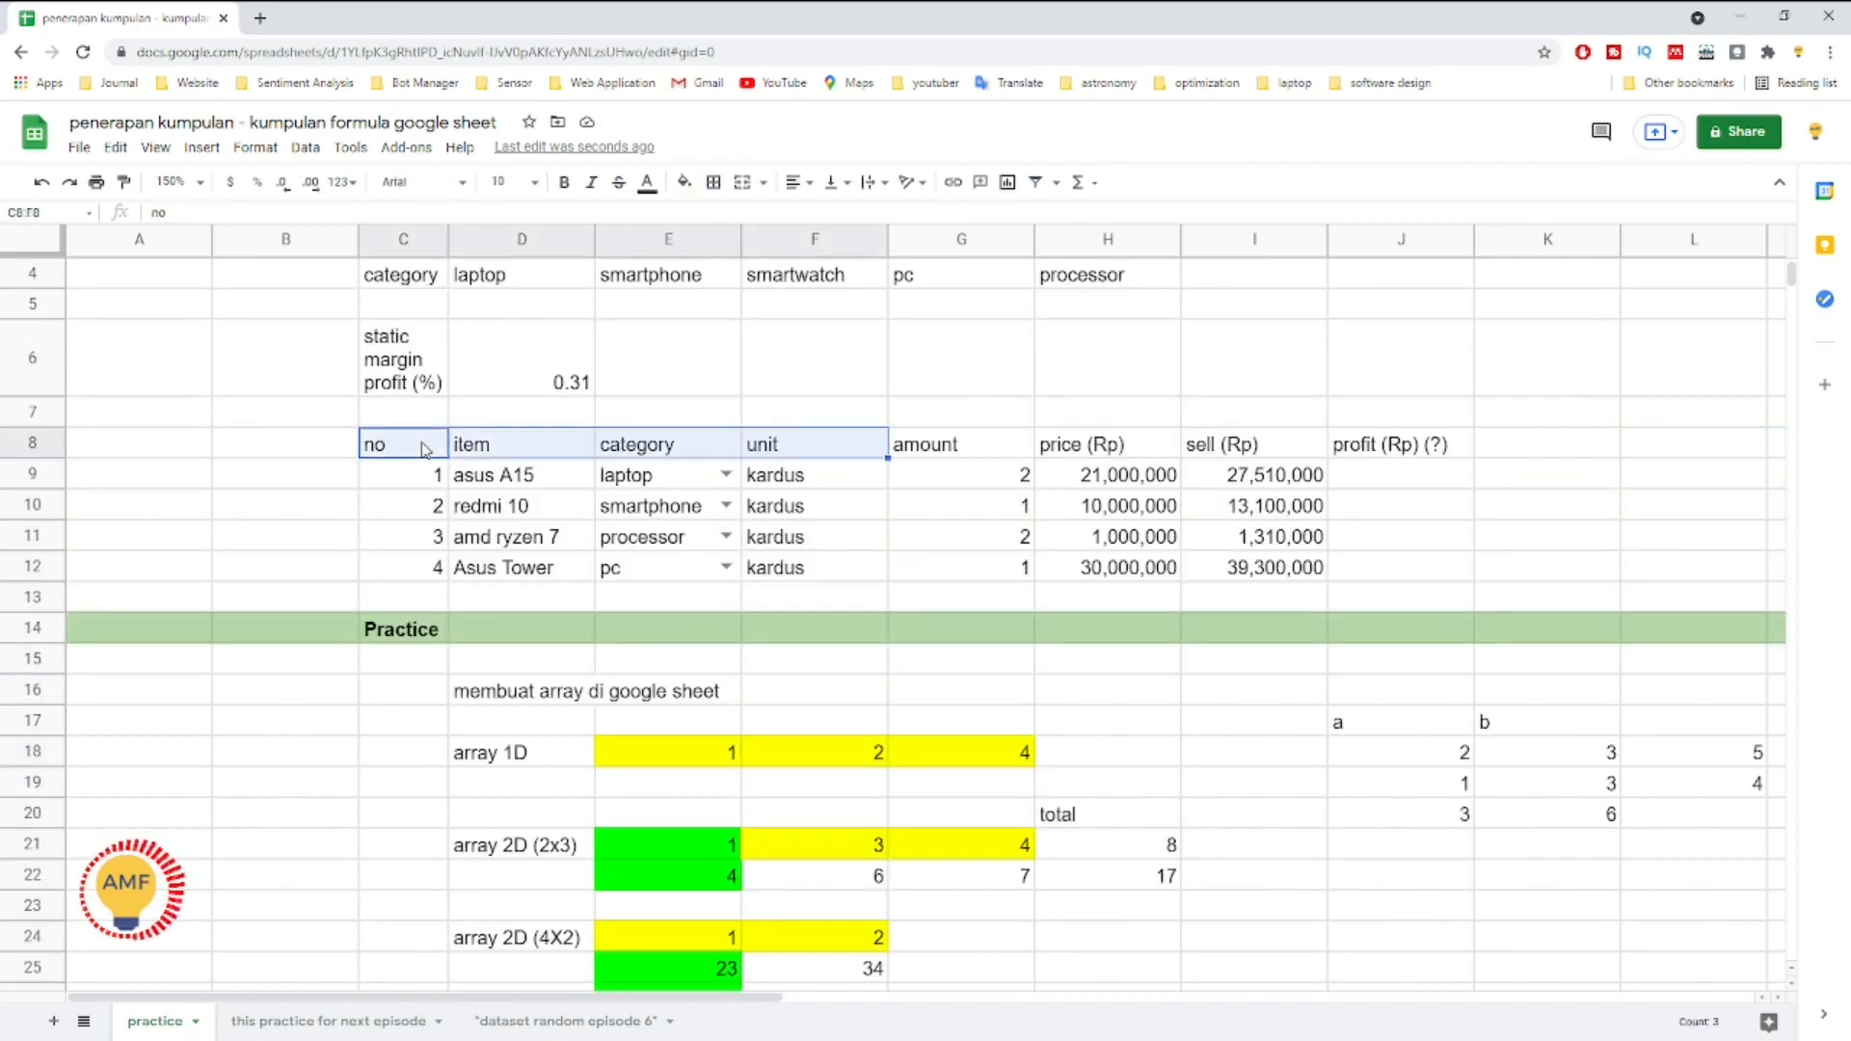
{"action": "left_click", "coordinate": [425, 449]}
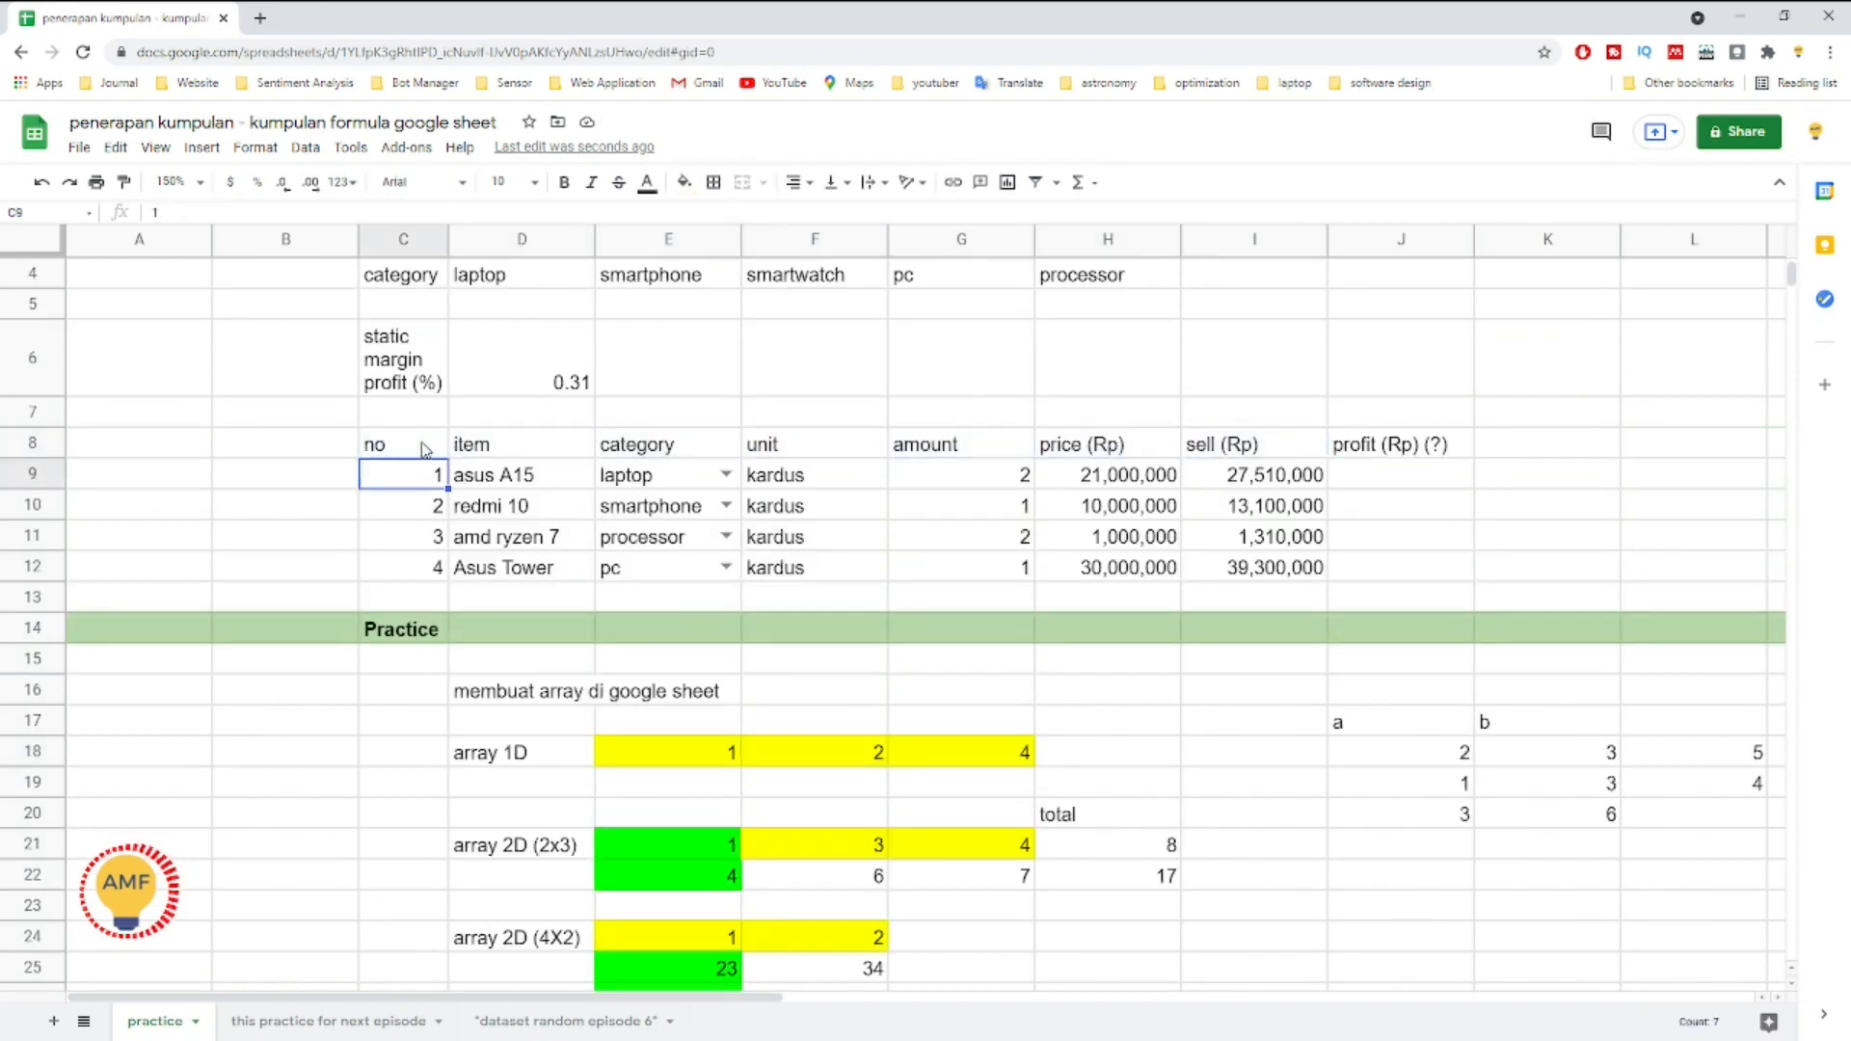
{"action": "key", "text": "shift+Right"}
{"action": "key", "text": "shift+Right"}
{"action": "key", "text": "shift+Right"}
{"action": "key", "text": "shift+Right"}
{"action": "key", "text": "shift+Right"}
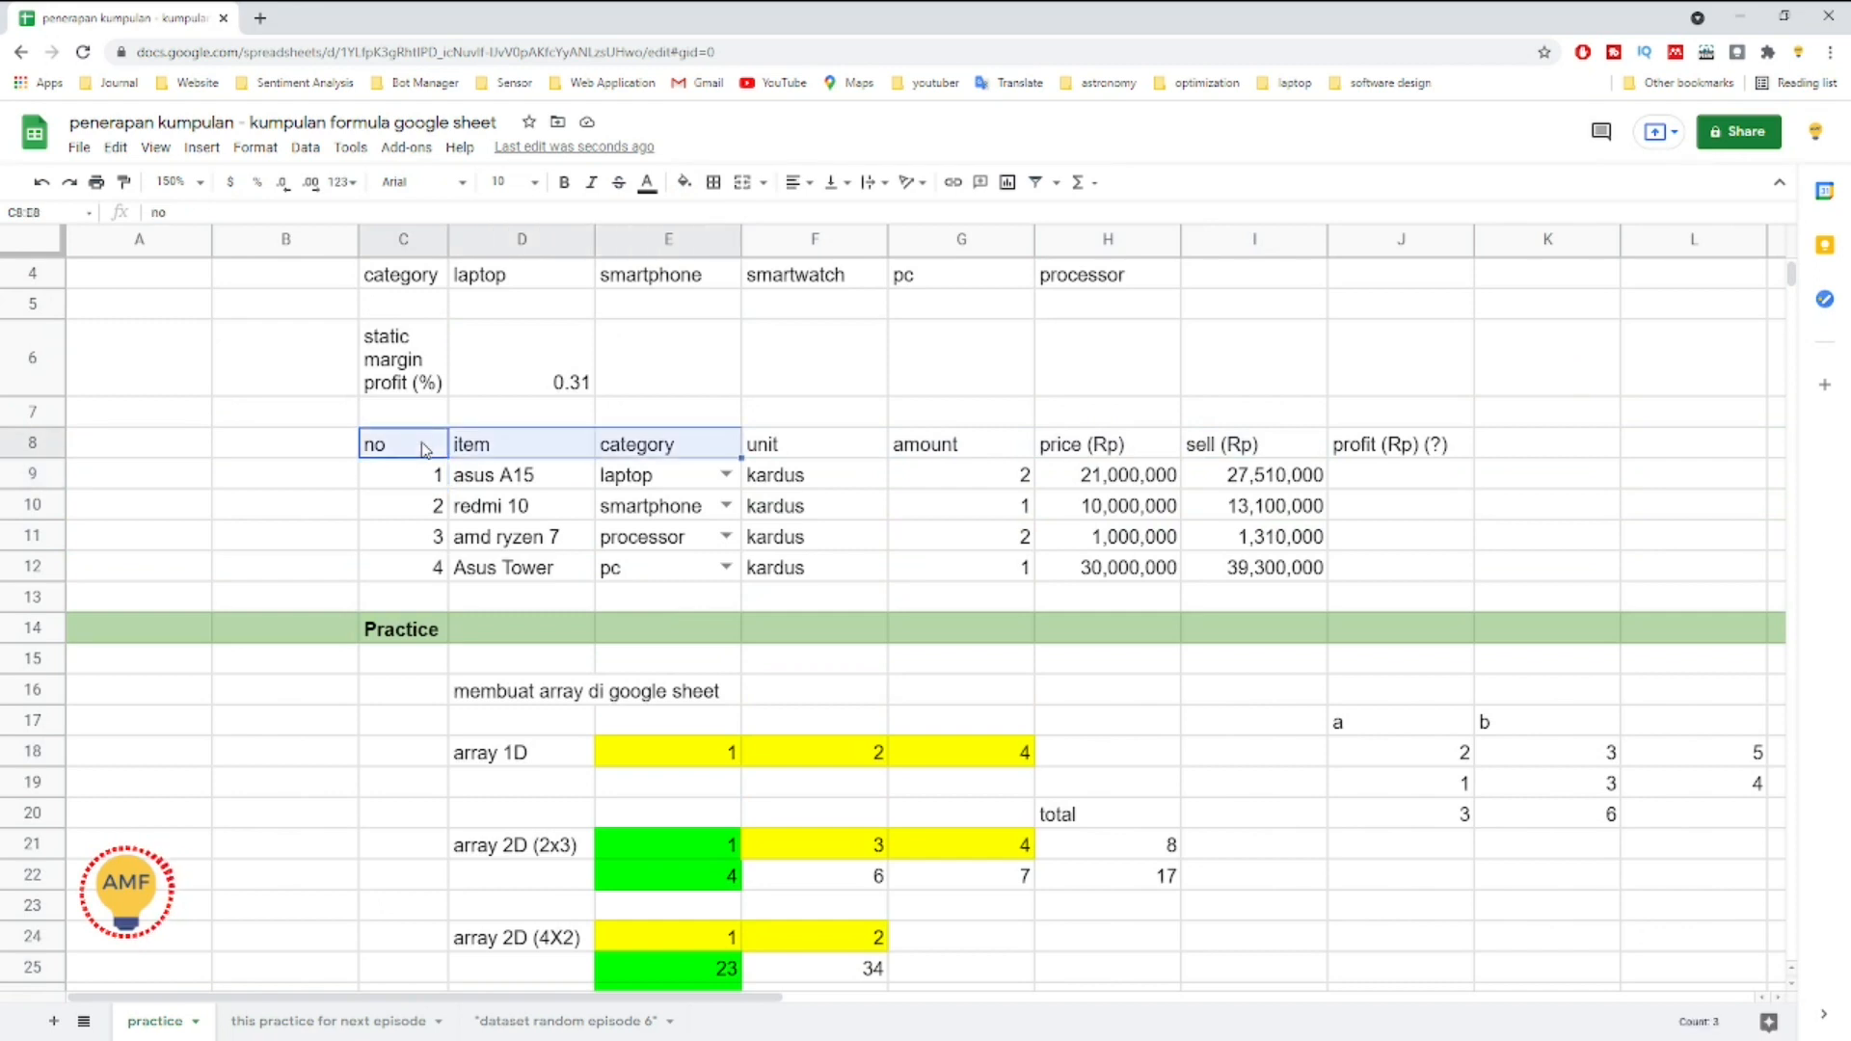
{"action": "key", "text": "shift+Right"}
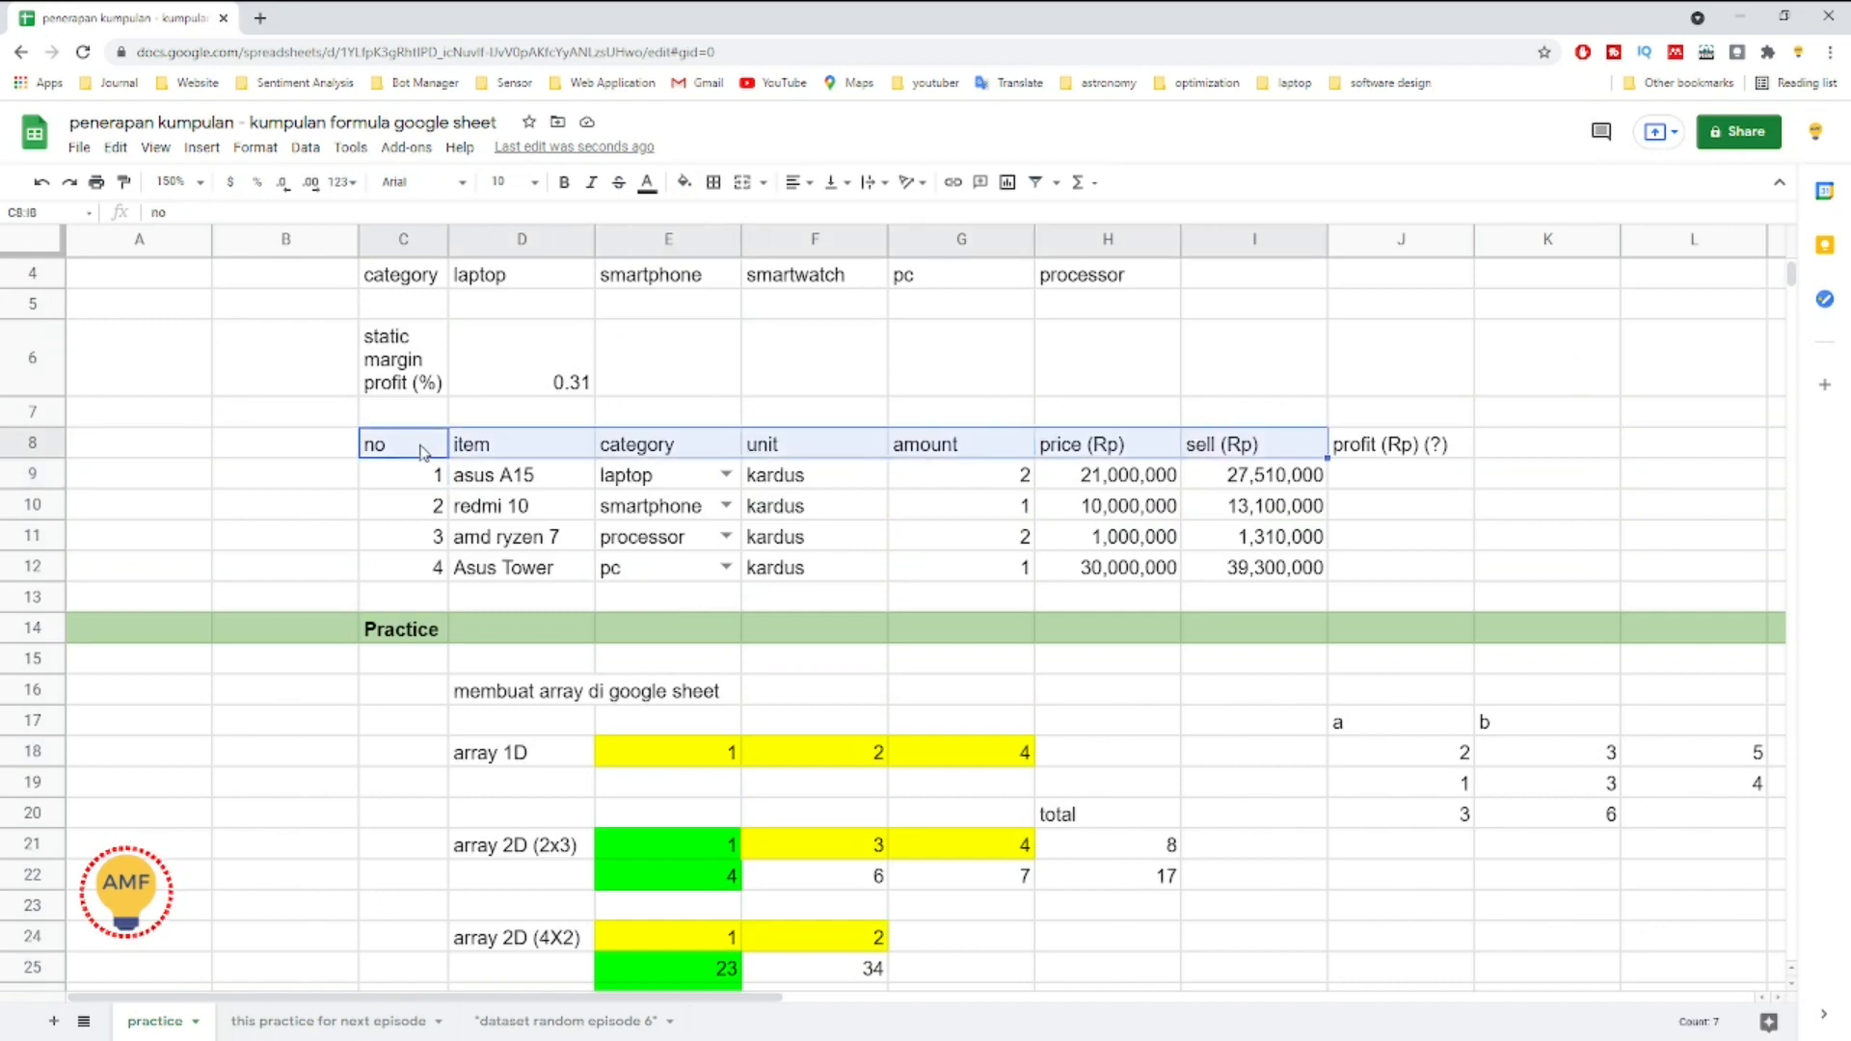
Step: Go through the item table's header cells one by one, and down the no column to cell C12
{"action": "left_click", "coordinate": [426, 448]}
{"action": "left_click", "coordinate": [502, 453]}
{"action": "left_click", "coordinate": [603, 447]}
{"action": "left_click", "coordinate": [835, 443]}
{"action": "left_click", "coordinate": [999, 450]}
{"action": "left_click", "coordinate": [1099, 452]}
{"action": "left_click", "coordinate": [1212, 455]}
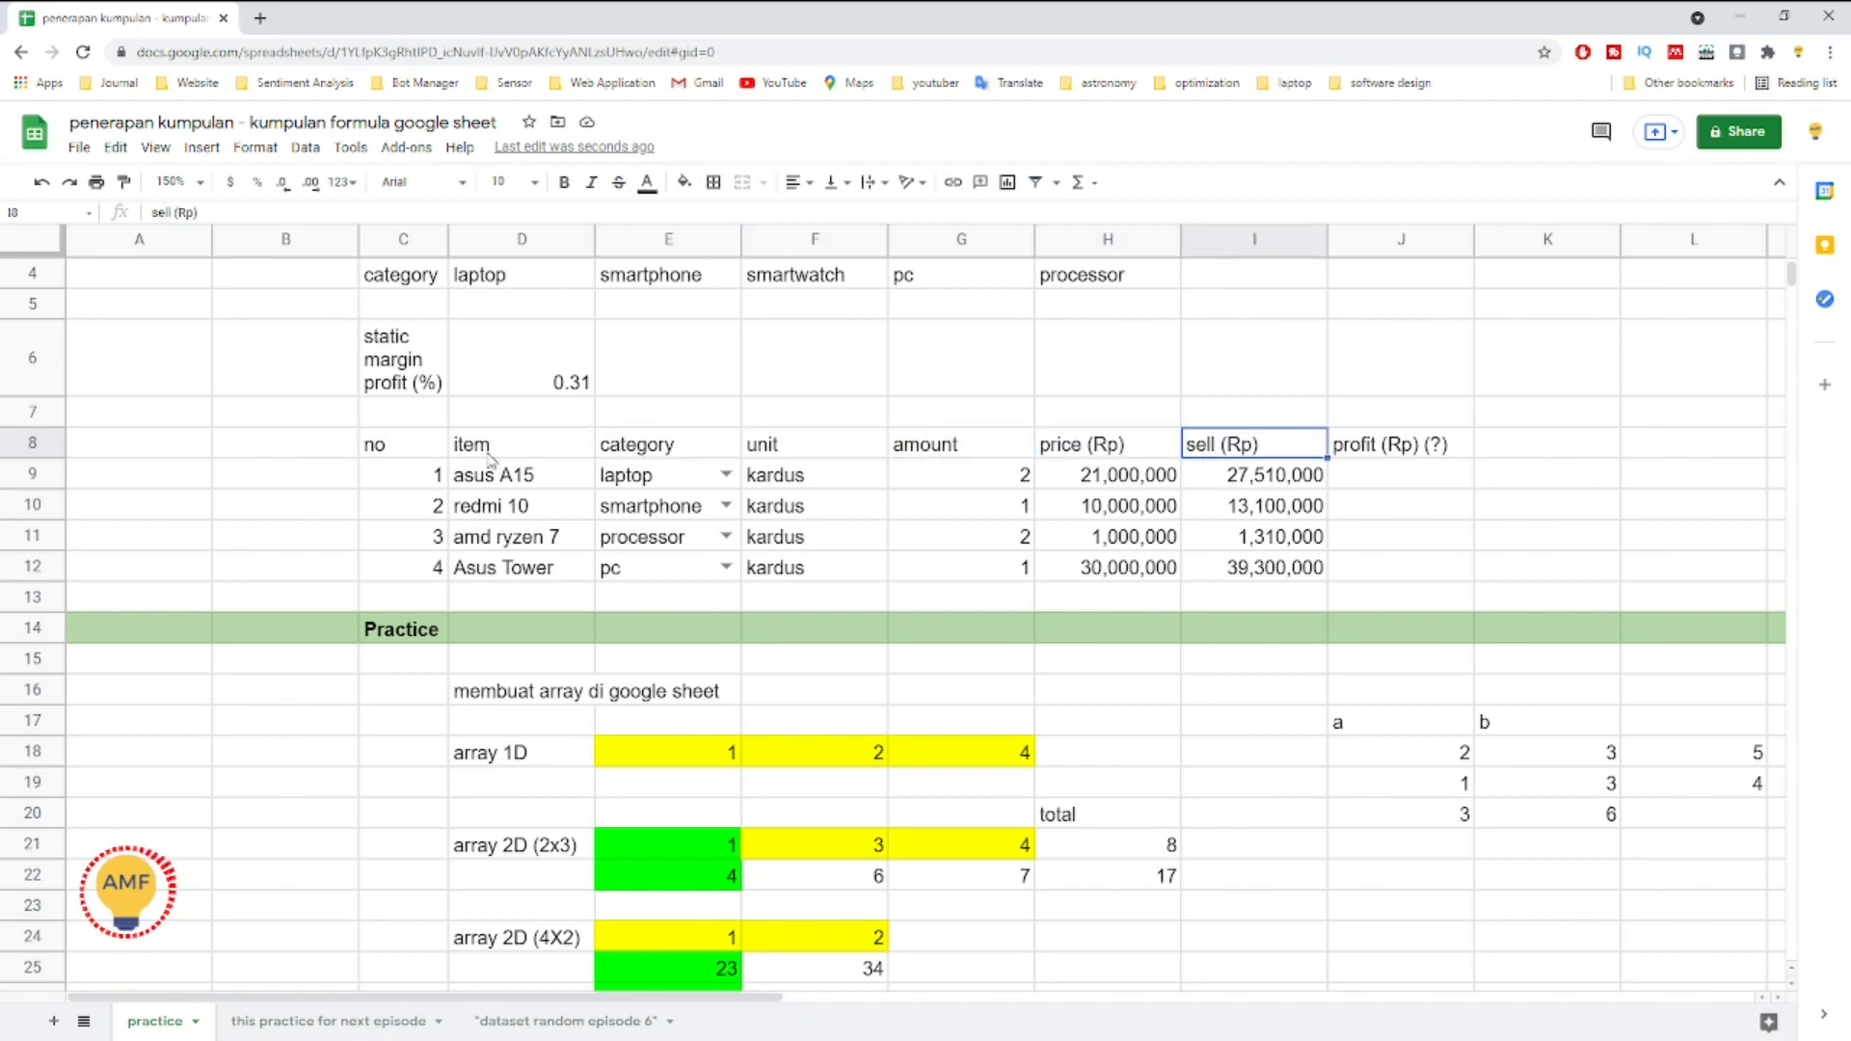
{"action": "left_click", "coordinate": [413, 451]}
{"action": "left_click", "coordinate": [405, 573]}
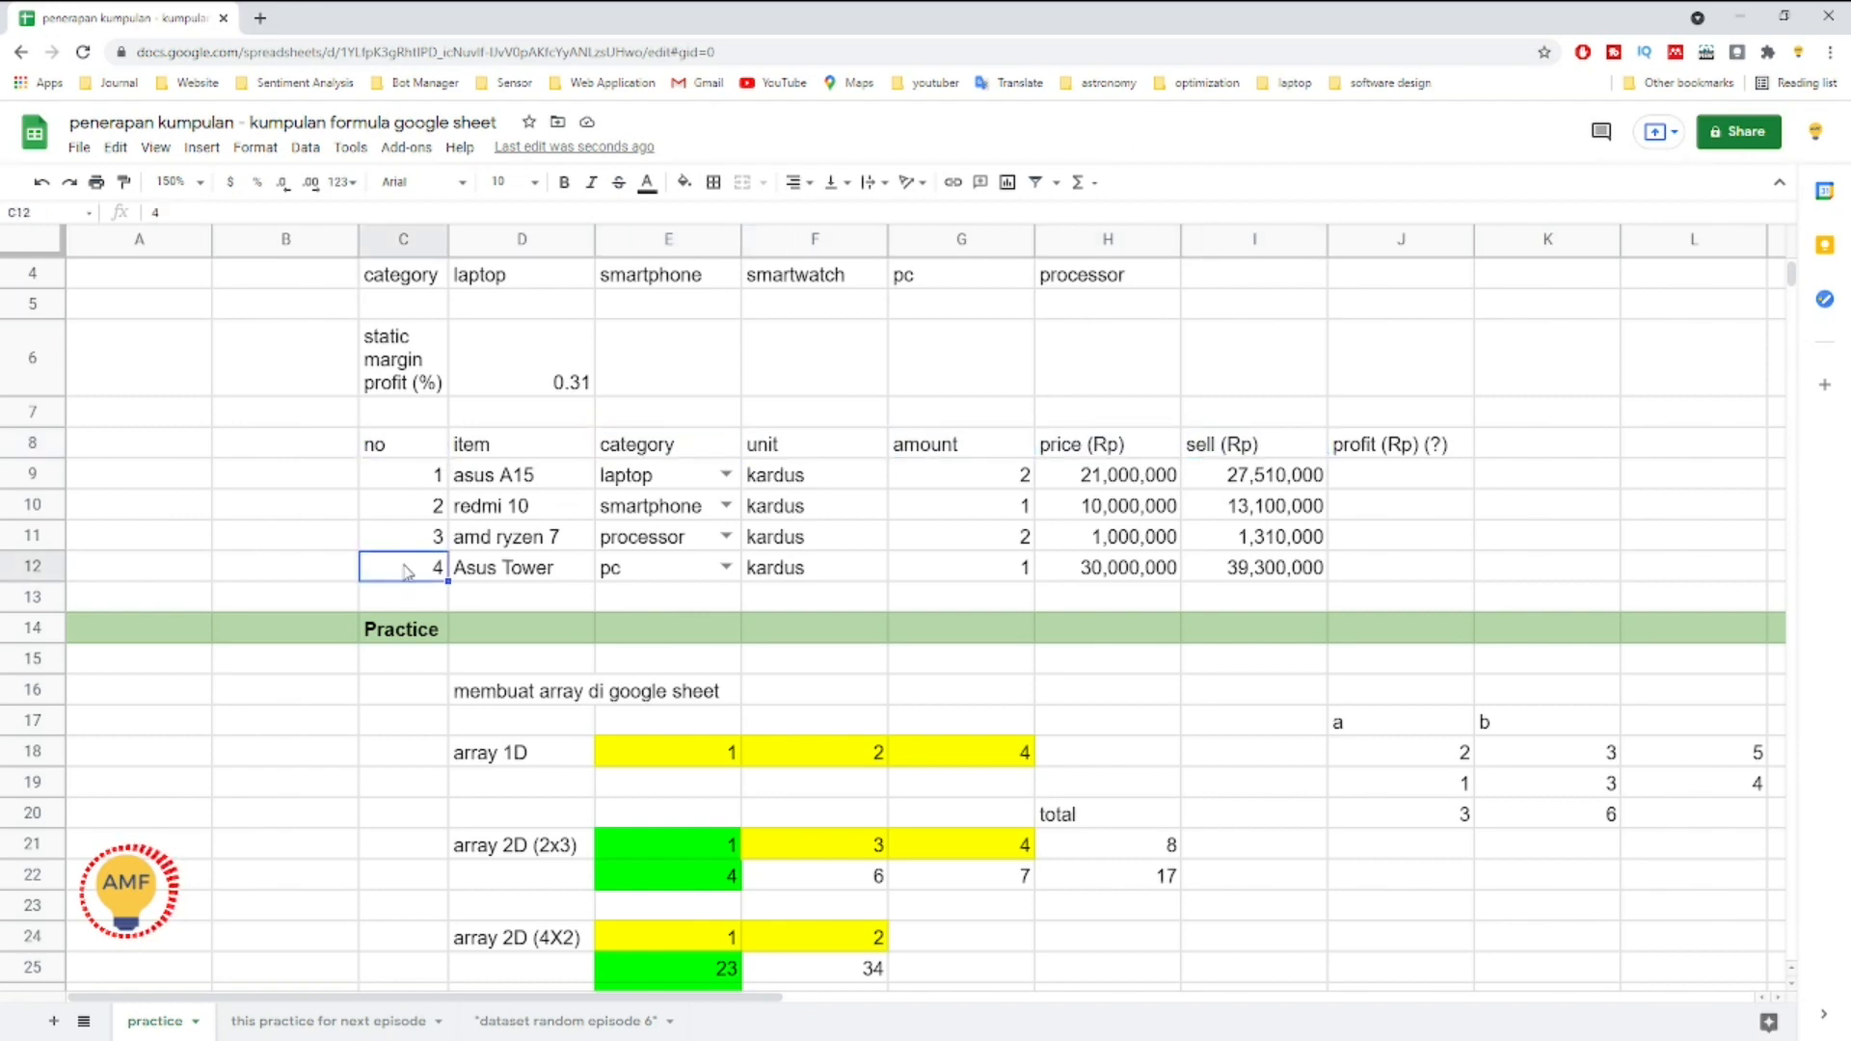
Step: Clear the contents of cells J17:L20 beside the array examples
{"action": "scroll", "coordinate": [424, 540], "scroll_direction": "down", "scroll_amount": 3}
{"action": "scroll", "coordinate": [967, 549], "scroll_direction": "up", "scroll_amount": 1}
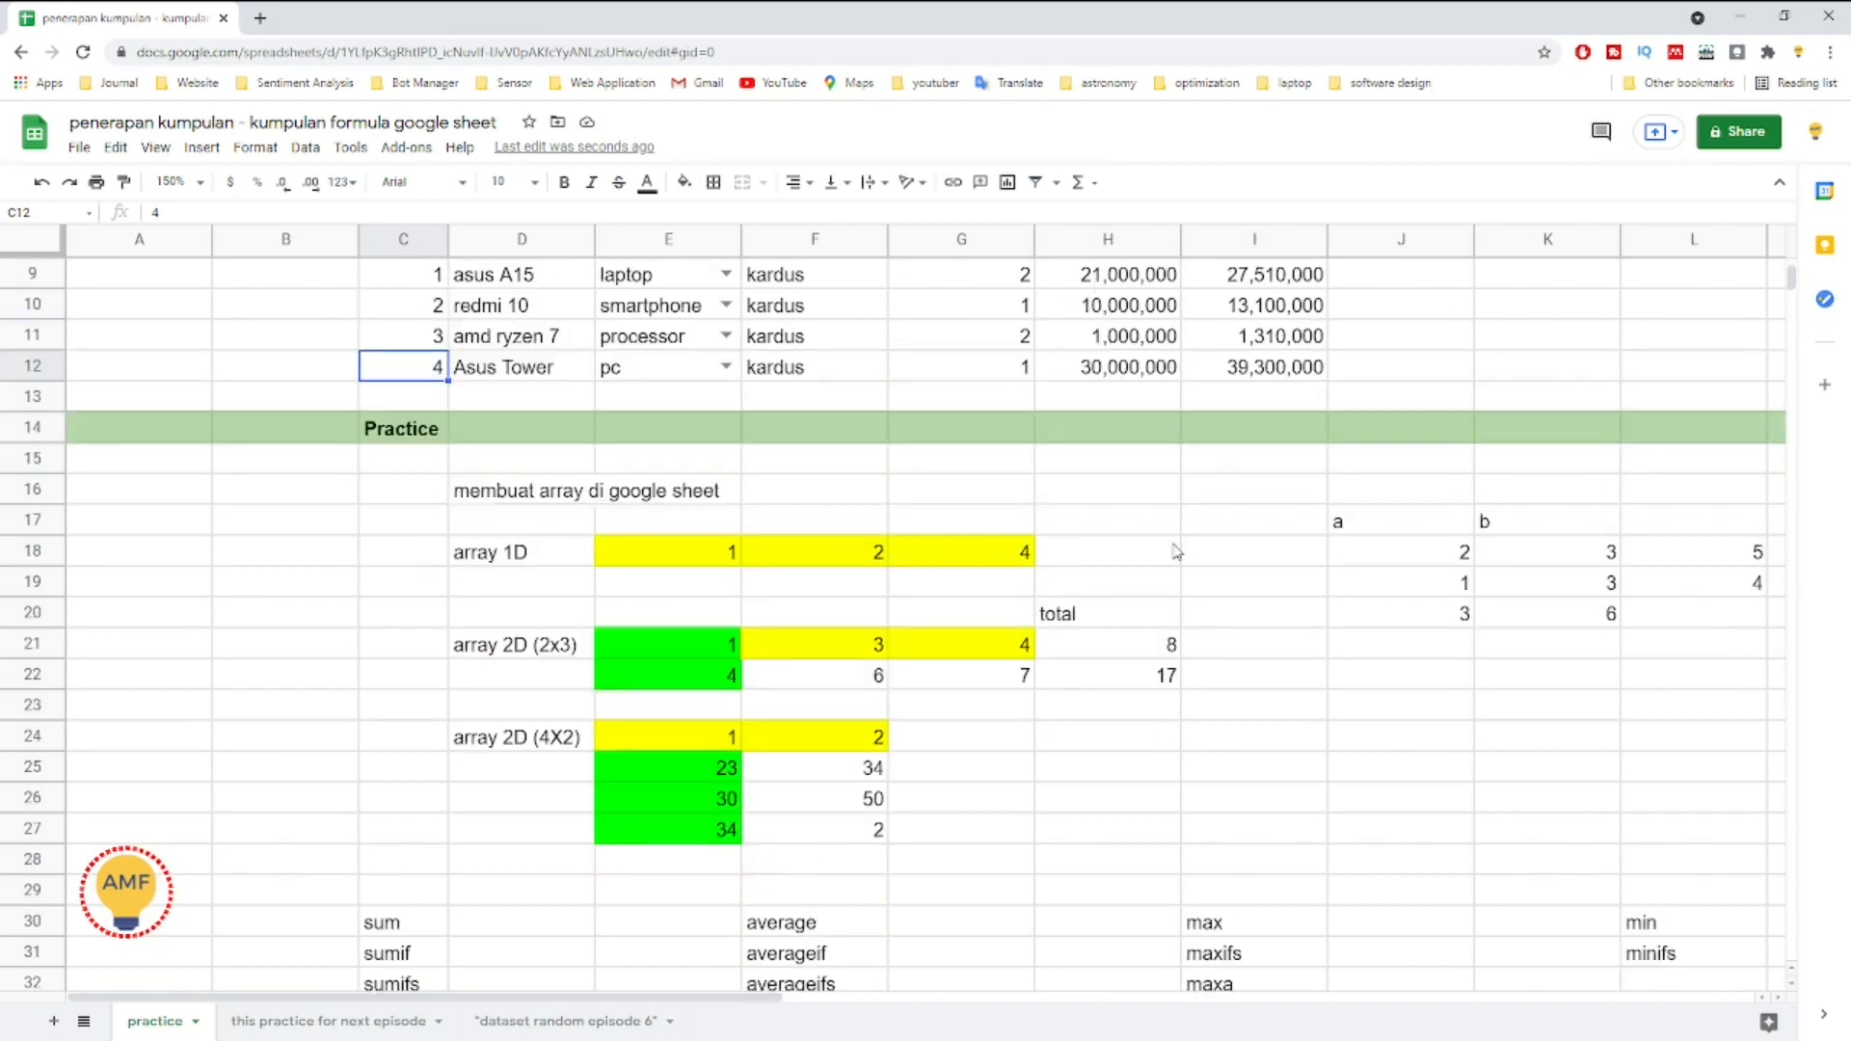
{"action": "left_click", "coordinate": [1377, 528]}
{"action": "key", "text": "shift+Down"}
{"action": "key", "text": "shift+Down"}
{"action": "key", "text": "shift+Down"}
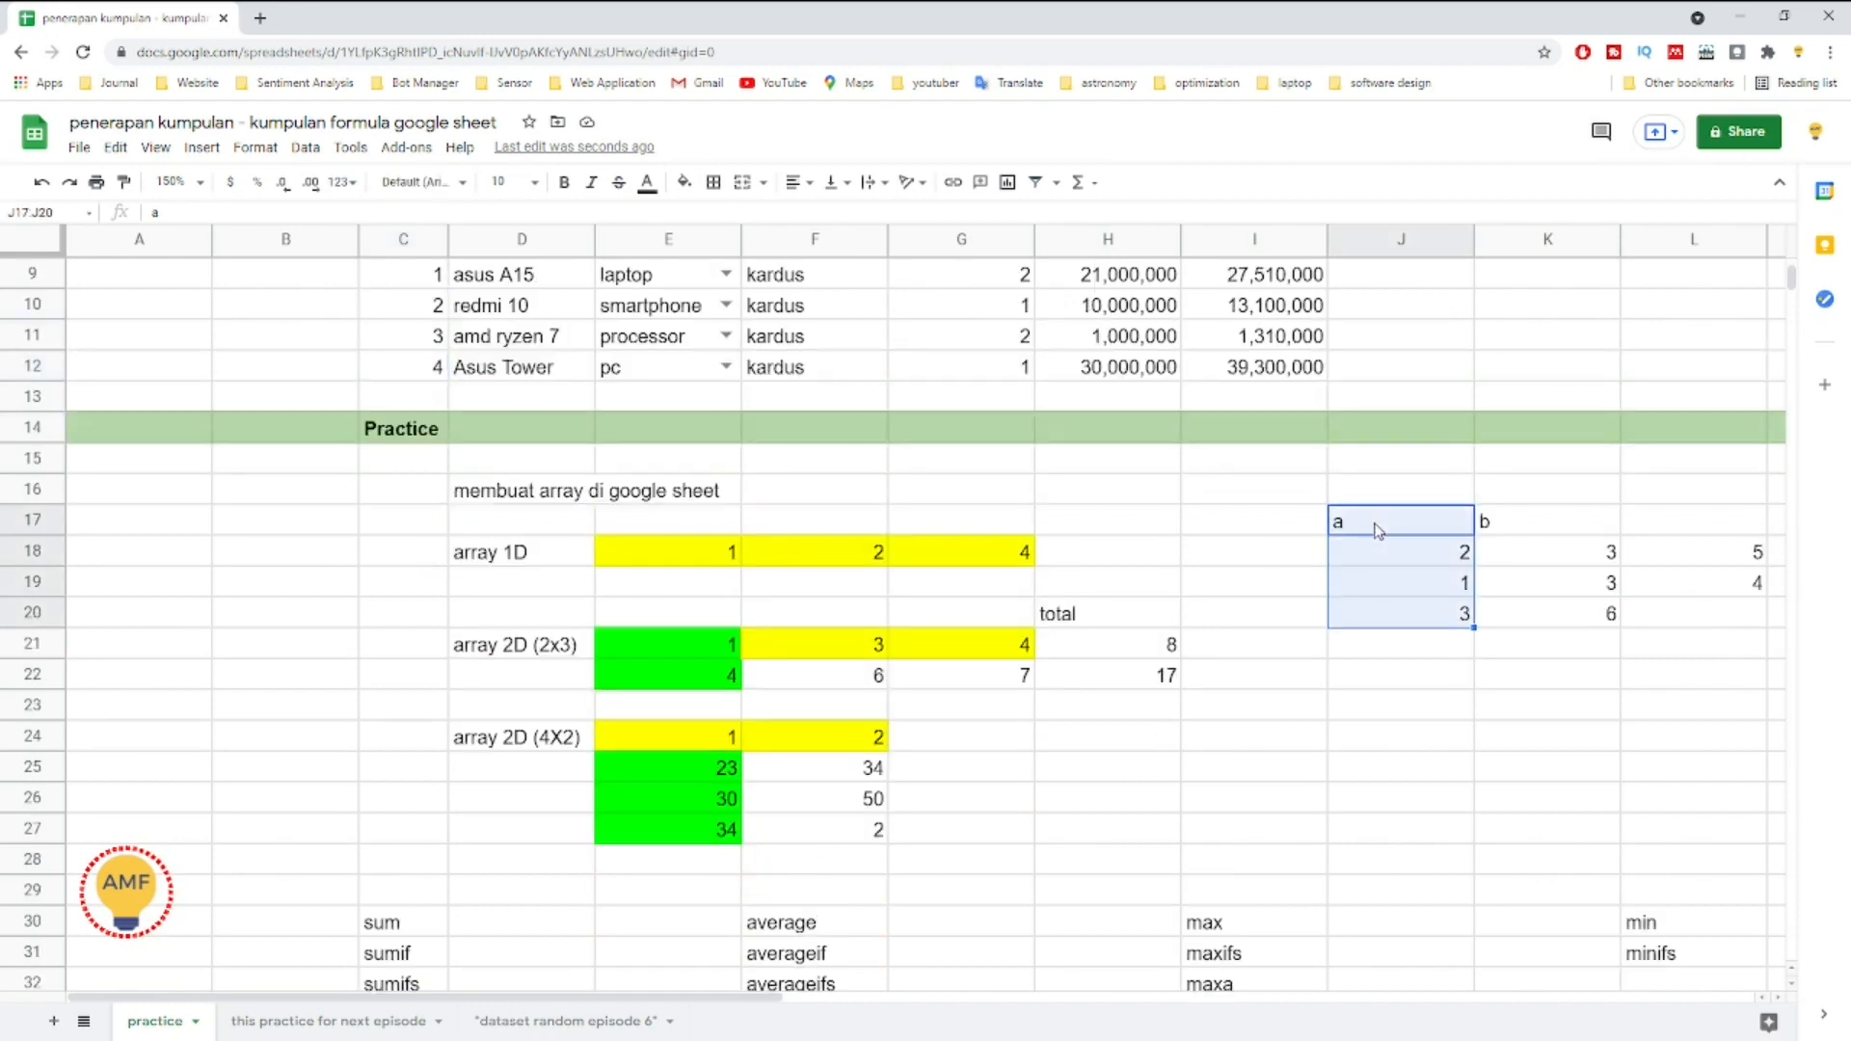
{"action": "key", "text": "shift+Right"}
{"action": "key", "text": "shift+Right"}
{"action": "key", "text": "Delete"}
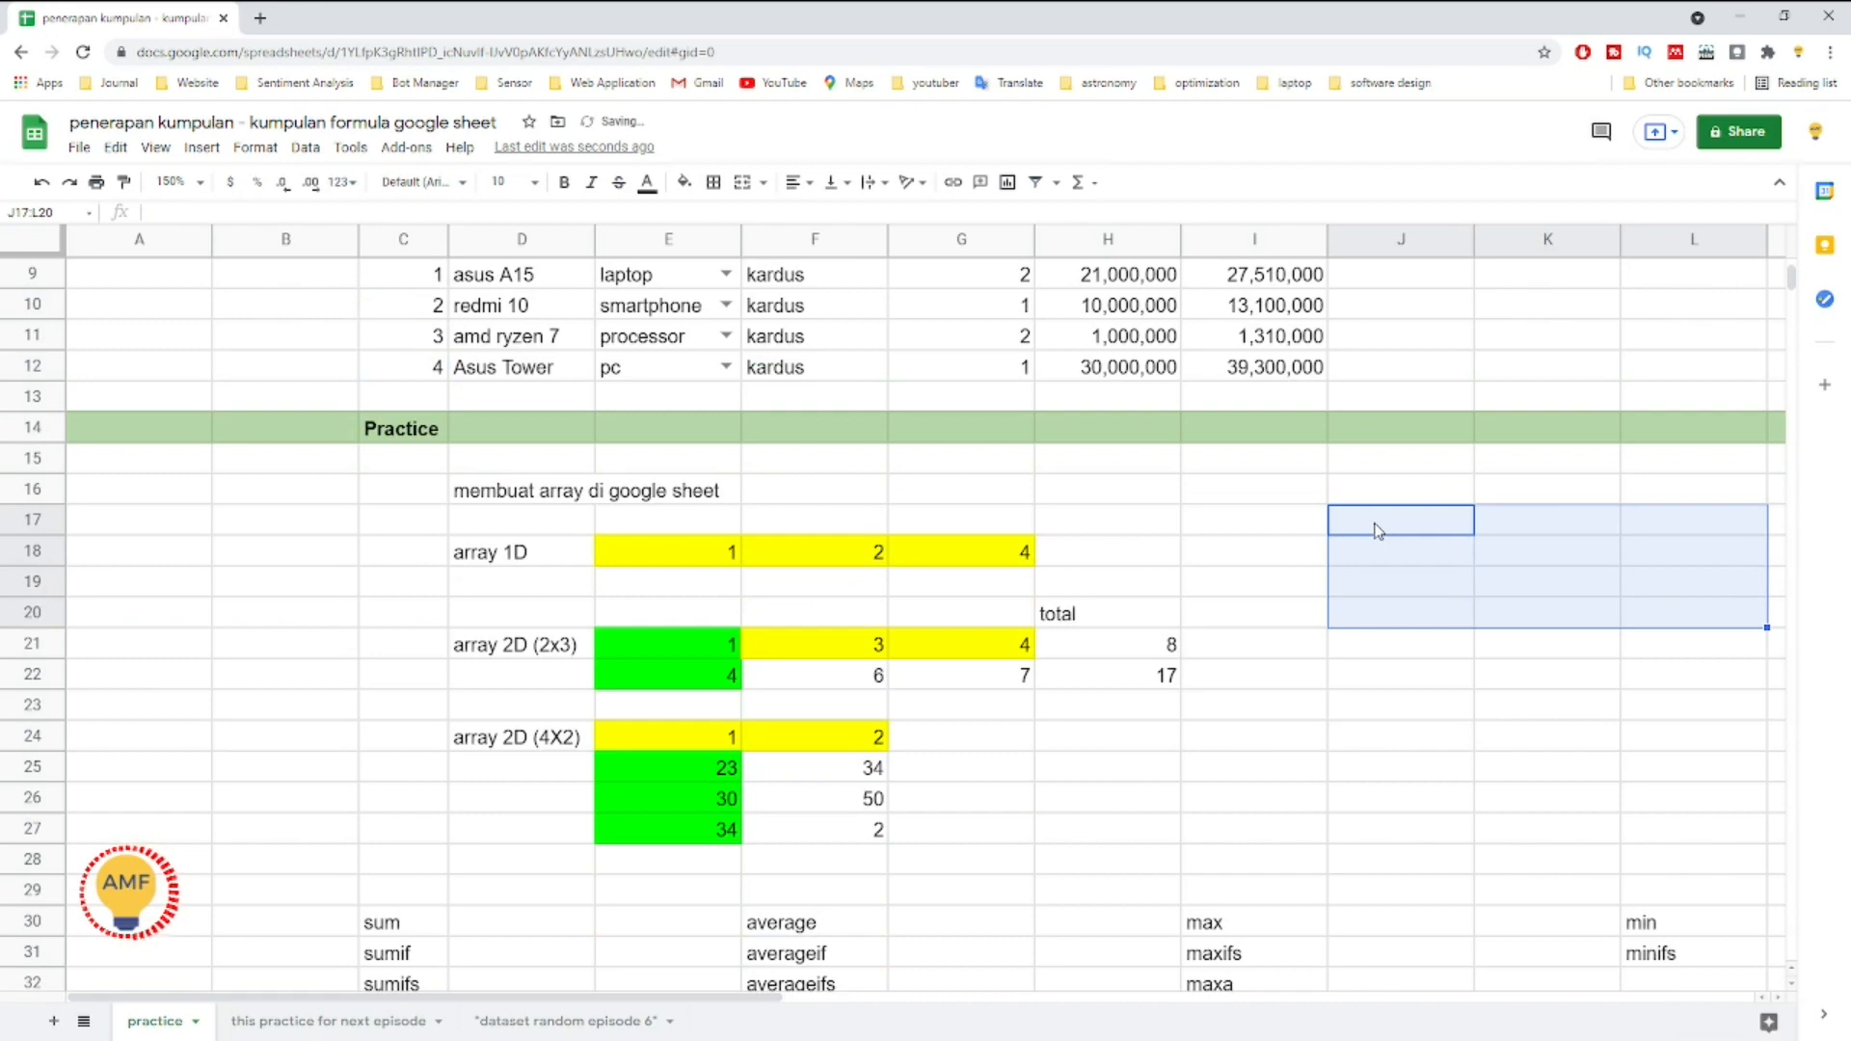
Step: Enter the formula =1+2 in cell J17
{"action": "left_click_drag", "start_coordinate": [755, 1006], "coordinate": [942, 999]}
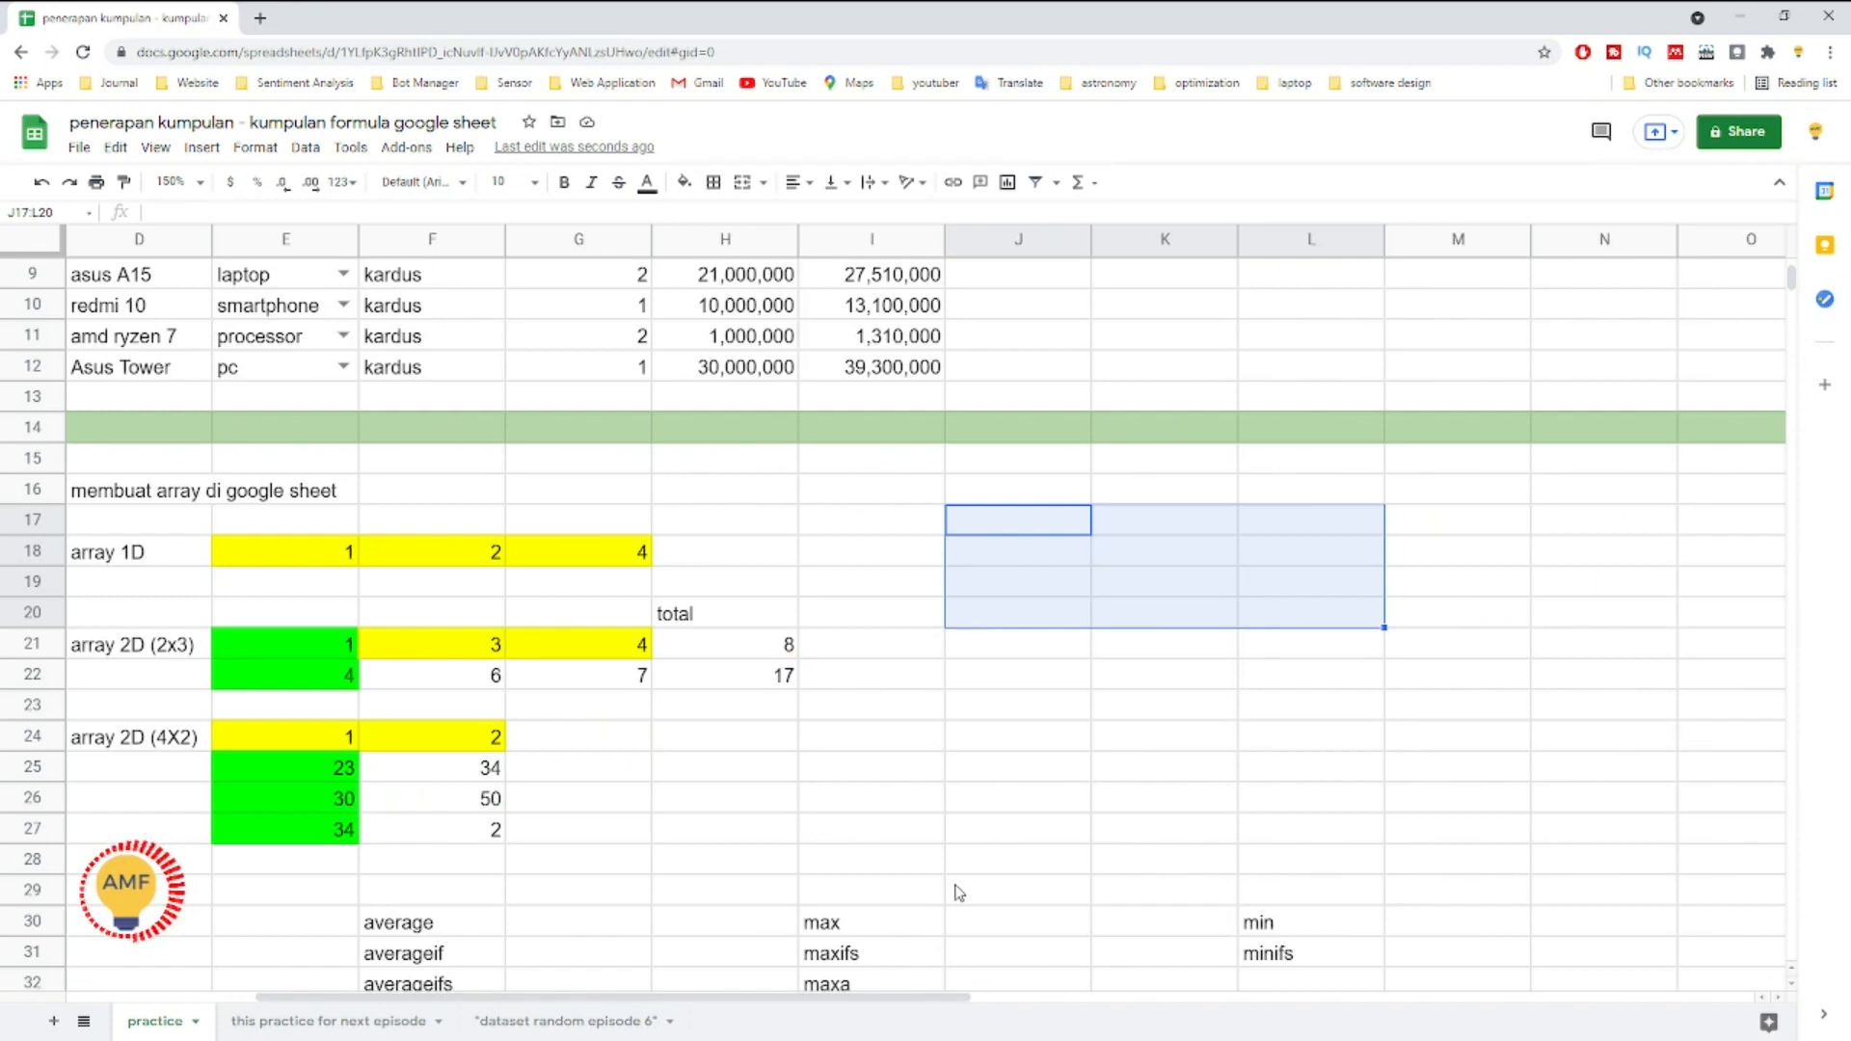
{"action": "double_click", "coordinate": [1018, 526]}
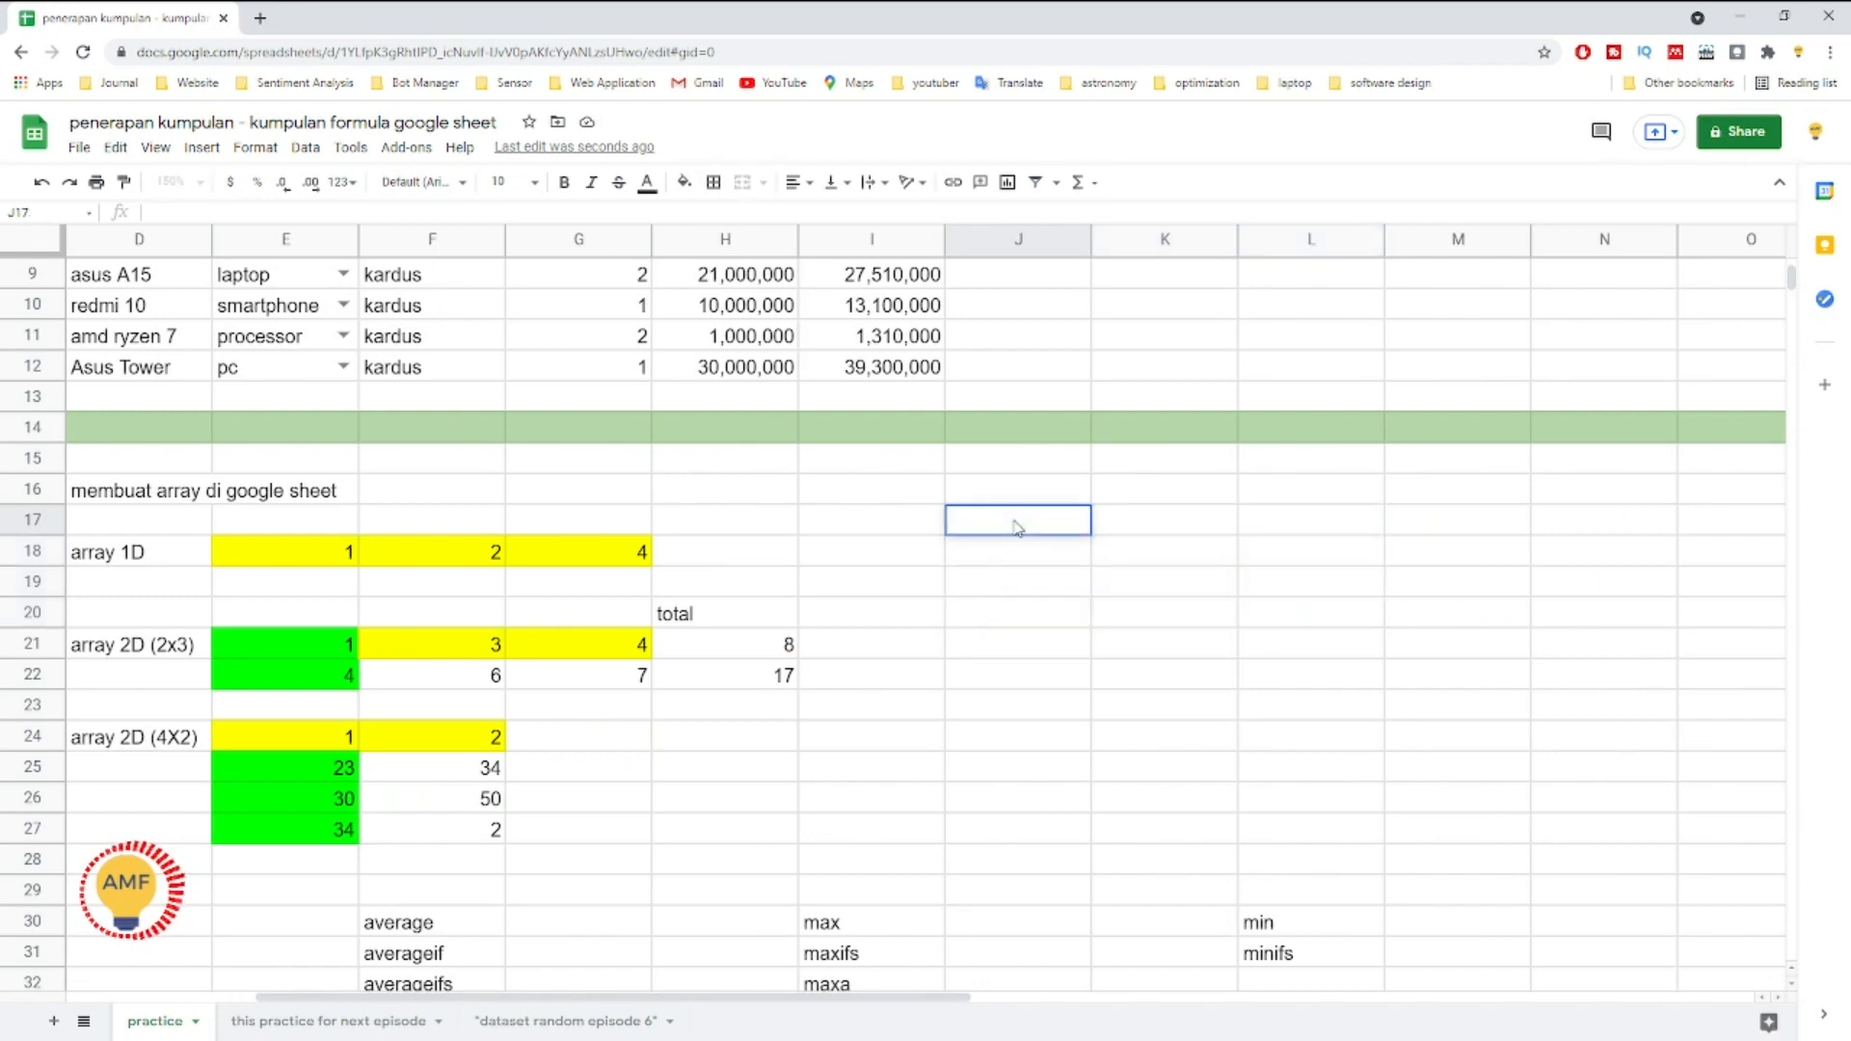
{"action": "type", "text": "=SUM("}
{"action": "key", "text": "BackSpace"}
{"action": "key", "text": "BackSpace"}
{"action": "key", "text": "BackSpace"}
{"action": "key", "text": "BackSpace"}
{"action": "type", "text": "1"}
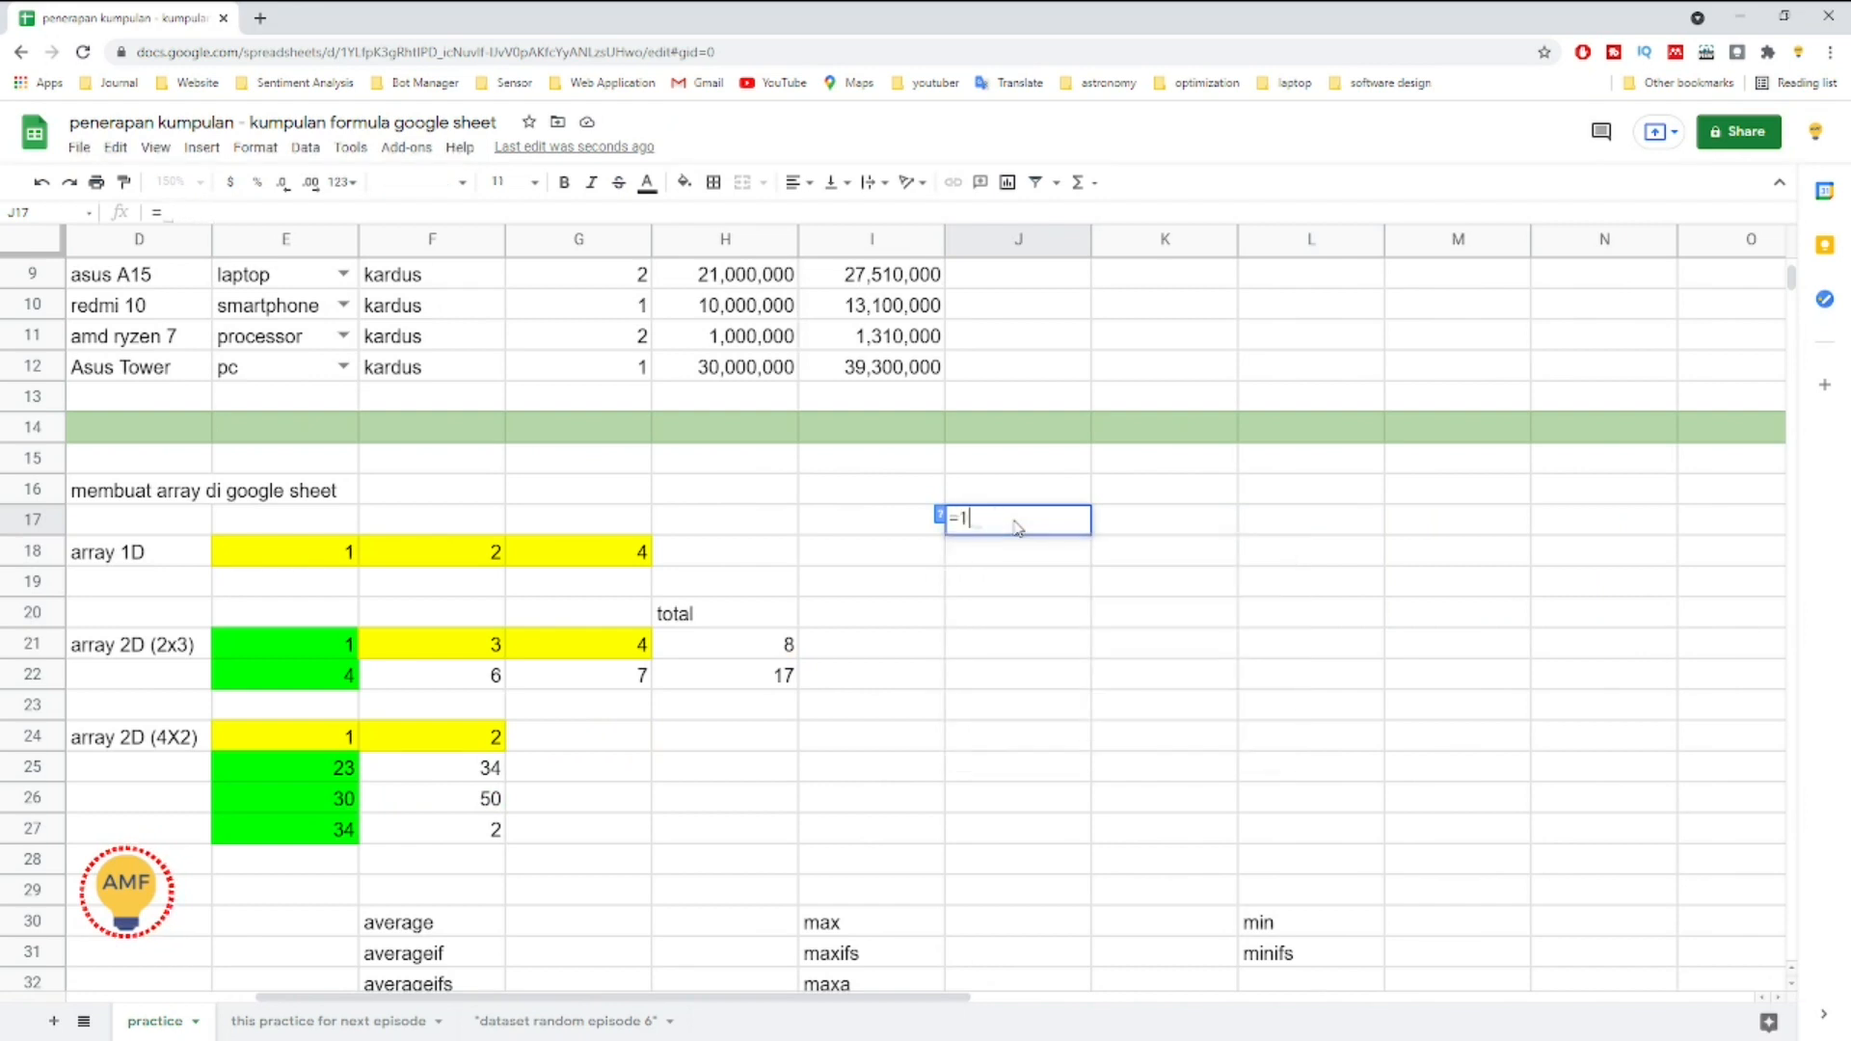
{"action": "type", "text": "+2"}
{"action": "key", "text": "Return"}
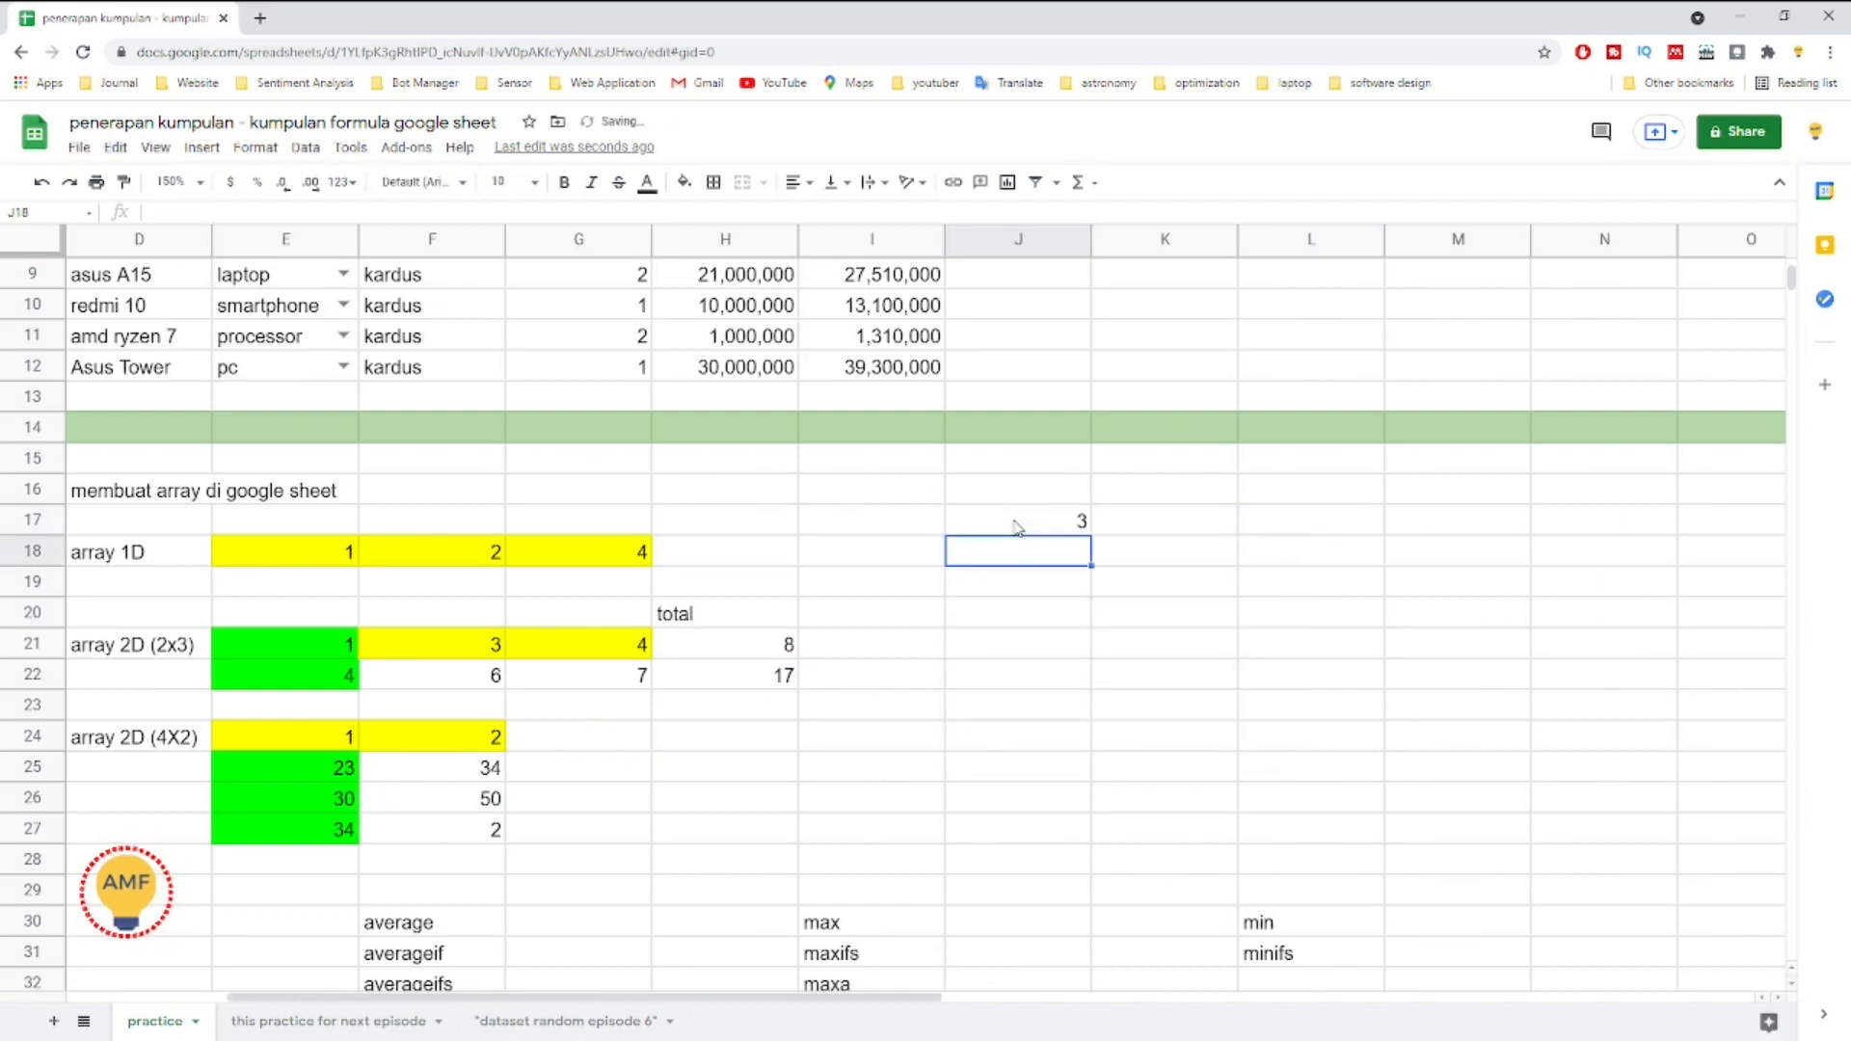
Step: Replace the content of J17 with the heading a and enter the heading b in K17
{"action": "left_click", "coordinate": [1017, 520]}
{"action": "double_click", "coordinate": [1017, 520]}
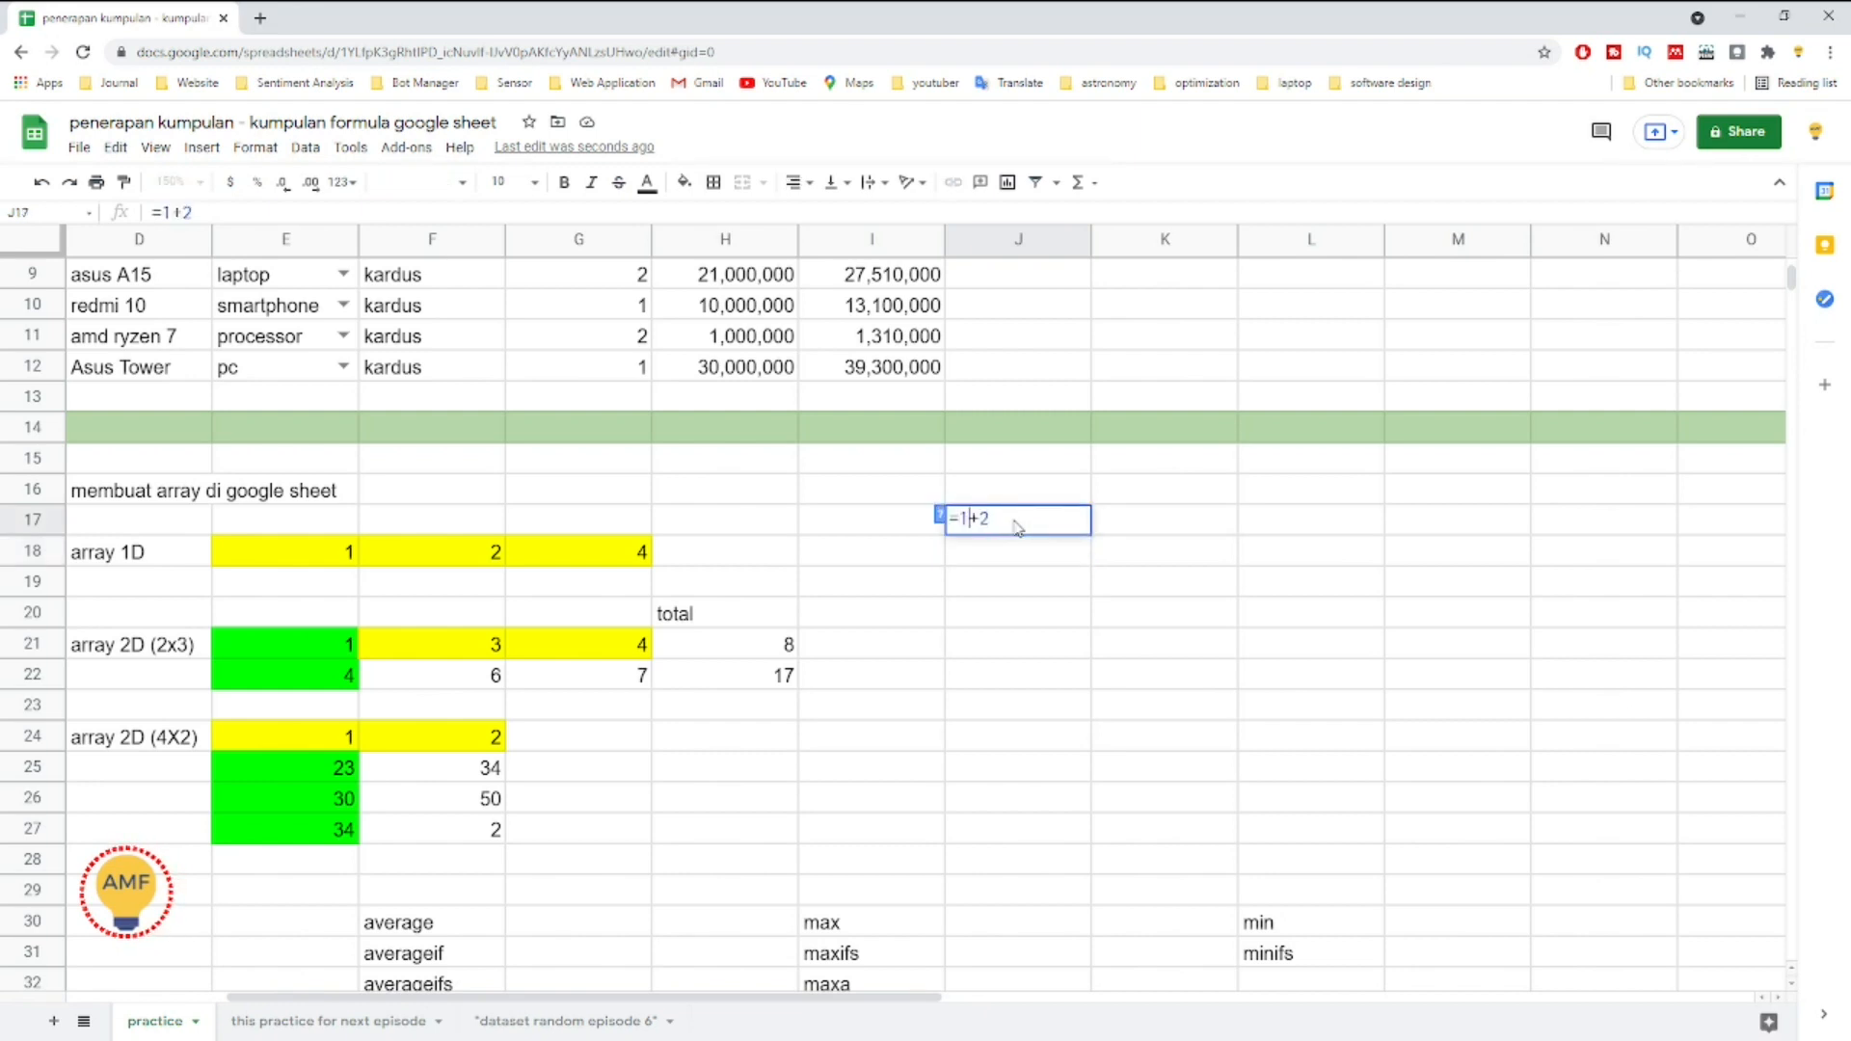
{"action": "key", "text": "BackSpace"}
{"action": "key", "text": "BackSpace"}
{"action": "key", "text": "BackSpace"}
{"action": "key", "text": "BackSpace"}
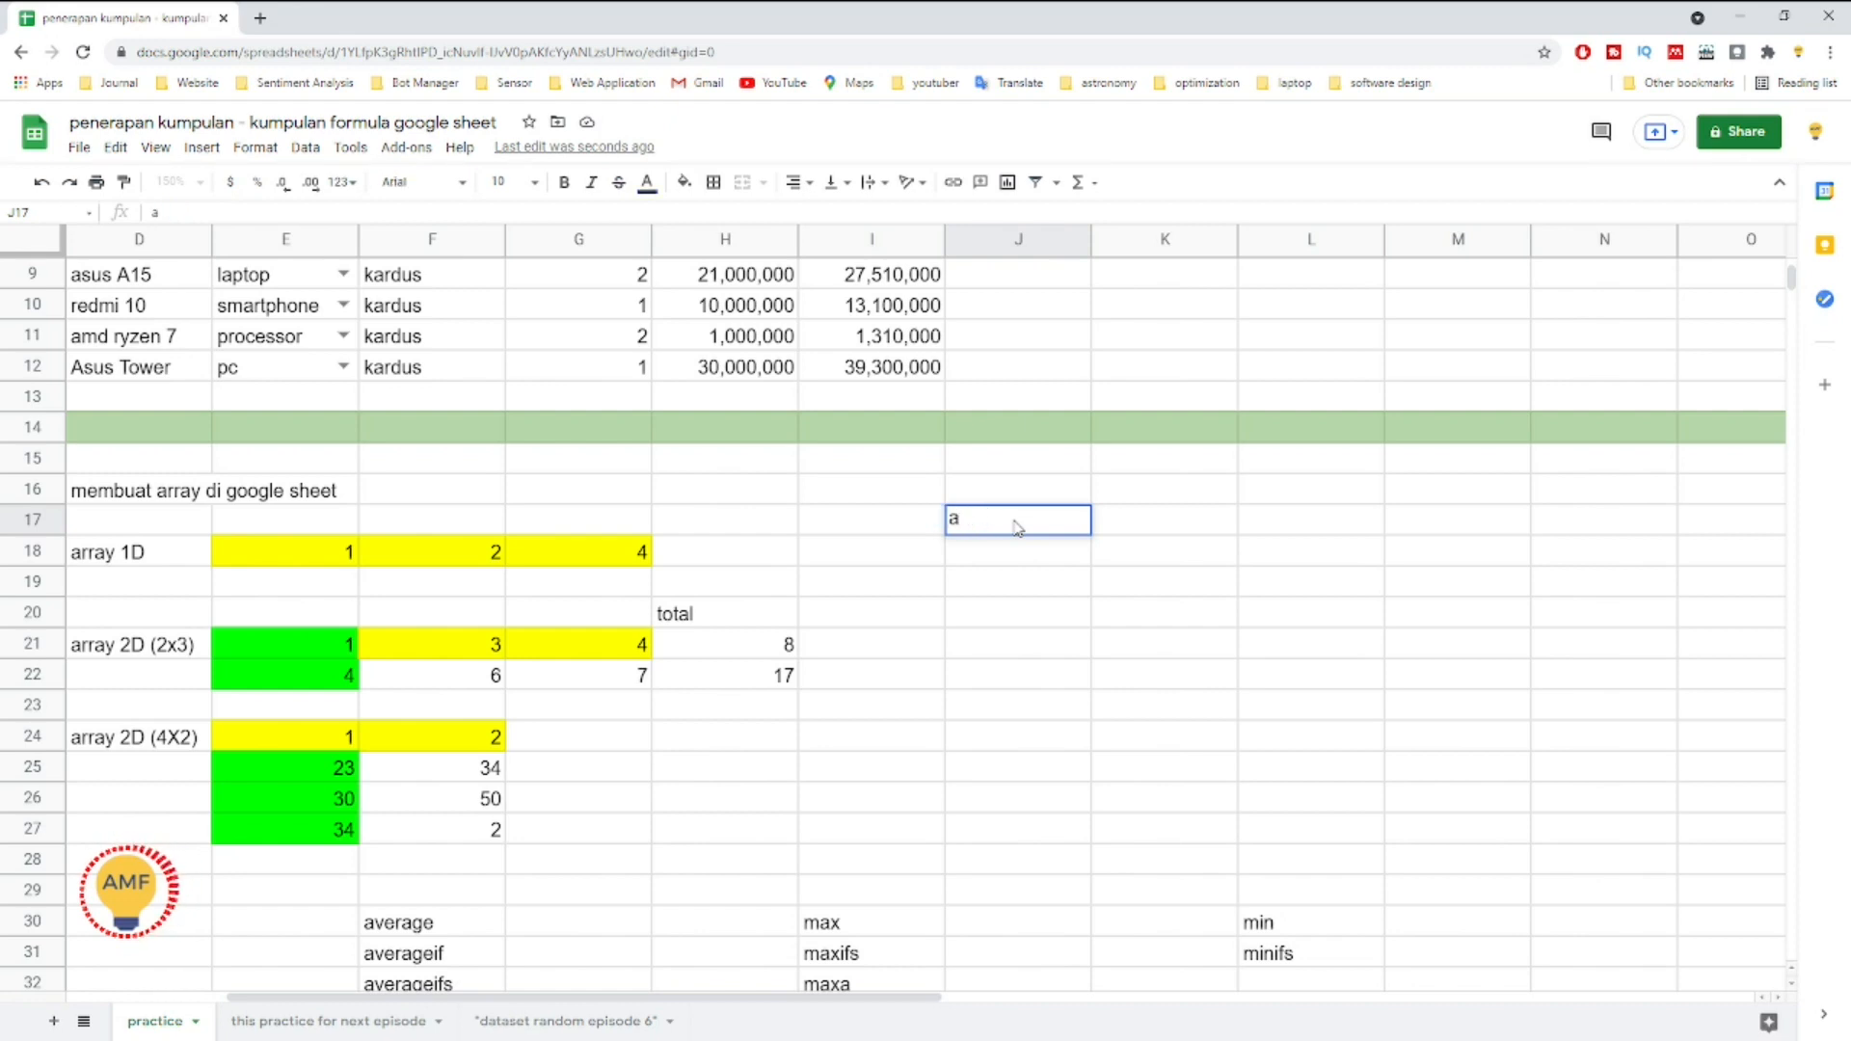
{"action": "key", "text": "Tab"}
{"action": "type", "text": "b"}
{"action": "key", "text": "Return"}
Step: Enter the two-dimensional array ={1,2;3,4;3,4} in cell J18 under heading a
{"action": "key", "text": "Left"}
{"action": "key", "text": "Left"}
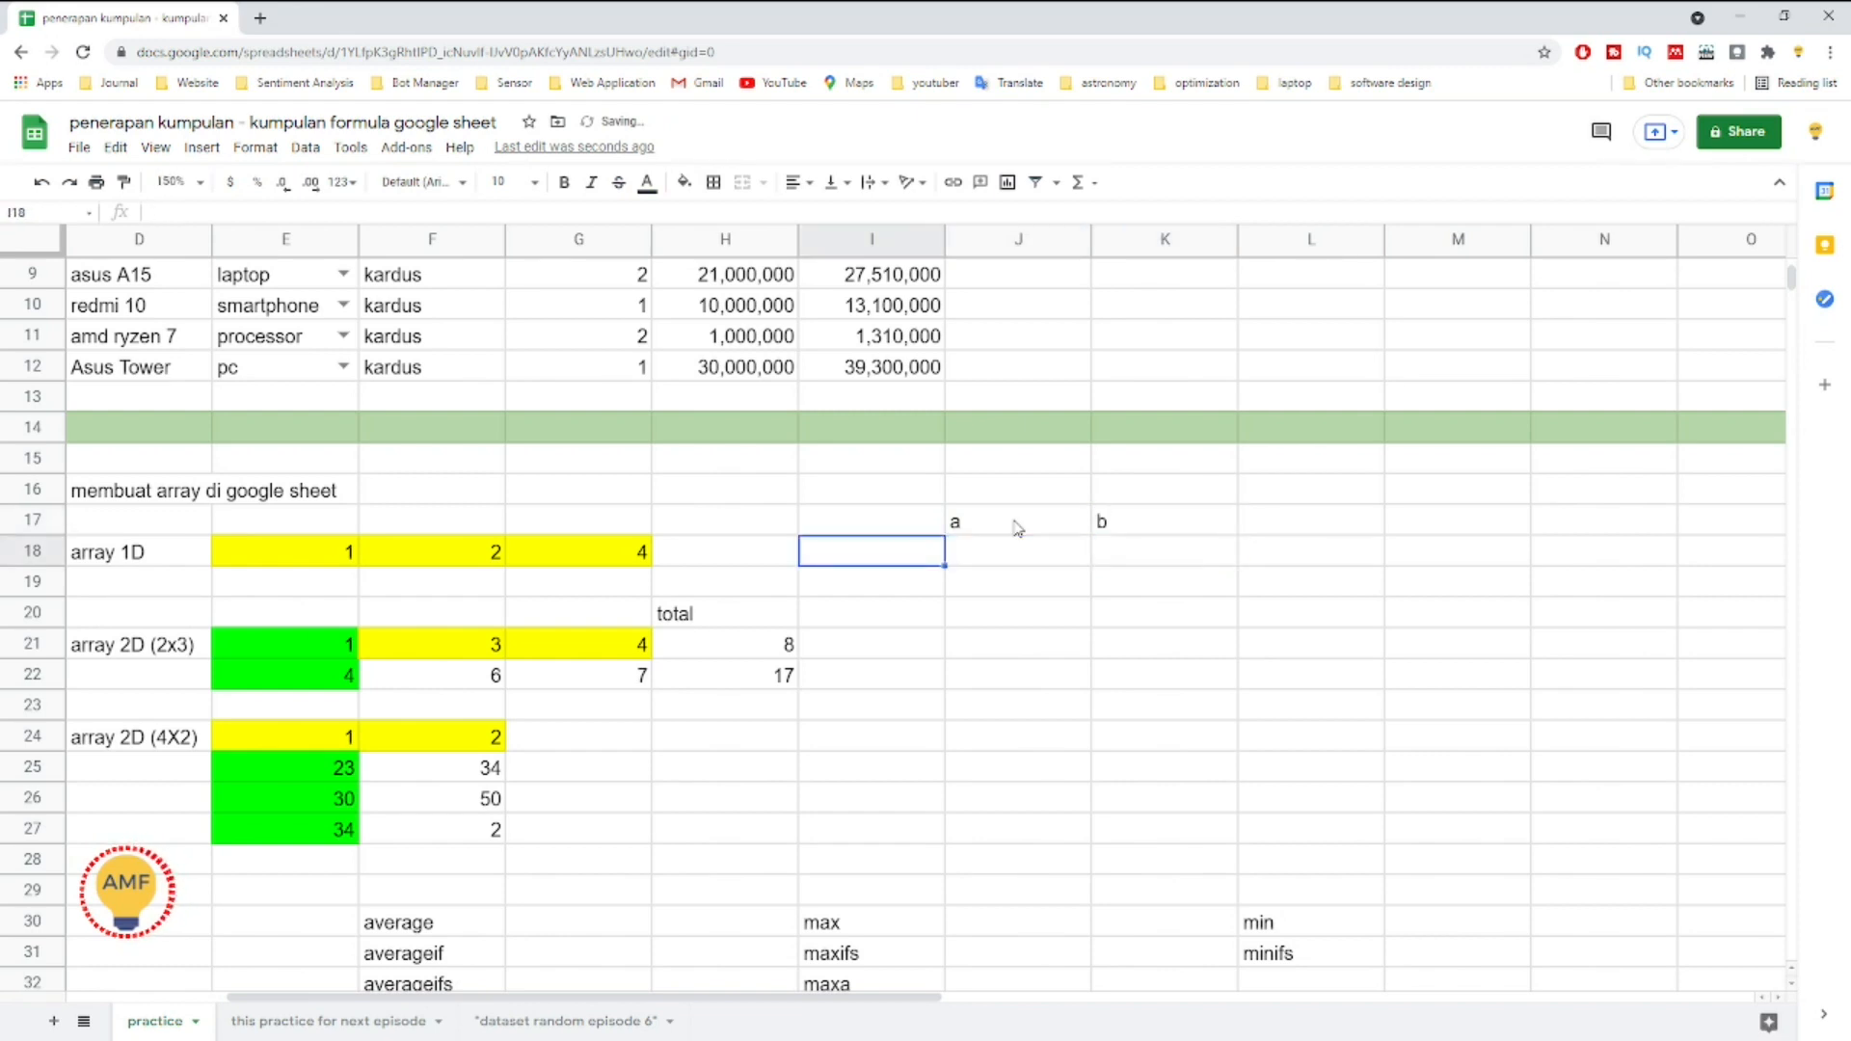
{"action": "key", "text": "Right"}
{"action": "type", "text": "="}
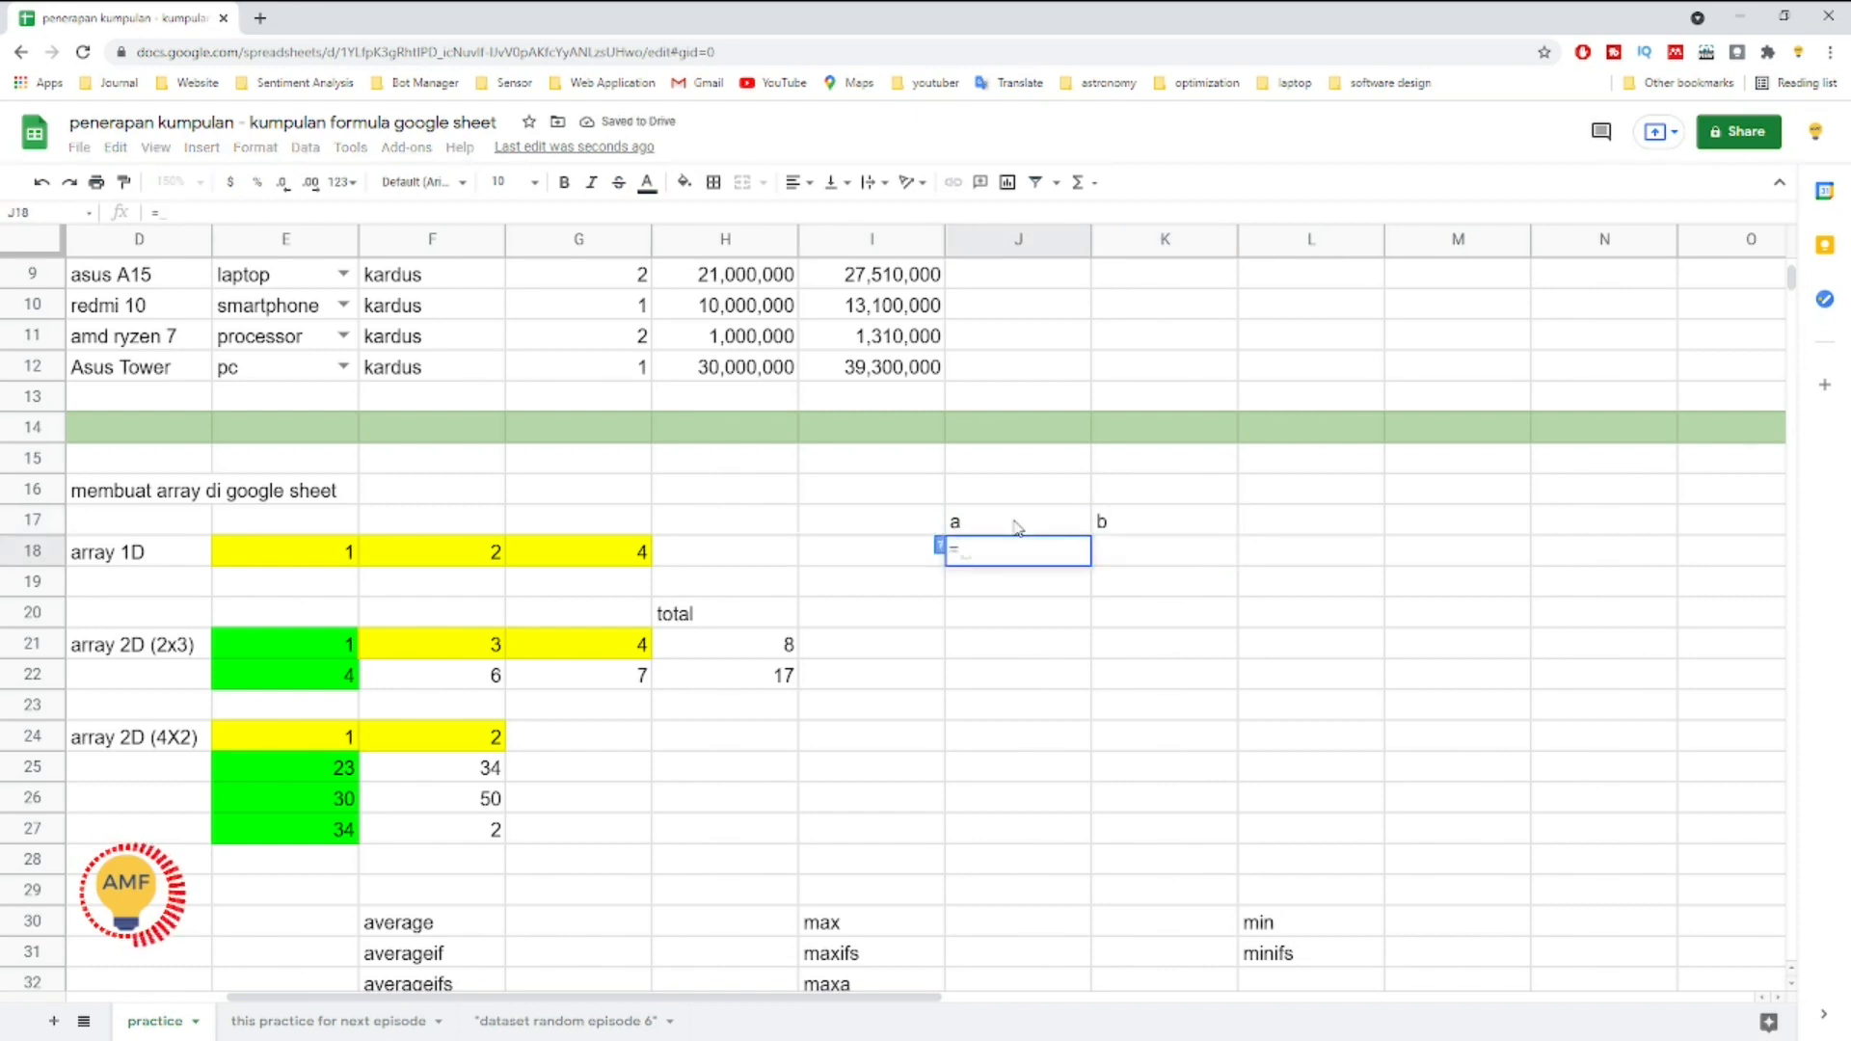
{"action": "type", "text": "arr"}
{"action": "key", "text": "BackSpace"}
{"action": "key", "text": "BackSpace"}
{"action": "key", "text": "BackSpace"}
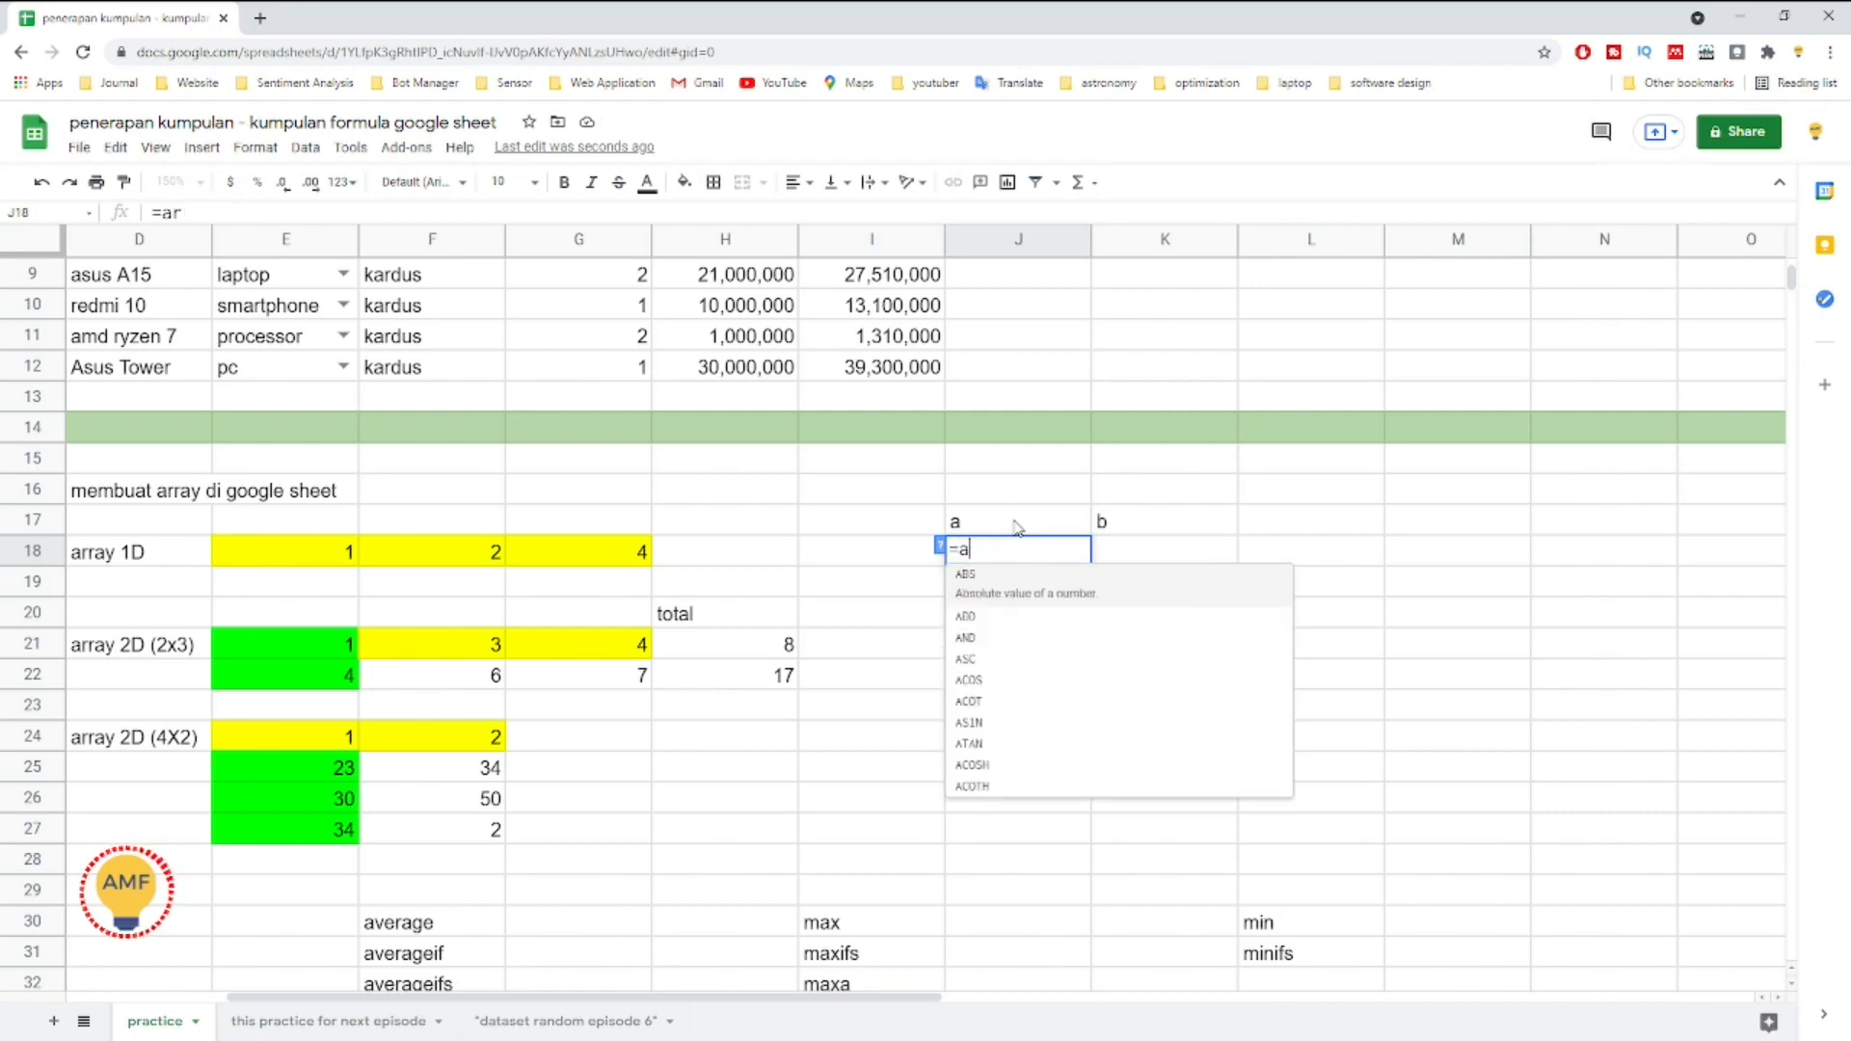
{"action": "type", "text": "{"}
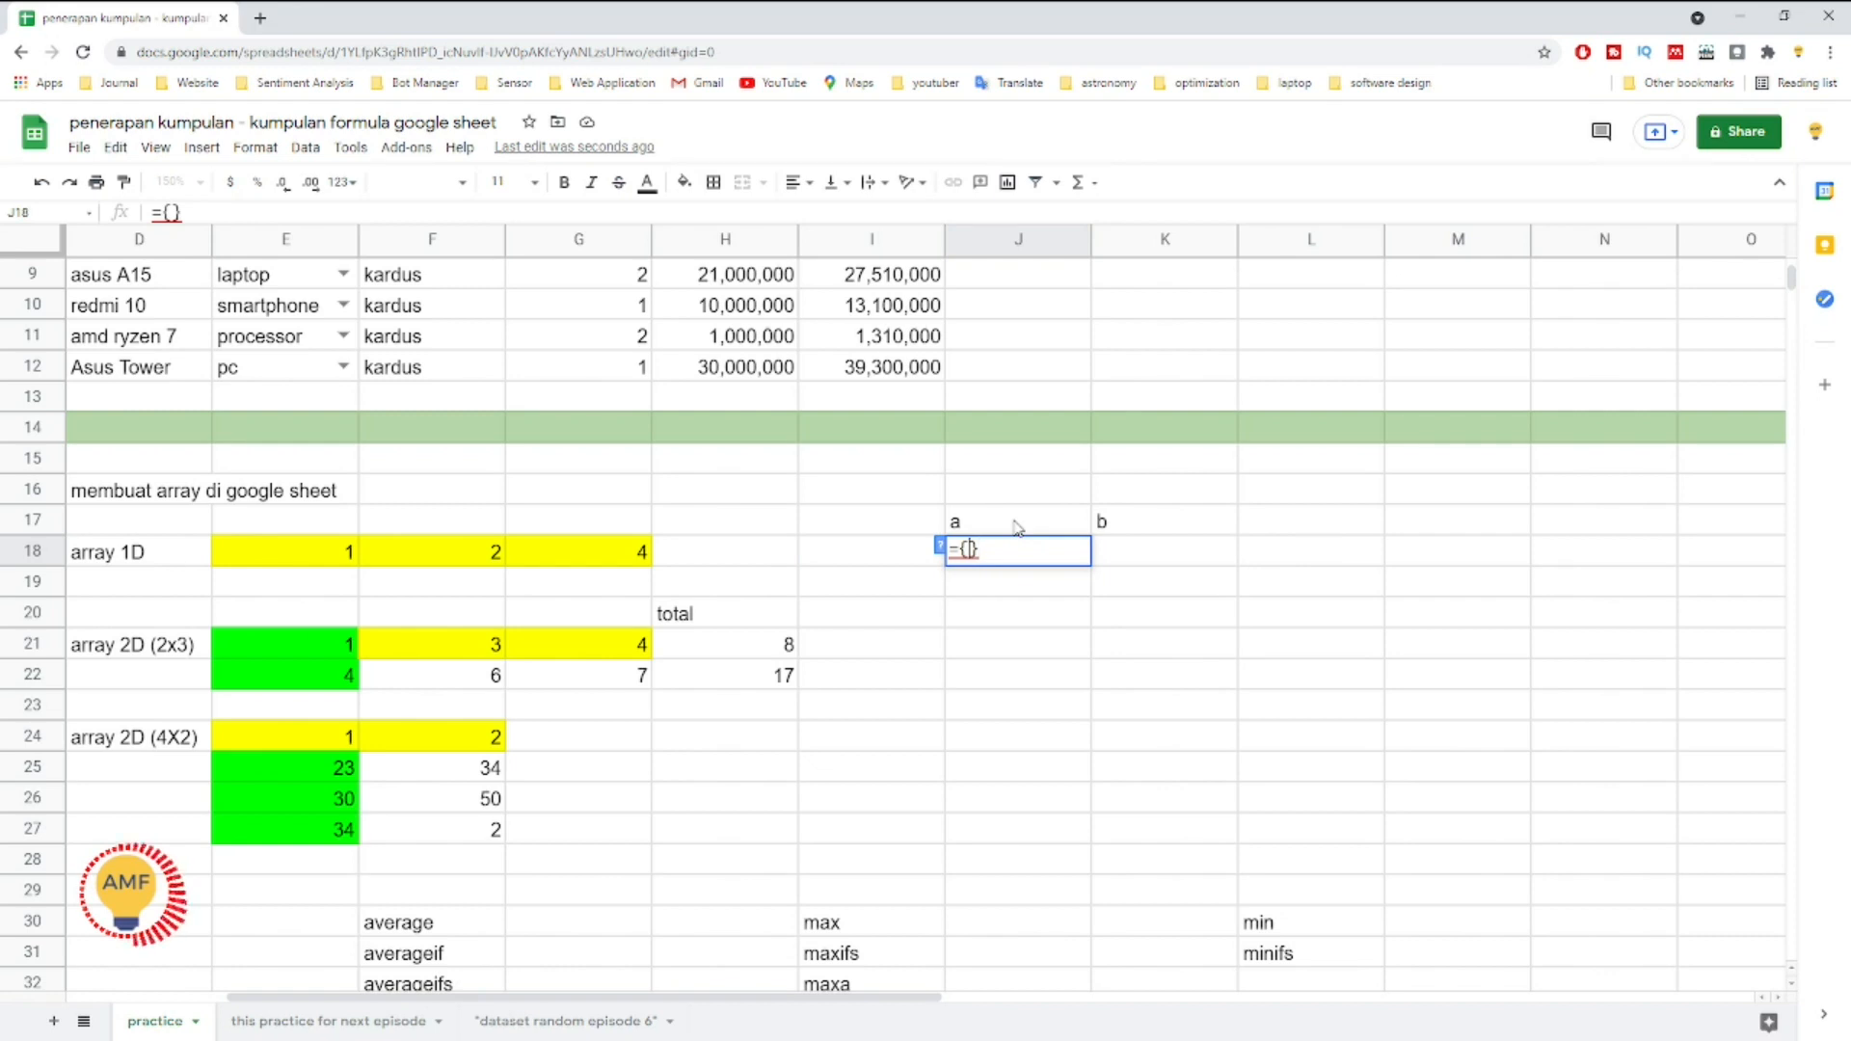
{"action": "type", "text": "1,2"}
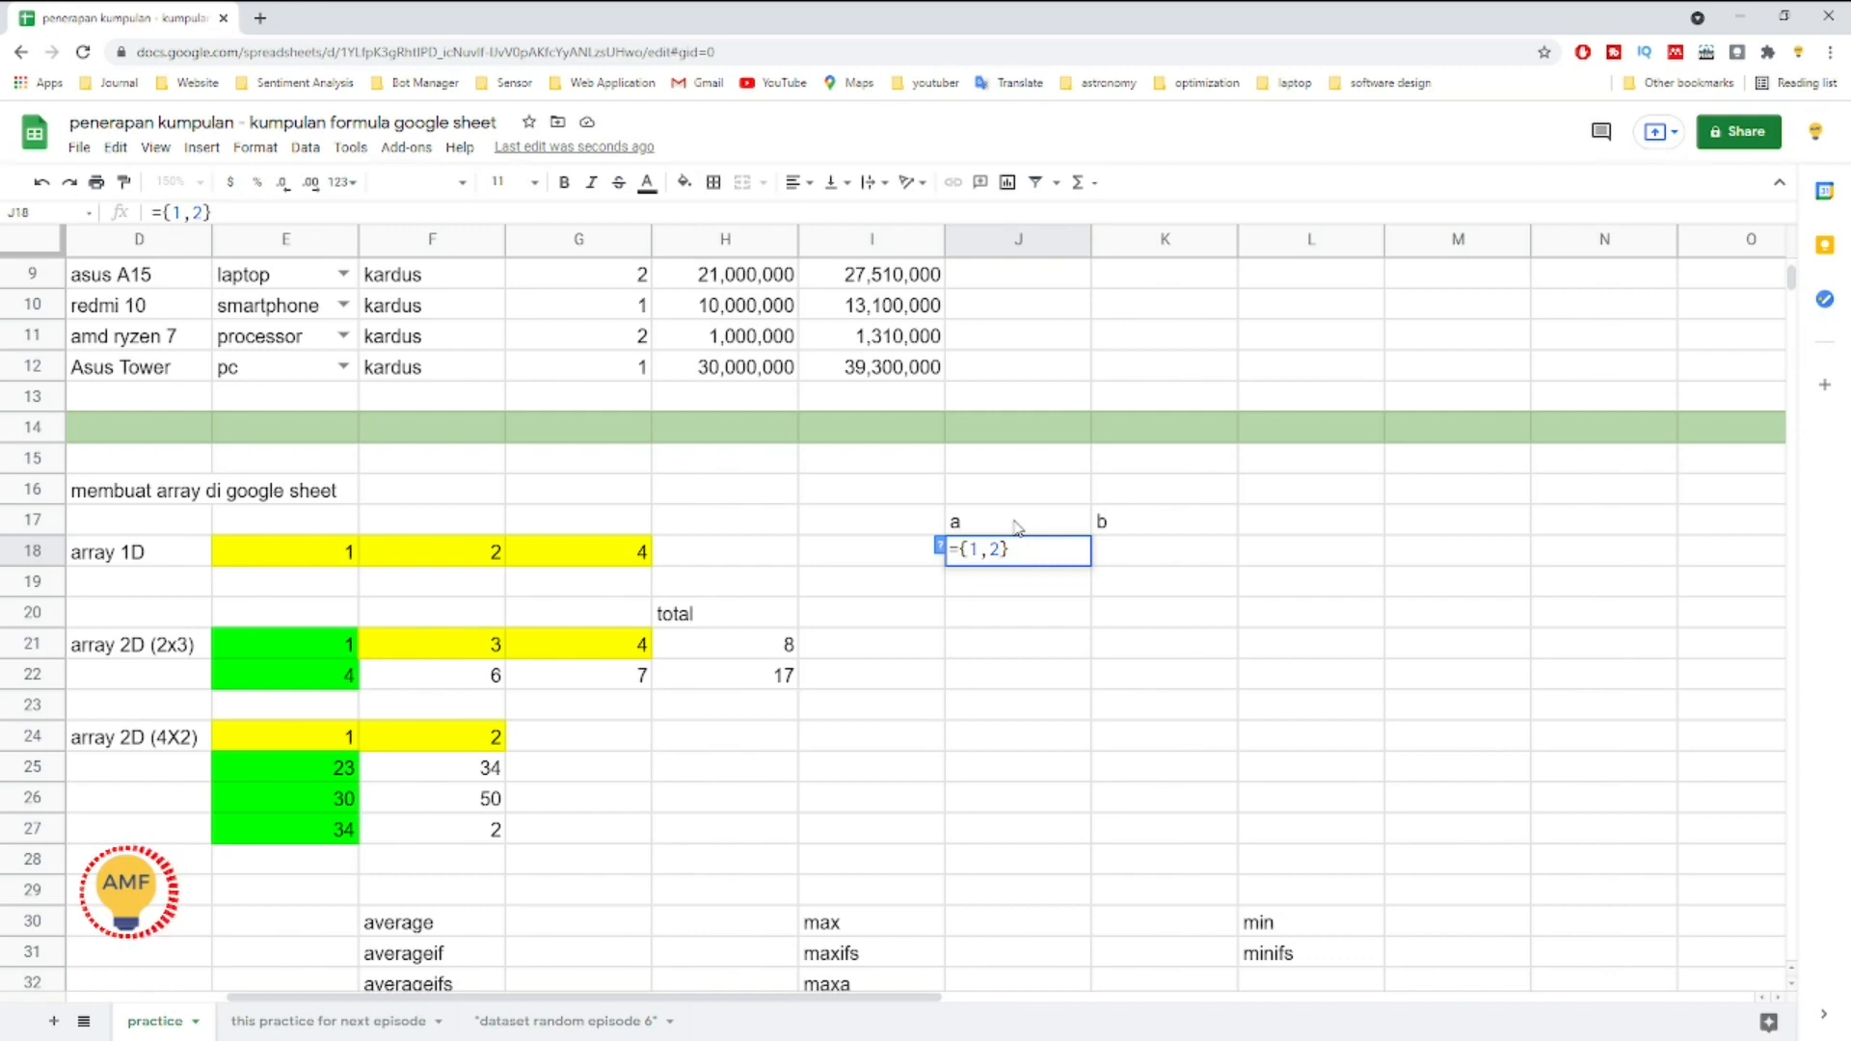
{"action": "type", "text": ";"}
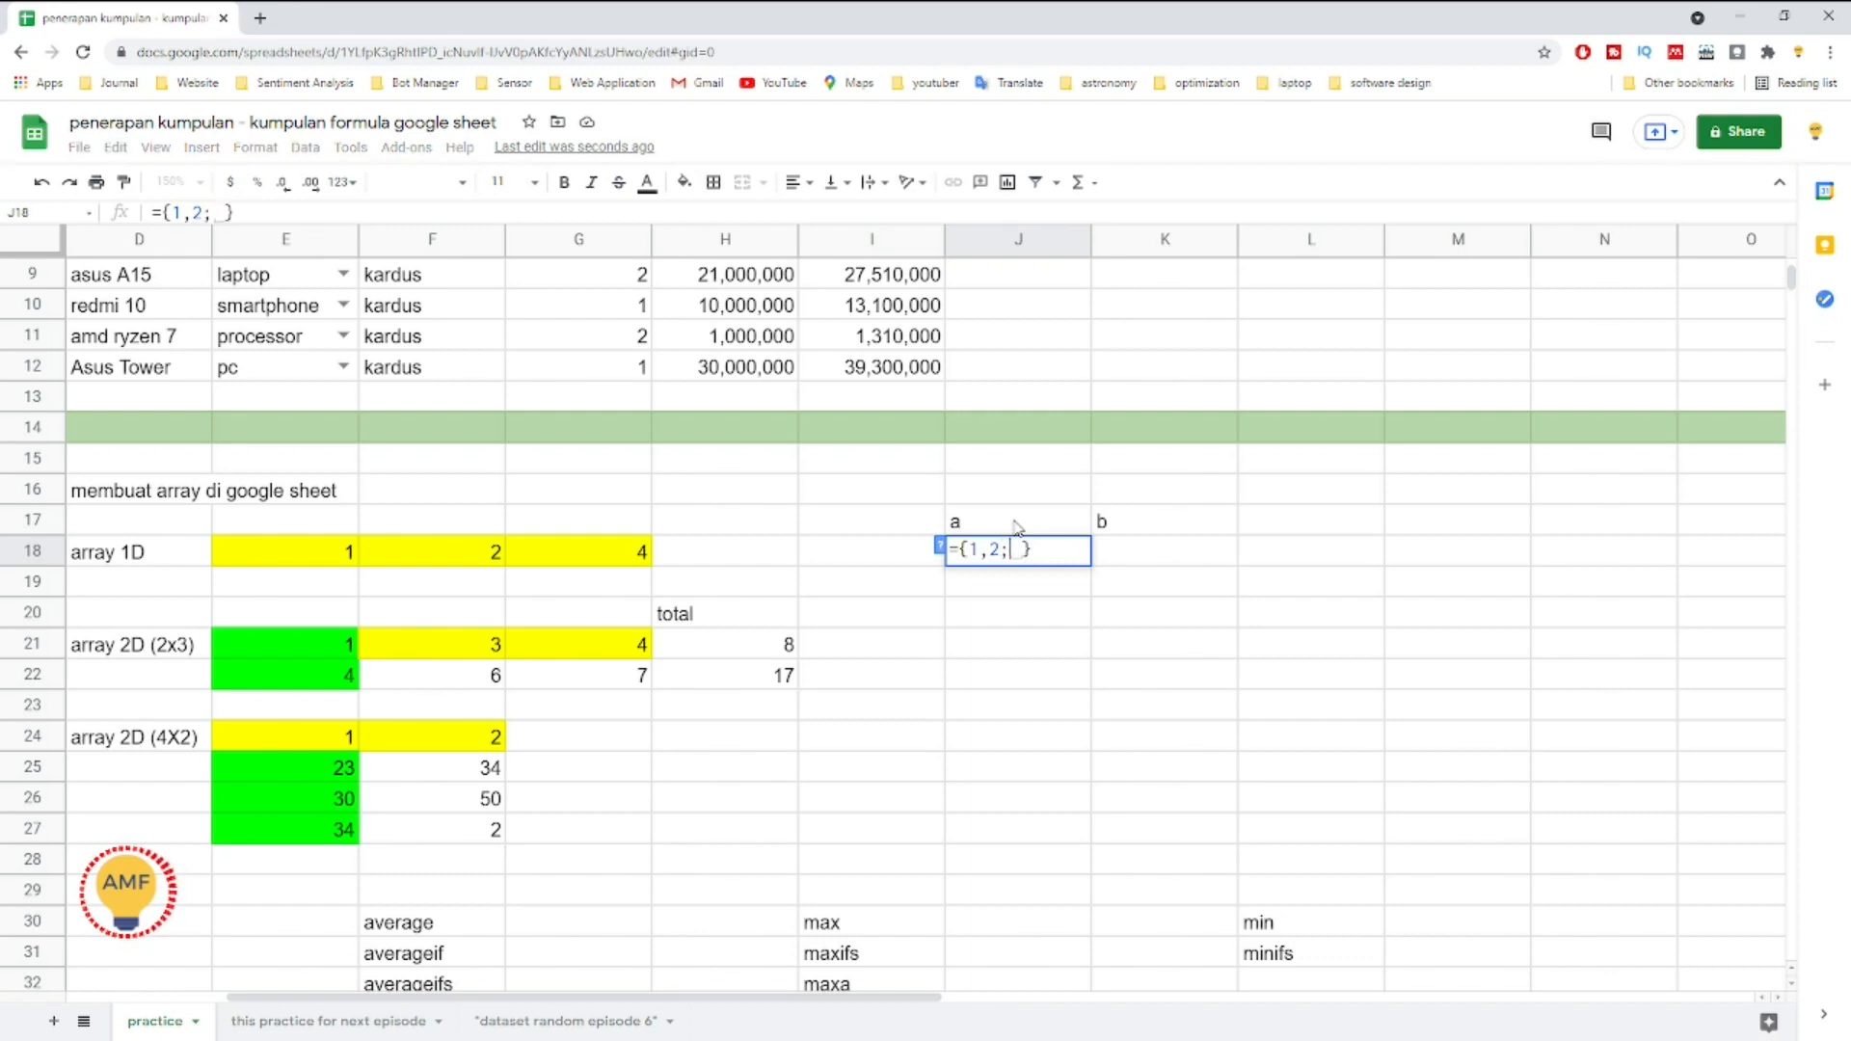
{"action": "type", "text": "3,4"}
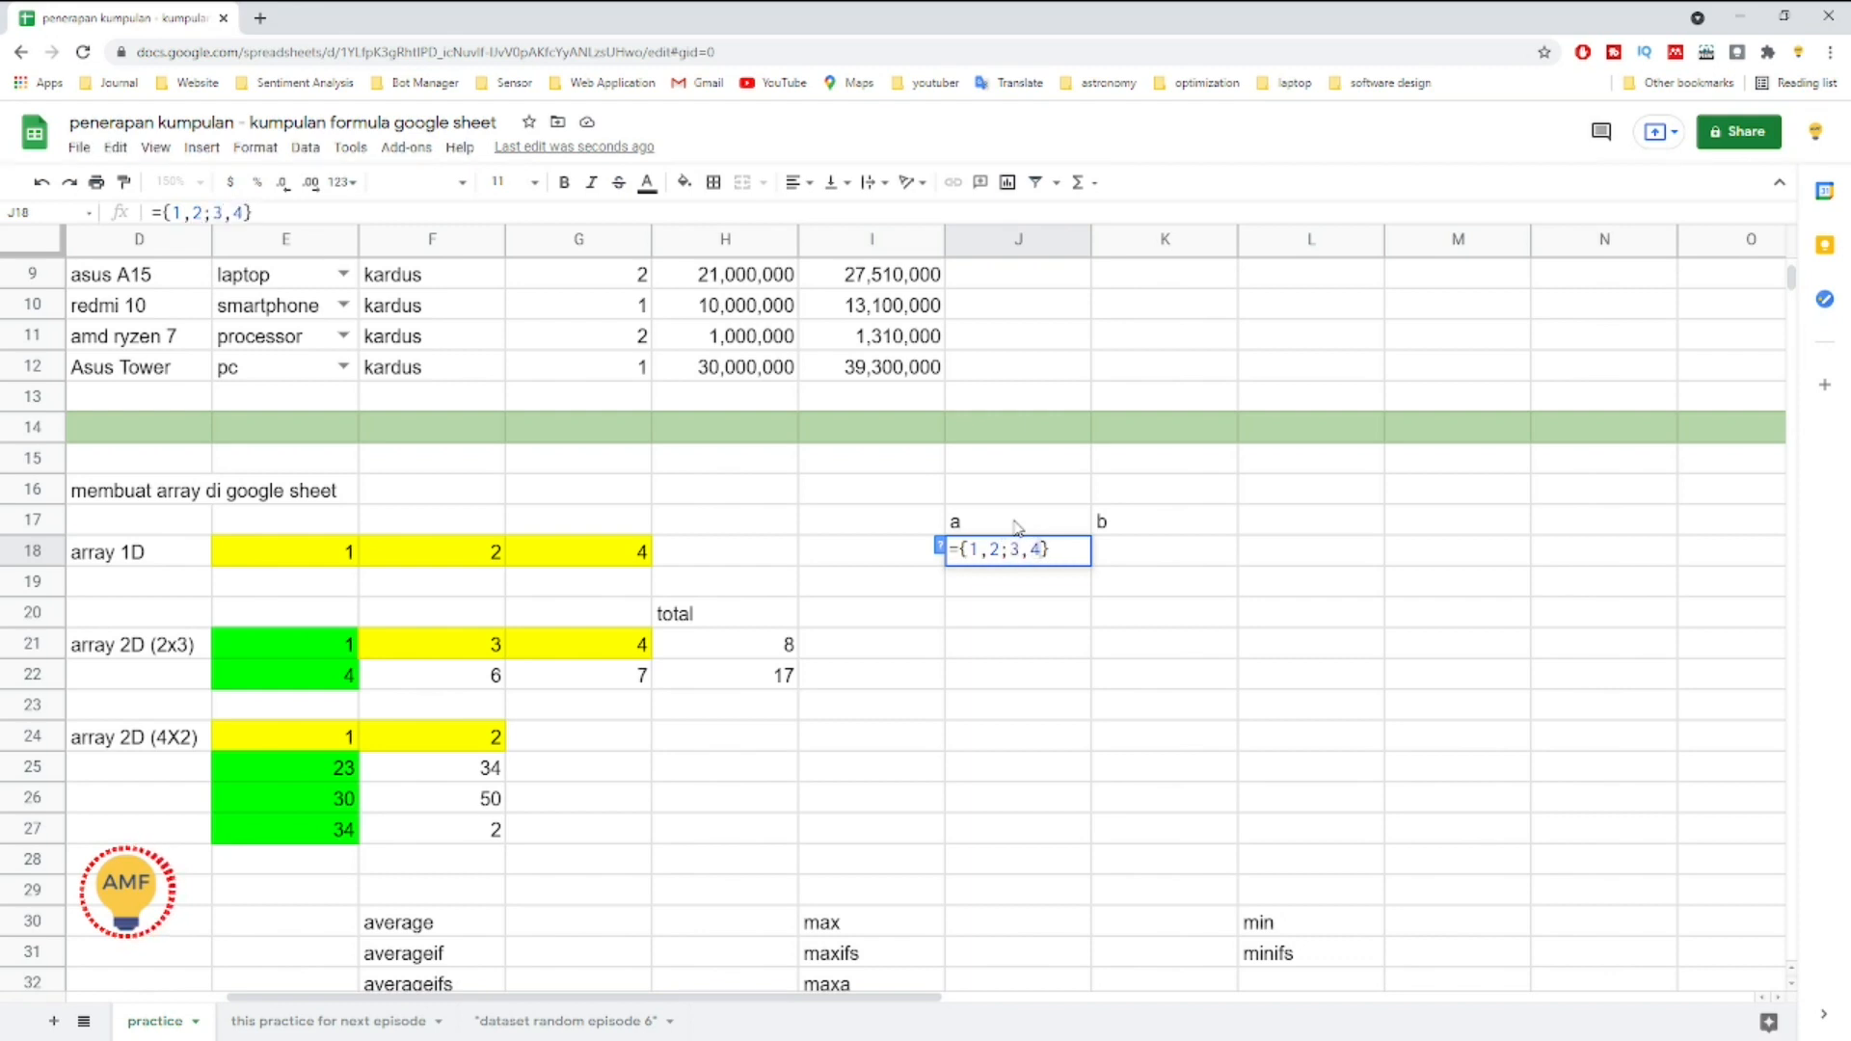
{"action": "type", "text": ";3,4"}
{"action": "key", "text": "Return"}
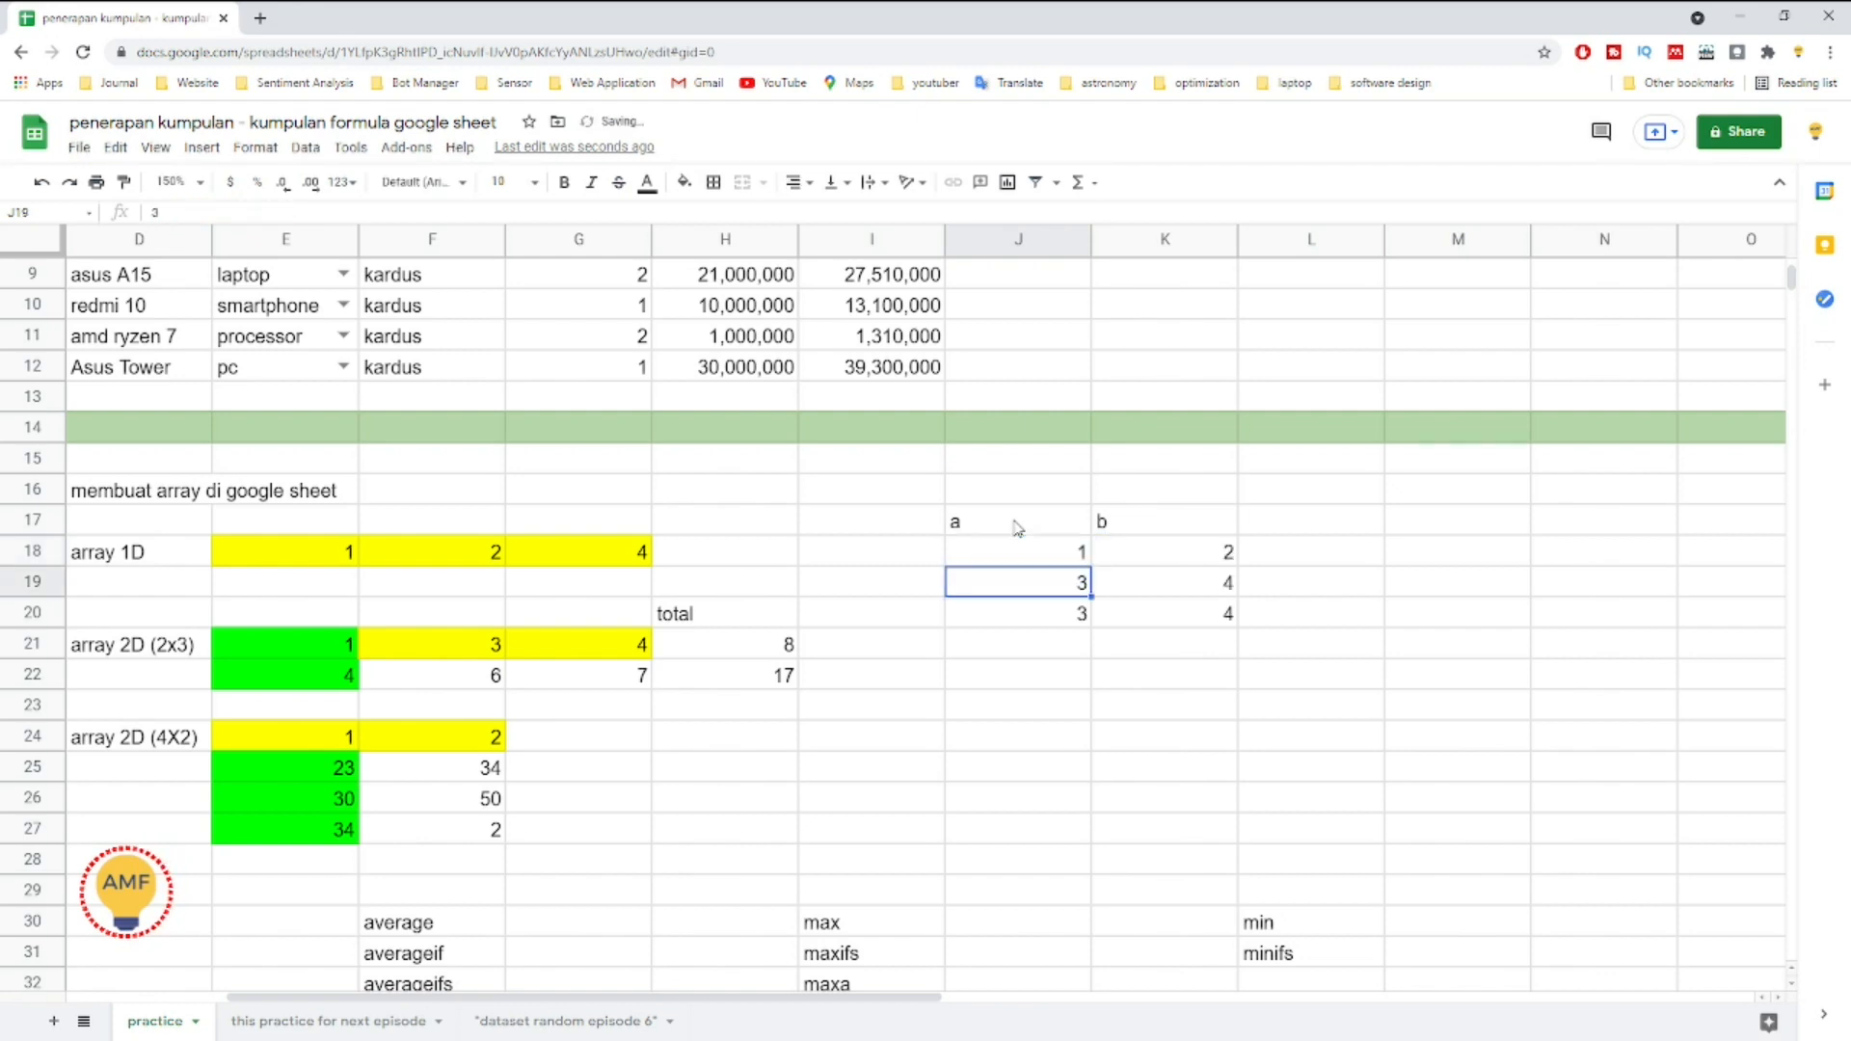
Step: Review the array formula in J18 and the values it fills down column a, cells J18:J20
{"action": "left_click", "coordinate": [1022, 548]}
{"action": "double_click", "coordinate": [1023, 552]}
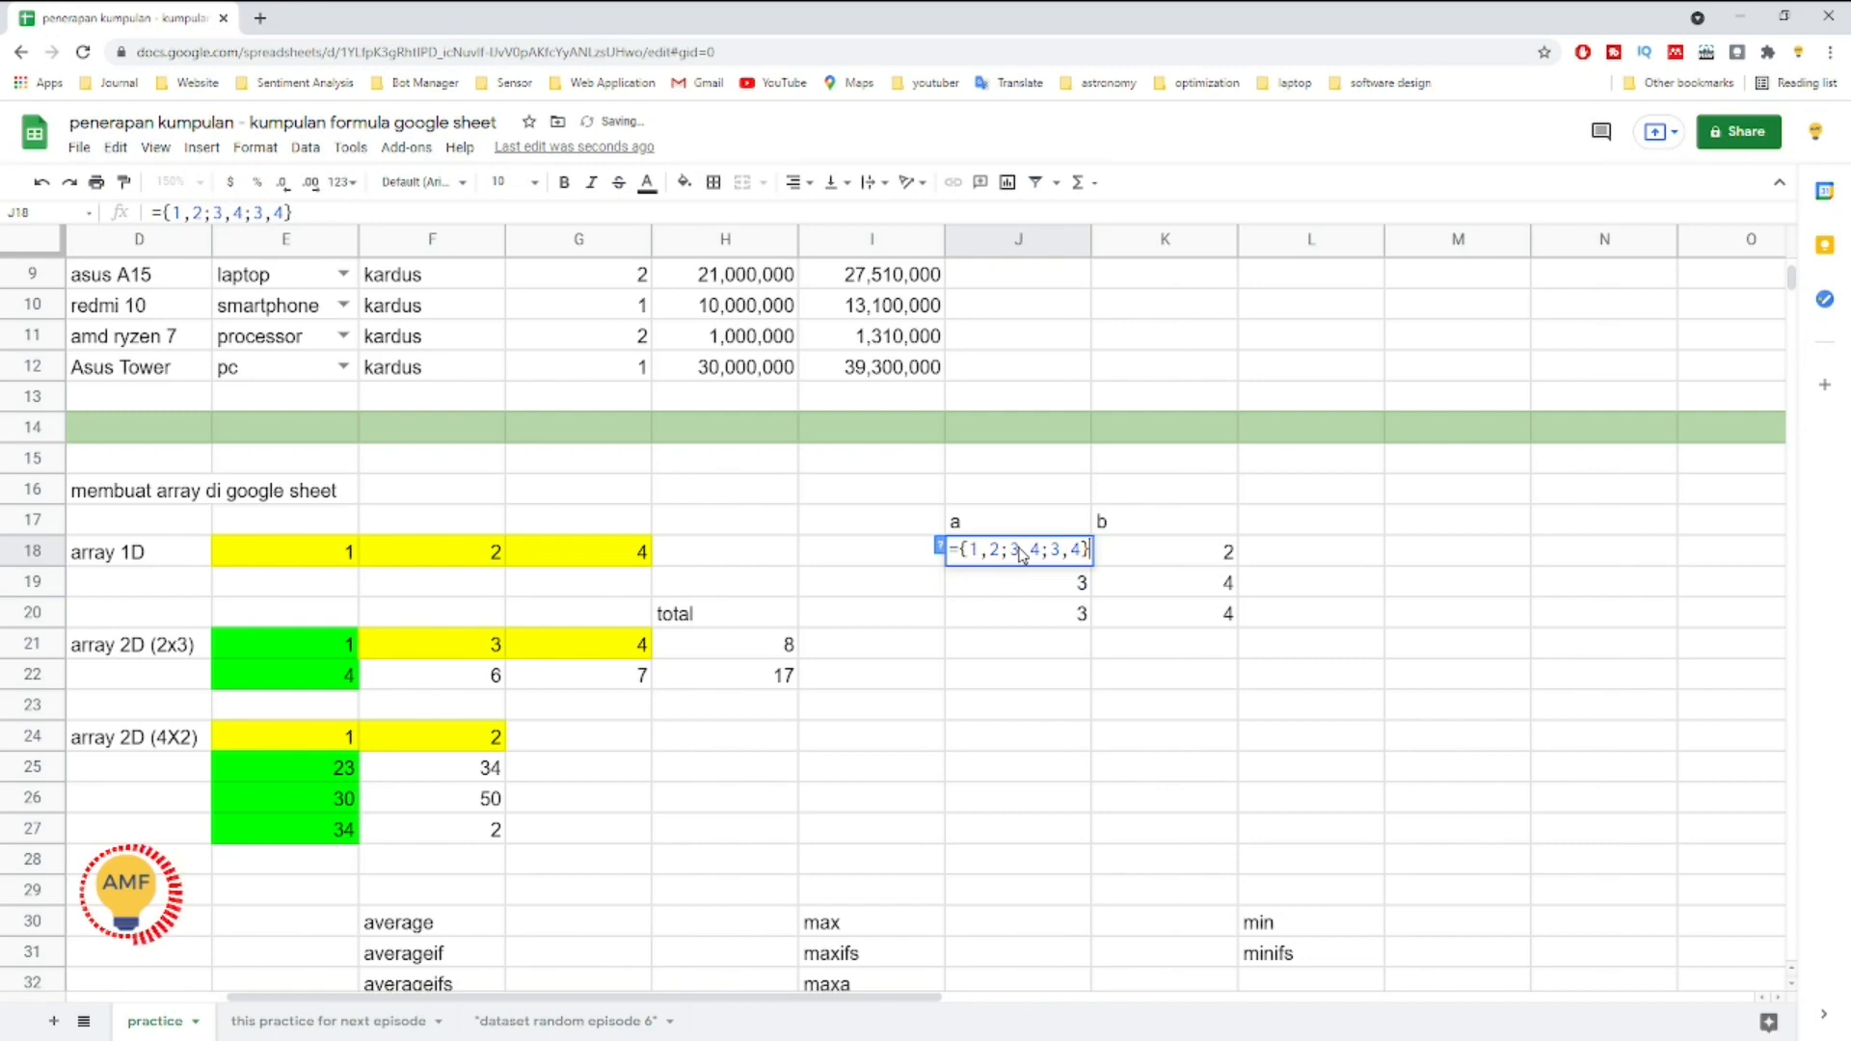
{"action": "key", "text": "Escape"}
{"action": "key", "text": "shift+Down"}
{"action": "key", "text": "shift+Down"}
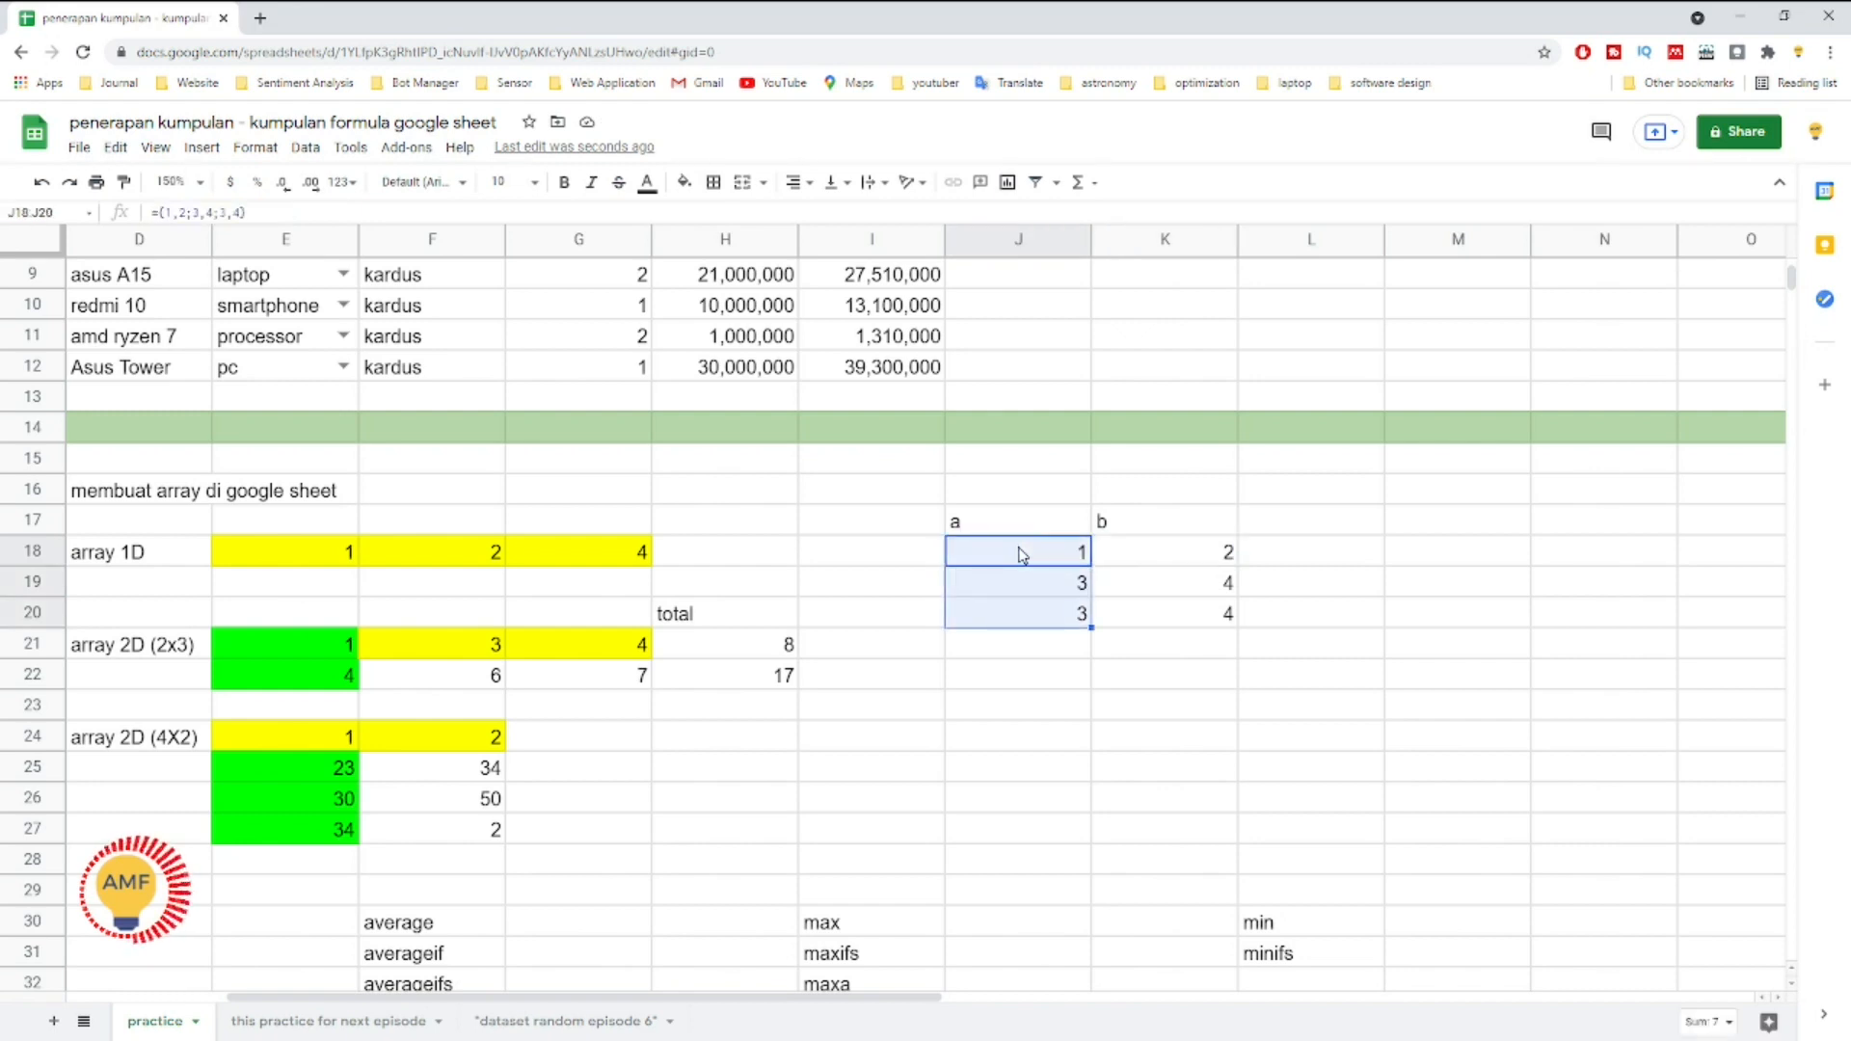
{"action": "key", "text": "Up"}
{"action": "key", "text": "Down"}
{"action": "key", "text": "shift+Down"}
{"action": "key", "text": "shift+Right"}
{"action": "key", "text": "Left"}
{"action": "key", "text": "Right"}
{"action": "key", "text": "shift+Down"}
{"action": "key", "text": "shift+Down"}
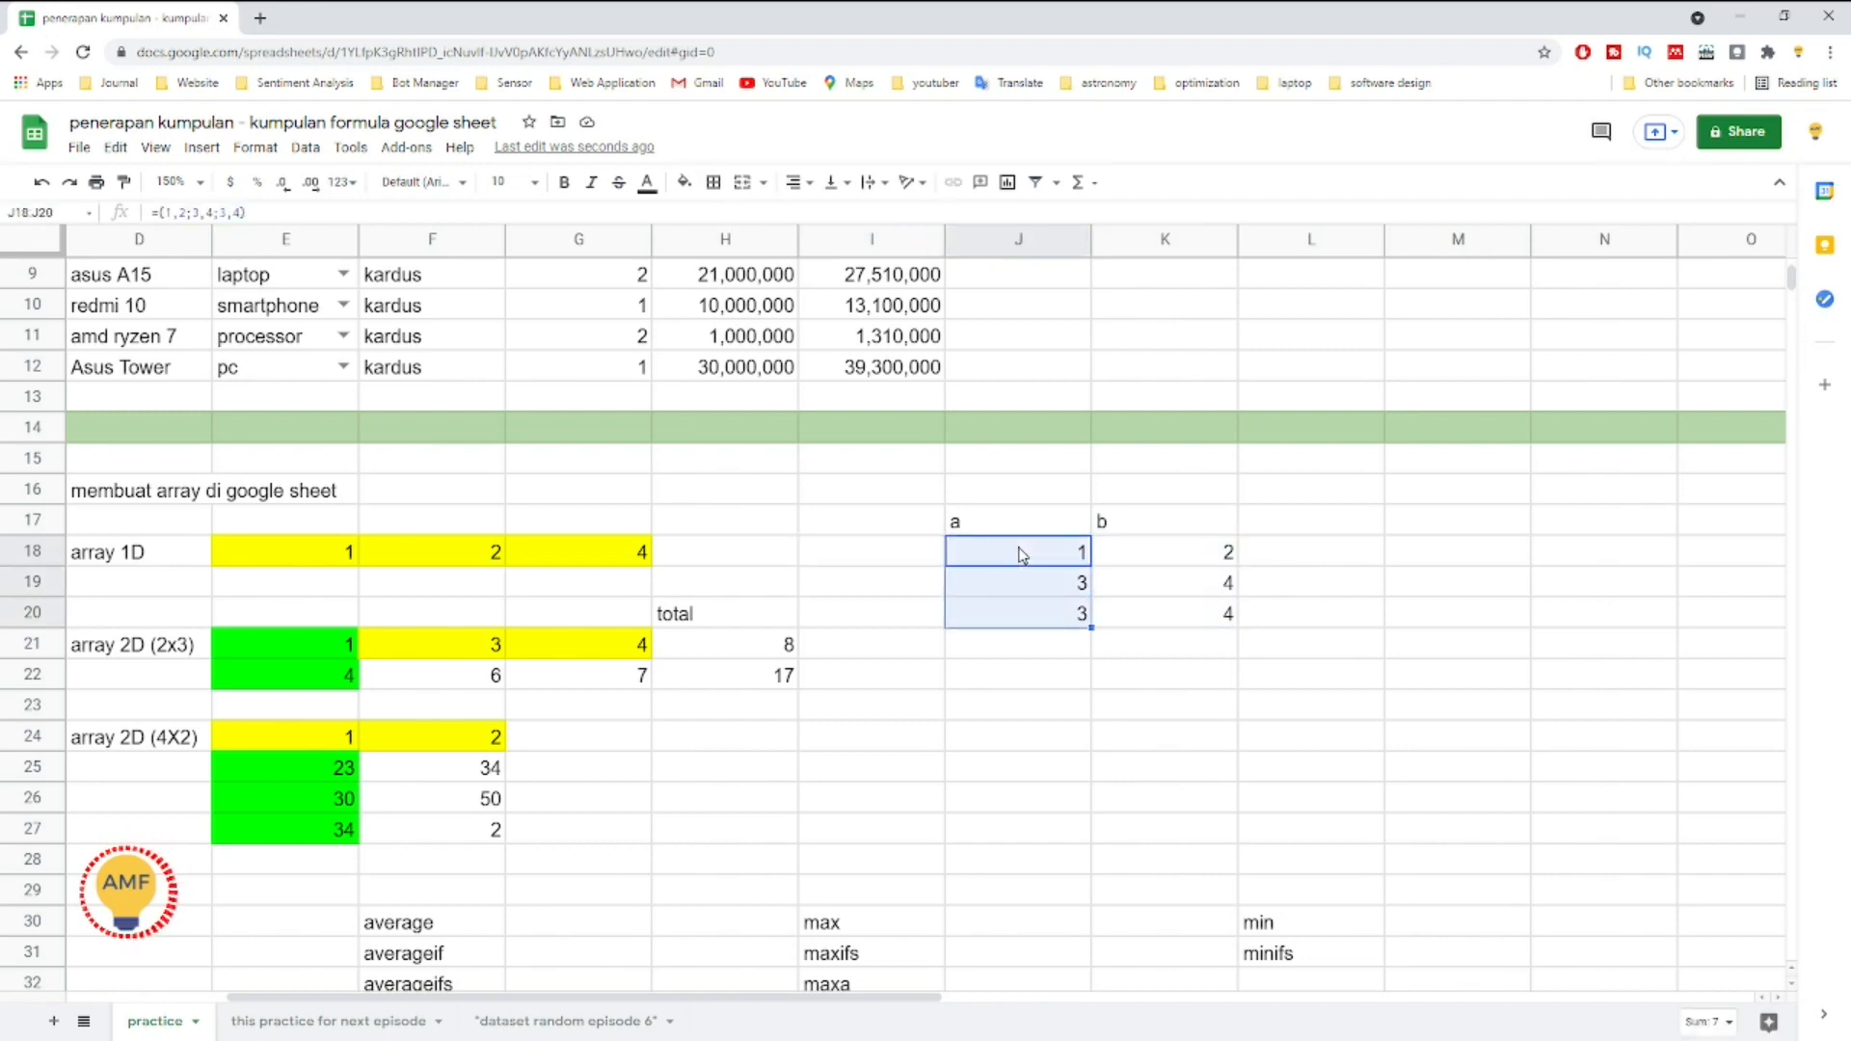
Step: Compare the elements of the array formula in J18 with the neighbouring cells they fill
{"action": "key", "text": "Right"}
{"action": "key", "text": "Left"}
{"action": "key", "text": "Right"}
{"action": "key", "text": "Left"}
{"action": "key", "text": "F2"}
{"action": "key", "text": "Left"}
{"action": "key", "text": "Left"}
{"action": "key", "text": "Left"}
{"action": "key", "text": "Left"}
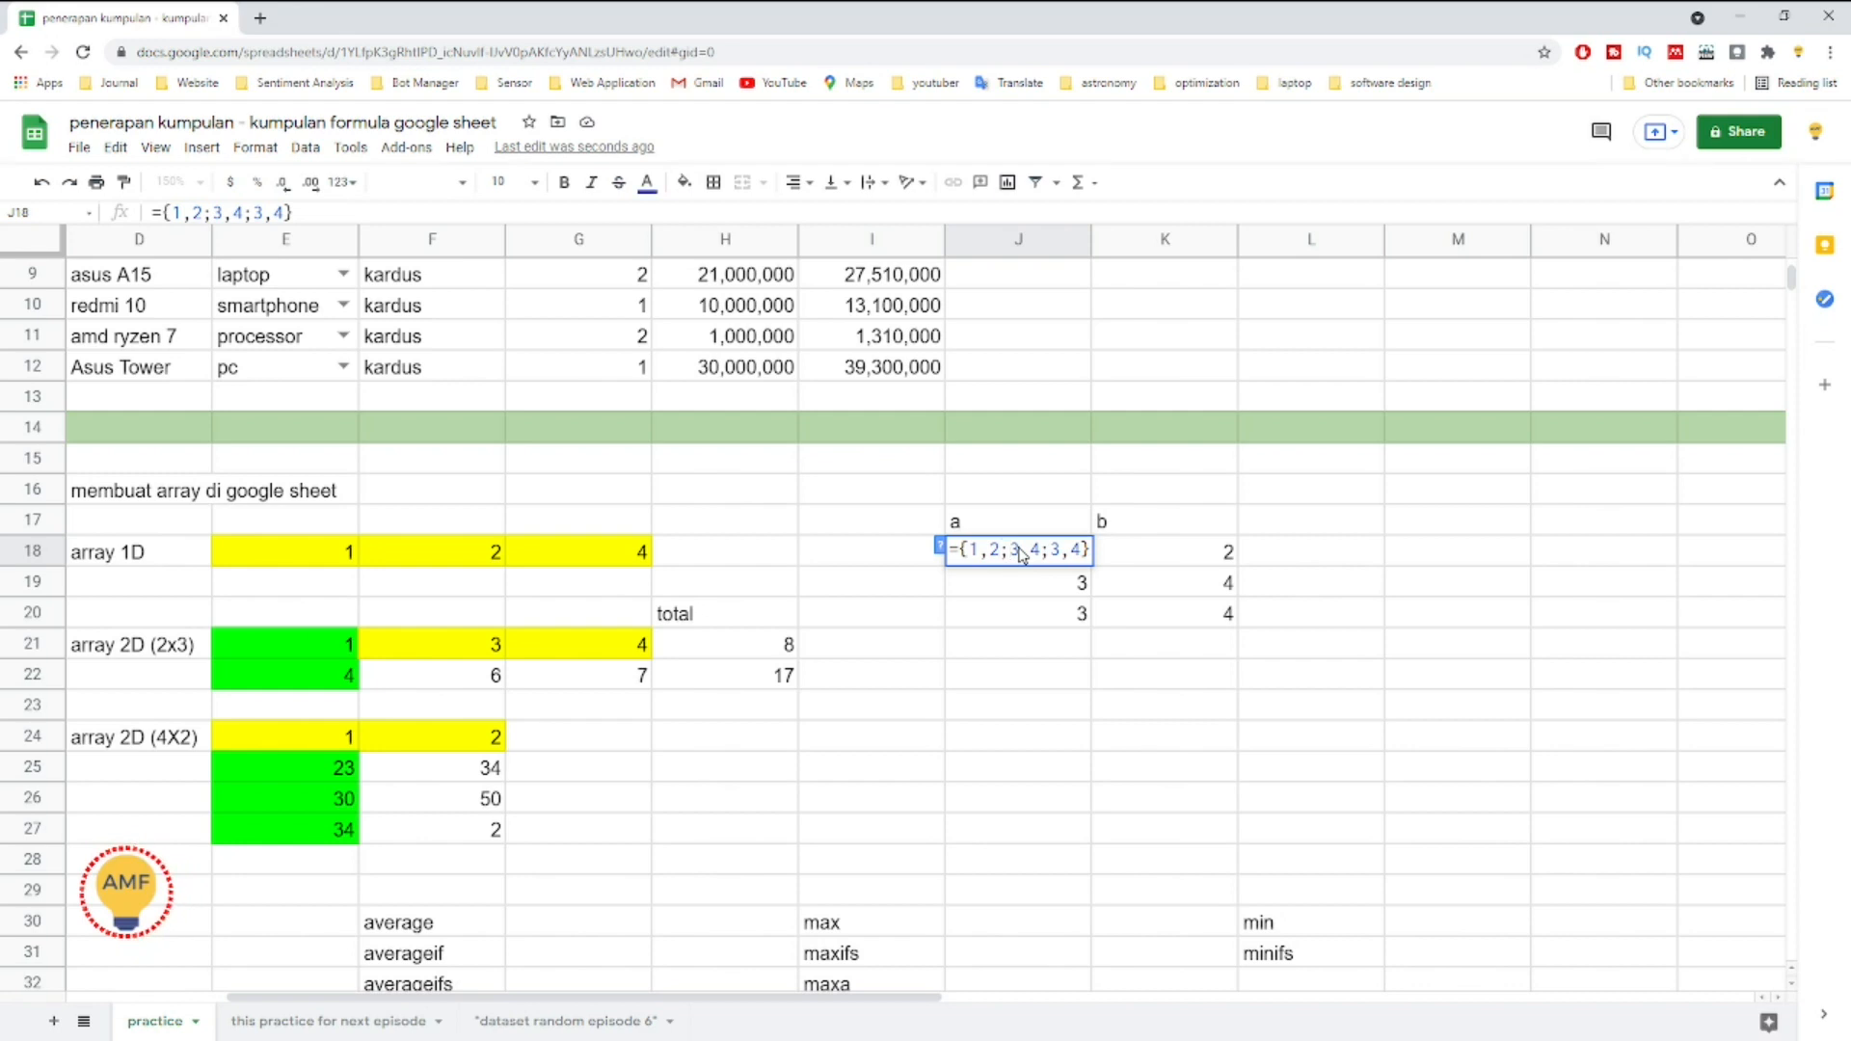
{"action": "key", "text": "Escape"}
{"action": "key", "text": "Right"}
{"action": "key", "text": "Left"}
{"action": "key", "text": "Down"}
{"action": "key", "text": "Up"}
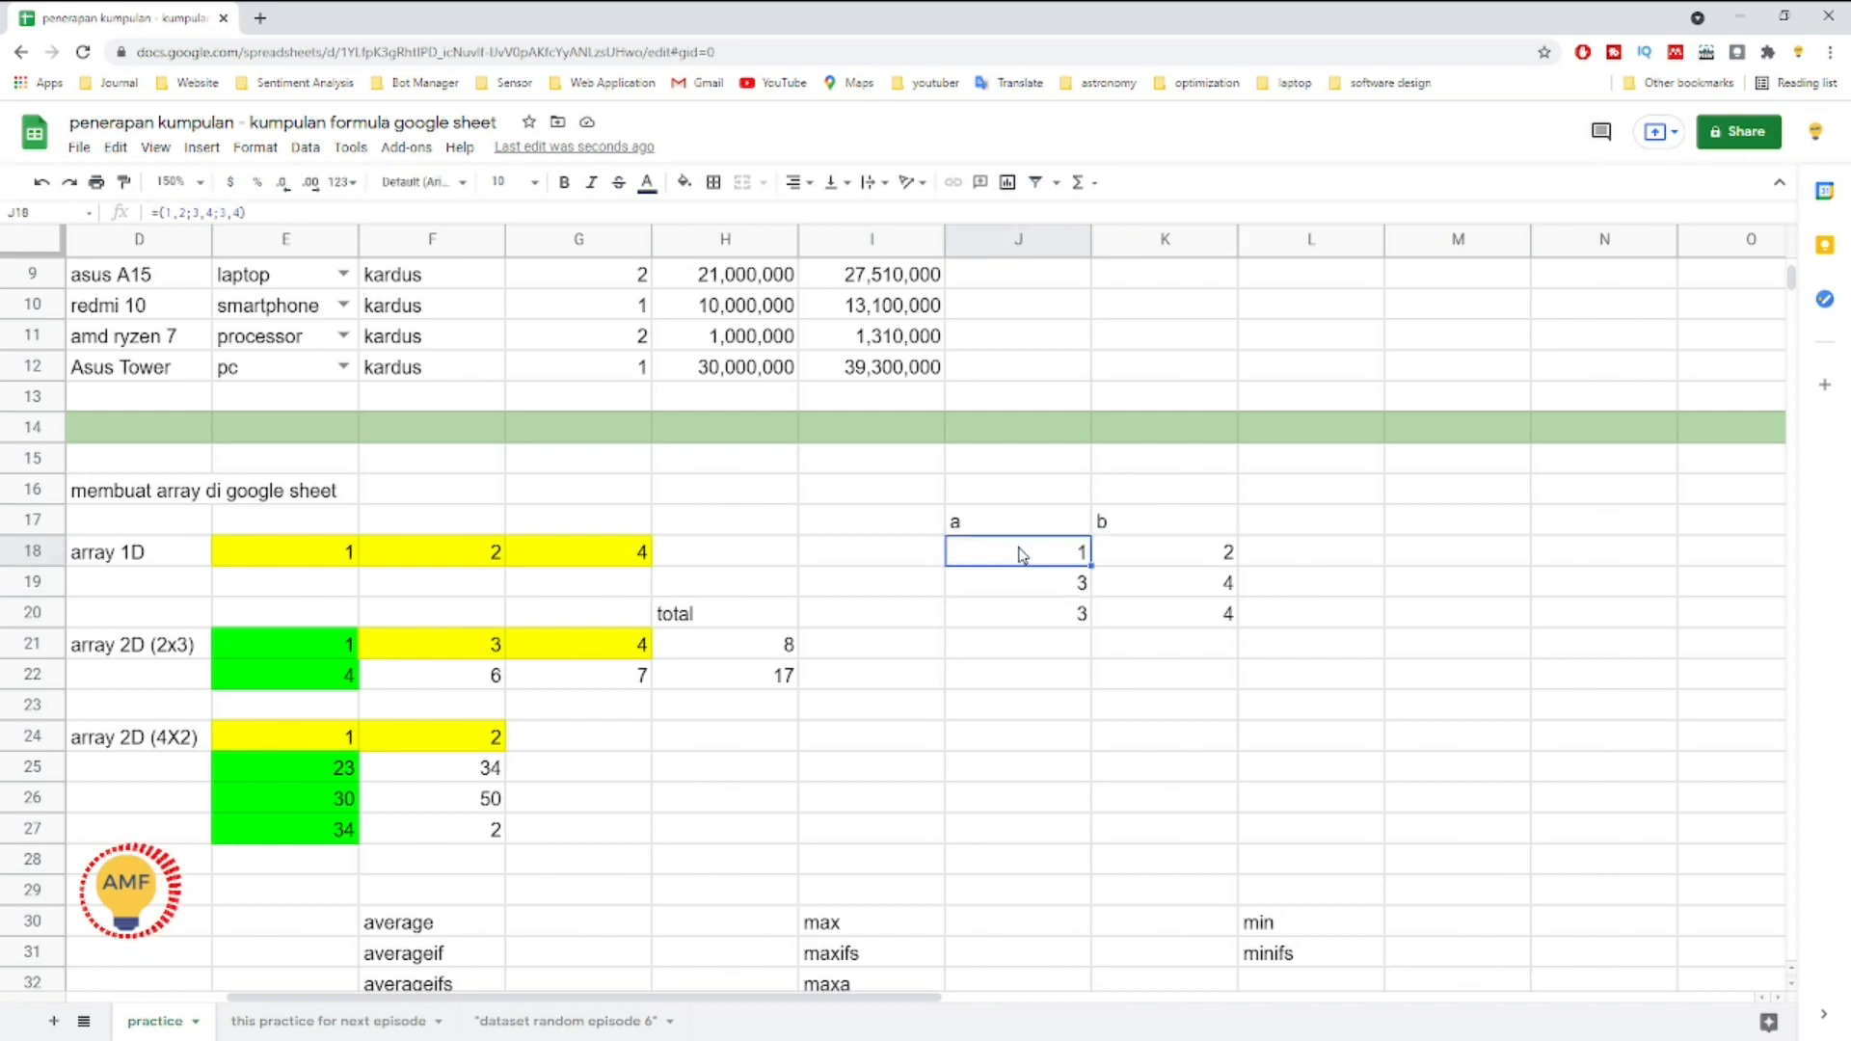
Step: Examine the extent of the array block J18:K20 and the empty cells around it
{"action": "key", "text": "shift+Down"}
{"action": "key", "text": "shift+Down"}
{"action": "key", "text": "shift+Right"}
{"action": "key", "text": "Left"}
{"action": "key", "text": "Right"}
{"action": "key", "text": "Right"}
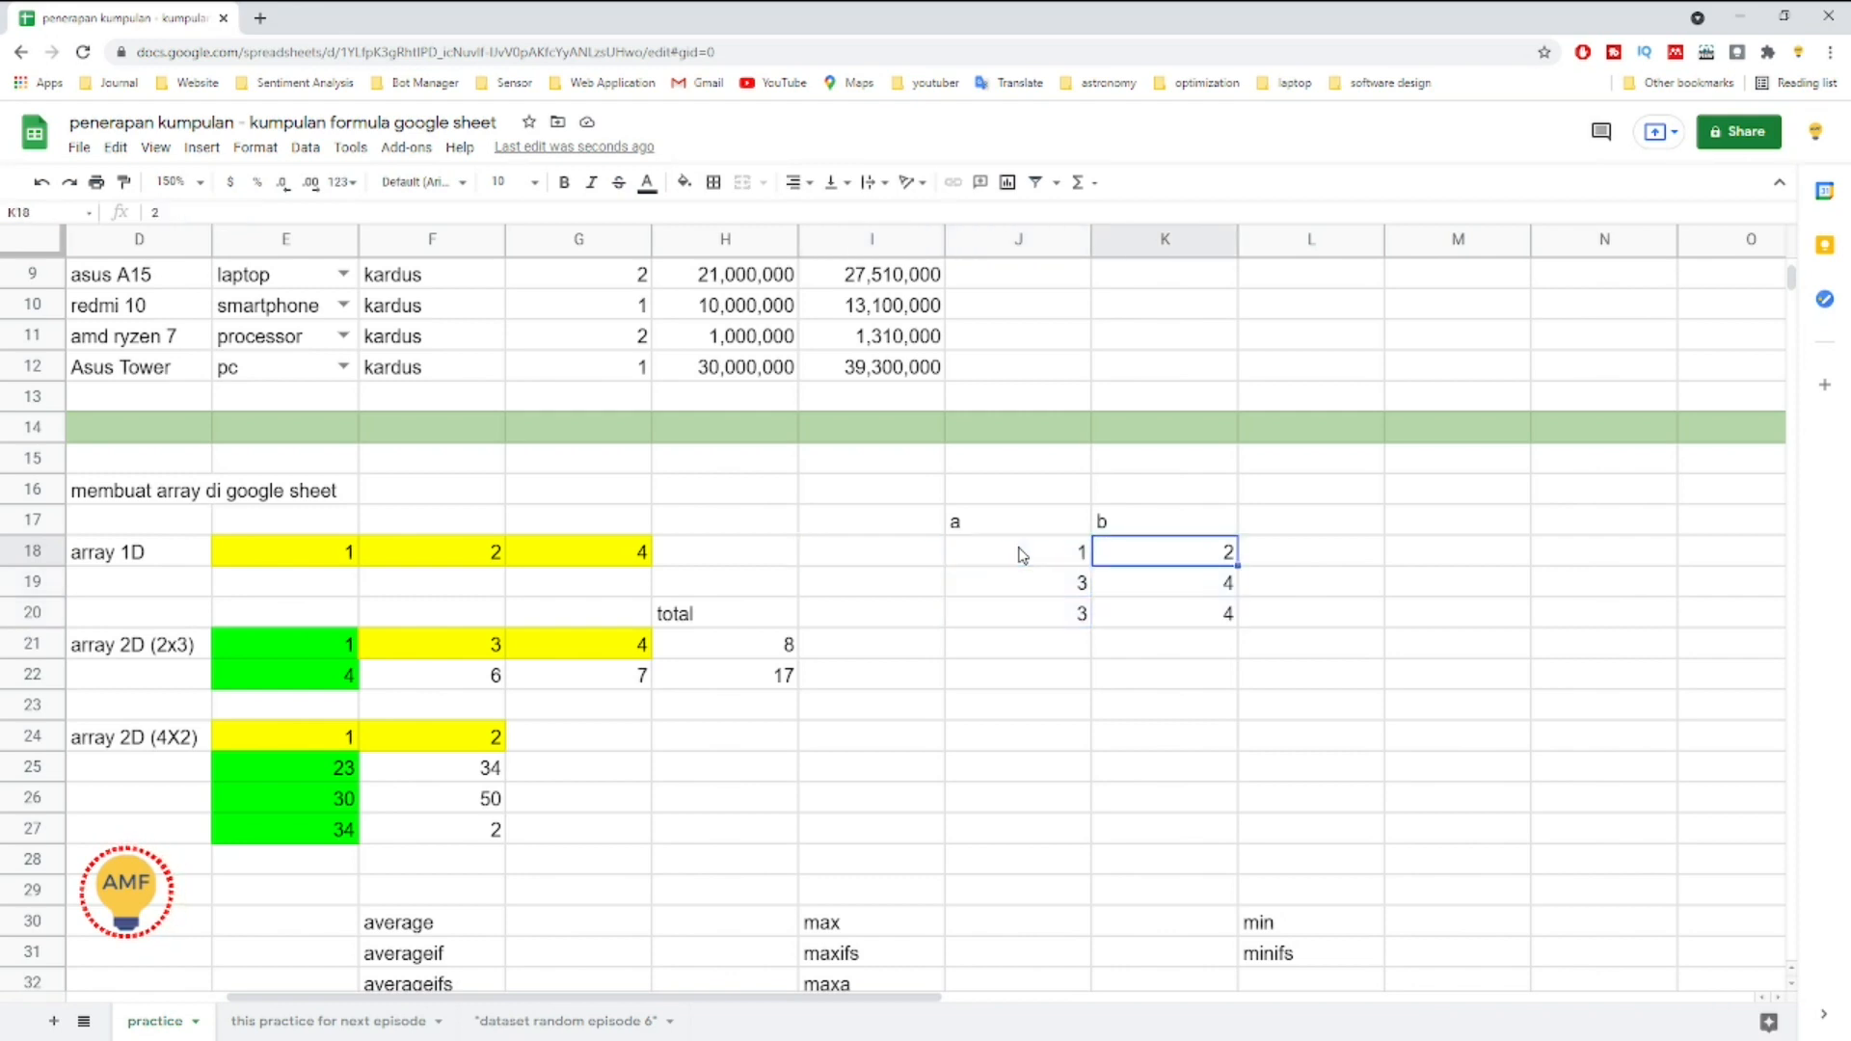
{"action": "key", "text": "Right"}
{"action": "key", "text": "Down"}
{"action": "key", "text": "Down"}
{"action": "key", "text": "Down"}
{"action": "key", "text": "Left"}
{"action": "key", "text": "Right"}
{"action": "key", "text": "Up"}
{"action": "key", "text": "Up"}
{"action": "key", "text": "Up"}
{"action": "key", "text": "Down"}
{"action": "key", "text": "Down"}
{"action": "key", "text": "Down"}
Step: Enter =ARRAYFORMULA(J18:K18+J19:K19+J20:K20) in cell J21 to add the three rows of columns a and b
{"action": "key", "text": "Left"}
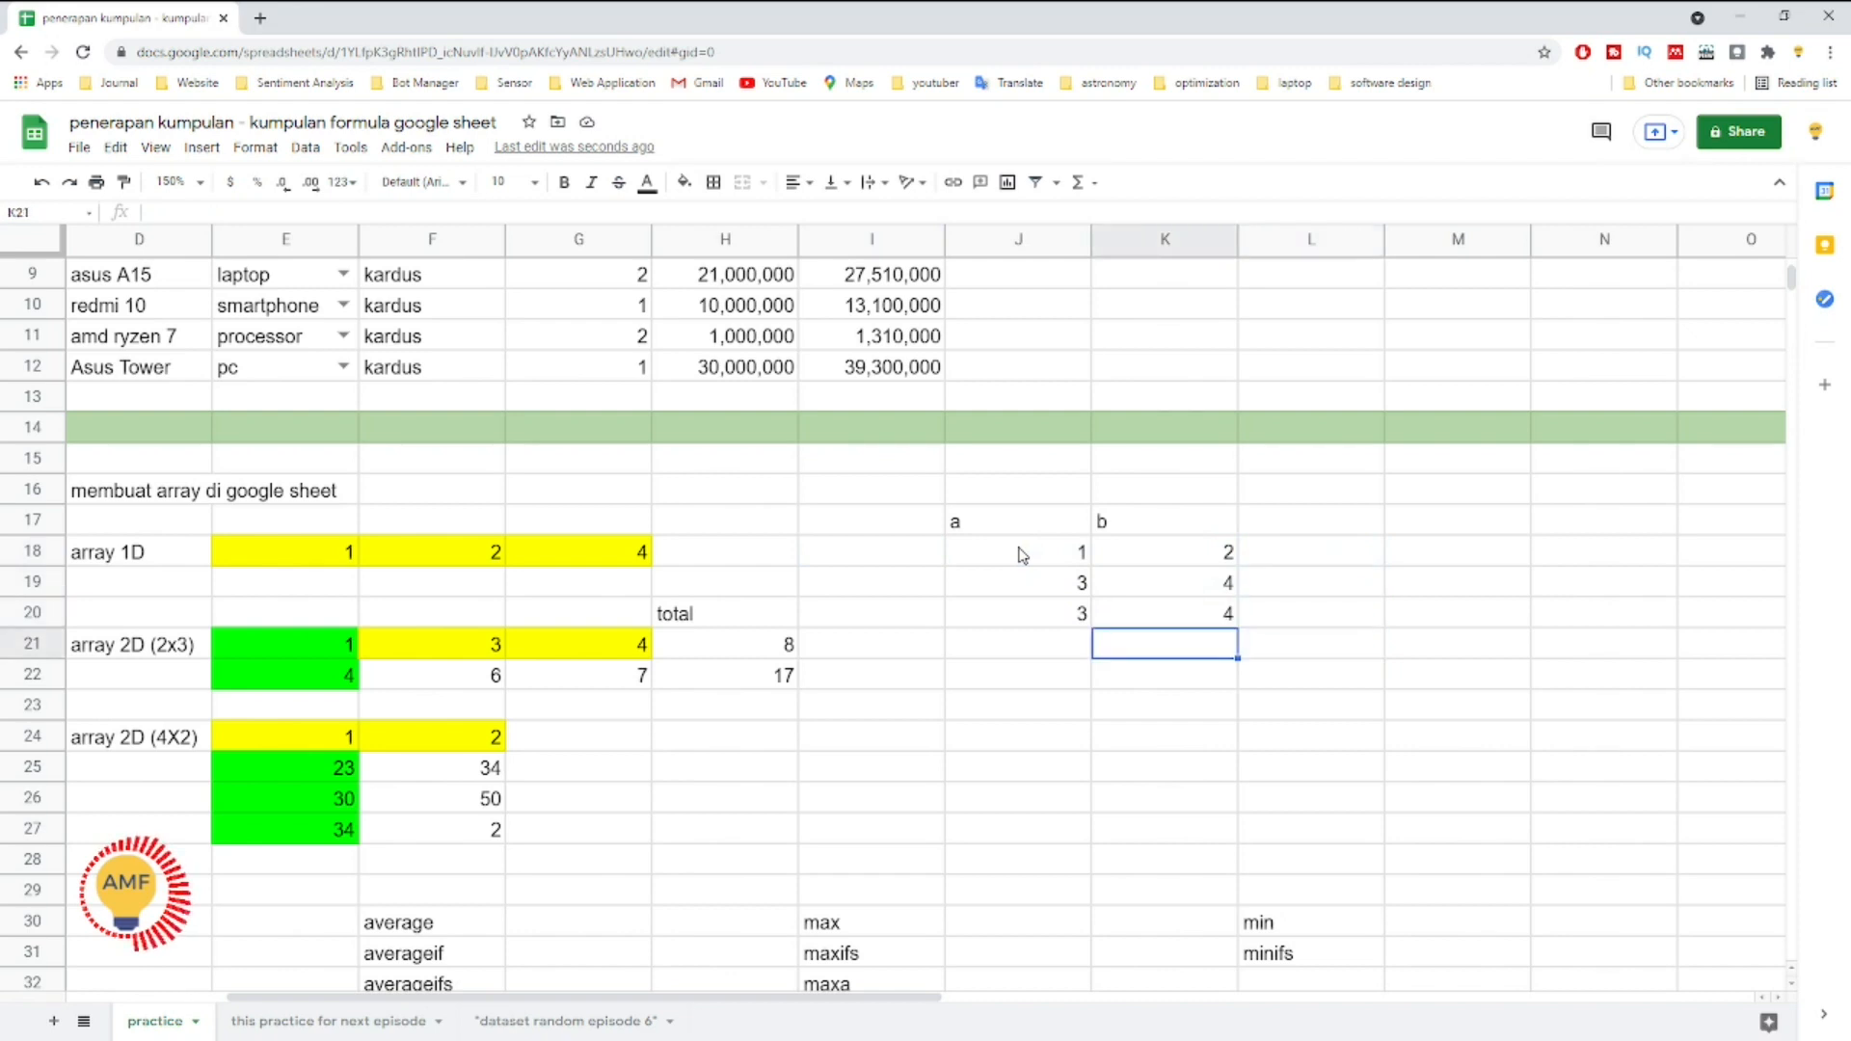
{"action": "key", "text": "Left"}
{"action": "type", "text": "="}
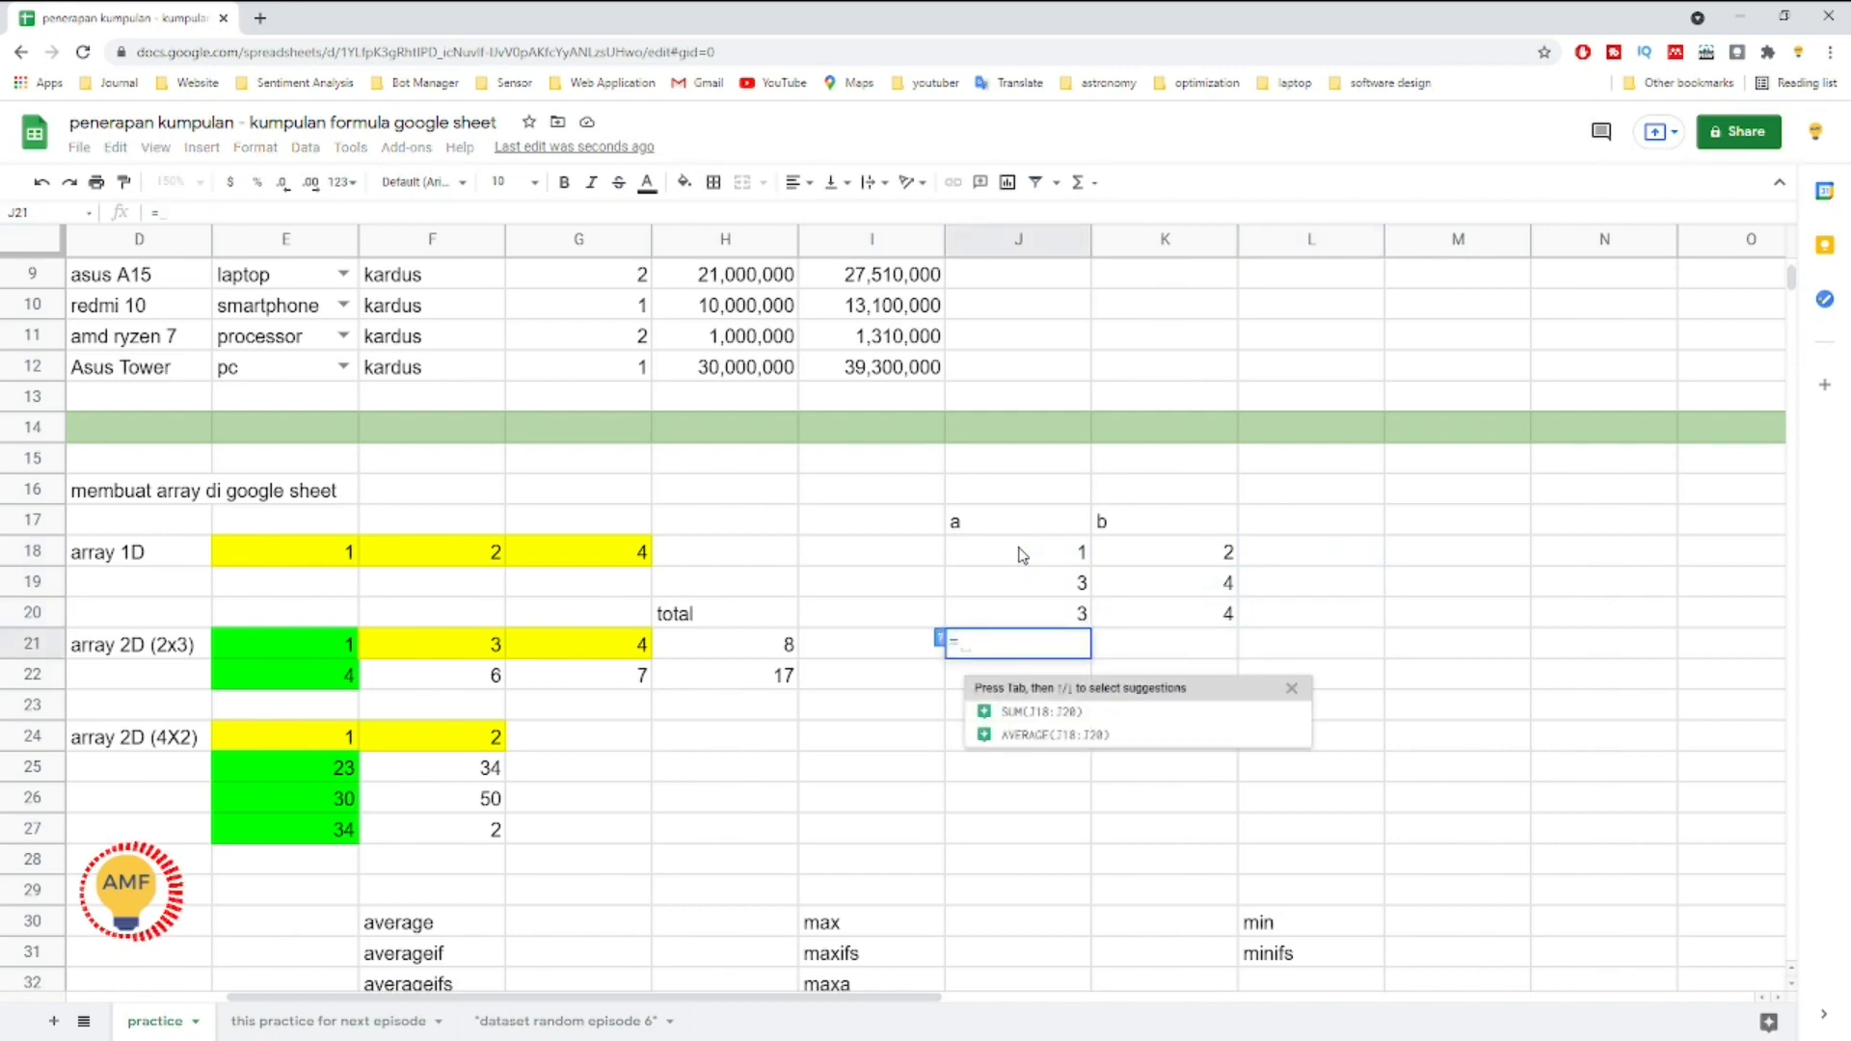
{"action": "type", "text": "ARR"}
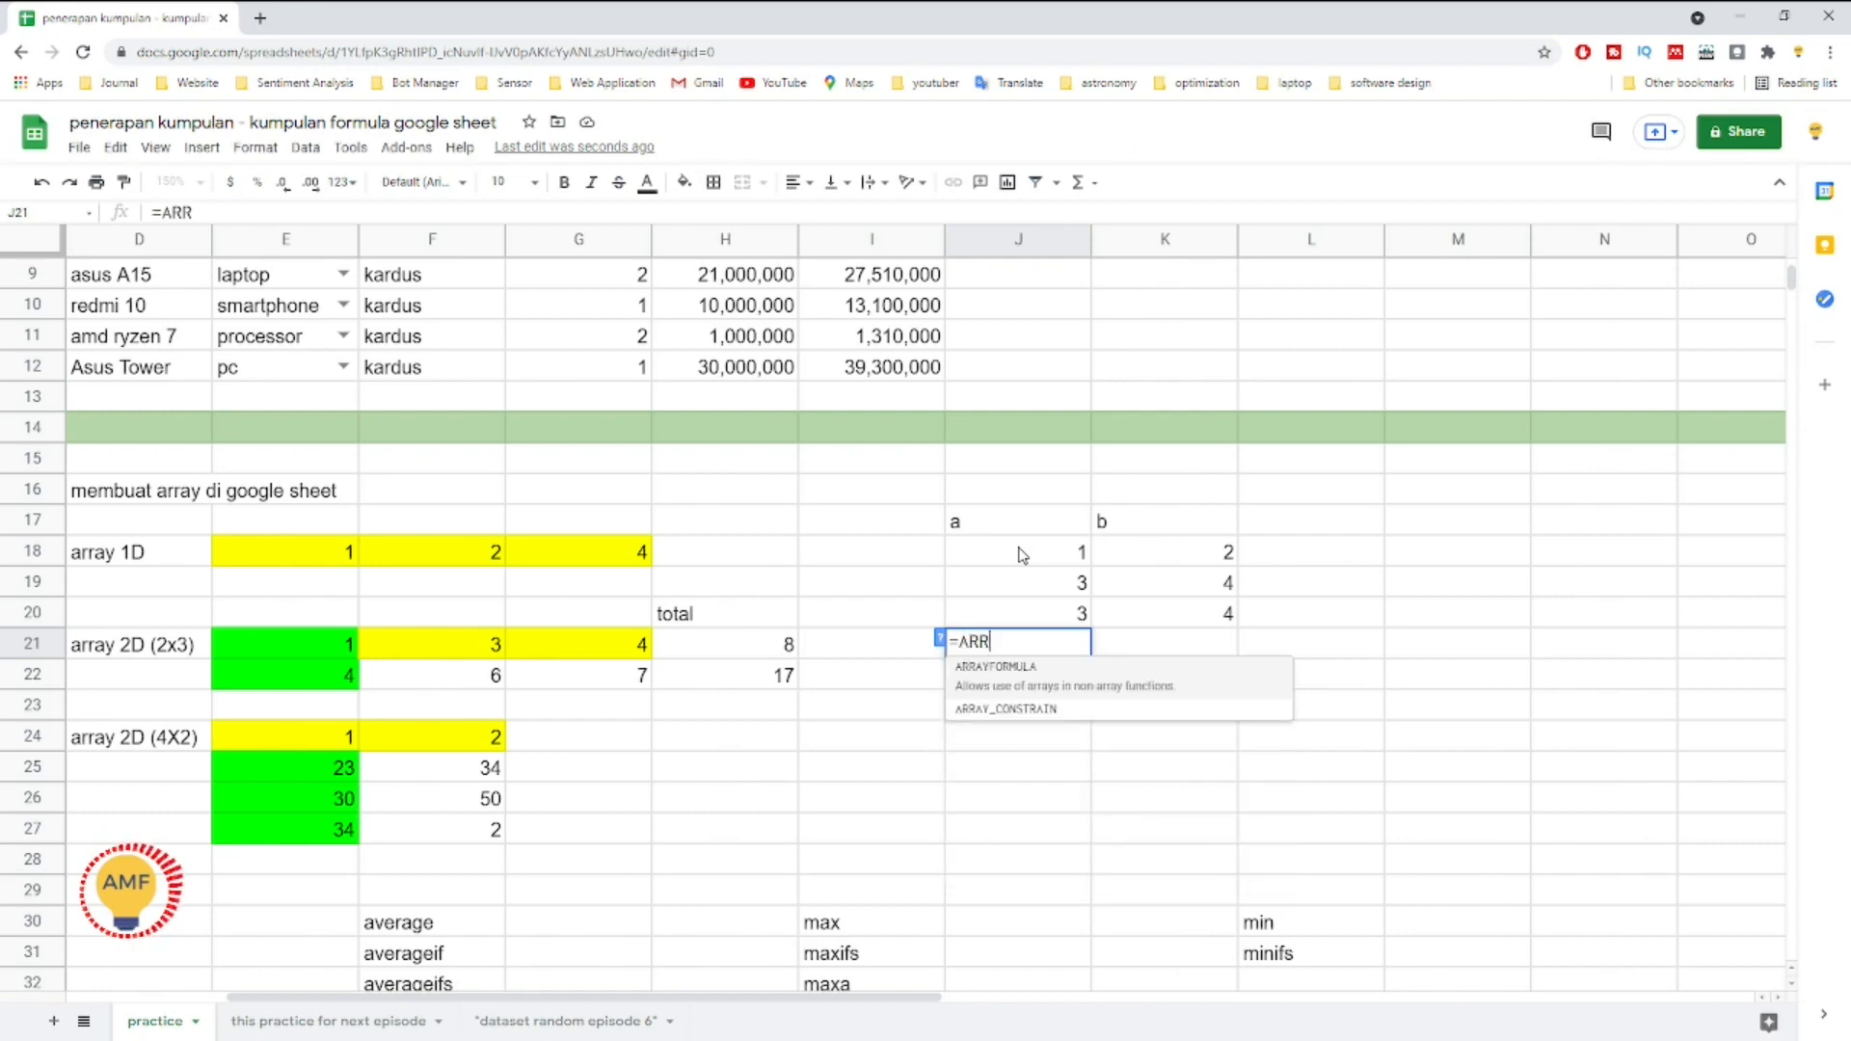
{"action": "key", "text": "Tab"}
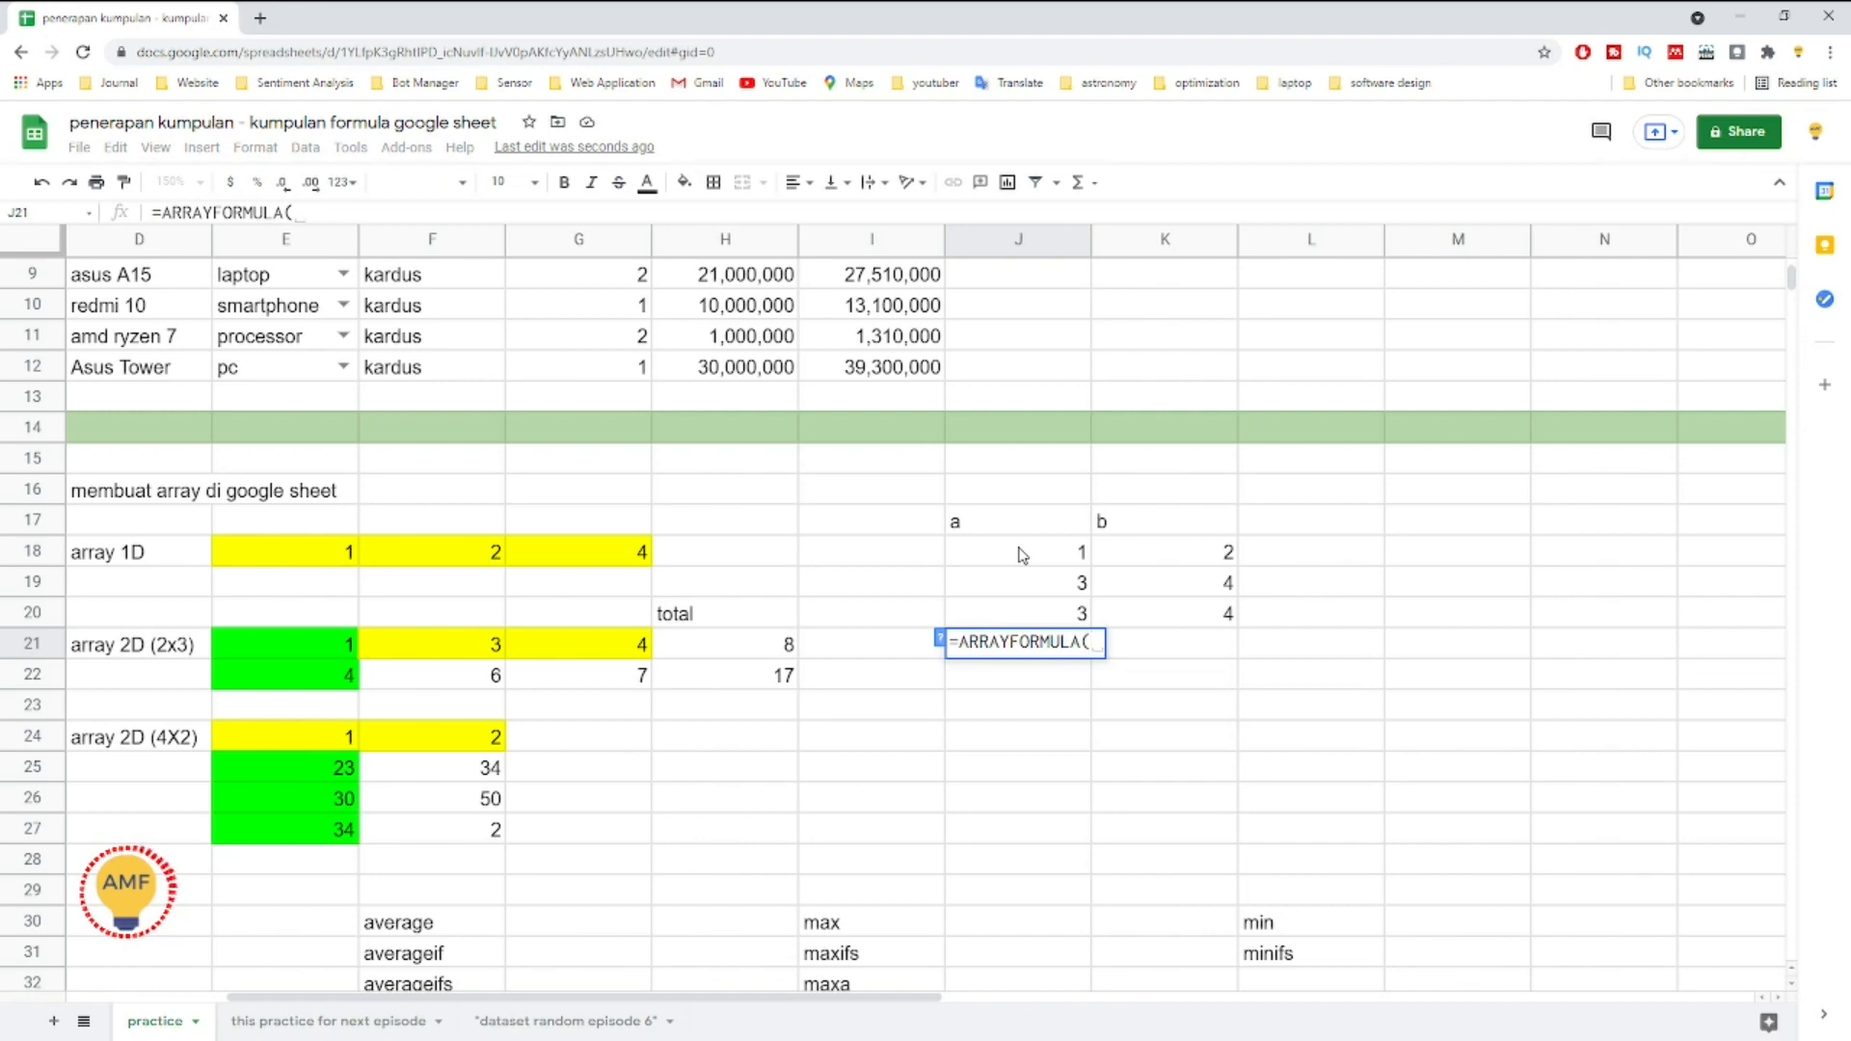
{"action": "left_click", "coordinate": [1023, 555]}
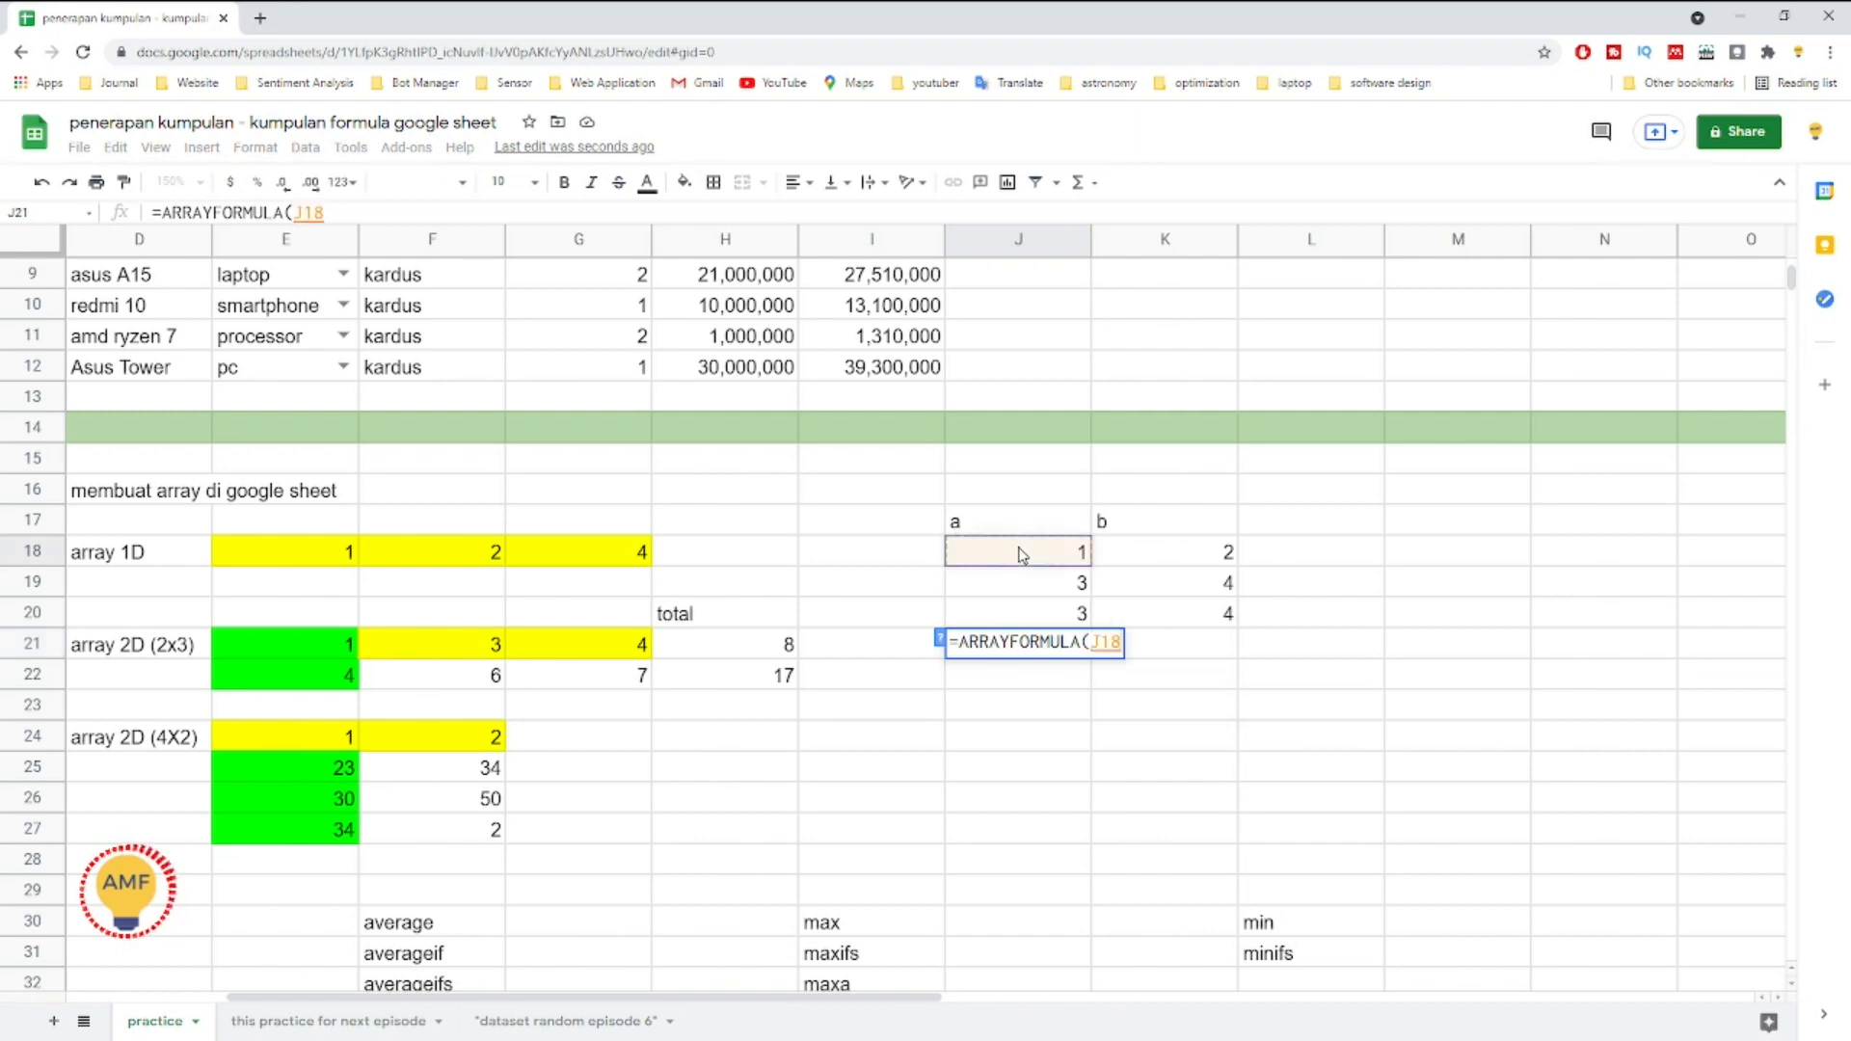
{"action": "left_click_drag", "start_coordinate": [1022, 555], "coordinate": [1153, 557]}
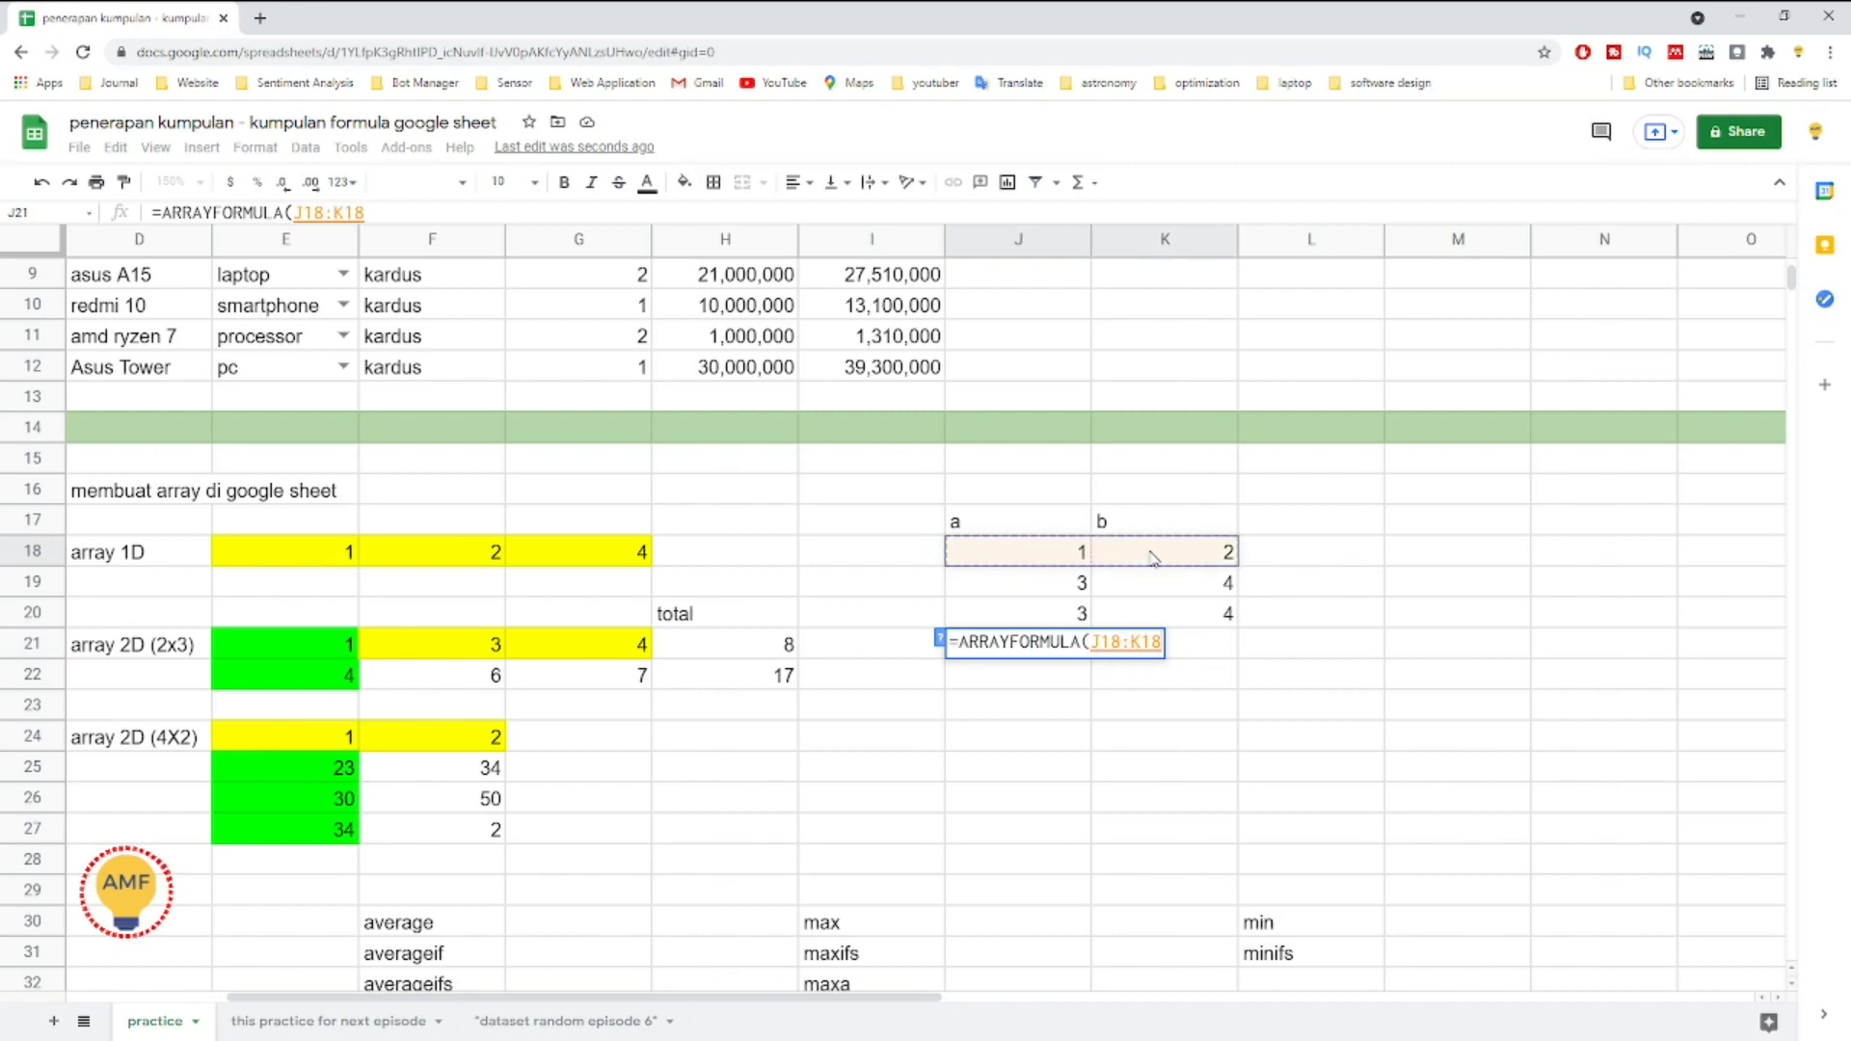
{"action": "type", "text": "+"}
{"action": "left_click_drag", "start_coordinate": [1025, 591], "coordinate": [1160, 592]}
{"action": "type", "text": "+"}
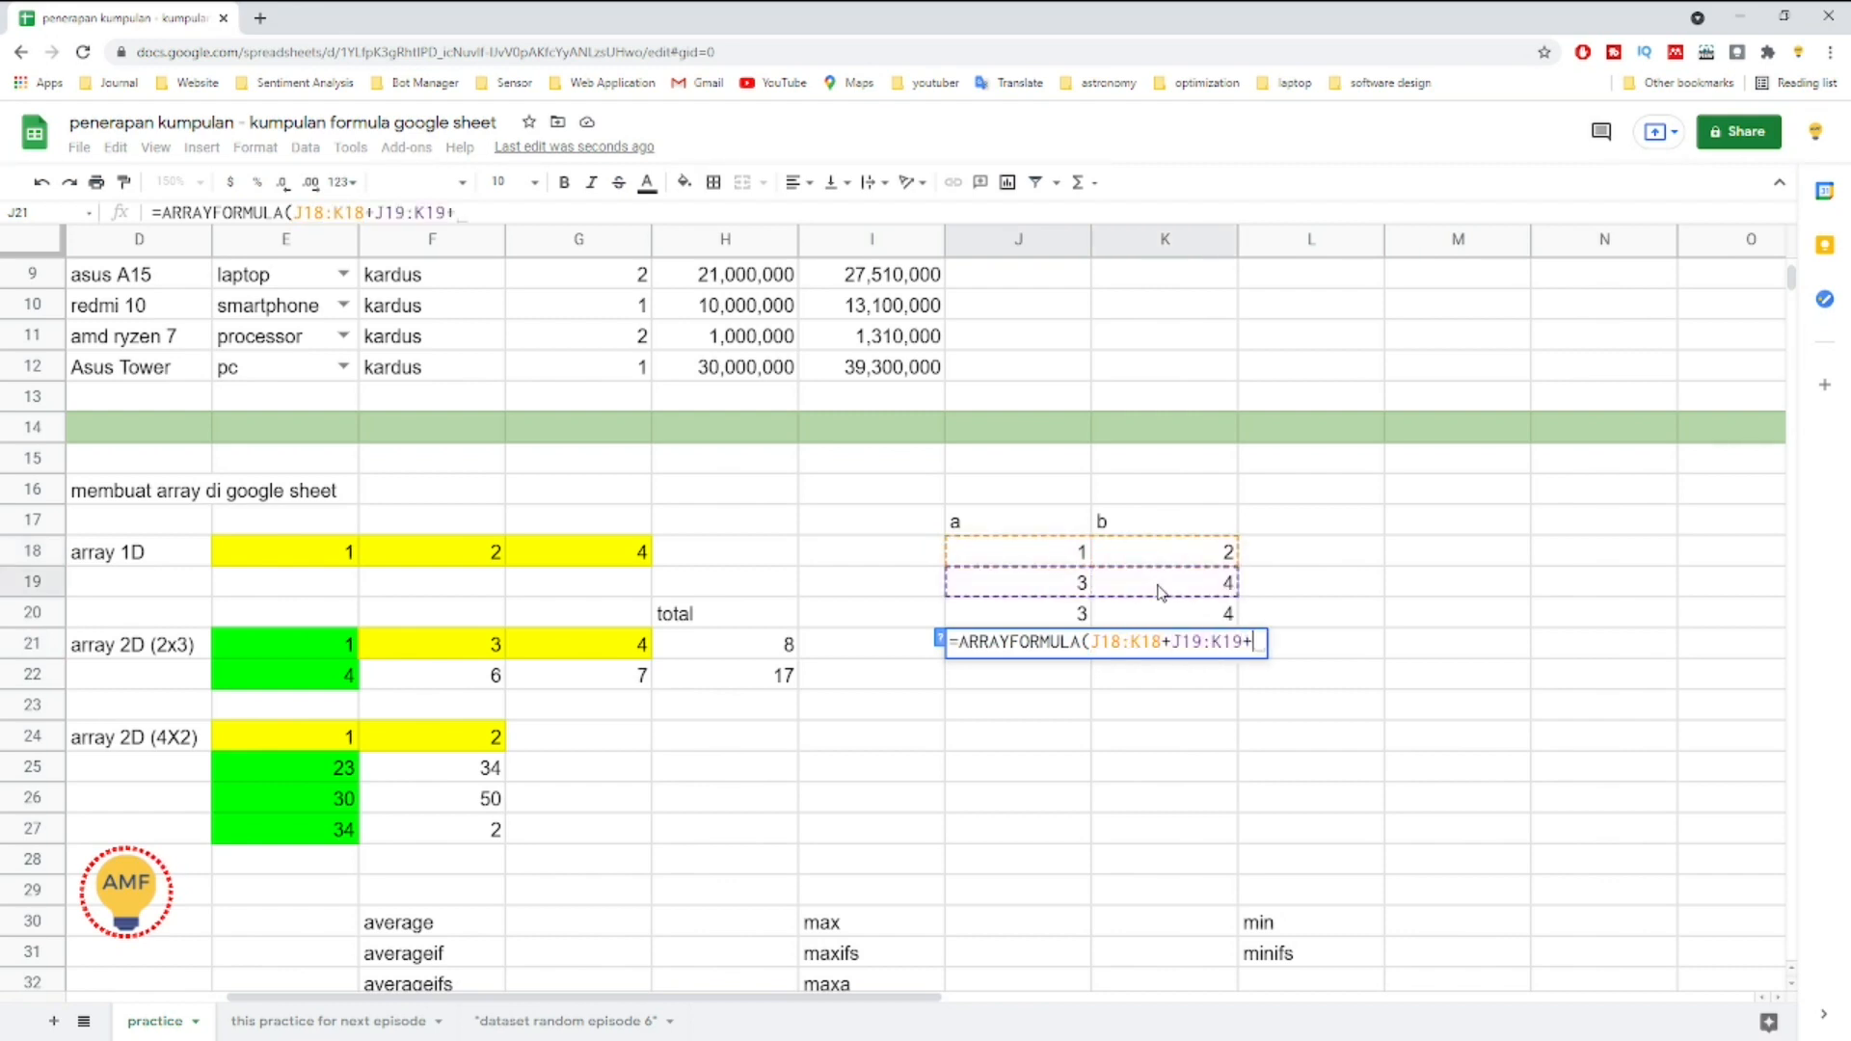
{"action": "left_click_drag", "start_coordinate": [1052, 617], "coordinate": [1175, 633]}
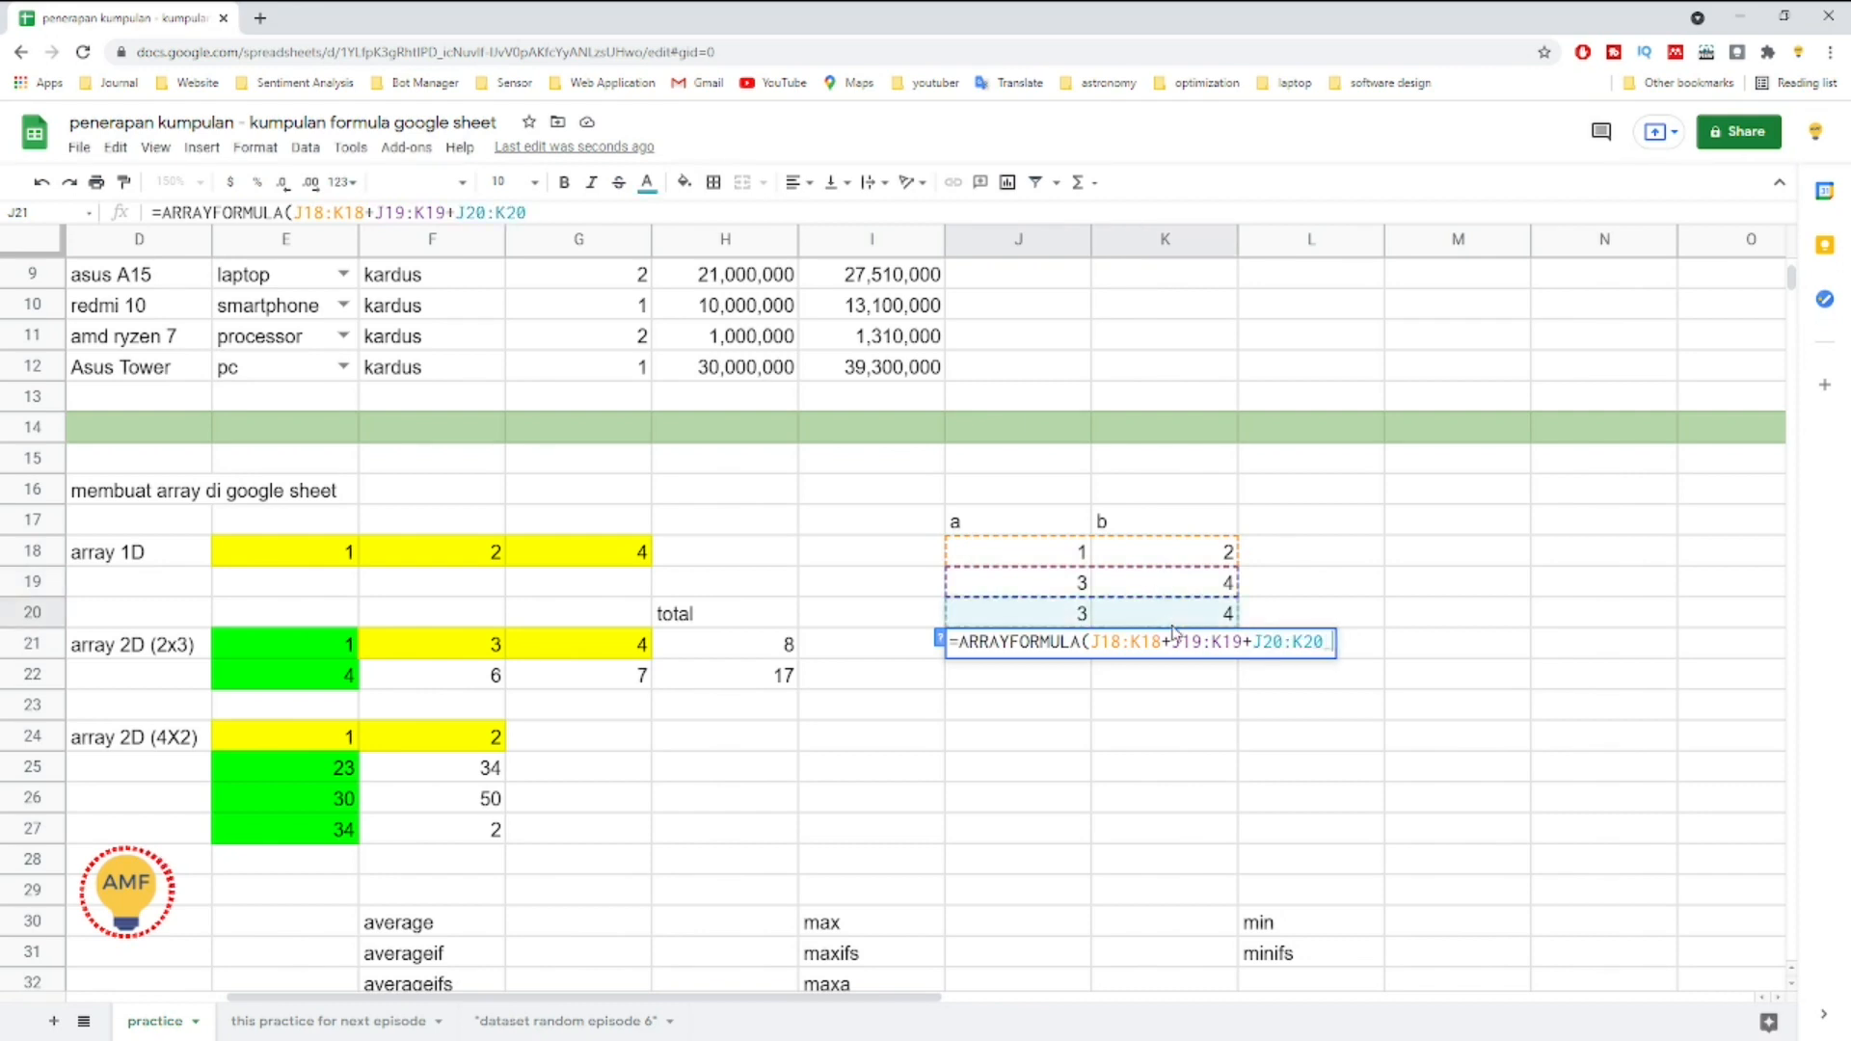
{"action": "key", "text": "BackSpace"}
{"action": "type", "text": ")"}
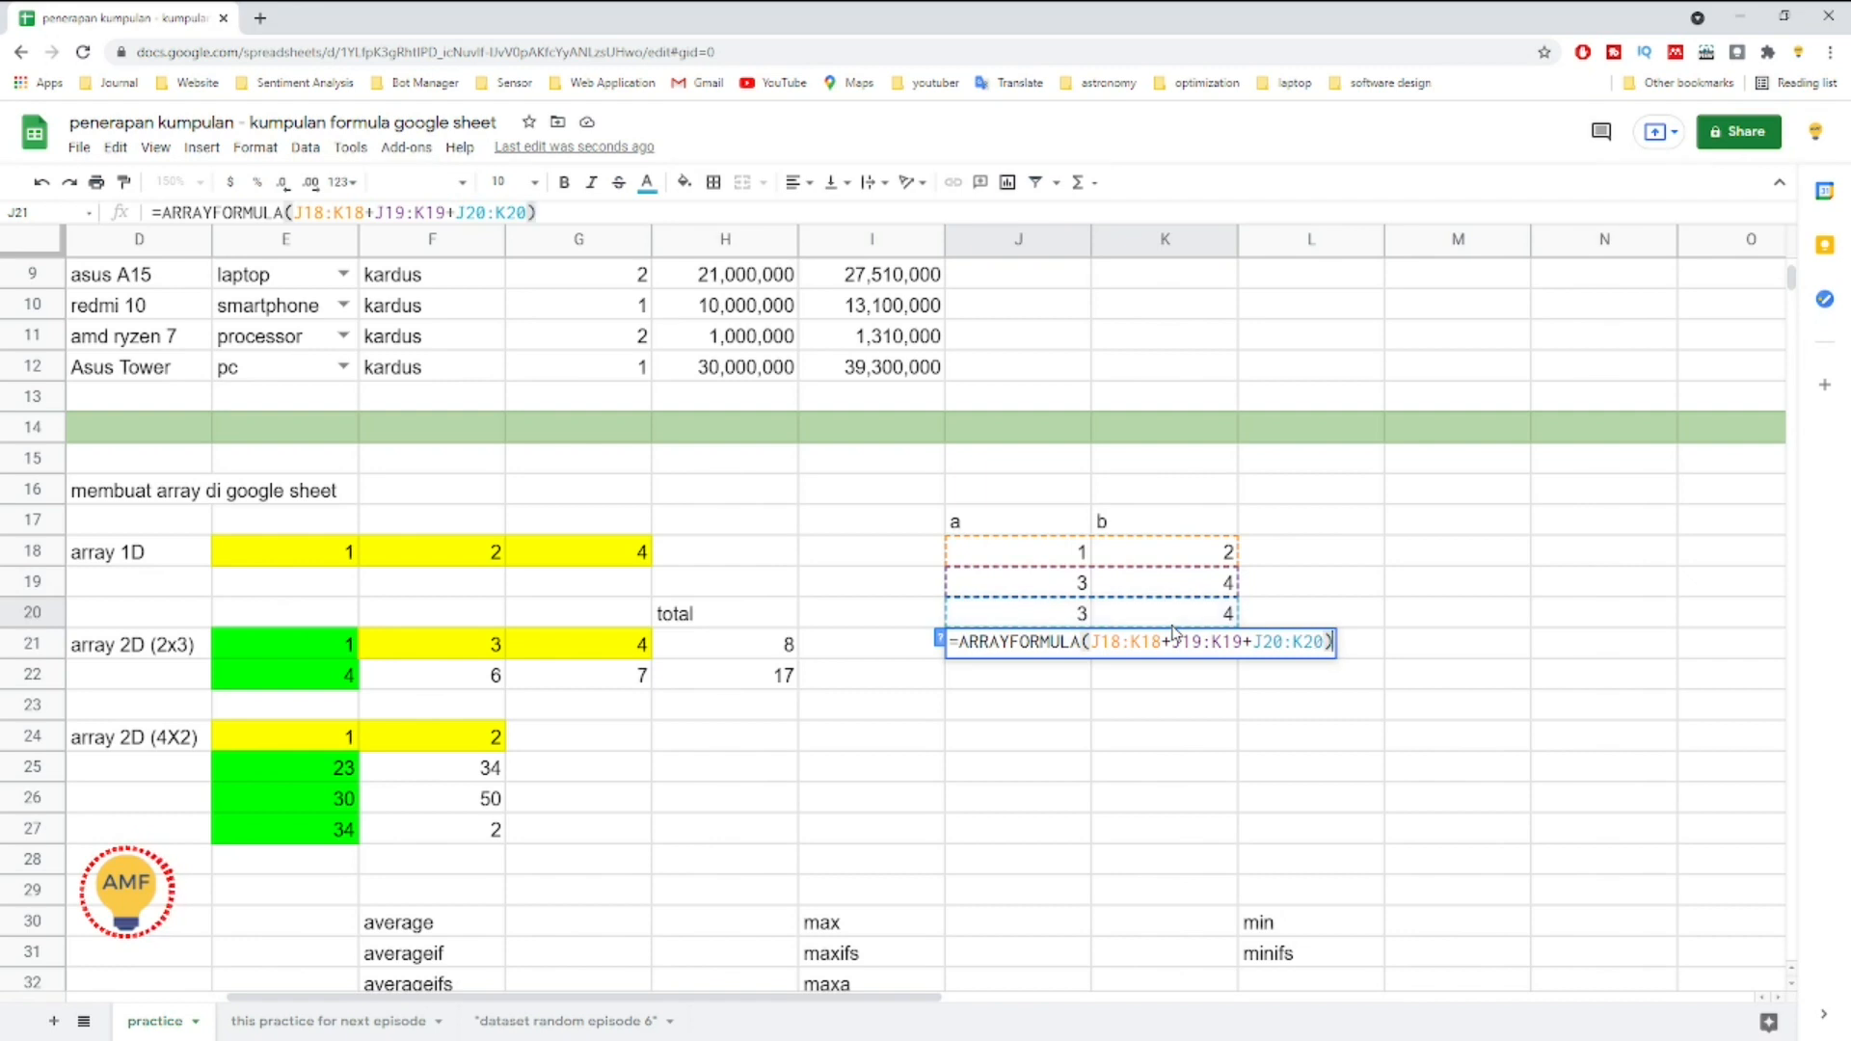
{"action": "key", "text": "Return"}
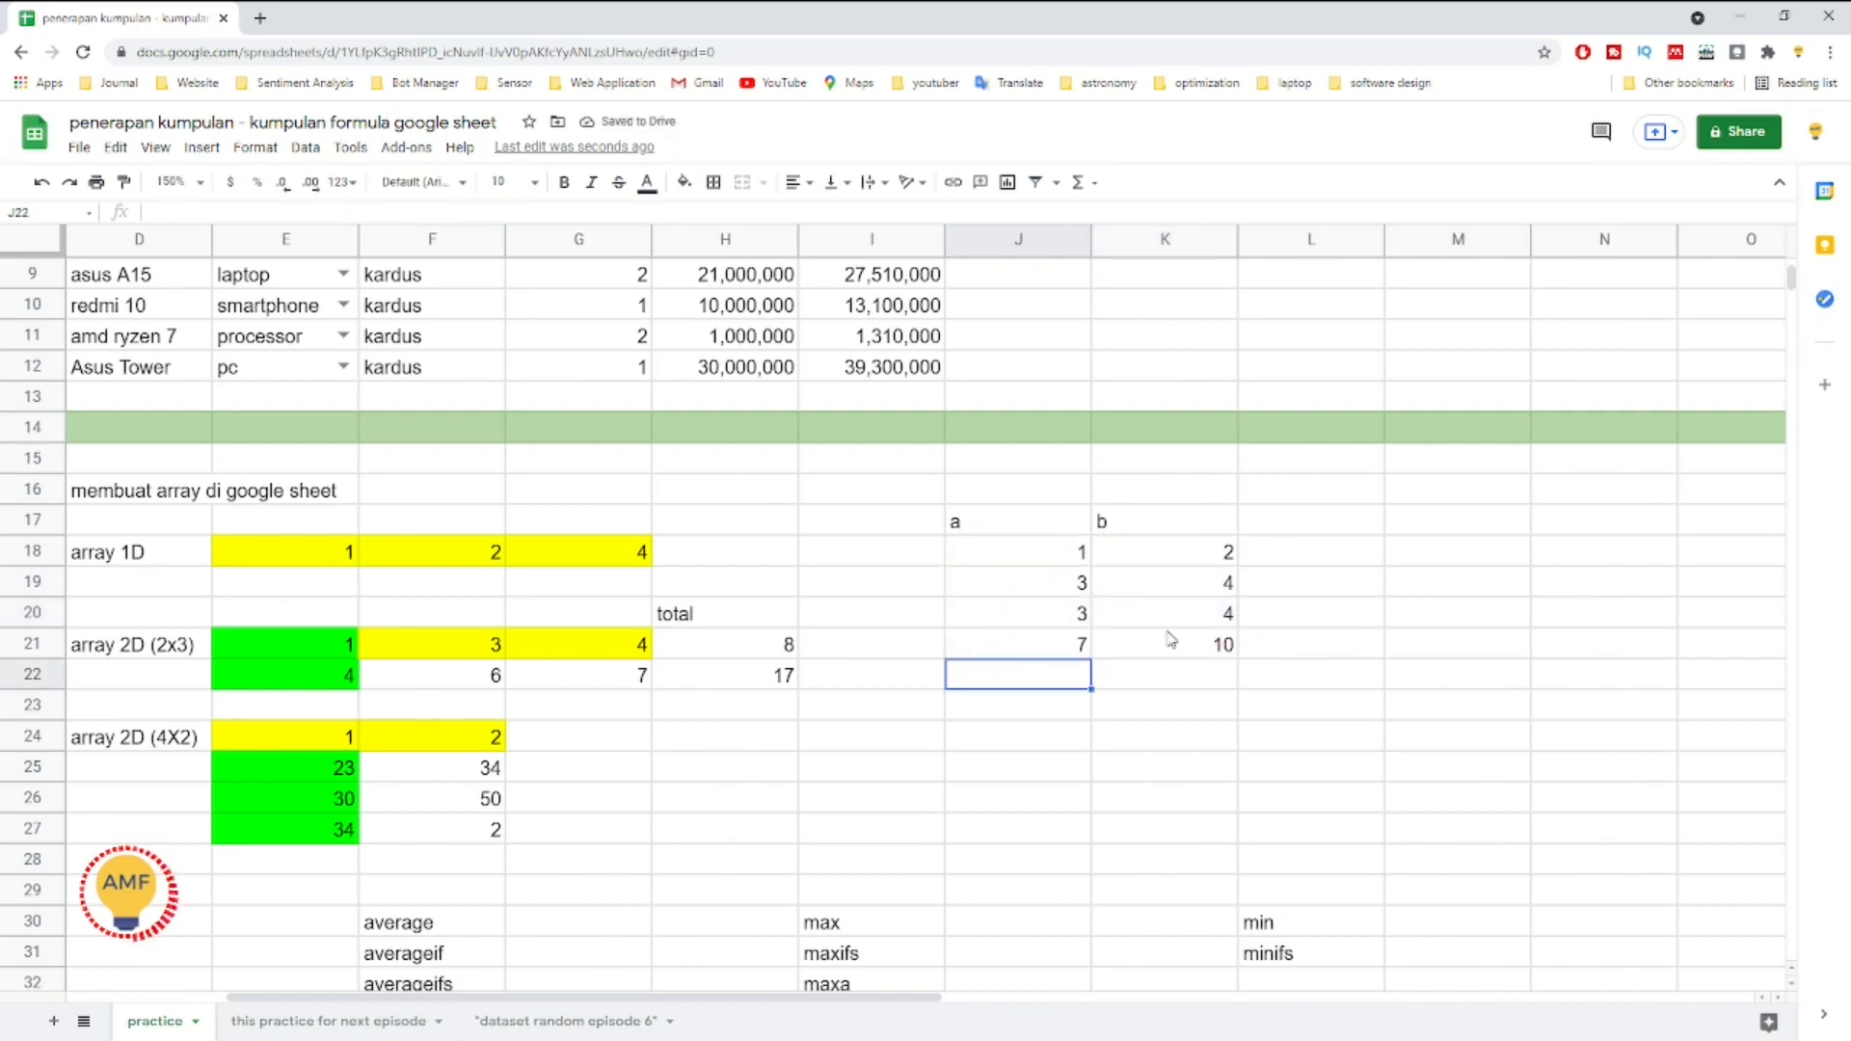
Step: Review the ARRAYFORMULA in J21 and the ranges it adds together
{"action": "left_click", "coordinate": [1080, 646]}
{"action": "double_click", "coordinate": [1077, 644]}
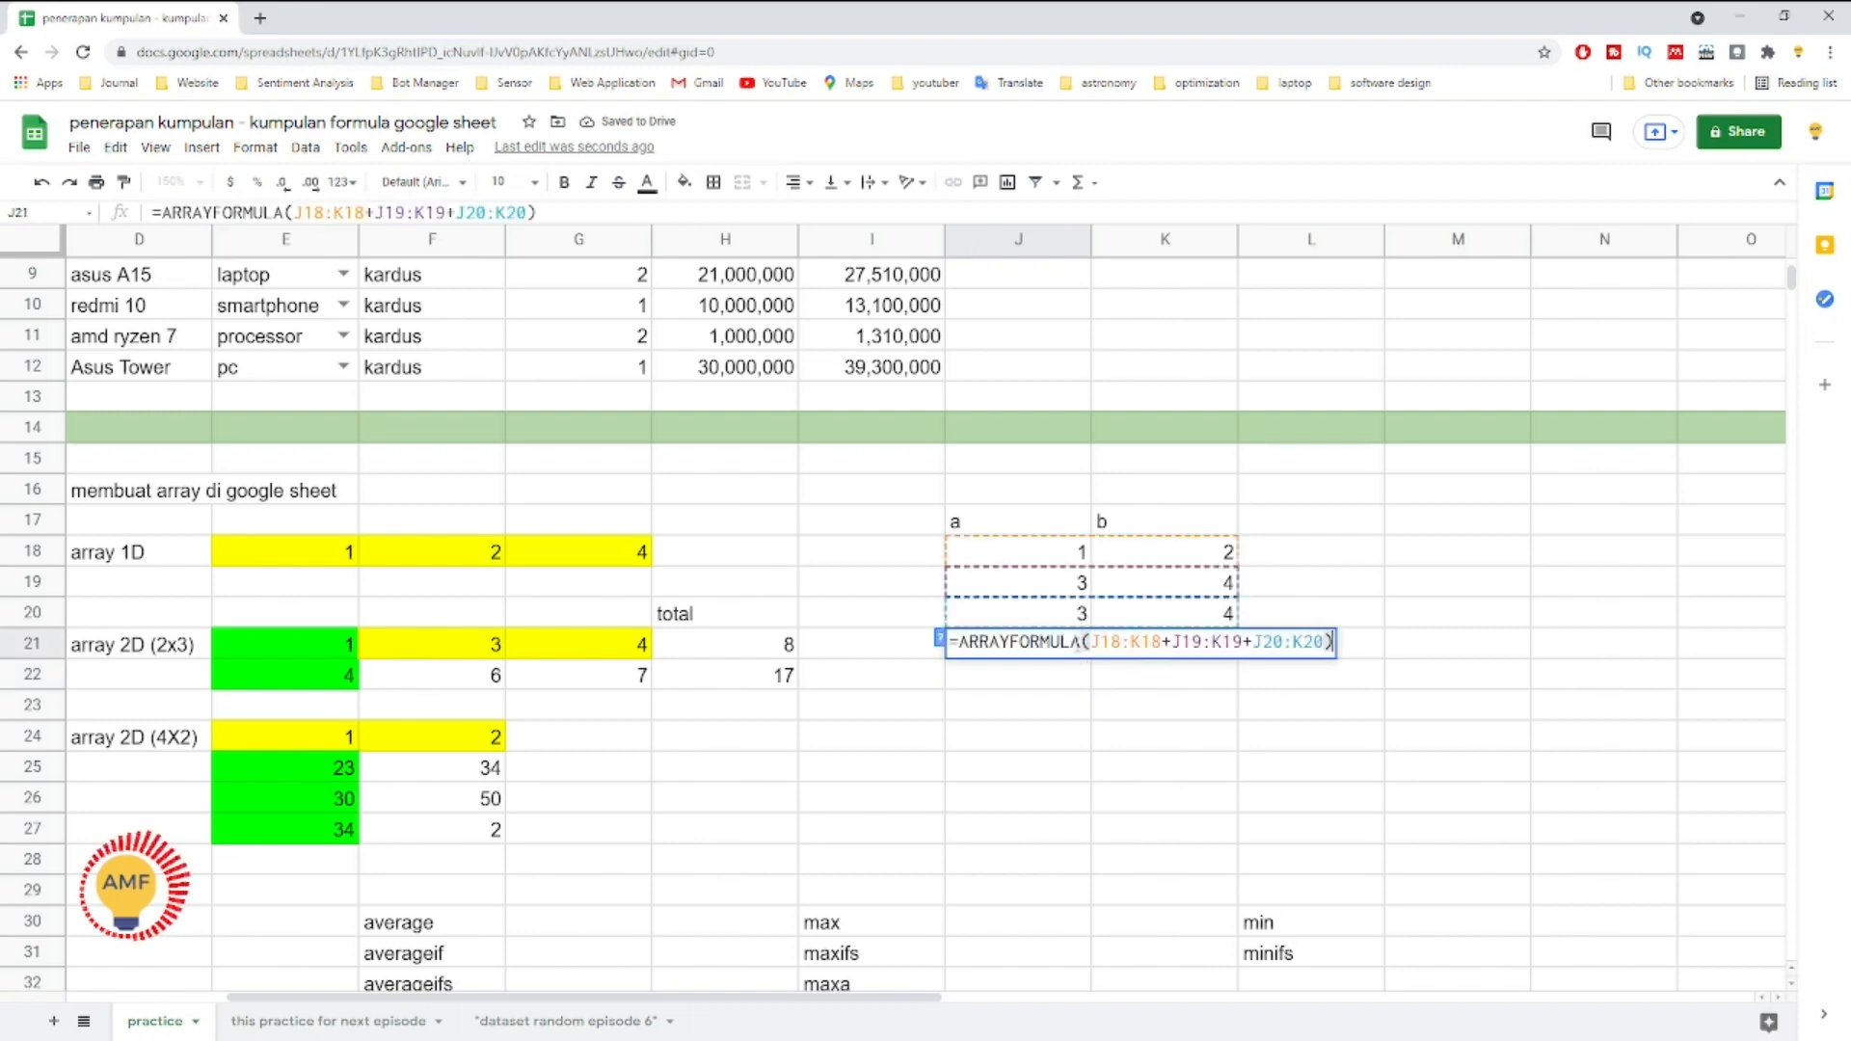
{"action": "key", "text": "Escape"}
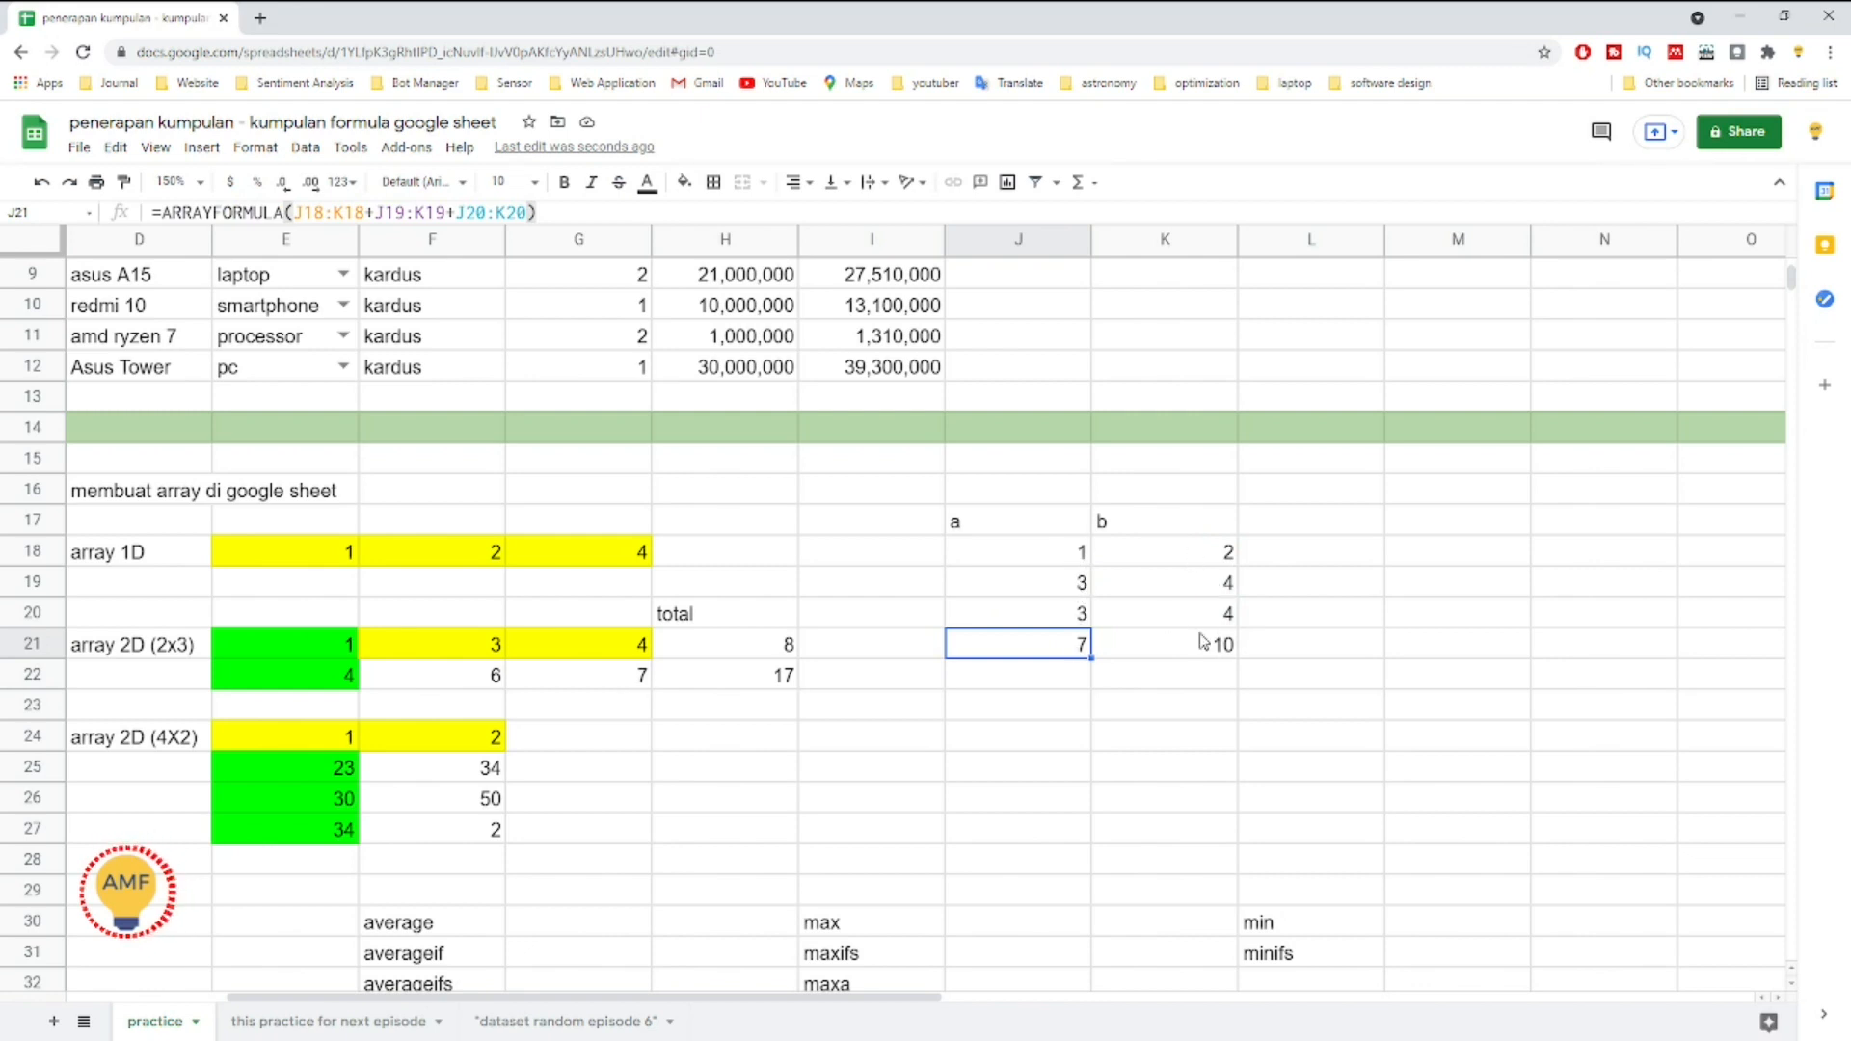
{"action": "double_click", "coordinate": [1081, 654]}
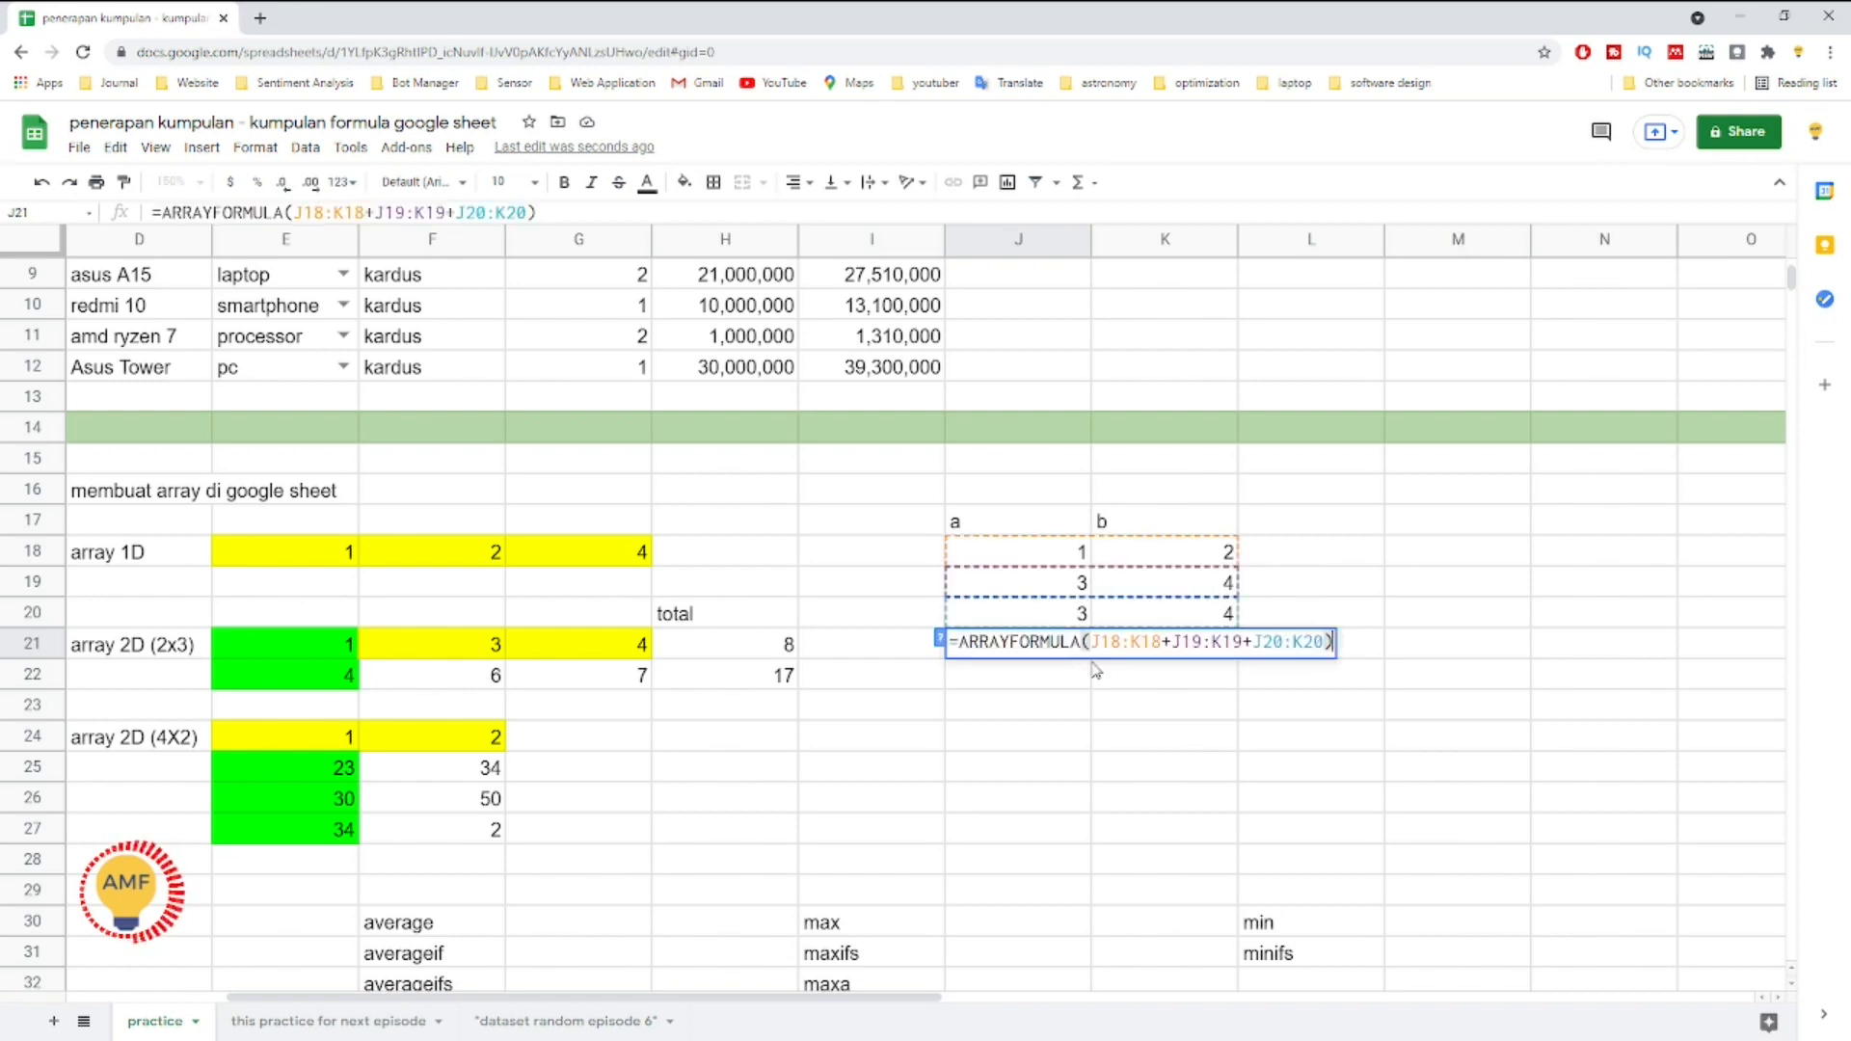
{"action": "key", "text": "Escape"}
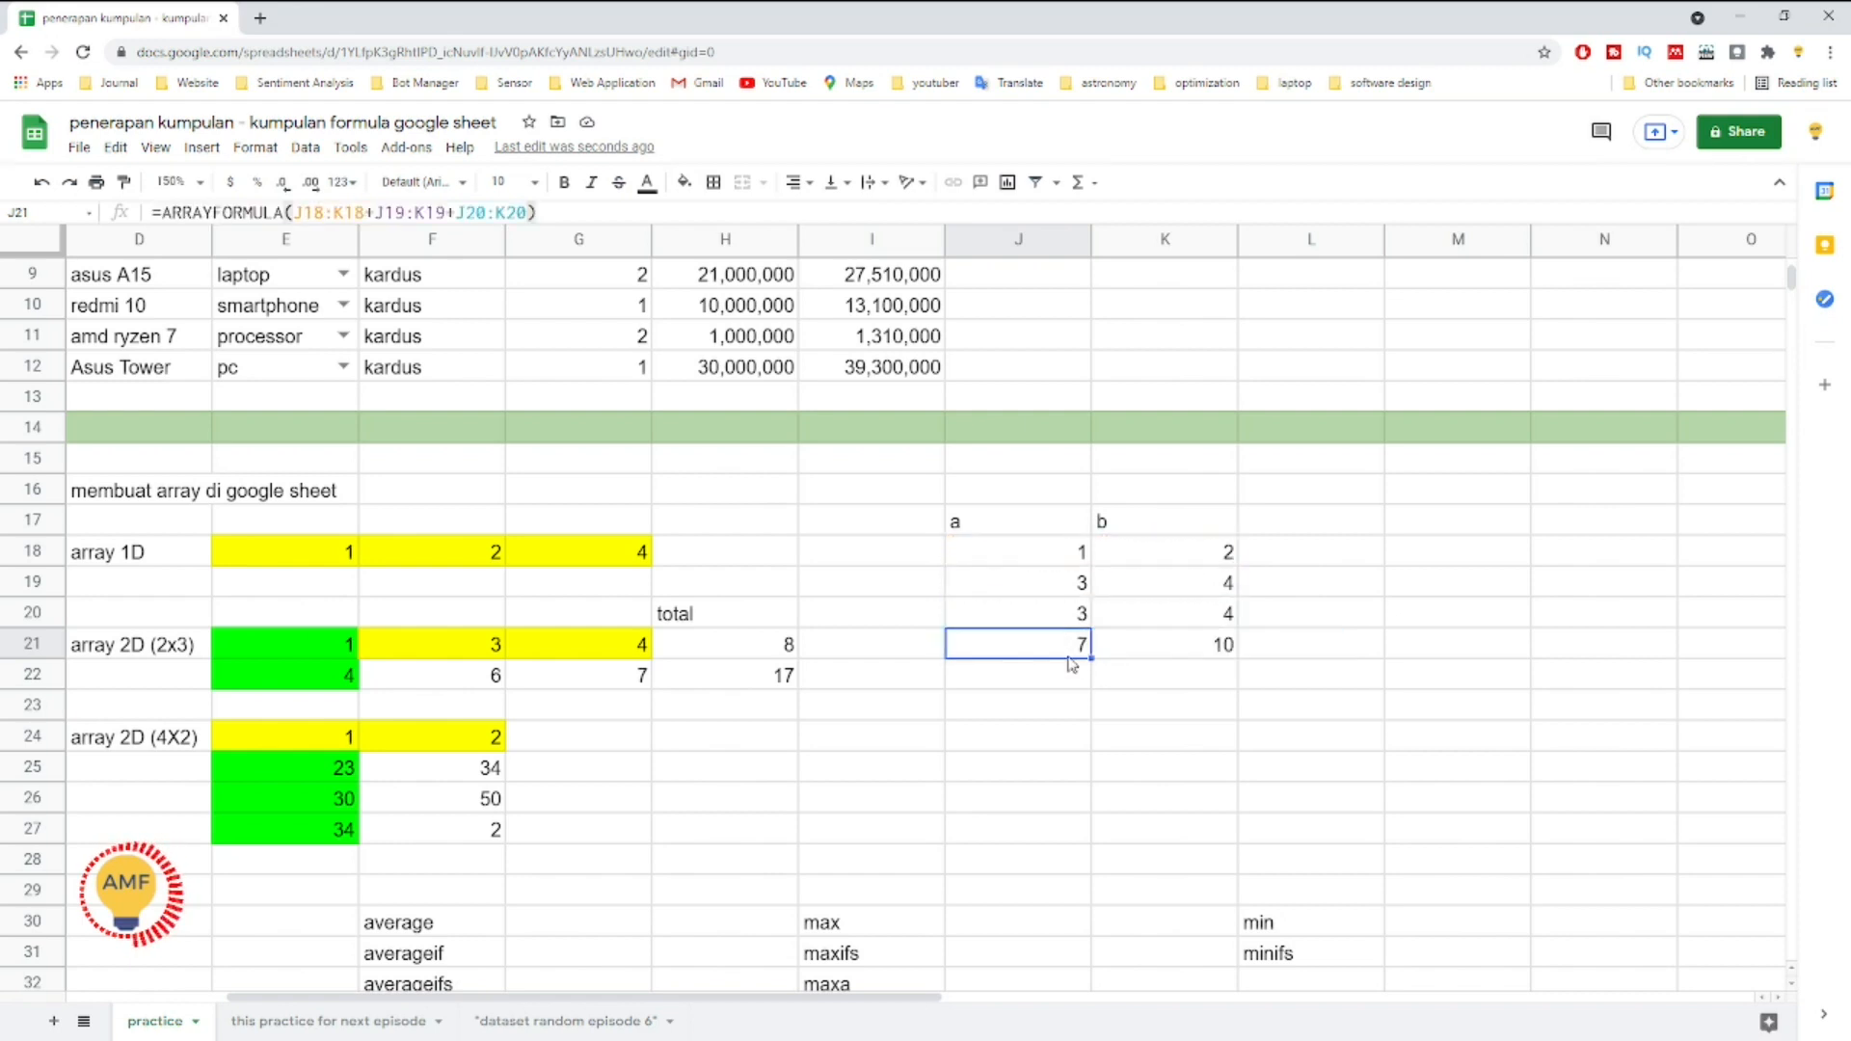
Step: Enter the three-by-three array ={1,3,4;2,3,4;3,4,1} in cell M18
{"action": "left_click", "coordinate": [1437, 552]}
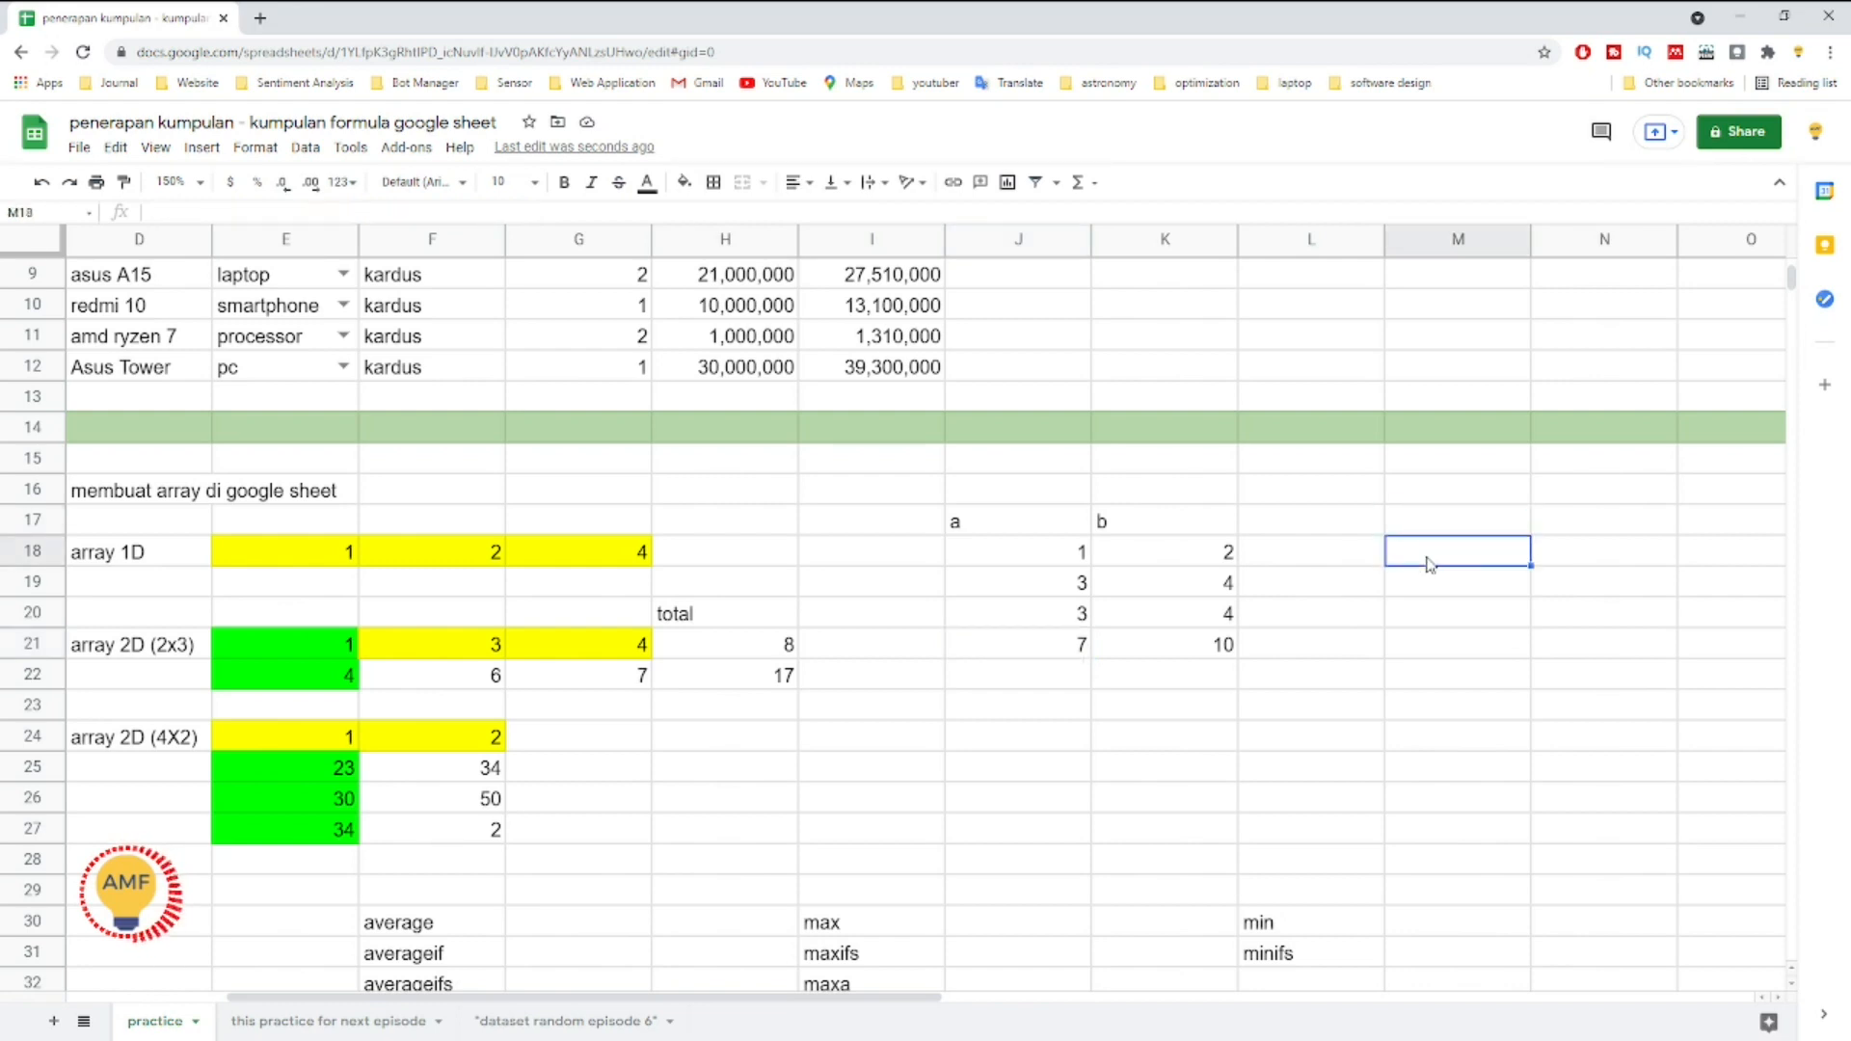
{"action": "type", "text": "=1"}
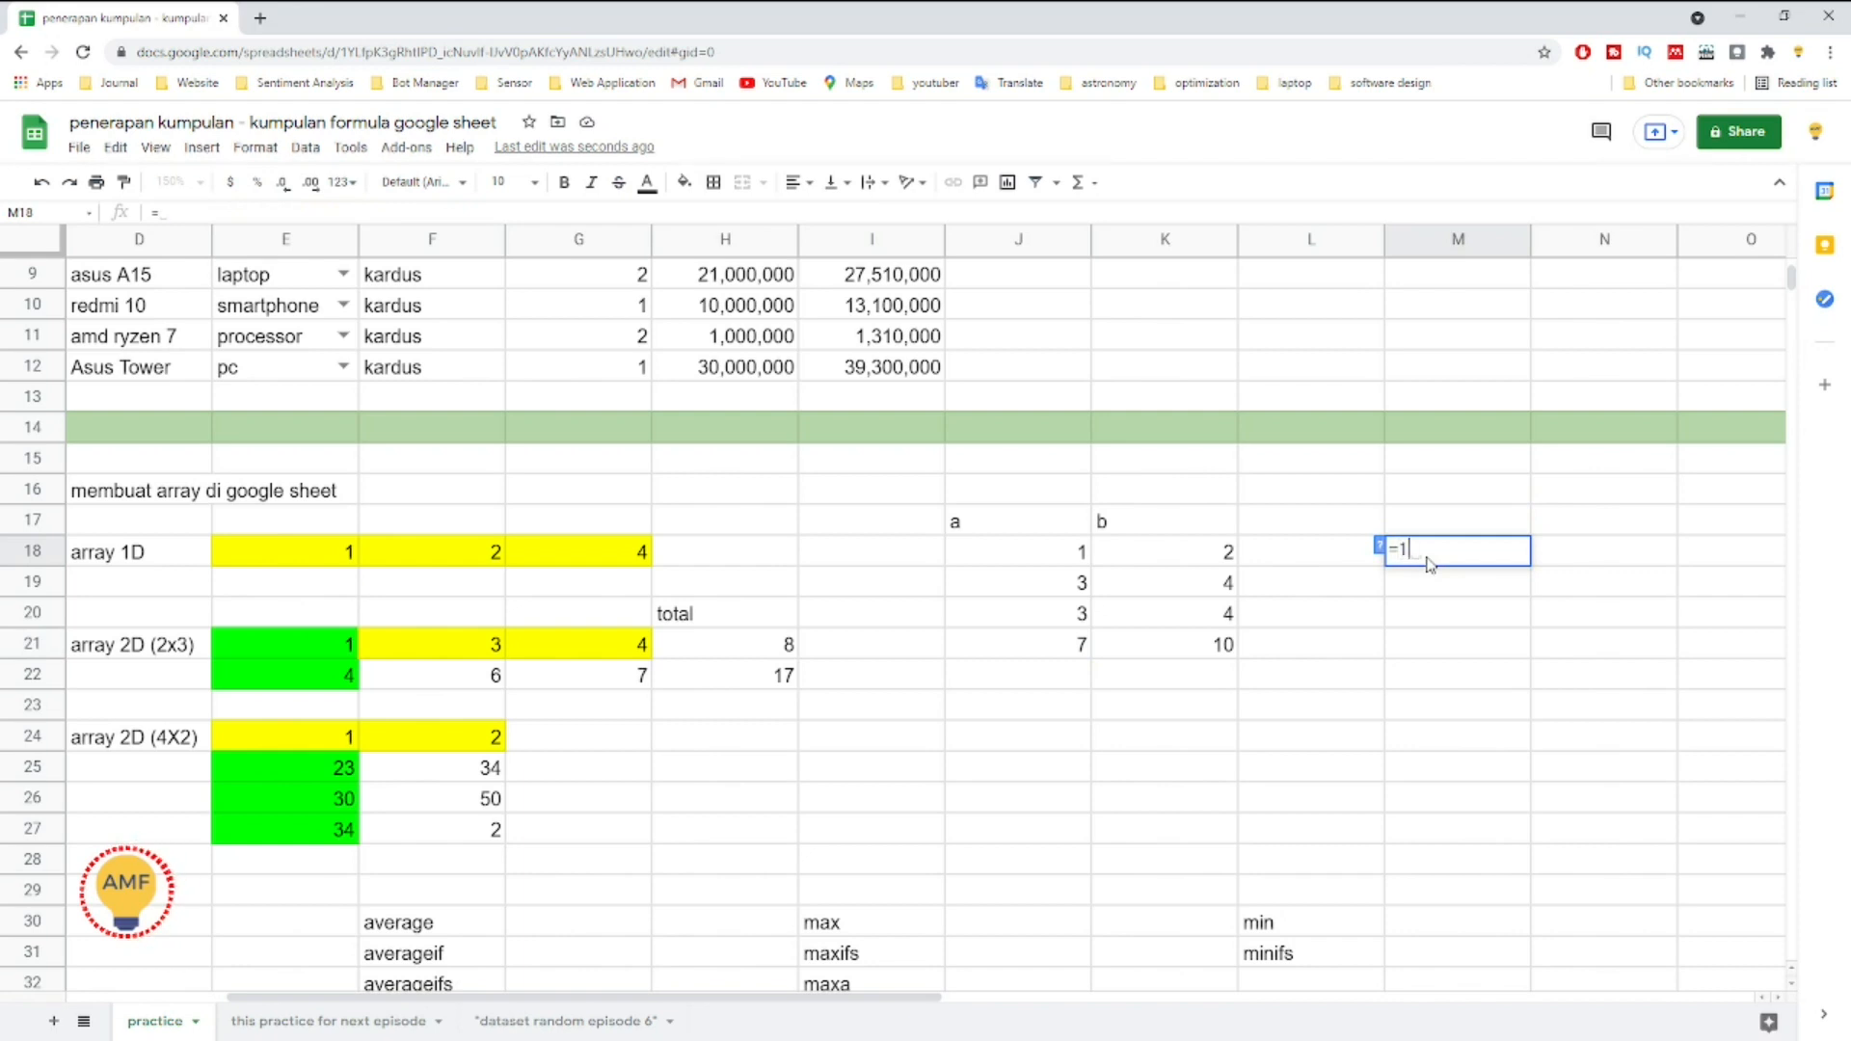
{"action": "type", "text": "{1, 3,4:"}
{"action": "key", "text": "BackSpace"}
{"action": "type", "text": ";"}
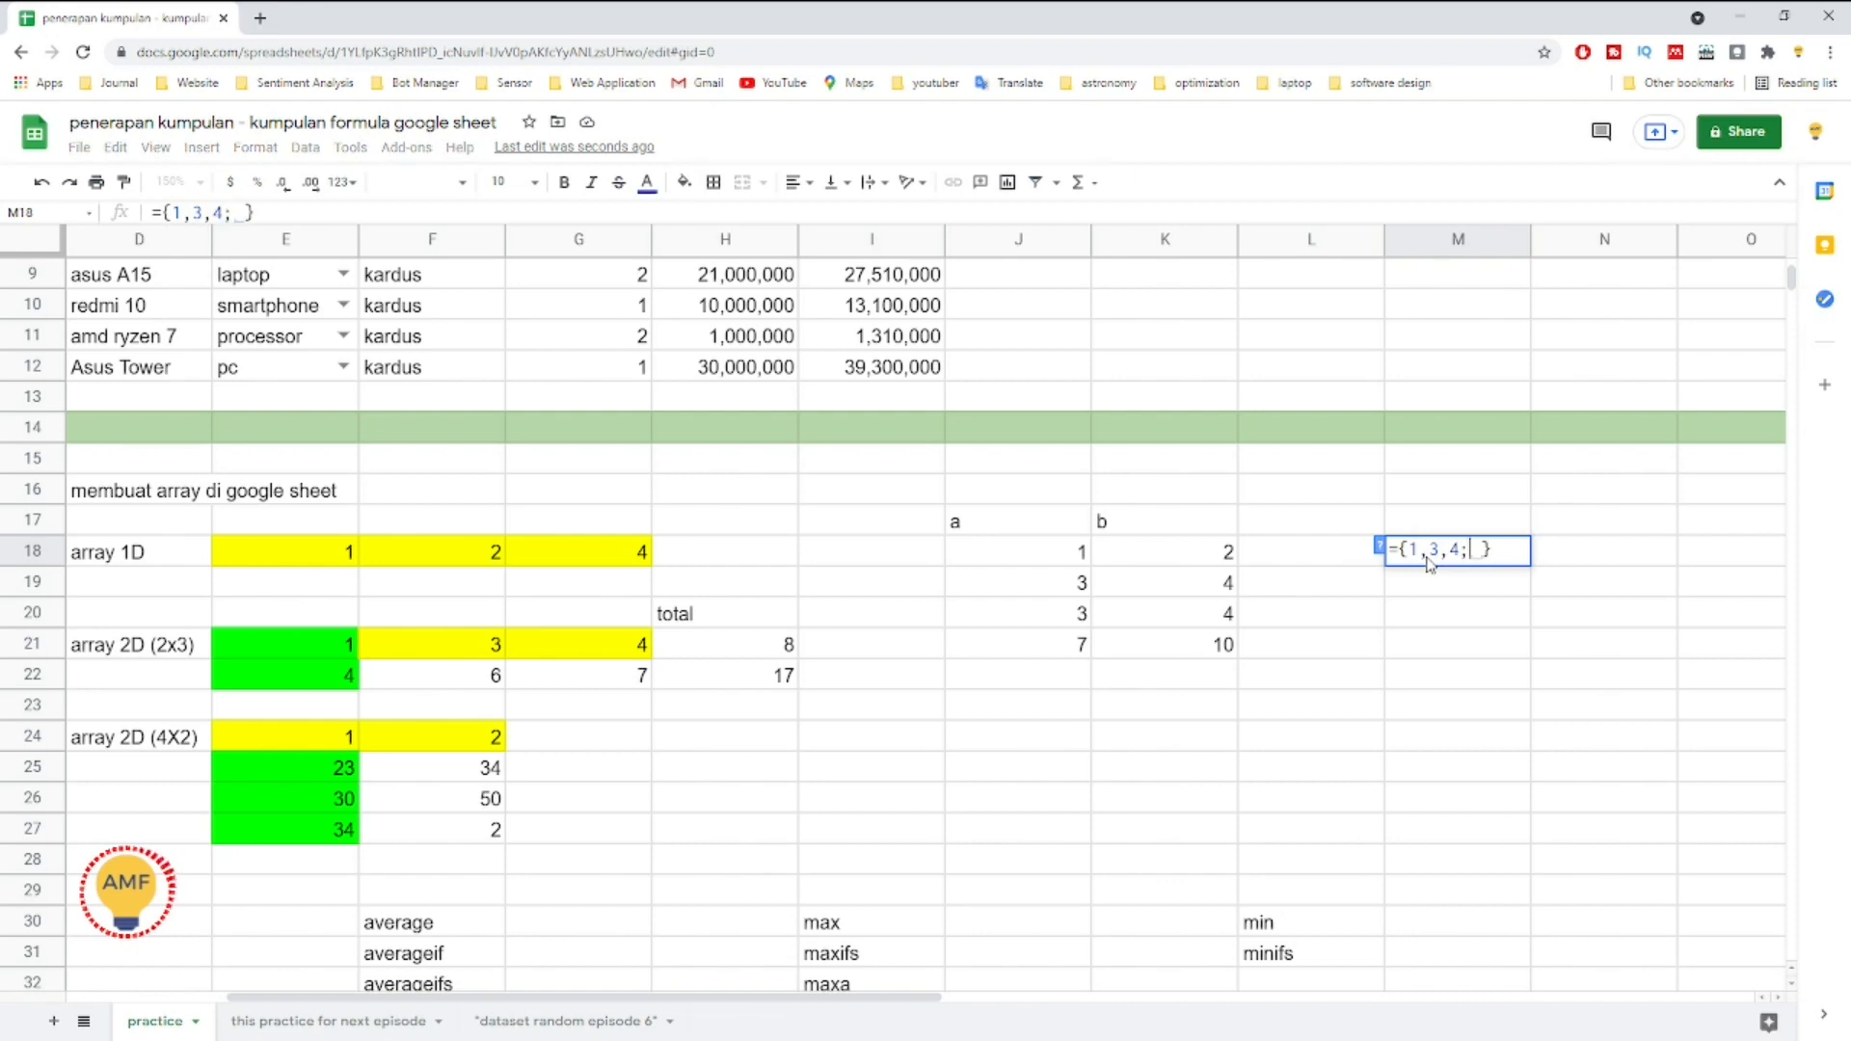
{"action": "type", "text": "2,3,"}
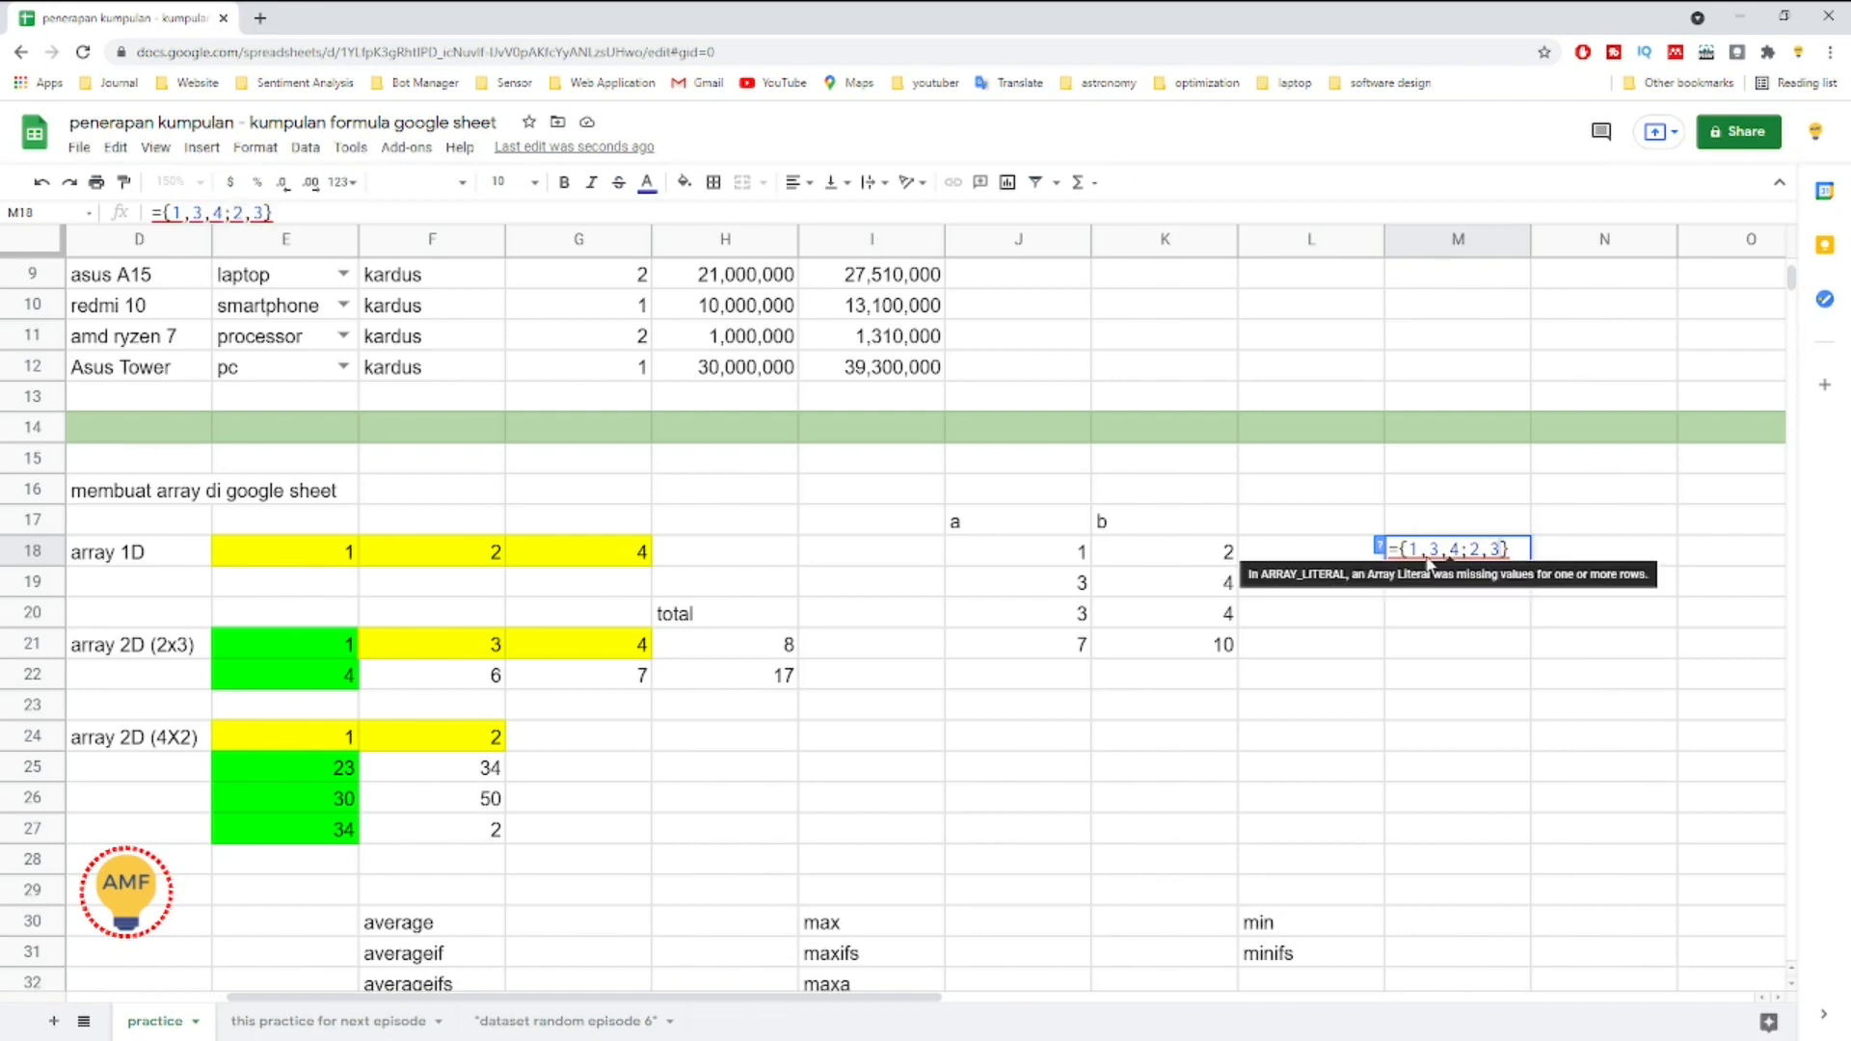
{"action": "type", "text": "4;"}
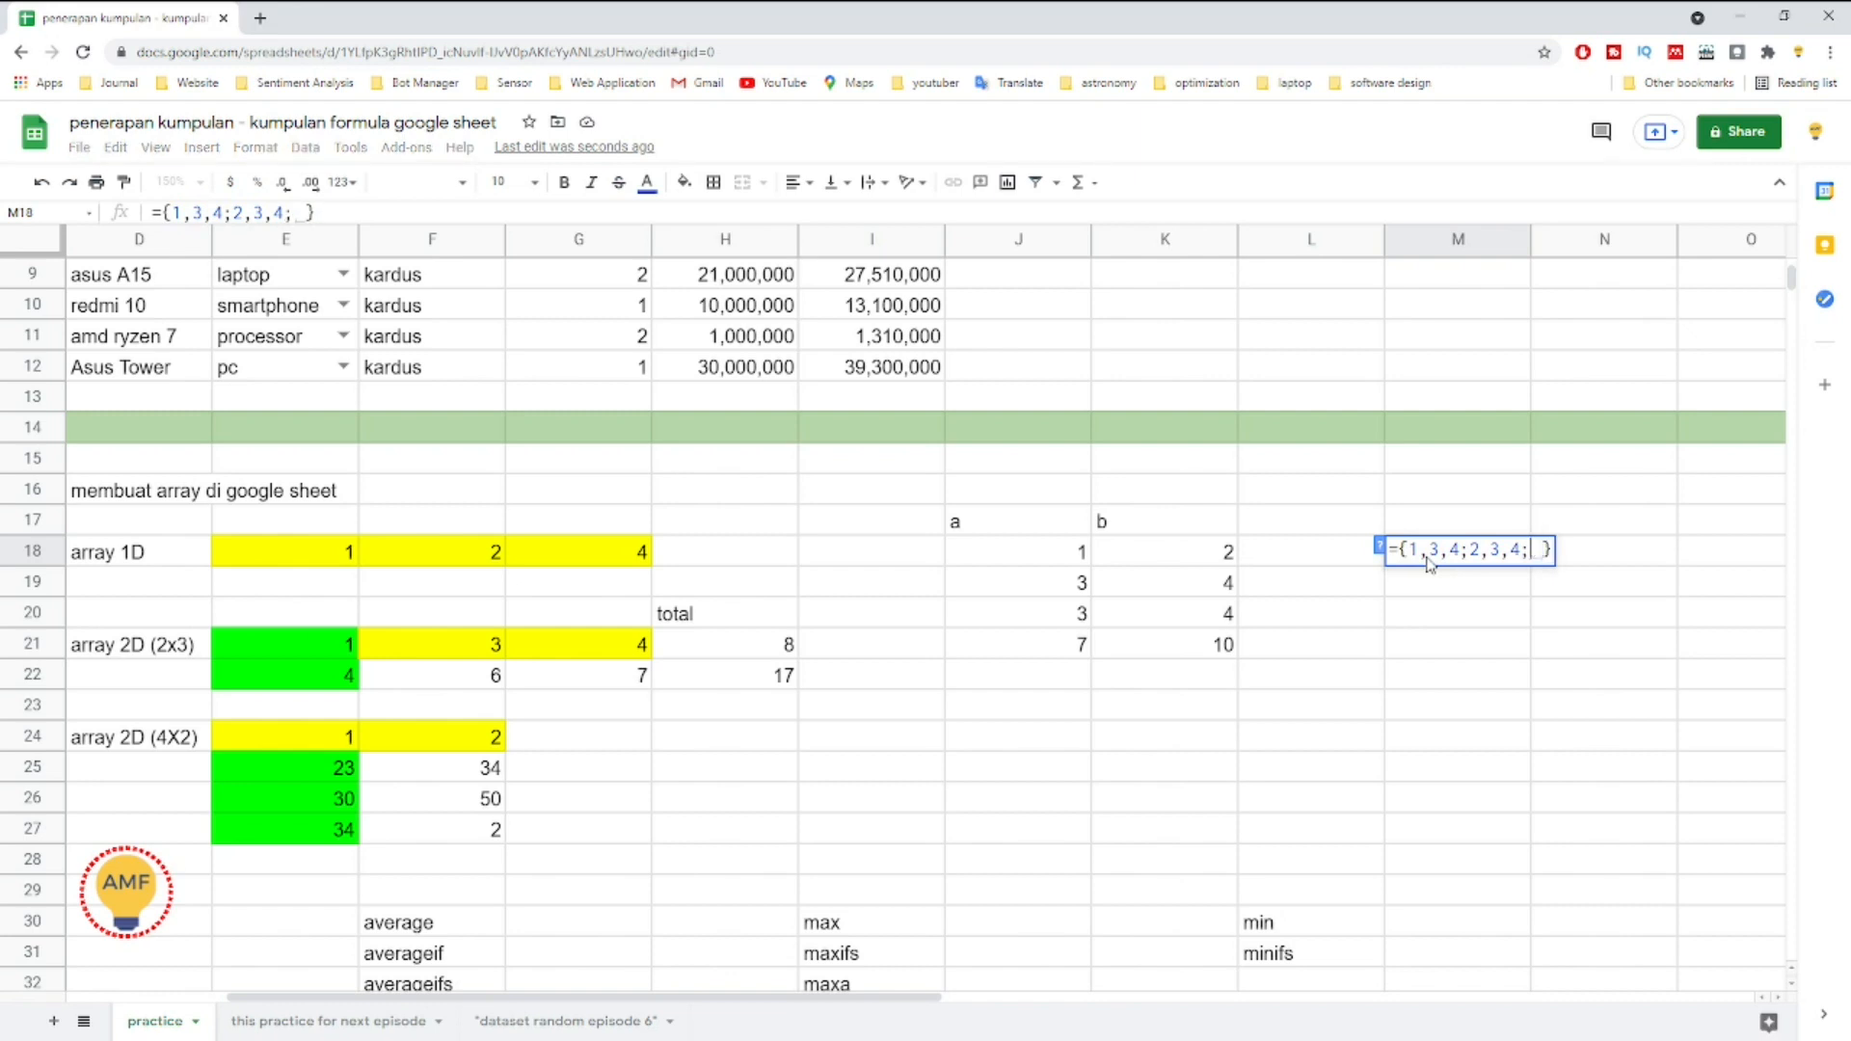
{"action": "type", "text": "3,4,1"}
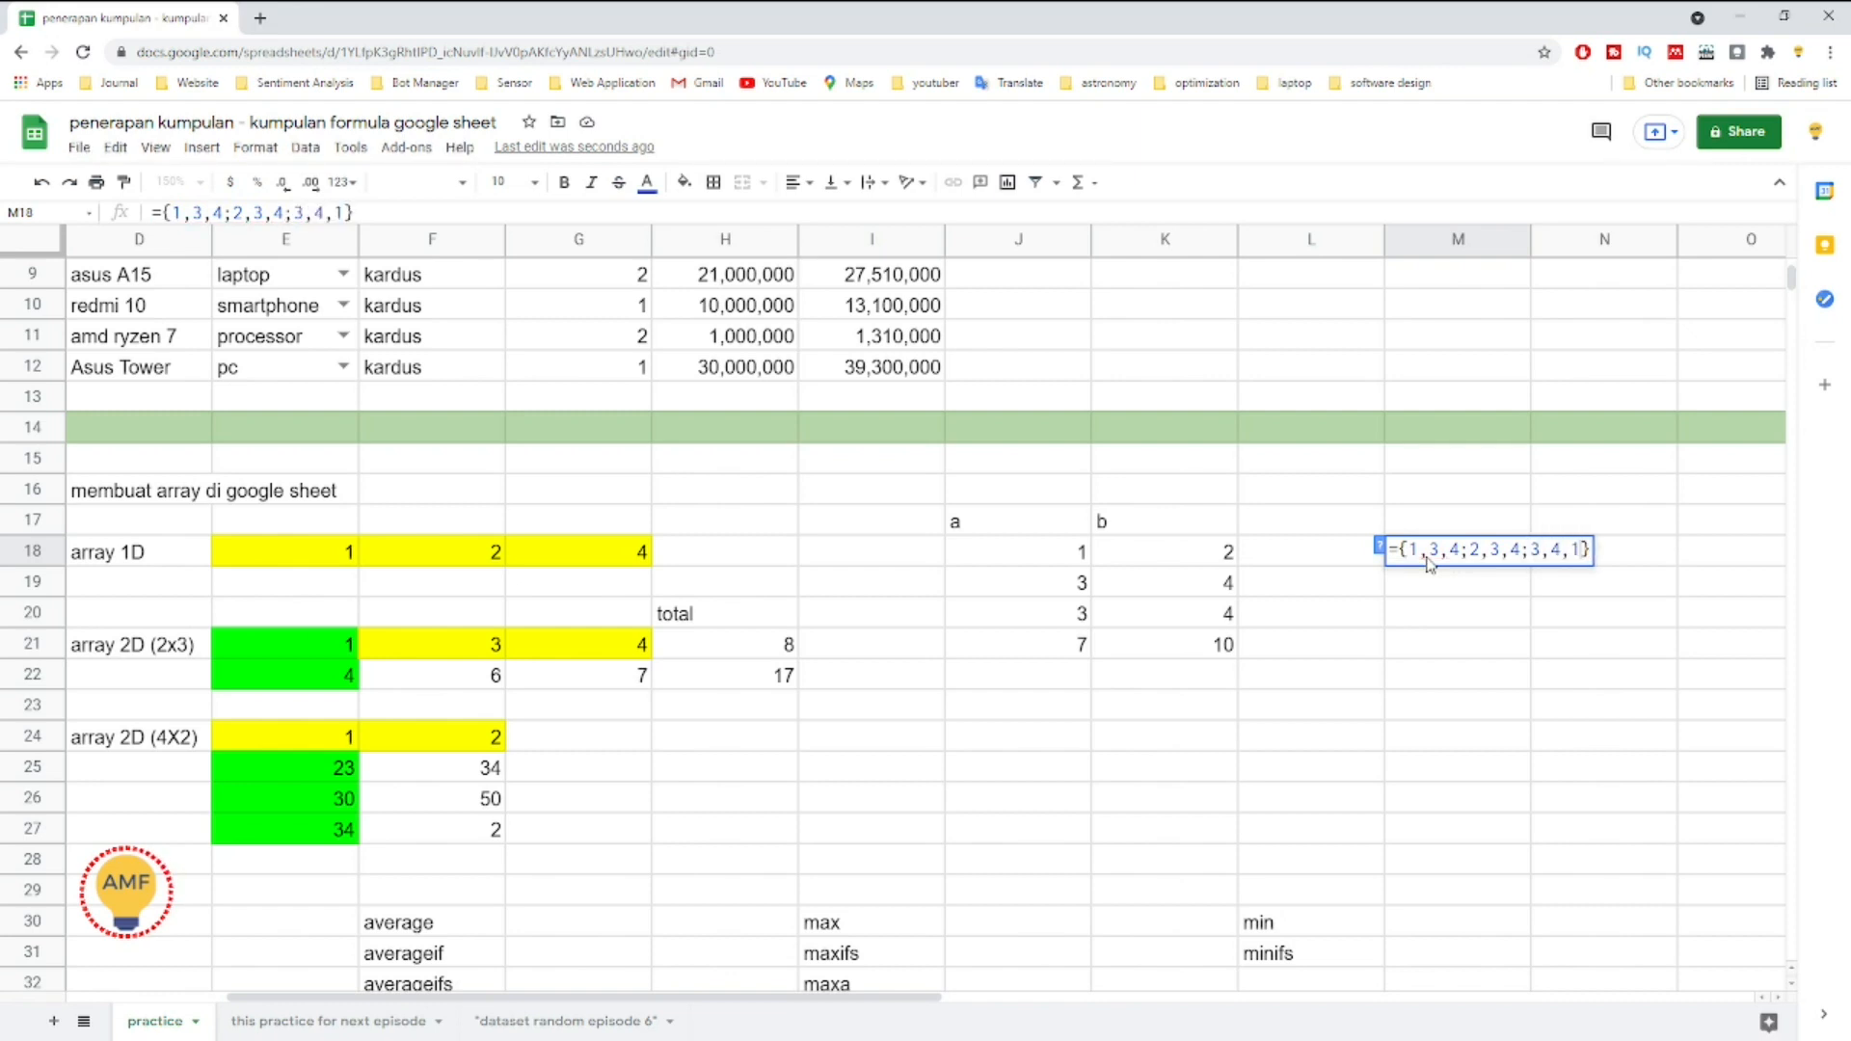
{"action": "key", "text": "Return"}
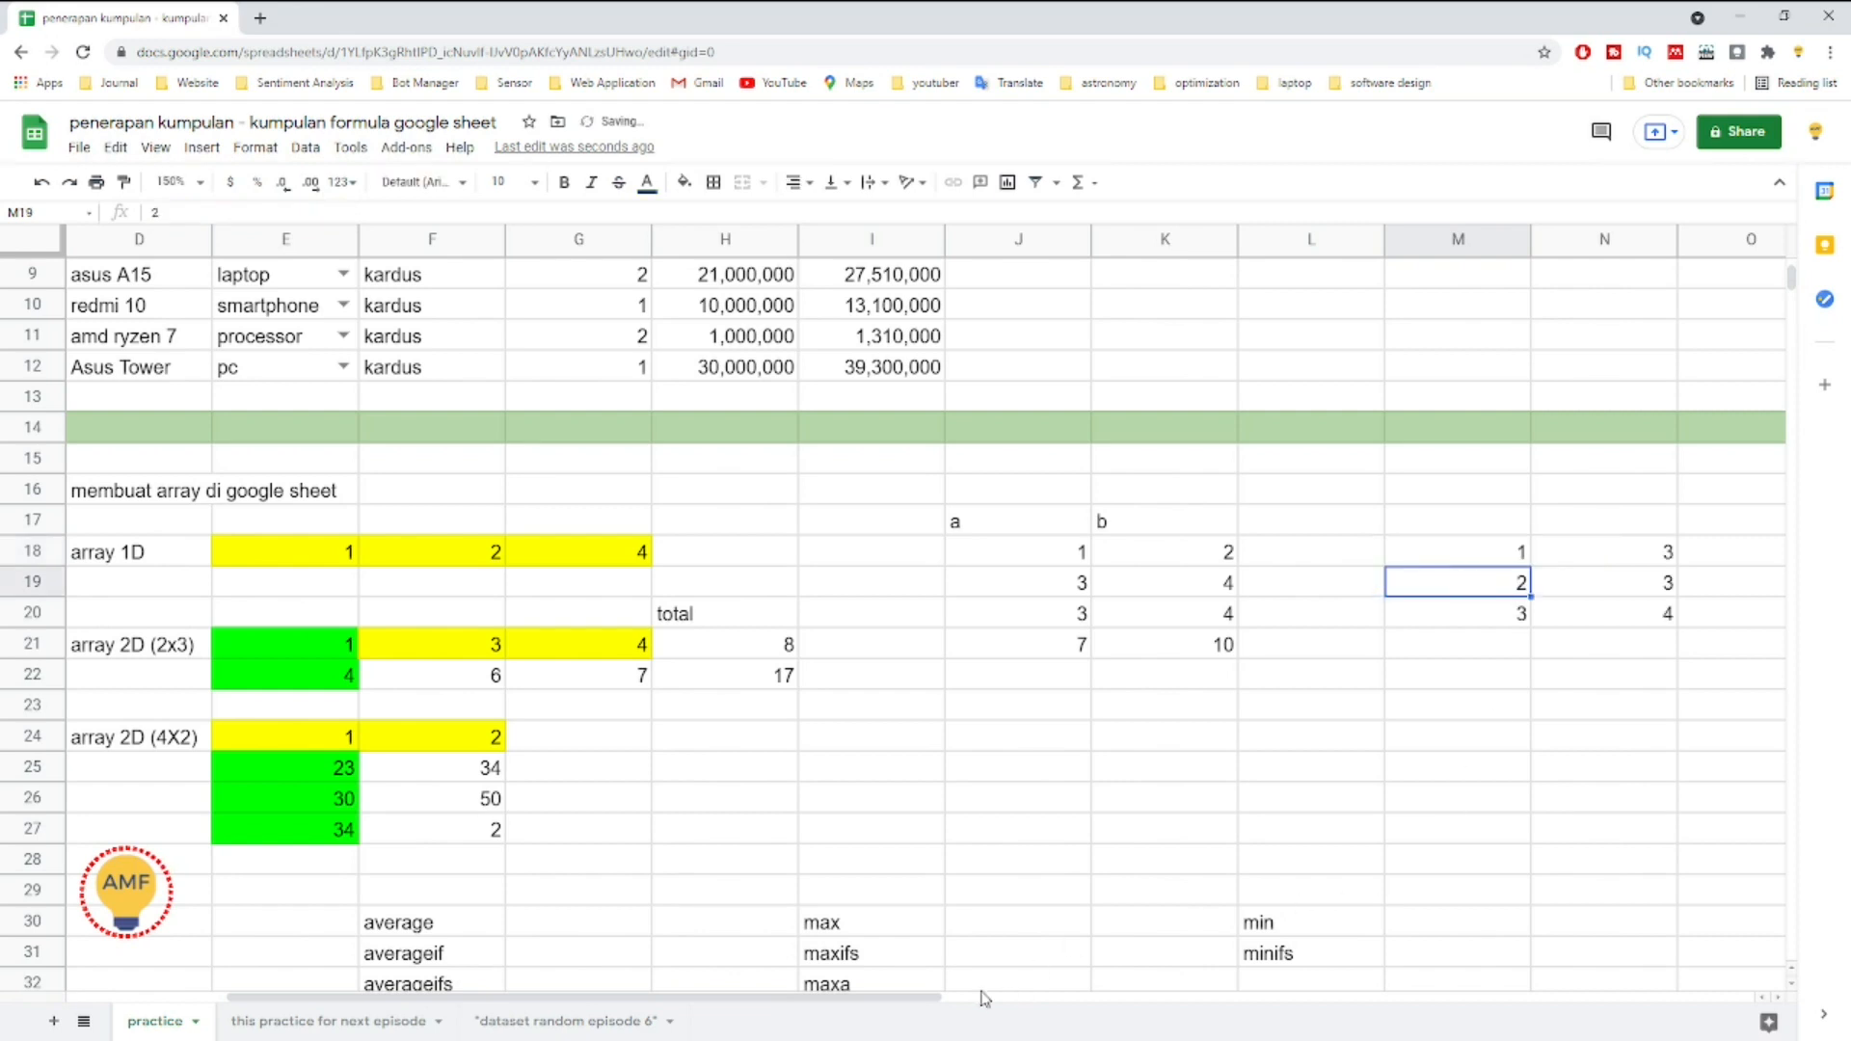
Step: Add the column headings a, b and c in cells M17:O17 above the new array
{"action": "scroll", "coordinate": [989, 1003], "scroll_direction": "right", "scroll_amount": 2}
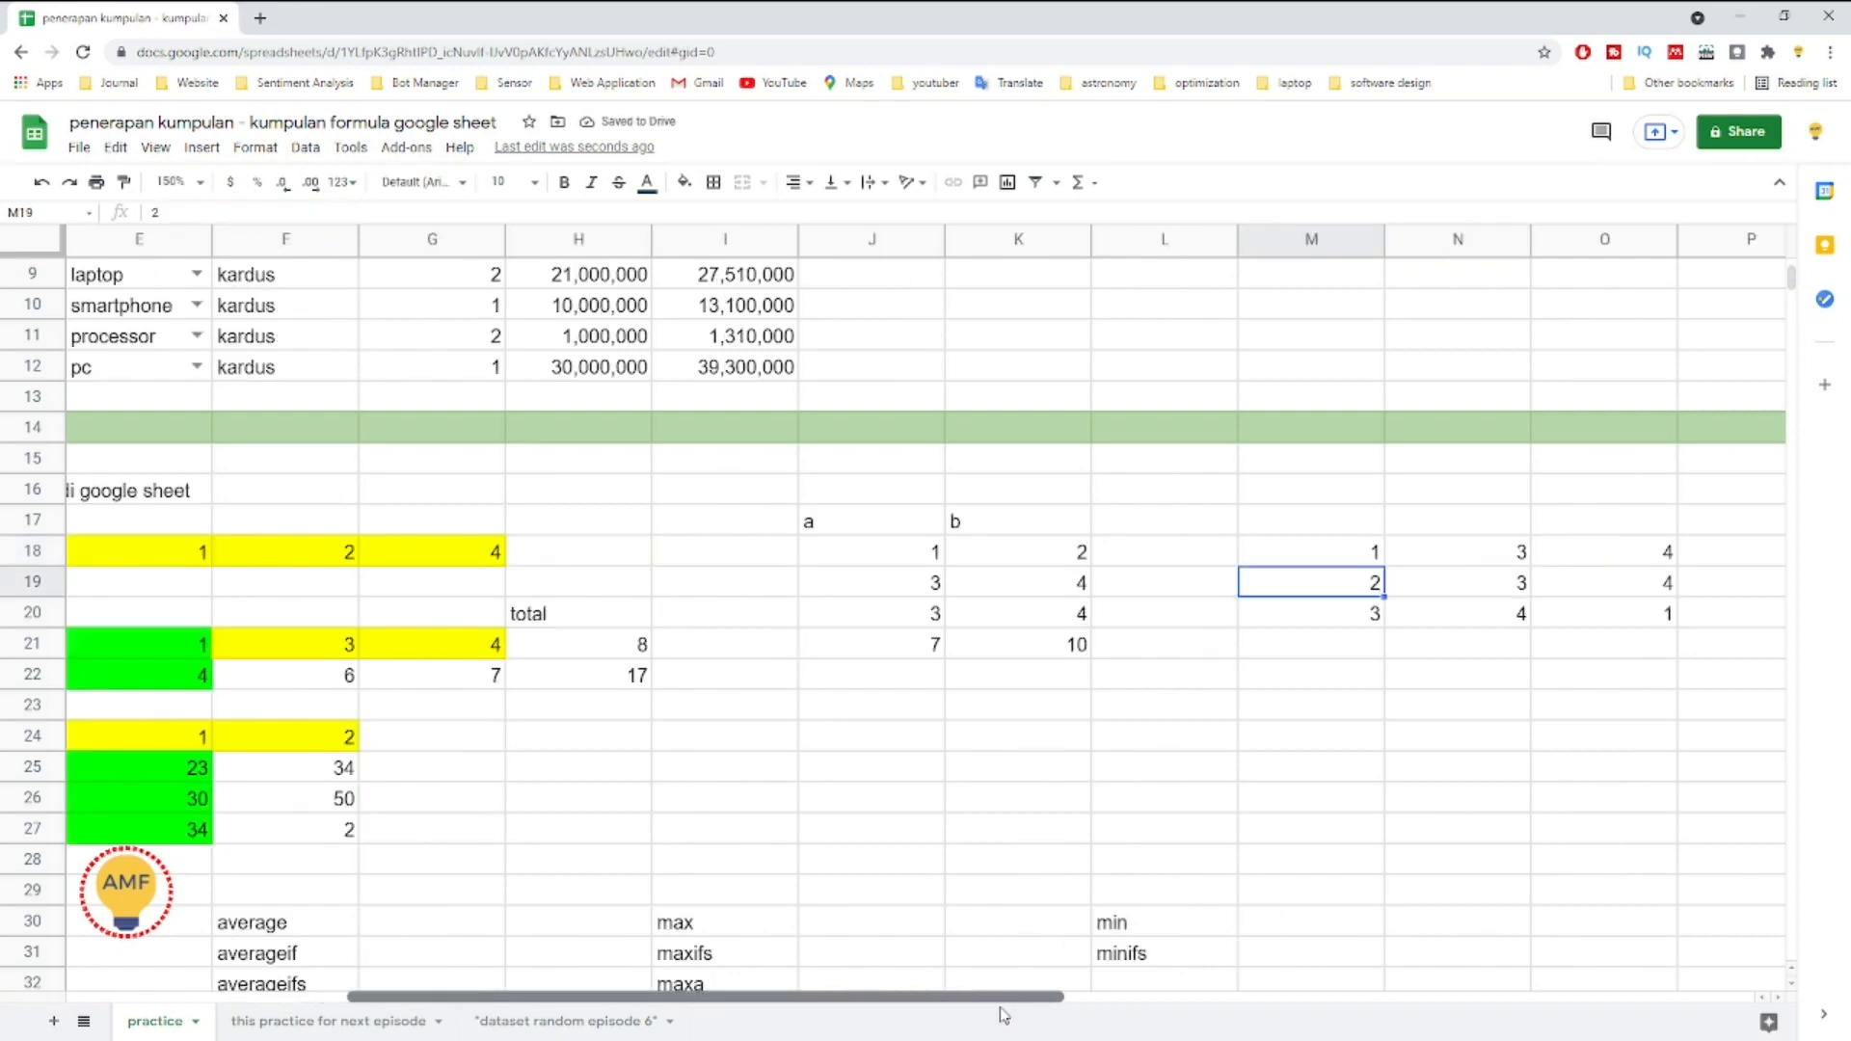
{"action": "left_click", "coordinate": [1205, 531]}
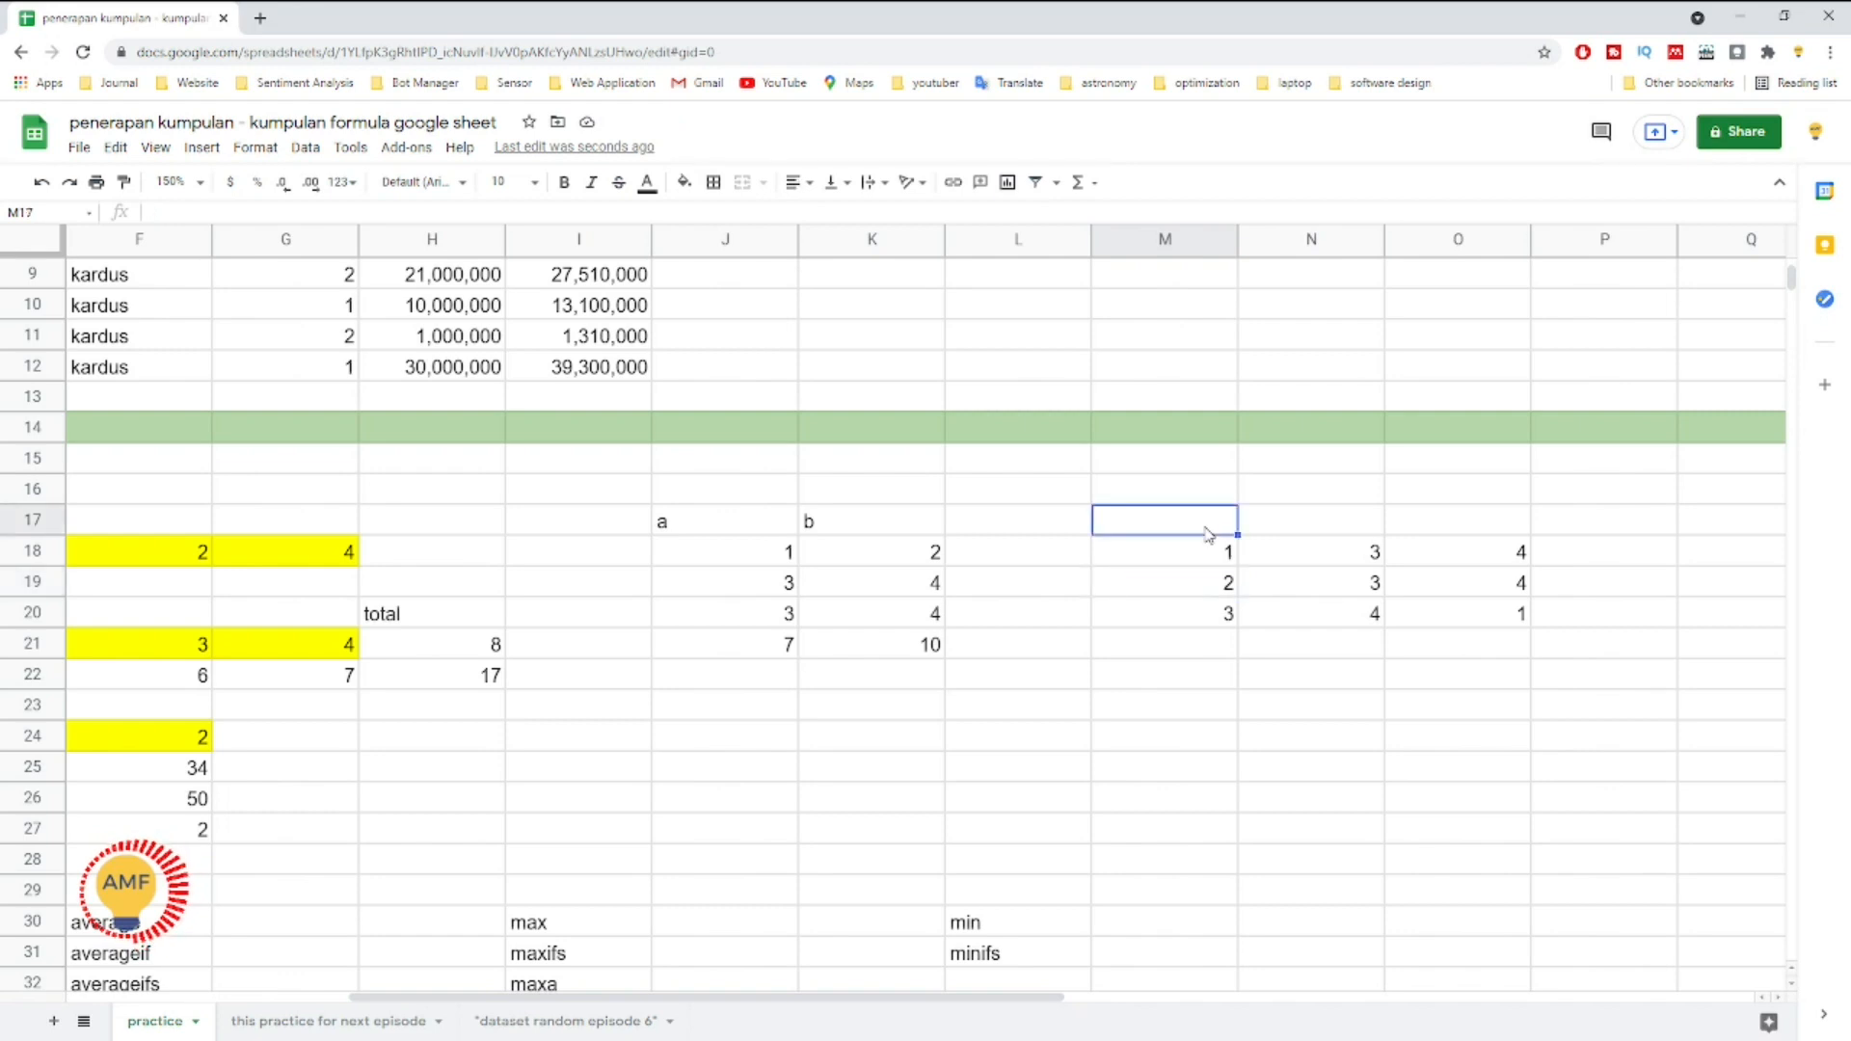
{"action": "type", "text": "a"}
{"action": "key", "text": "Tab"}
{"action": "type", "text": "b"}
{"action": "key", "text": "Tab"}
{"action": "type", "text": "c"}
{"action": "key", "text": "Return"}
Step: Total the first column of the new array by entering =SUM(M18:M20) in cell M21
{"action": "key", "text": "Down"}
{"action": "key", "text": "Down"}
{"action": "key", "text": "Down"}
{"action": "key", "text": "Left"}
{"action": "key", "text": "Left"}
{"action": "type", "text": "sum"}
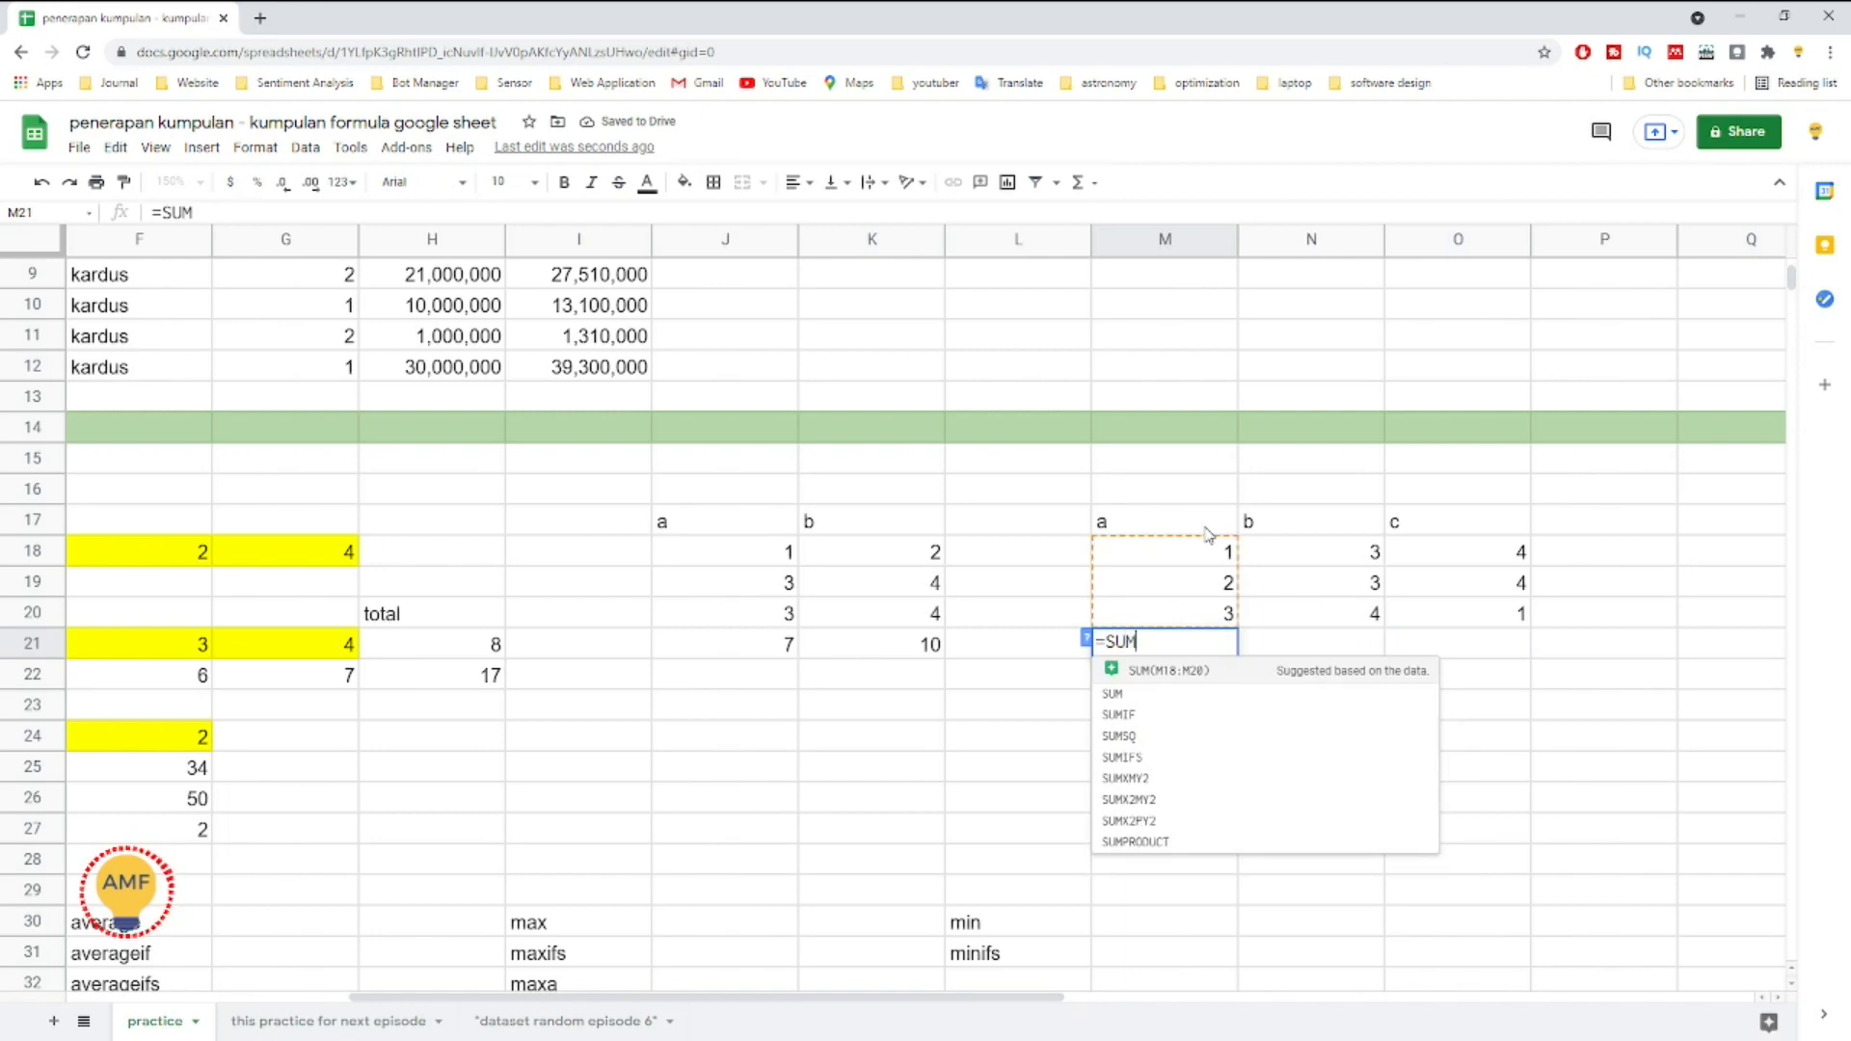
{"action": "key", "text": "Tab"}
{"action": "left_click_drag", "start_coordinate": [1209, 543], "coordinate": [1195, 612]}
{"action": "key", "text": "Return"}
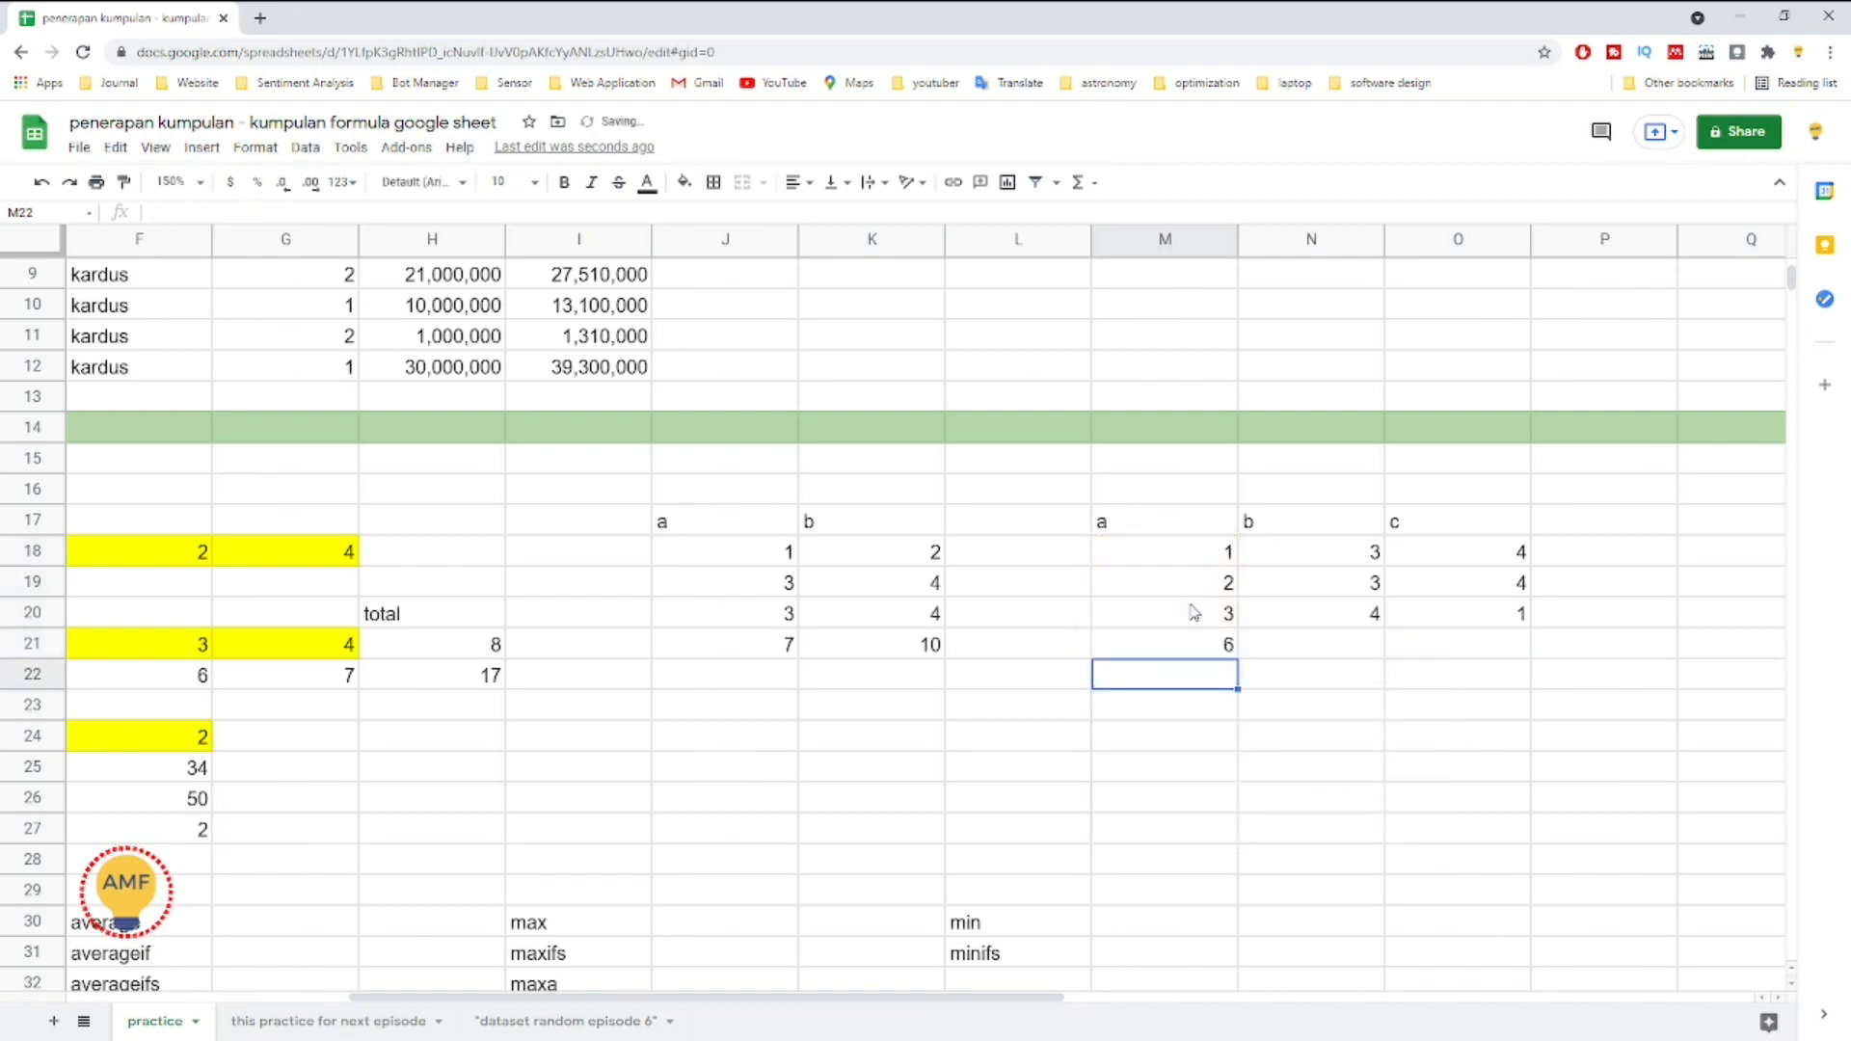
Step: Fill the SUM formula from M21 across to N21:O21 under headings b and c
{"action": "left_click", "coordinate": [1196, 644]}
{"action": "left_click_drag", "start_coordinate": [1239, 660], "coordinate": [1486, 674]}
{"action": "left_click", "coordinate": [1437, 709]}
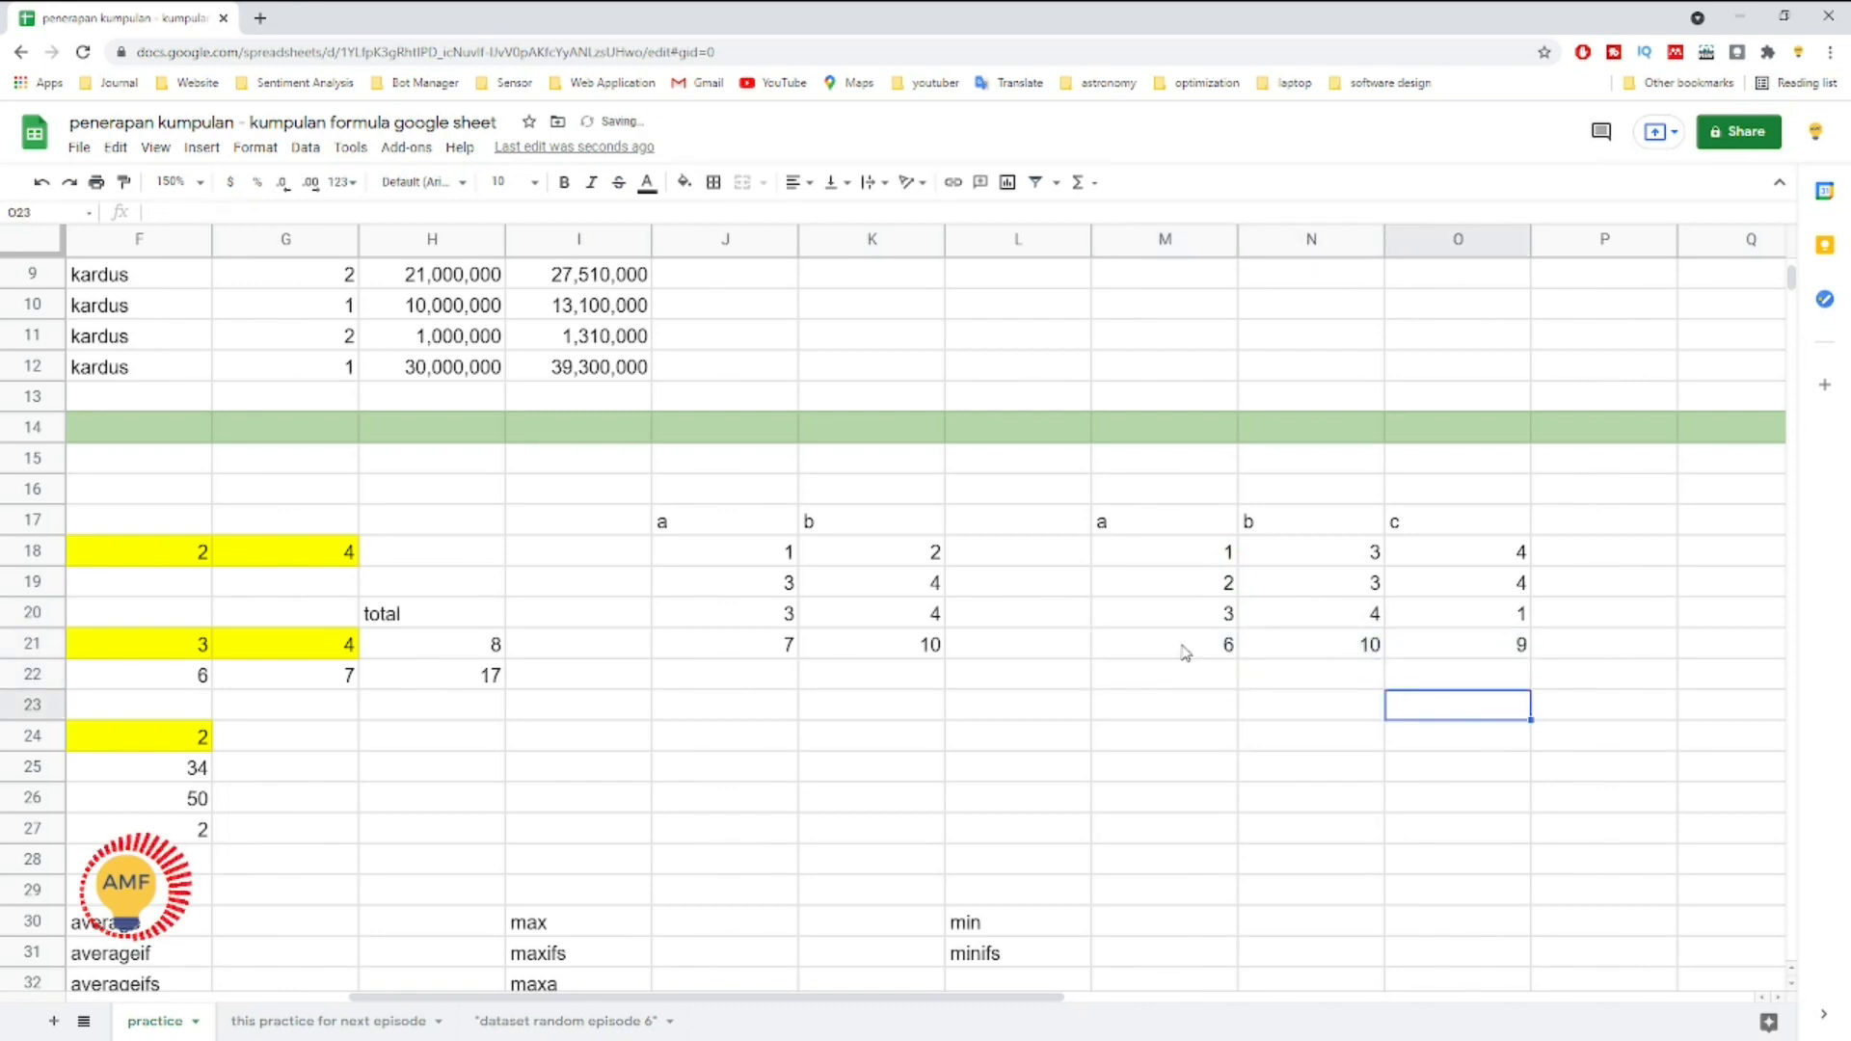
Step: Compare the separate SUM formulas in M21:O21 with the single ARRAYFORMULA in J21
{"action": "left_click", "coordinate": [1191, 648]}
{"action": "left_click", "coordinate": [1427, 649]}
{"action": "left_click", "coordinate": [1293, 653]}
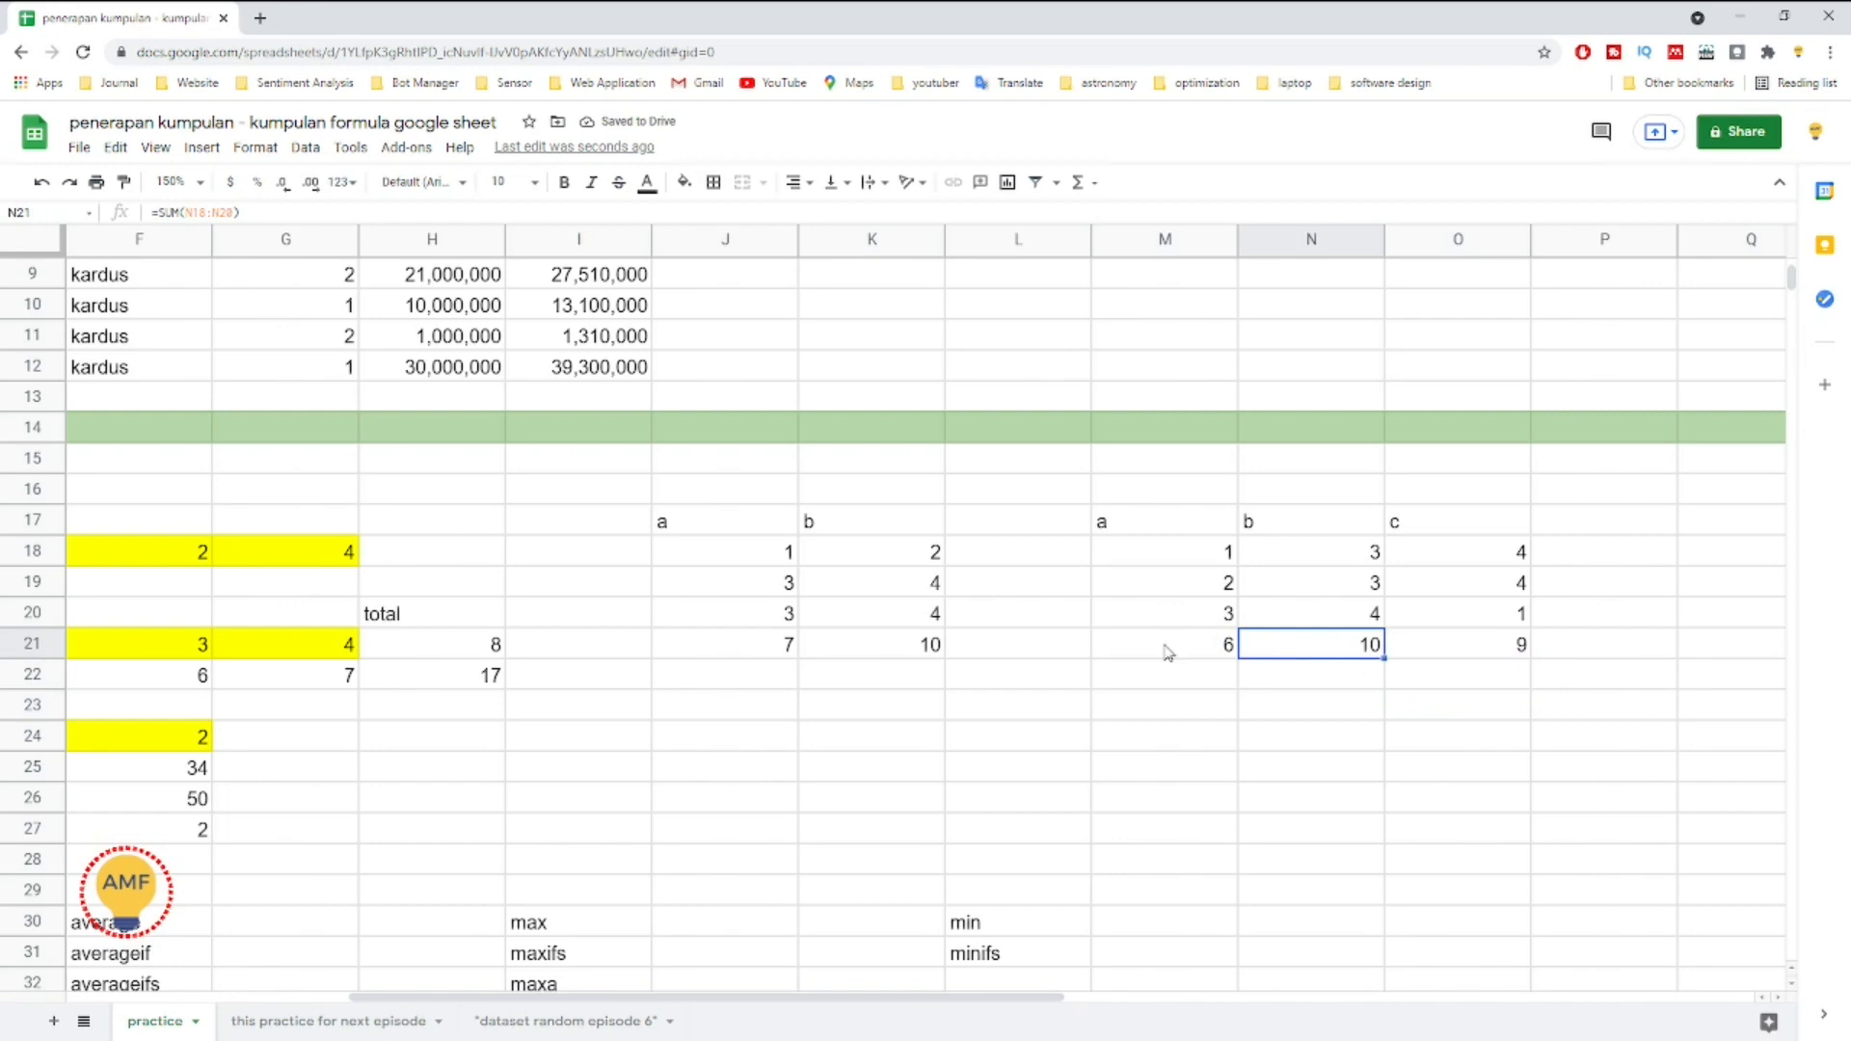
{"action": "left_click", "coordinate": [1169, 648]}
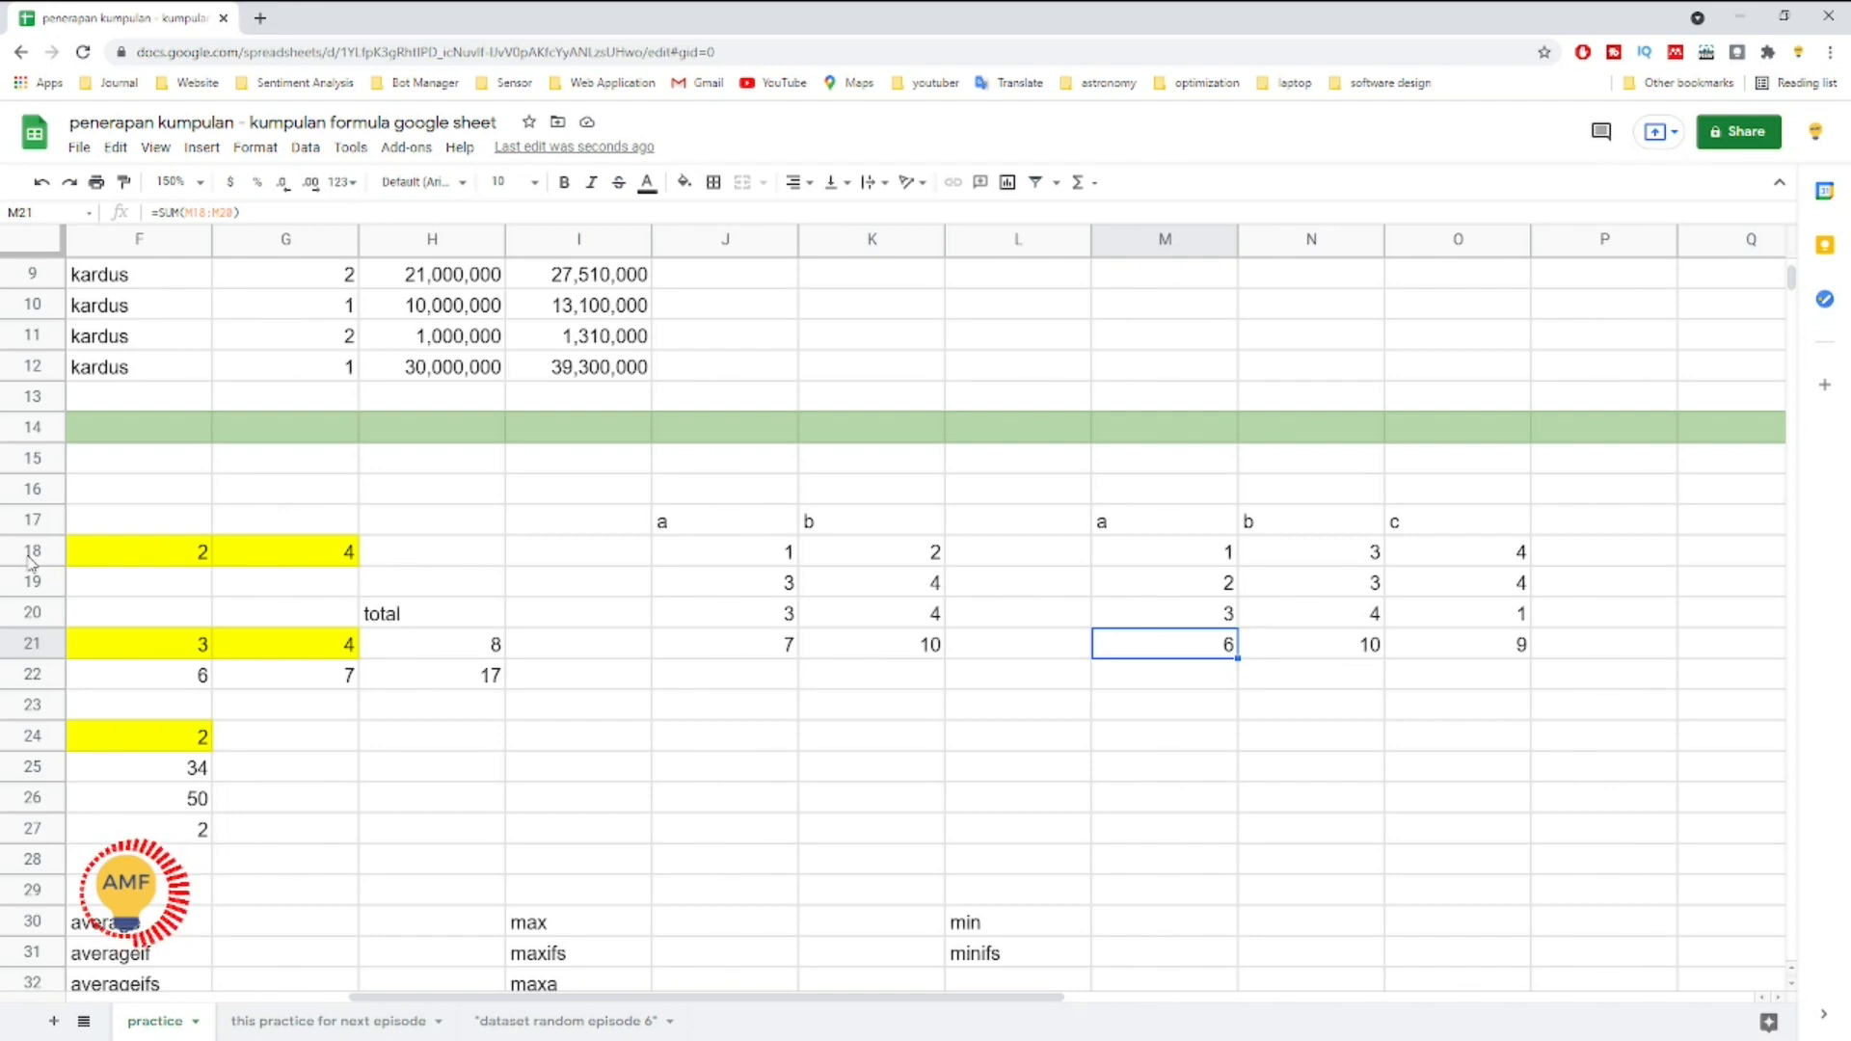
{"action": "left_click", "coordinate": [748, 655]}
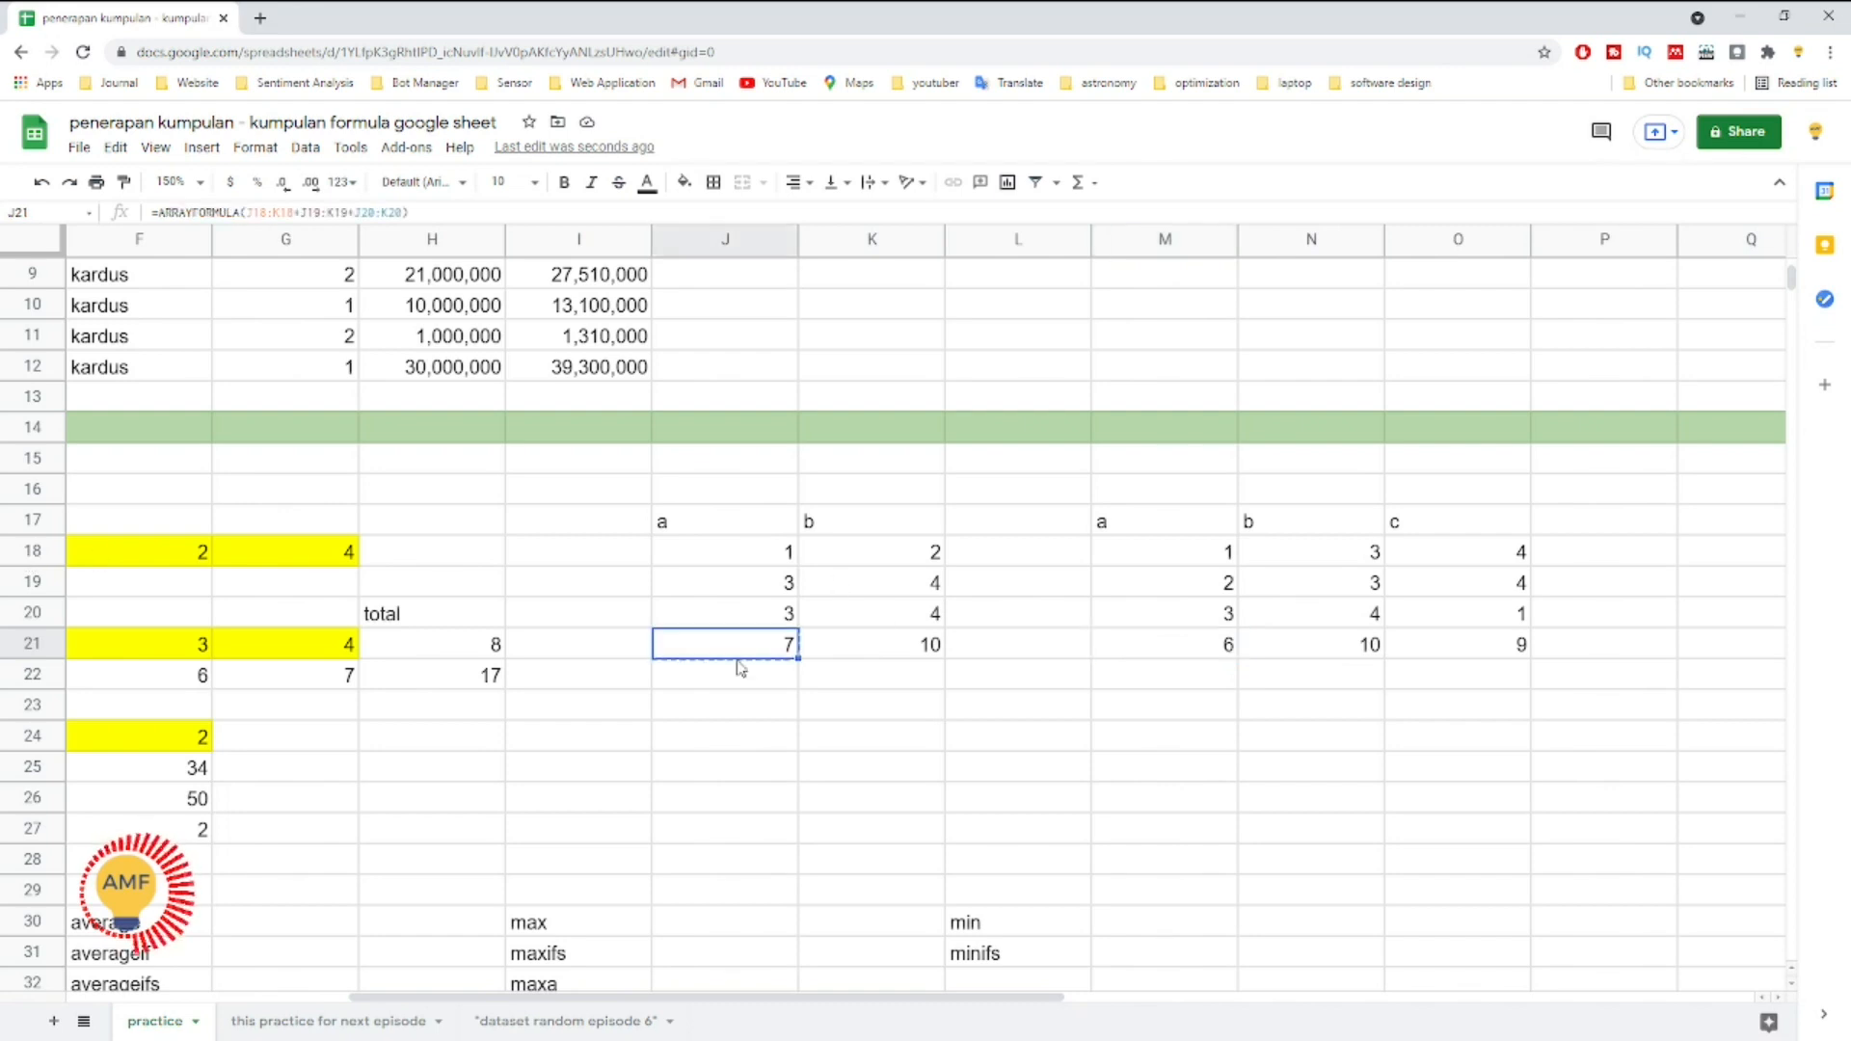
{"action": "double_click", "coordinate": [740, 649]}
{"action": "key", "text": "Escape"}
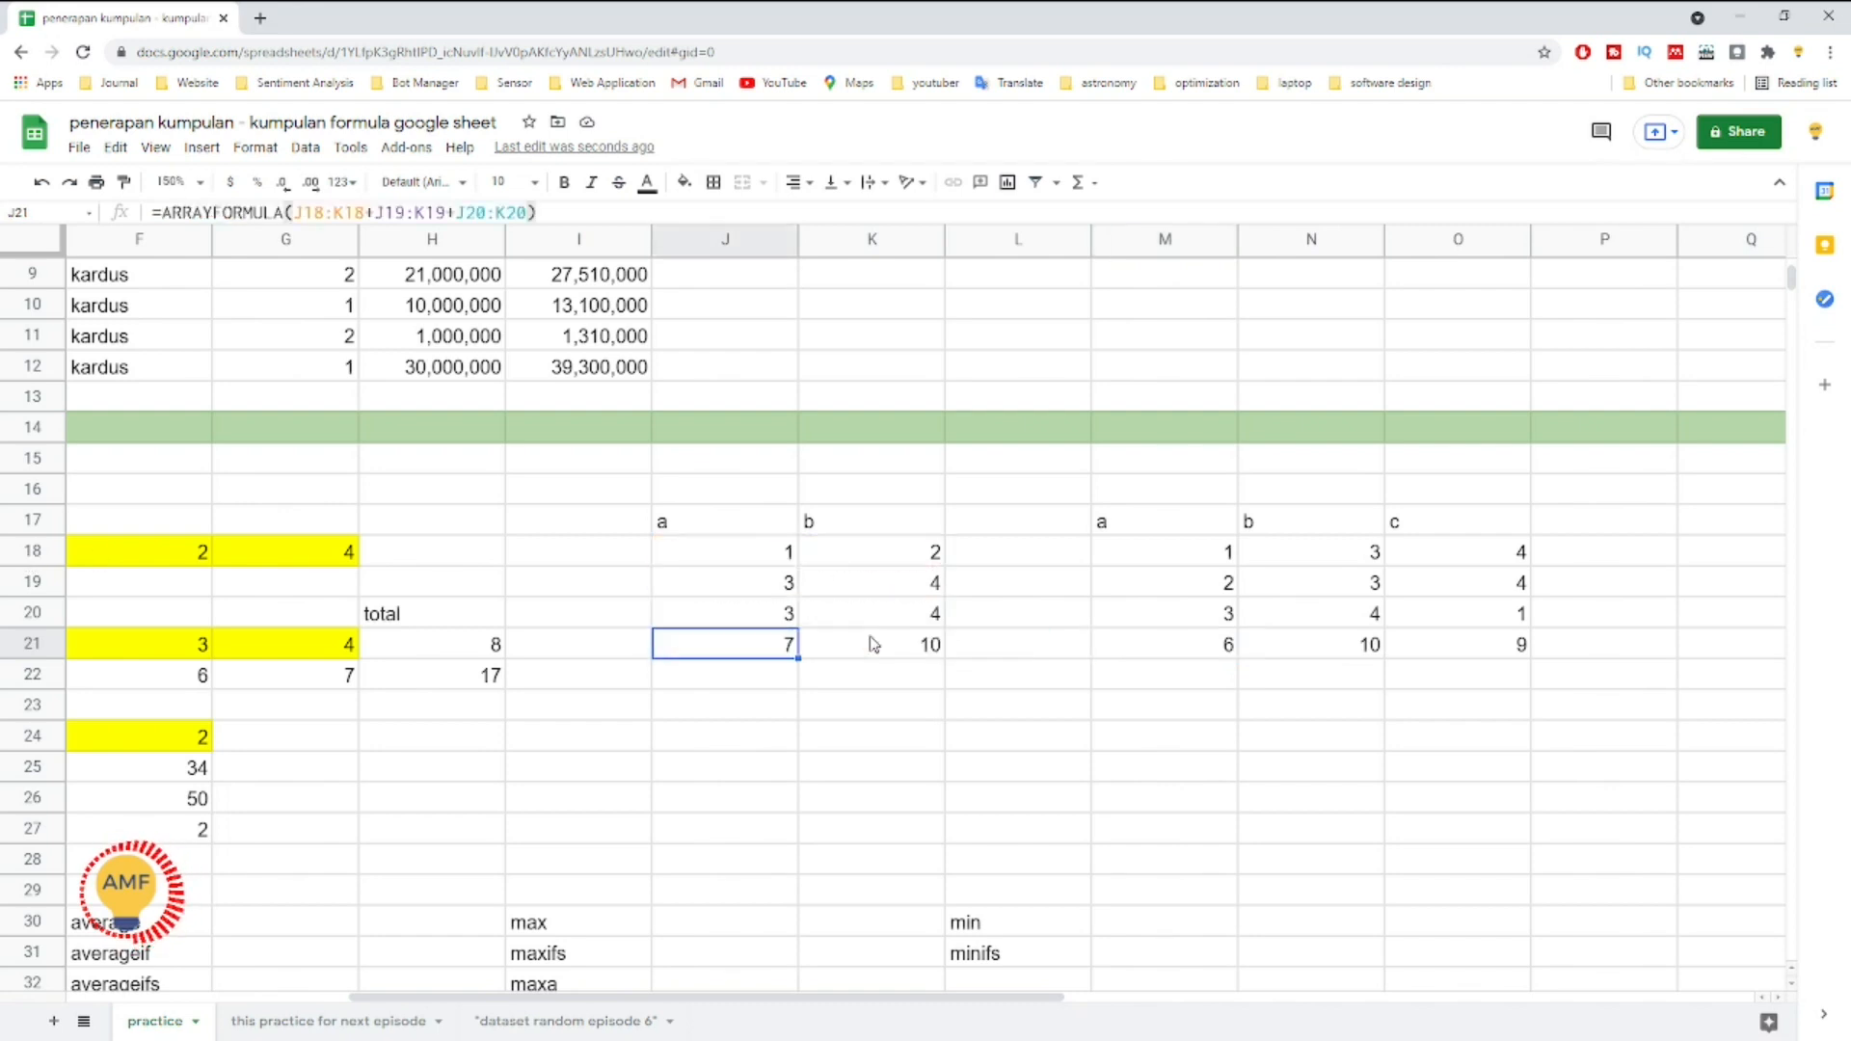
{"action": "double_click", "coordinate": [1185, 654]}
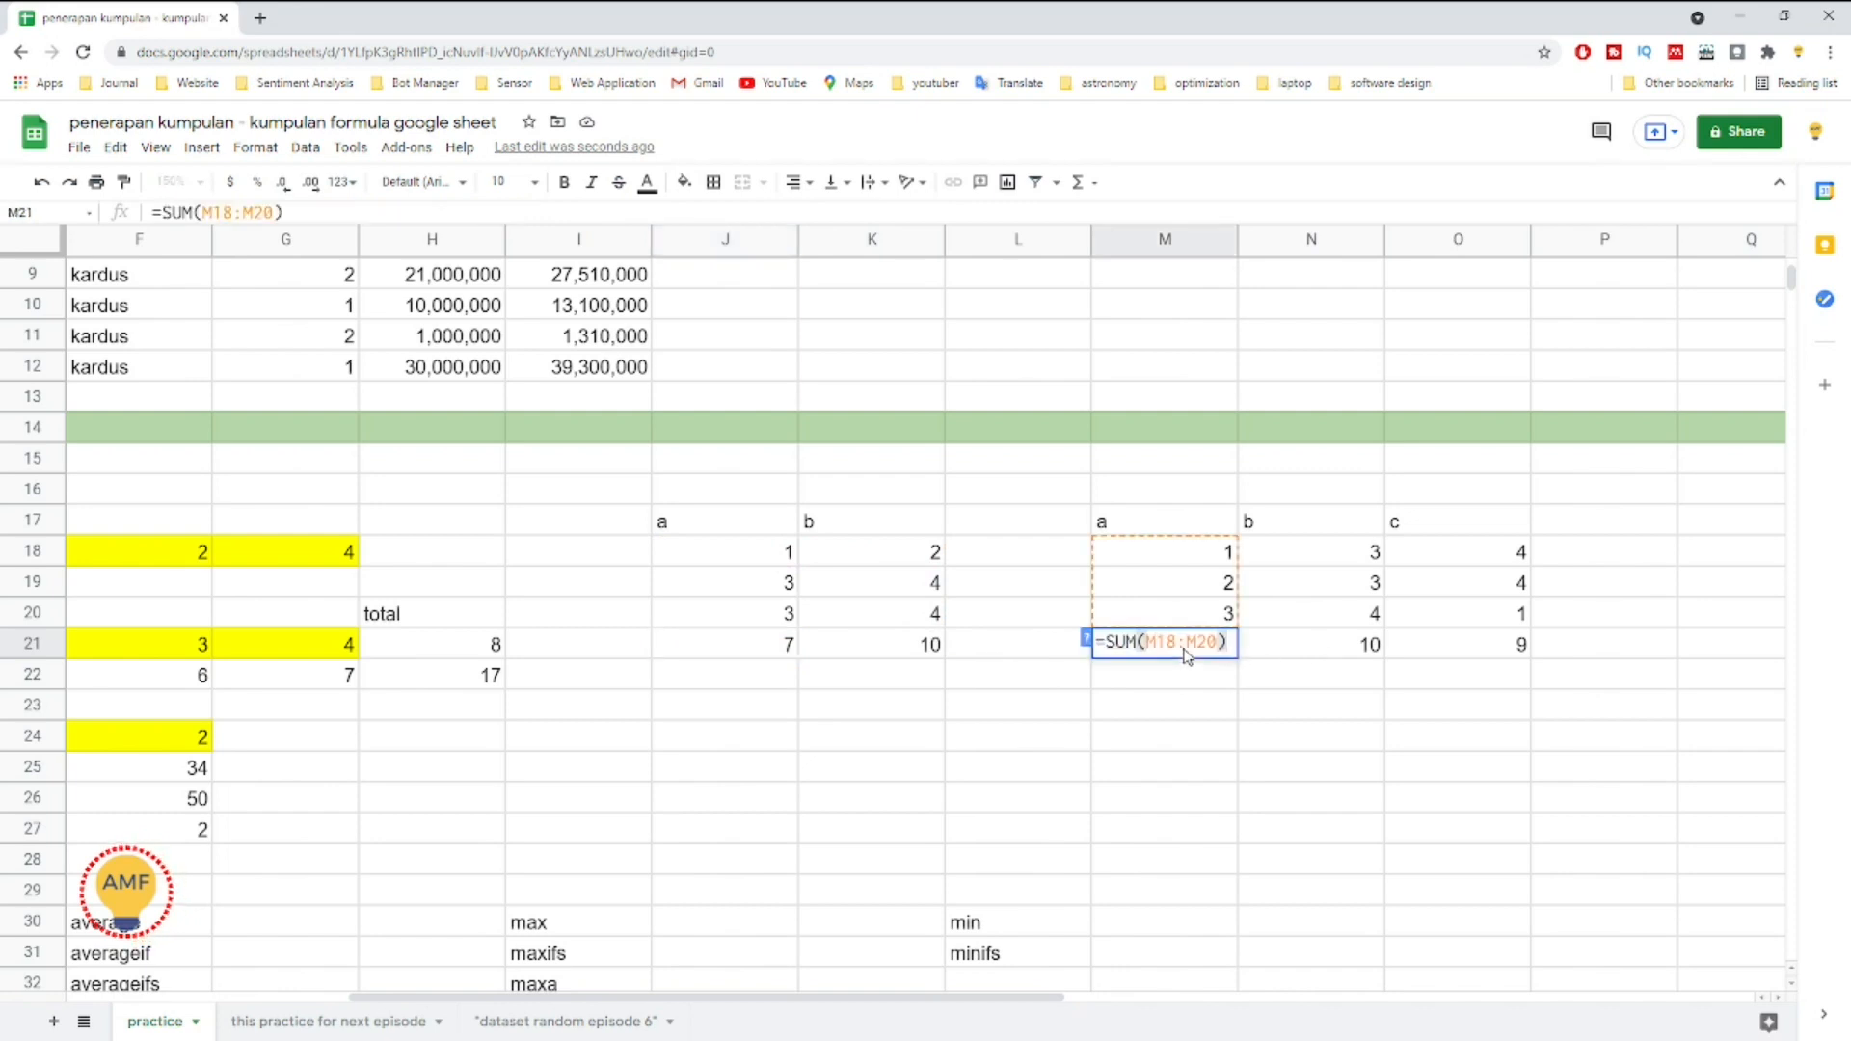
{"action": "key", "text": "Escape"}
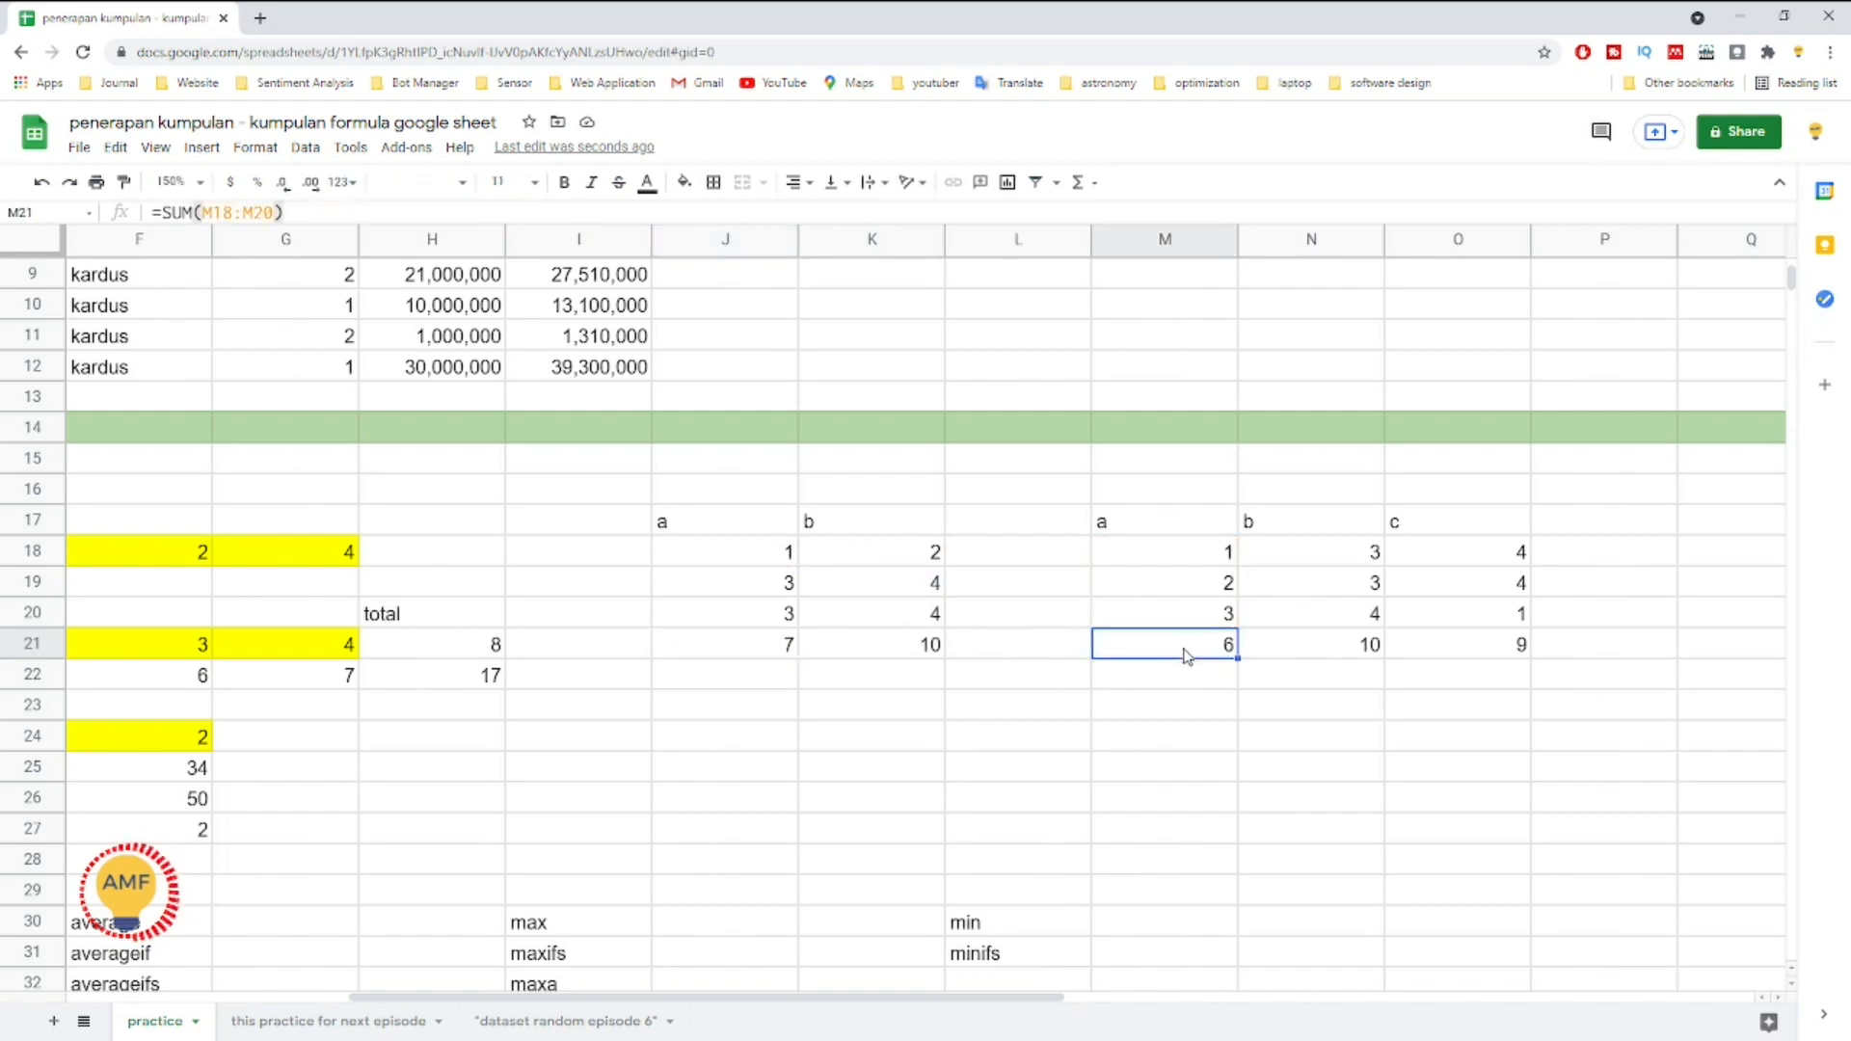
Step: Clear the SUM formulas from cells M21:O21
{"action": "key", "text": "Delete"}
{"action": "key", "text": "Right"}
{"action": "key", "text": "shift+Right"}
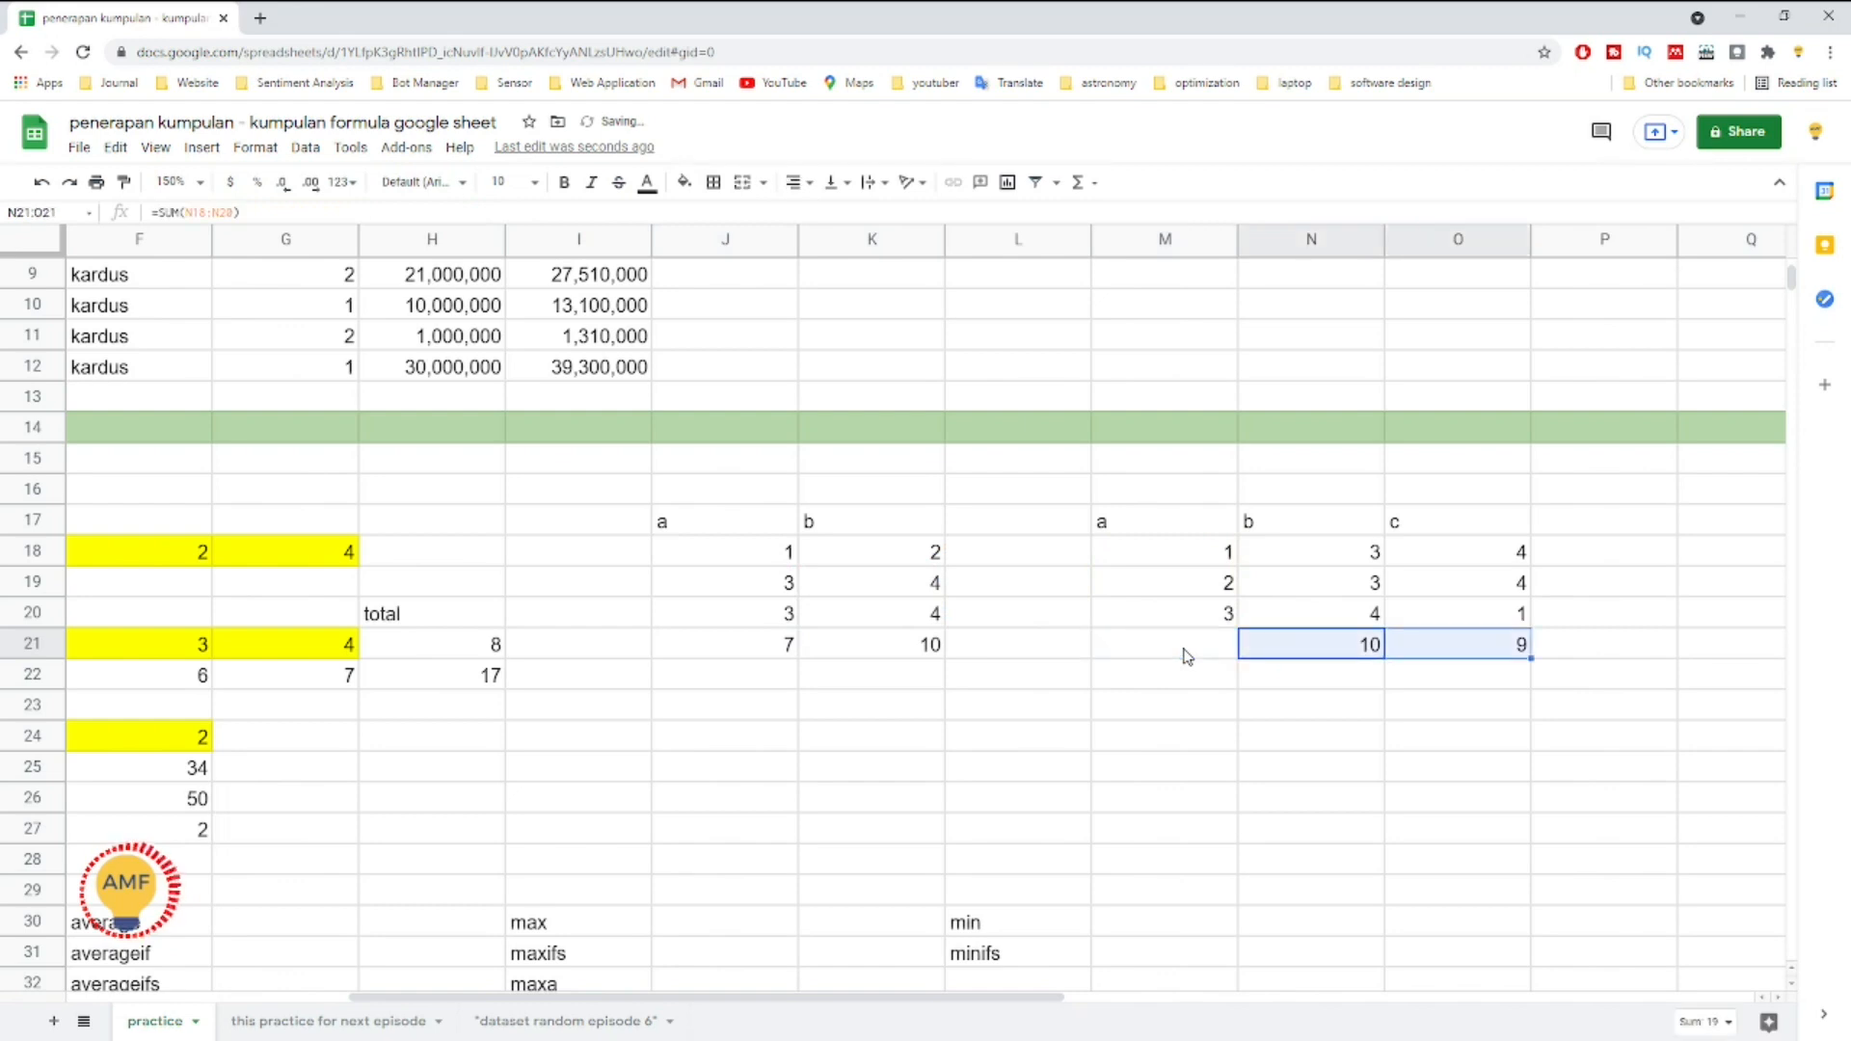
{"action": "key", "text": "Delete"}
Step: Try to total columns a, b and c by entering =ARRAYFORMULA(M18:O18+M19:019+M20:020) in cell M21
{"action": "key", "text": "Left"}
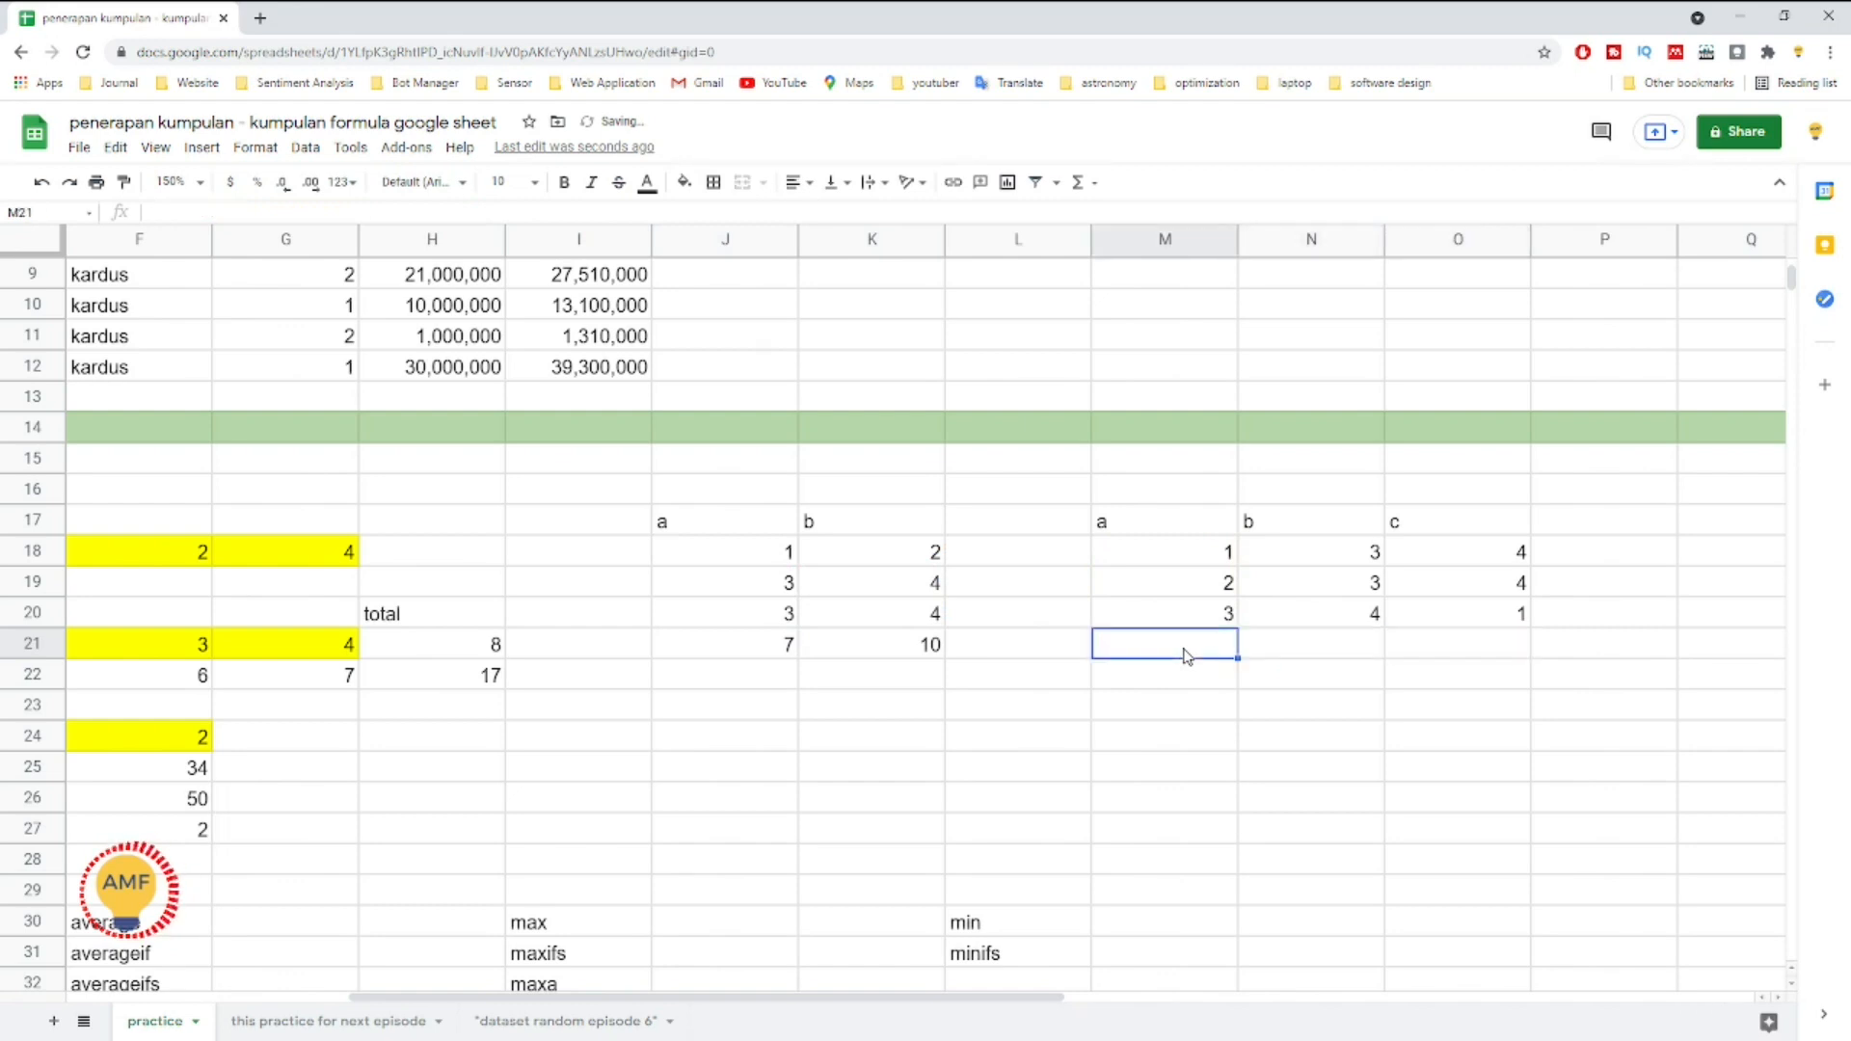
{"action": "type", "text": "="}
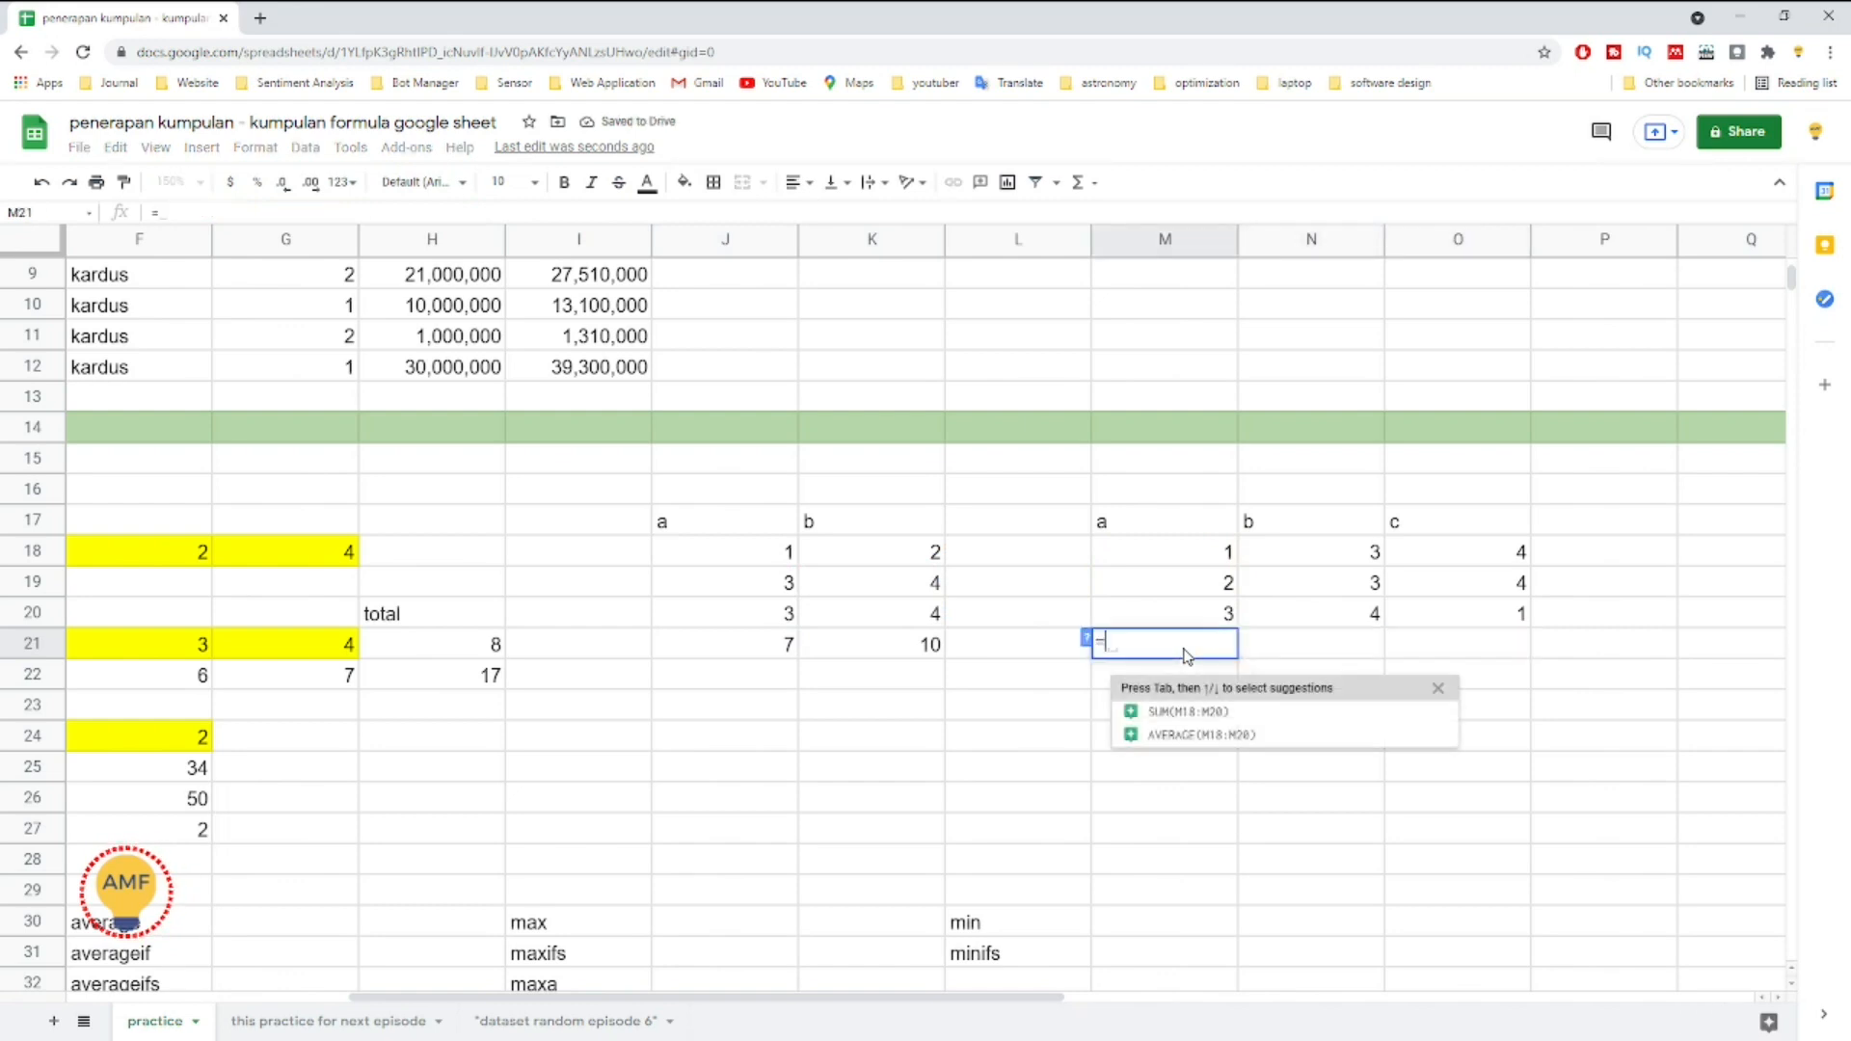
{"action": "type", "text": "ARR"}
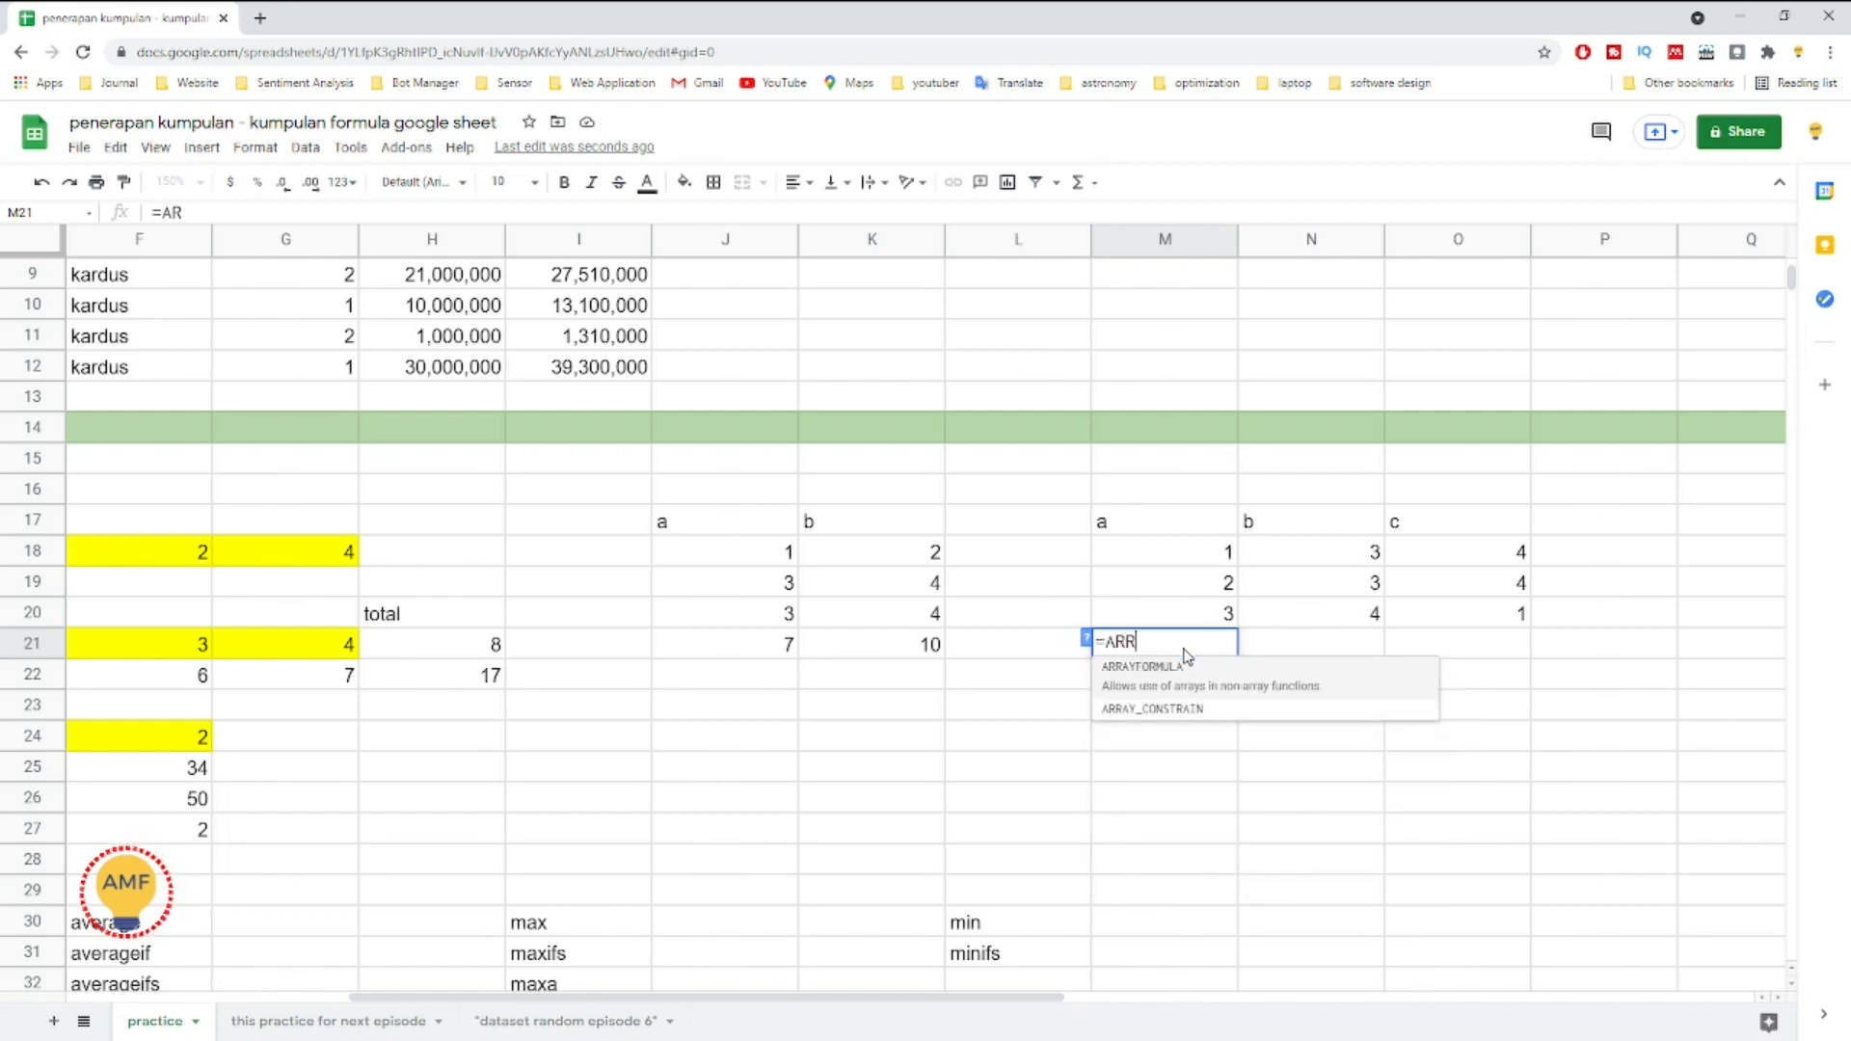
{"action": "key", "text": "Tab"}
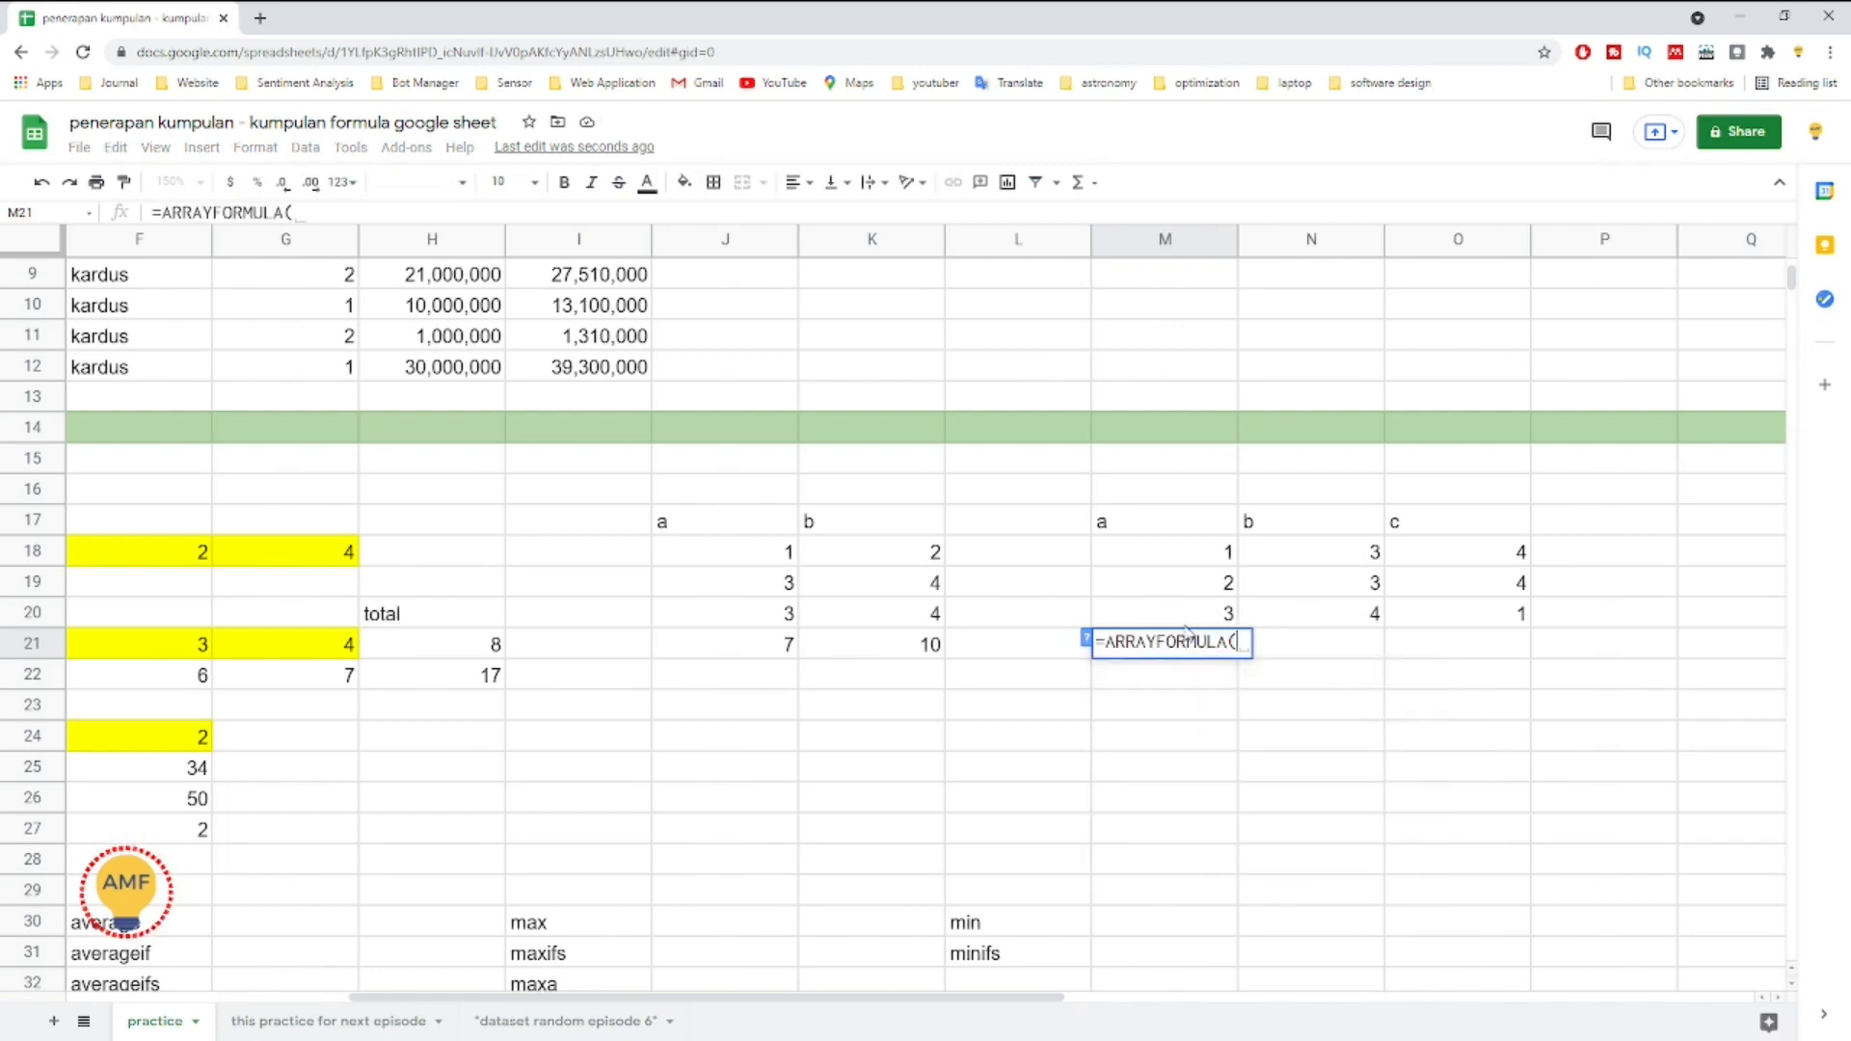
{"action": "left_click", "coordinate": [1181, 555]}
{"action": "left_click_drag", "start_coordinate": [1180, 554], "coordinate": [1432, 550]}
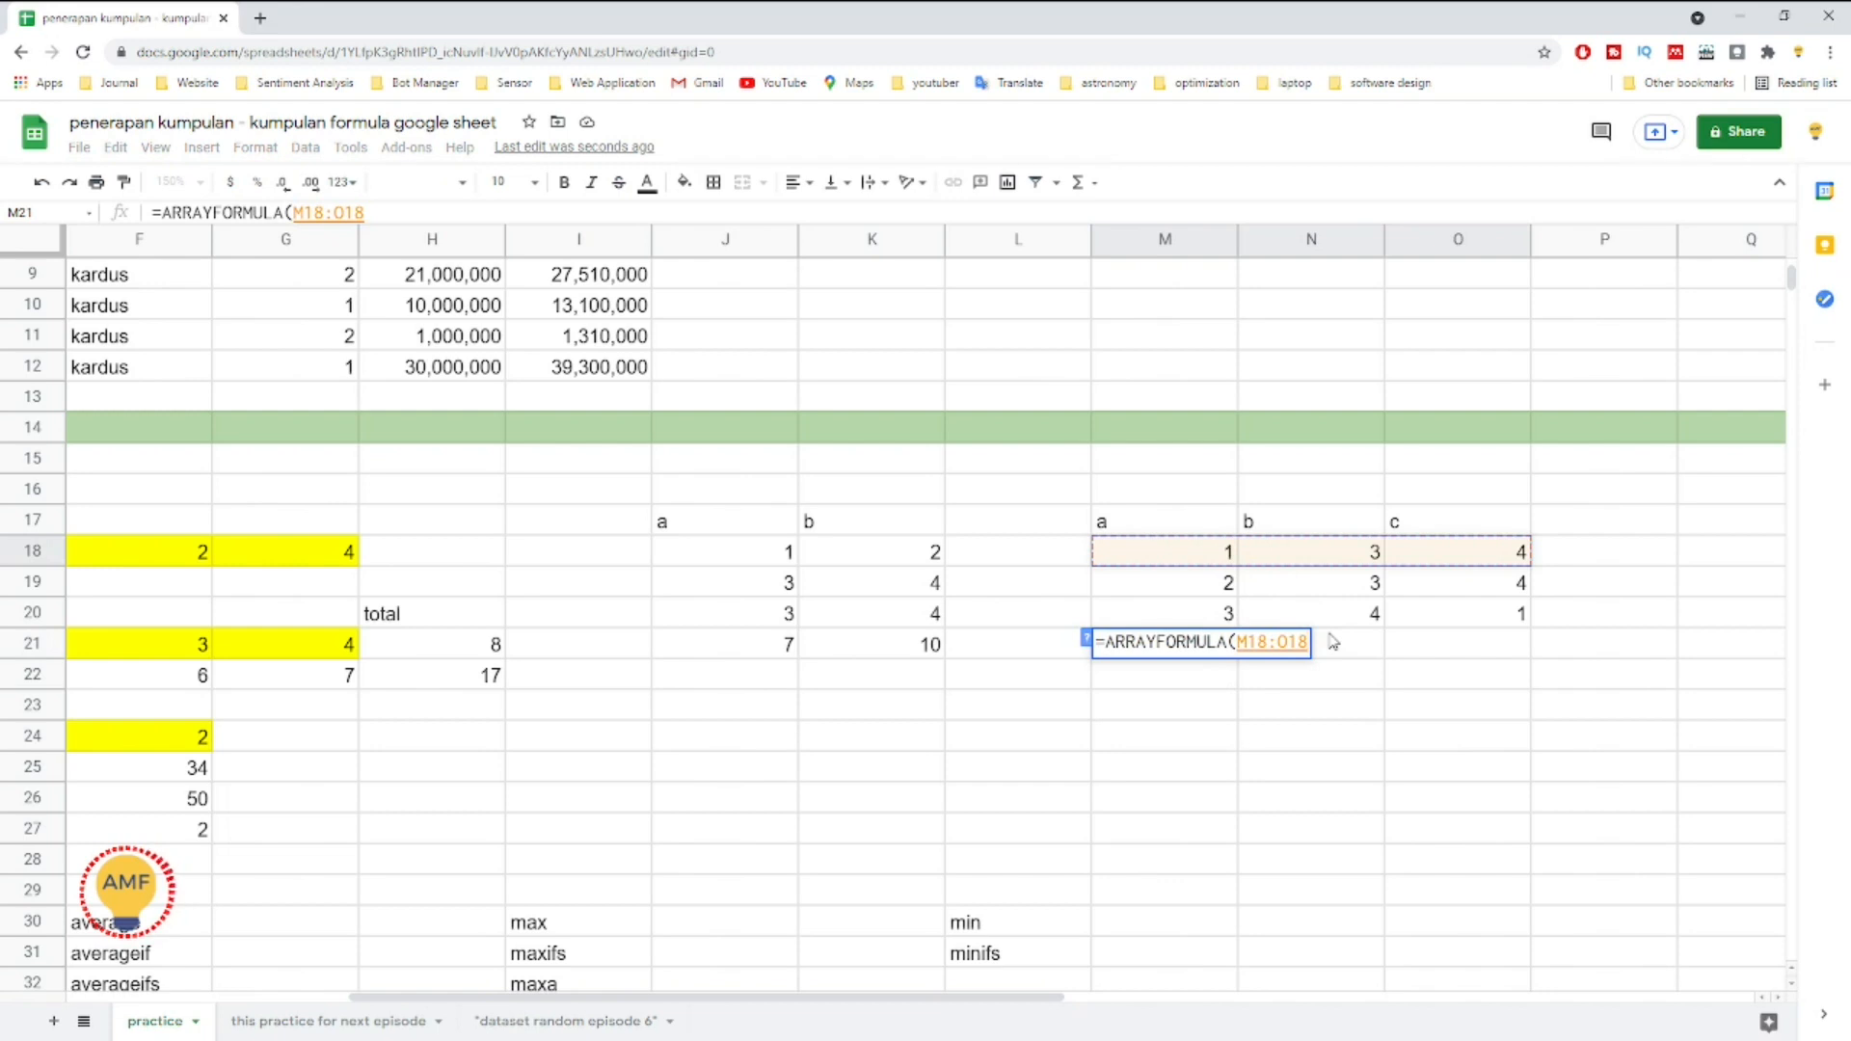
{"action": "type", "text": "+M"}
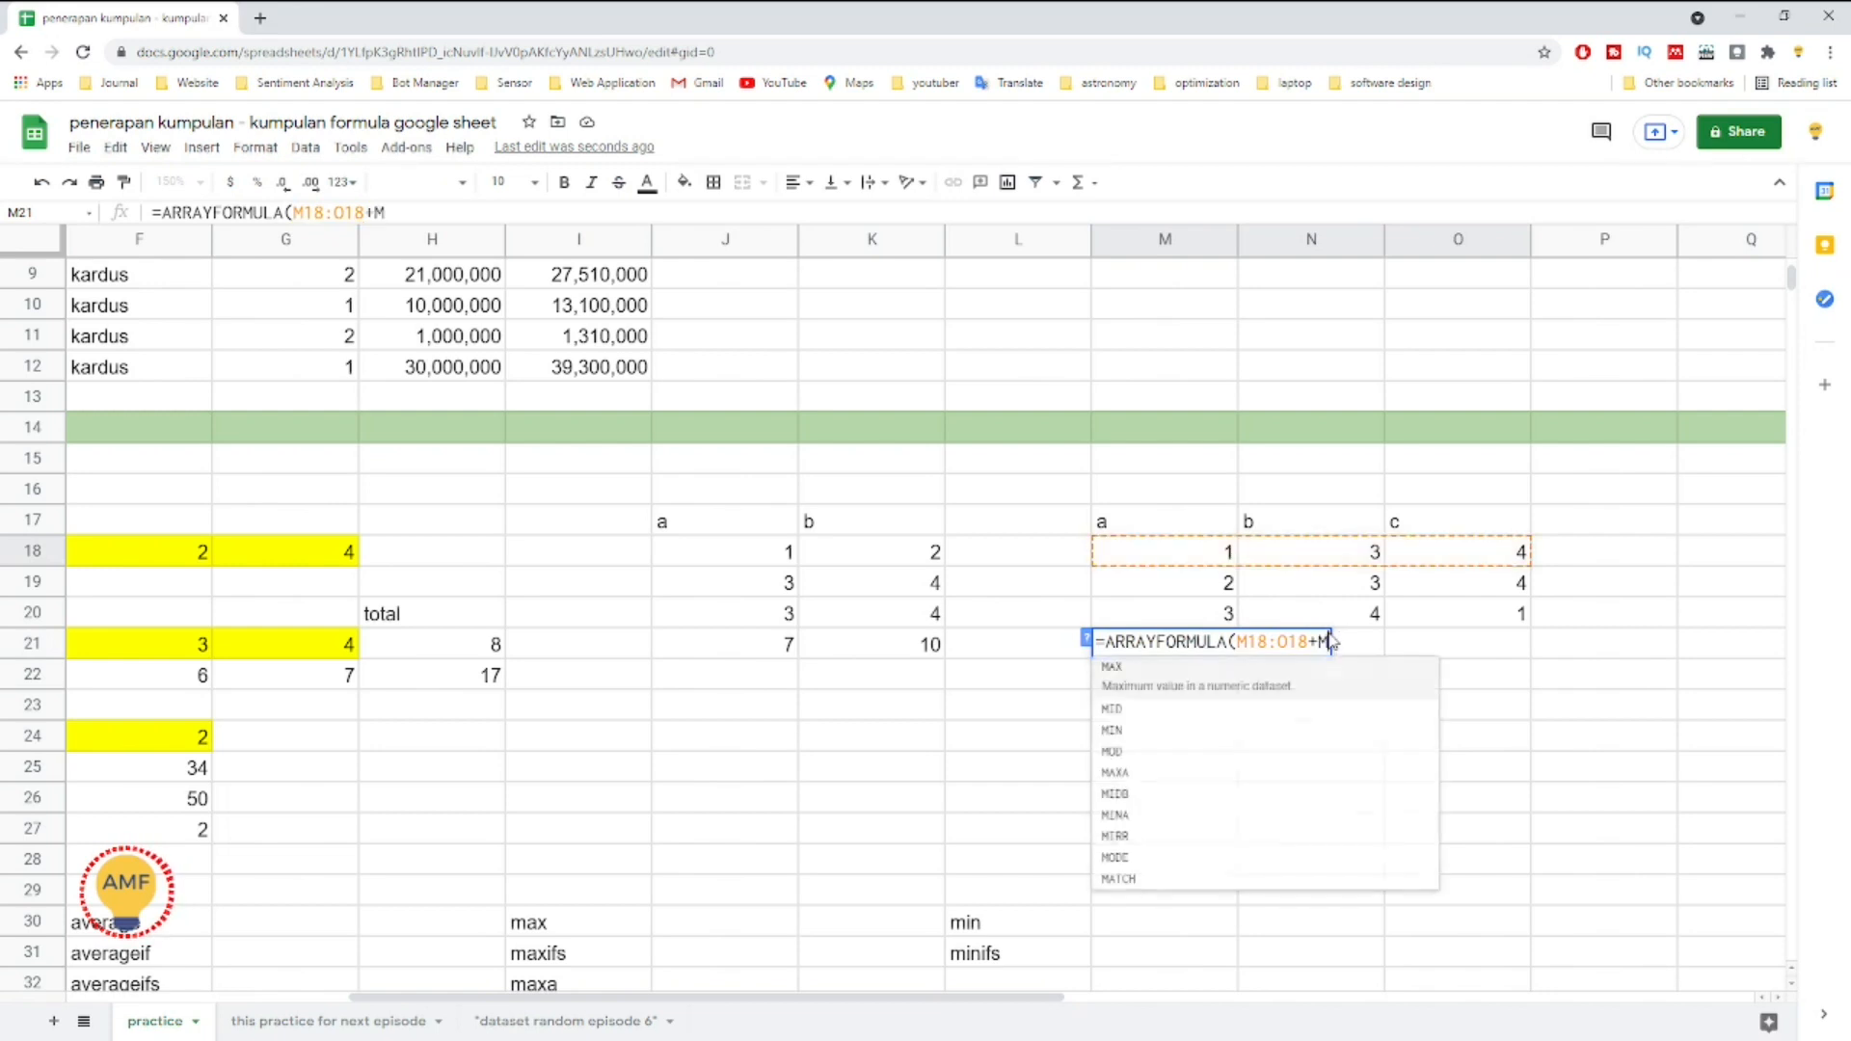
{"action": "type", "text": "19"}
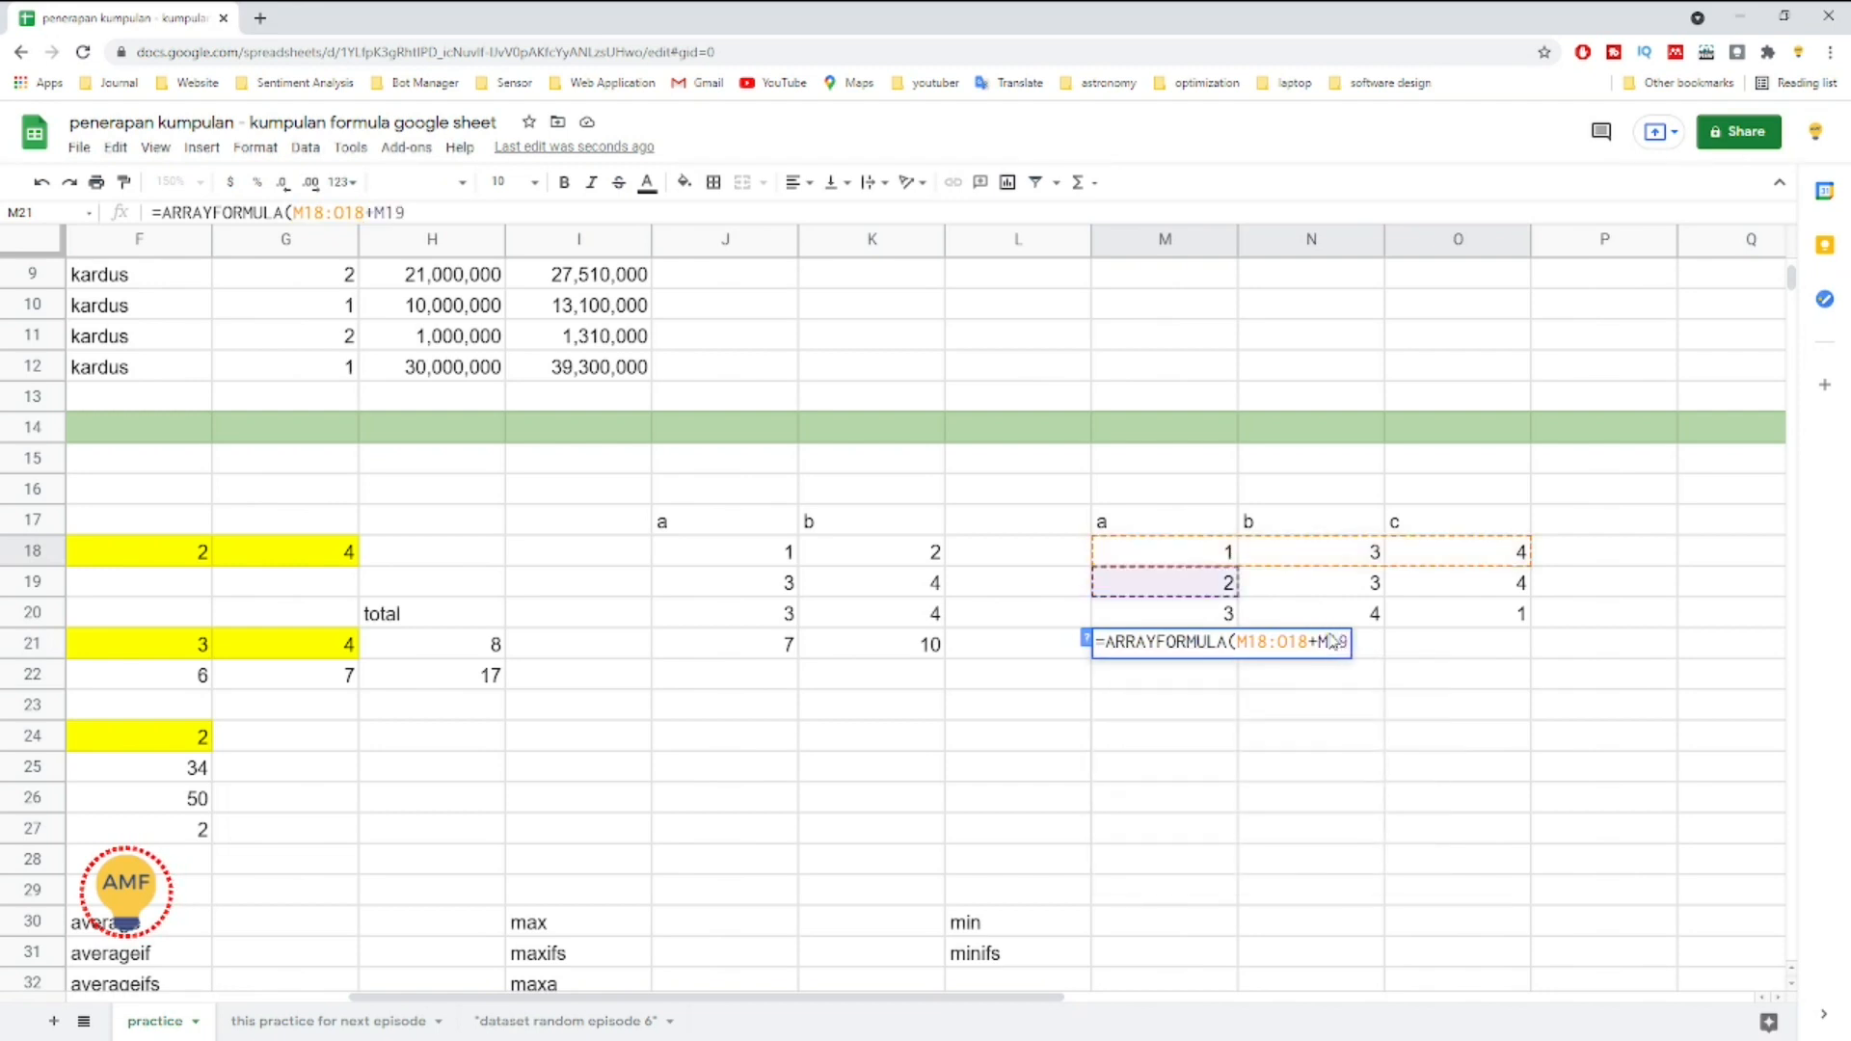
{"action": "type", "text": ":O19"}
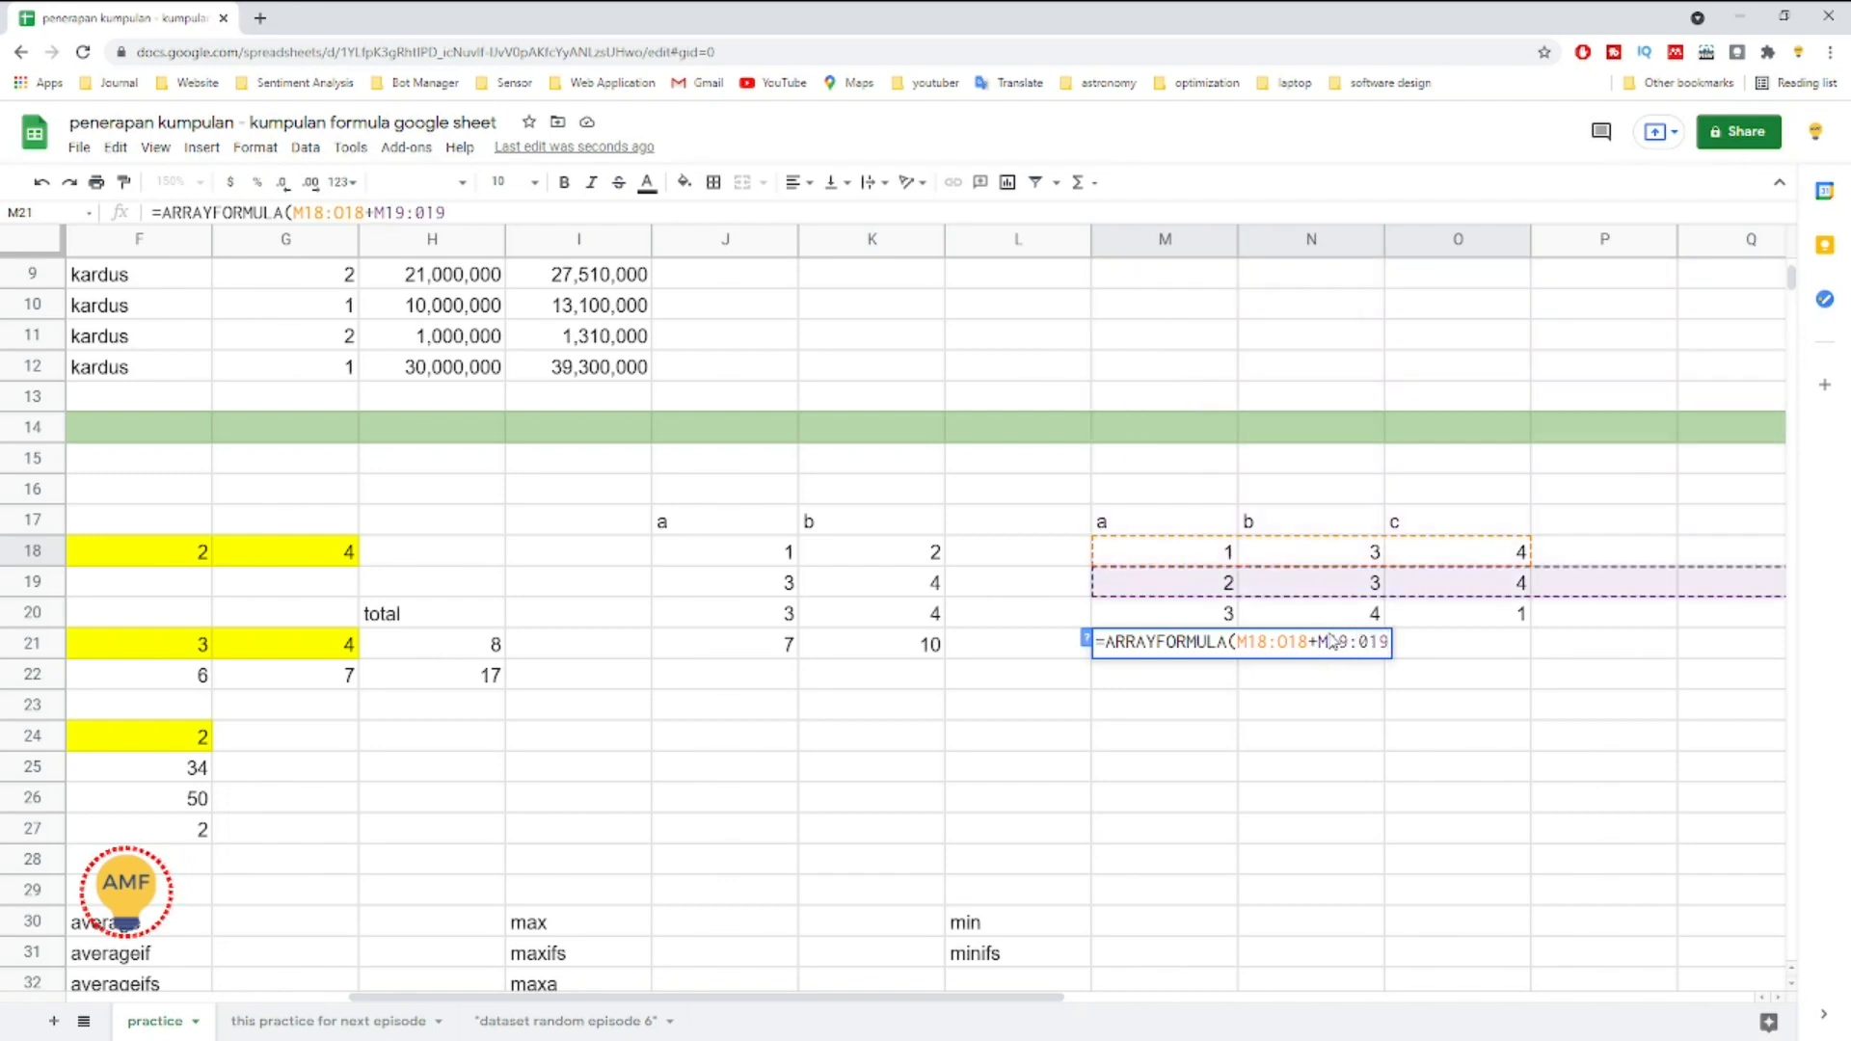
{"action": "type", "text": "+M"}
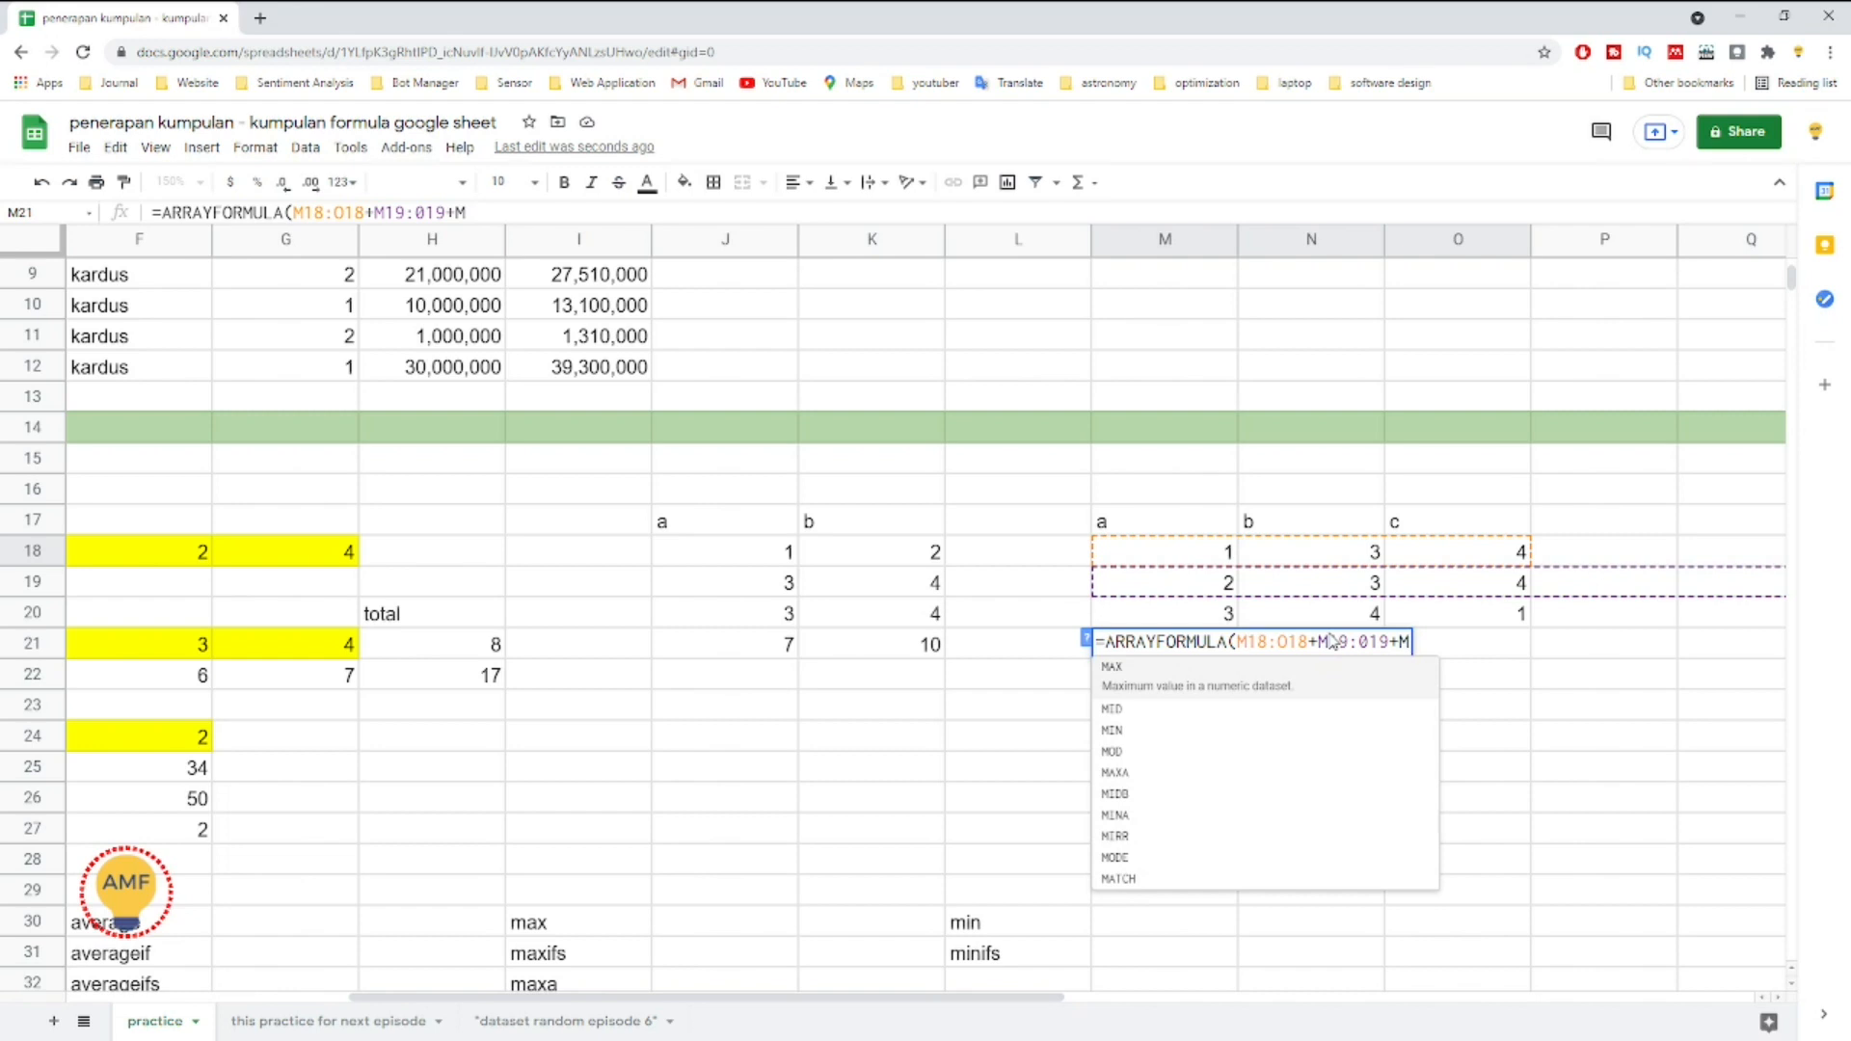
{"action": "type", "text": ":20"}
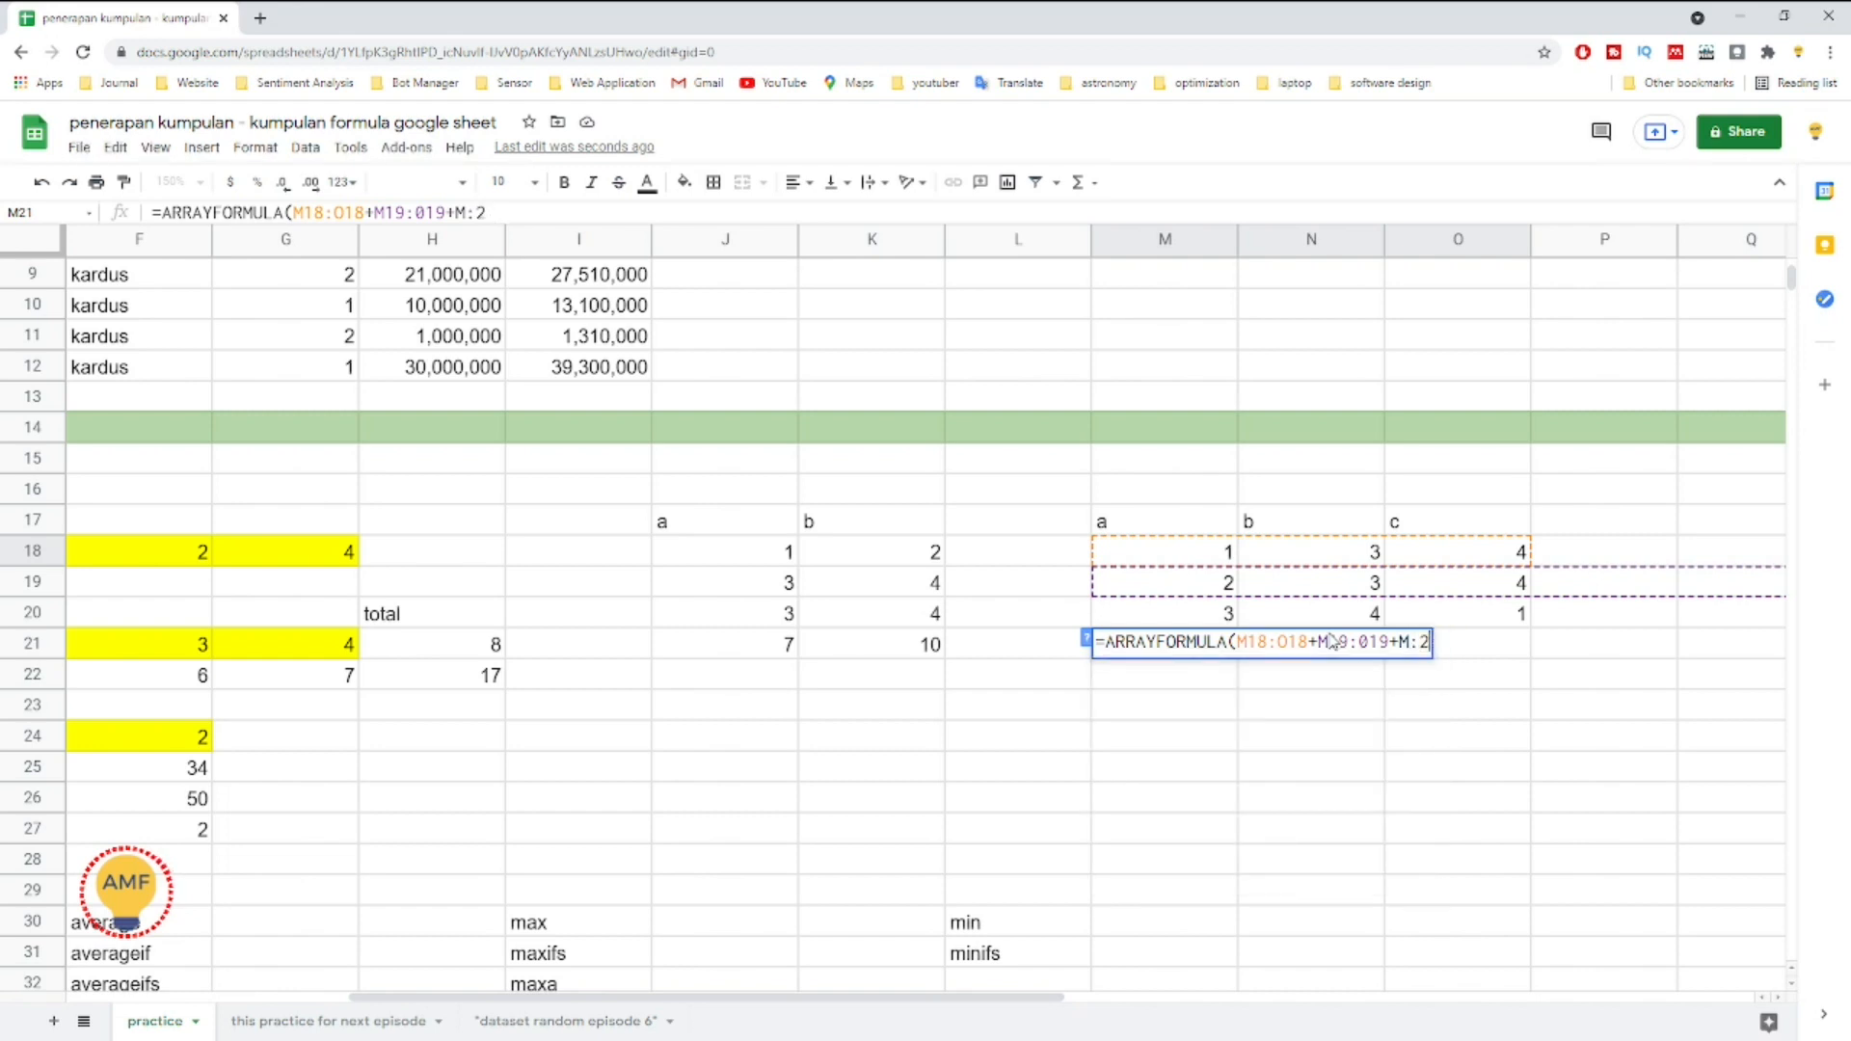
{"action": "key", "text": "BackSpace"}
{"action": "key", "text": "BackSpace"}
{"action": "key", "text": "BackSpace"}
{"action": "type", "text": "20:O20"}
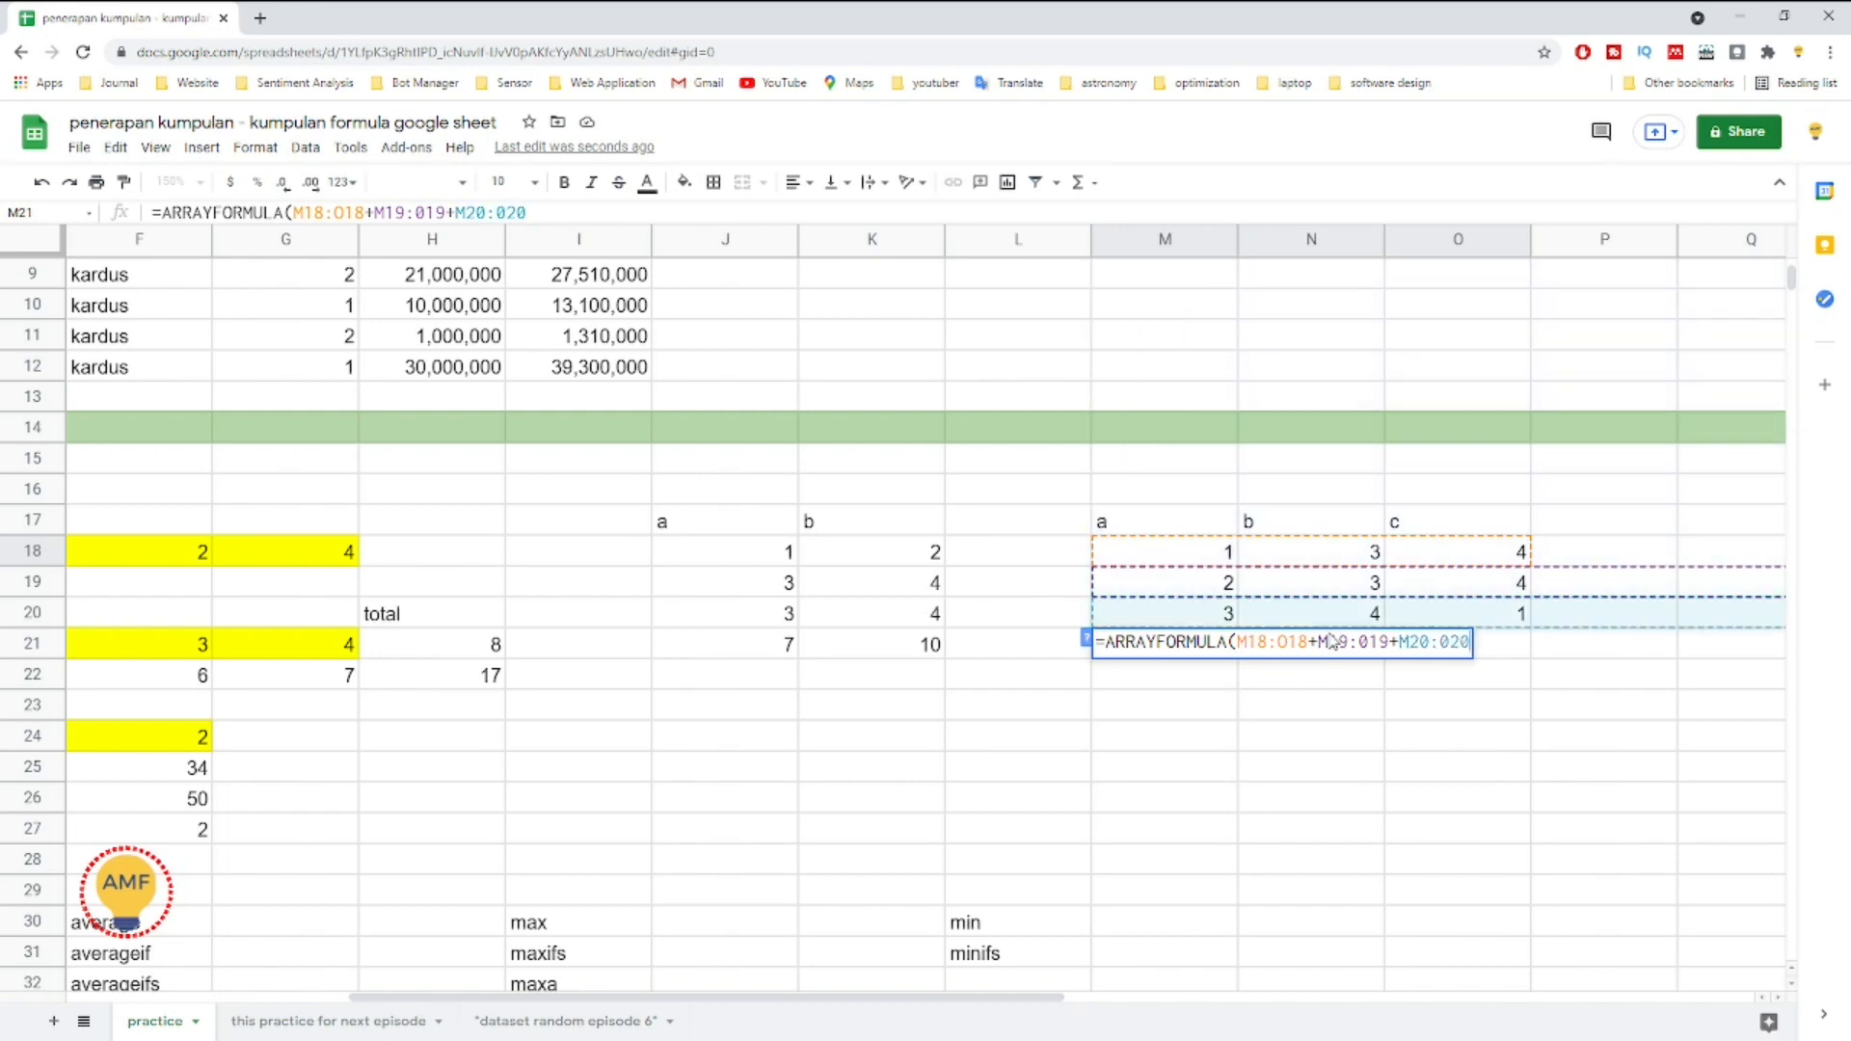
{"action": "type", "text": ")"}
{"action": "key", "text": "Return"}
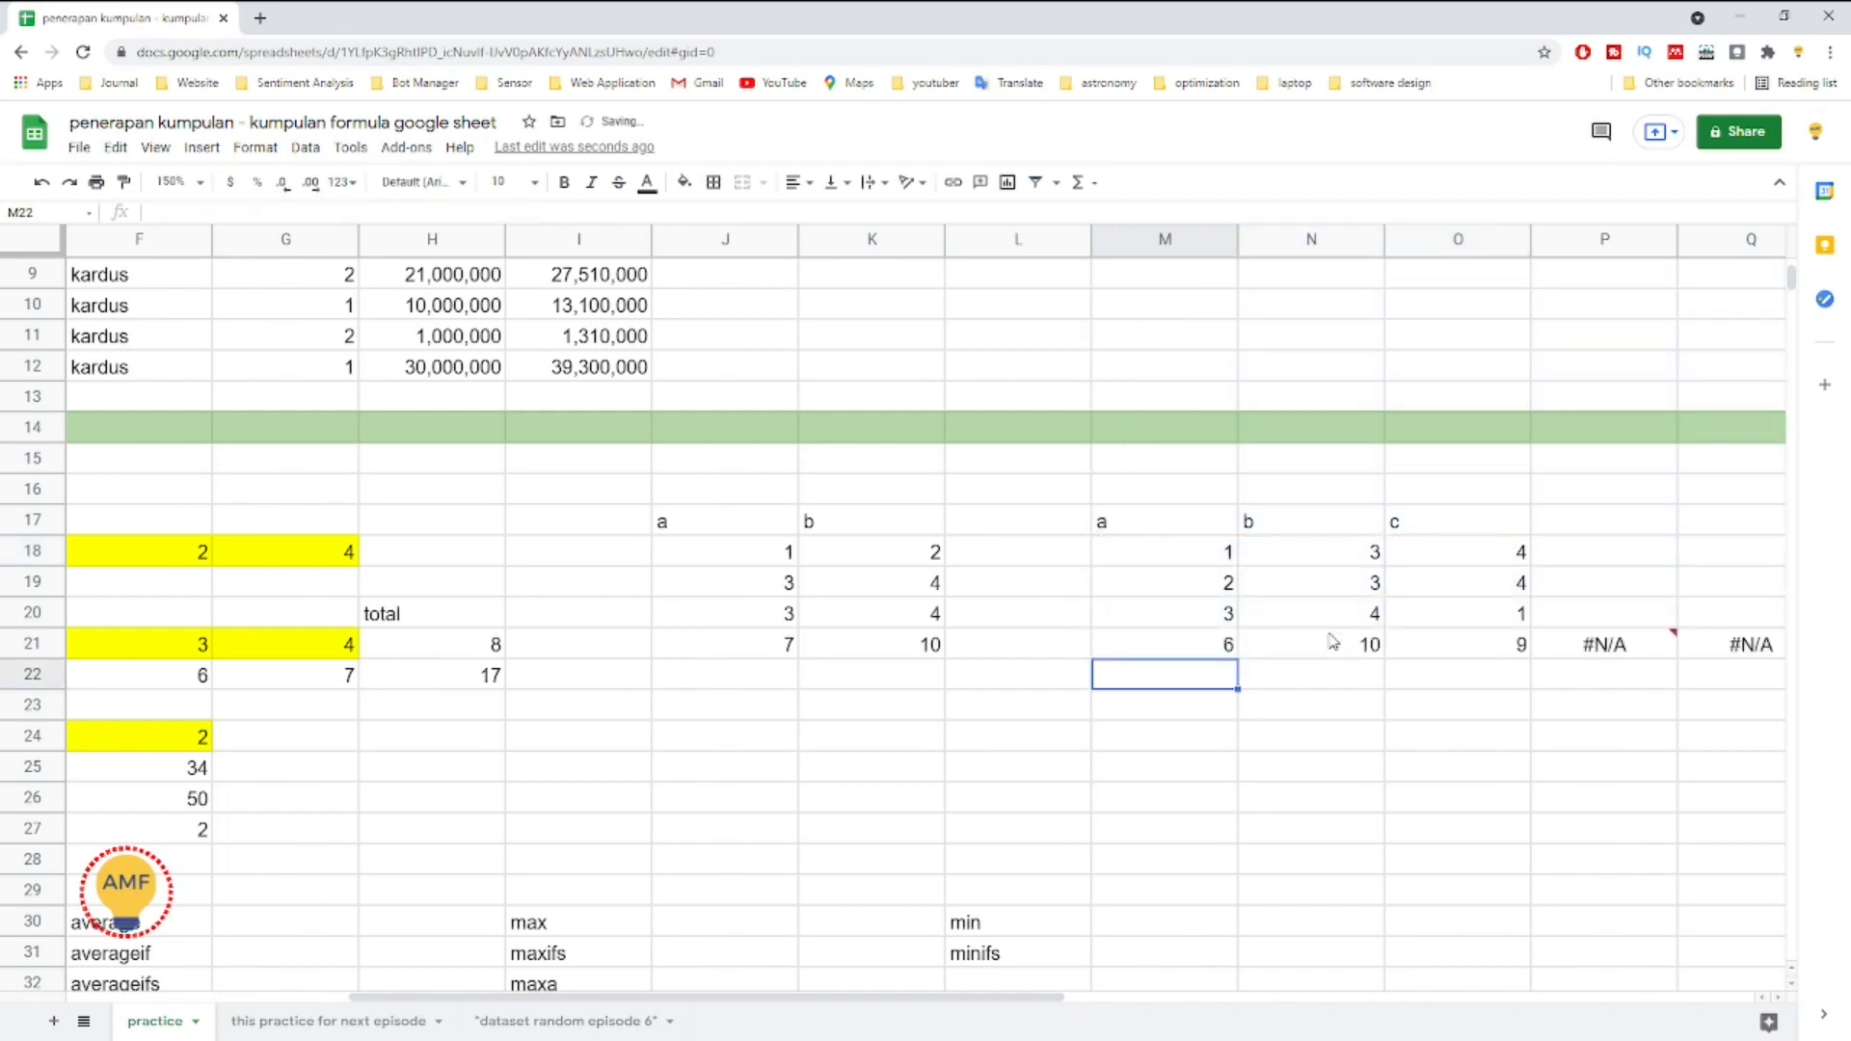
Step: Try to correct the end references of the second and third ranges in M21's ARRAYFORMULA
{"action": "left_click", "coordinate": [1221, 652]}
{"action": "double_click", "coordinate": [1222, 653]}
{"action": "key", "text": "Left"}
{"action": "key", "text": "Left"}
{"action": "type", "text": "20:"}
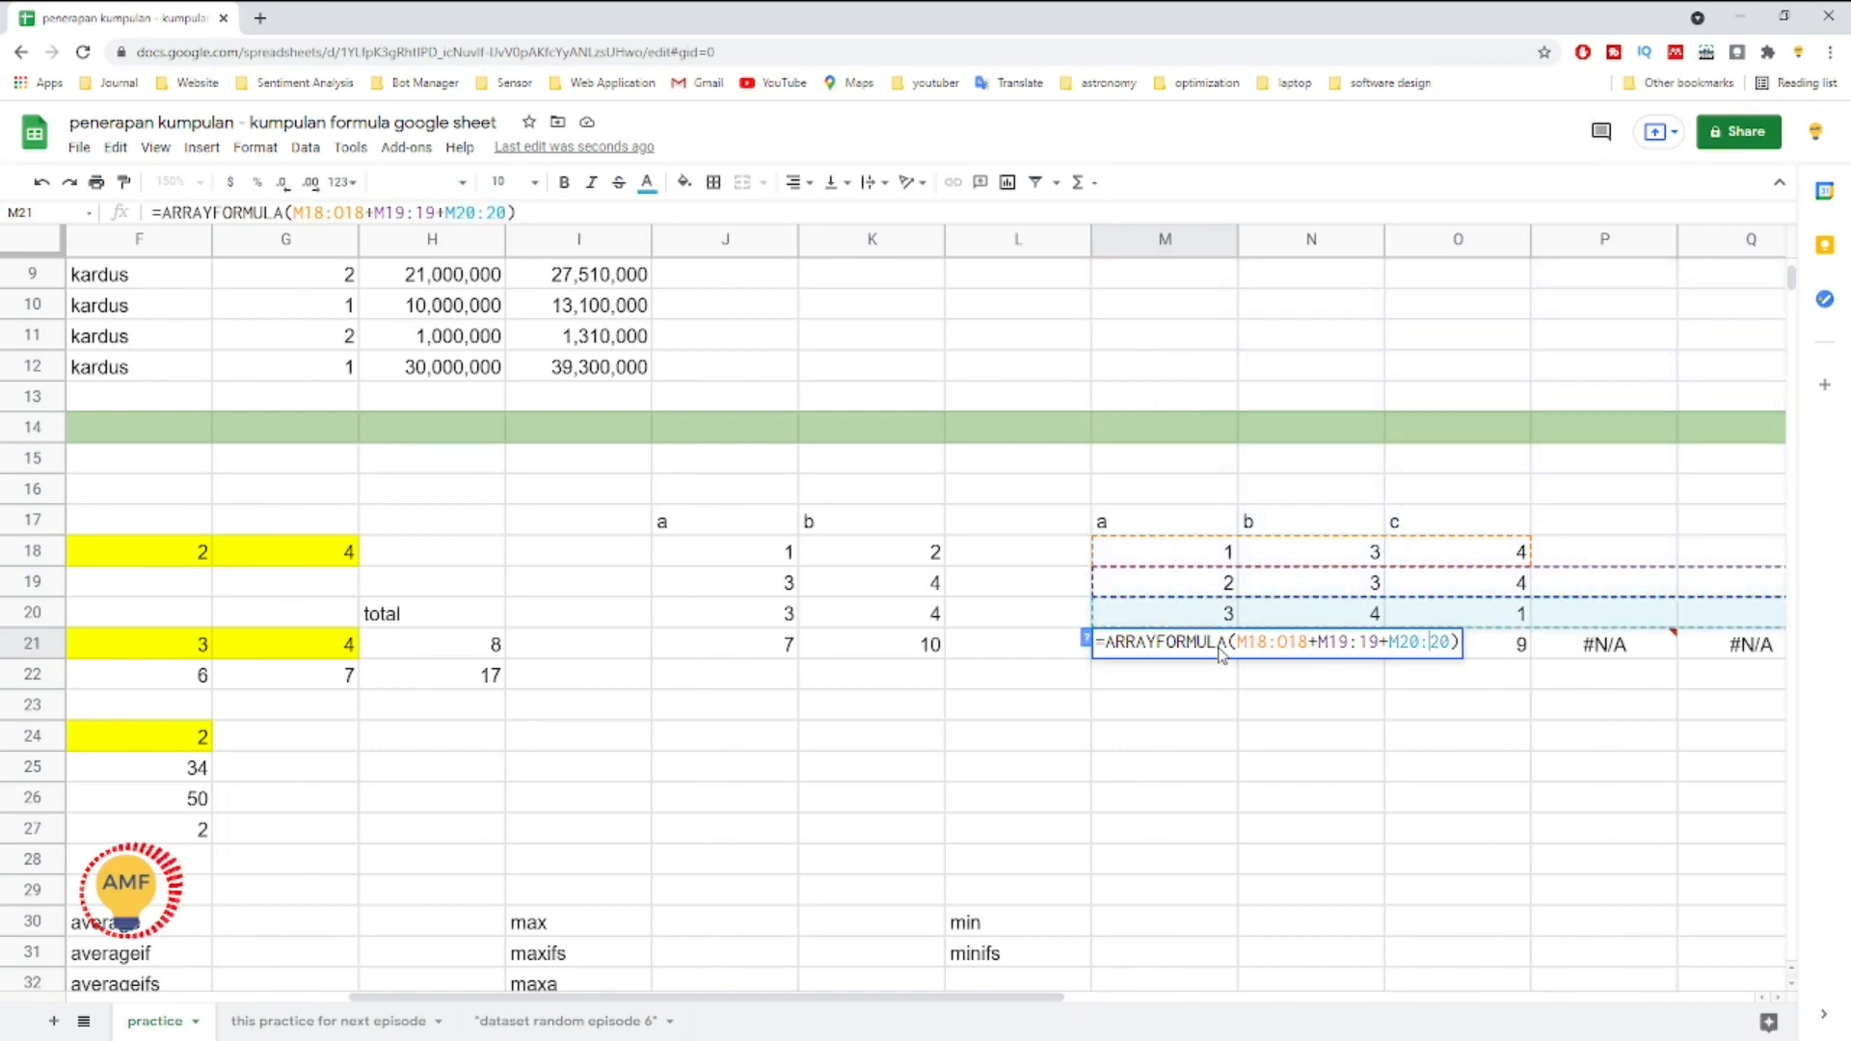
{"action": "type", "text": "O"}
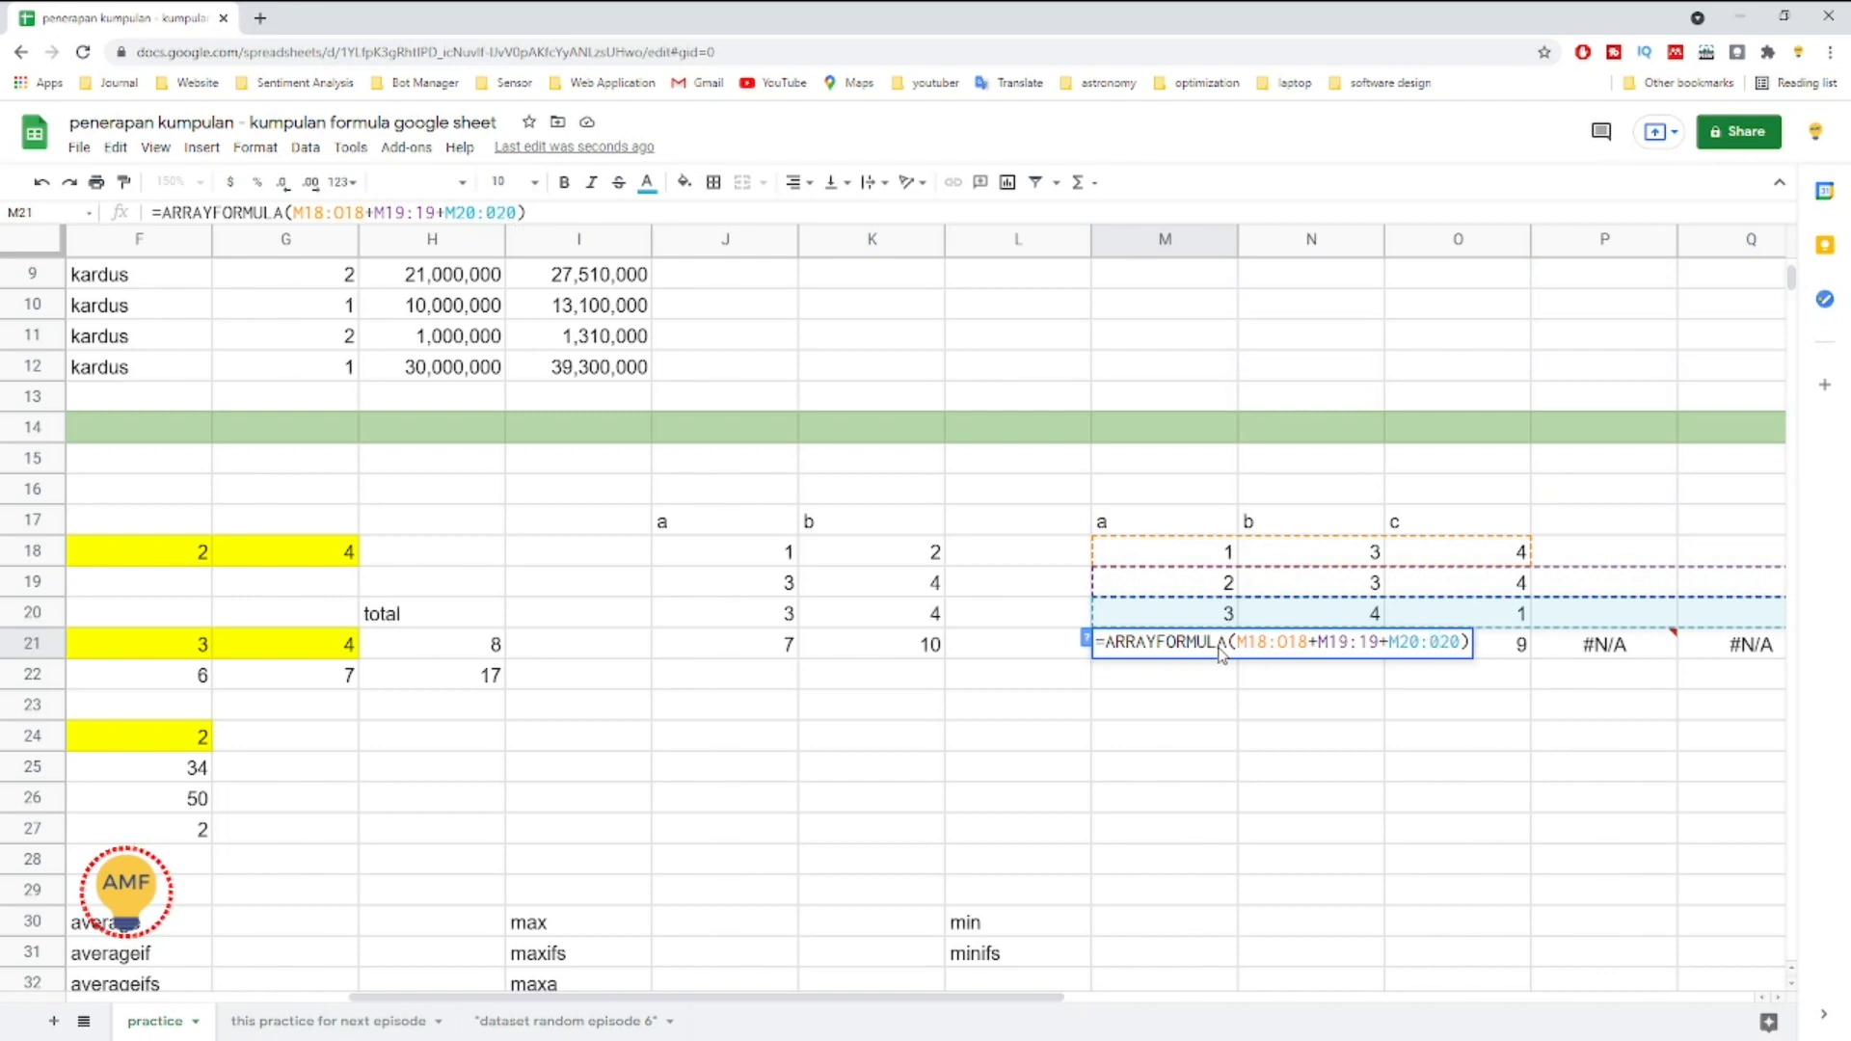
{"action": "key", "text": "Return"}
Step: Inspect the formula in M21 and the error in cell P21 beside the column totals
{"action": "left_click", "coordinate": [1223, 656]}
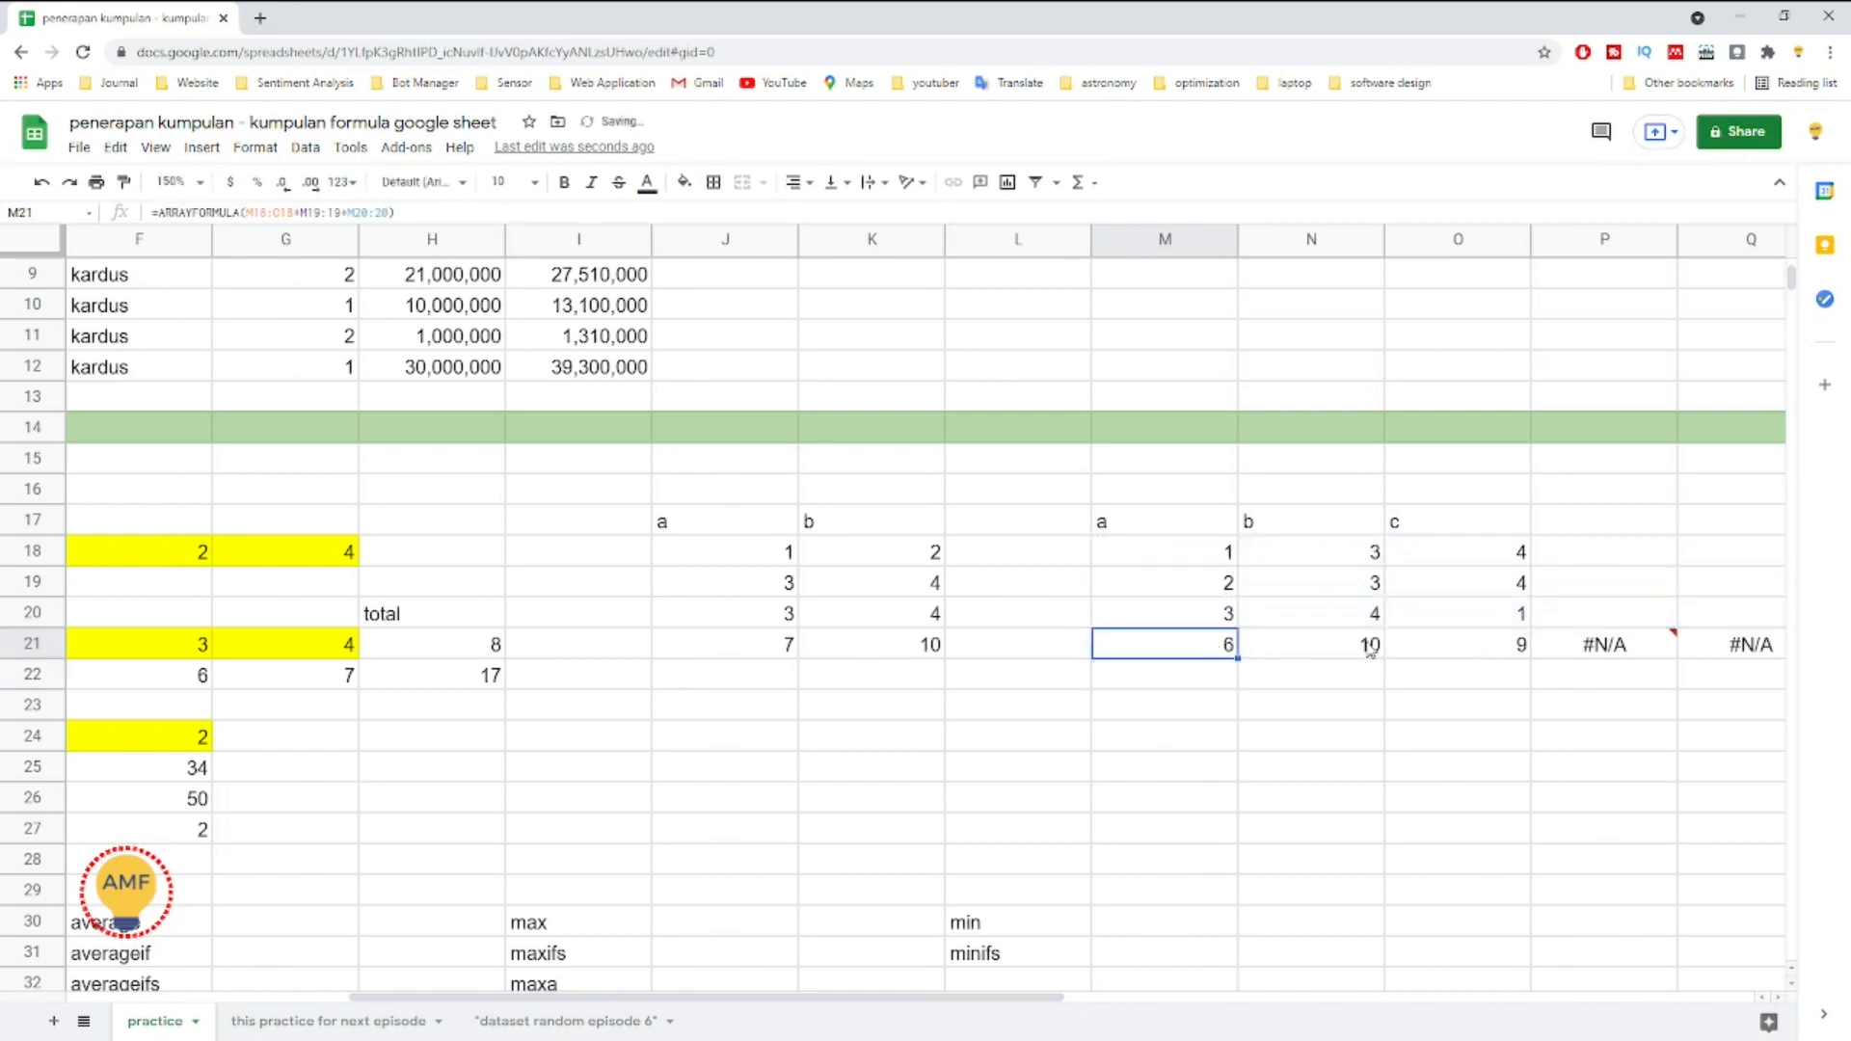
{"action": "left_click", "coordinate": [1561, 652]}
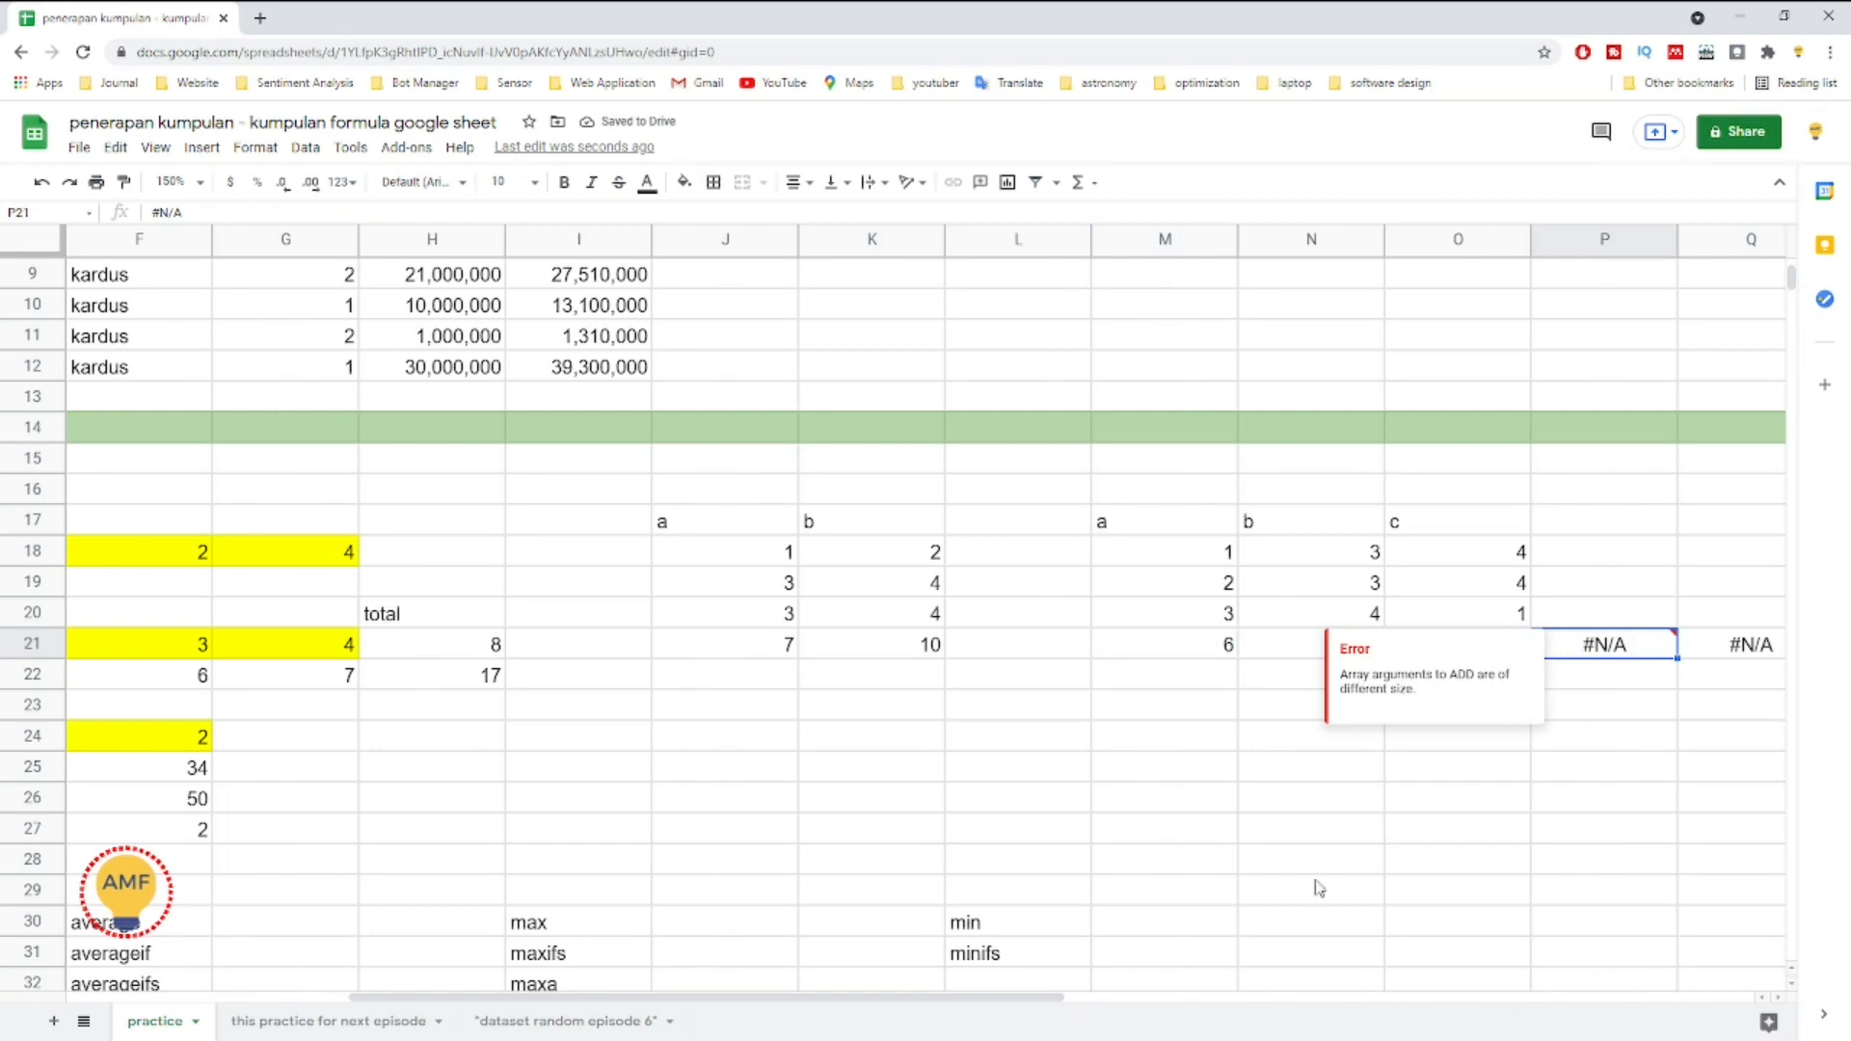
{"action": "left_click", "coordinate": [871, 984]}
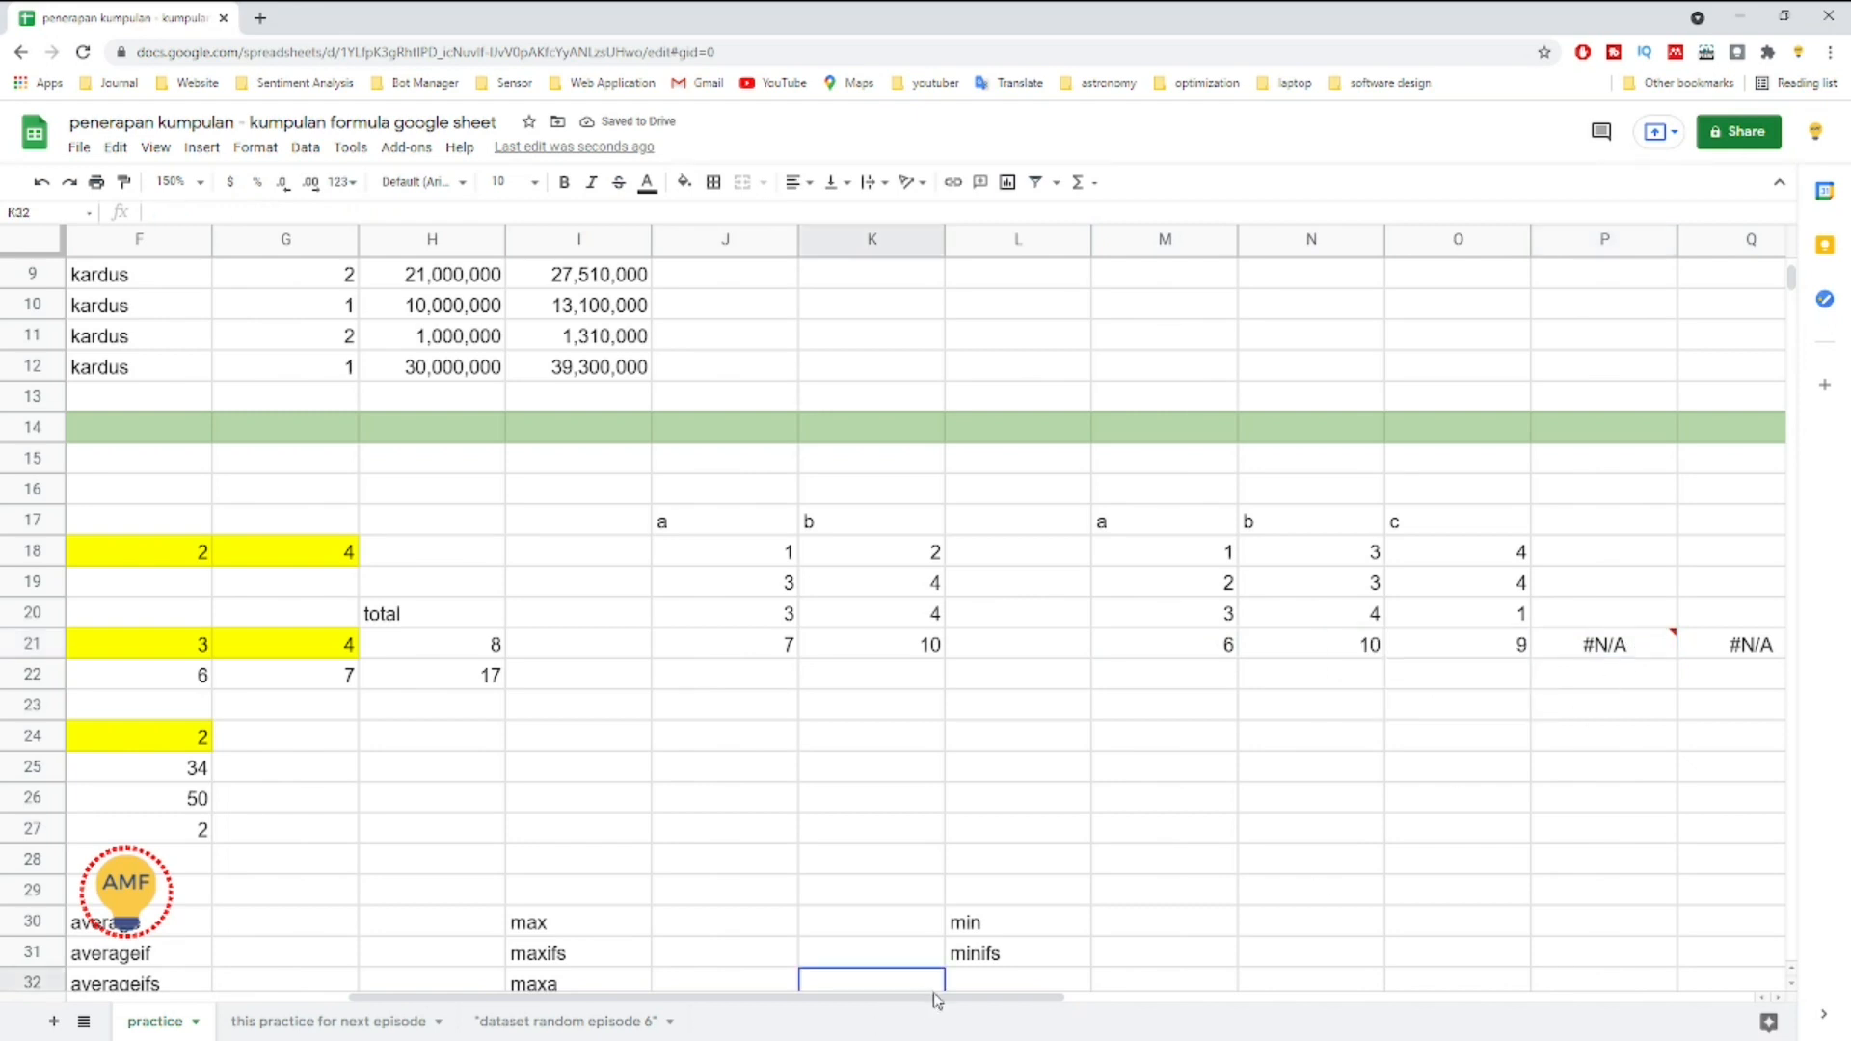
{"action": "left_click", "coordinate": [1522, 648]}
{"action": "key", "text": "Right"}
Step: Clear the faulty ARRAYFORMULA totals from cells M21:O21
{"action": "left_click", "coordinate": [1182, 654]}
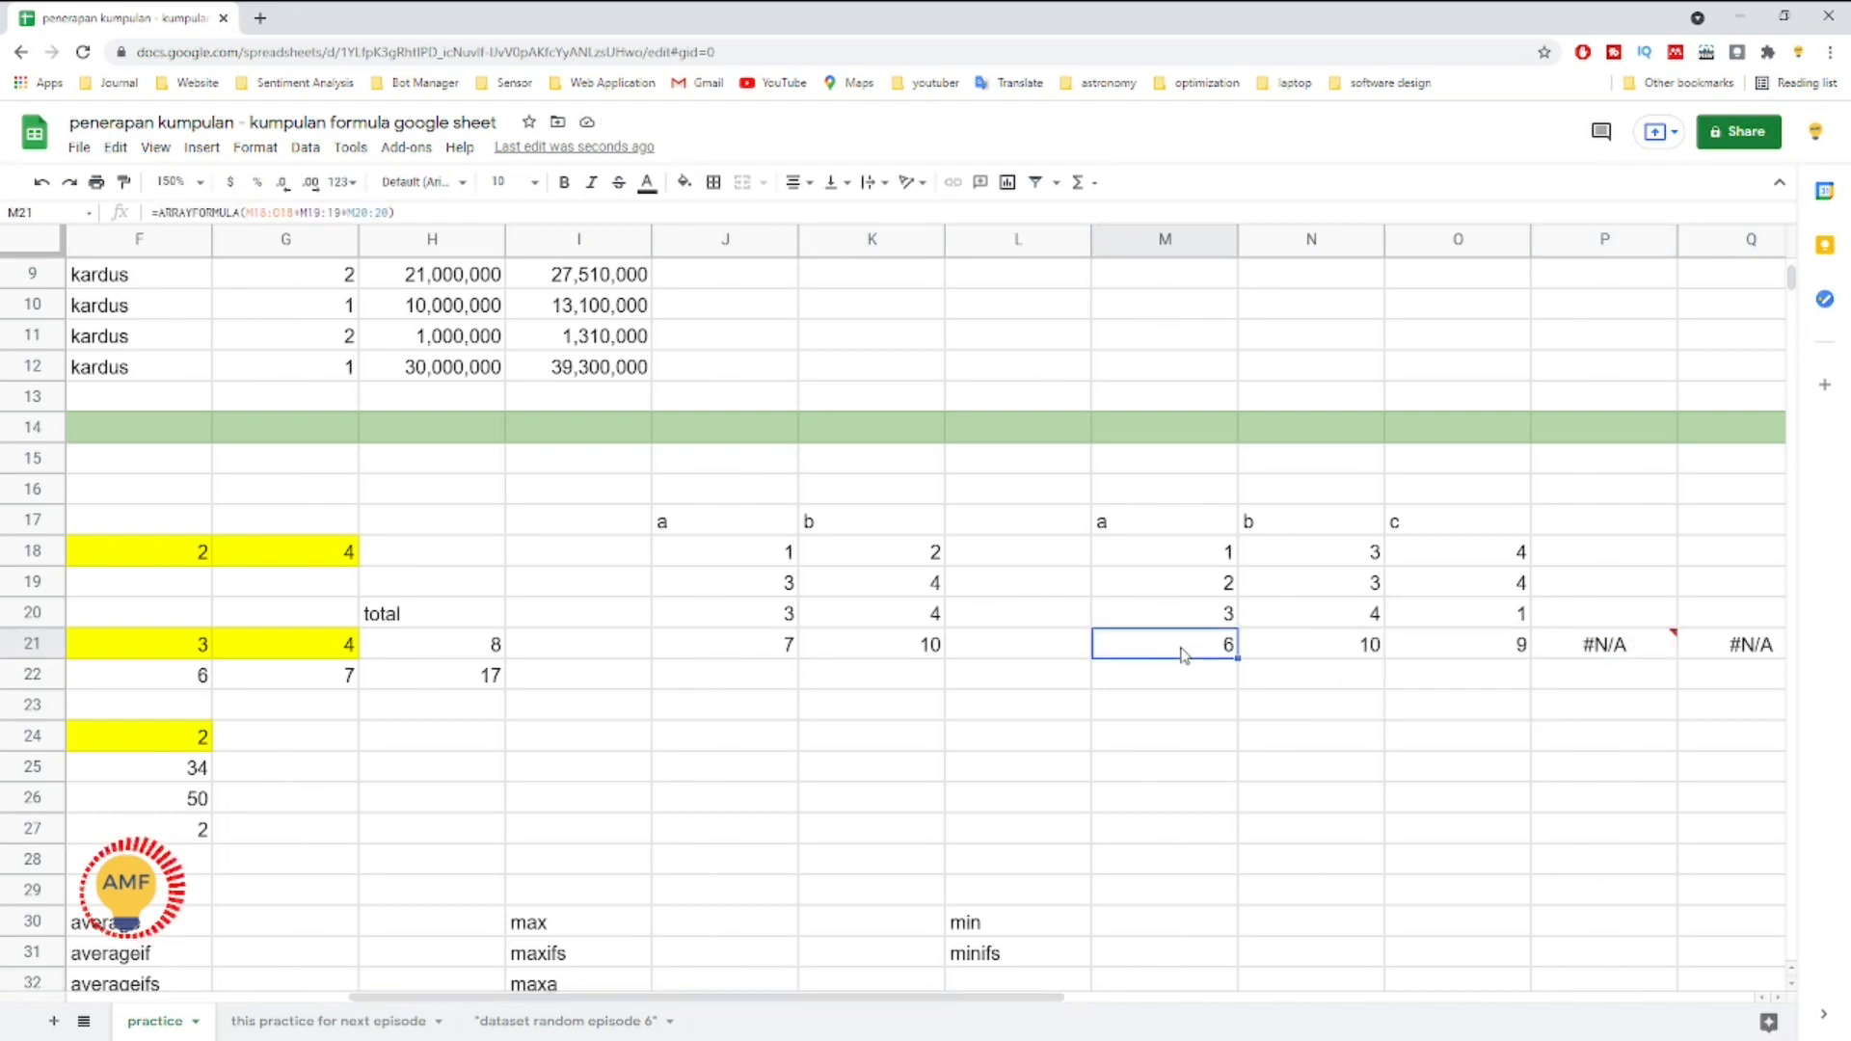
{"action": "key", "text": "shift+Right"}
{"action": "key", "text": "shift+Right"}
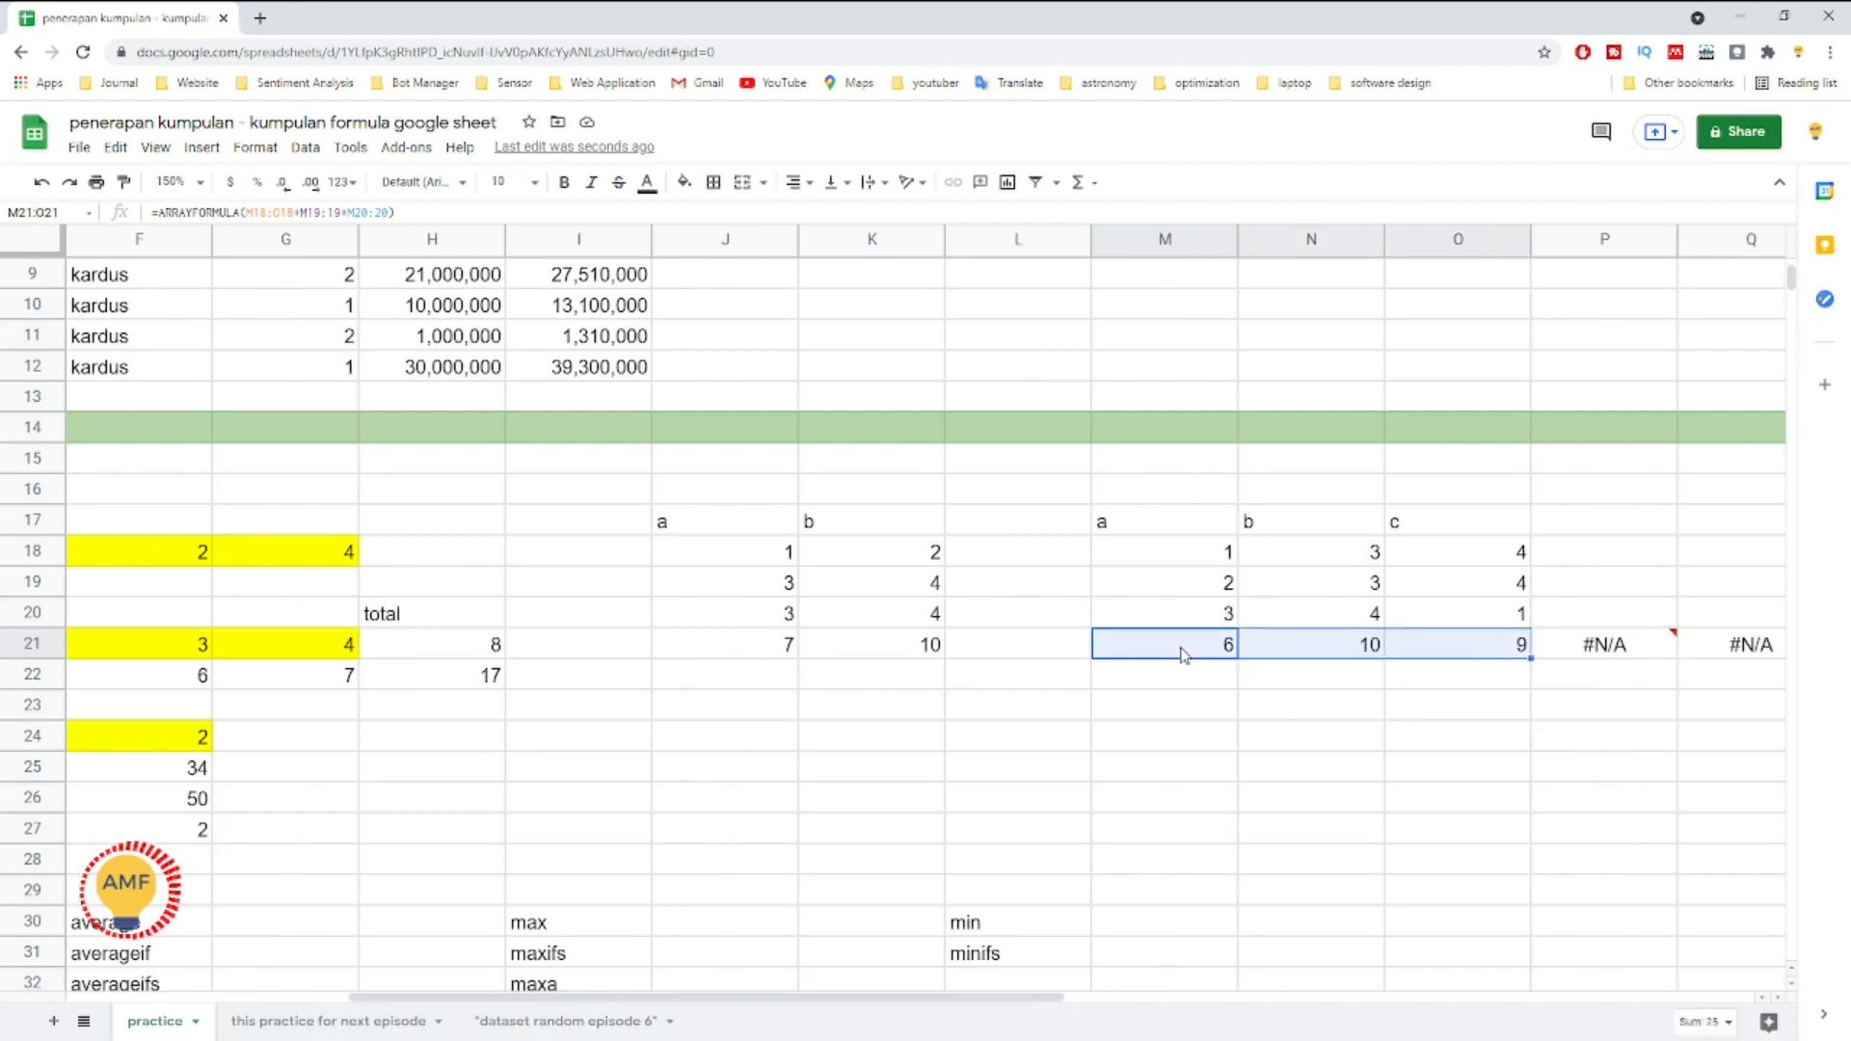
{"action": "key", "text": "Delete"}
Step: Total columns a, b and c by entering =ARRAYFORMULA(M18:O18+M19:O19+M20:O20) in cell M21
{"action": "left_click", "coordinate": [1185, 655]}
{"action": "type", "text": "="}
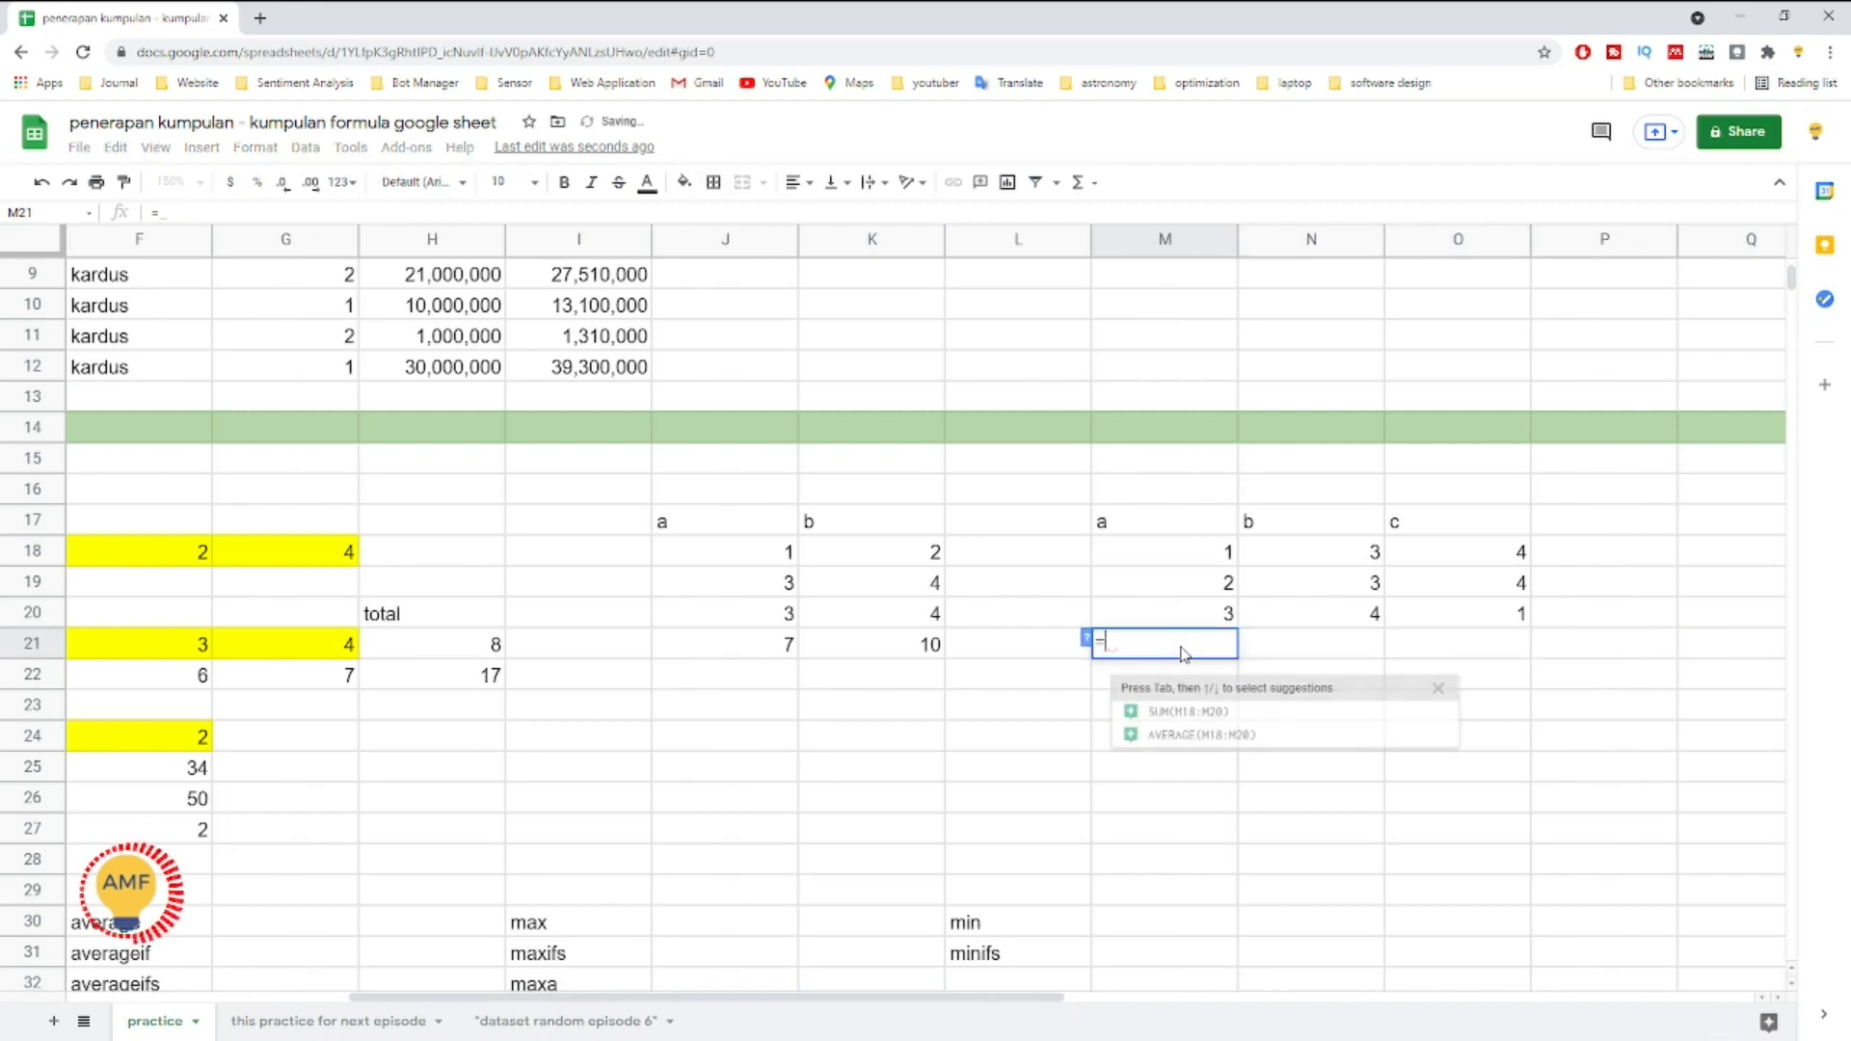
{"action": "type", "text": "arr"}
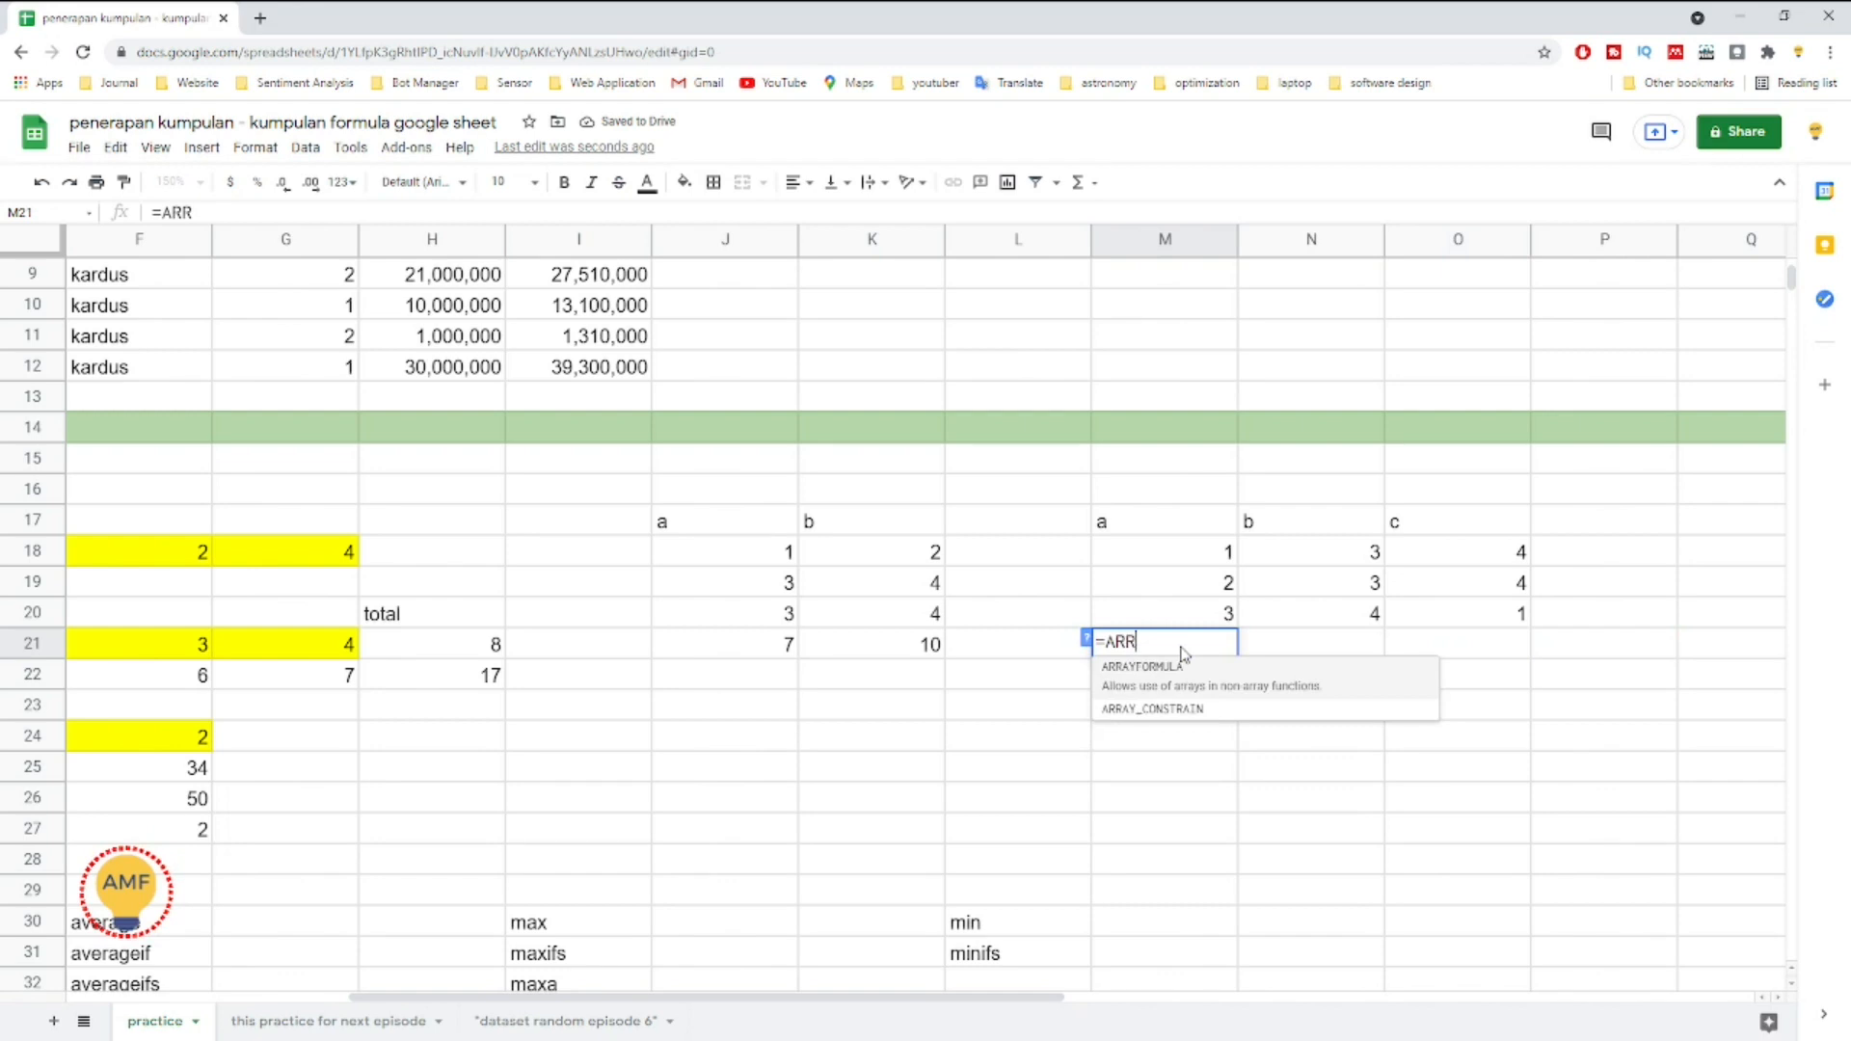
{"action": "key", "text": "Tab"}
{"action": "type", "text": "M18:"}
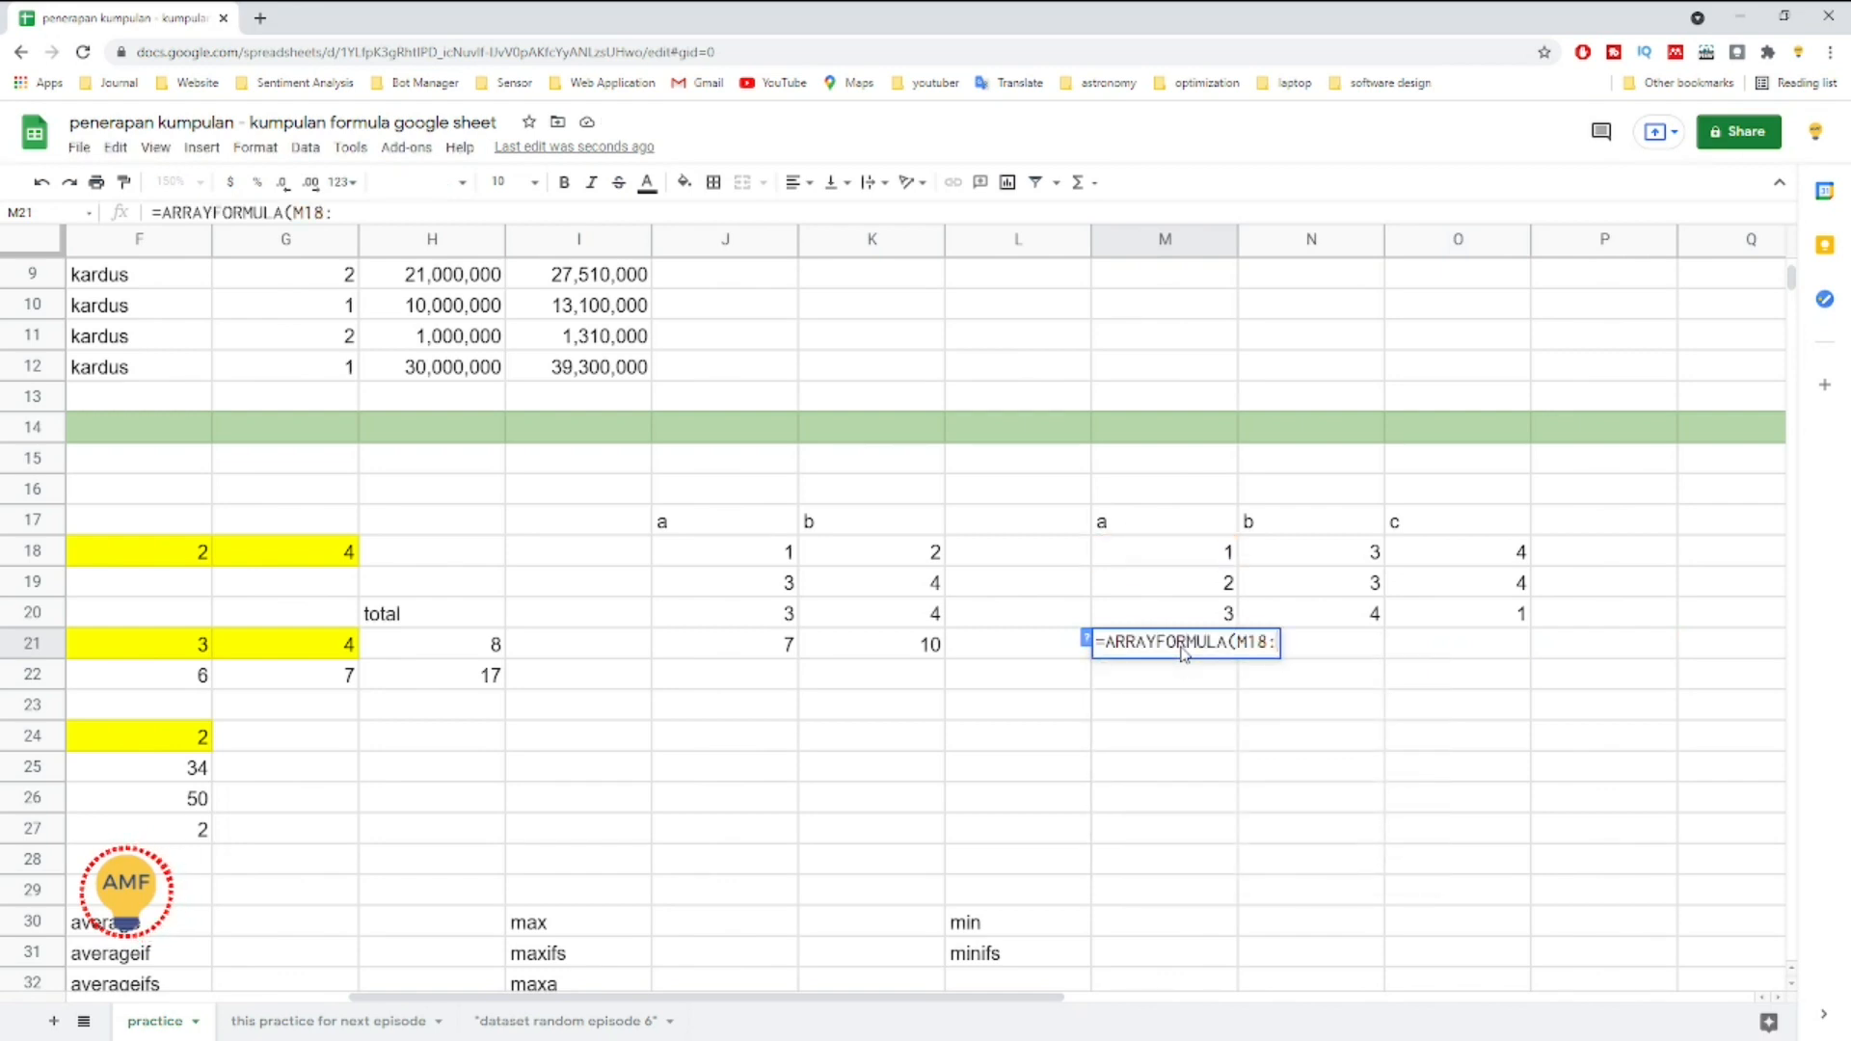
{"action": "type", "text": "2"}
{"action": "key", "text": "BackSpace"}
{"action": "type", "text": "M"}
{"action": "key", "text": "BackSpace"}
{"action": "type", "text": ")18"}
{"action": "key", "text": "BackSpace"}
{"action": "key", "text": "BackSpace"}
{"action": "key", "text": "BackSpace"}
{"action": "type", "text": "O18"}
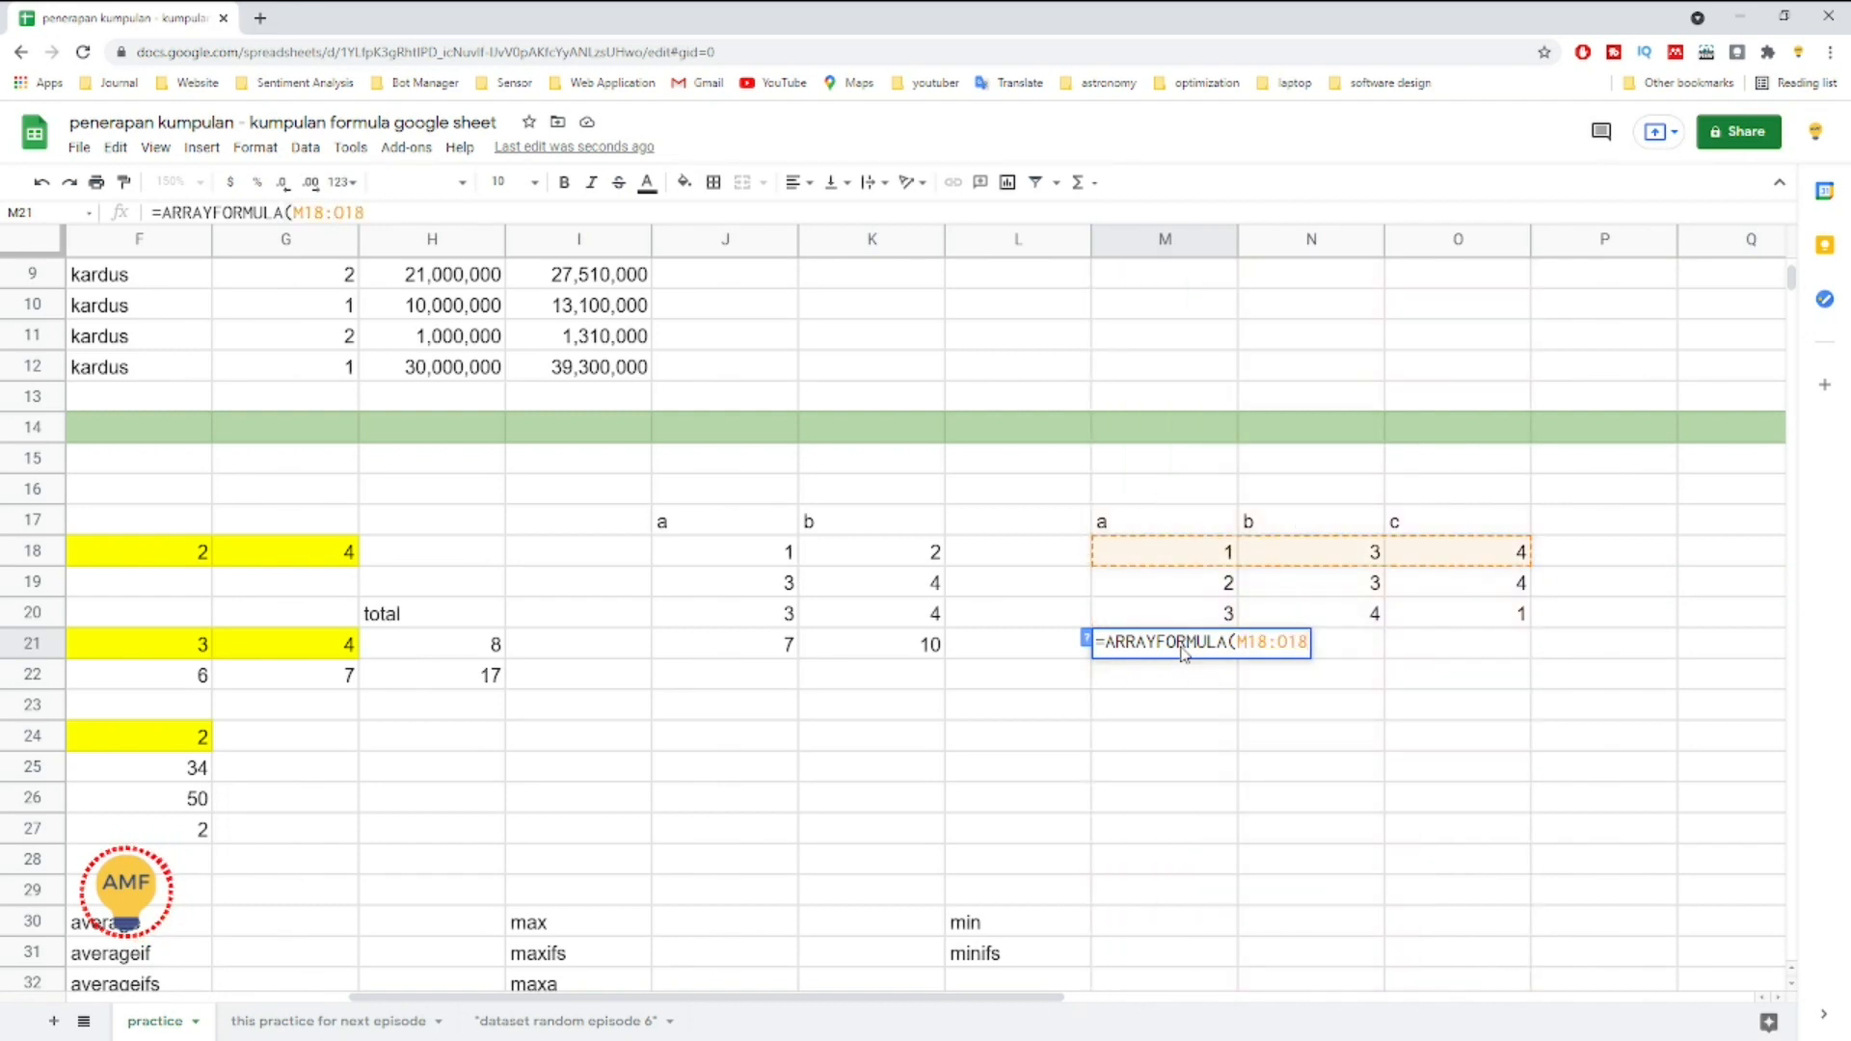
{"action": "type", "text": "+M"}
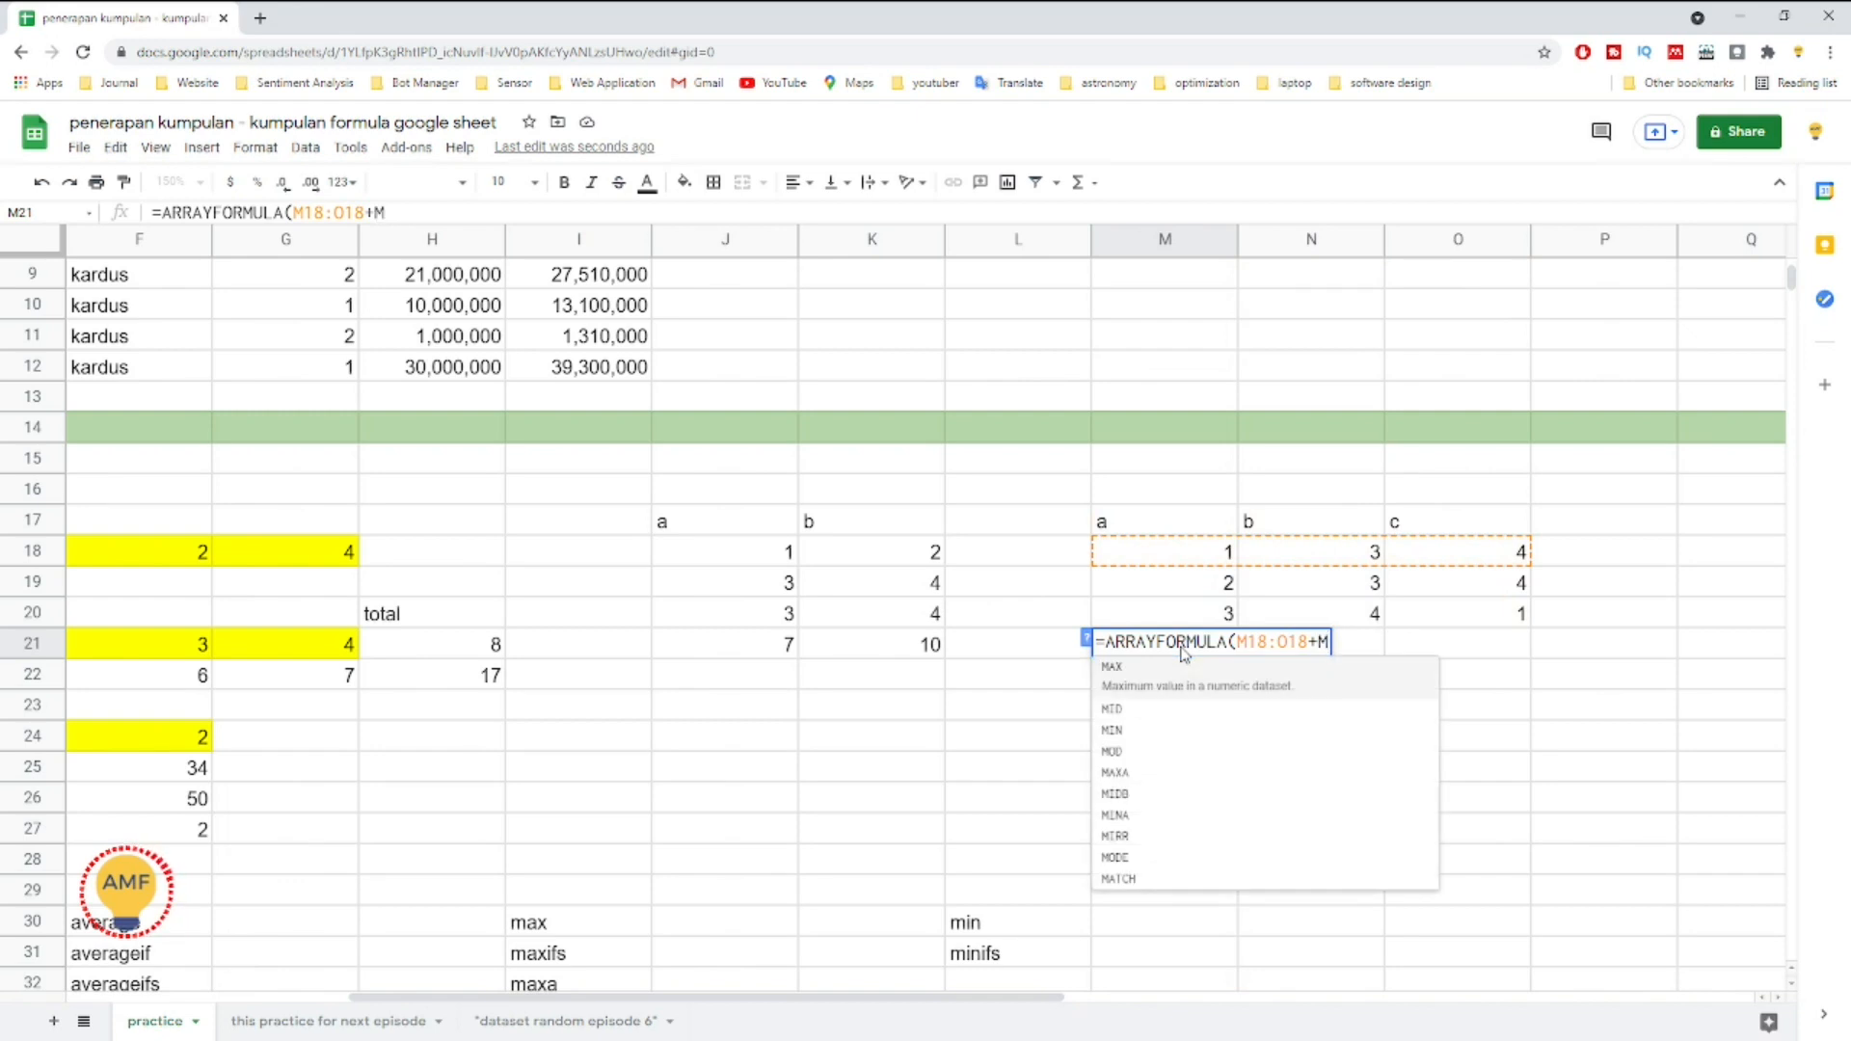
{"action": "type", "text": "19:"}
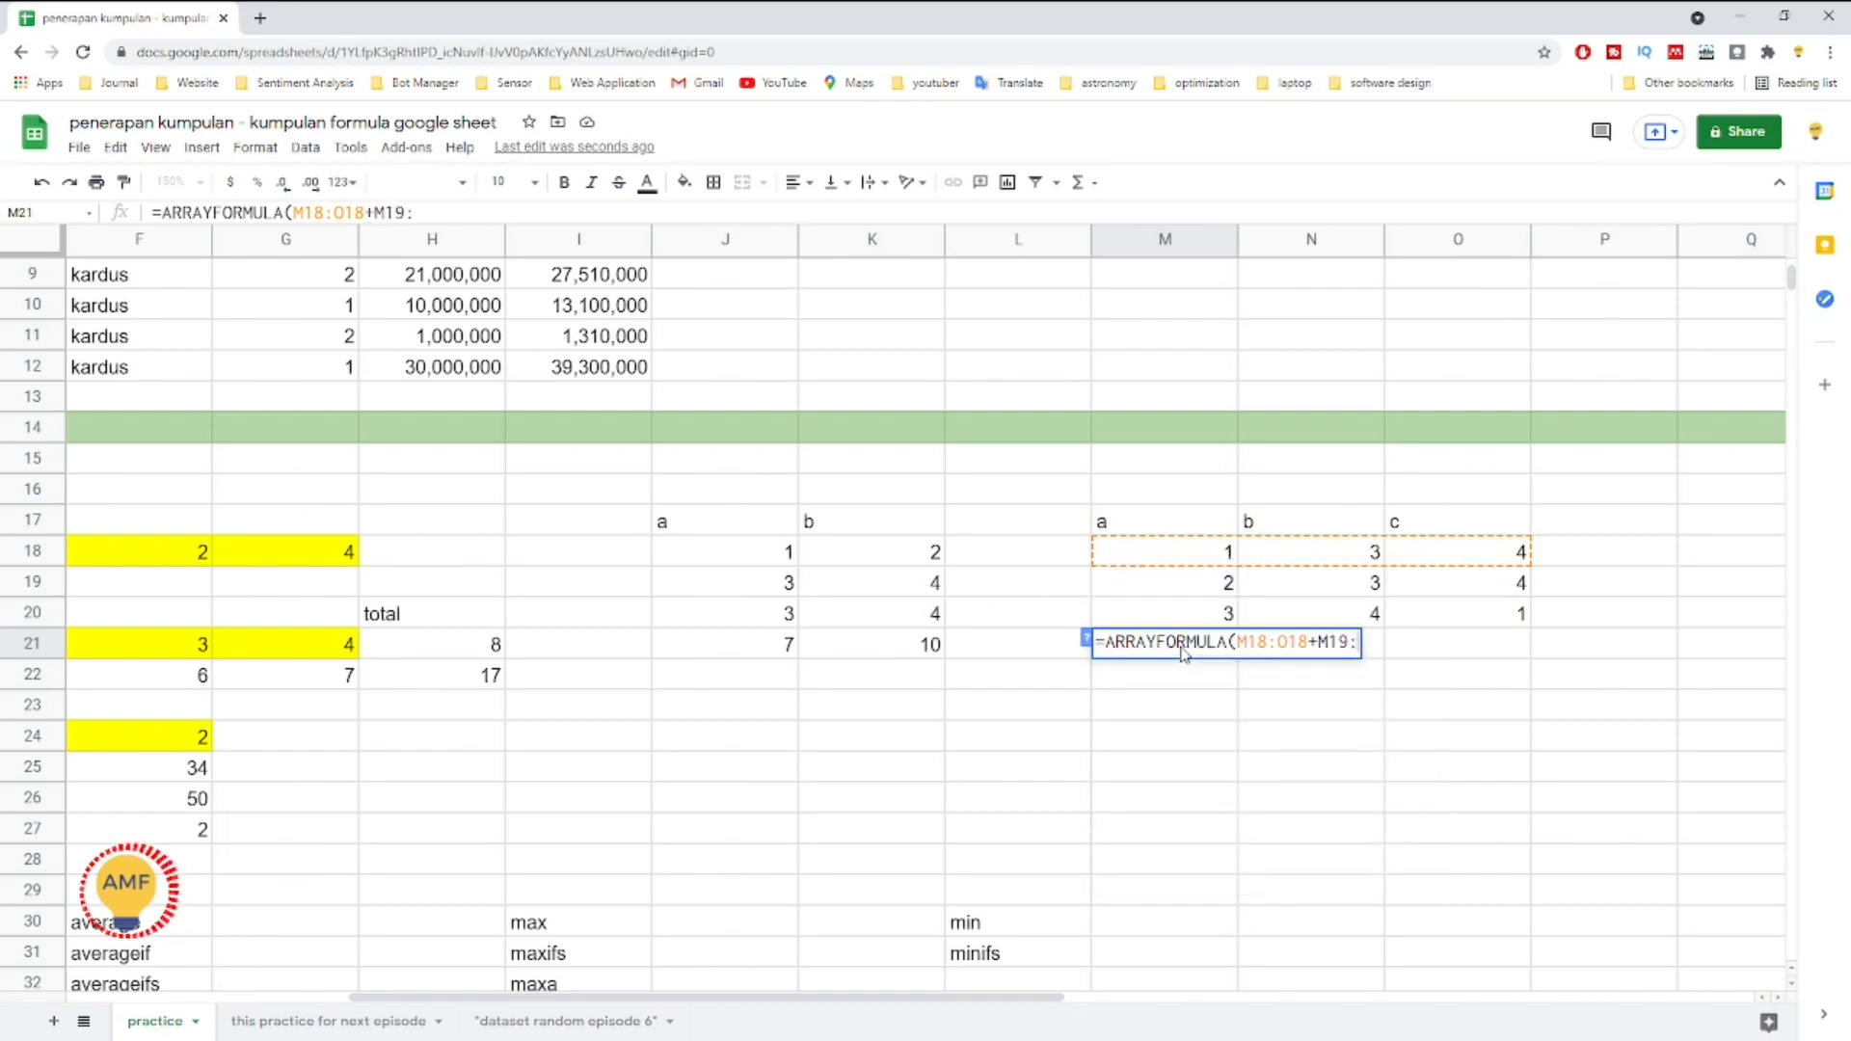
{"action": "type", "text": "O19+M20"}
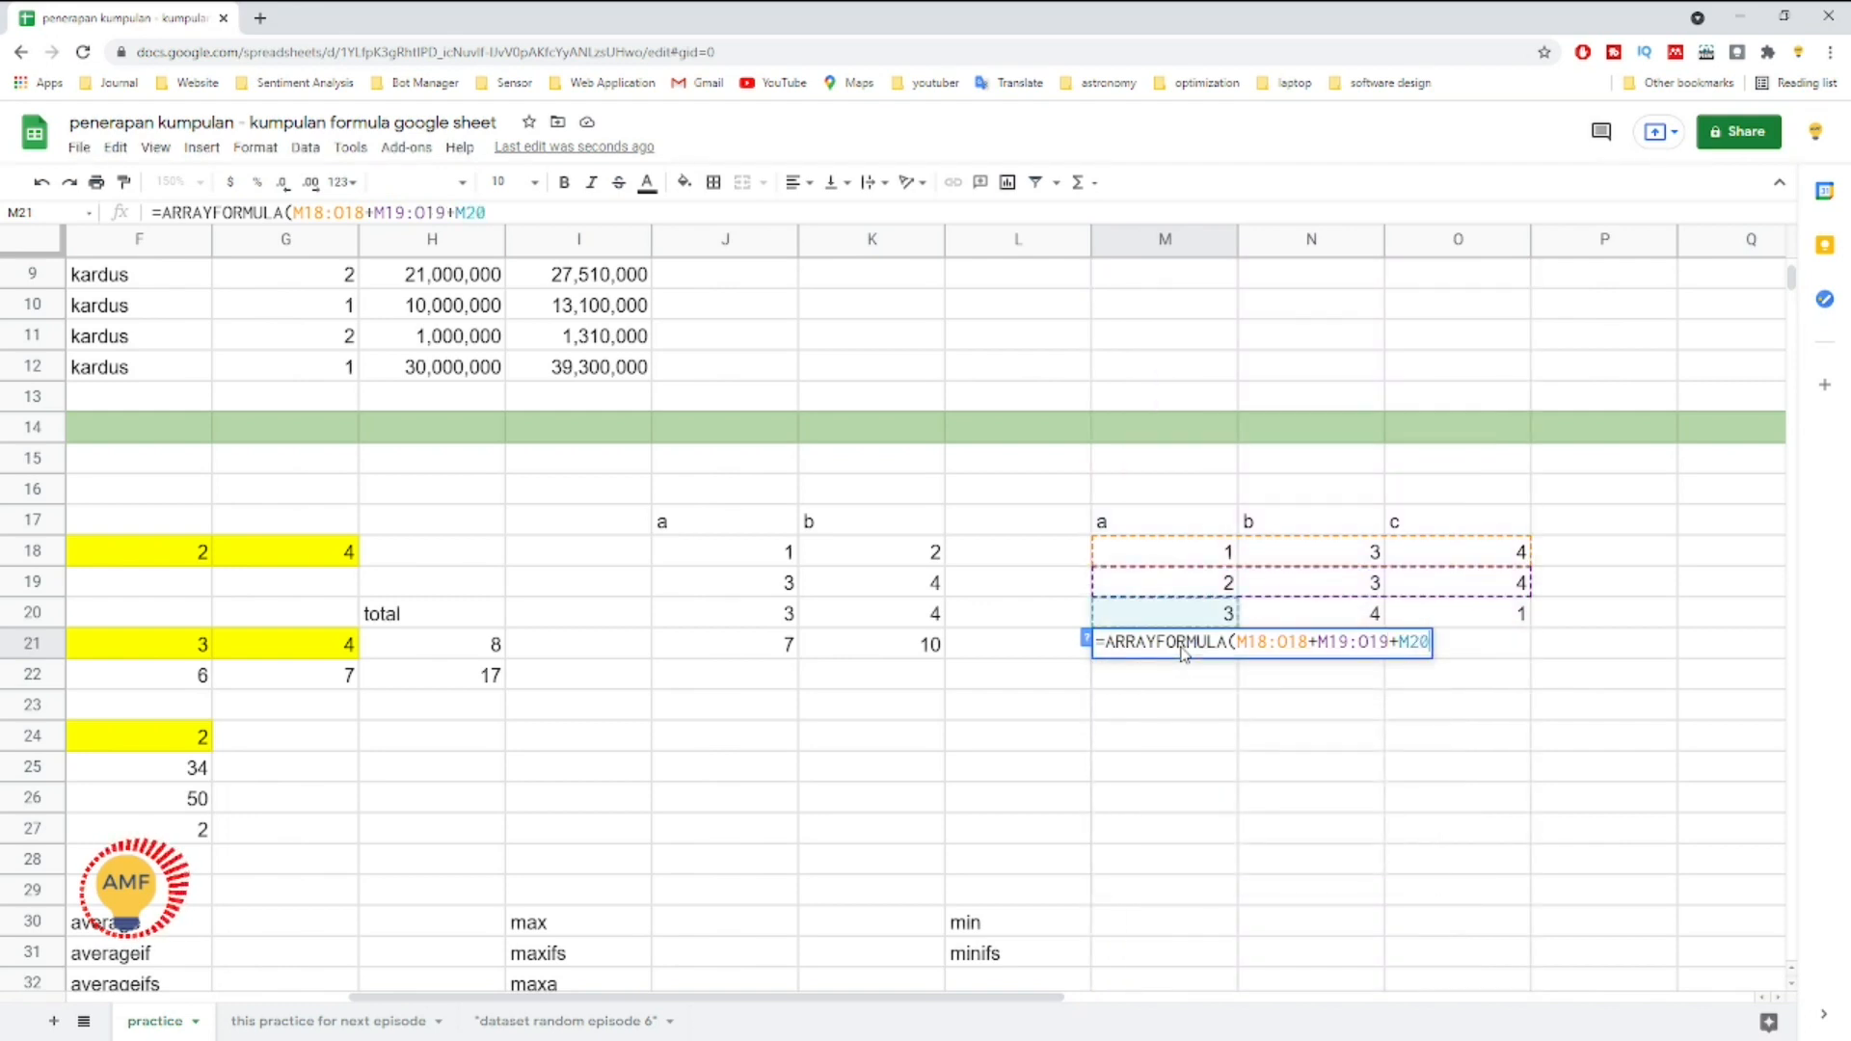
{"action": "type", "text": ":O20"}
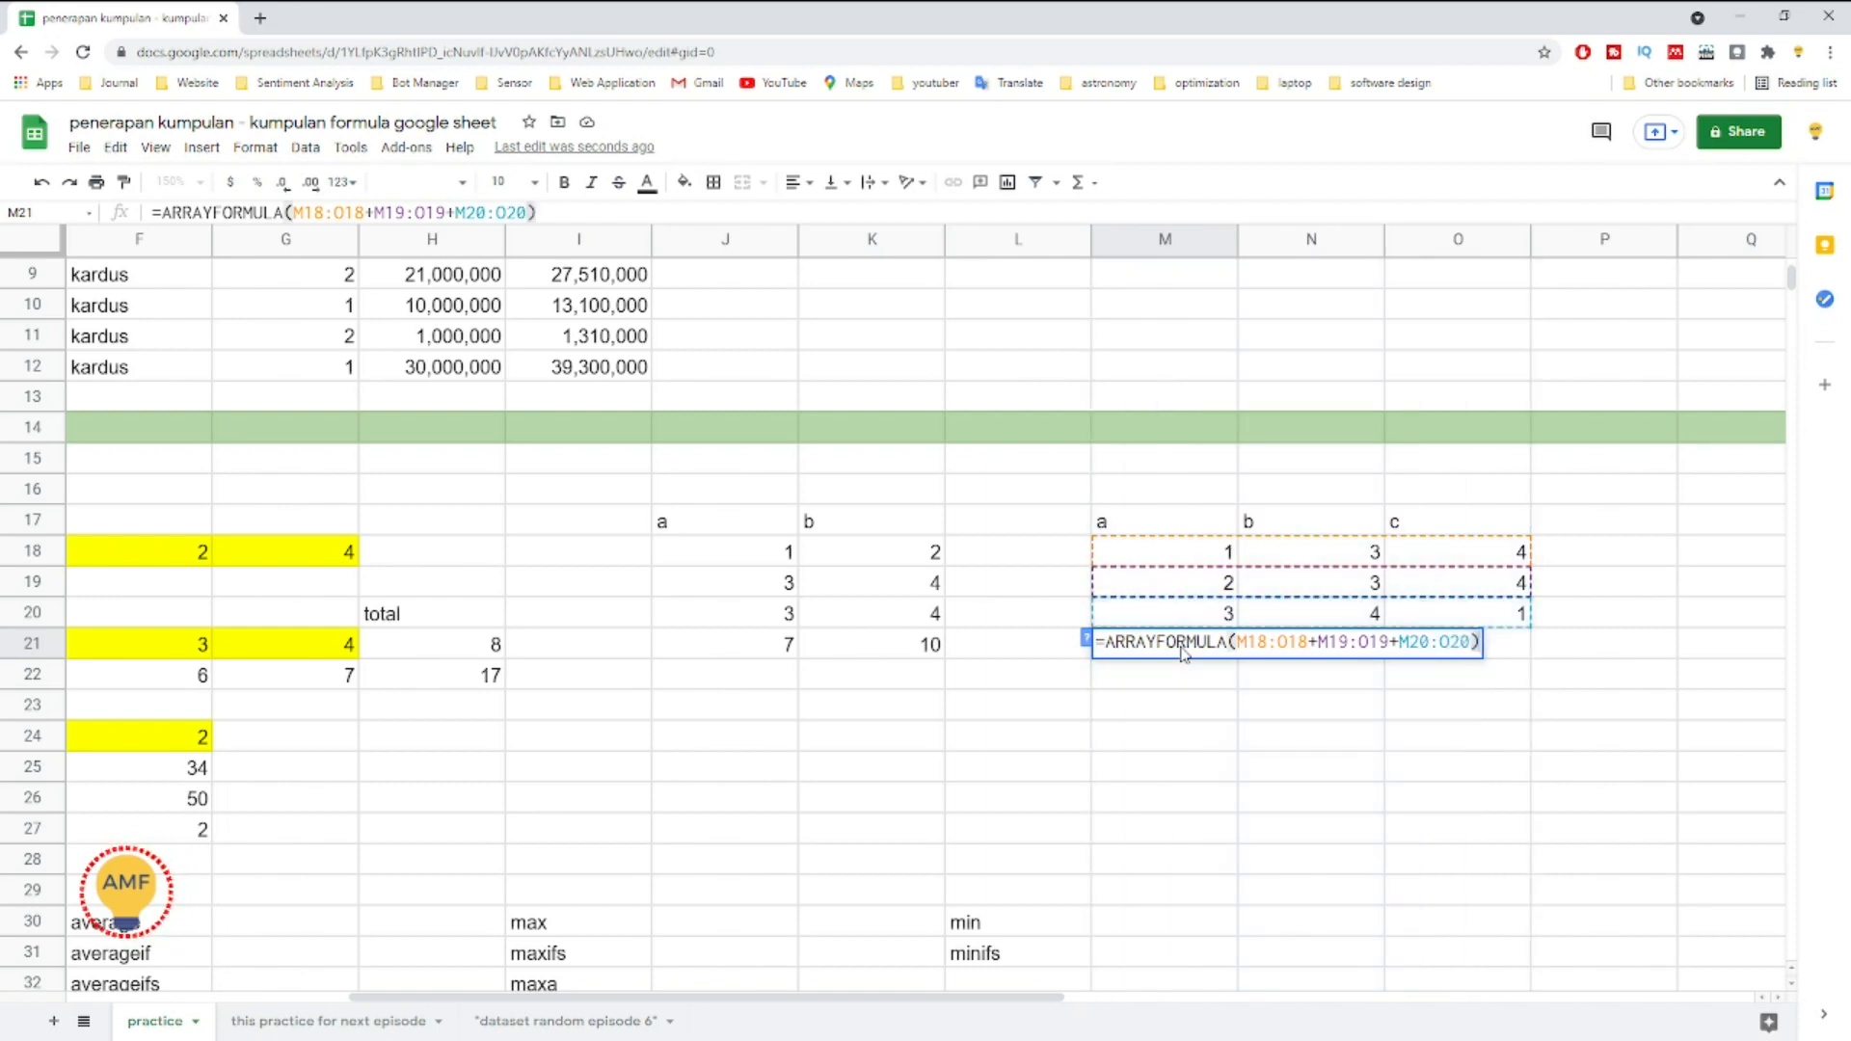
{"action": "key", "text": "Return"}
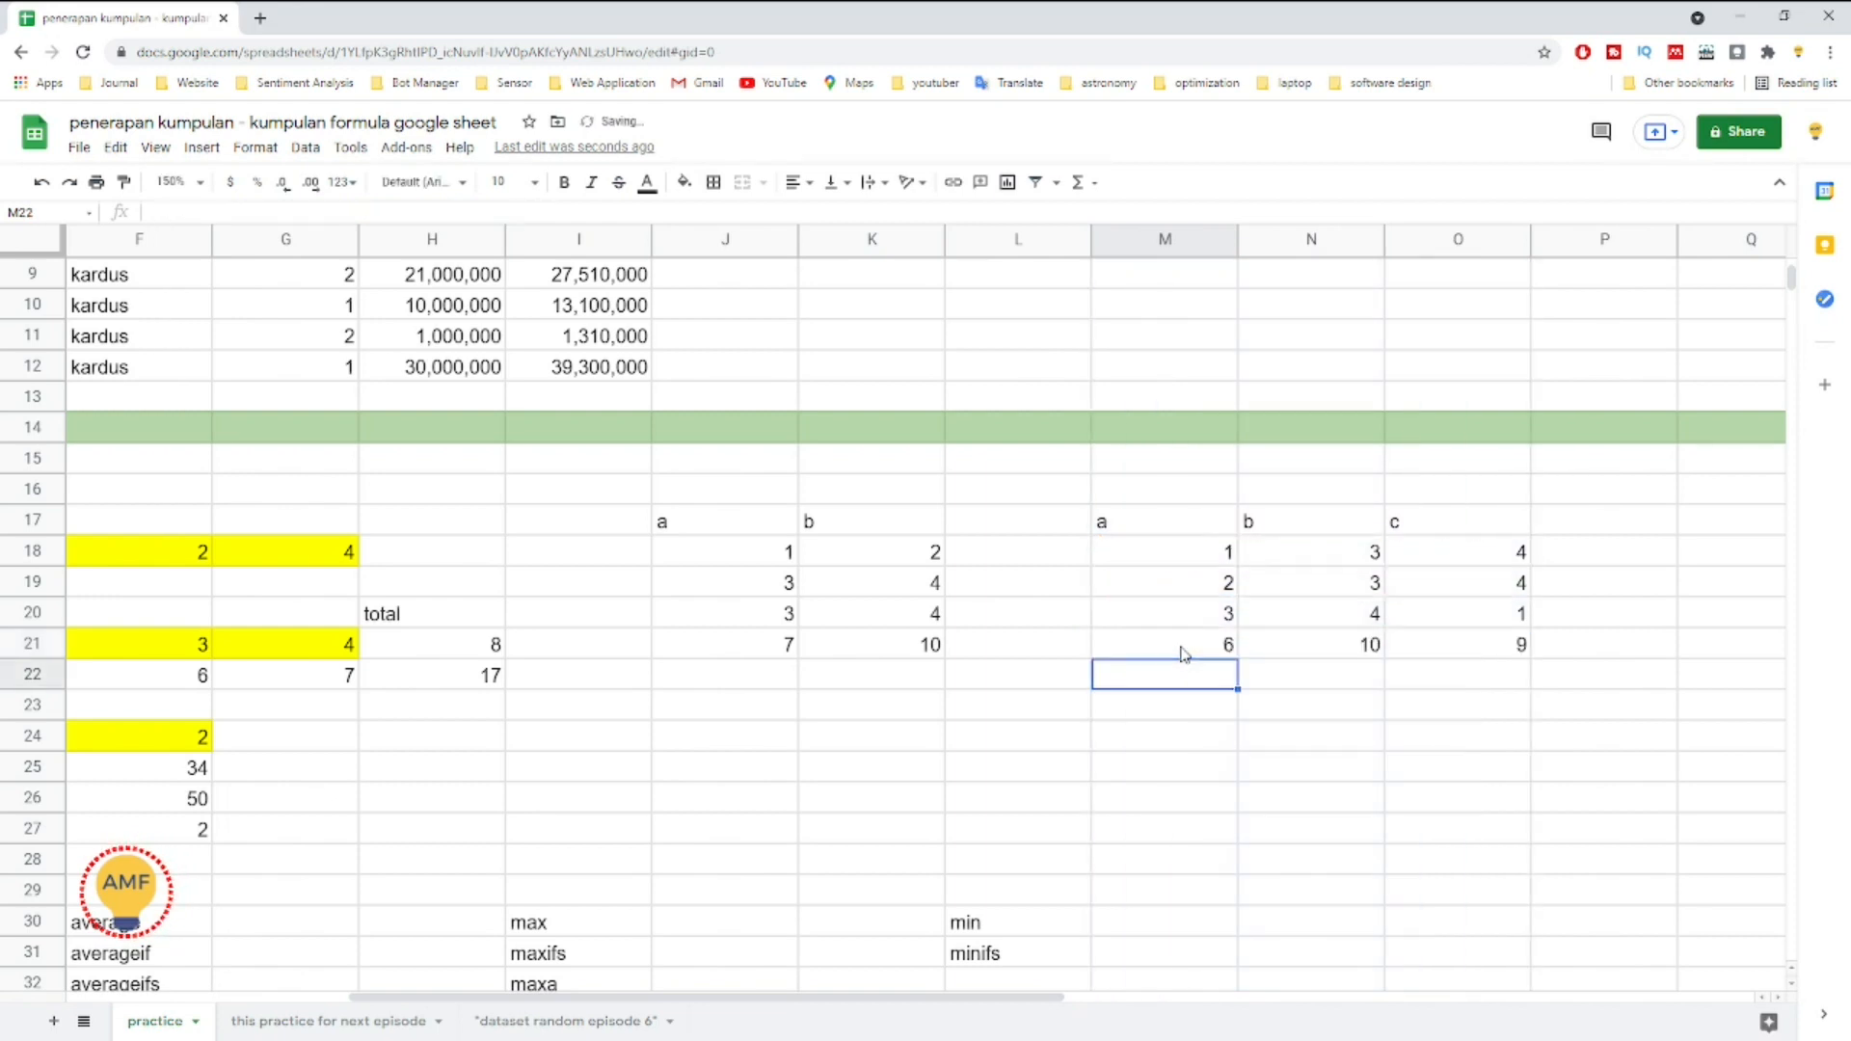
{"action": "left_click", "coordinate": [1184, 655]}
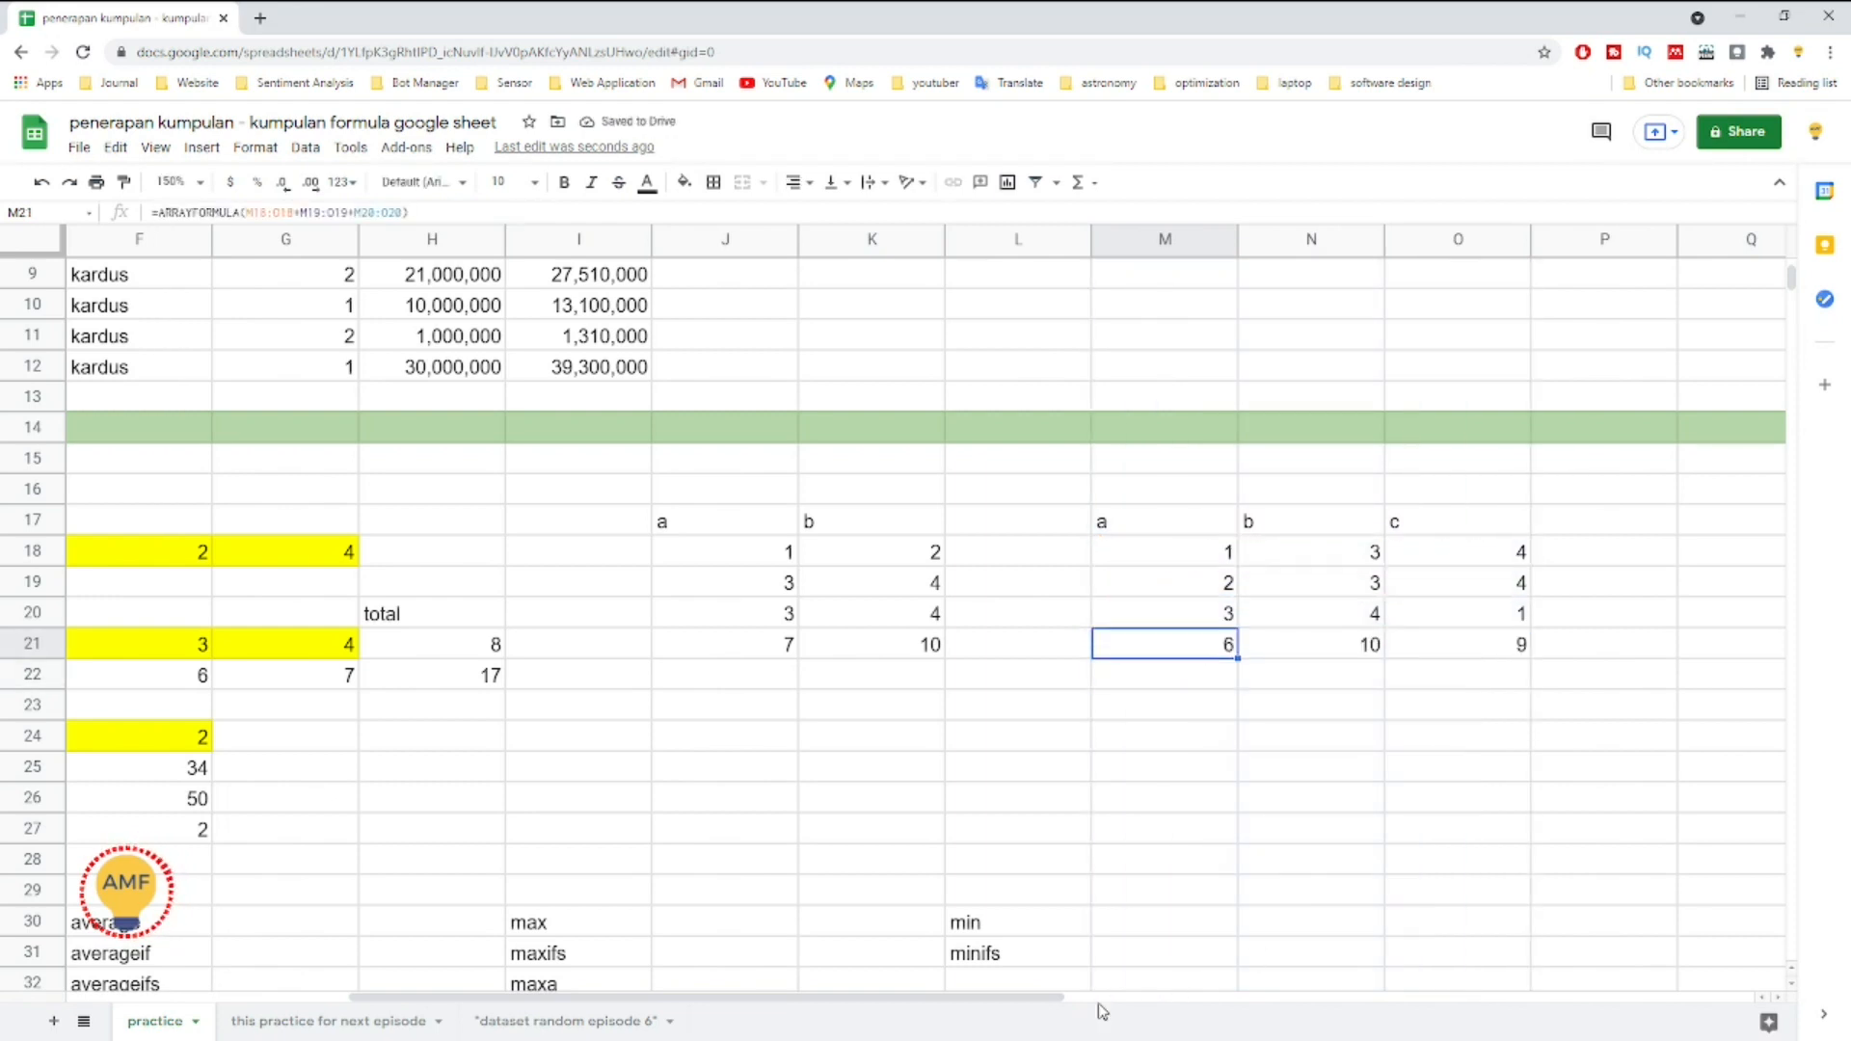
{"action": "left_click", "coordinate": [1224, 675]}
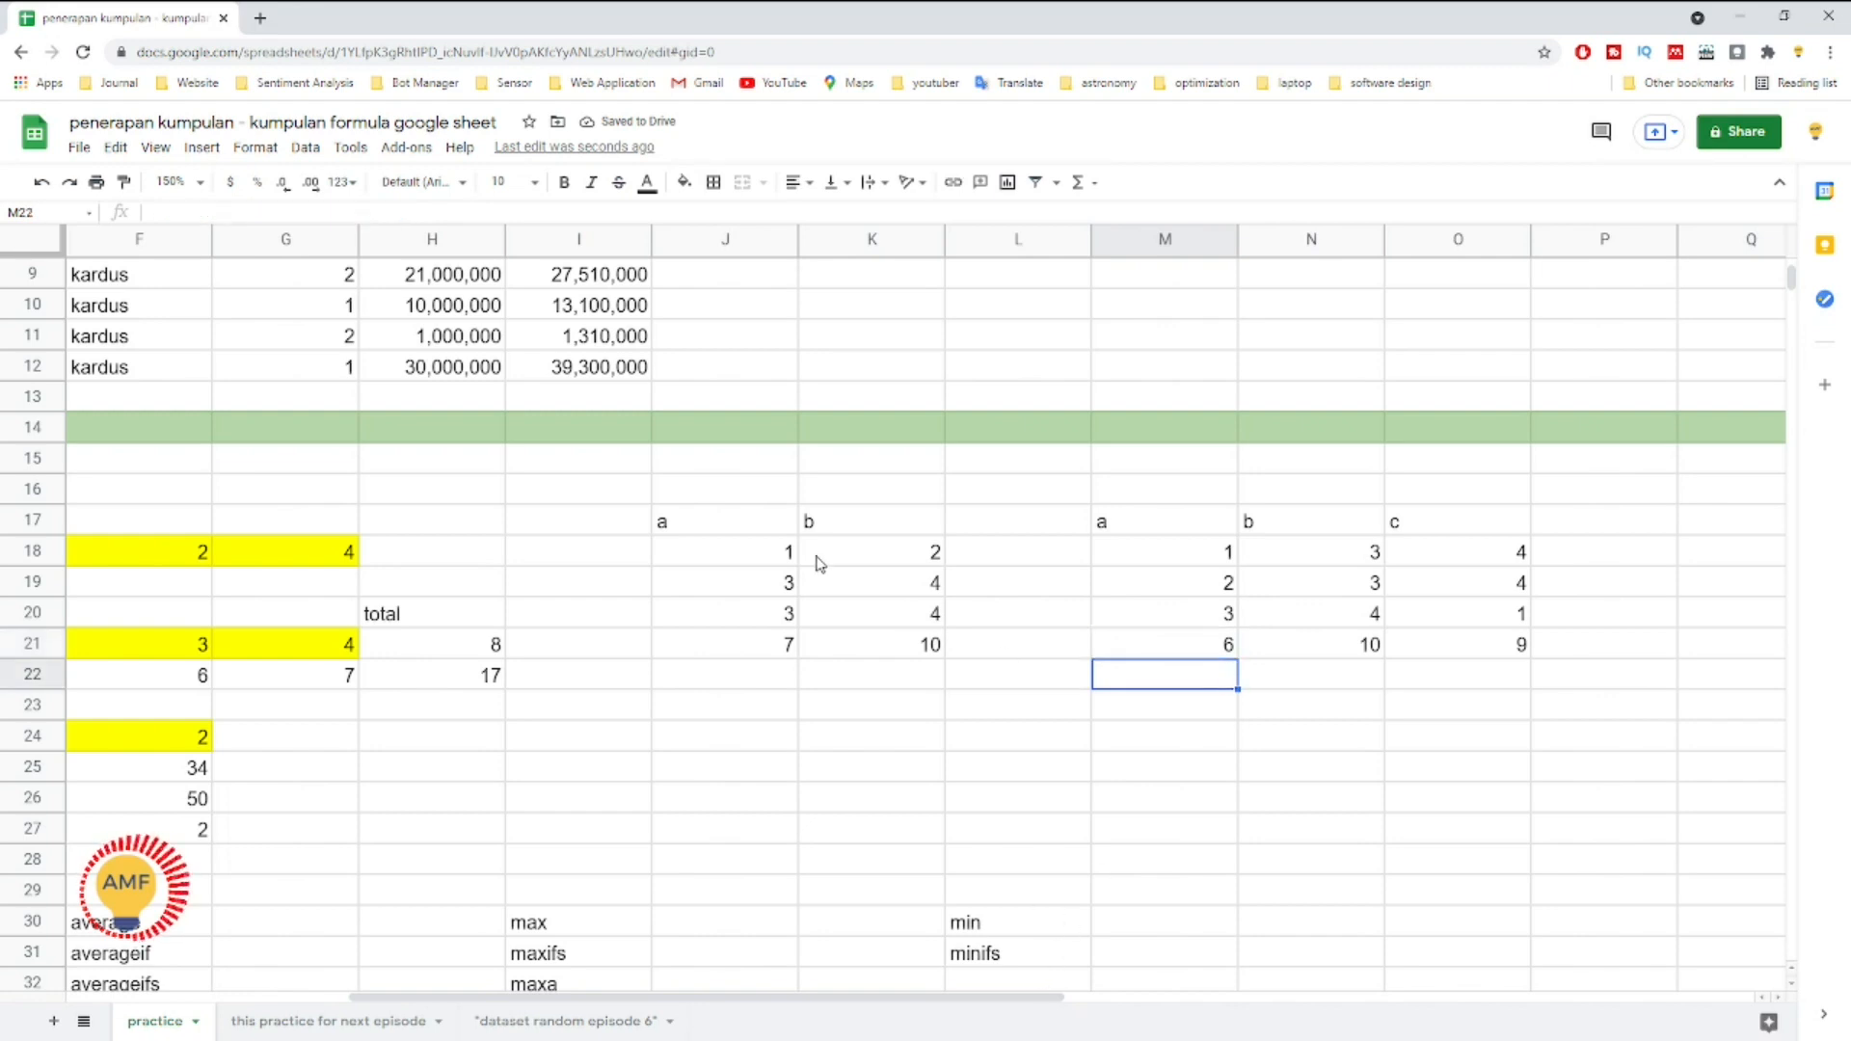
{"action": "left_click", "coordinate": [699, 533]}
{"action": "key", "text": "shift+Down"}
{"action": "key", "text": "shift+Down"}
{"action": "key", "text": "shift+Down"}
{"action": "key", "text": "shift+Down"}
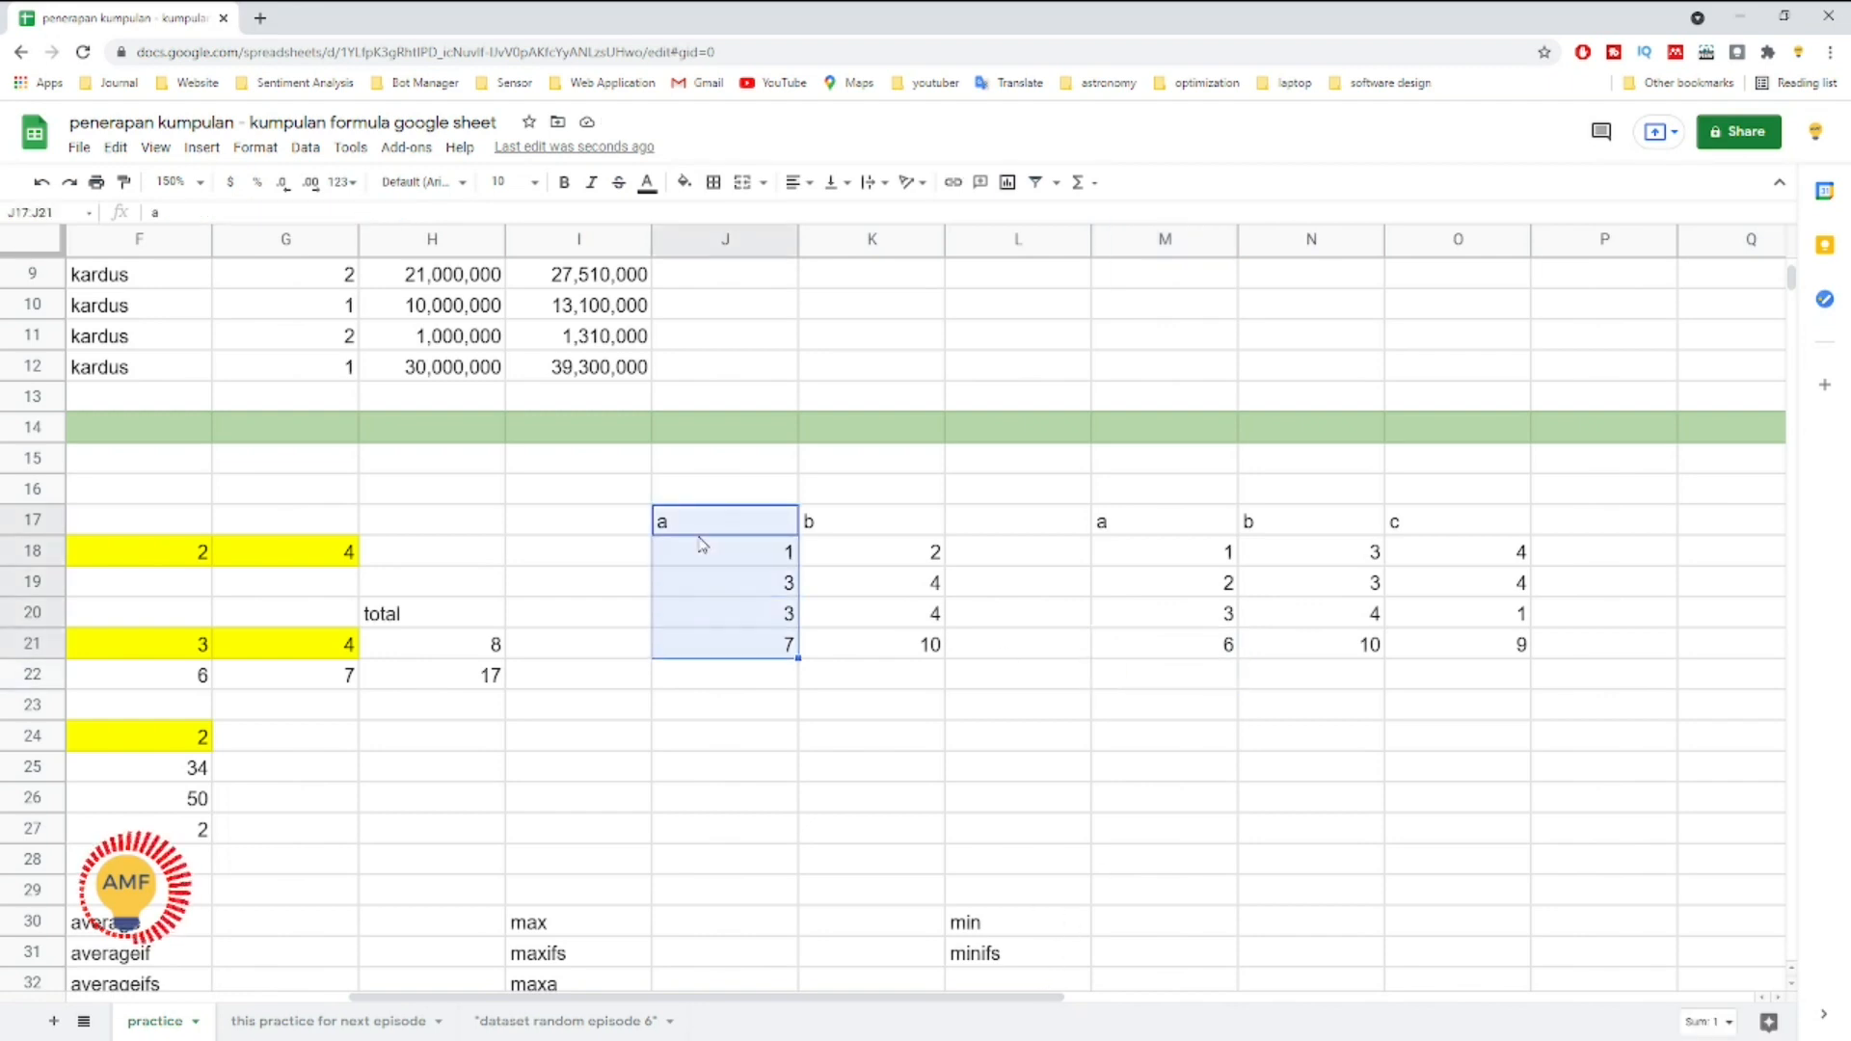
{"action": "key", "text": "shift+Right"}
{"action": "key", "text": "shift+Right"}
{"action": "key", "text": "shift+Right"}
{"action": "key", "text": "shift+Right"}
{"action": "key", "text": "shift+Right"}
{"action": "key", "text": "shift+Right"}
{"action": "key", "text": "shift+Left"}
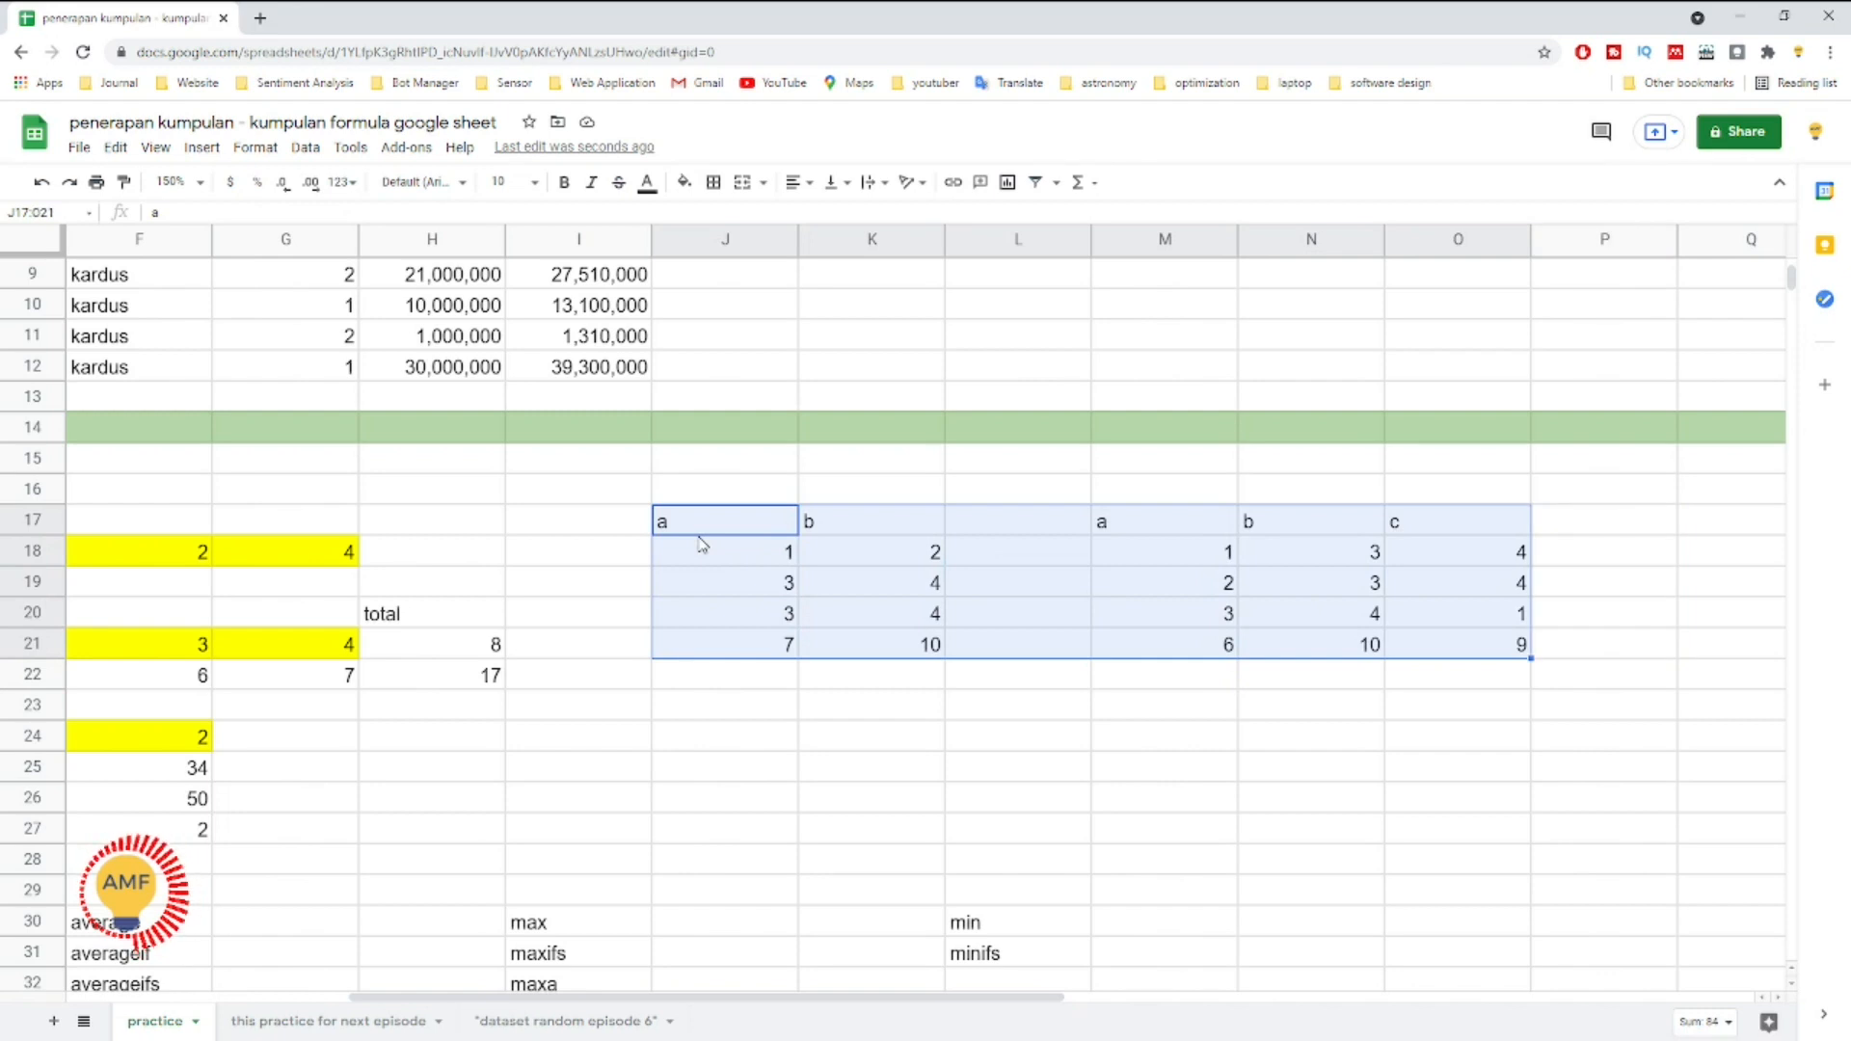
{"action": "key", "text": "Delete"}
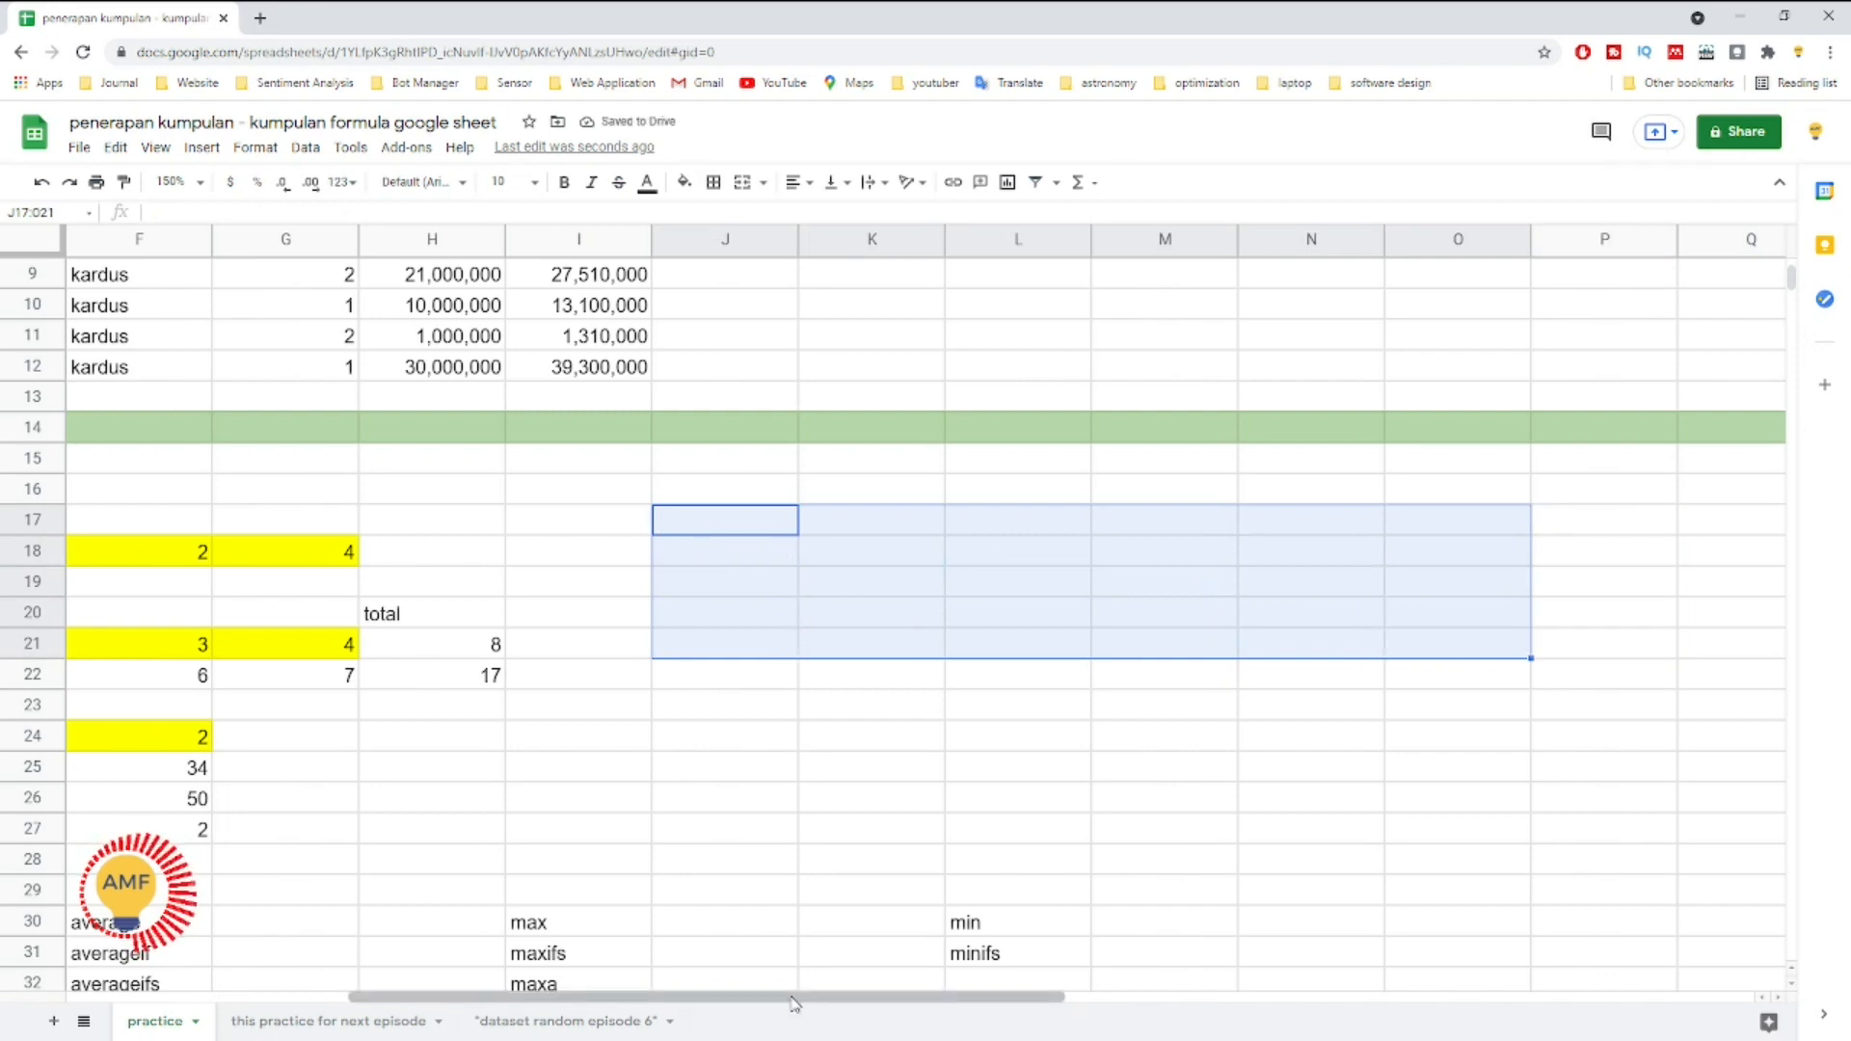
{"action": "key", "text": "ctrl+z"}
Step: Review the 1D and 2D array examples and the list of functions below them
{"action": "left_click_drag", "start_coordinate": [793, 999], "coordinate": [577, 999]}
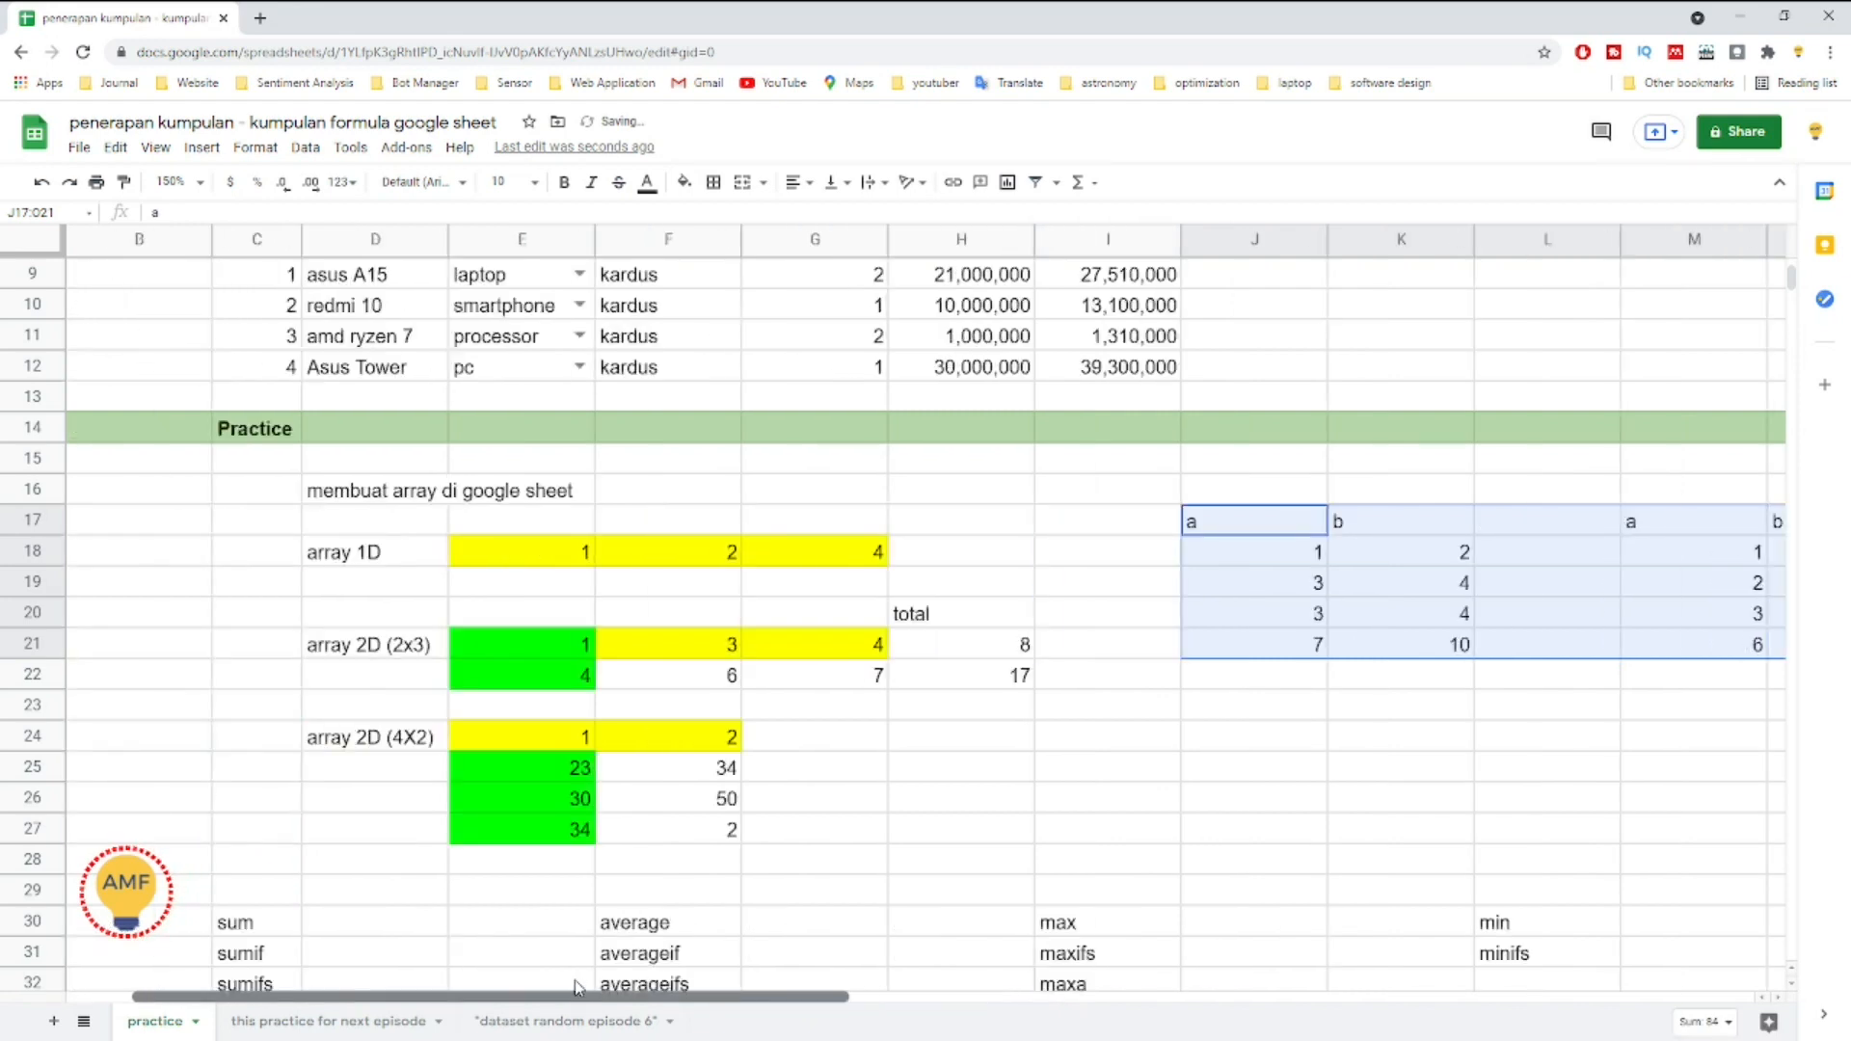
{"action": "left_click", "coordinate": [665, 808]}
{"action": "scroll", "coordinate": [656, 738], "scroll_direction": "down", "scroll_amount": 1}
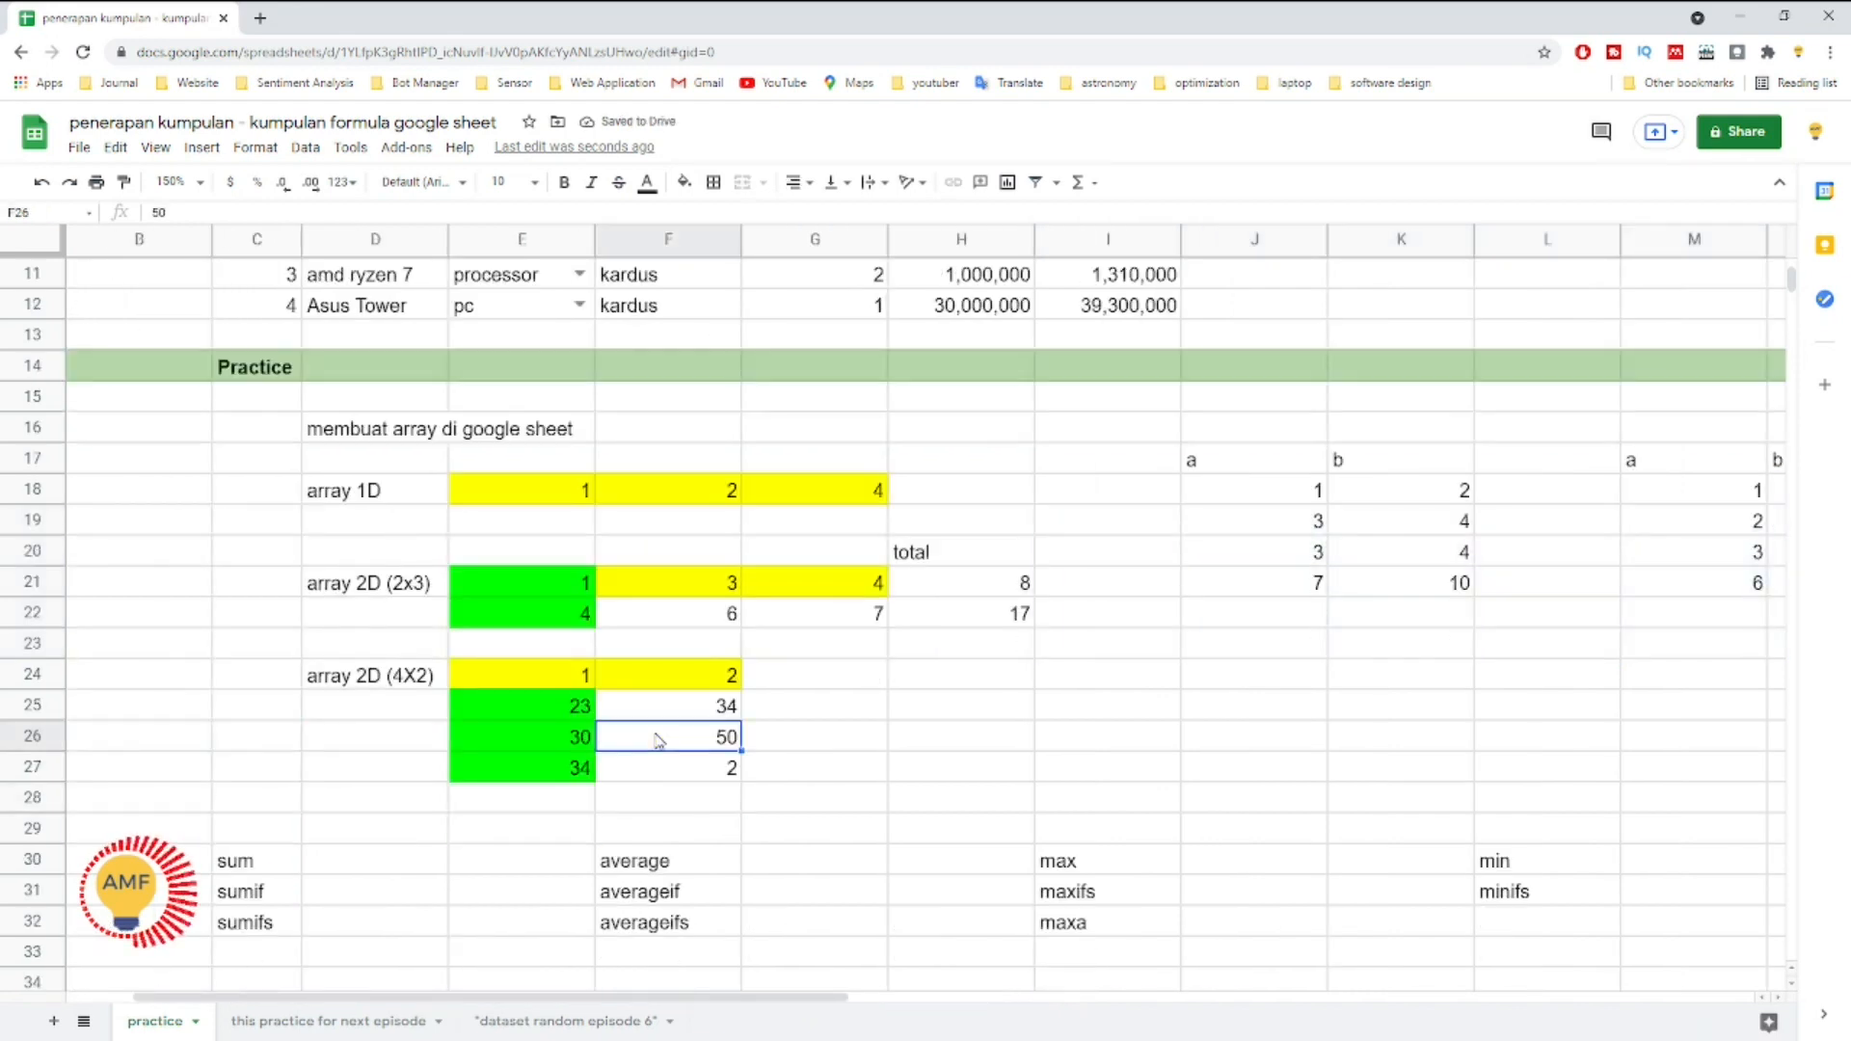
Step: Review the dataset's price and sell columns and open the first profit cell, J9
{"action": "scroll", "coordinate": [651, 740], "scroll_direction": "up", "scroll_amount": 2}
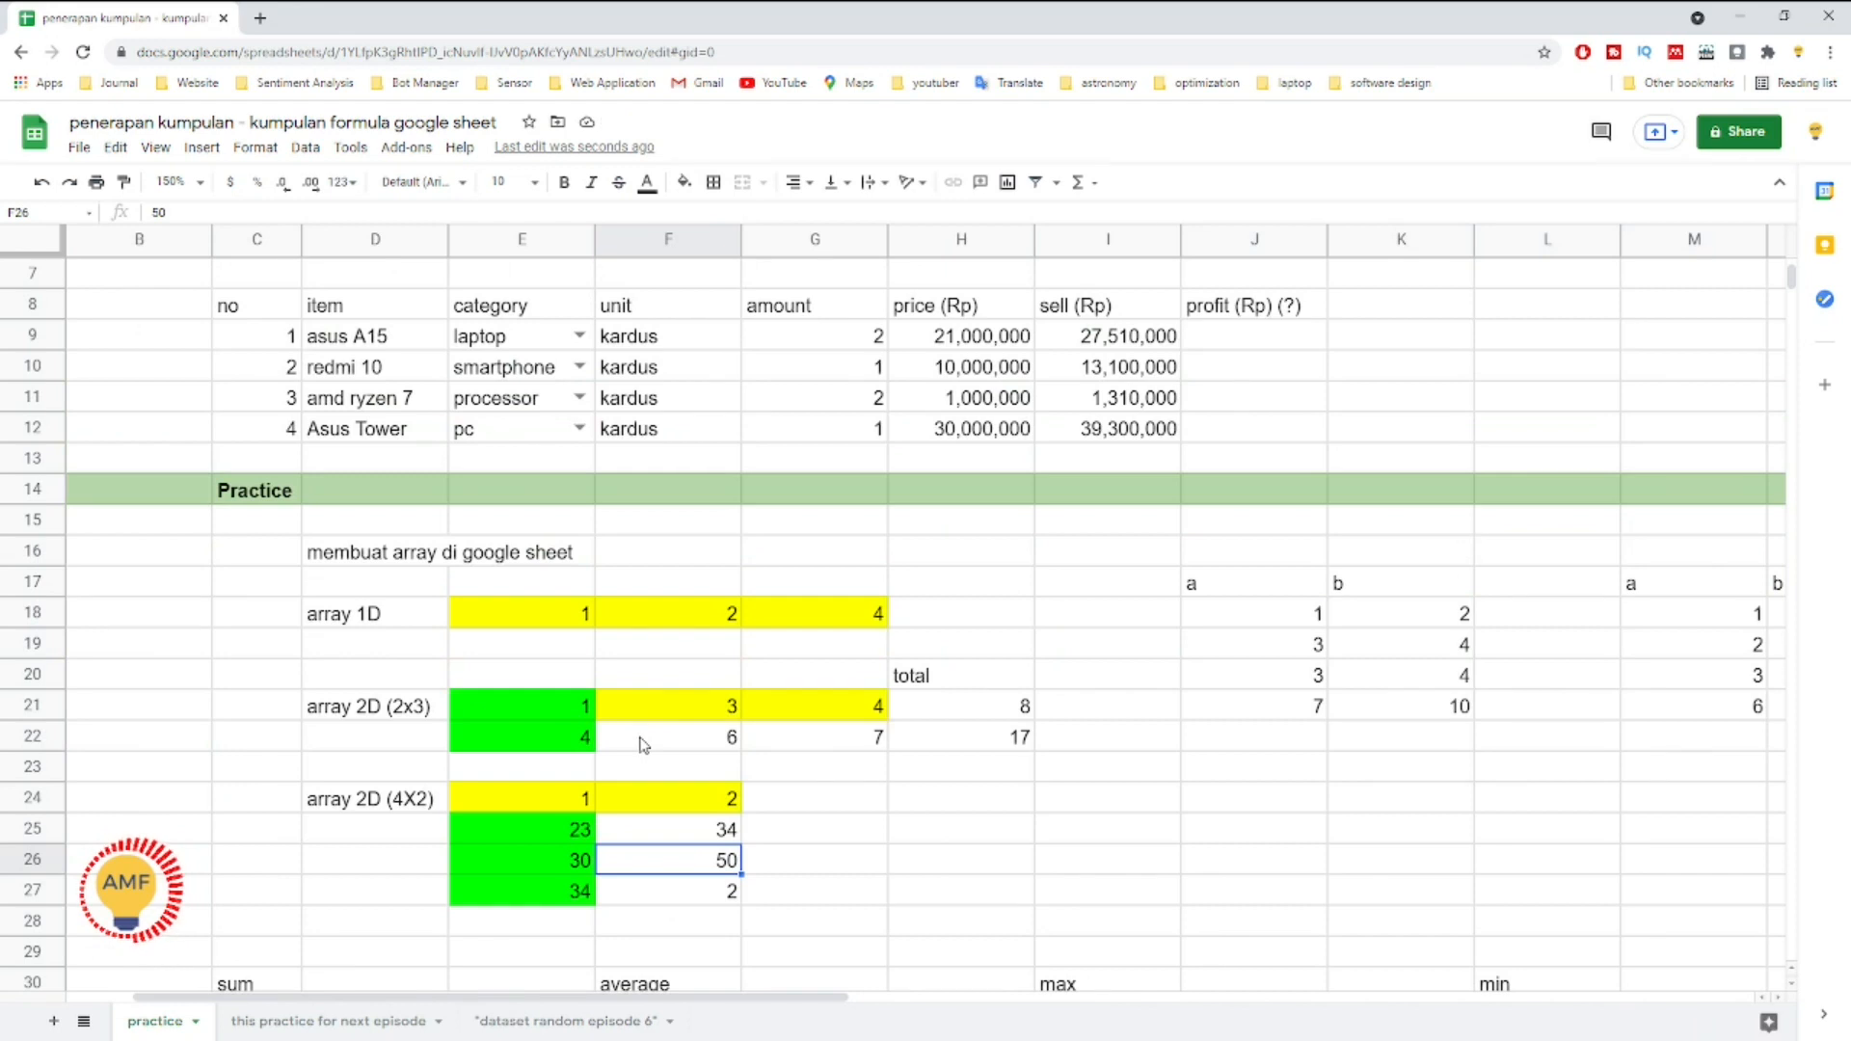
{"action": "scroll", "coordinate": [644, 744], "scroll_direction": "up", "scroll_amount": 3}
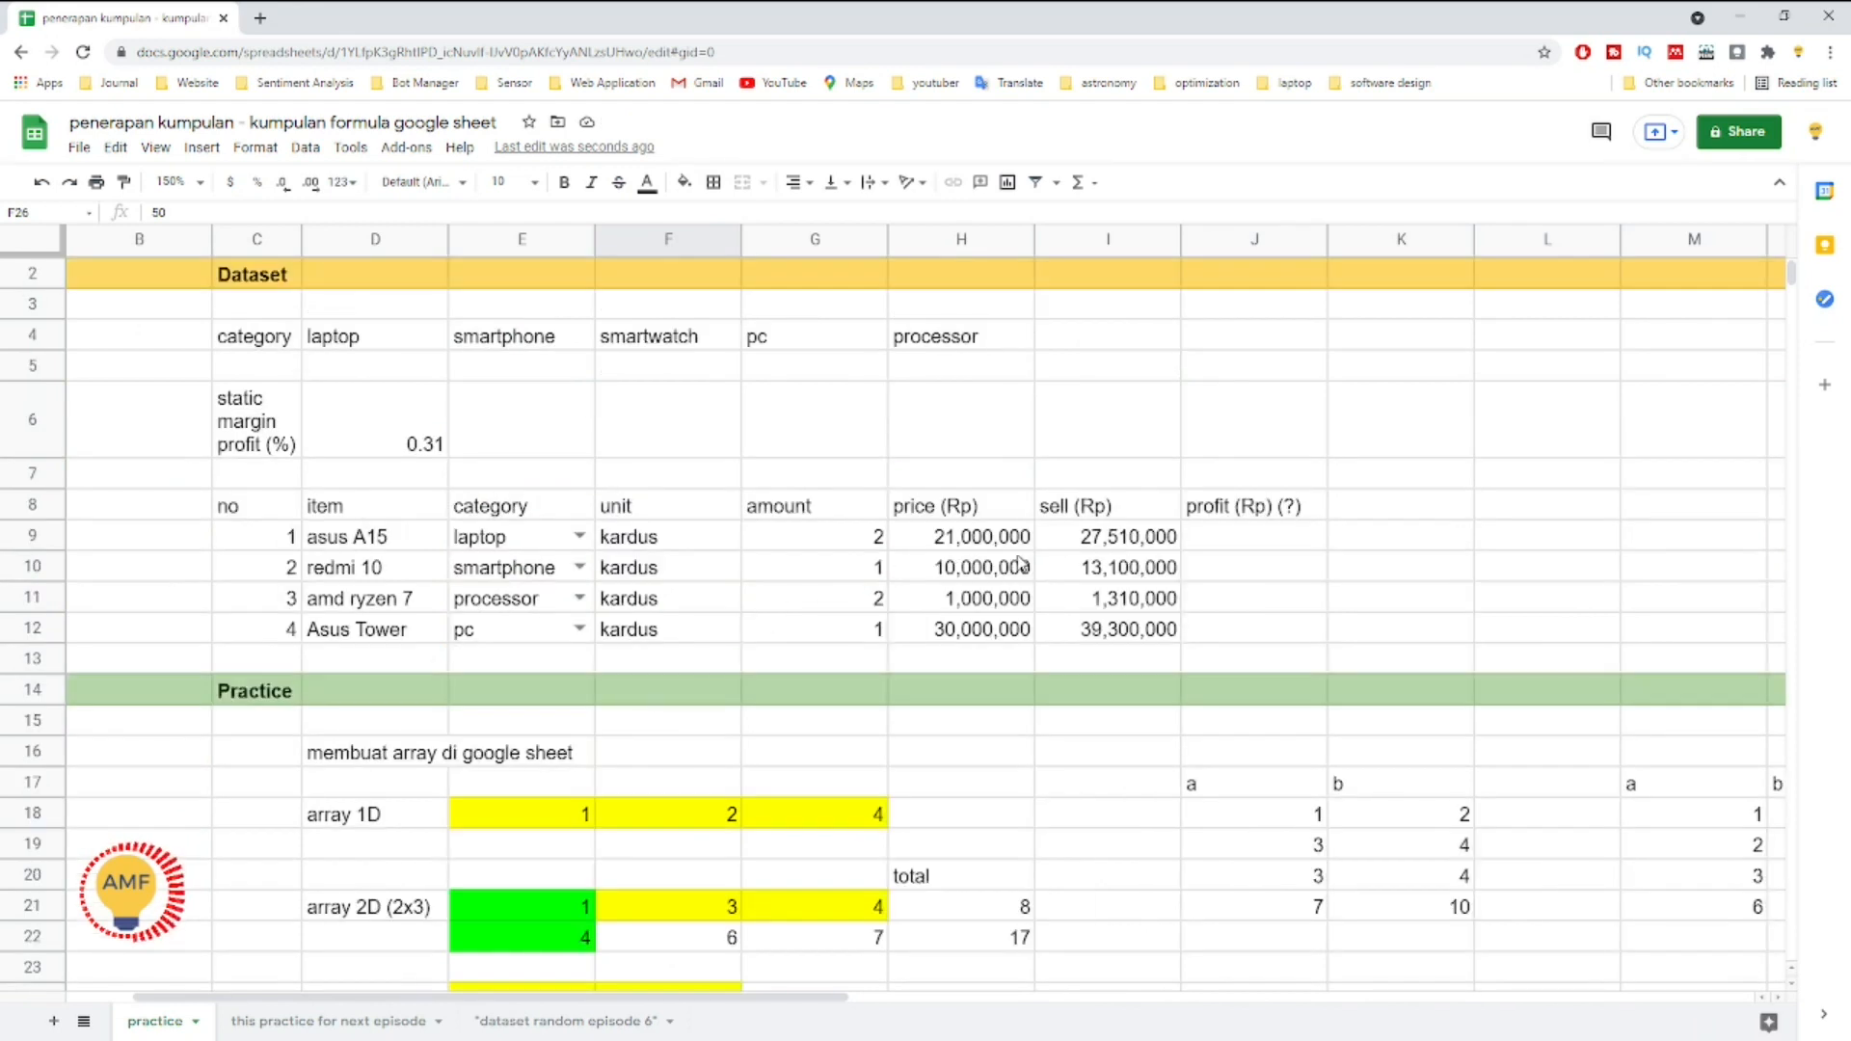
{"action": "left_click", "coordinate": [1224, 545]}
{"action": "double_click", "coordinate": [1225, 545]}
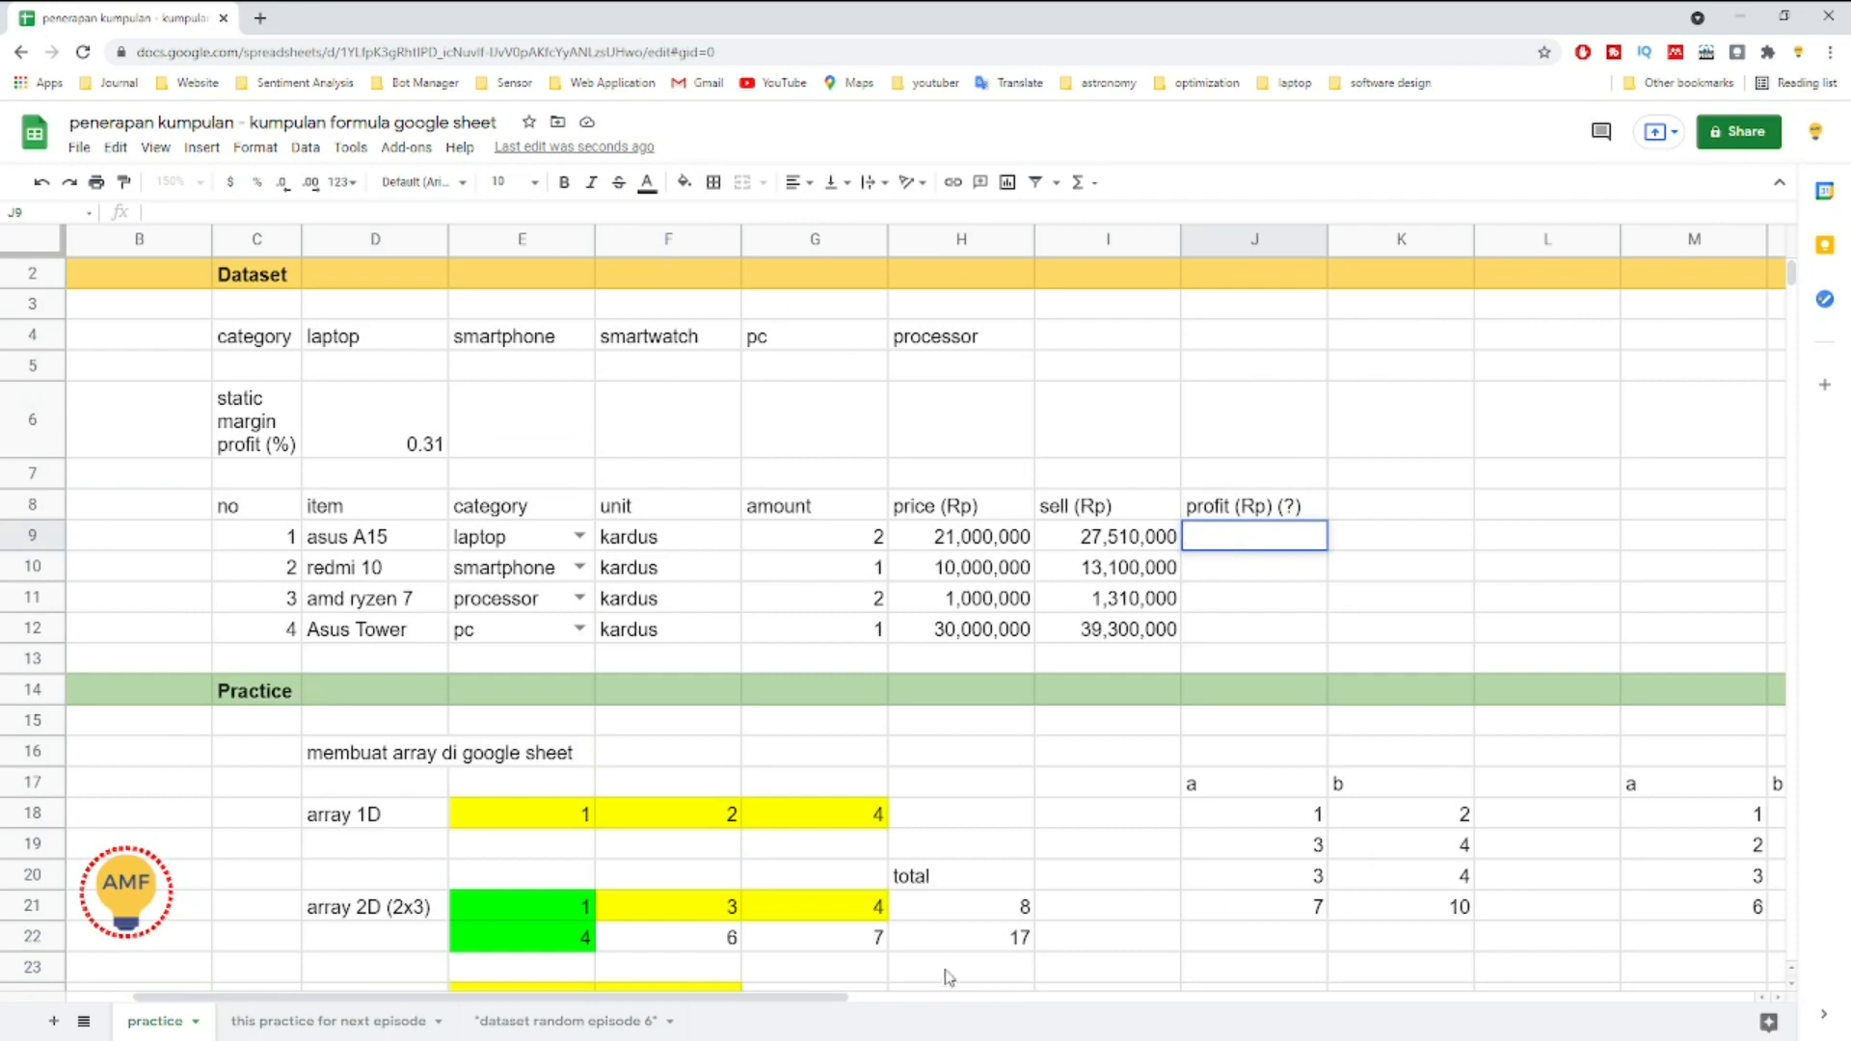
Step: Try to add columns a and b row by row by entering =ARRAY_CONSTRAIN(J18:J20+K18:K20) in cell L18
{"action": "scroll", "coordinate": [1071, 798], "scroll_direction": "down", "scroll_amount": 1}
{"action": "left_click_drag", "start_coordinate": [801, 1000], "coordinate": [969, 1000]}
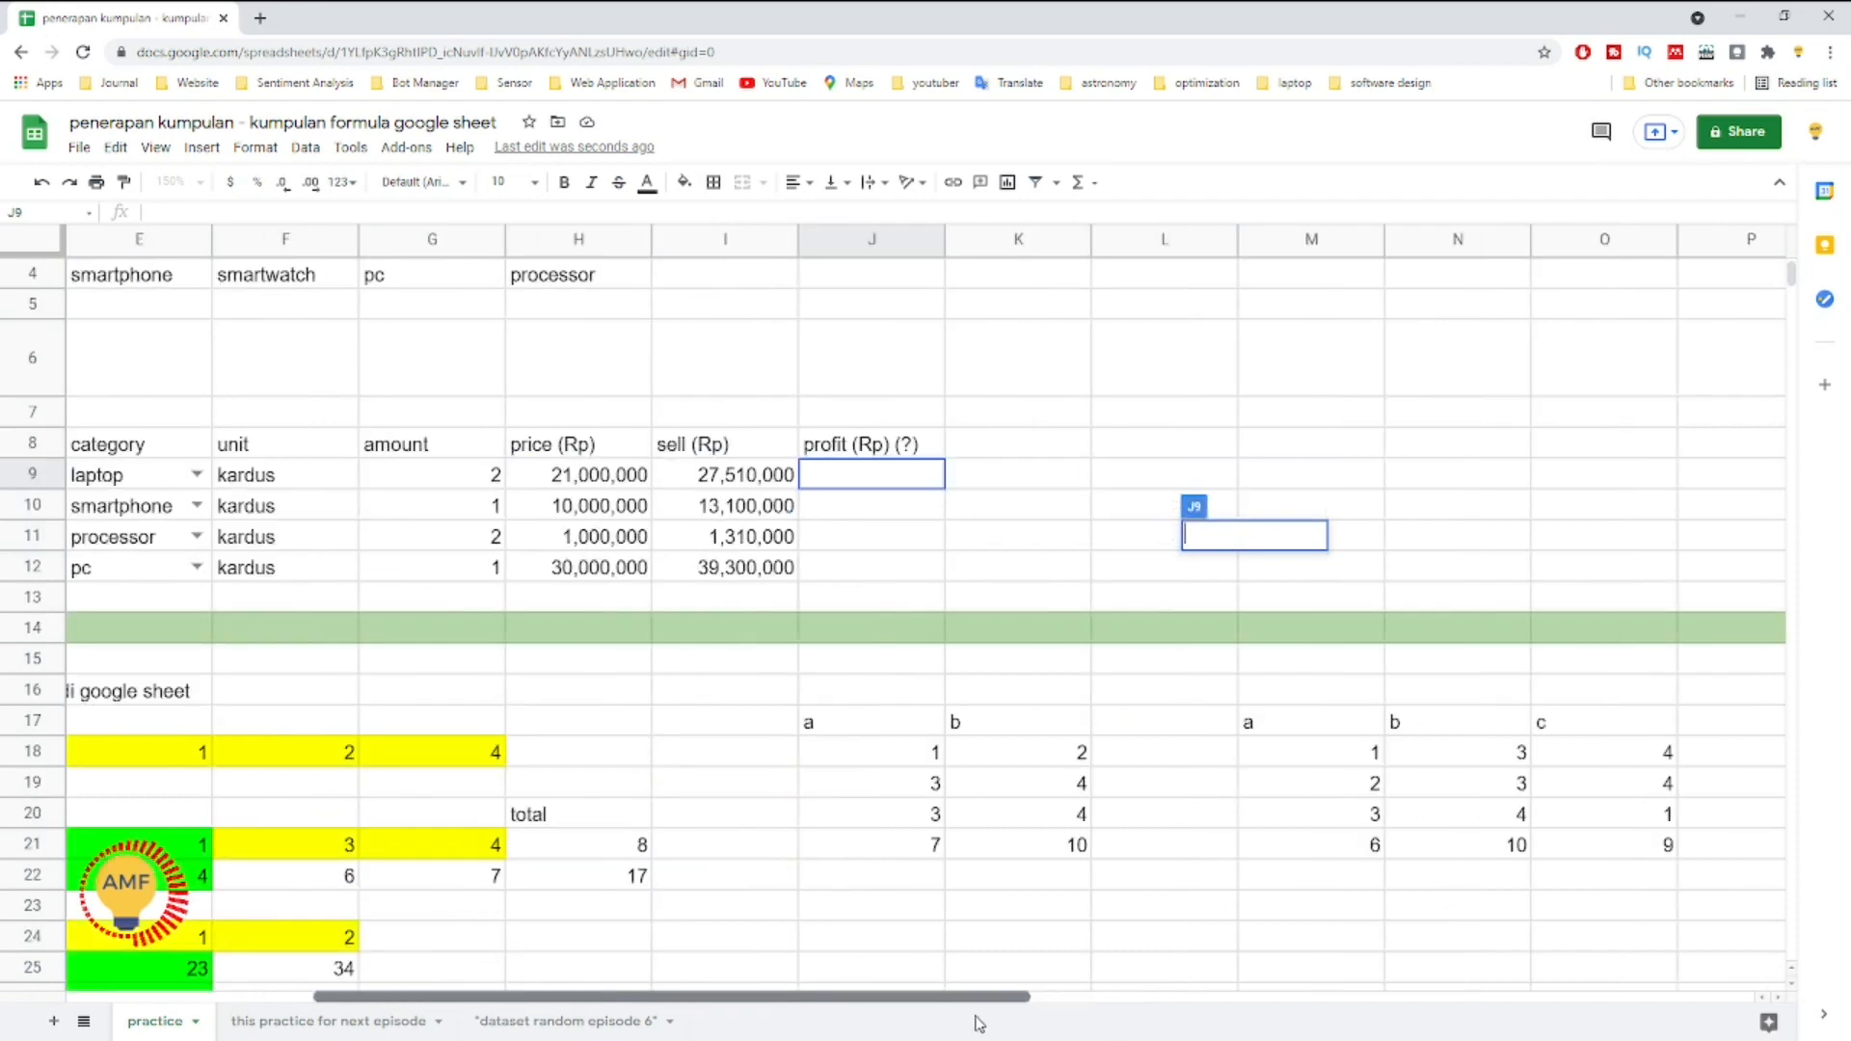
{"action": "double_click", "coordinate": [1116, 761]}
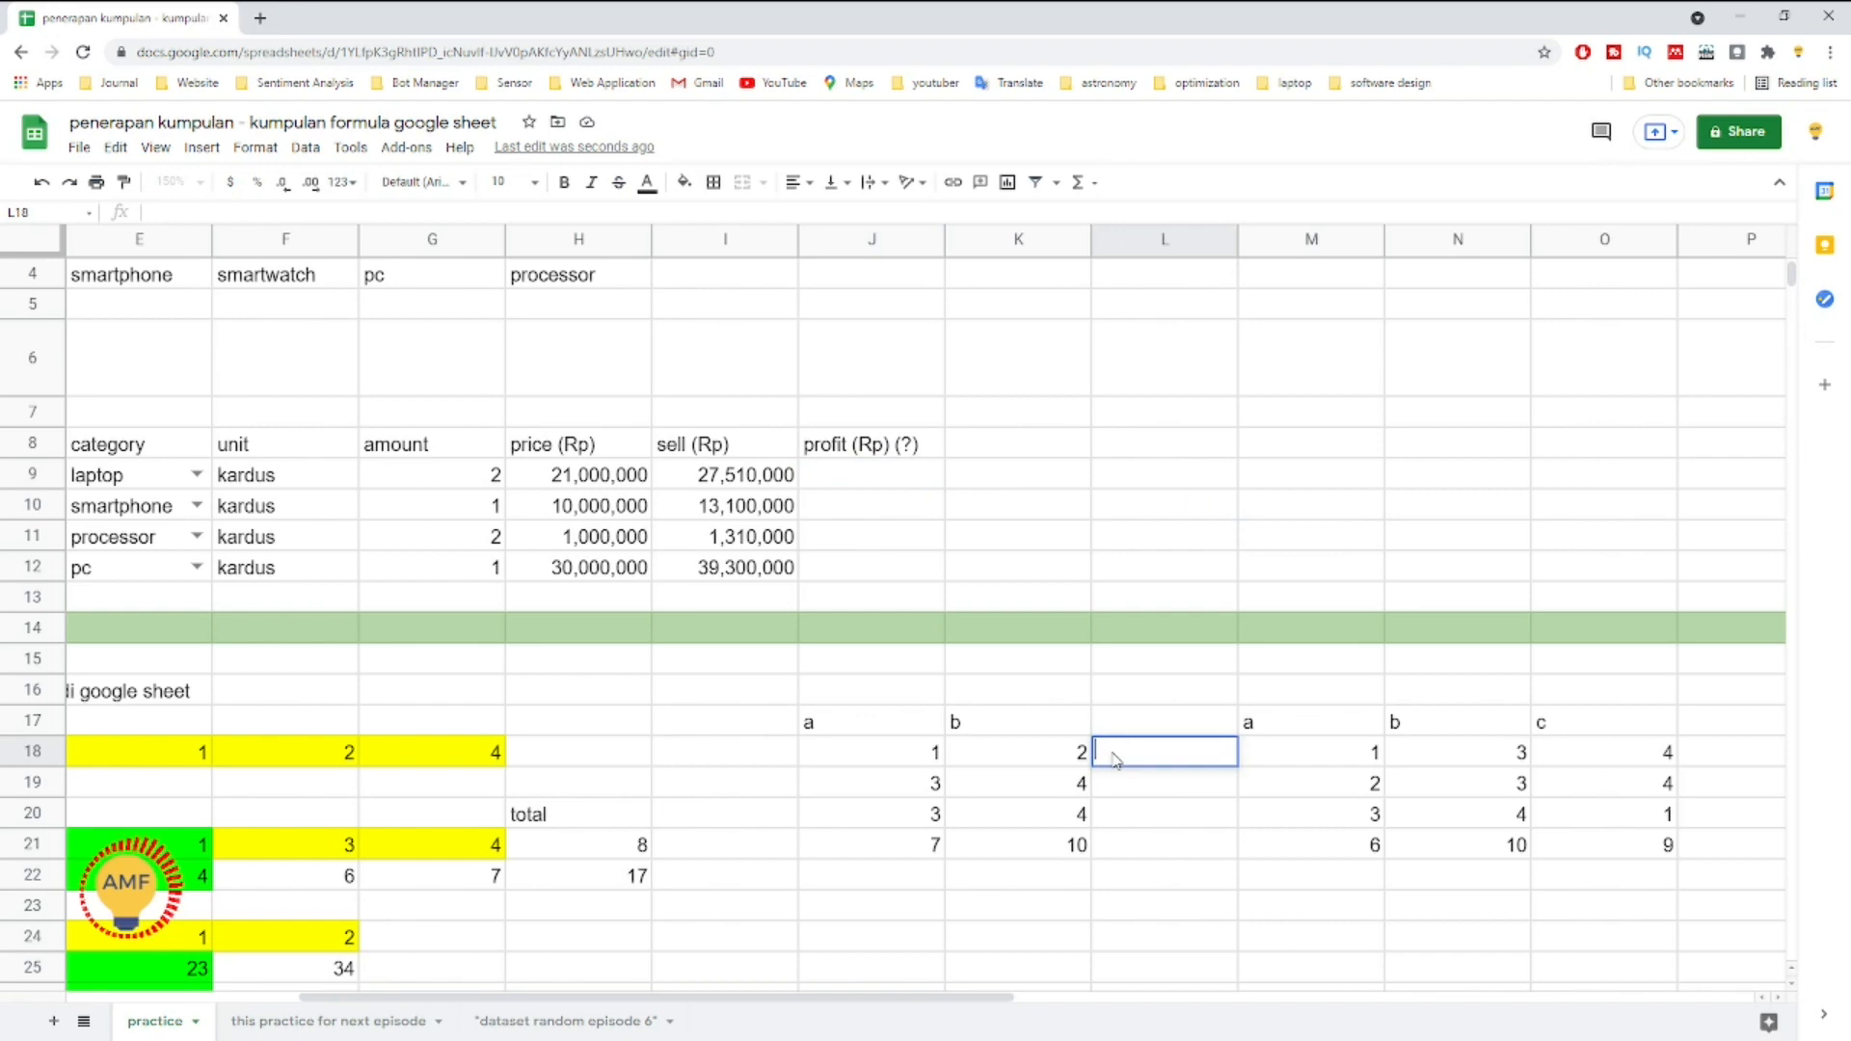
{"action": "type", "text": "=ARRR"}
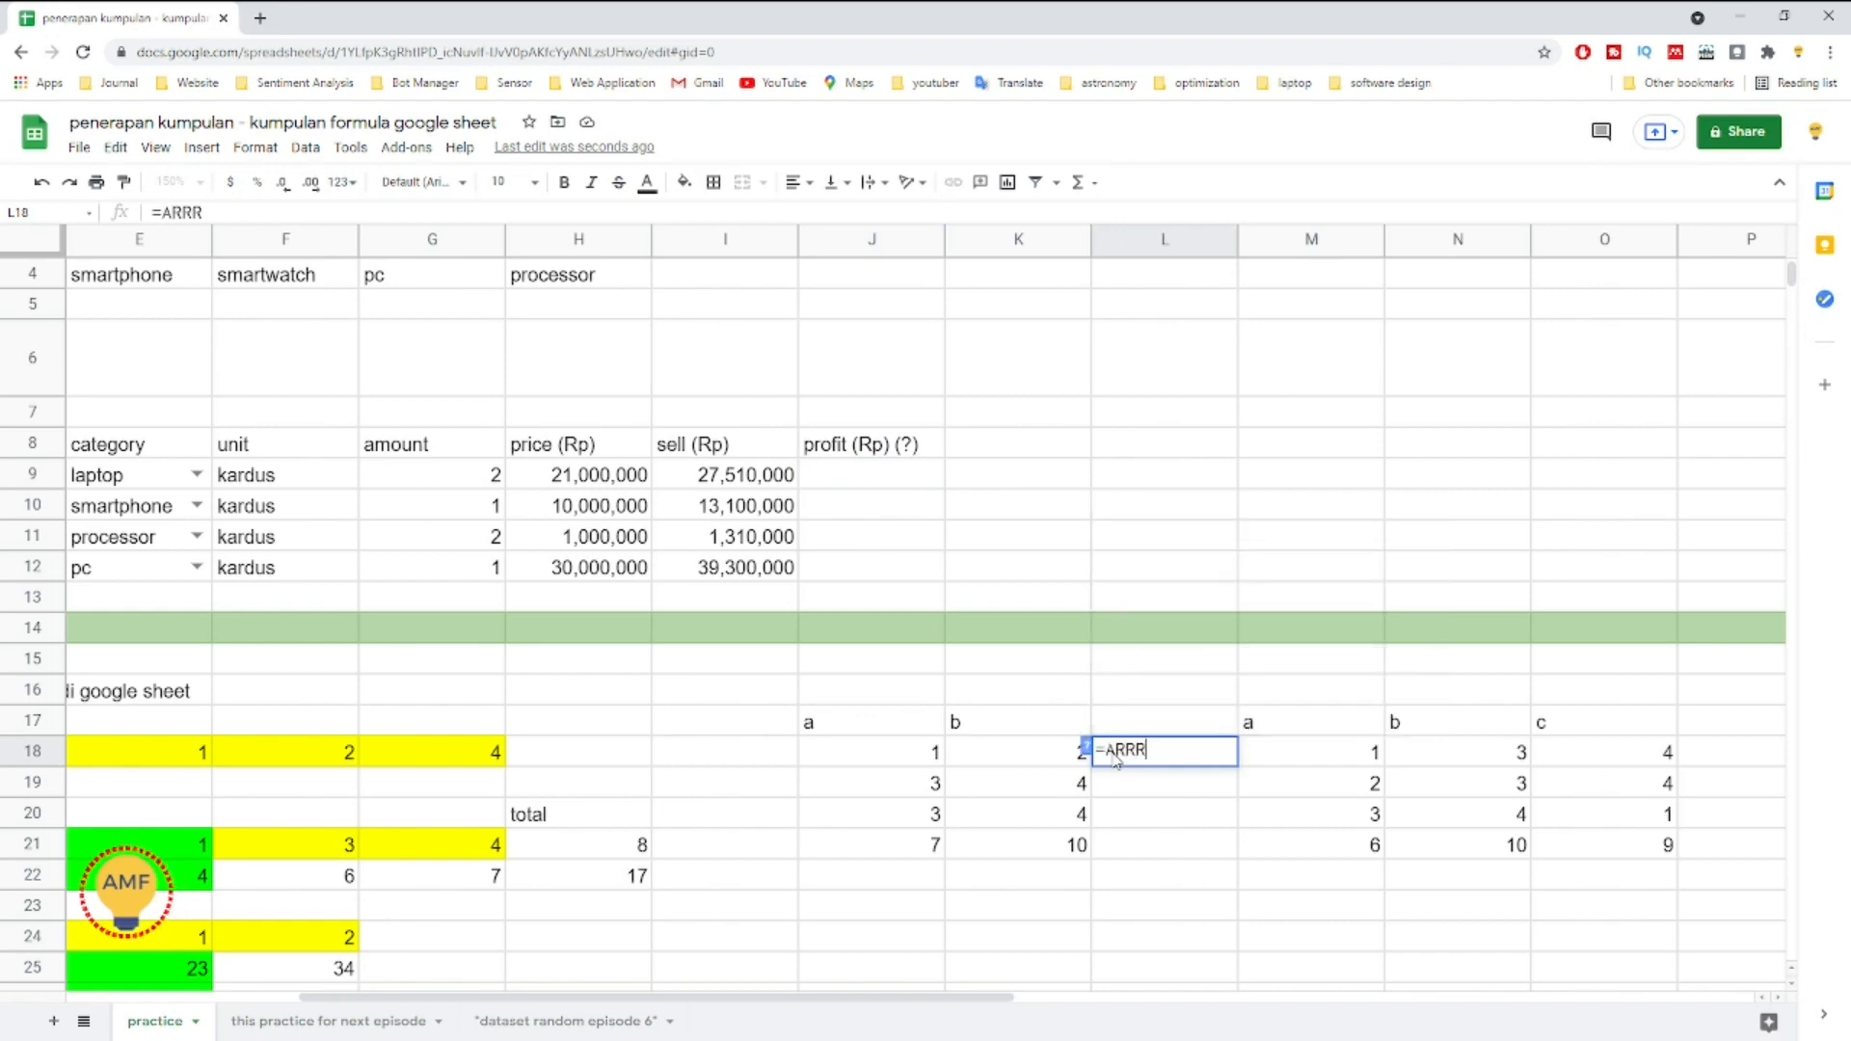
{"action": "key", "text": "BackSpace"}
{"action": "type", "text": "A"}
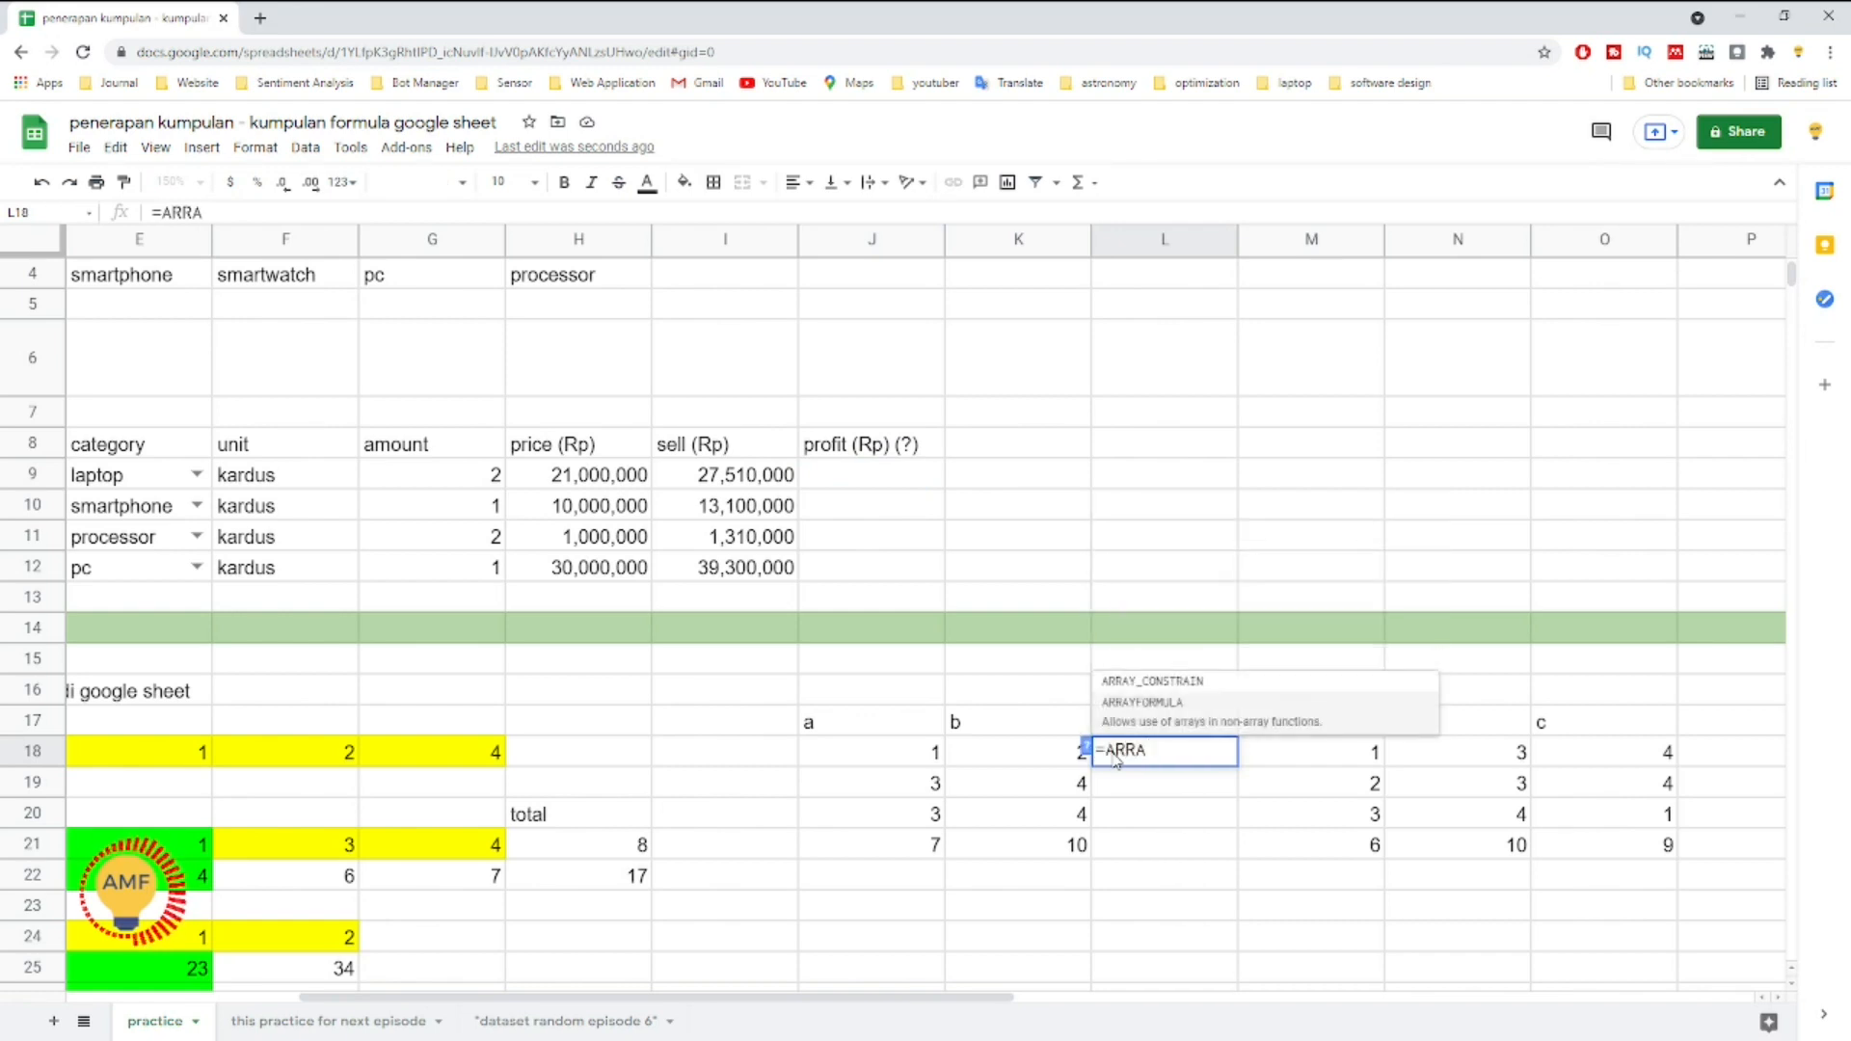
{"action": "key", "text": "Tab"}
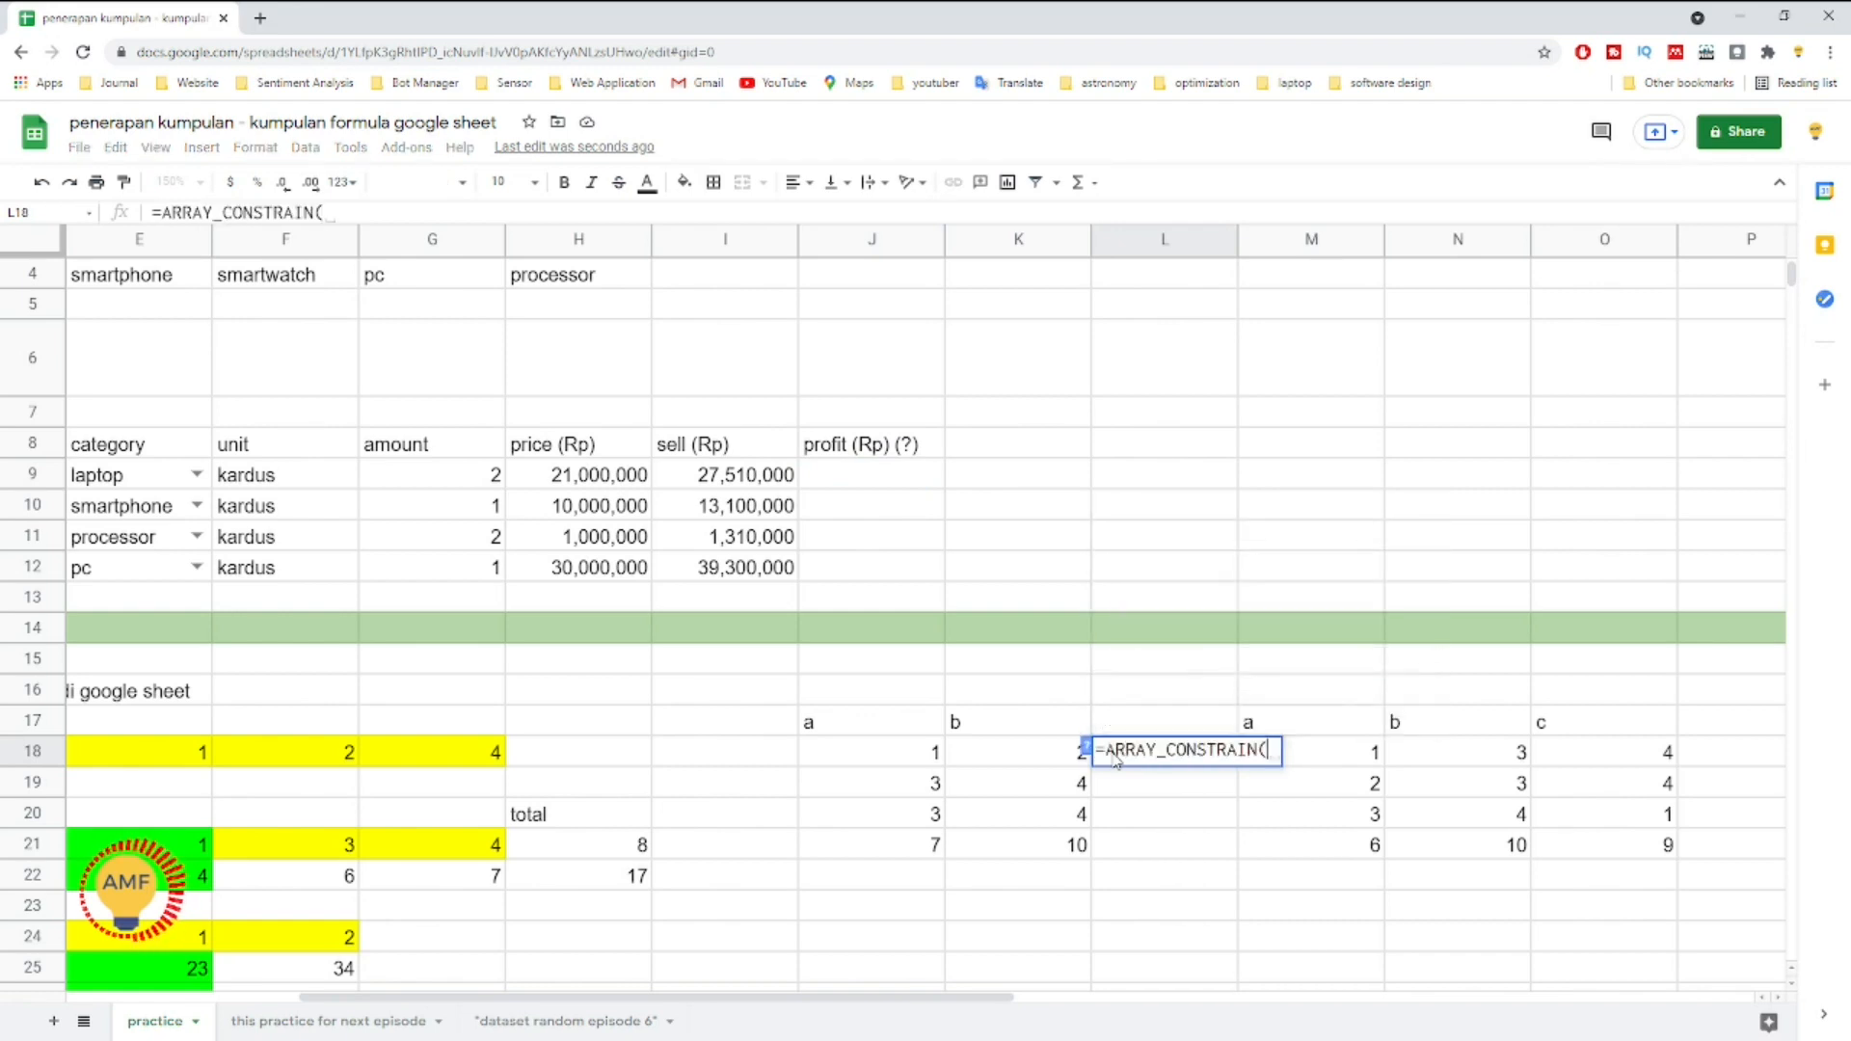
{"action": "left_click", "coordinate": [873, 762]}
{"action": "left_click", "coordinate": [897, 819], "text": "shift"}
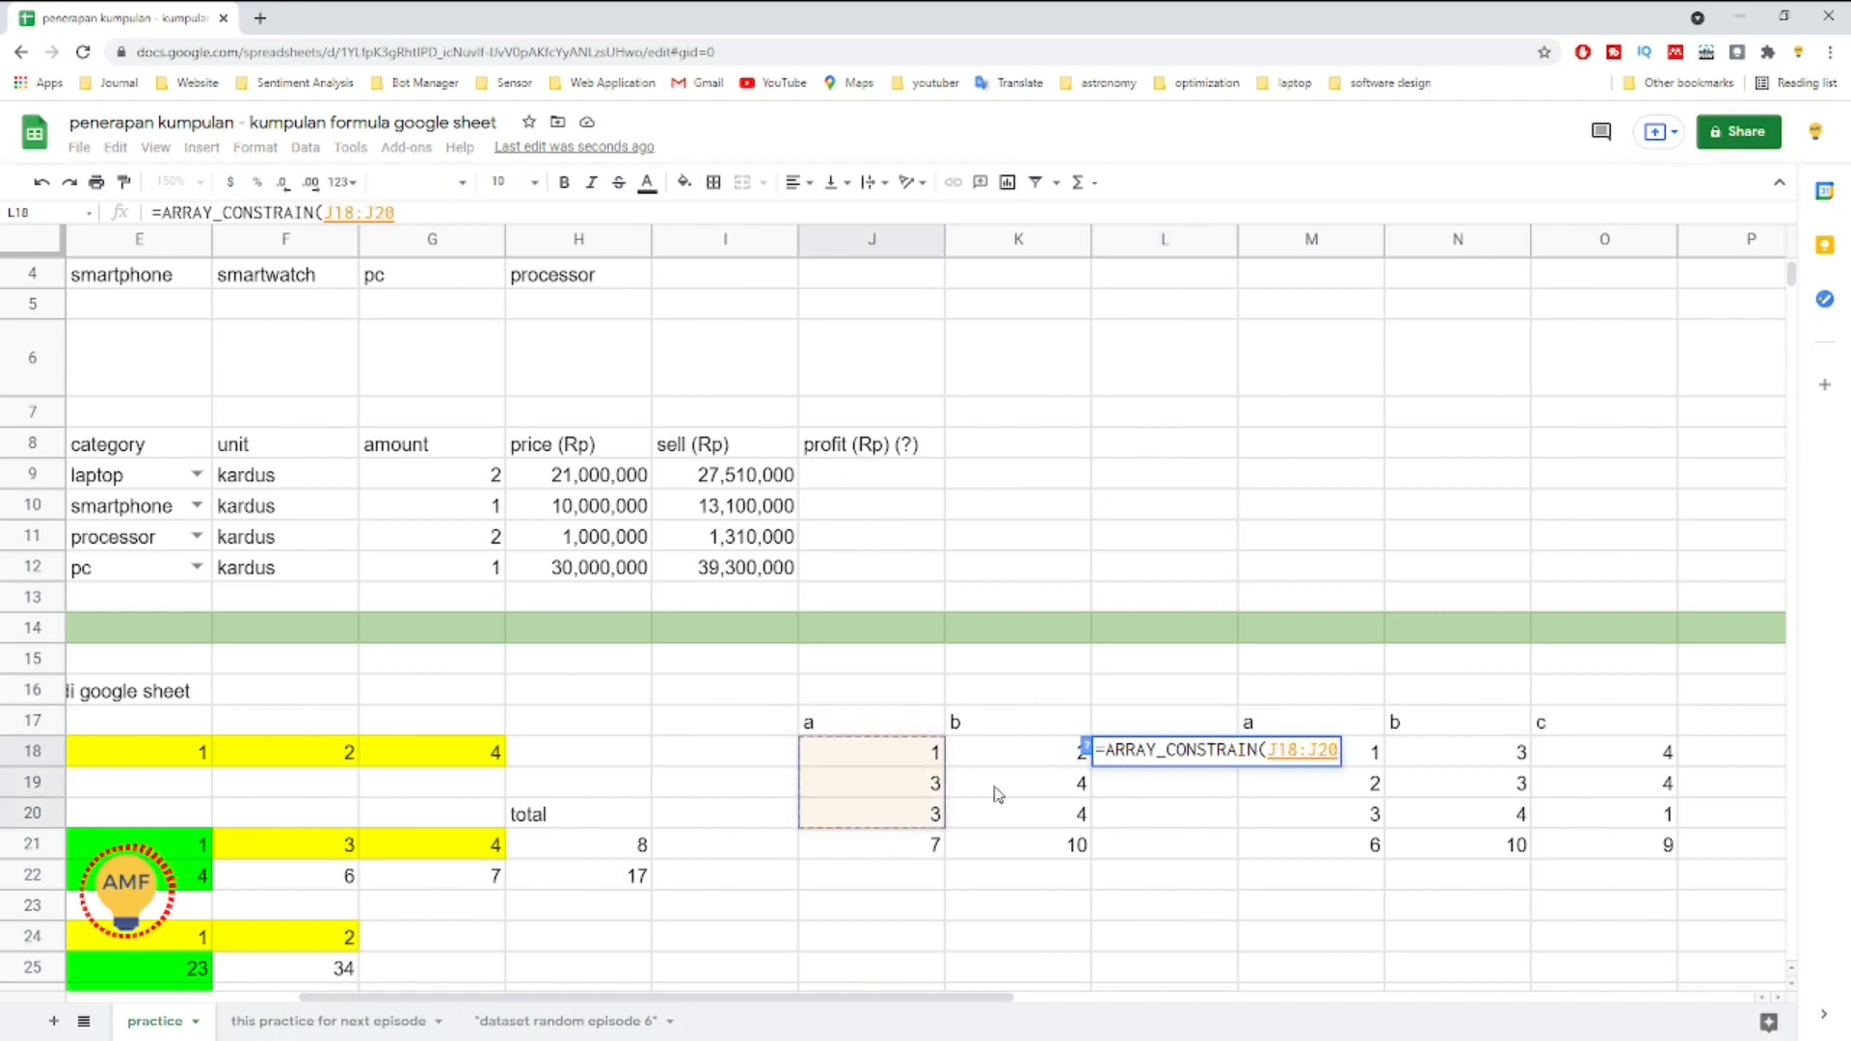
{"action": "type", "text": "+"}
{"action": "left_click", "coordinate": [1019, 757]}
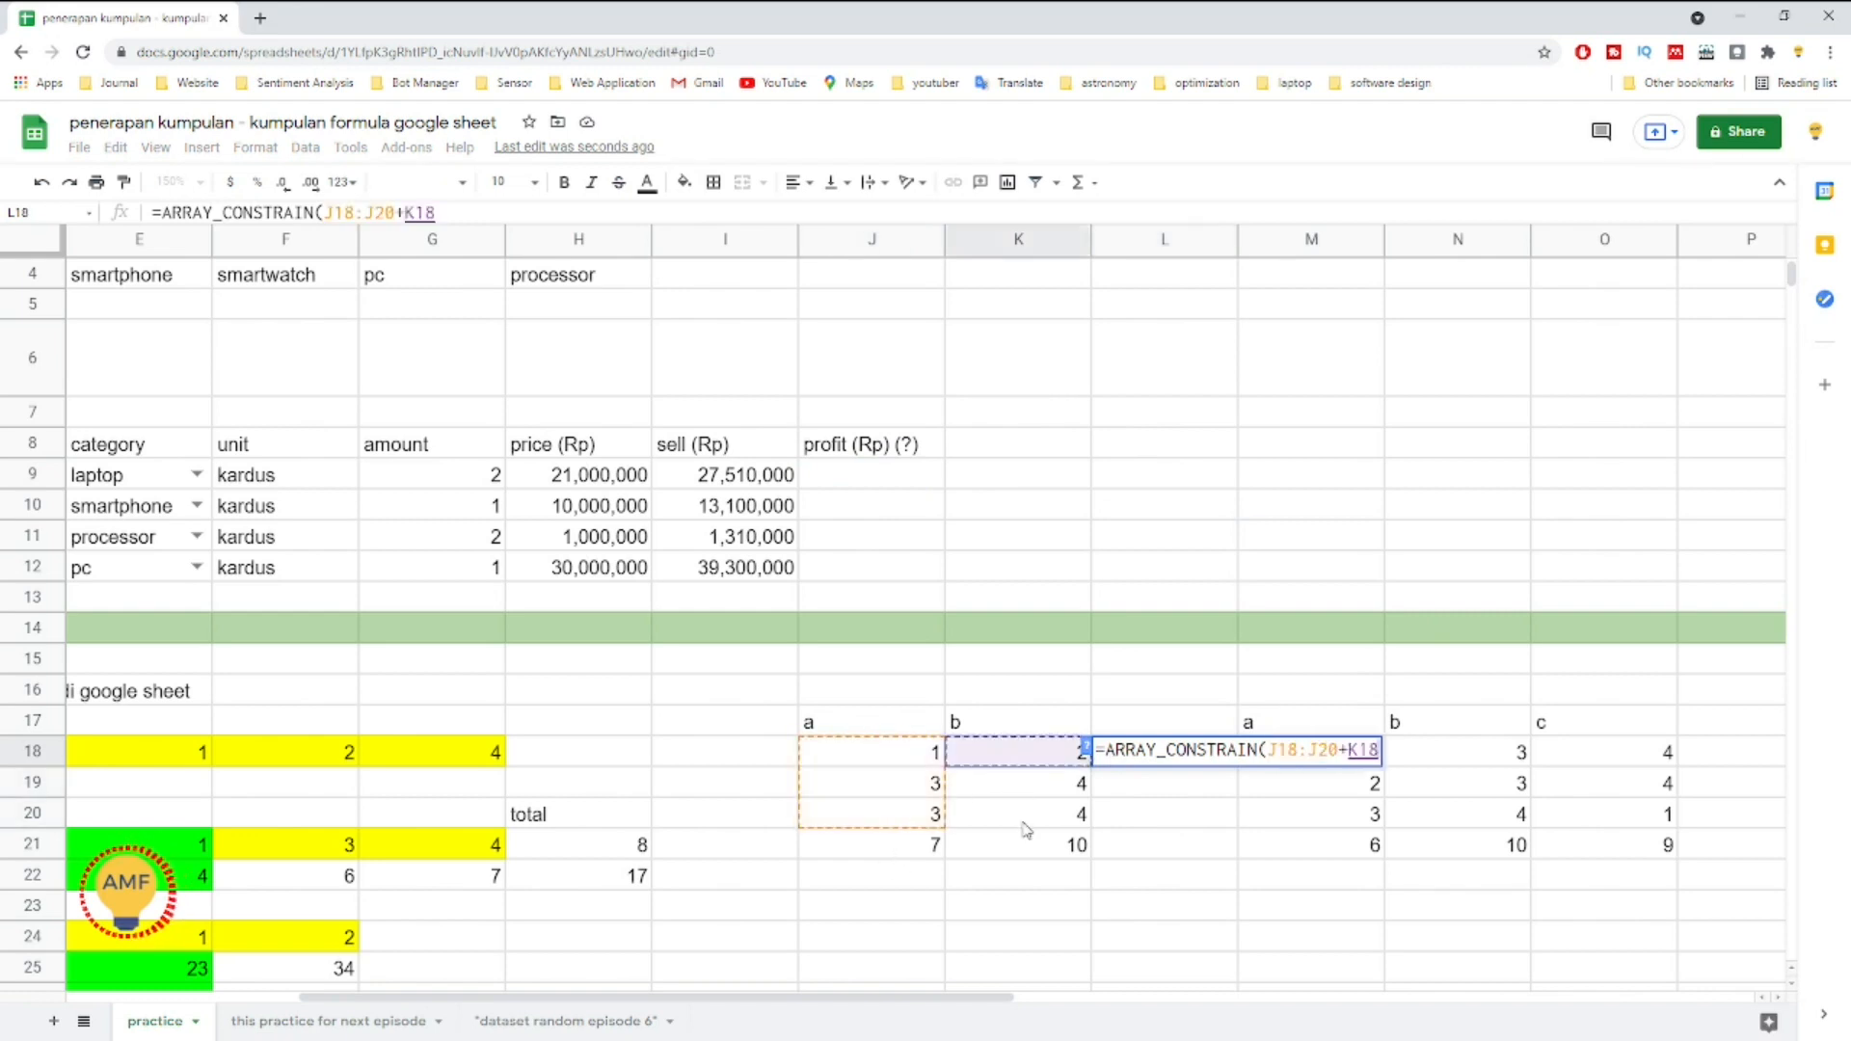
{"action": "left_click", "coordinate": [1026, 829], "text": "shift"}
{"action": "key", "text": "Return"}
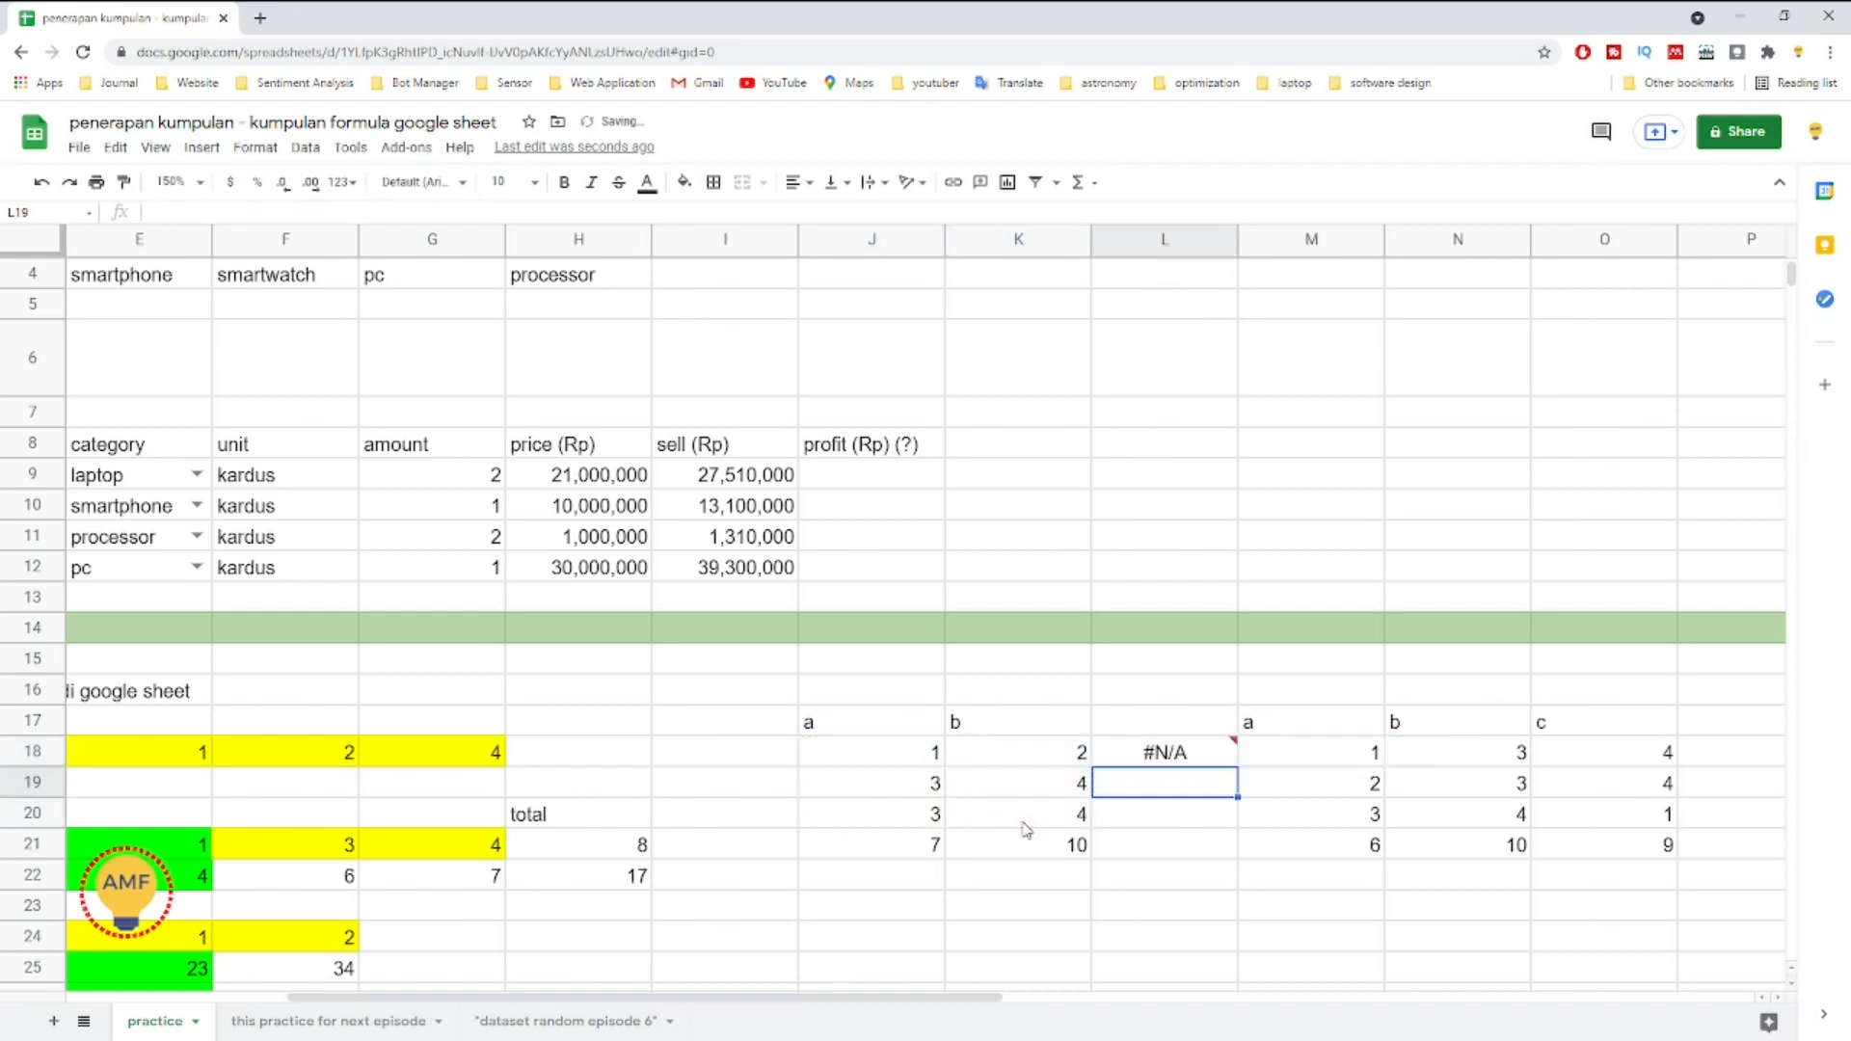
Step: Replace the function in cell L18 with ARRAYFORMULA so it reads =ARRAYFORMULA(J18:J20+K18:K20), and check the resulting rows
{"action": "left_click", "coordinate": [1137, 762]}
{"action": "double_click", "coordinate": [1138, 762]}
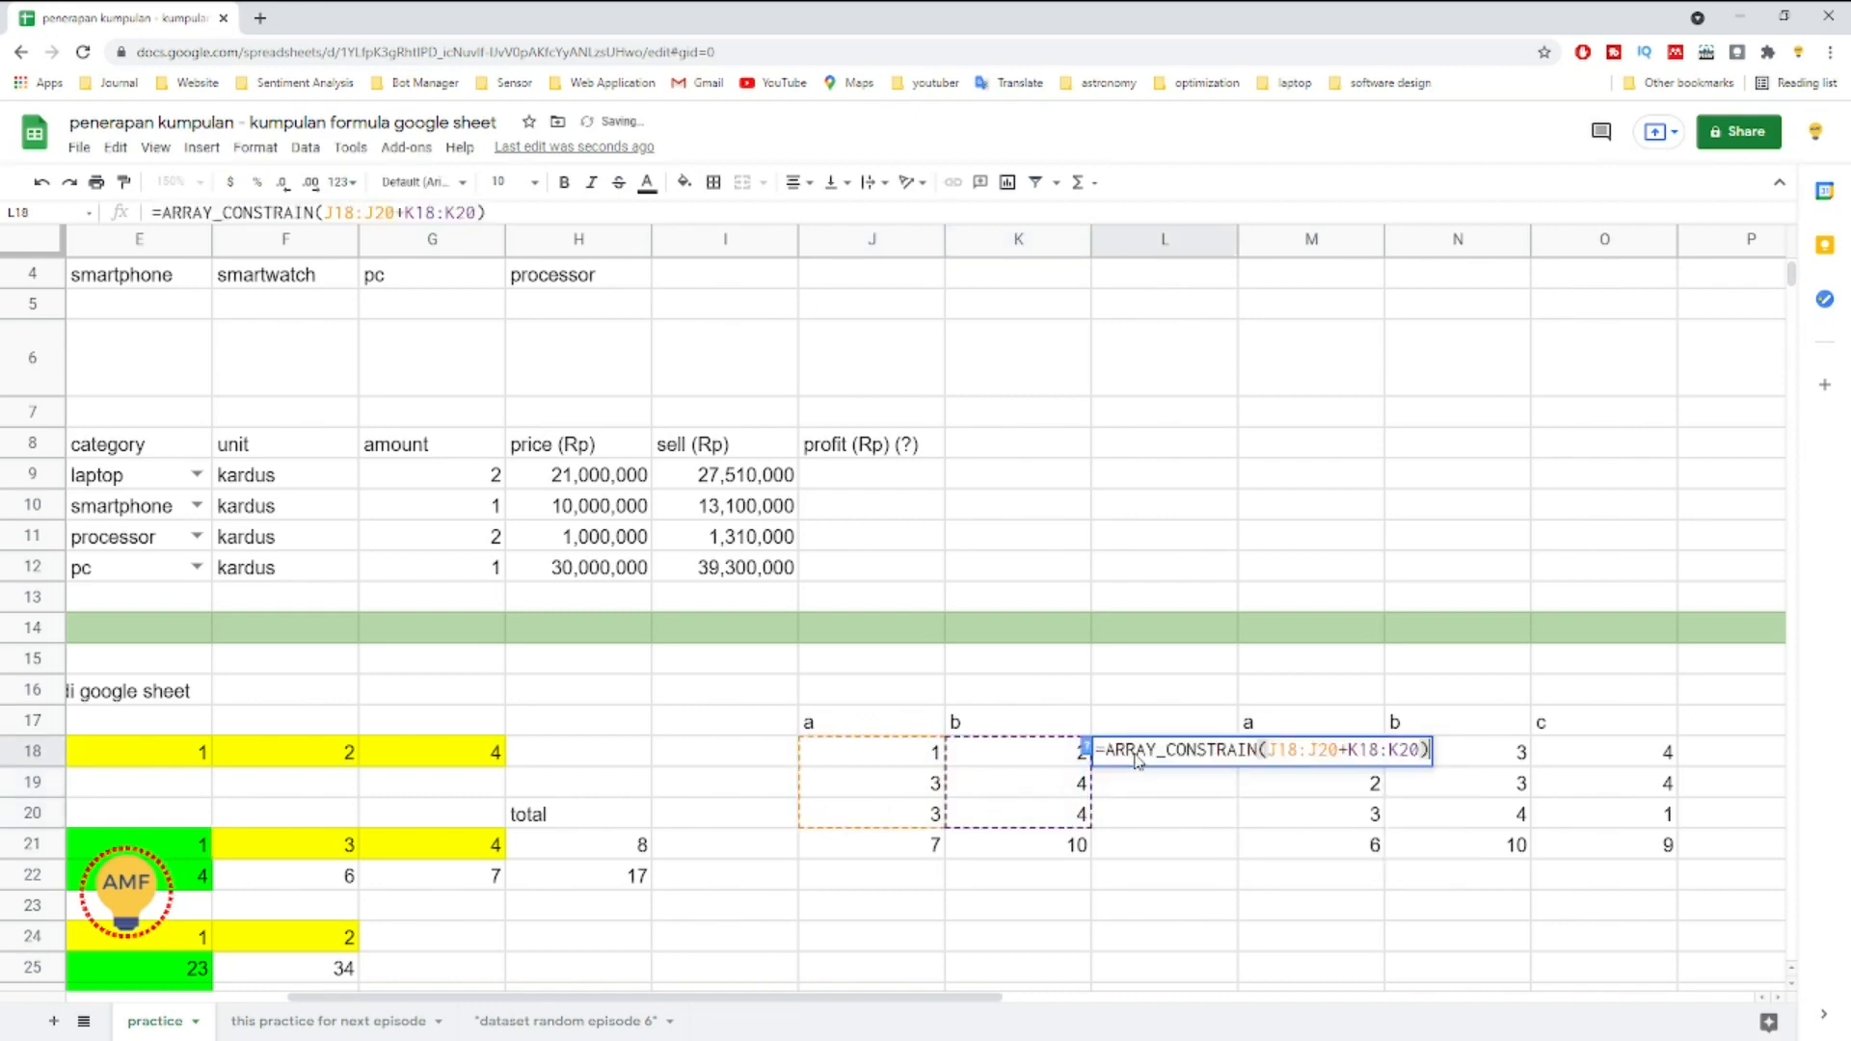
{"action": "left_click", "coordinate": [1264, 751]}
{"action": "key", "text": "BackSpace"}
{"action": "key", "text": "BackSpace"}
{"action": "key", "text": "BackSpace"}
{"action": "key", "text": "BackSpace"}
{"action": "key", "text": "BackSpace"}
{"action": "key", "text": "BackSpace"}
{"action": "key", "text": "BackSpace"}
{"action": "key", "text": "BackSpace"}
{"action": "key", "text": "BackSpace"}
{"action": "key", "text": "BackSpace"}
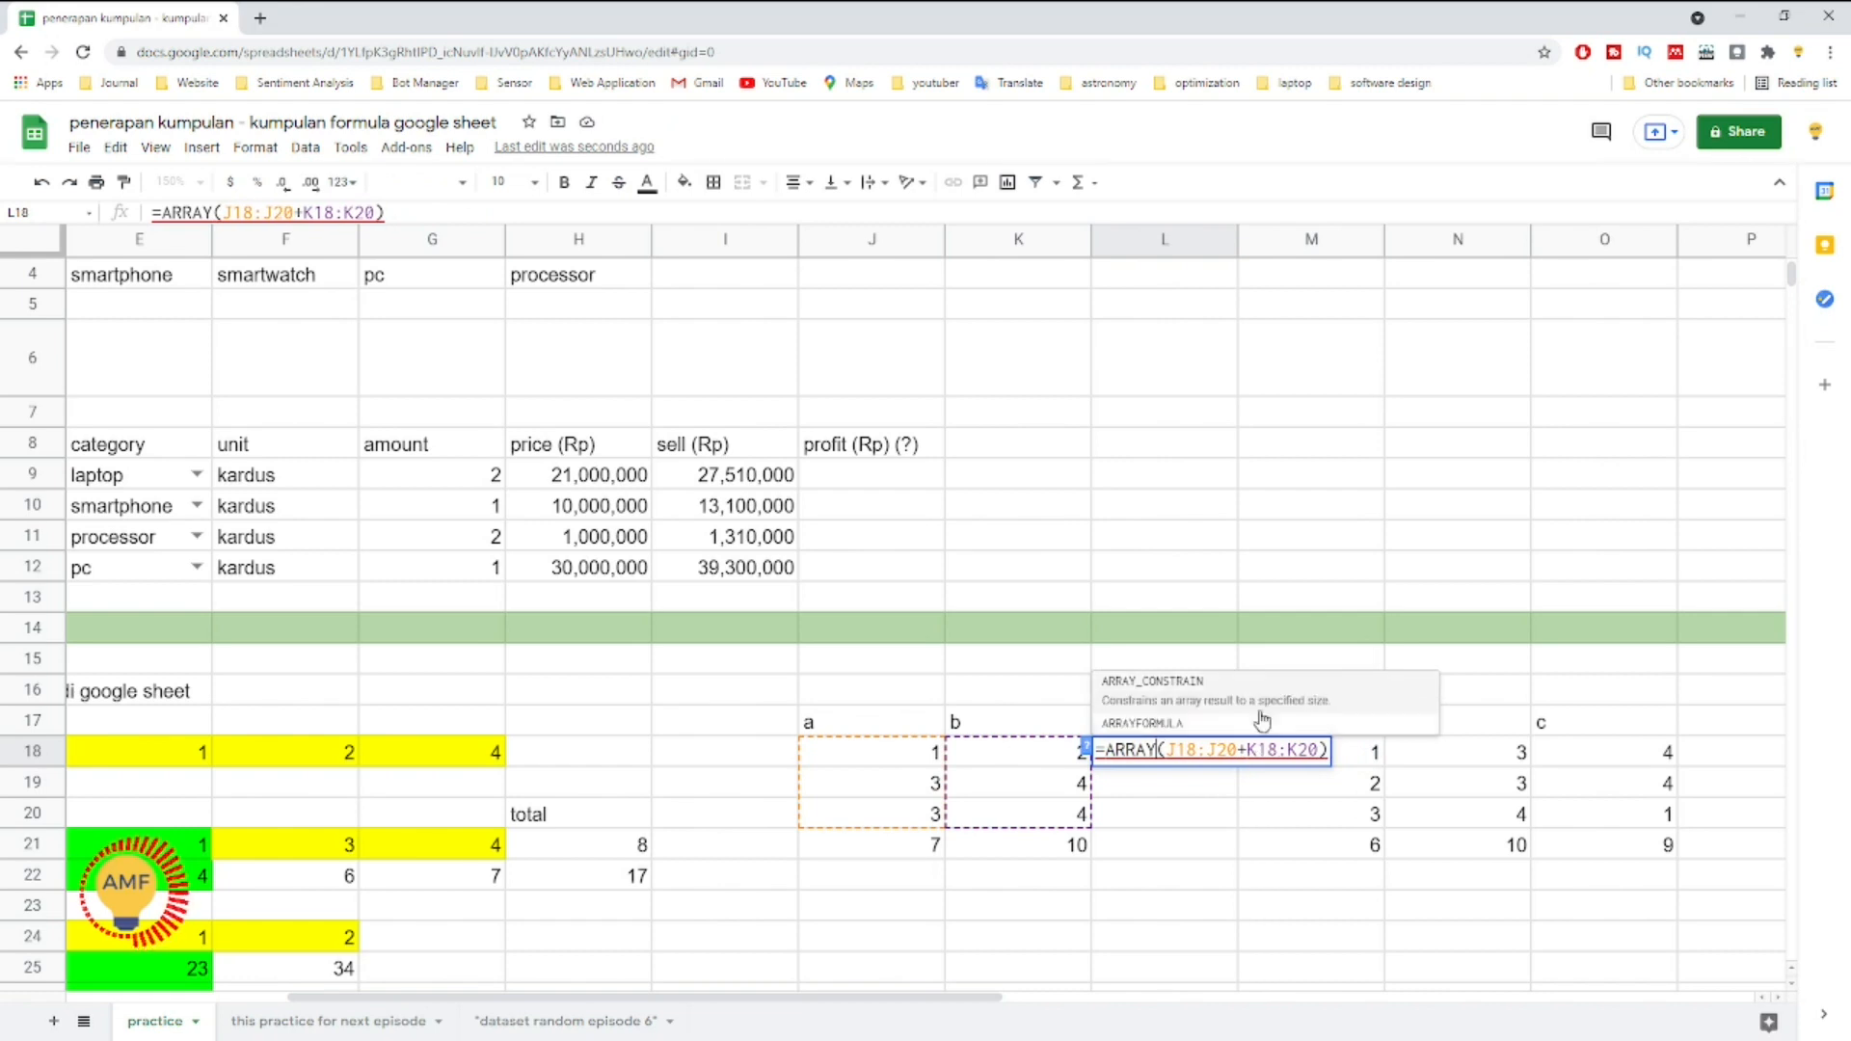
{"action": "left_click", "coordinate": [1208, 724]}
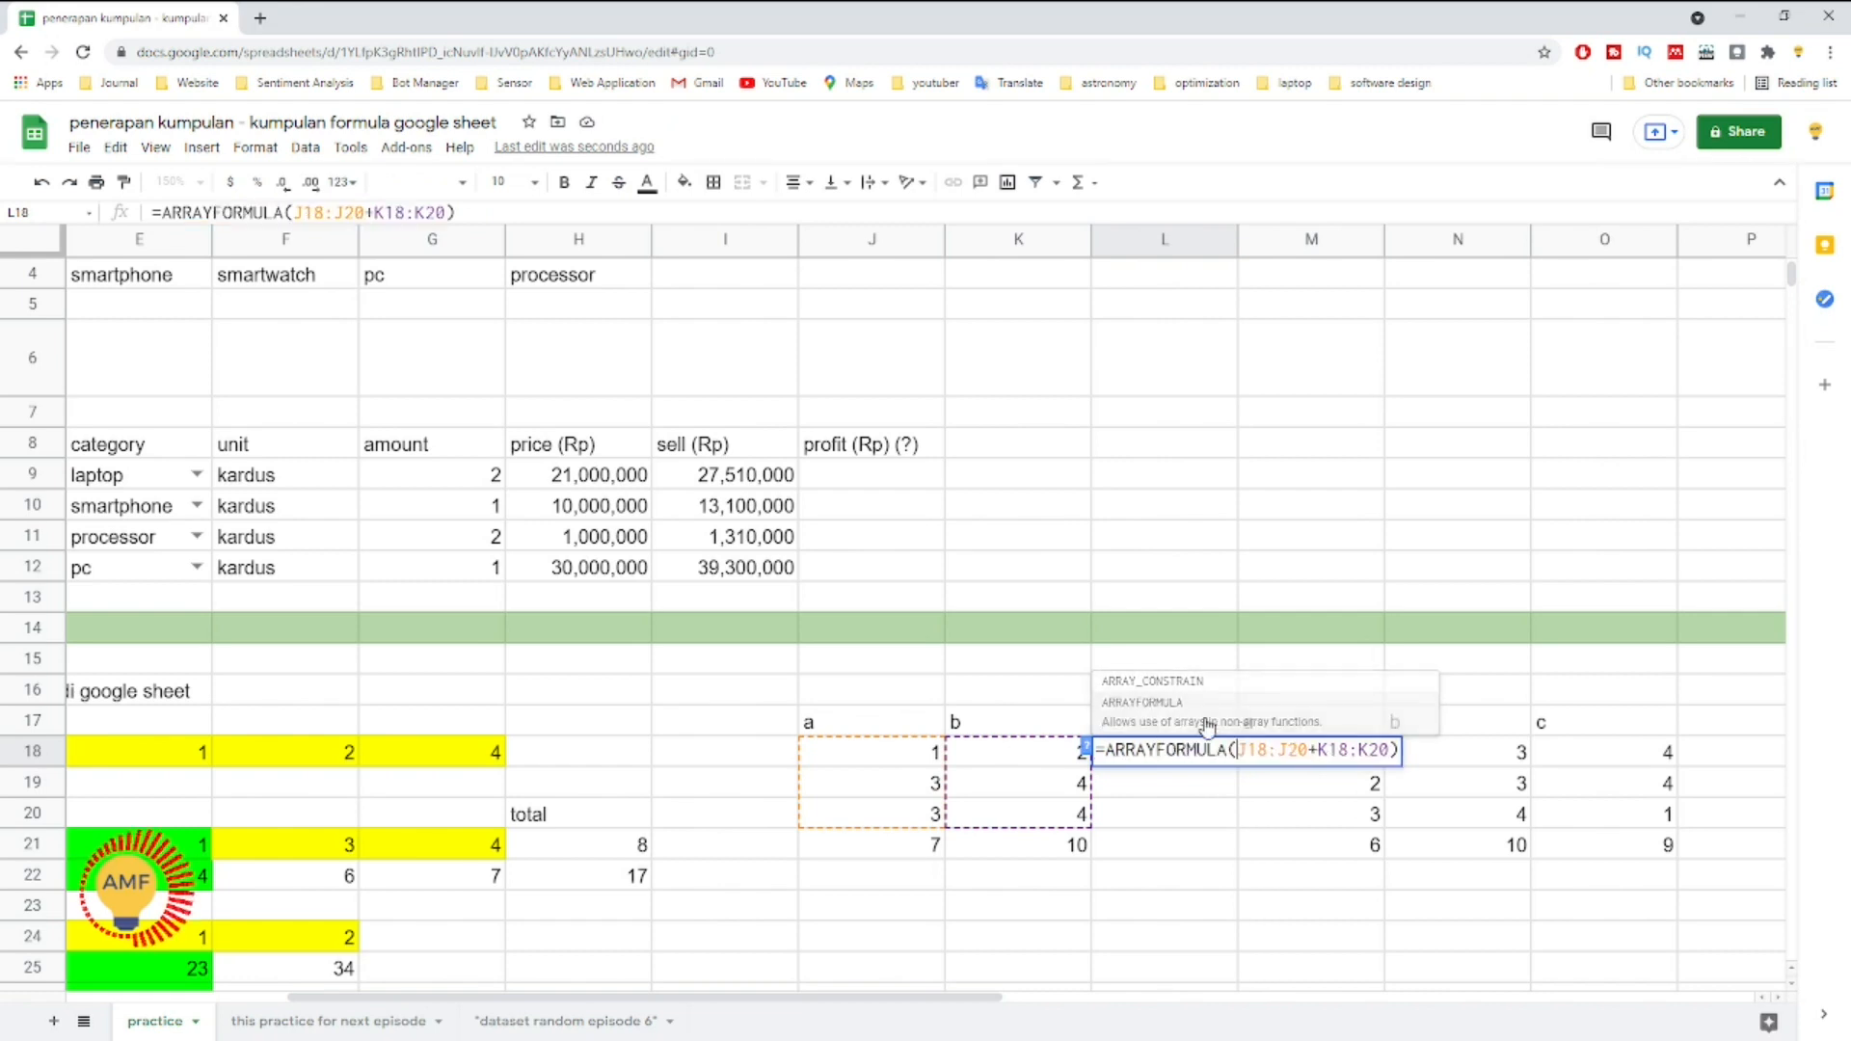
{"action": "key", "text": "Return"}
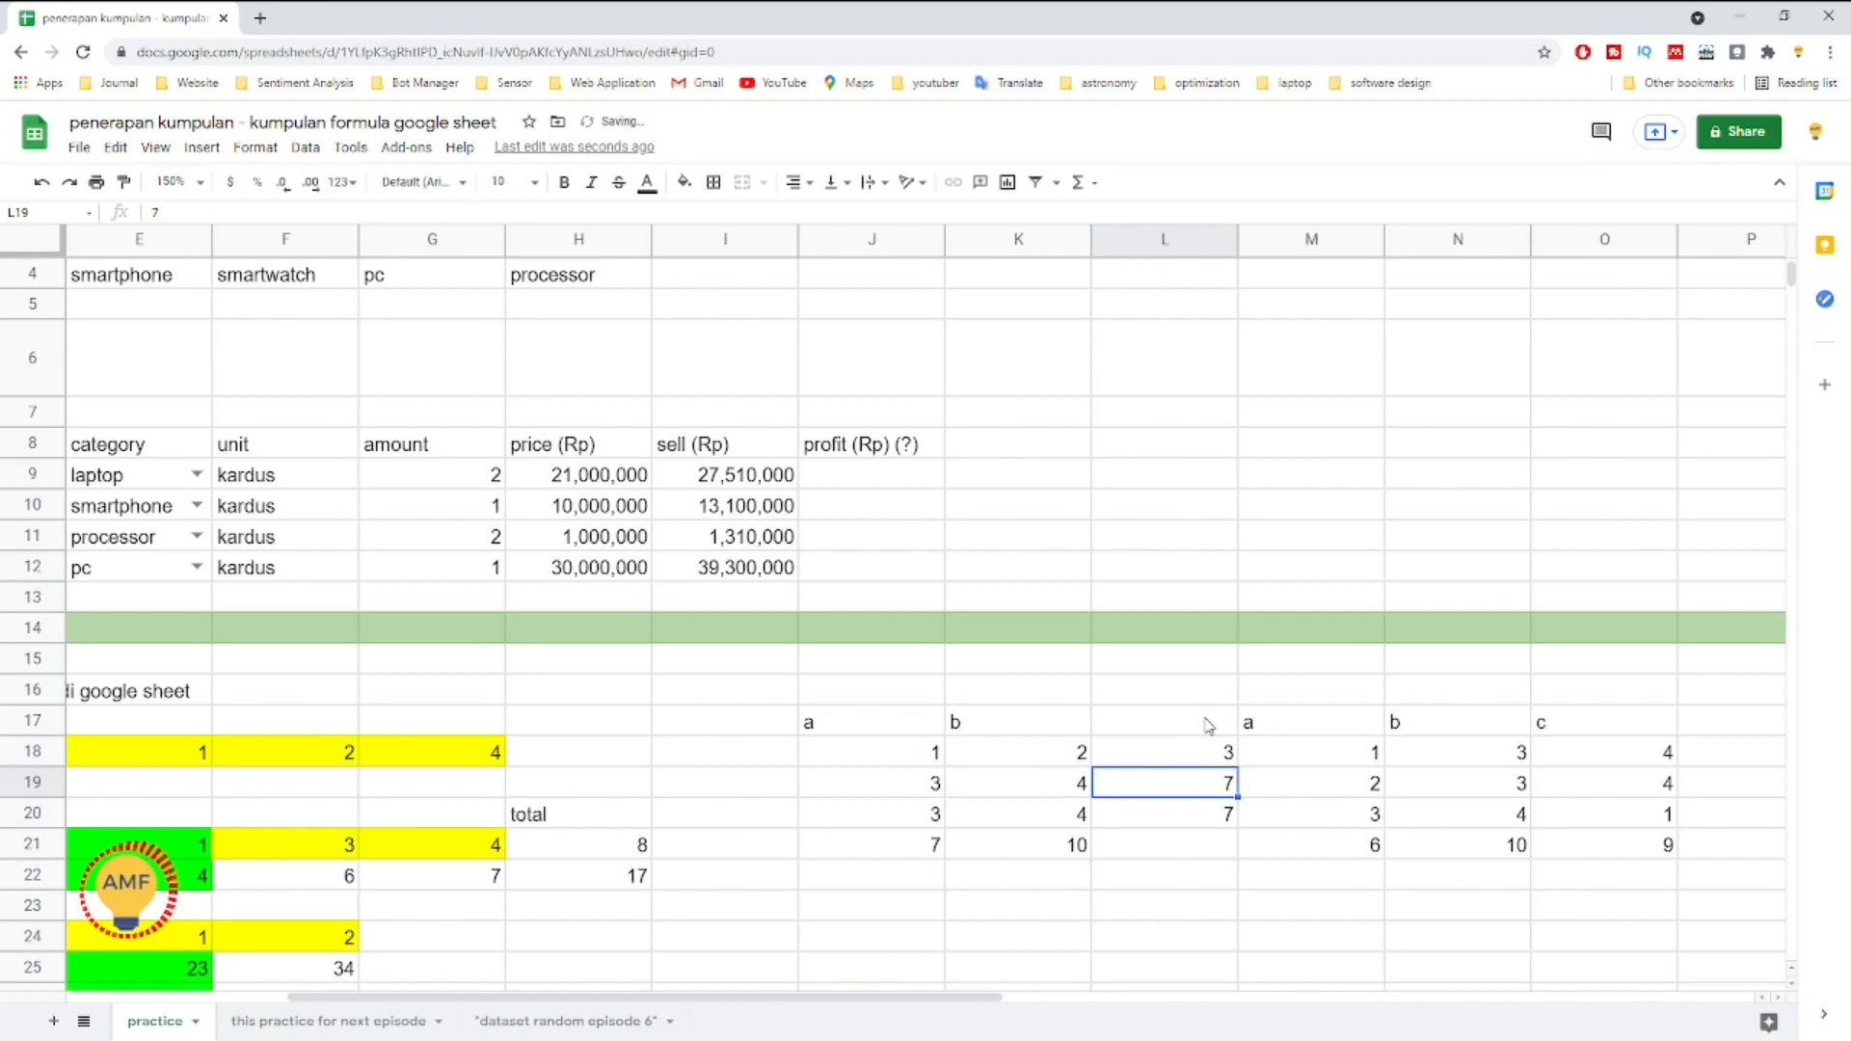
{"action": "left_click", "coordinate": [1217, 813]}
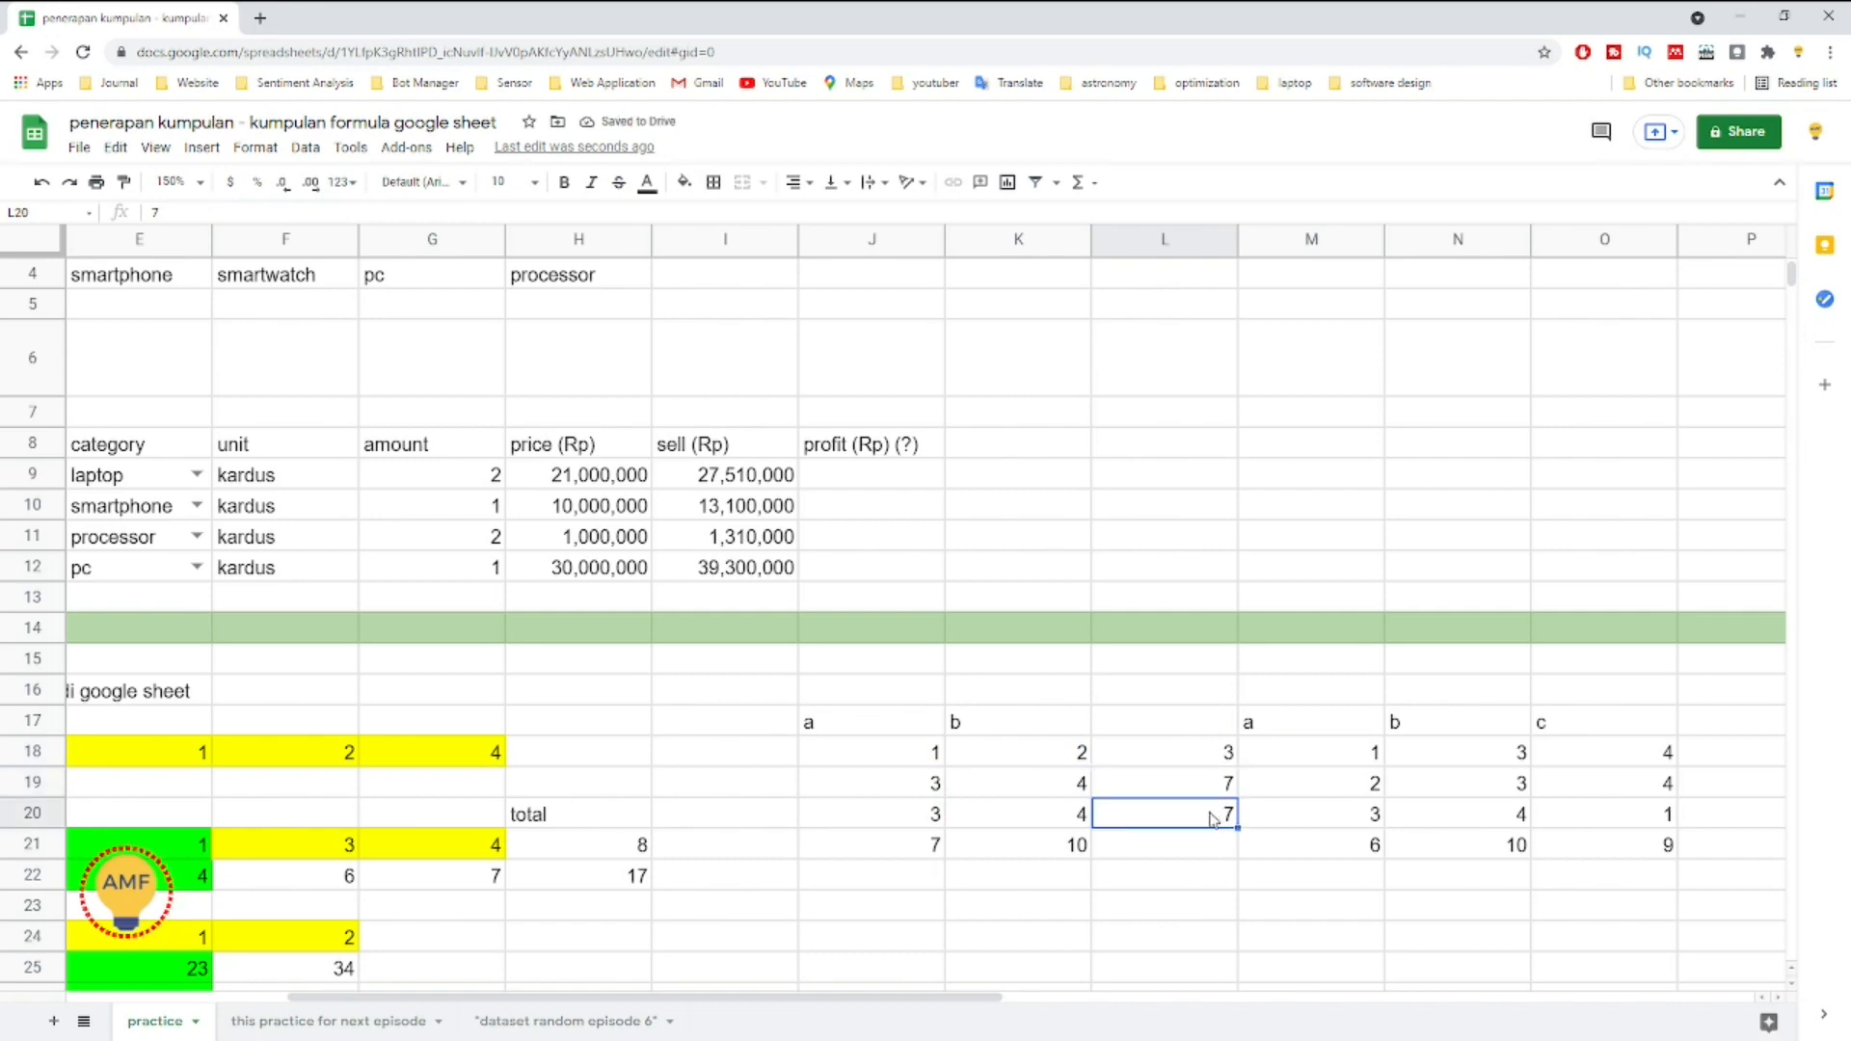
{"action": "left_click", "coordinate": [1193, 765]}
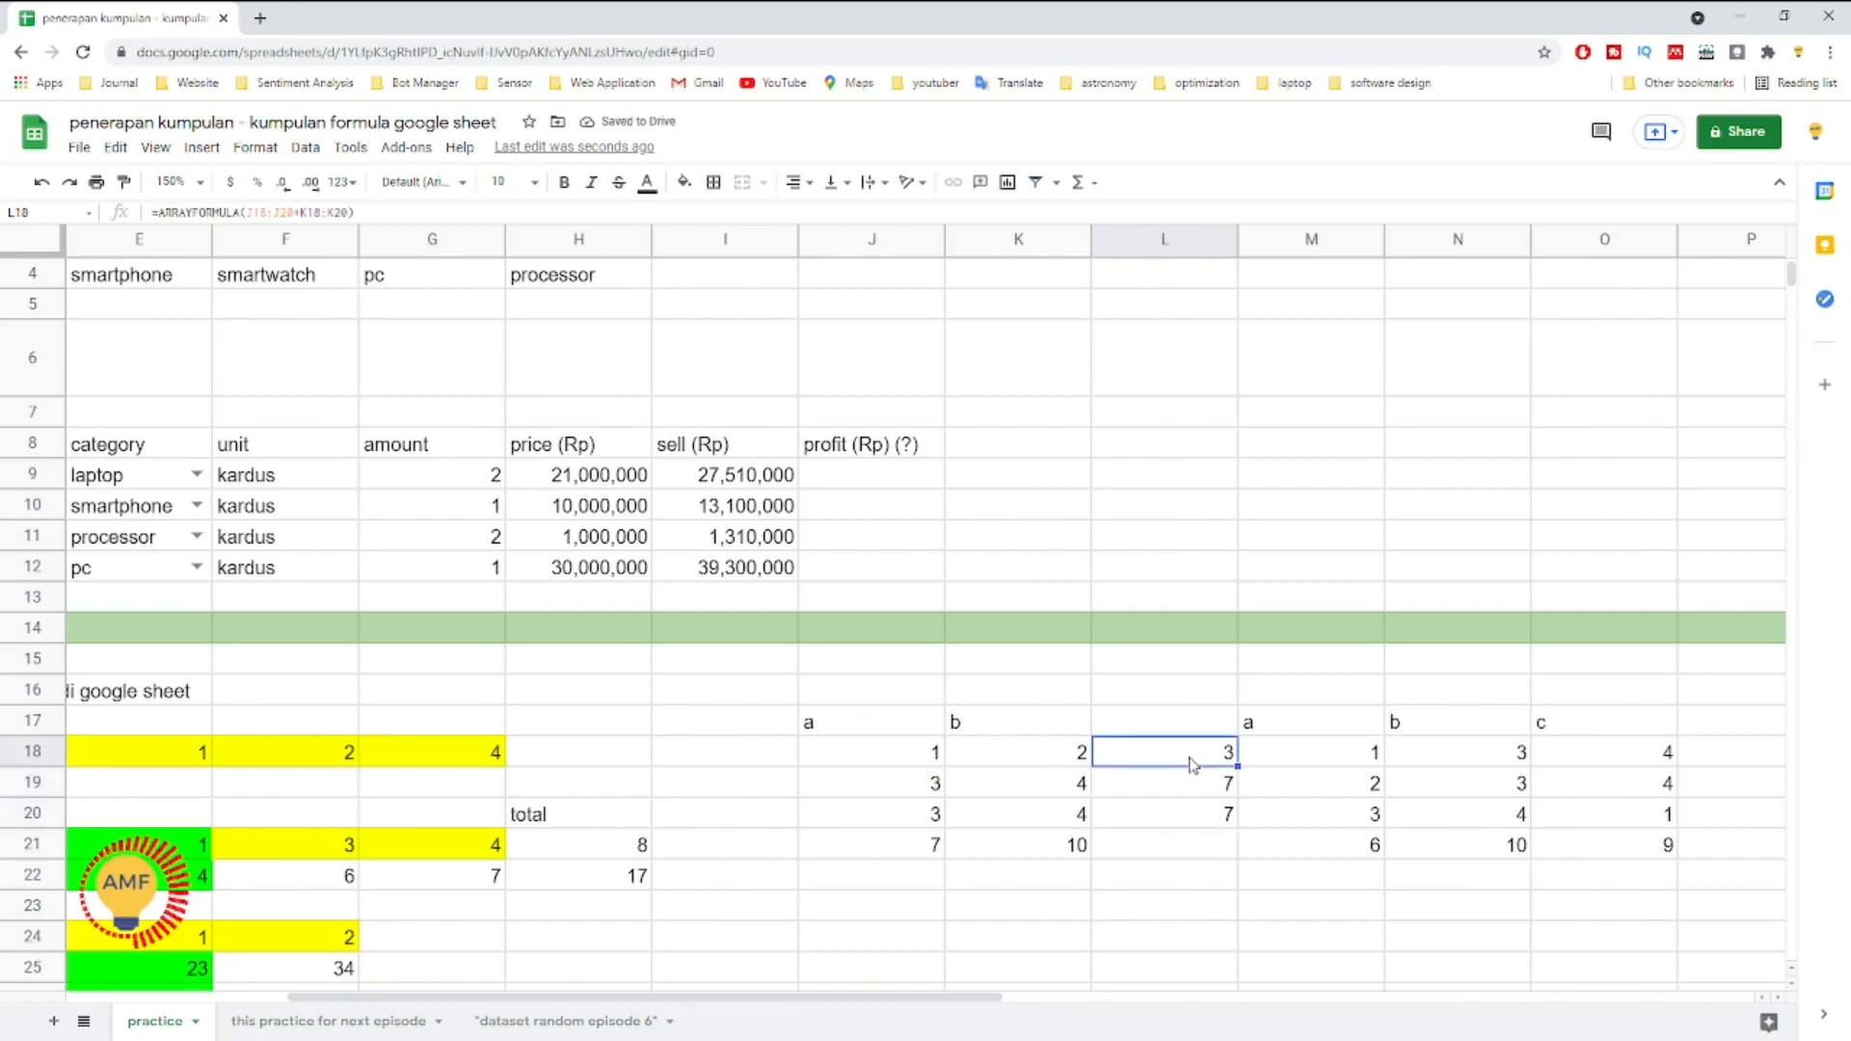
Step: Calculate profit for all four items by entering =ARRAYFORMULA(H9:H12-I9:I12) in cell J9
{"action": "left_click", "coordinate": [856, 482]}
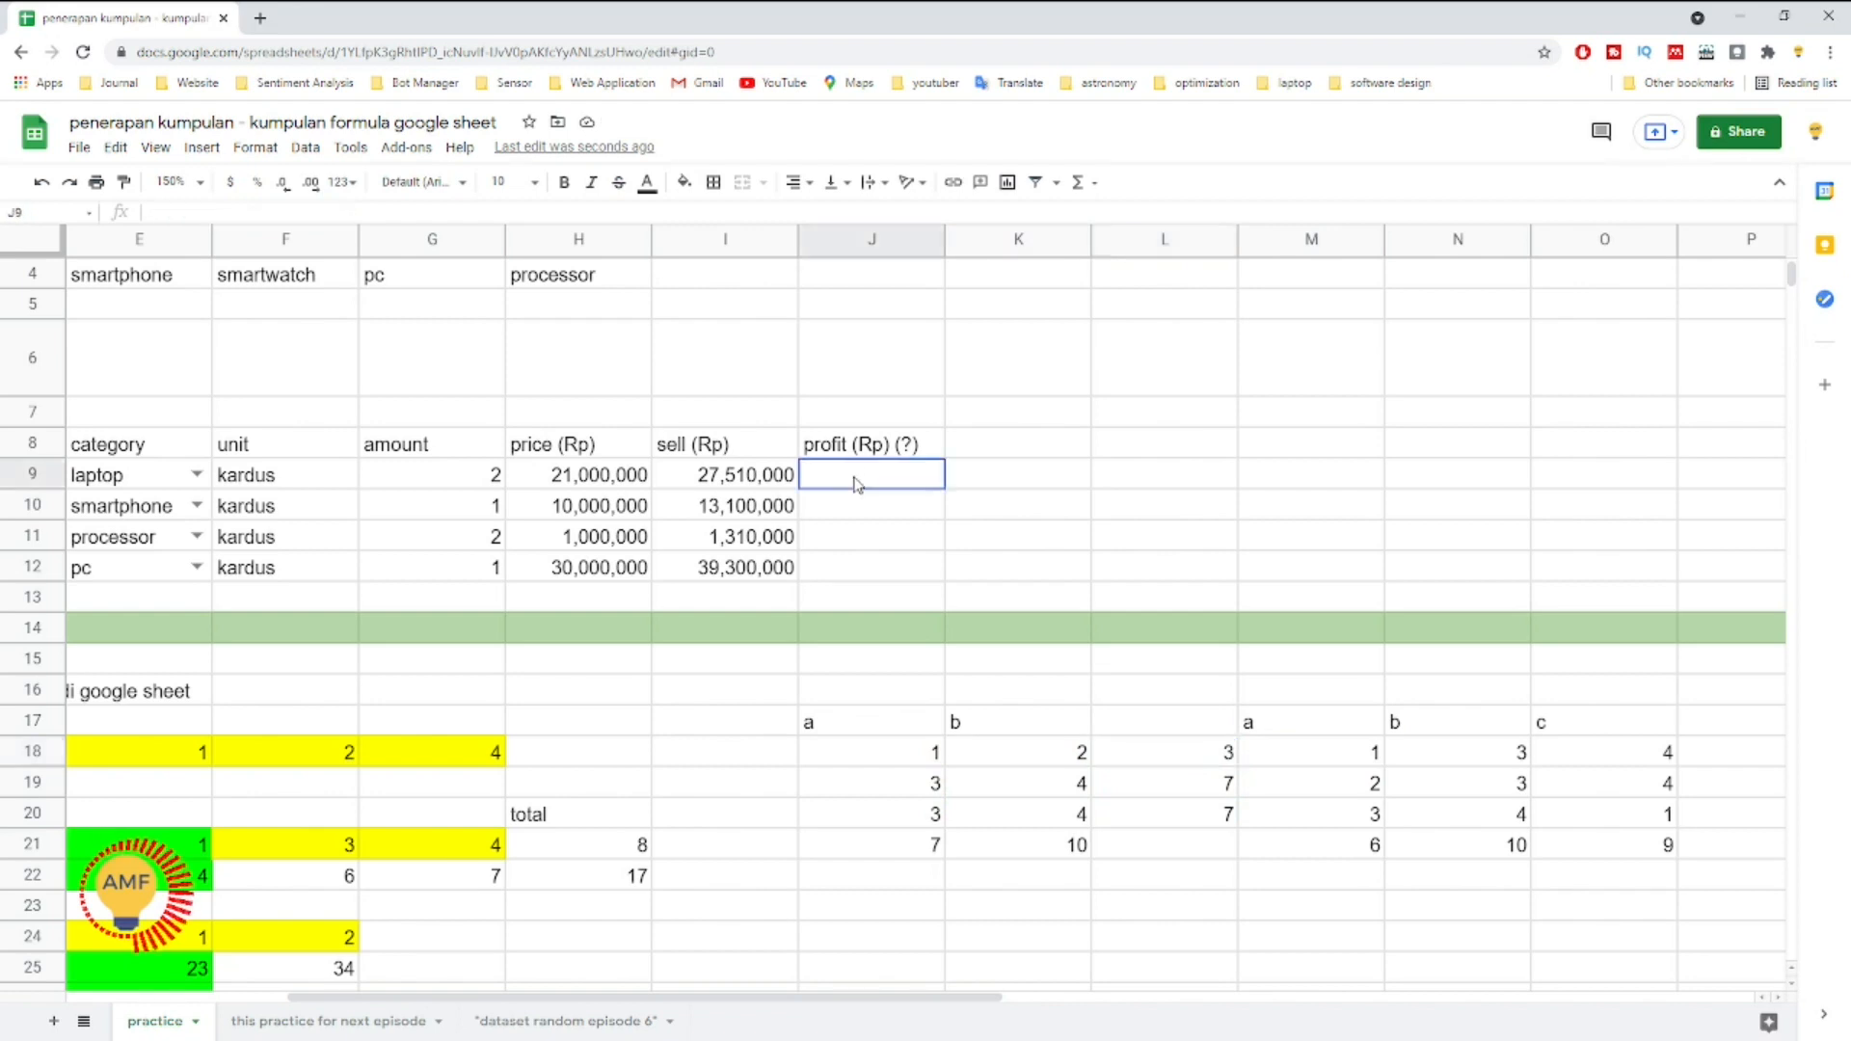
{"action": "type", "text": "=ARR"}
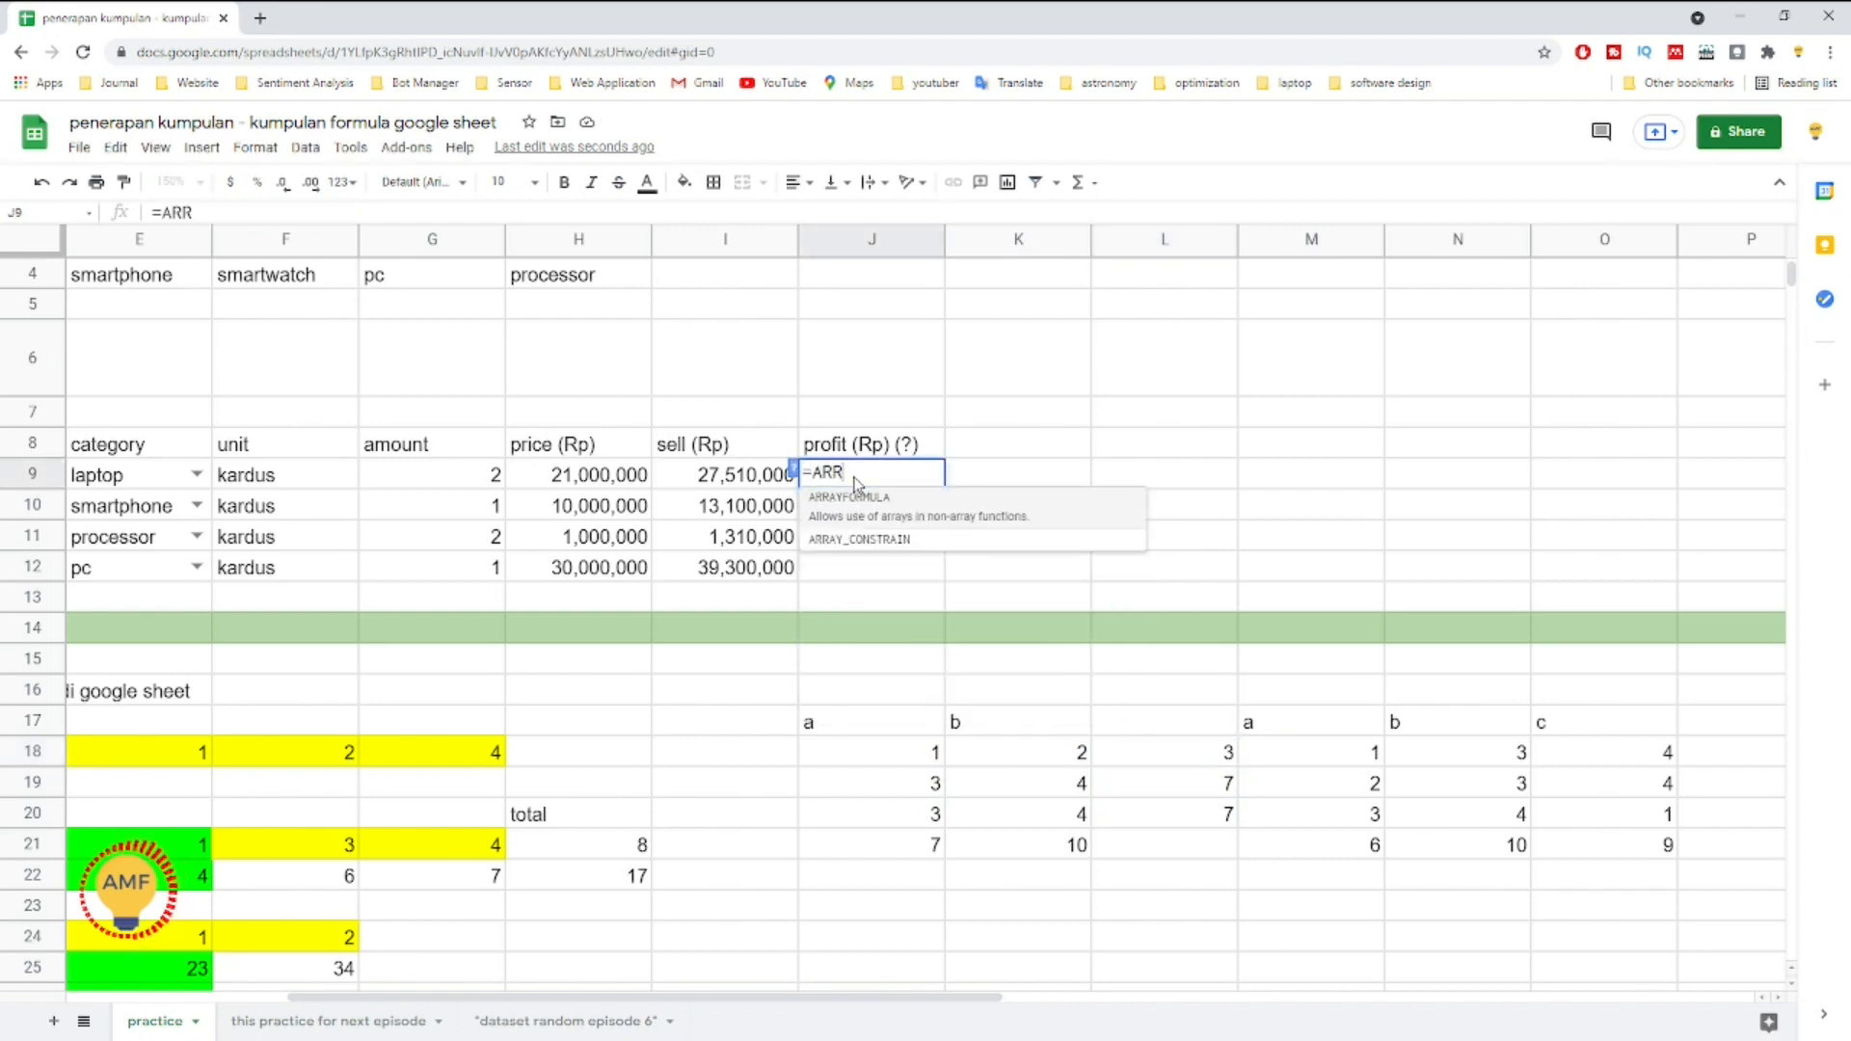
{"action": "key", "text": "Tab"}
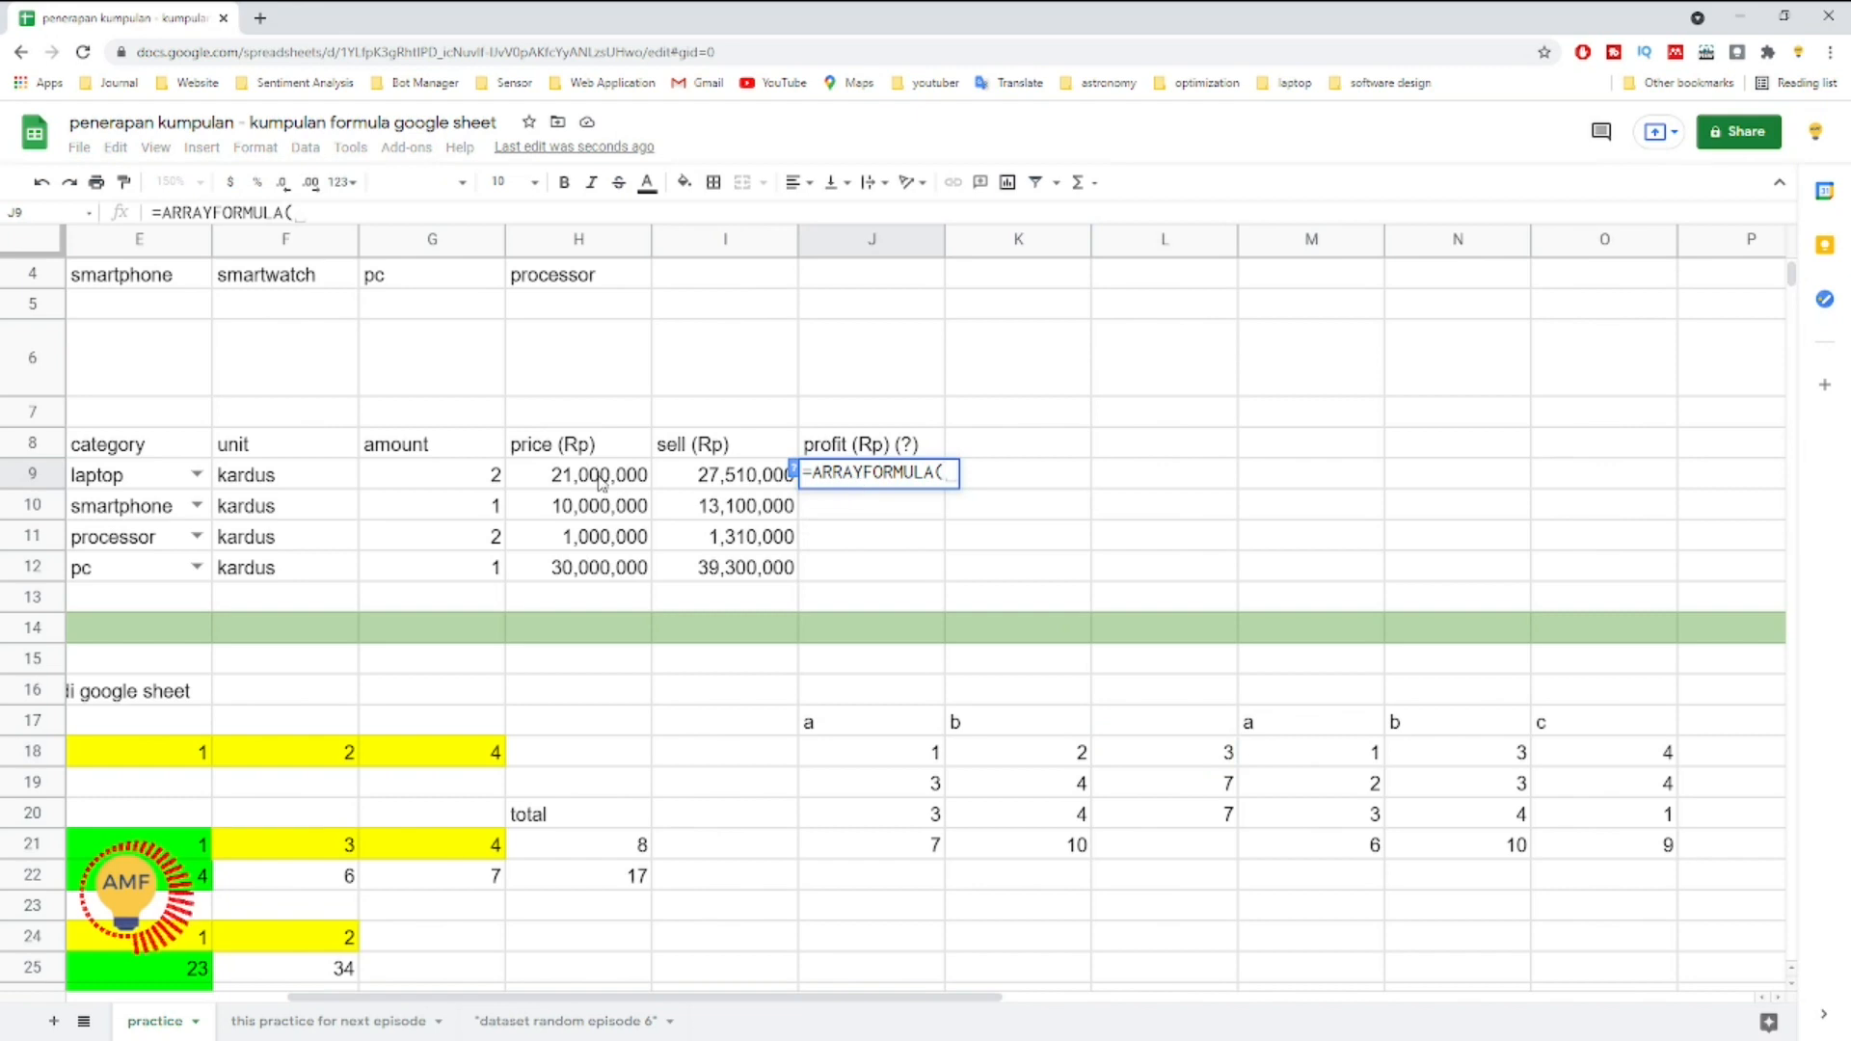
{"action": "left_click_drag", "start_coordinate": [572, 485], "coordinate": [579, 567]}
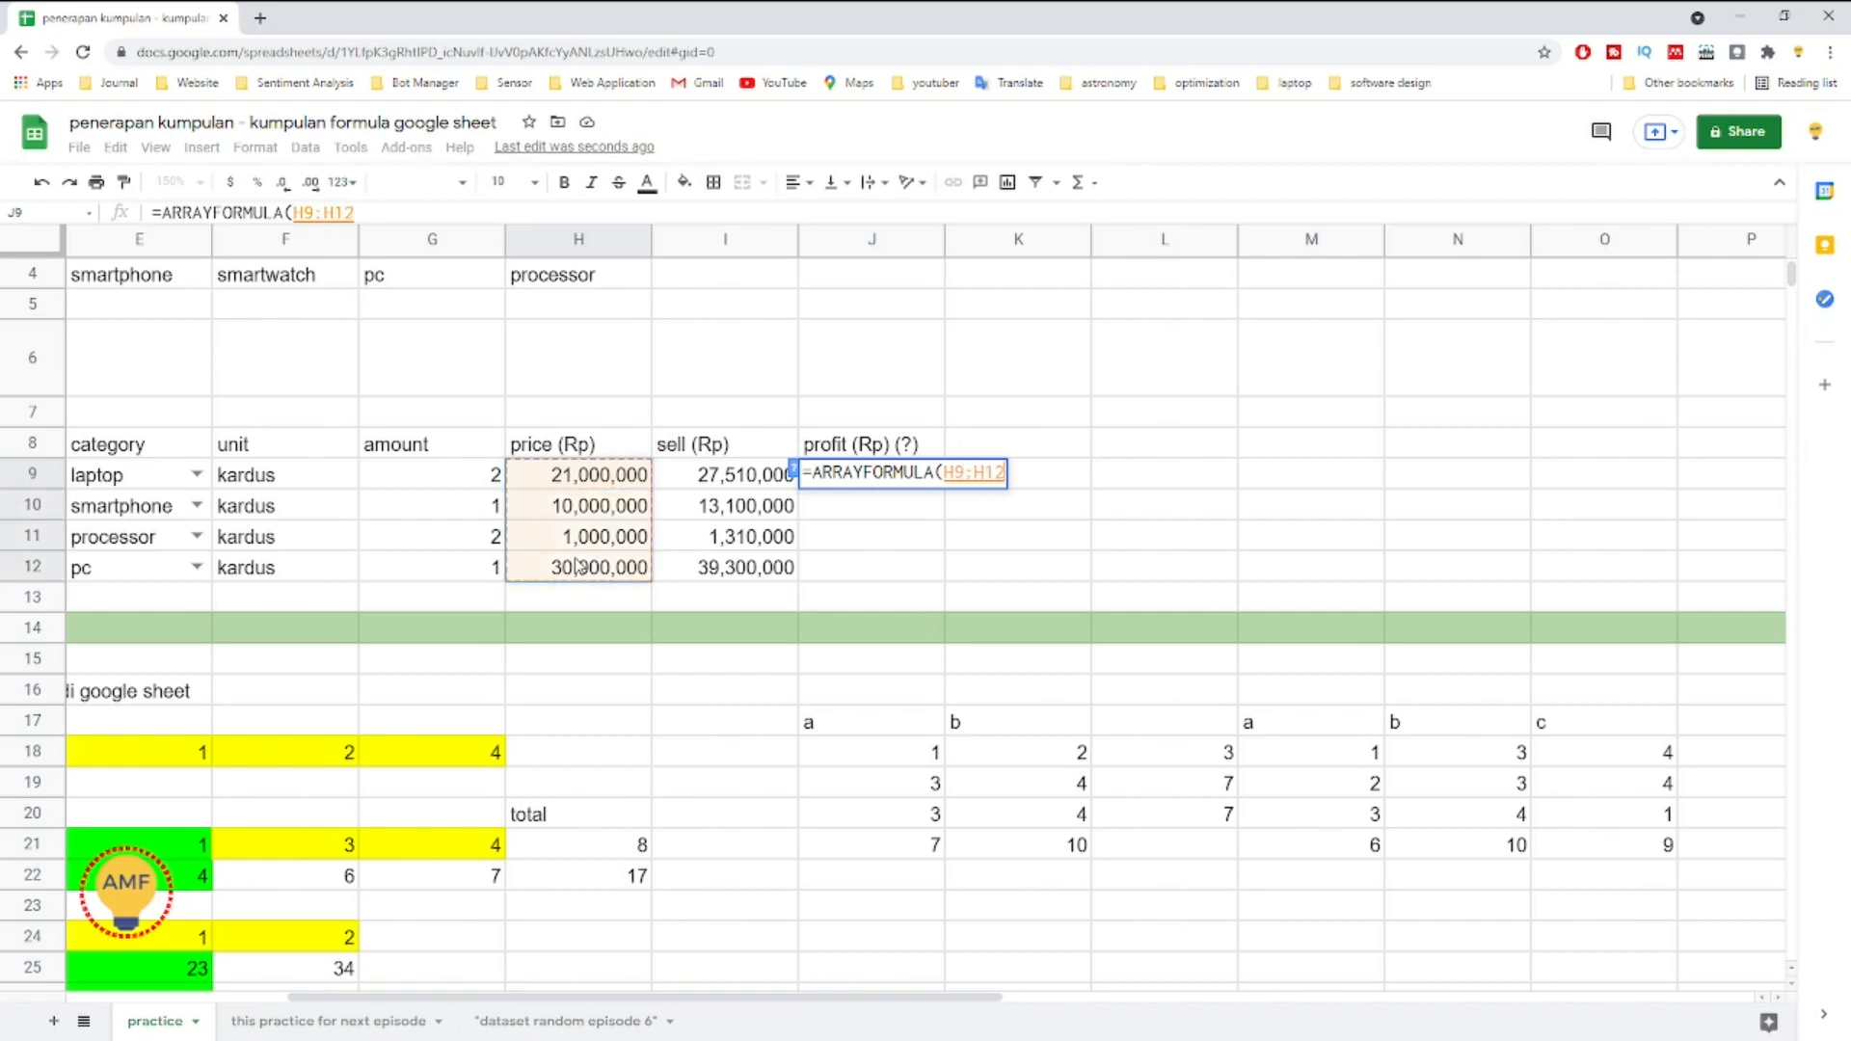
{"action": "type", "text": "+"}
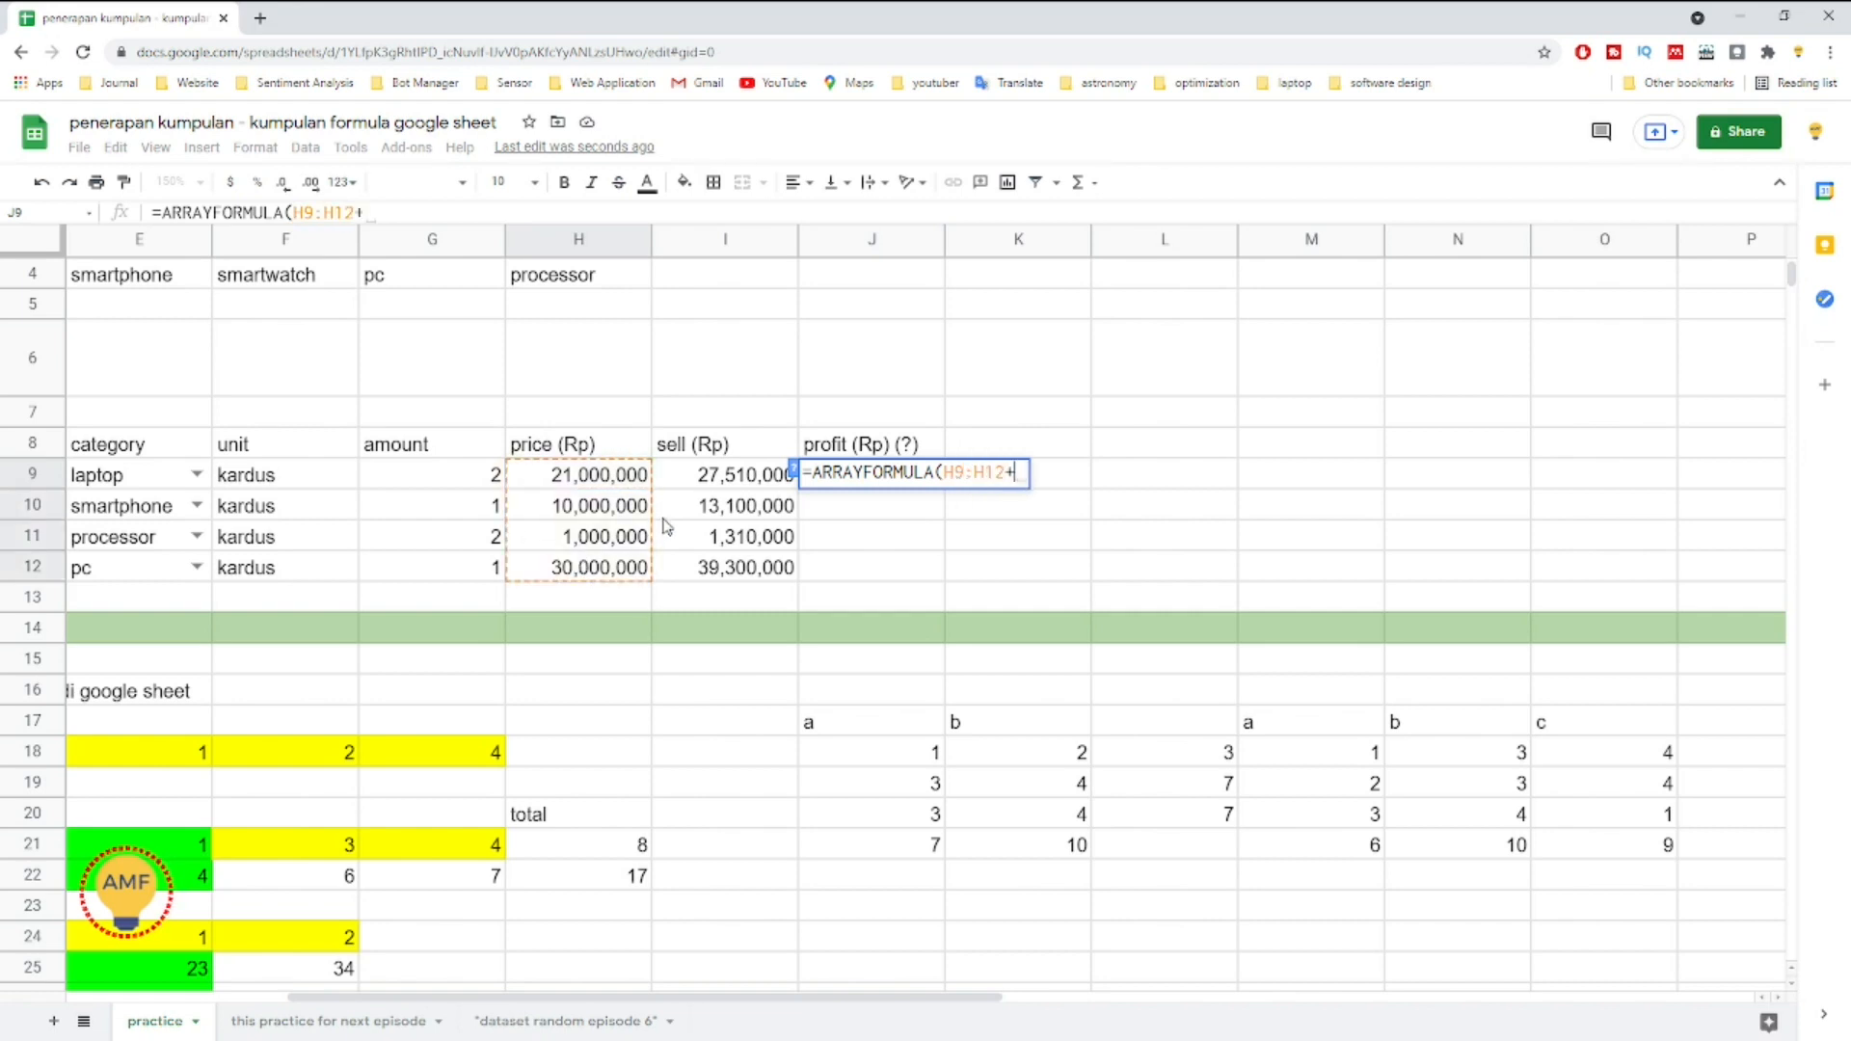
{"action": "key", "text": "BackSpace"}
{"action": "type", "text": "-"}
{"action": "left_click_drag", "start_coordinate": [714, 483], "coordinate": [723, 576]}
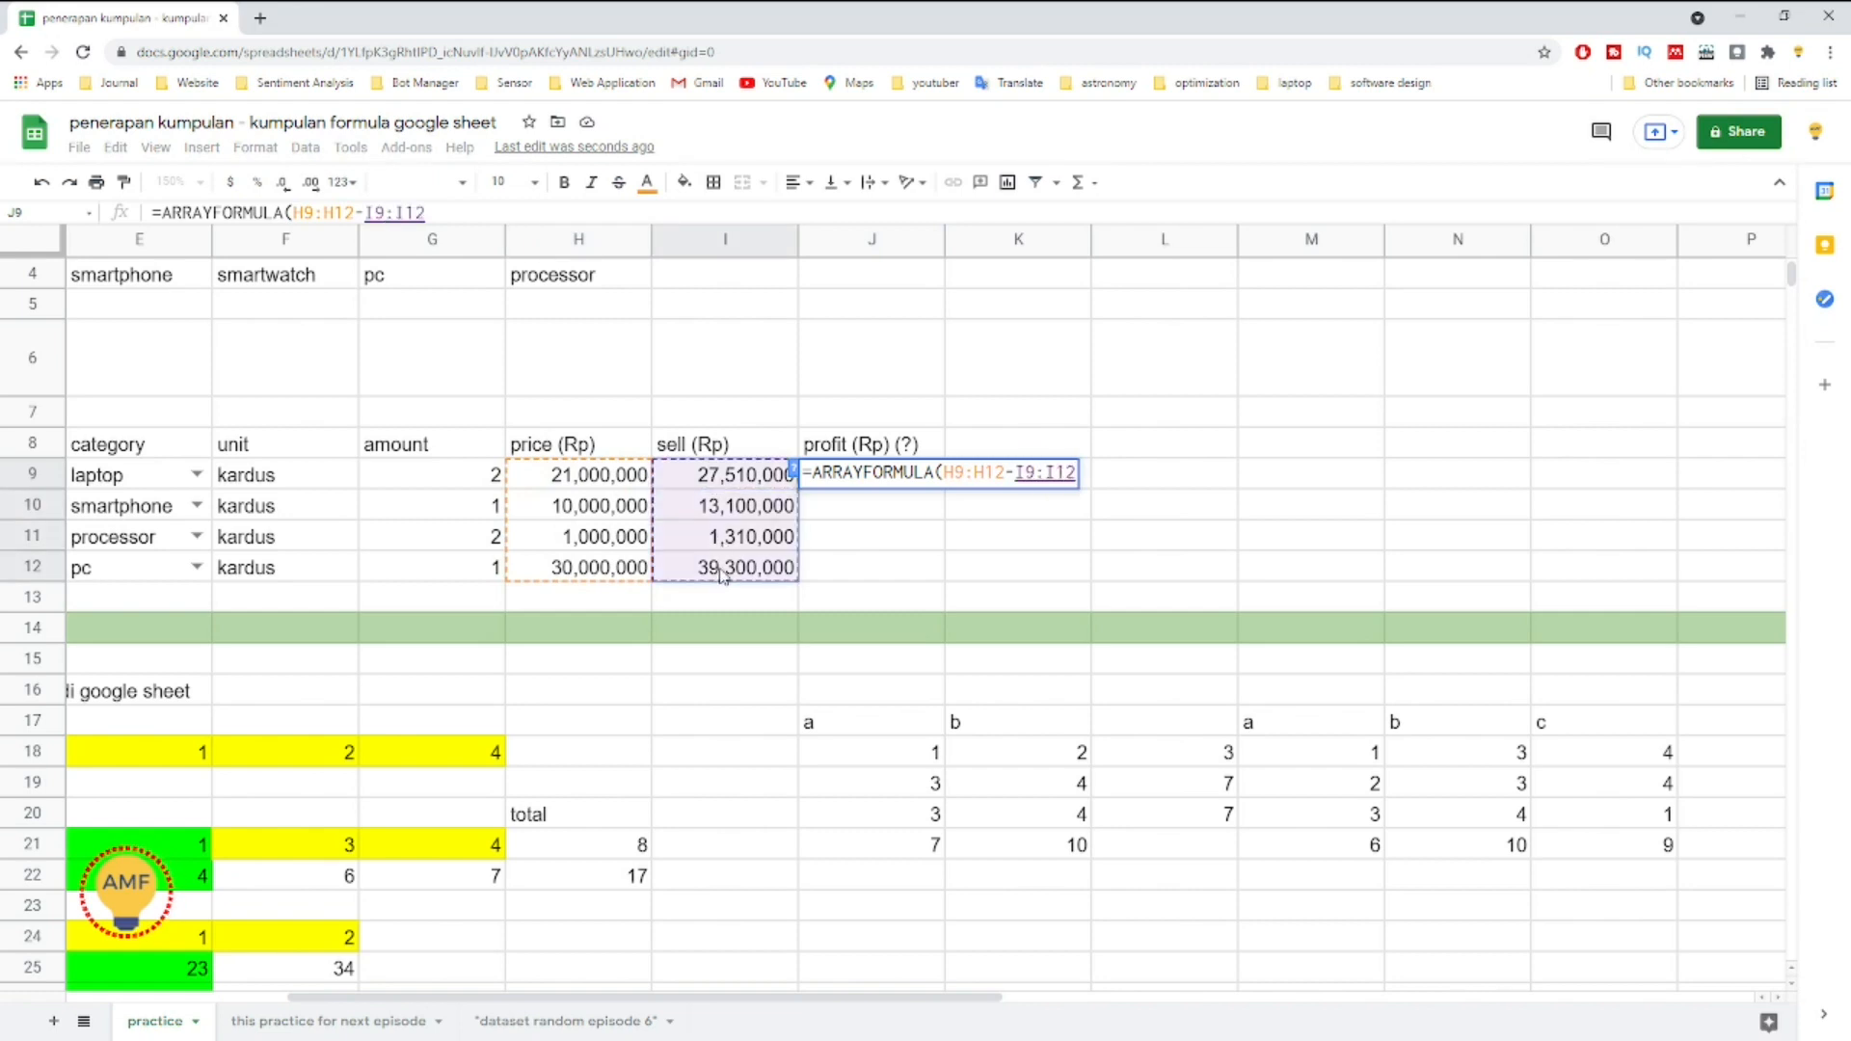
{"action": "type", "text": ")"}
{"action": "key", "text": "Return"}
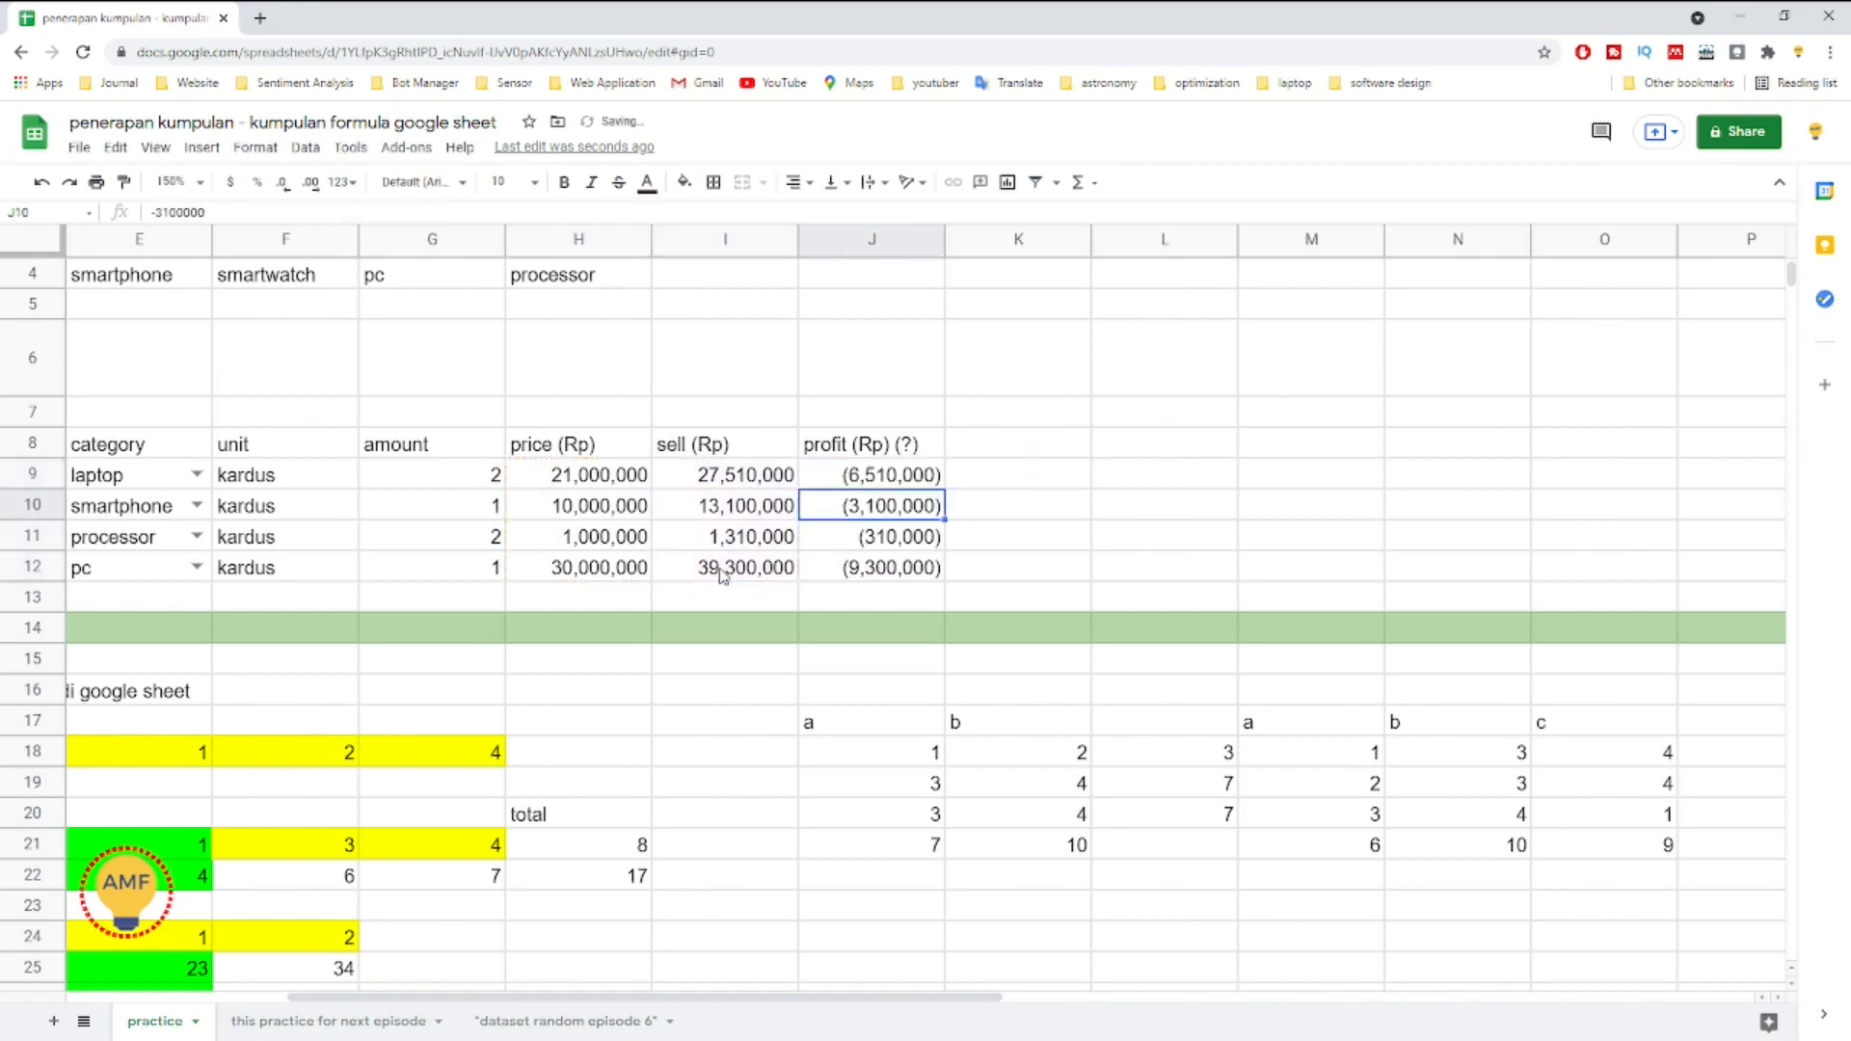
Step: Wrap the subtraction in cell J9 in ABS so the formula reads =ARRAYFORMULA(ABS(H9:H12-I9:I12))
{"action": "double_click", "coordinate": [862, 479]}
{"action": "left_click", "coordinate": [1008, 472]}
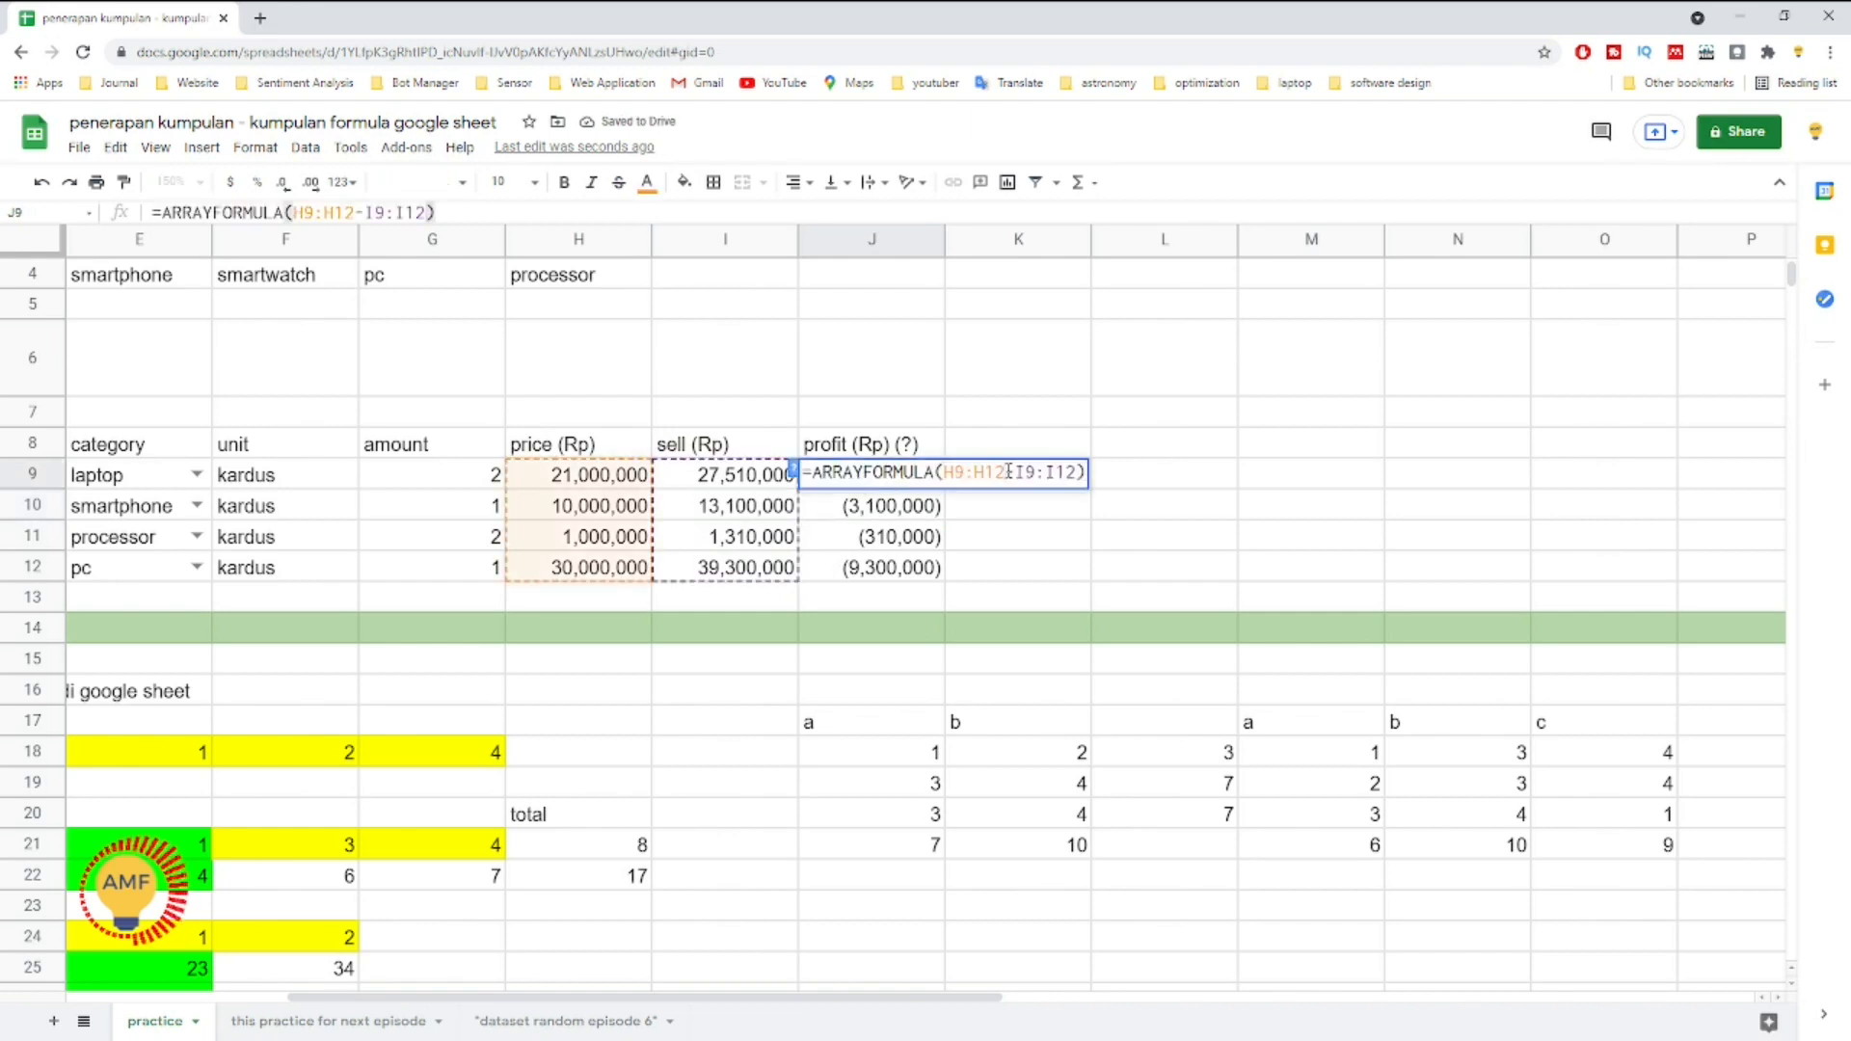
{"action": "key", "text": "Left"}
{"action": "key", "text": "Left"}
{"action": "key", "text": "Left"}
{"action": "key", "text": "Left"}
{"action": "key", "text": "Left"}
{"action": "key", "text": "Left"}
{"action": "type", "text": "ABS("}
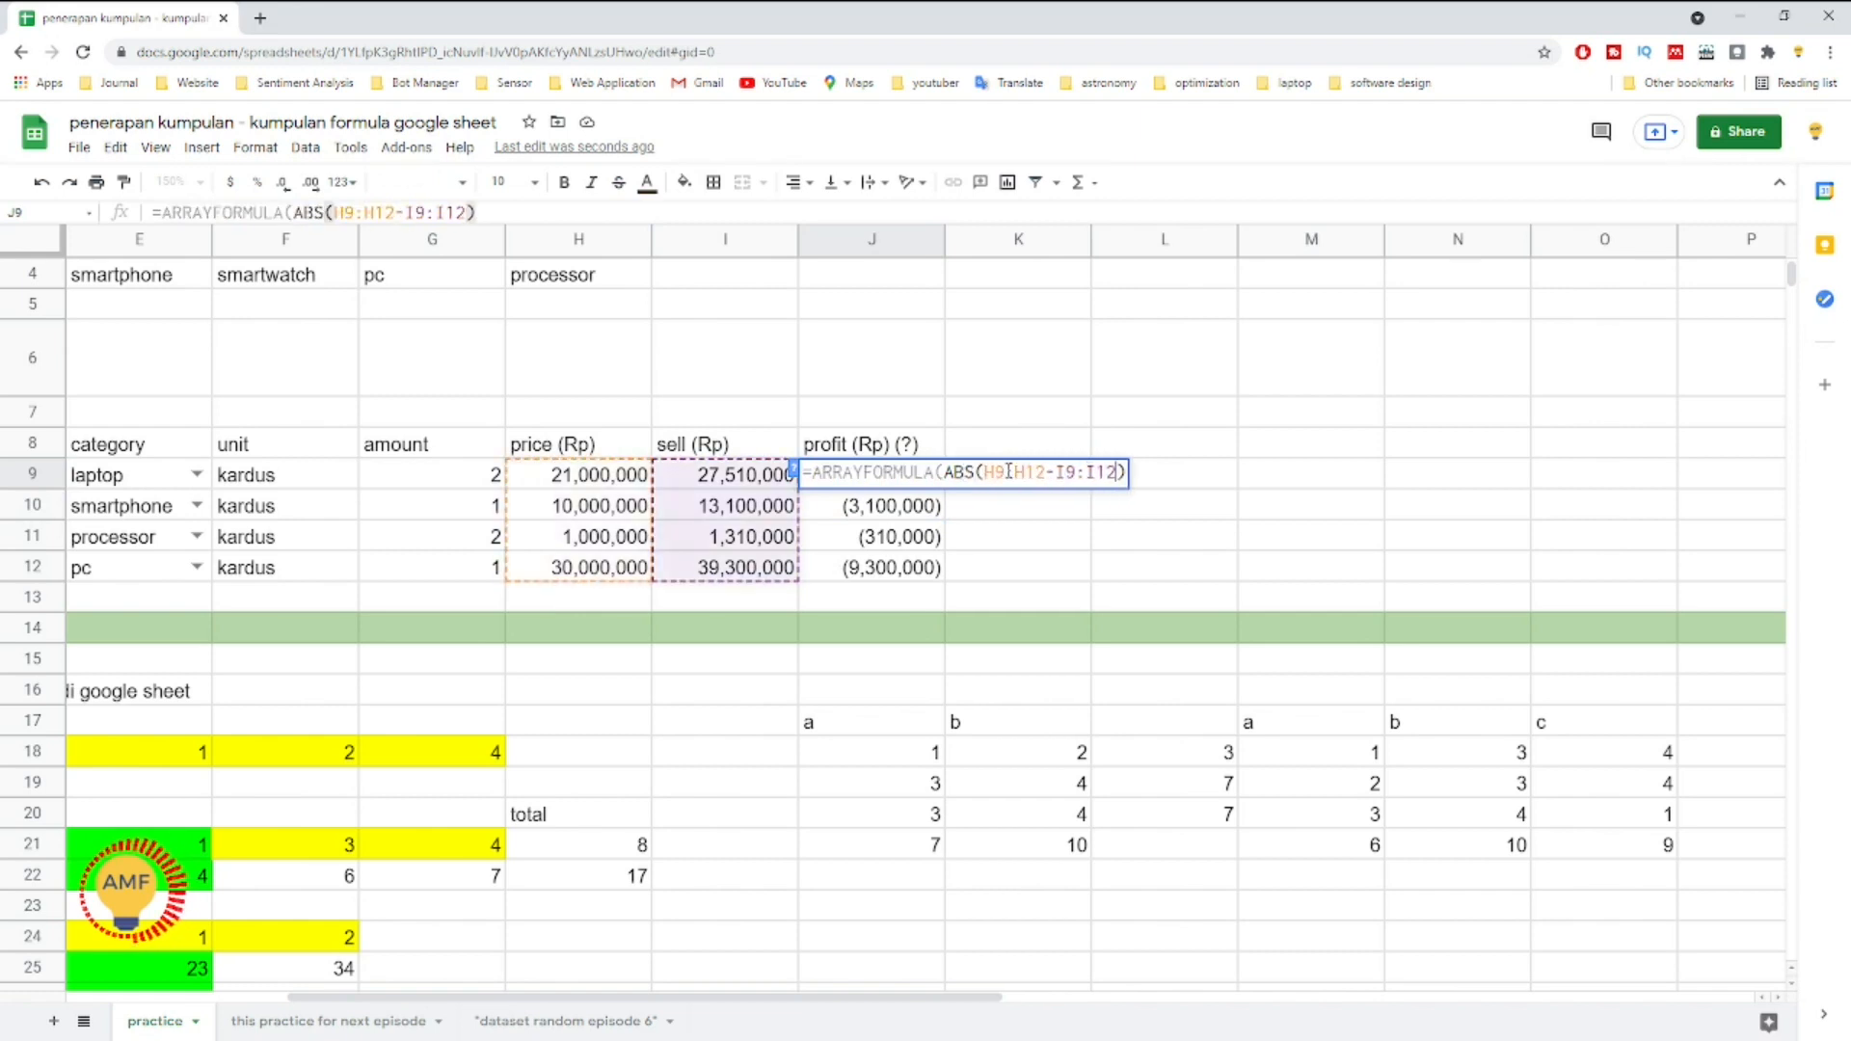
{"action": "type", "text": ")"}
{"action": "key", "text": "Return"}
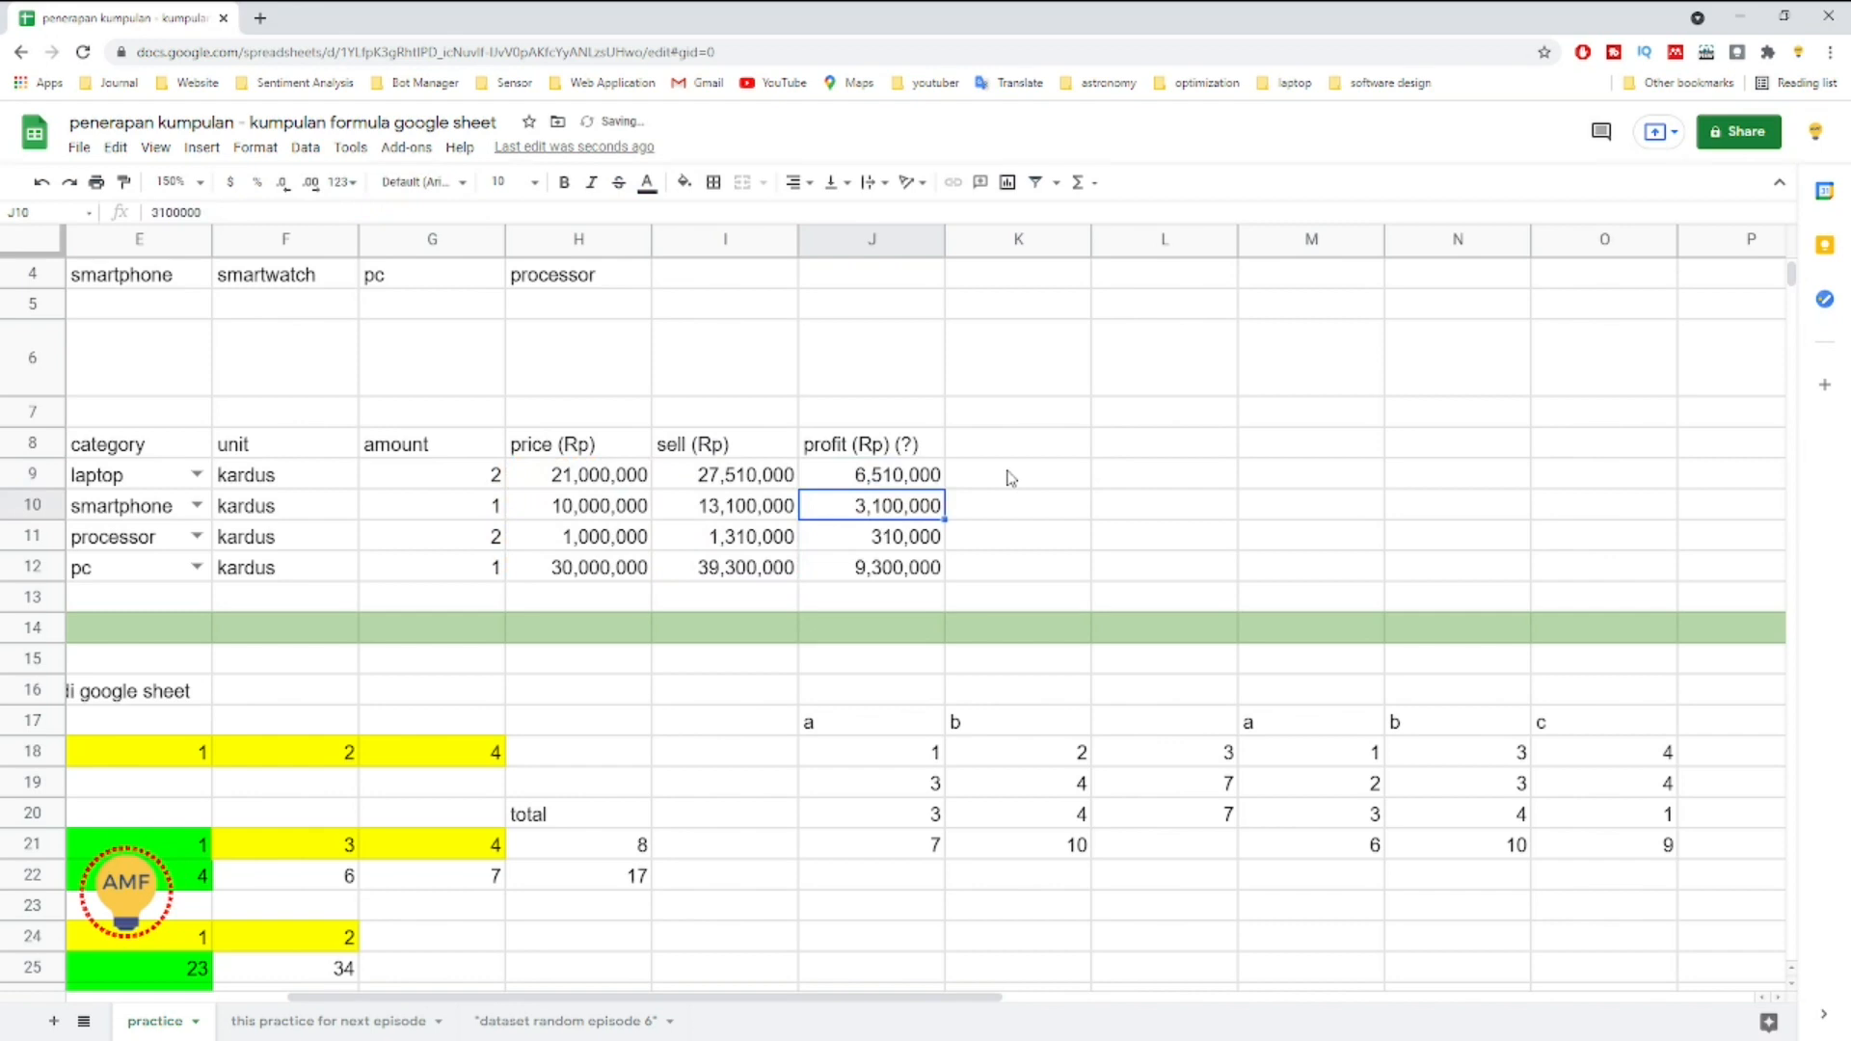
{"action": "left_click", "coordinate": [933, 479]}
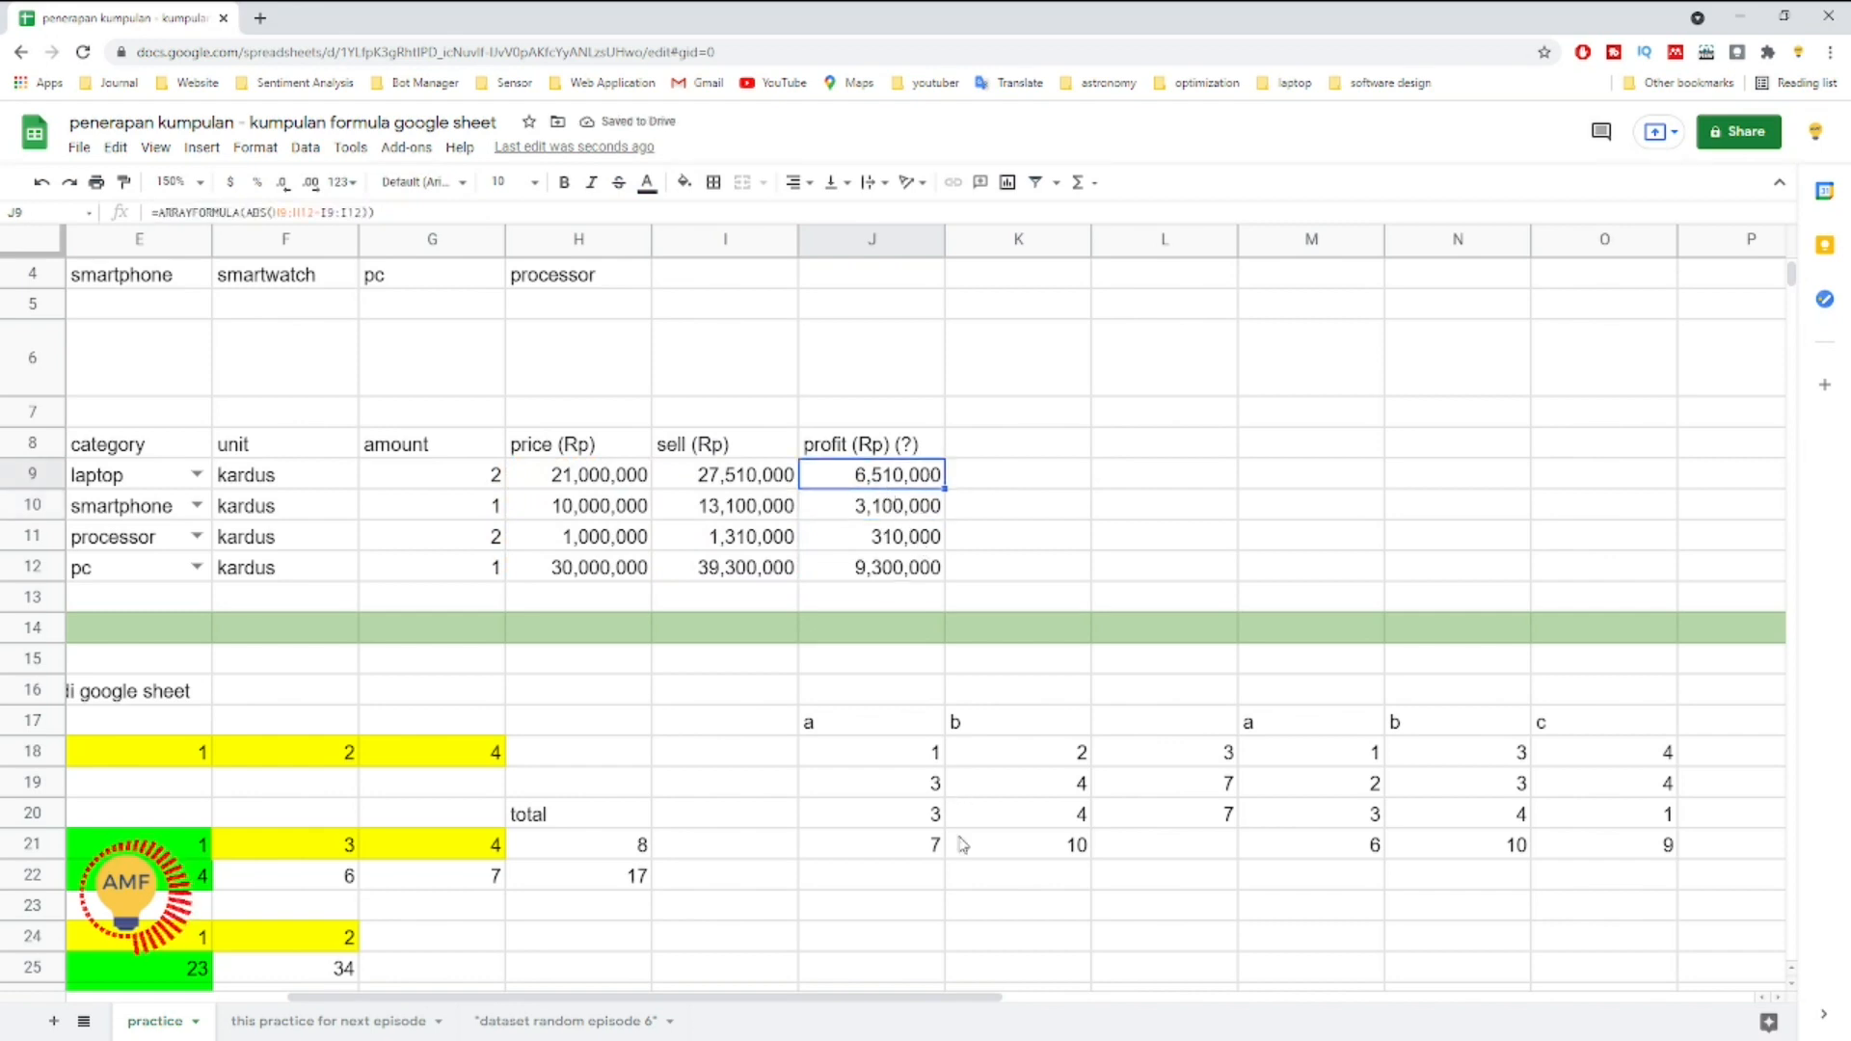
Step: Examine the range used by the SUM formula in cell D30 below the 4X2 array
{"action": "left_click_drag", "start_coordinate": [989, 1003], "coordinate": [766, 1003]}
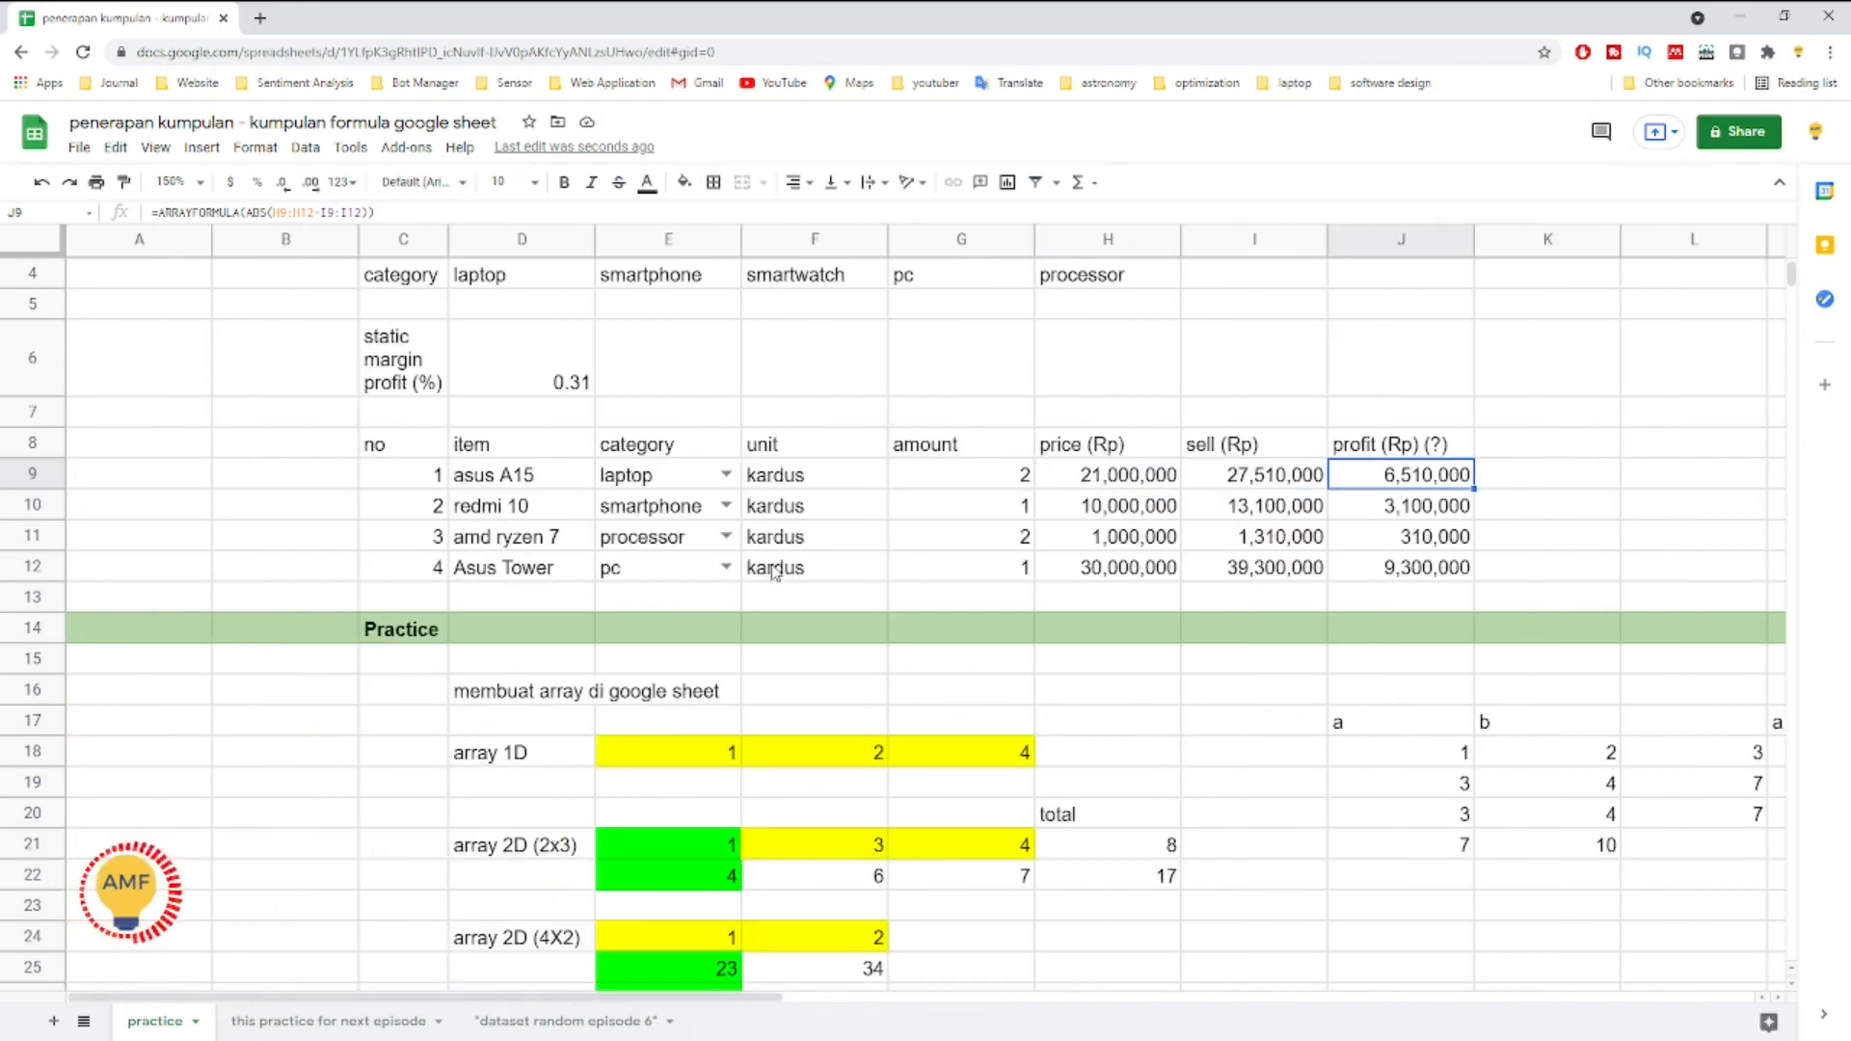
{"action": "scroll", "coordinate": [776, 574], "scroll_direction": "down", "scroll_amount": 4}
{"action": "left_click", "coordinate": [505, 744]}
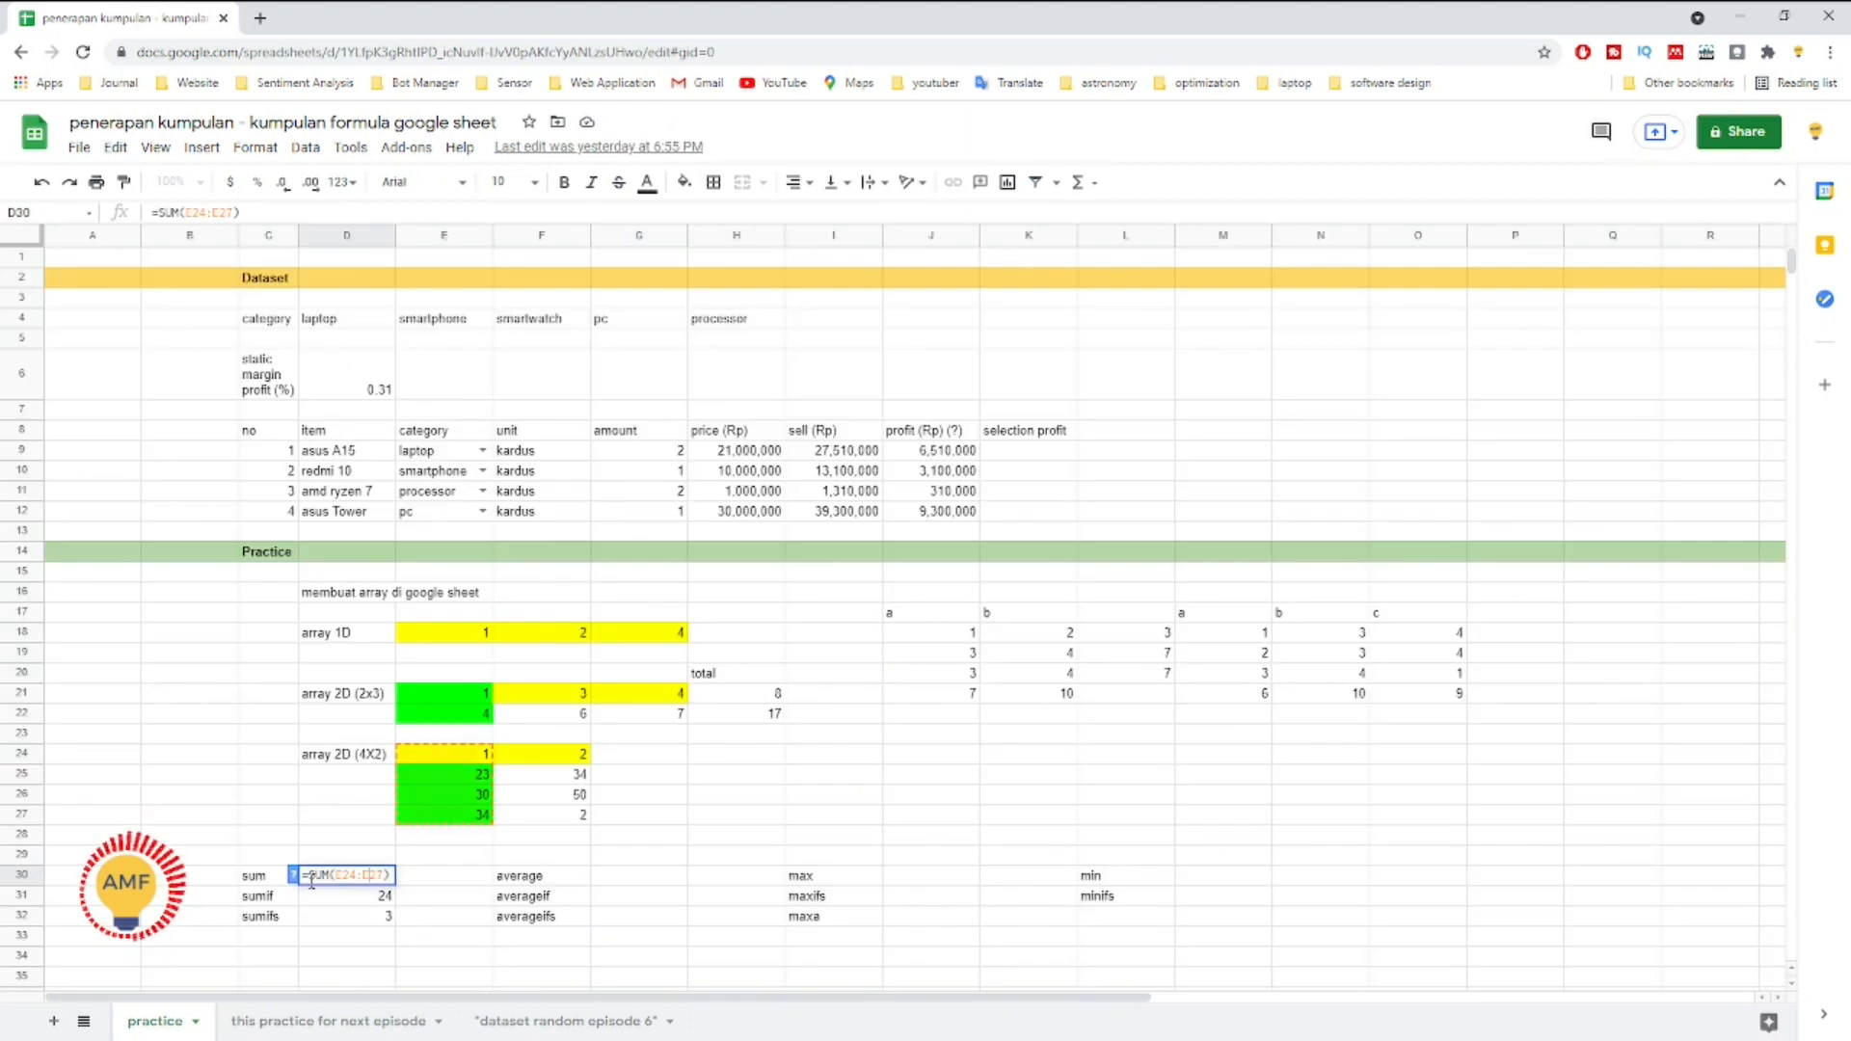
{"action": "key", "text": "shift+Left"}
{"action": "key", "text": "shift+Left"}
{"action": "key", "text": "shift+Right"}
{"action": "key", "text": "Right"}
{"action": "key", "text": "Right"}
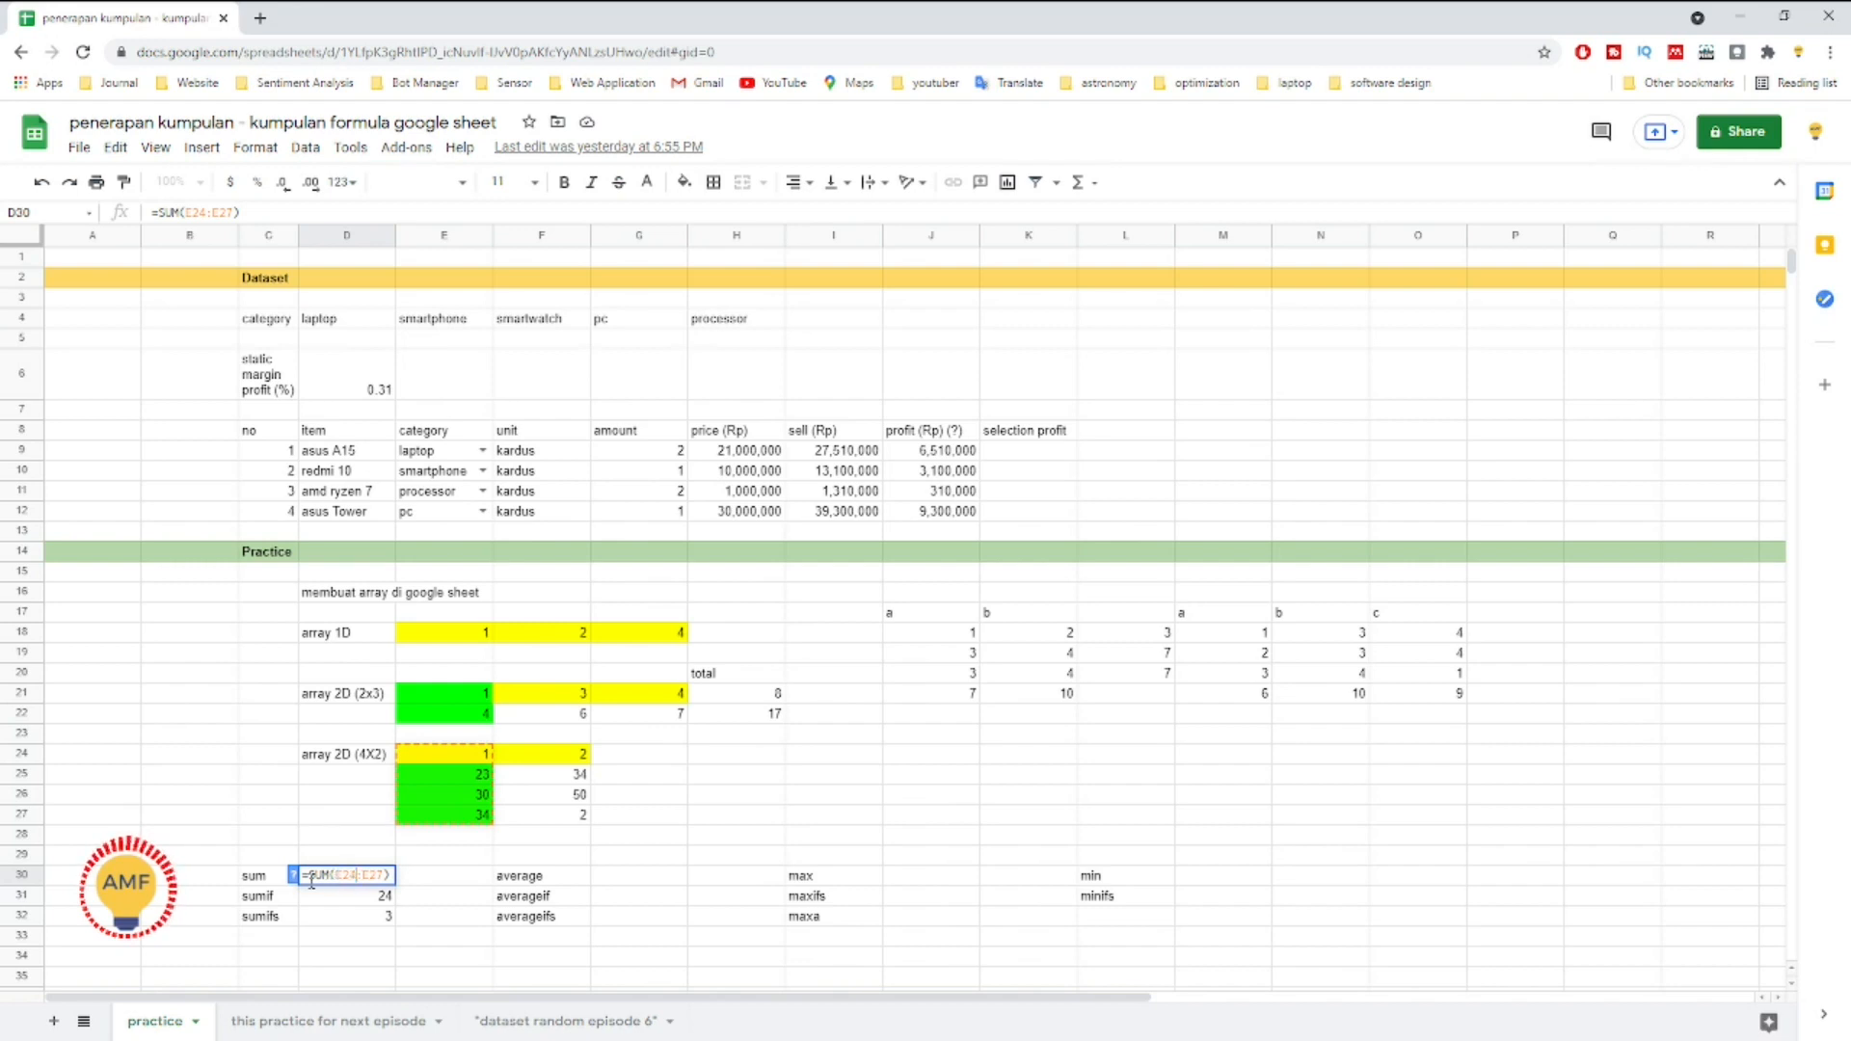
{"action": "key", "text": "shift+Right"}
{"action": "key", "text": "shift+Right"}
{"action": "key", "text": "shift+Right"}
{"action": "key", "text": "Return"}
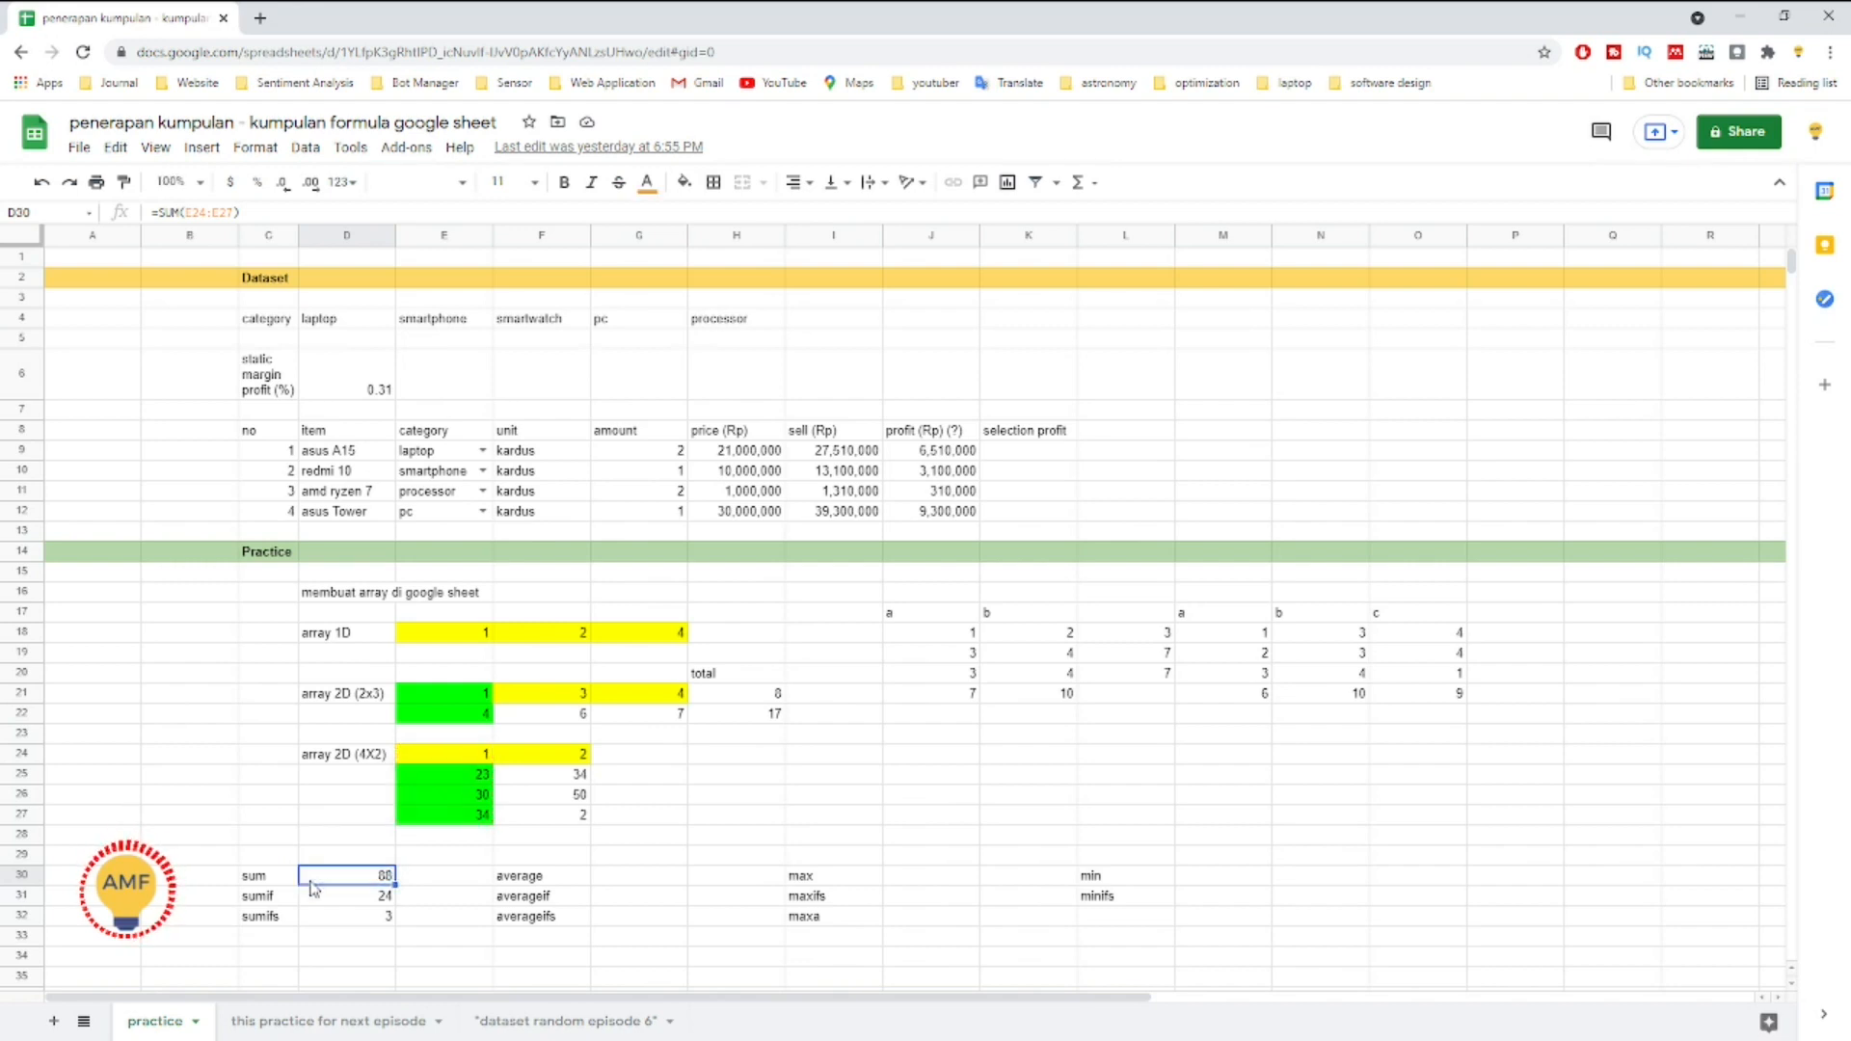
Step: Examine the range and criterion arguments of the SUMIF formula in cell D31, leaving it unedited
{"action": "key", "text": "Return"}
{"action": "key", "text": "Left"}
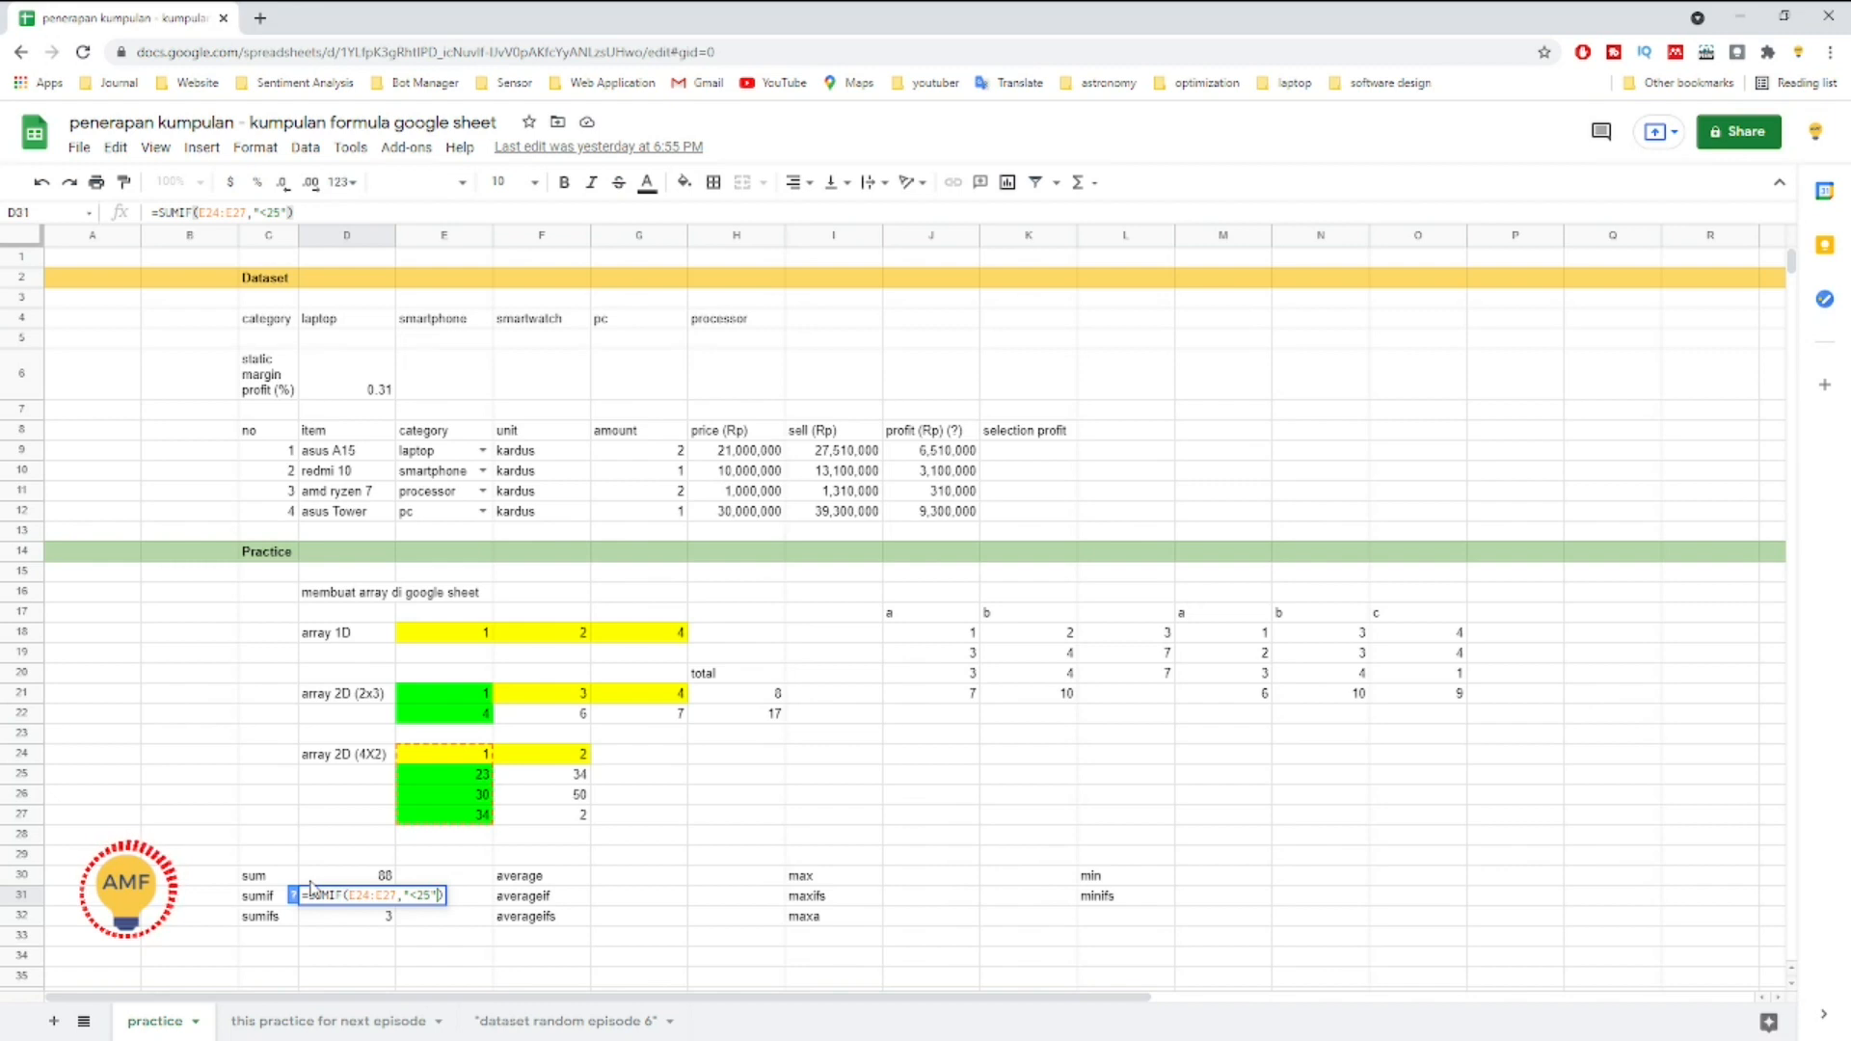
{"action": "key", "text": "Left"}
{"action": "key", "text": "Left"}
{"action": "key", "text": "Left"}
{"action": "key", "text": "Left"}
{"action": "key", "text": "Left"}
{"action": "key", "text": "shift+Right"}
{"action": "key", "text": "shift+Right"}
{"action": "key", "text": "shift+Right"}
{"action": "key", "text": "shift+Right"}
{"action": "key", "text": "Left"}
{"action": "key", "text": "shift+Left"}
{"action": "key", "text": "shift+Left"}
{"action": "key", "text": "shift+Left"}
{"action": "key", "text": "shift+Left"}
{"action": "key", "text": "shift+Left"}
{"action": "key", "text": "shift+Left"}
{"action": "key", "text": "shift+Left"}
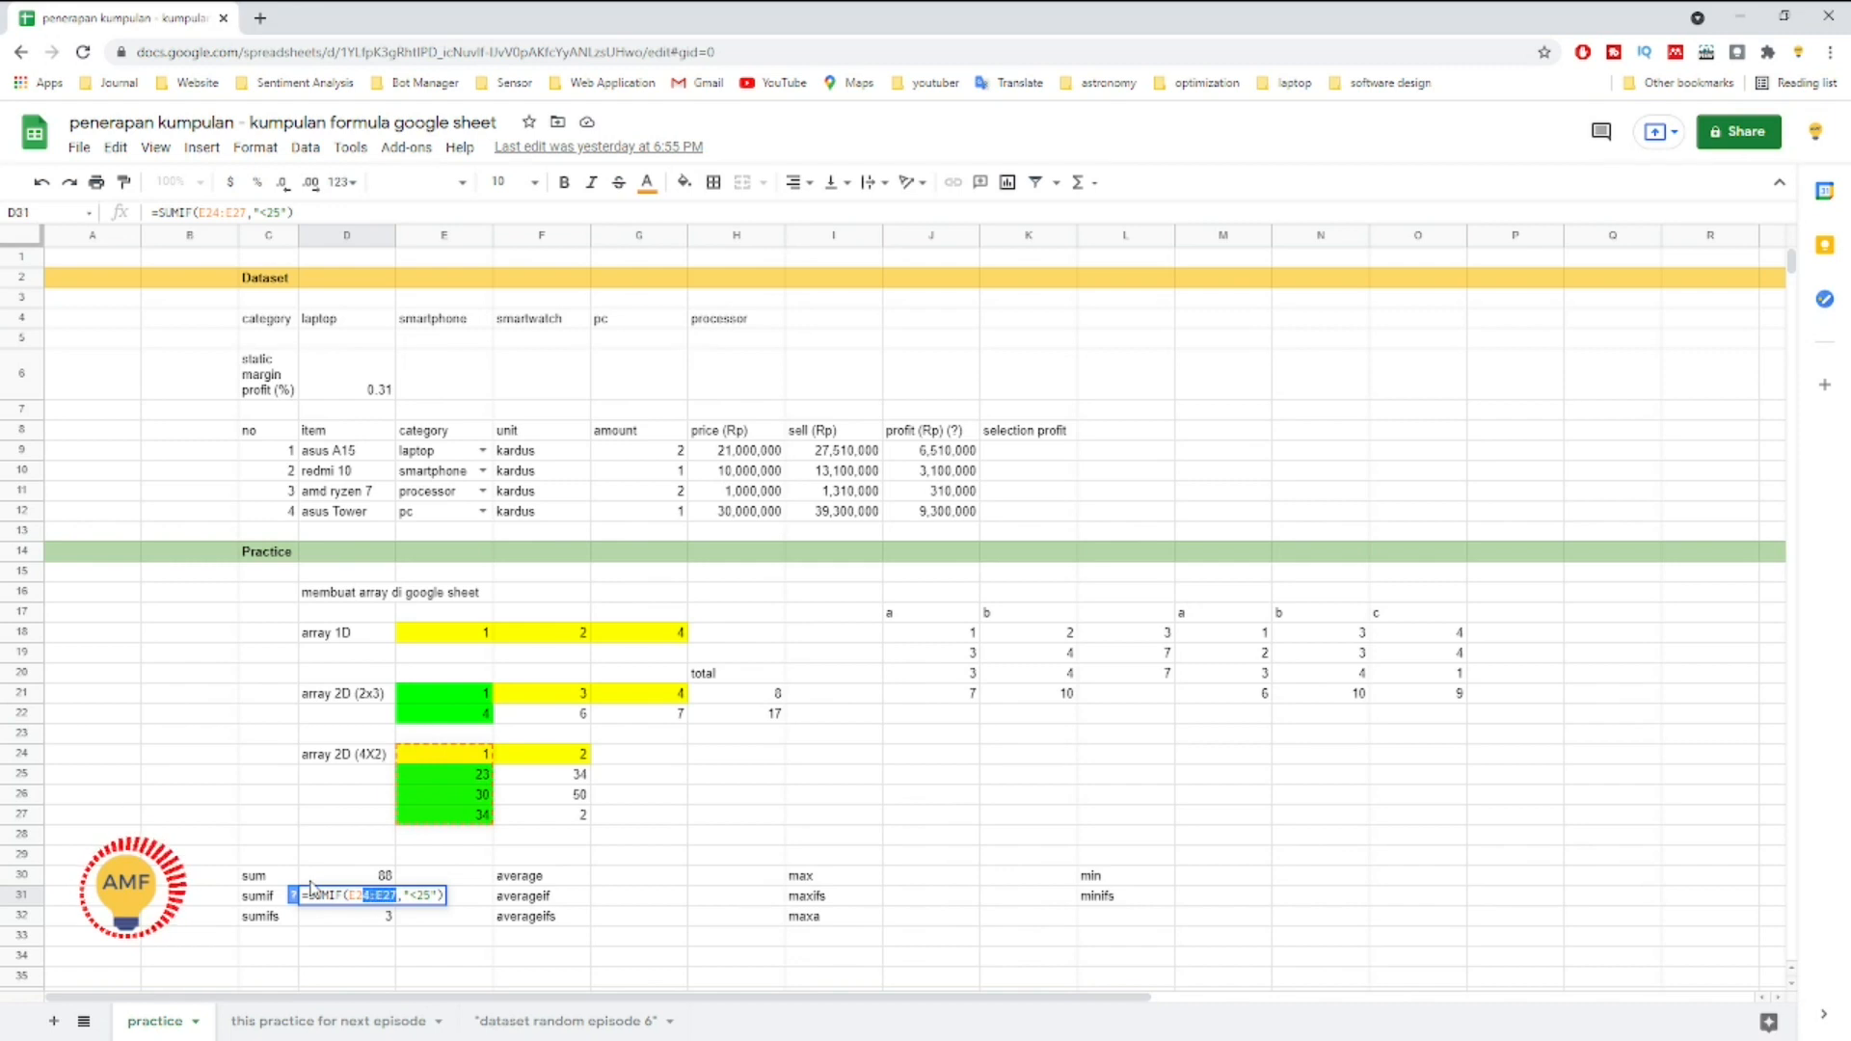
{"action": "key", "text": "Escape"}
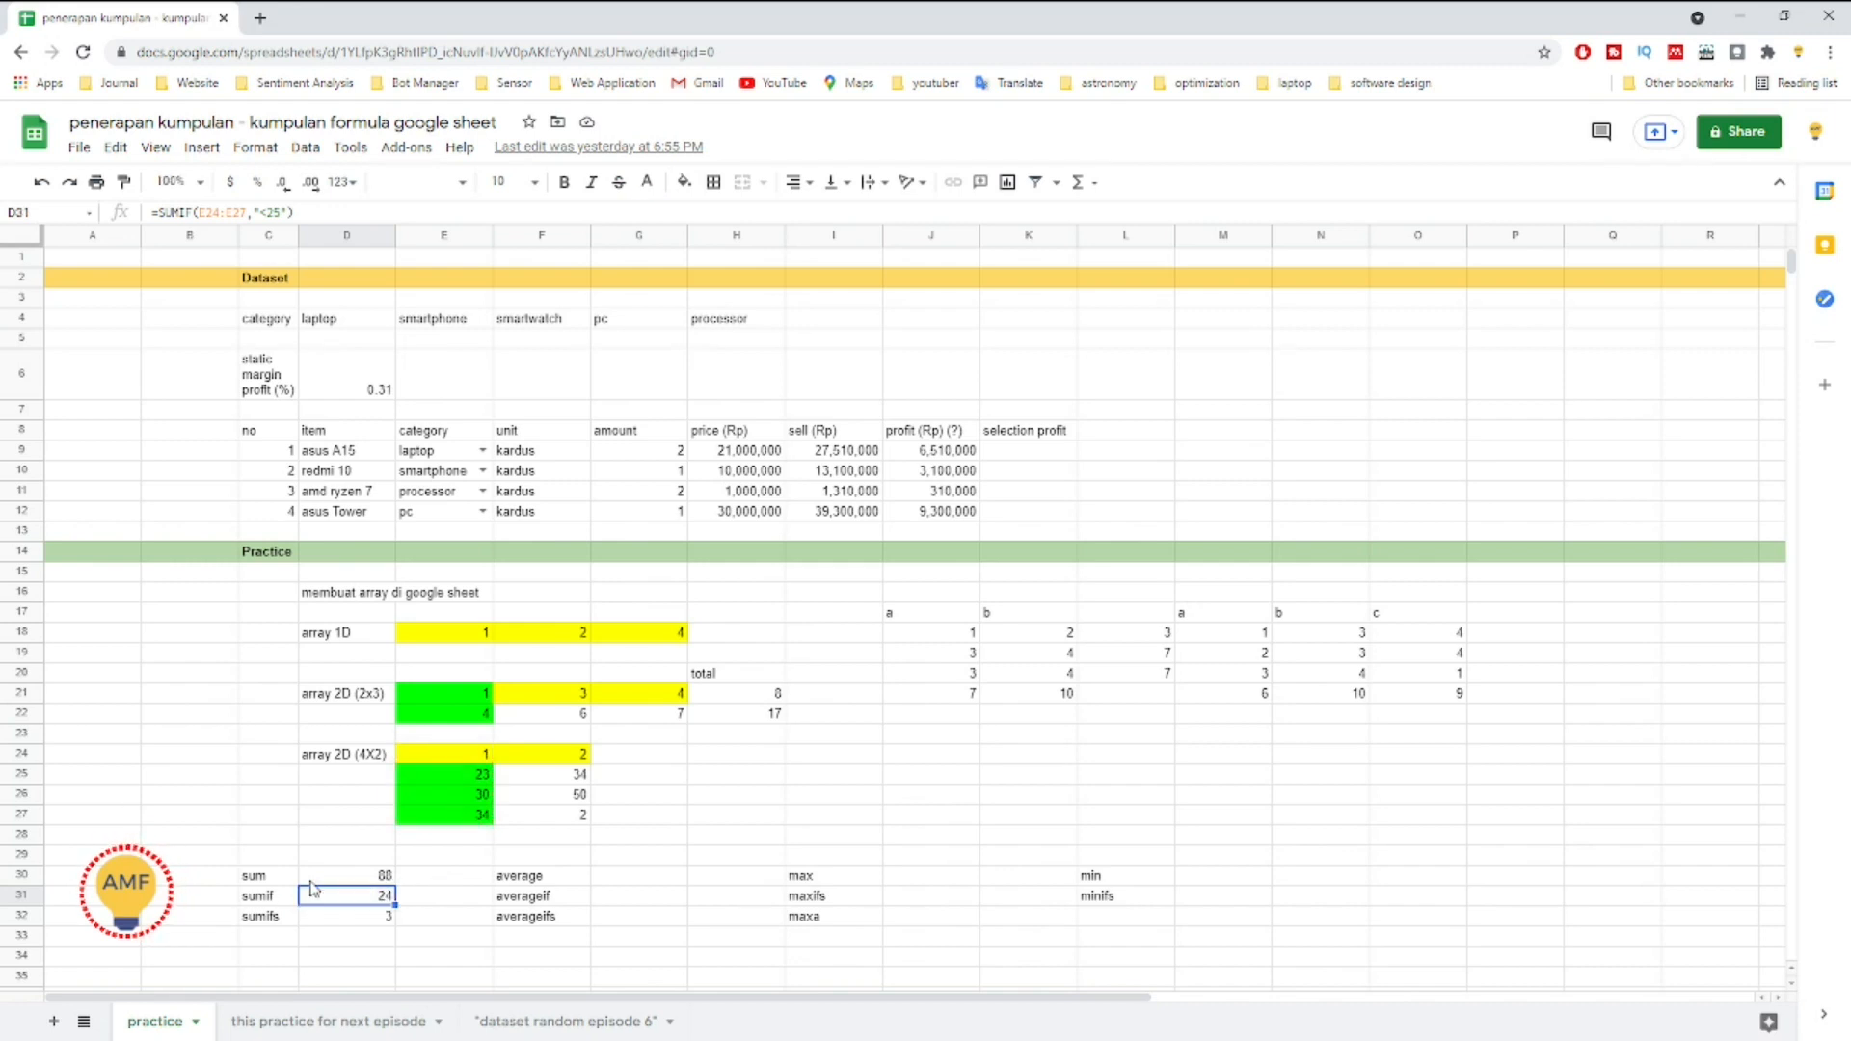
Step: Open the SUMIFS formula in cell D32 and examine its first criteria range and criterion for column b
{"action": "key", "text": "Down"}
{"action": "key", "text": "F2"}
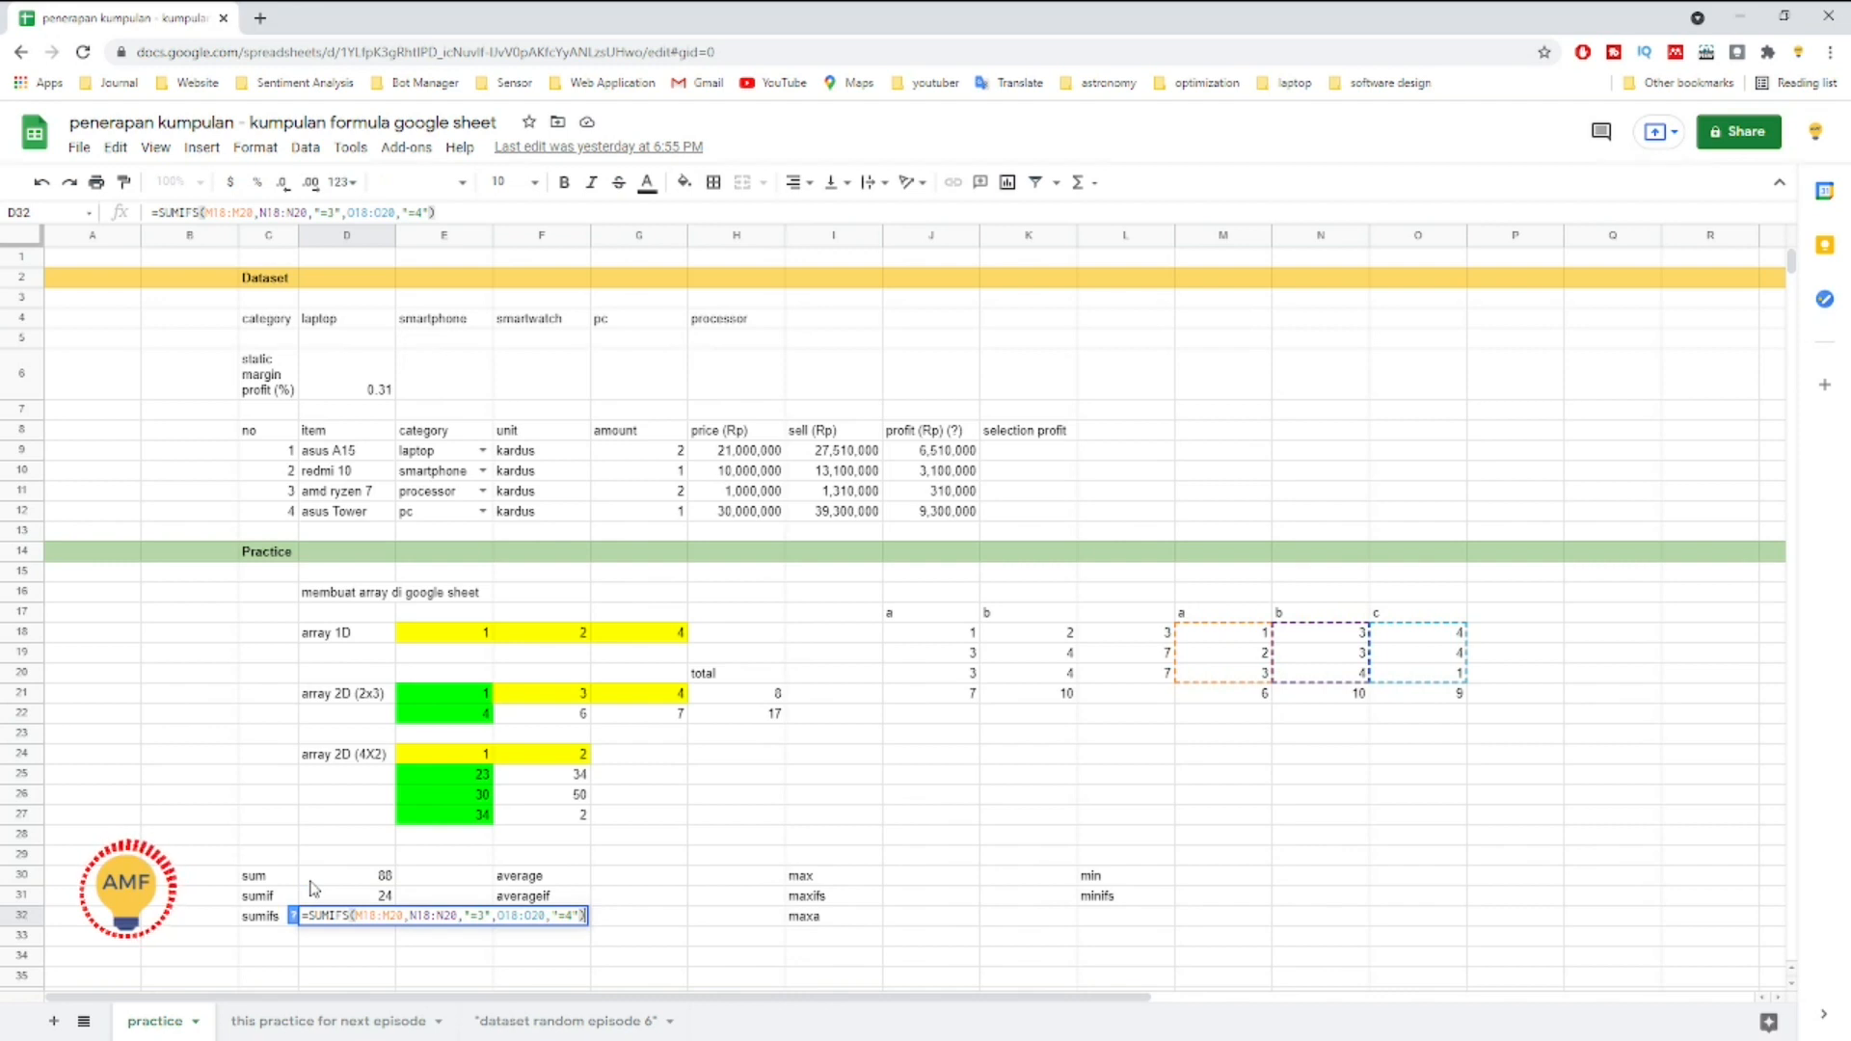
{"action": "key", "text": "Left"}
{"action": "key", "text": "Left"}
{"action": "key", "text": "Left"}
{"action": "key", "text": "Left"}
{"action": "key", "text": "Left"}
{"action": "key", "text": "Left"}
{"action": "key", "text": "Left"}
{"action": "key", "text": "Left"}
{"action": "key", "text": "Left"}
{"action": "key", "text": "Left"}
{"action": "key", "text": "Left"}
{"action": "key", "text": "Left"}
{"action": "key", "text": "Left"}
{"action": "key", "text": "Left"}
{"action": "key", "text": "Left"}
{"action": "key", "text": "Left"}
{"action": "key", "text": "Left"}
{"action": "key", "text": "Left"}
{"action": "key", "text": "Left"}
{"action": "key", "text": "Left"}
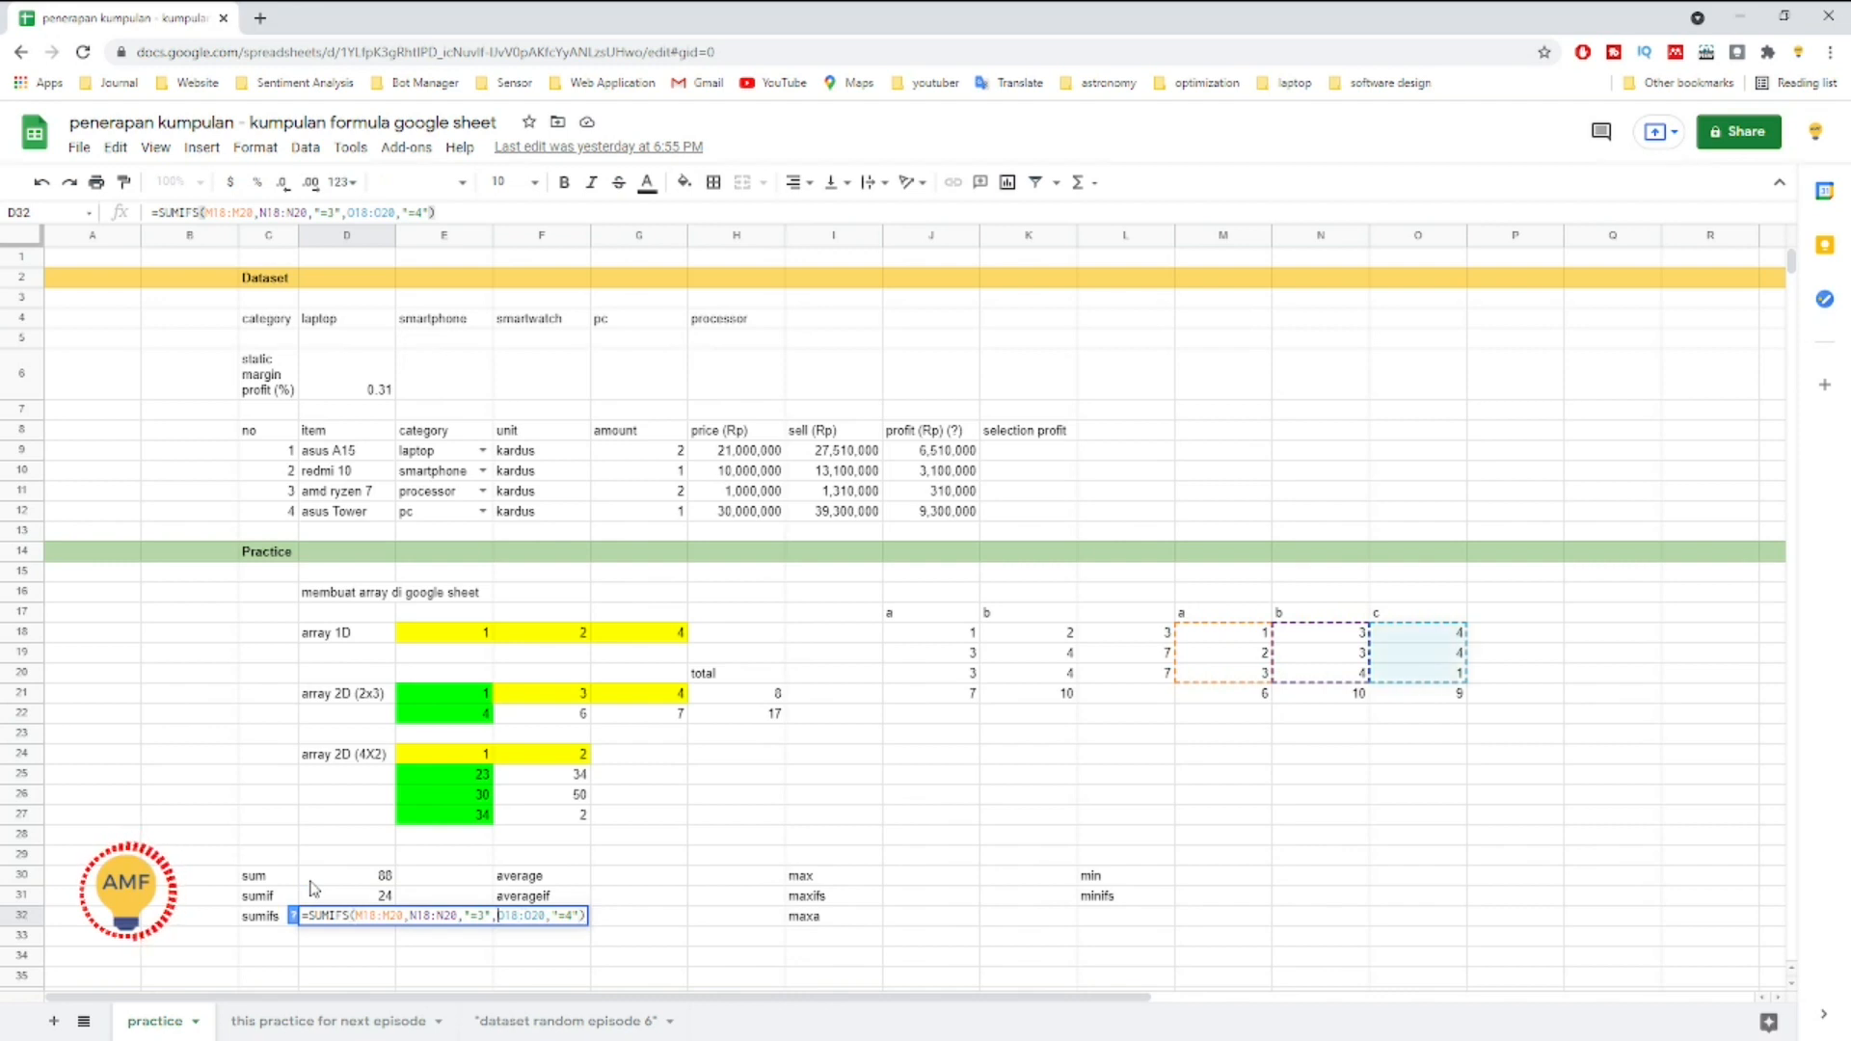
{"action": "key", "text": "Right"}
{"action": "key", "text": "Right"}
{"action": "key", "text": "Right"}
{"action": "key", "text": "Right"}
{"action": "key", "text": "Right"}
{"action": "key", "text": "Right"}
{"action": "key", "text": "Right"}
{"action": "key", "text": "Right"}
{"action": "key", "text": "Right"}
{"action": "key", "text": "Right"}
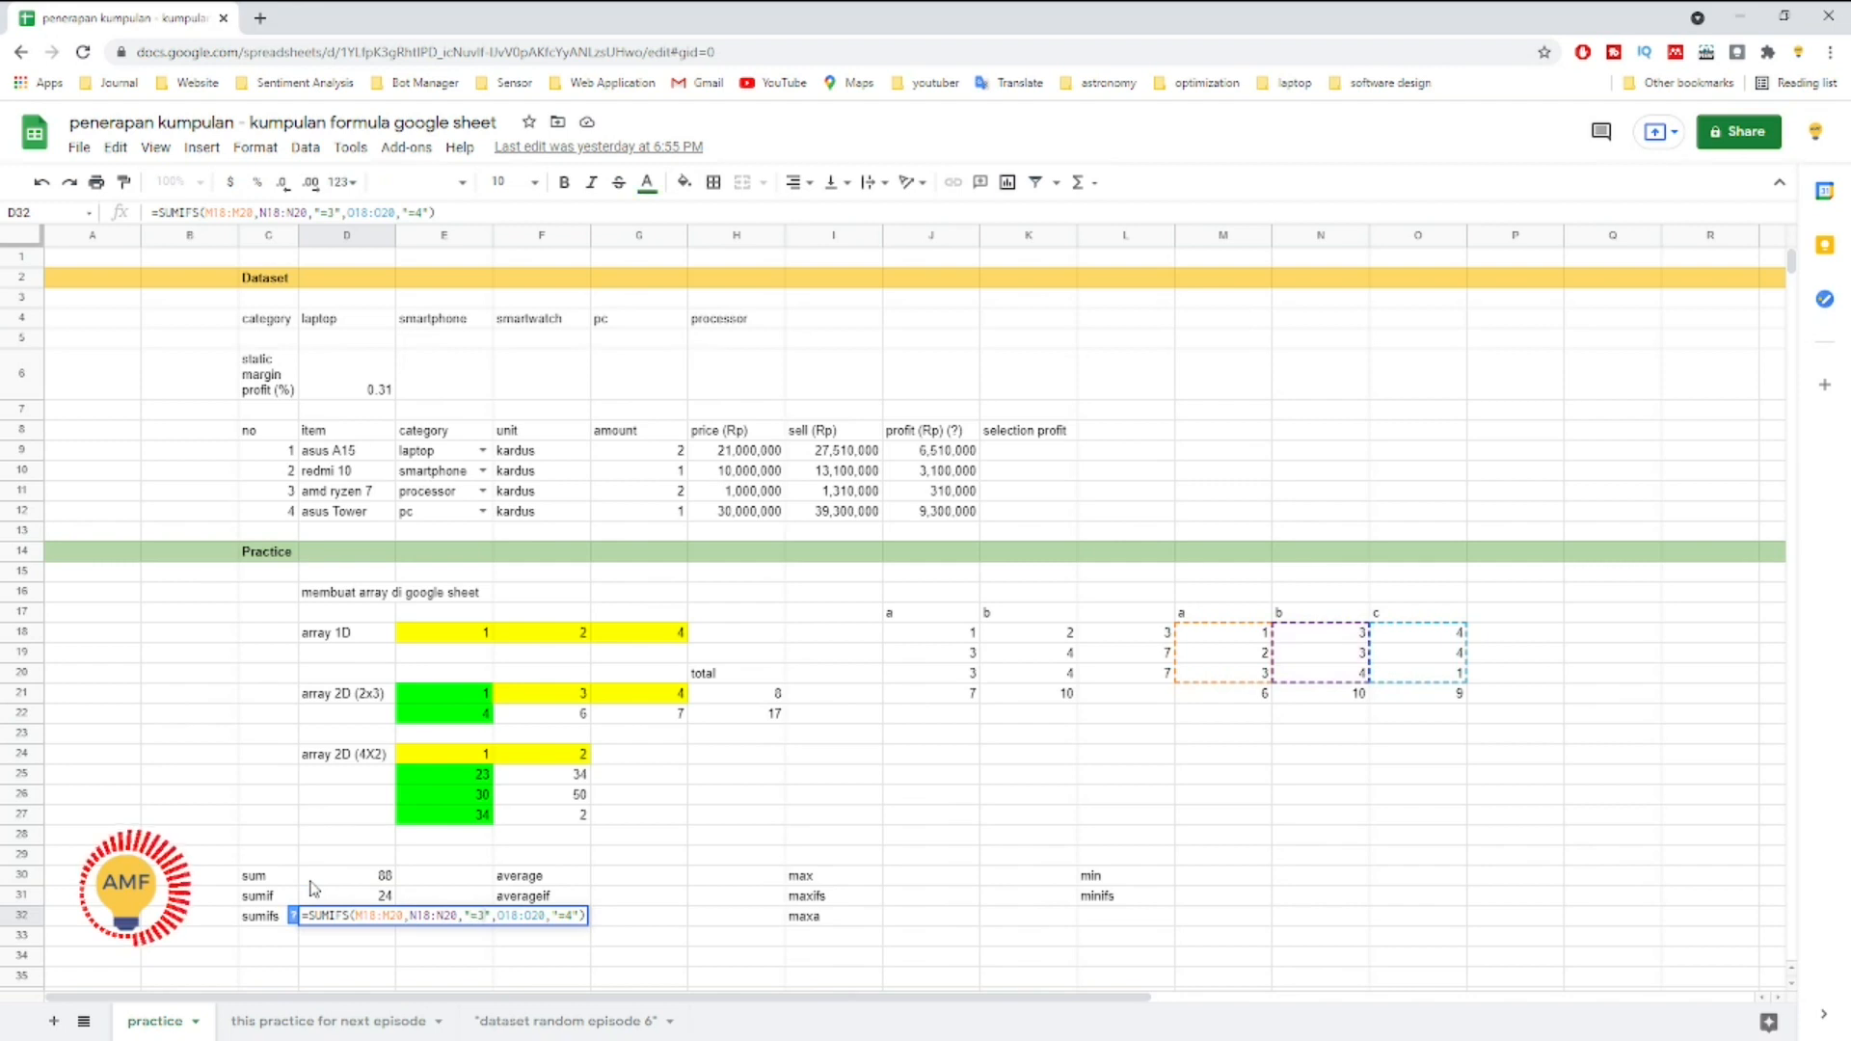
{"action": "key", "text": "shift+Left"}
{"action": "key", "text": "shift+Left"}
{"action": "key", "text": "shift+Left"}
{"action": "key", "text": "shift+Left"}
{"action": "key", "text": "shift+Left"}
{"action": "key", "text": "shift+Left"}
{"action": "key", "text": "shift+Left"}
{"action": "key", "text": "shift+Left"}
{"action": "key", "text": "shift+Left"}
{"action": "key", "text": "shift+Left"}
{"action": "key", "text": "shift+Left"}
{"action": "key", "text": "shift+Left"}
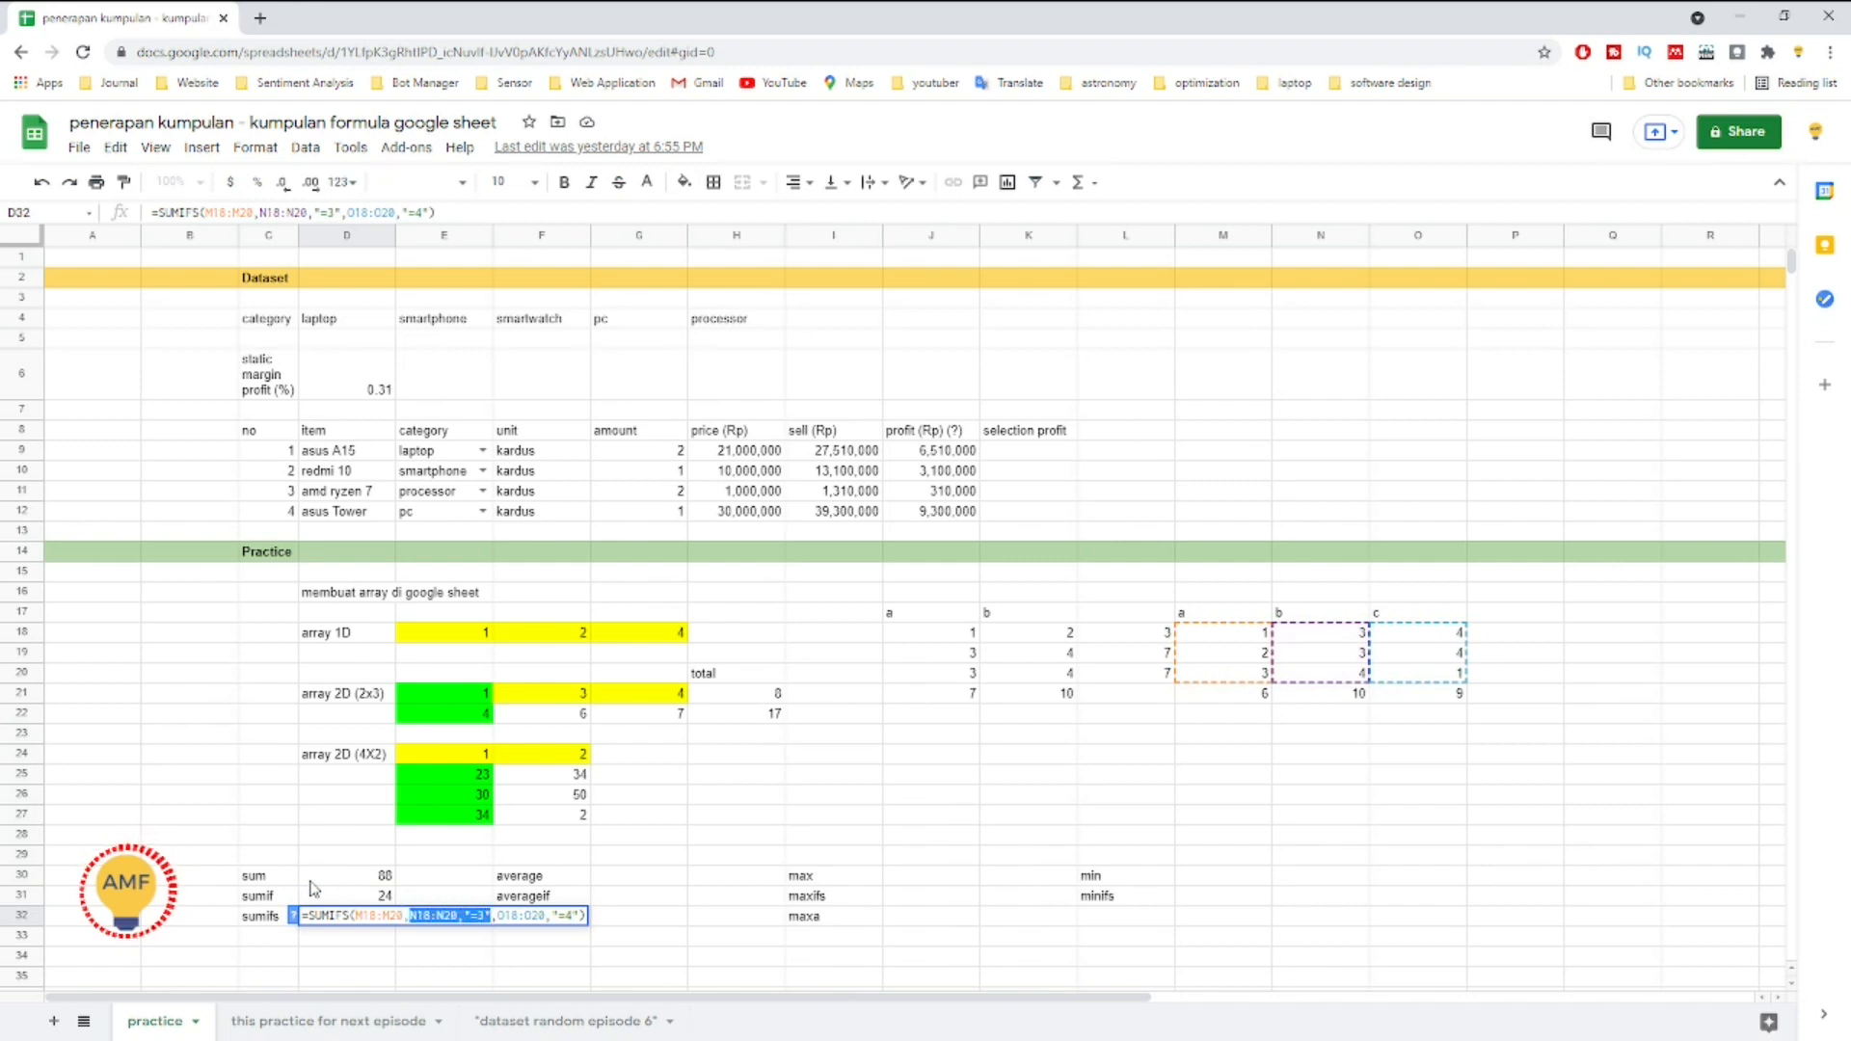
Step: Examine the second criteria range and criterion, covering column c, in the SUMIFS formula in D32
{"action": "key", "text": "Right"}
{"action": "key", "text": "Right"}
{"action": "key", "text": "Right"}
{"action": "key", "text": "Right"}
{"action": "key", "text": "Right"}
{"action": "key", "text": "Right"}
{"action": "key", "text": "Right"}
{"action": "key", "text": "Right"}
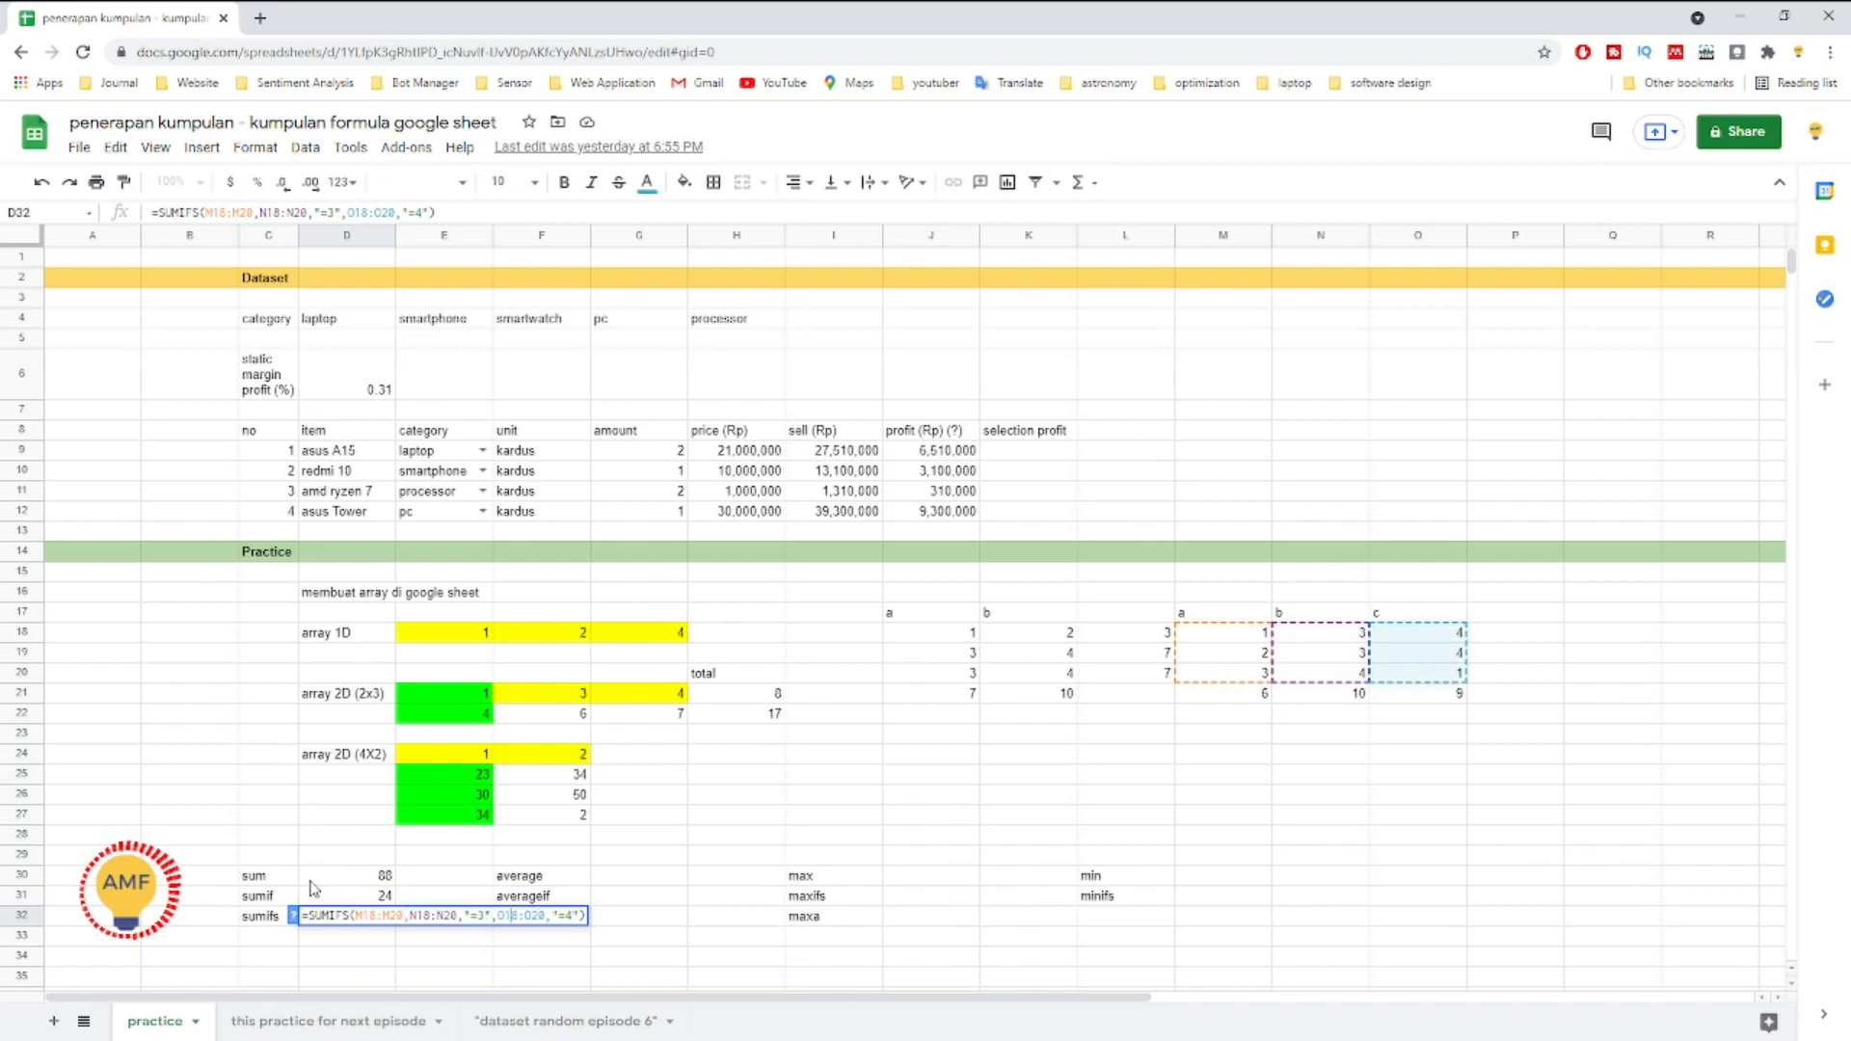
{"action": "key", "text": "shift+Right"}
{"action": "key", "text": "shift+Right"}
{"action": "key", "text": "shift+Right"}
{"action": "key", "text": "shift+Right"}
{"action": "key", "text": "shift+Right"}
{"action": "key", "text": "shift+Right"}
{"action": "key", "text": "shift+Right"}
{"action": "key", "text": "shift+Right"}
{"action": "key", "text": "shift+Right"}
{"action": "key", "text": "shift+Right"}
{"action": "key", "text": "shift+Right"}
{"action": "key", "text": "shift+Right"}
{"action": "key", "text": "Left"}
{"action": "key", "text": "Left"}
{"action": "key", "text": "Left"}
{"action": "key", "text": "Left"}
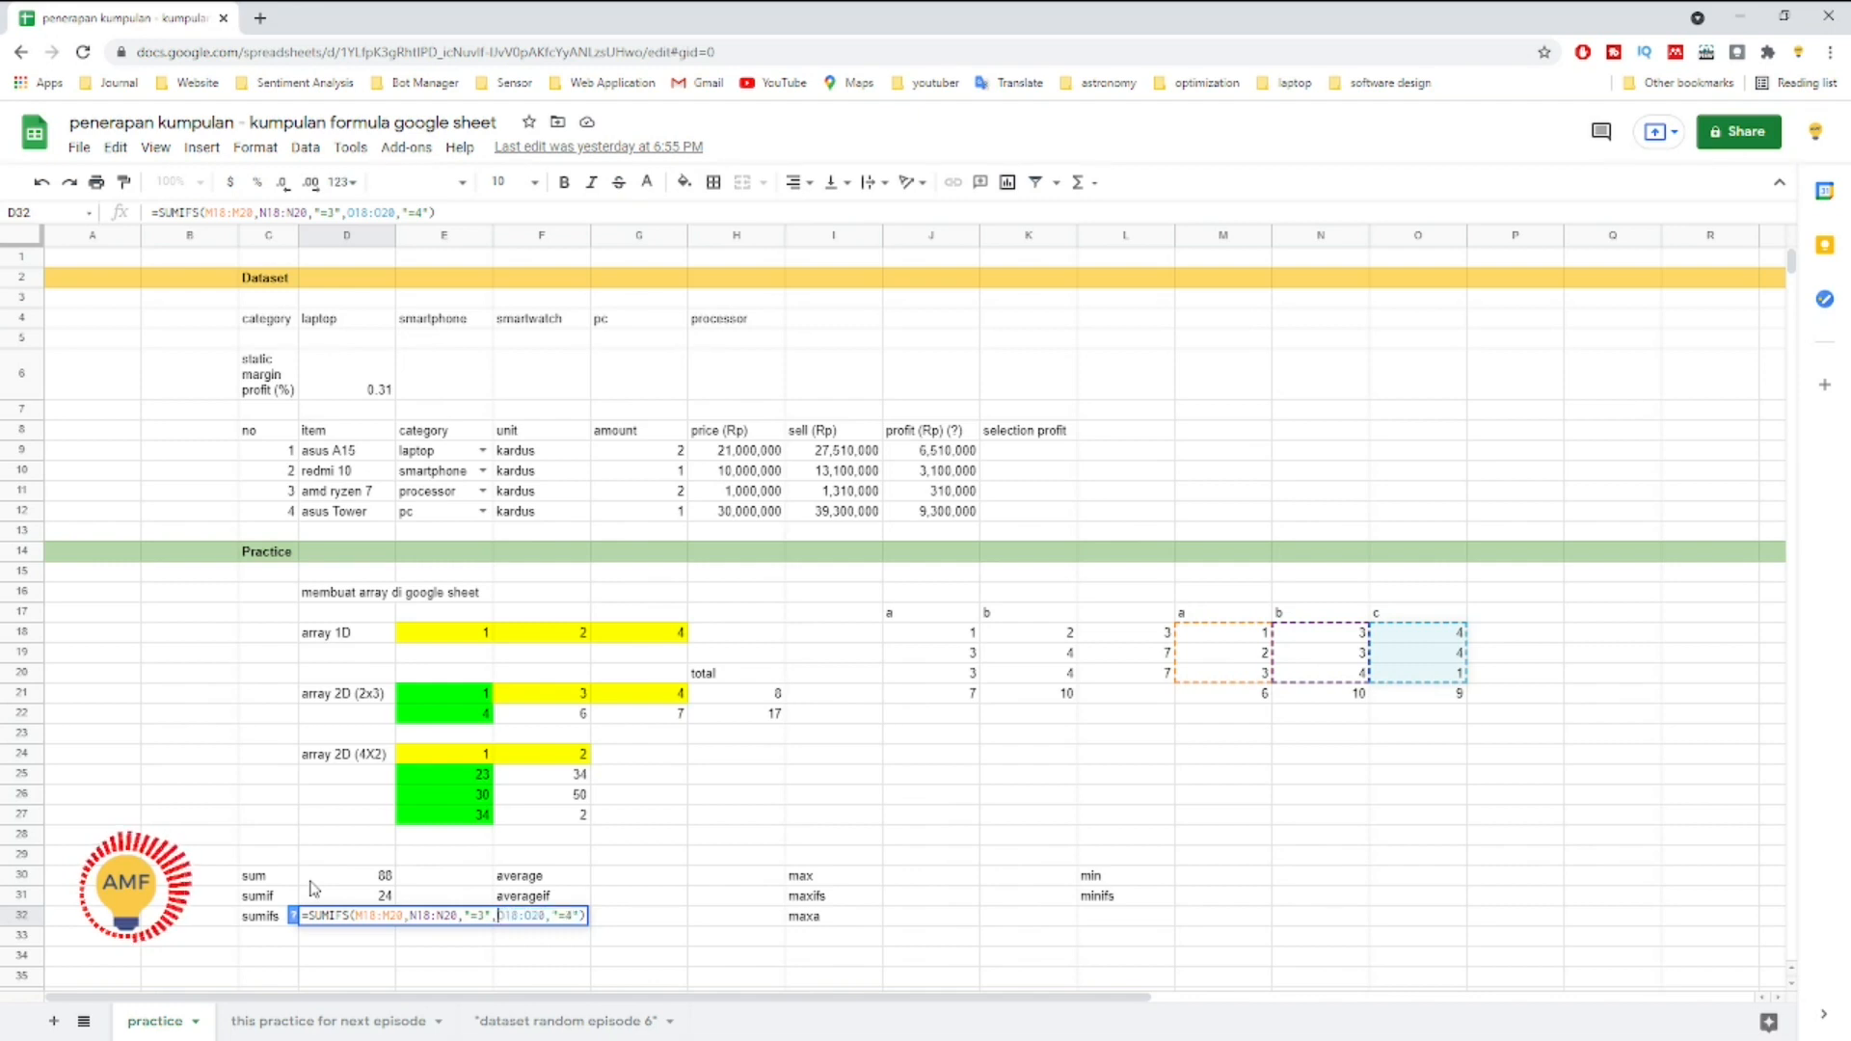
Step: Review the column b range separately from its equality criterion within the SUMIFS formula in D32
{"action": "key", "text": "Left"}
{"action": "key", "text": "Left"}
{"action": "key", "text": "Left"}
{"action": "key", "text": "Left"}
{"action": "key", "text": "Left"}
{"action": "key", "text": "Left"}
{"action": "key", "text": "Left"}
{"action": "key", "text": "Left"}
{"action": "key", "text": "Left"}
{"action": "key", "text": "Left"}
{"action": "key", "text": "Left"}
{"action": "key", "text": "shift+Left"}
{"action": "key", "text": "shift+Left"}
{"action": "key", "text": "shift+Left"}
{"action": "key", "text": "shift+Left"}
{"action": "key", "text": "shift+Left"}
{"action": "key", "text": "shift+Left"}
{"action": "key", "text": "shift+Left"}
{"action": "key", "text": "Right"}
{"action": "key", "text": "Right"}
{"action": "key", "text": "Left"}
{"action": "key", "text": "Right"}
{"action": "key", "text": "shift+Right"}
{"action": "key", "text": "shift+Right"}
{"action": "key", "text": "shift+Right"}
{"action": "key", "text": "shift+Right"}
{"action": "key", "text": "shift+Right"}
{"action": "key", "text": "shift+Right"}
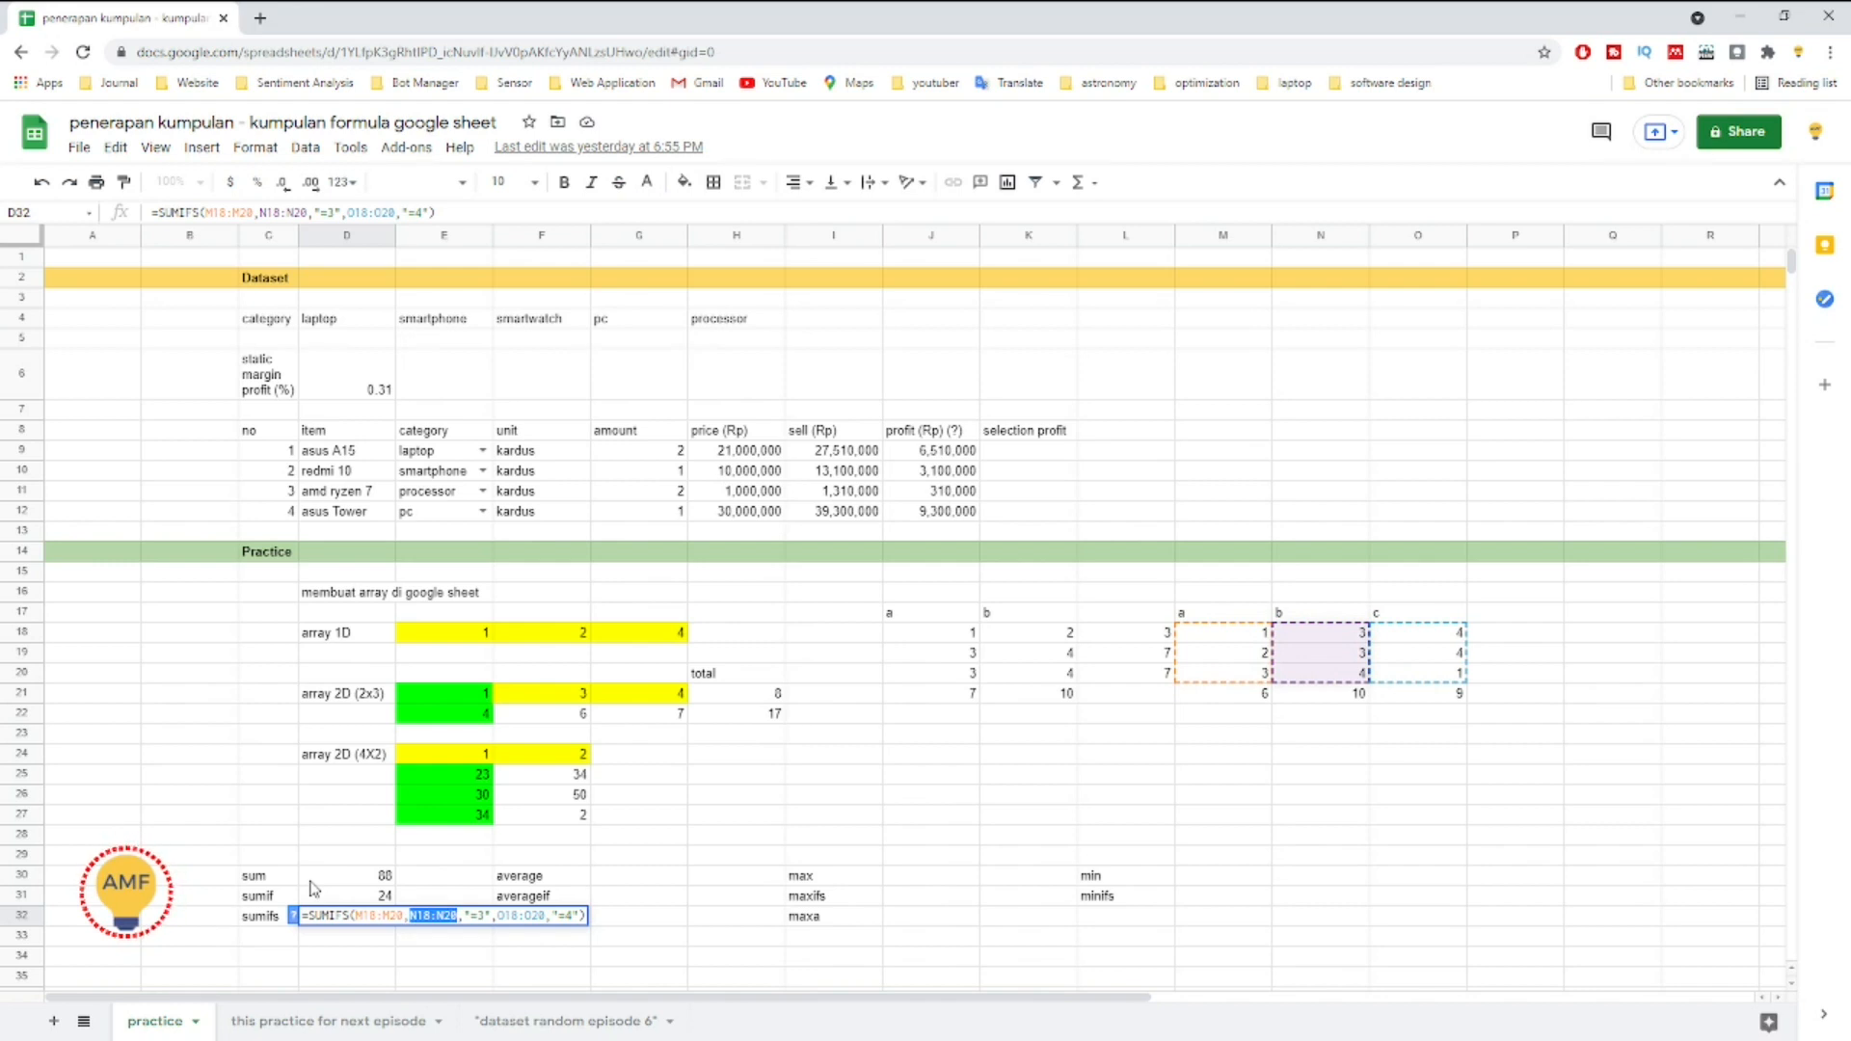
{"action": "key", "text": "Right"}
{"action": "key", "text": "Right"}
{"action": "key", "text": "Right"}
{"action": "key", "text": "shift+Right"}
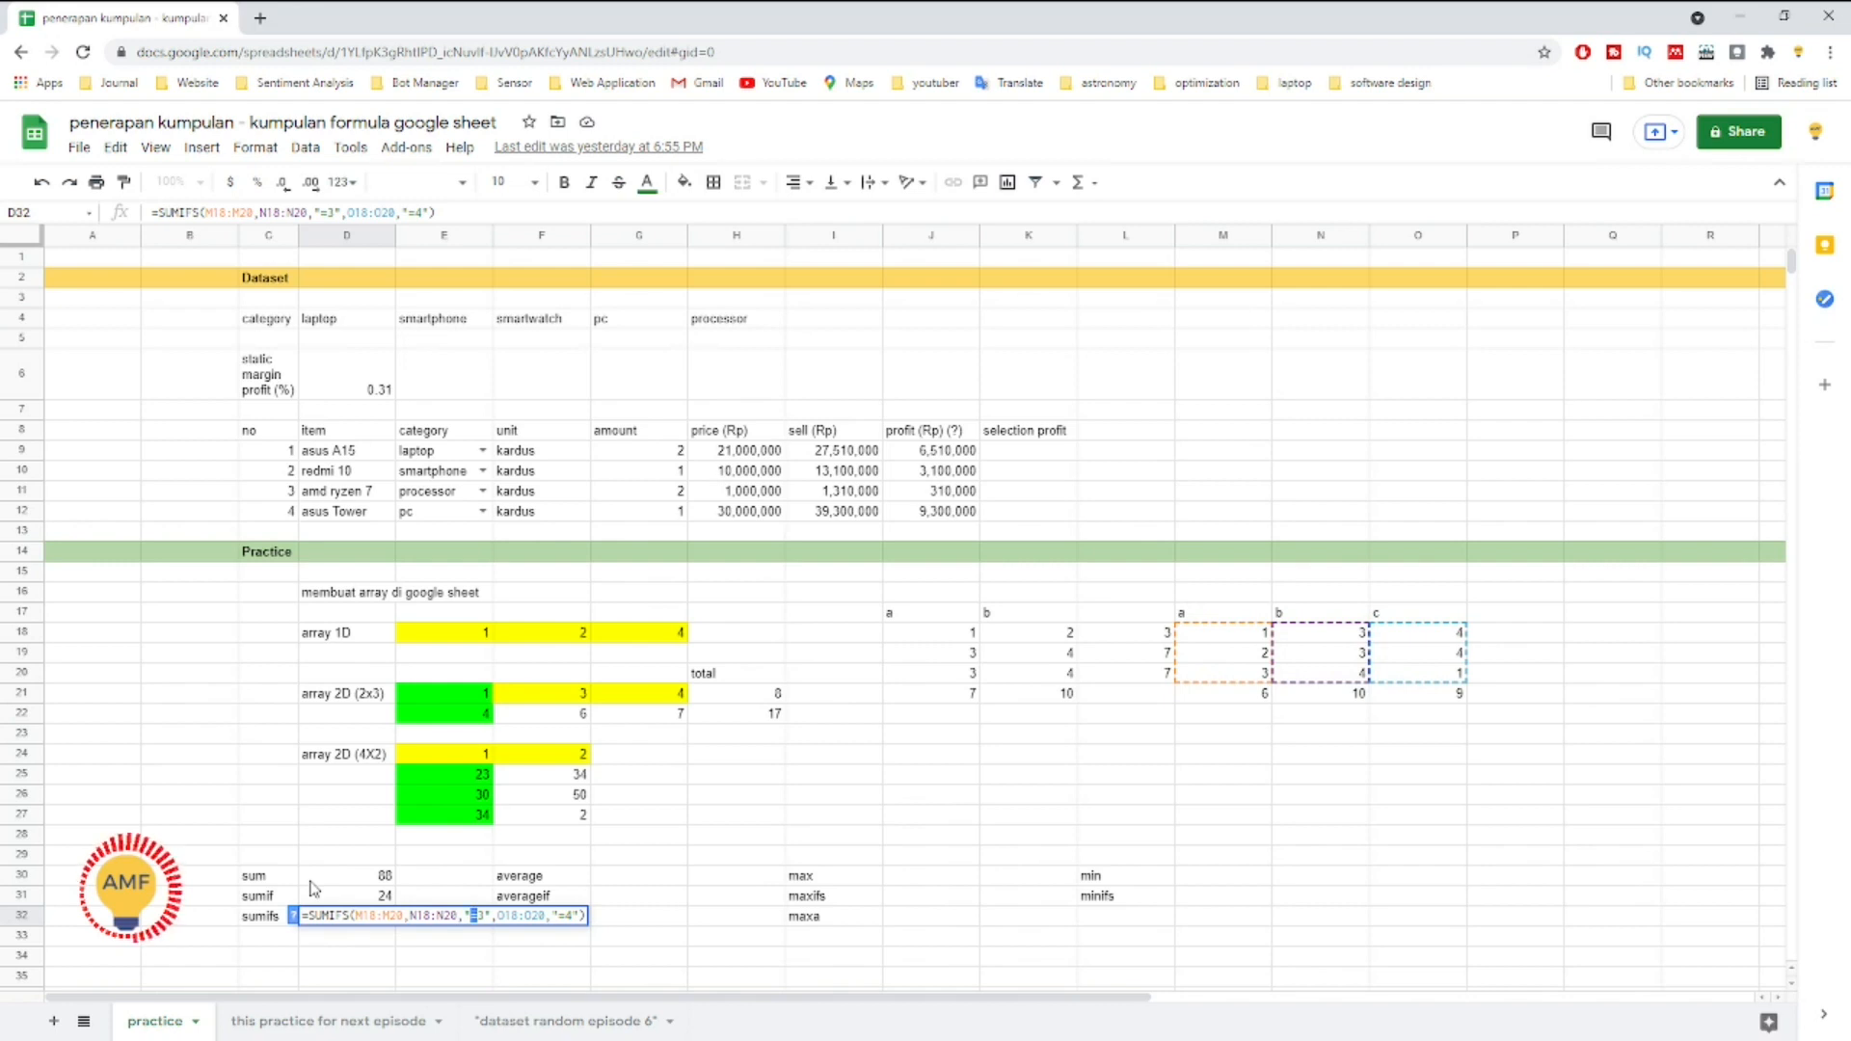
{"action": "key", "text": "shift+Right"}
{"action": "key", "text": "Right"}
{"action": "key", "text": "Right"}
{"action": "key", "text": "Right"}
{"action": "key", "text": "Right"}
{"action": "key", "text": "Right"}
{"action": "key", "text": "Right"}
Step: Examine how the column a sum range relates to the criteria in D32's SUMIFS formula, leaving the formula unedited
{"action": "key", "text": "Left"}
{"action": "key", "text": "Left"}
{"action": "key", "text": "Left"}
{"action": "key", "text": "Left"}
{"action": "key", "text": "Left"}
{"action": "key", "text": "Left"}
{"action": "key", "text": "Left"}
{"action": "key", "text": "Left"}
{"action": "key", "text": "Left"}
{"action": "key", "text": "Left"}
{"action": "key", "text": "Left"}
{"action": "key", "text": "Left"}
{"action": "key", "text": "Left"}
{"action": "key", "text": "Left"}
{"action": "key", "text": "Left"}
{"action": "key", "text": "Left"}
{"action": "key", "text": "Left"}
{"action": "key", "text": "Left"}
{"action": "key", "text": "Left"}
{"action": "key", "text": "Left"}
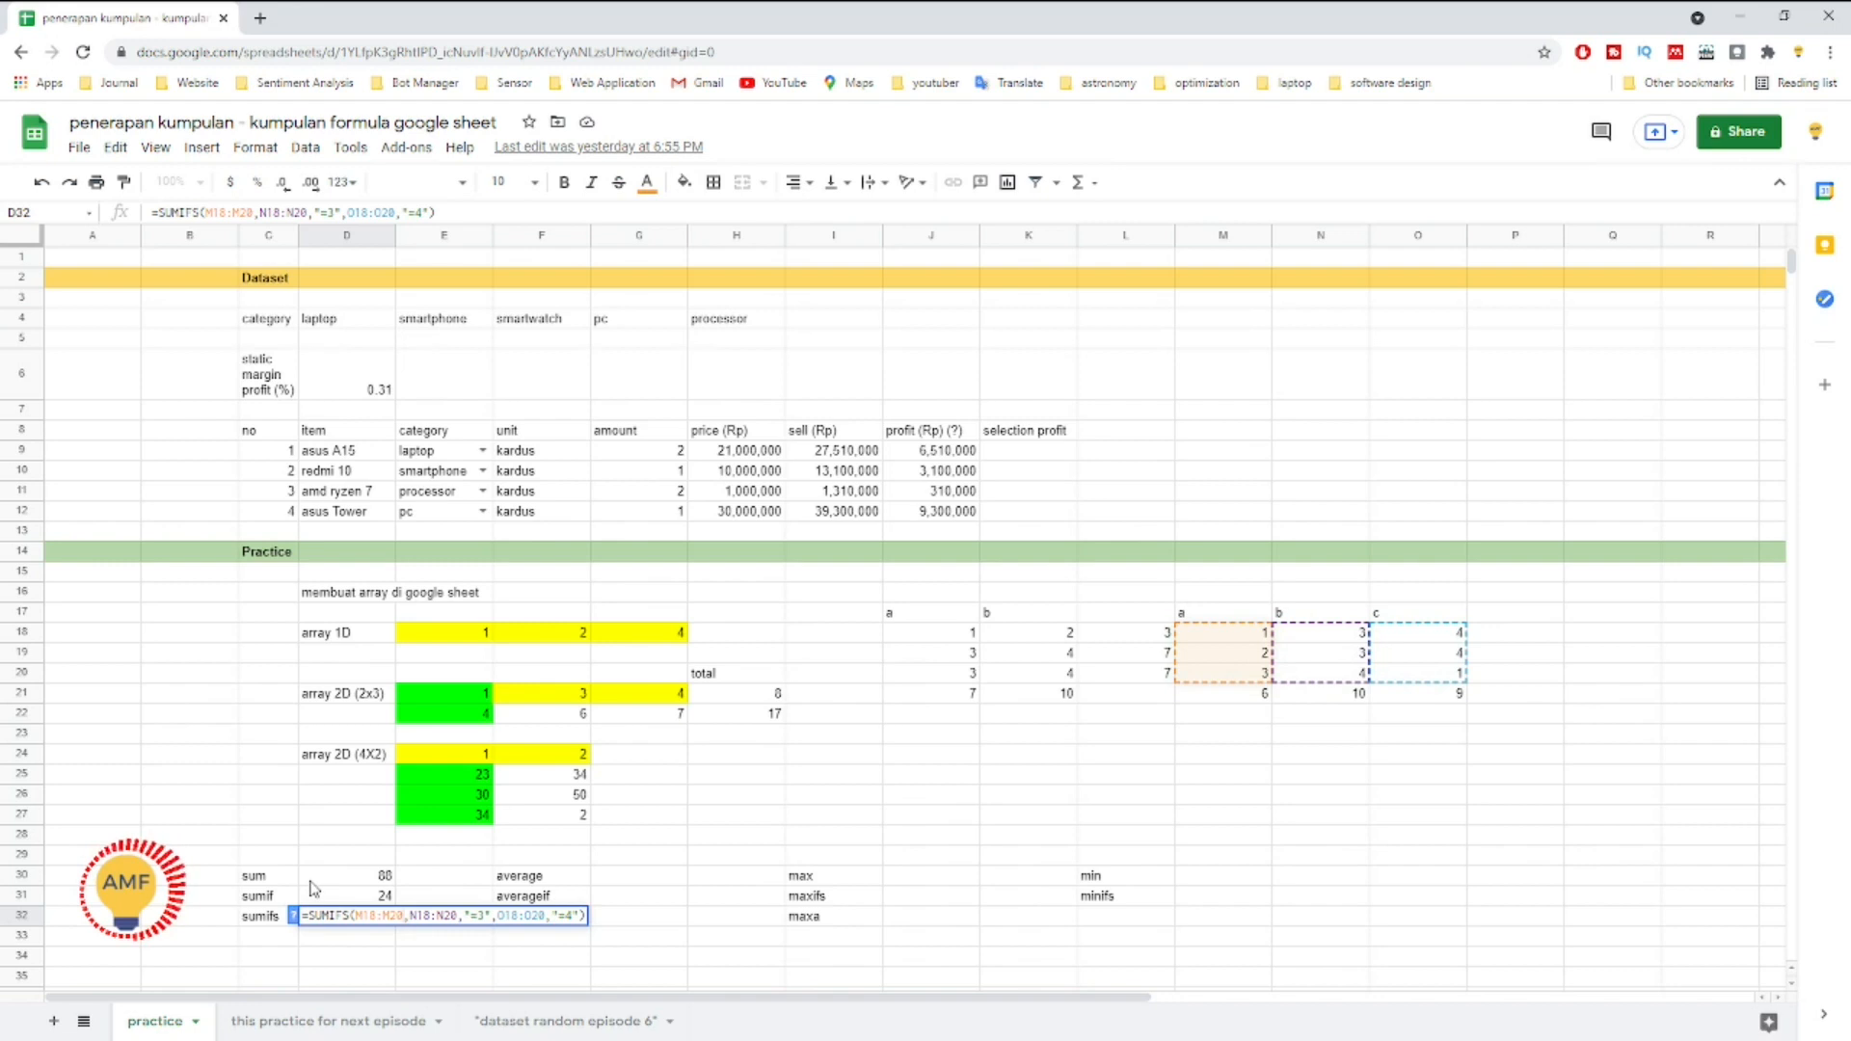
{"action": "key", "text": "Right"}
{"action": "key", "text": "Right"}
{"action": "key", "text": "Right"}
{"action": "key", "text": "Right"}
{"action": "key", "text": "Right"}
{"action": "key", "text": "Right"}
{"action": "key", "text": "Right"}
{"action": "key", "text": "Right"}
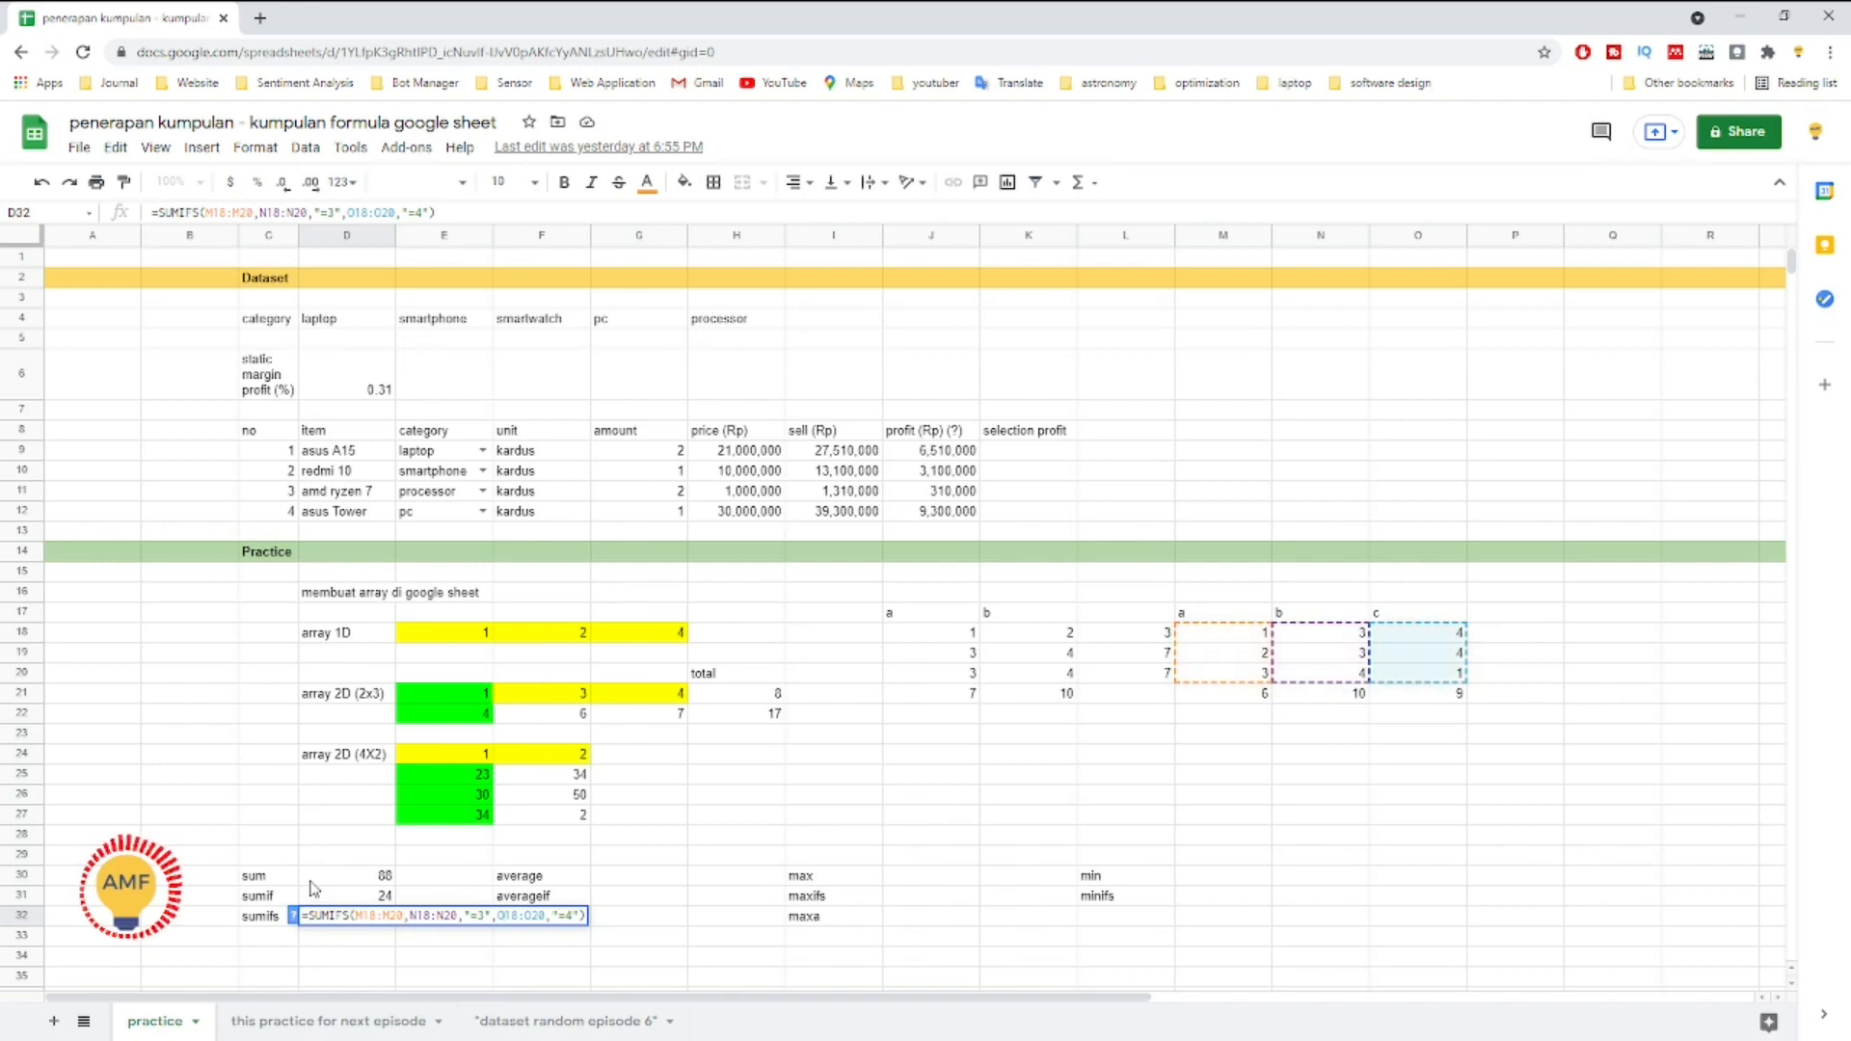
{"action": "key", "text": "Left"}
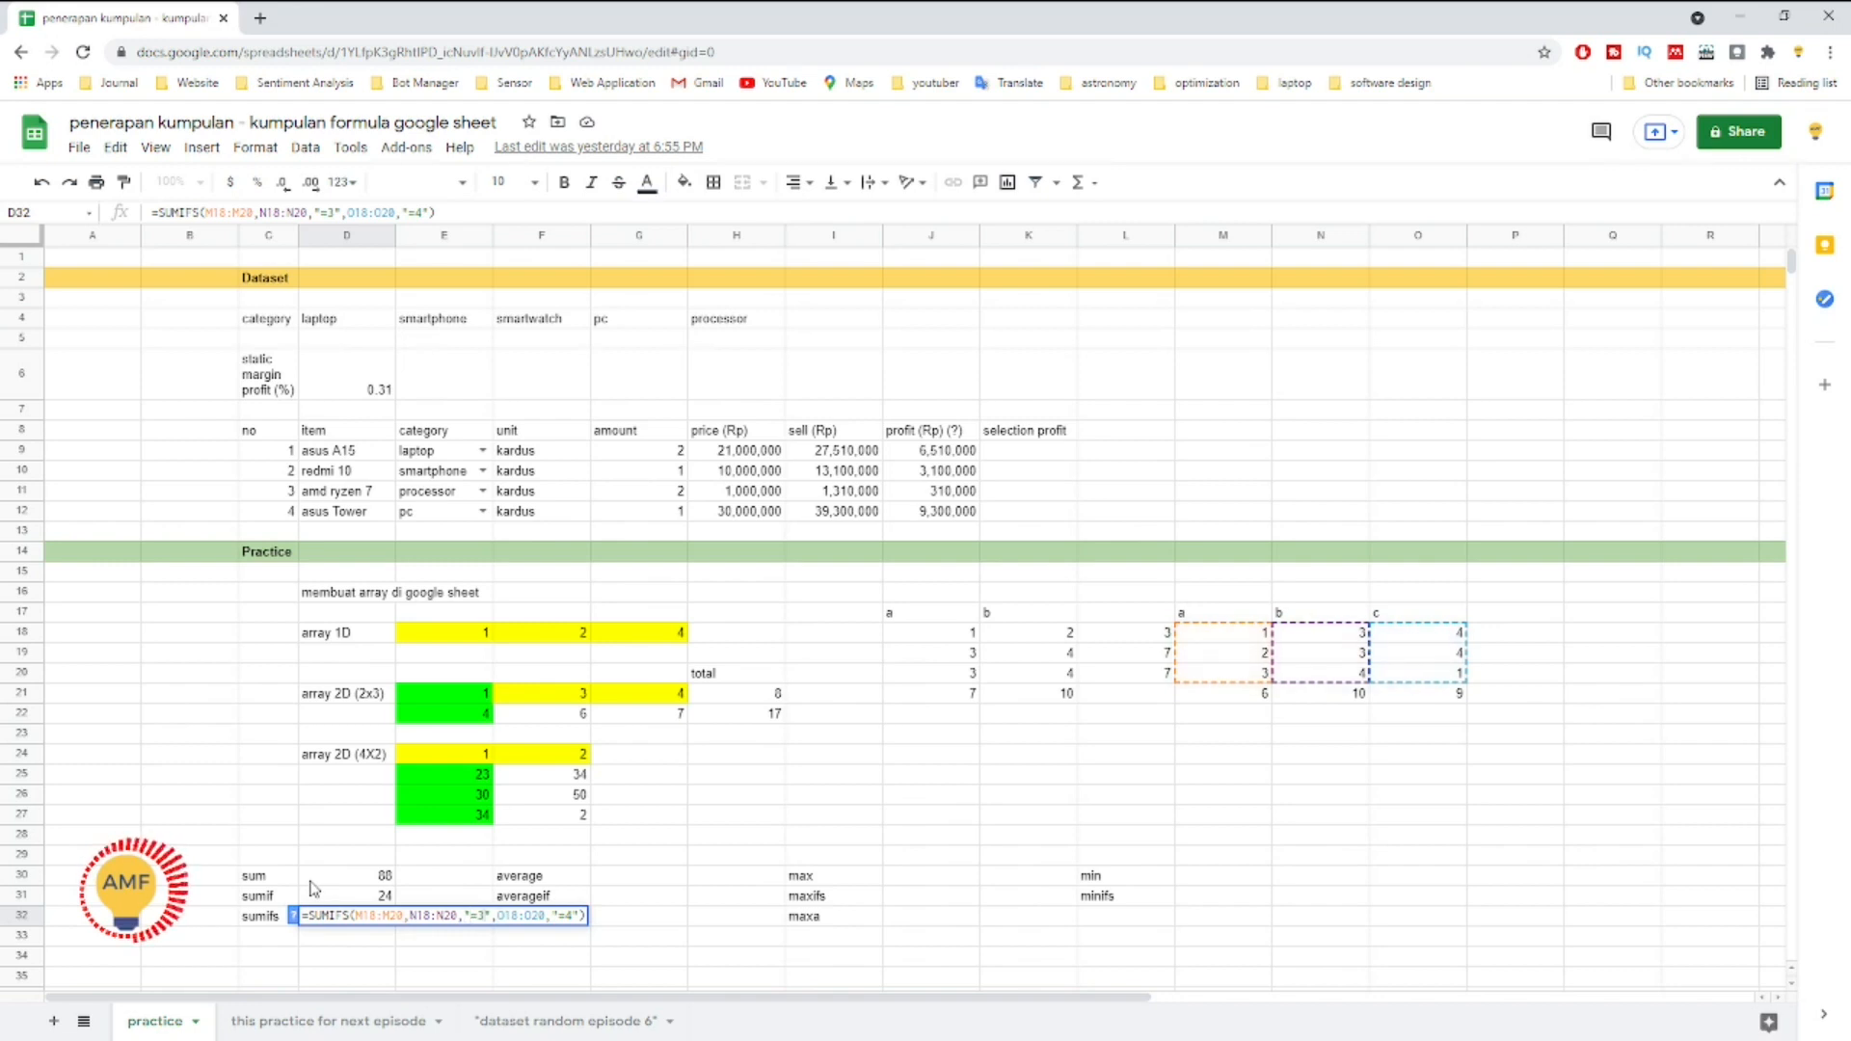
{"action": "key", "text": "Escape"}
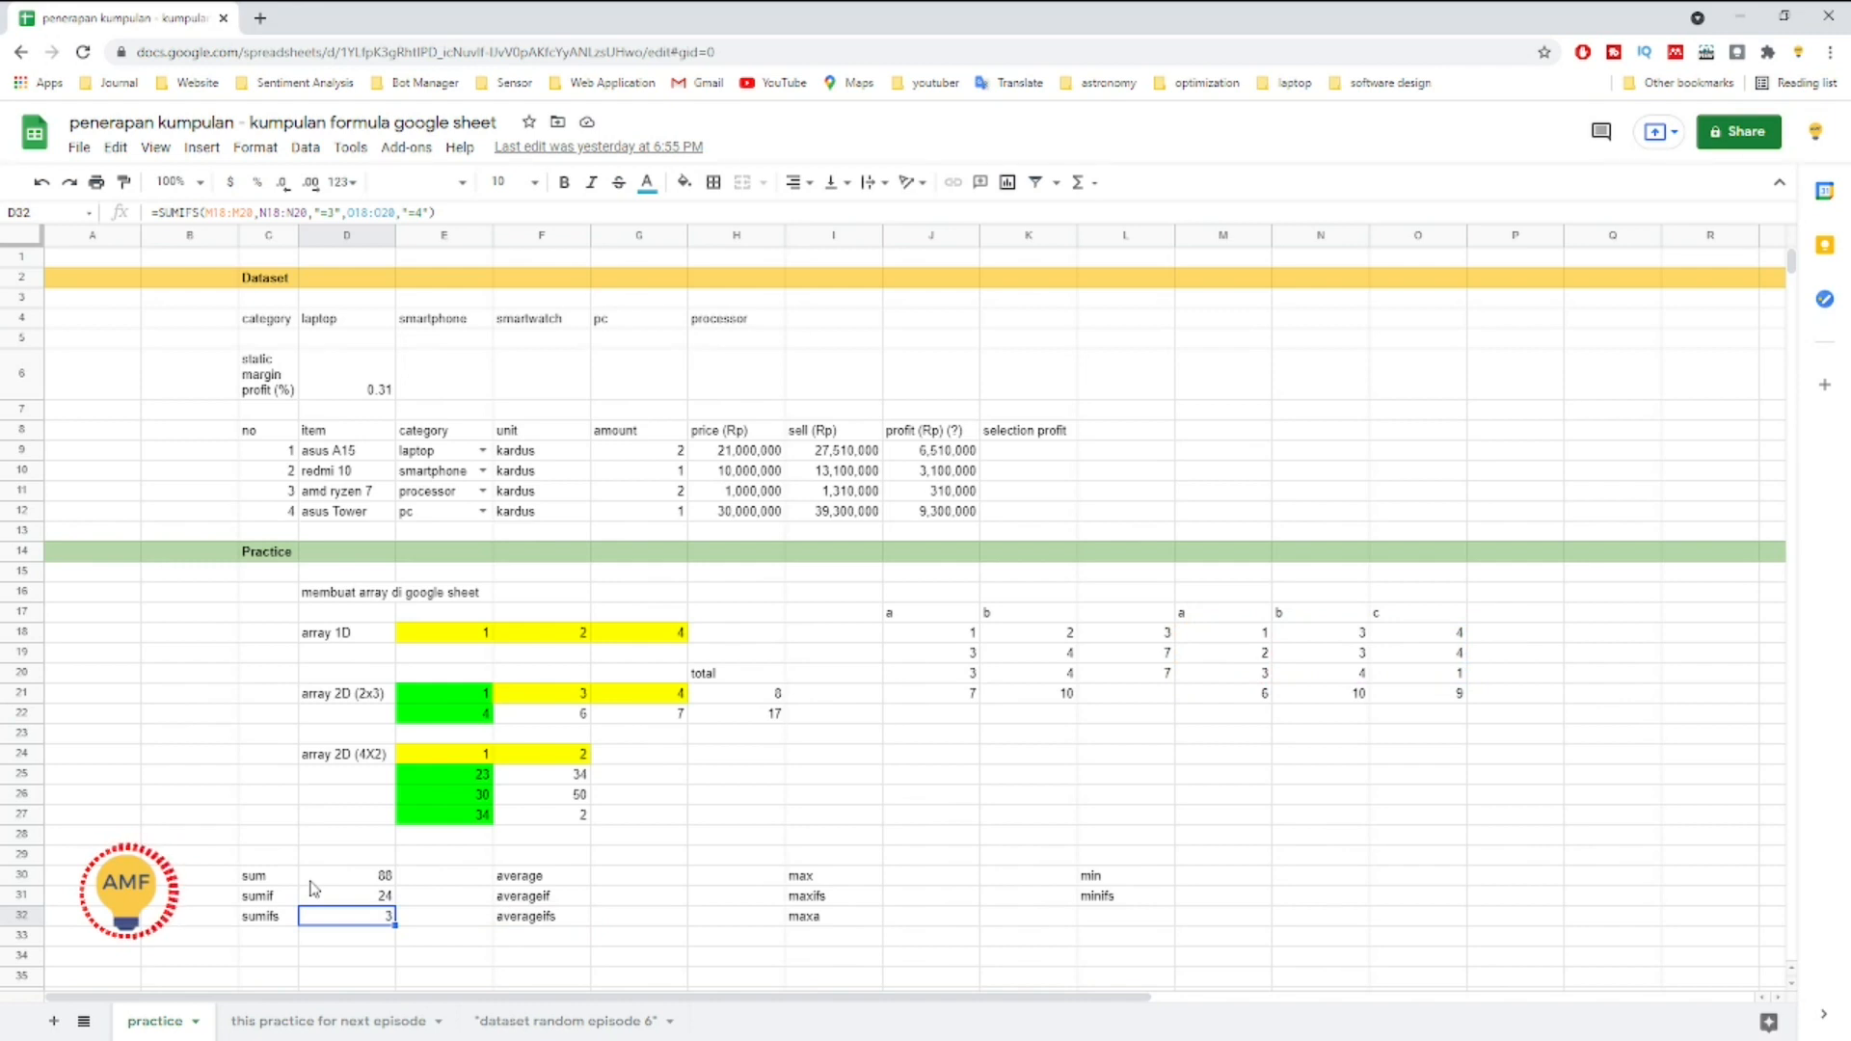
Step: Compare the values in rows 18 and 19 of columns a, b and c (M to O) against the SUMIFS criteria
{"action": "left_click", "coordinate": [1259, 638]}
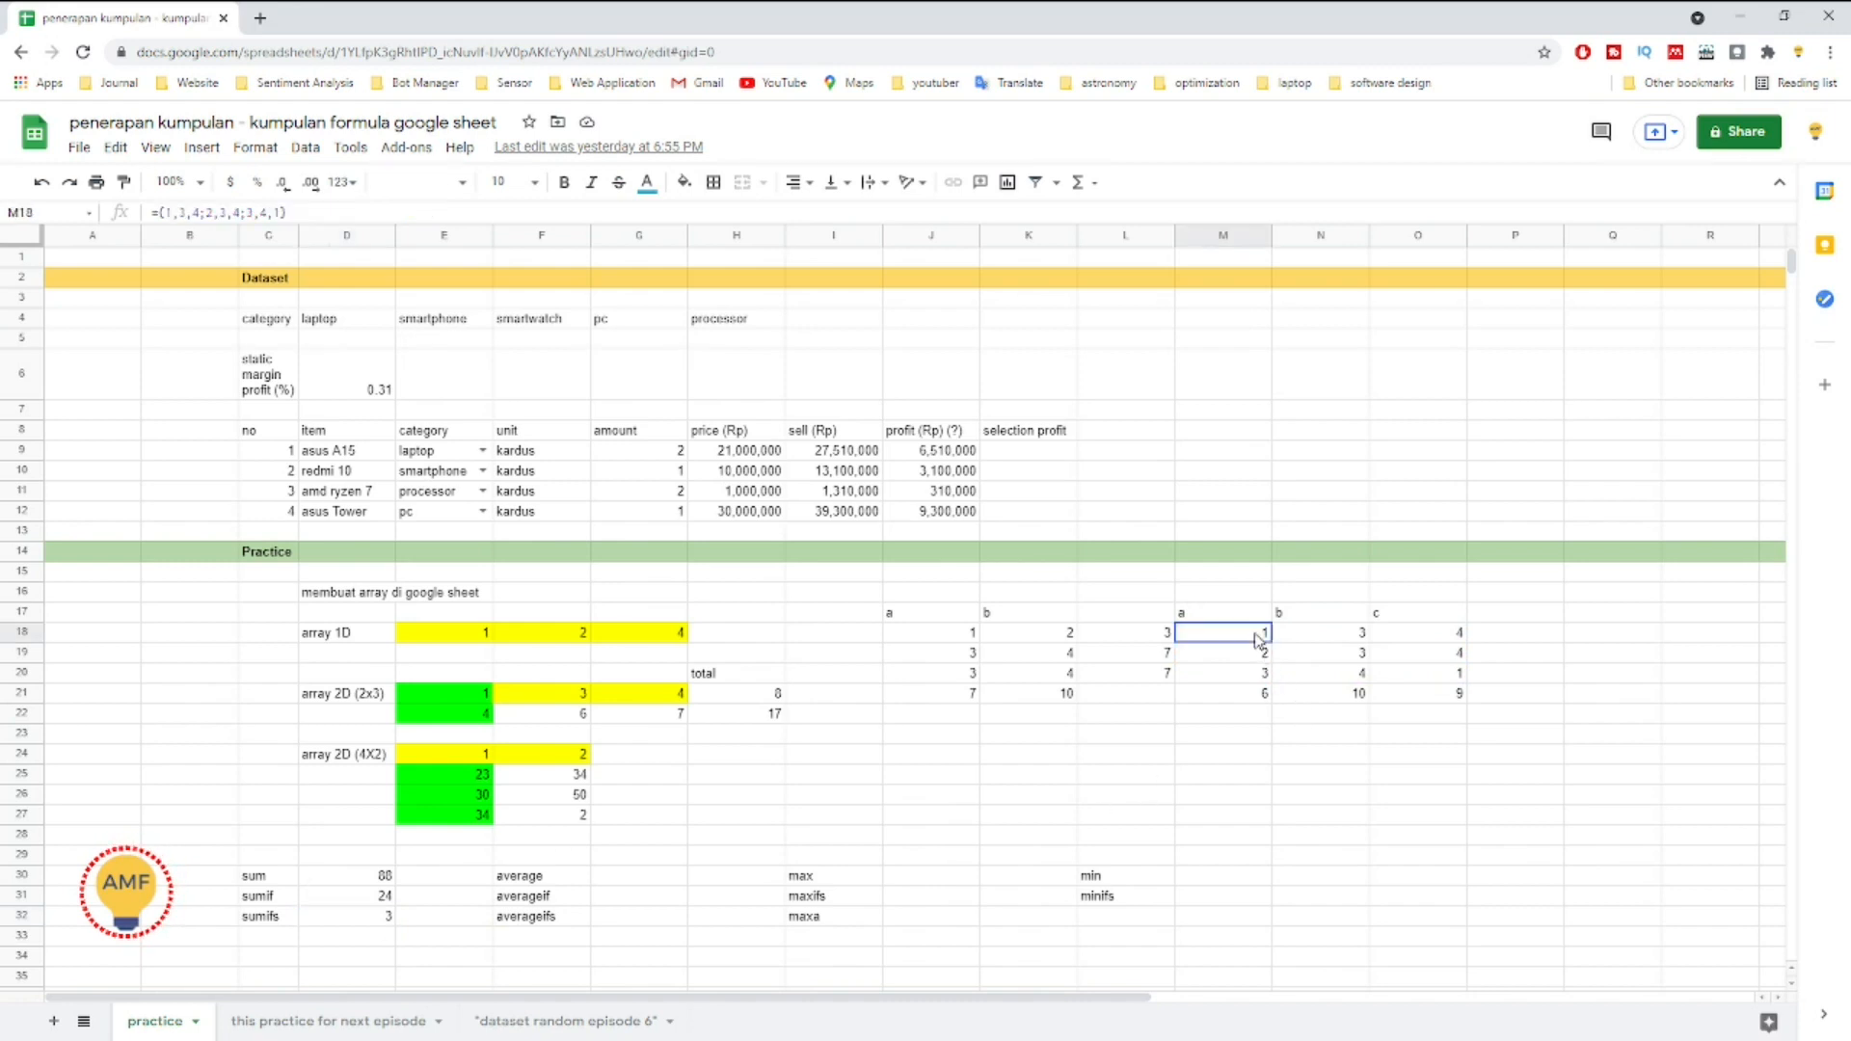
{"action": "left_click", "coordinate": [1261, 656]}
{"action": "left_click", "coordinate": [1335, 637]}
{"action": "left_click", "coordinate": [1348, 654]}
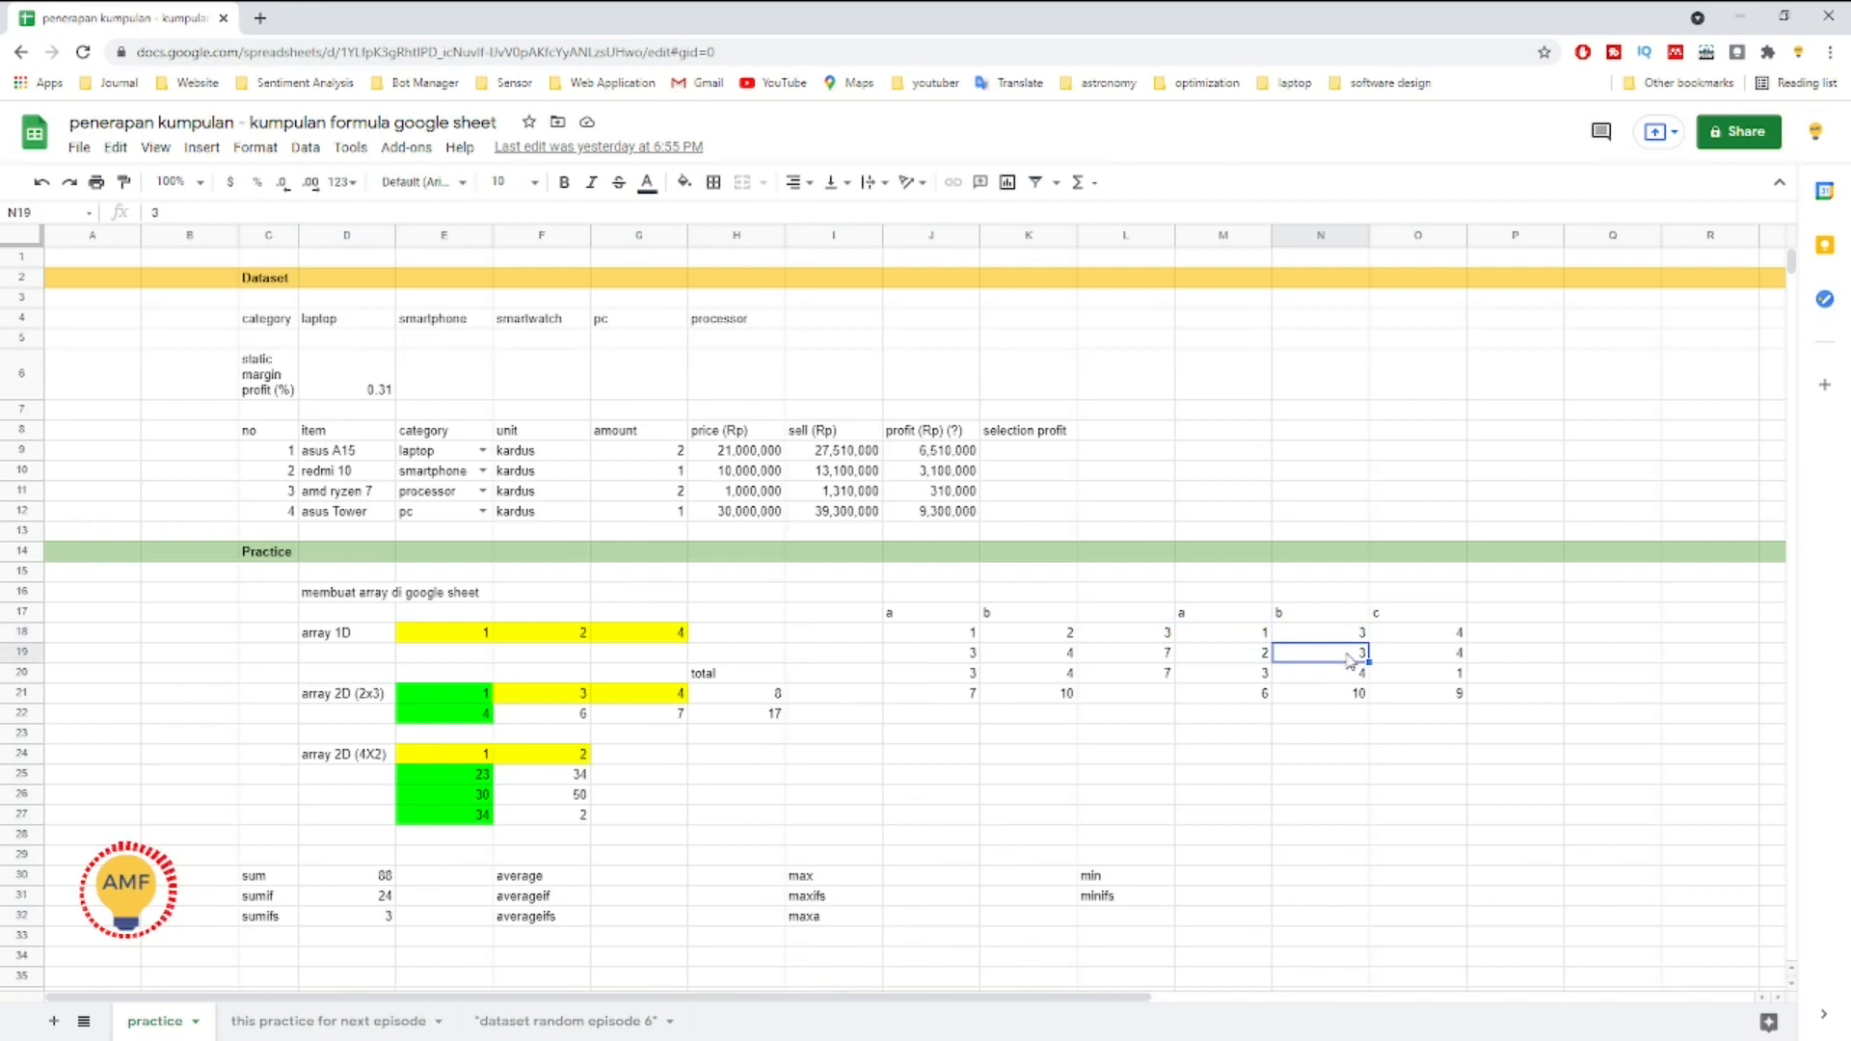
{"action": "left_click", "coordinate": [1437, 637]}
{"action": "left_click", "coordinate": [1447, 659]}
{"action": "left_click", "coordinate": [1260, 641]}
{"action": "left_click", "coordinate": [1260, 664]}
{"action": "left_click", "coordinate": [1259, 640]}
{"action": "left_click", "coordinate": [1262, 658]}
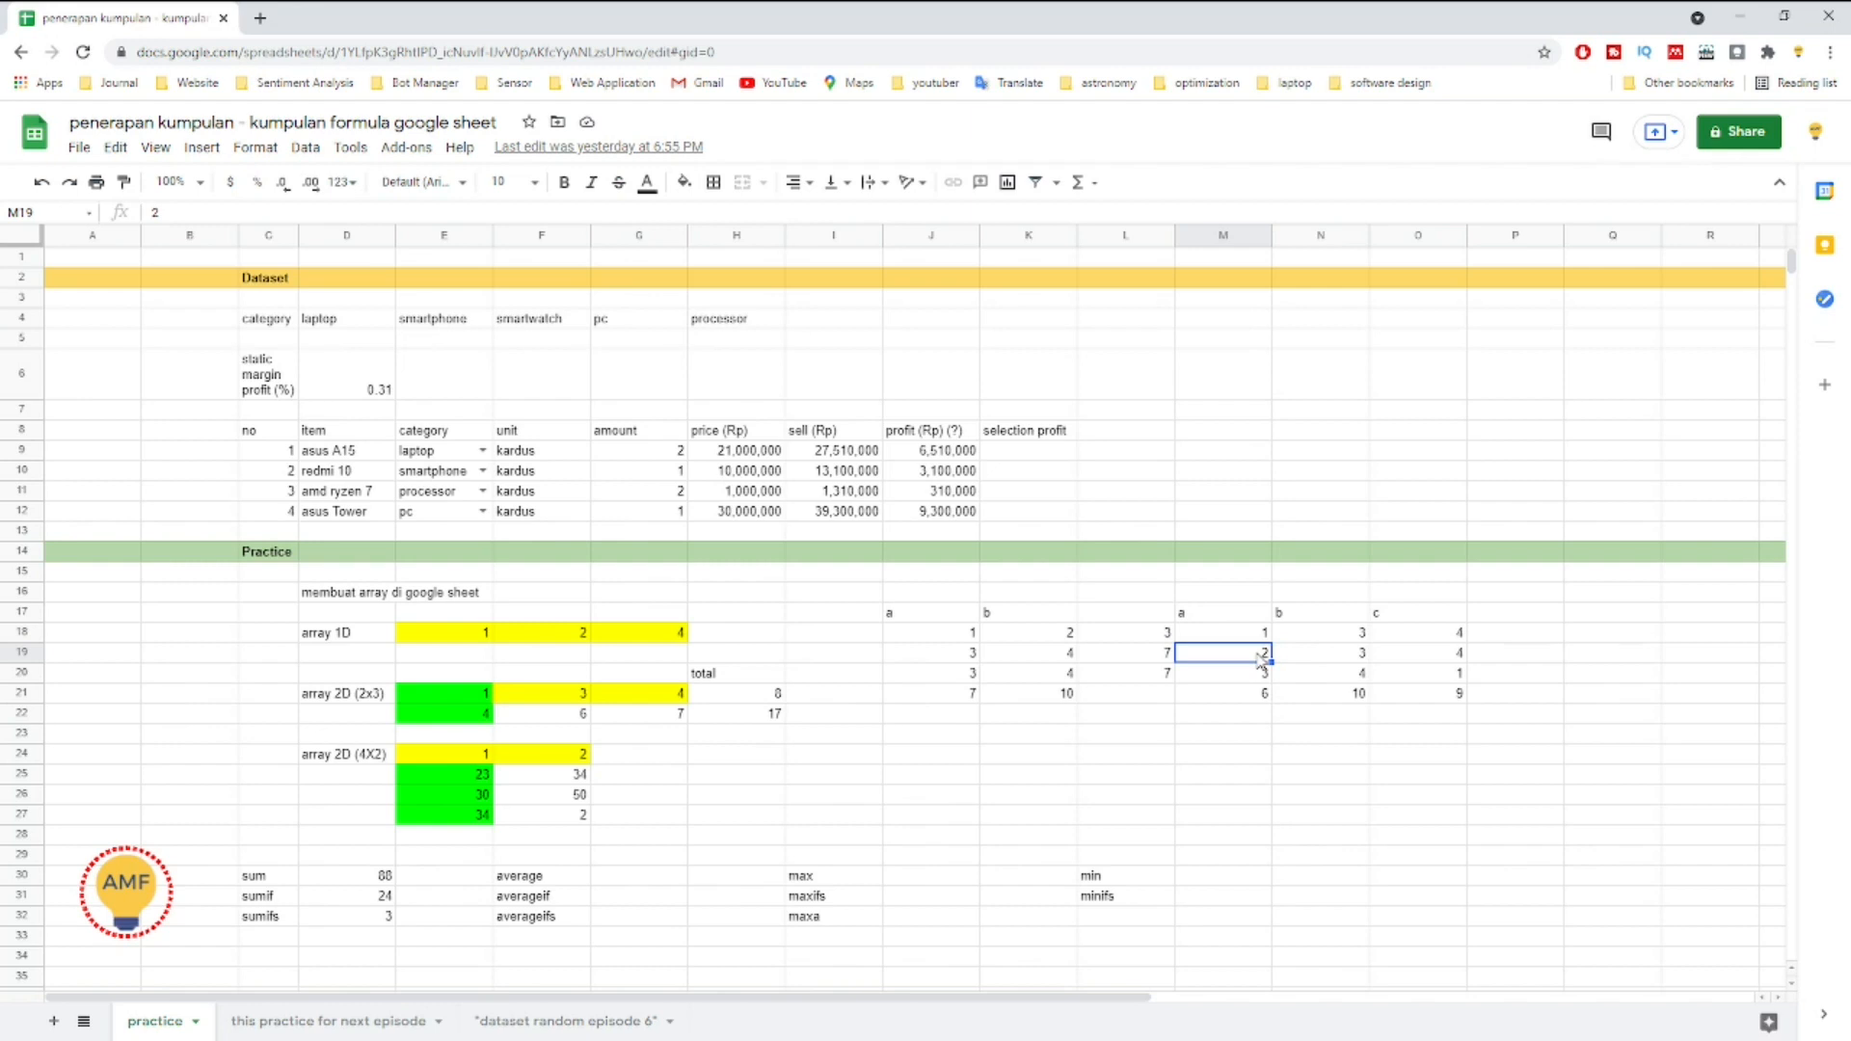
Step: Calculate the average of column a by entering =AVERAGE(M18:M20) in cell G30
{"action": "left_click", "coordinate": [640, 877]}
{"action": "type", "text": "="}
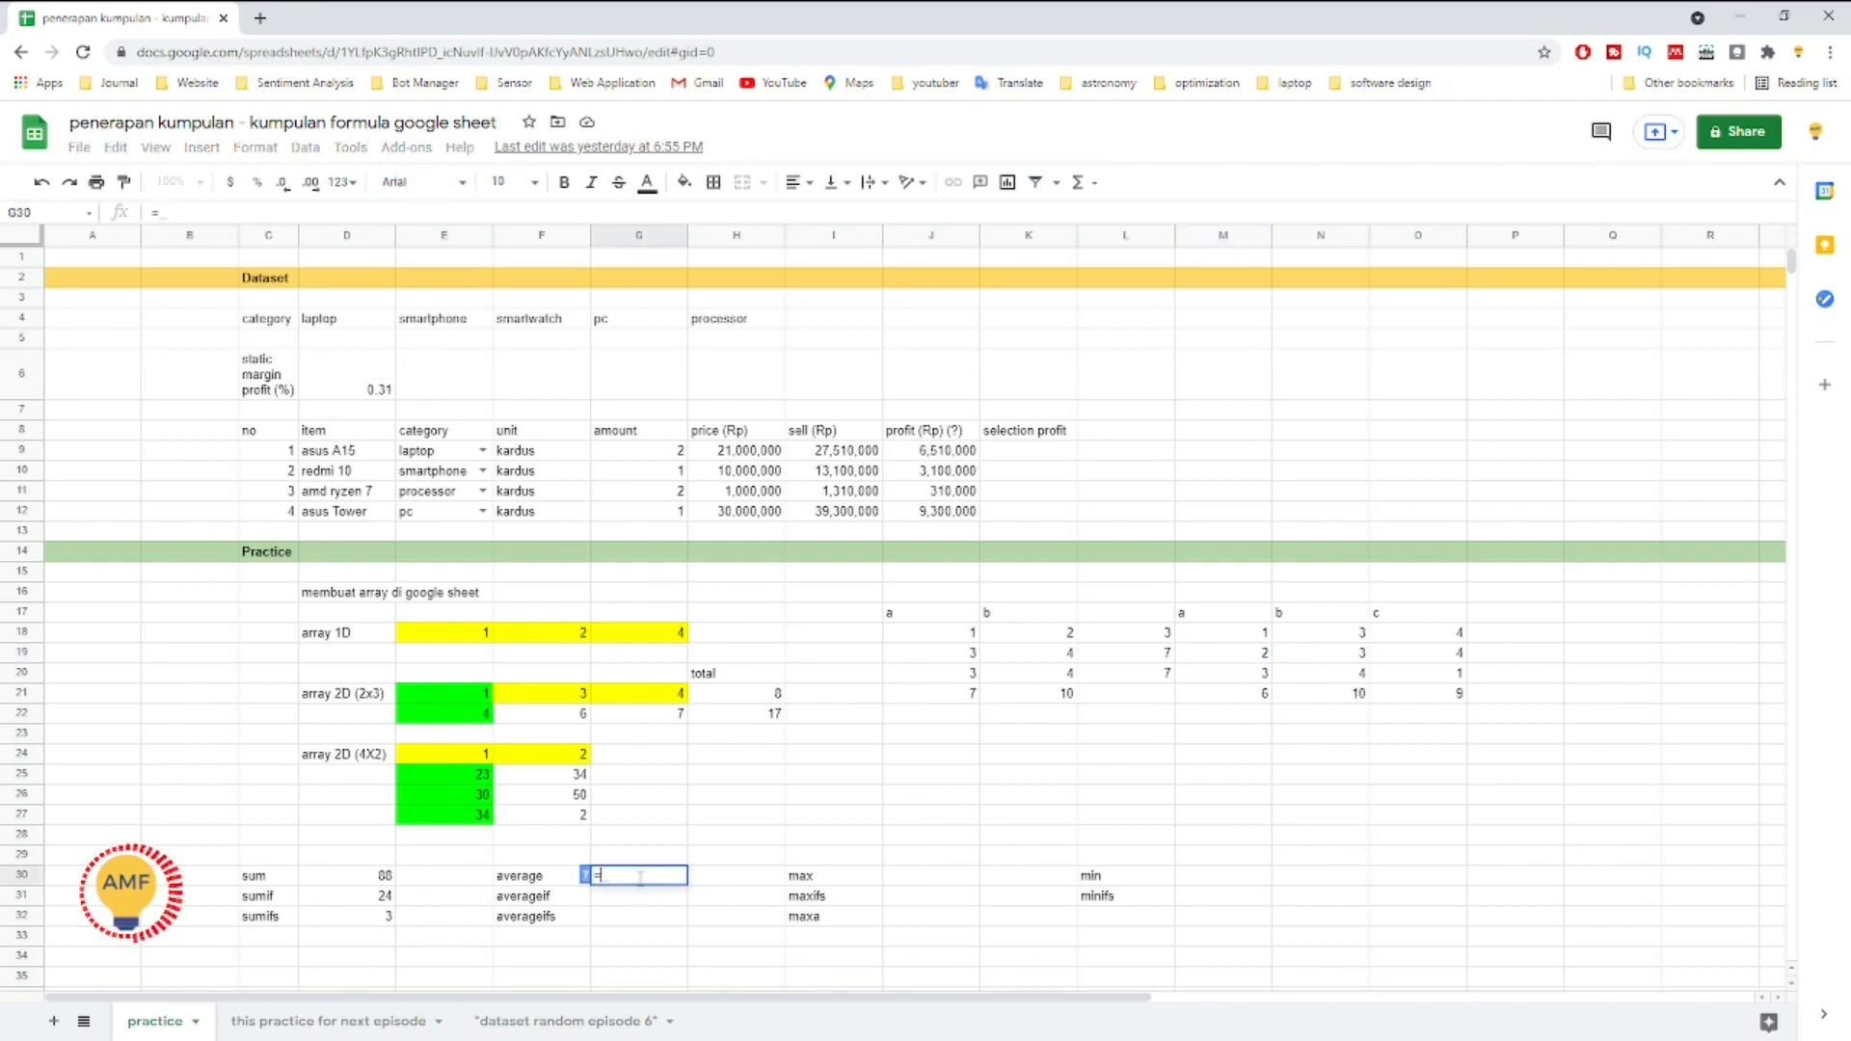
{"action": "type", "text": "AVER"}
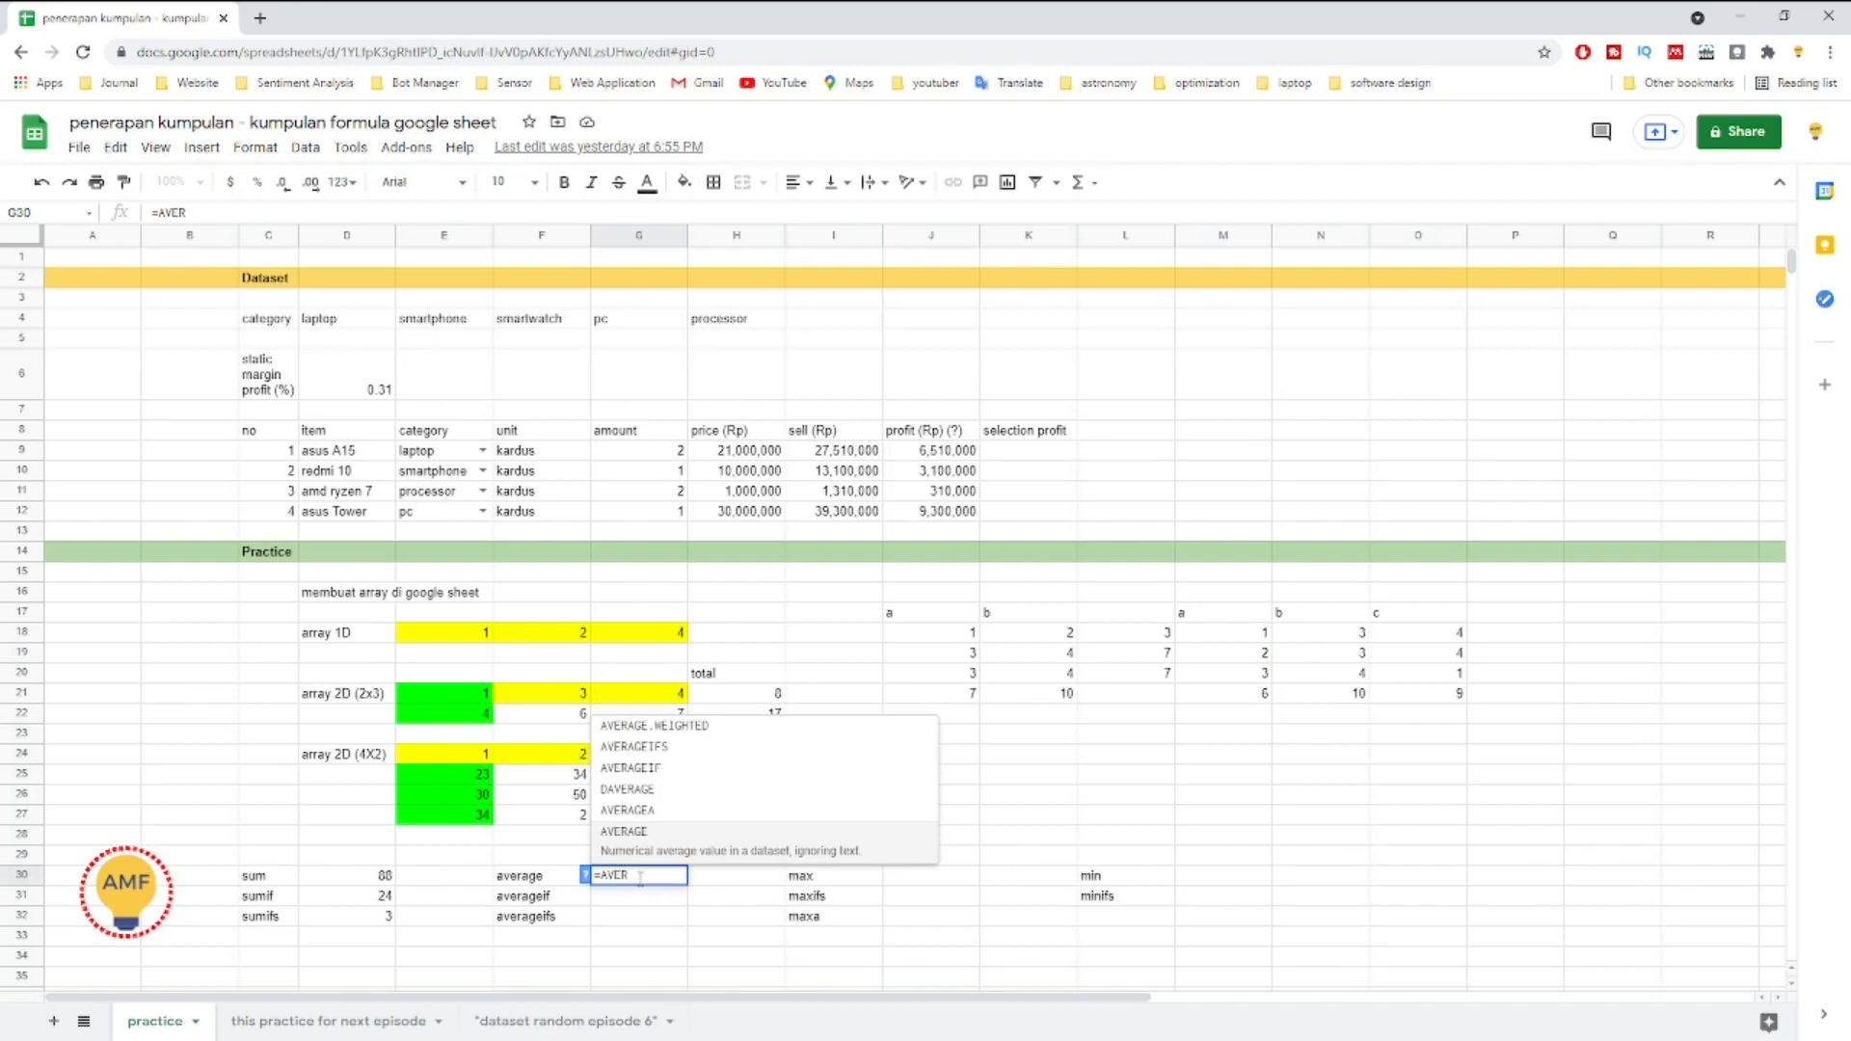
{"action": "key", "text": "Tab"}
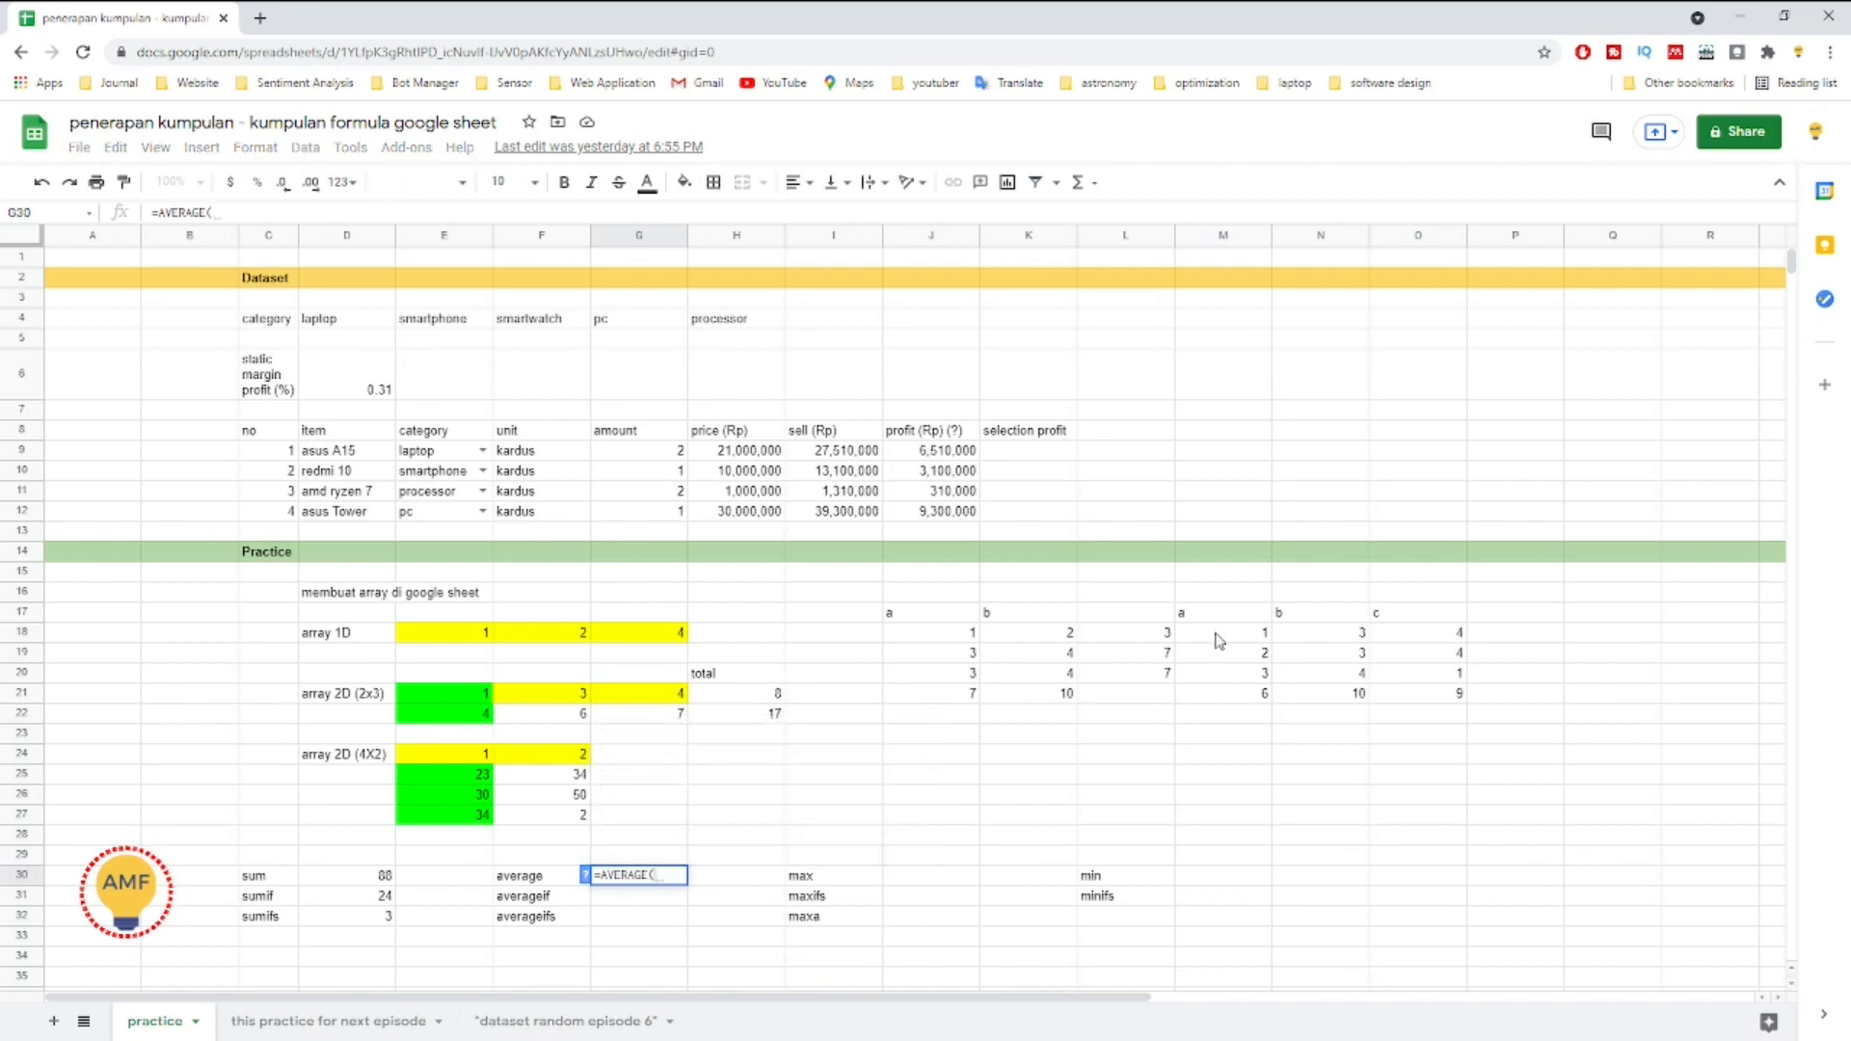
{"action": "left_click_drag", "start_coordinate": [1218, 641], "coordinate": [1224, 685]}
{"action": "type", "text": ")"}
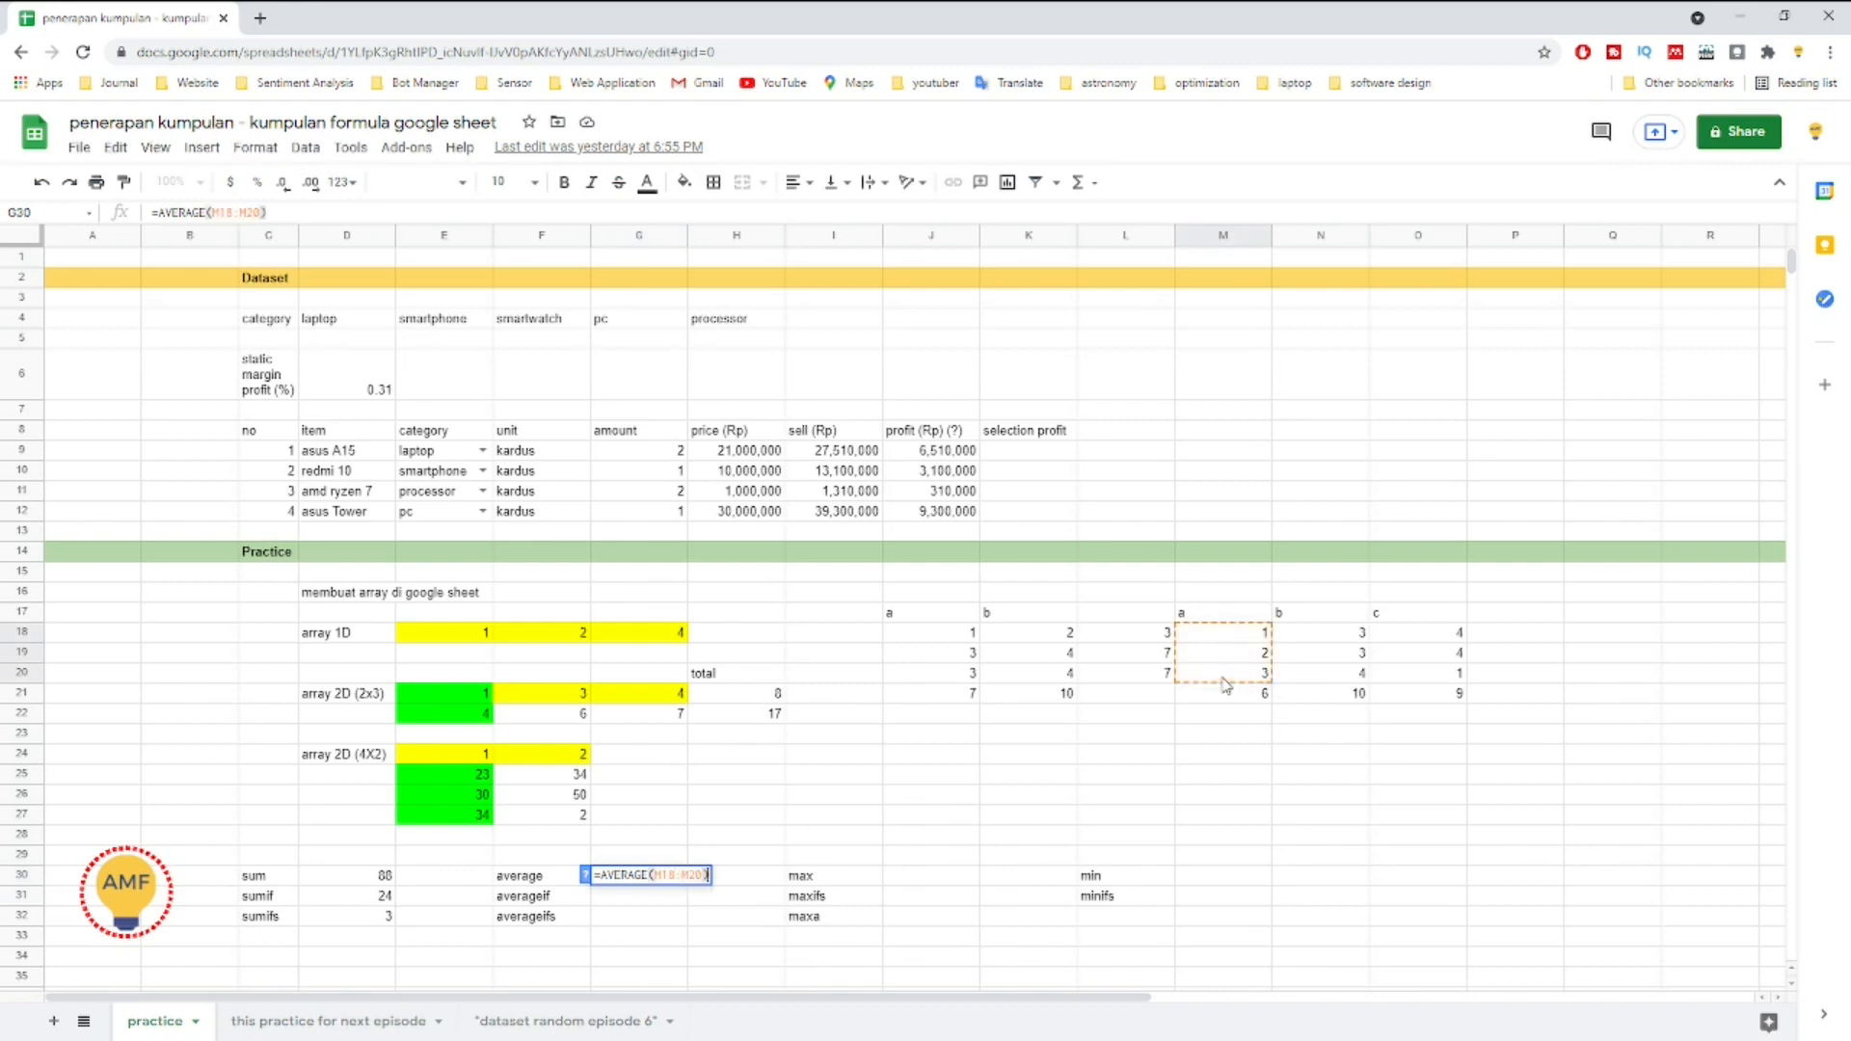
{"action": "key", "text": "Return"}
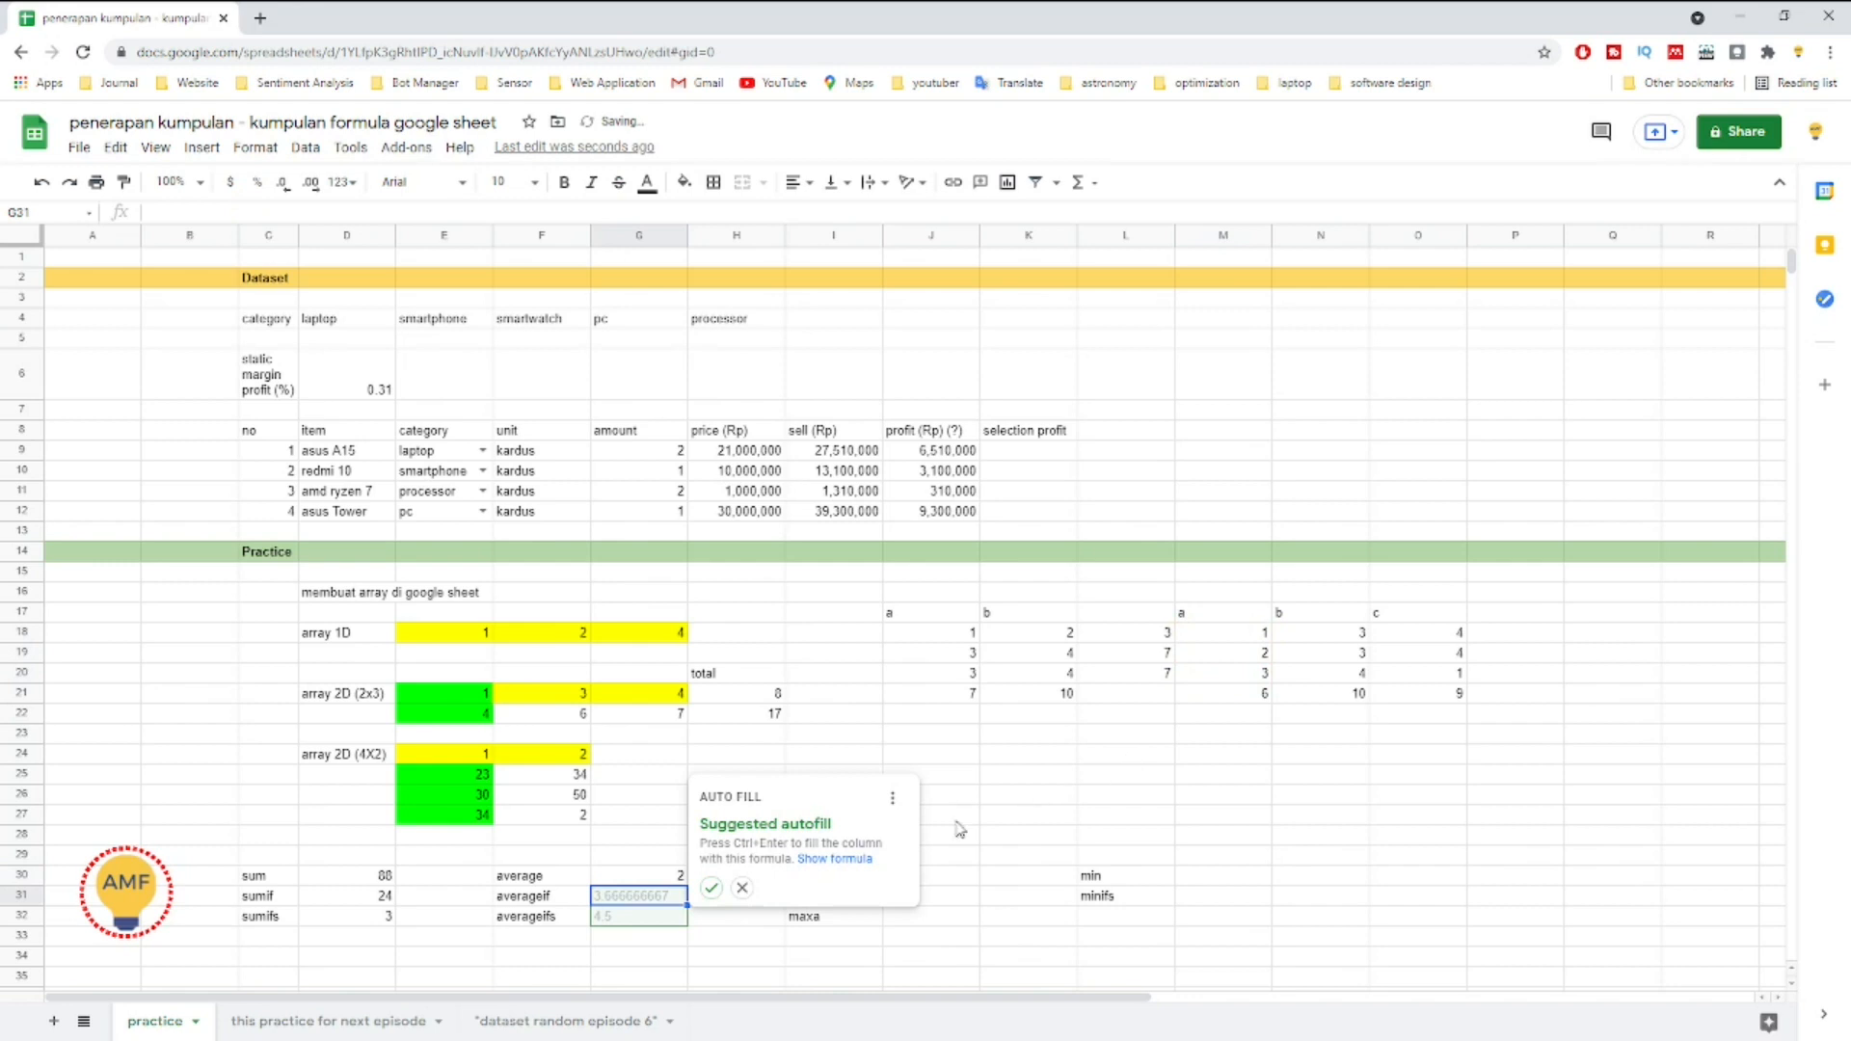
Step: Accept the suggested AVERAGE autofill for G31:G32 and change the function in G31 to AVERAGEIF
{"action": "left_click", "coordinate": [713, 889]}
{"action": "double_click", "coordinate": [662, 896]}
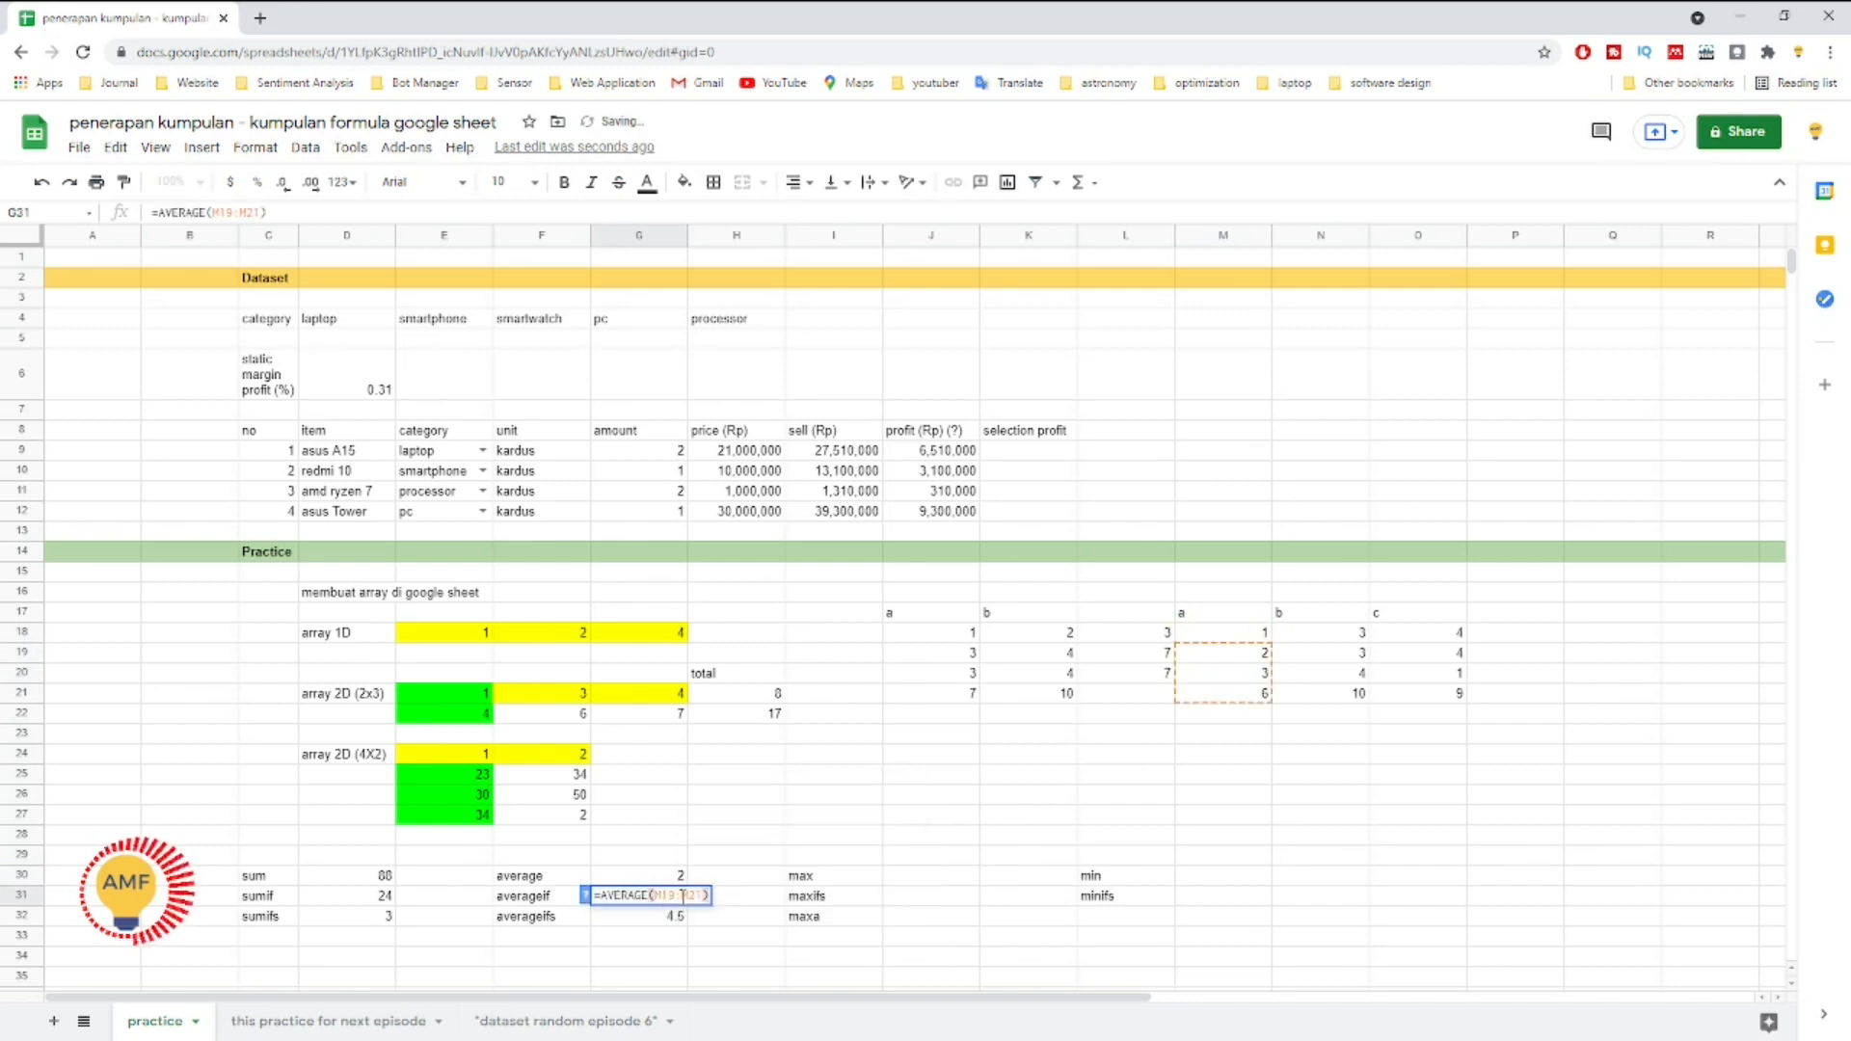
{"action": "left_click", "coordinate": [693, 895]}
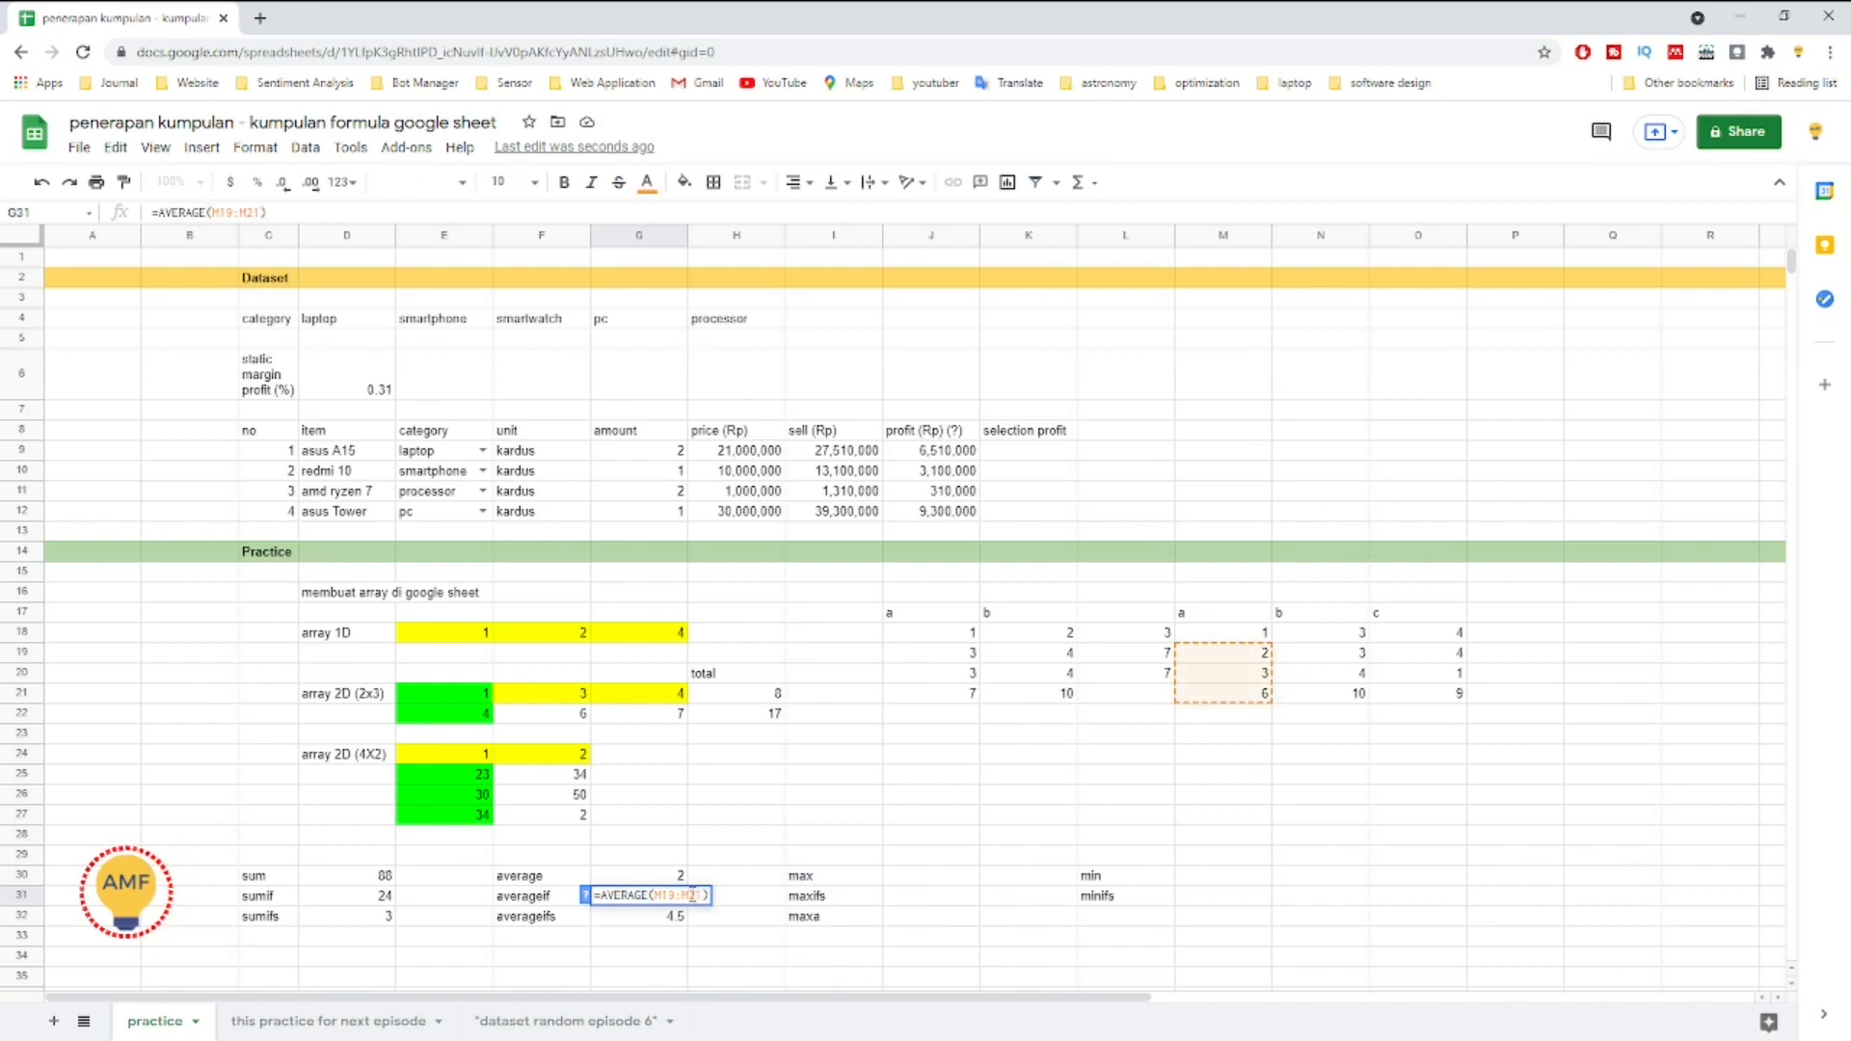
{"action": "key", "text": "End"}
{"action": "key", "text": "Left"}
{"action": "key", "text": "Left"}
{"action": "key", "text": "Left"}
{"action": "key", "text": "Left"}
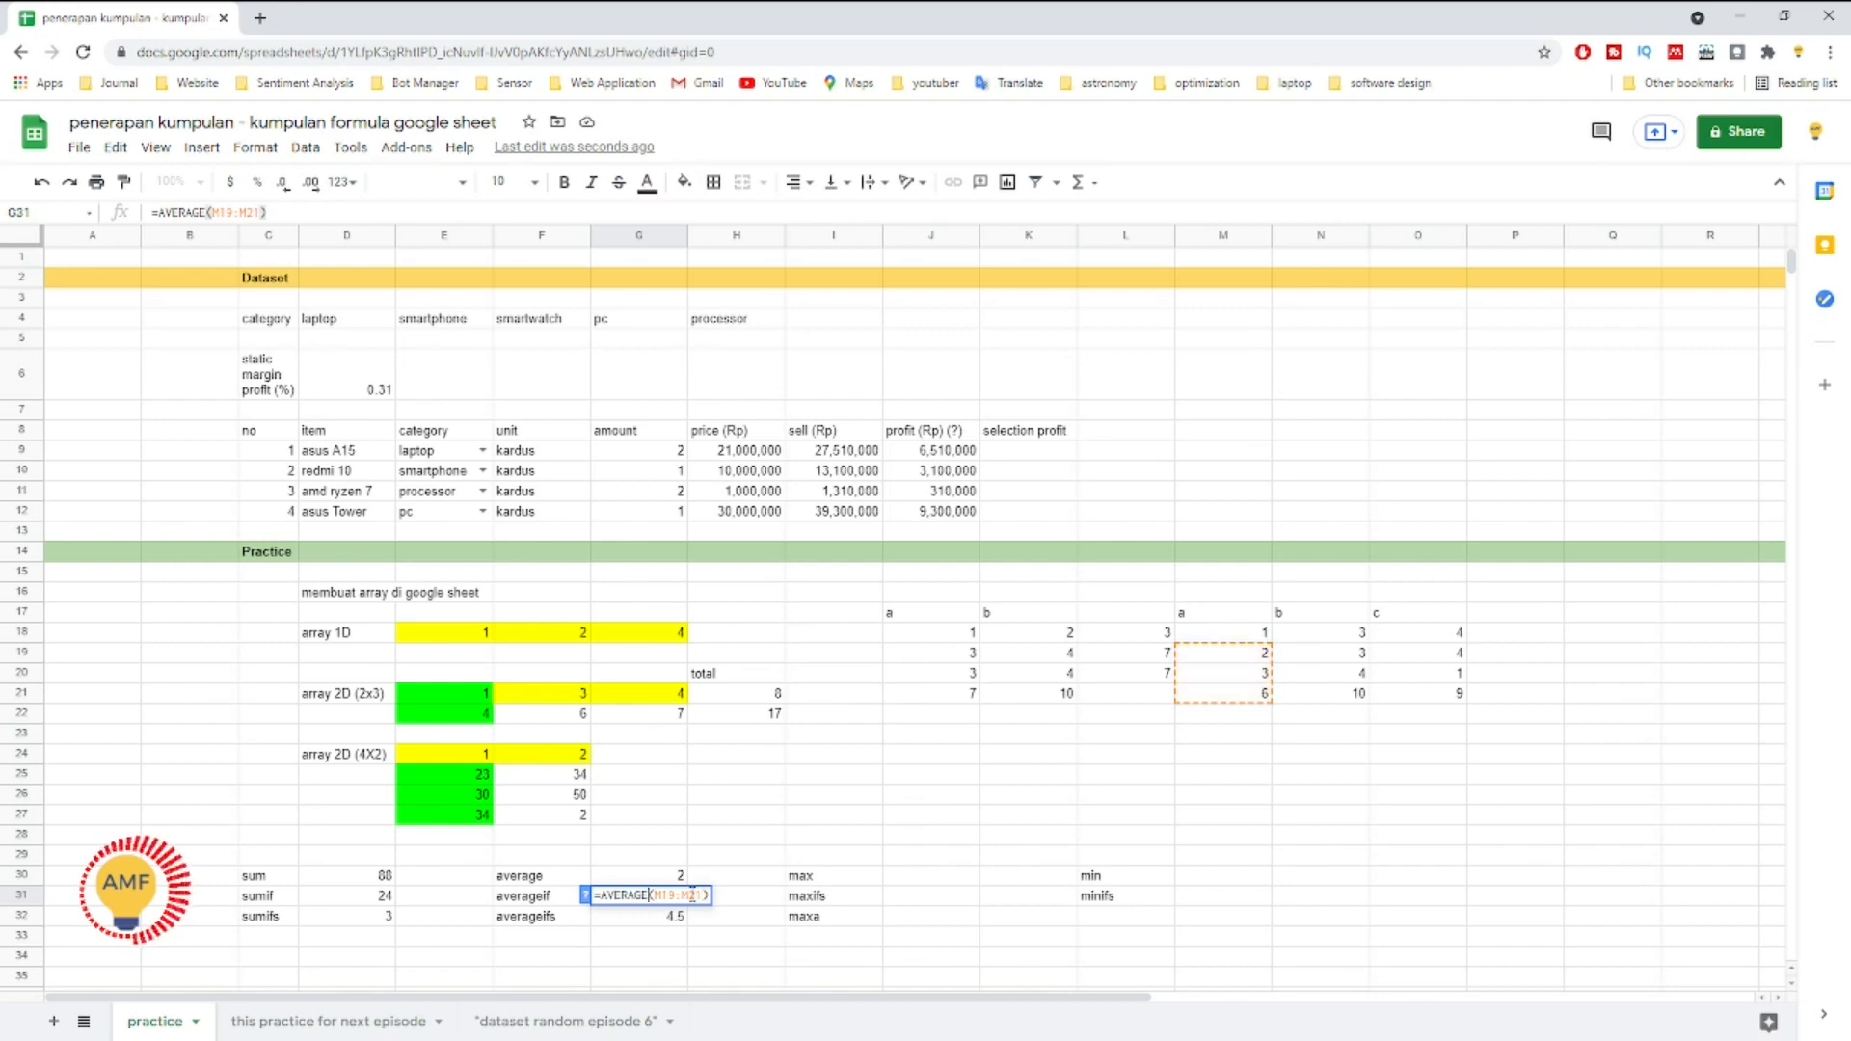
{"action": "type", "text": "IF"}
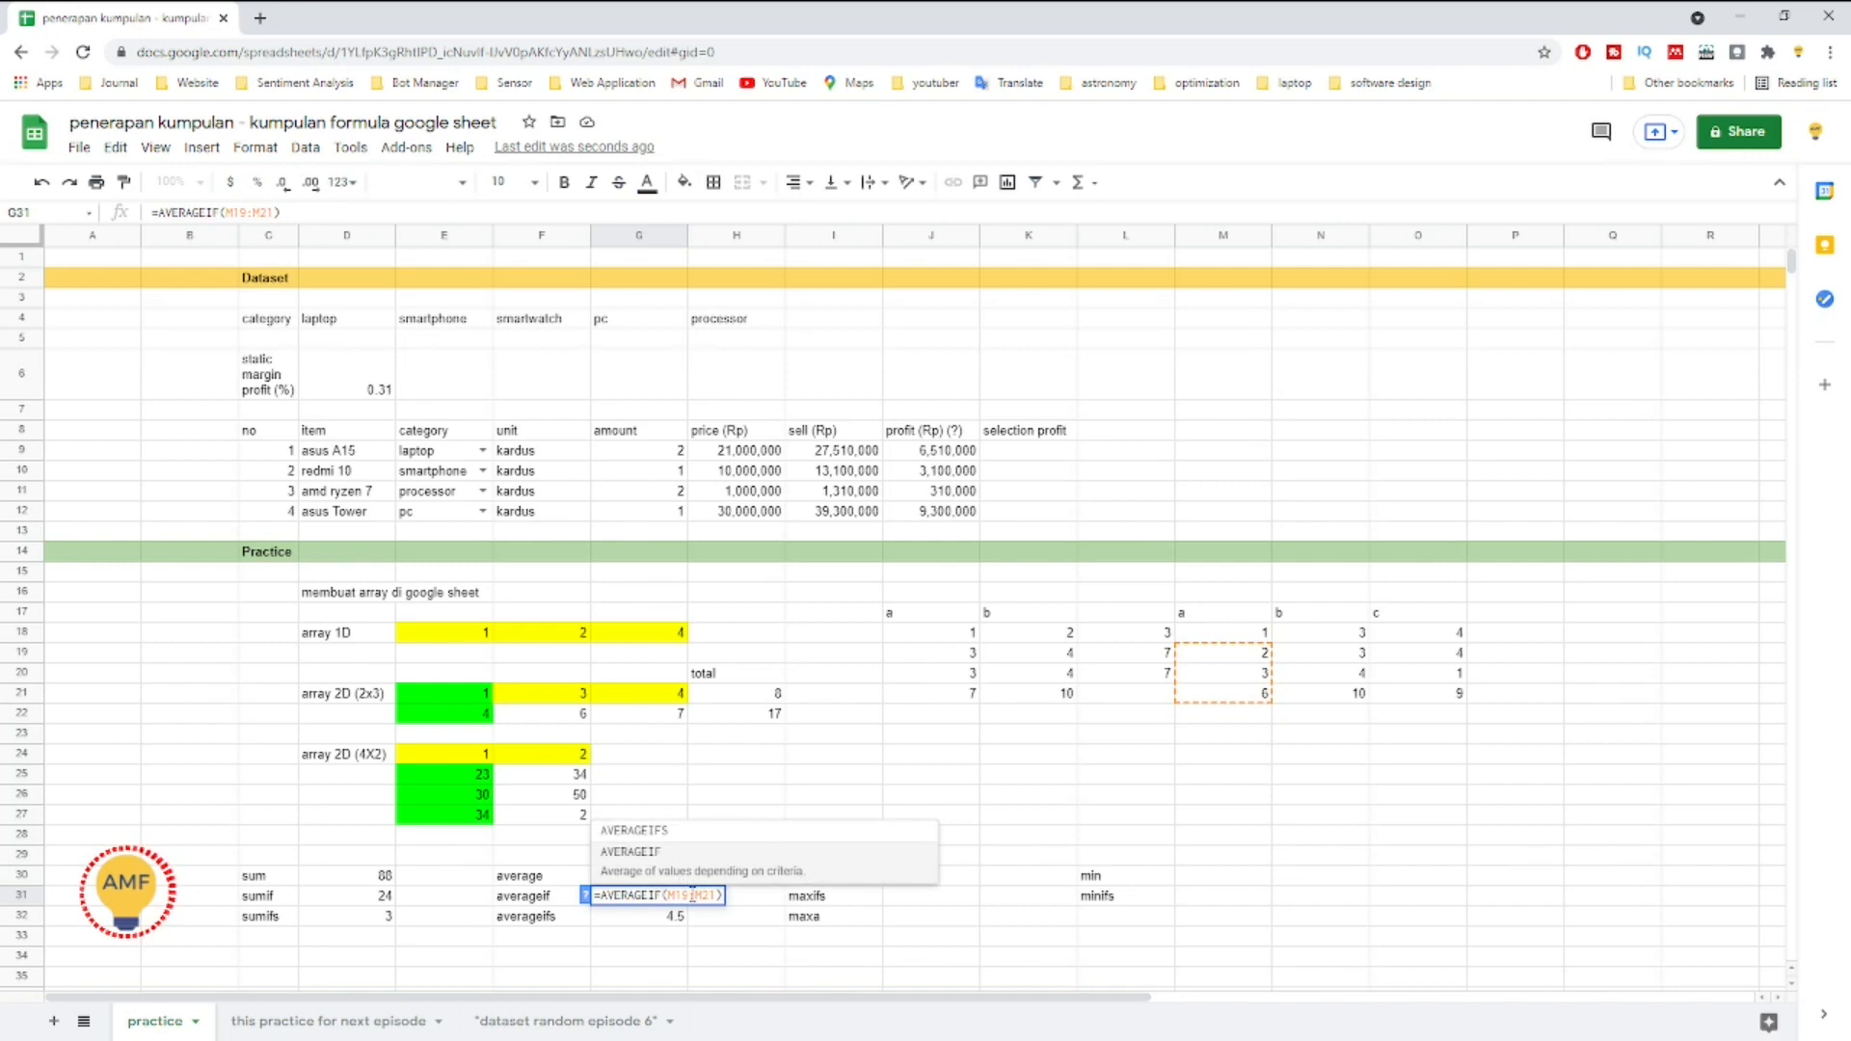
Step: Start a quoted criterion argument in G31's AVERAGEIF formula and set its range to M18:M20
{"action": "key", "text": "Right"}
{"action": "key", "text": "Right"}
{"action": "key", "text": "Right"}
{"action": "key", "text": "Right"}
{"action": "key", "text": "Right"}
{"action": "key", "text": "Right"}
{"action": "key", "text": "Right"}
{"action": "key", "text": "Right"}
{"action": "type", "text": ",\""}
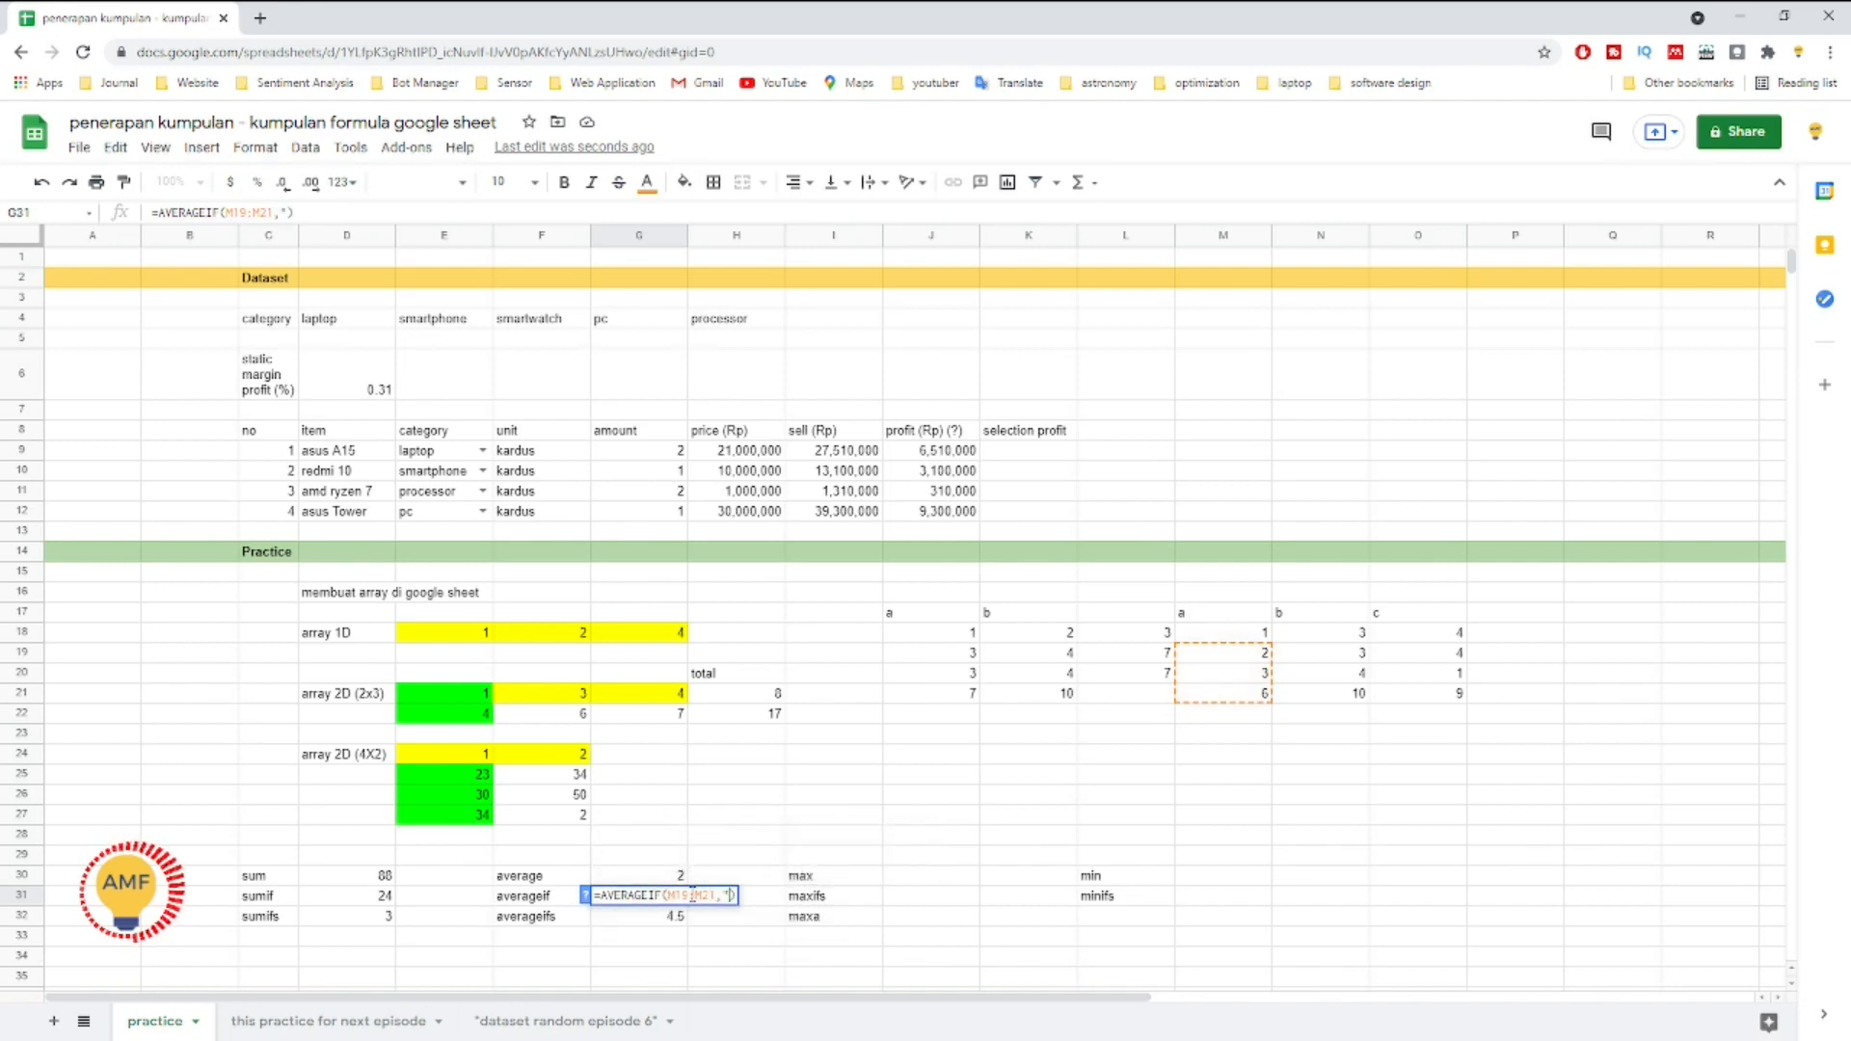
{"action": "key", "text": "Left"}
{"action": "key", "text": "Left"}
{"action": "key", "text": "Left"}
{"action": "key", "text": "BackSpace"}
{"action": "type", "text": "8"}
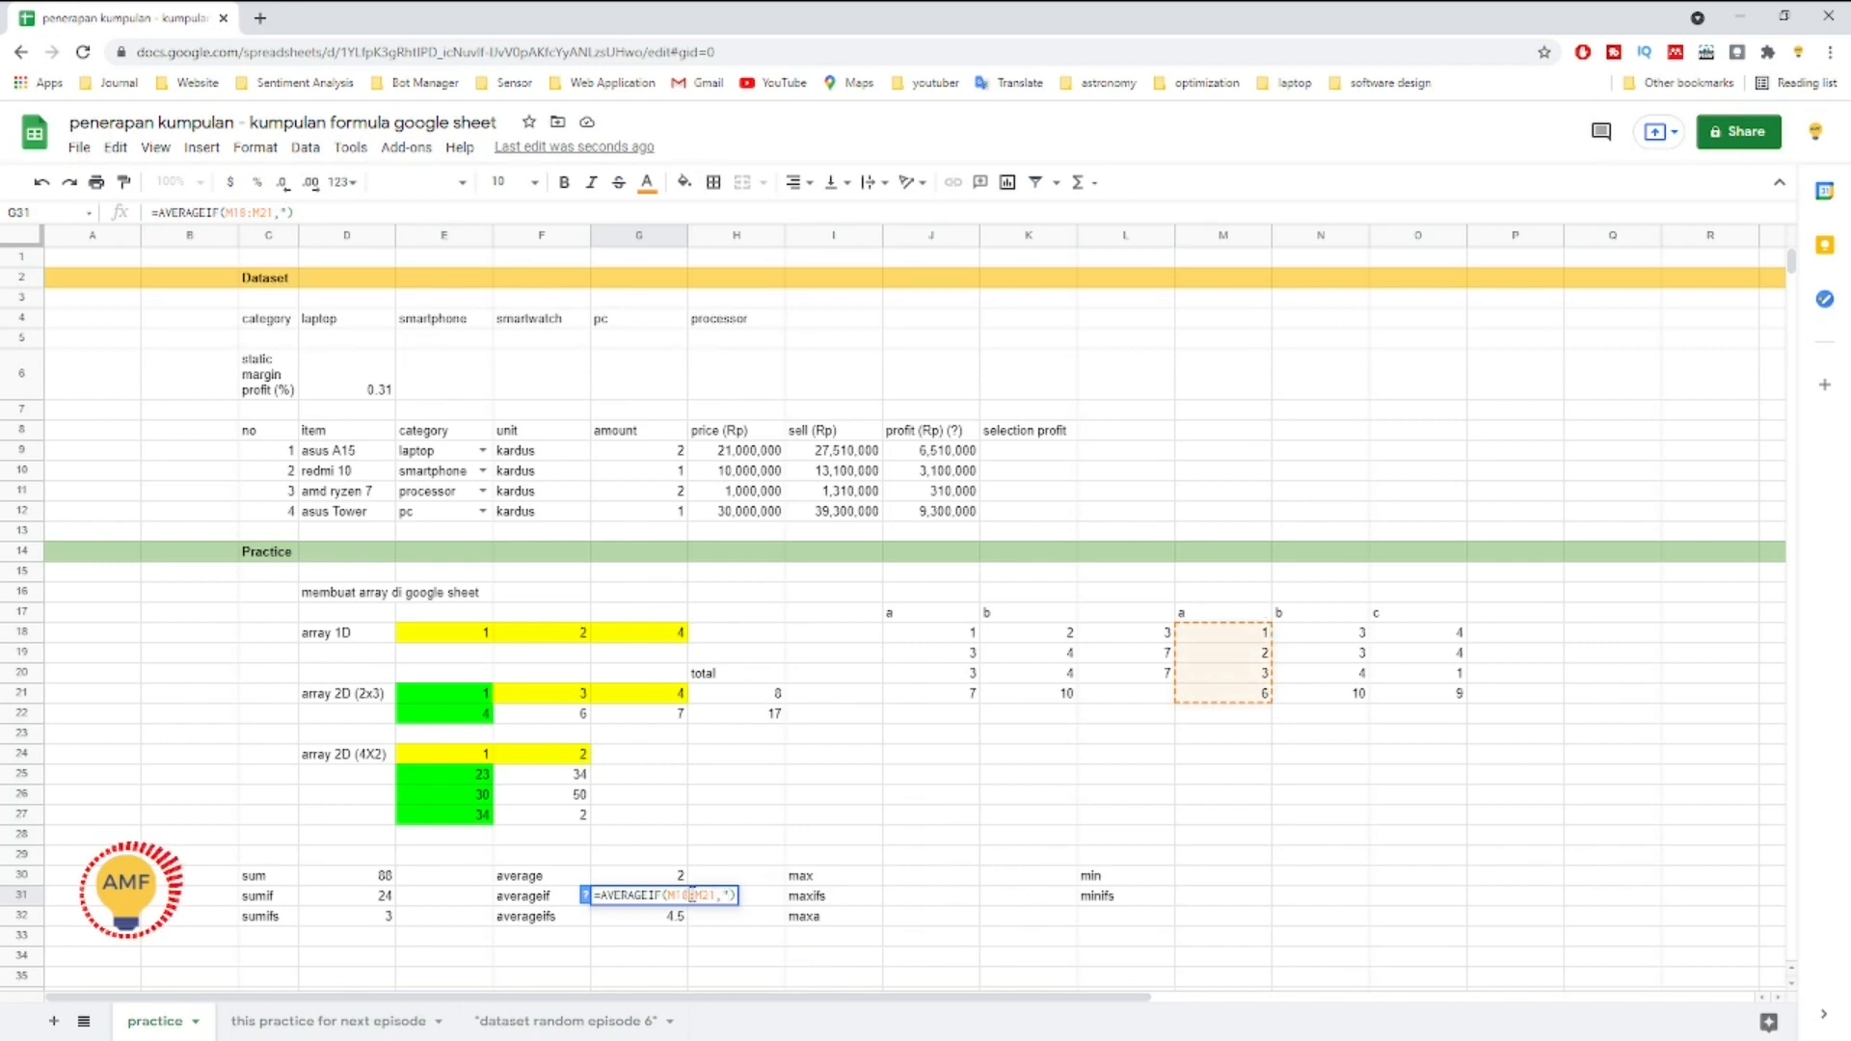
{"action": "key", "text": "shift+Right"}
{"action": "type", "text": "0"}
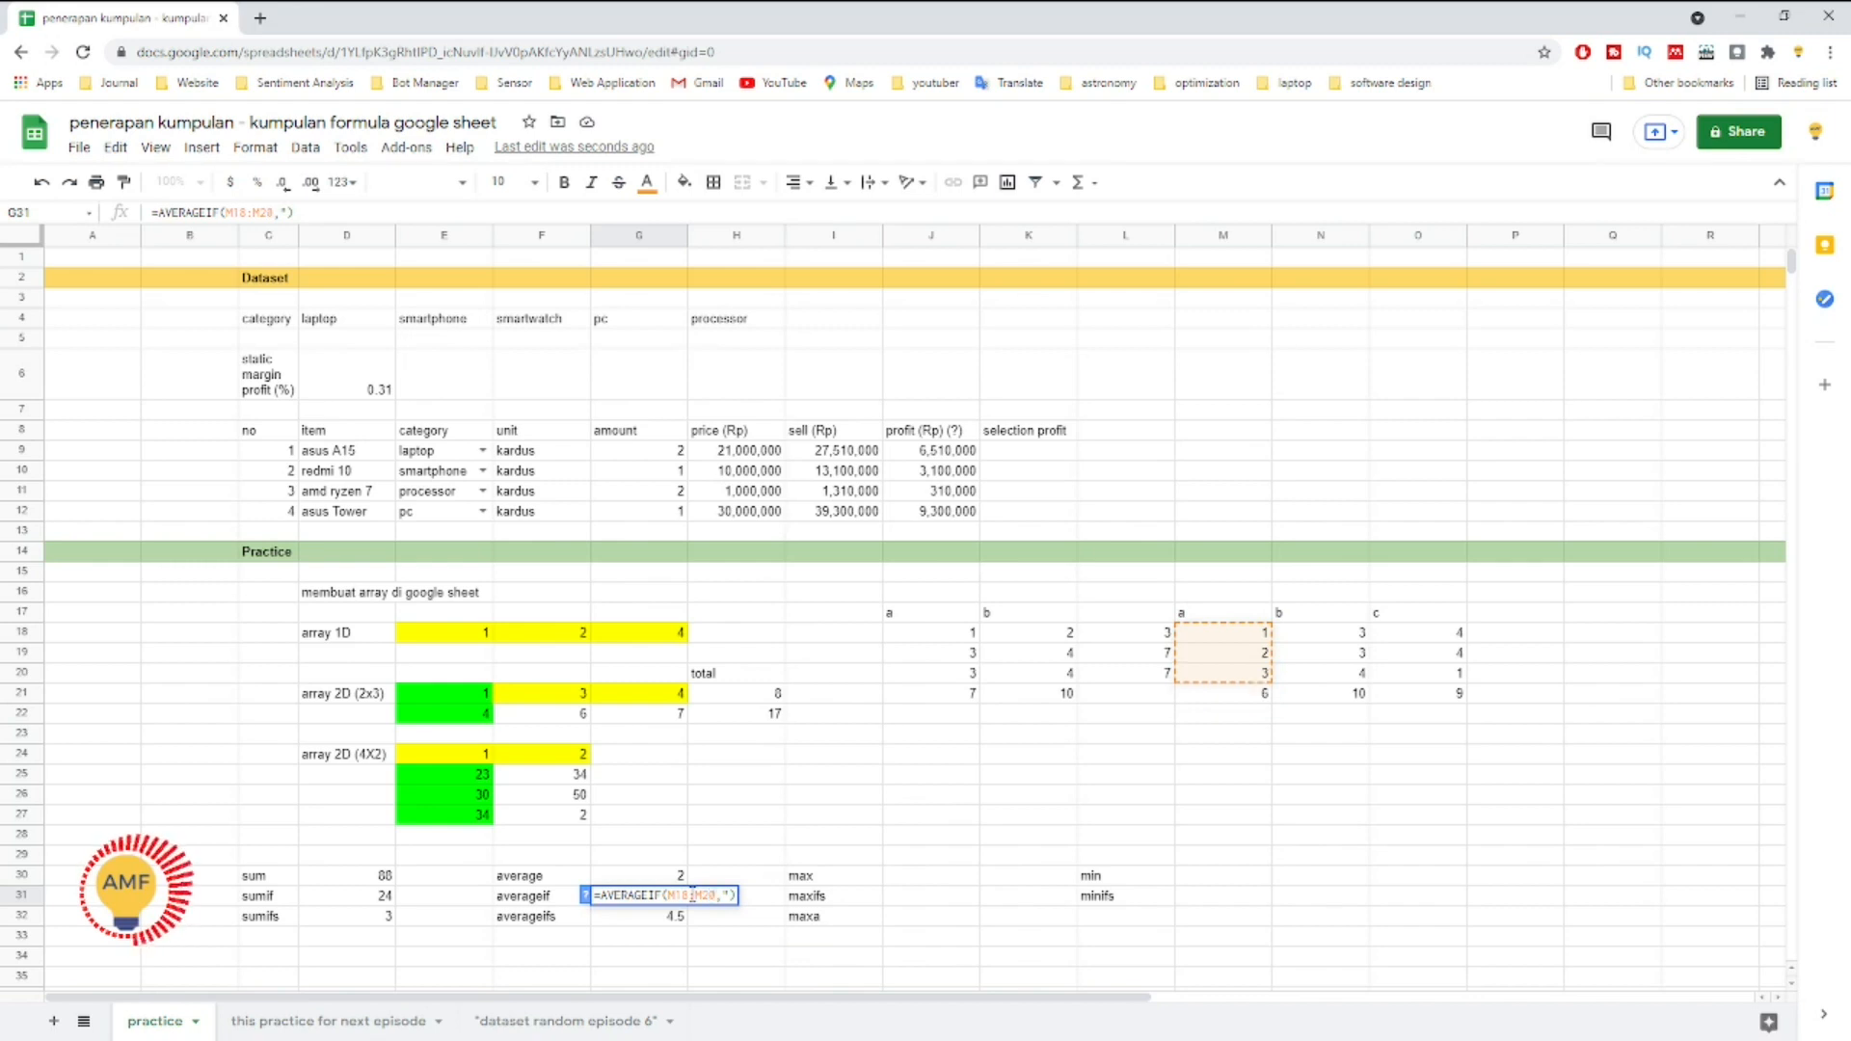
Step: Complete G31's AVERAGEIF formula with the criterion "<2"
{"action": "key", "text": "Right"}
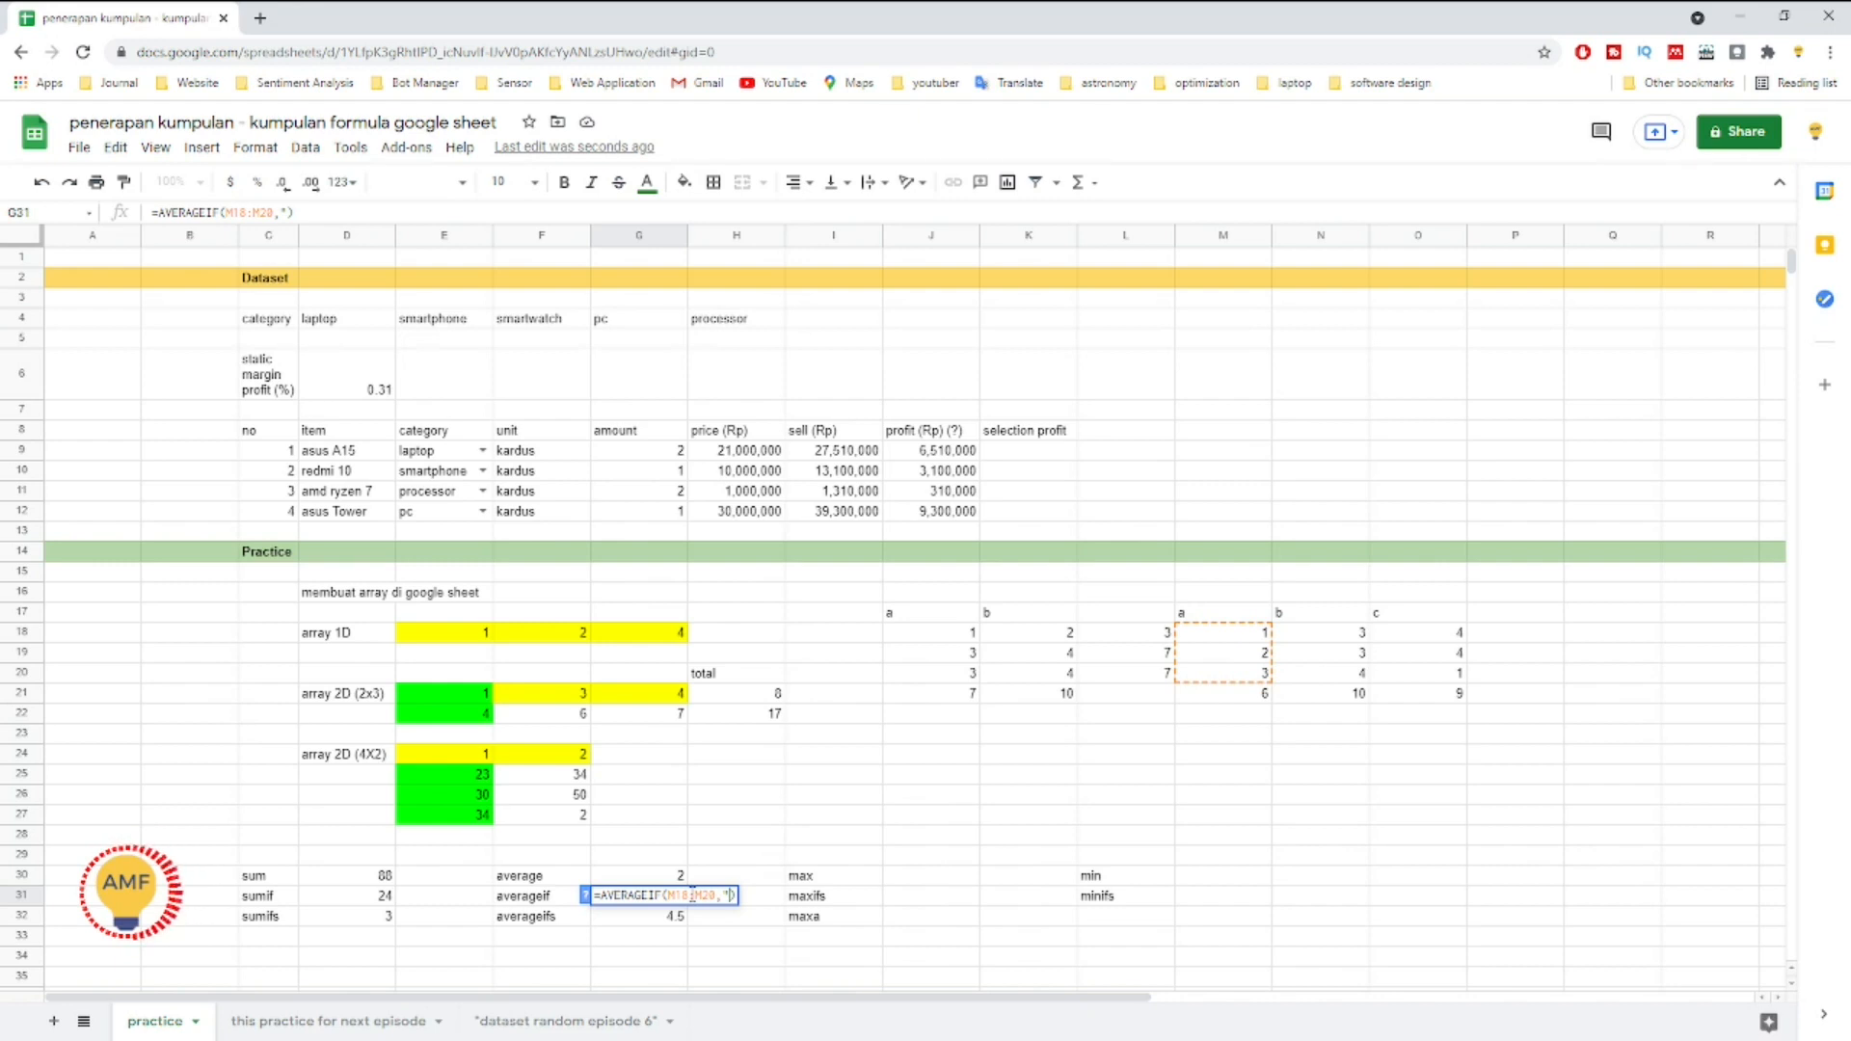
{"action": "type", "text": "<2\""}
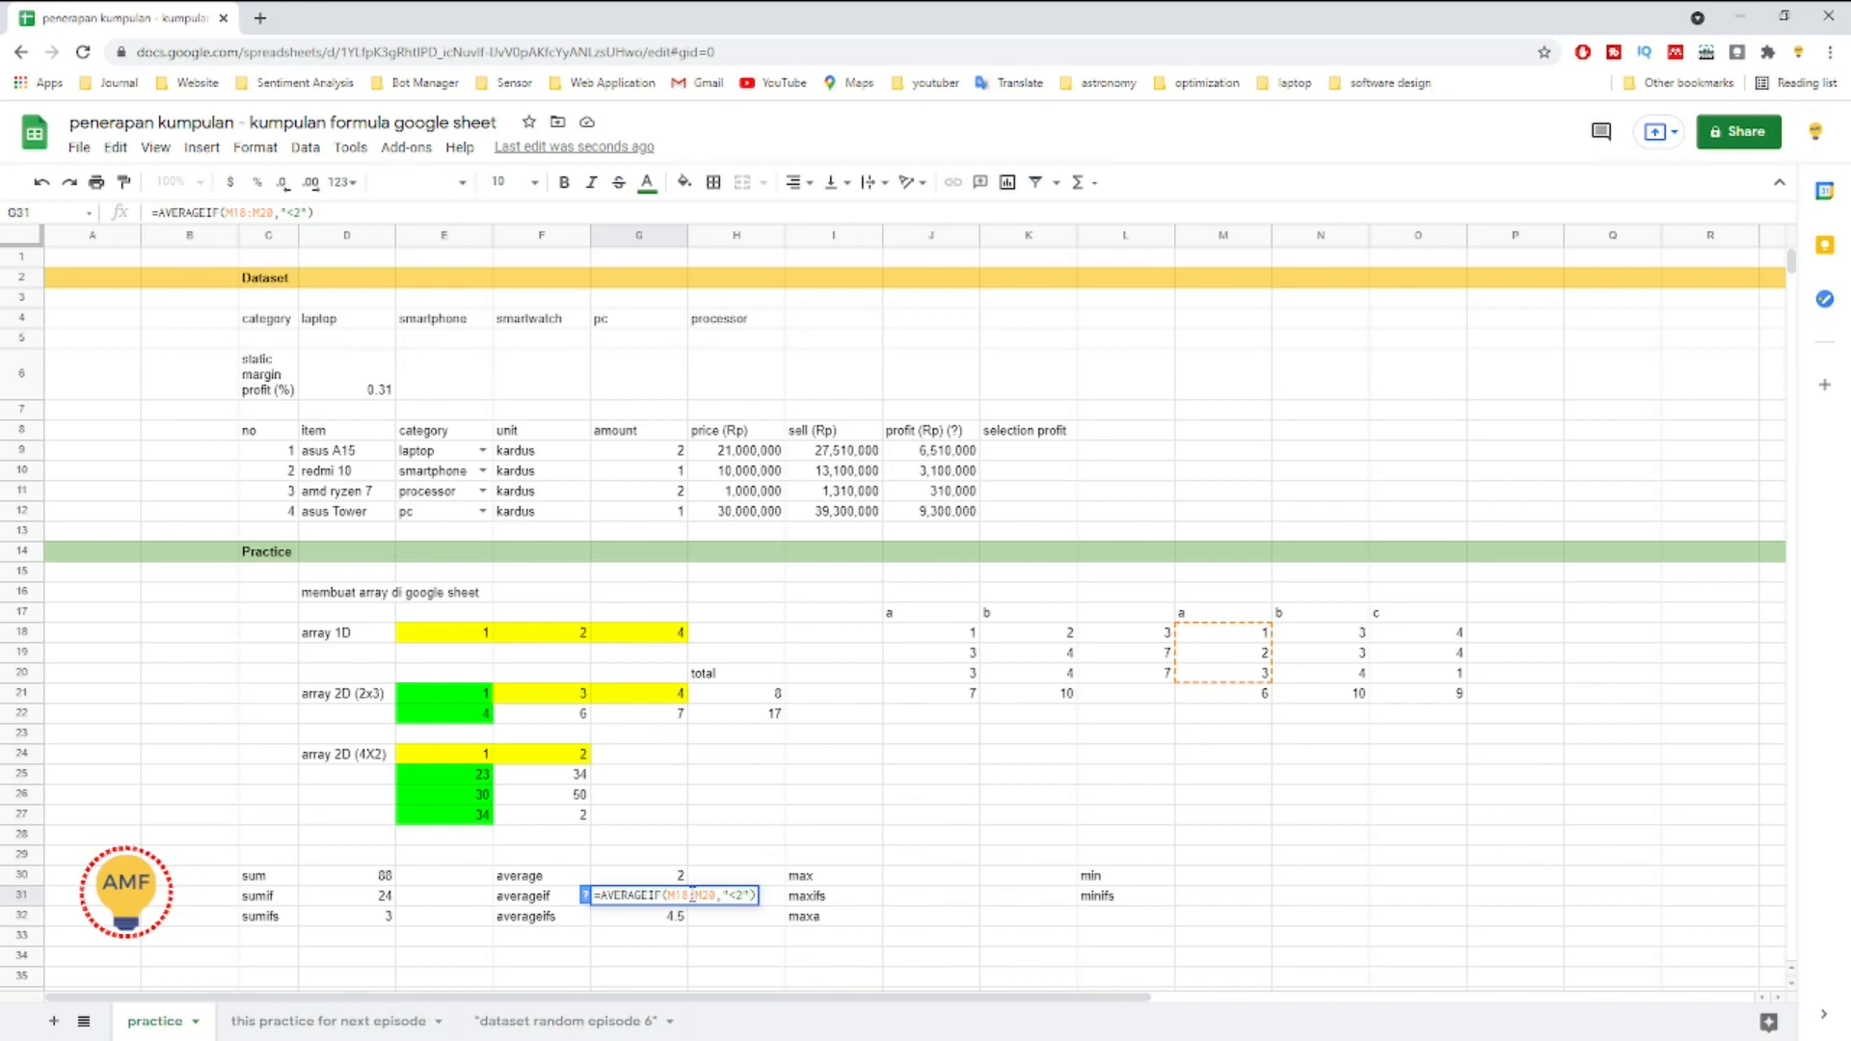
{"action": "key", "text": "Return"}
{"action": "key", "text": "Up"}
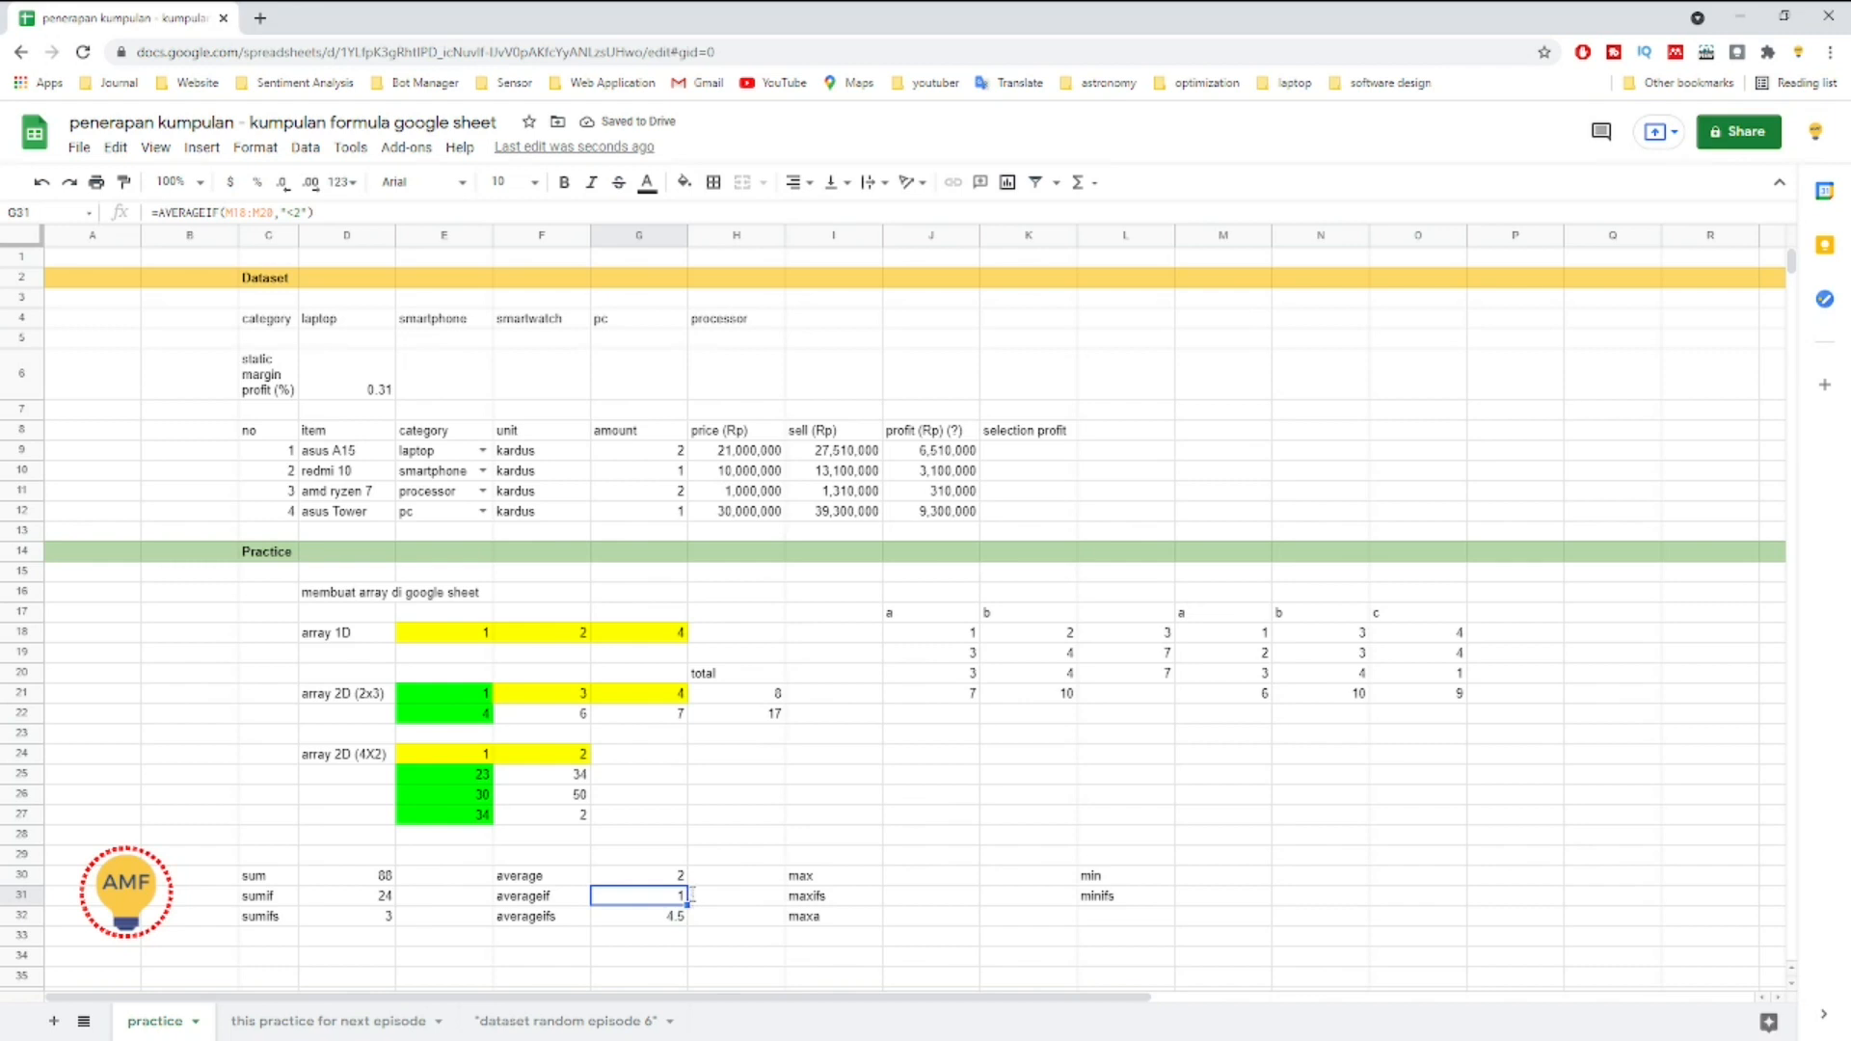
Step: Change the AVERAGEIF criterion in G31 to "<=2"
{"action": "key", "text": "F2"}
{"action": "key", "text": "Left"}
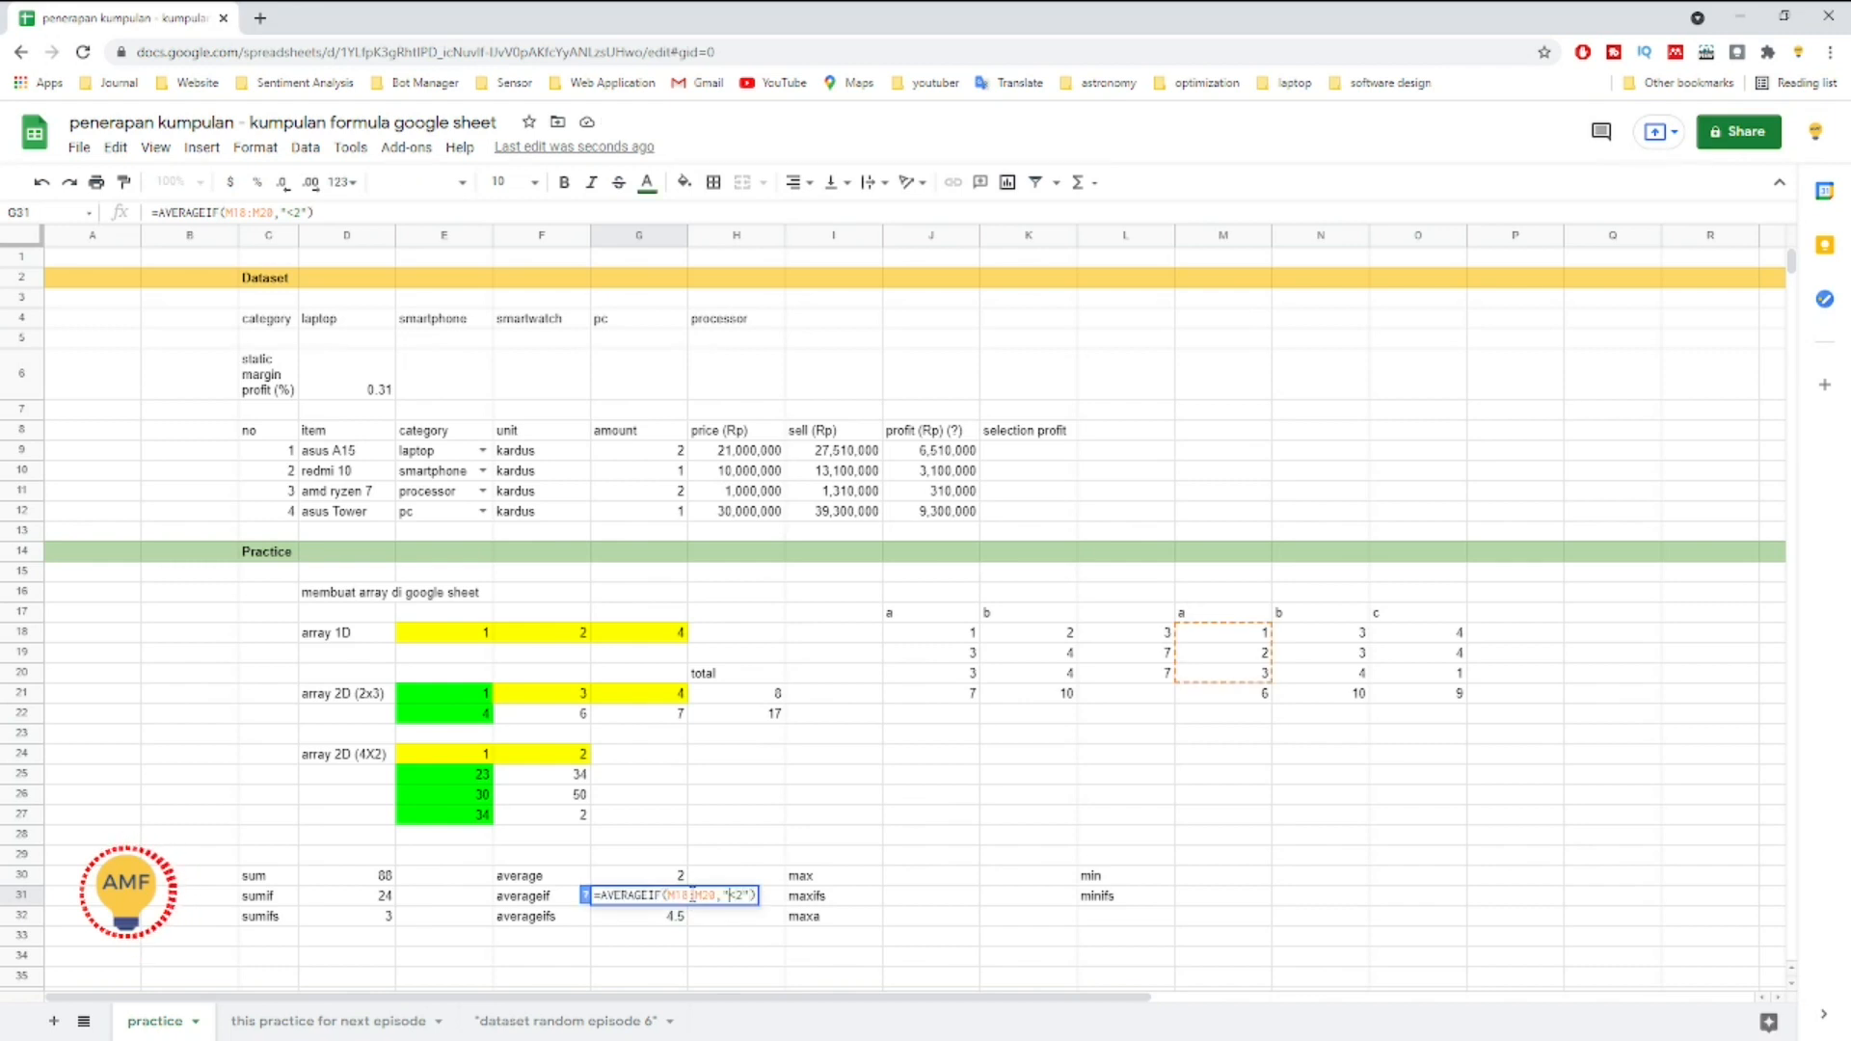
{"action": "type", "text": "="}
{"action": "key", "text": "Return"}
{"action": "key", "text": "Up"}
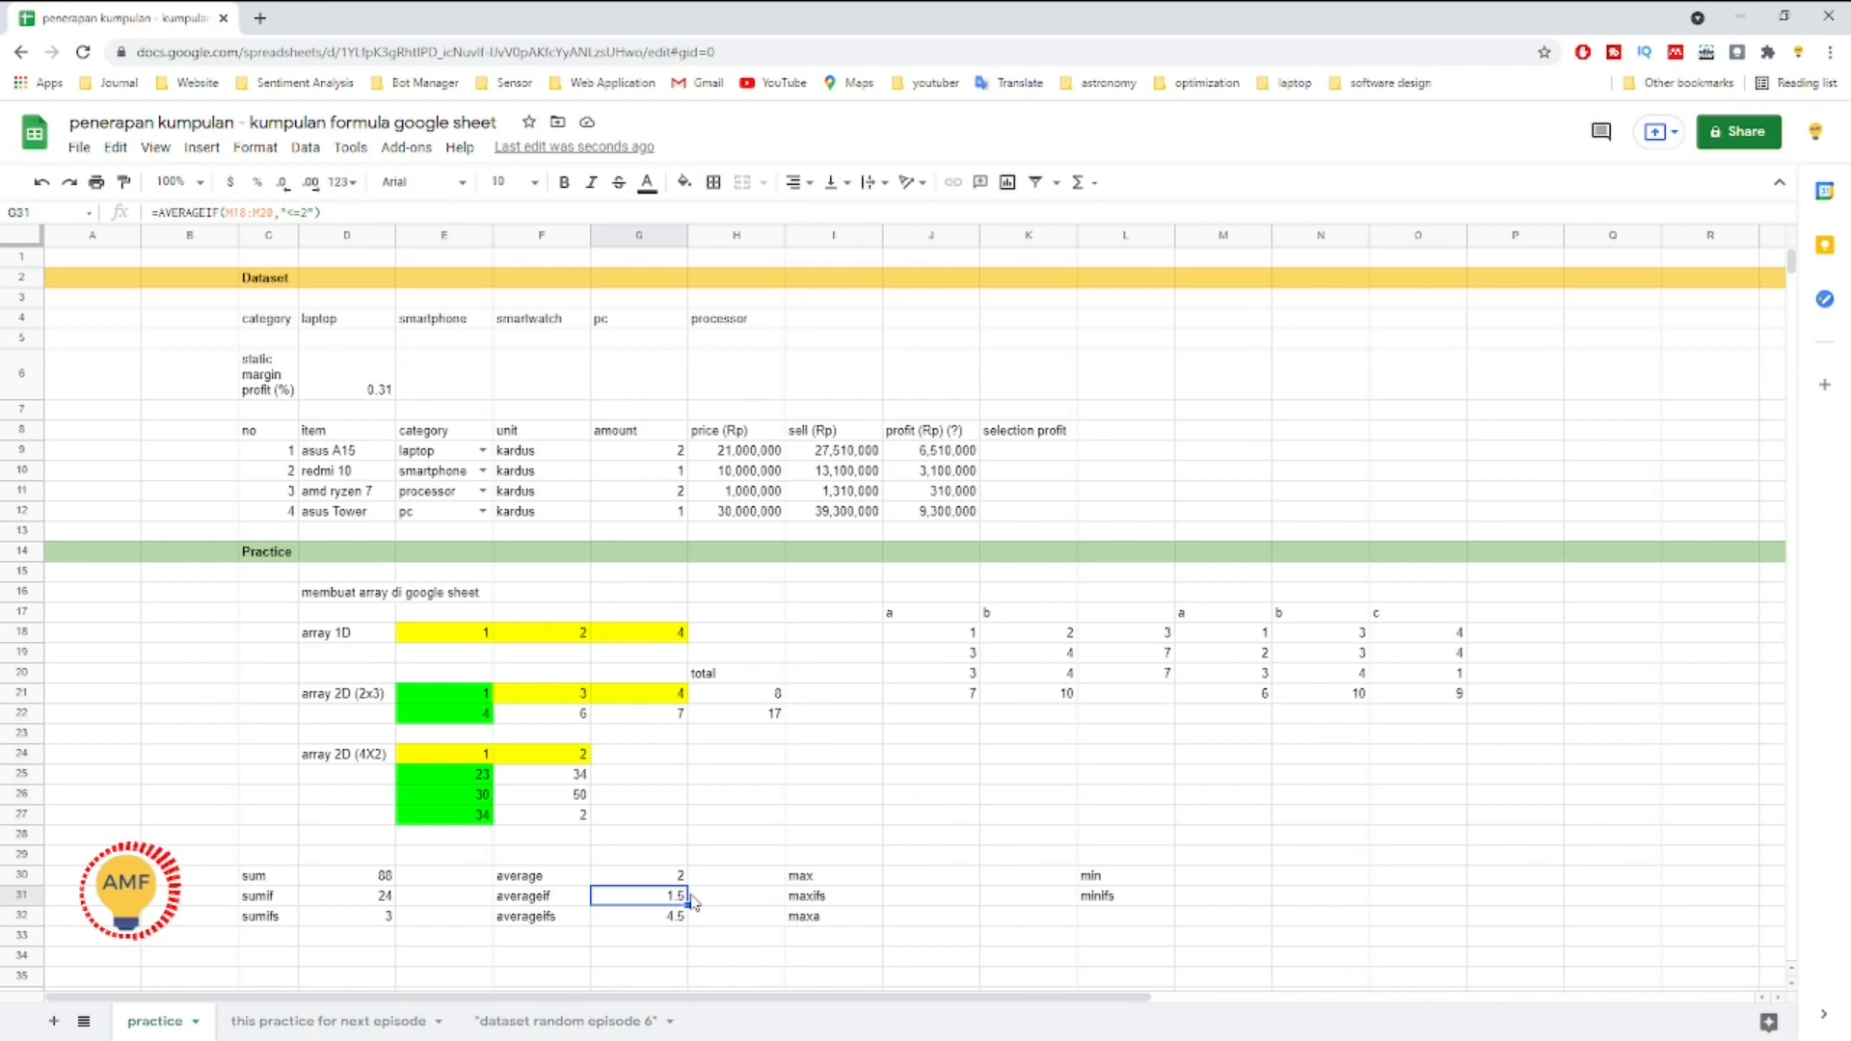
Step: Change the function in cell G32 from AVERAGE to AVERAGEIFS
{"action": "key", "text": "Down"}
{"action": "key", "text": "Return"}
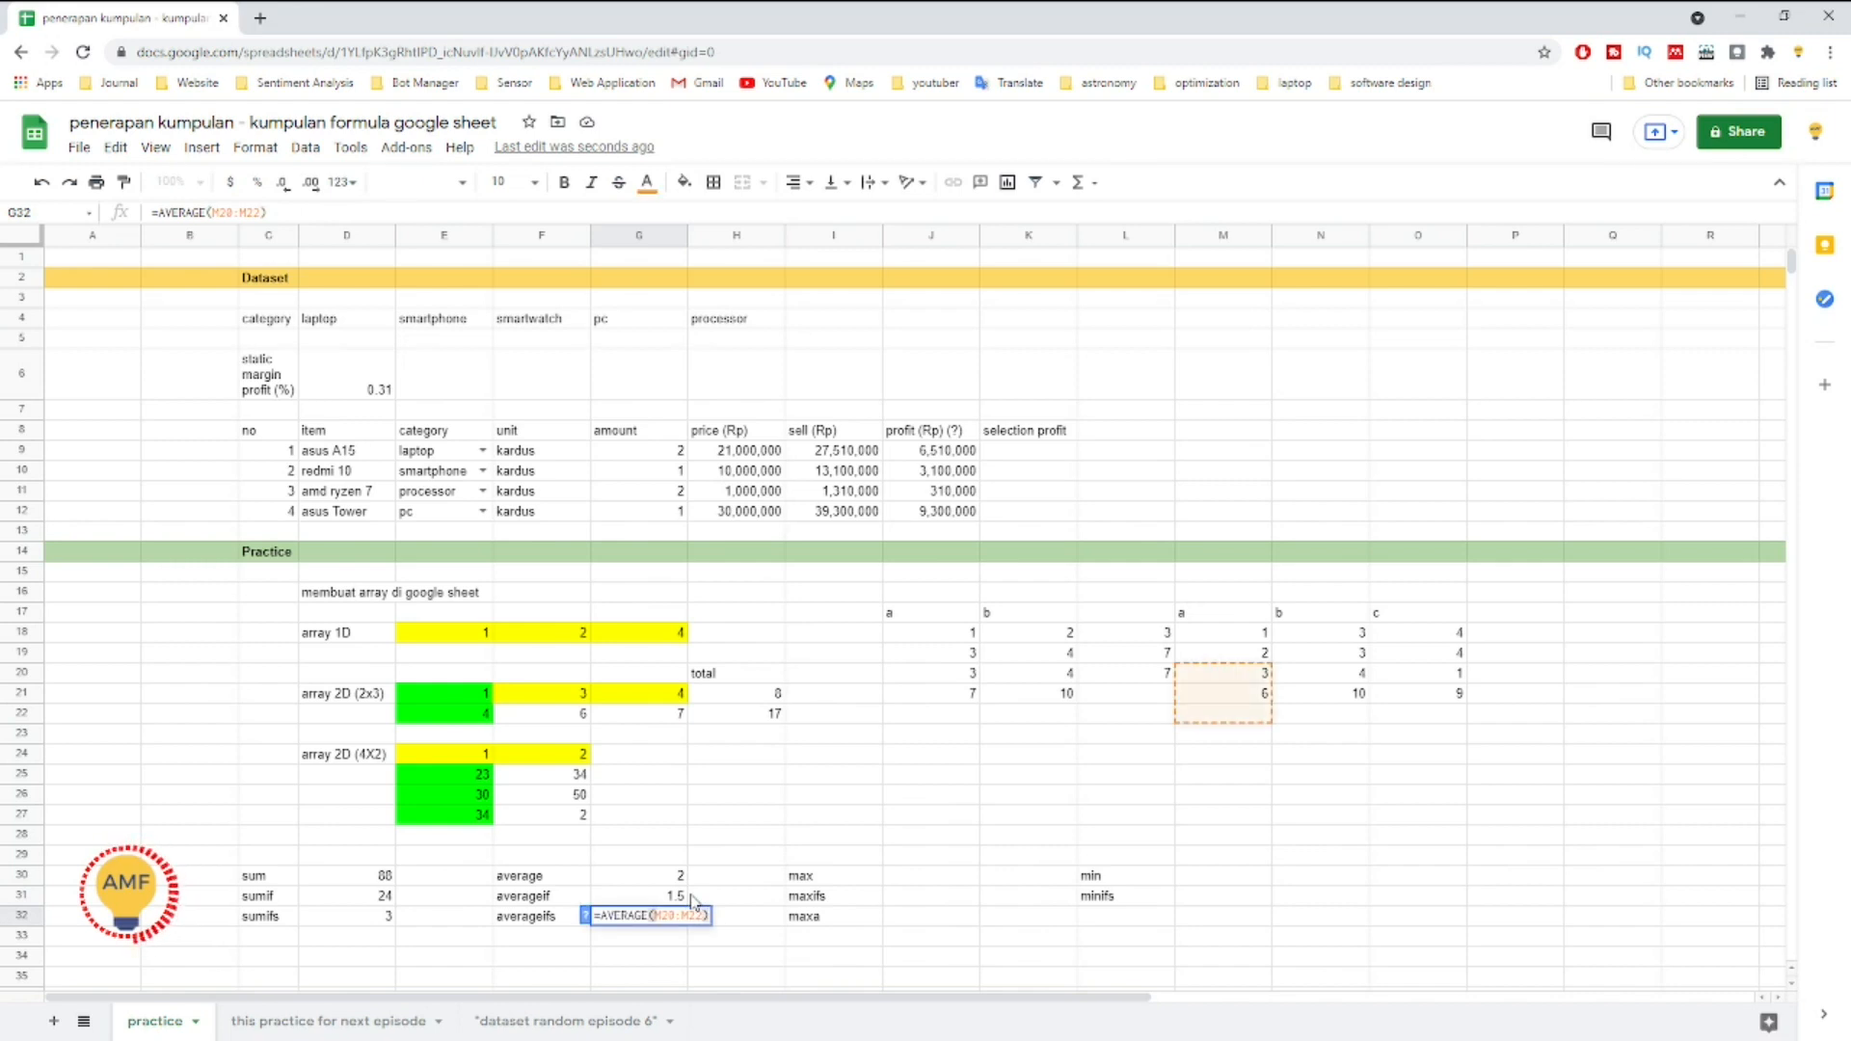
{"action": "type", "text": "IFS"}
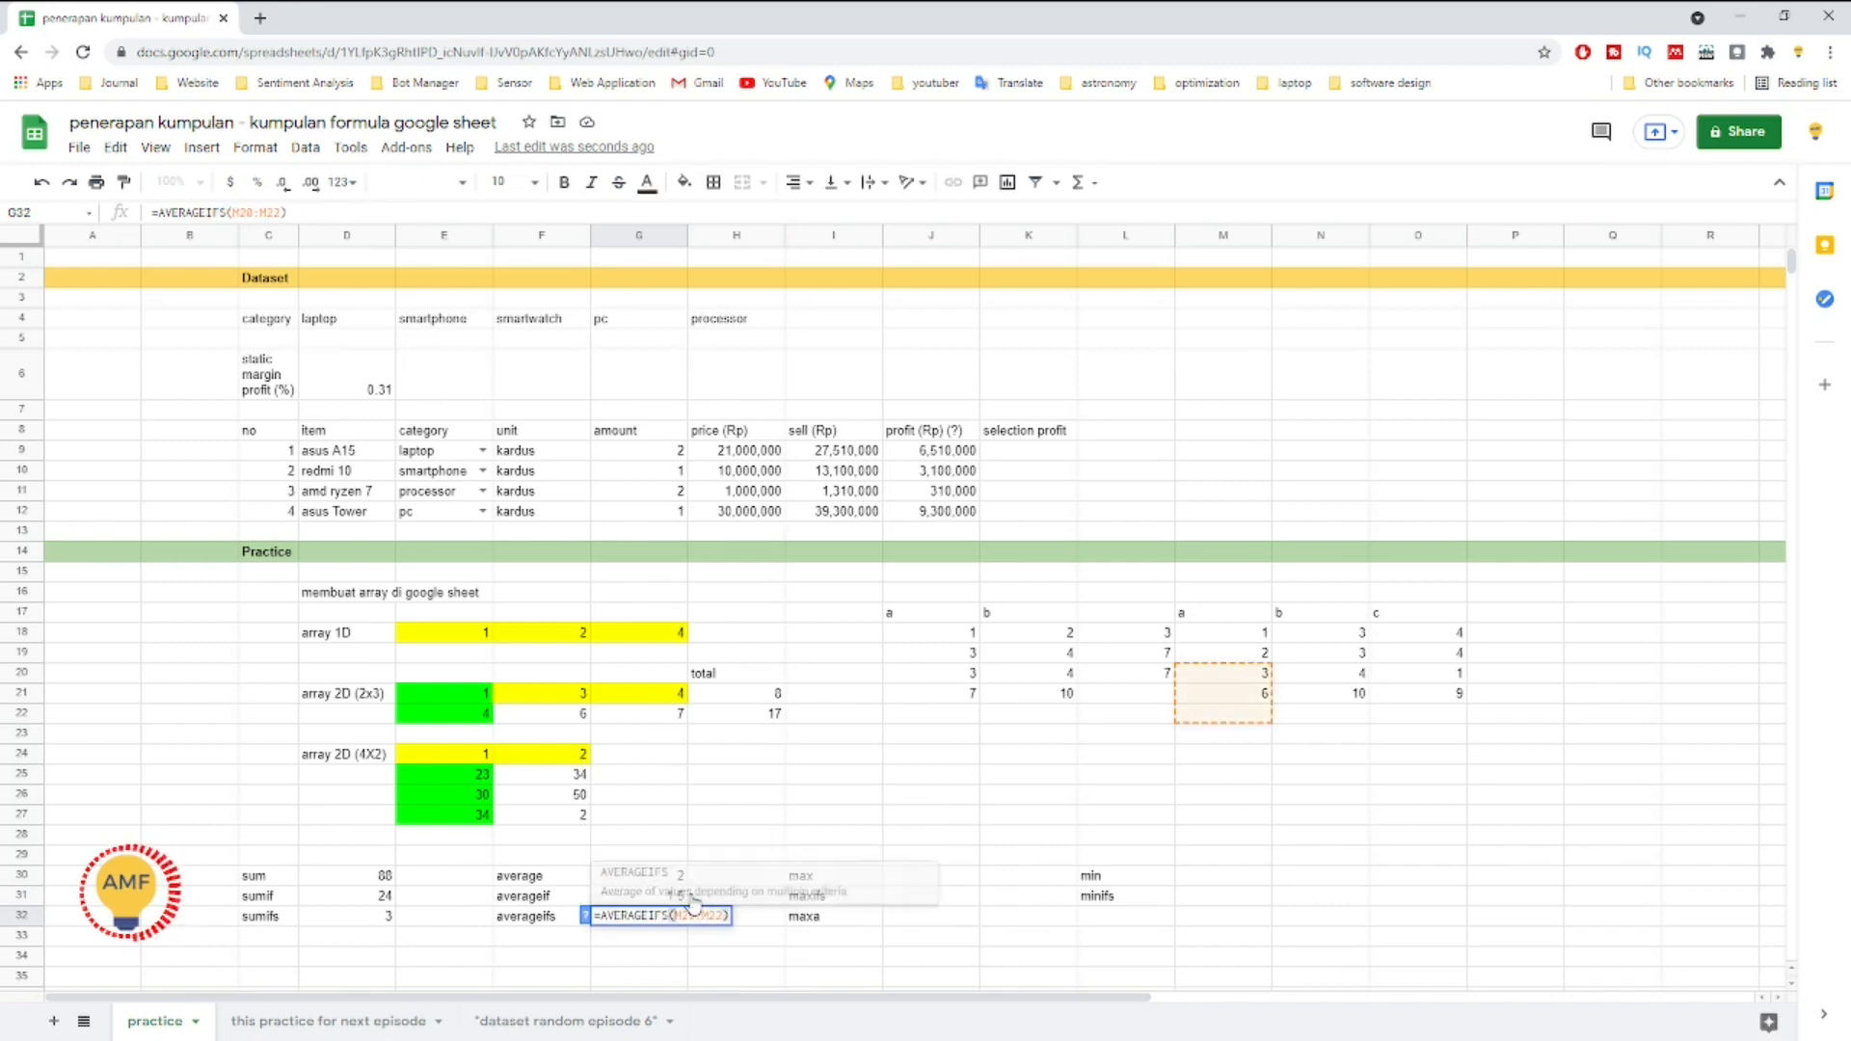
{"action": "key", "text": "Left"}
{"action": "type", "text": ","}
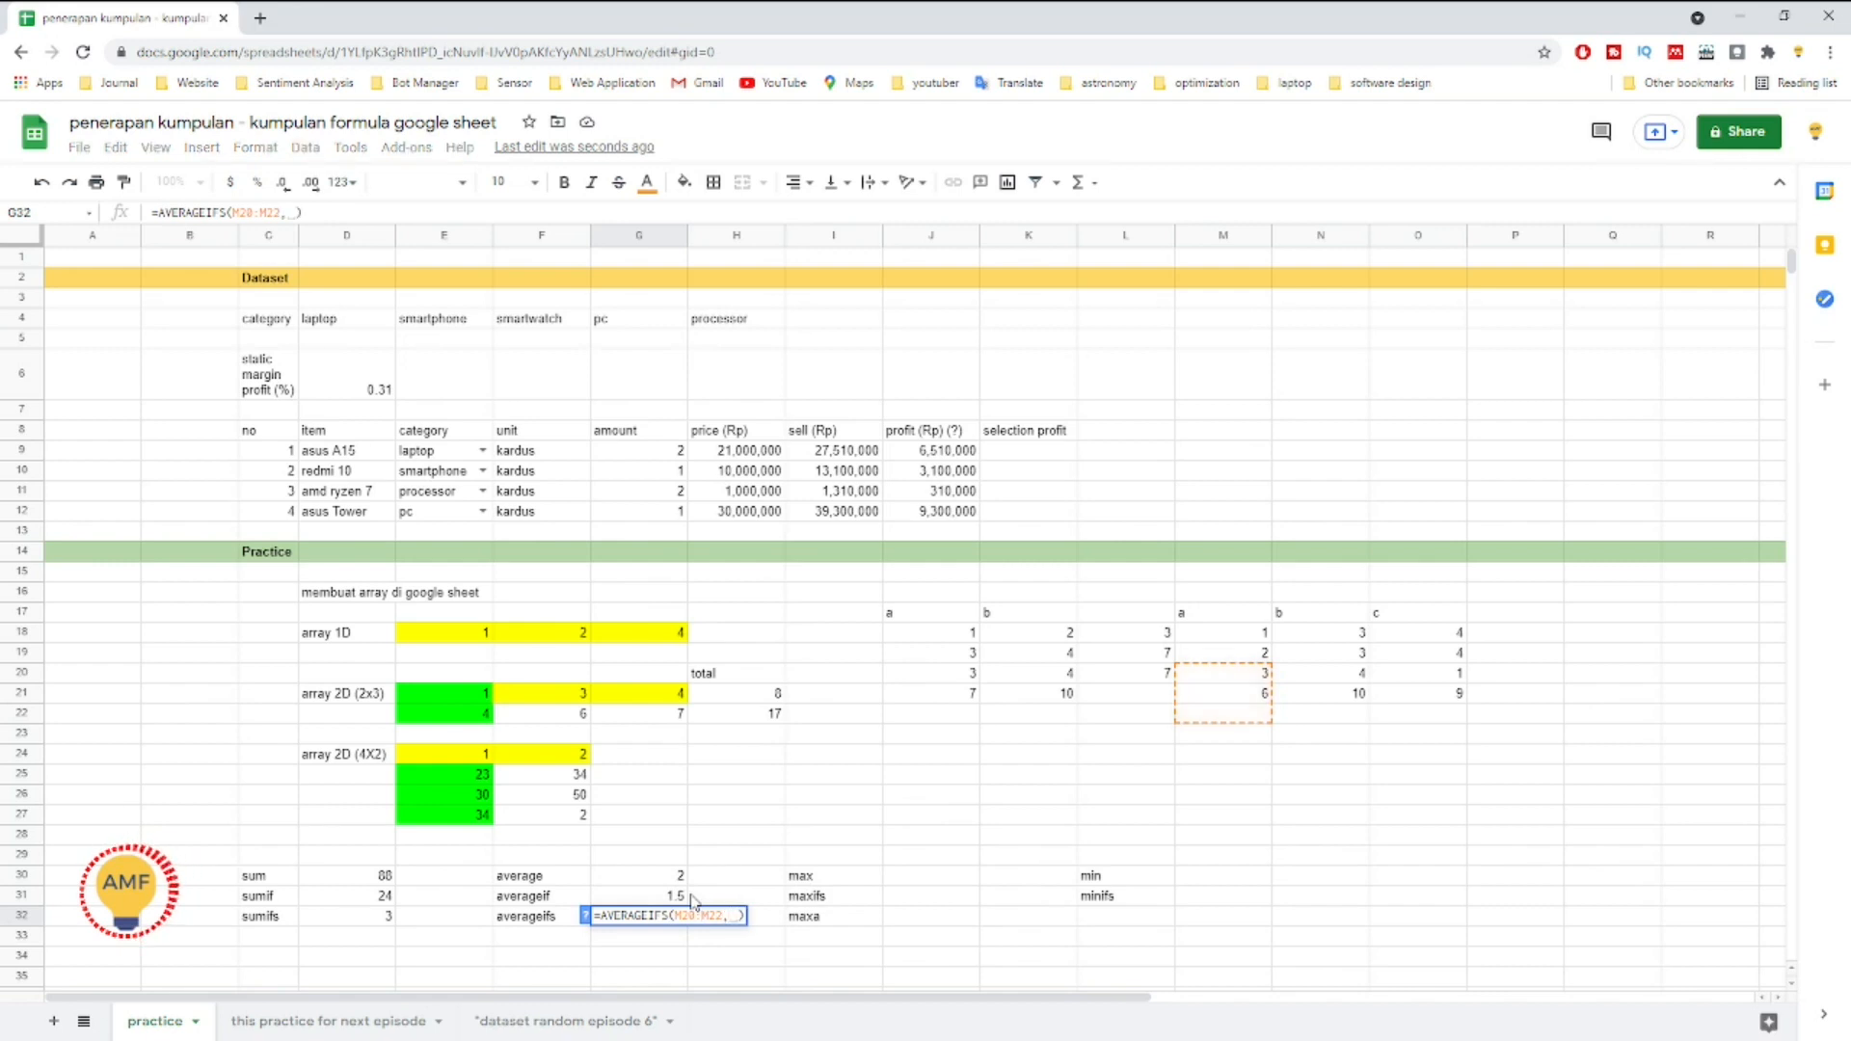
{"action": "key", "text": "Left"}
{"action": "key", "text": "shift+Left"}
{"action": "key", "text": "BackSpace"}
{"action": "key", "text": "BackSpace"}
{"action": "key", "text": "BackSpace"}
{"action": "key", "text": "BackSpace"}
{"action": "key", "text": "BackSpace"}
{"action": "key", "text": "BackSpace"}
{"action": "key", "text": "BackSpace"}
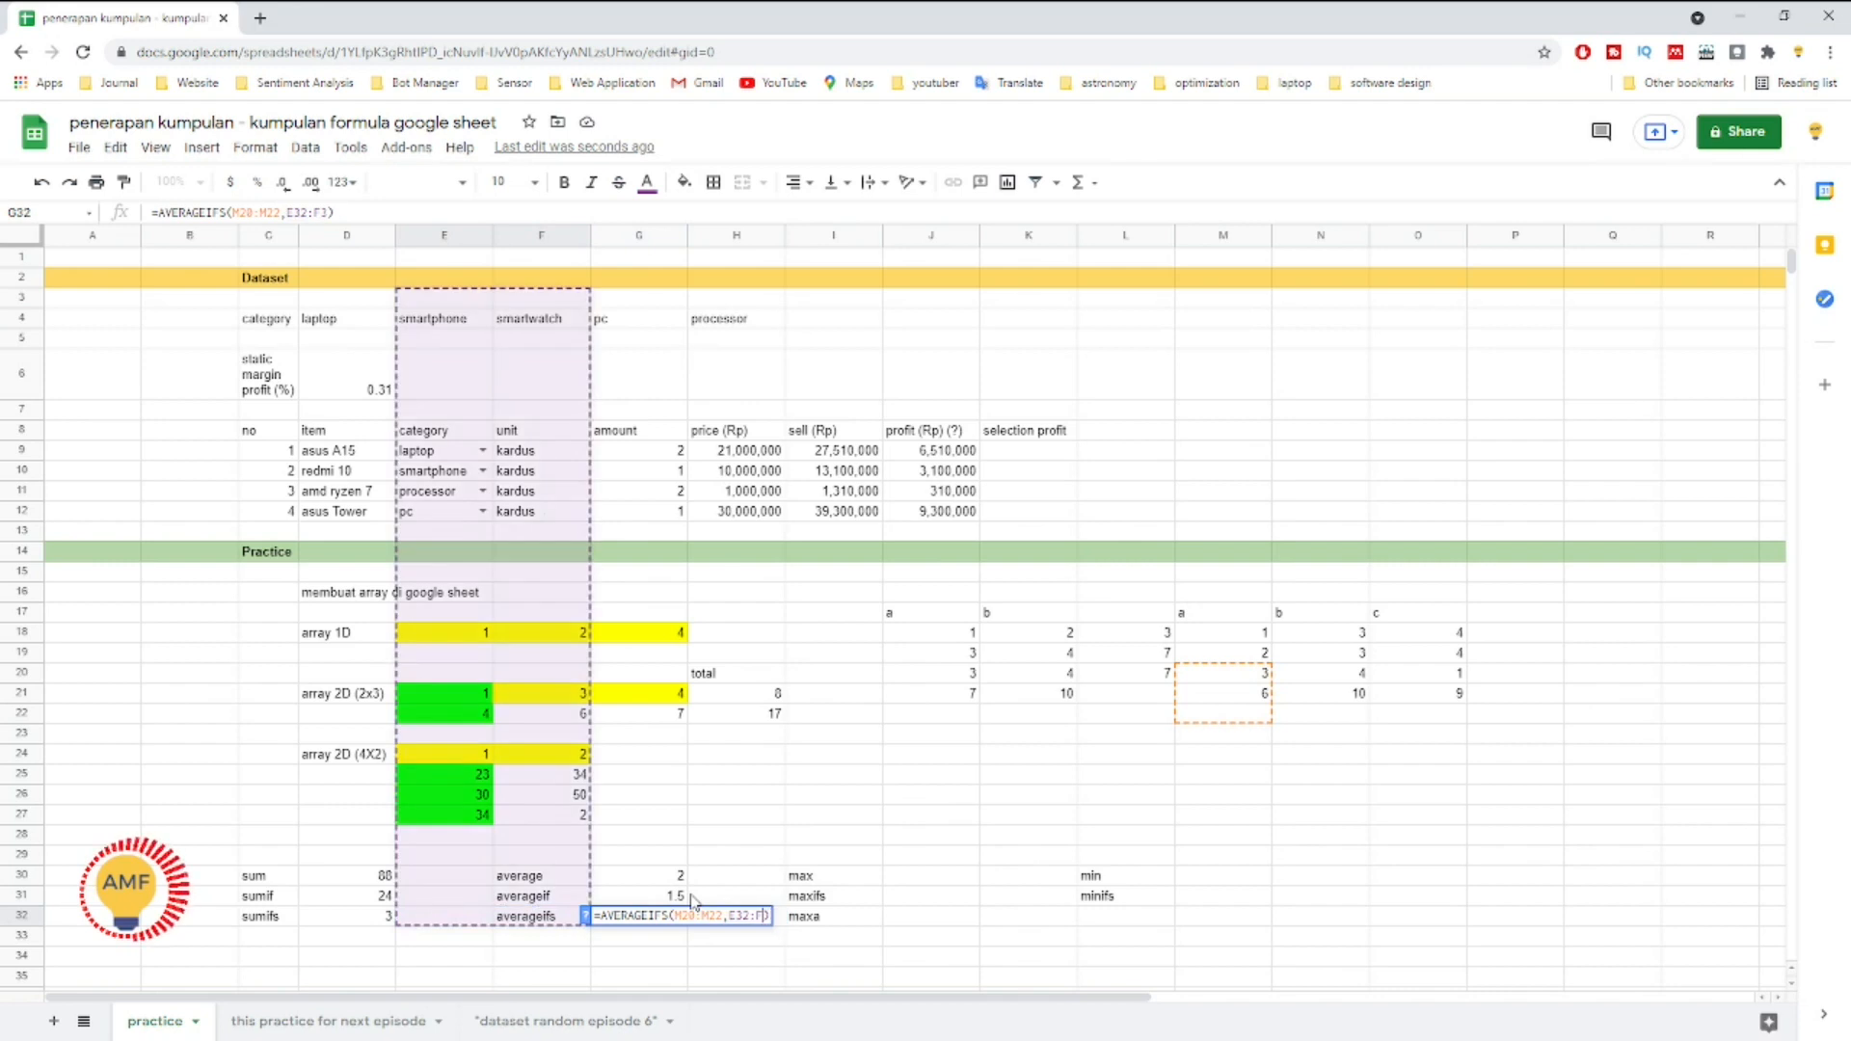
{"action": "key", "text": "BackSpace"}
{"action": "key", "text": "BackSpace"}
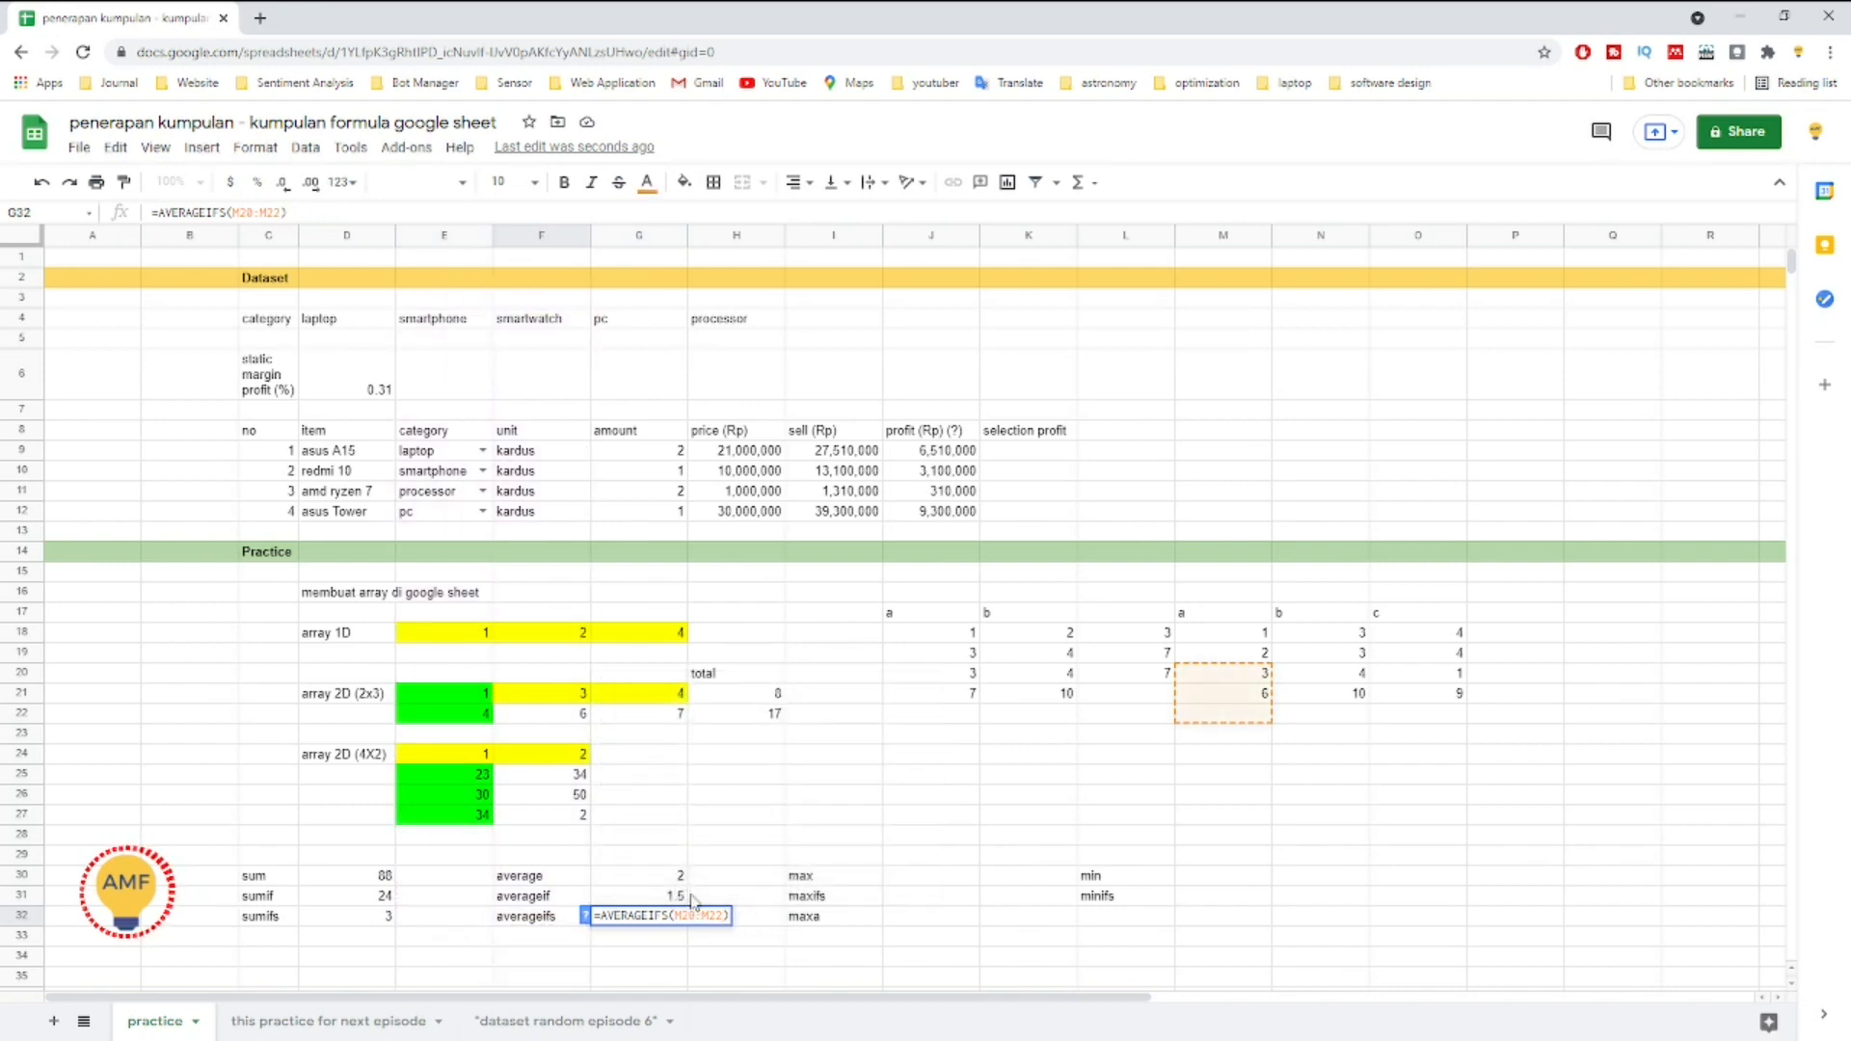
Step: Set the average range of G32's AVERAGEIFS formula to M18:M20
{"action": "key", "text": "Left"}
{"action": "key", "text": "Left"}
{"action": "key", "text": "Left"}
{"action": "key", "text": "Left"}
{"action": "key", "text": "shift+Left"}
{"action": "key", "text": "shift+Left"}
{"action": "type", "text": "18"}
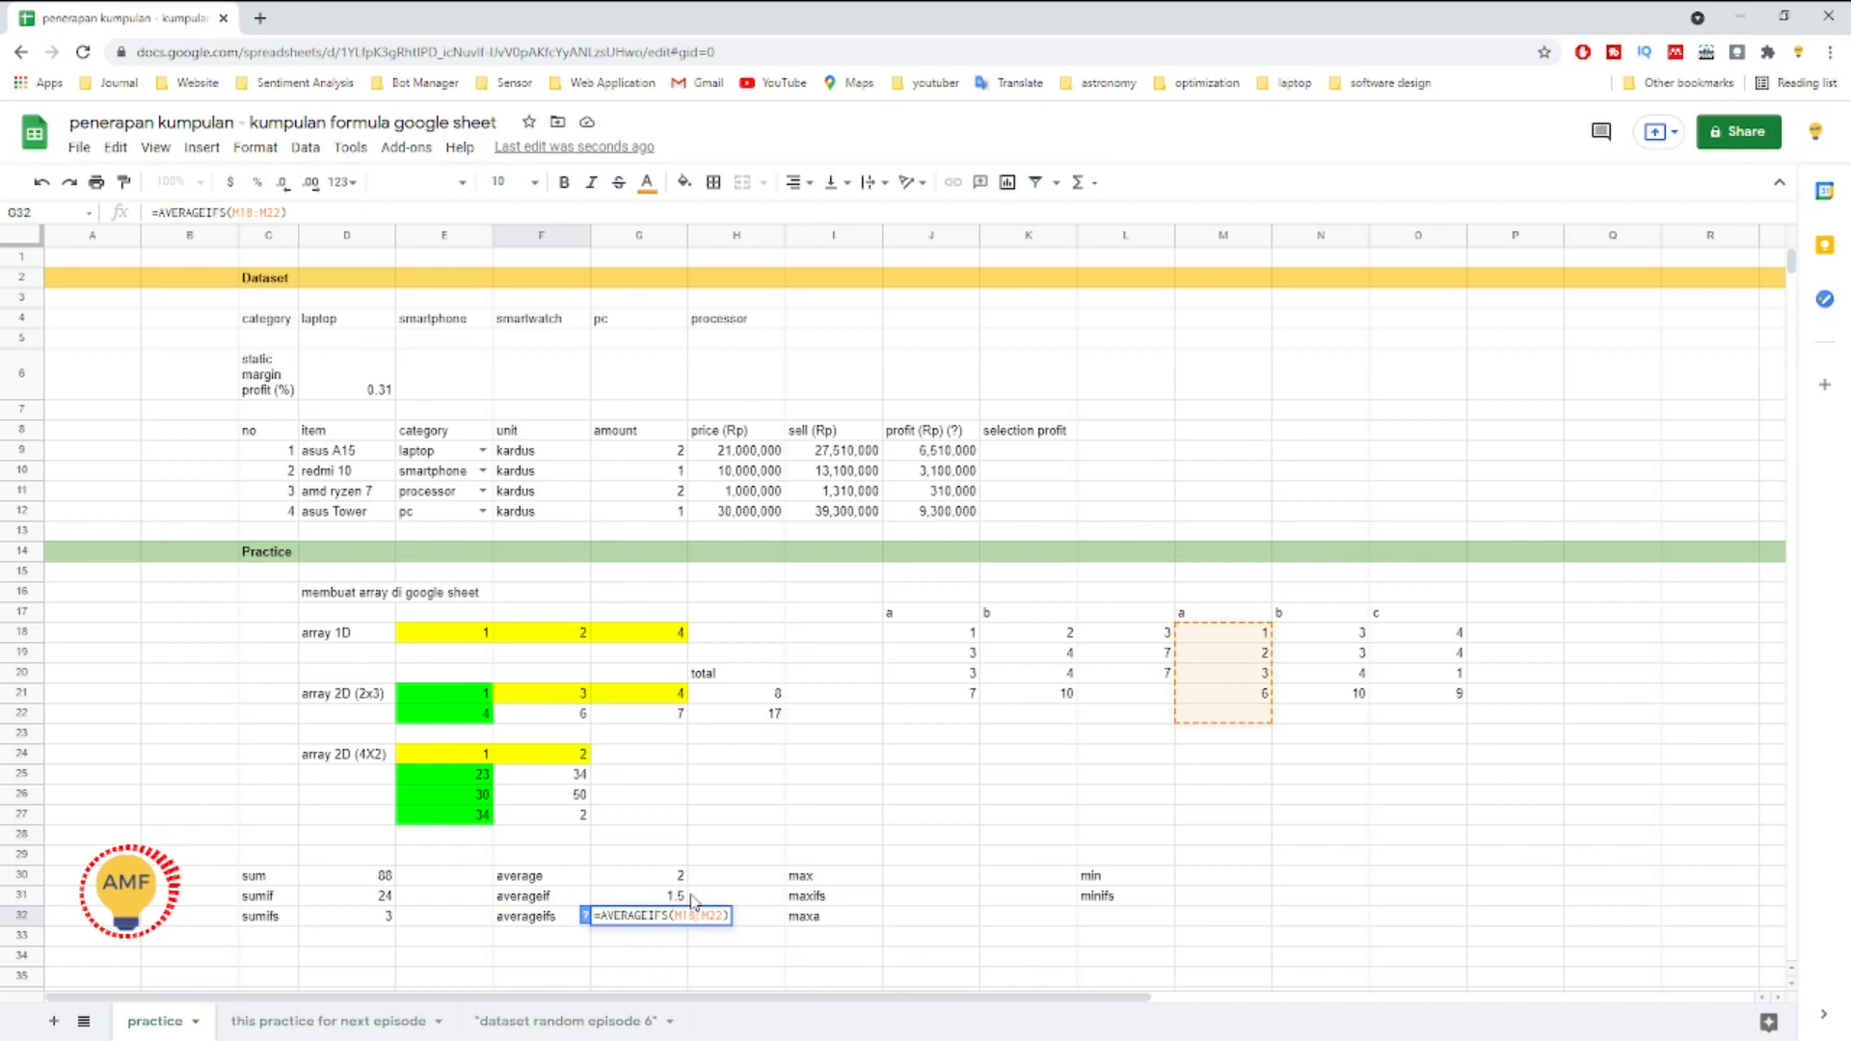
{"action": "key", "text": "shift+Left"}
{"action": "type", "text": "0"}
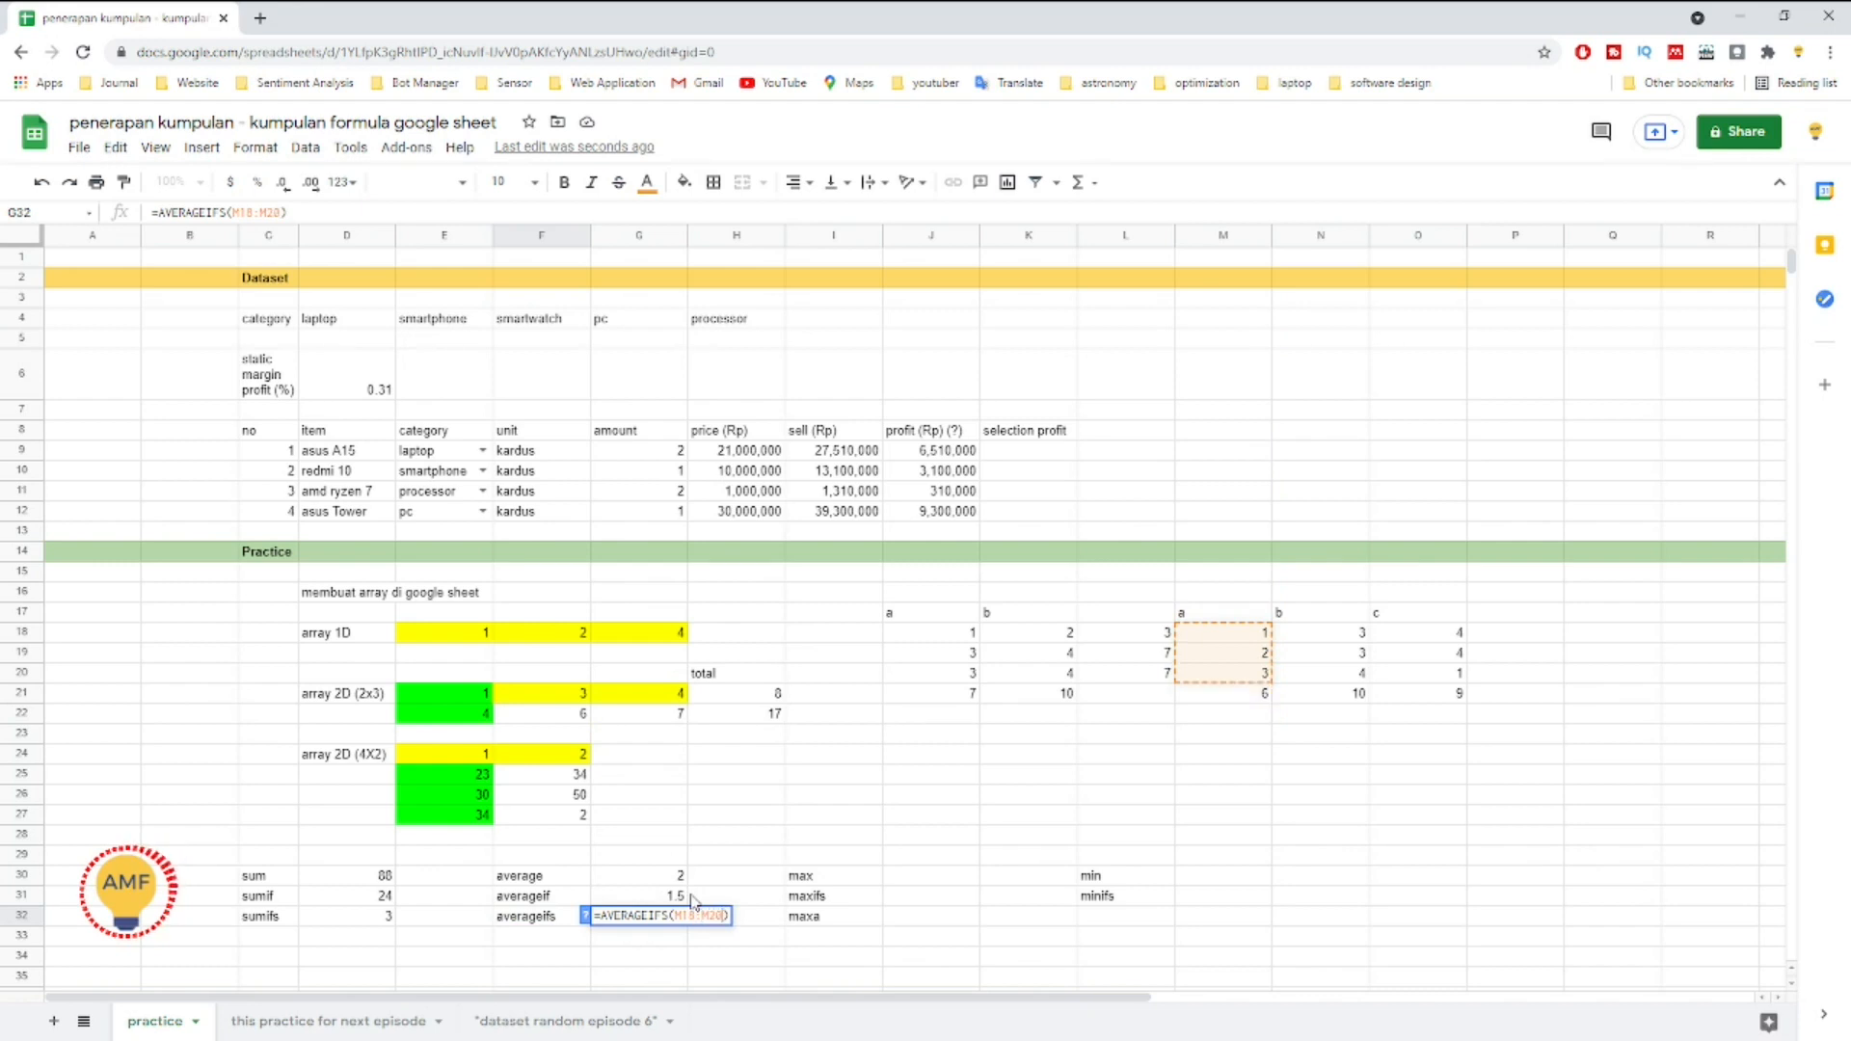
Step: Add the criteria range N18:N20 with the criterion "<4" to G32's AVERAGEIFS formula
{"action": "type", "text": ", "}
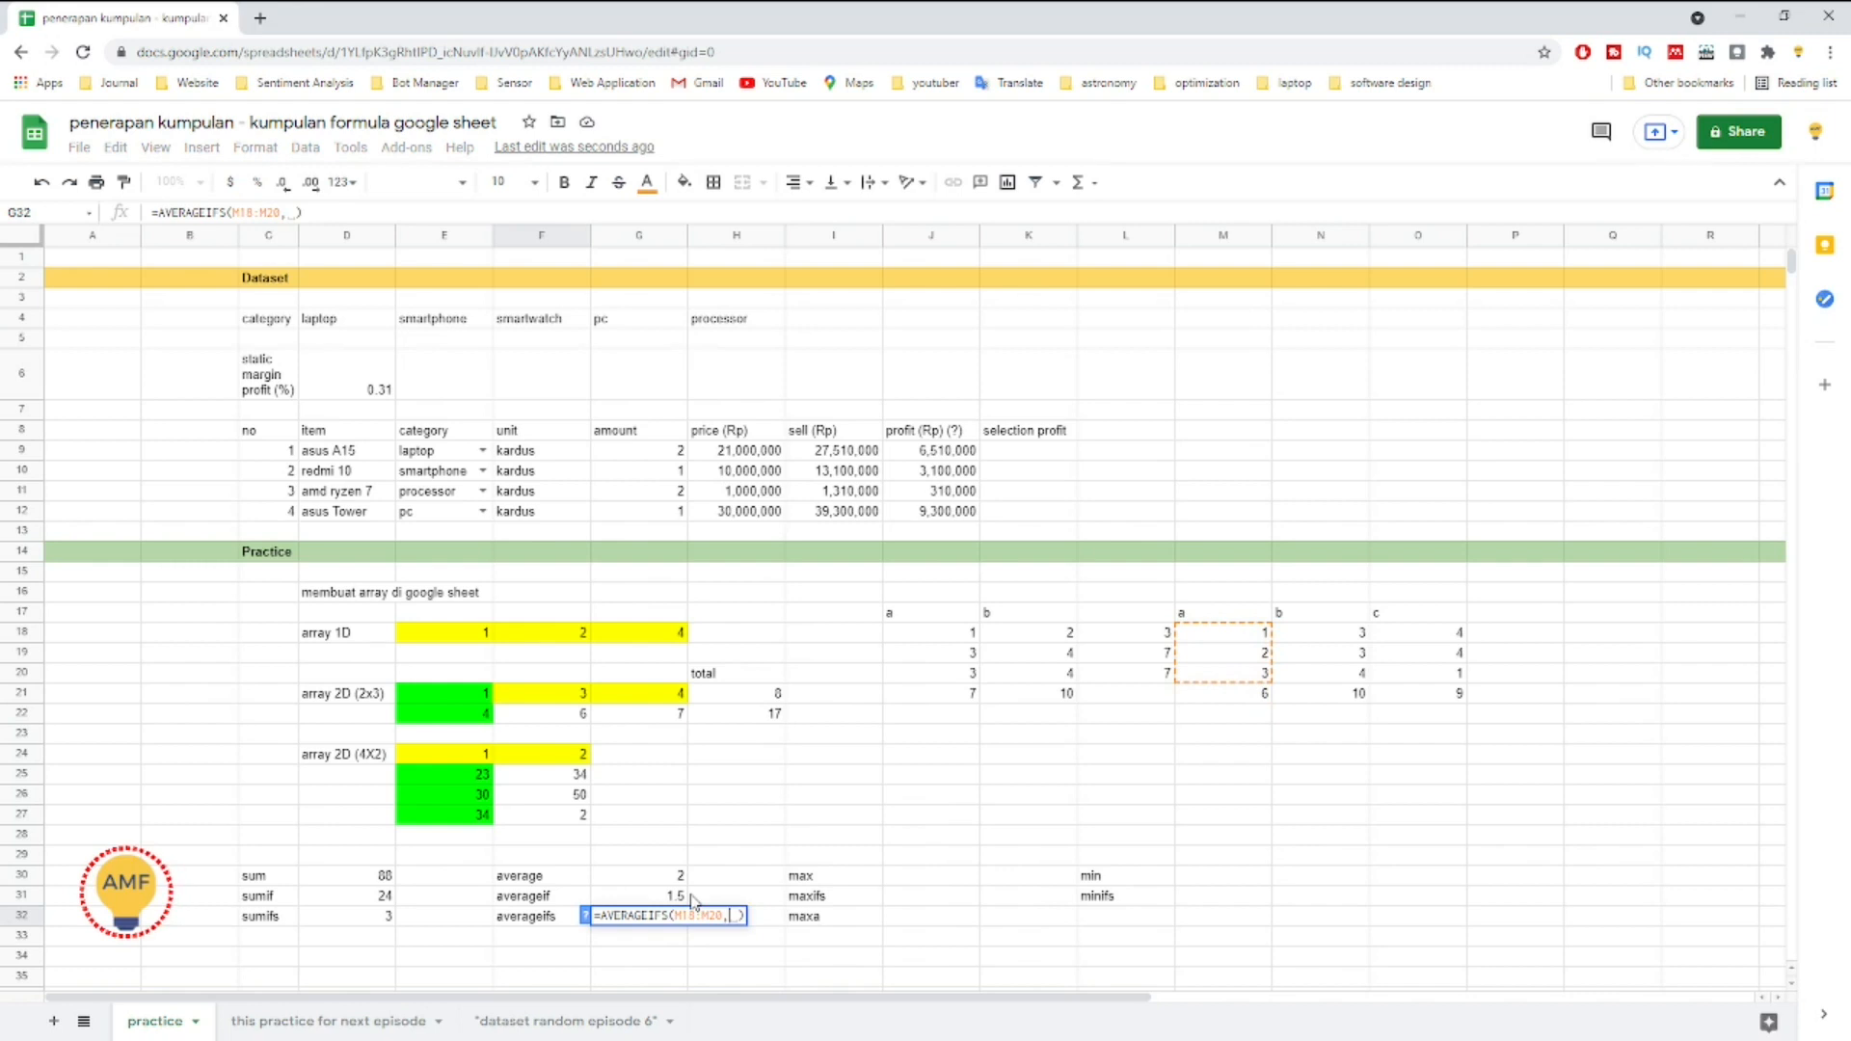
{"action": "type", "text": "N18"}
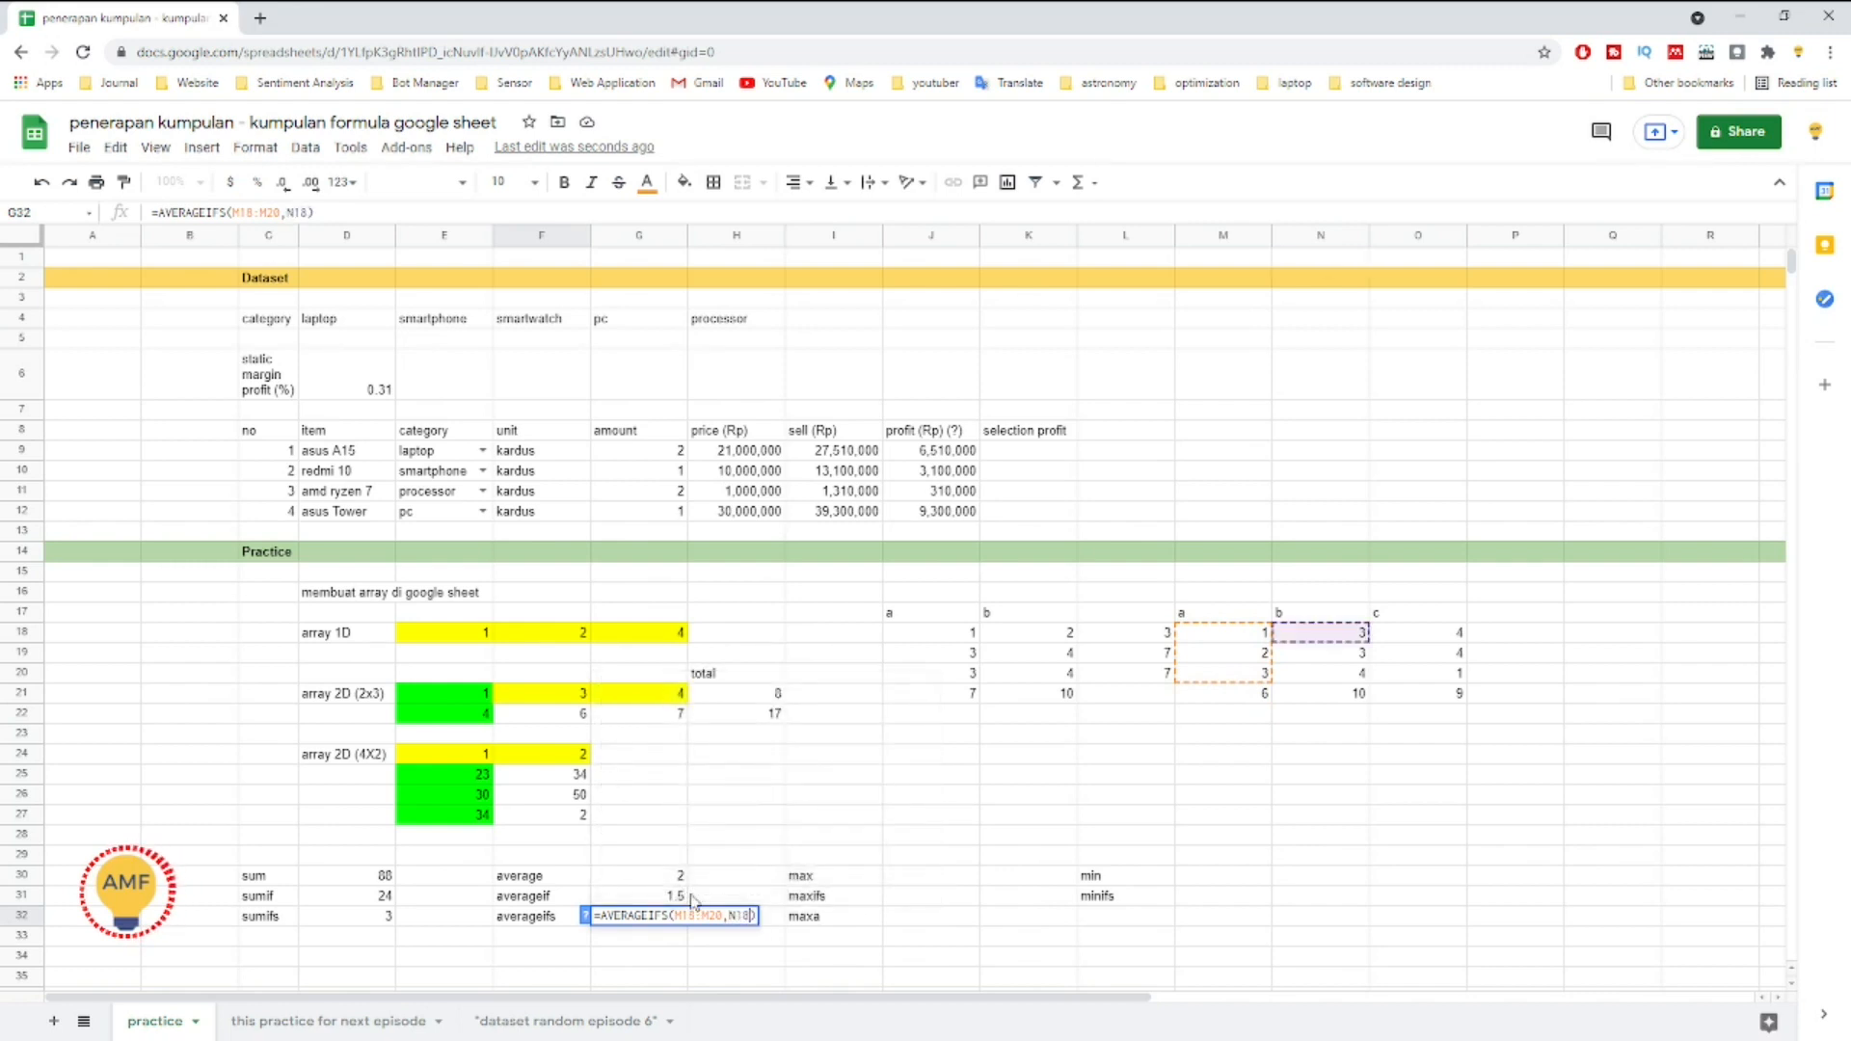
{"action": "type", "text": ":"}
{"action": "type", "text": "N2"}
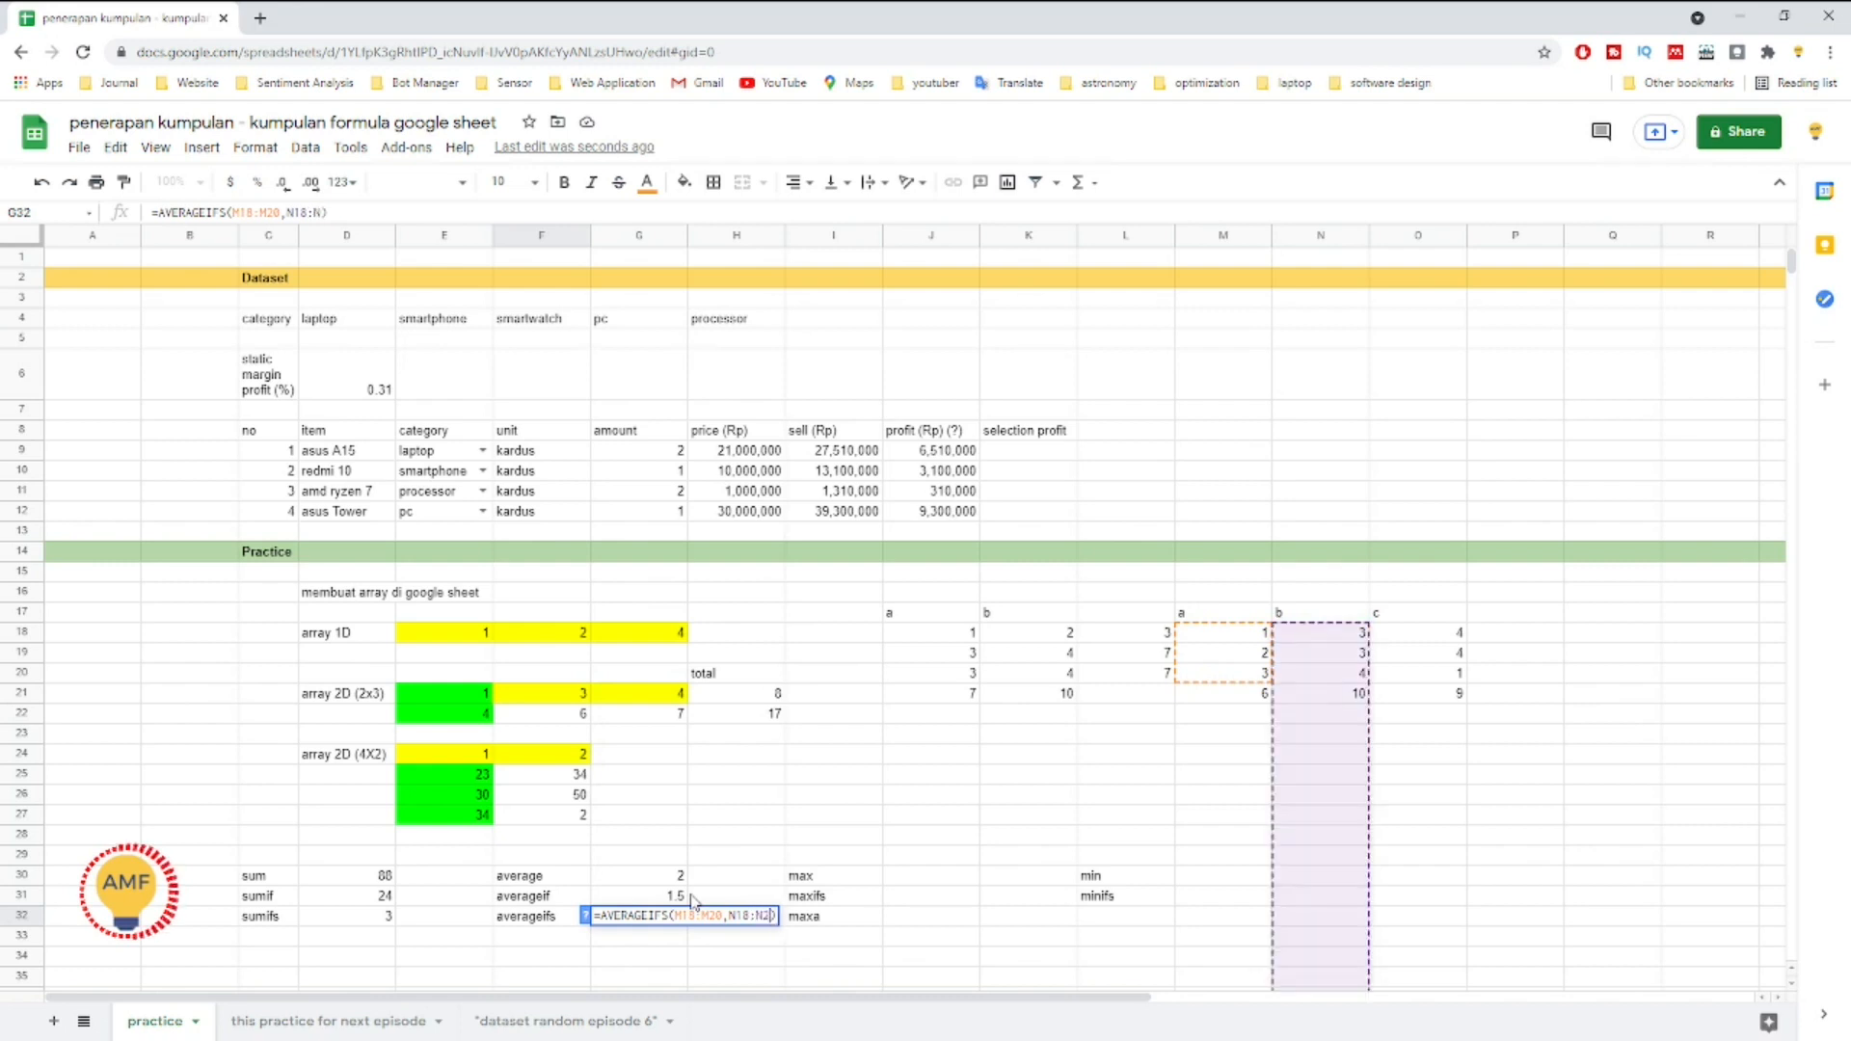
{"action": "type", "text": "0,\""}
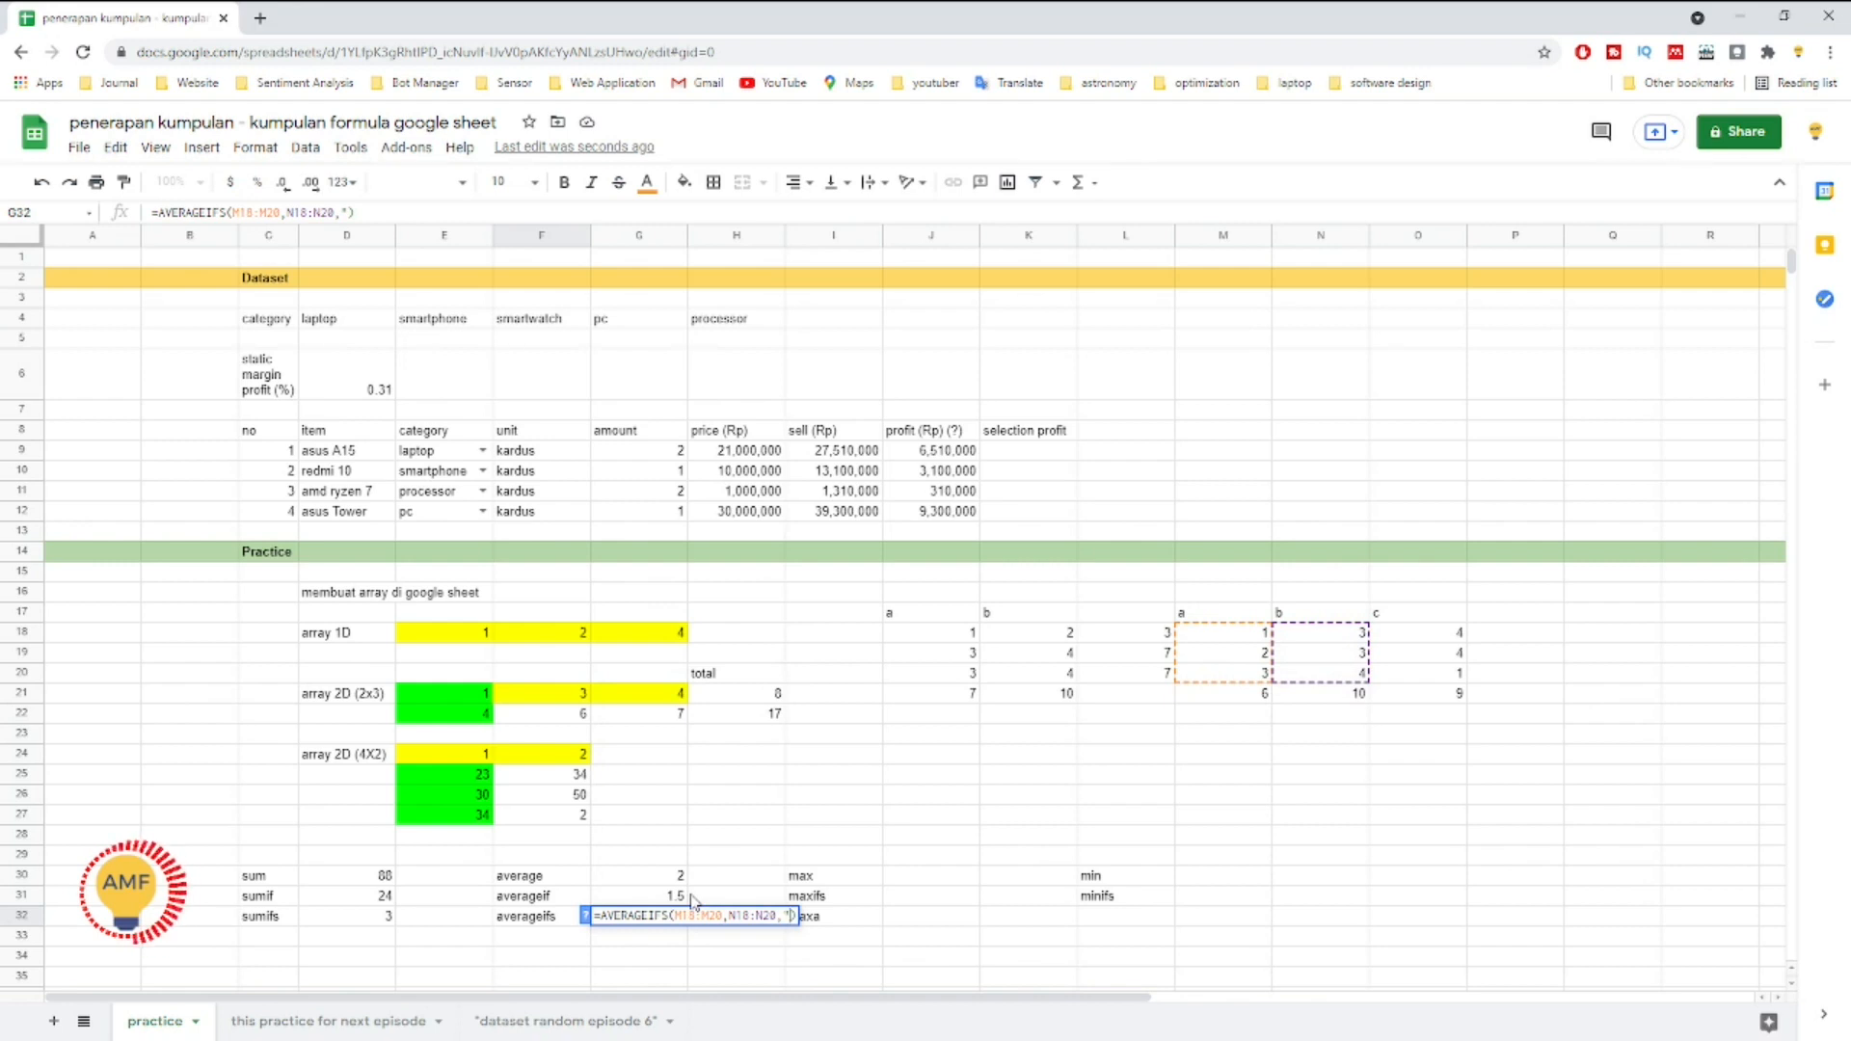
{"action": "type", "text": "<4"}
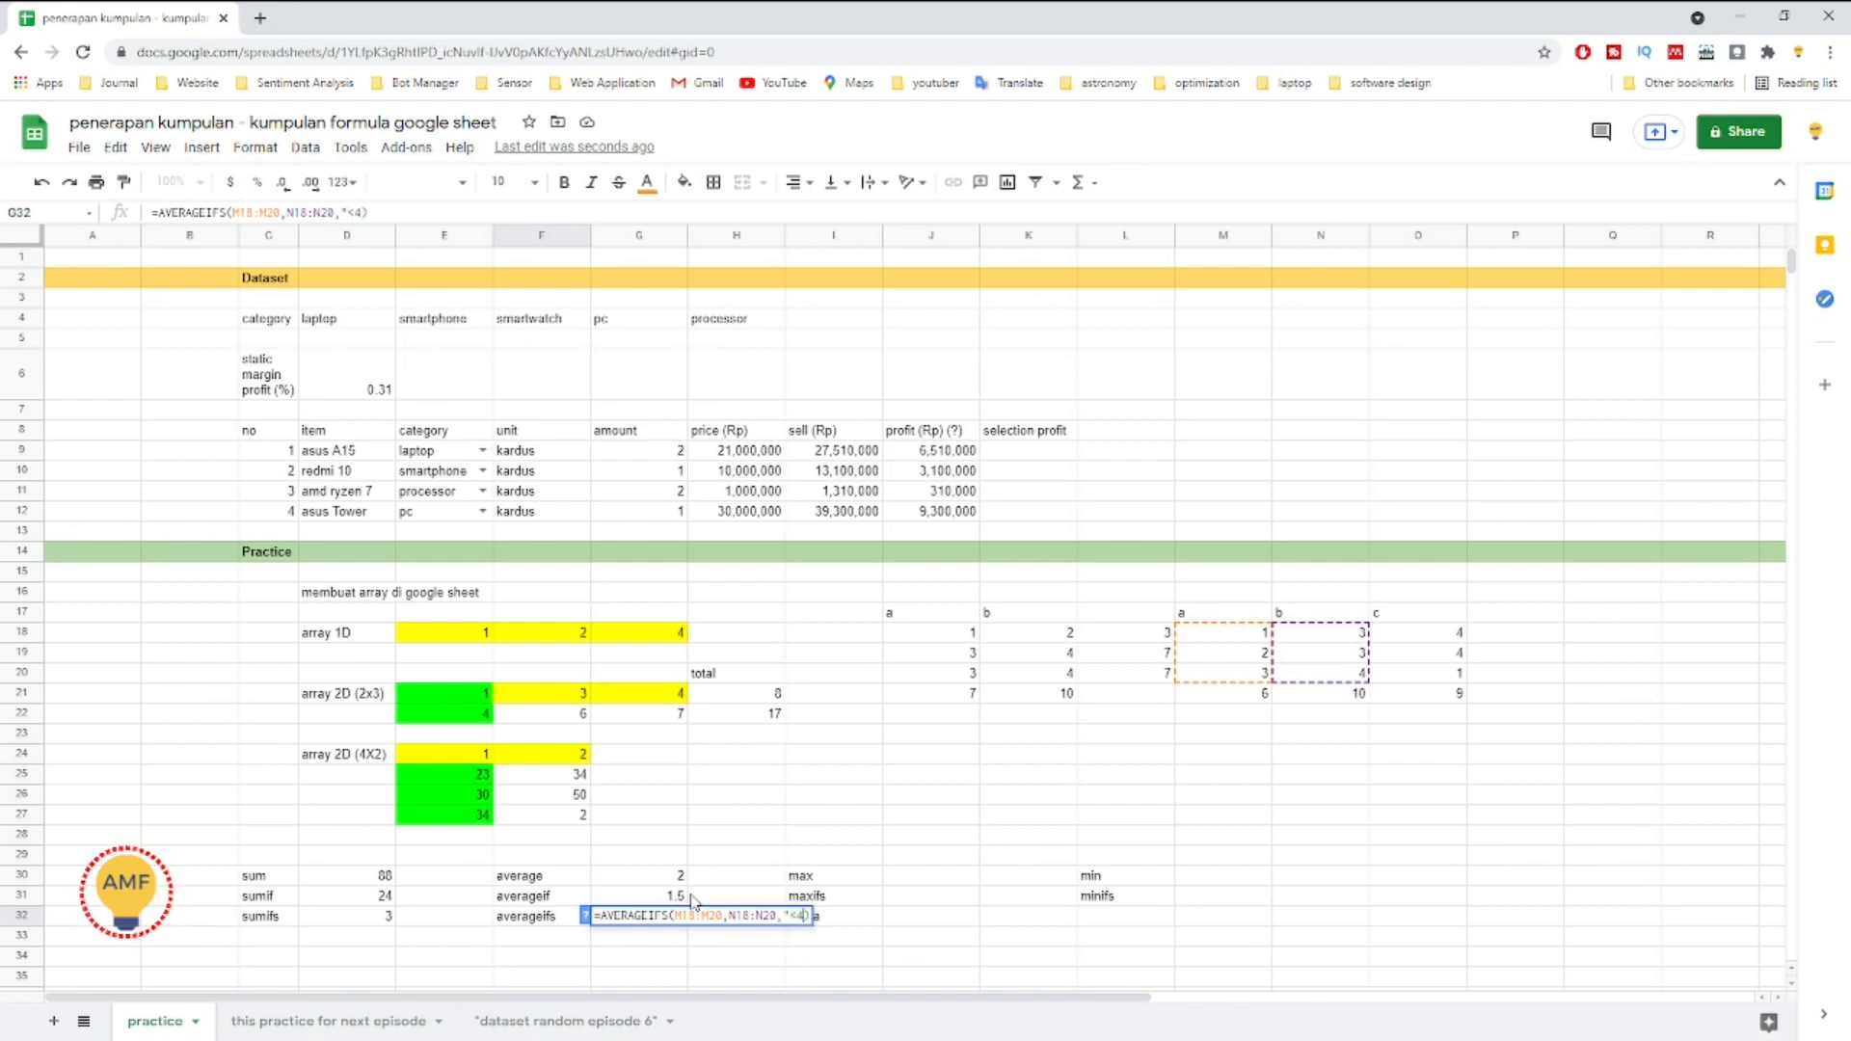
{"action": "type", "text": "\","}
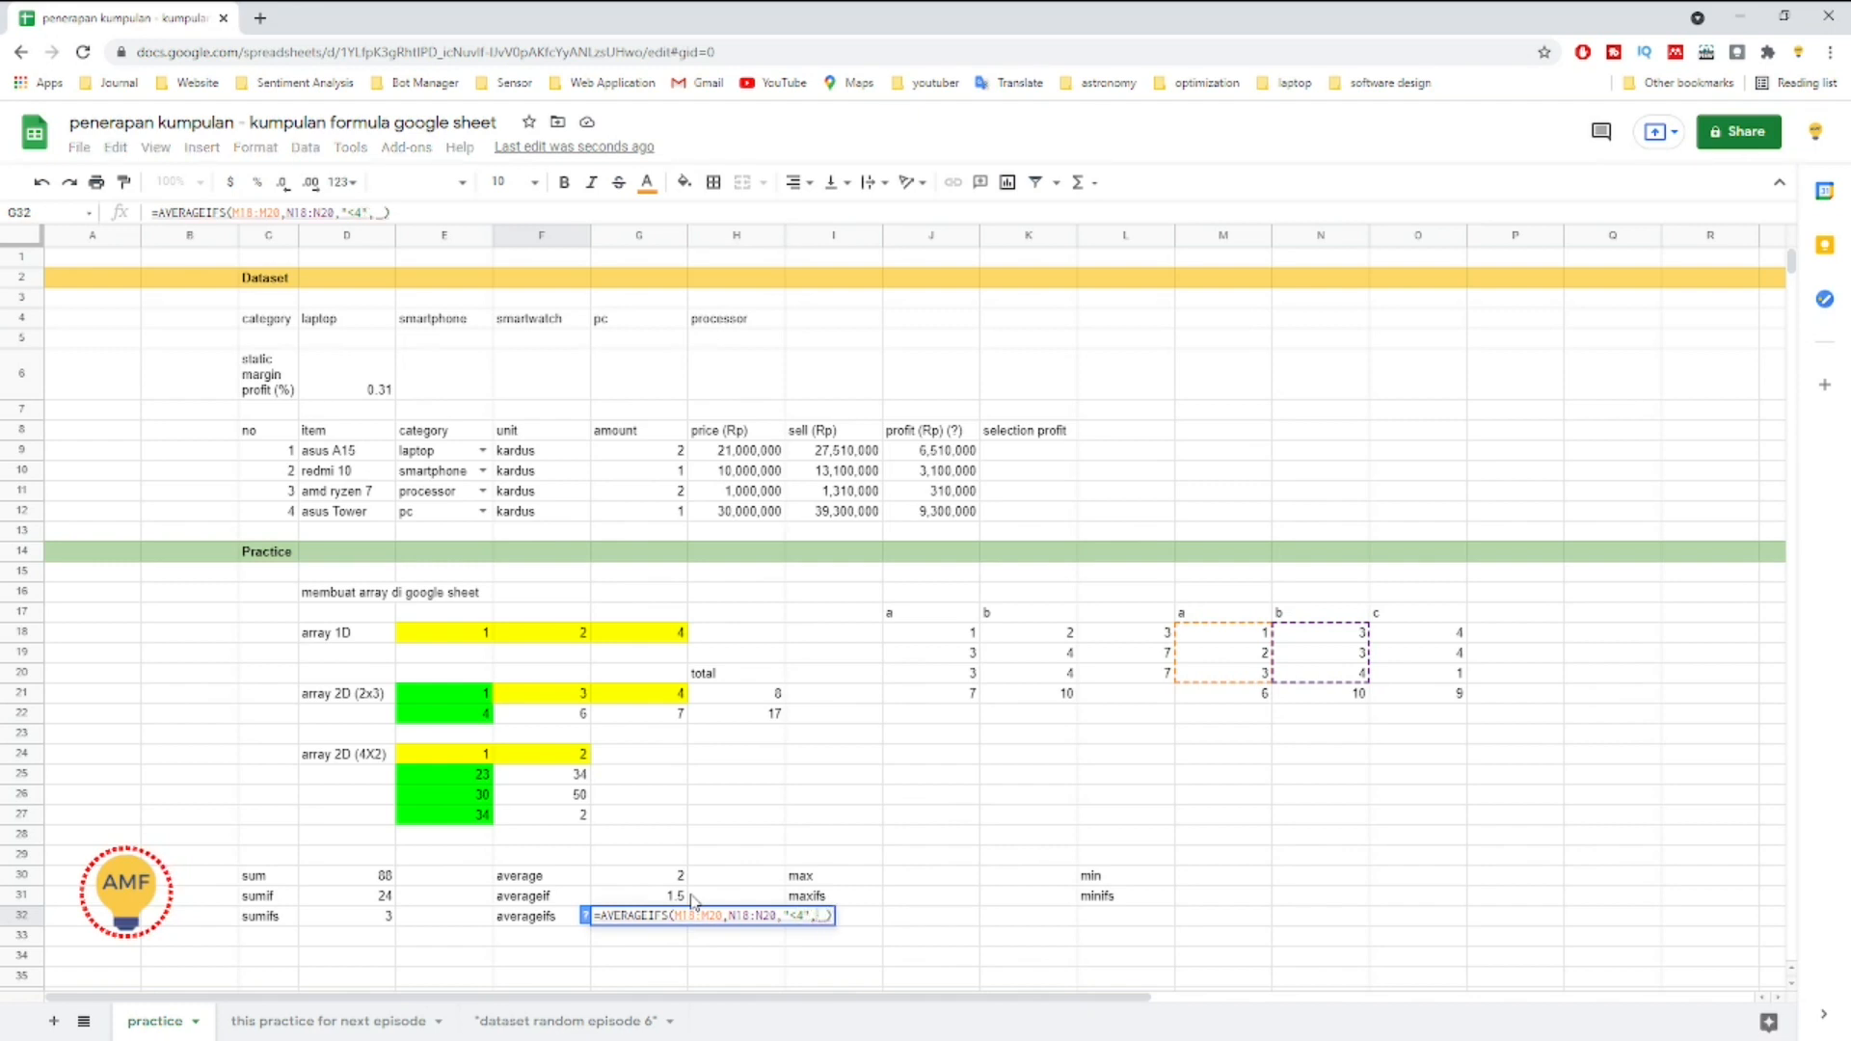
Step: Add a second criteria range O18:O20 with the criterion "=1" to G32's AVERAGEIFS formula
{"action": "type", "text": "O"}
{"action": "type", "text": "18:"}
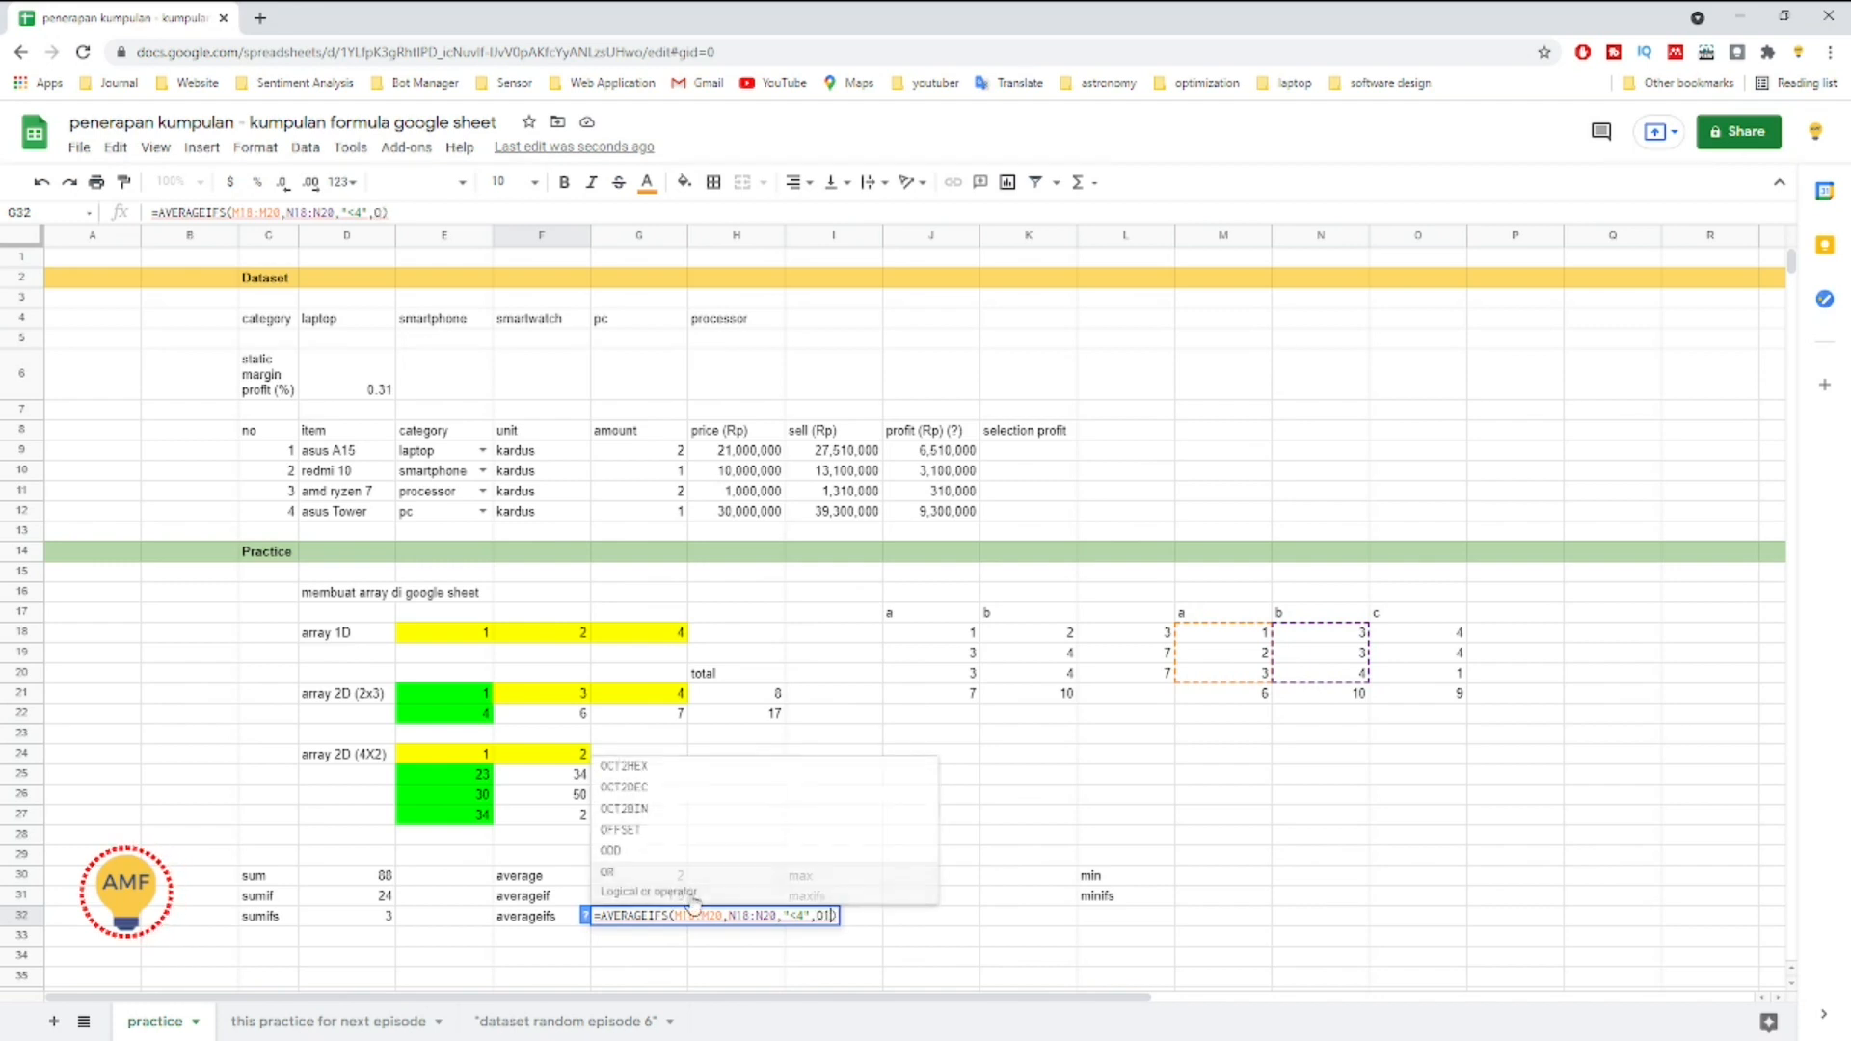
{"action": "type", "text": "O"}
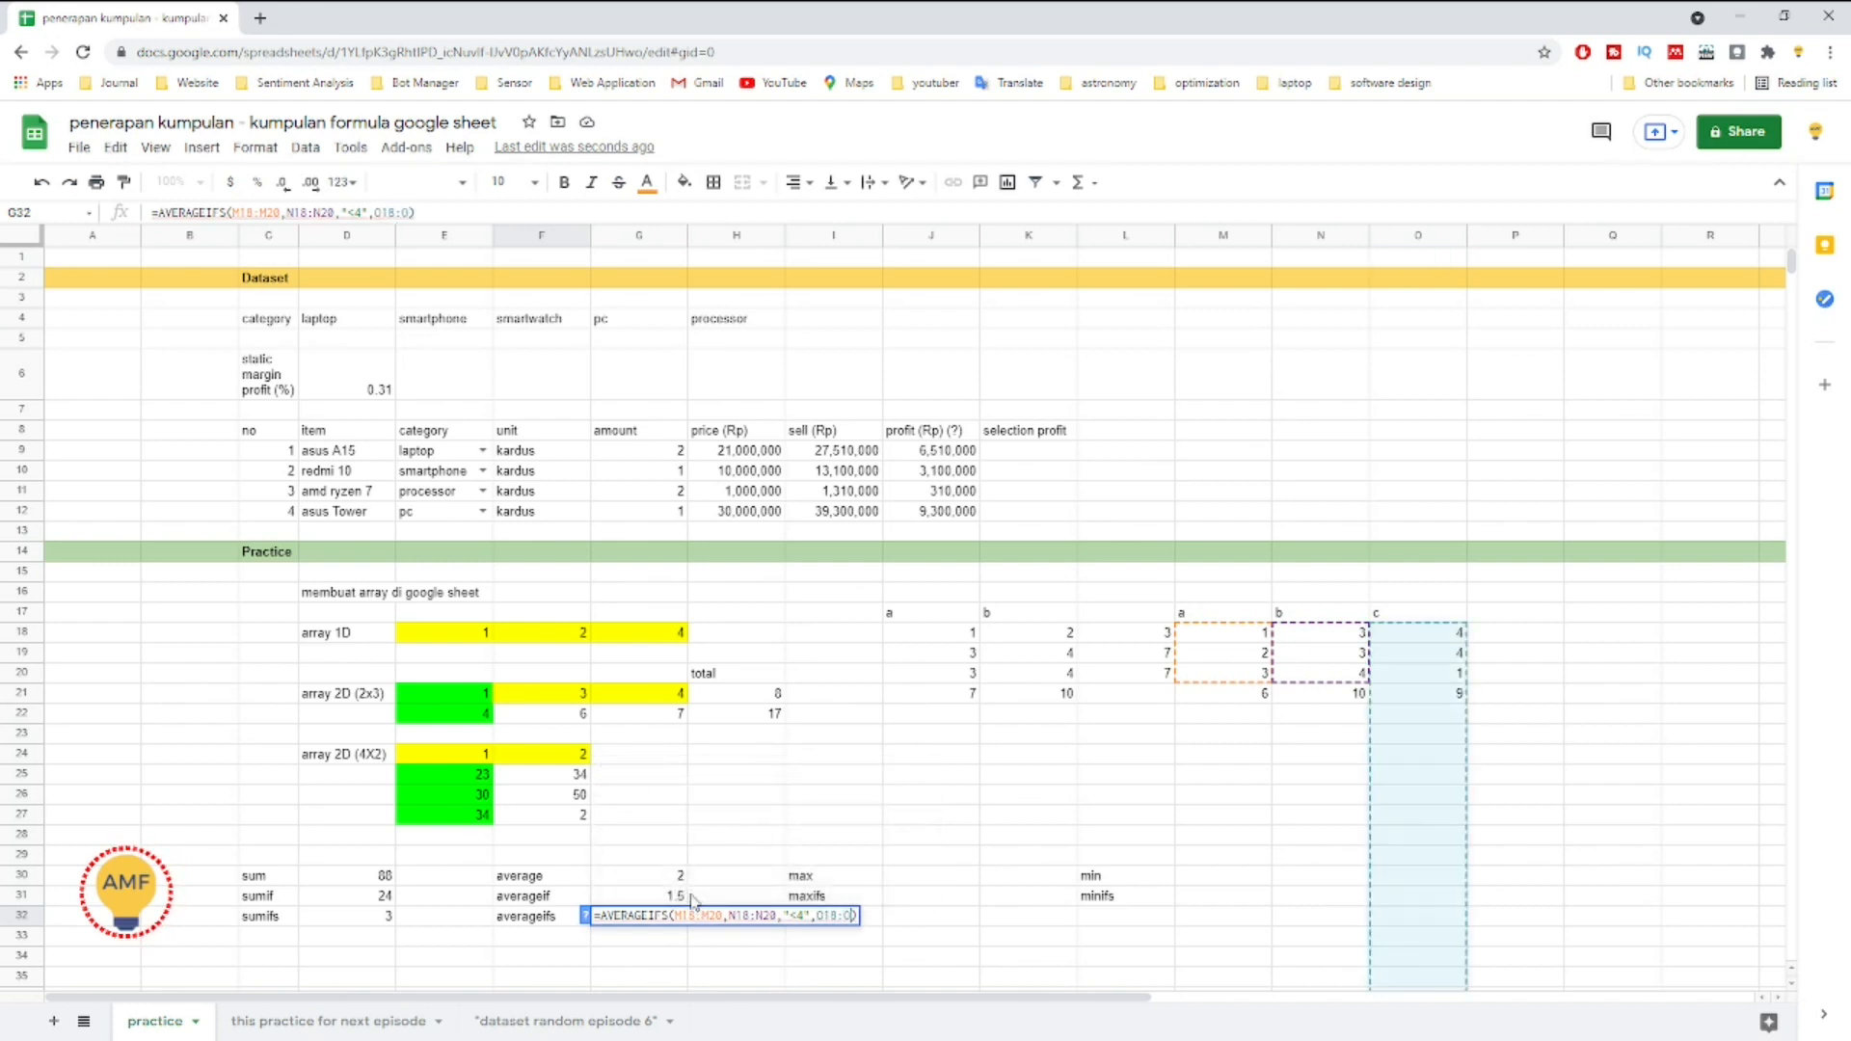
{"action": "type", "text": "20, "}
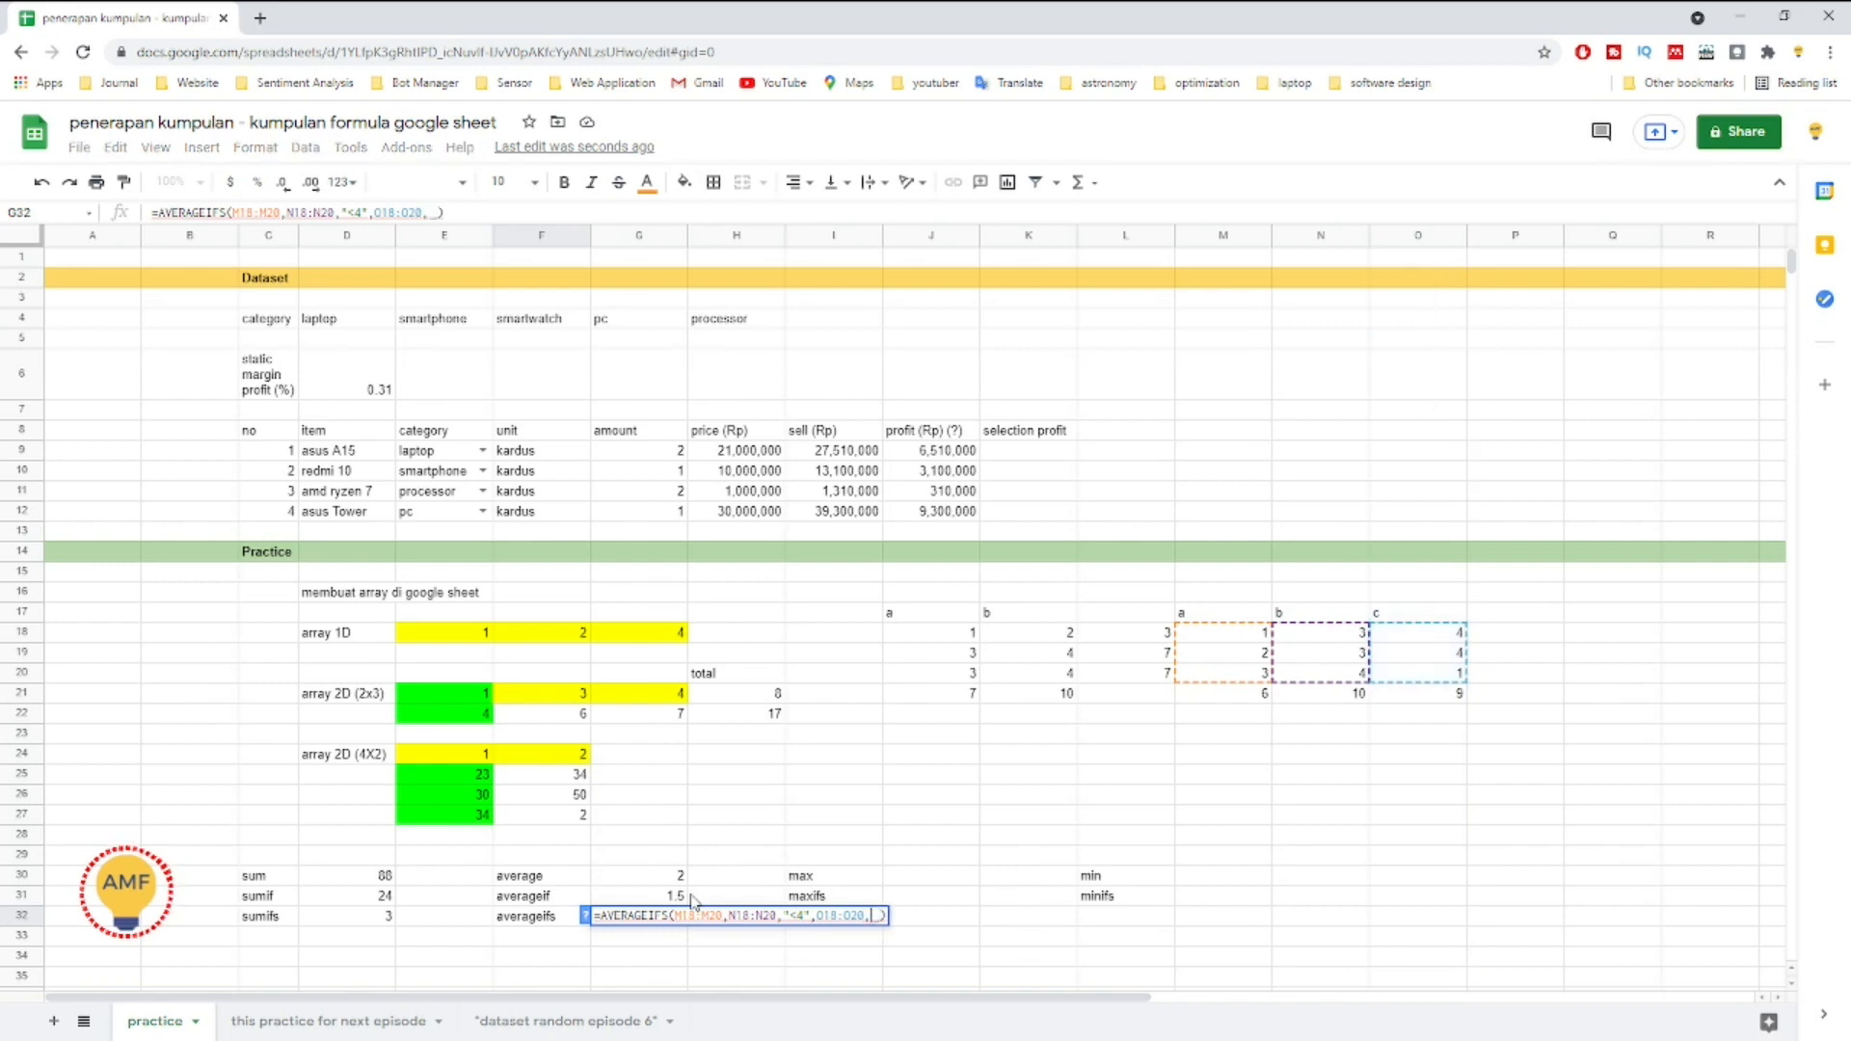
{"action": "type", "text": "\"\""}
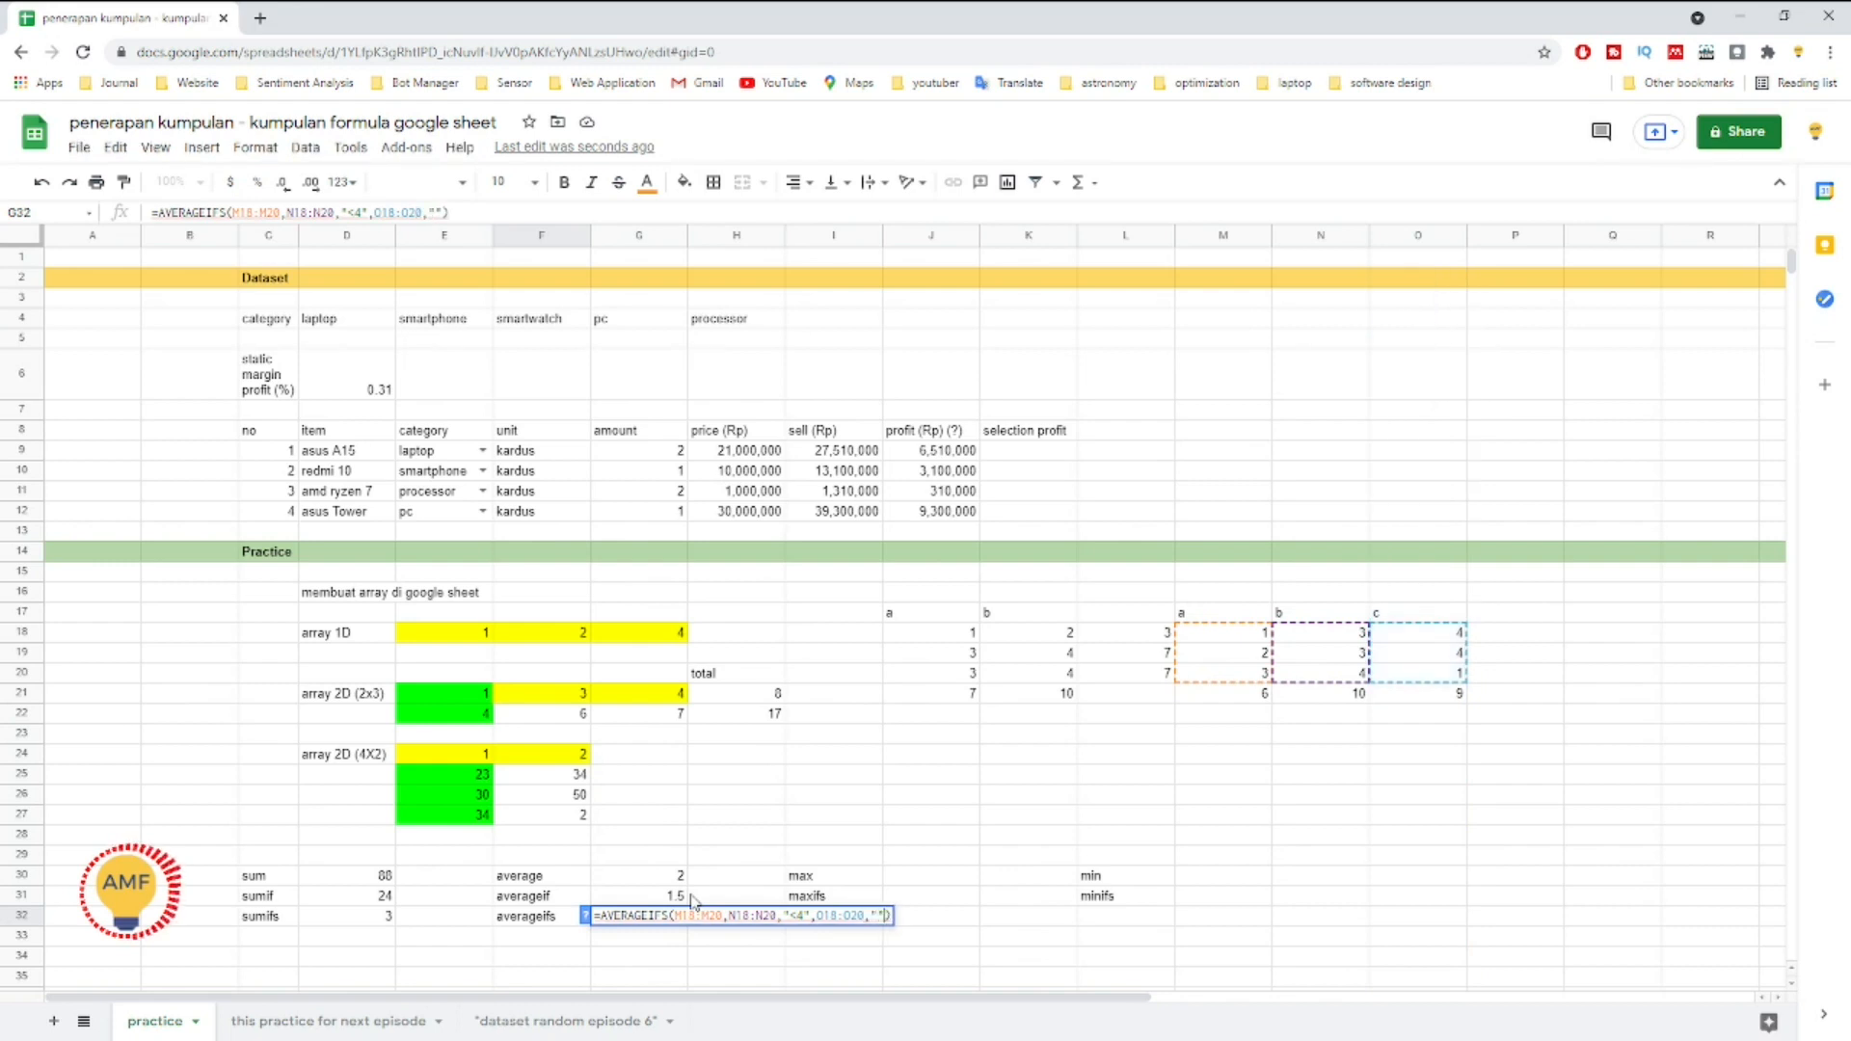
{"action": "type", "text": "=1"}
Step: Review the average range and both criteria pairs in G32's AVERAGEIFS formula without editing them
{"action": "key", "text": "Left"}
{"action": "key", "text": "Left"}
{"action": "key", "text": "Left"}
{"action": "key", "text": "Left"}
{"action": "key", "text": "Left"}
{"action": "key", "text": "Left"}
{"action": "key", "text": "Left"}
{"action": "key", "text": "Left"}
{"action": "key", "text": "Left"}
{"action": "key", "text": "Left"}
{"action": "key", "text": "Left"}
{"action": "key", "text": "Left"}
{"action": "key", "text": "Left"}
{"action": "key", "text": "Left"}
{"action": "key", "text": "Left"}
{"action": "key", "text": "Left"}
{"action": "key", "text": "Left"}
{"action": "key", "text": "Left"}
{"action": "key", "text": "Left"}
{"action": "key", "text": "Left"}
{"action": "key", "text": "Left"}
{"action": "key", "text": "Left"}
{"action": "key", "text": "Right"}
{"action": "key", "text": "Right"}
{"action": "key", "text": "Right"}
{"action": "key", "text": "Right"}
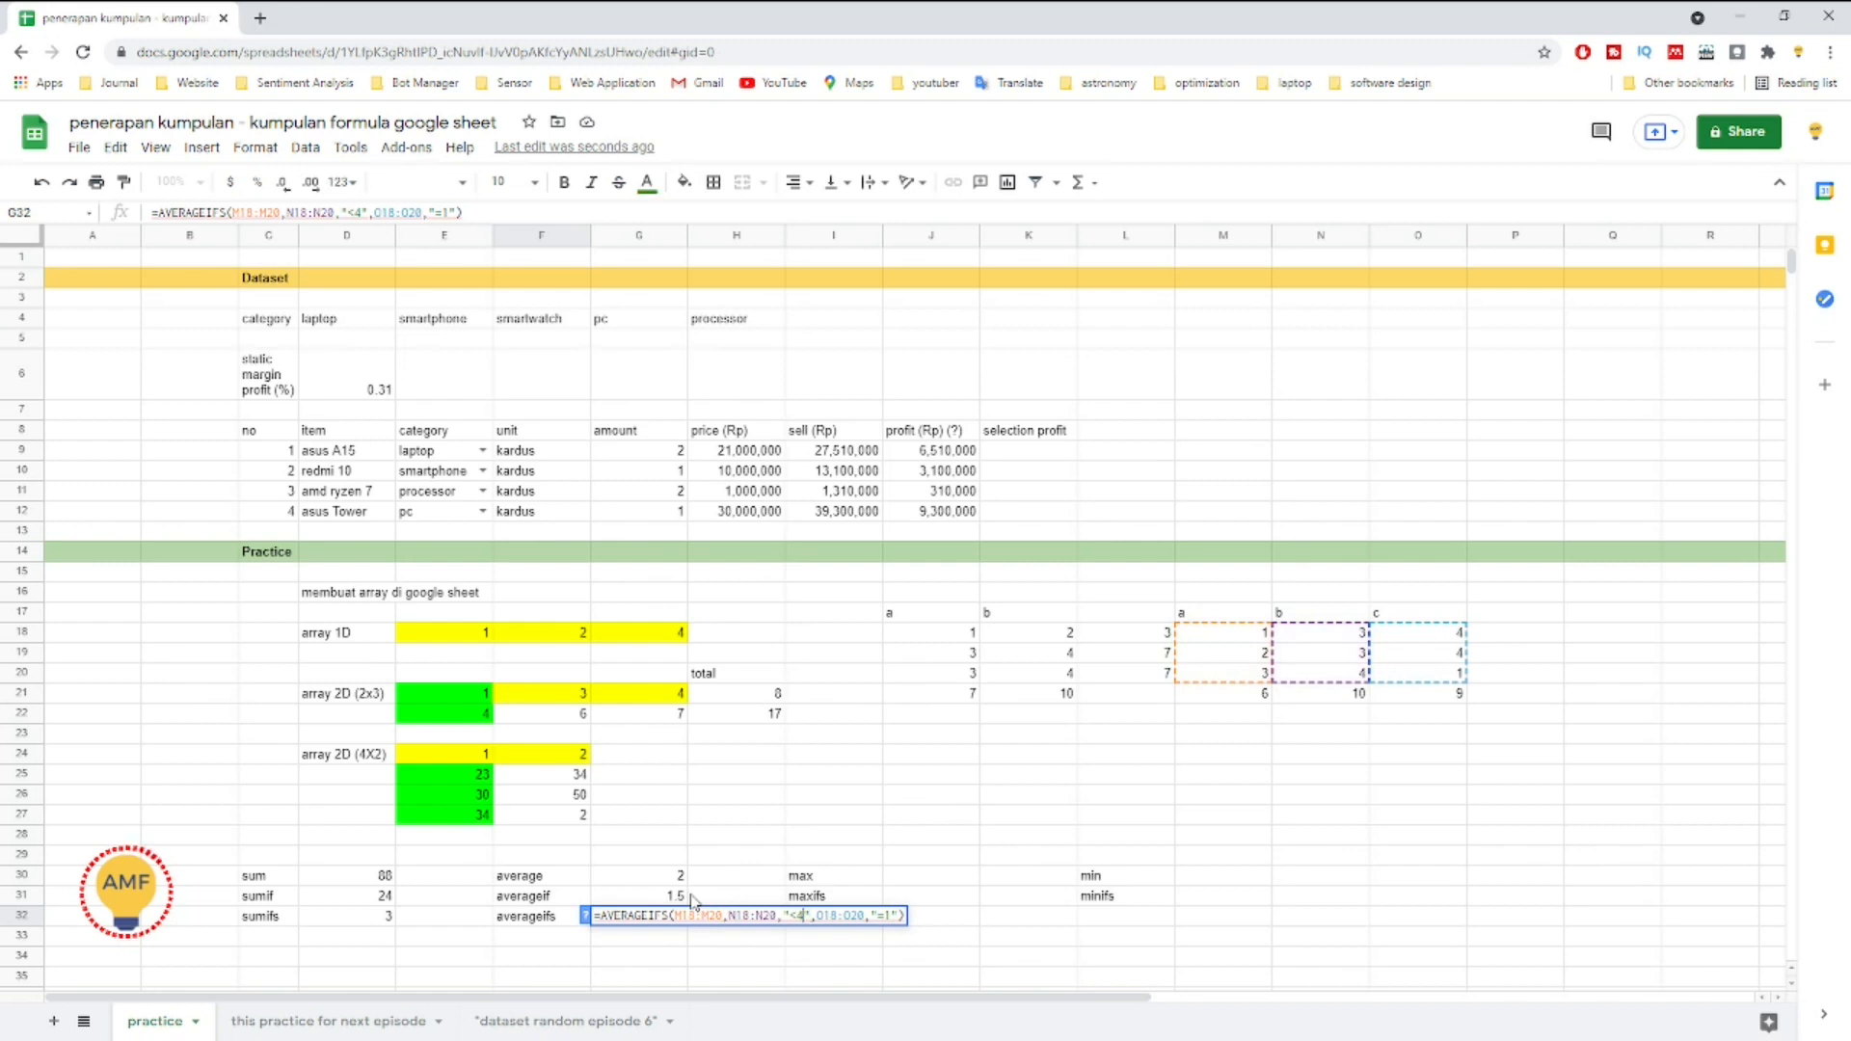
{"action": "key", "text": "Left"}
{"action": "key", "text": "Left"}
{"action": "key", "text": "Left"}
{"action": "key", "text": "Left"}
{"action": "key", "text": "Left"}
{"action": "key", "text": "Left"}
{"action": "key", "text": "Left"}
{"action": "key", "text": "Left"}
{"action": "key", "text": "Left"}
{"action": "key", "text": "Left"}
{"action": "key", "text": "Left"}
{"action": "key", "text": "Left"}
{"action": "key", "text": "Left"}
{"action": "key", "text": "Left"}
{"action": "key", "text": "Left"}
{"action": "key", "text": "Left"}
{"action": "key", "text": "Left"}
{"action": "key", "text": "Right"}
{"action": "key", "text": "Right"}
{"action": "key", "text": "Right"}
{"action": "key", "text": "Right"}
{"action": "key", "text": "Right"}
{"action": "key", "text": "Right"}
{"action": "key", "text": "Right"}
{"action": "key", "text": "Right"}
{"action": "key", "text": "Right"}
{"action": "key", "text": "Right"}
{"action": "key", "text": "Right"}
{"action": "key", "text": "Right"}
{"action": "key", "text": "Right"}
{"action": "key", "text": "Right"}
{"action": "key", "text": "Right"}
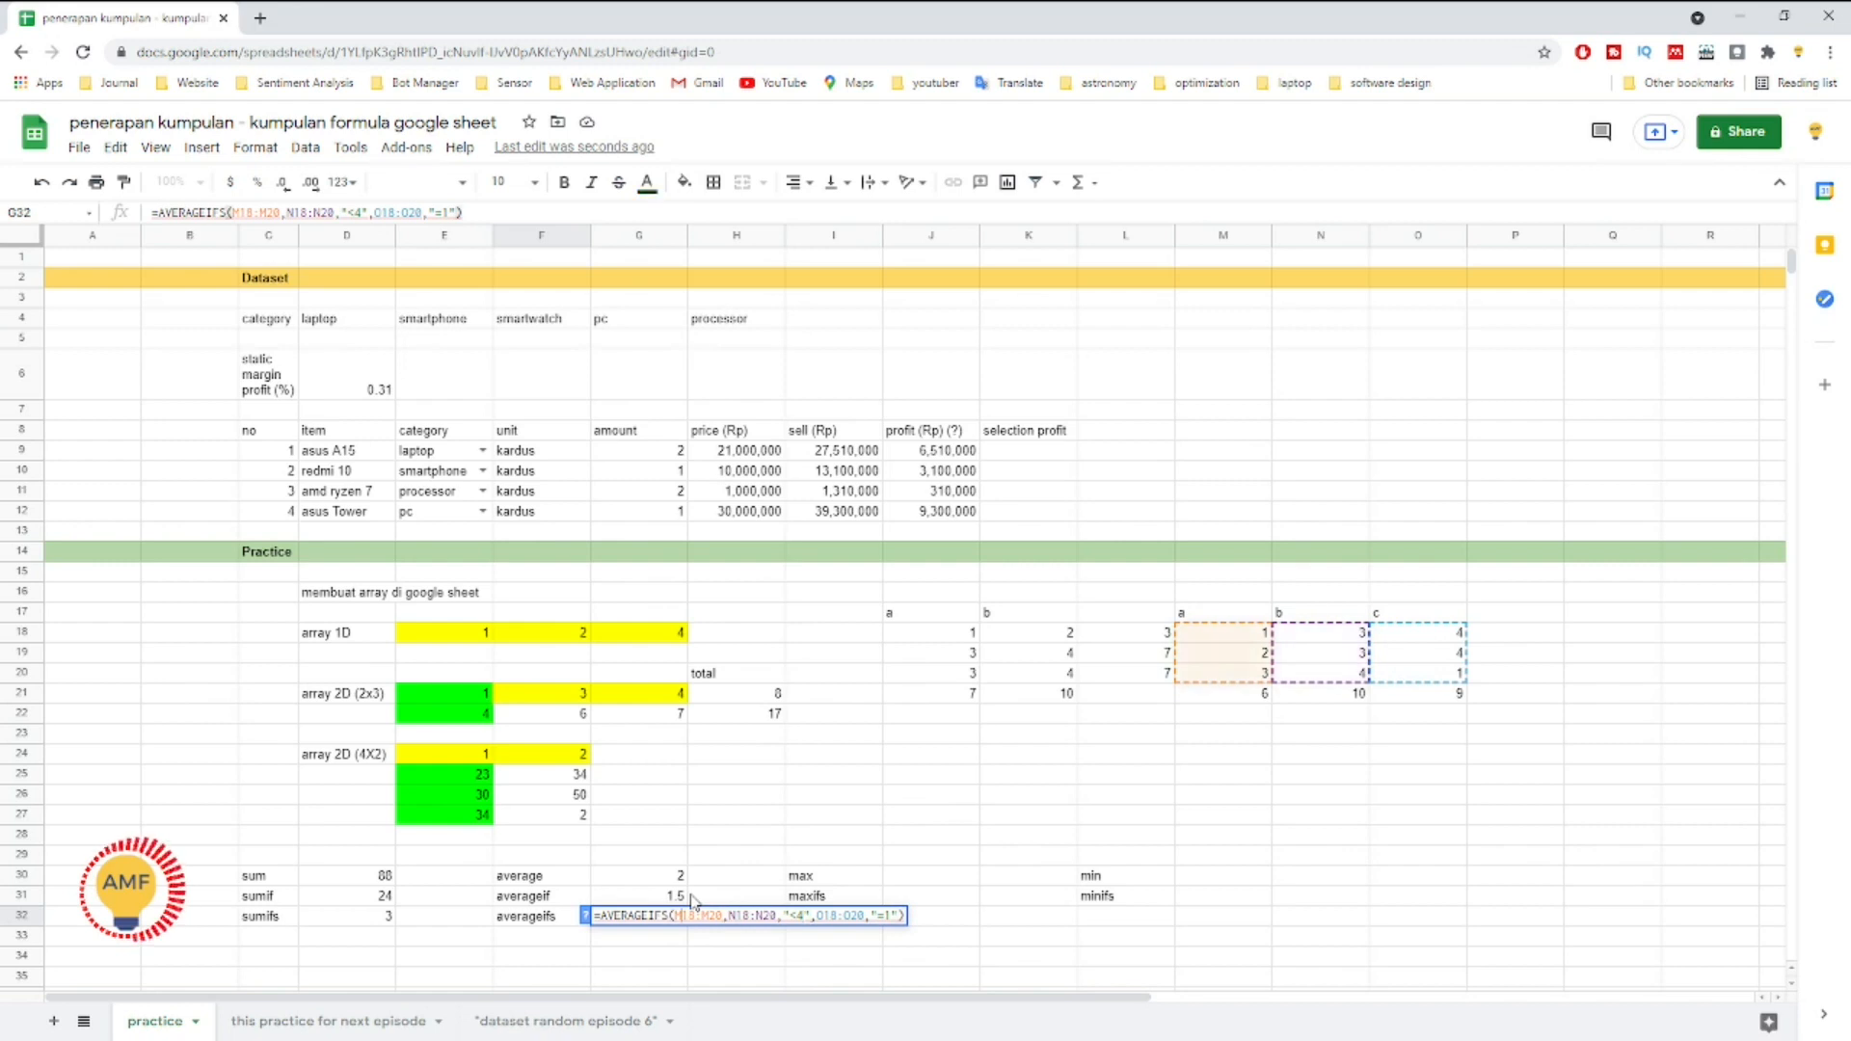
{"action": "key", "text": "Right"}
{"action": "key", "text": "Right"}
{"action": "key", "text": "Right"}
{"action": "key", "text": "Right"}
{"action": "key", "text": "Right"}
{"action": "key", "text": "Right"}
{"action": "key", "text": "Right"}
{"action": "key", "text": "Right"}
{"action": "key", "text": "Right"}
{"action": "key", "text": "Right"}
{"action": "key", "text": "Right"}
{"action": "key", "text": "Right"}
{"action": "key", "text": "Right"}
{"action": "key", "text": "Right"}
{"action": "key", "text": "Right"}
{"action": "key", "text": "Right"}
{"action": "key", "text": "Right"}
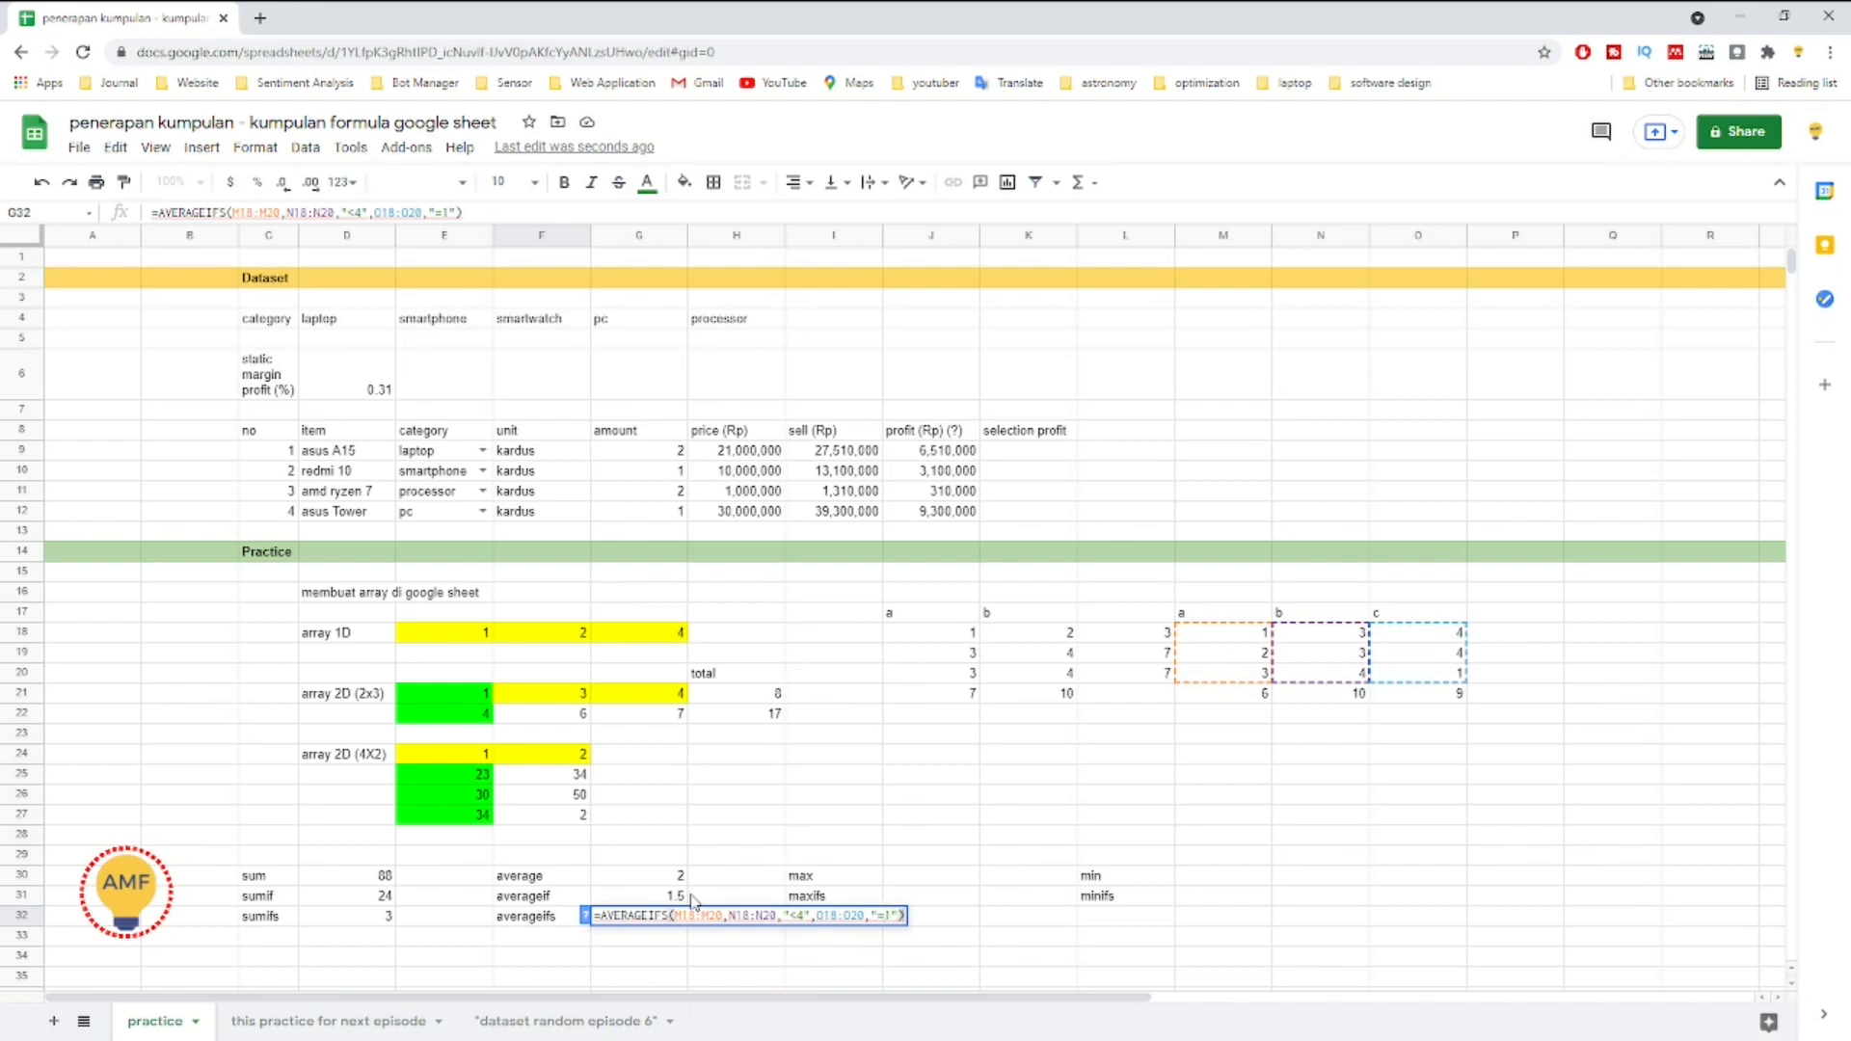
Step: Commit the AVERAGEIFS formula in G32 and check its result details
{"action": "key", "text": "Return"}
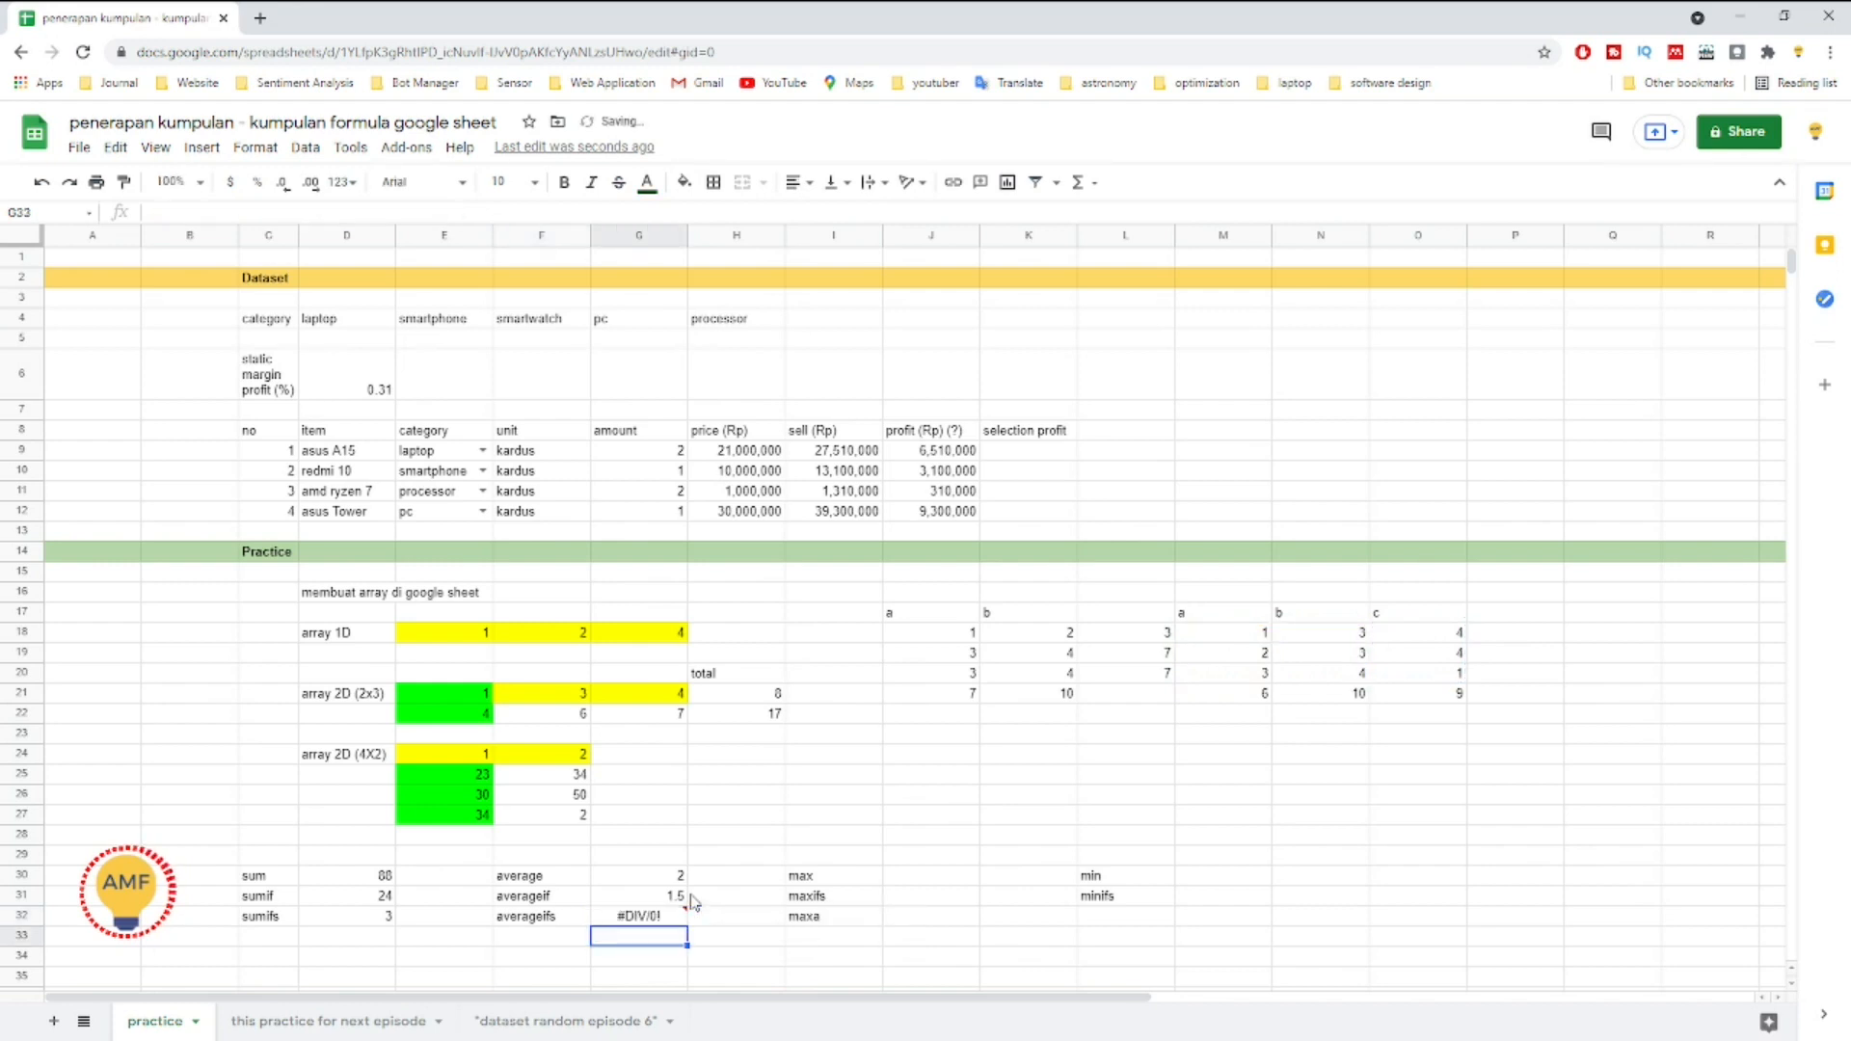
{"action": "mouse_move", "coordinate": [648, 921]}
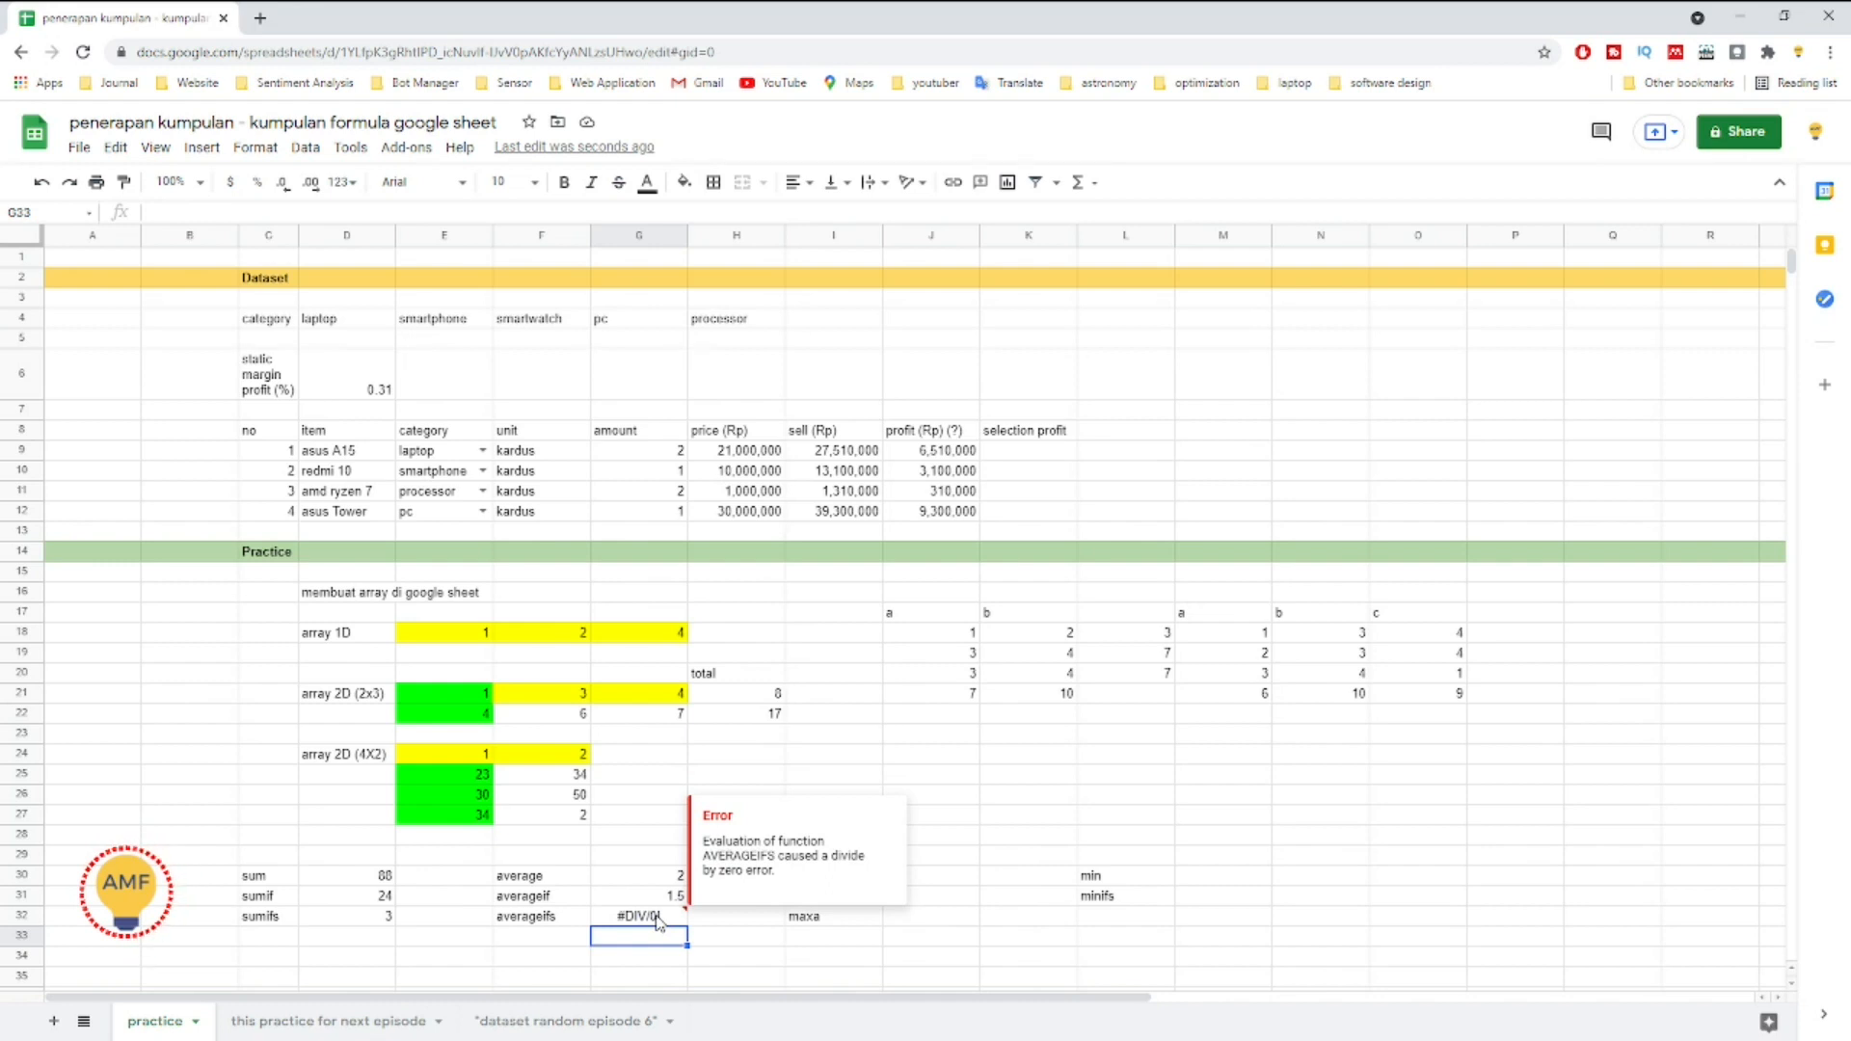
Step: Change the criterion for N18:N20 in G32's AVERAGEIFS formula to "<= 4"
{"action": "left_click", "coordinate": [659, 916]}
{"action": "double_click", "coordinate": [658, 916]}
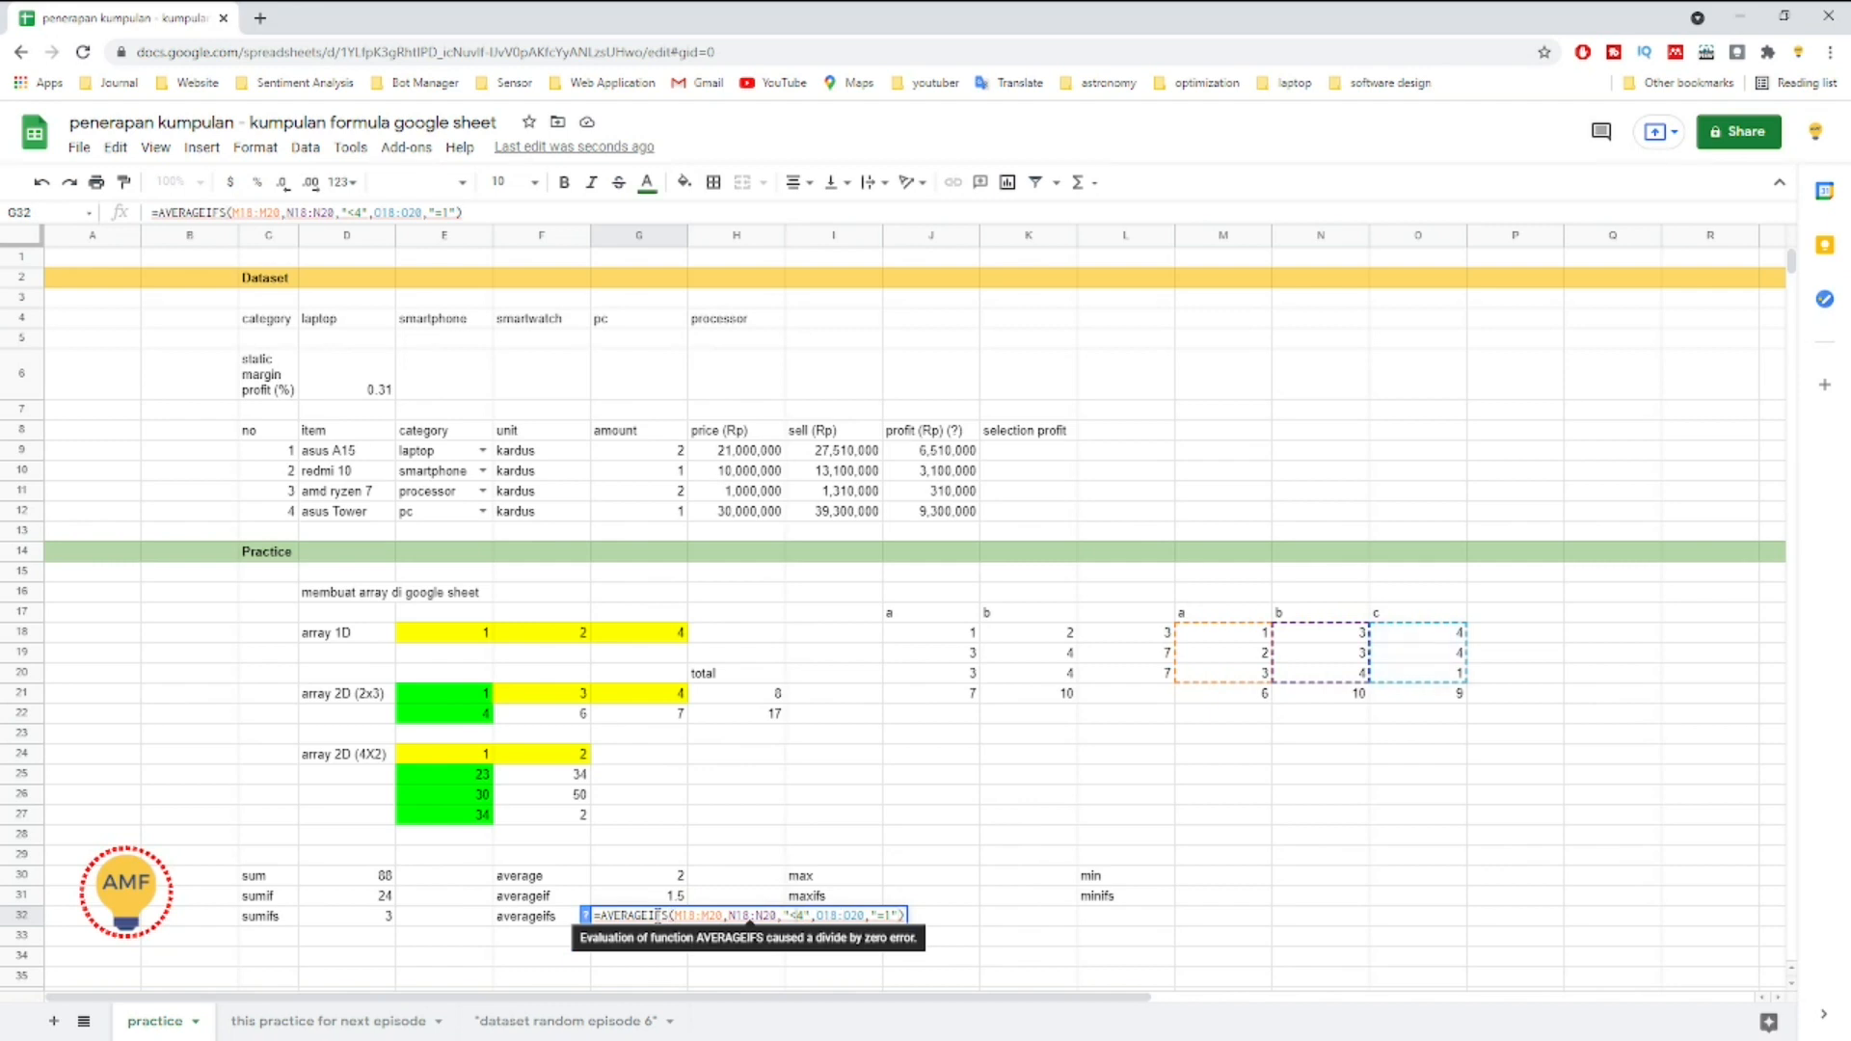
{"action": "key", "text": "Right"}
{"action": "key", "text": "Right"}
{"action": "key", "text": "Right"}
{"action": "key", "text": "Right"}
{"action": "key", "text": "Right"}
{"action": "key", "text": "Right"}
{"action": "key", "text": "Right"}
{"action": "key", "text": "Right"}
{"action": "key", "text": "Right"}
{"action": "key", "text": "Right"}
{"action": "key", "text": "Right"}
{"action": "key", "text": "Right"}
{"action": "key", "text": "Left"}
{"action": "key", "text": "Left"}
{"action": "key", "text": "Left"}
{"action": "key", "text": "Left"}
{"action": "key", "text": "Left"}
{"action": "key", "text": "Left"}
{"action": "key", "text": "Left"}
{"action": "key", "text": "Left"}
{"action": "key", "text": "Left"}
{"action": "key", "text": "Left"}
{"action": "key", "text": "Left"}
{"action": "key", "text": "Left"}
{"action": "key", "text": "Left"}
{"action": "key", "text": "Left"}
{"action": "key", "text": "Left"}
{"action": "key", "text": "Left"}
{"action": "key", "text": "Right"}
{"action": "type", "text": "="}
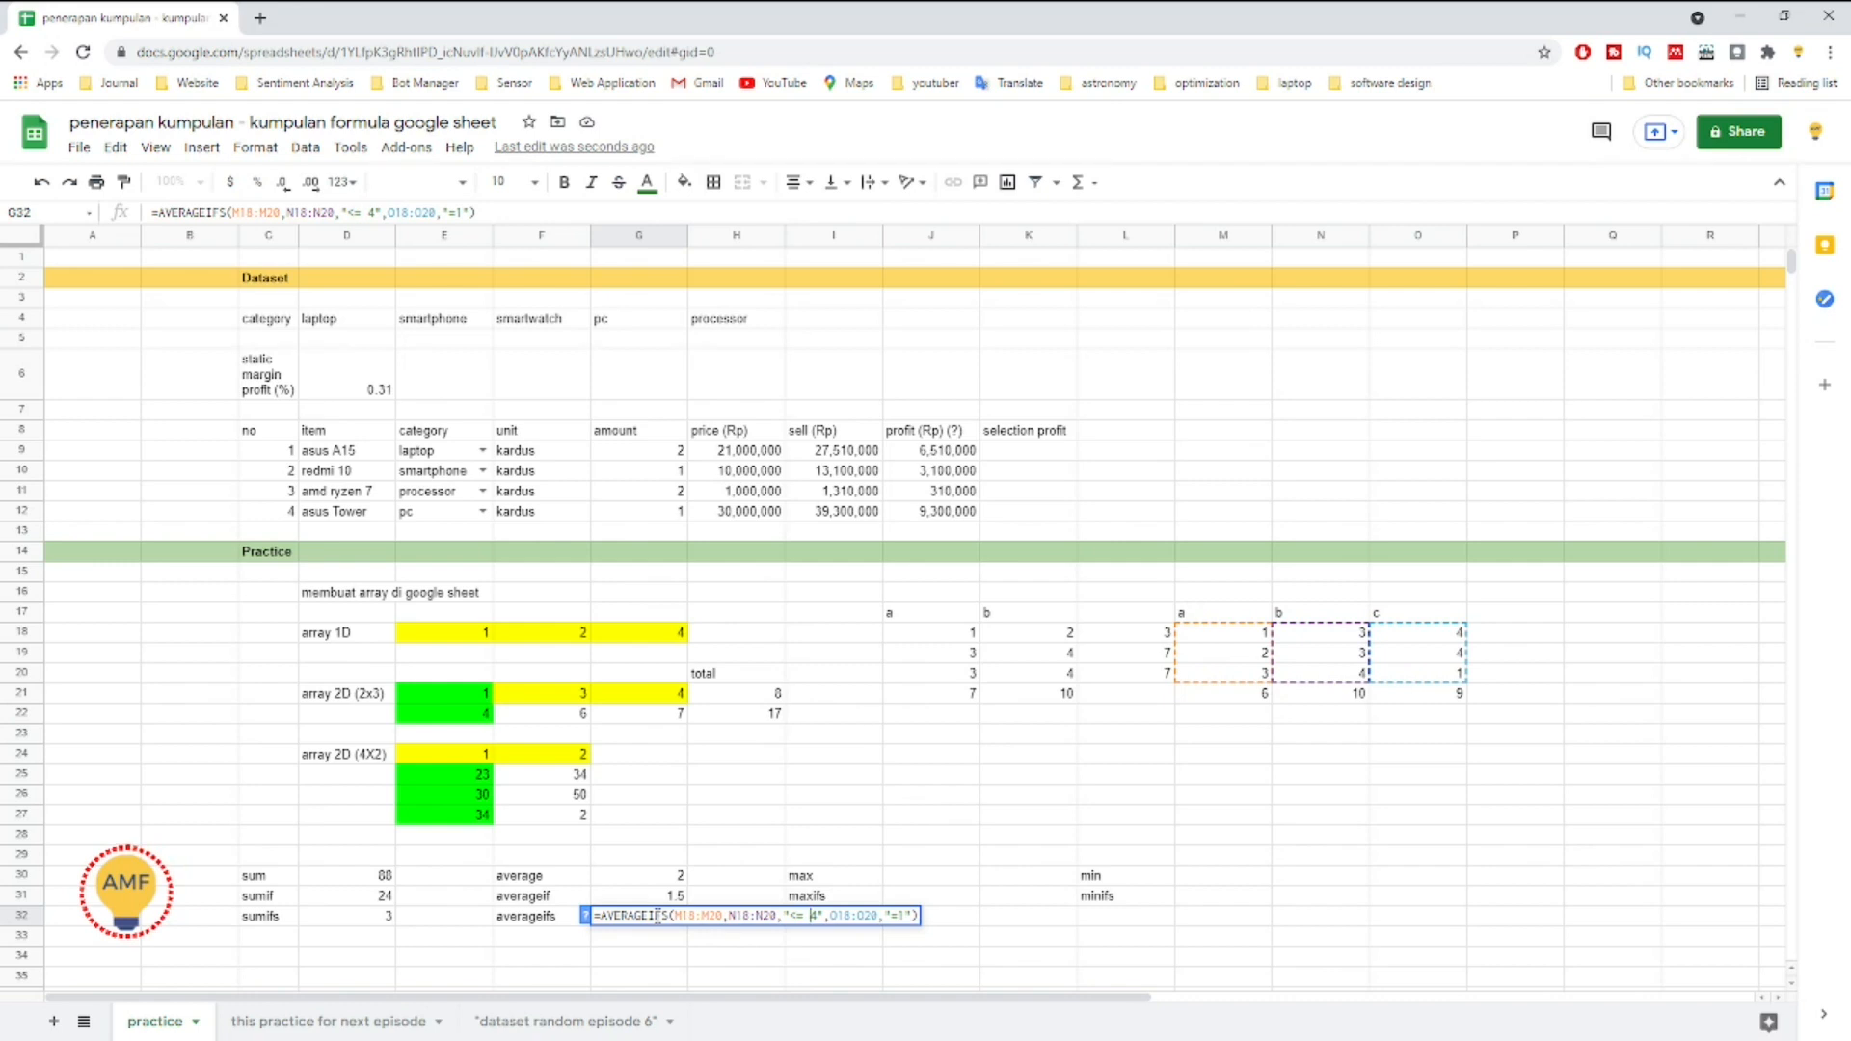
{"action": "key", "text": "BackSpace"}
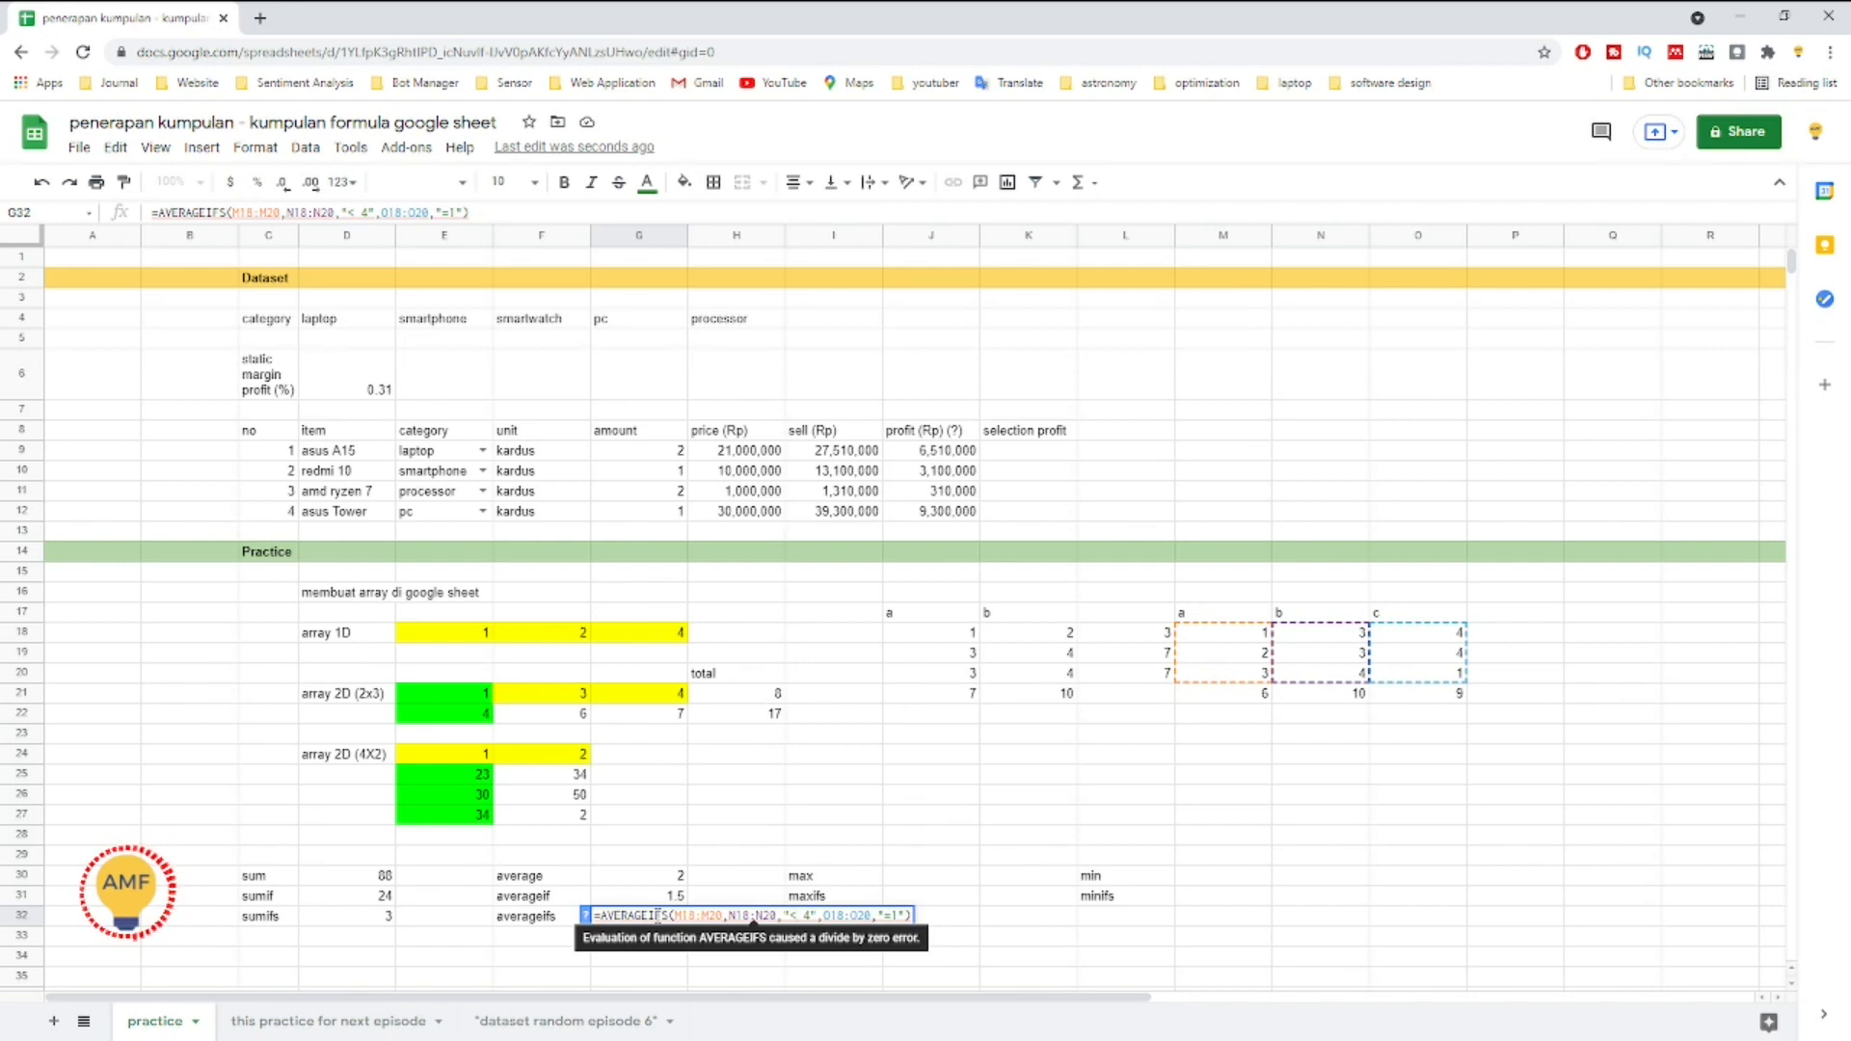
{"action": "type", "text": "="}
{"action": "key", "text": "Return"}
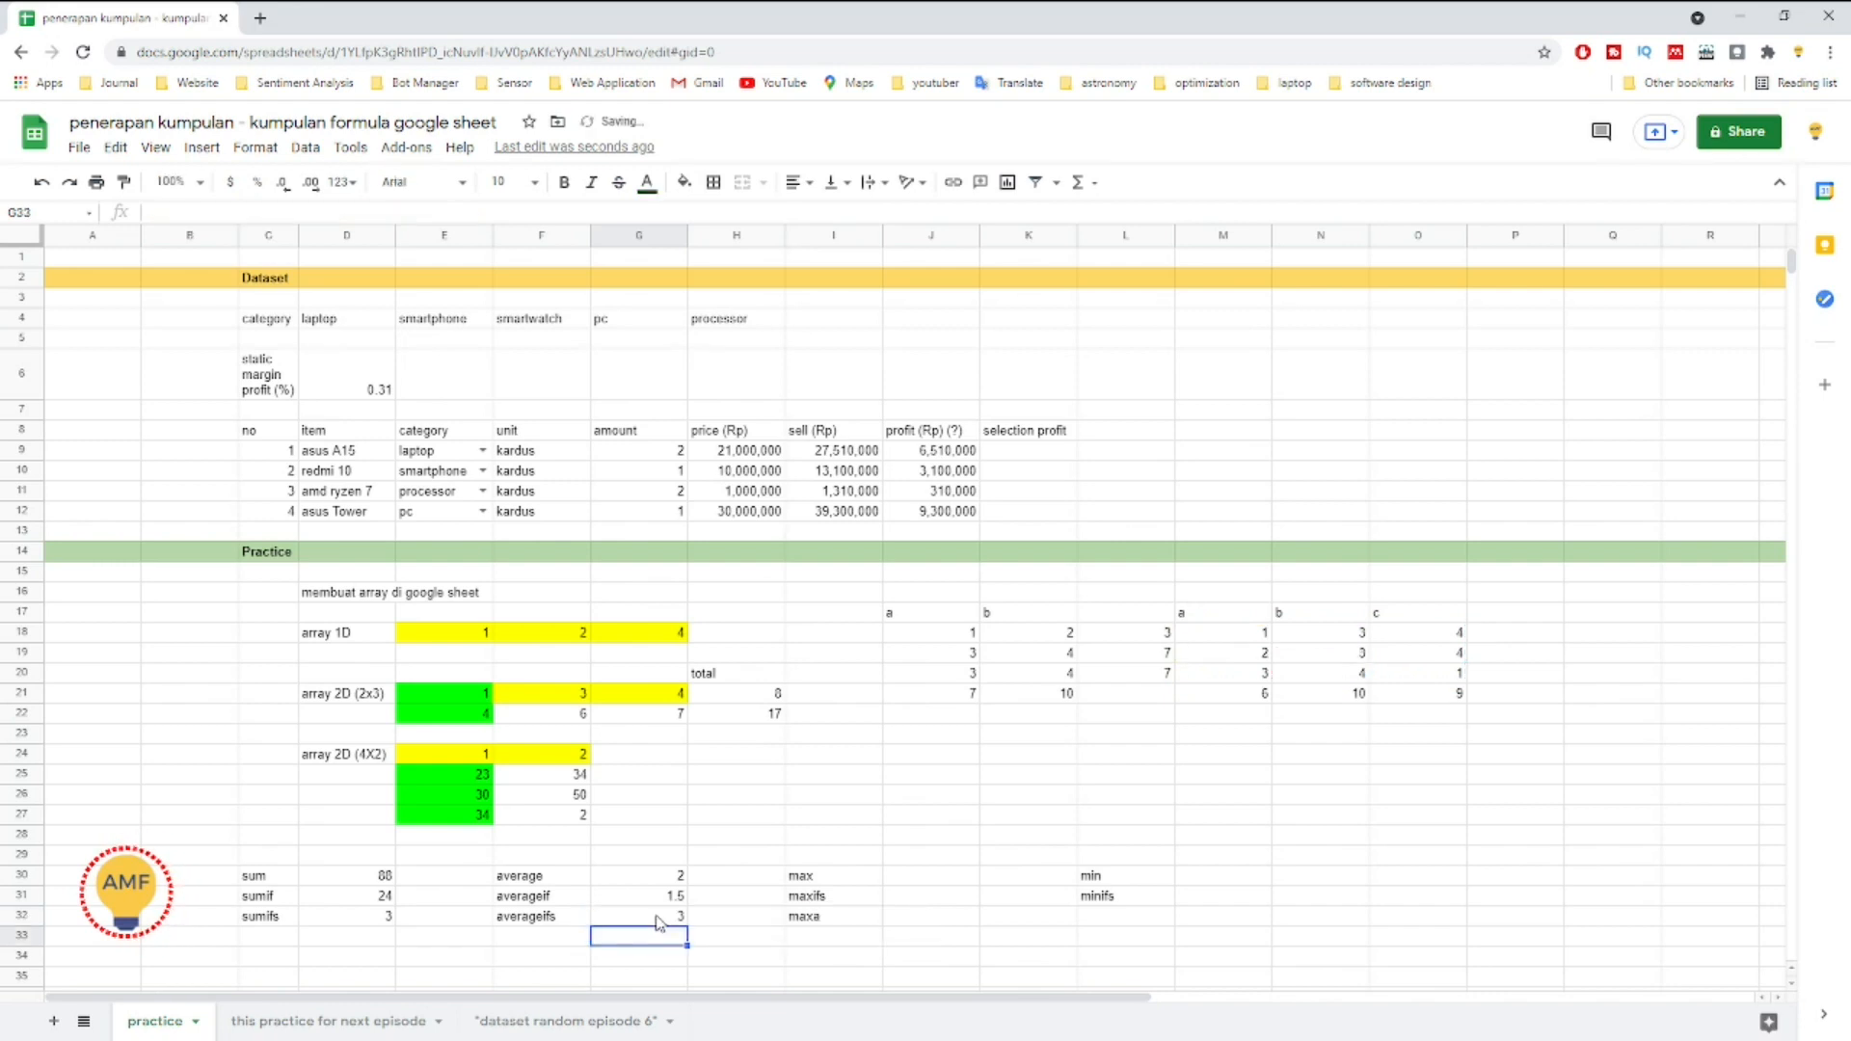
Step: Examine the ranges and the revised criterion in G32's AVERAGEIFS formula without editing them
{"action": "double_click", "coordinate": [655, 924]}
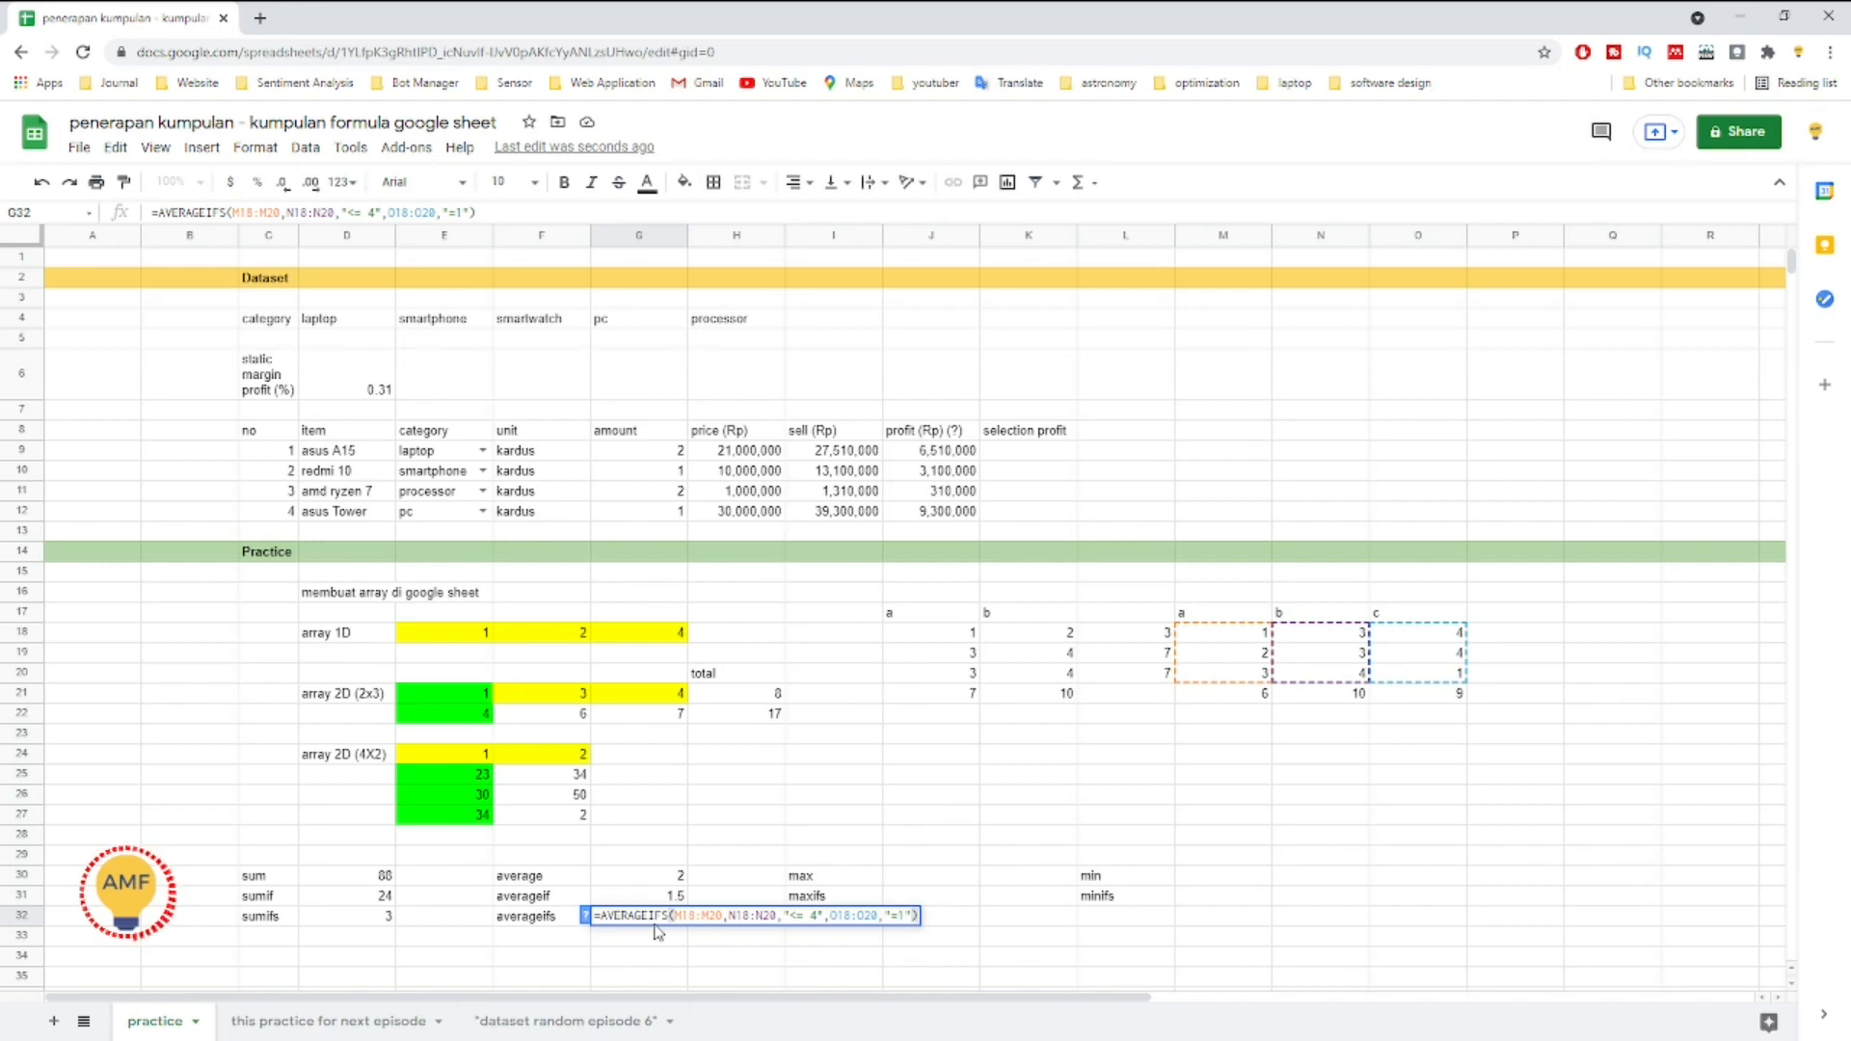
{"action": "key", "text": "Return"}
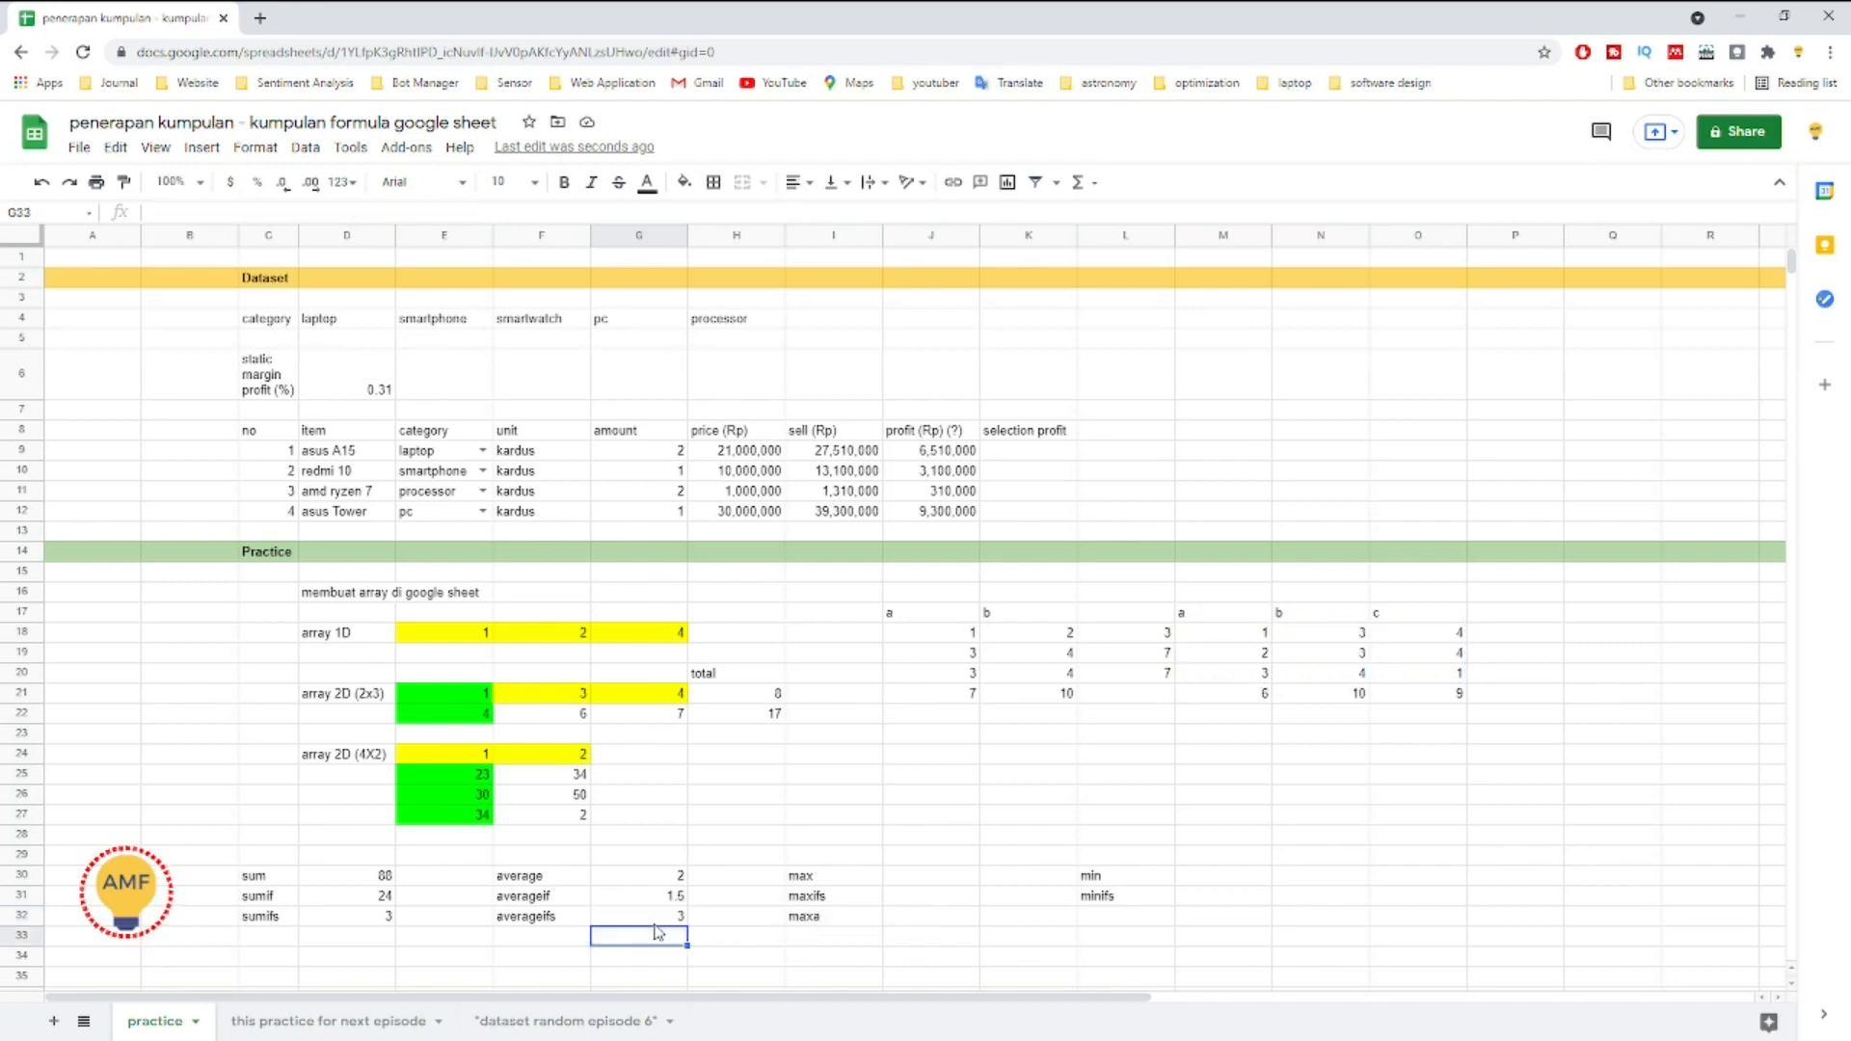
{"action": "key", "text": "Up"}
{"action": "key", "text": "Right"}
{"action": "key", "text": "Right"}
{"action": "key", "text": "Up"}
{"action": "key", "text": "Up"}
{"action": "key", "text": "Right"}
{"action": "key", "text": "Left"}
{"action": "key", "text": "Left"}
{"action": "key", "text": "Left"}
{"action": "key", "text": "Down"}
{"action": "key", "text": "Down"}
Step: Reopen G32's AVERAGEIFS formula and trace the criterion "<= 4" back to its range N18:N20
{"action": "key", "text": "Return"}
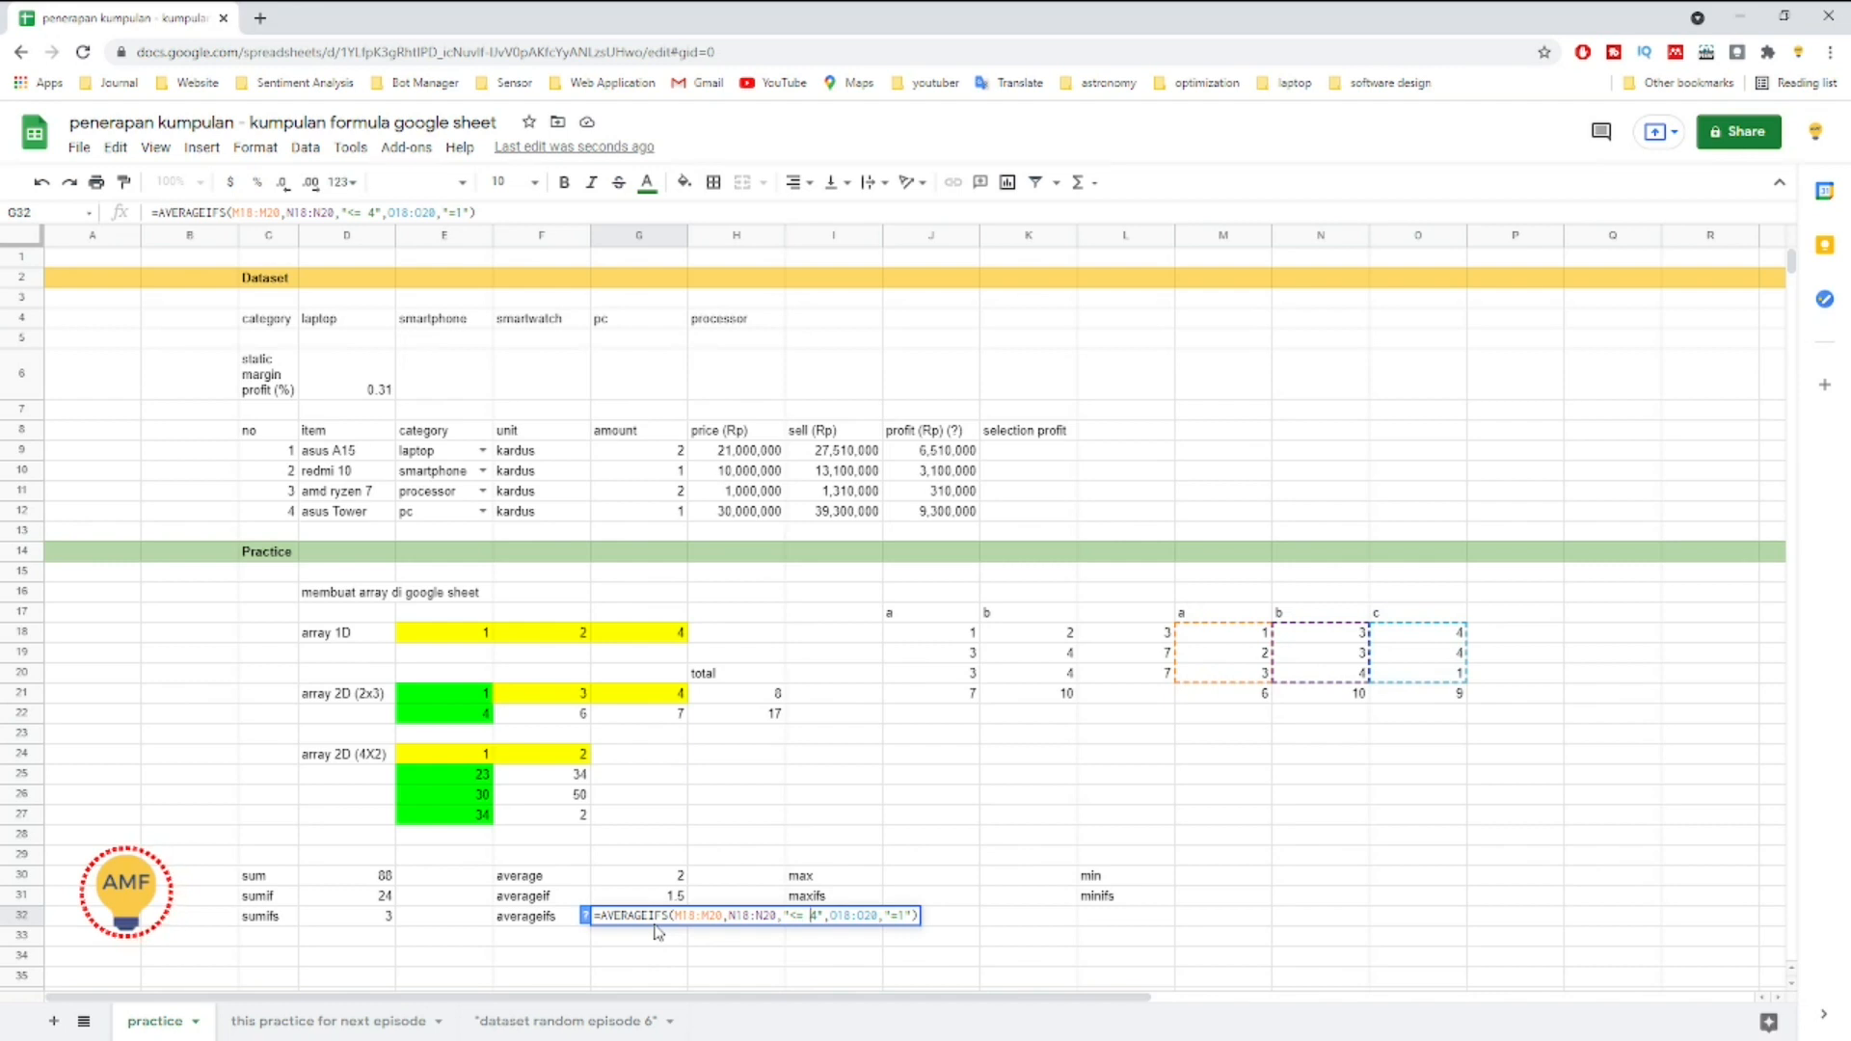
{"action": "key", "text": "Left"}
{"action": "key", "text": "Left"}
{"action": "key", "text": "Left"}
{"action": "key", "text": "Left"}
{"action": "key", "text": "Left"}
{"action": "key", "text": "Left"}
{"action": "key", "text": "Left"}
{"action": "key", "text": "Left"}
{"action": "key", "text": "Left"}
{"action": "key", "text": "Left"}
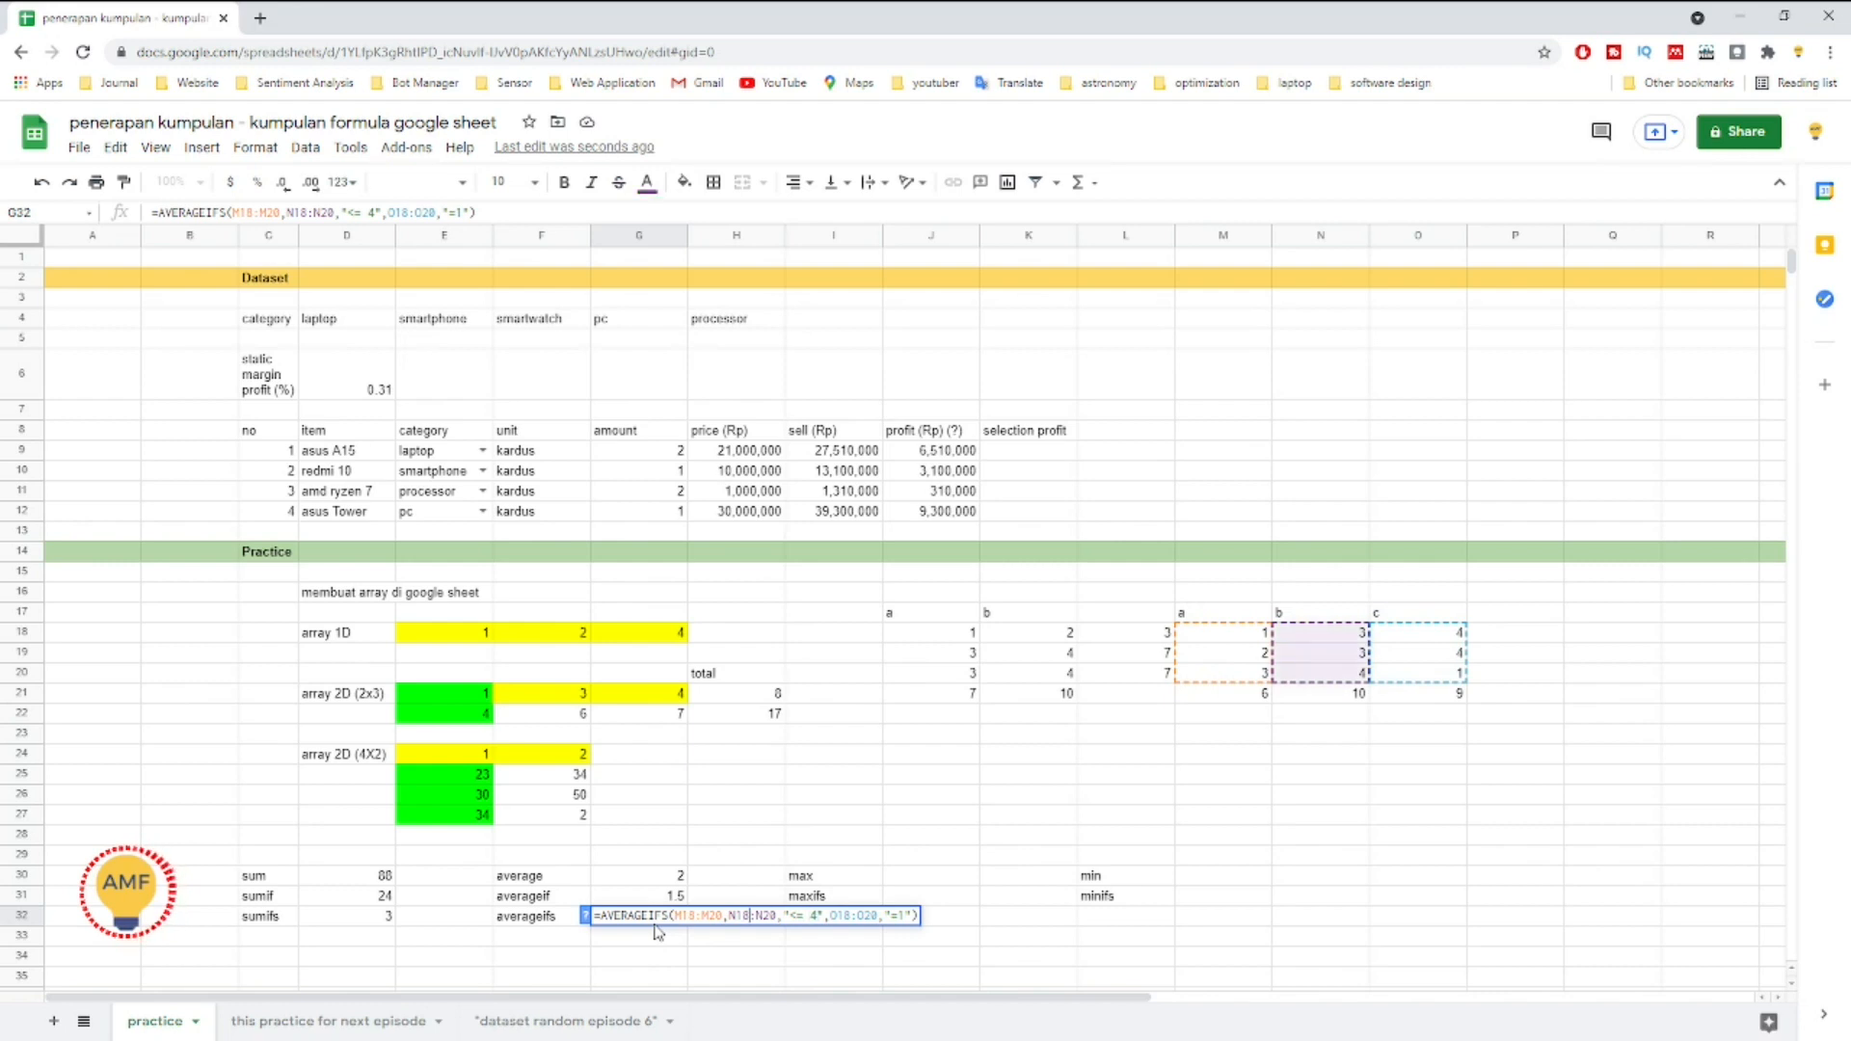
Step: Examine the ranges and criteria of the AVERAGEIFS formula in cell G32, leaving the cell without edits
{"action": "key", "text": "Right"}
{"action": "key", "text": "Right"}
{"action": "key", "text": "Right"}
{"action": "key", "text": "Right"}
{"action": "key", "text": "Right"}
{"action": "key", "text": "Right"}
{"action": "key", "text": "Right"}
{"action": "key", "text": "Right"}
{"action": "key", "text": "Right"}
{"action": "key", "text": "Left"}
{"action": "key", "text": "Left"}
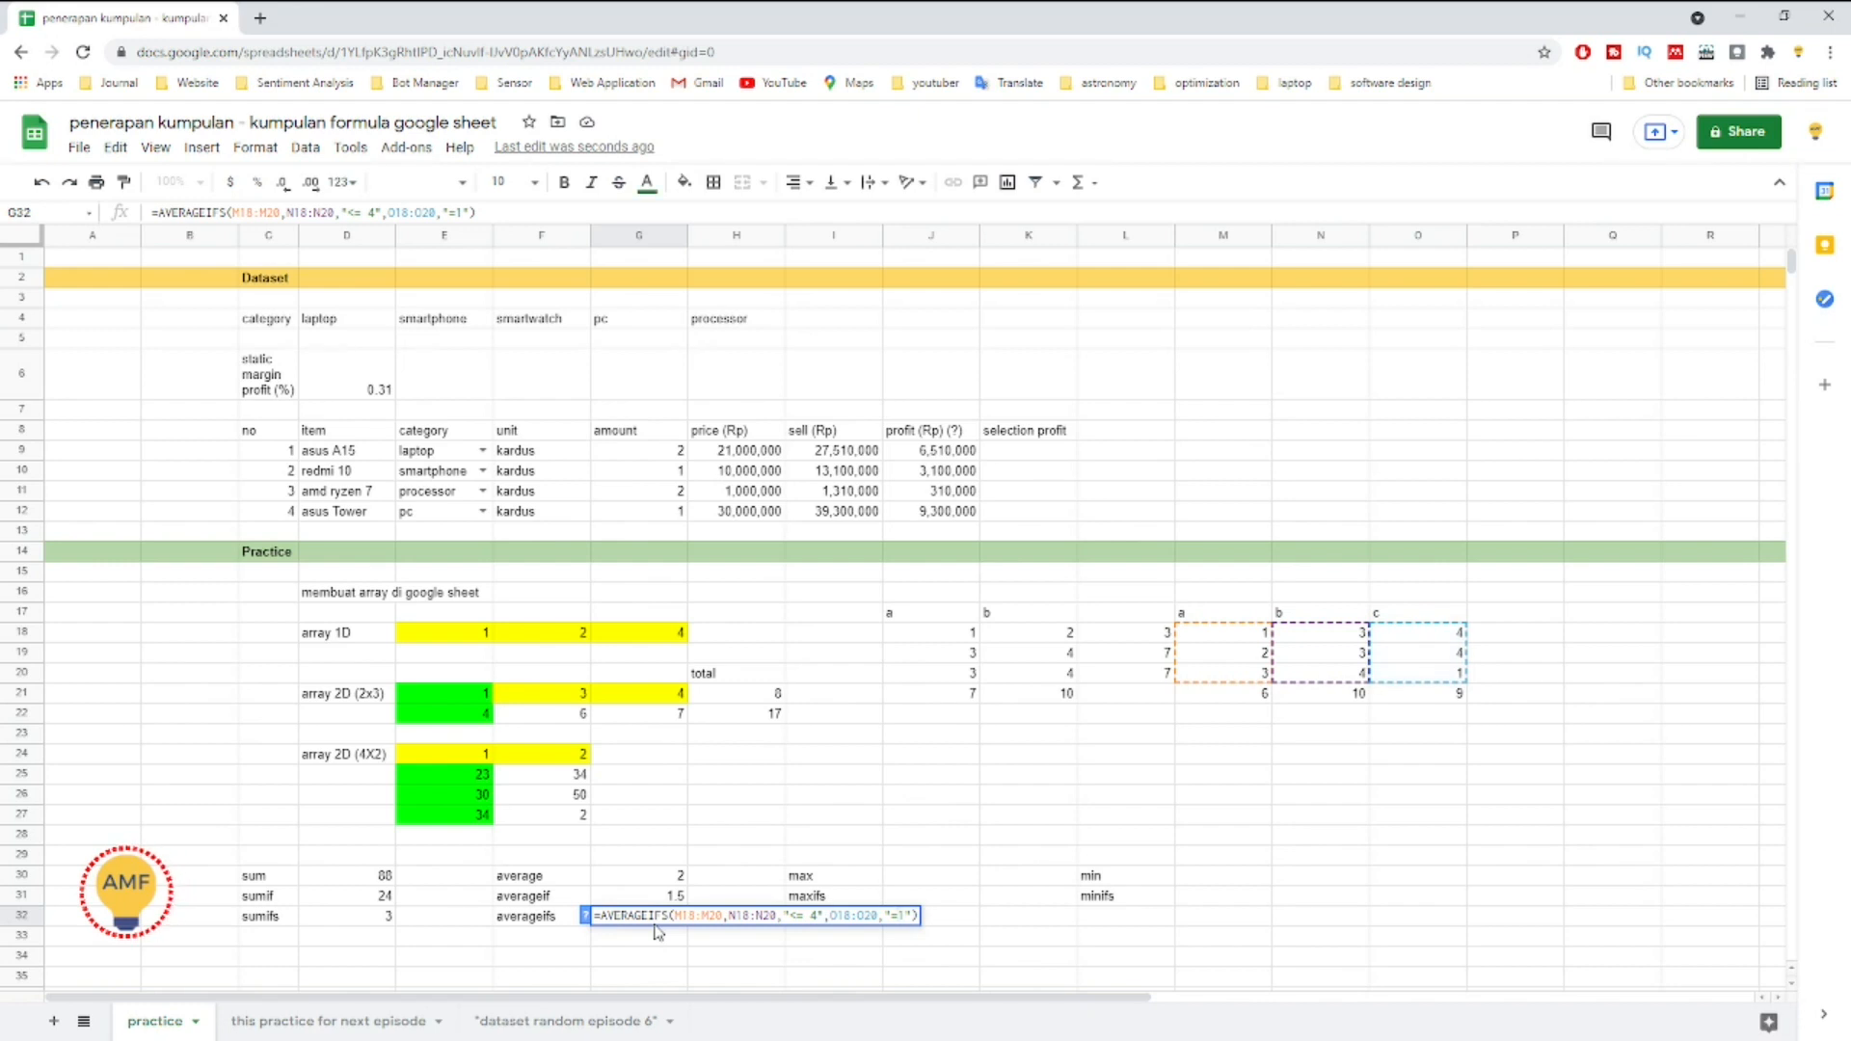
{"action": "key", "text": "Escape"}
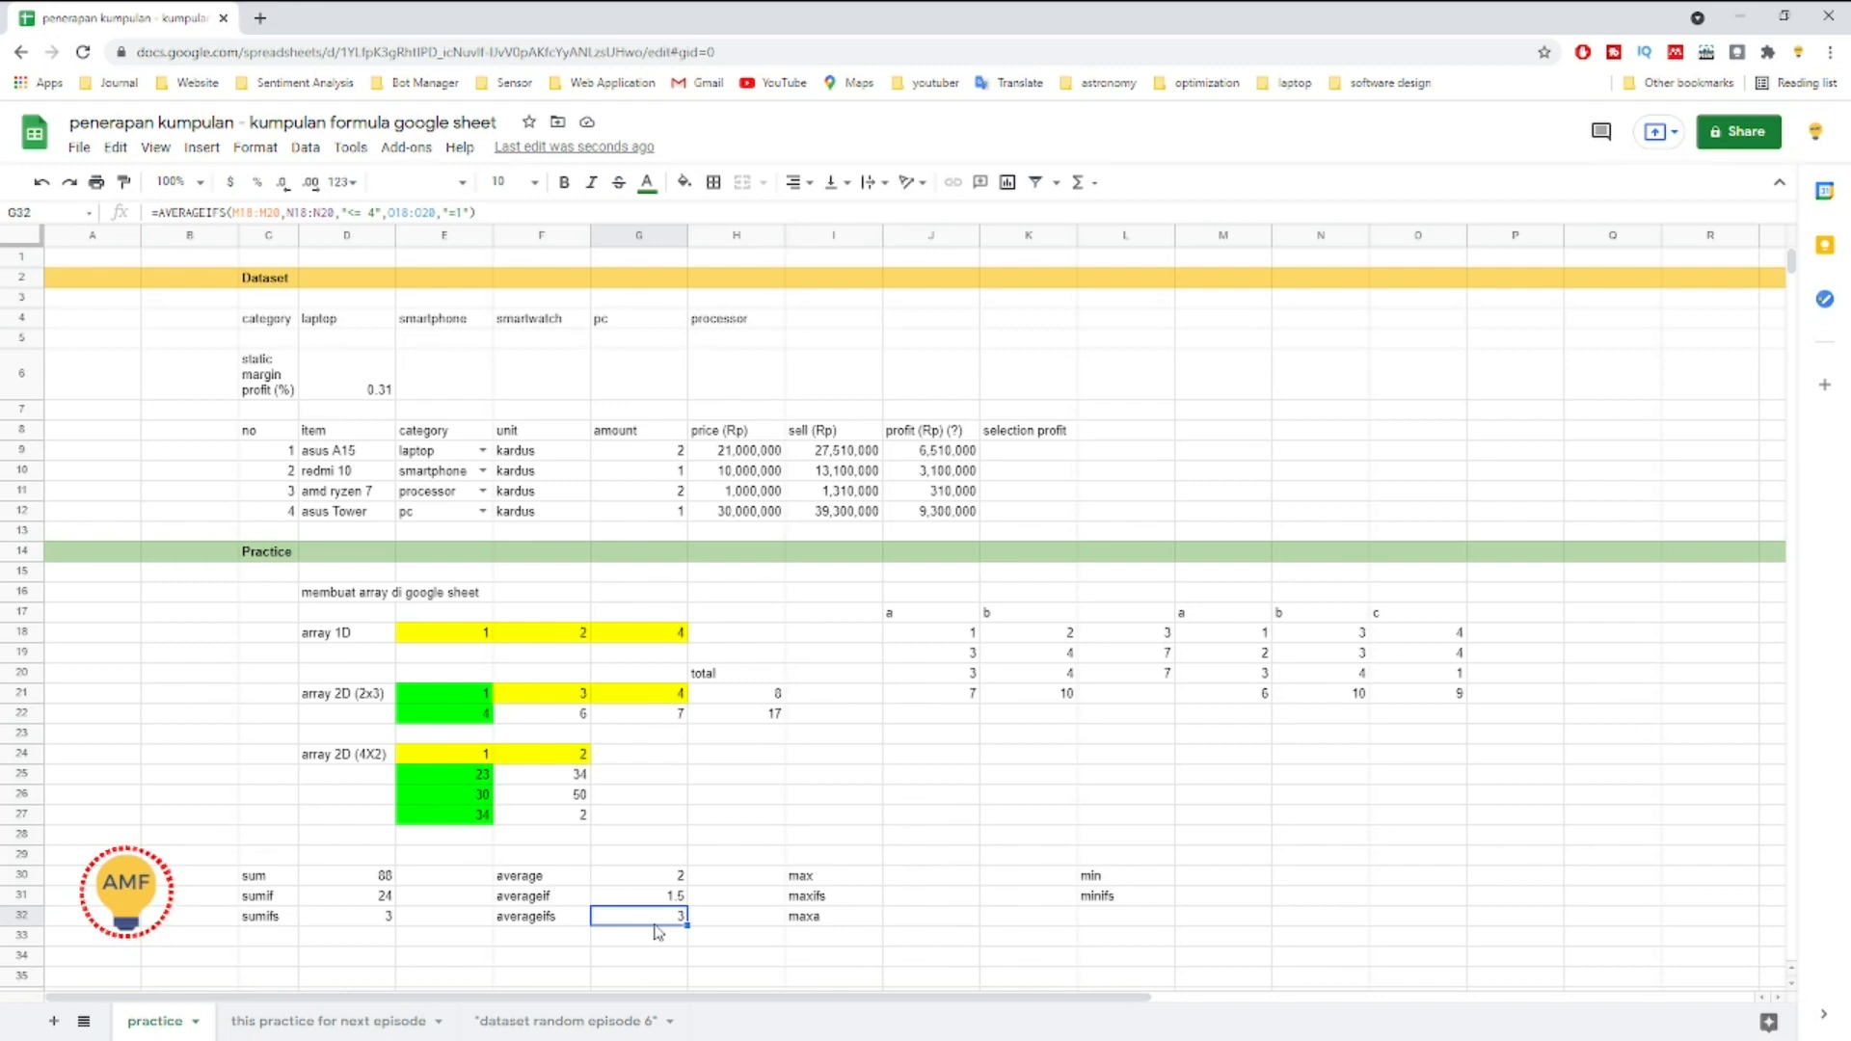
{"action": "double_click", "coordinate": [654, 924]}
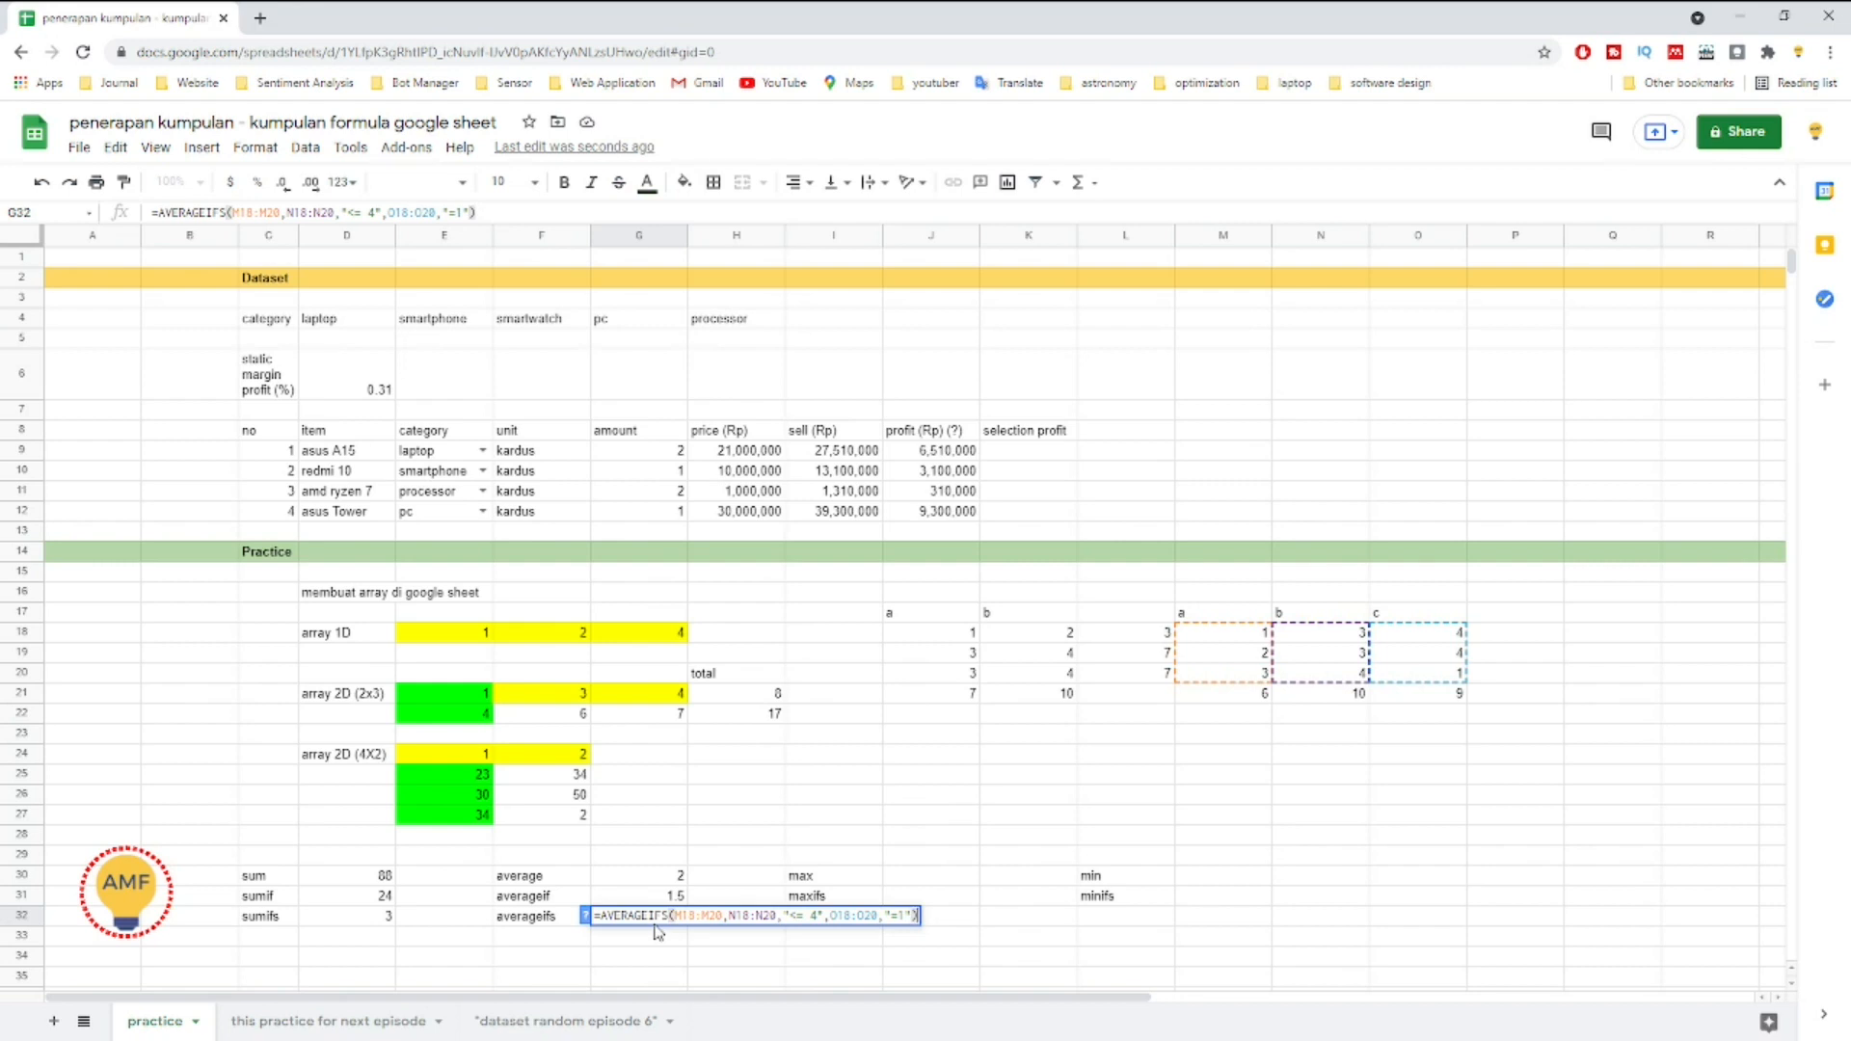
{"action": "key", "text": "Escape"}
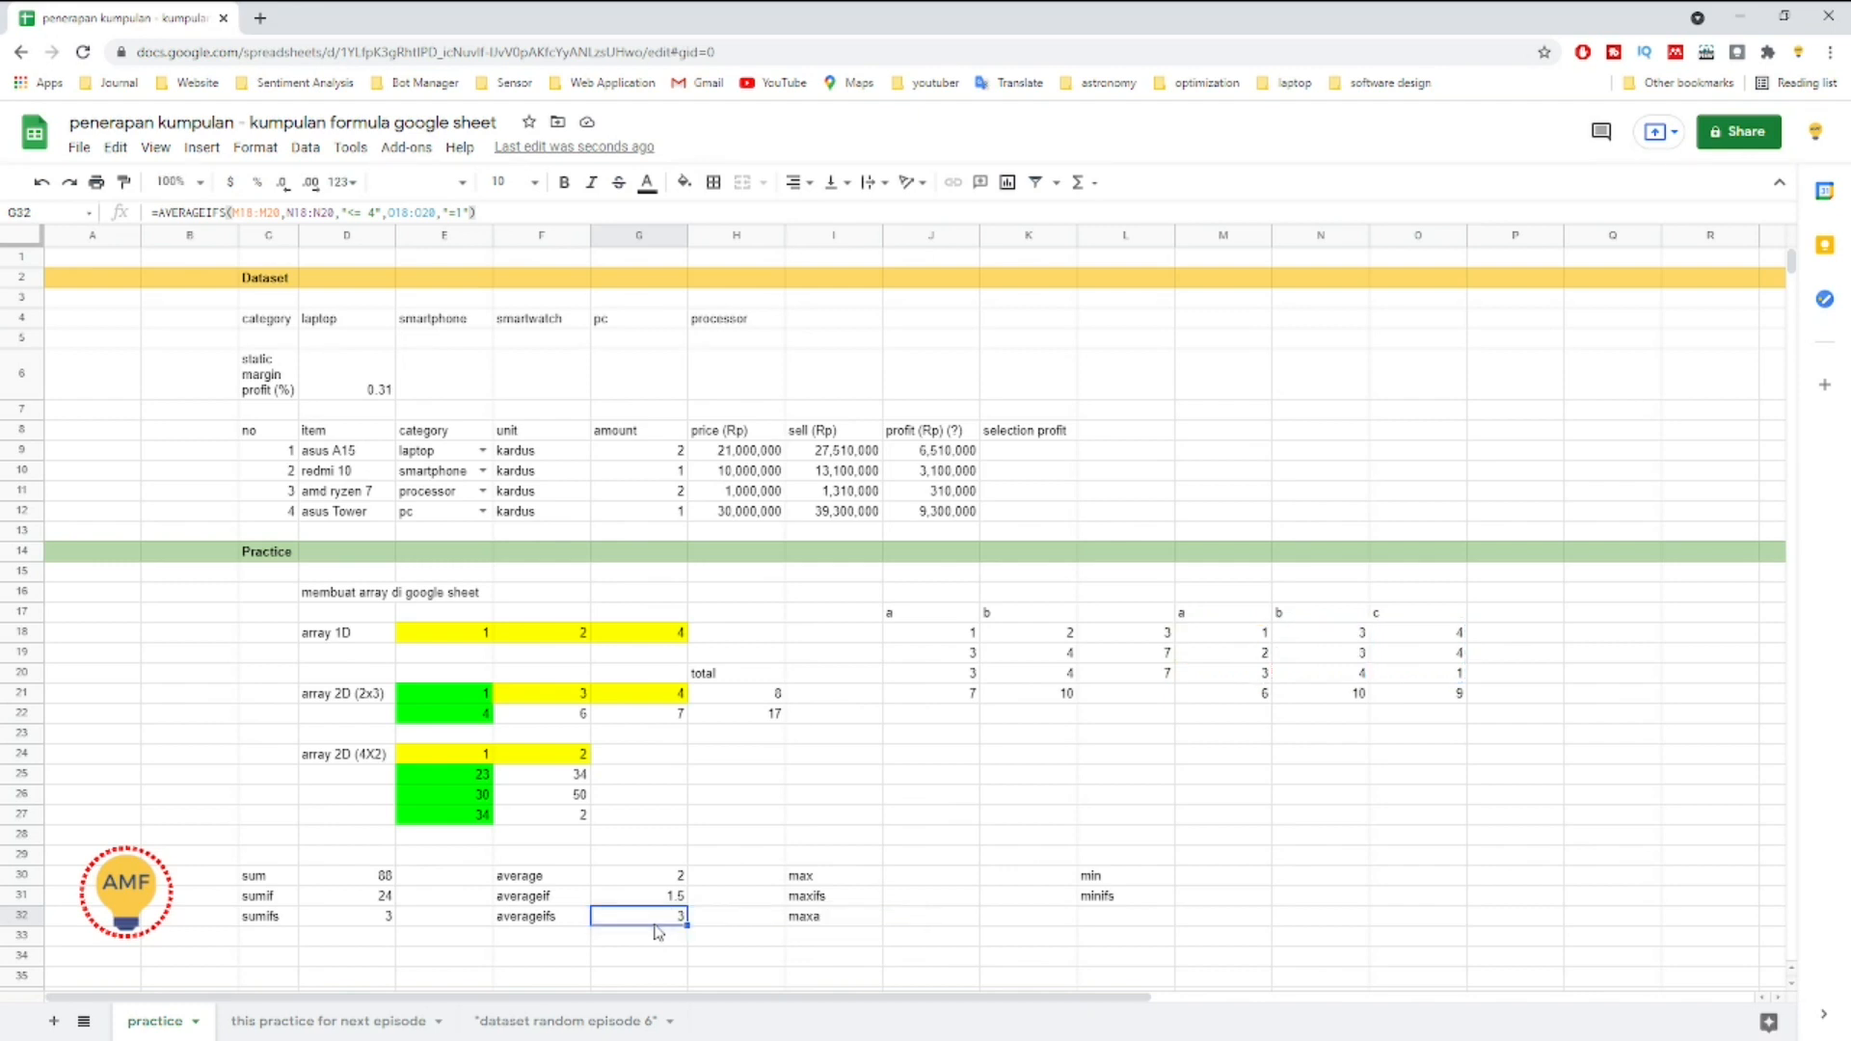
Step: Reopen the AVERAGEIFS formula in G32 and go through its arguments, from the averaged range to the last criterion
{"action": "double_click", "coordinate": [656, 924]}
{"action": "key", "text": "Left"}
{"action": "key", "text": "Left"}
{"action": "key", "text": "Left"}
{"action": "key", "text": "Left"}
{"action": "key", "text": "Left"}
{"action": "key", "text": "Left"}
{"action": "key", "text": "Left"}
{"action": "key", "text": "Left"}
{"action": "key", "text": "Left"}
{"action": "key", "text": "Left"}
{"action": "key", "text": "Left"}
{"action": "key", "text": "Left"}
{"action": "key", "text": "Left"}
{"action": "key", "text": "Left"}
{"action": "key", "text": "Left"}
{"action": "key", "text": "Left"}
{"action": "key", "text": "Left"}
{"action": "key", "text": "Left"}
{"action": "key", "text": "Left"}
{"action": "key", "text": "Left"}
{"action": "key", "text": "Right"}
{"action": "key", "text": "Right"}
{"action": "key", "text": "Right"}
{"action": "key", "text": "Right"}
{"action": "key", "text": "Right"}
{"action": "key", "text": "Right"}
{"action": "key", "text": "Right"}
{"action": "key", "text": "Right"}
{"action": "key", "text": "Right"}
{"action": "key", "text": "Right"}
{"action": "key", "text": "Right"}
{"action": "key", "text": "Right"}
{"action": "key", "text": "Right"}
{"action": "key", "text": "Right"}
{"action": "key", "text": "Right"}
{"action": "key", "text": "Right"}
{"action": "key", "text": "Right"}
{"action": "key", "text": "Right"}
{"action": "key", "text": "Right"}
{"action": "key", "text": "Left"}
{"action": "key", "text": "Left"}
{"action": "key", "text": "Left"}
{"action": "key", "text": "Left"}
{"action": "key", "text": "Left"}
{"action": "key", "text": "Left"}
{"action": "key", "text": "Left"}
{"action": "key", "text": "Left"}
{"action": "key", "text": "Left"}
{"action": "key", "text": "Left"}
{"action": "key", "text": "Left"}
{"action": "key", "text": "Left"}
{"action": "key", "text": "Left"}
{"action": "key", "text": "Left"}
{"action": "key", "text": "Left"}
{"action": "key", "text": "Left"}
{"action": "key", "text": "Right"}
{"action": "key", "text": "Right"}
{"action": "key", "text": "Right"}
{"action": "key", "text": "Right"}
{"action": "key", "text": "Right"}
{"action": "key", "text": "Right"}
{"action": "key", "text": "Right"}
{"action": "key", "text": "Right"}
{"action": "key", "text": "Right"}
{"action": "key", "text": "Right"}
{"action": "key", "text": "Right"}
{"action": "key", "text": "Right"}
{"action": "key", "text": "Right"}
{"action": "key", "text": "Right"}
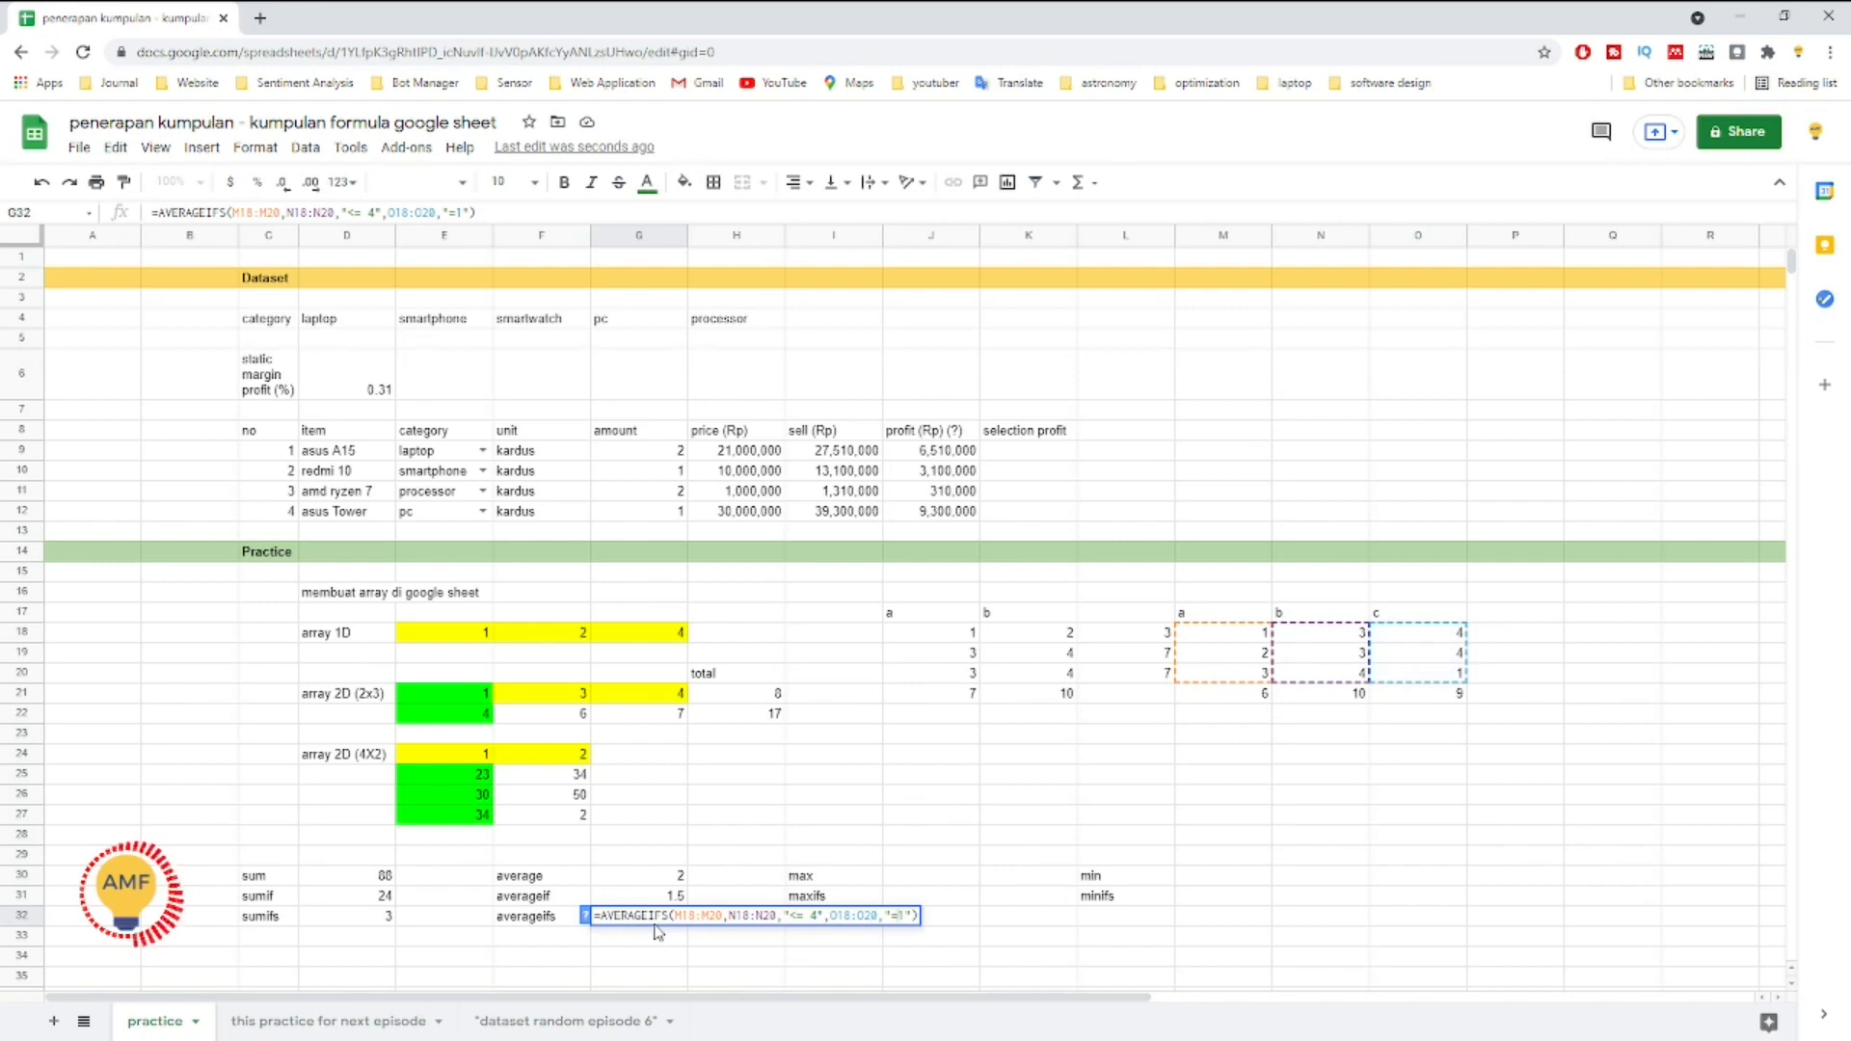
Step: Highlight the averaged range M18:M20 inside the AVERAGEIFS formula in G32
{"action": "key", "text": "Left"}
{"action": "key", "text": "Left"}
{"action": "key", "text": "Left"}
{"action": "key", "text": "Left"}
{"action": "key", "text": "Left"}
{"action": "key", "text": "Left"}
{"action": "key", "text": "Left"}
{"action": "key", "text": "Left"}
{"action": "key", "text": "Left"}
{"action": "key", "text": "Left"}
{"action": "key", "text": "Left"}
{"action": "key", "text": "Left"}
{"action": "key", "text": "Left"}
{"action": "key", "text": "Left"}
{"action": "key", "text": "Left"}
{"action": "key", "text": "Left"}
{"action": "key", "text": "Left"}
{"action": "key", "text": "Left"}
{"action": "key", "text": "Left"}
{"action": "key", "text": "Left"}
{"action": "key", "text": "Left"}
{"action": "key", "text": "Left"}
{"action": "key", "text": "Left"}
{"action": "key", "text": "Left"}
{"action": "key", "text": "Left"}
{"action": "key", "text": "shift+Right"}
{"action": "key", "text": "shift+Right"}
{"action": "key", "text": "shift+Right"}
{"action": "key", "text": "shift+Right"}
{"action": "key", "text": "shift+Right"}
{"action": "key", "text": "shift+Right"}
{"action": "key", "text": "shift+Right"}
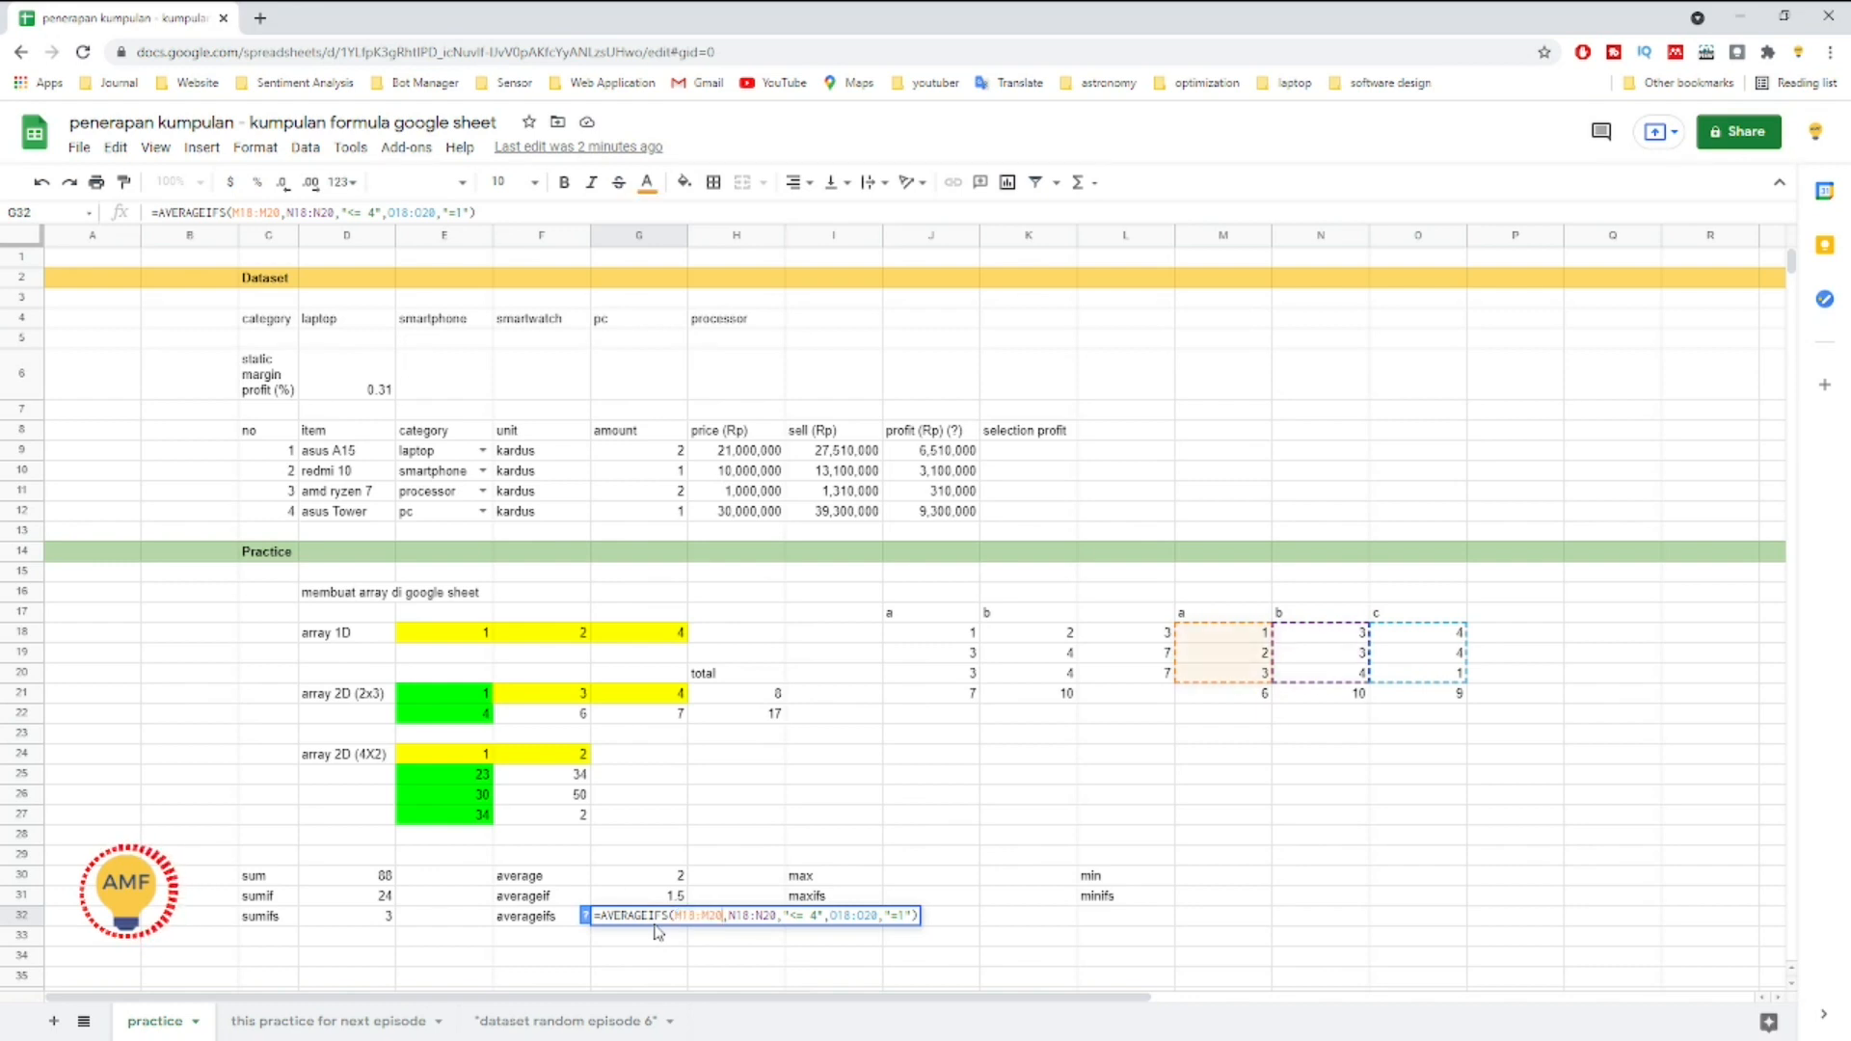
Step: Examine the first criteria range N18:N20 and its condition in the AVERAGEIFS formula
{"action": "key", "text": "Right"}
{"action": "key", "text": "Right"}
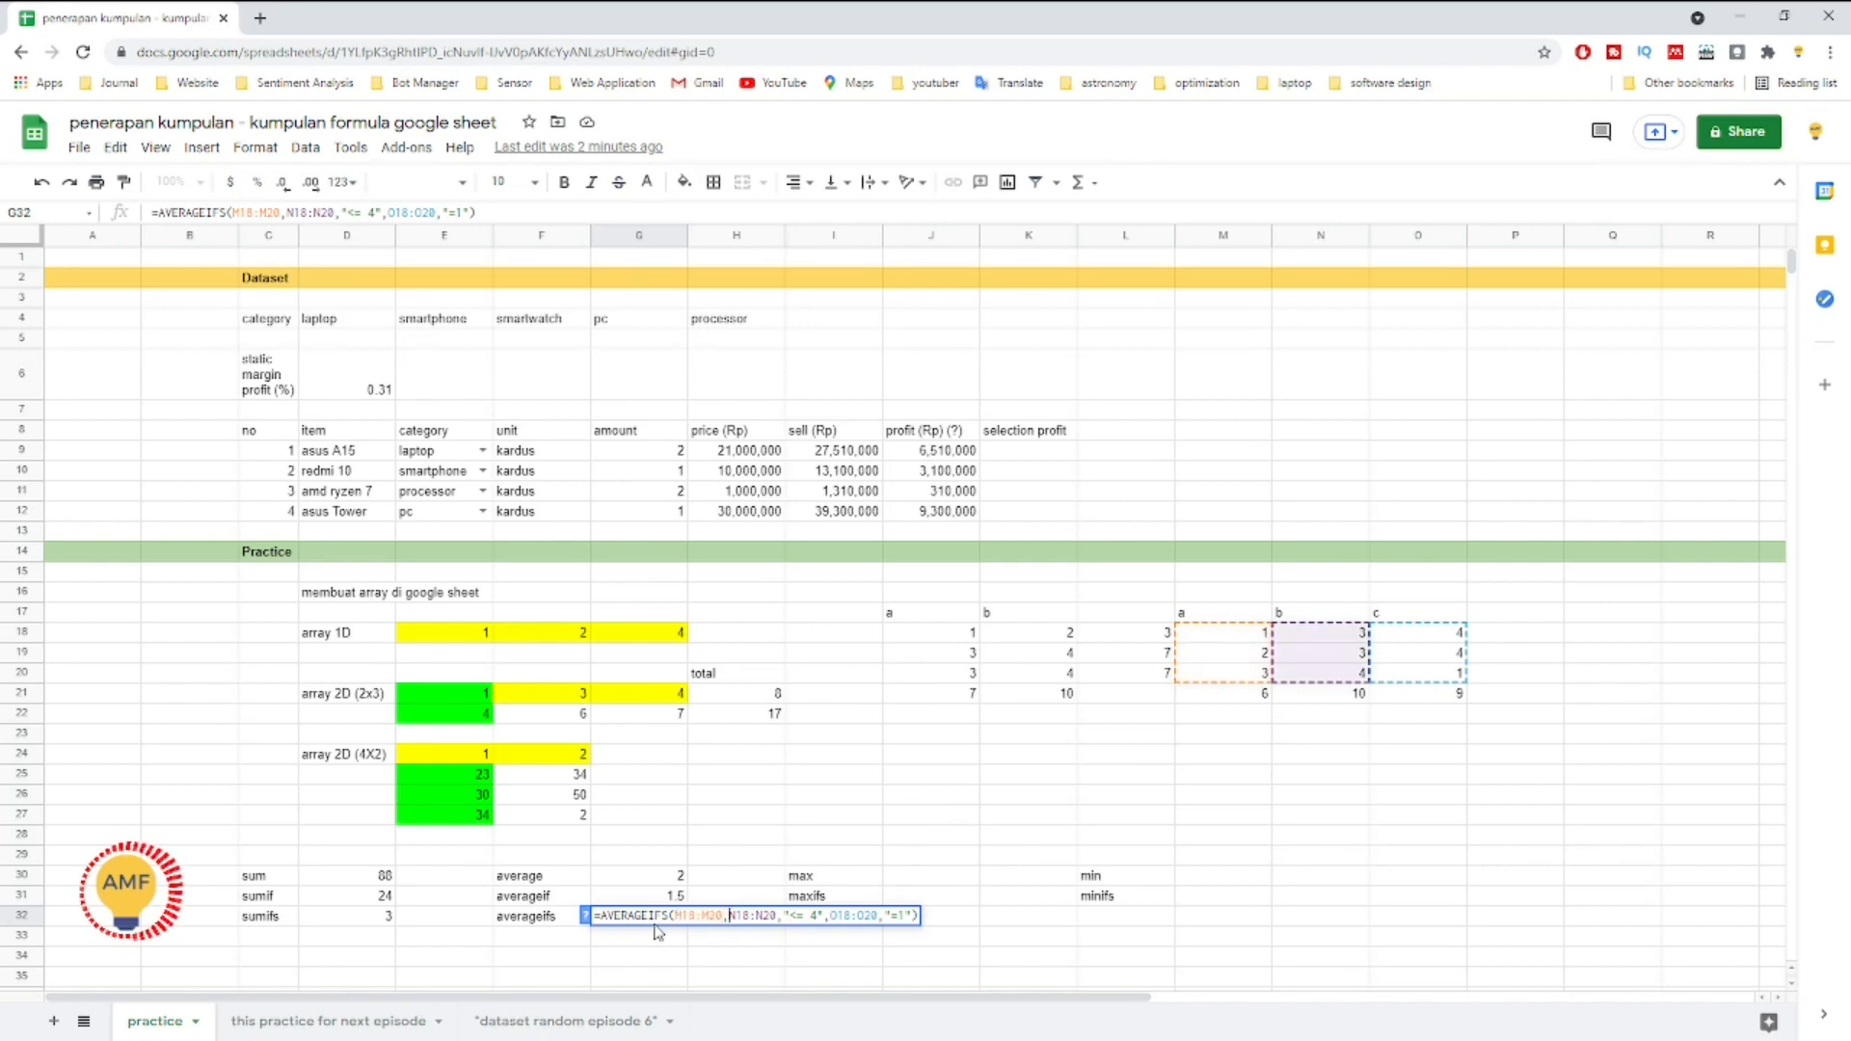
{"action": "key", "text": "shift+Right"}
{"action": "key", "text": "shift+Right"}
{"action": "key", "text": "shift+Right"}
{"action": "key", "text": "shift+Right"}
{"action": "key", "text": "shift+Right"}
{"action": "key", "text": "shift+Right"}
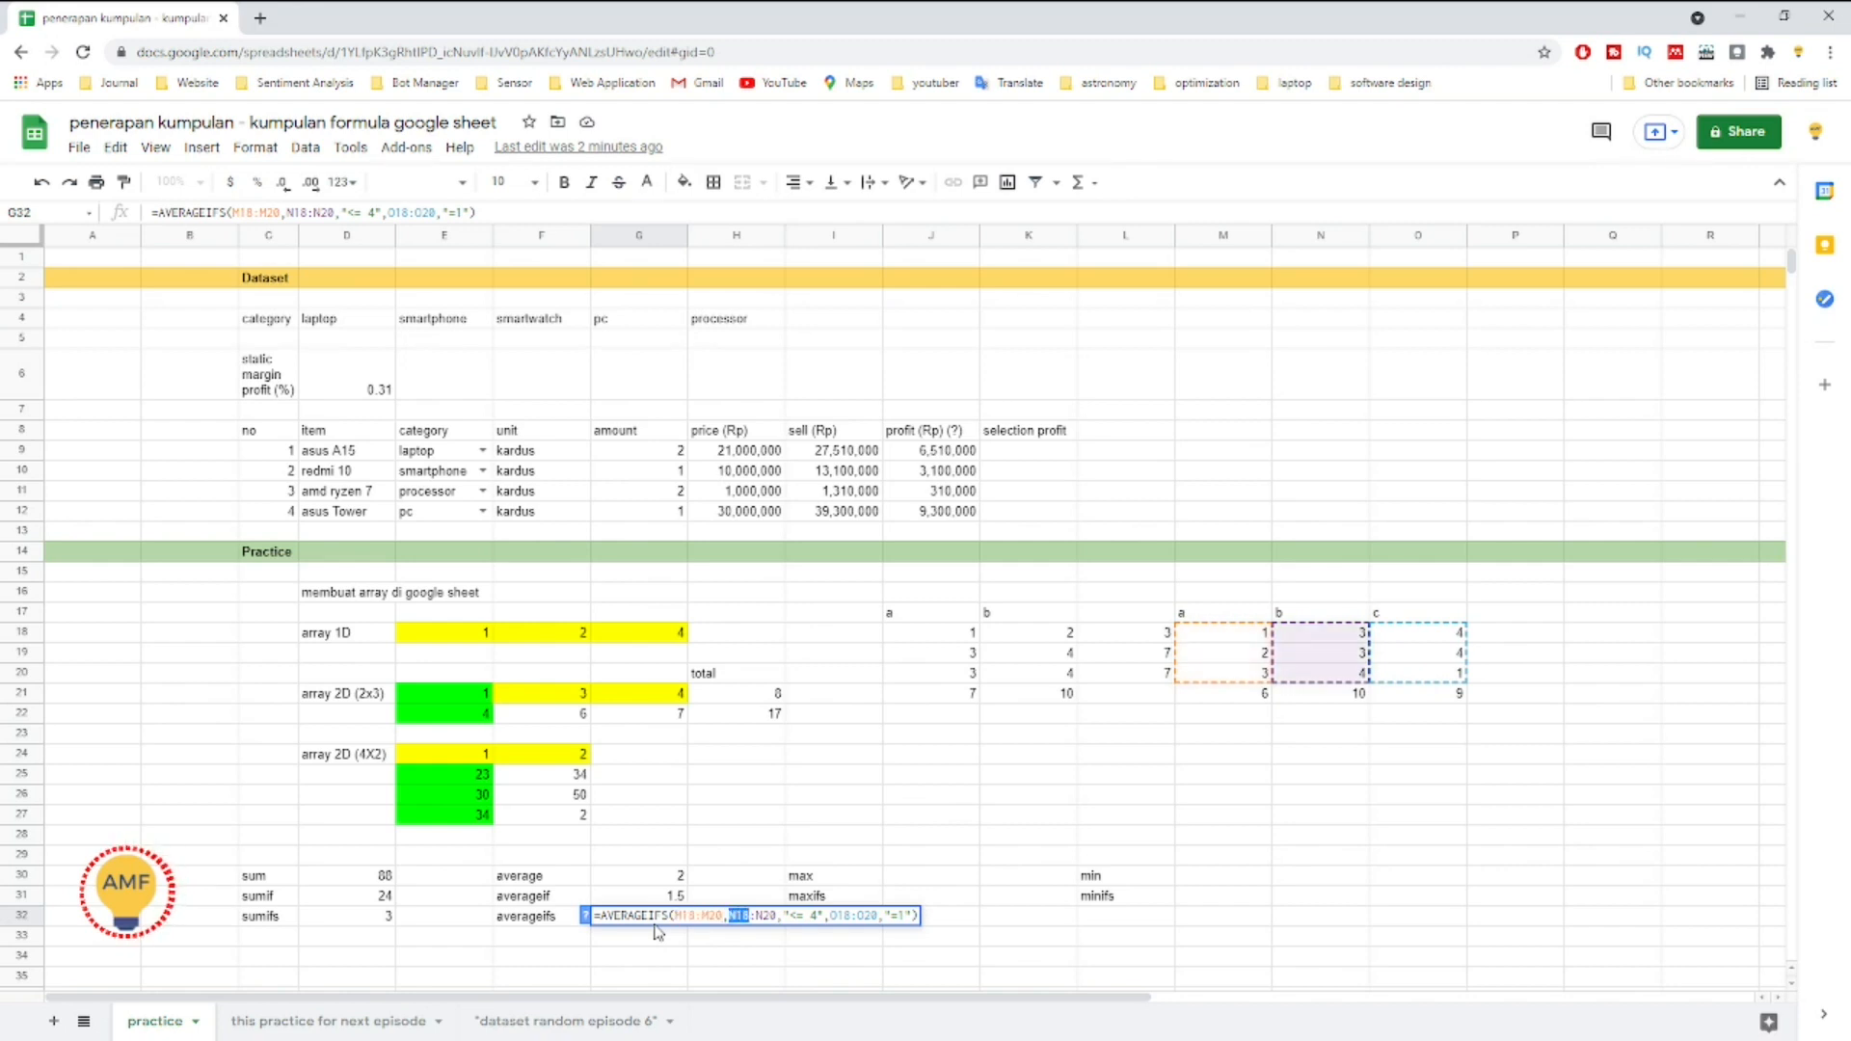
{"action": "key", "text": "Right"}
{"action": "key", "text": "Right"}
{"action": "key", "text": "Right"}
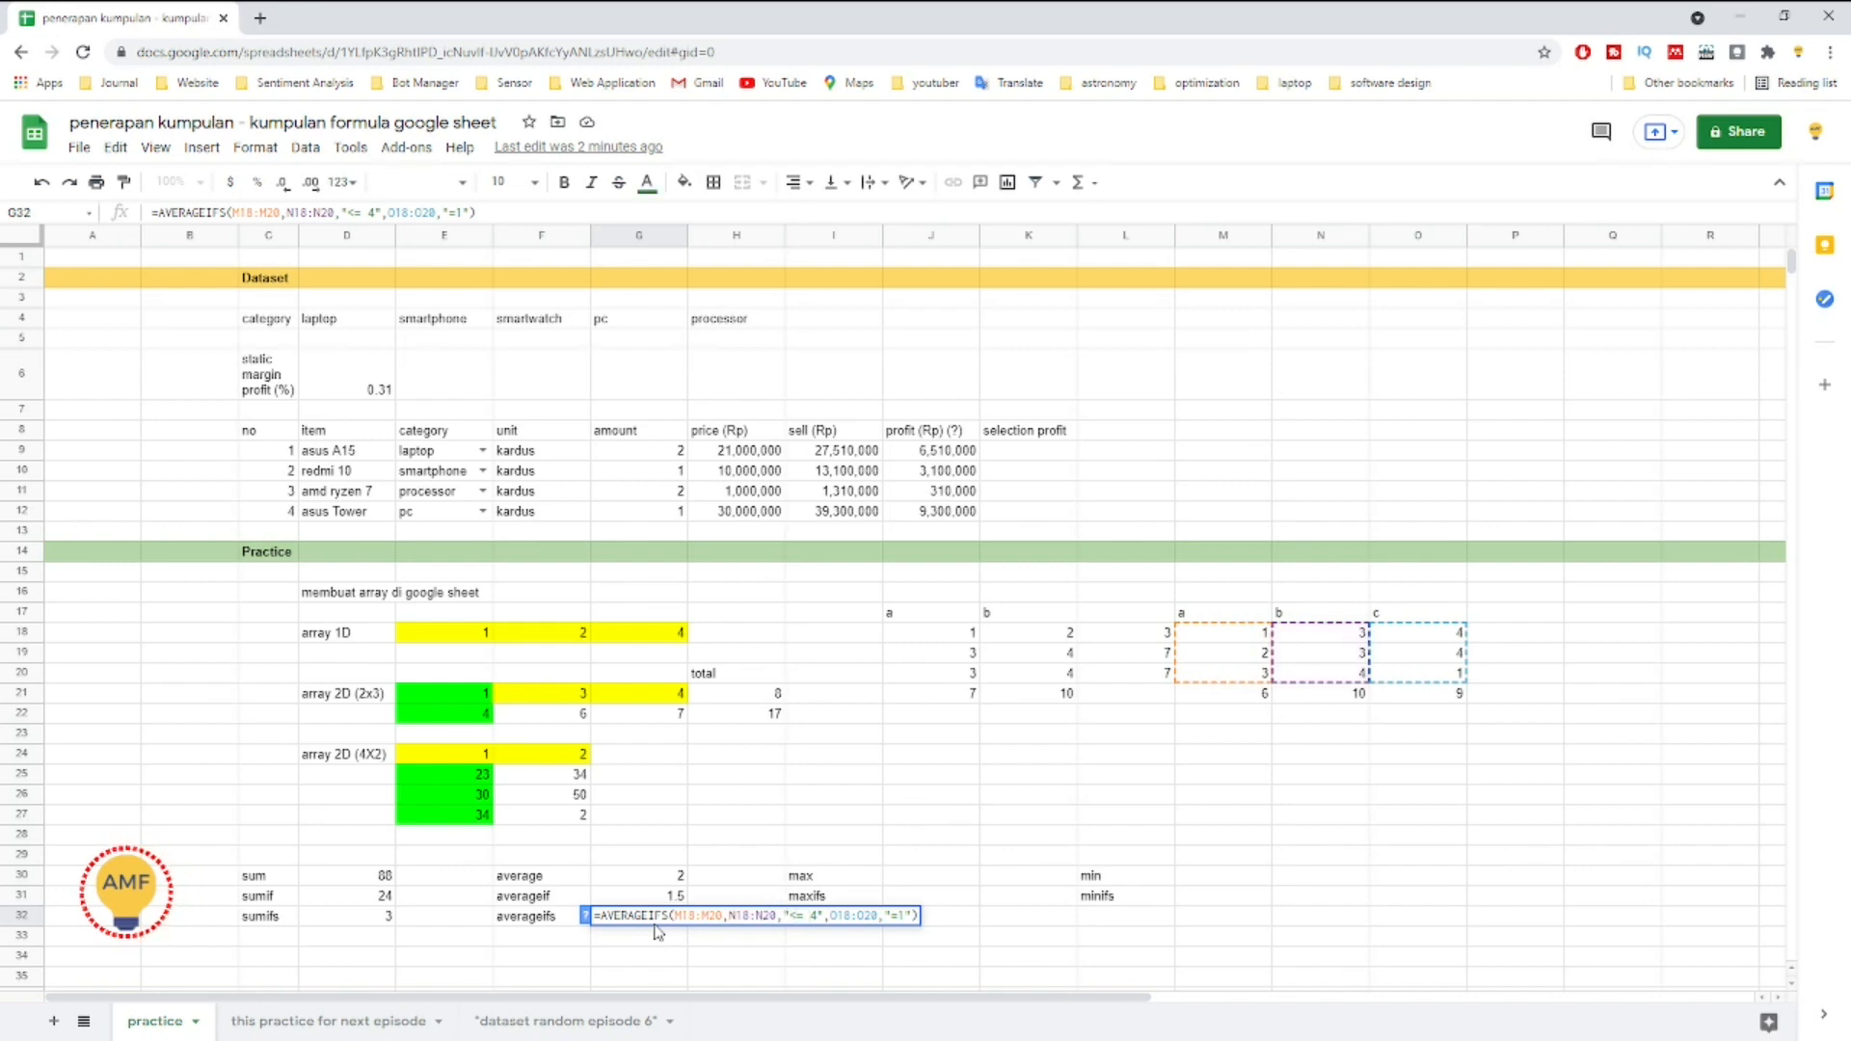
Step: Try "= 3" as the criterion for N18:N20 in the AVERAGEIFS formula, and restore it to "<= 4"
{"action": "key", "text": "shift+Right"}
{"action": "key", "text": "Right"}
{"action": "key", "text": "BackSpace"}
{"action": "key", "text": "BackSpace"}
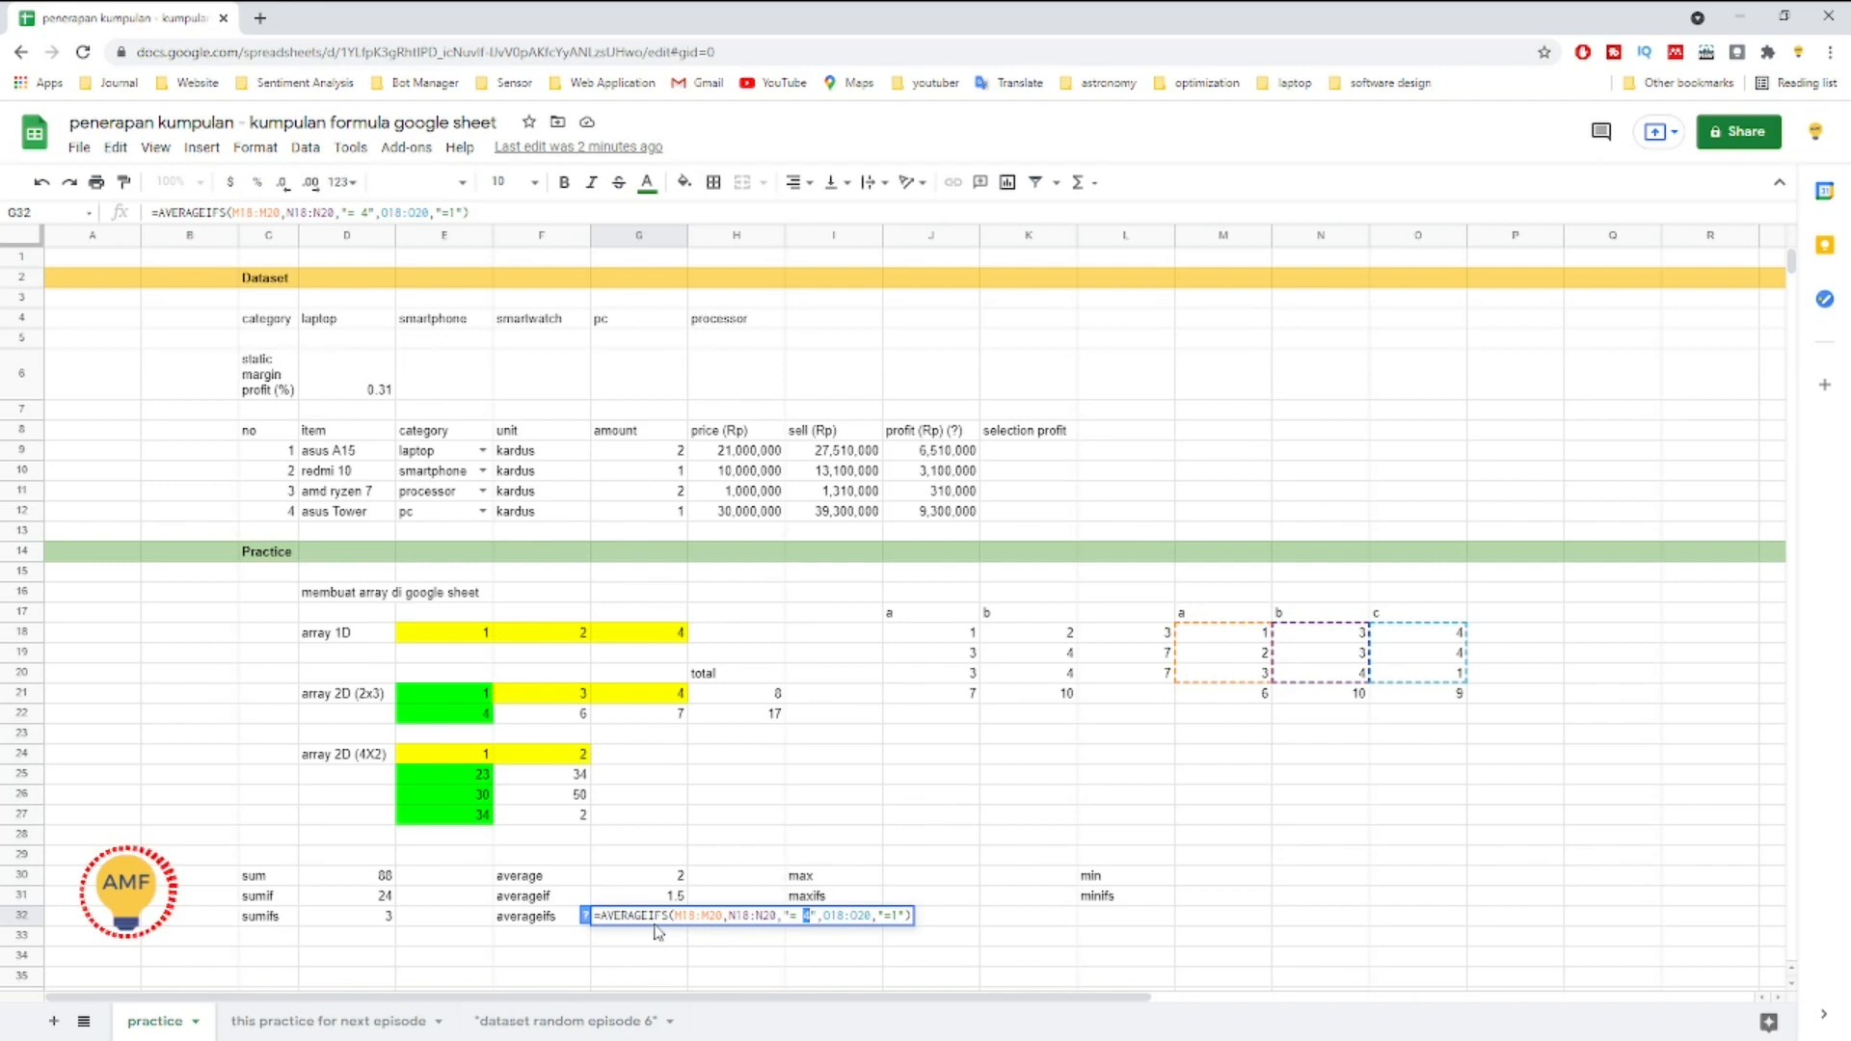
{"action": "type", "text": "3"}
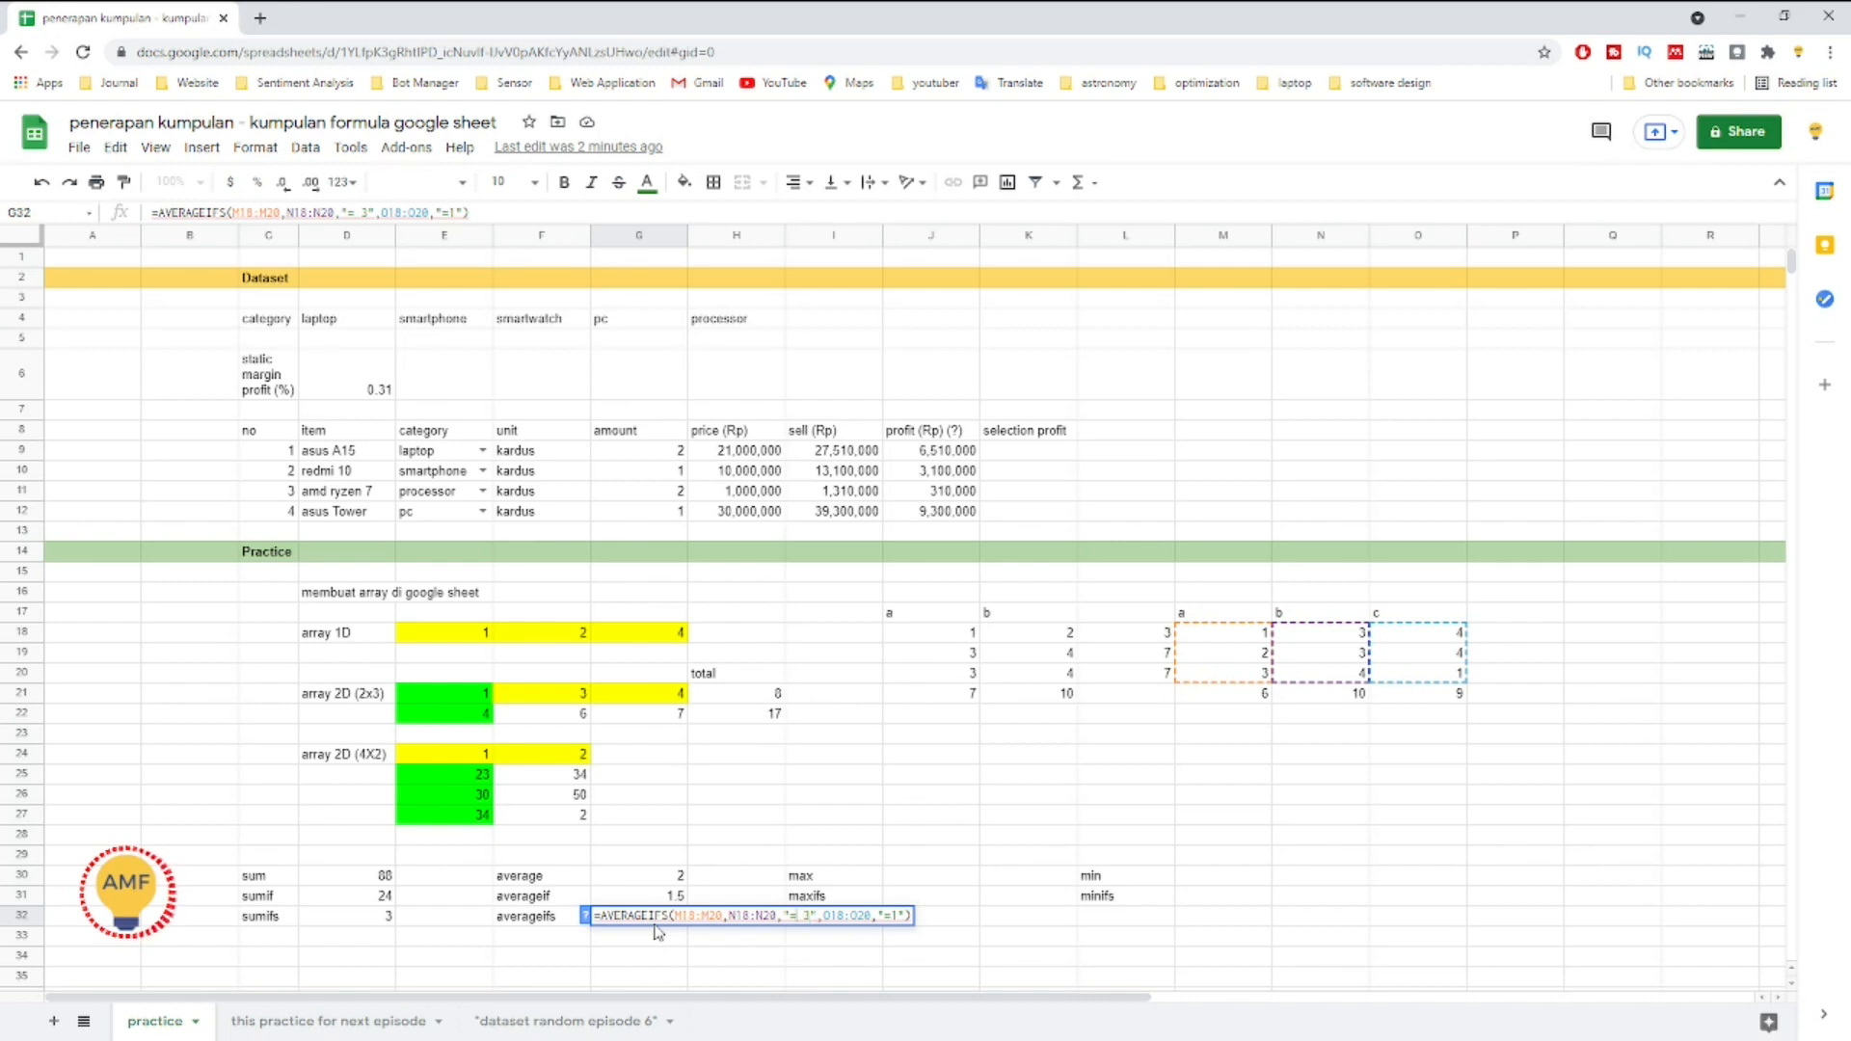
{"action": "type", "text": "<= 4"}
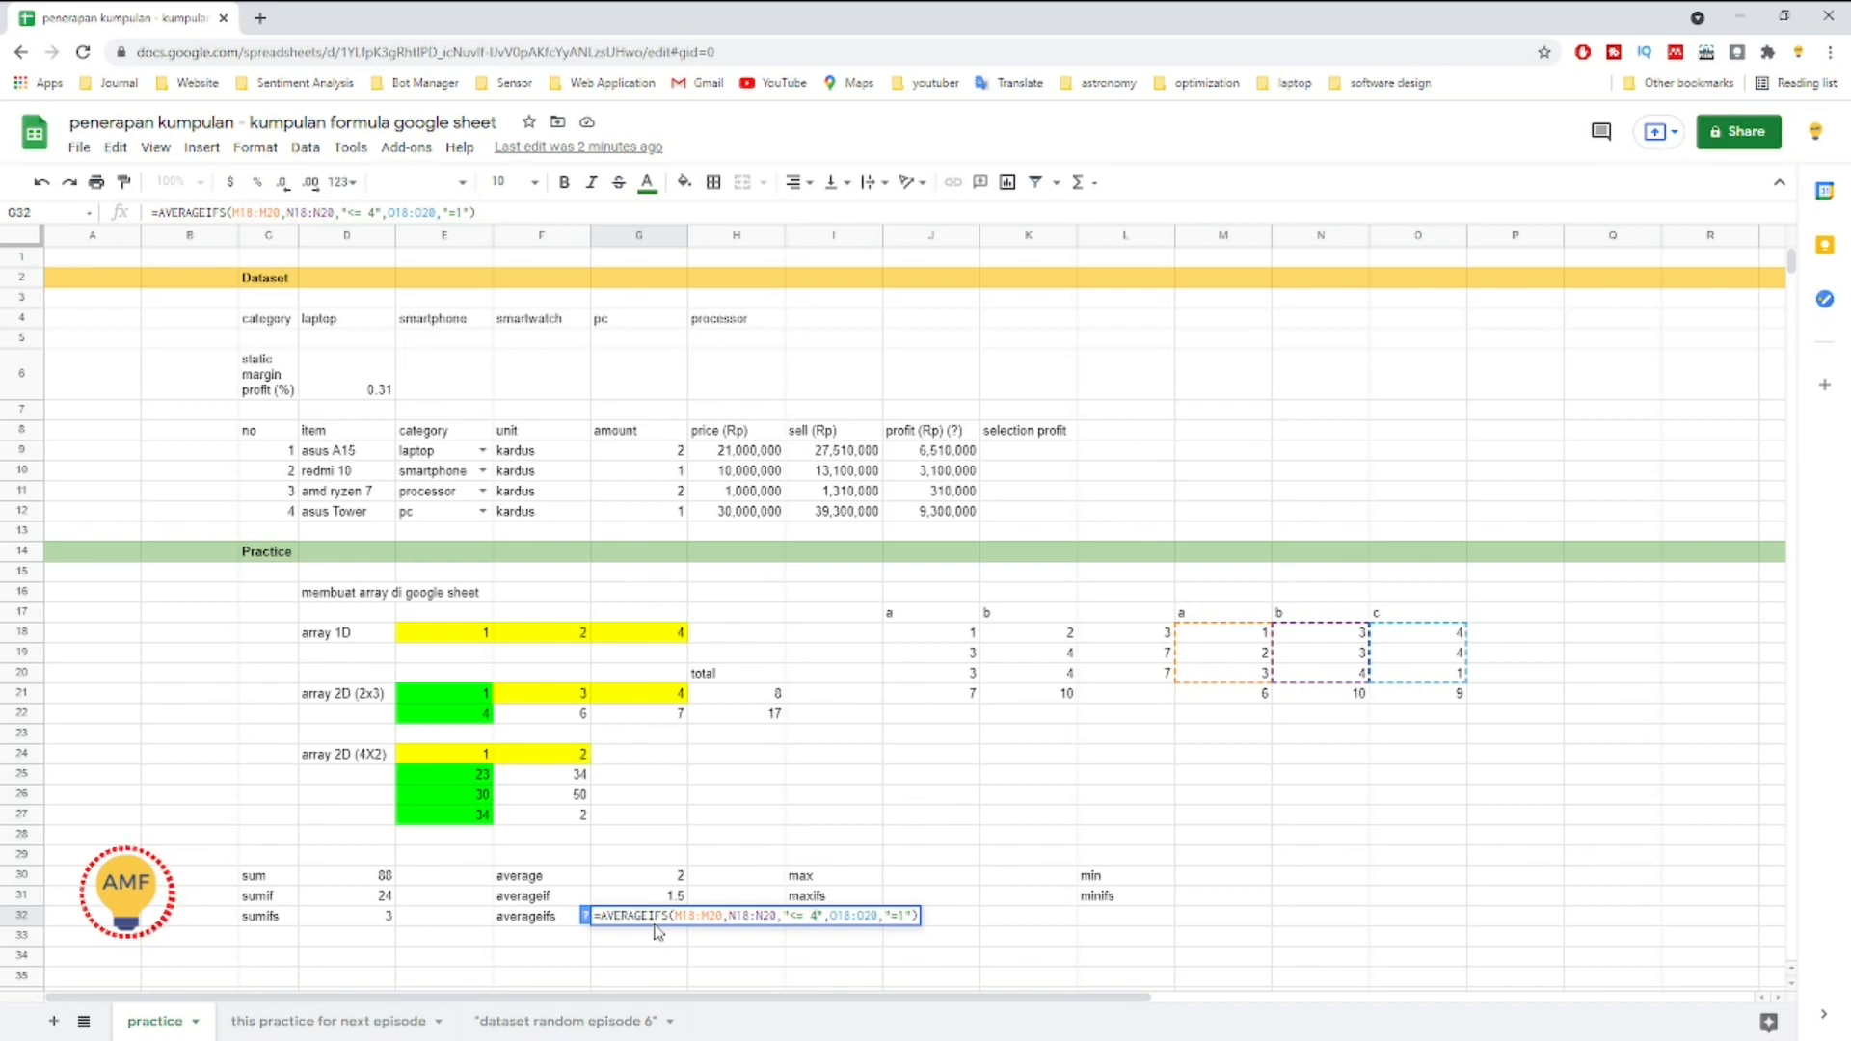
Step: Set the criterion for O18:O20 in G32's AVERAGEIFS formula to "=4" and commit the formula
{"action": "key", "text": "Right"}
{"action": "key", "text": "Right"}
{"action": "key", "text": "Right"}
{"action": "key", "text": "Right"}
{"action": "key", "text": "Right"}
{"action": "key", "text": "Right"}
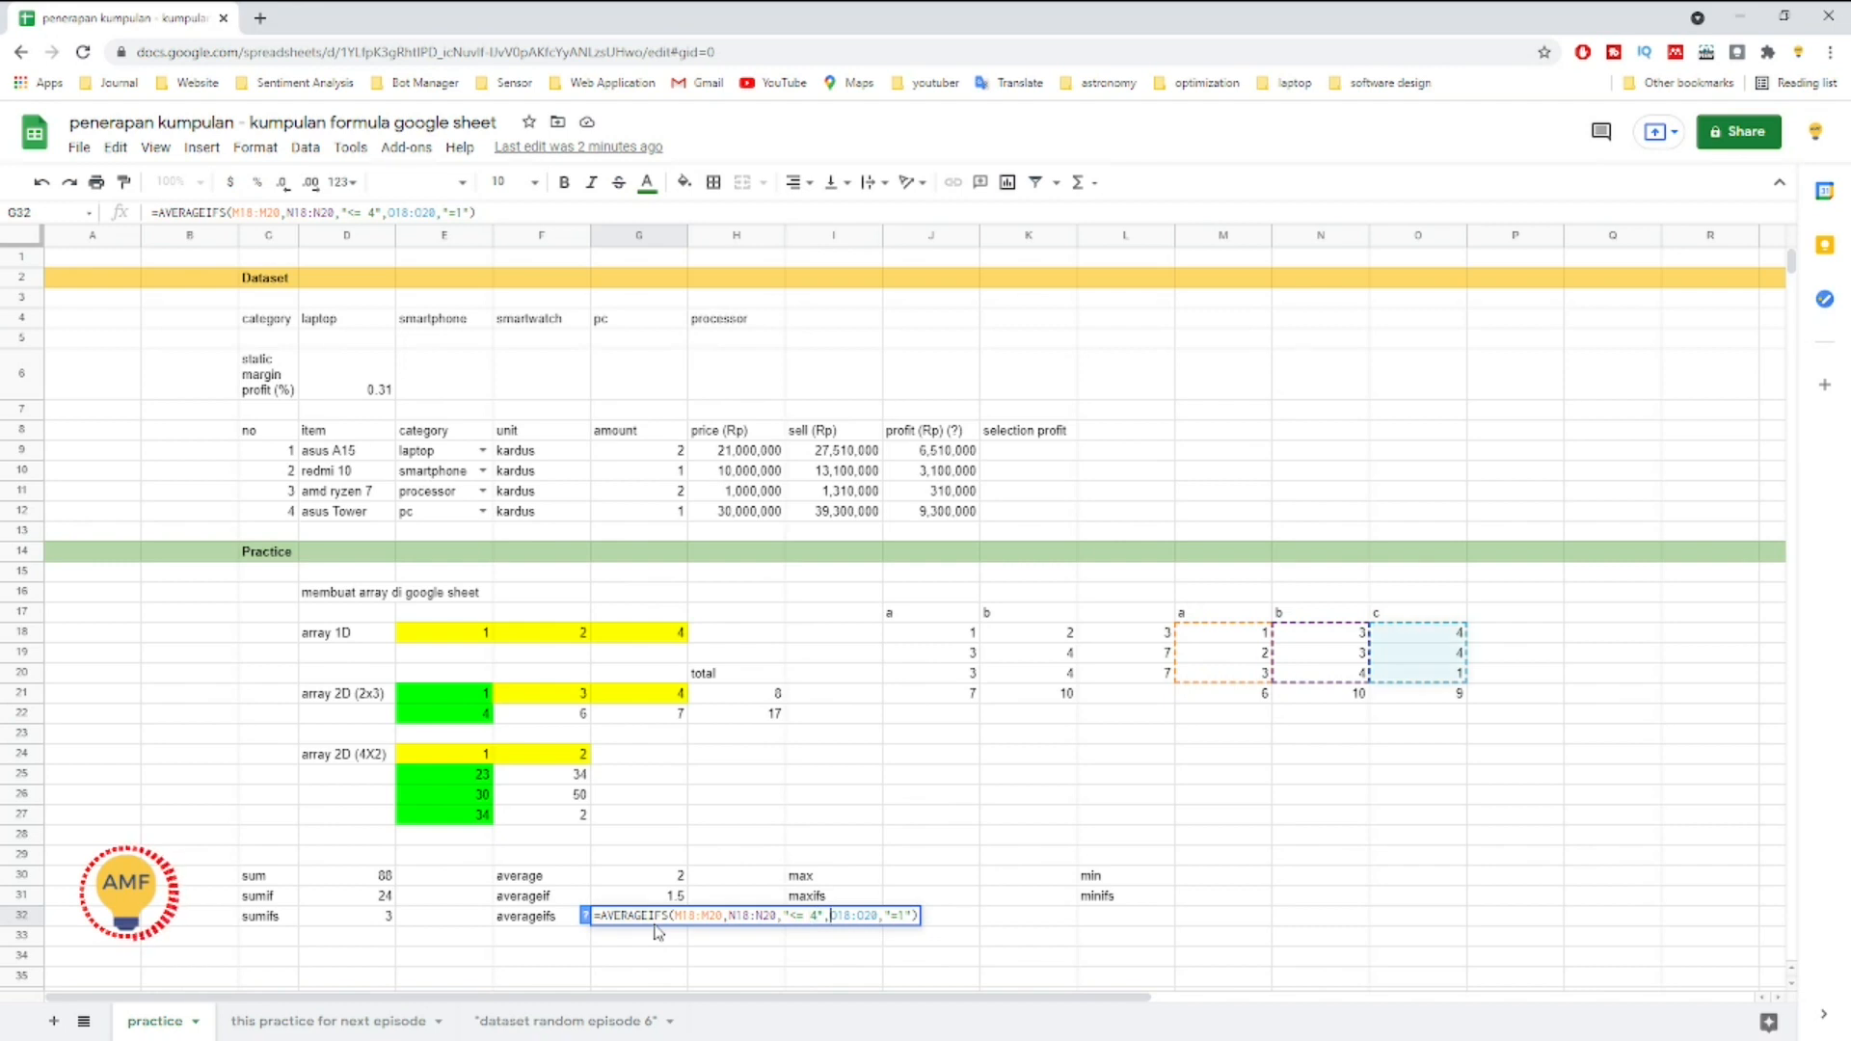
{"action": "key", "text": "Right"}
{"action": "key", "text": "Right"}
{"action": "key", "text": "Right"}
{"action": "key", "text": "Right"}
{"action": "key", "text": "Right"}
{"action": "key", "text": "Right"}
{"action": "key", "text": "Right"}
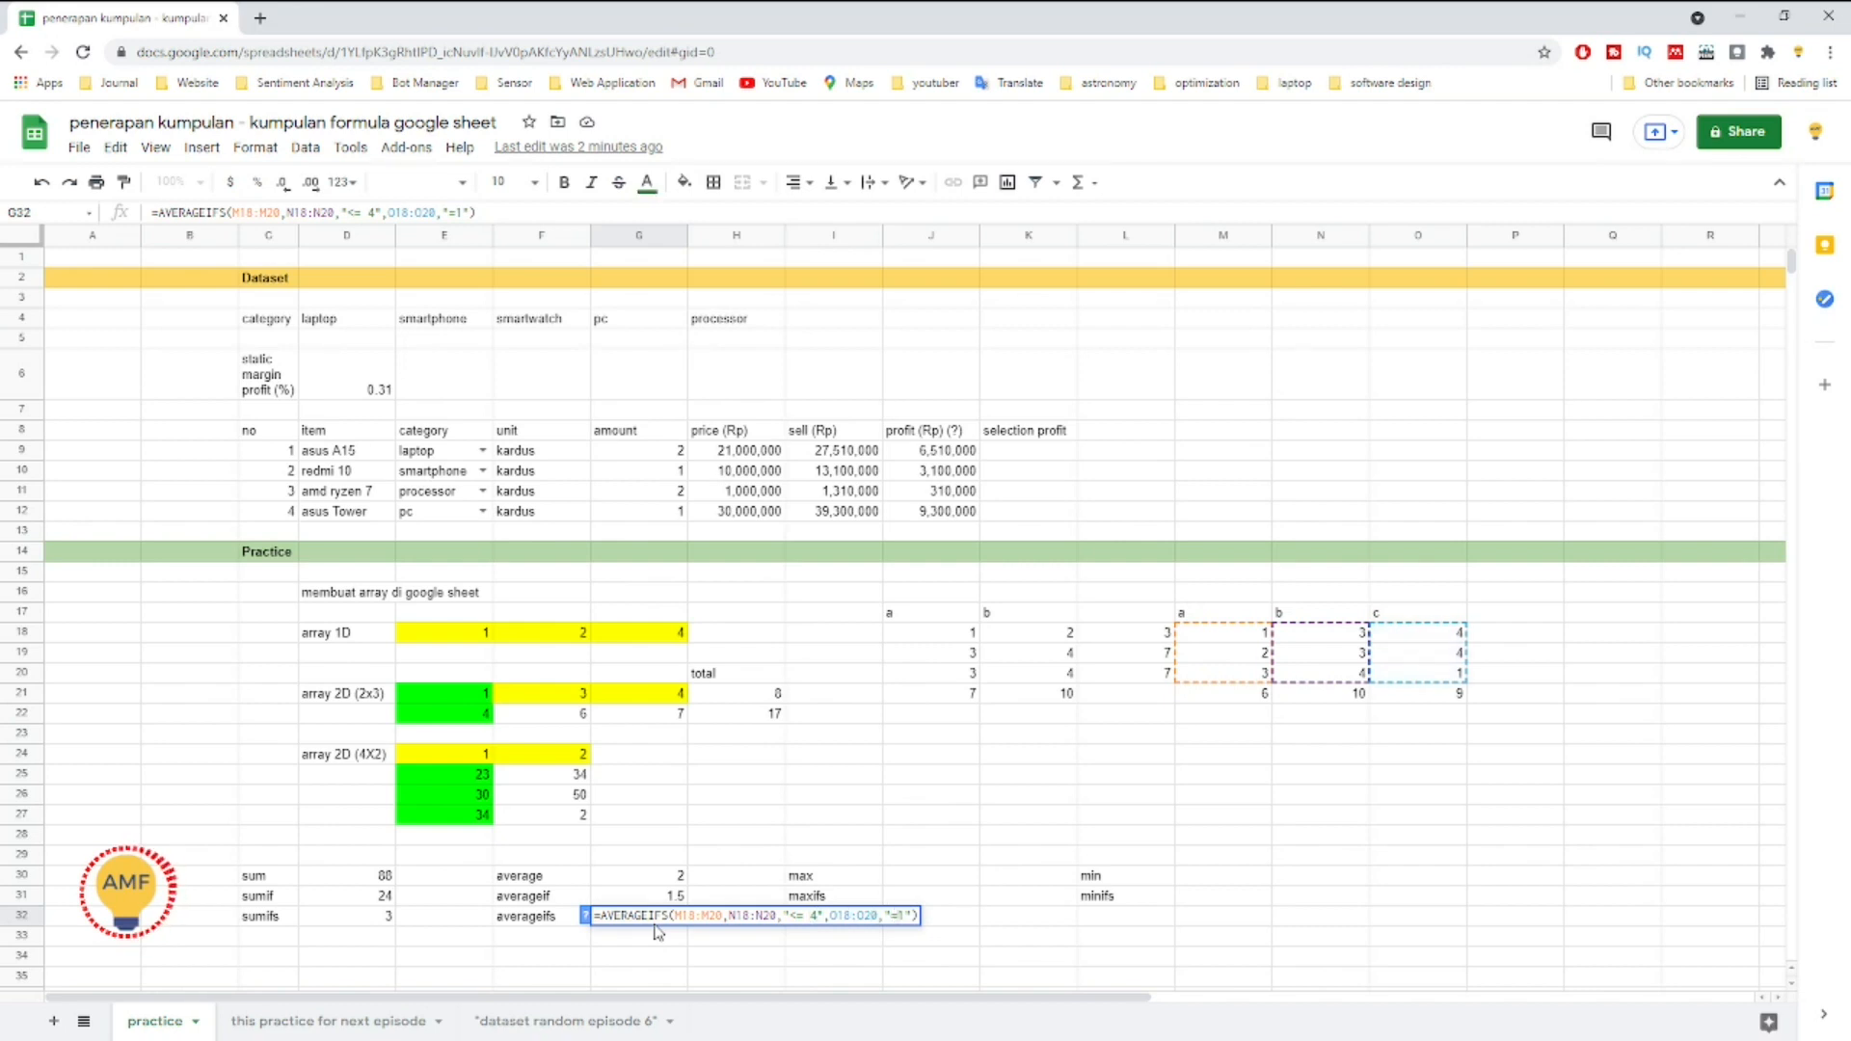
{"action": "key", "text": "shift+Right"}
{"action": "type", "text": "4"}
{"action": "key", "text": "BackSpace"}
{"action": "type", "text": "1"}
{"action": "key", "text": "BackSpace"}
{"action": "type", "text": "4"}
{"action": "key", "text": "Return"}
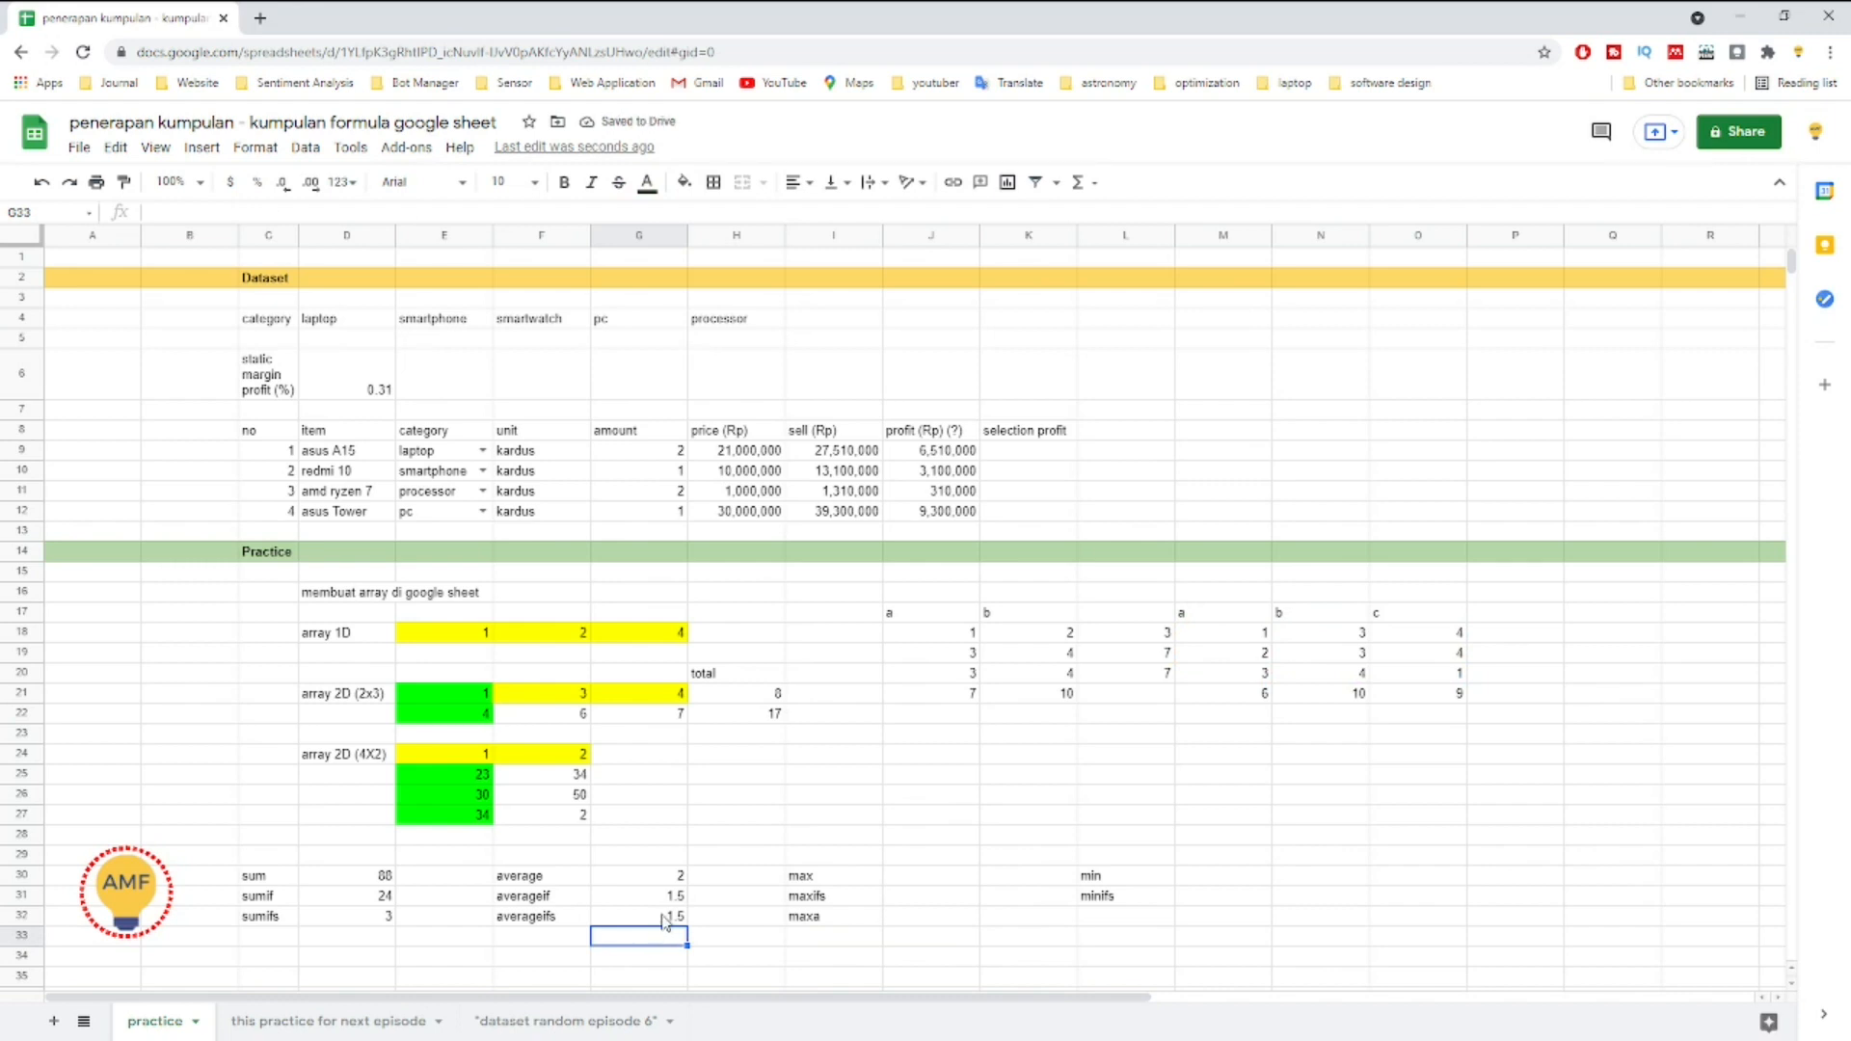
Step: Compare the AVERAGEIFS formula in G32 with the values in its source ranges M18:M20, N18:N20 and O18:O20
{"action": "double_click", "coordinate": [664, 918]}
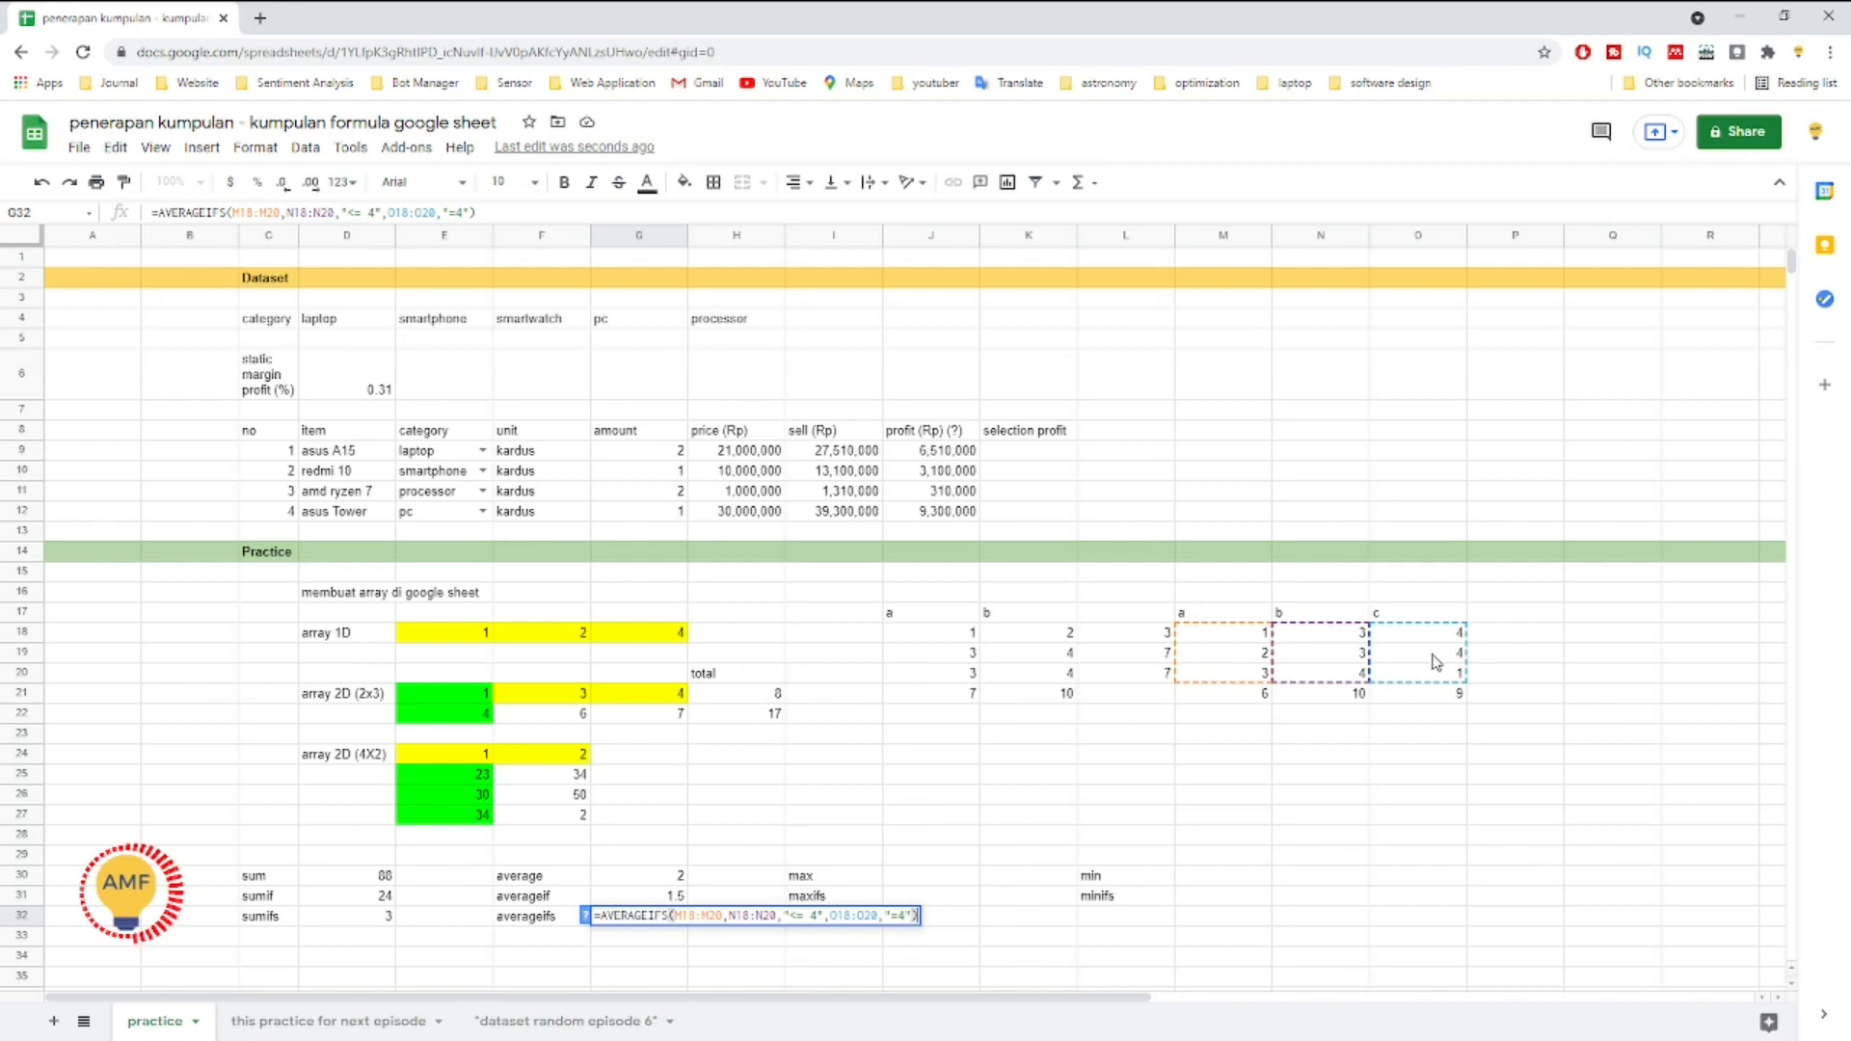
{"action": "left_click", "coordinate": [1251, 659]}
{"action": "left_click", "coordinate": [1251, 640]}
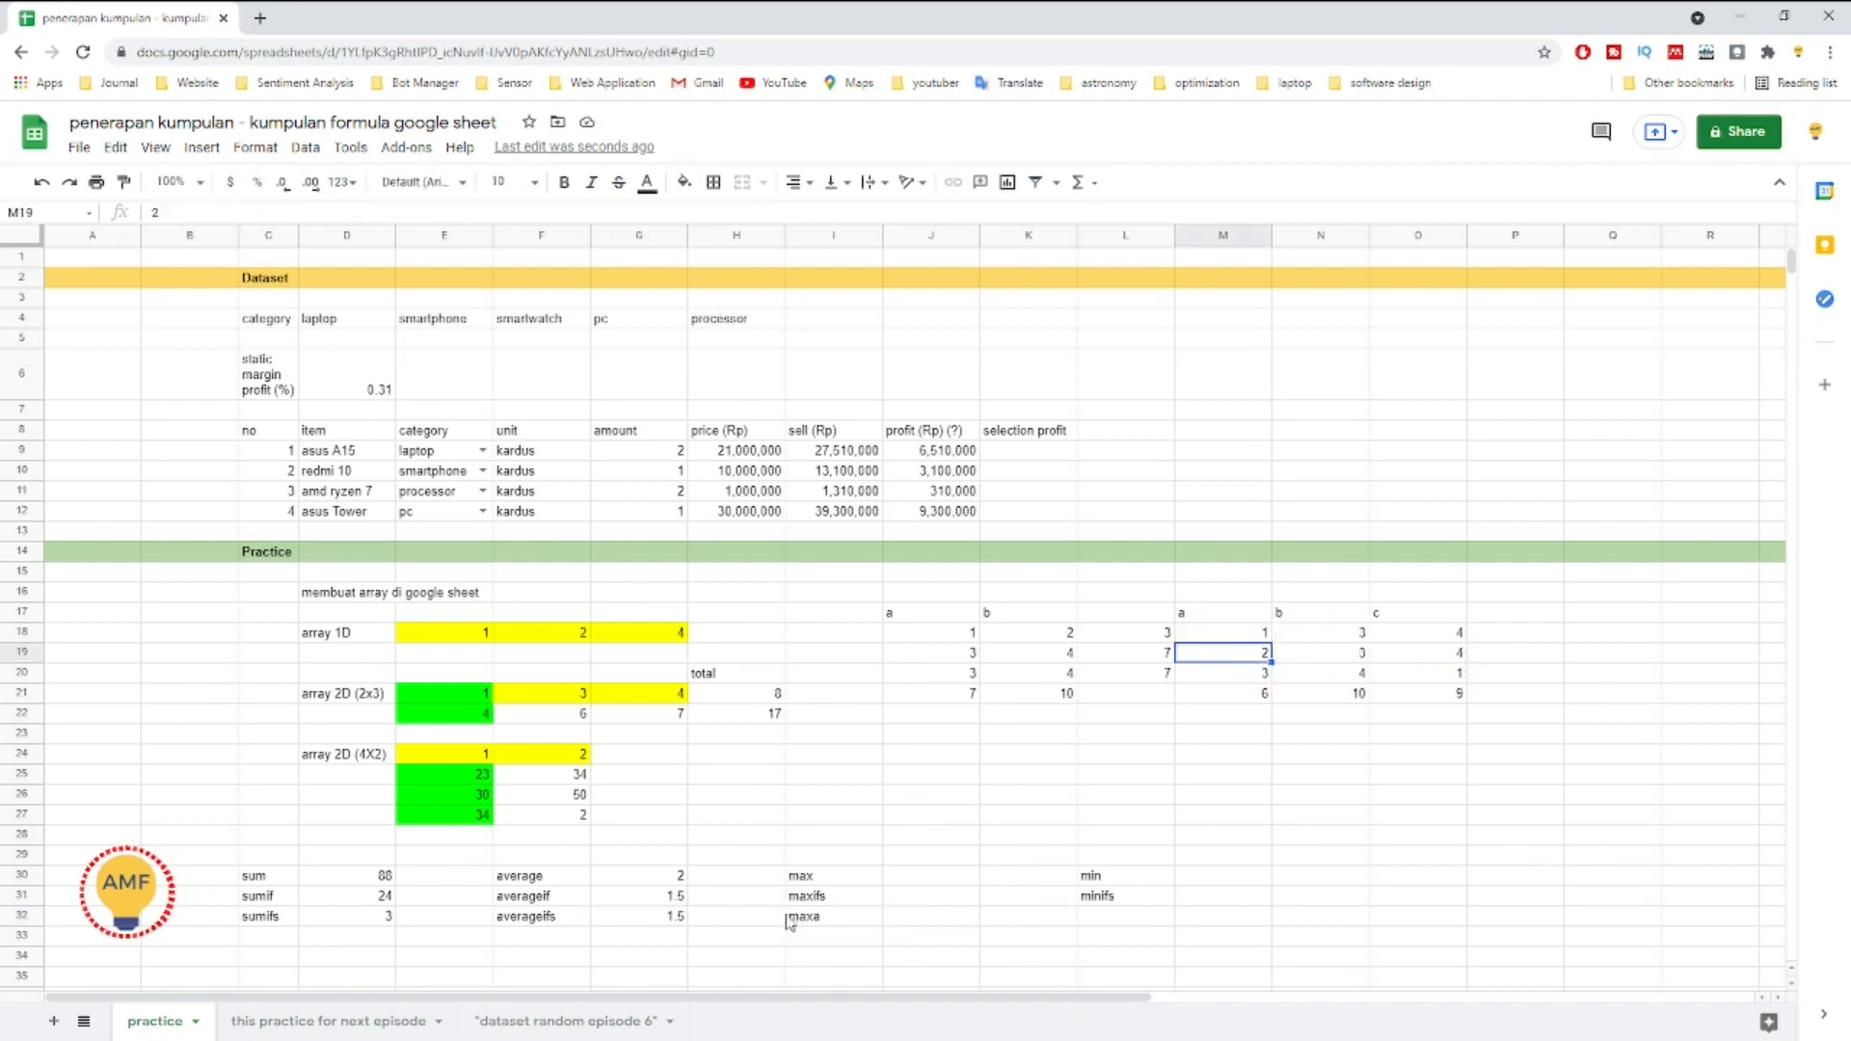
{"action": "double_click", "coordinate": [678, 916]}
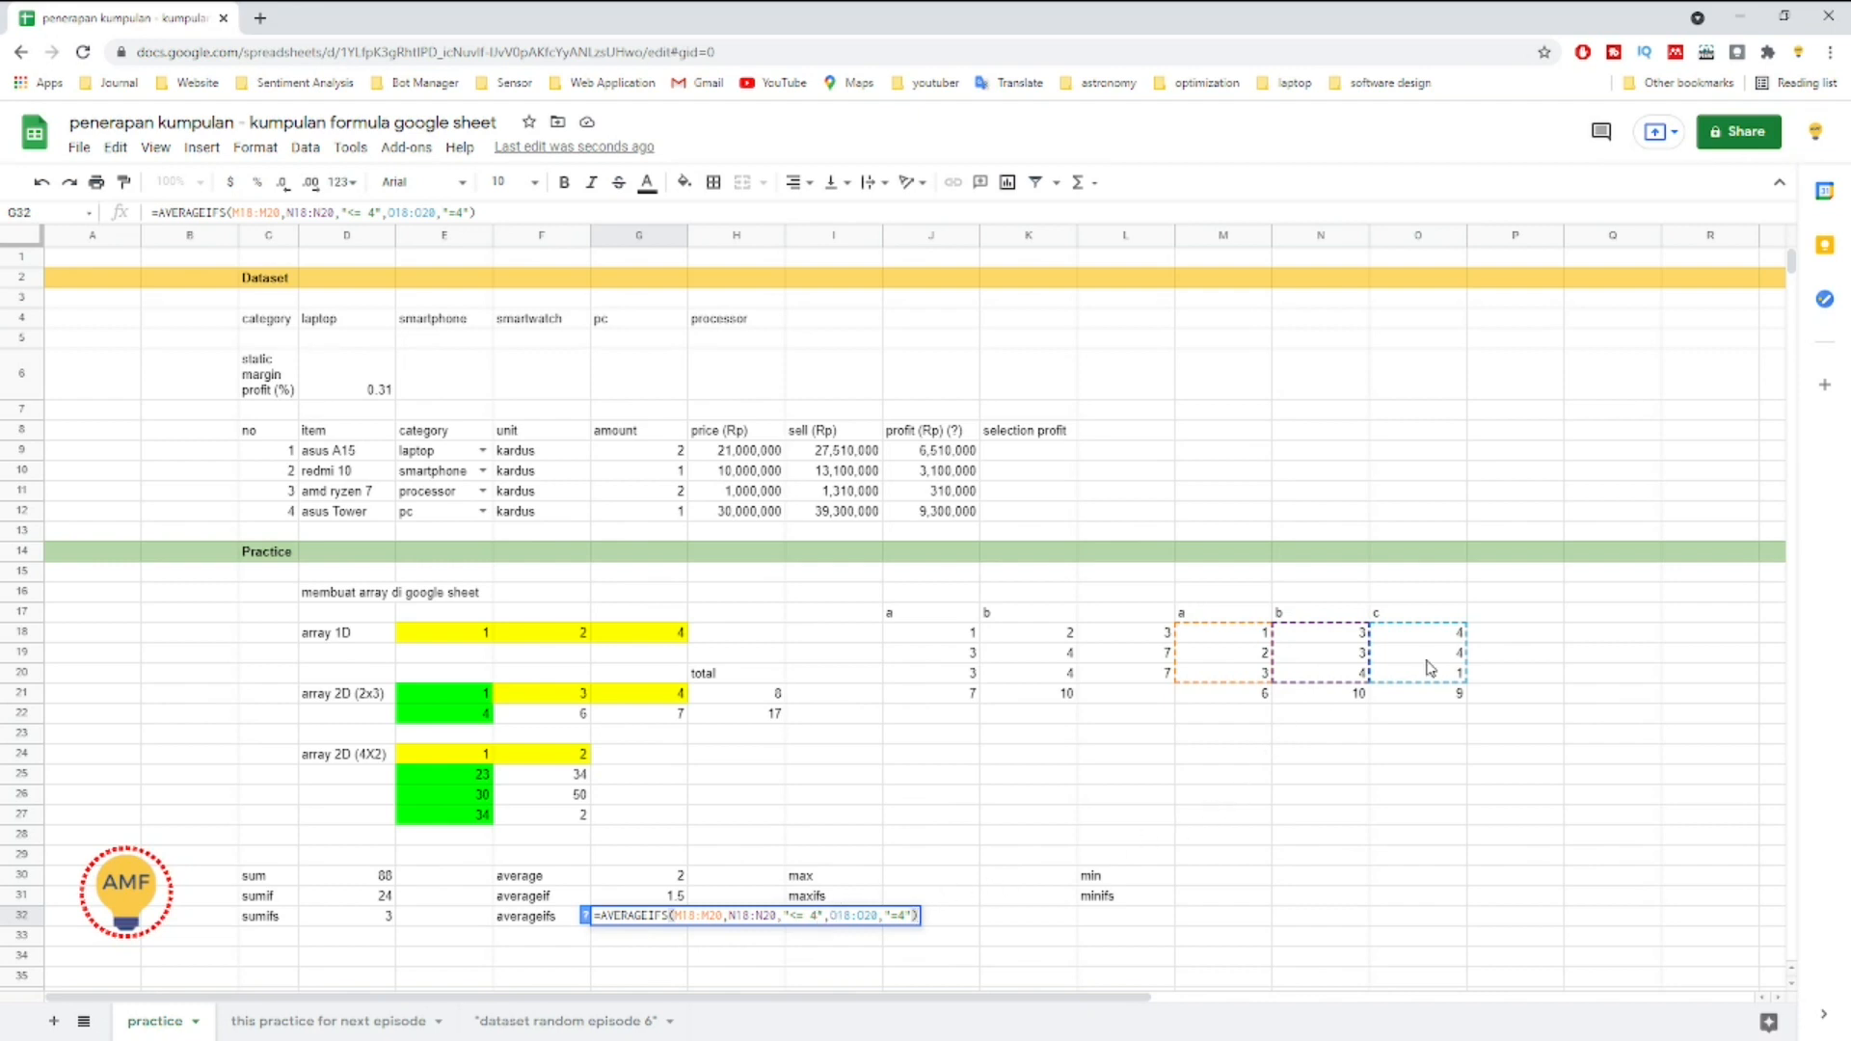
{"action": "left_click", "coordinate": [1354, 678]}
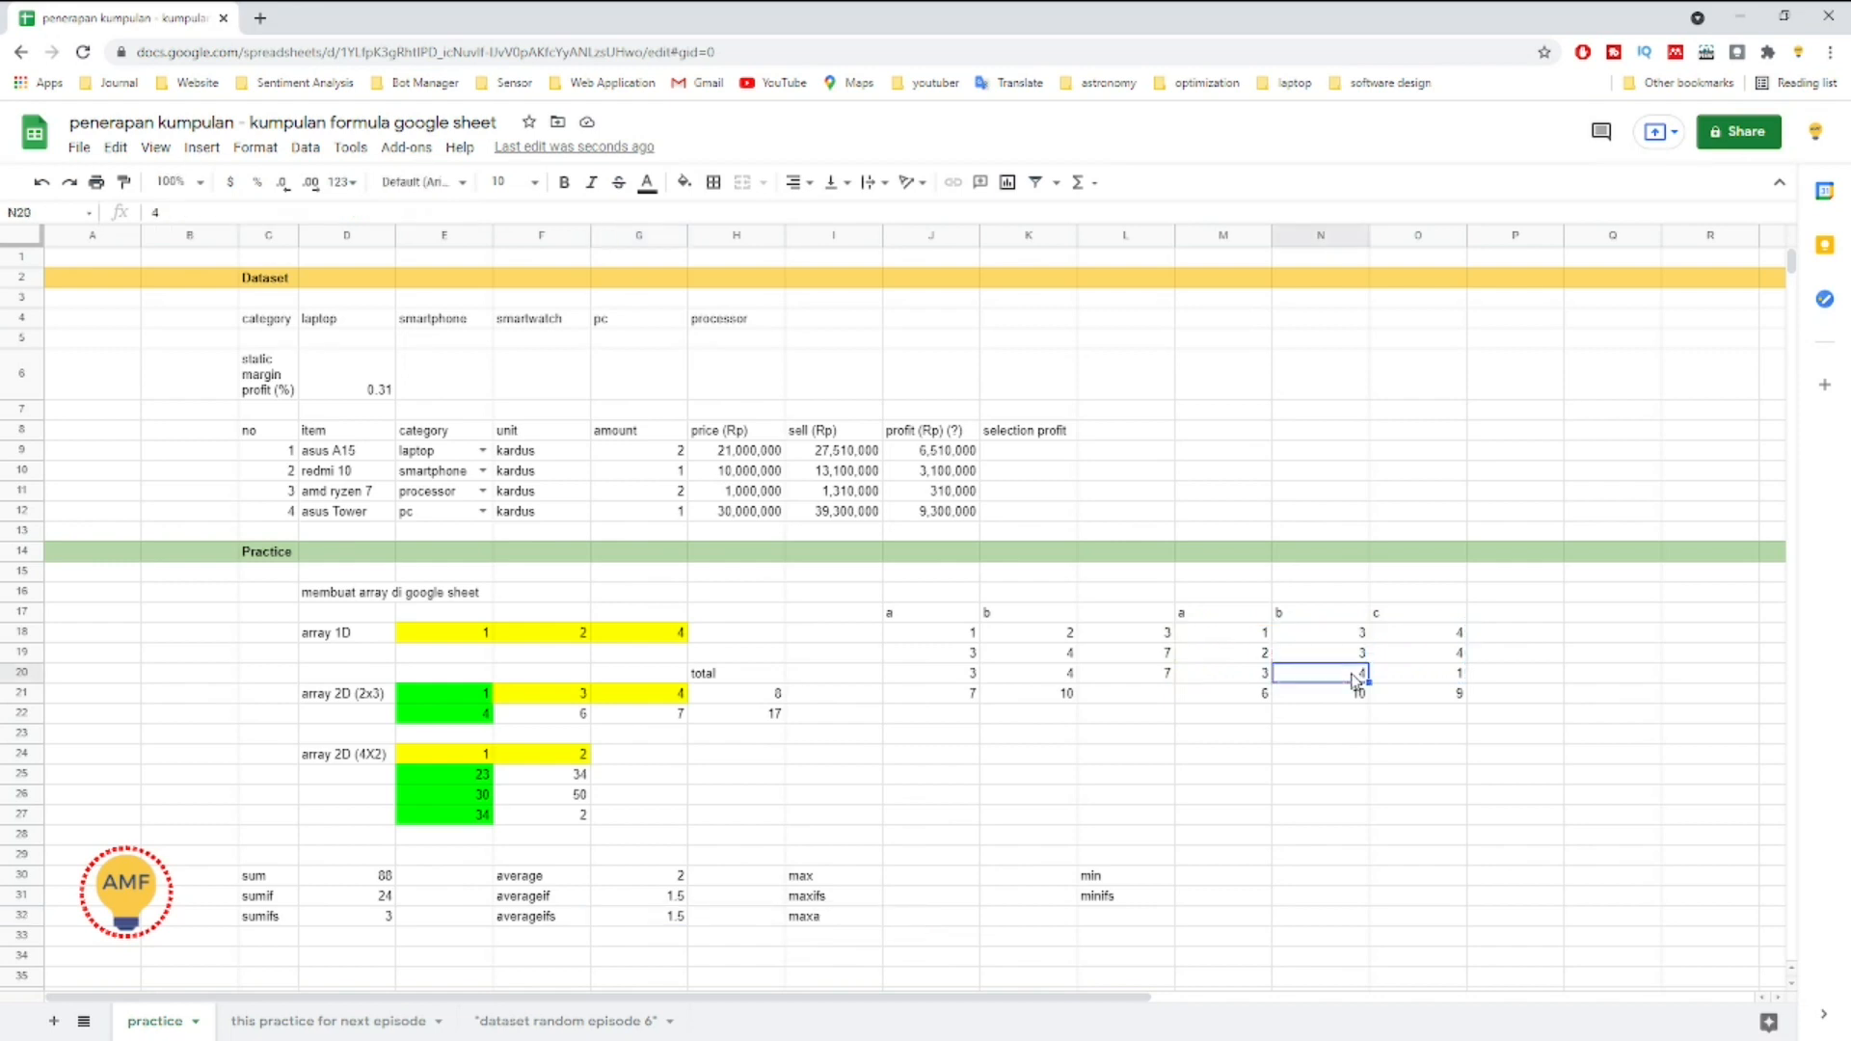
{"action": "left_click", "coordinate": [682, 923]}
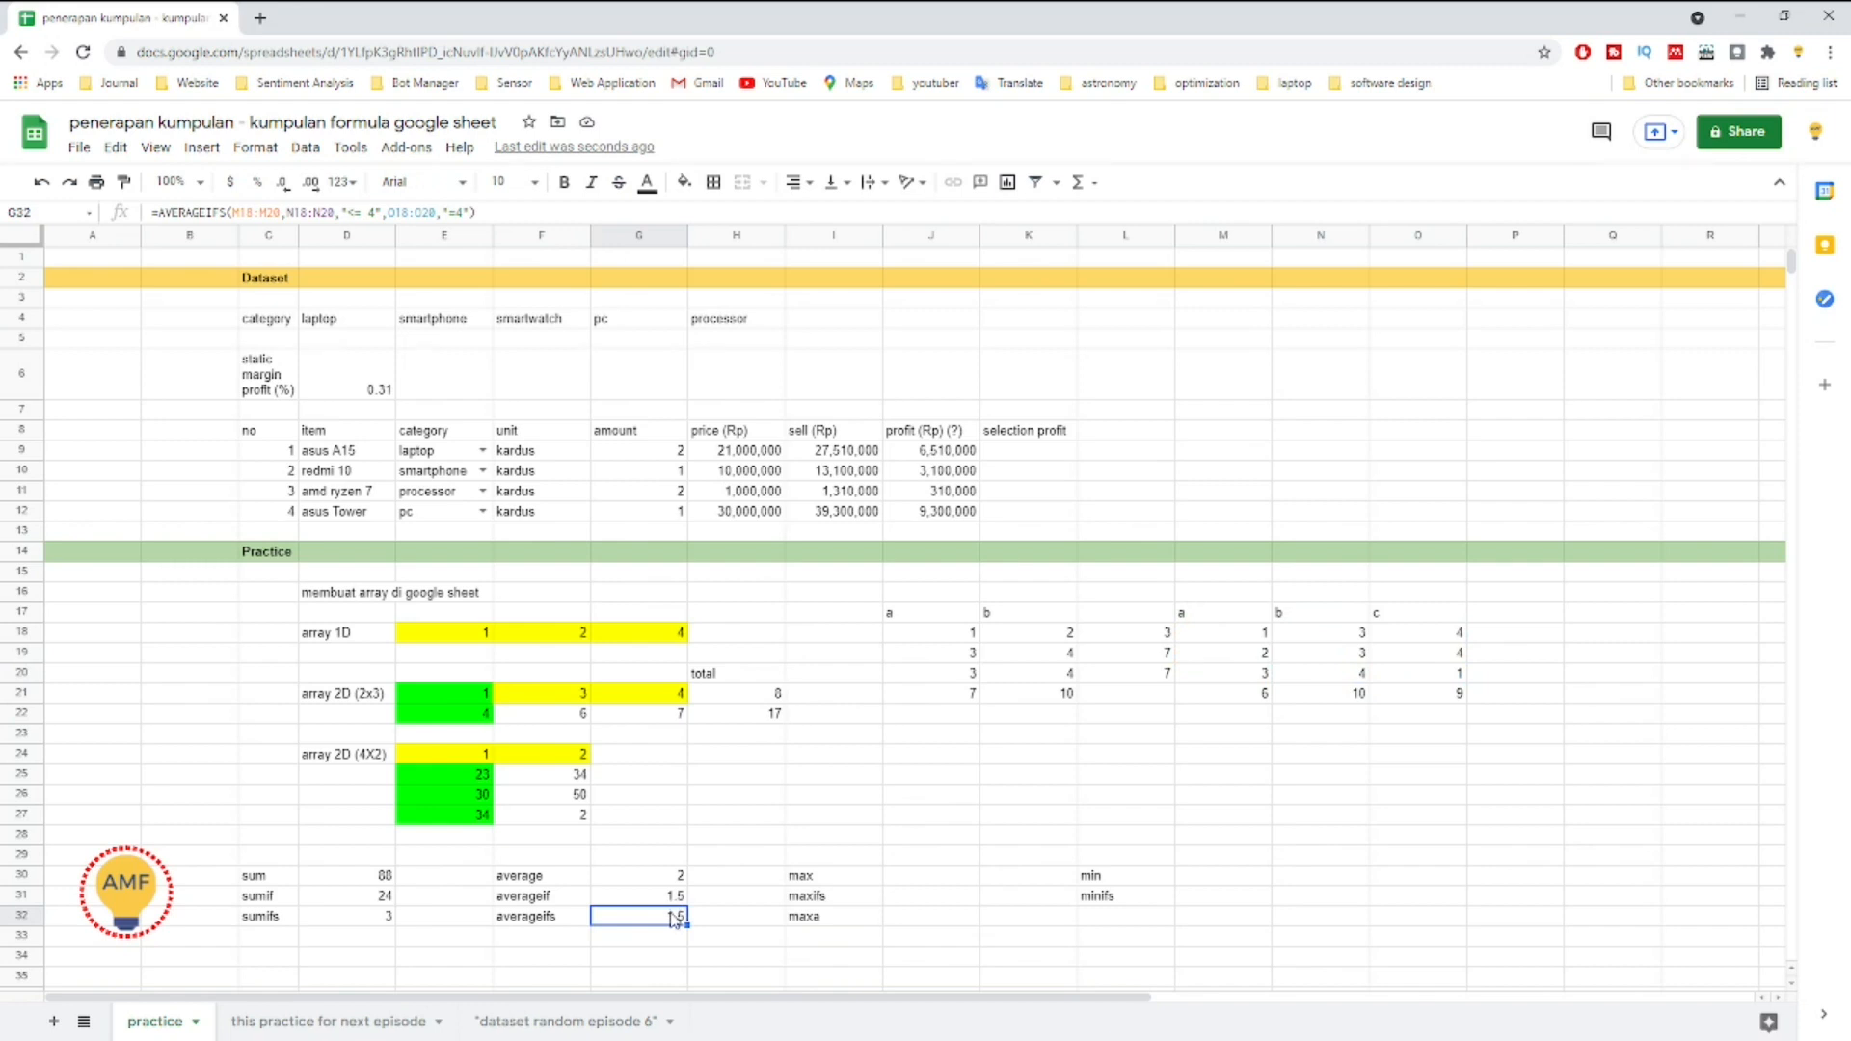
{"action": "double_click", "coordinate": [675, 913]}
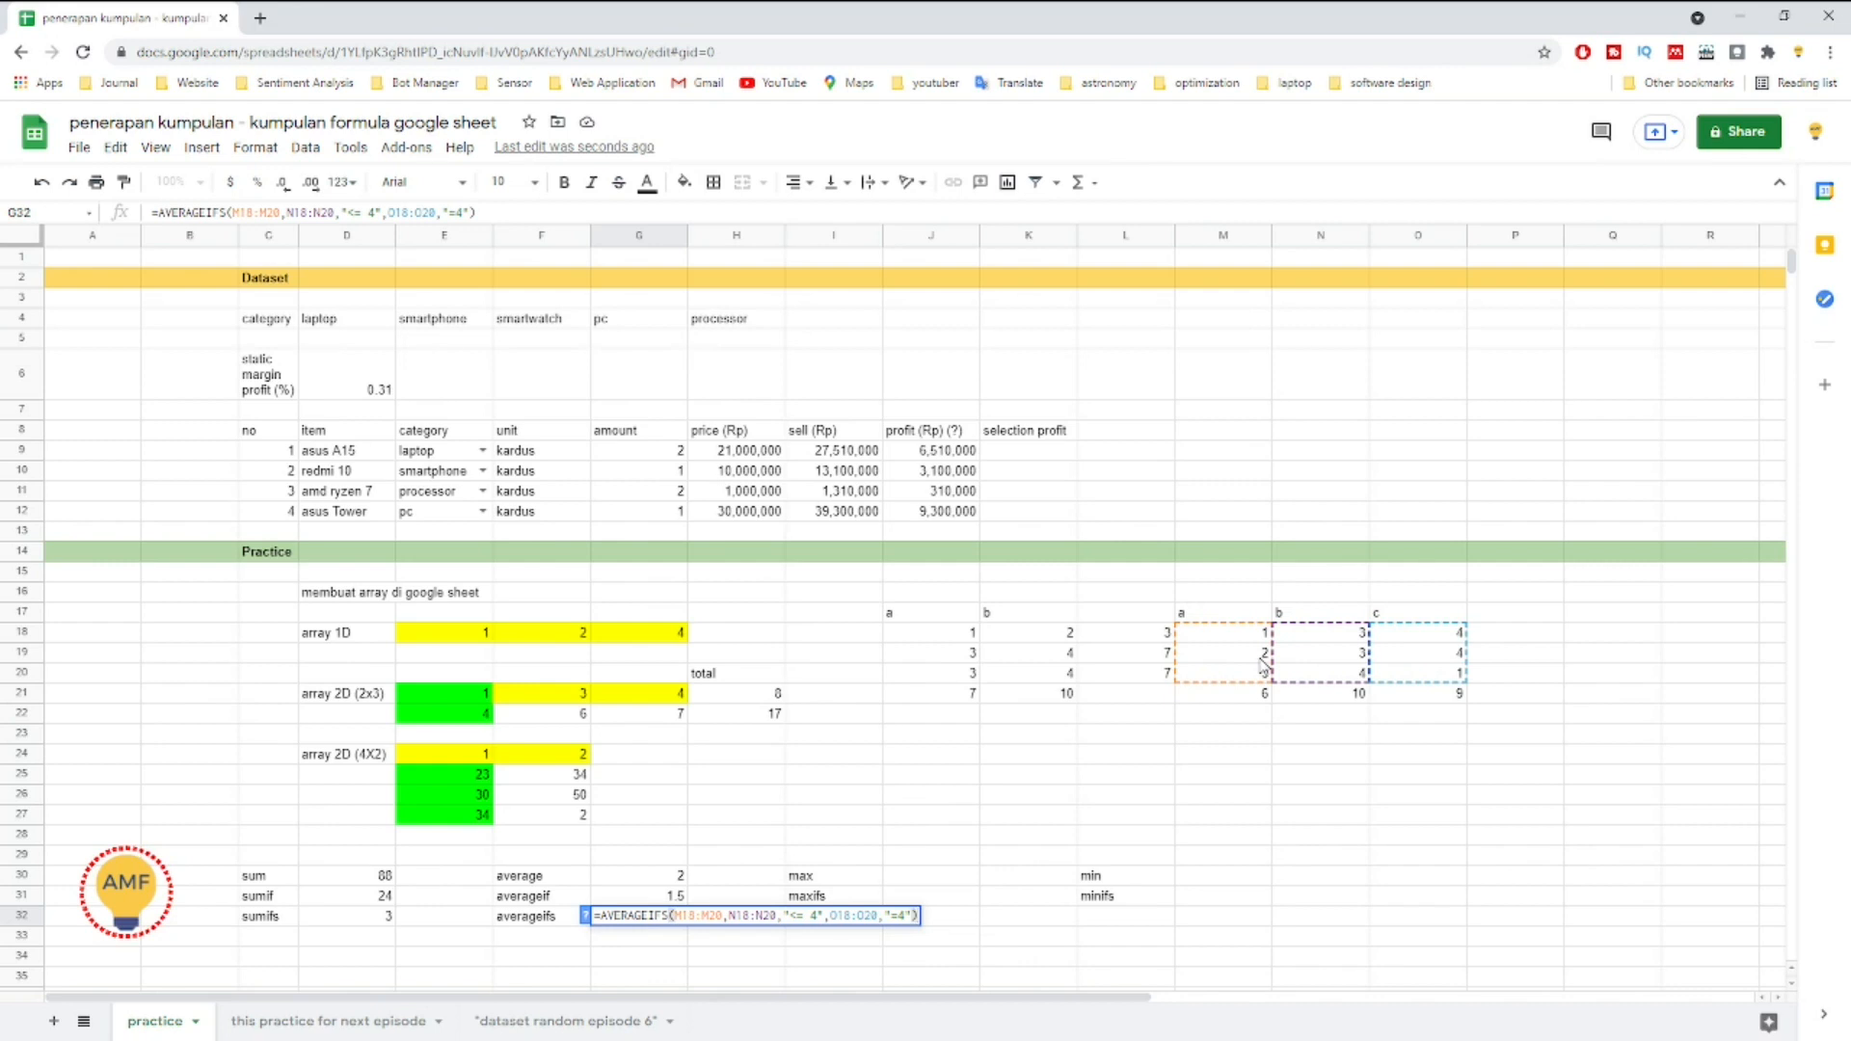
{"action": "left_click", "coordinate": [907, 836]}
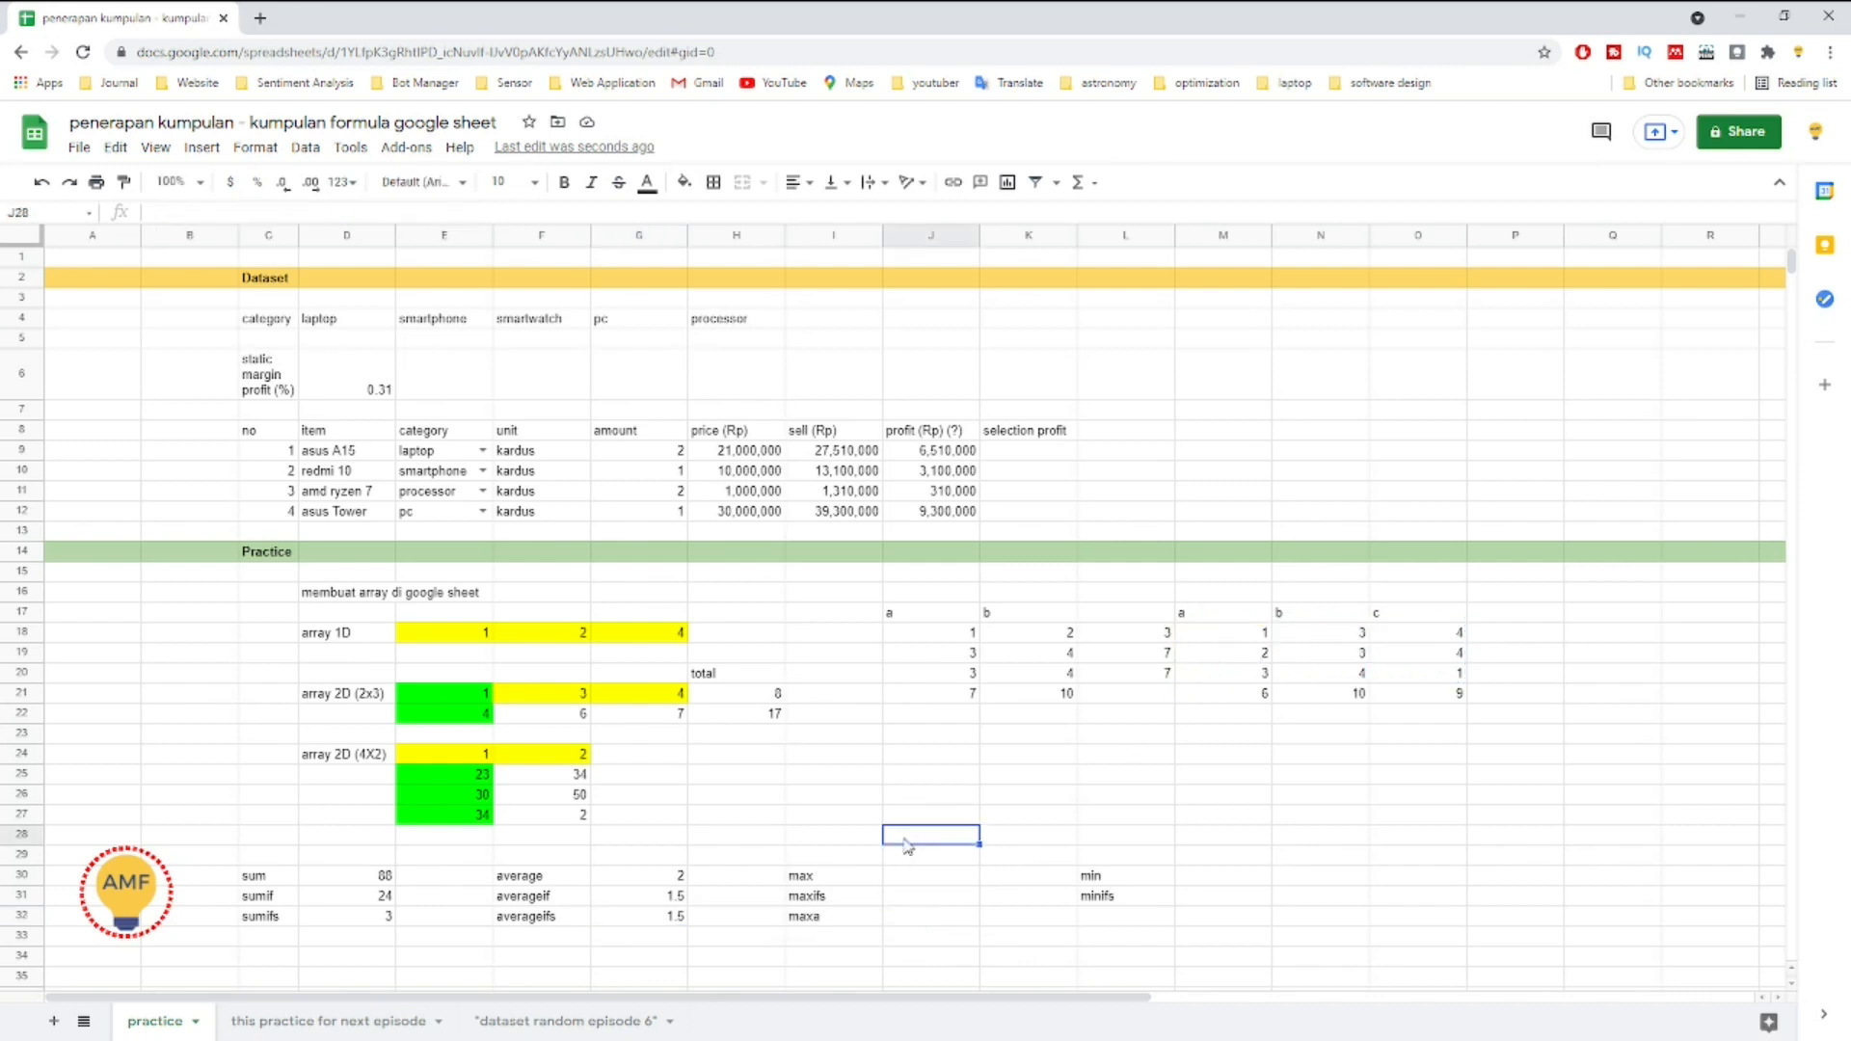
{"action": "double_click", "coordinate": [678, 916]}
{"action": "key", "text": "ctrl+a"}
{"action": "left_click", "coordinate": [1404, 695]}
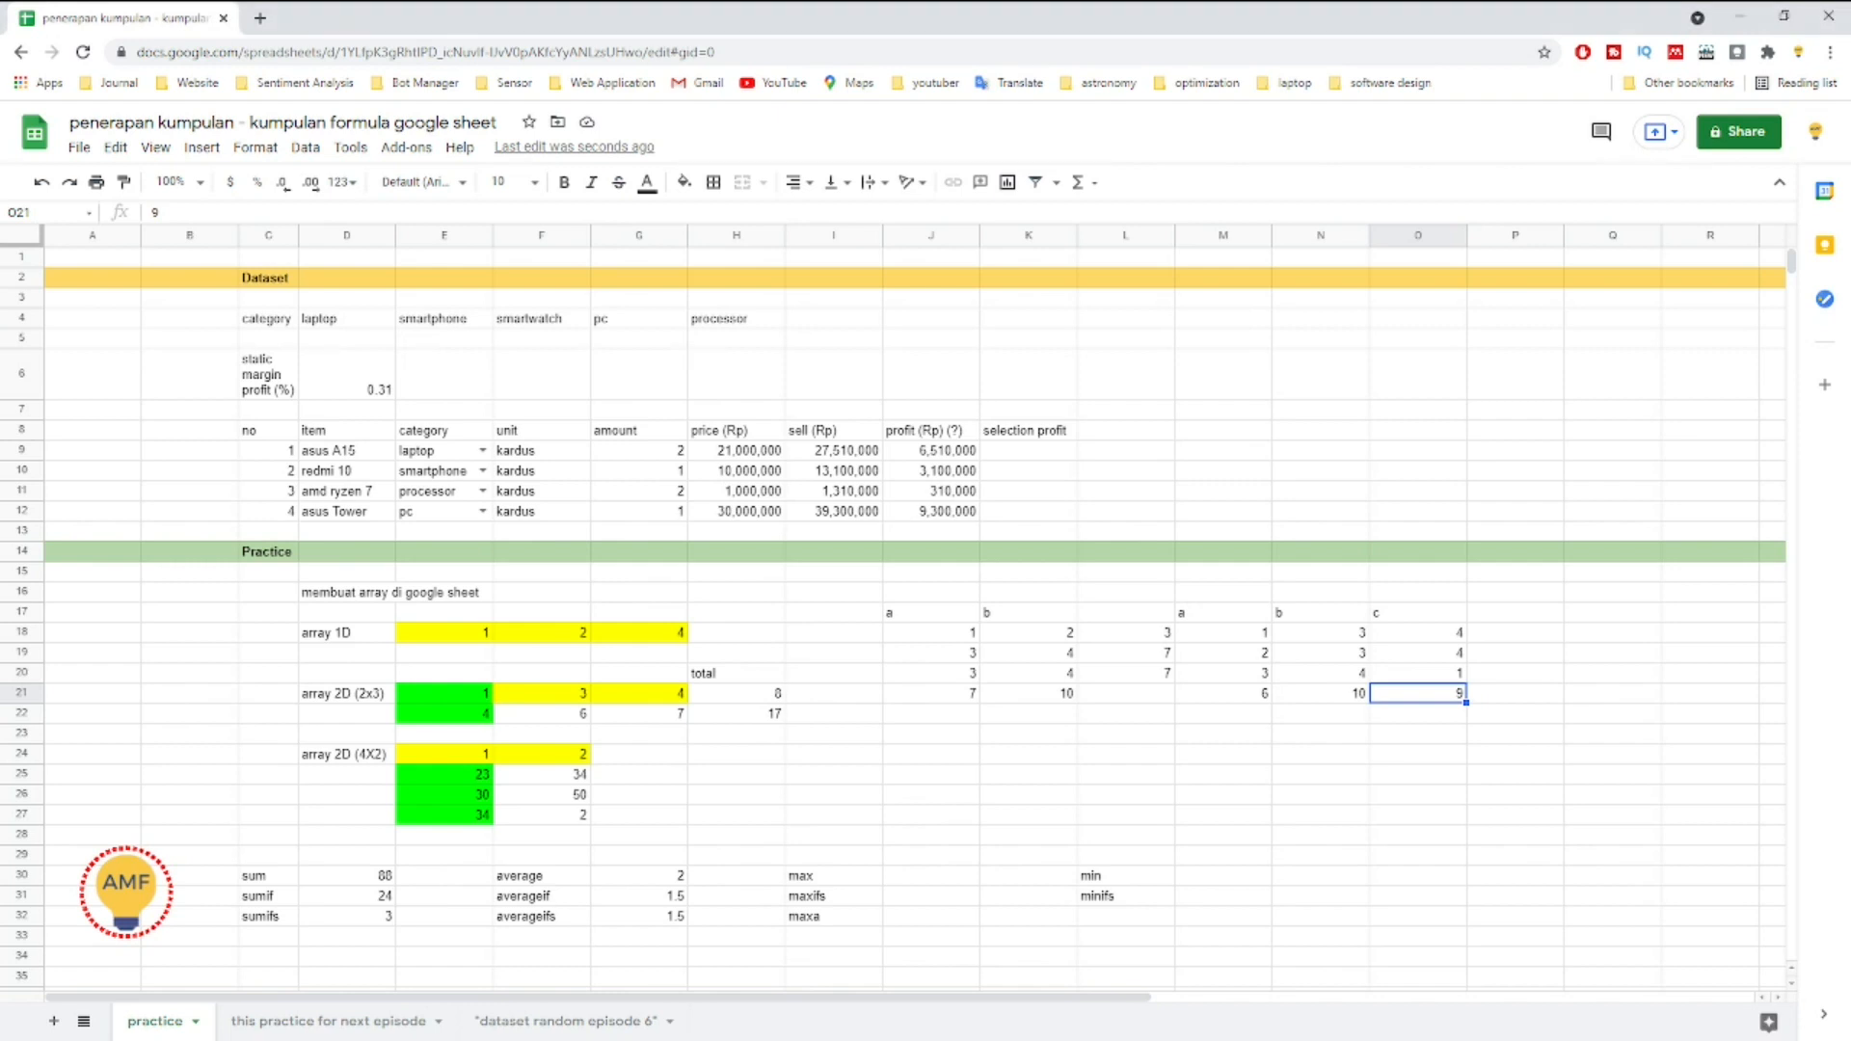
Step: Try "= 4" as the criterion for N18:N20 in G32's AVERAGEIFS formula and commit it
{"action": "left_click", "coordinate": [654, 921]}
{"action": "double_click", "coordinate": [655, 921]}
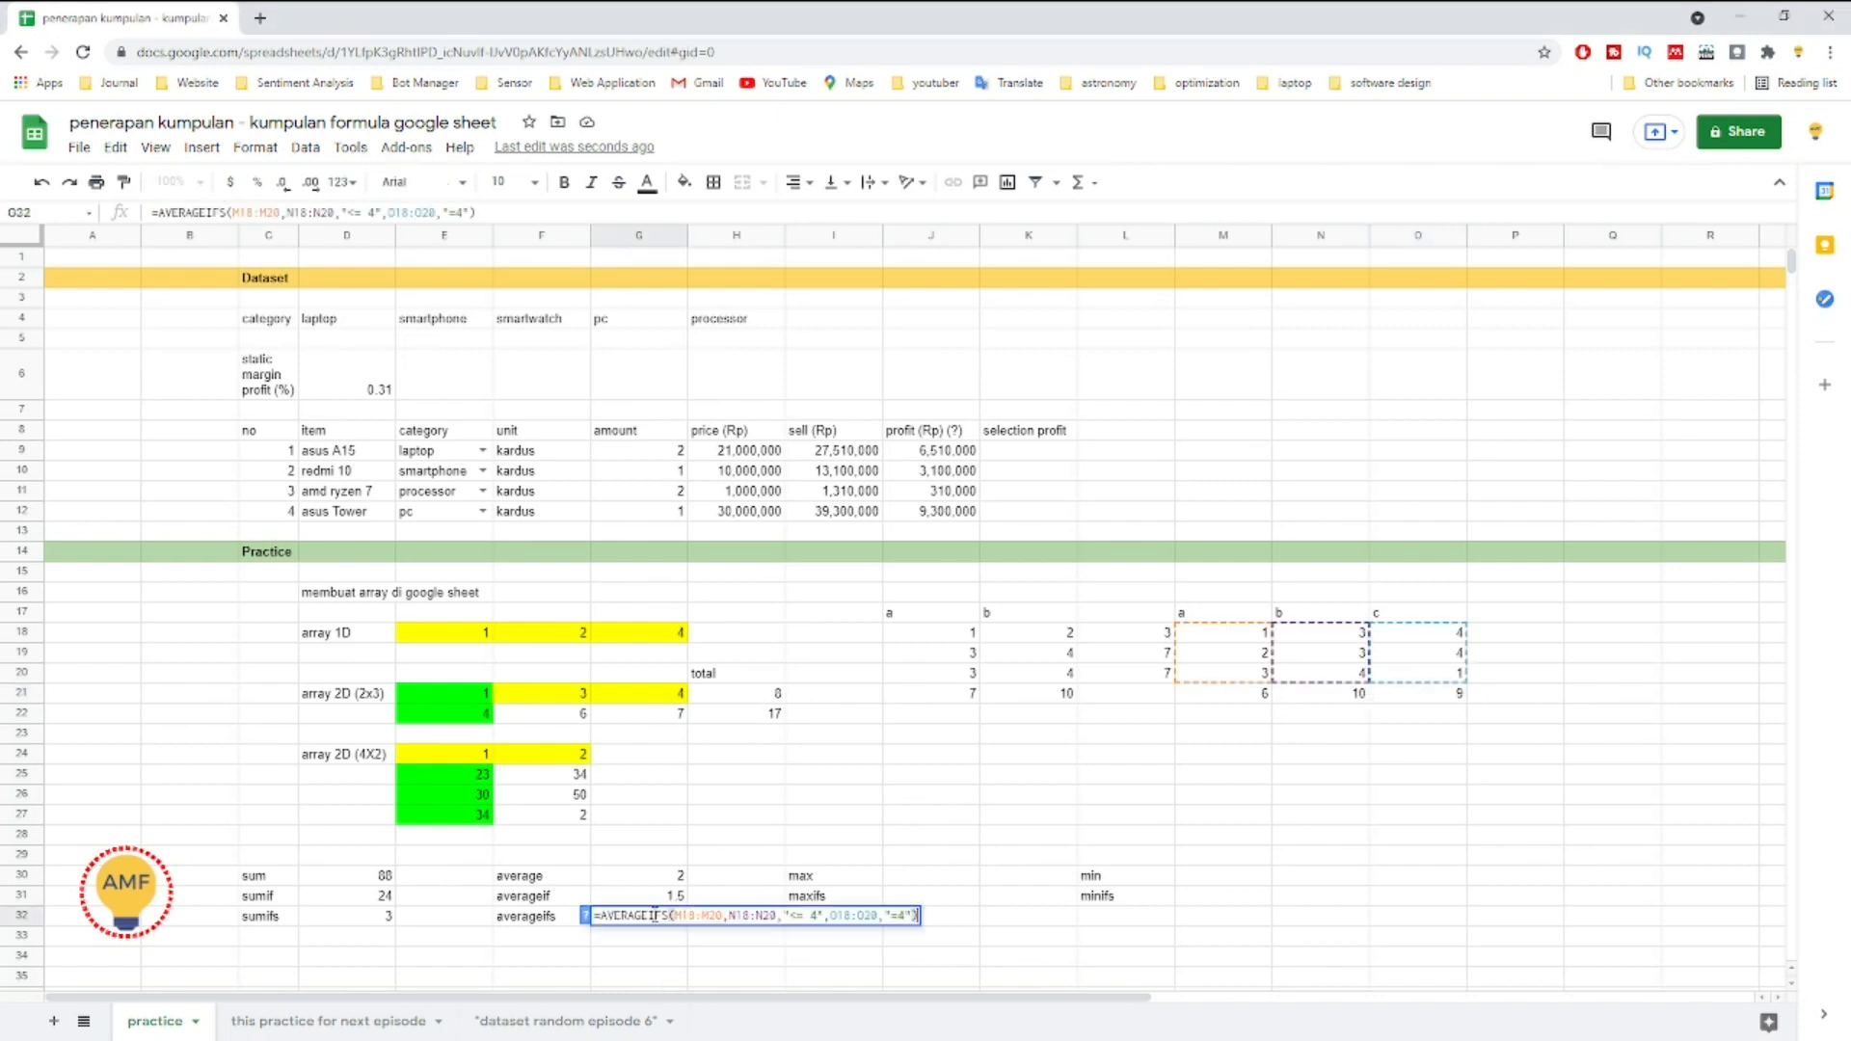
{"action": "key", "text": "Left"}
{"action": "key", "text": "Left"}
{"action": "key", "text": "Left"}
{"action": "key", "text": "Left"}
{"action": "key", "text": "Left"}
{"action": "key", "text": "Left"}
{"action": "key", "text": "Left"}
{"action": "key", "text": "Left"}
{"action": "key", "text": "Left"}
{"action": "key", "text": "Left"}
{"action": "key", "text": "Left"}
{"action": "key", "text": "Left"}
{"action": "key", "text": "Left"}
{"action": "key", "text": "Left"}
{"action": "key", "text": "Left"}
{"action": "key", "text": "Left"}
{"action": "key", "text": "Left"}
{"action": "key", "text": "Left"}
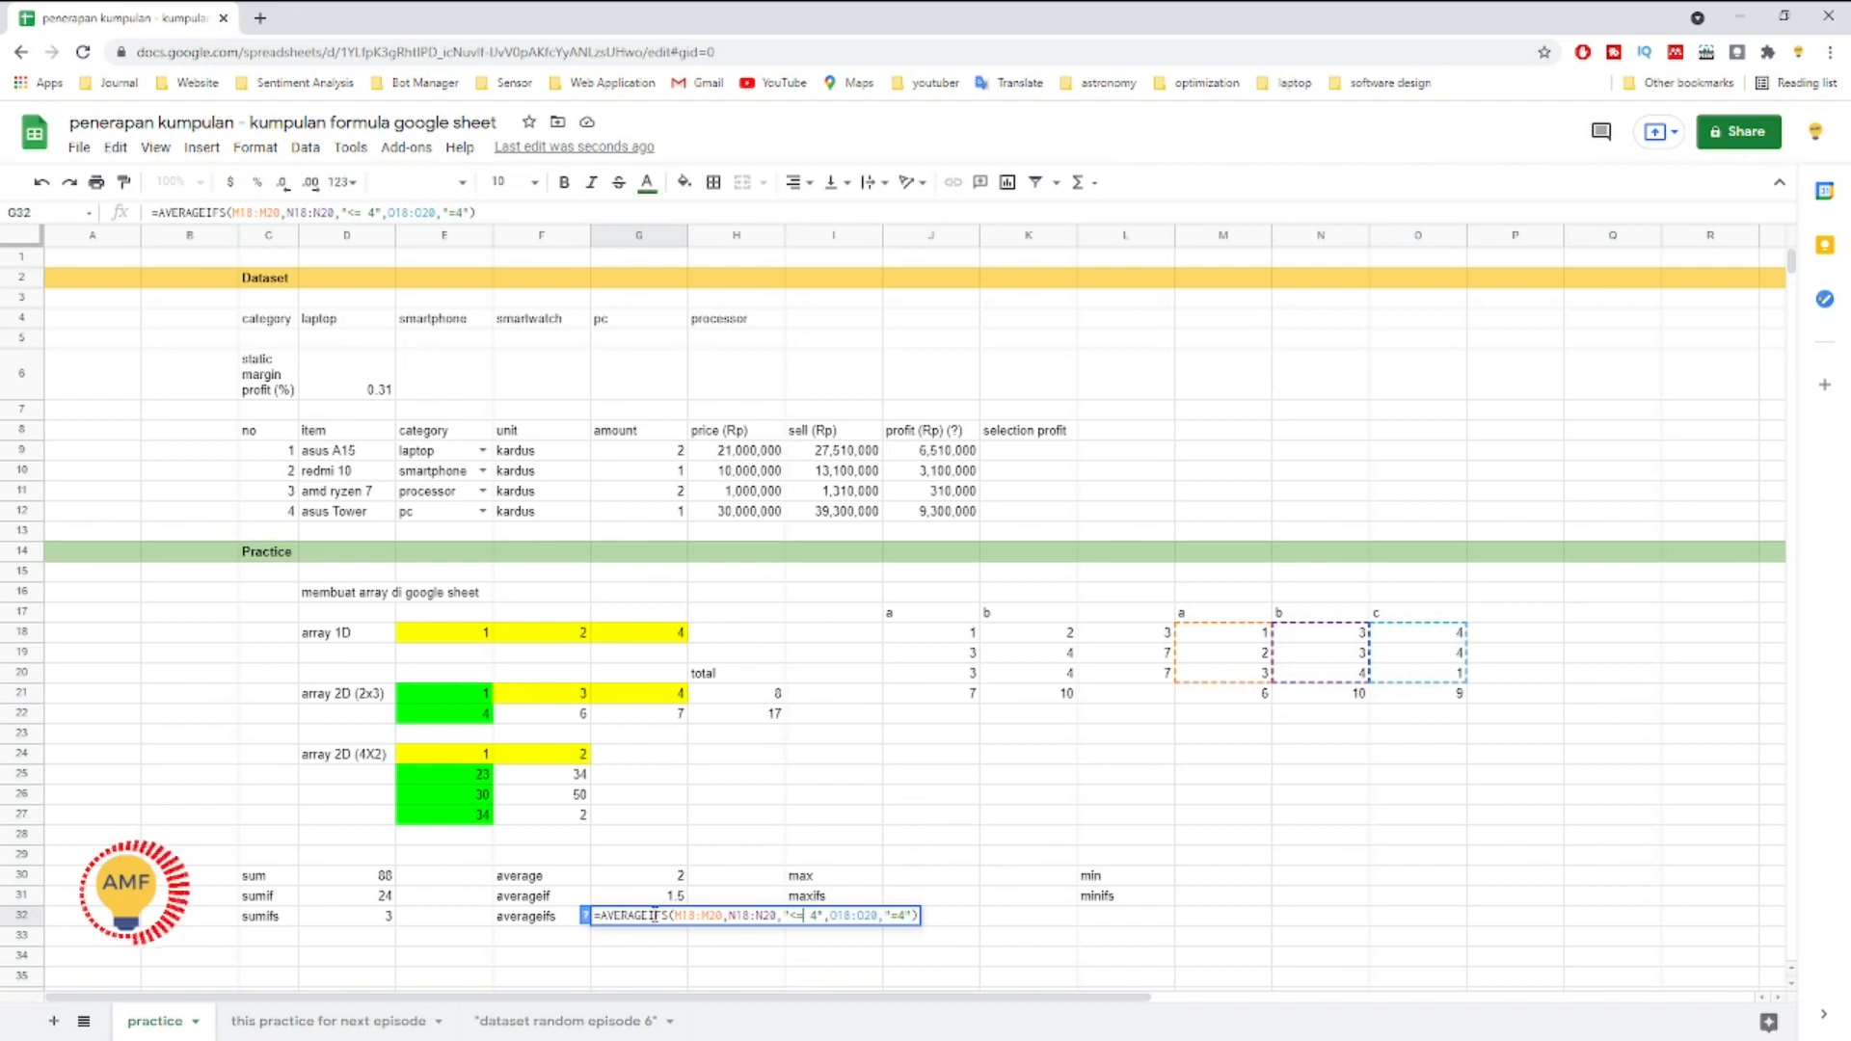
{"action": "key", "text": "BackSpace"}
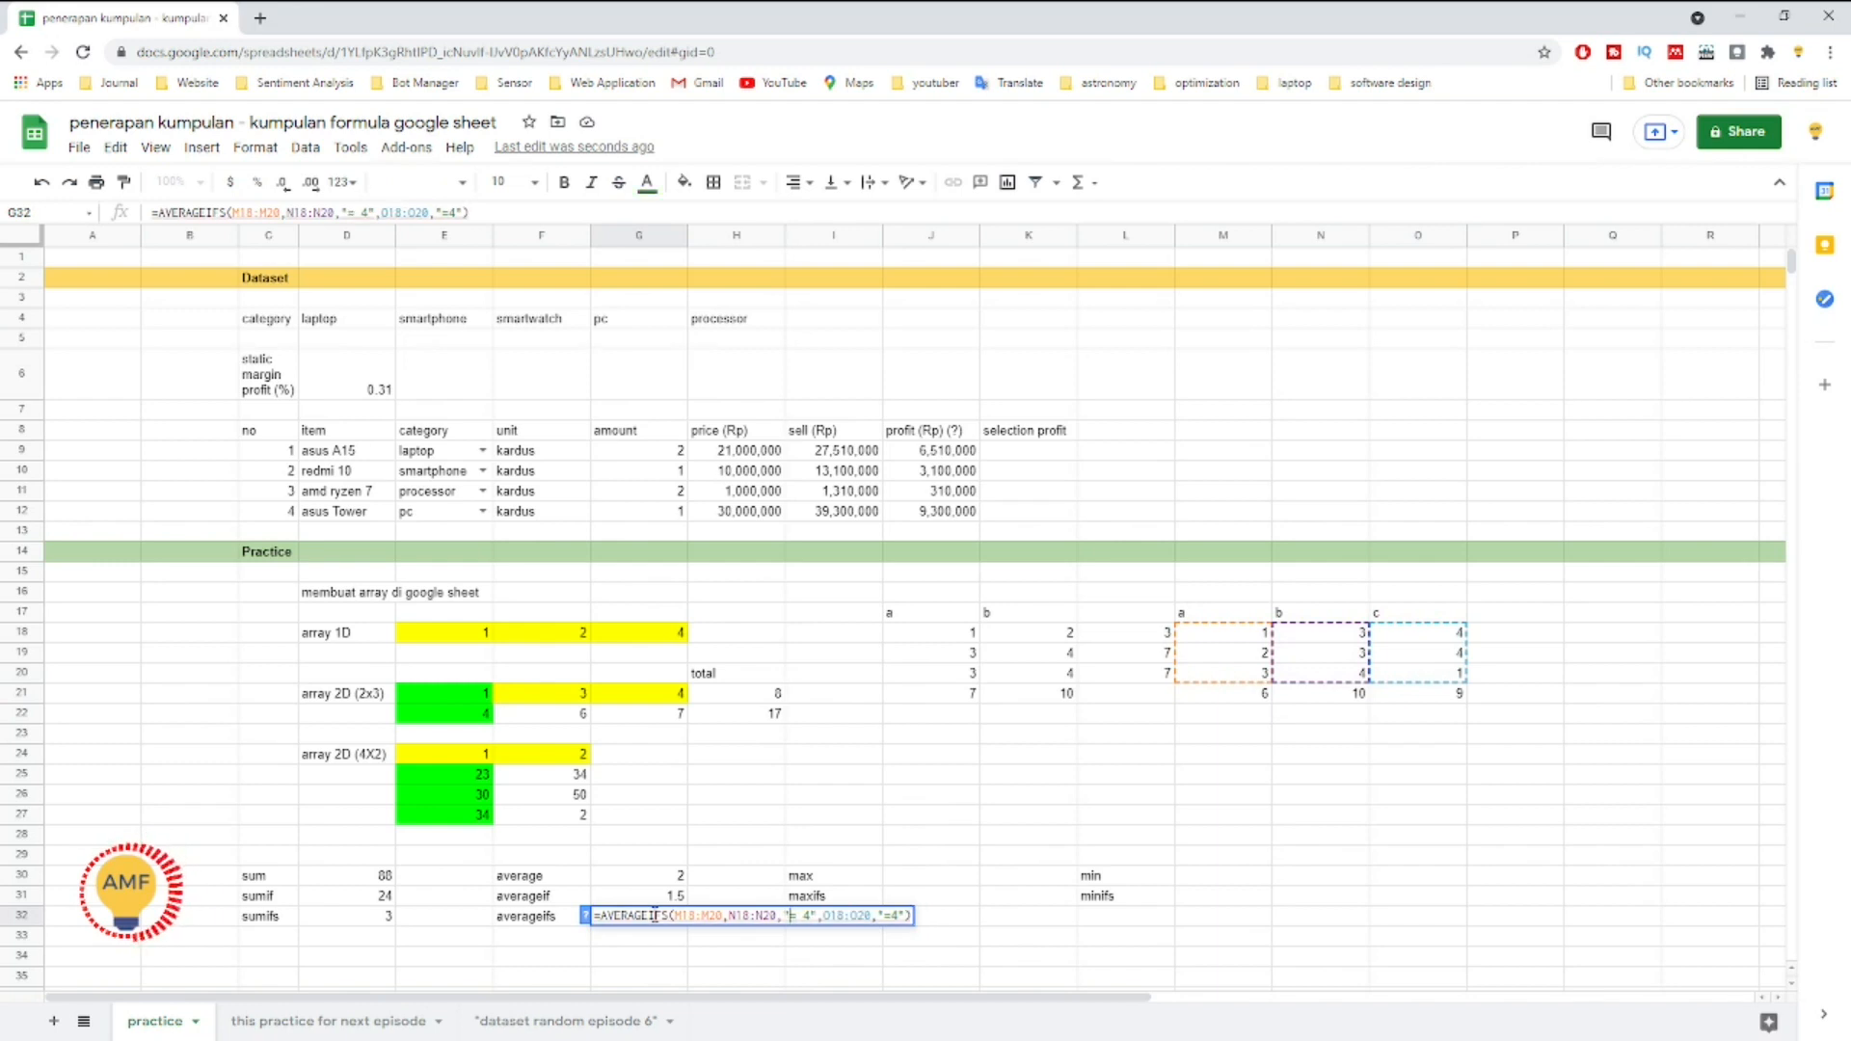
{"action": "left_click", "coordinate": [1336, 673]}
{"action": "double_click", "coordinate": [665, 917]}
{"action": "left_click", "coordinate": [753, 919]}
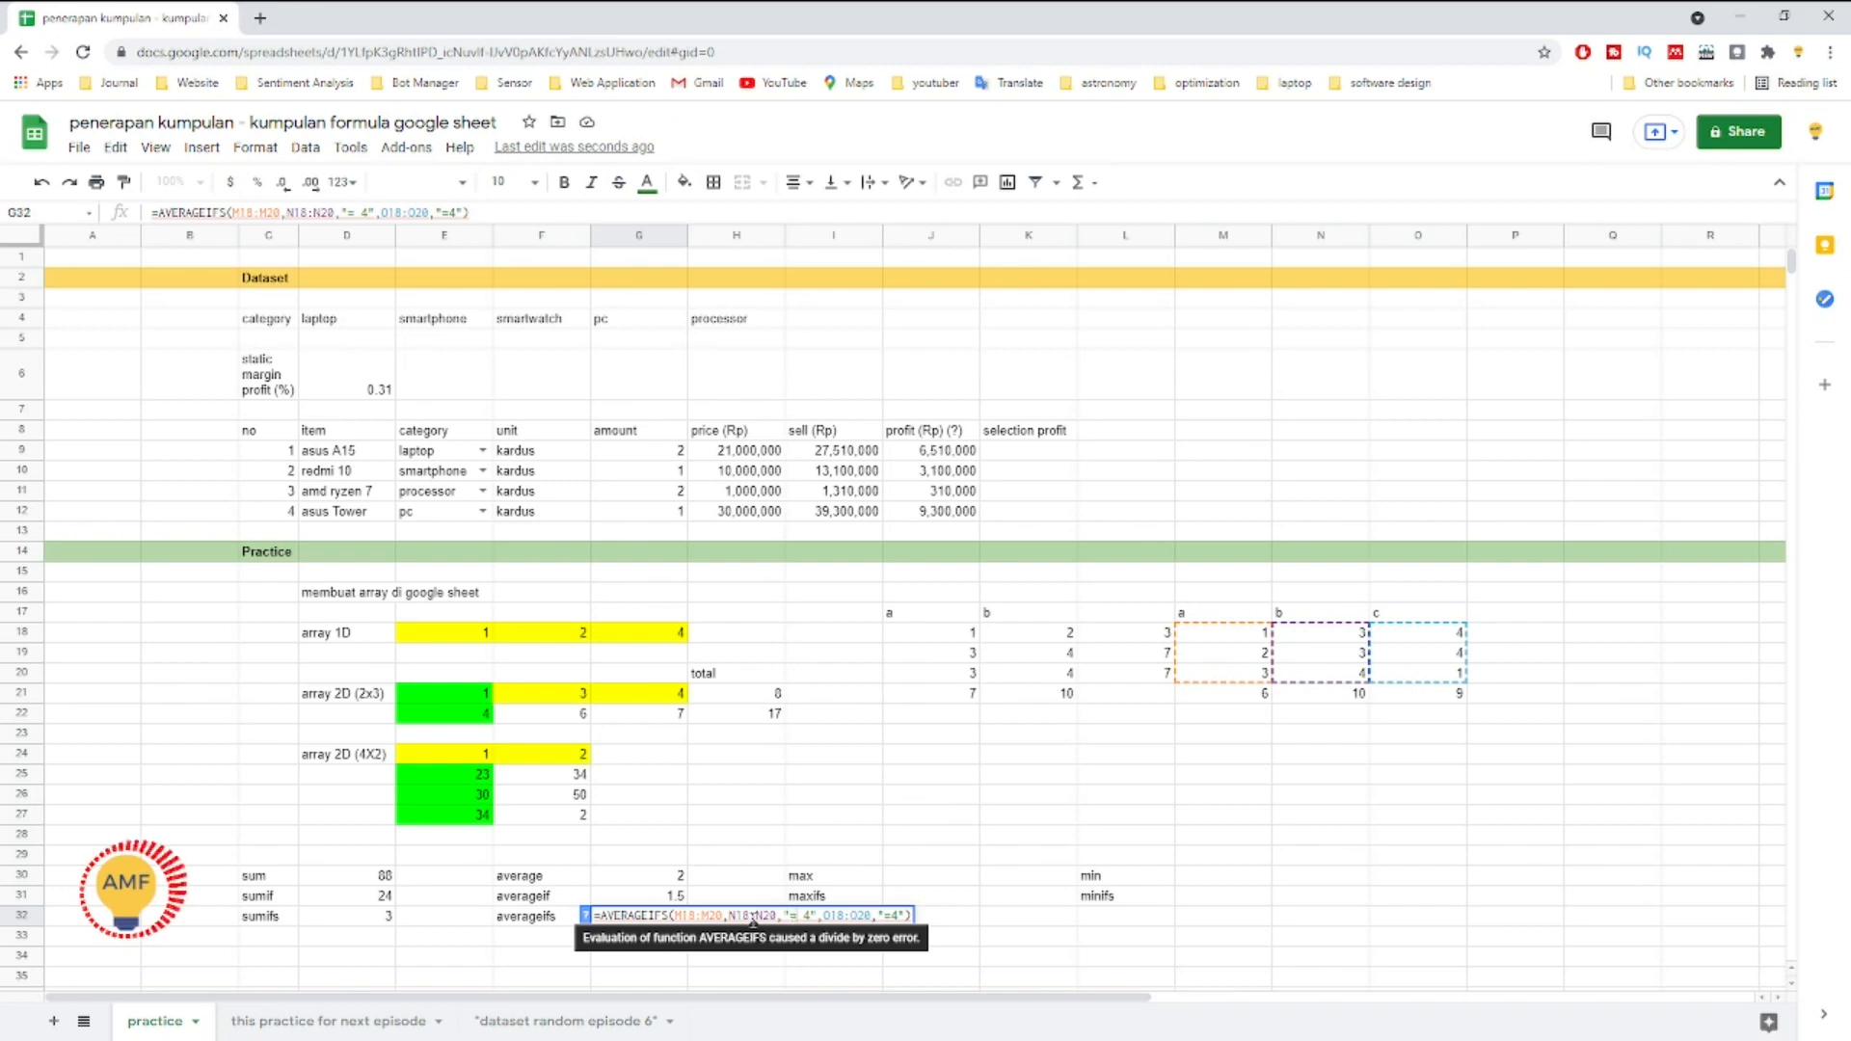
{"action": "type", "text": "<"}
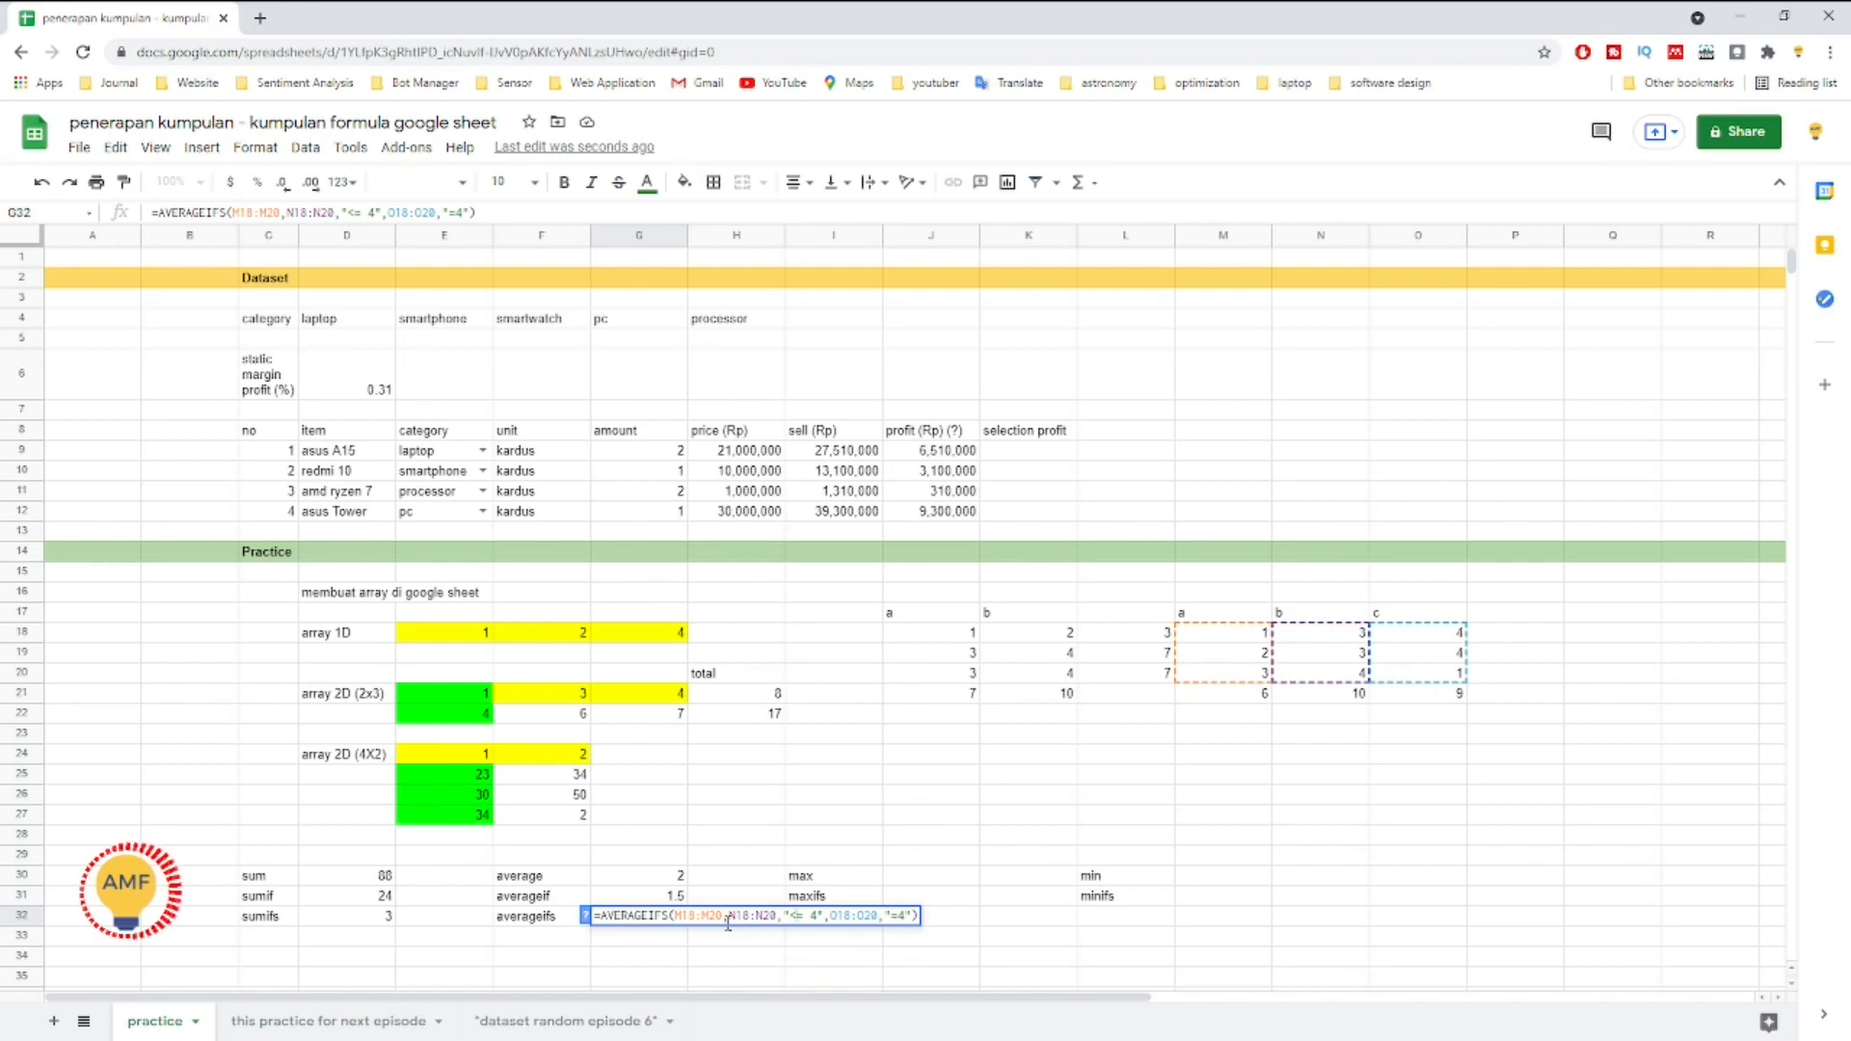
{"action": "key", "text": "Escape"}
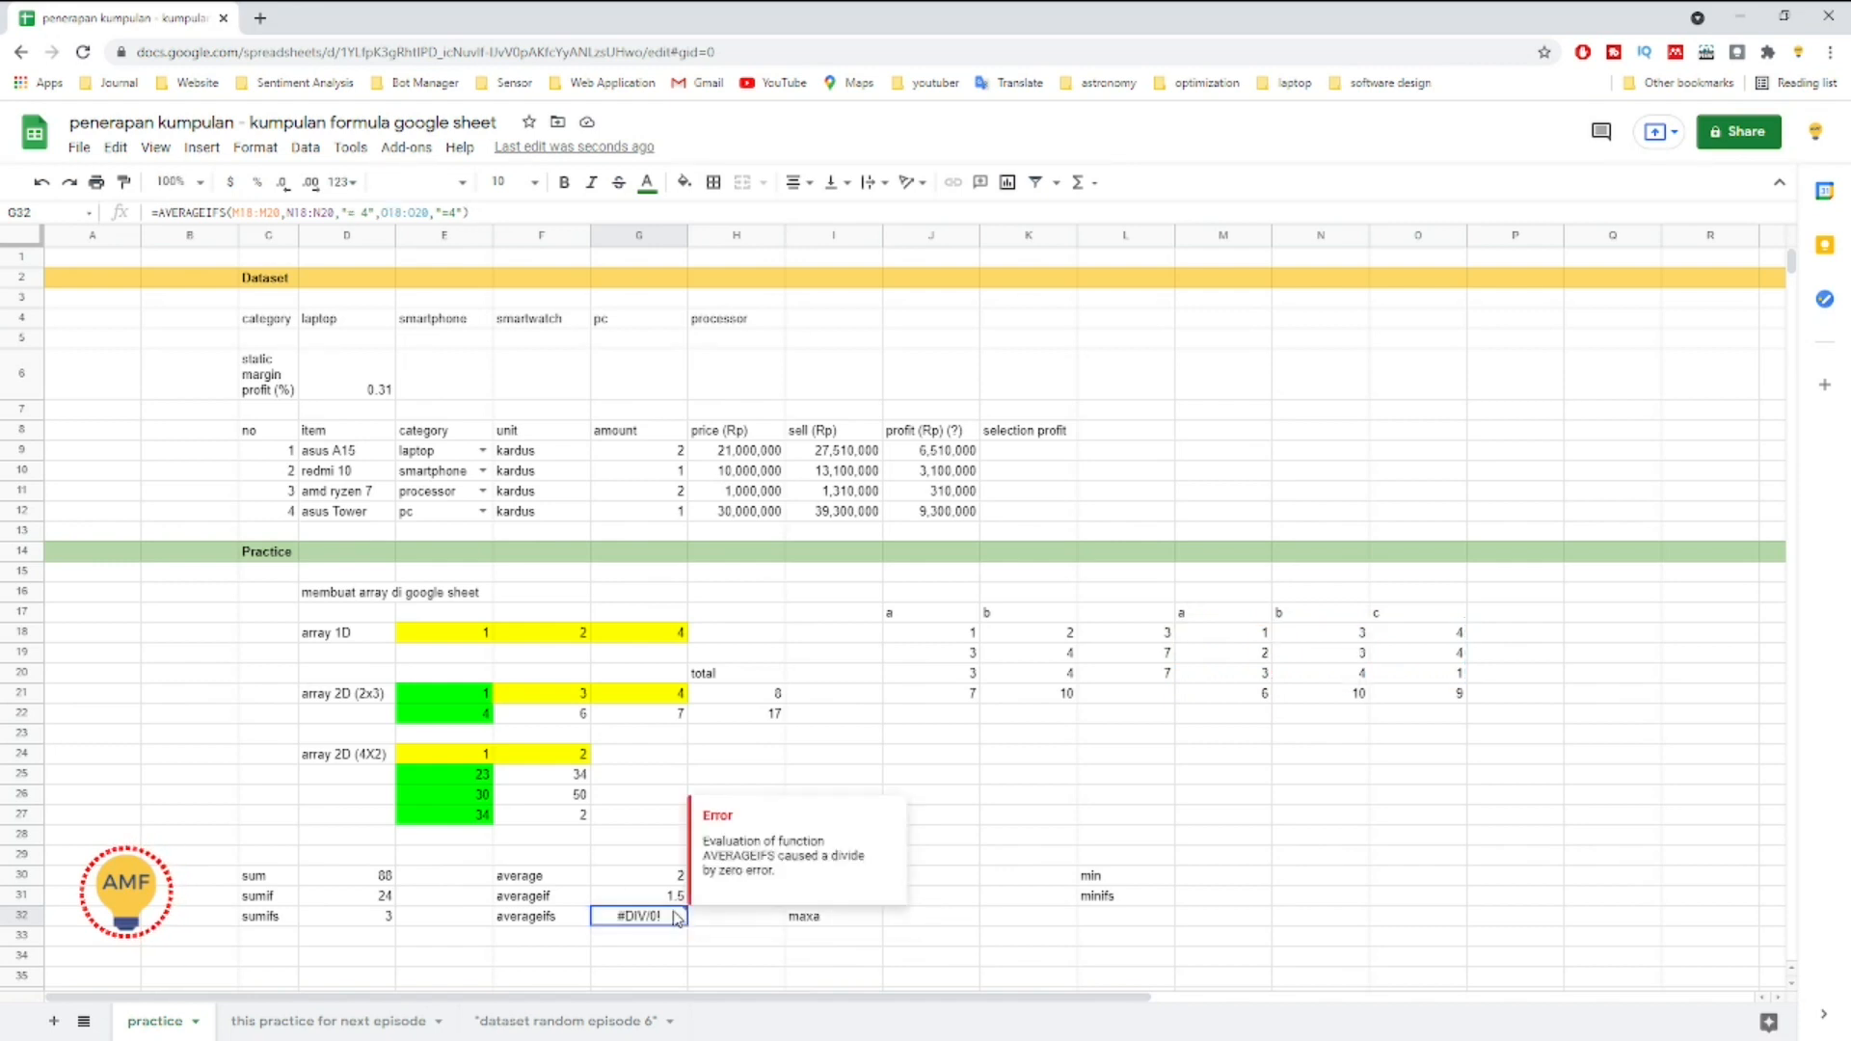
Step: Restore the N18:N20 criterion in G32's AVERAGEIFS formula to "<= 4" and commit the formula
{"action": "double_click", "coordinate": [680, 917]}
{"action": "left_click", "coordinate": [790, 917]}
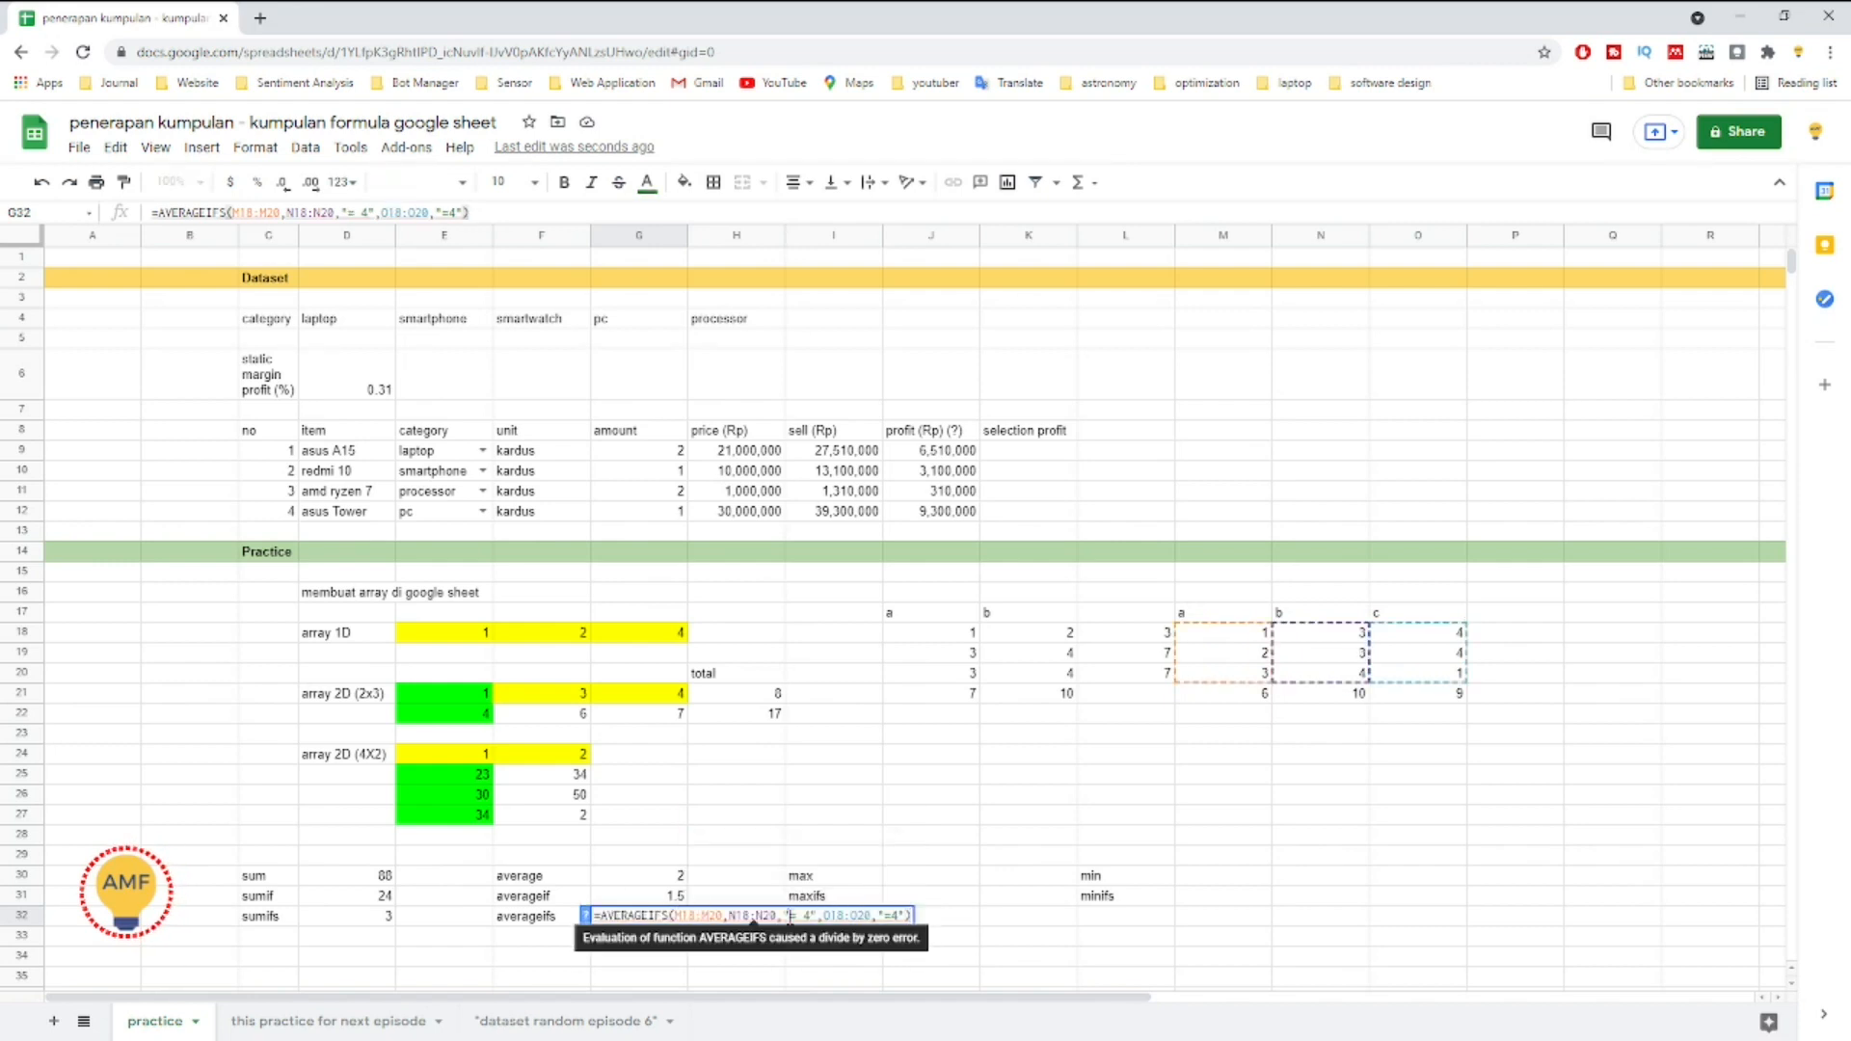
{"action": "type", "text": "<"}
{"action": "key", "text": "Right"}
{"action": "key", "text": "Right"}
{"action": "key", "text": "Right"}
{"action": "key", "text": "Right"}
{"action": "key", "text": "Right"}
{"action": "key", "text": "Right"}
{"action": "key", "text": "Right"}
{"action": "key", "text": "Right"}
{"action": "key", "text": "Right"}
{"action": "key", "text": "Right"}
{"action": "key", "text": "Right"}
{"action": "key", "text": "Right"}
{"action": "key", "text": "Right"}
{"action": "key", "text": "Right"}
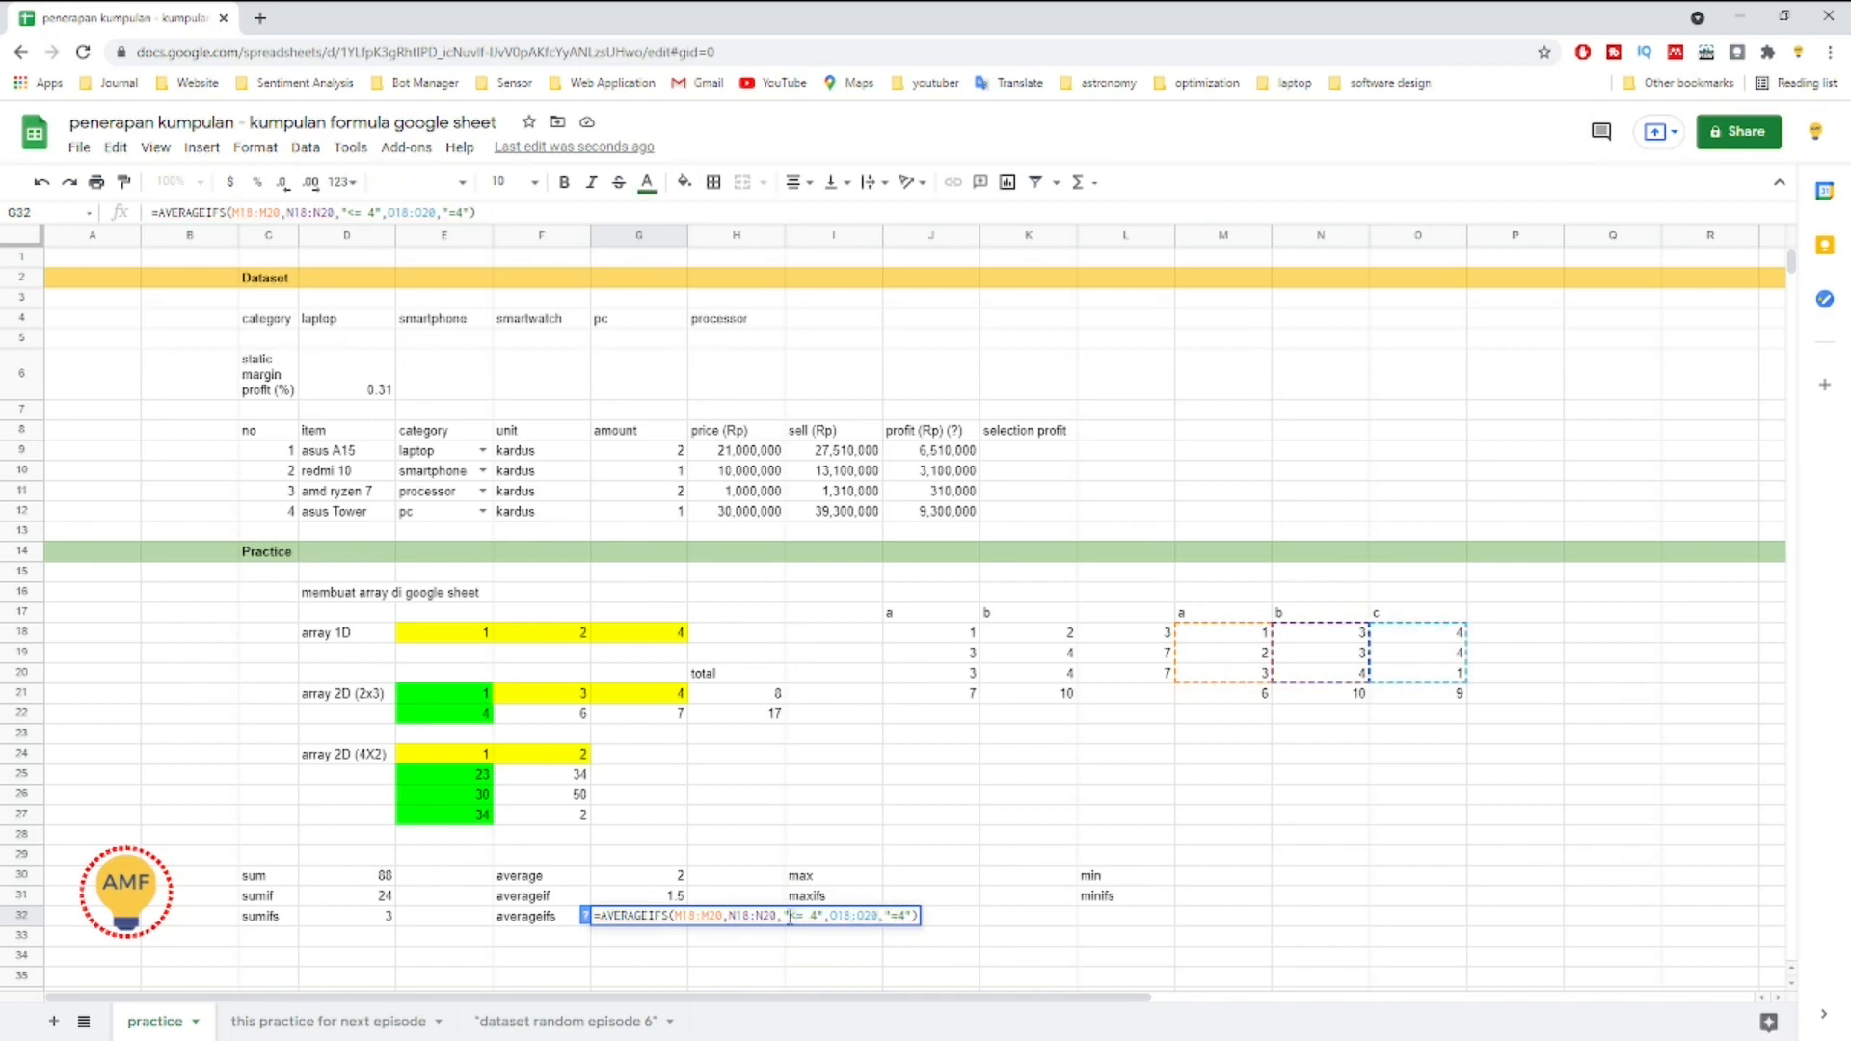
{"action": "key", "text": "shift+Right"}
{"action": "key", "text": "Return"}
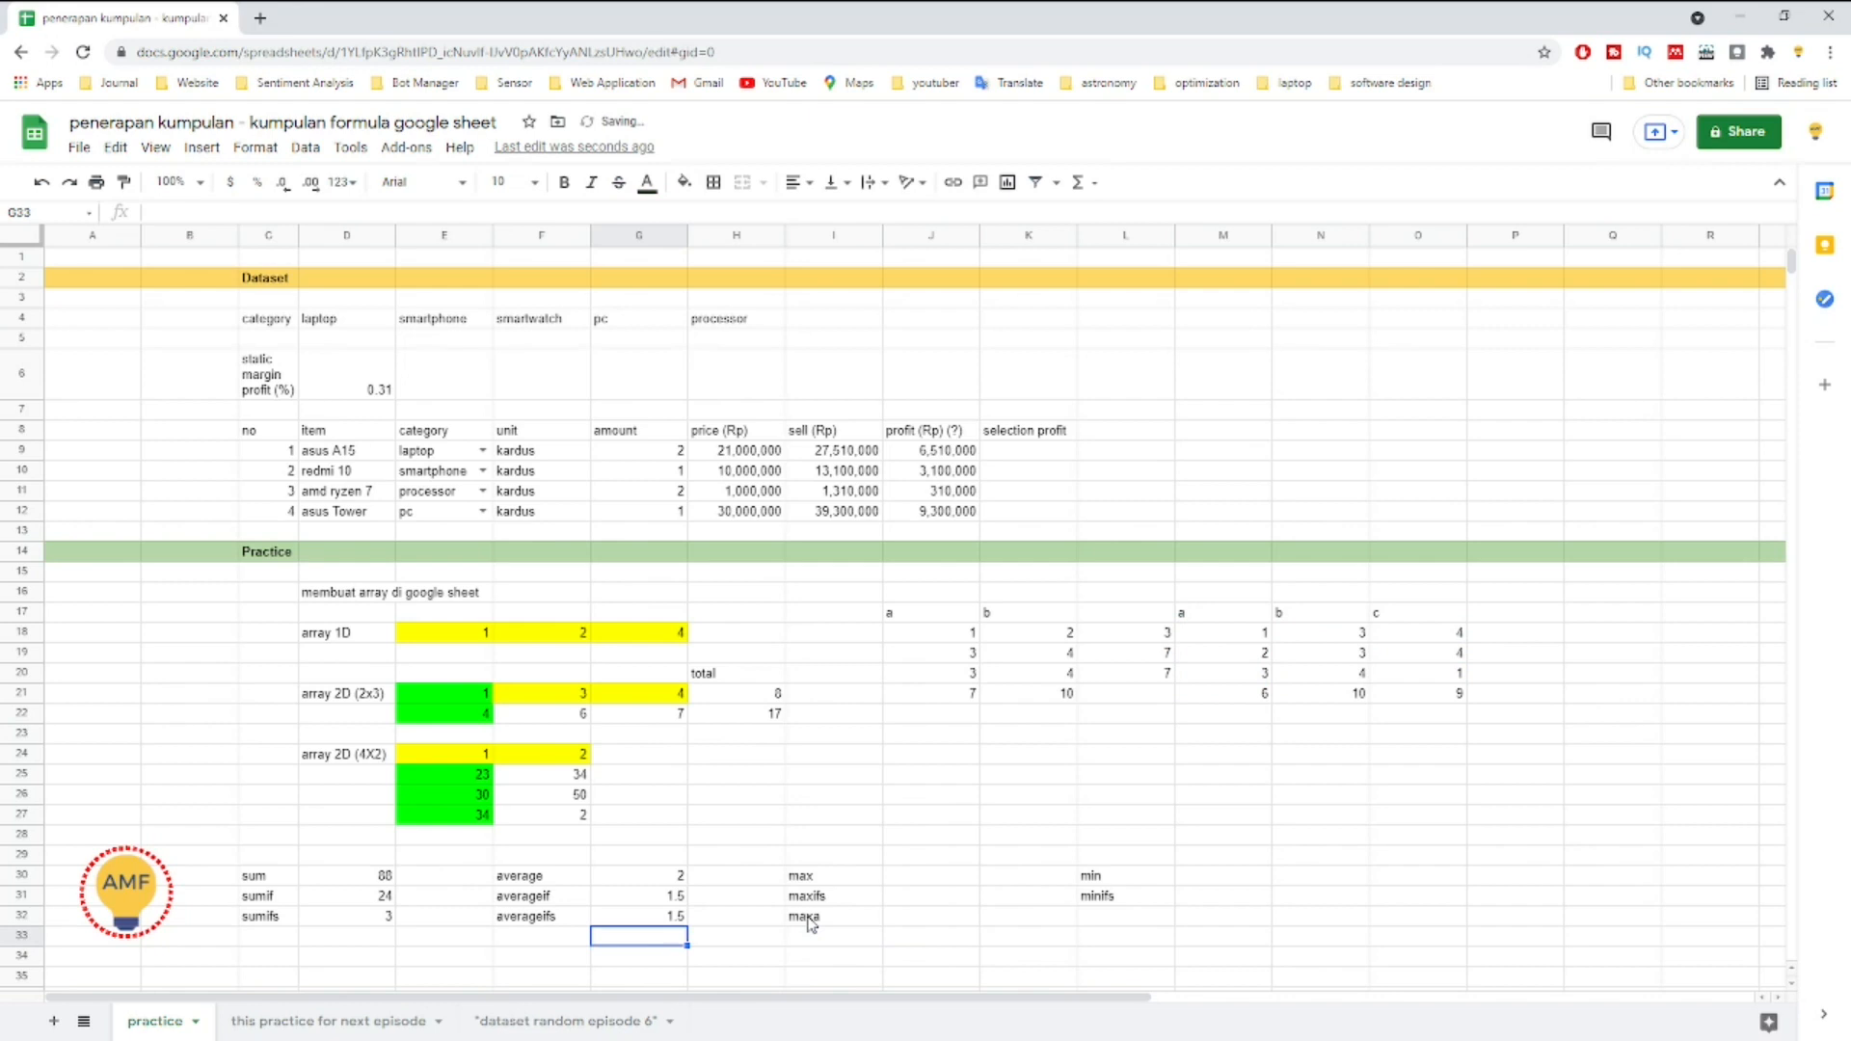
Step: Set the criterion of the AVERAGEIF formula in G31 to "<=1", and check the AVERAGEIFS formula in G32
{"action": "left_click", "coordinate": [682, 917]}
{"action": "double_click", "coordinate": [680, 915]}
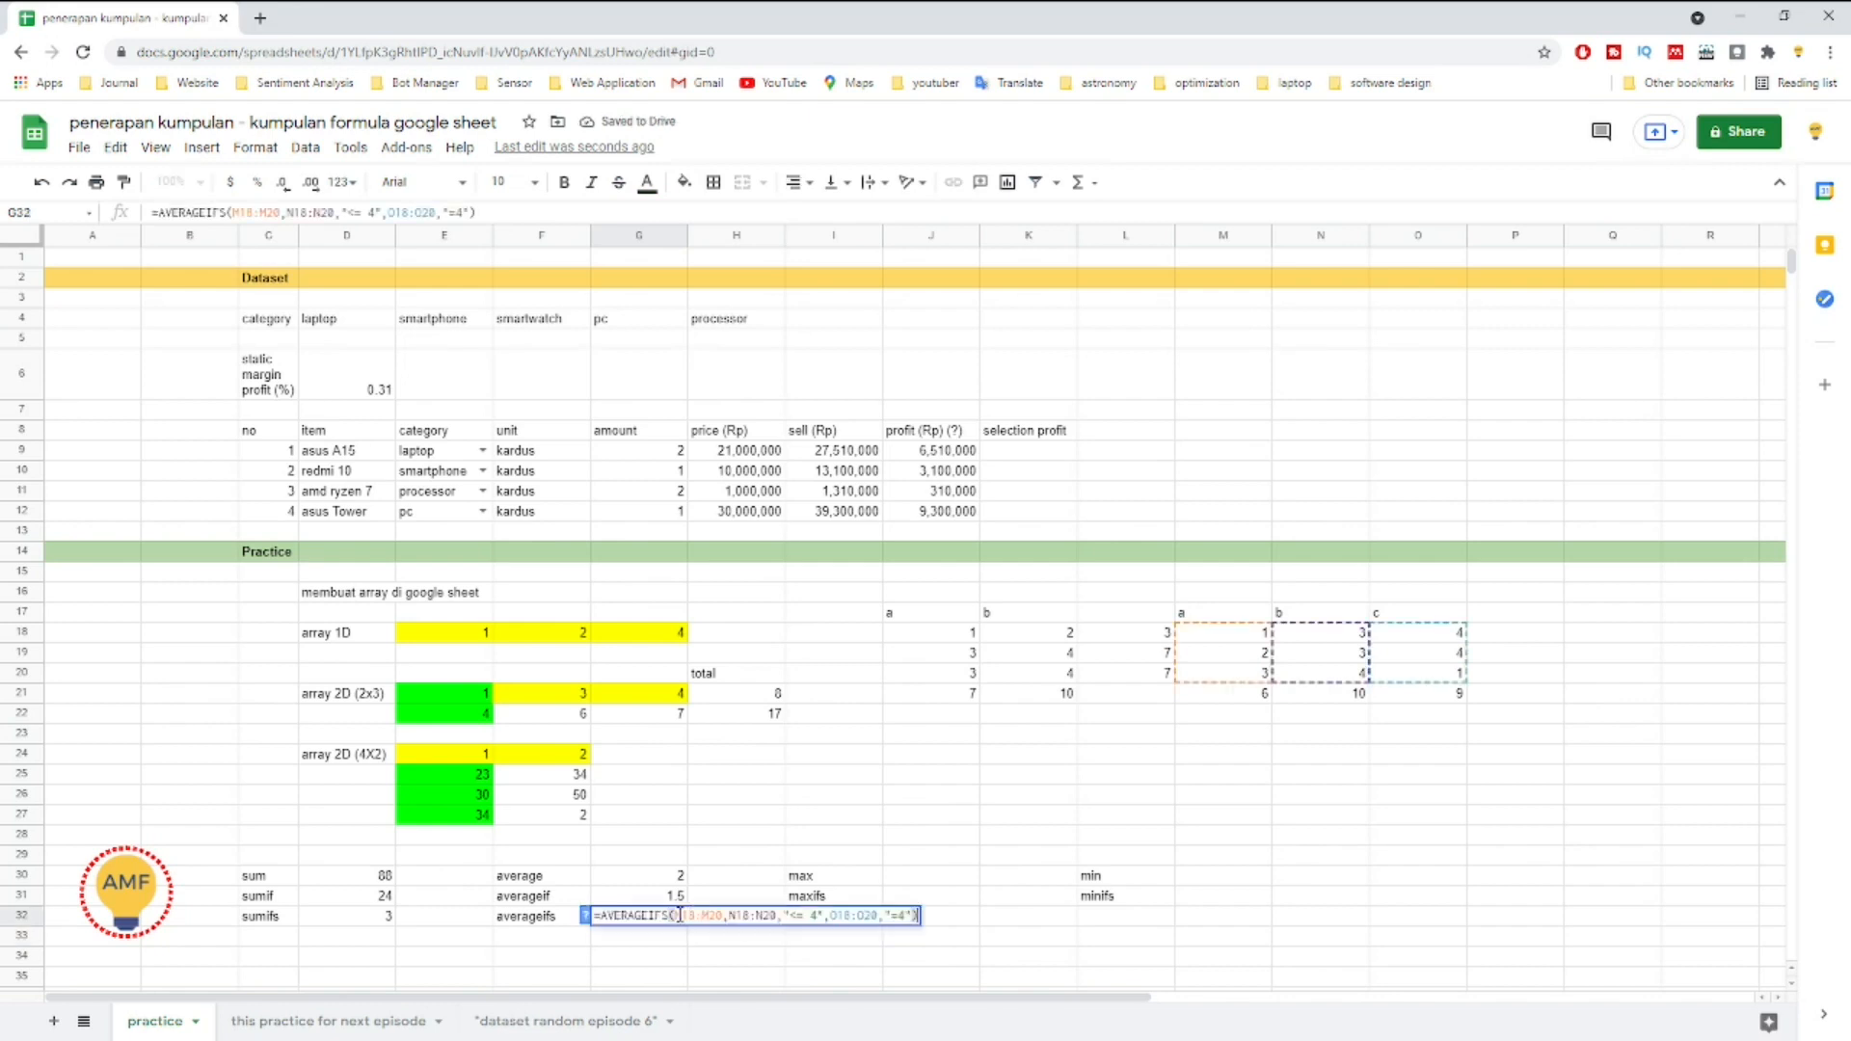
{"action": "key", "text": "Escape"}
{"action": "double_click", "coordinate": [677, 897]}
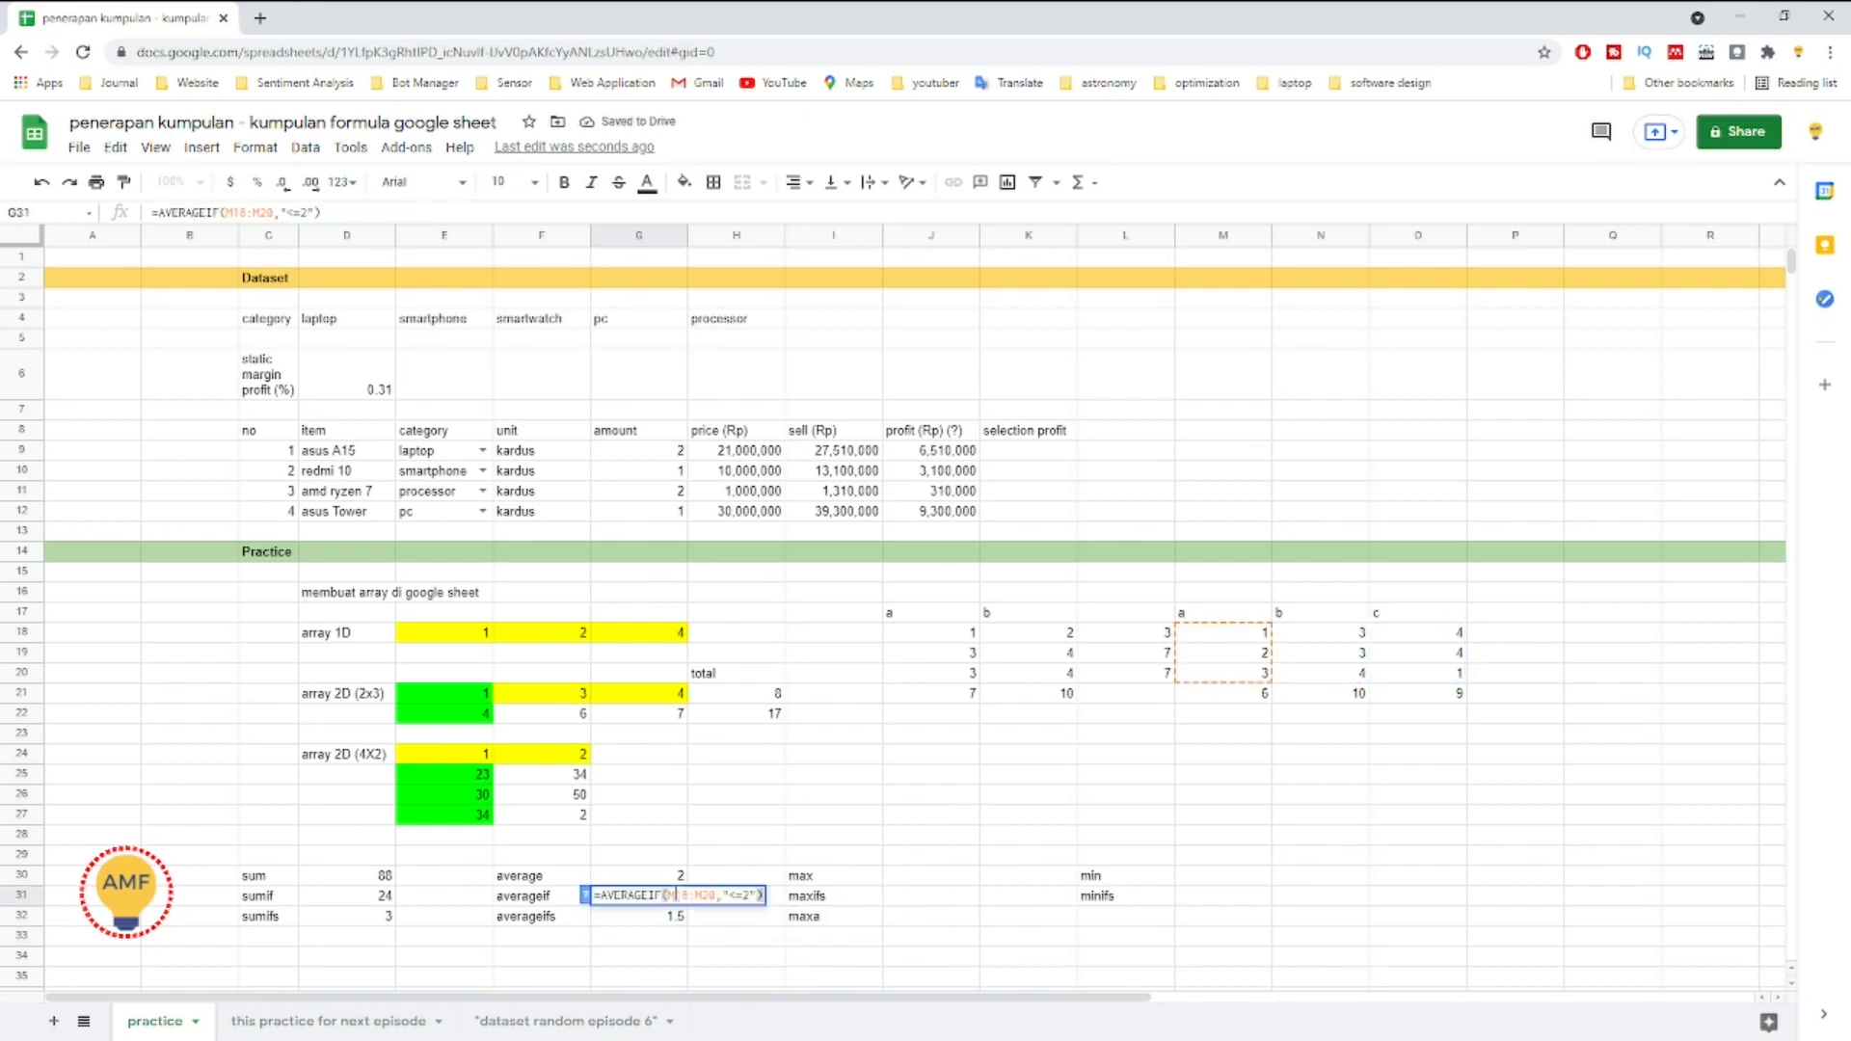
{"action": "left_click", "coordinate": [746, 896]}
{"action": "key", "text": "BackSpace"}
{"action": "type", "text": "1"}
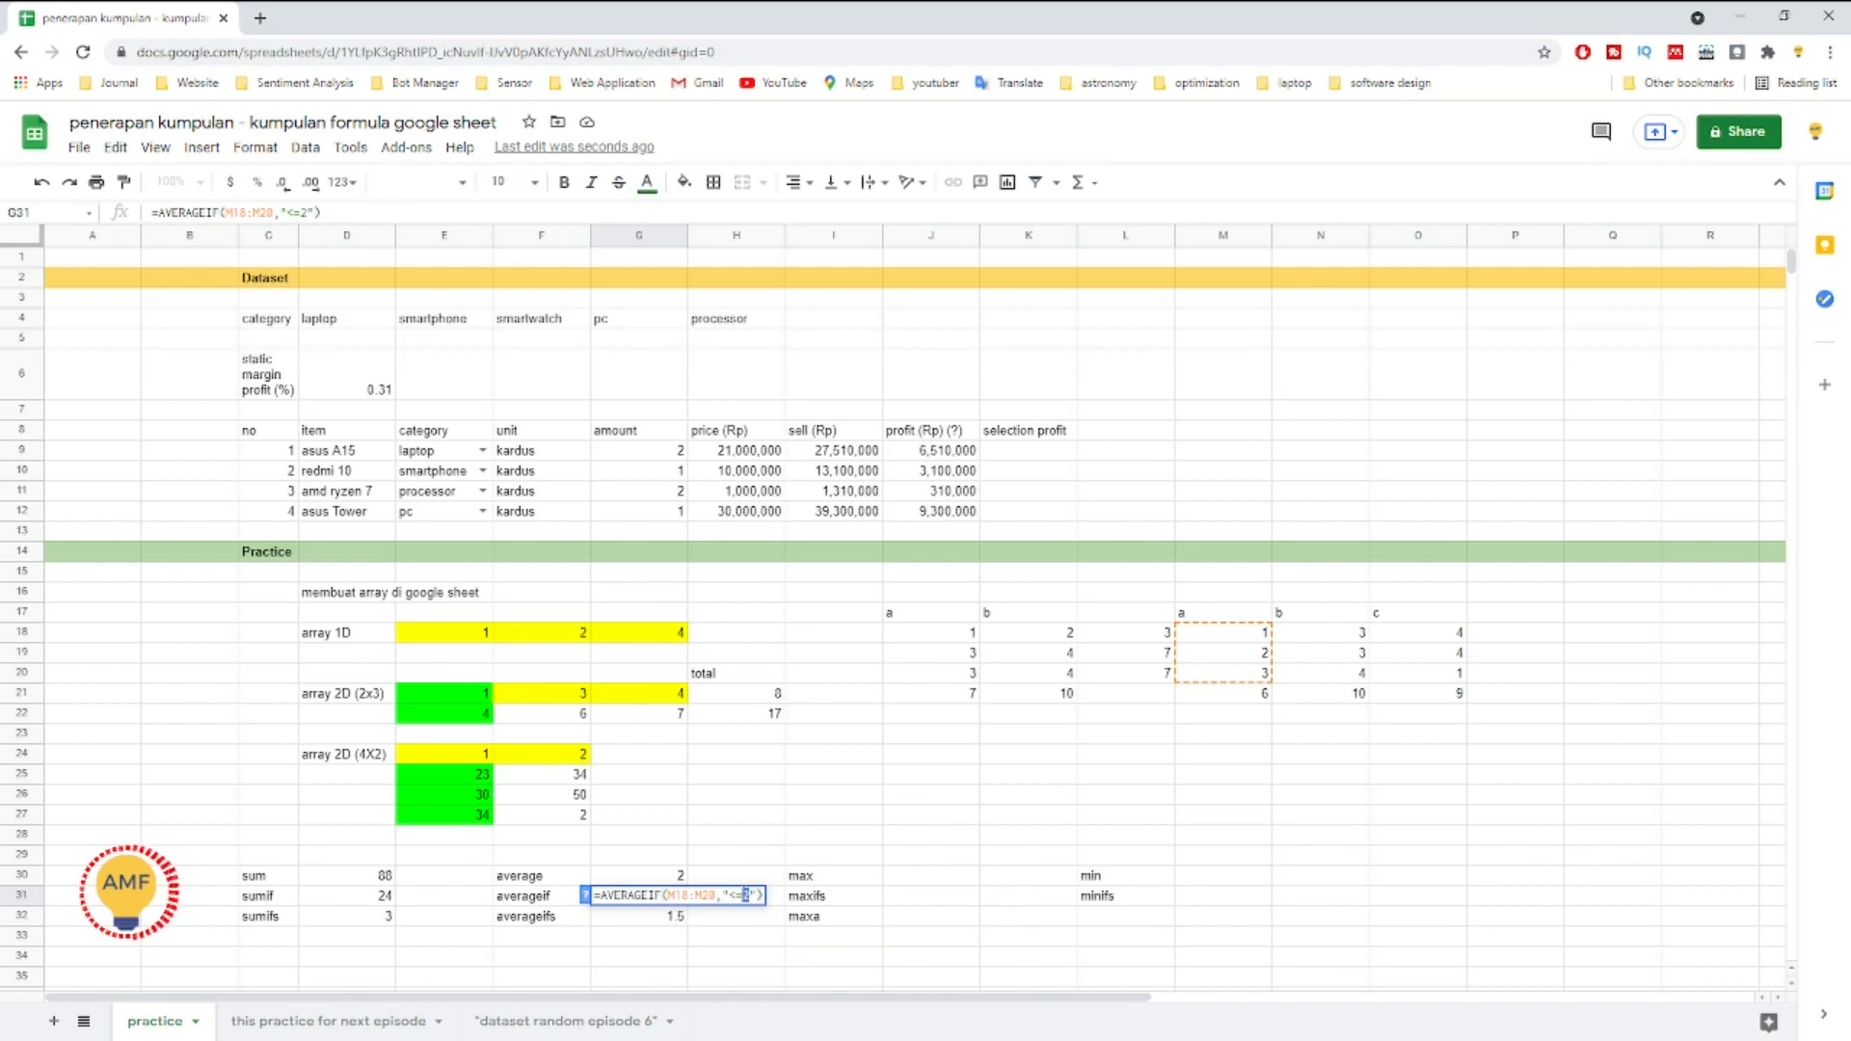
{"action": "key", "text": "Return"}
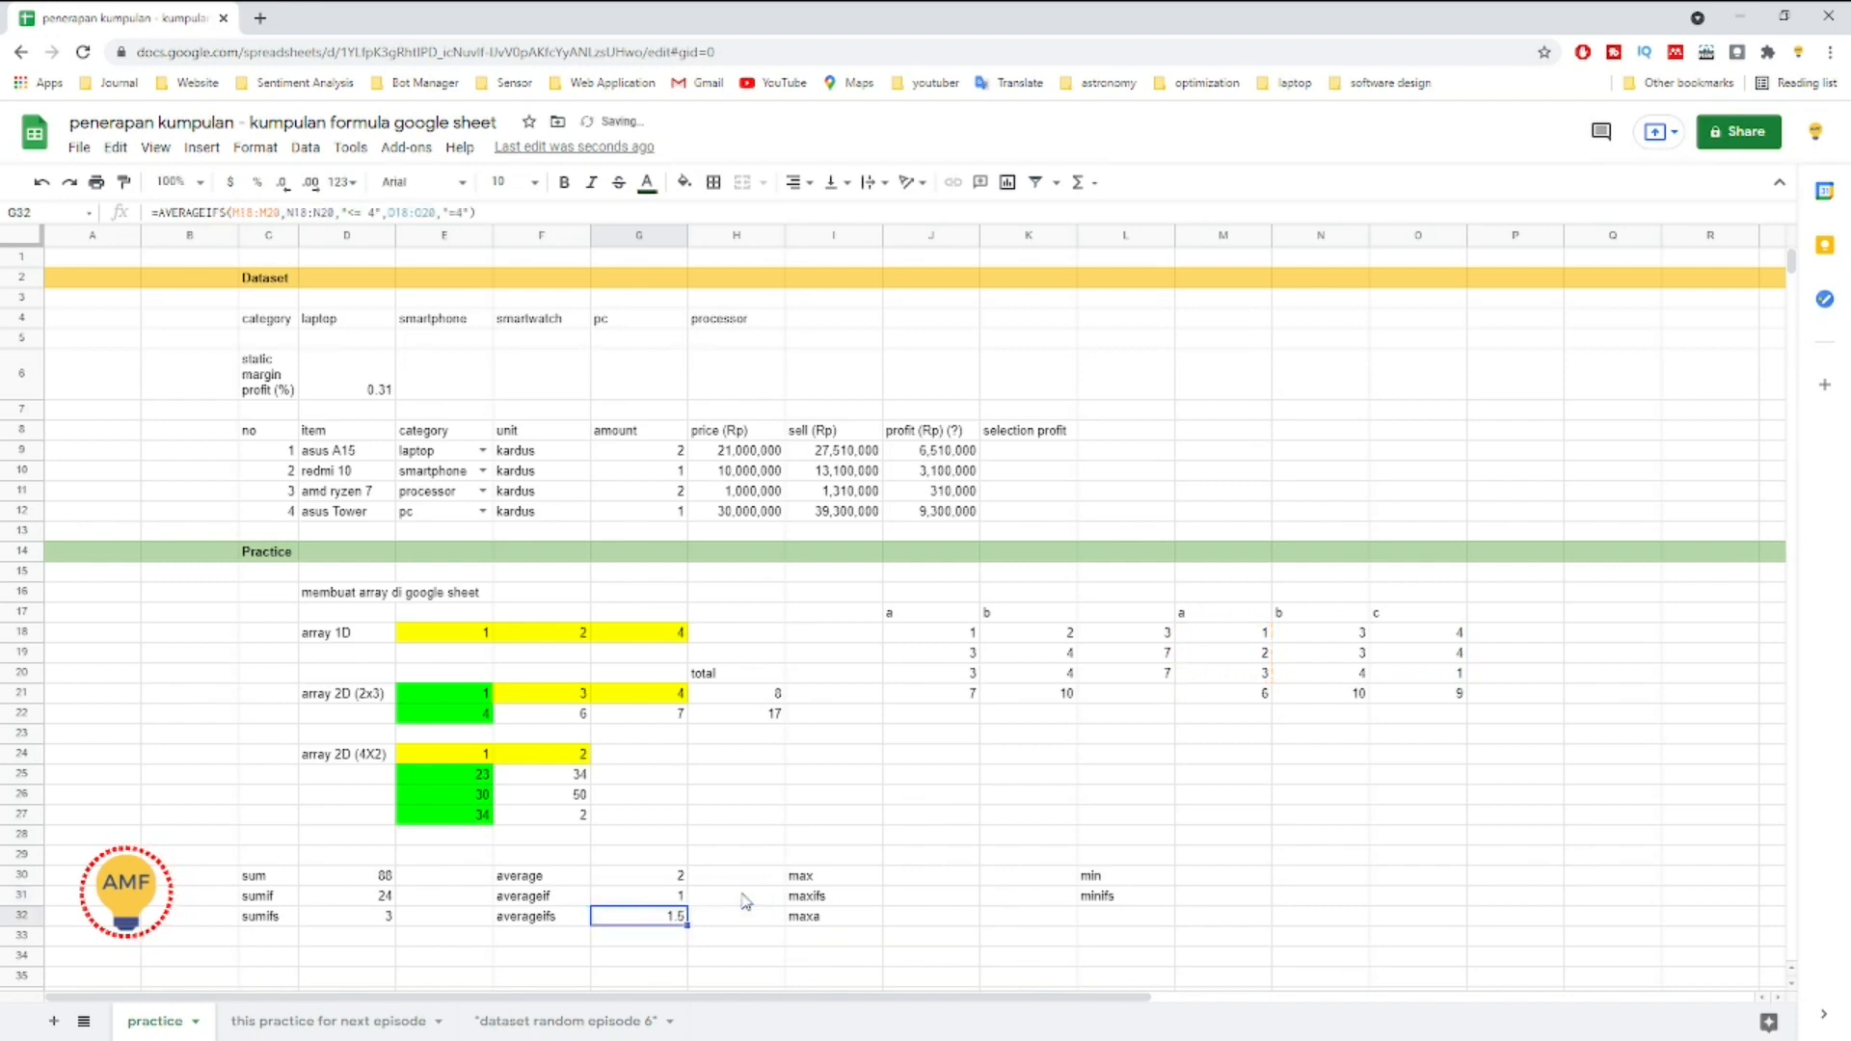
{"action": "double_click", "coordinate": [635, 920]}
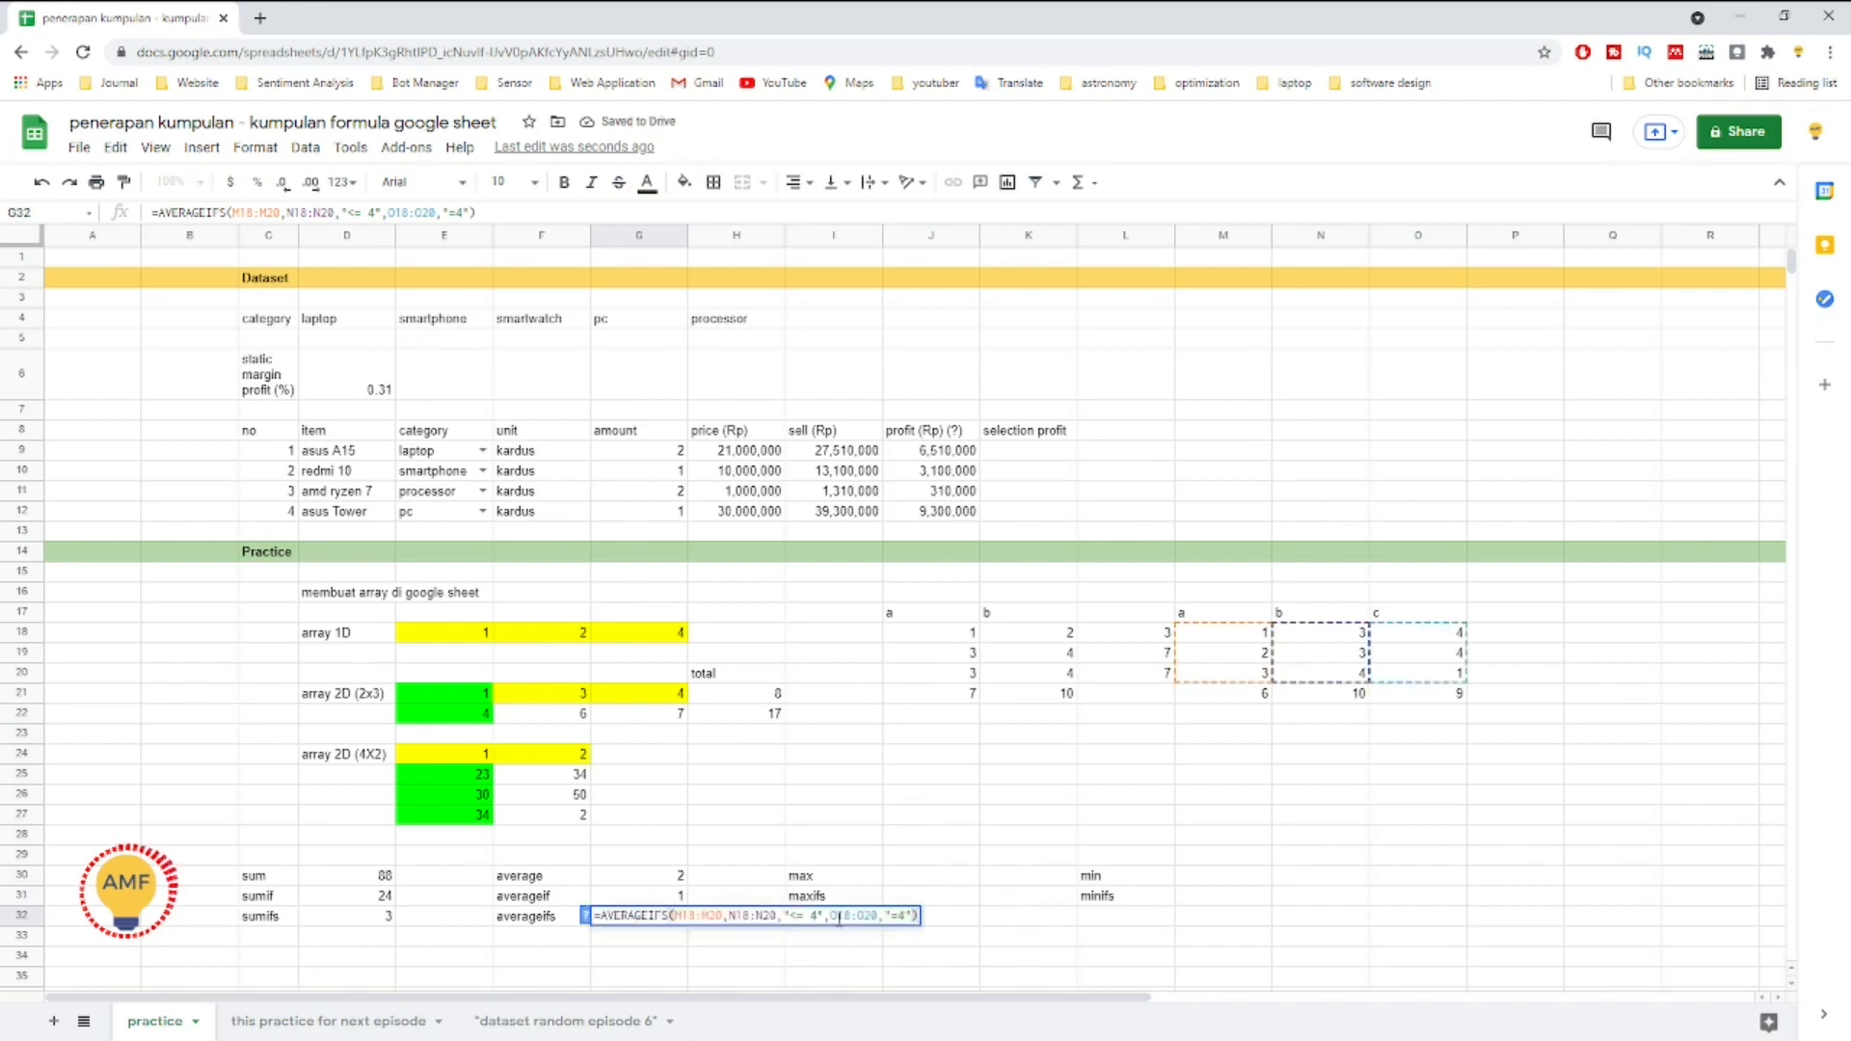
{"action": "key", "text": "Escape"}
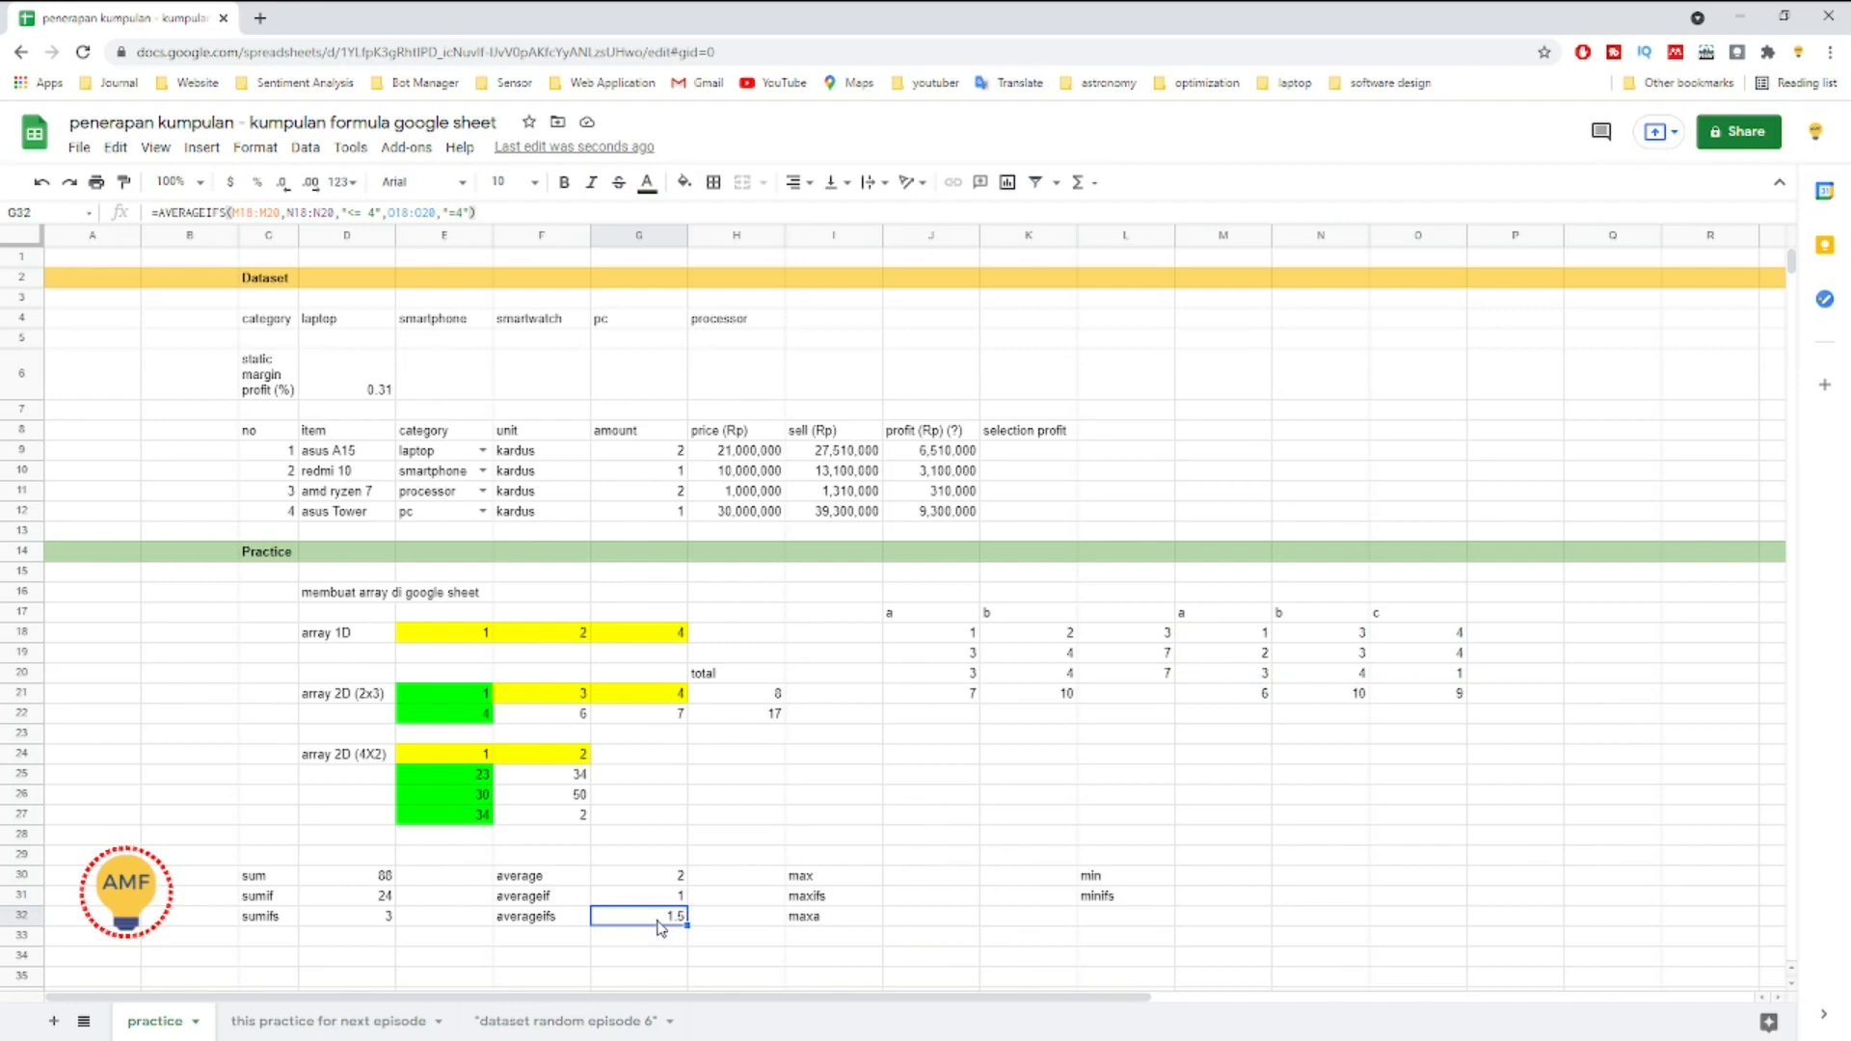
Step: Enter a MAX formula over M18:M20 in J30, in the row labelled max
{"action": "left_click", "coordinate": [896, 878]}
{"action": "type", "text": "=MAX("}
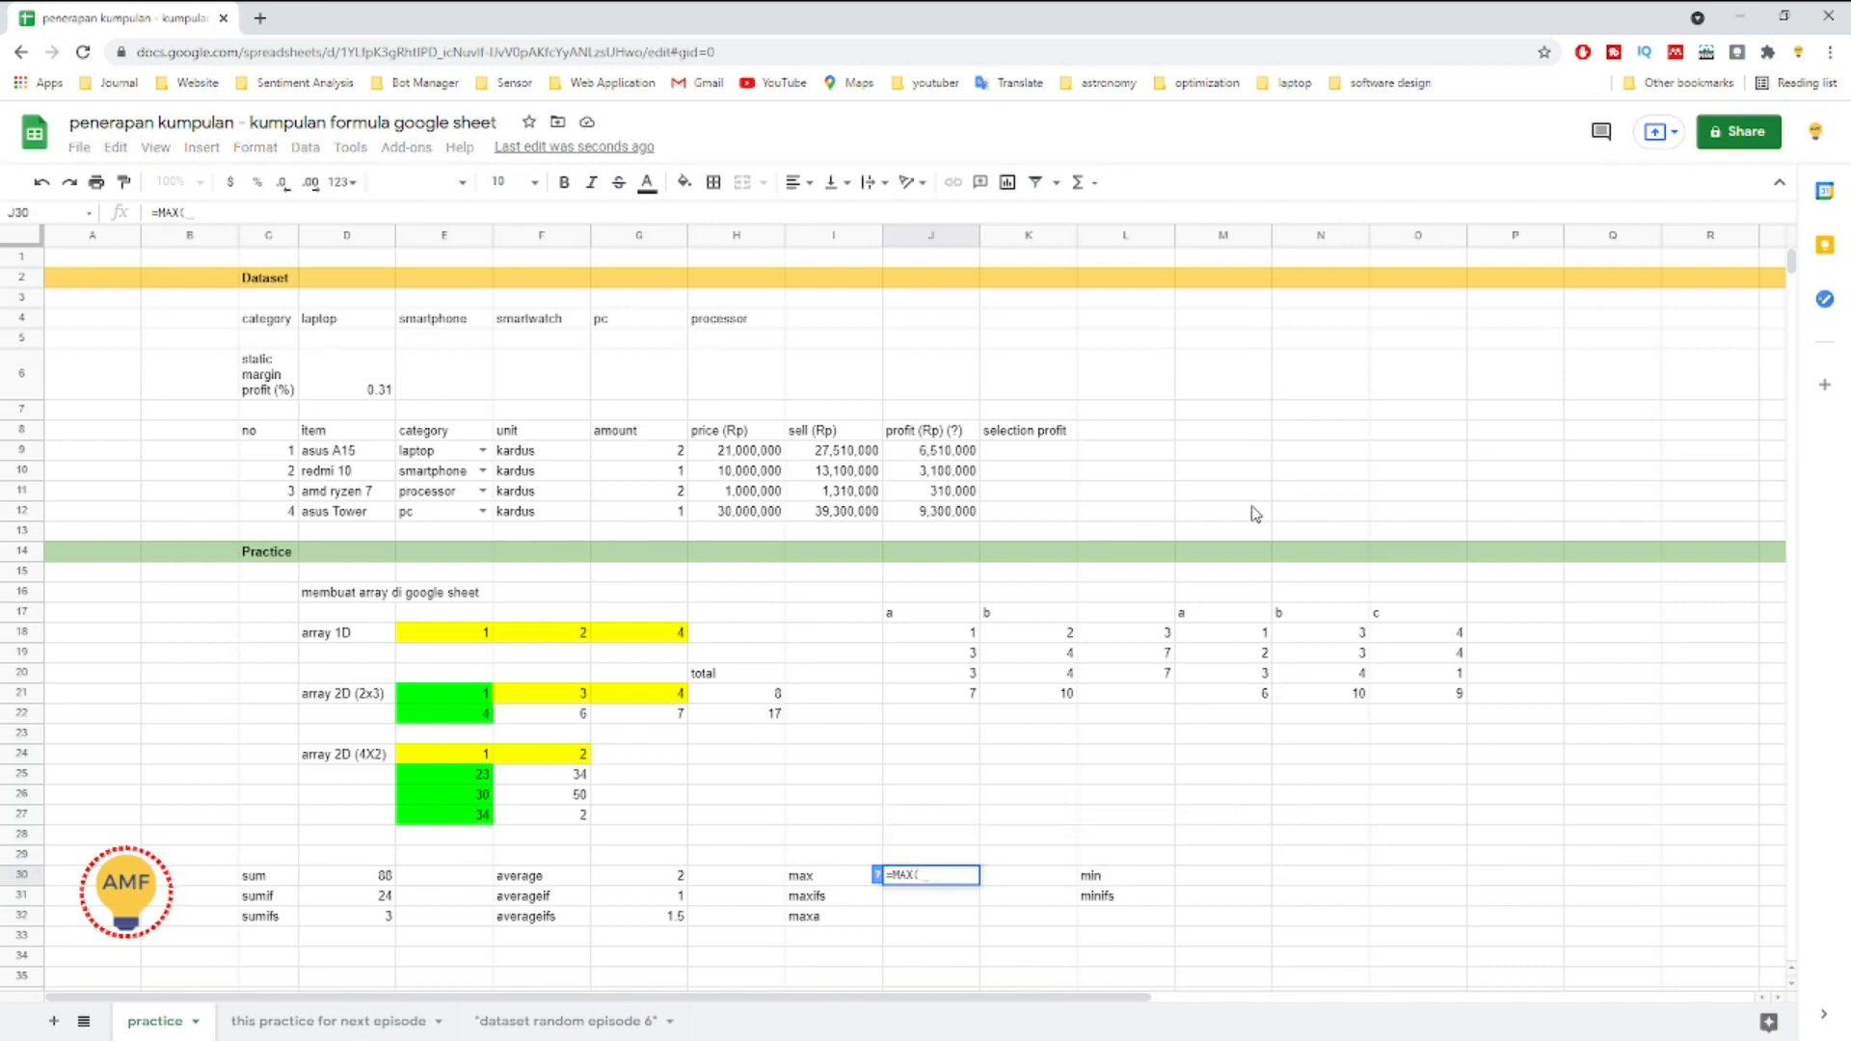
{"action": "left_click", "coordinate": [1252, 639]}
{"action": "left_click_drag", "start_coordinate": [1254, 648], "coordinate": [1251, 690]}
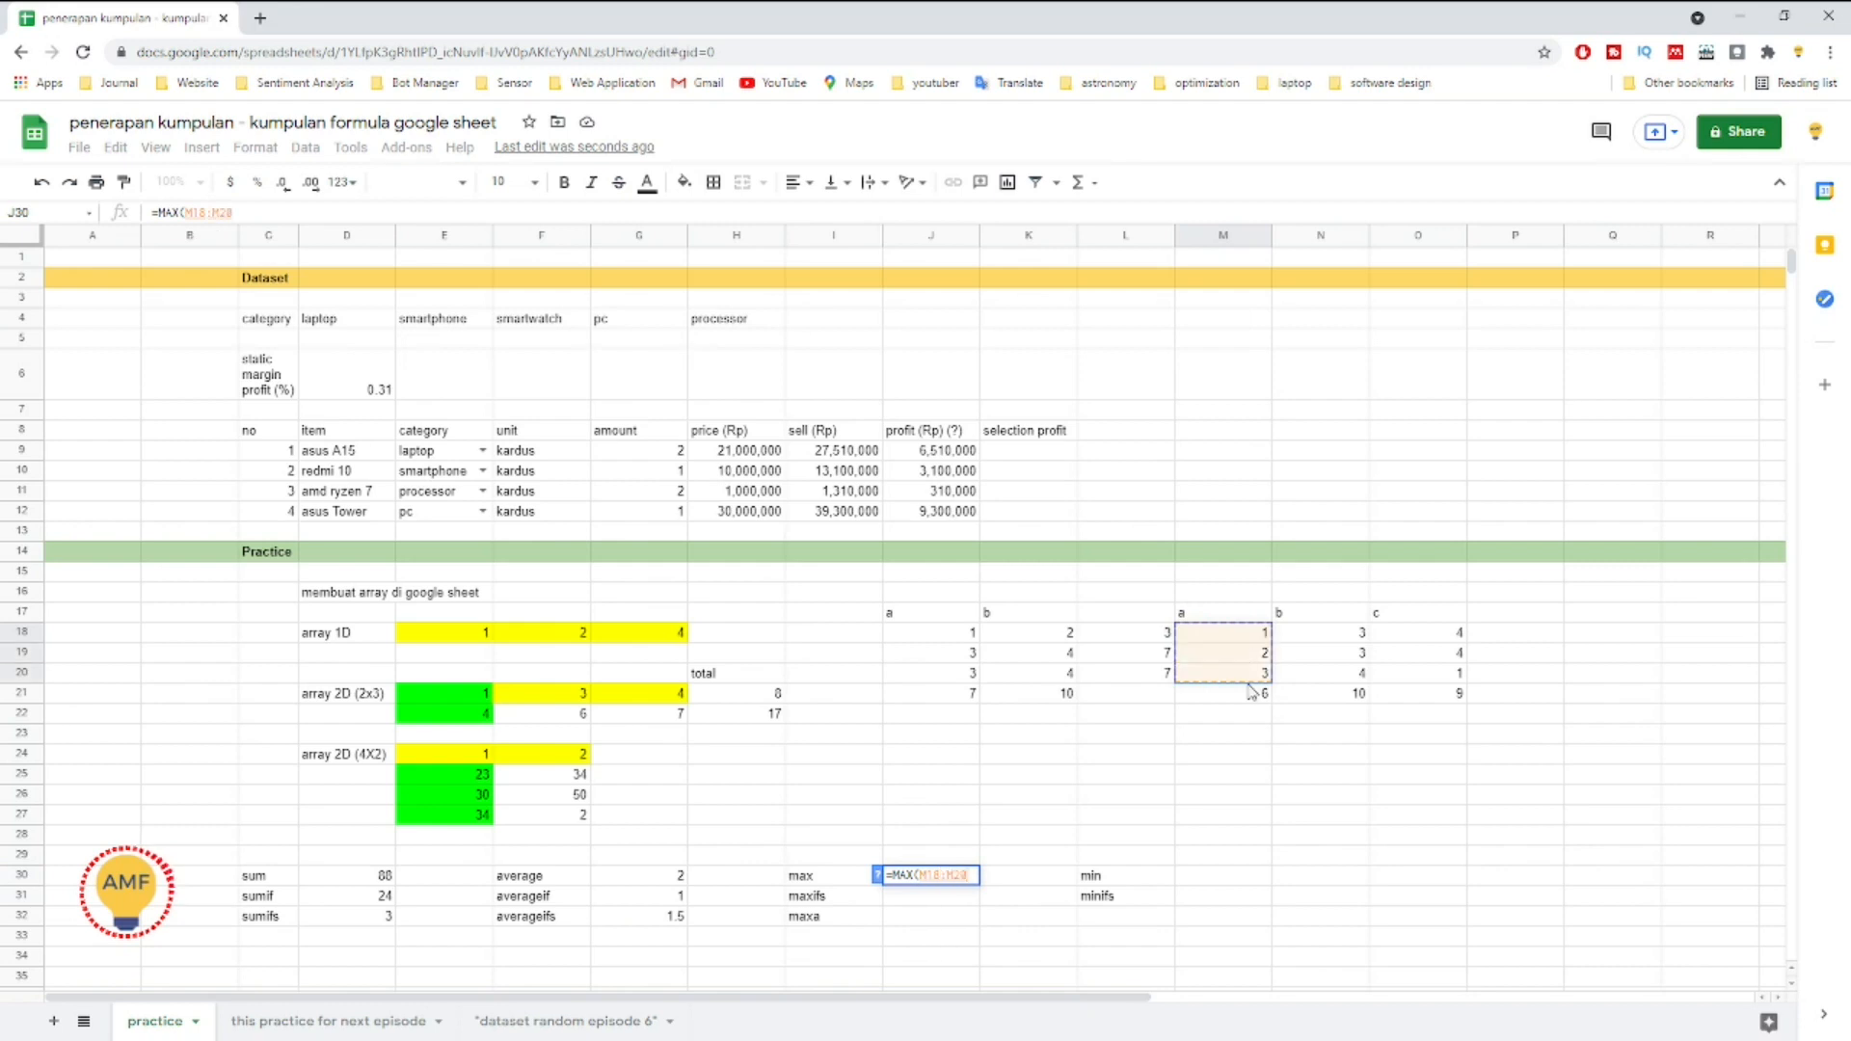
{"action": "key", "text": "Return"}
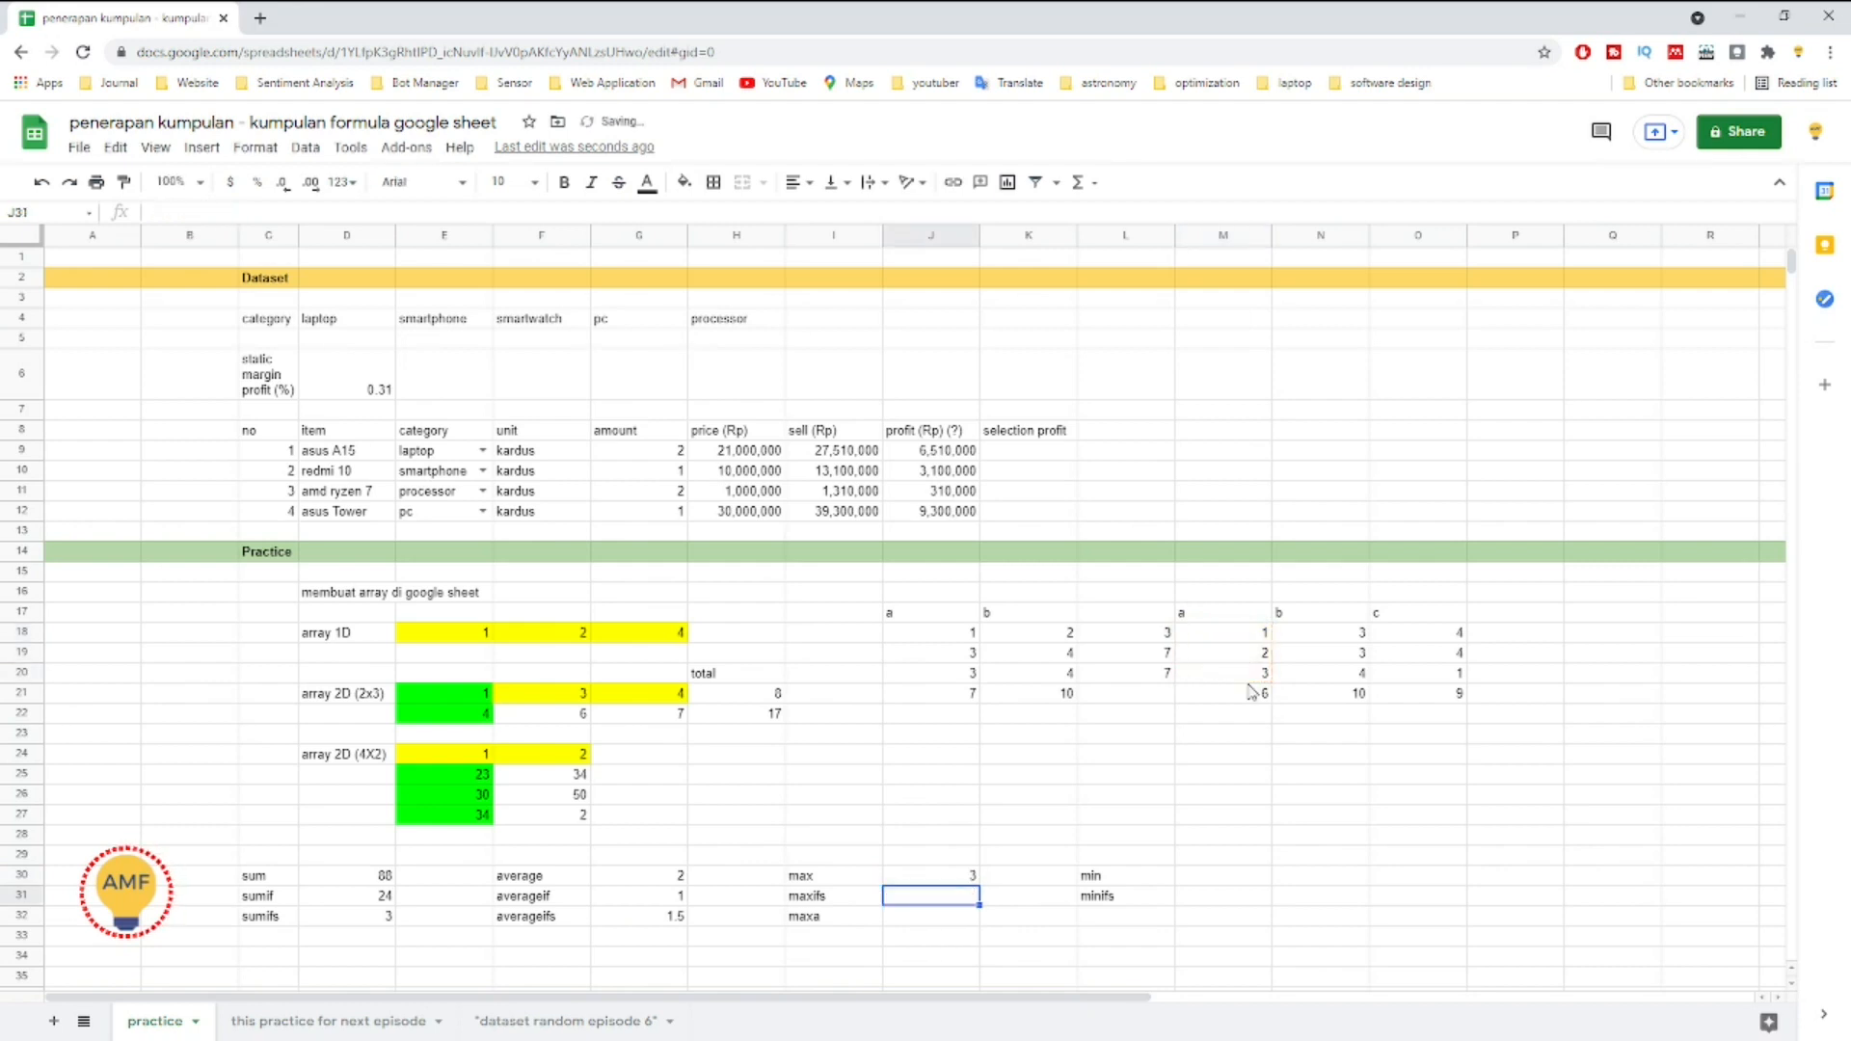
{"action": "key", "text": "Up"}
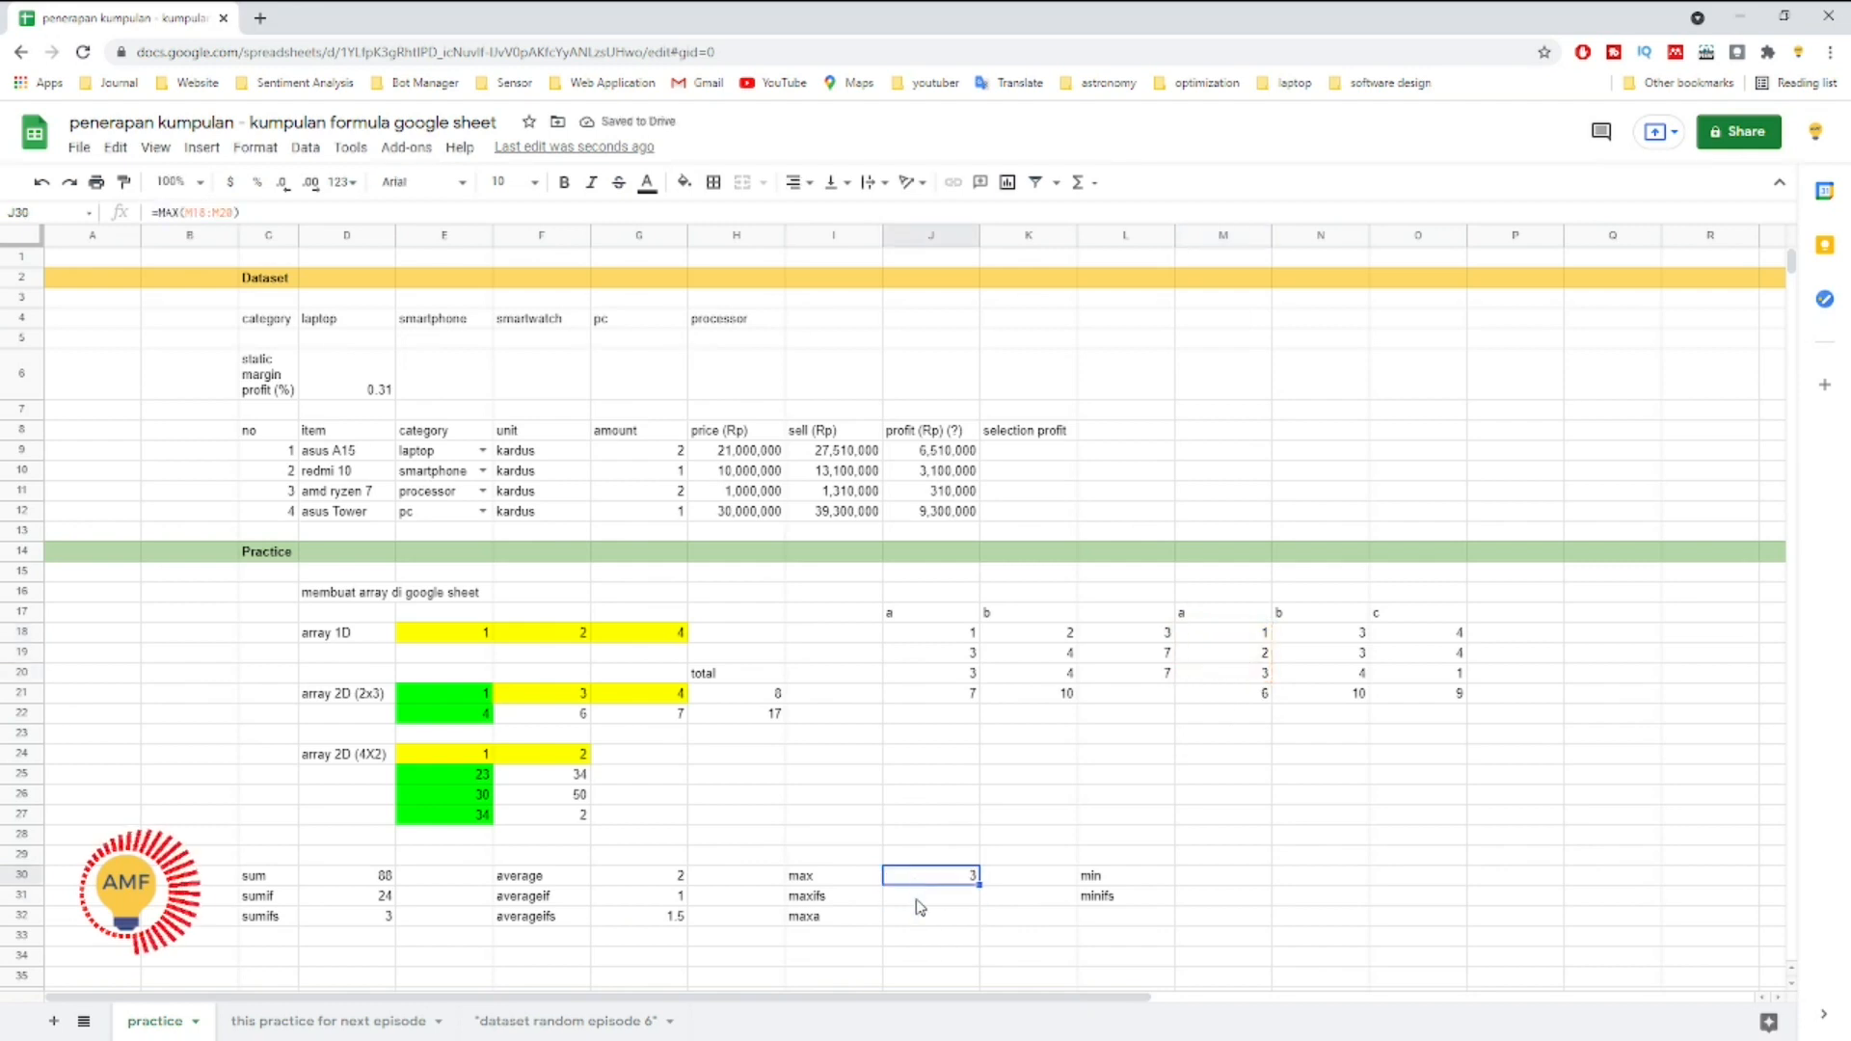
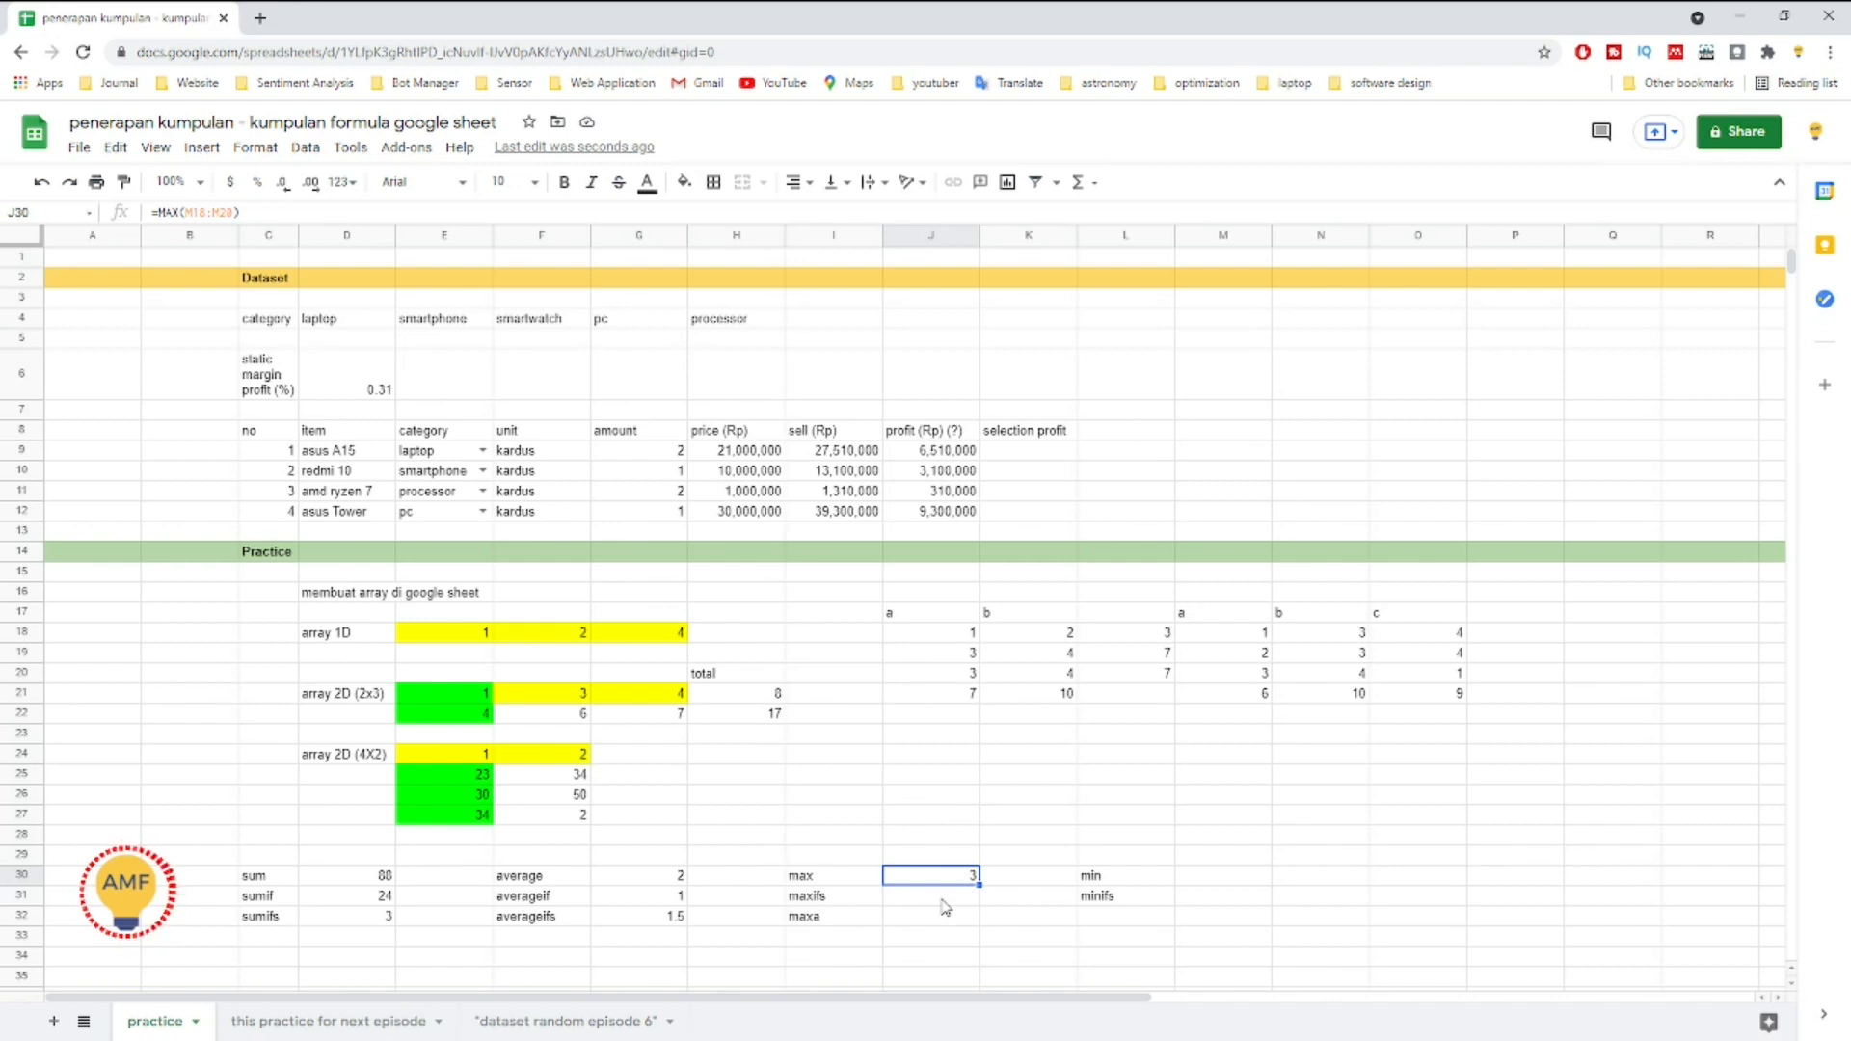
Step: Enter a MAXIF formula over J18:M31 in J31, in the row labelled maxifs
{"action": "left_click", "coordinate": [945, 905]}
{"action": "type", "text": "=MAXIF("}
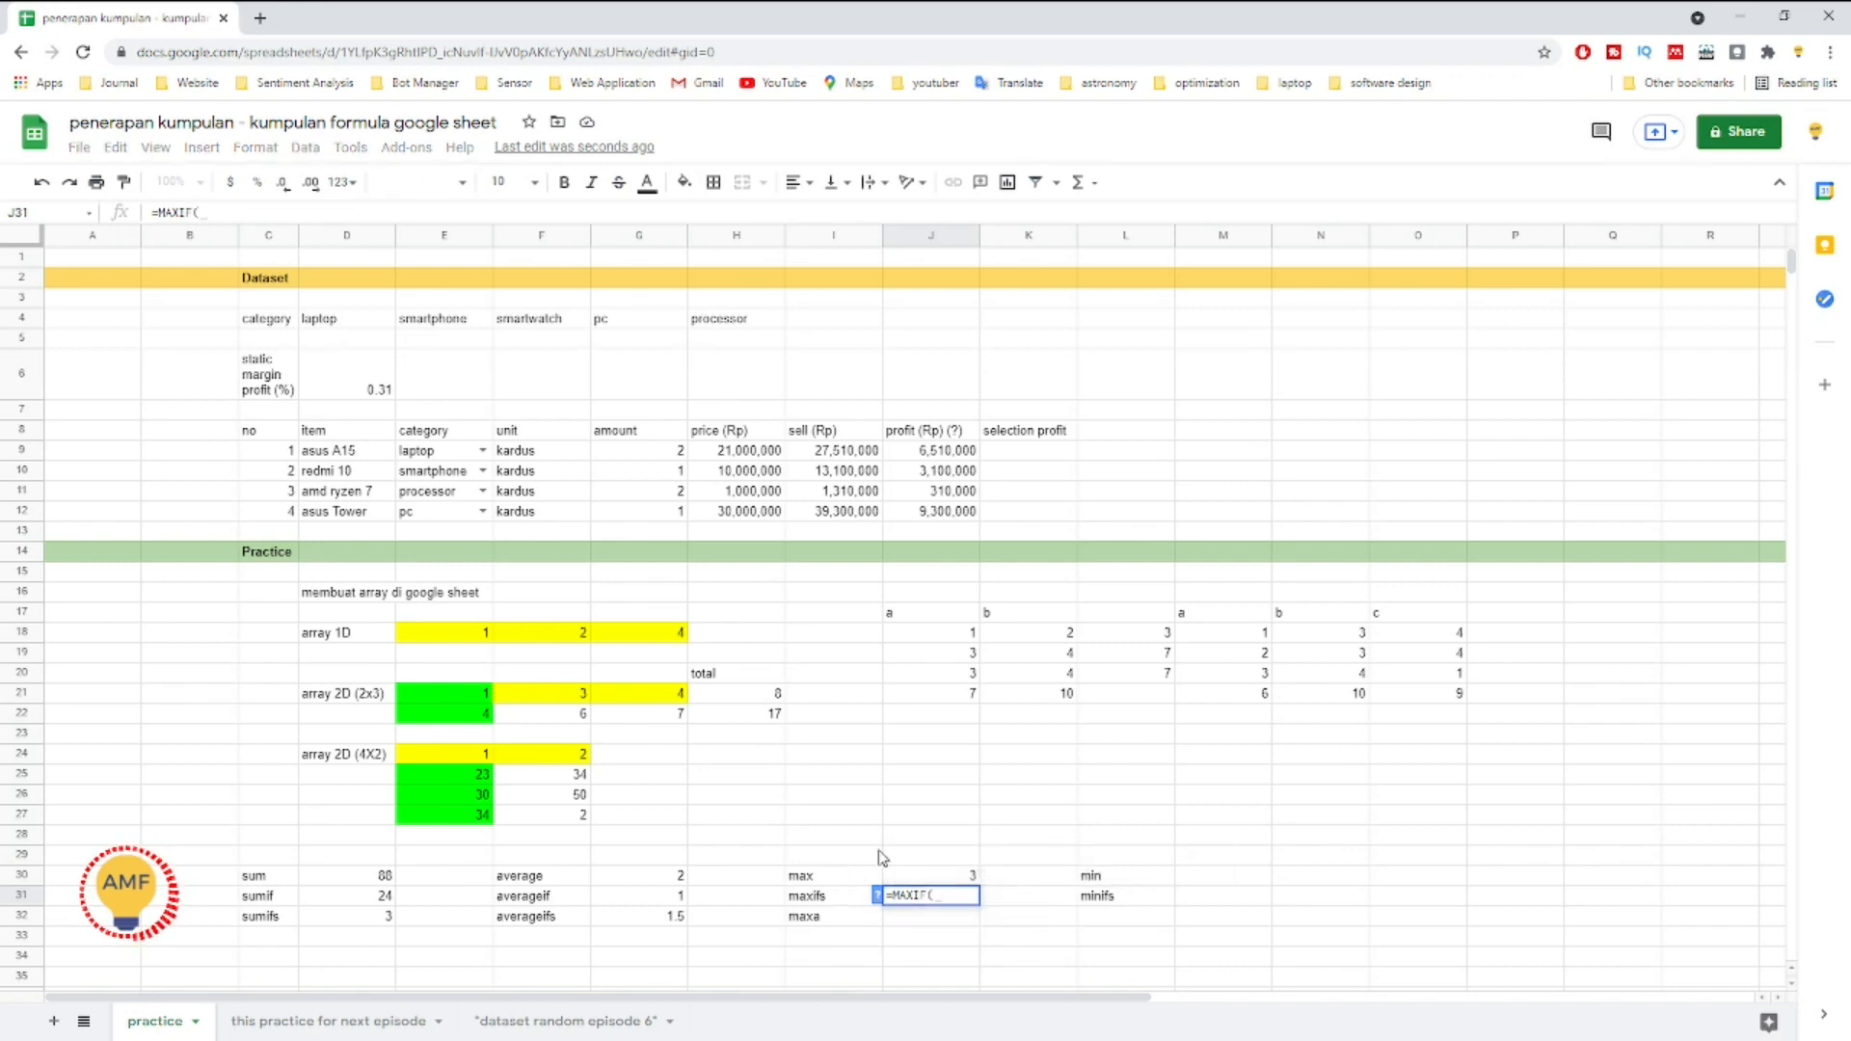
{"action": "left_click", "coordinate": [1257, 632], "text": "shift"}
{"action": "left_click", "coordinate": [1243, 655]}
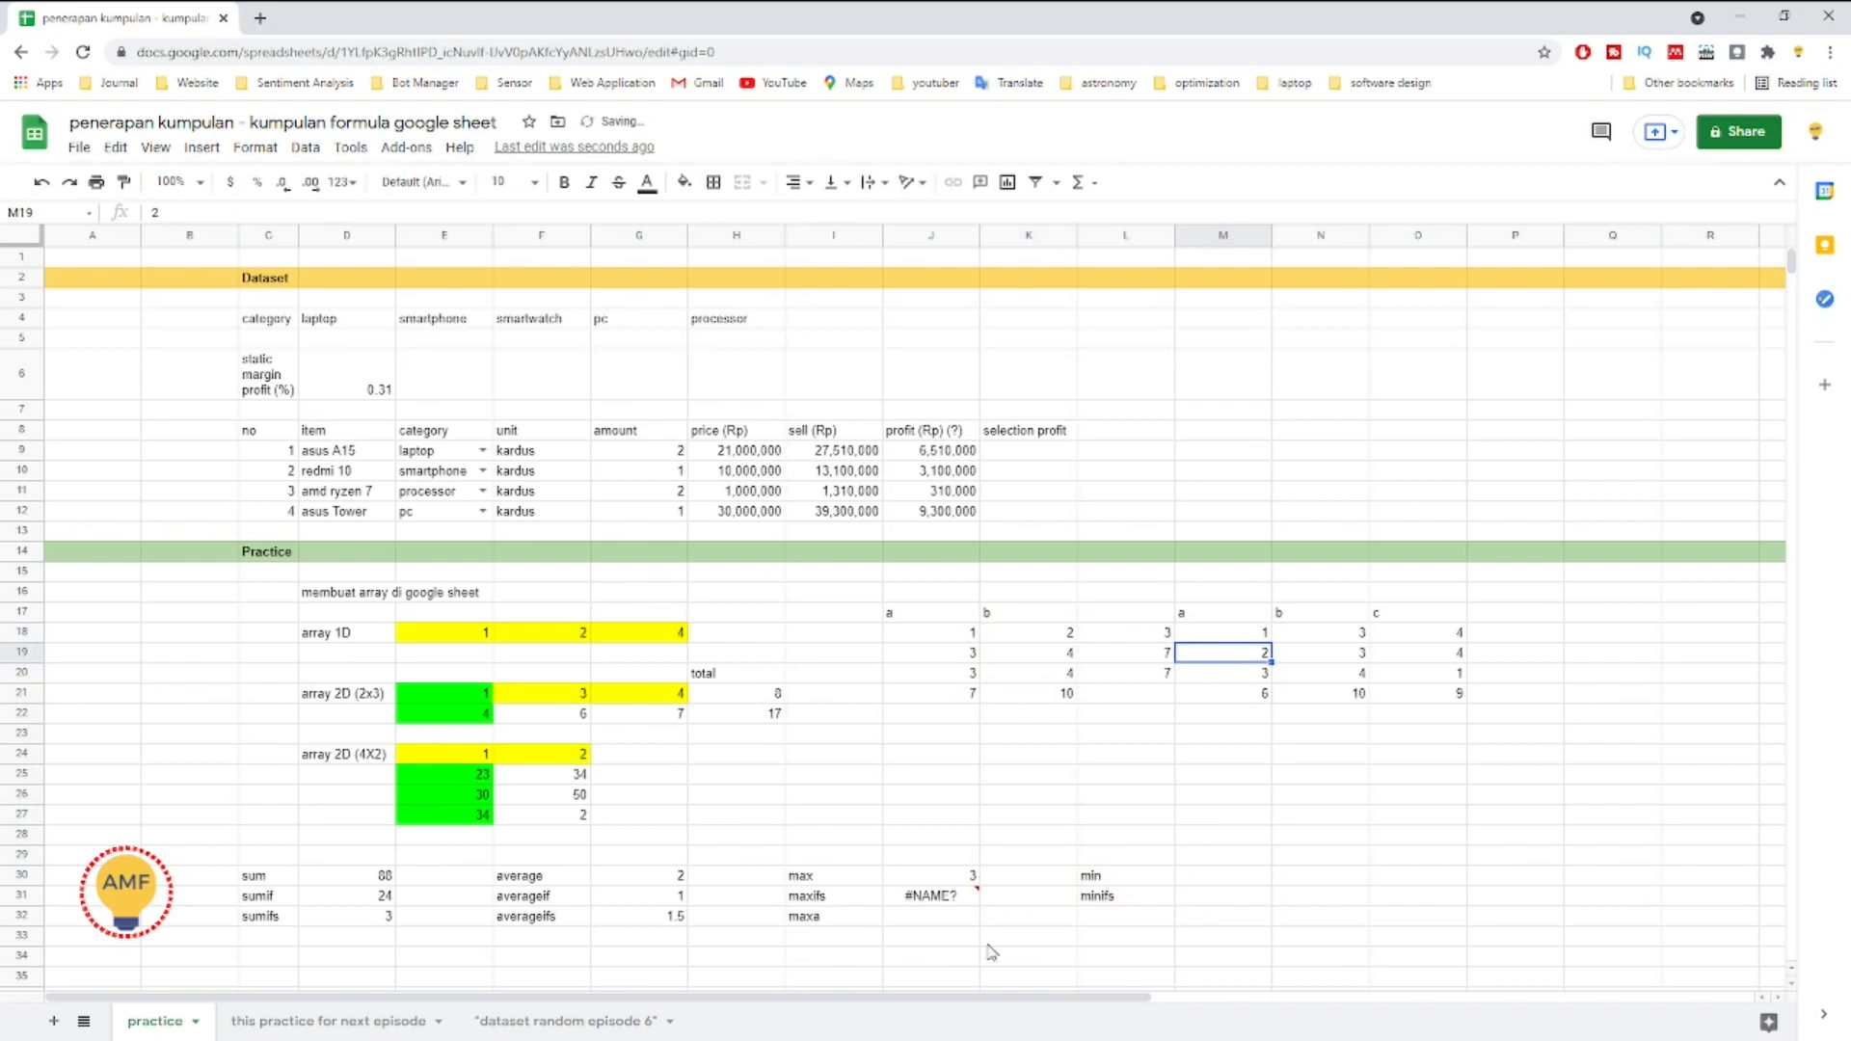
Step: Replace the range in J31's MAXIF formula with M18:M20 and add the criterion "=2"
{"action": "double_click", "coordinate": [938, 899]}
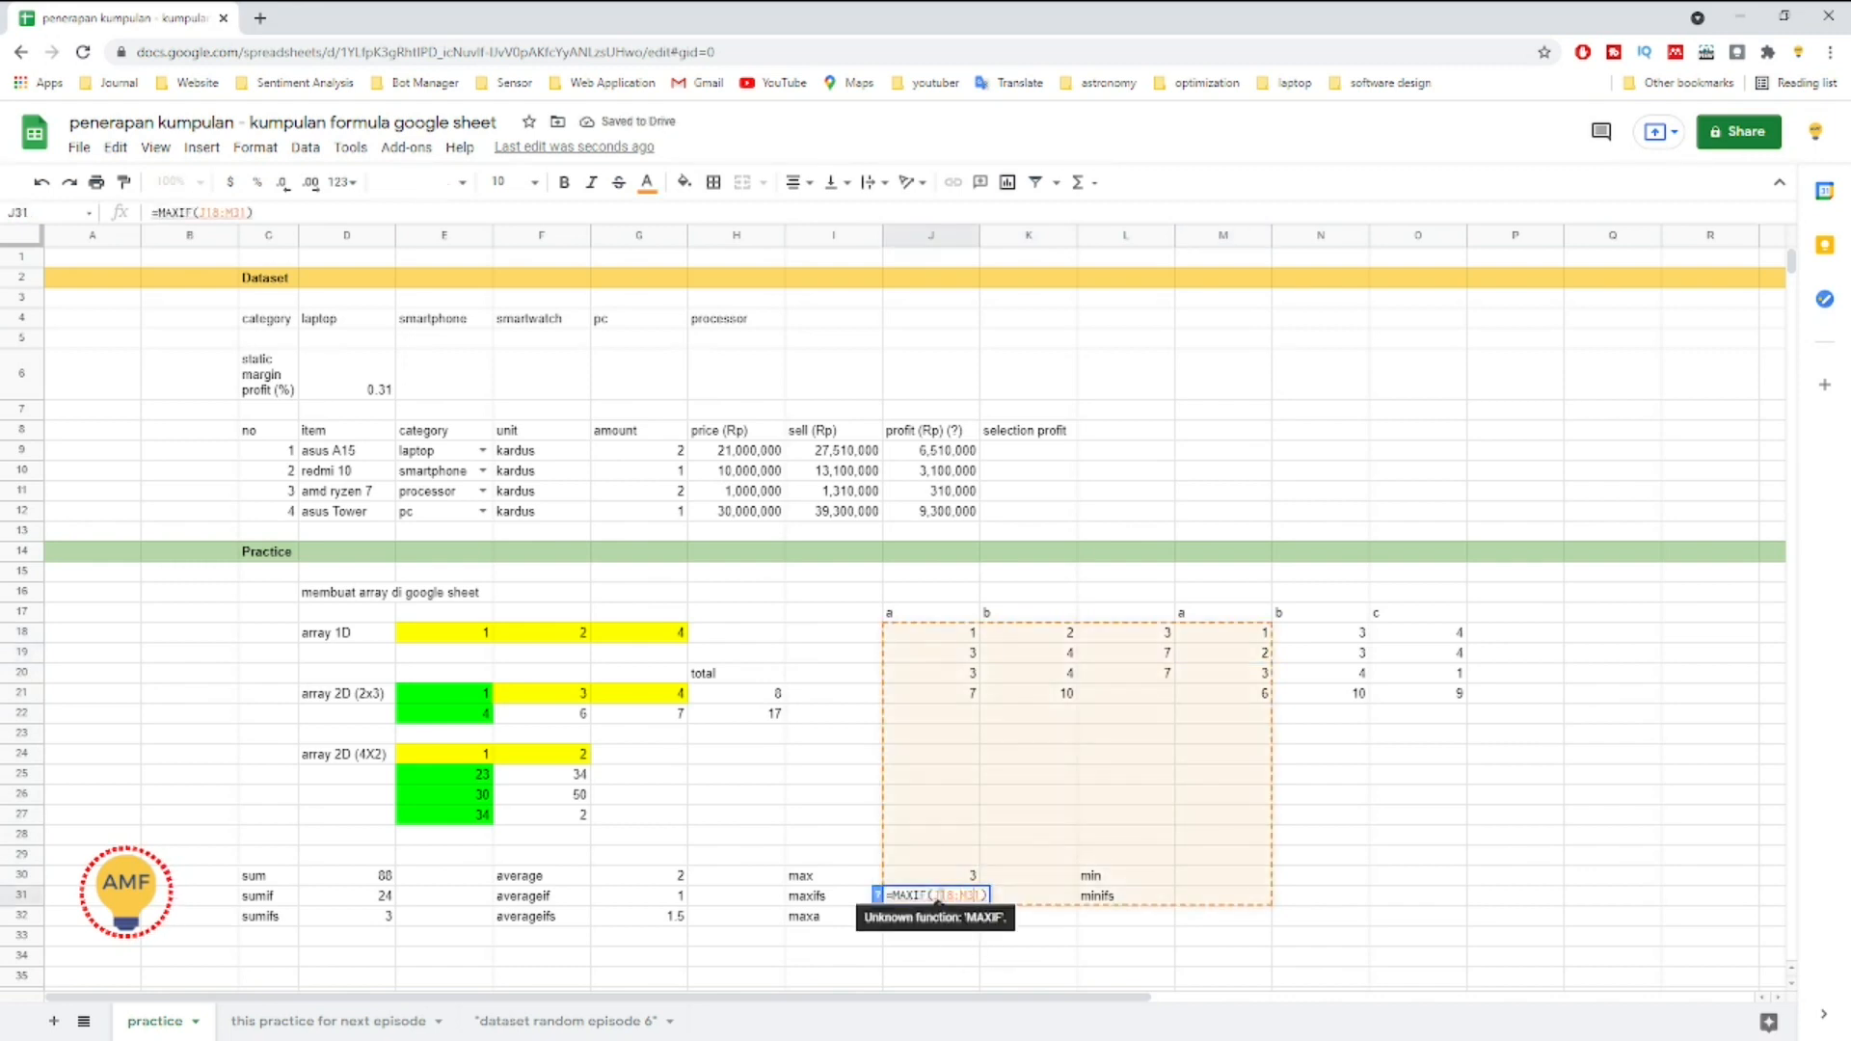
{"action": "key", "text": "BackSpace"}
{"action": "key", "text": "BackSpace"}
{"action": "key", "text": "BackSpace"}
{"action": "key", "text": "BackSpace"}
{"action": "key", "text": "BackSpace"}
{"action": "key", "text": "BackSpace"}
{"action": "key", "text": "BackSpace"}
{"action": "left_click", "coordinate": [1225, 633]}
{"action": "left_click_drag", "start_coordinate": [1224, 638], "coordinate": [1230, 684]}
{"action": "type", "text": ",\""}
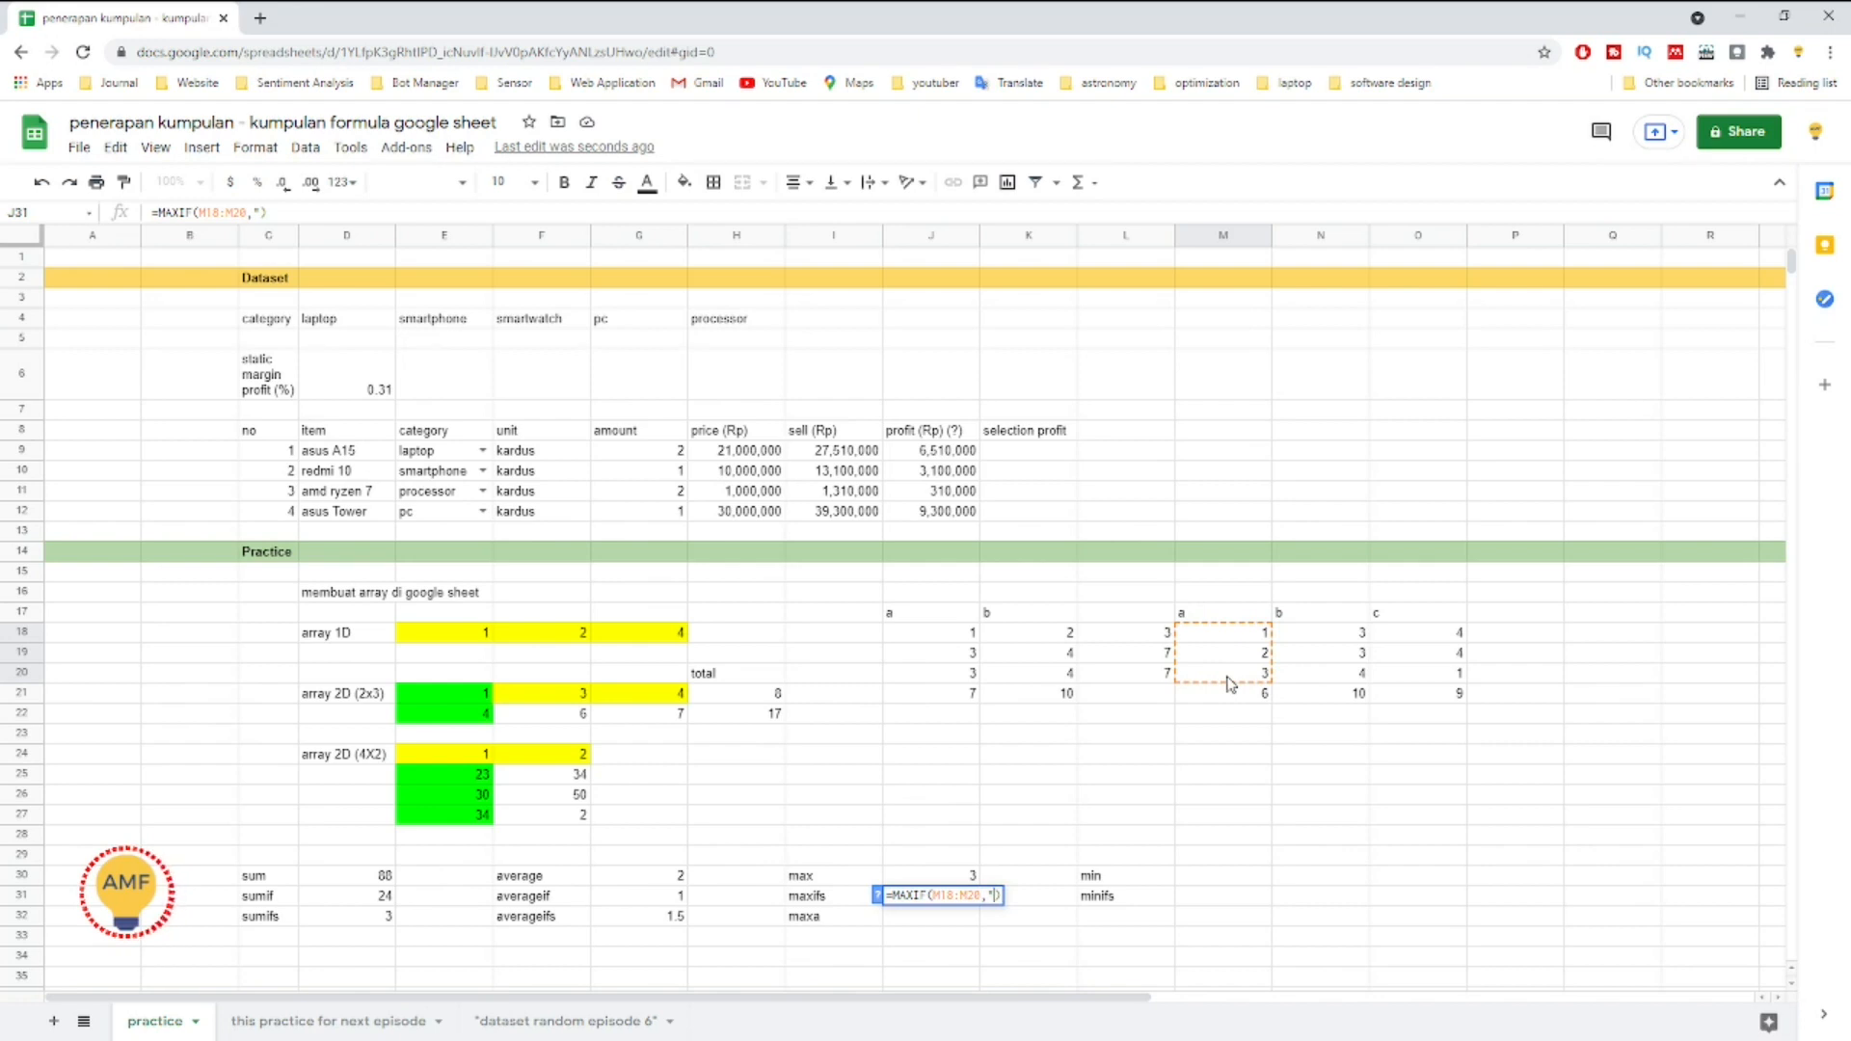
{"action": "type", "text": "=2\")"}
{"action": "key", "text": "BackSpace"}
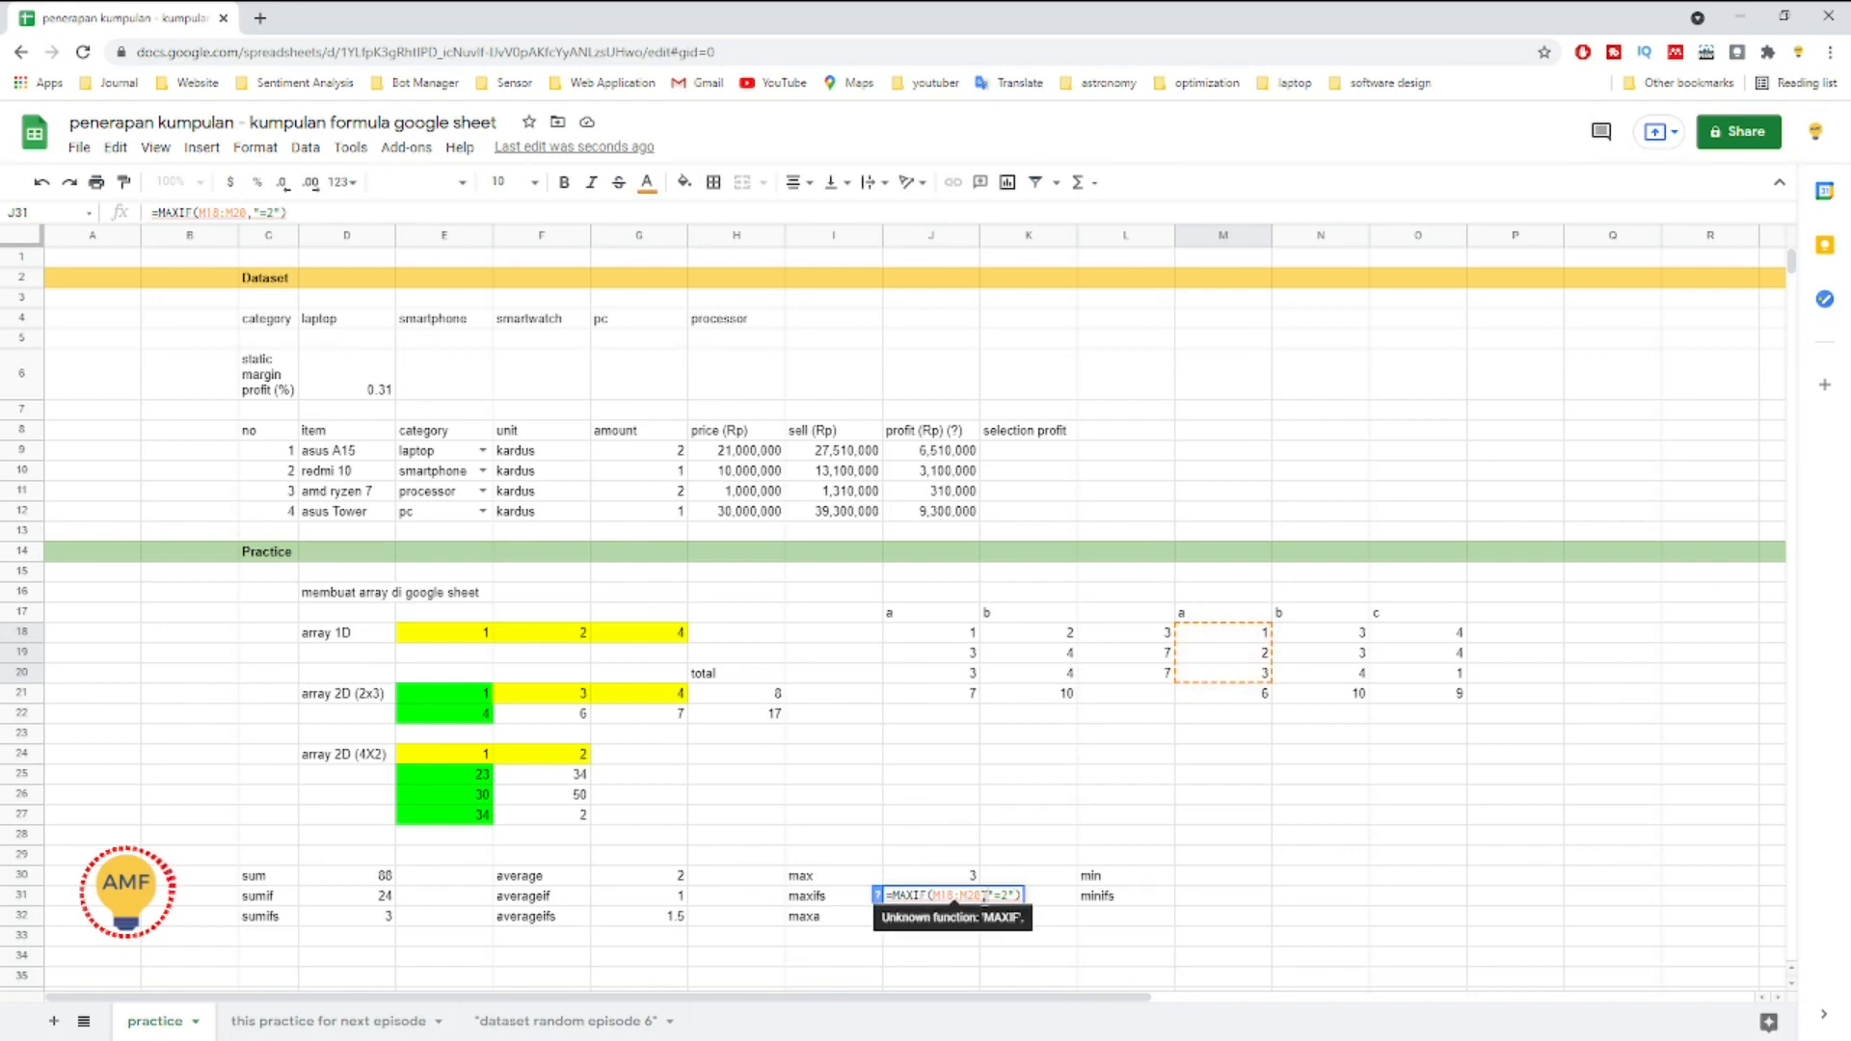
Step: Insert the criteria range M17:N18 before "=2" in J31's formula and change the function to MAXIFS
{"action": "left_click", "coordinate": [1312, 637]}
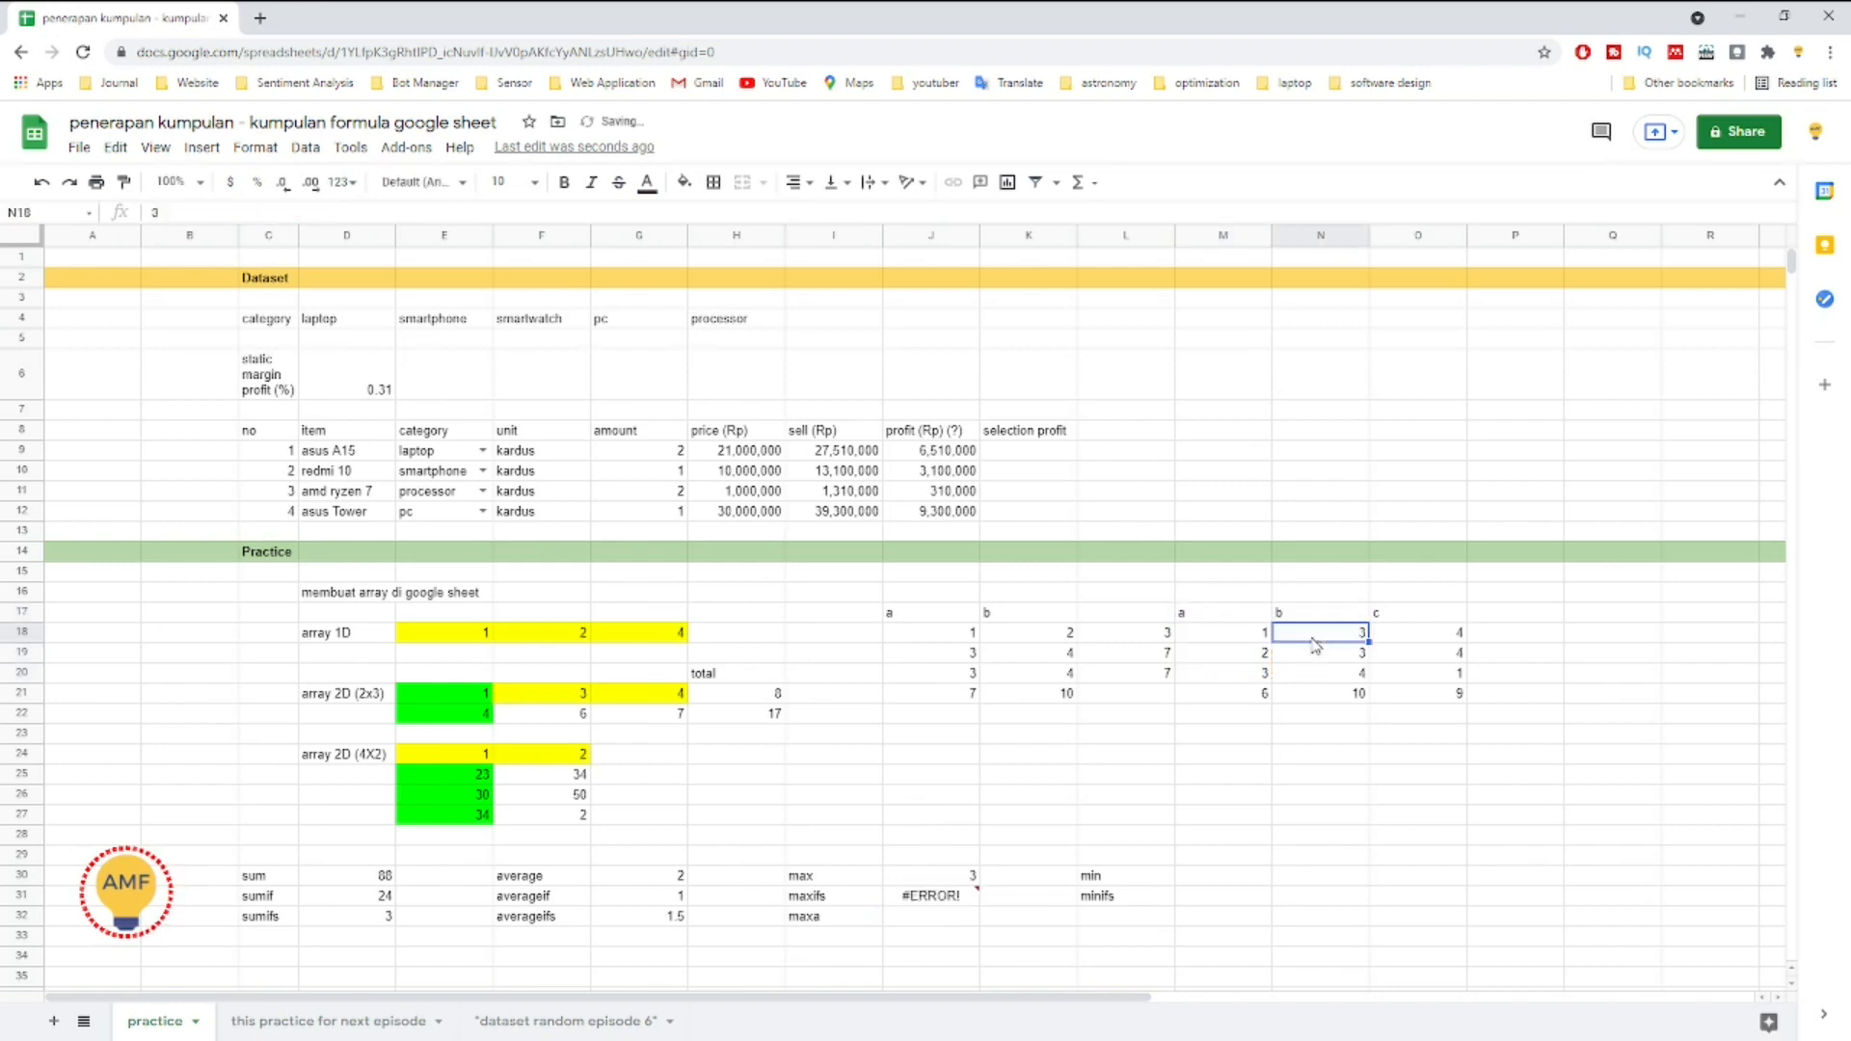
{"action": "left_click", "coordinate": [940, 902]}
{"action": "double_click", "coordinate": [991, 897]}
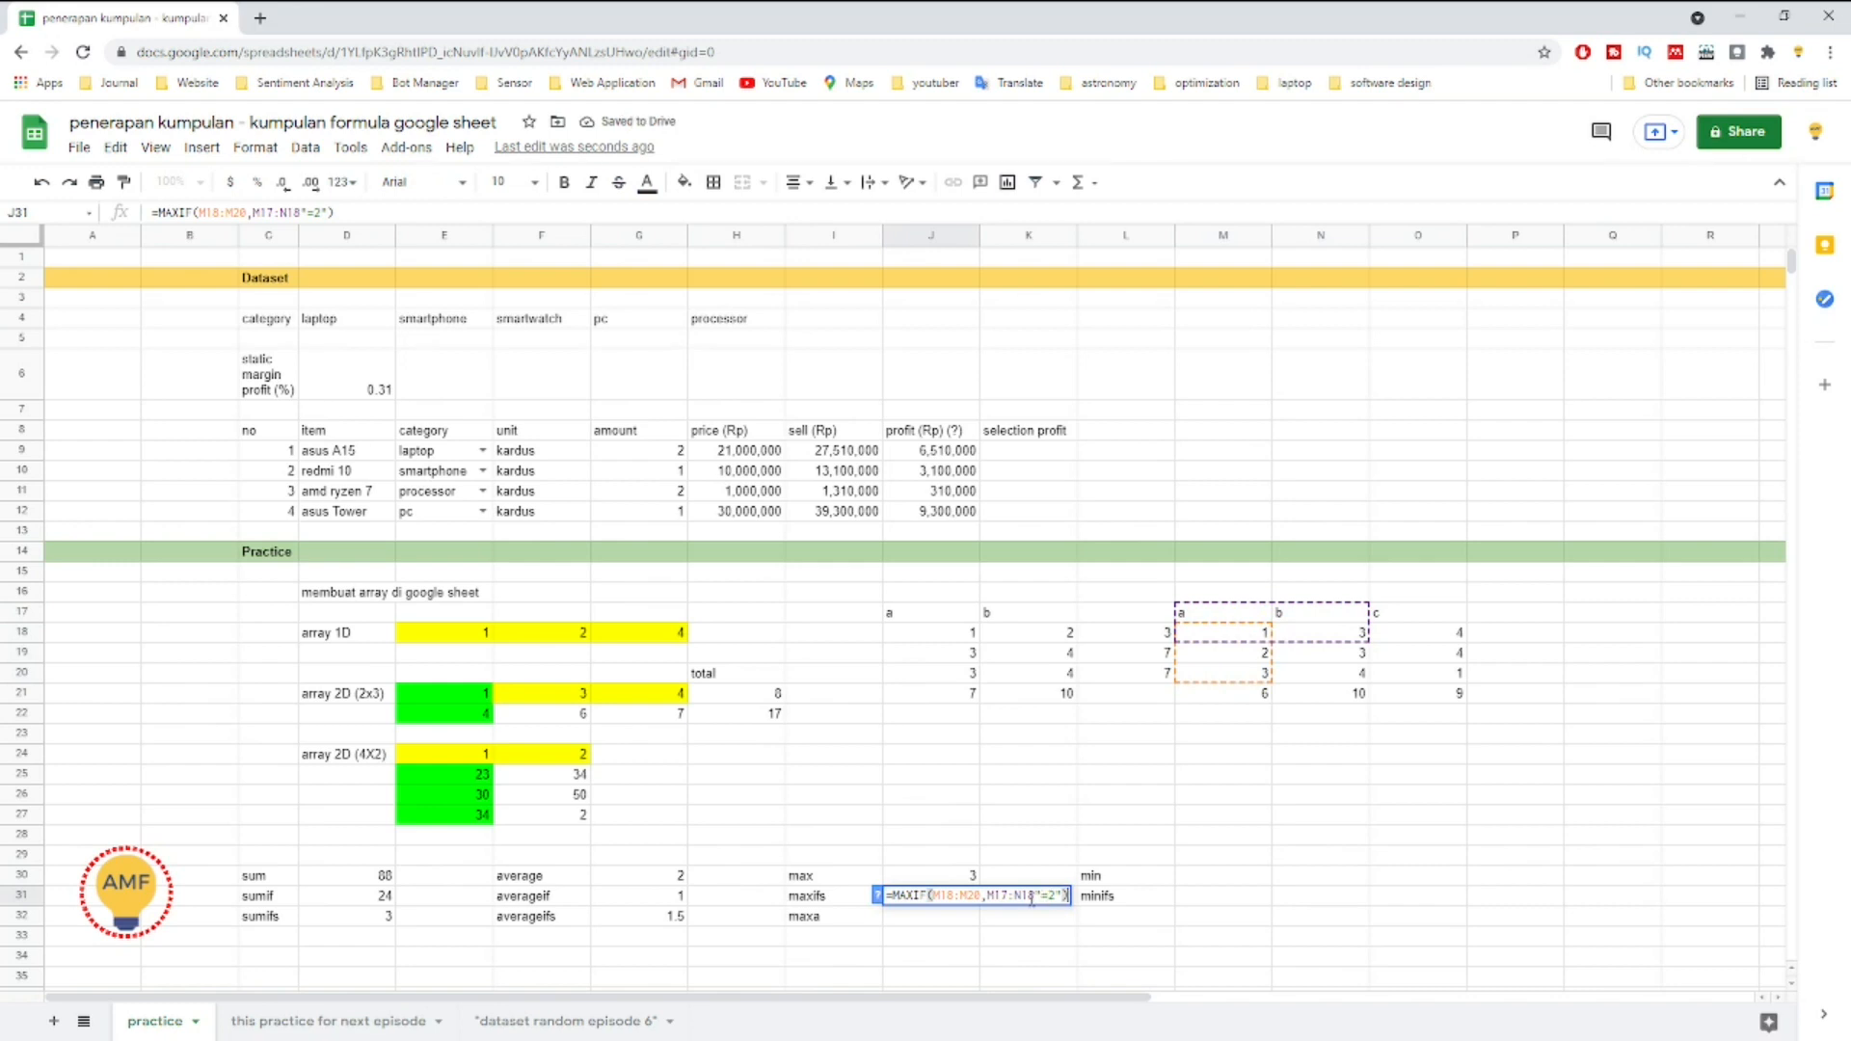
{"action": "left_click", "coordinate": [1034, 895]}
{"action": "type", "text": ","}
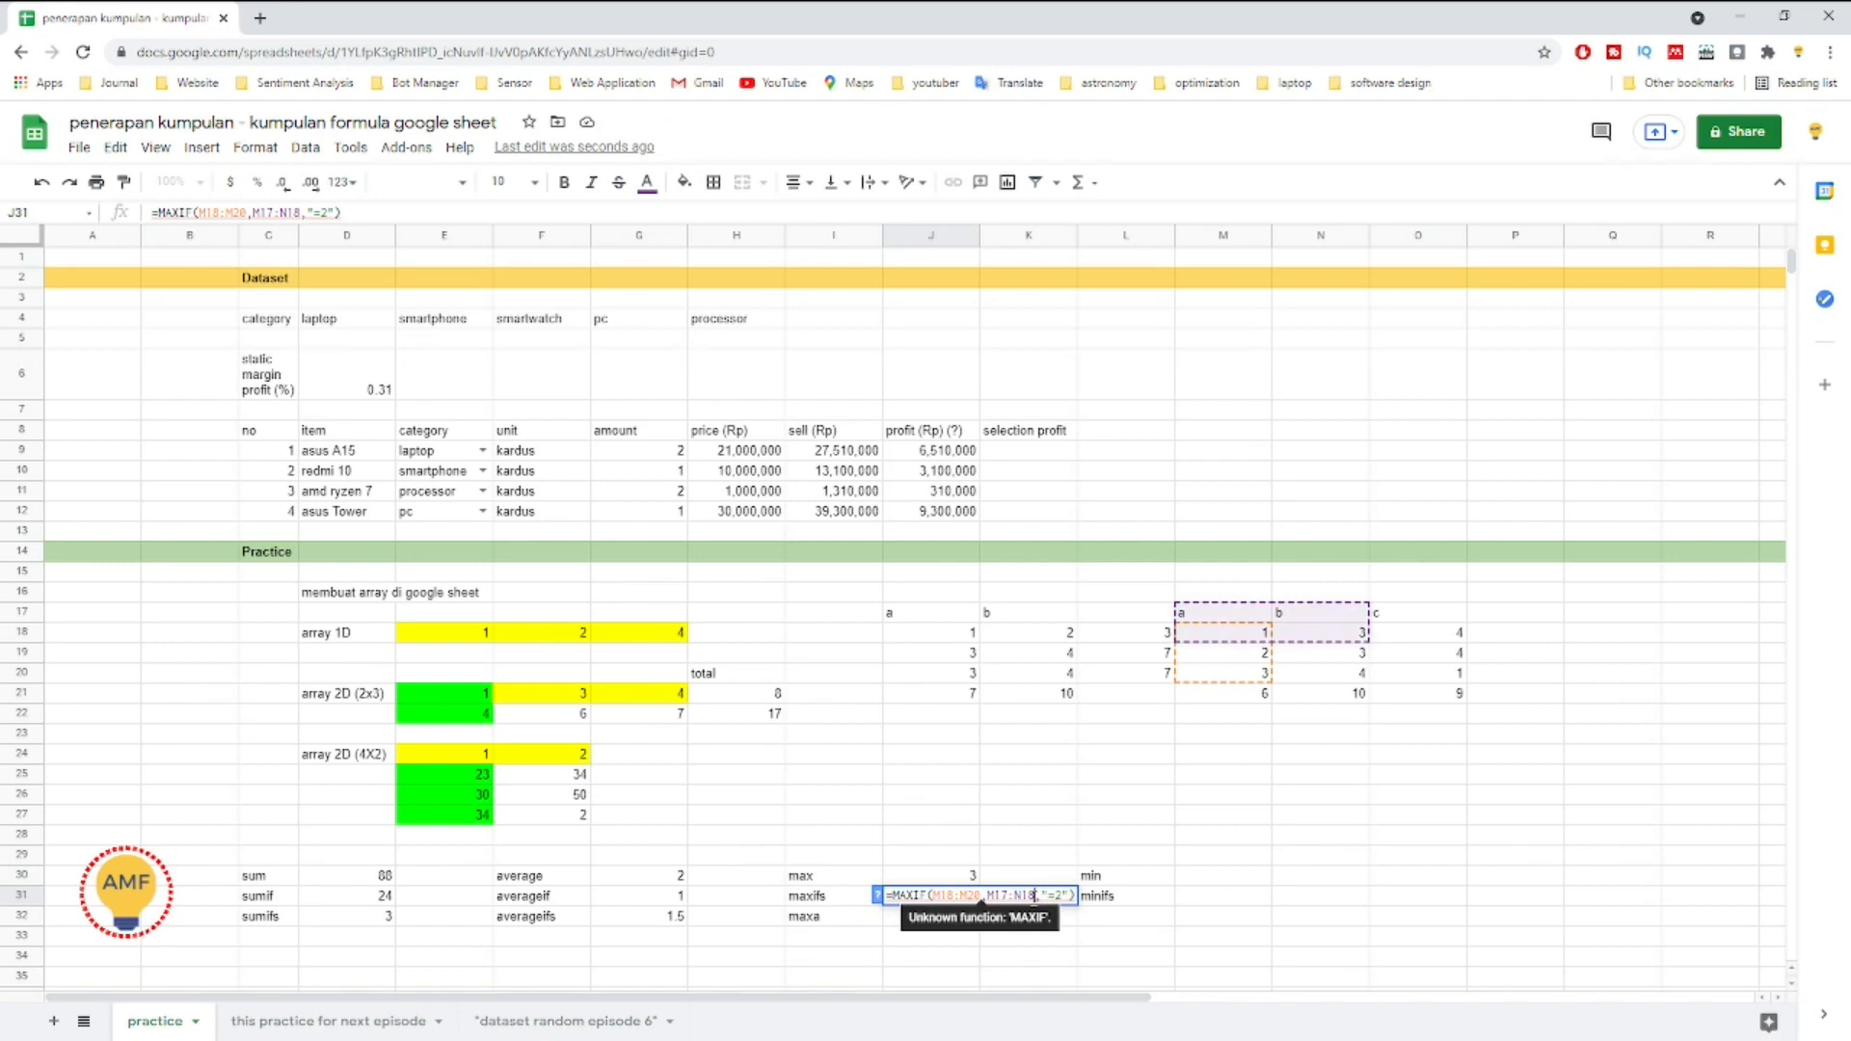
{"action": "type", "text": "S"}
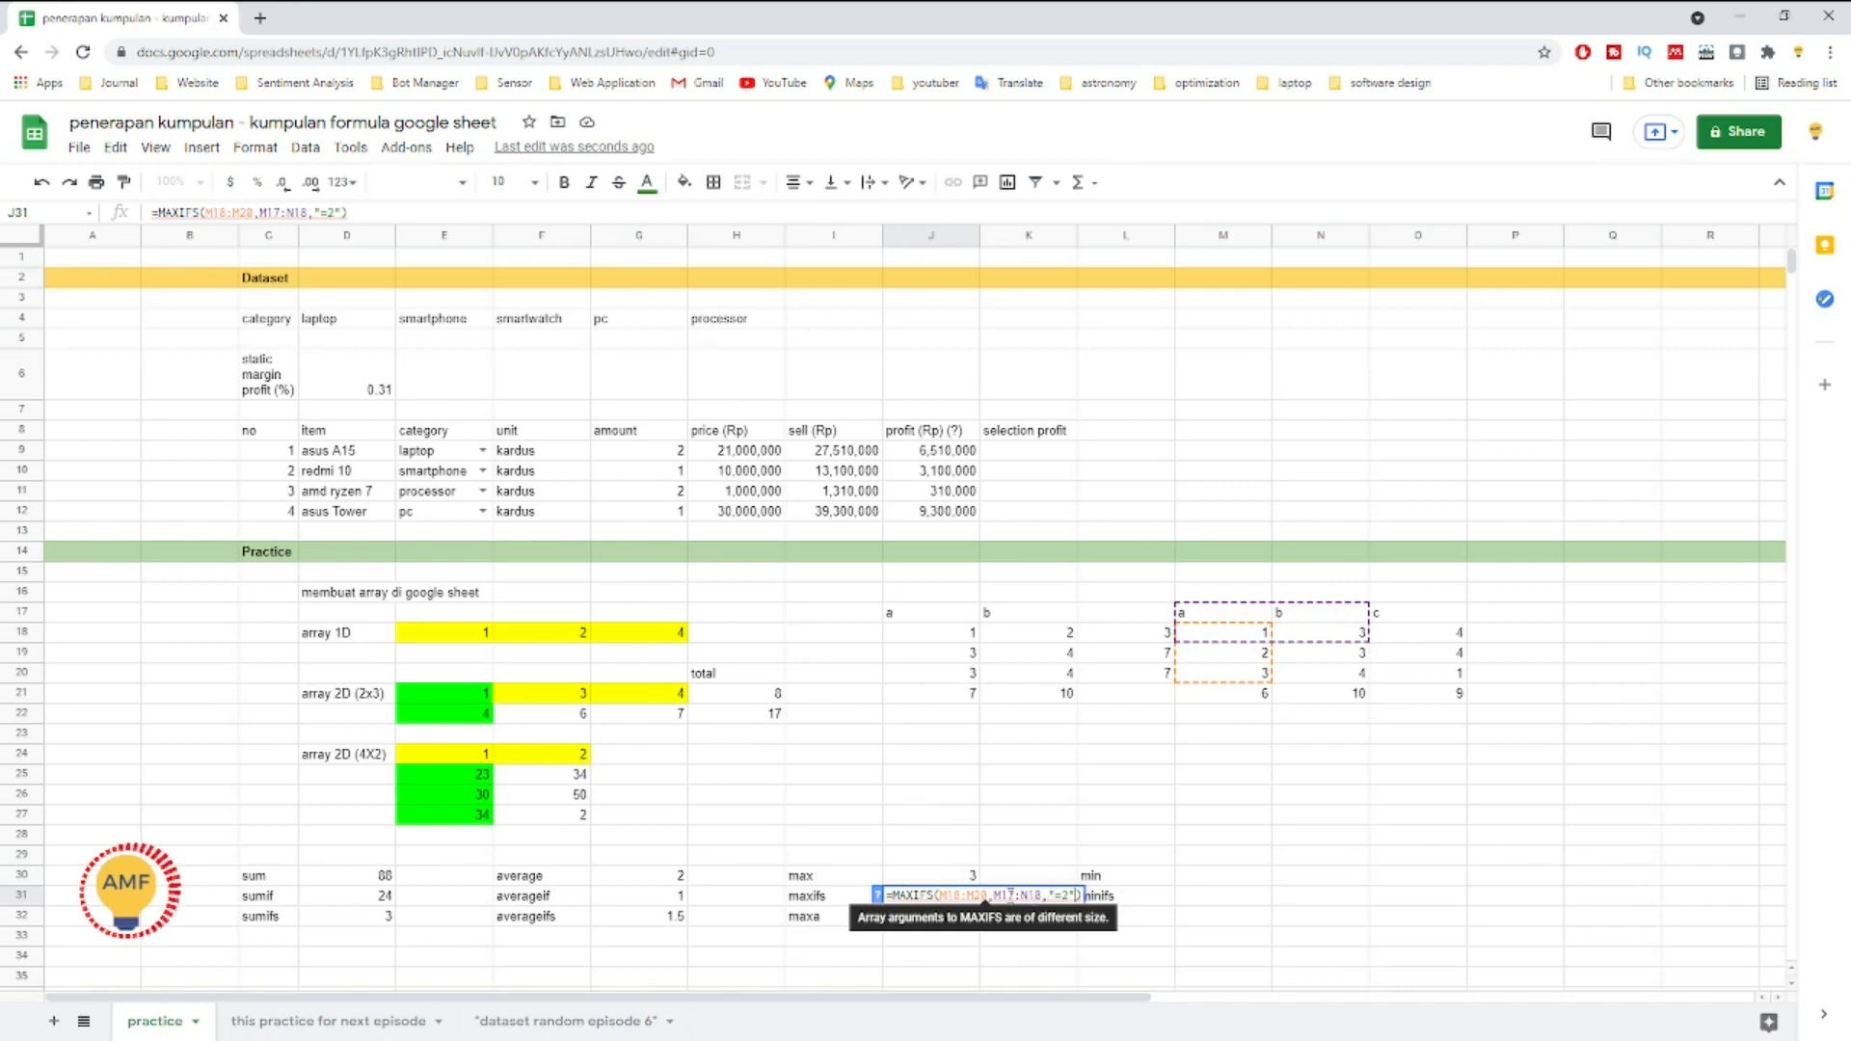
Step: Correct the criteria range in J31's MAXIFS formula to N18:N20
{"action": "left_click", "coordinate": [1017, 894]}
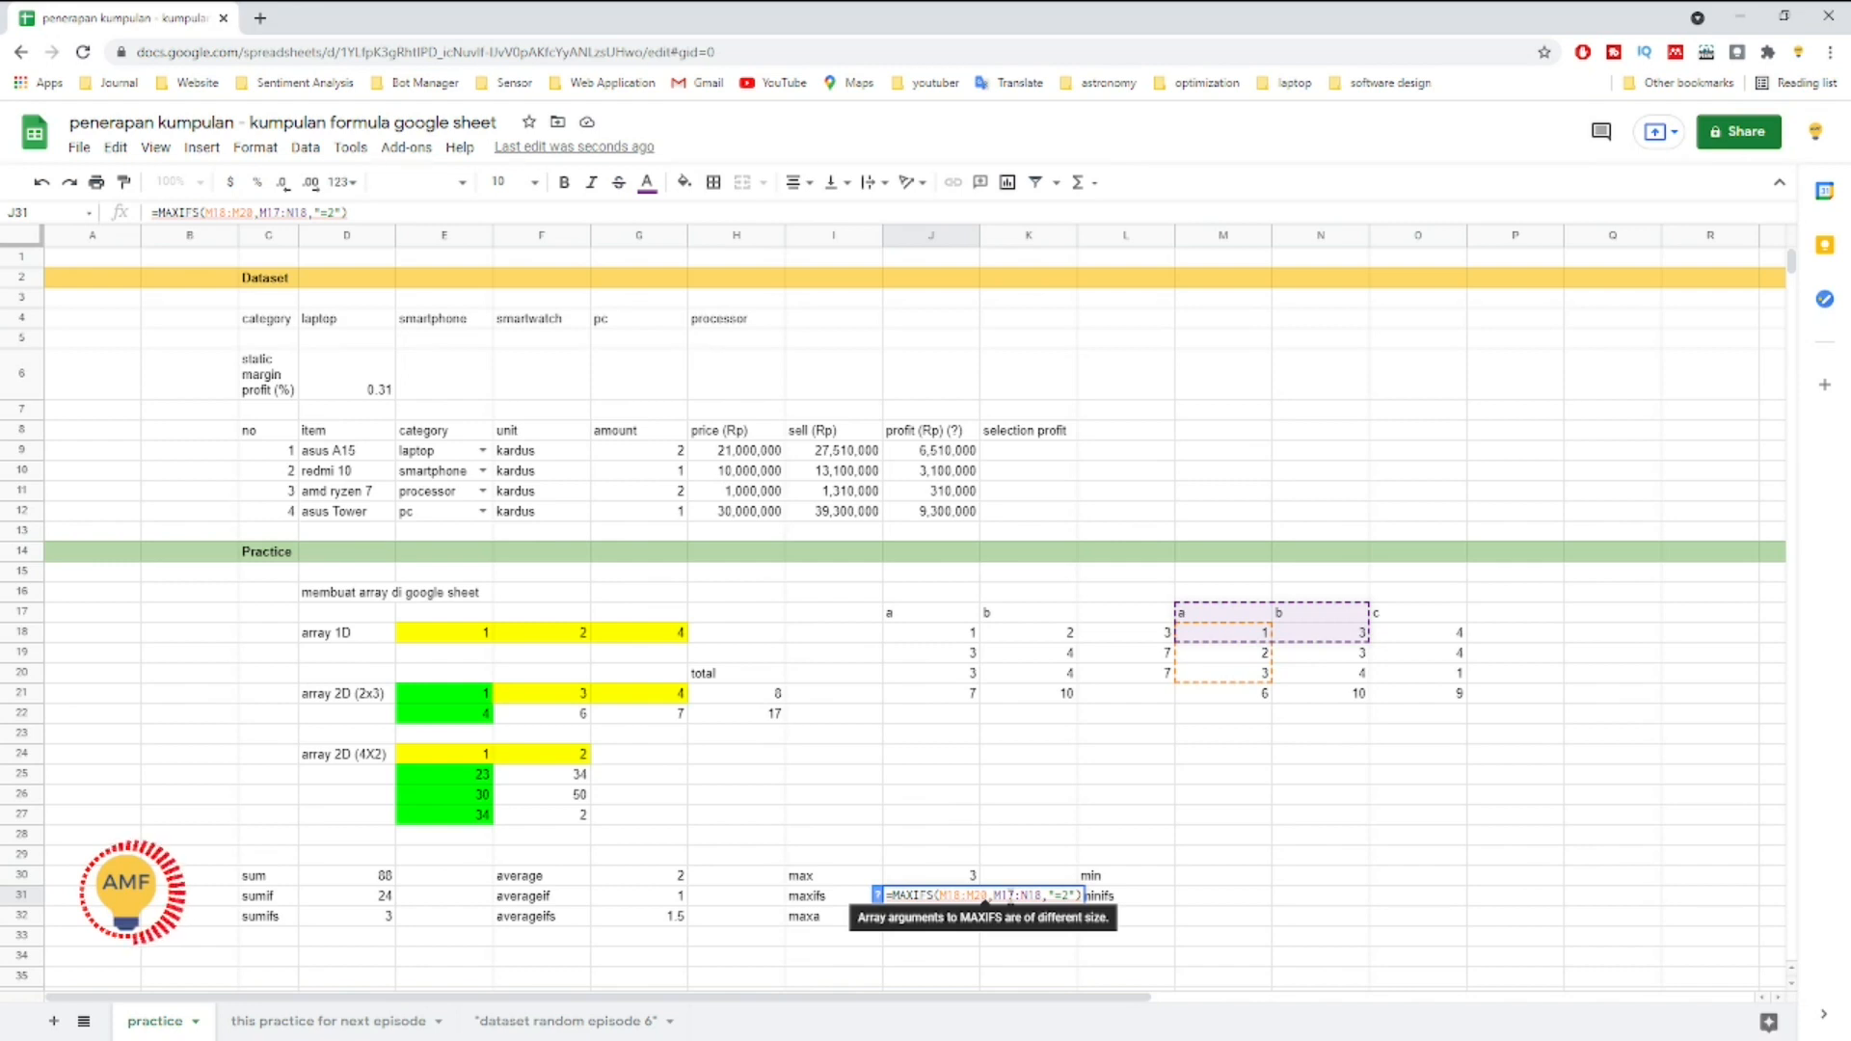
{"action": "key", "text": "BackSpace"}
{"action": "type", "text": "8"}
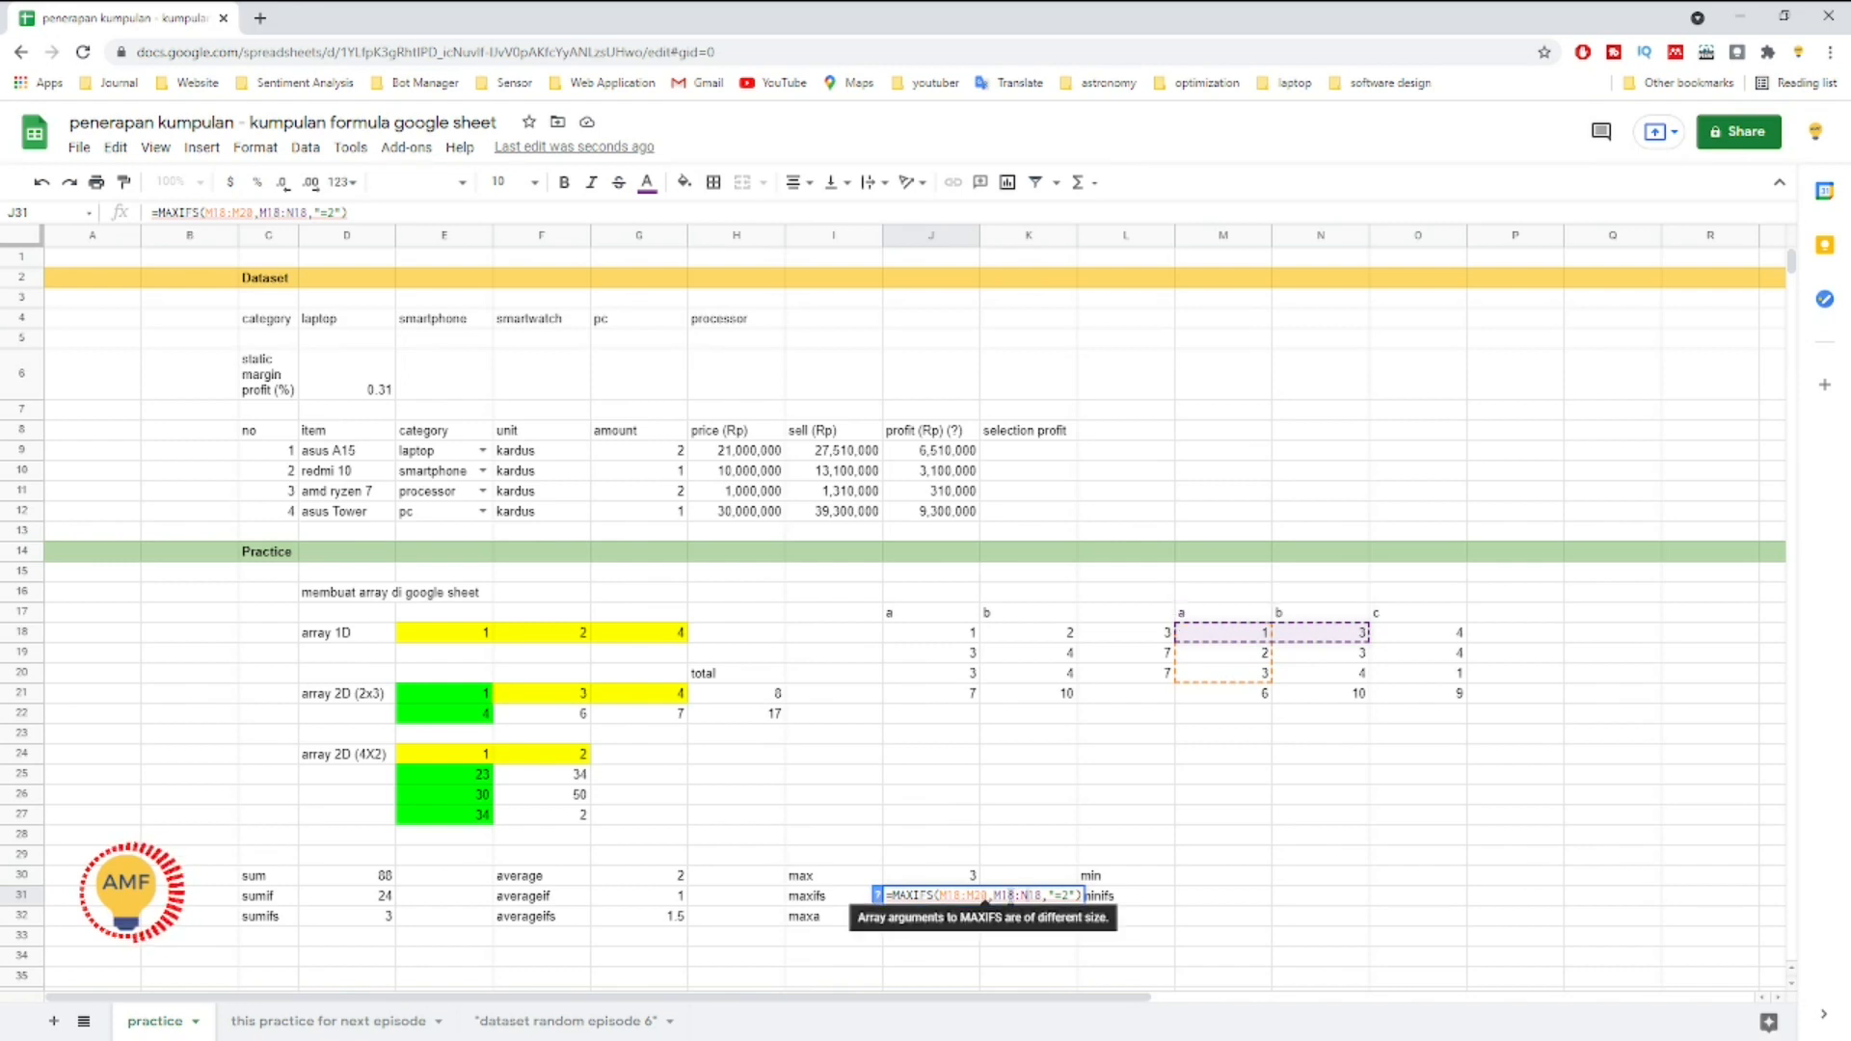
{"action": "key", "text": "shift+Right"}
{"action": "key", "text": "shift+Right"}
{"action": "type", "text": "20"}
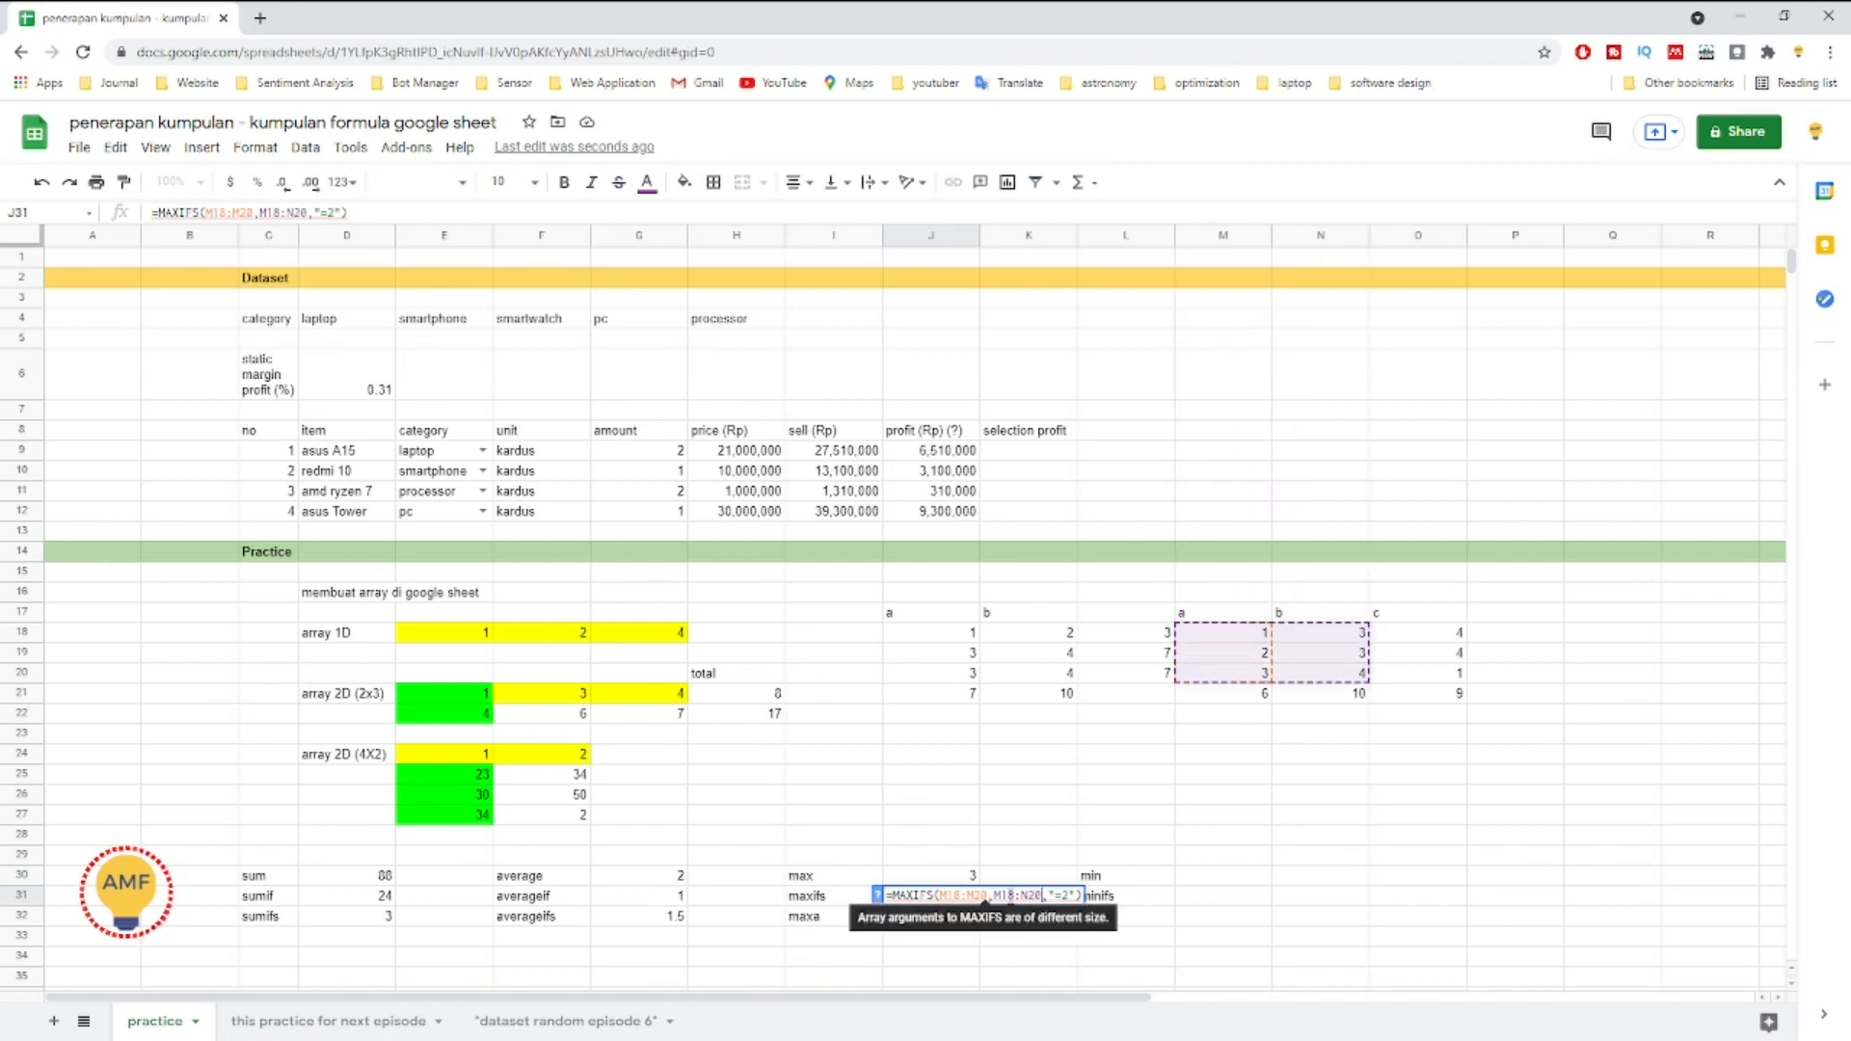
{"action": "left_click", "coordinate": [1010, 896]}
{"action": "key", "text": "BackSpace"}
{"action": "type", "text": "N"}
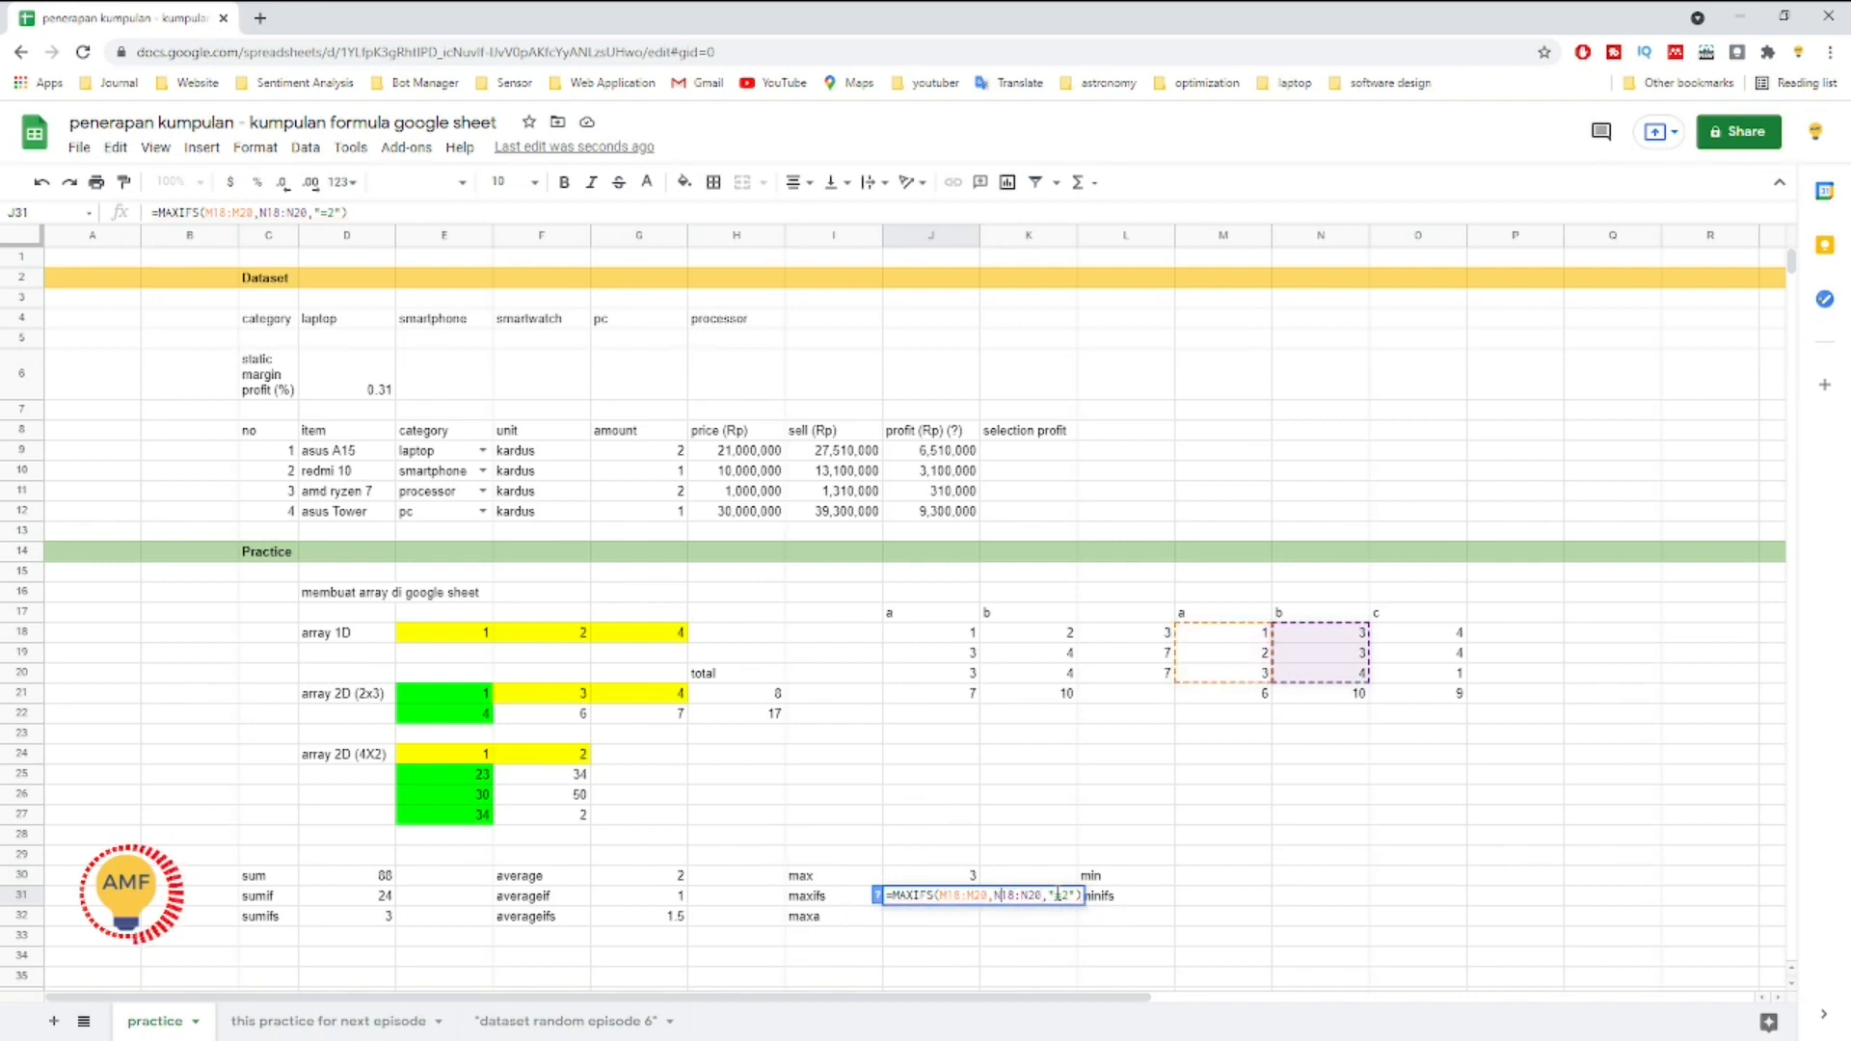
Step: Confirm the MAXIFS formula in J31 and accept the suggested autofill for J32
{"action": "left_click", "coordinate": [1058, 896]}
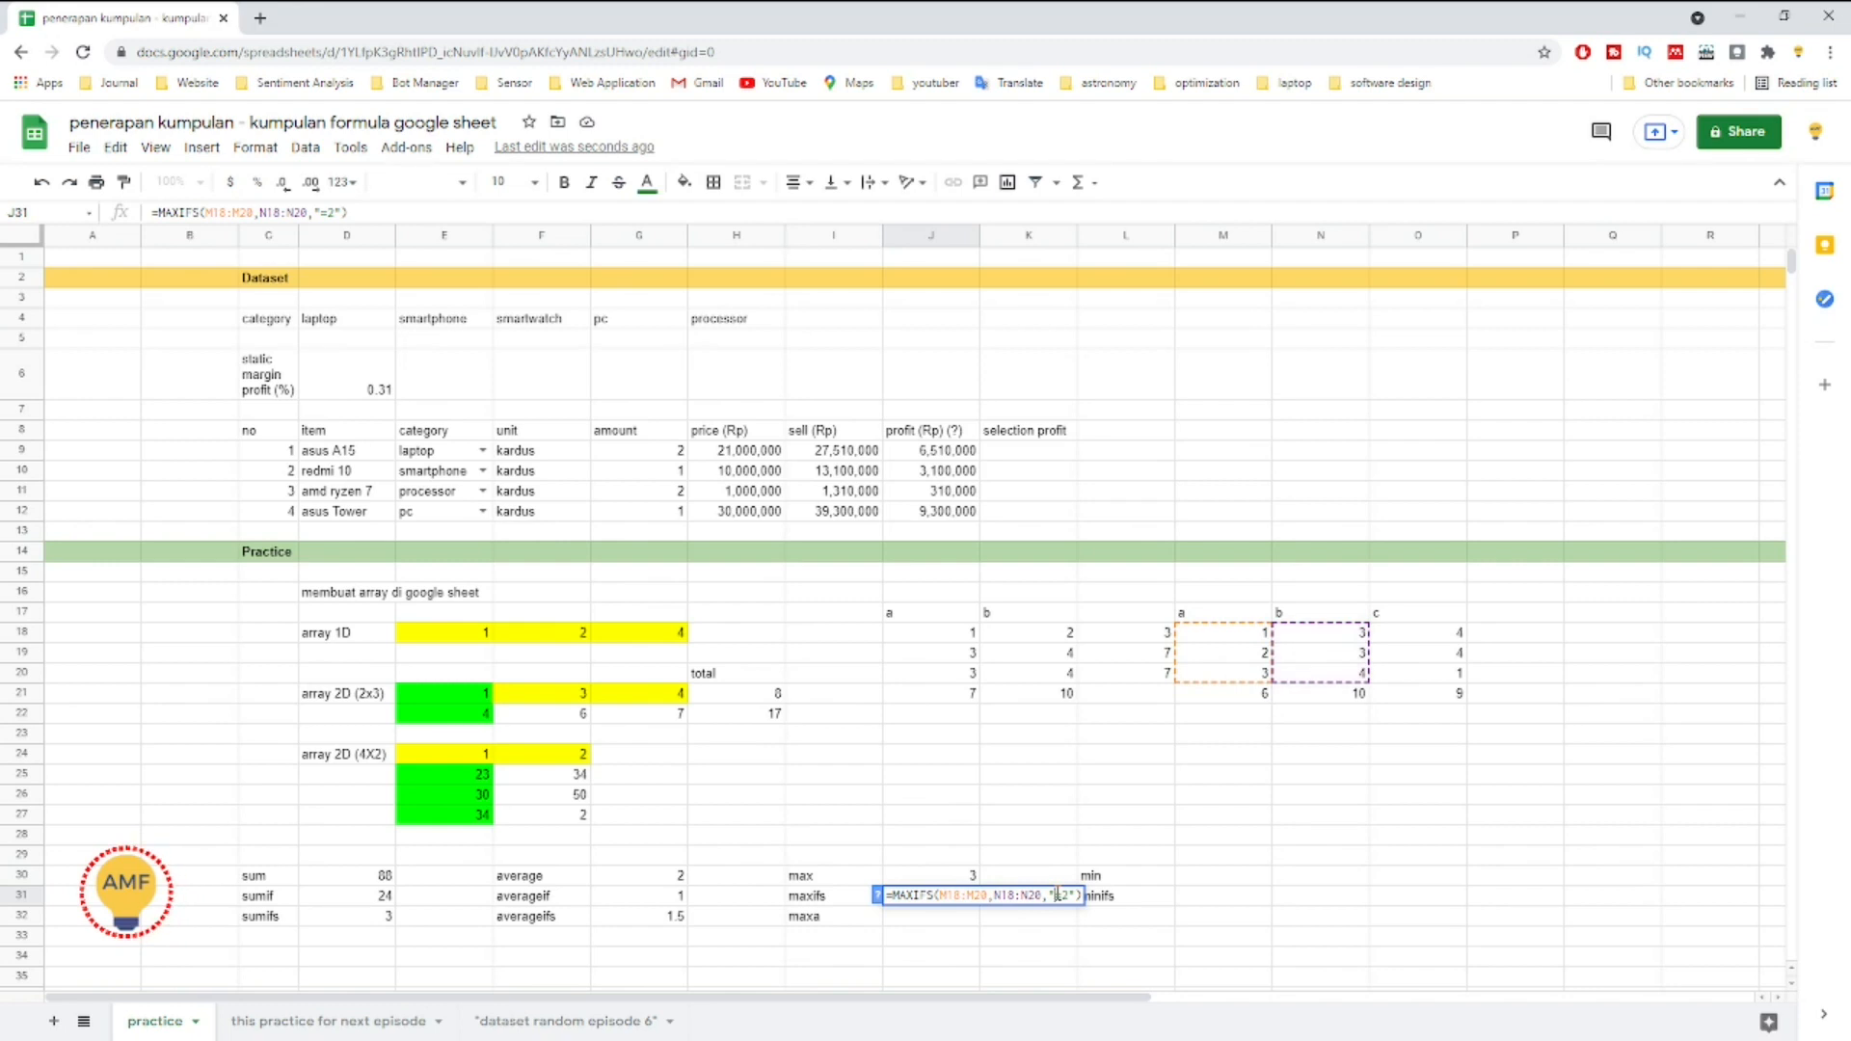
{"action": "key", "text": "Return"}
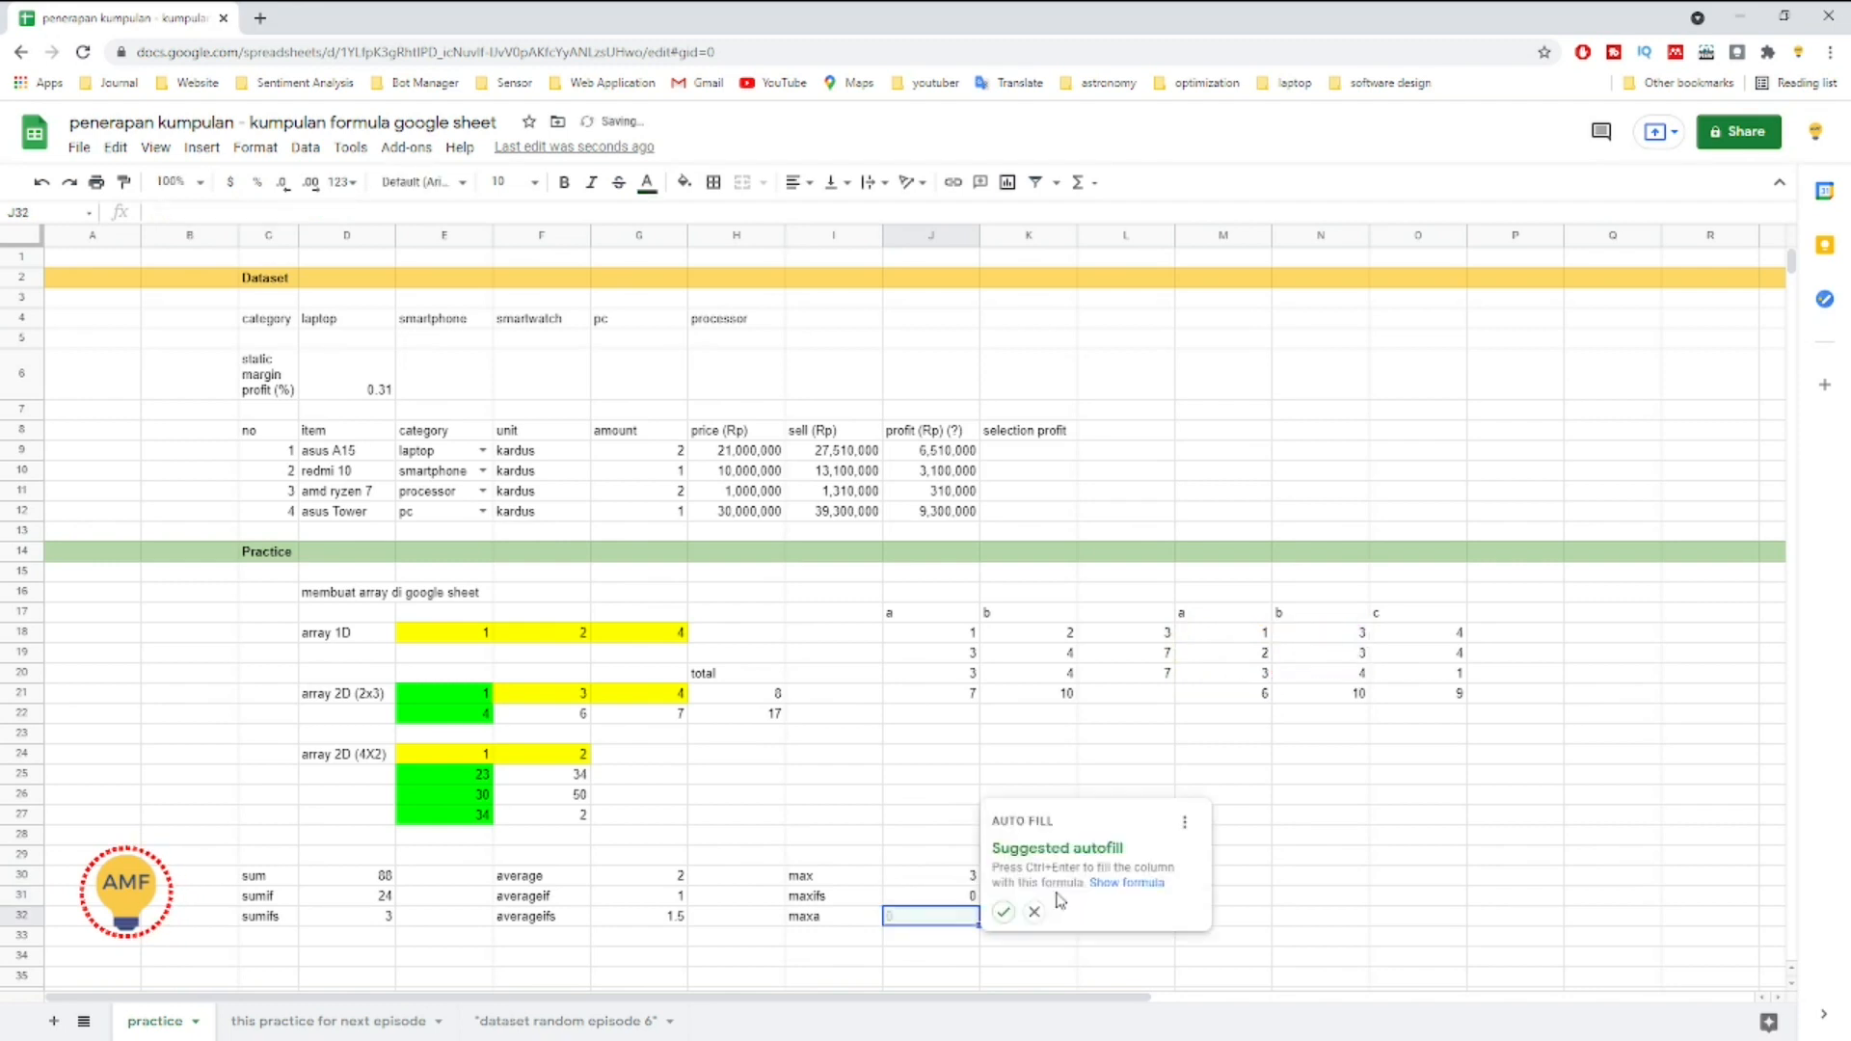
{"action": "left_click", "coordinate": [1003, 911]}
Step: Change the number in the criterion of J31's MAXIFS formula and check the result against cells N19 and M19
{"action": "left_click", "coordinate": [946, 903]}
{"action": "double_click", "coordinate": [946, 906]}
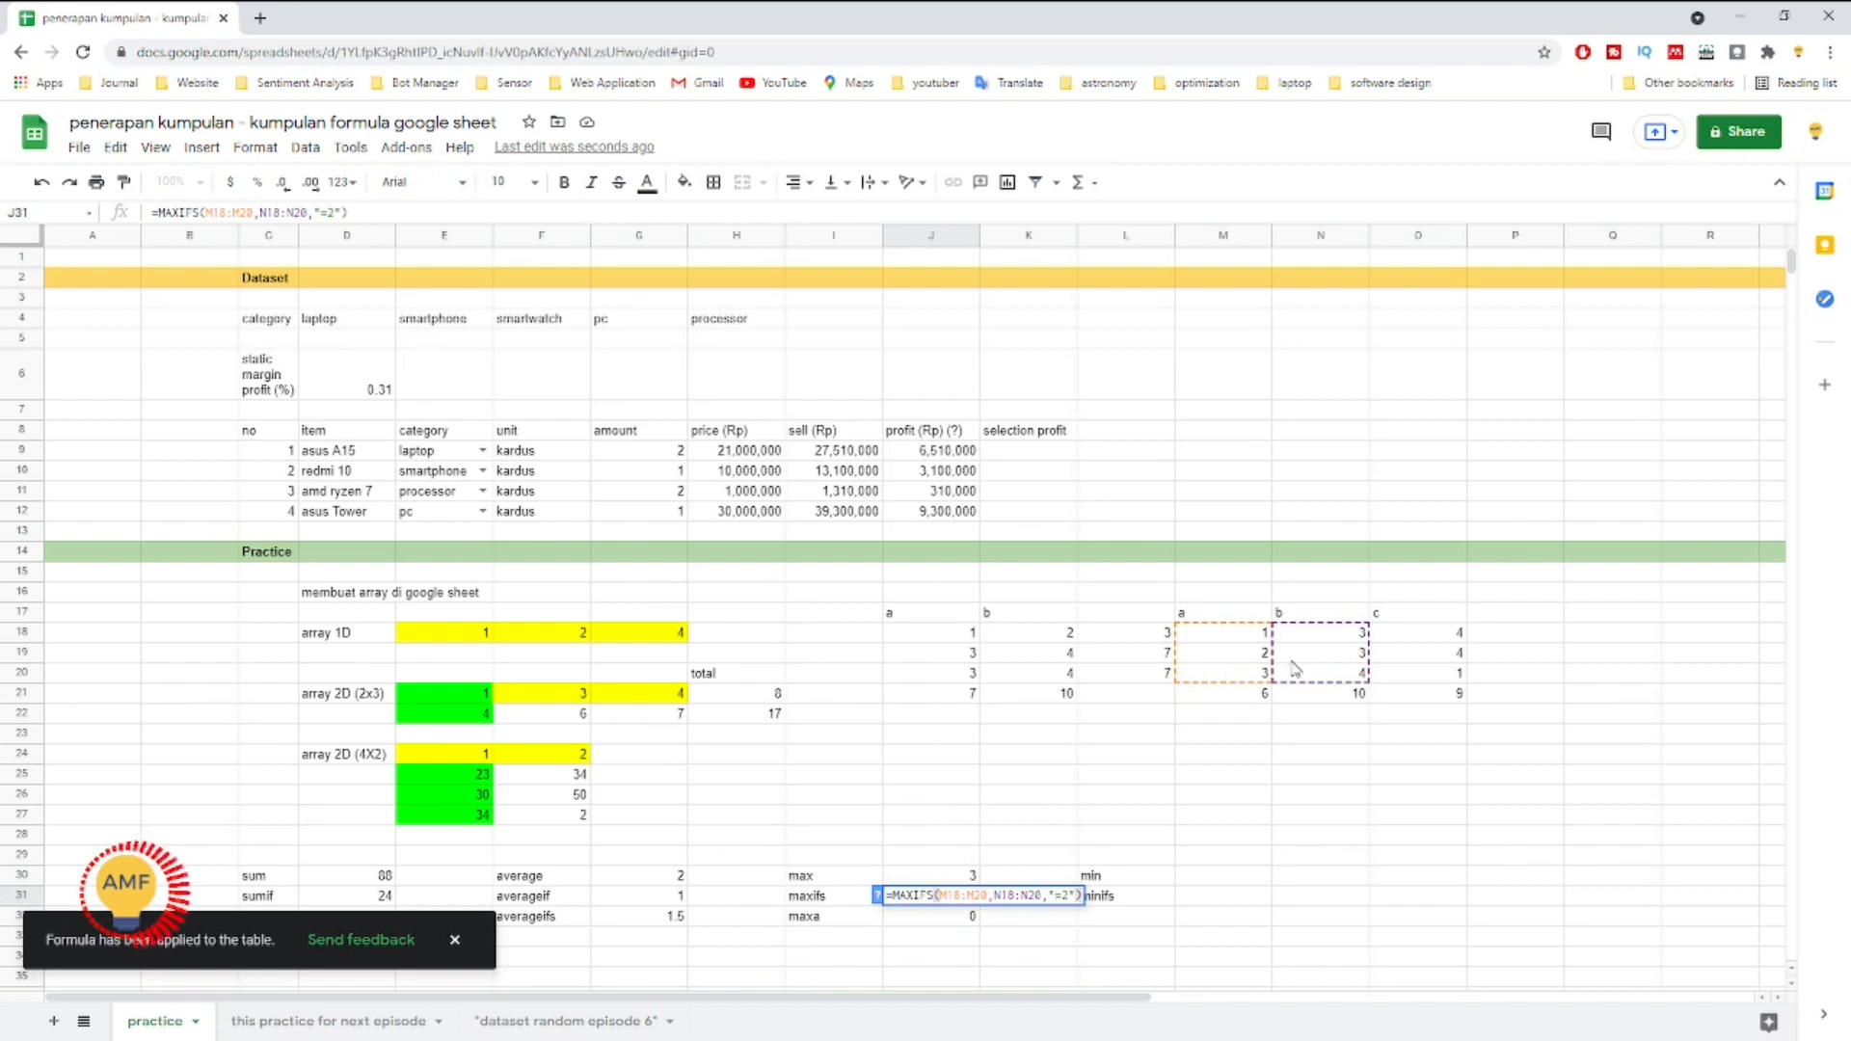
{"action": "left_click", "coordinate": [1065, 896]}
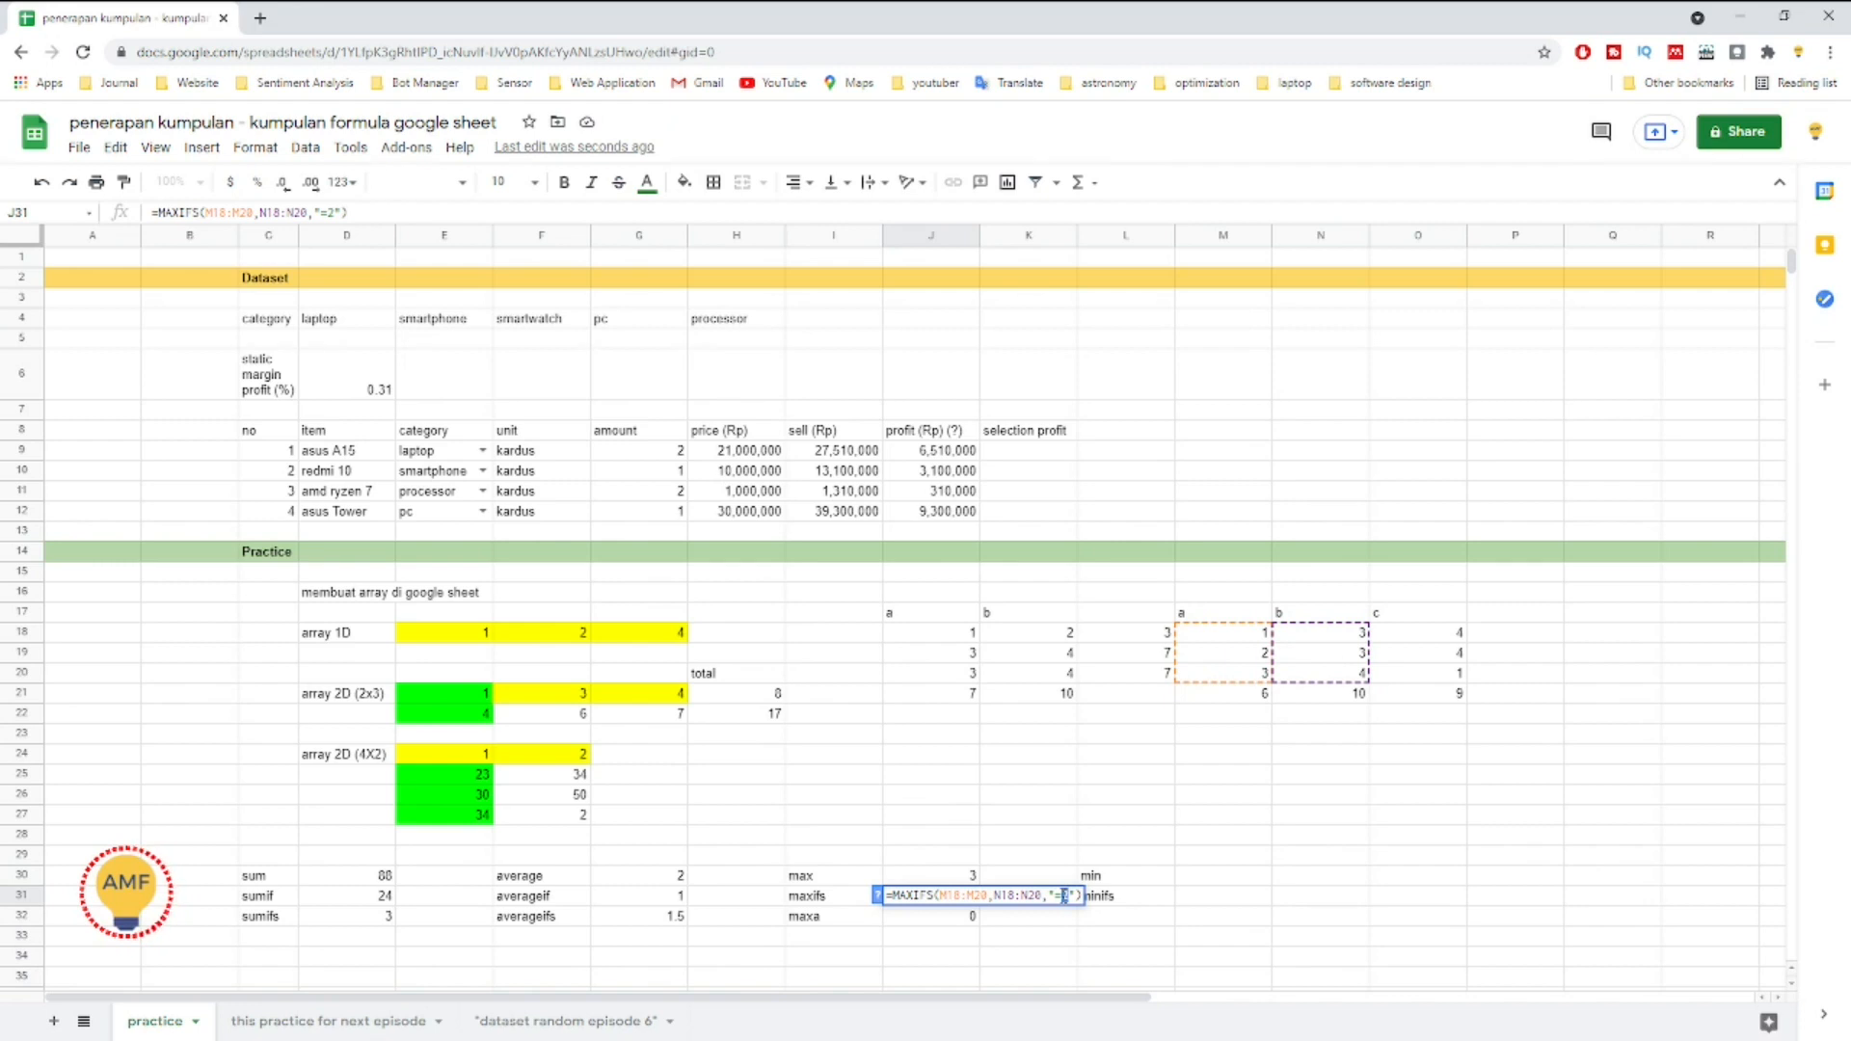
{"action": "key", "text": "Return"}
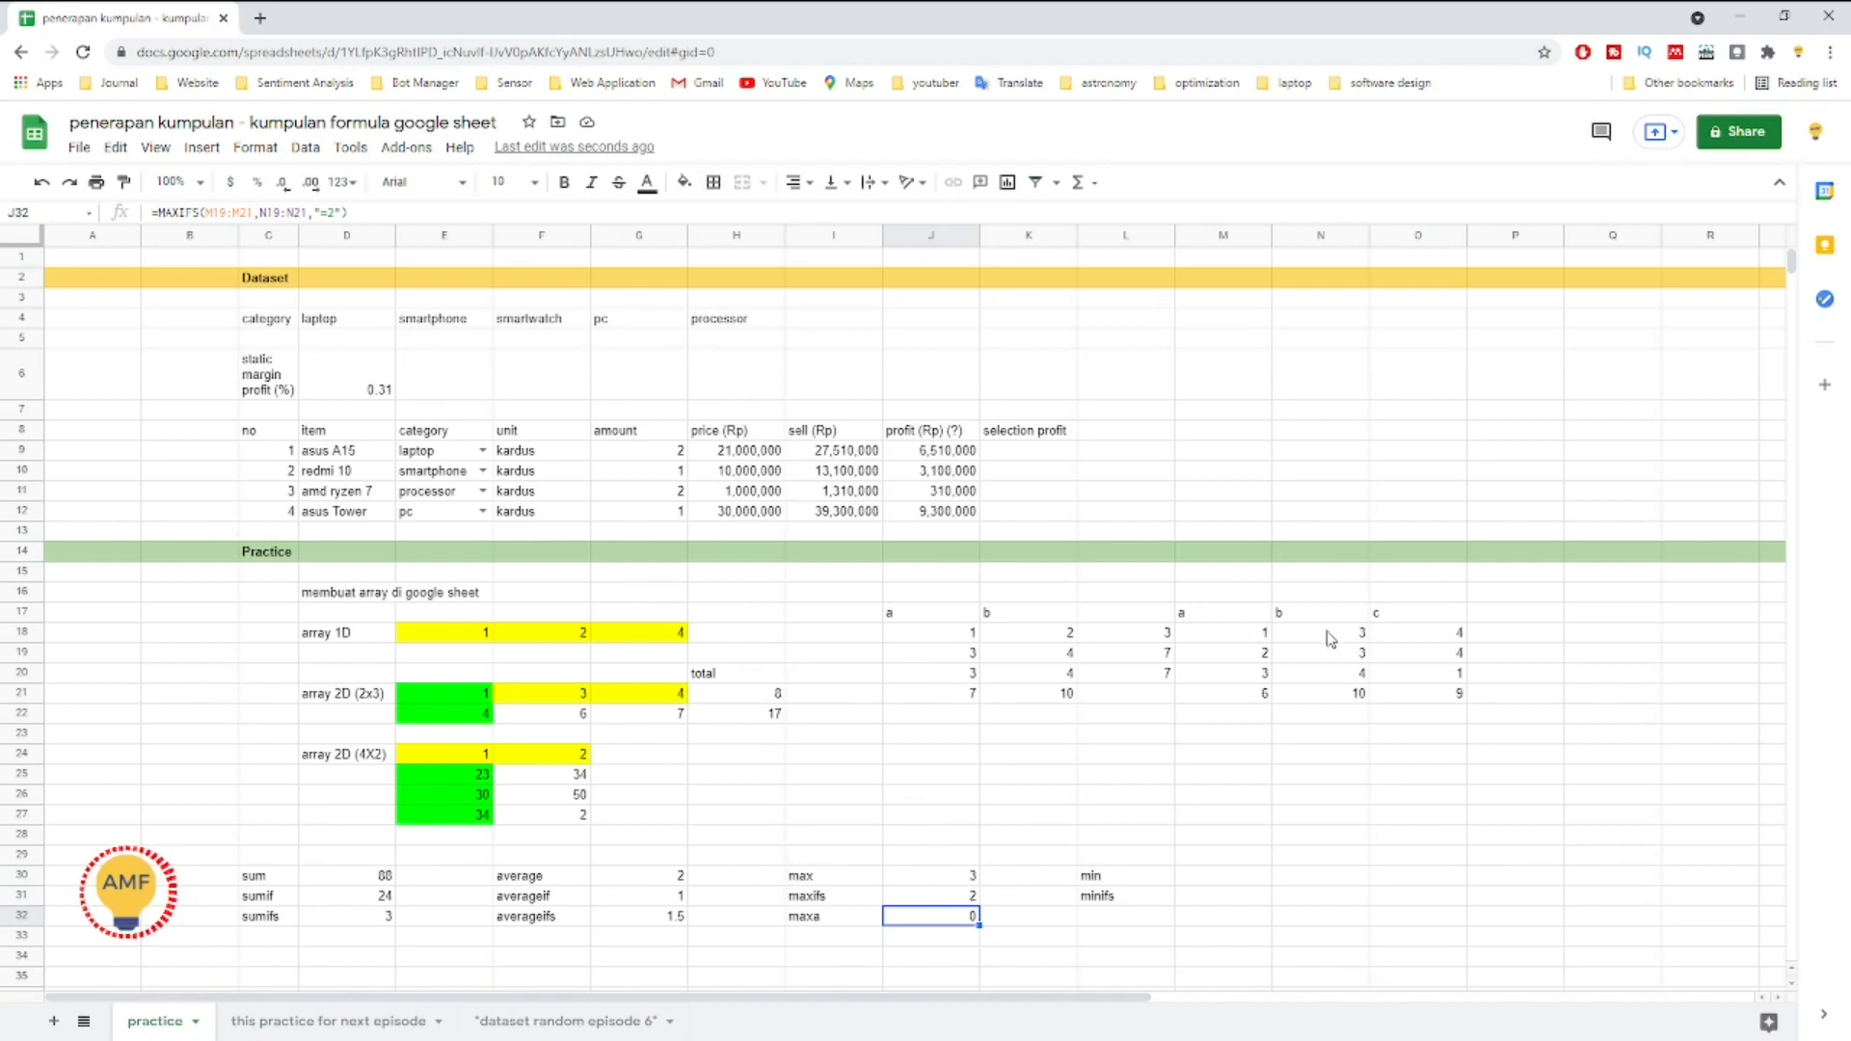
{"action": "left_click", "coordinate": [1345, 659]}
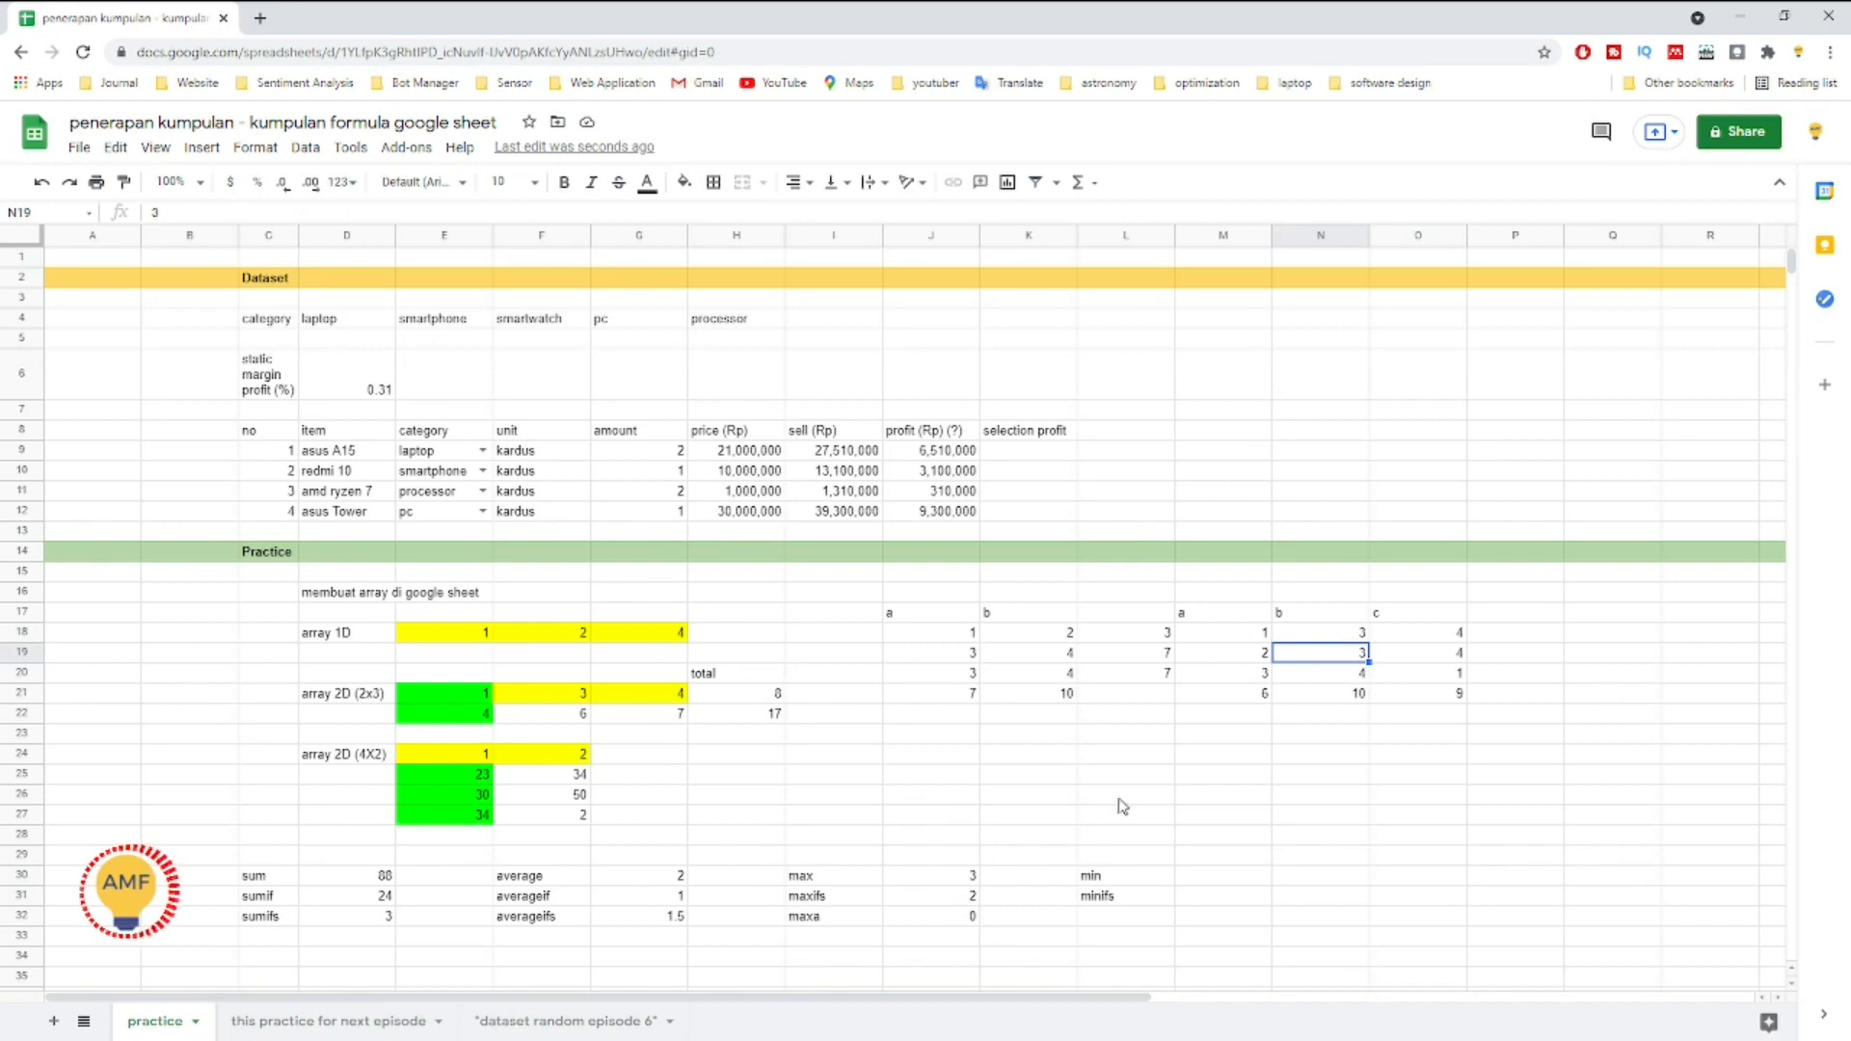
{"action": "left_click", "coordinate": [1261, 659]}
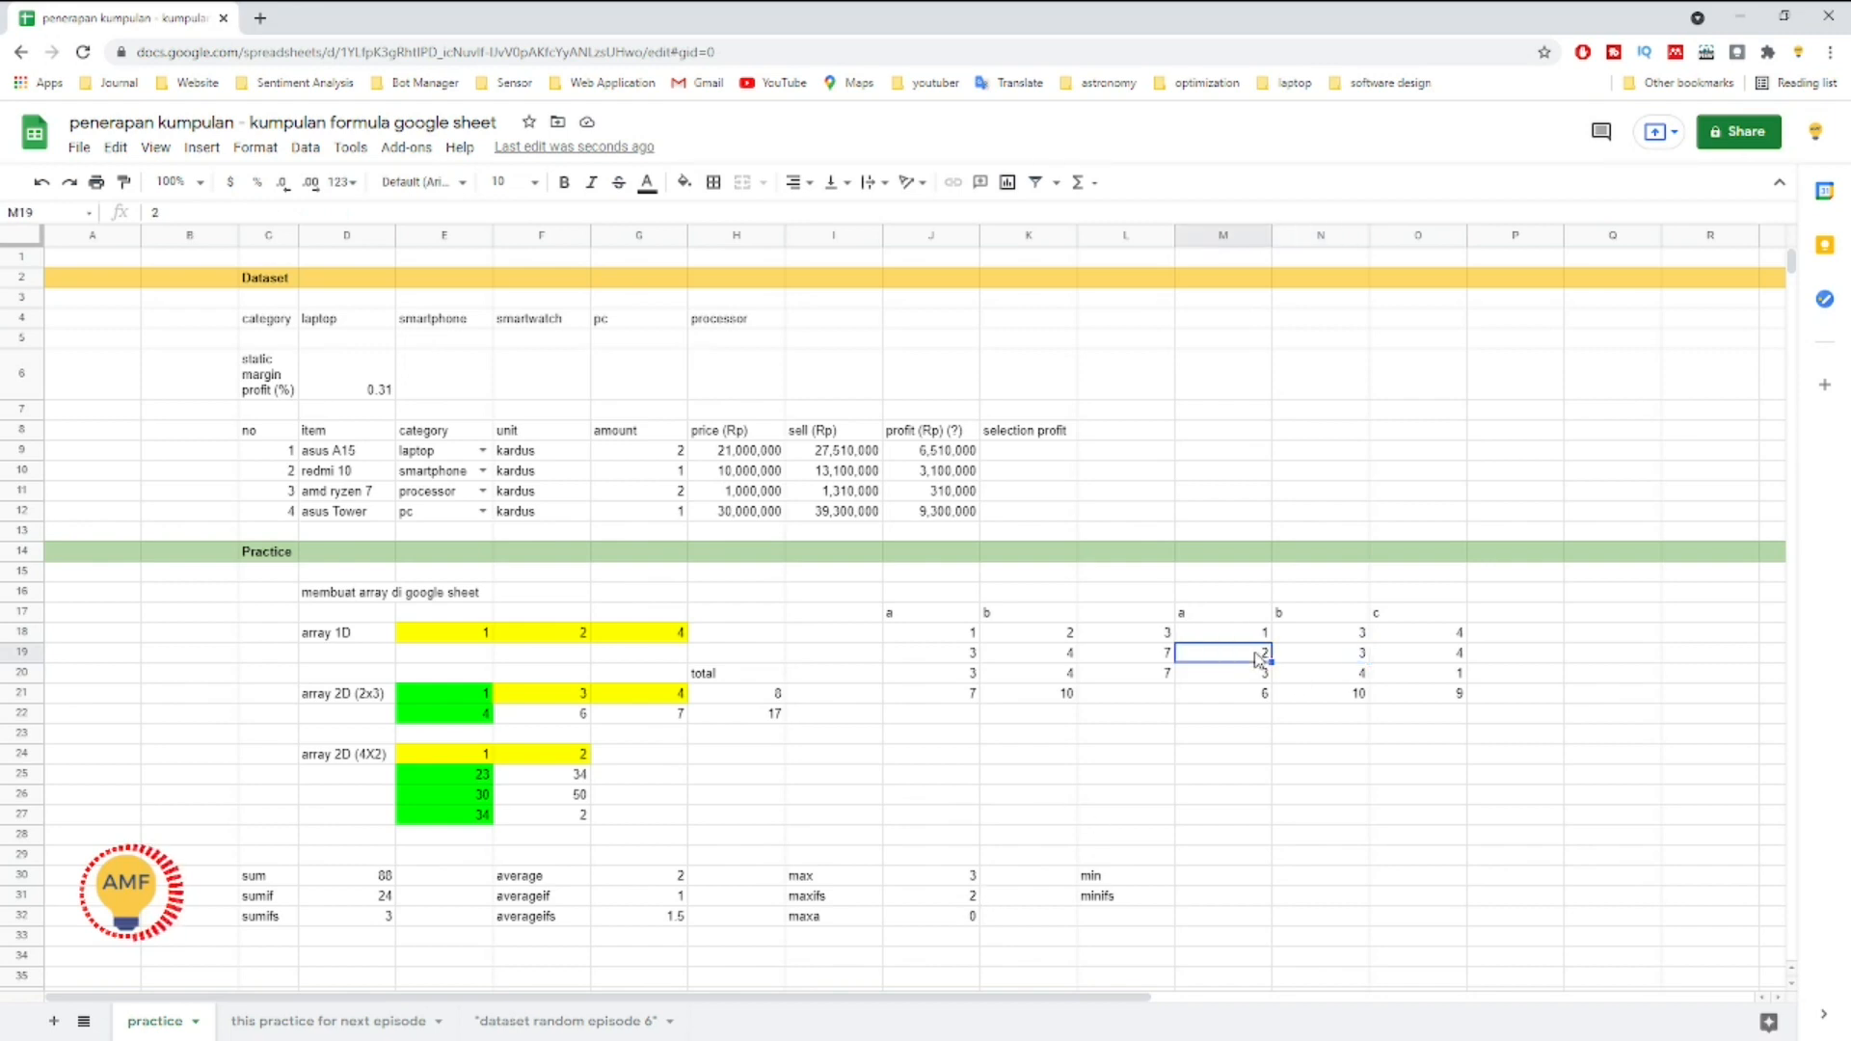
Step: Replace the formula in J32, in the row labelled maxa, with MAXA over M18:M20
{"action": "double_click", "coordinate": [953, 918]}
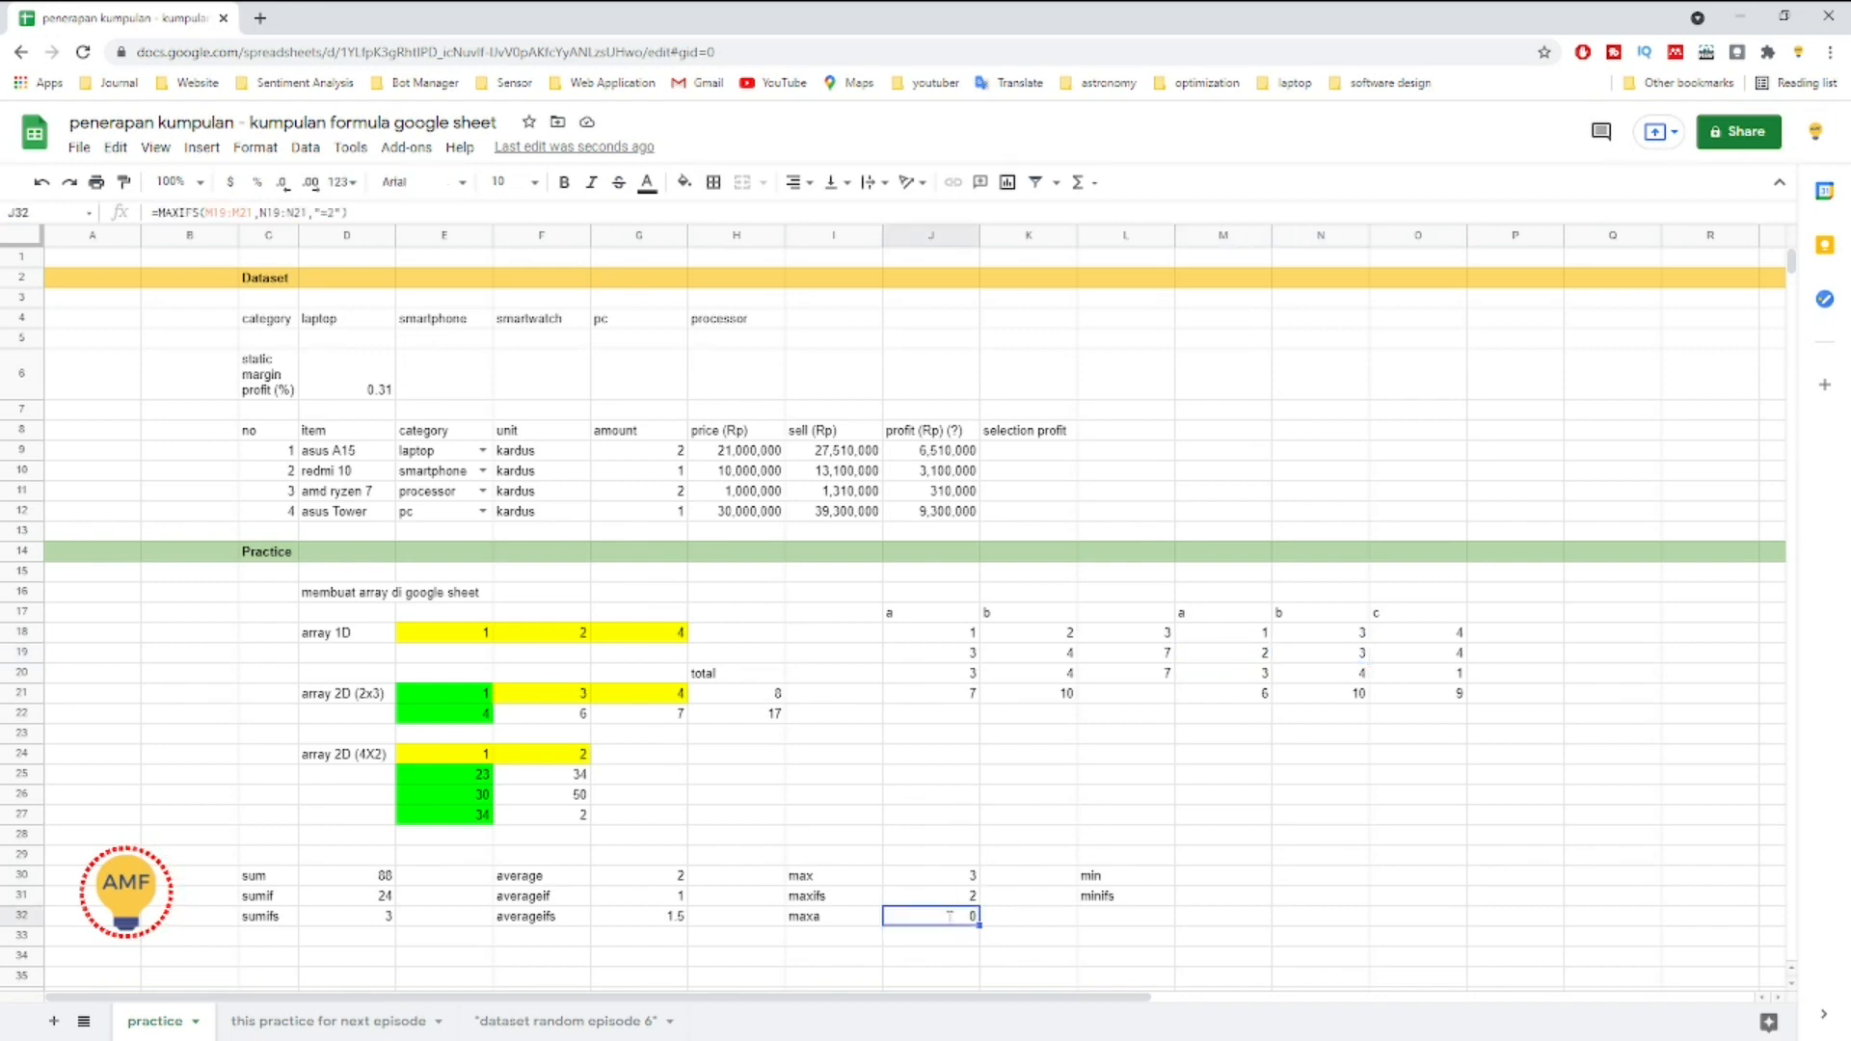
{"action": "key", "text": "BackSpace"}
{"action": "key", "text": "BackSpace"}
{"action": "key", "text": "BackSpace"}
{"action": "key", "text": "BackSpace"}
{"action": "key", "text": "BackSpace"}
{"action": "key", "text": "BackSpace"}
{"action": "key", "text": "BackSpace"}
{"action": "key", "text": "BackSpace"}
{"action": "key", "text": "BackSpace"}
{"action": "key", "text": "BackSpace"}
{"action": "key", "text": "BackSpace"}
{"action": "key", "text": "BackSpace"}
{"action": "key", "text": "BackSpace"}
{"action": "key", "text": "BackSpace"}
{"action": "key", "text": "BackSpace"}
{"action": "key", "text": "BackSpace"}
{"action": "key", "text": "BackSpace"}
{"action": "key", "text": "BackSpace"}
{"action": "key", "text": "BackSpace"}
{"action": "key", "text": "BackSpace"}
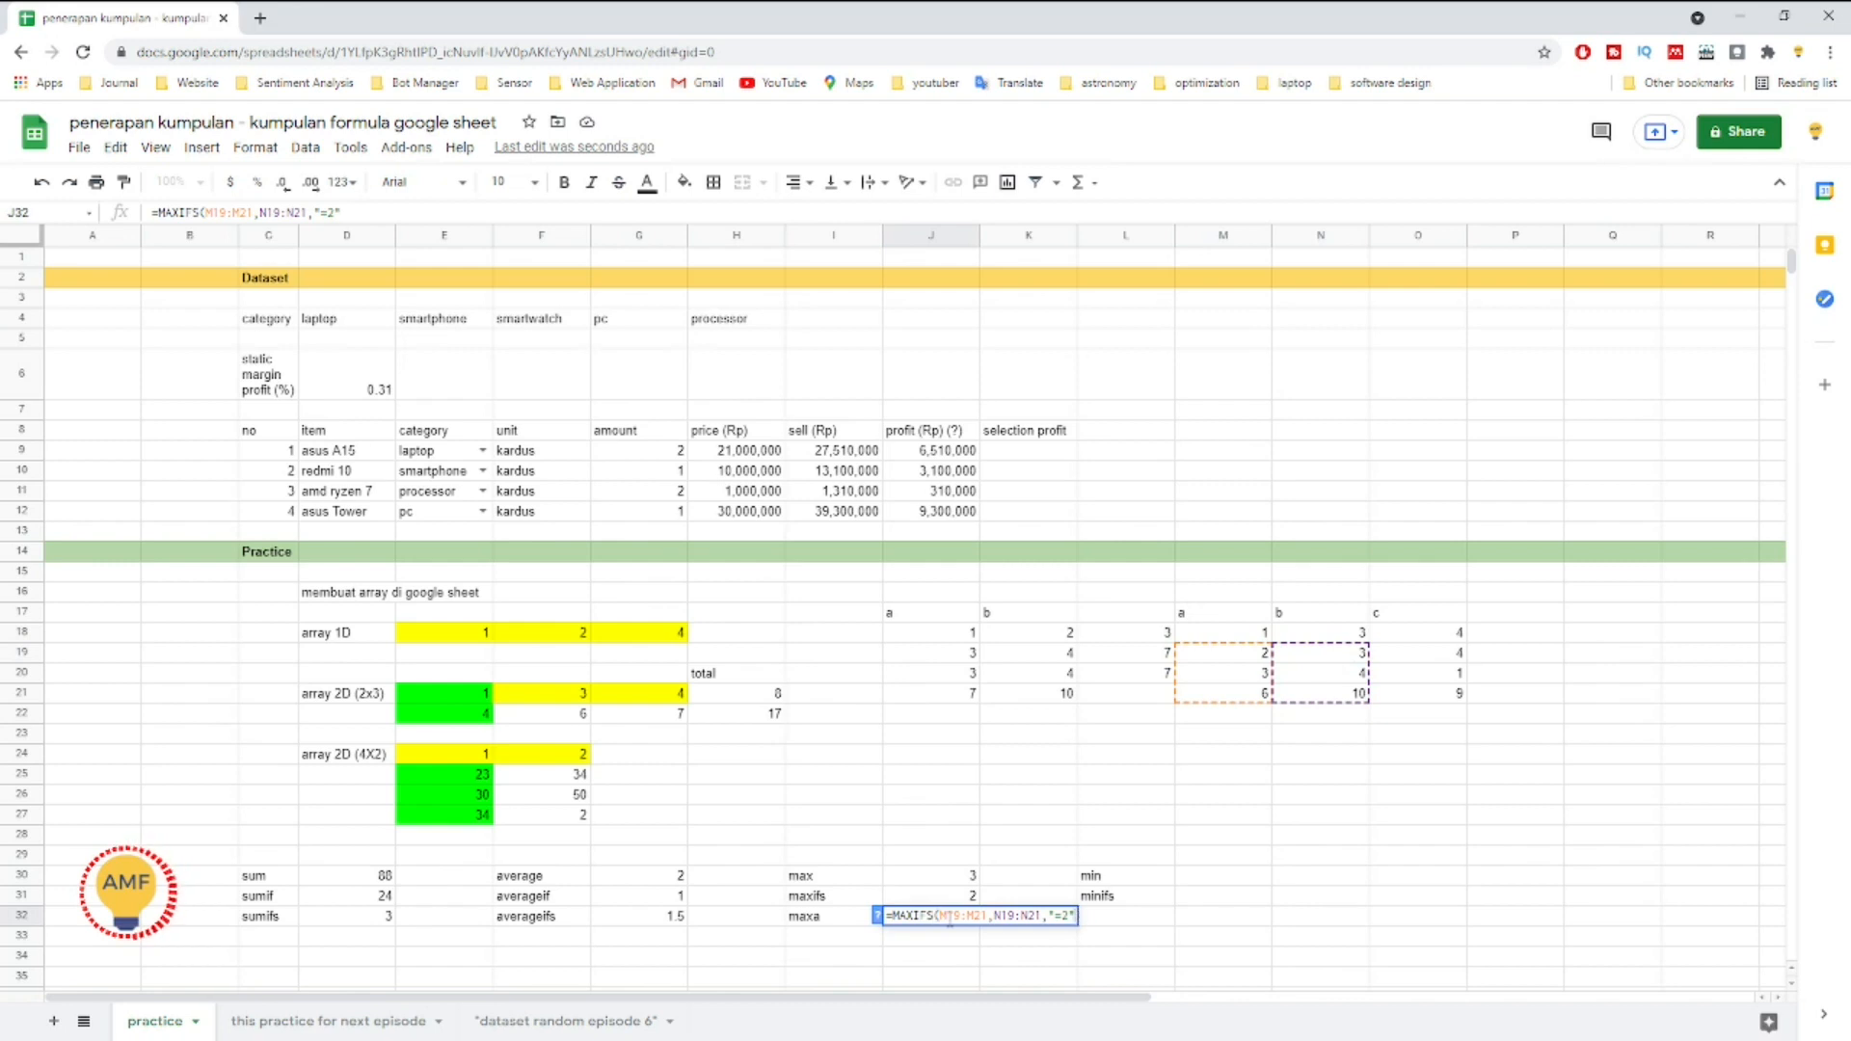
{"action": "key", "text": "BackSpace"}
{"action": "type", "text": "AXA"}
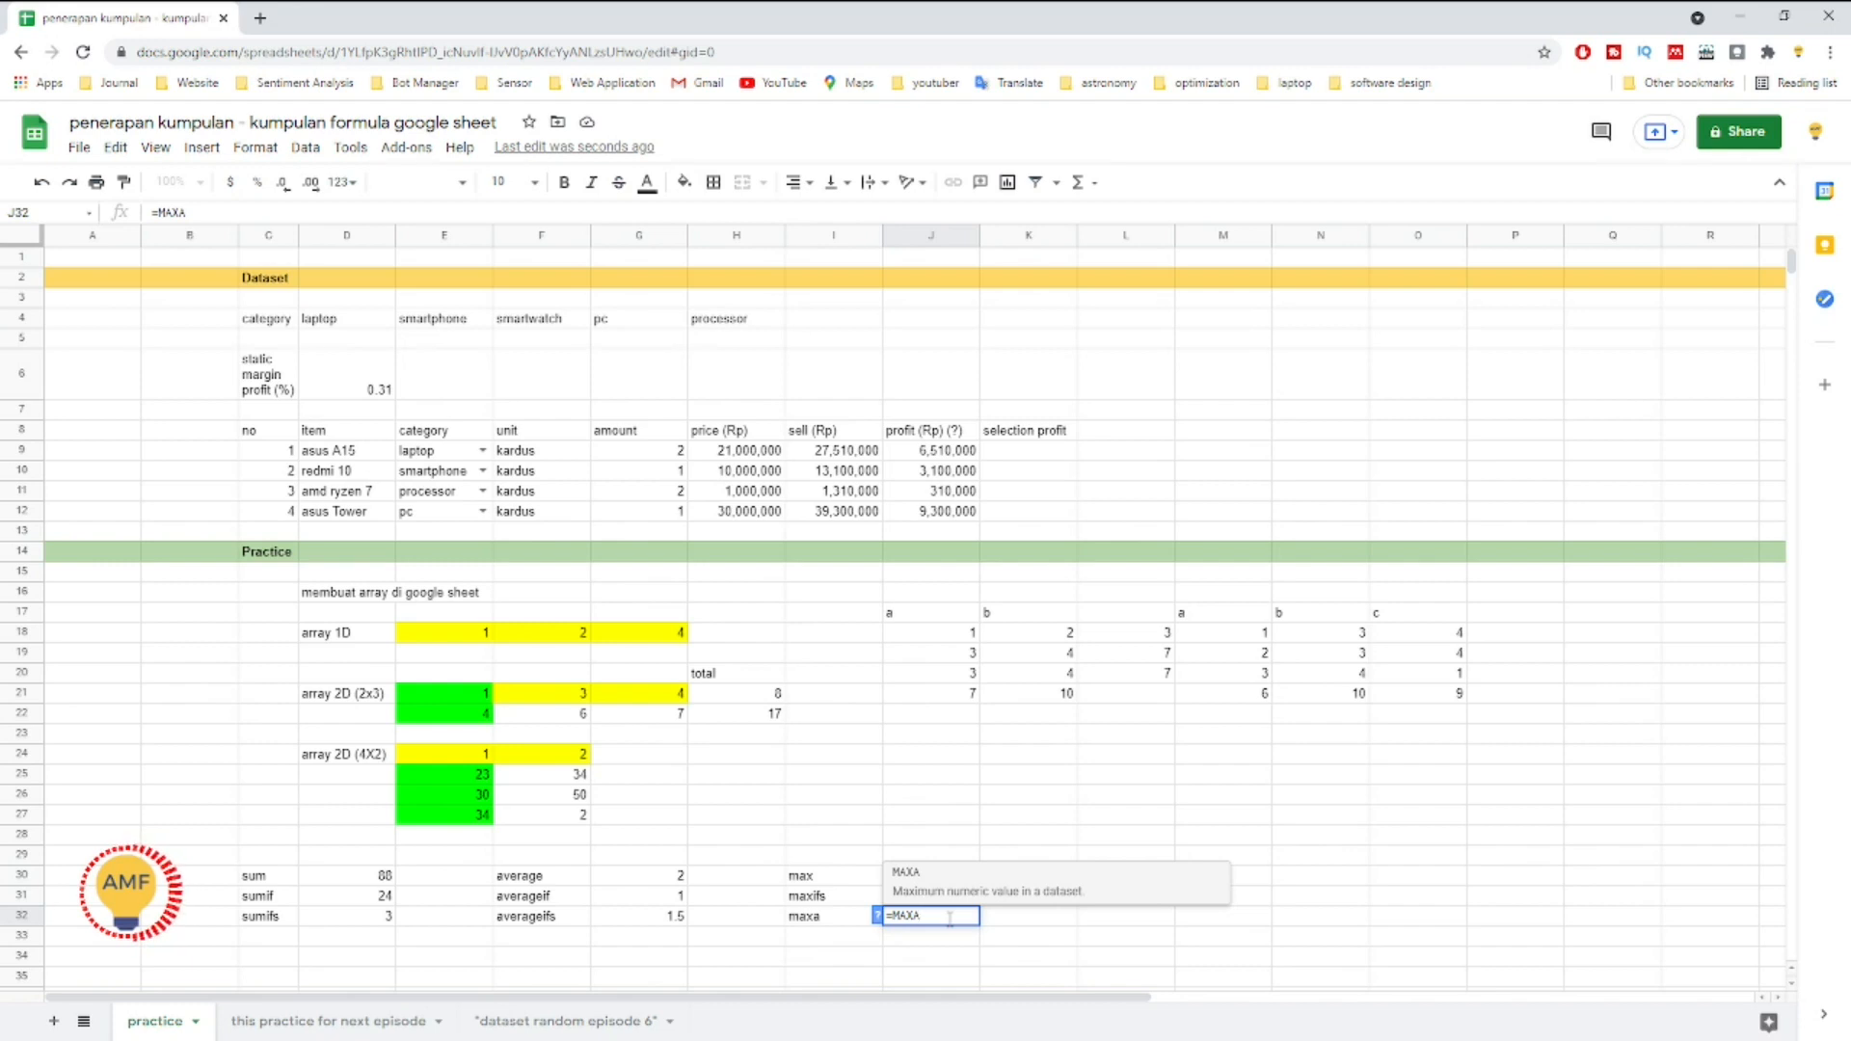
{"action": "type", "text": "("}
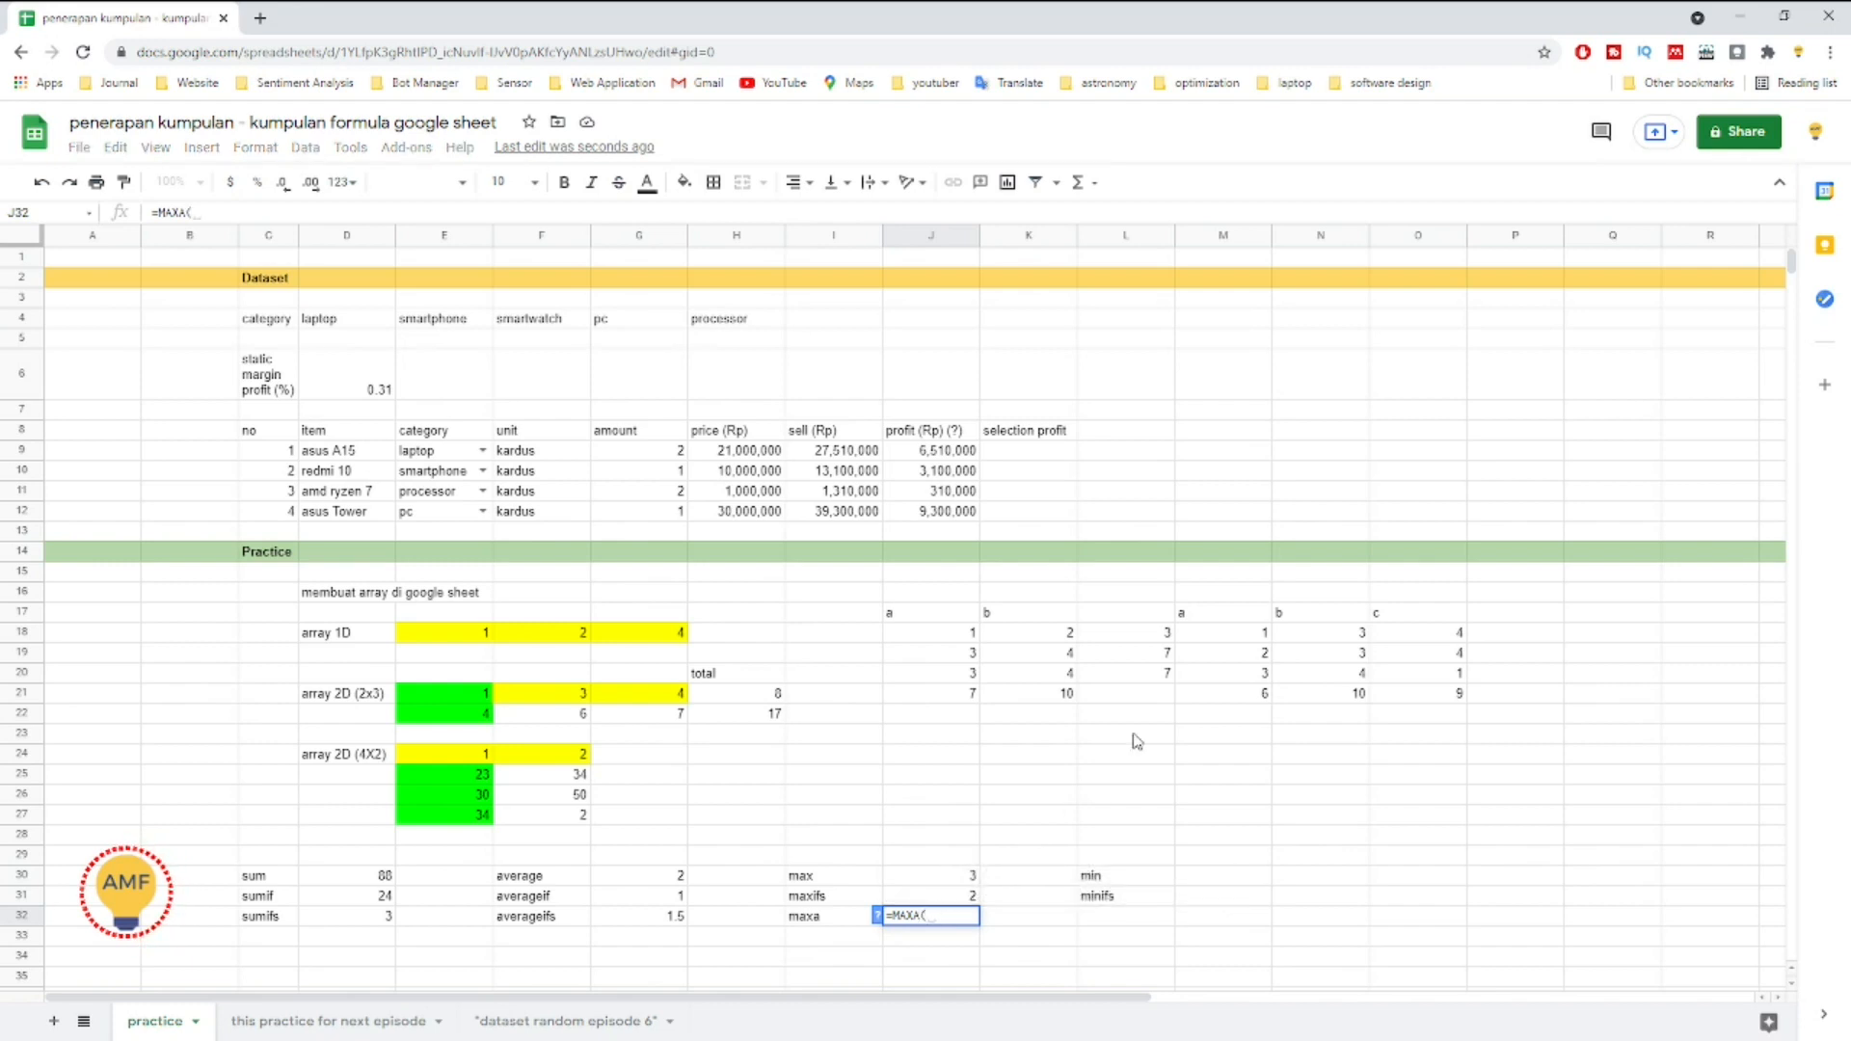
{"action": "left_click_drag", "start_coordinate": [1220, 637], "coordinate": [1227, 681]}
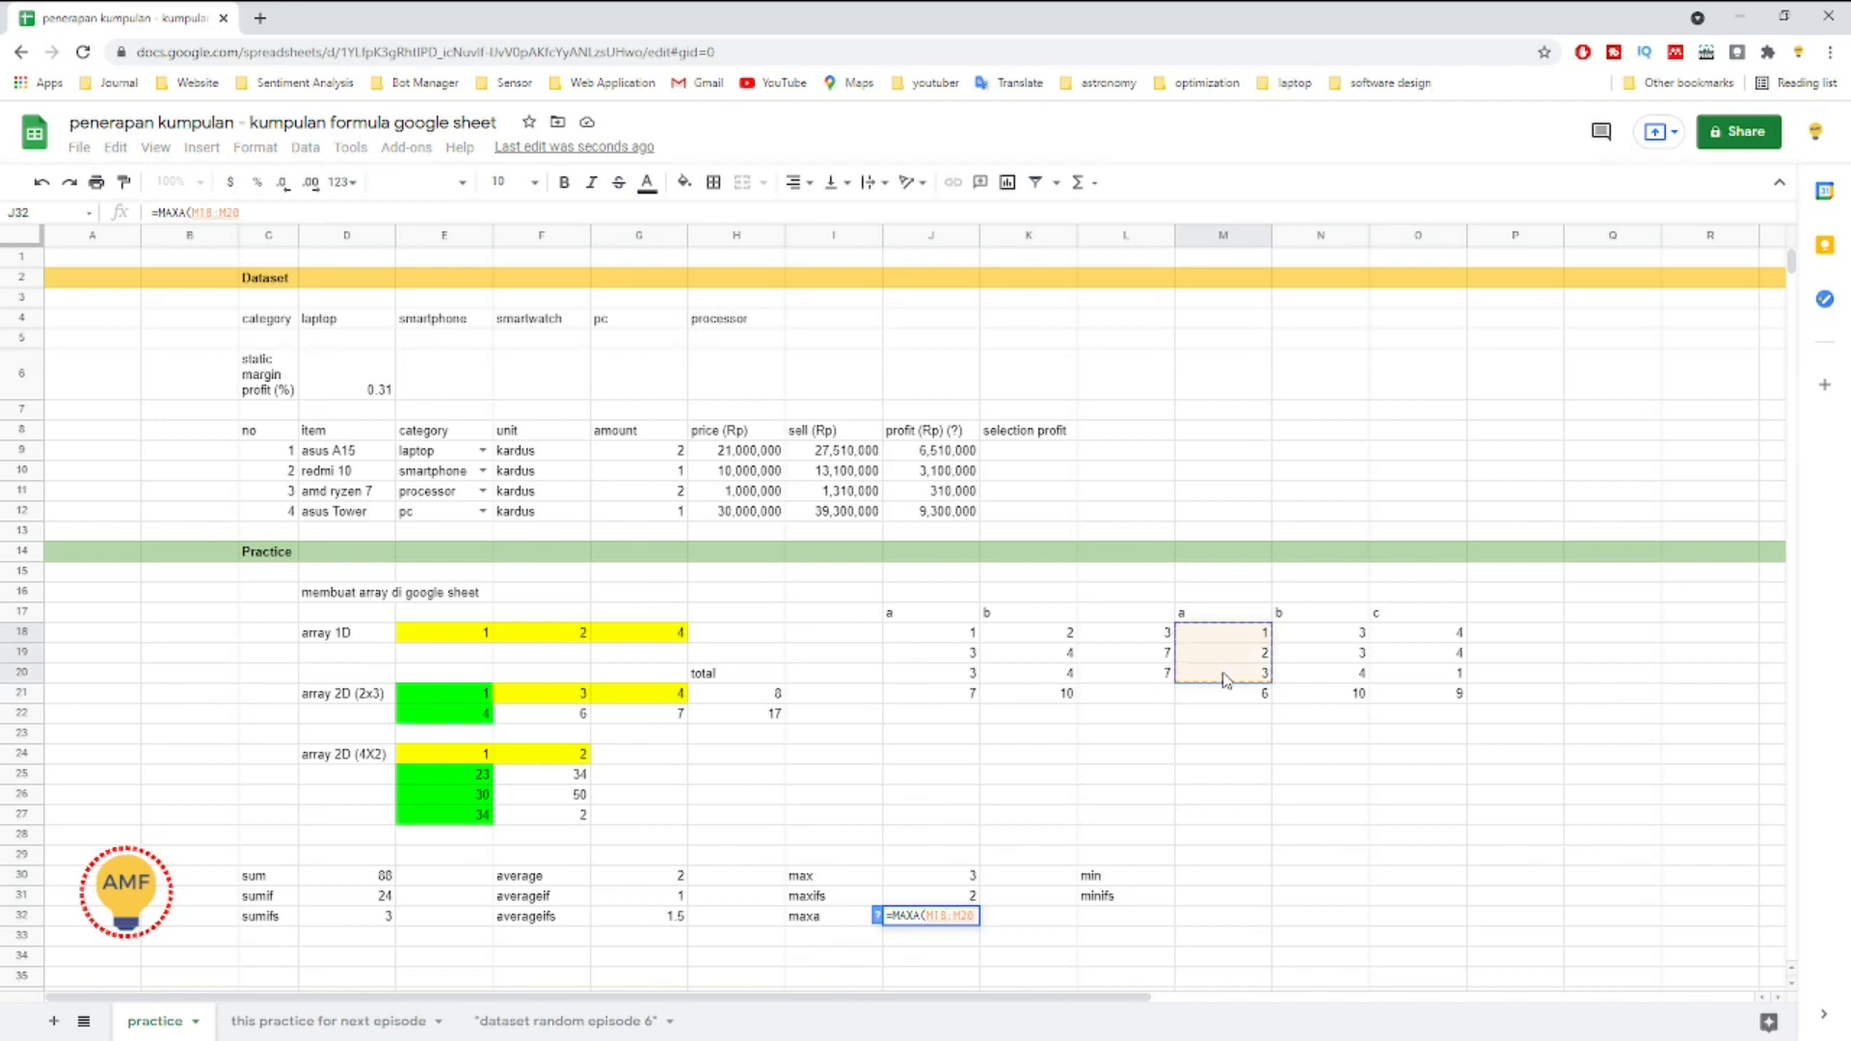
{"action": "key", "text": "Return"}
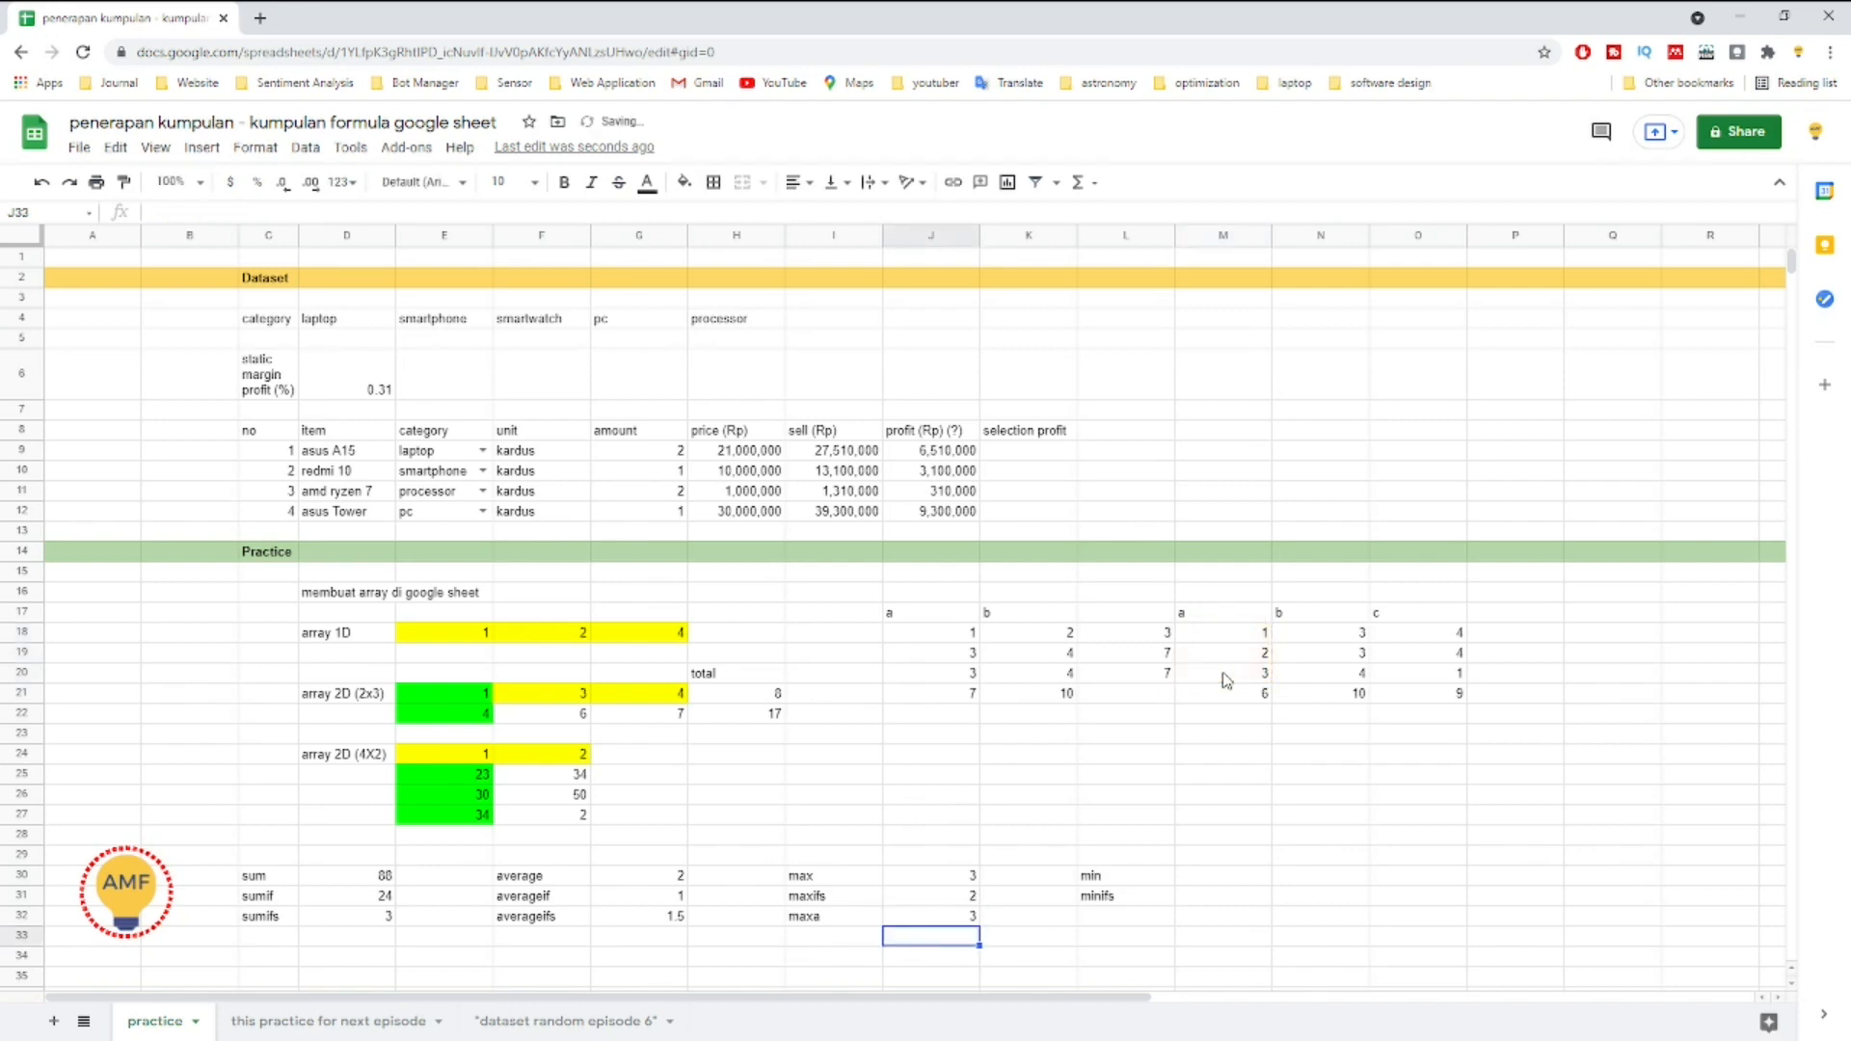
Step: Review the MAXA formula in J32 and the range it covers
{"action": "double_click", "coordinate": [923, 918]}
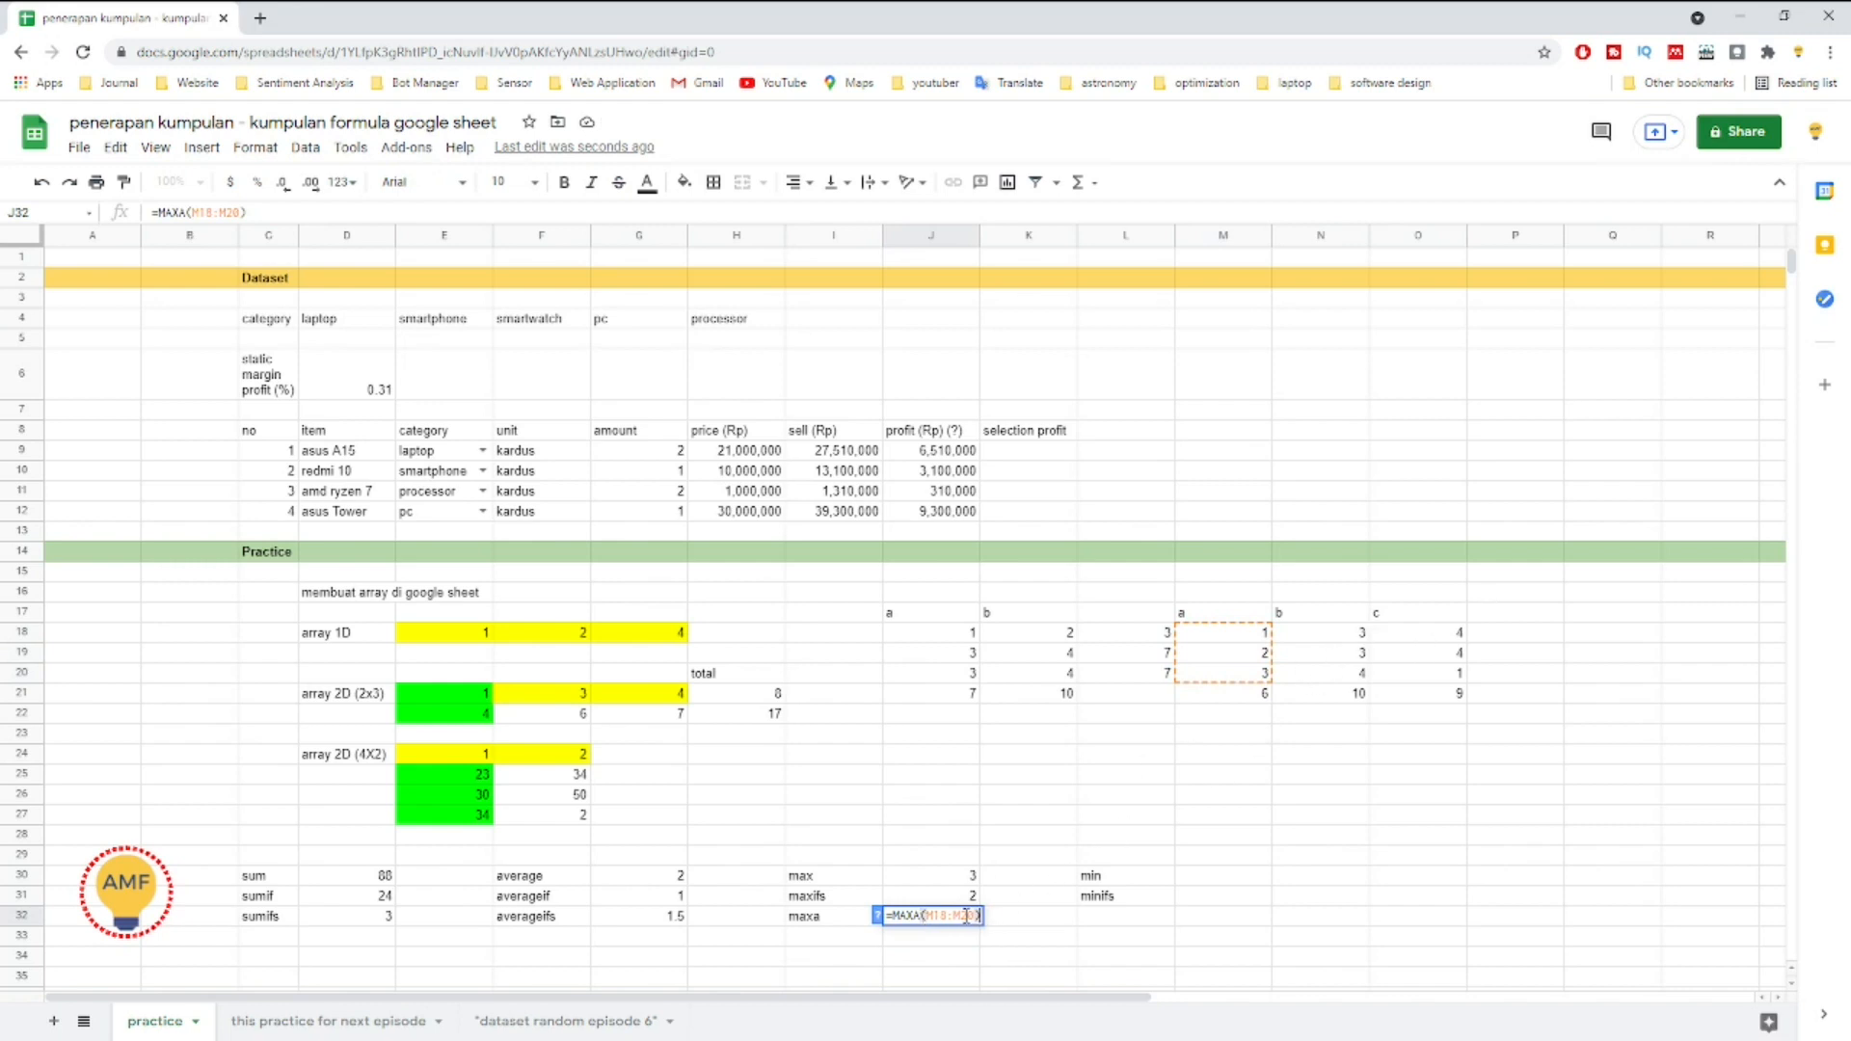
{"action": "key", "text": "Escape"}
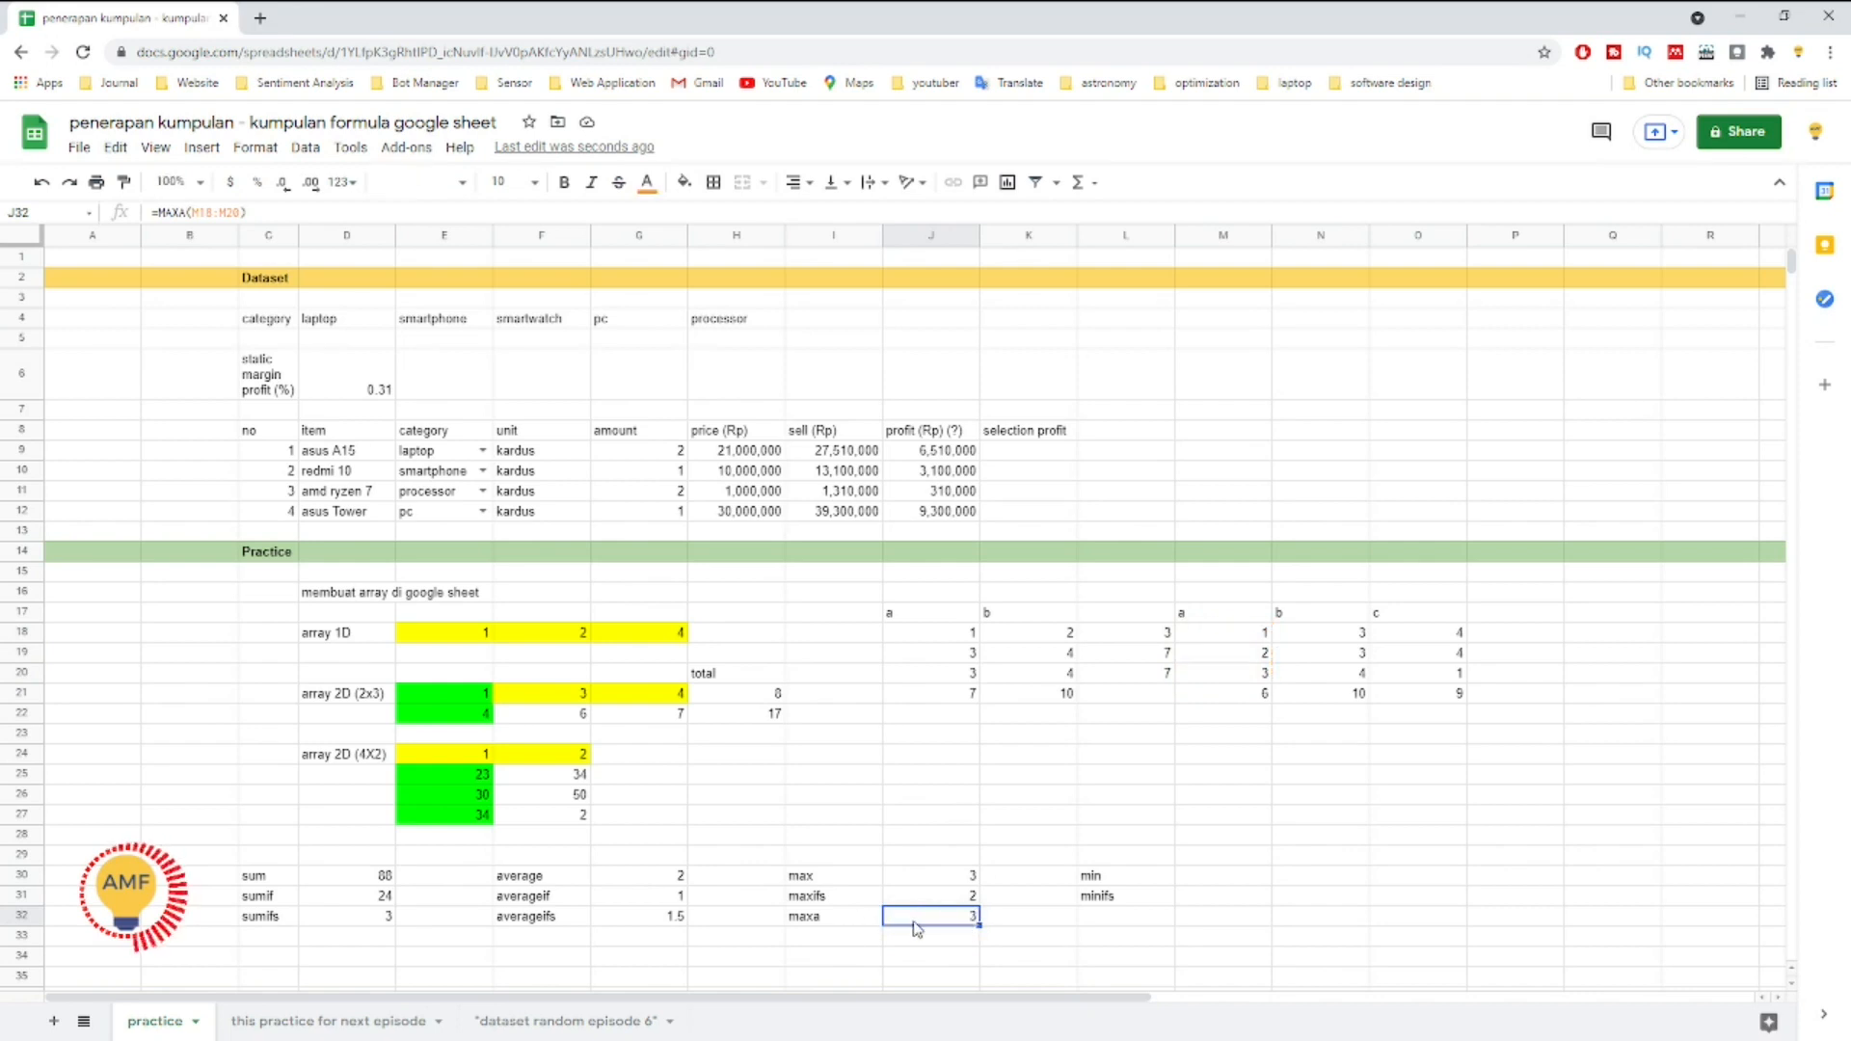
{"action": "left_click", "coordinate": [1201, 882]}
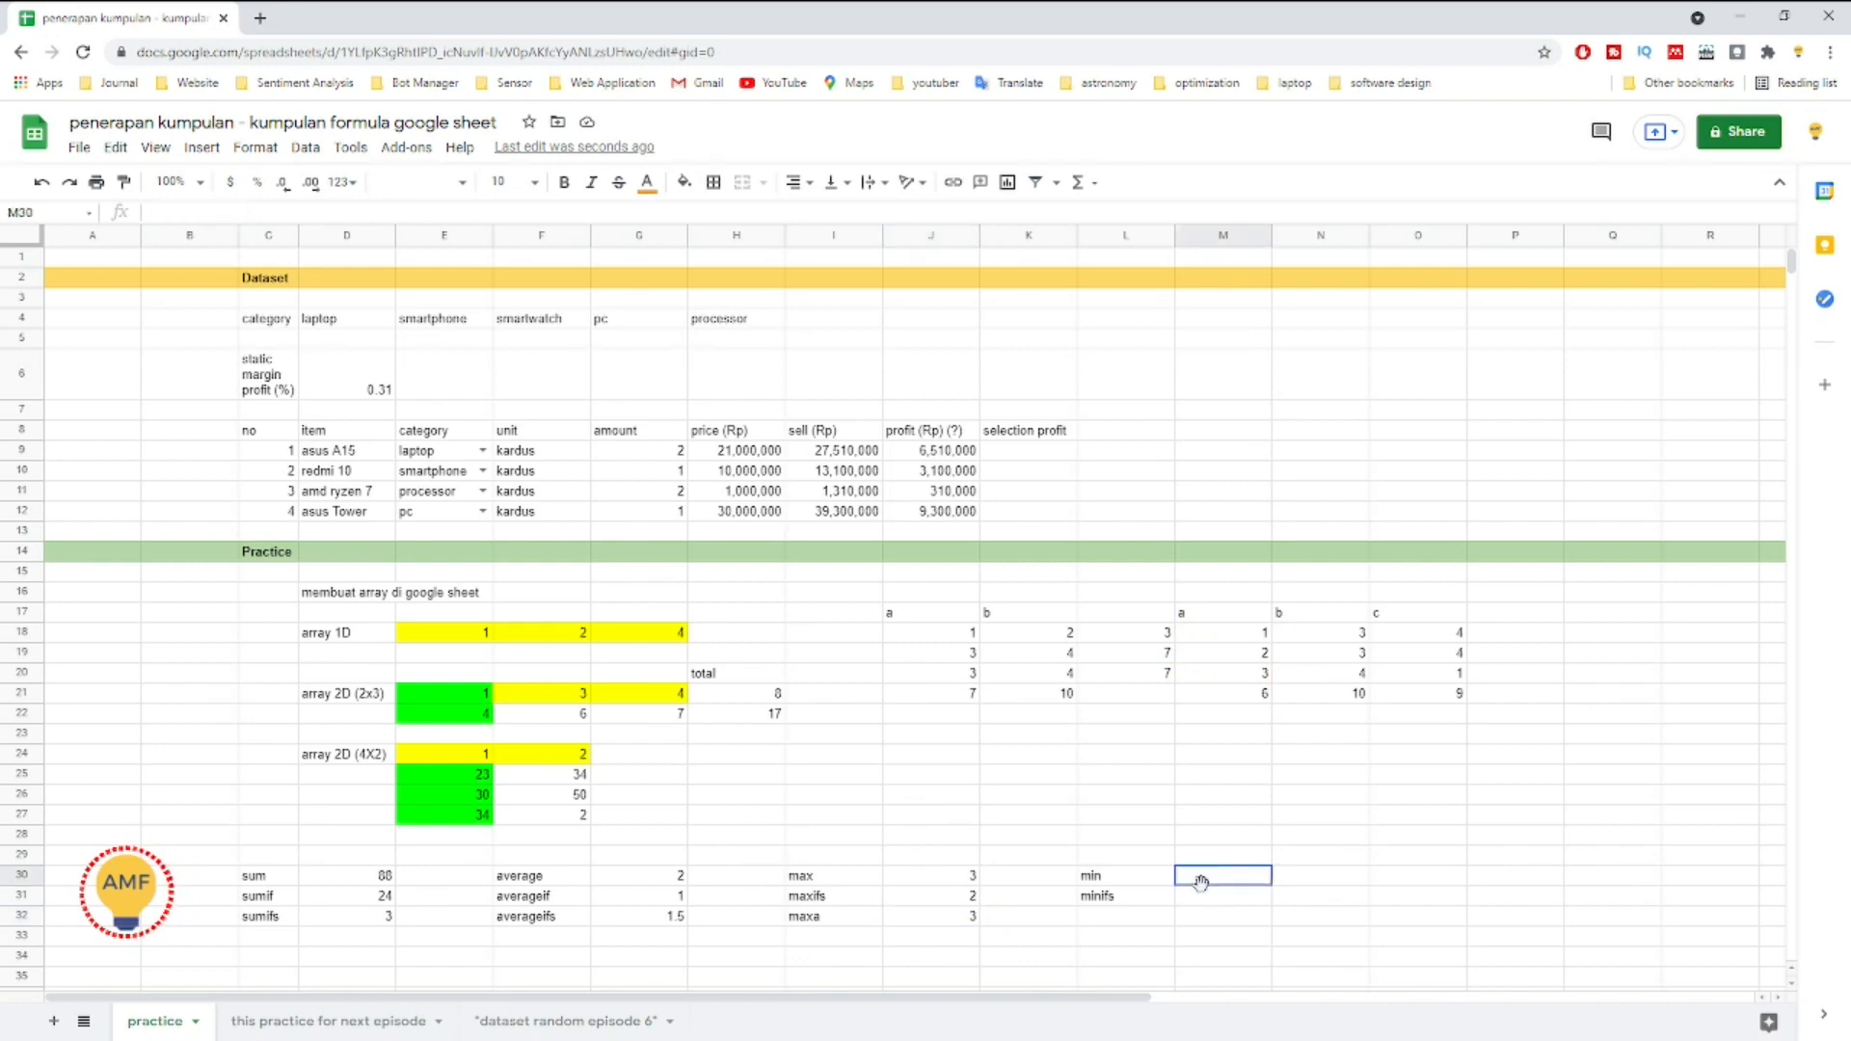
{"action": "left_click", "coordinate": [871, 927]}
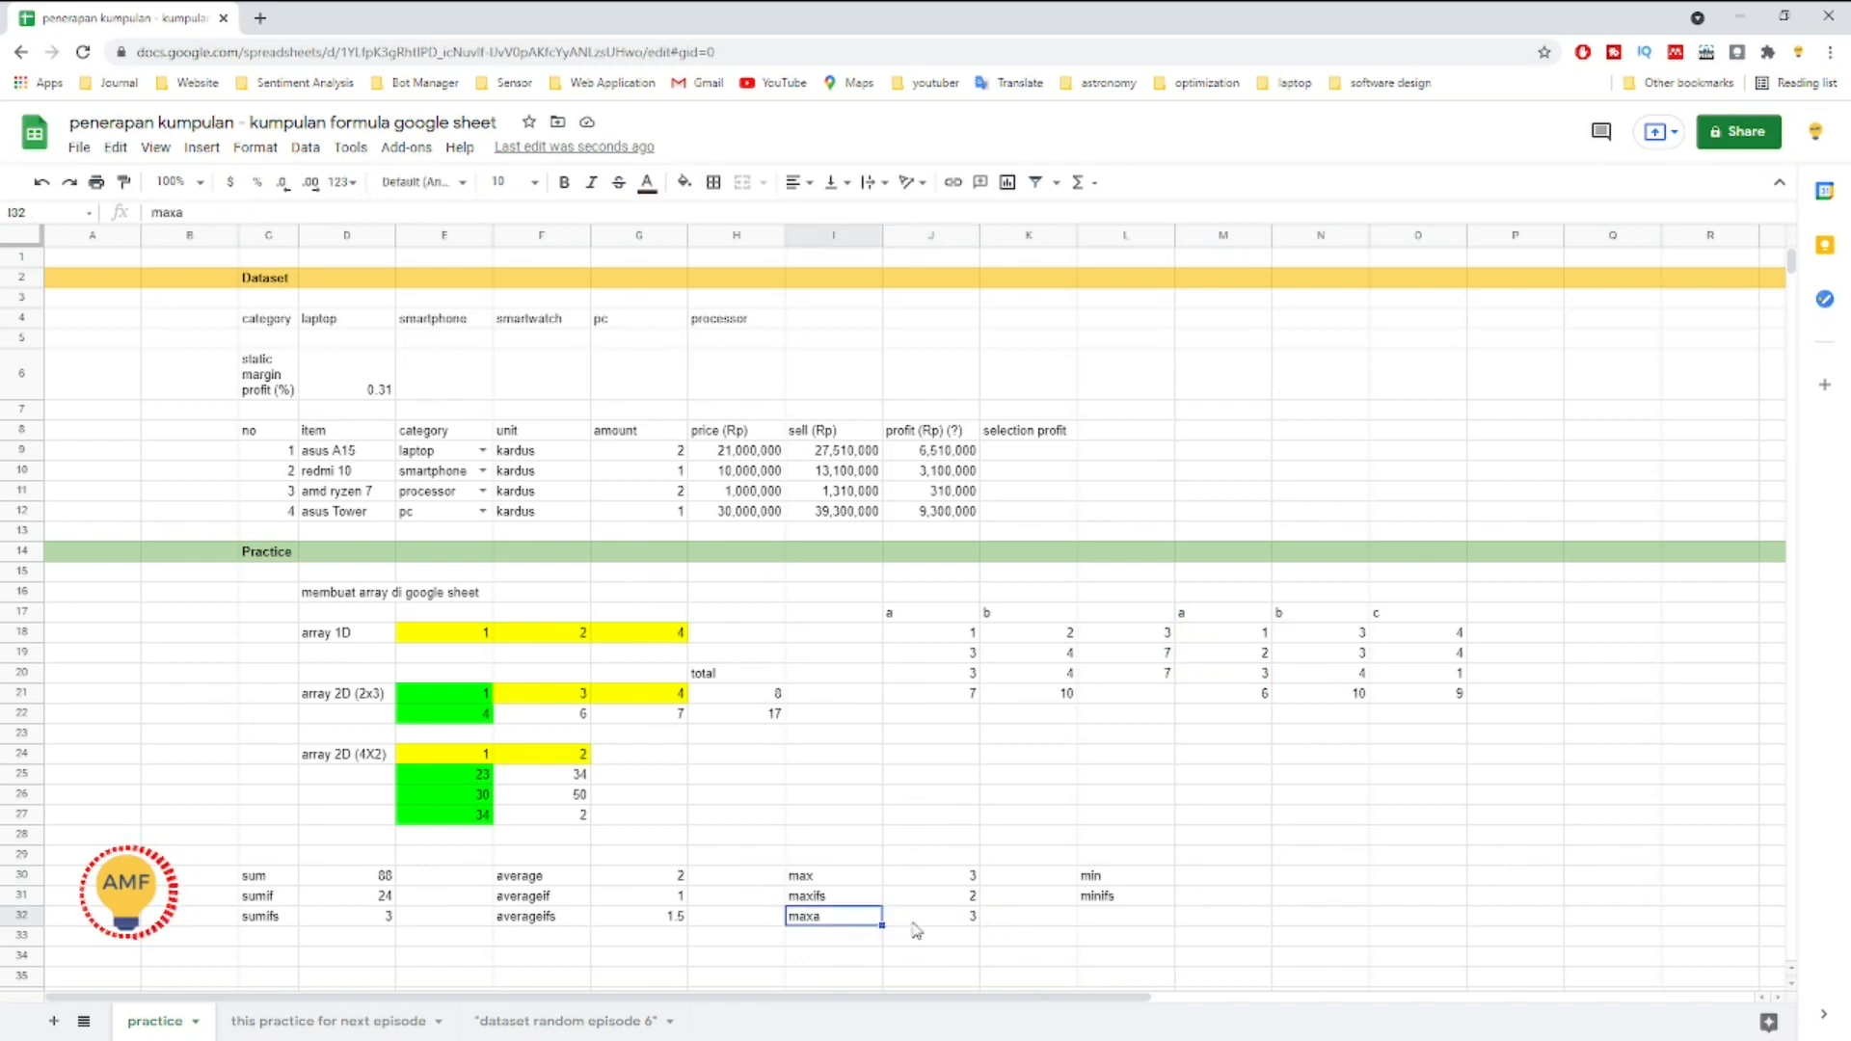
Step: Enter a MIN formula over M18:M20 in M30, in the row labelled min
{"action": "left_click", "coordinate": [1203, 877]}
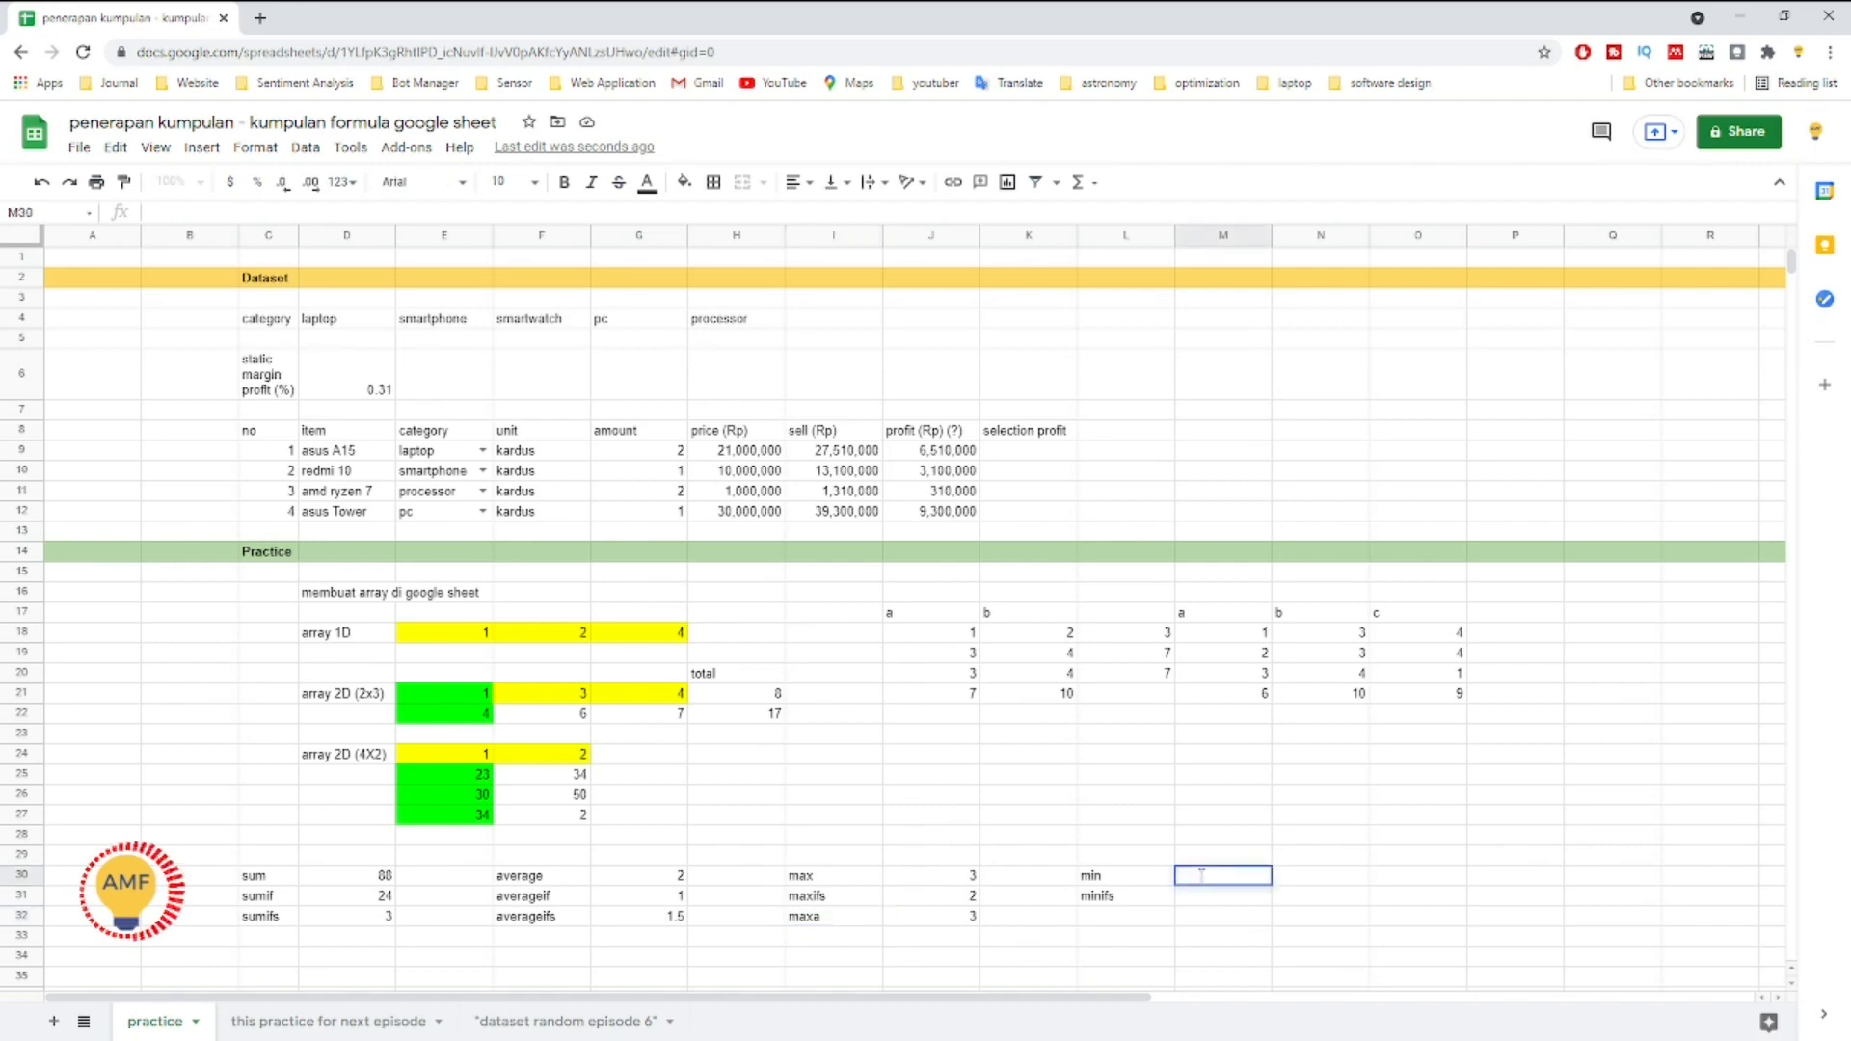
{"action": "type", "text": "=MIN"}
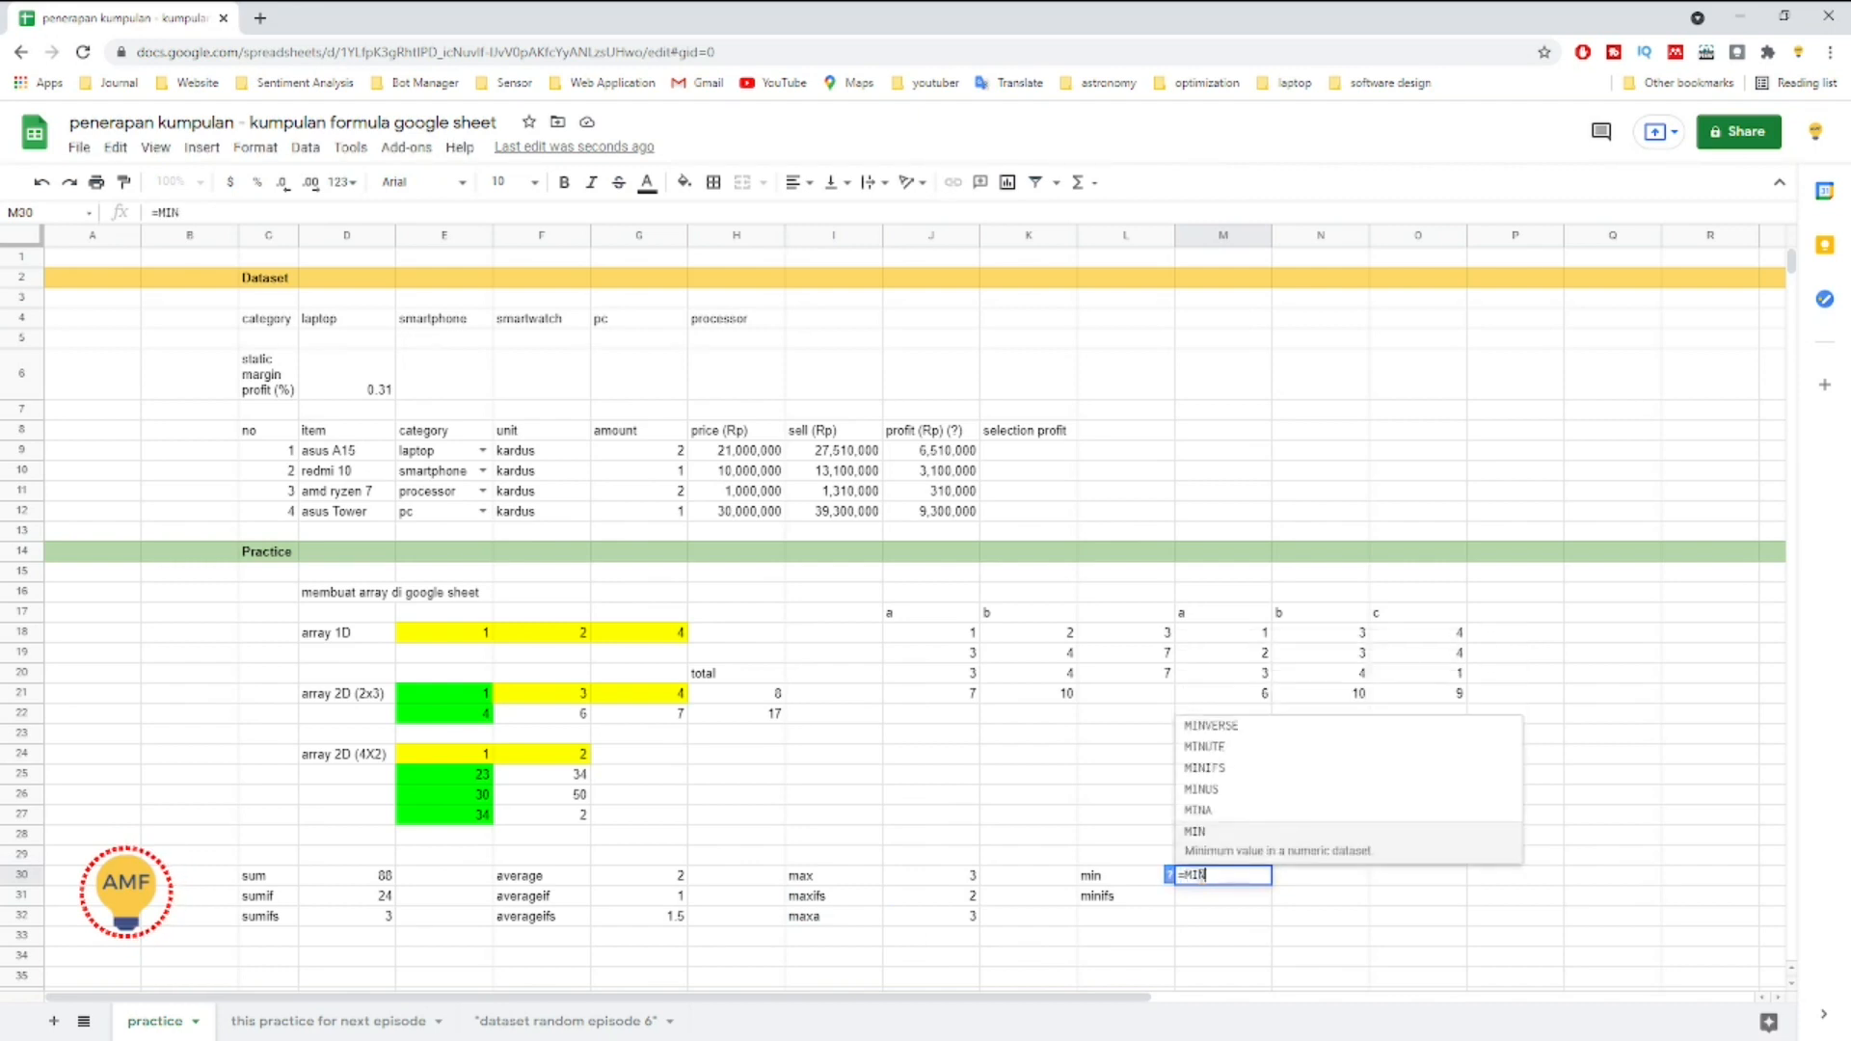
{"action": "type", "text": "("}
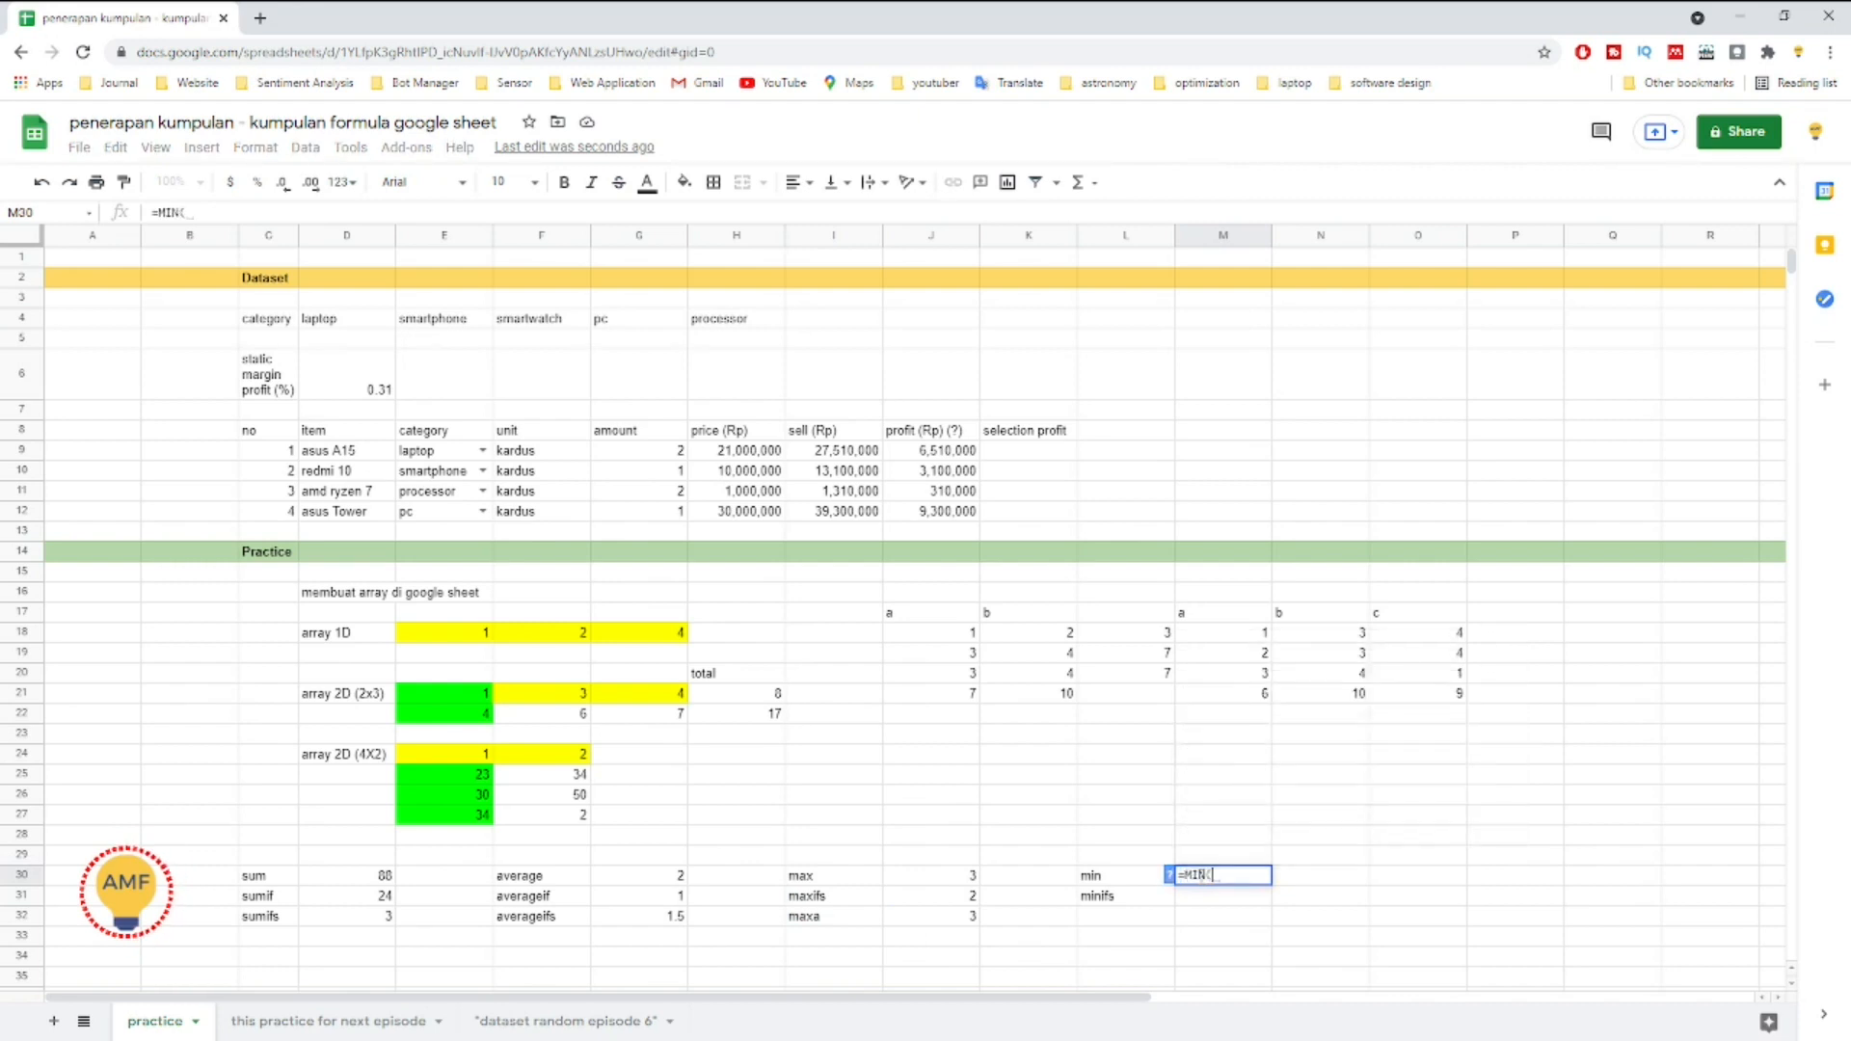
{"action": "left_click", "coordinate": [1231, 633]}
{"action": "left_click_drag", "start_coordinate": [1231, 633], "coordinate": [1240, 684]}
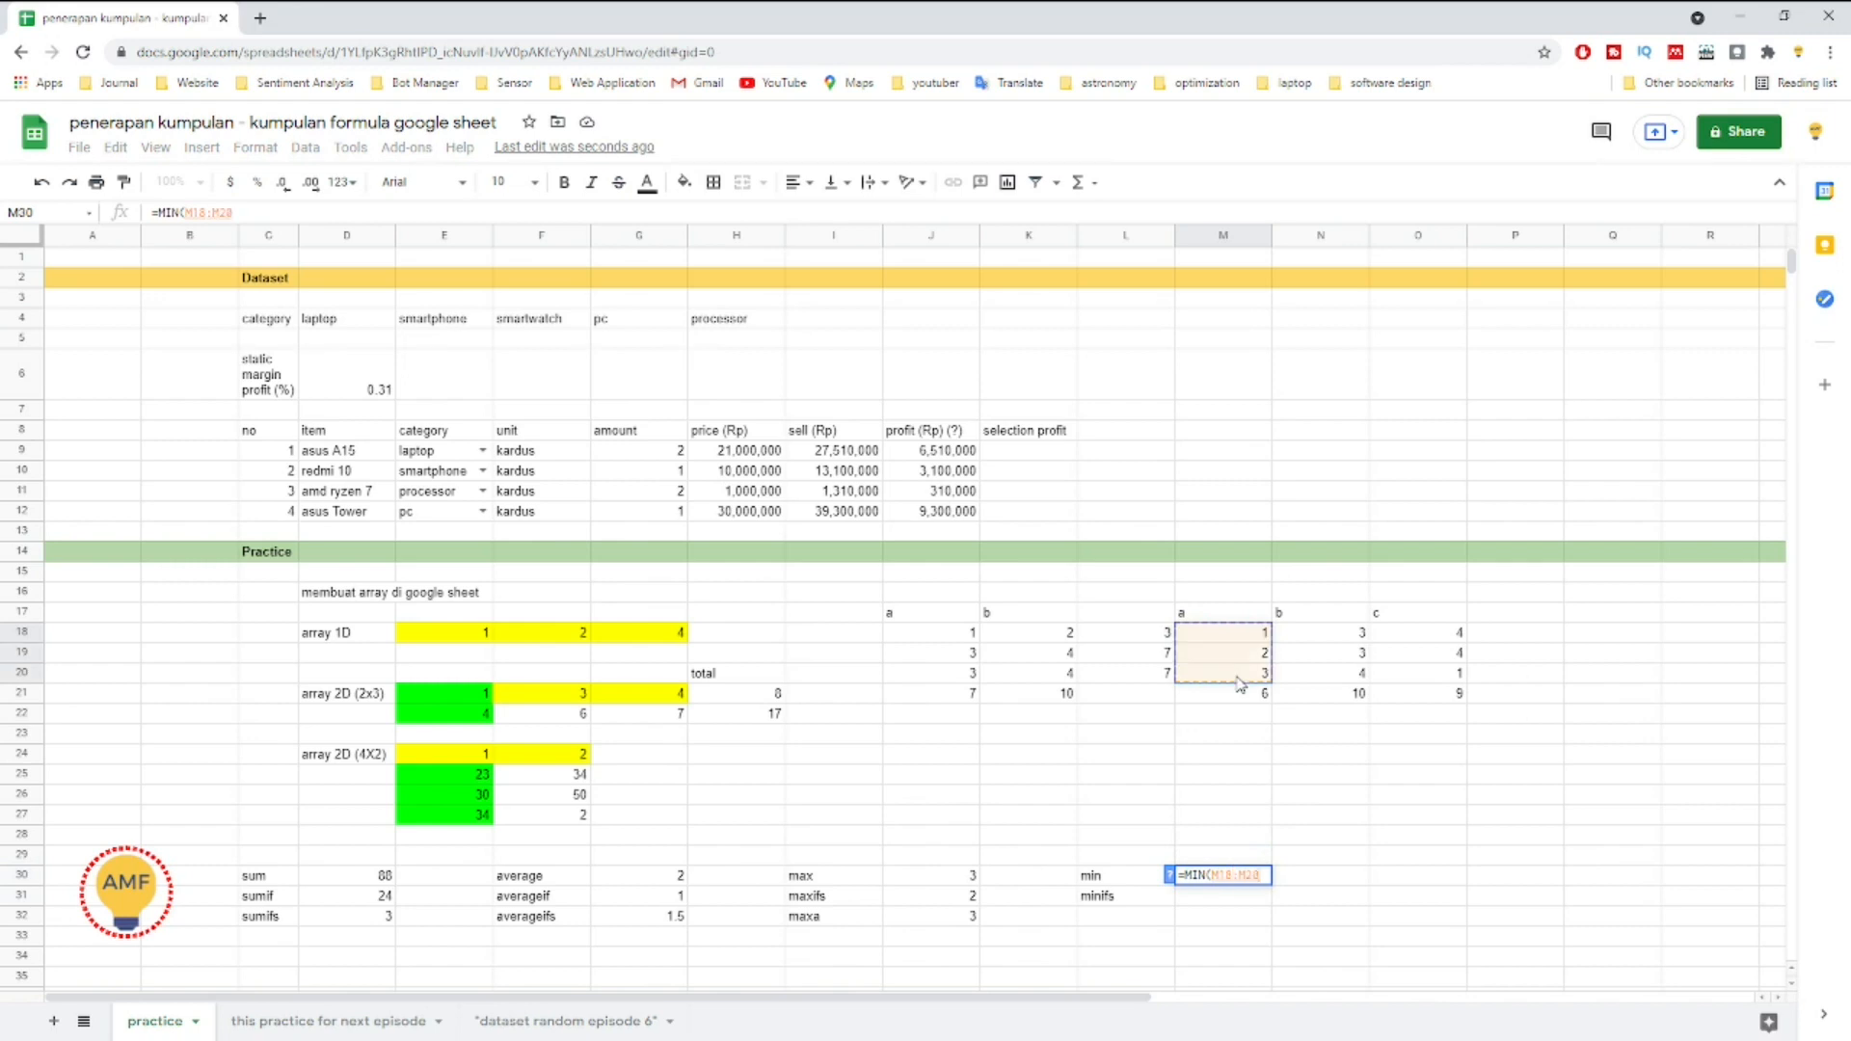
{"action": "type", "text": ")"}
{"action": "key", "text": "Return"}
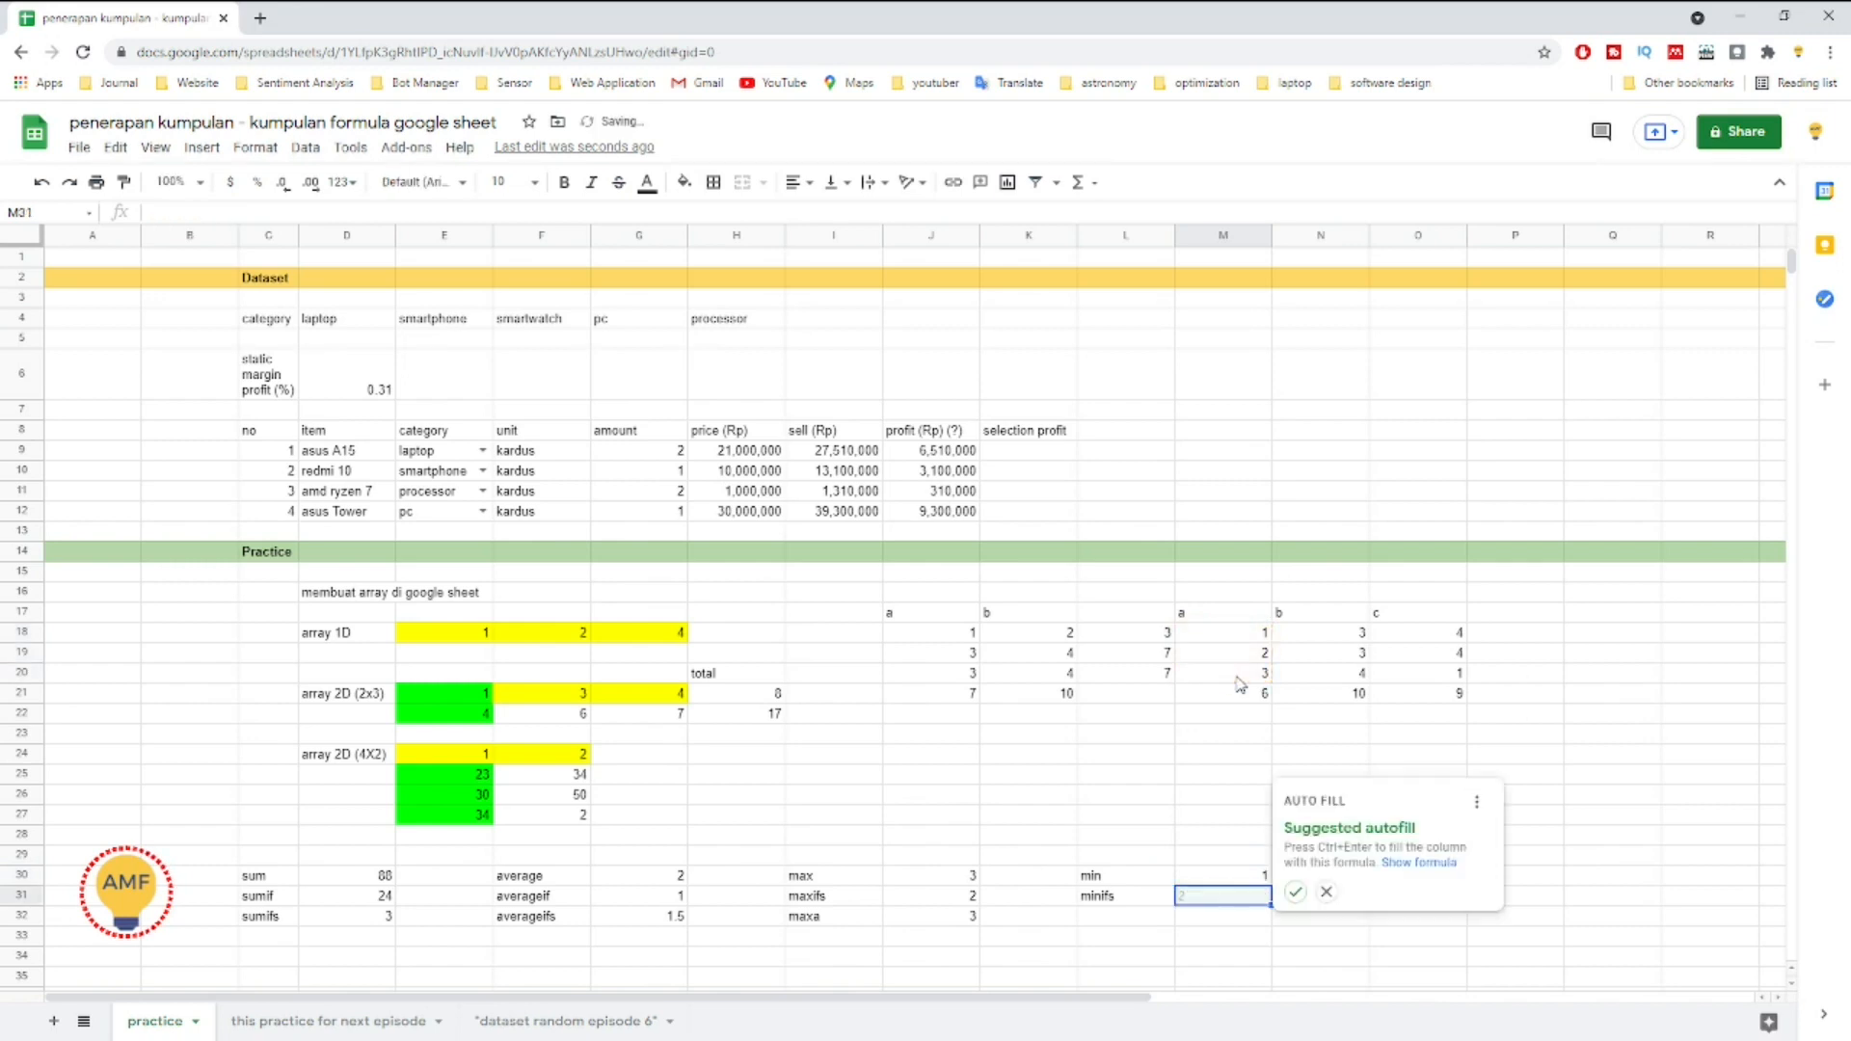
Step: Accept the suggested autofill for M31 and change the function in its formula to MINIFS
{"action": "left_click", "coordinate": [1295, 895]}
{"action": "double_click", "coordinate": [1223, 895]}
{"action": "key", "text": "Left"}
{"action": "key", "text": "Left"}
{"action": "type", "text": "IFS"}
{"action": "key", "text": "Right"}
{"action": "key", "text": "Right"}
{"action": "key", "text": "Right"}
{"action": "key", "text": "Right"}
{"action": "key", "text": "Right"}
{"action": "key", "text": "Right"}
{"action": "key", "text": "Right"}
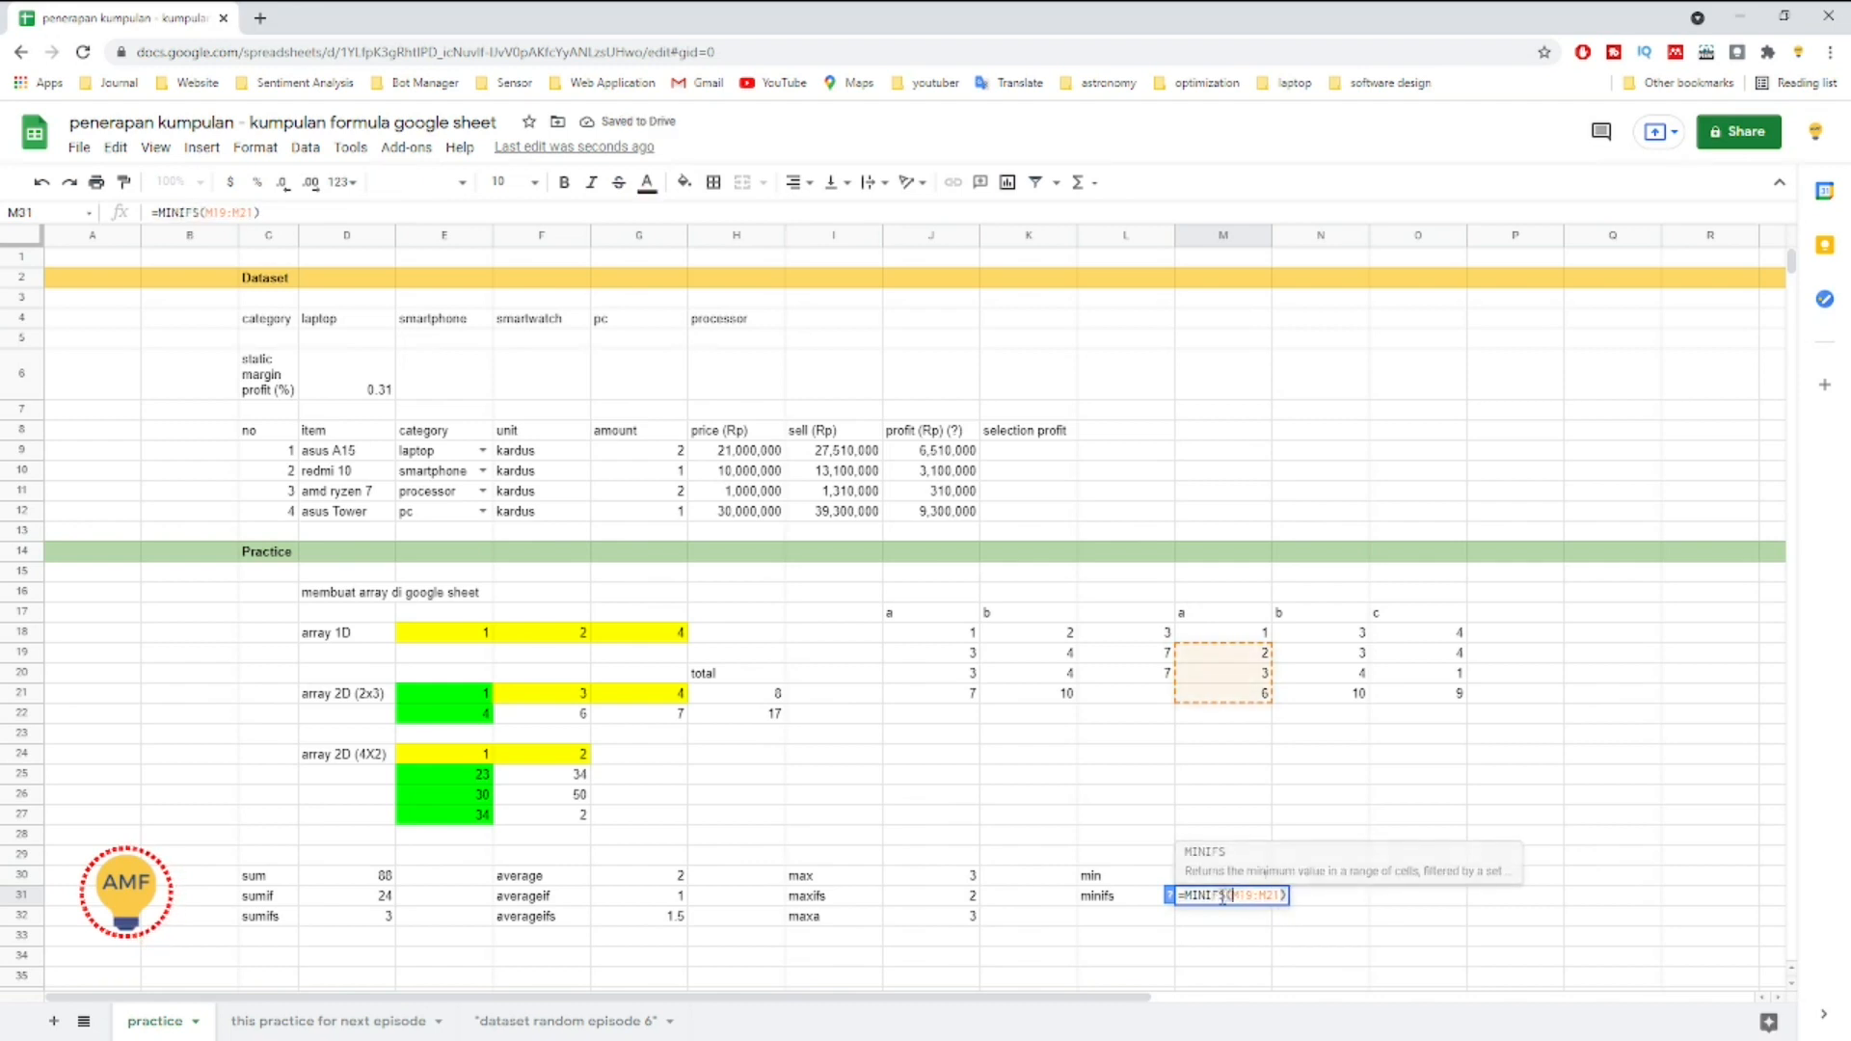
Step: Add the criteria range N18:N20 with the criterion "=3" to M31's MINIFS formula
{"action": "type", "text": ","}
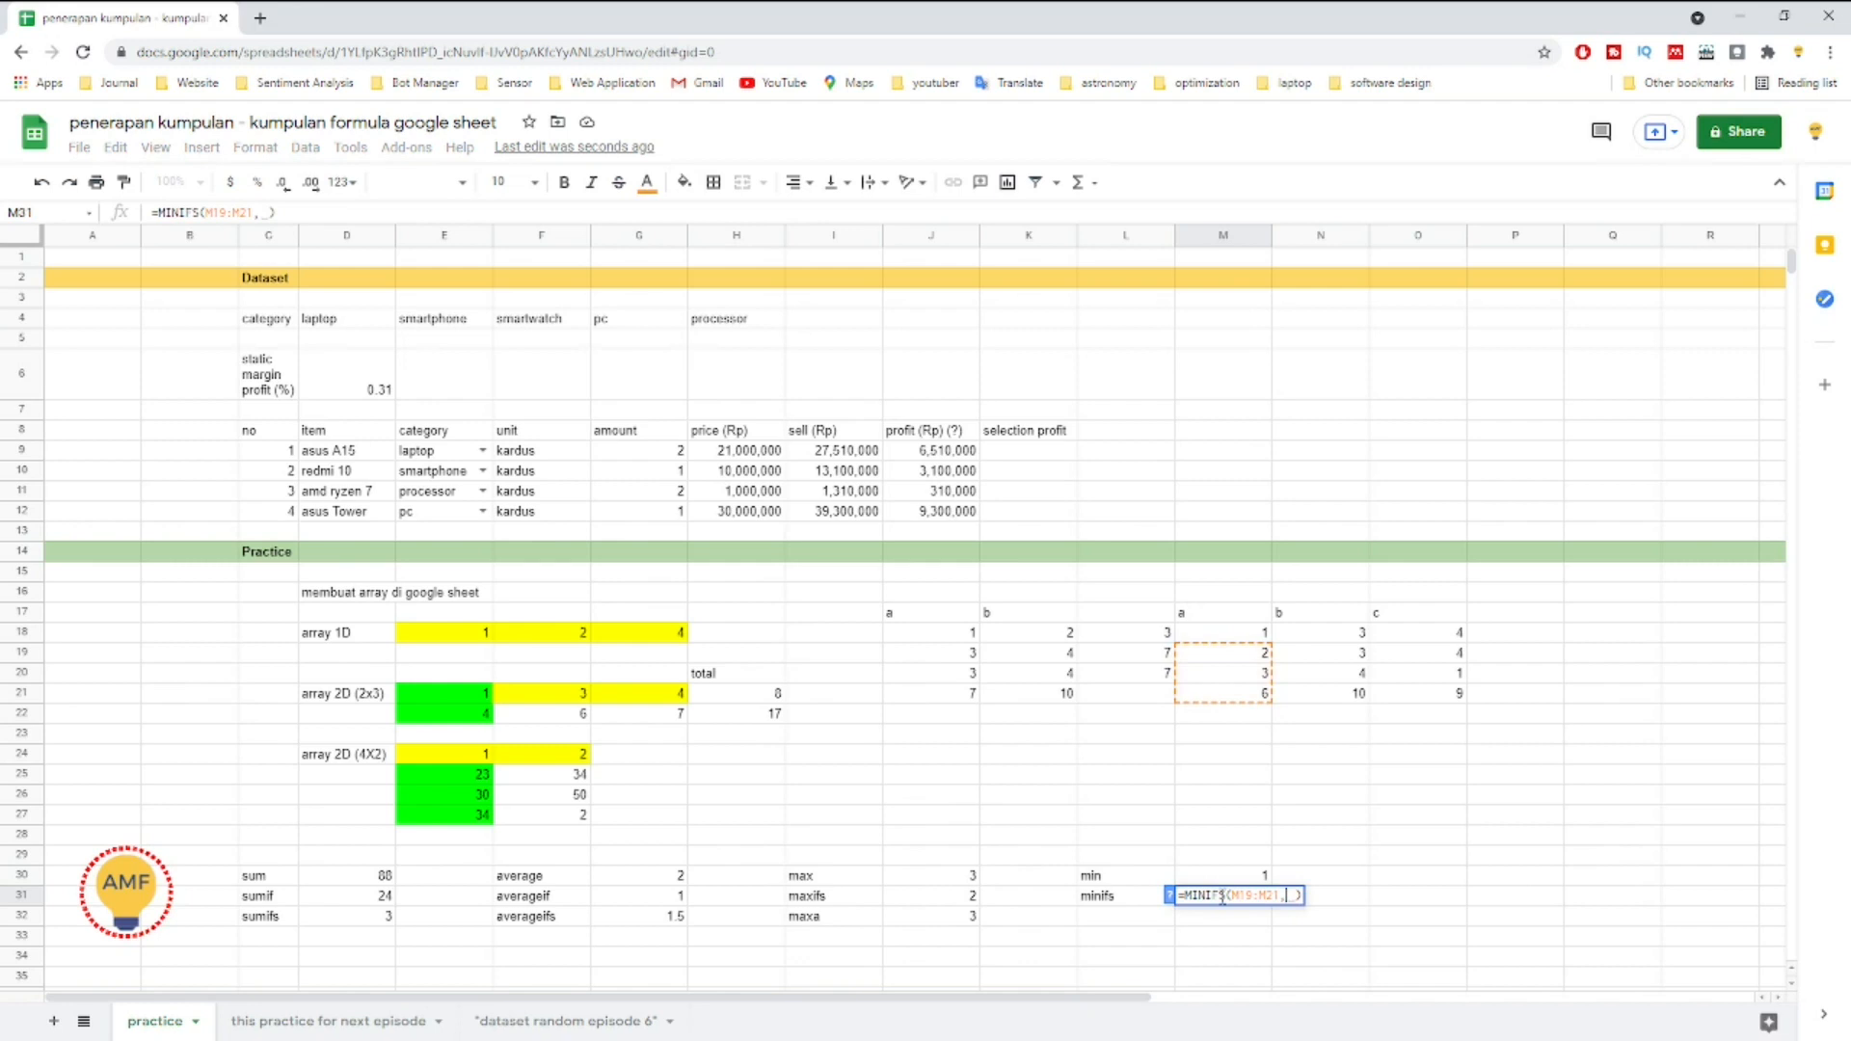
{"action": "left_click_drag", "start_coordinate": [1292, 638], "coordinate": [1300, 675]}
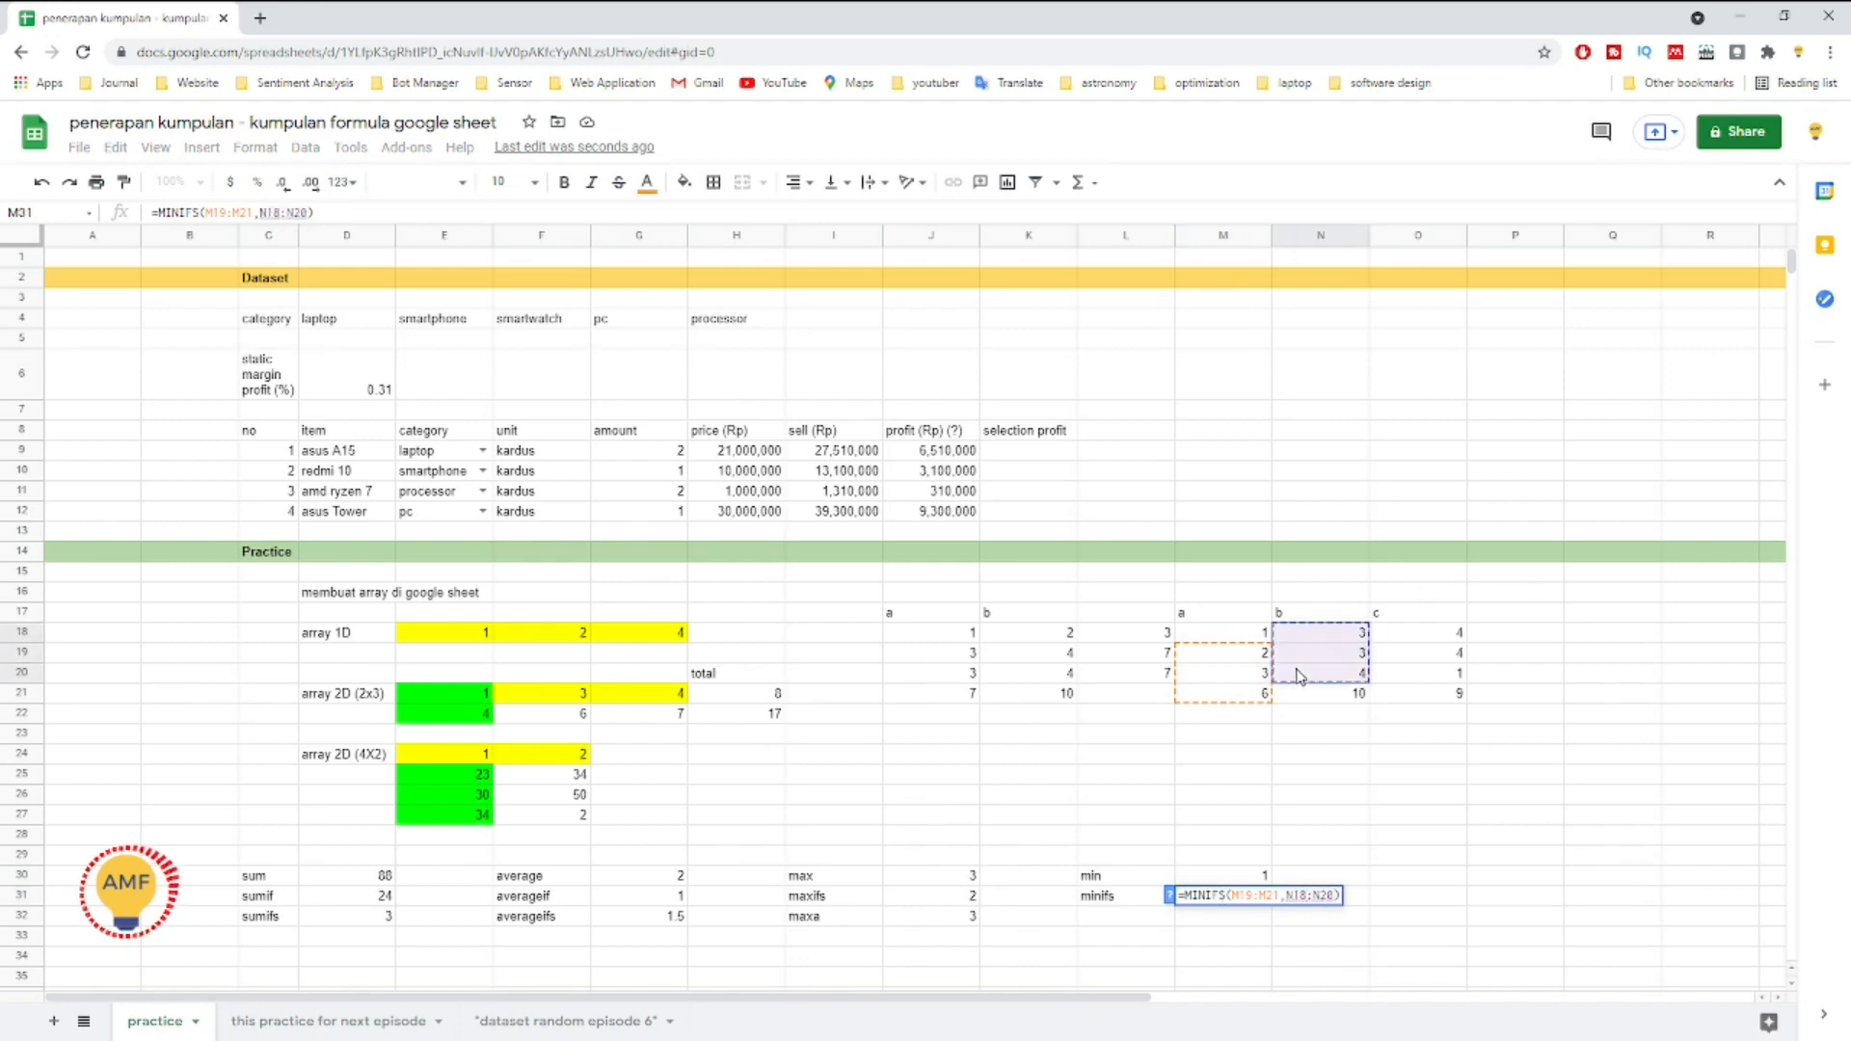
{"action": "type", "text": ", \""}
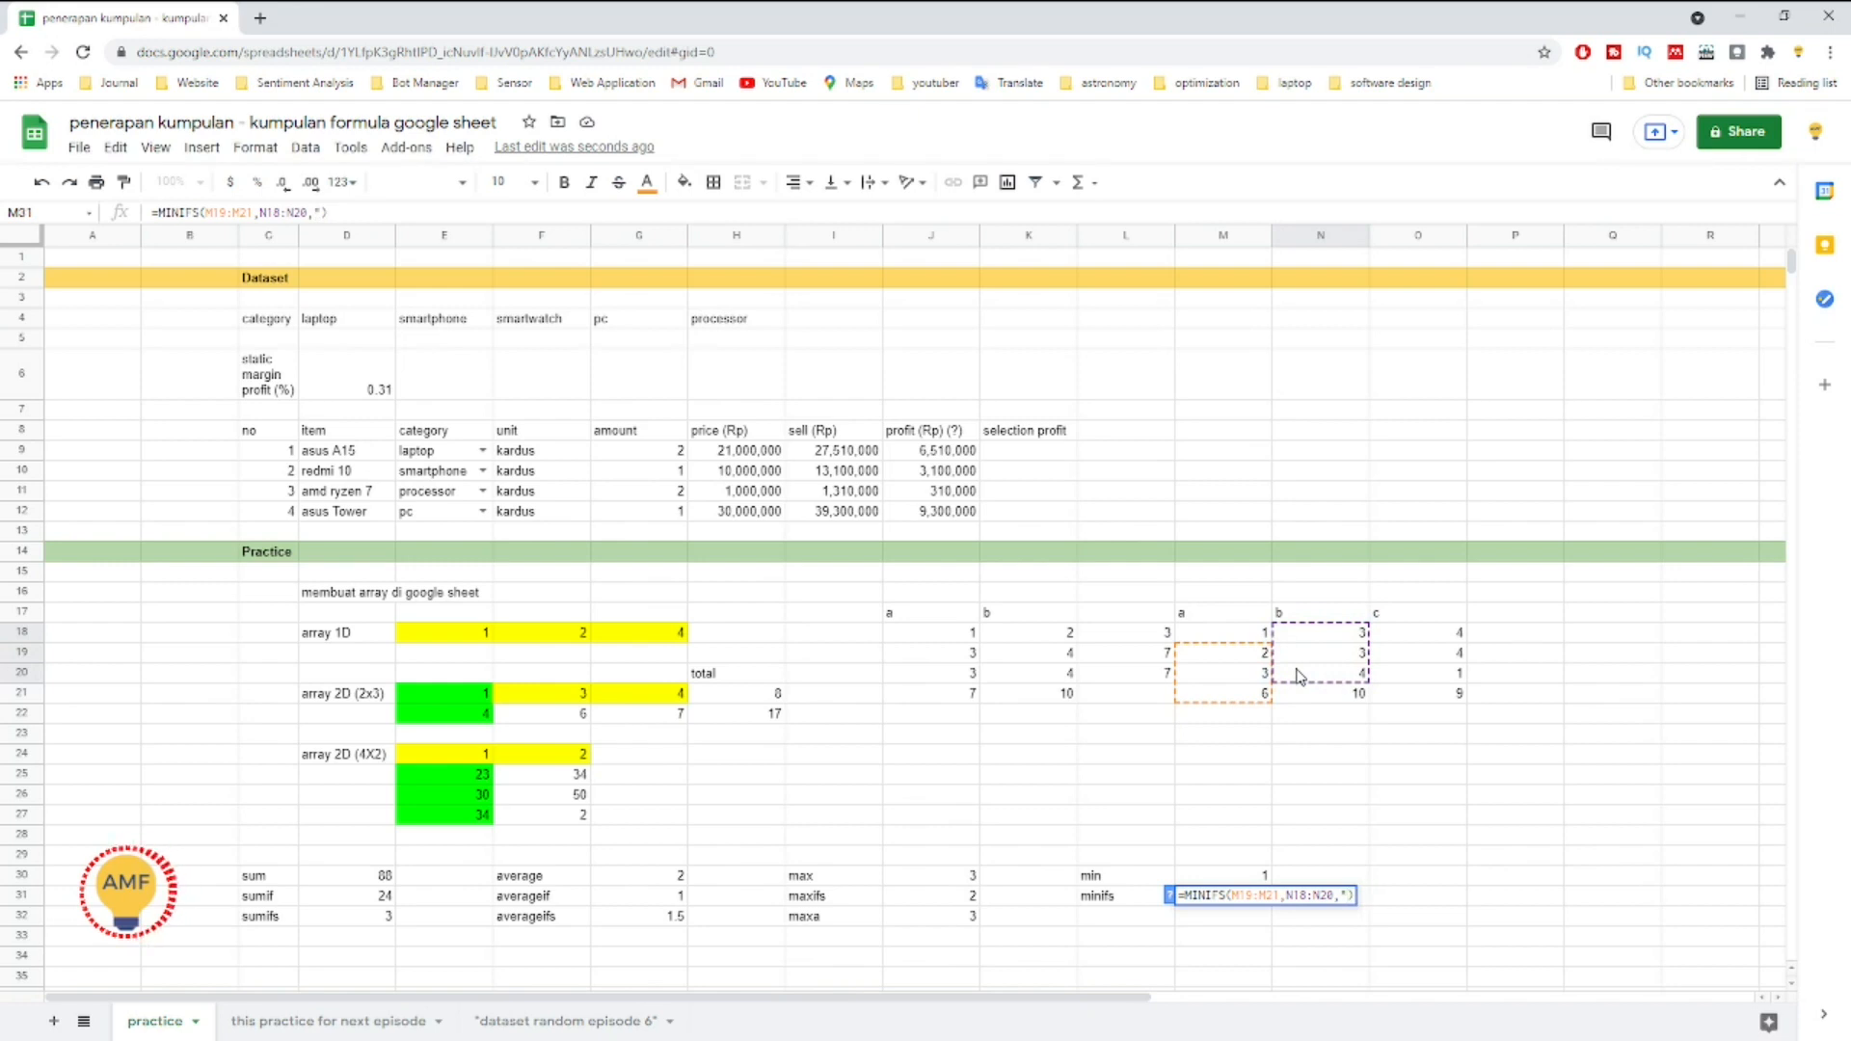
{"action": "type", "text": "3\""}
{"action": "key", "text": "Left"}
{"action": "key", "text": "Left"}
{"action": "type", "text": "="}
{"action": "key", "text": "Right"}
{"action": "key", "text": "Right"}
Step: Add a second criteria range O18:O20 with the criterion "<1" to M31's MINIFS formula
{"action": "type", "text": ","}
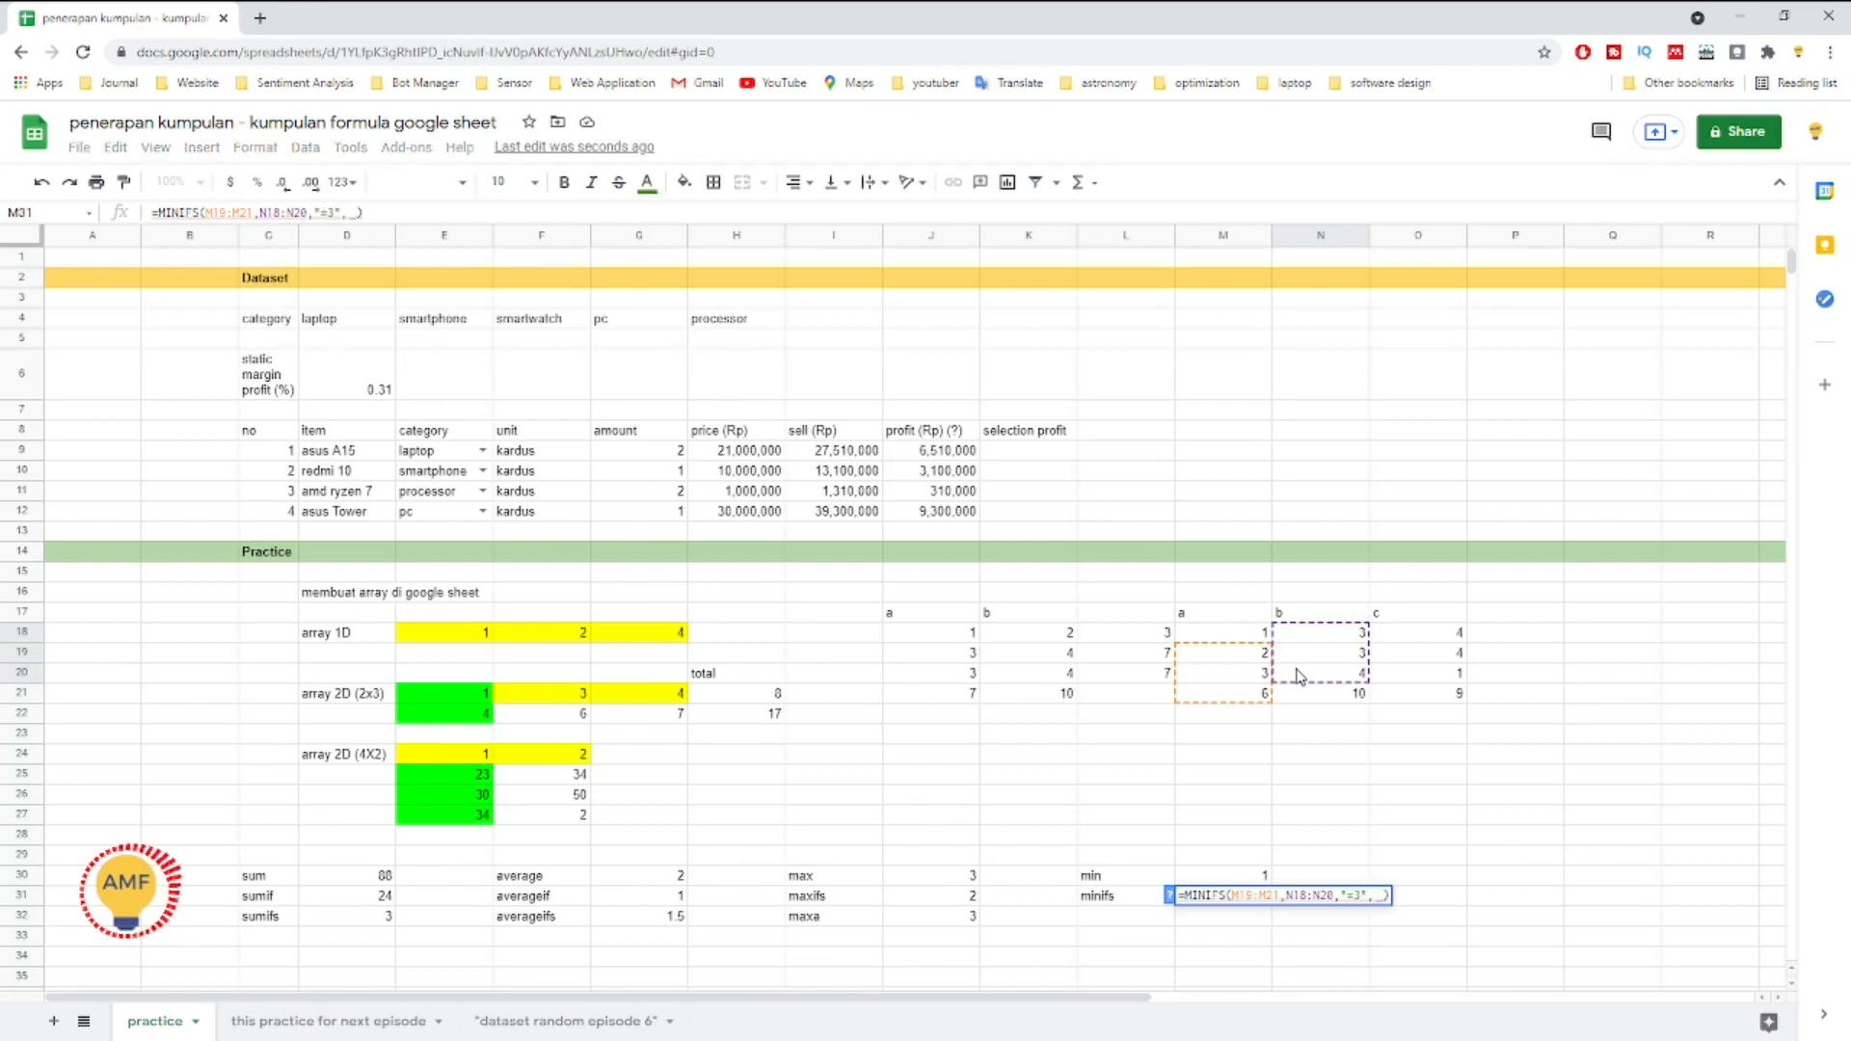
{"action": "left_click", "coordinate": [1425, 637]}
{"action": "left_click_drag", "start_coordinate": [1425, 638], "coordinate": [1414, 683]}
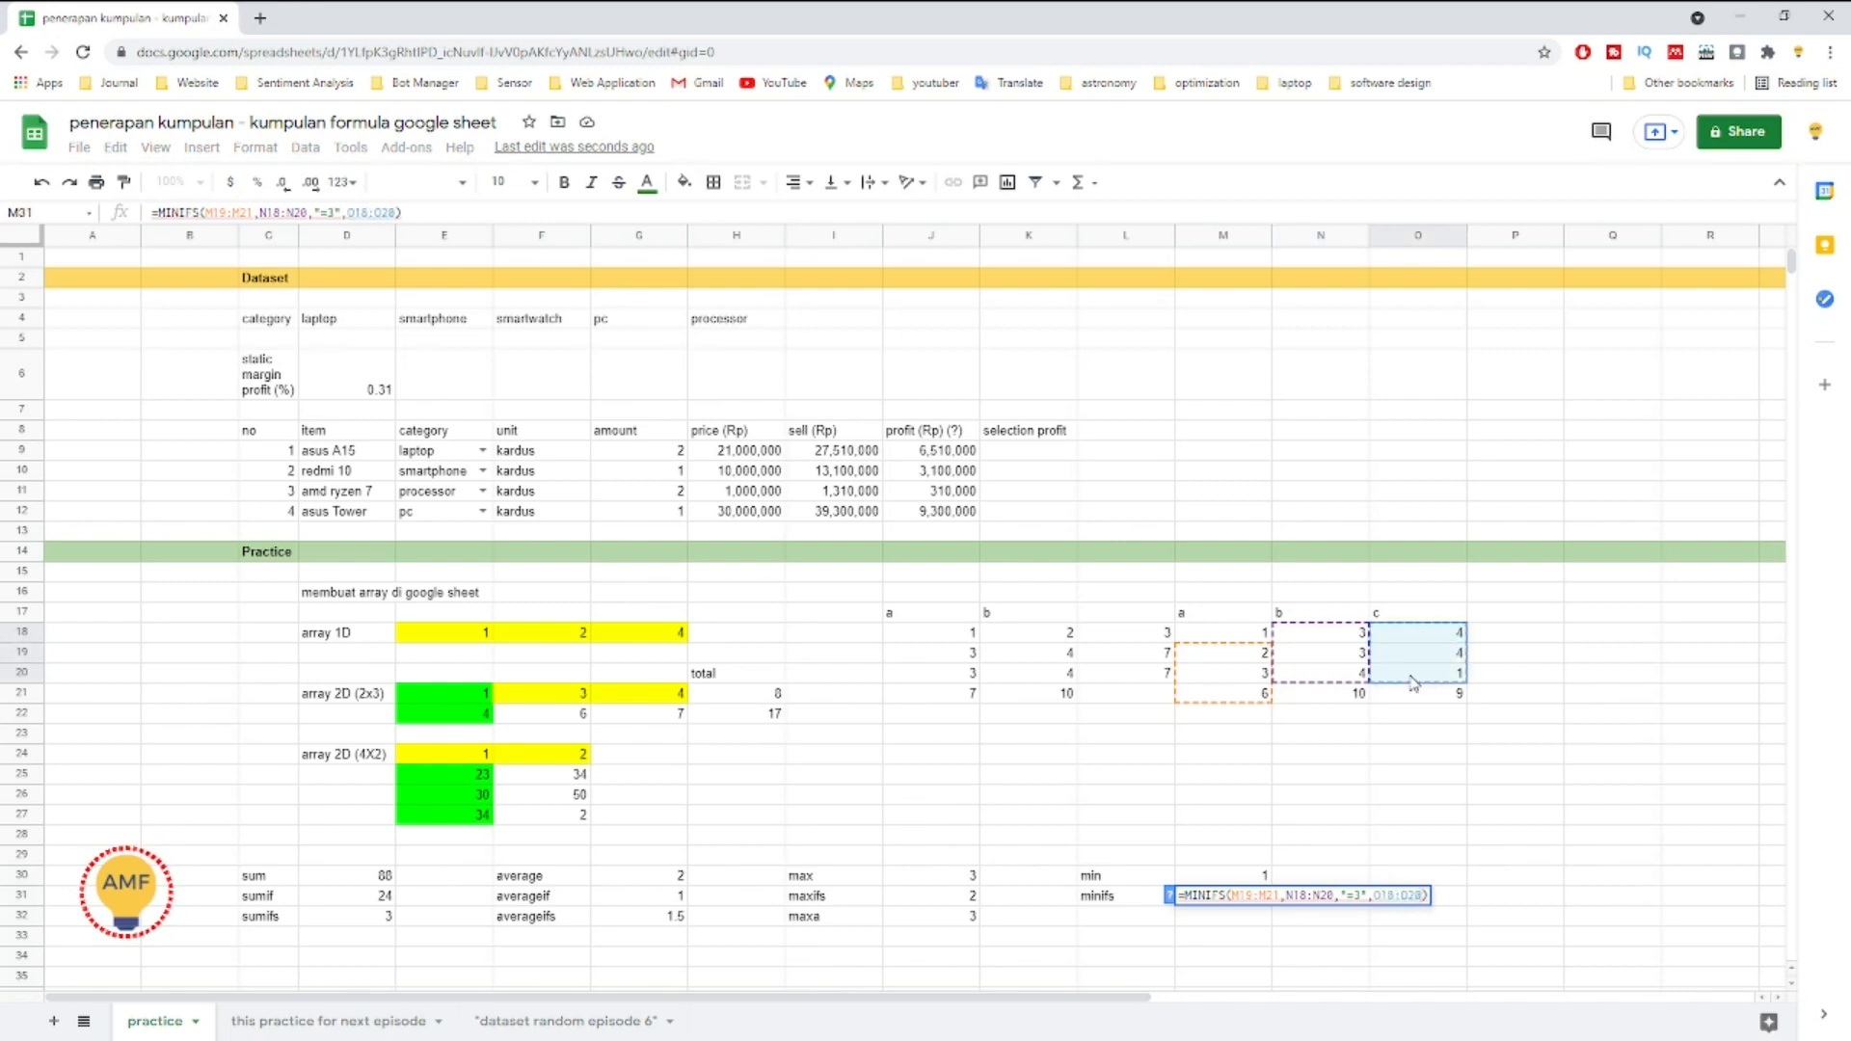
{"action": "type", "text": ", \""}
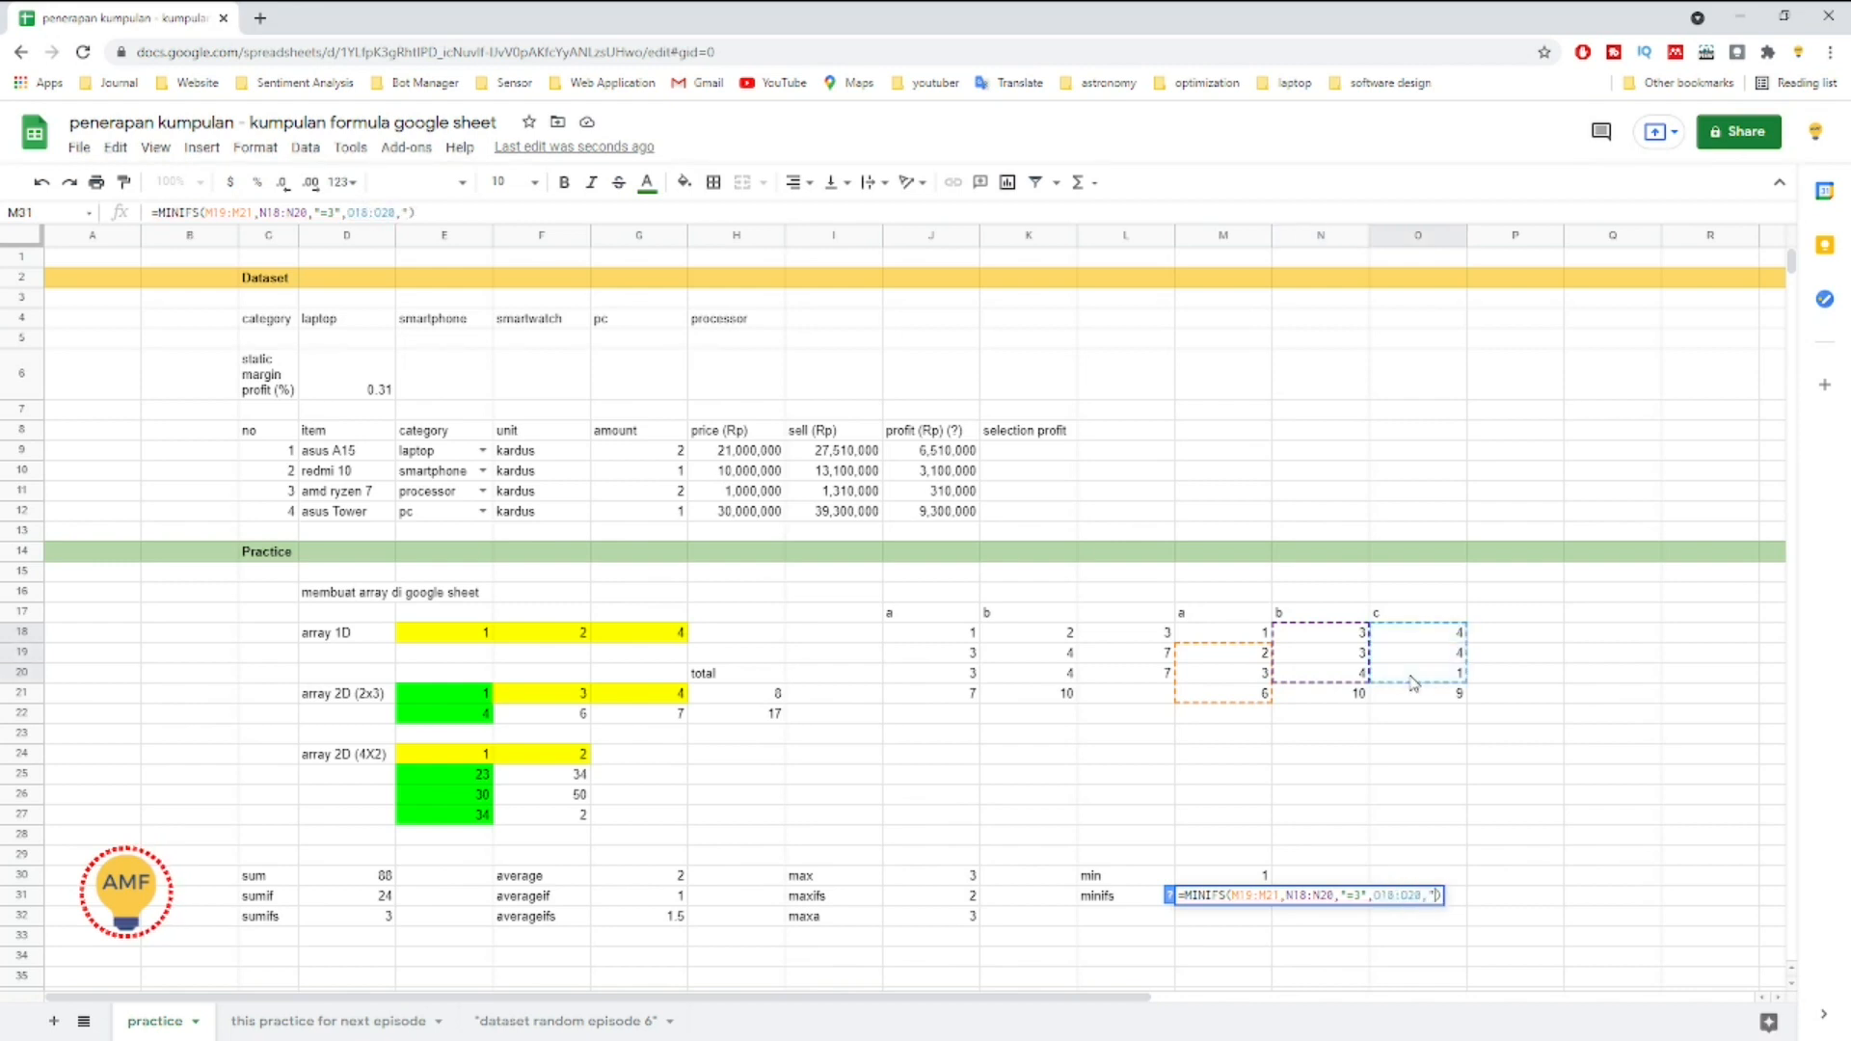
{"action": "type", "text": "1"}
{"action": "key", "text": "BackSpace"}
{"action": "type", "text": "<1\""}
Step: Correct the min range in M31's MINIFS formula to M18:M20 and commit the formula
{"action": "key", "text": "Left"}
{"action": "key", "text": "Left"}
{"action": "key", "text": "Left"}
{"action": "key", "text": "Left"}
{"action": "key", "text": "Left"}
{"action": "key", "text": "Left"}
{"action": "key", "text": "Left"}
{"action": "key", "text": "Left"}
{"action": "key", "text": "Left"}
{"action": "key", "text": "Left"}
{"action": "key", "text": "Left"}
{"action": "key", "text": "Left"}
{"action": "key", "text": "Left"}
{"action": "key", "text": "Left"}
{"action": "key", "text": "Left"}
{"action": "key", "text": "Left"}
{"action": "key", "text": "Left"}
{"action": "key", "text": "Left"}
{"action": "key", "text": "Left"}
{"action": "key", "text": "Left"}
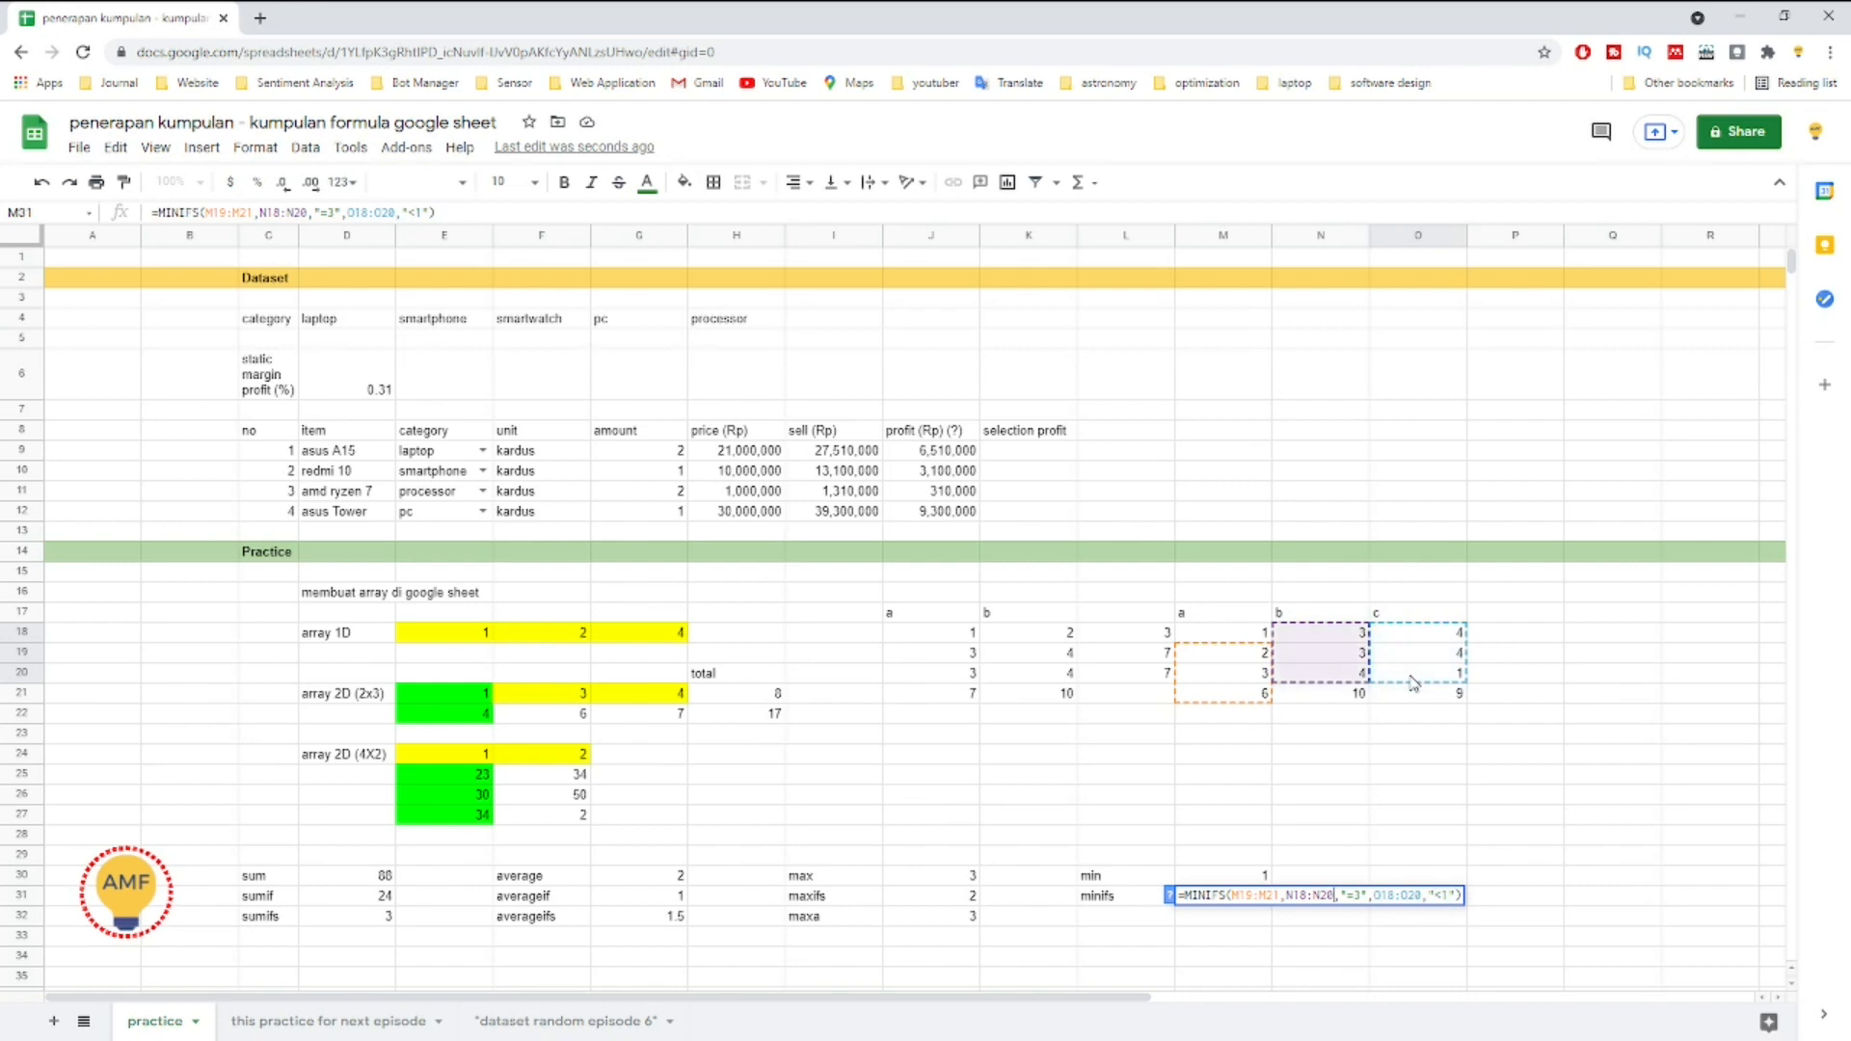
{"action": "key", "text": "Right"}
{"action": "key", "text": "Right"}
{"action": "key", "text": "Left"}
{"action": "key", "text": "Left"}
{"action": "key", "text": "Left"}
{"action": "key", "text": "Left"}
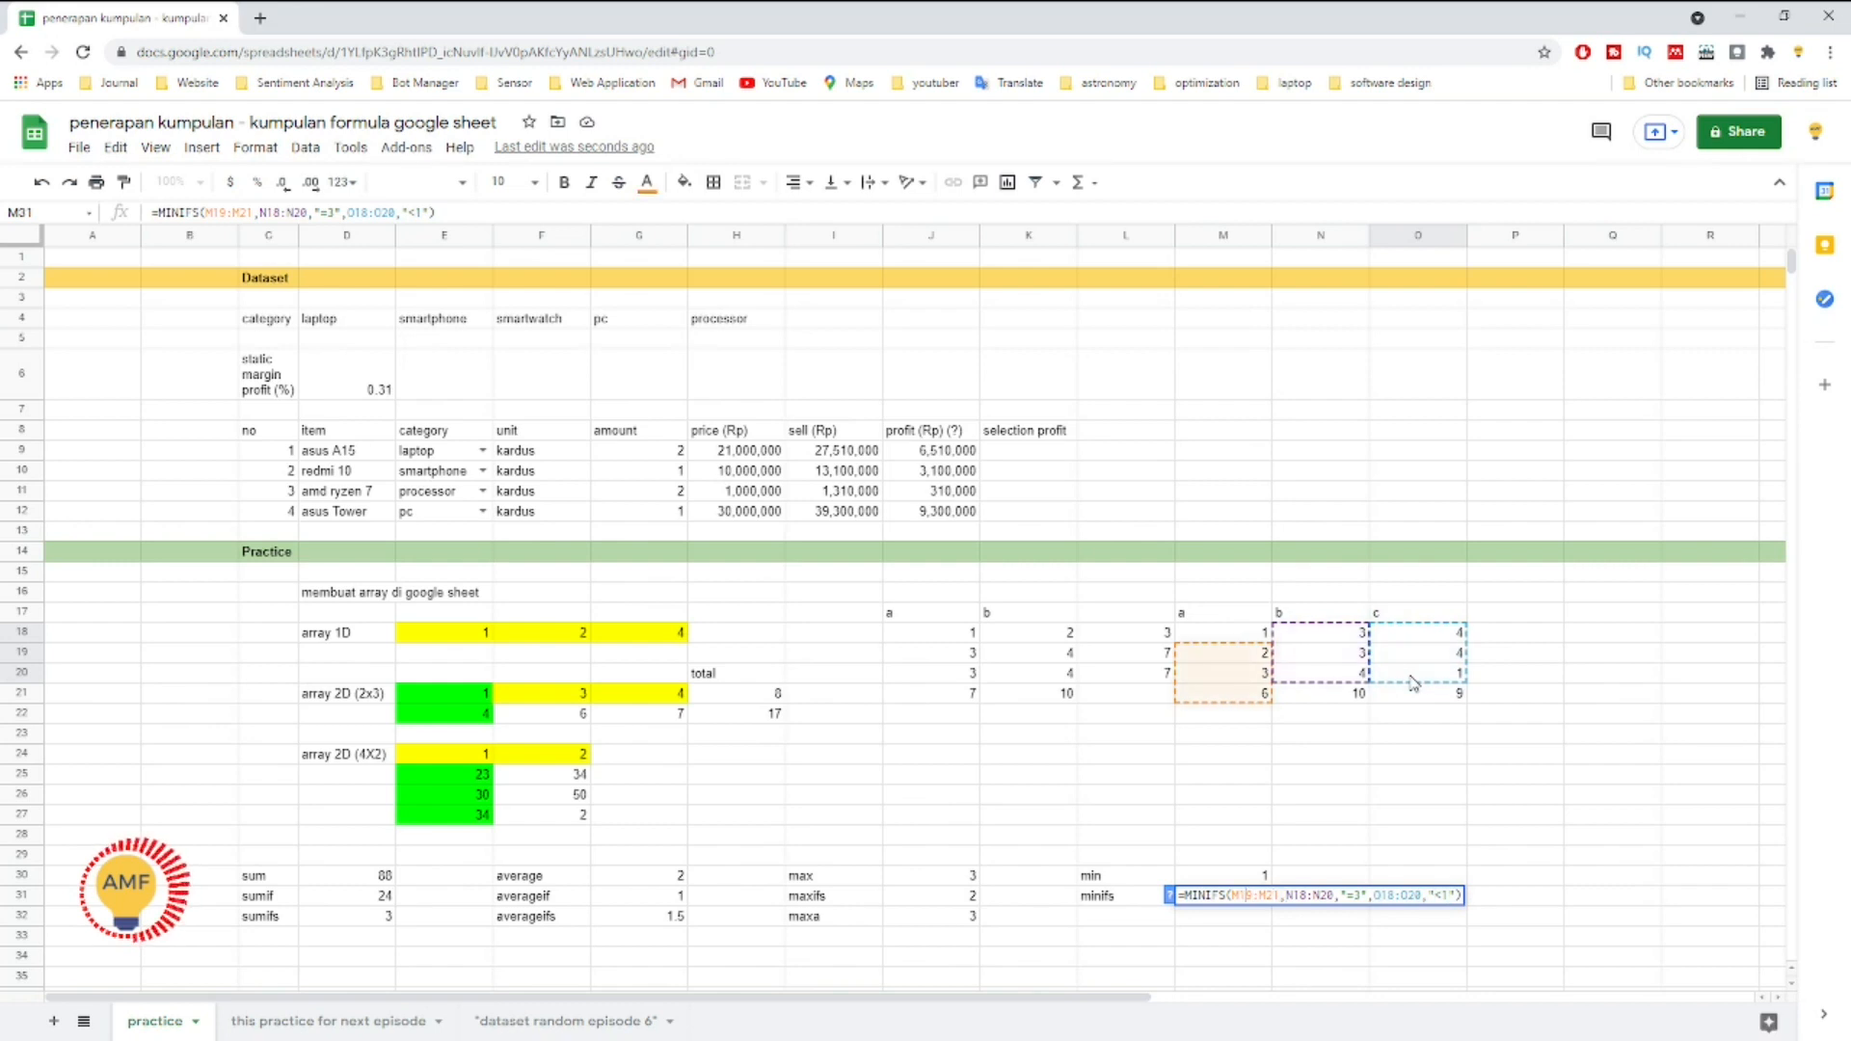
{"action": "key", "text": "Left"}
{"action": "key", "text": "Left"}
{"action": "key", "text": "Left"}
{"action": "key", "text": "Left"}
{"action": "key", "text": "Left"}
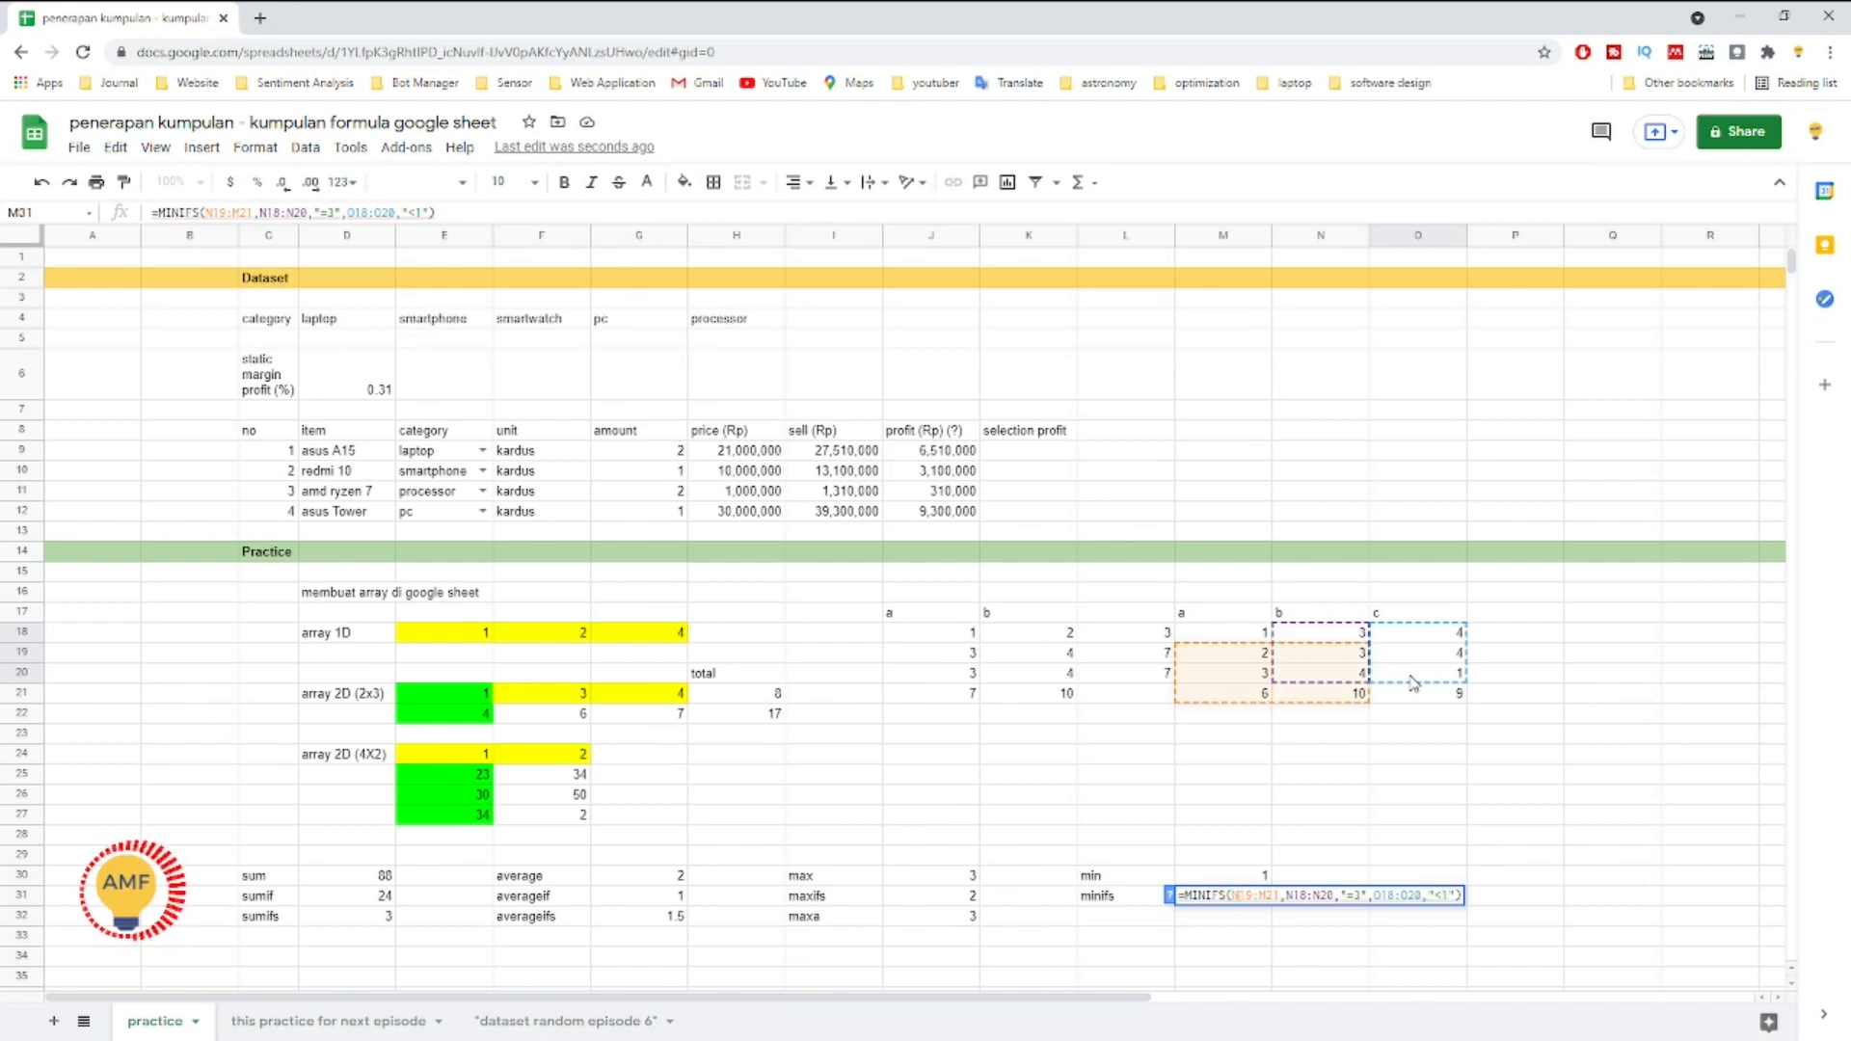
{"action": "key", "text": "Delete"}
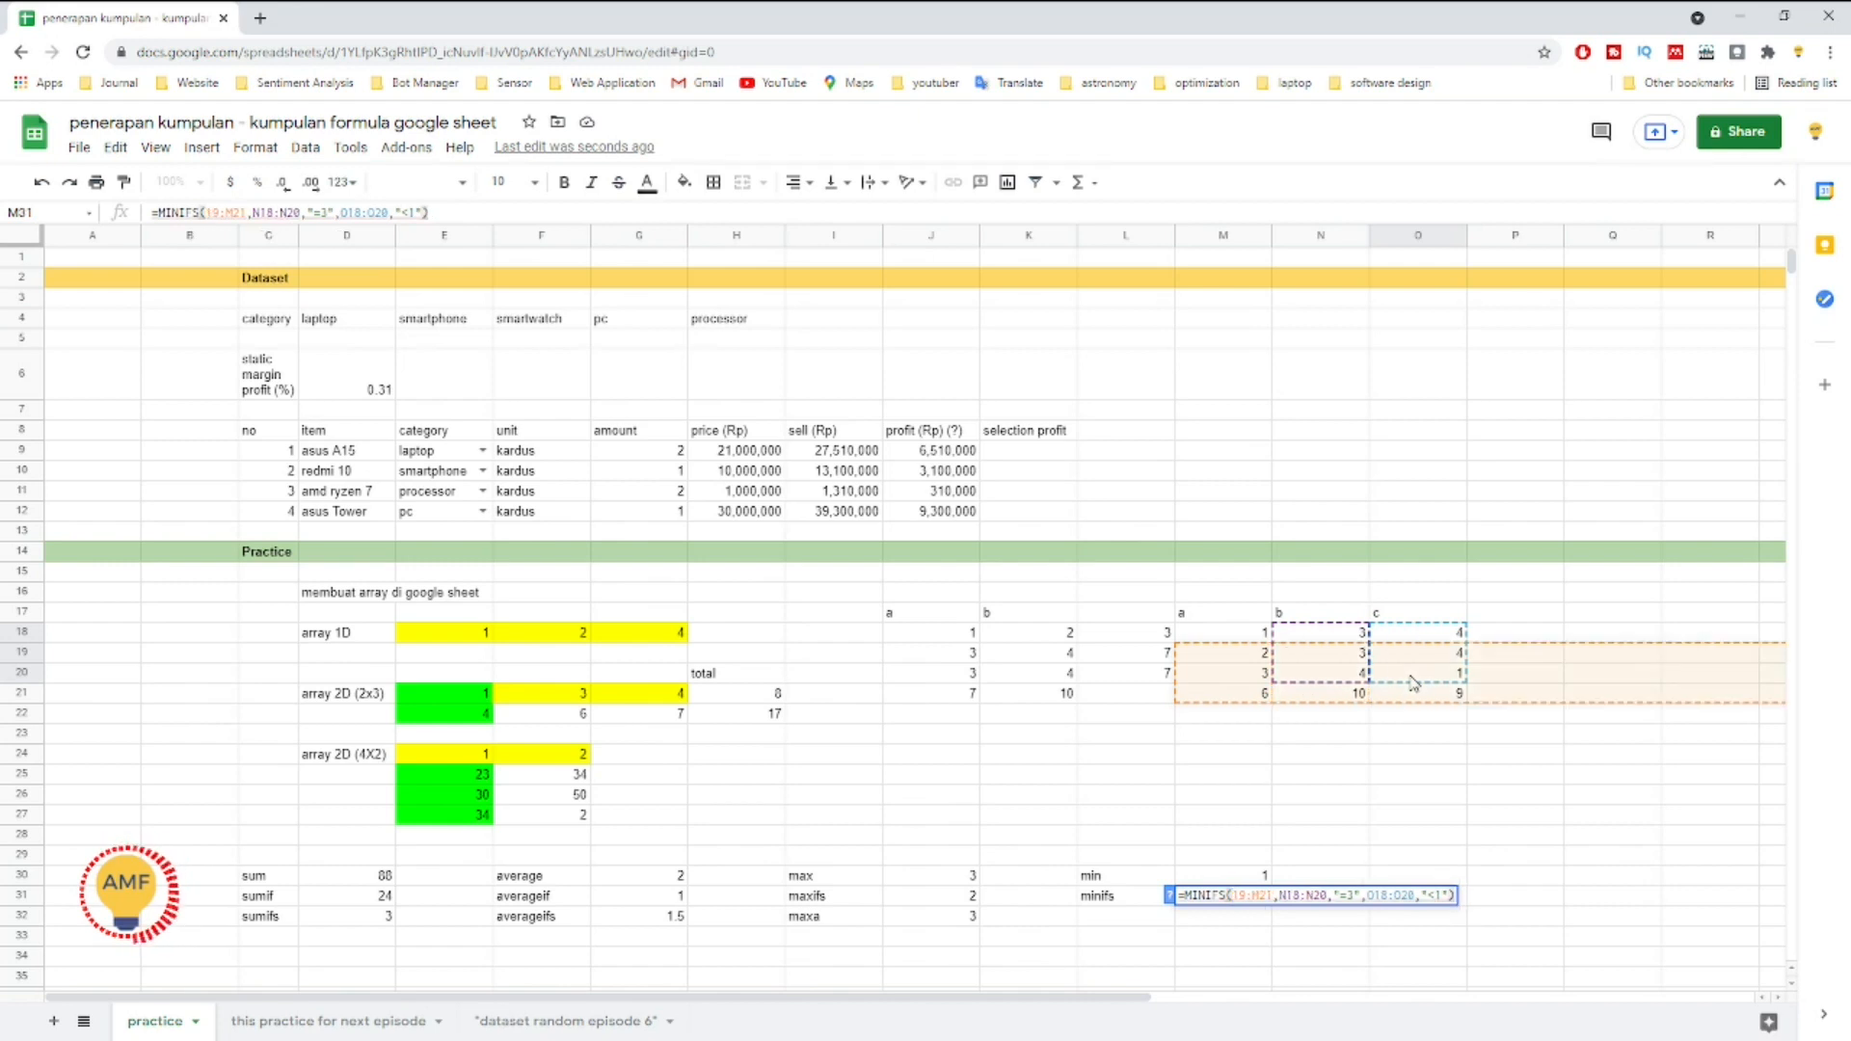
{"action": "type", "text": "M1"}
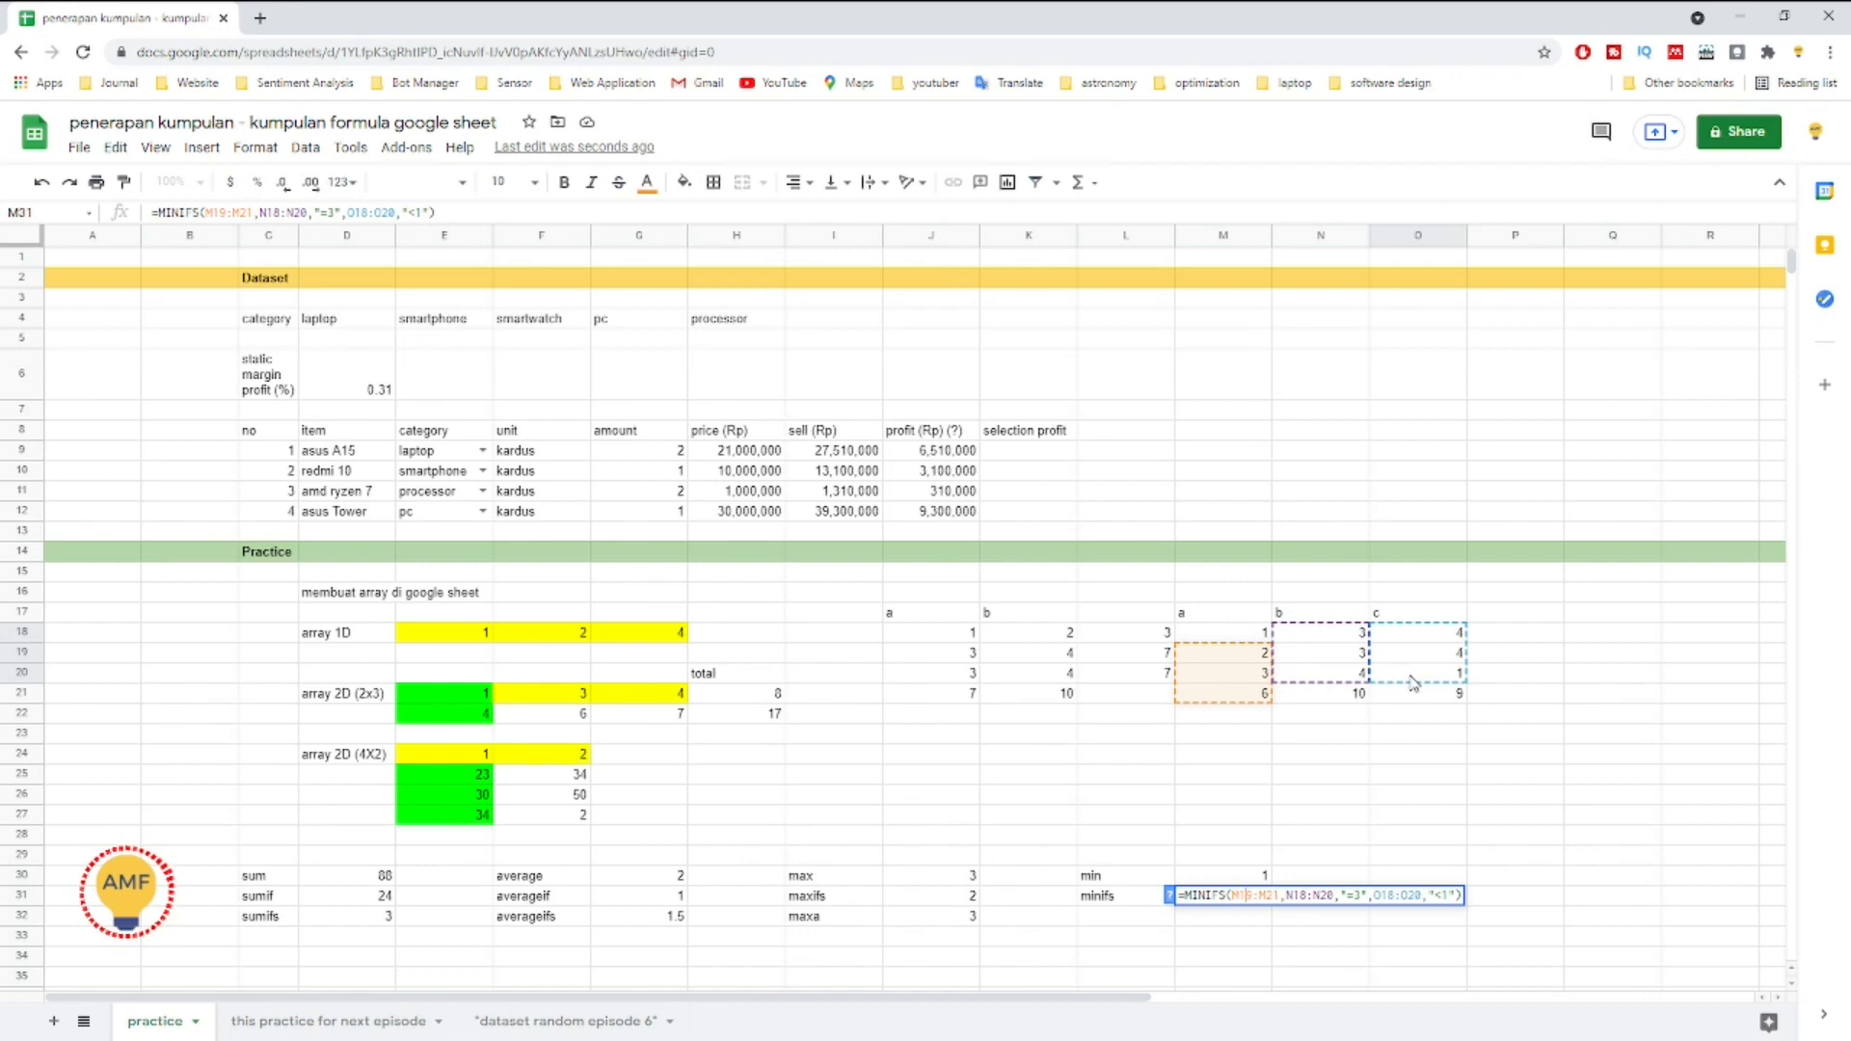
{"action": "type", "text": "8"}
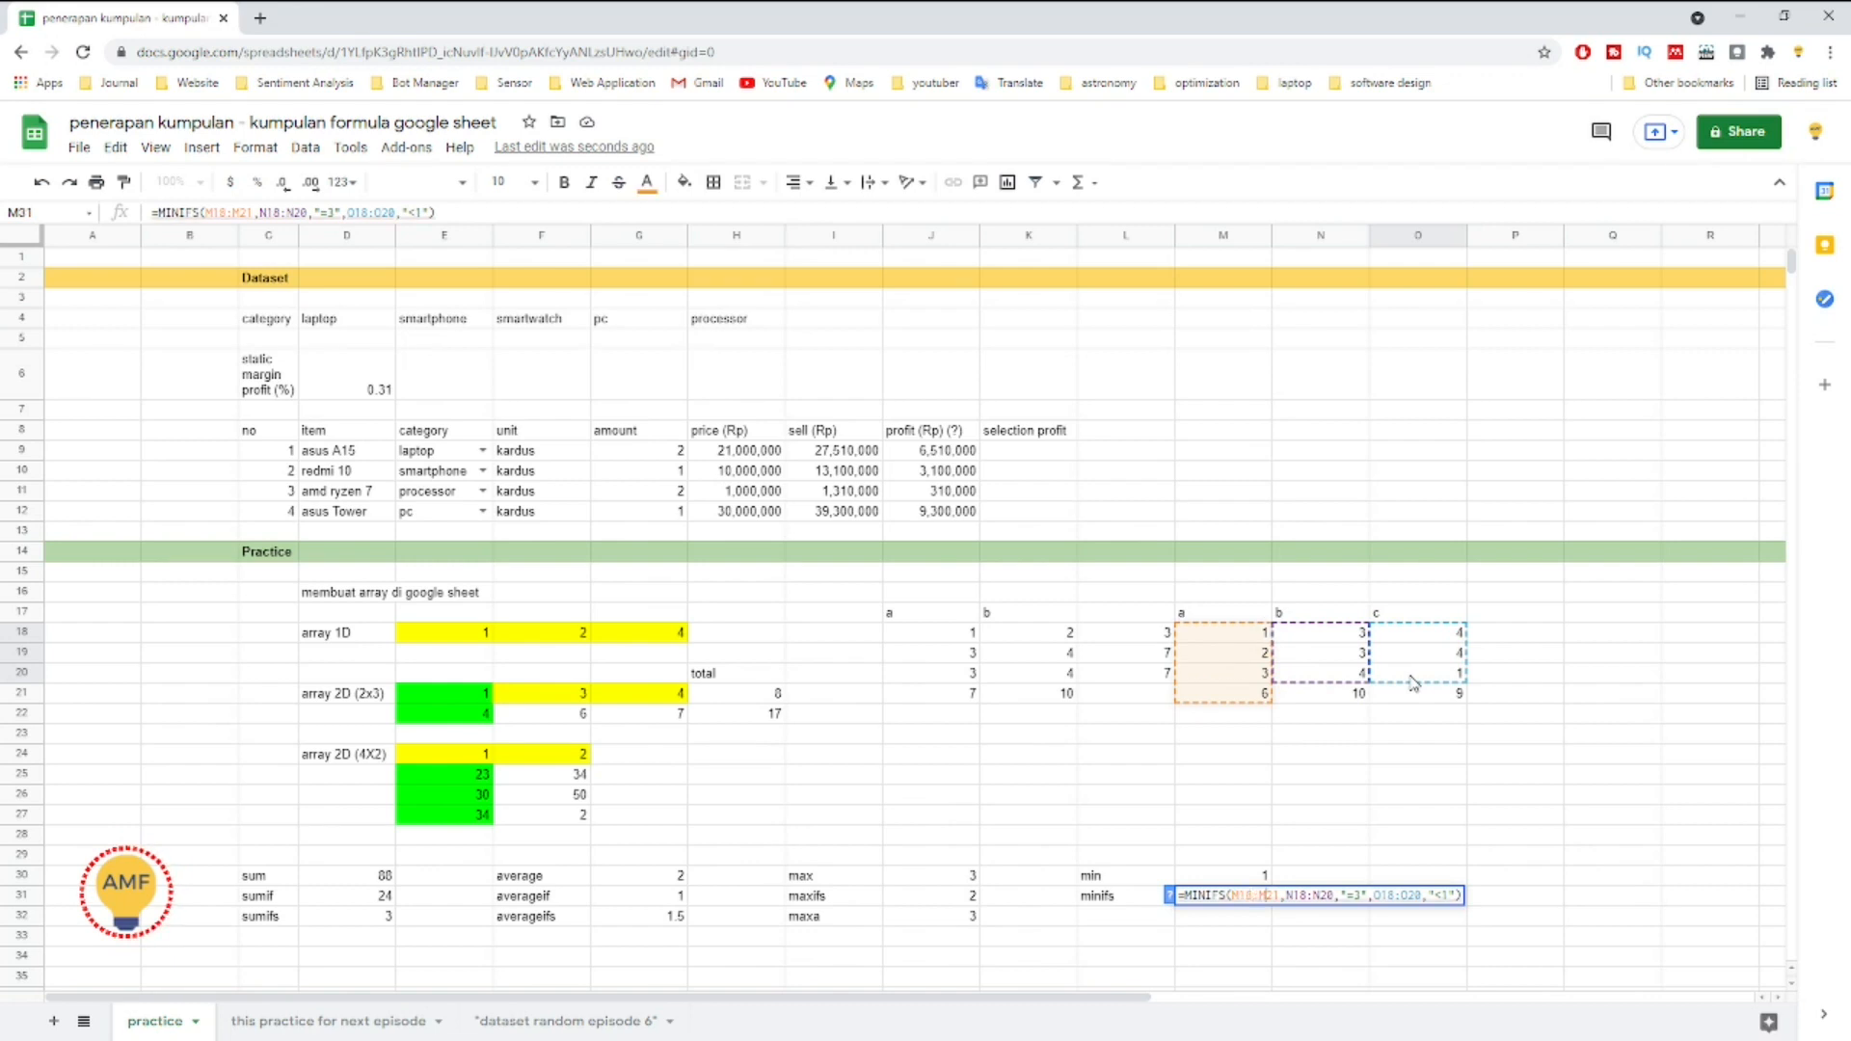
{"action": "key", "text": "shift+Left"}
{"action": "type", "text": "0"}
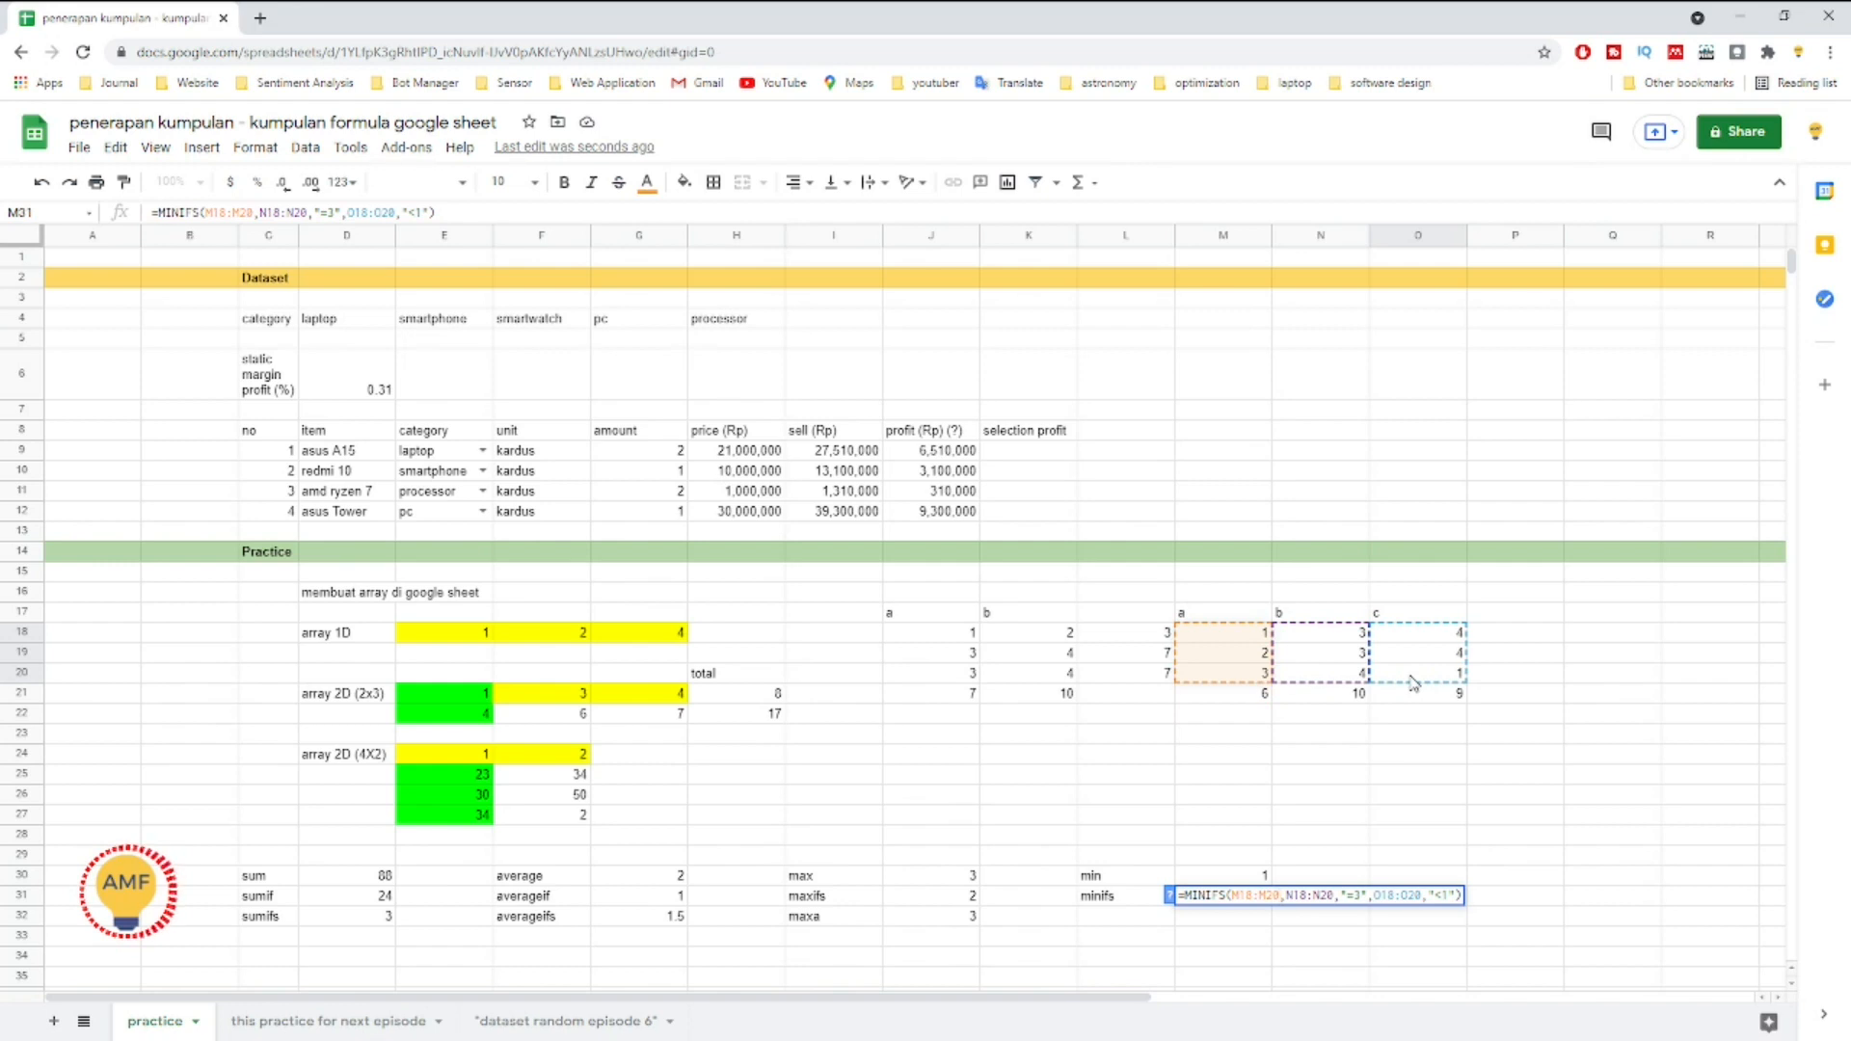
{"action": "key", "text": "Return"}
Step: Change the criterion for O18:O20 in M31's MINIFS formula to "<=1"
{"action": "double_click", "coordinate": [1266, 895]}
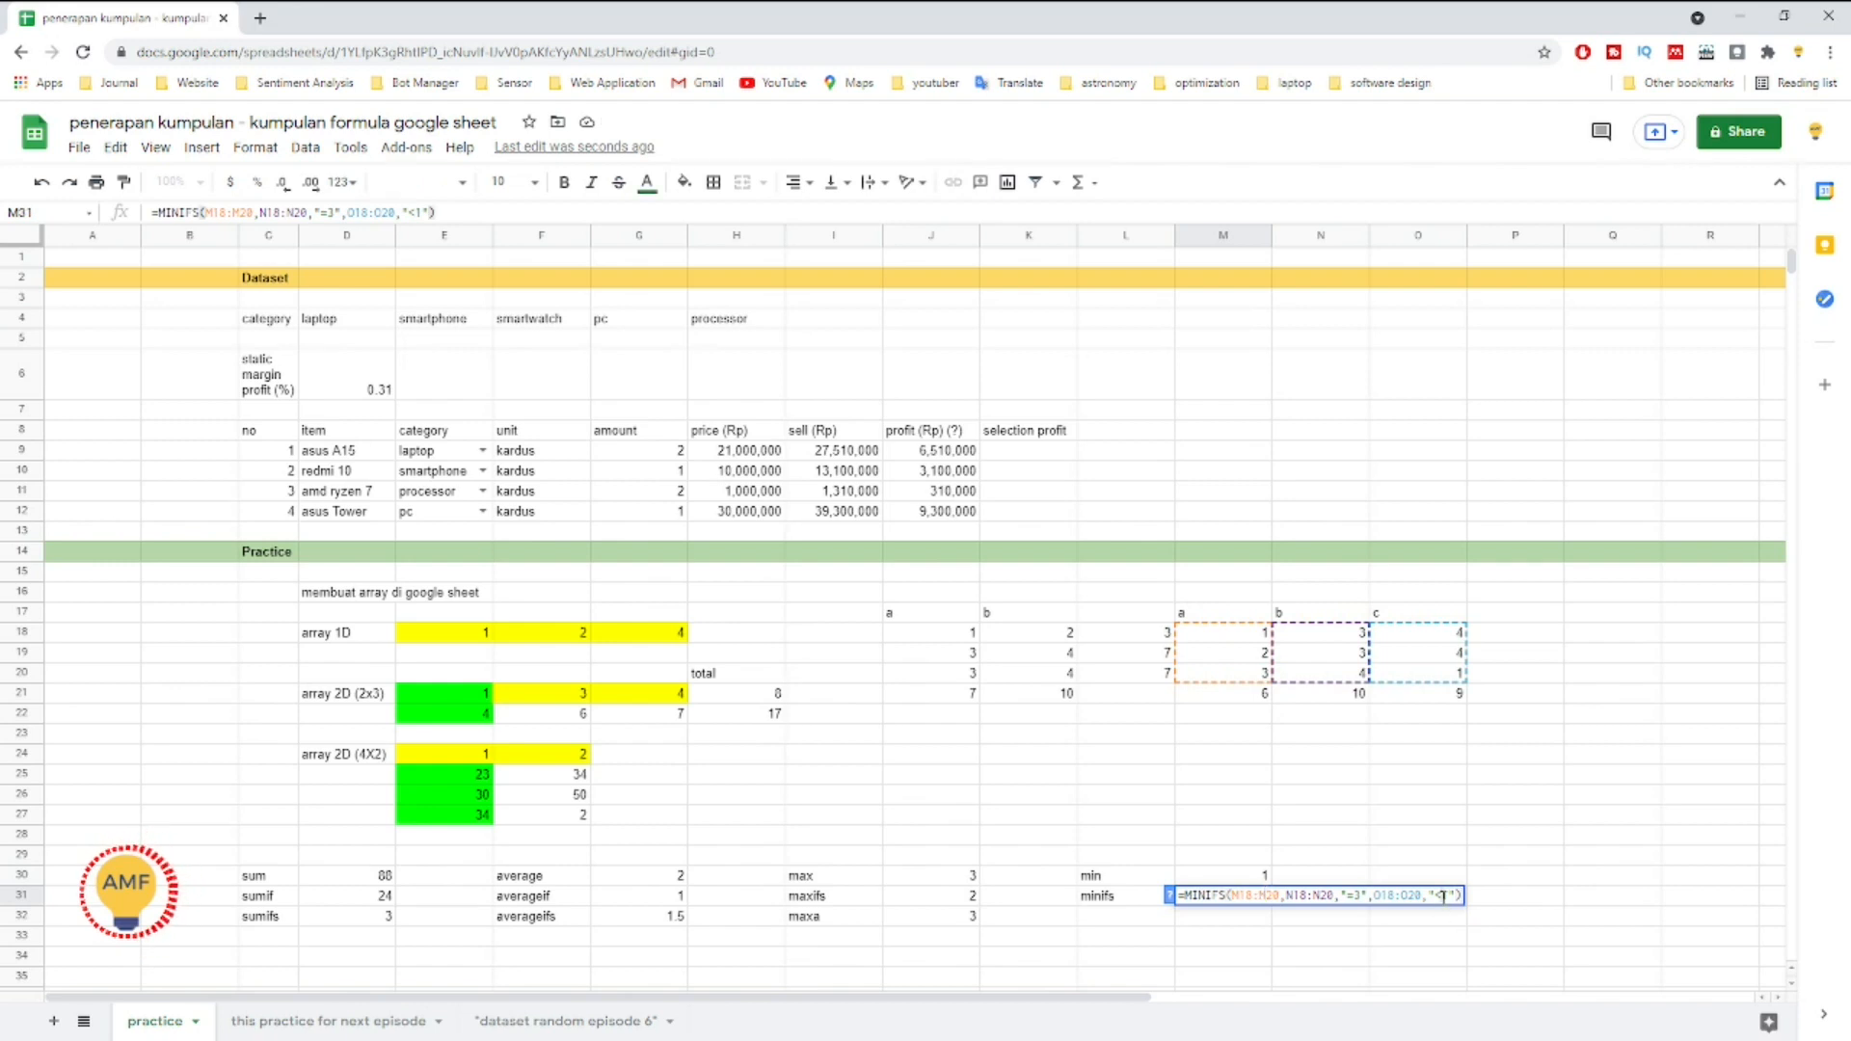
{"action": "key", "text": "Return"}
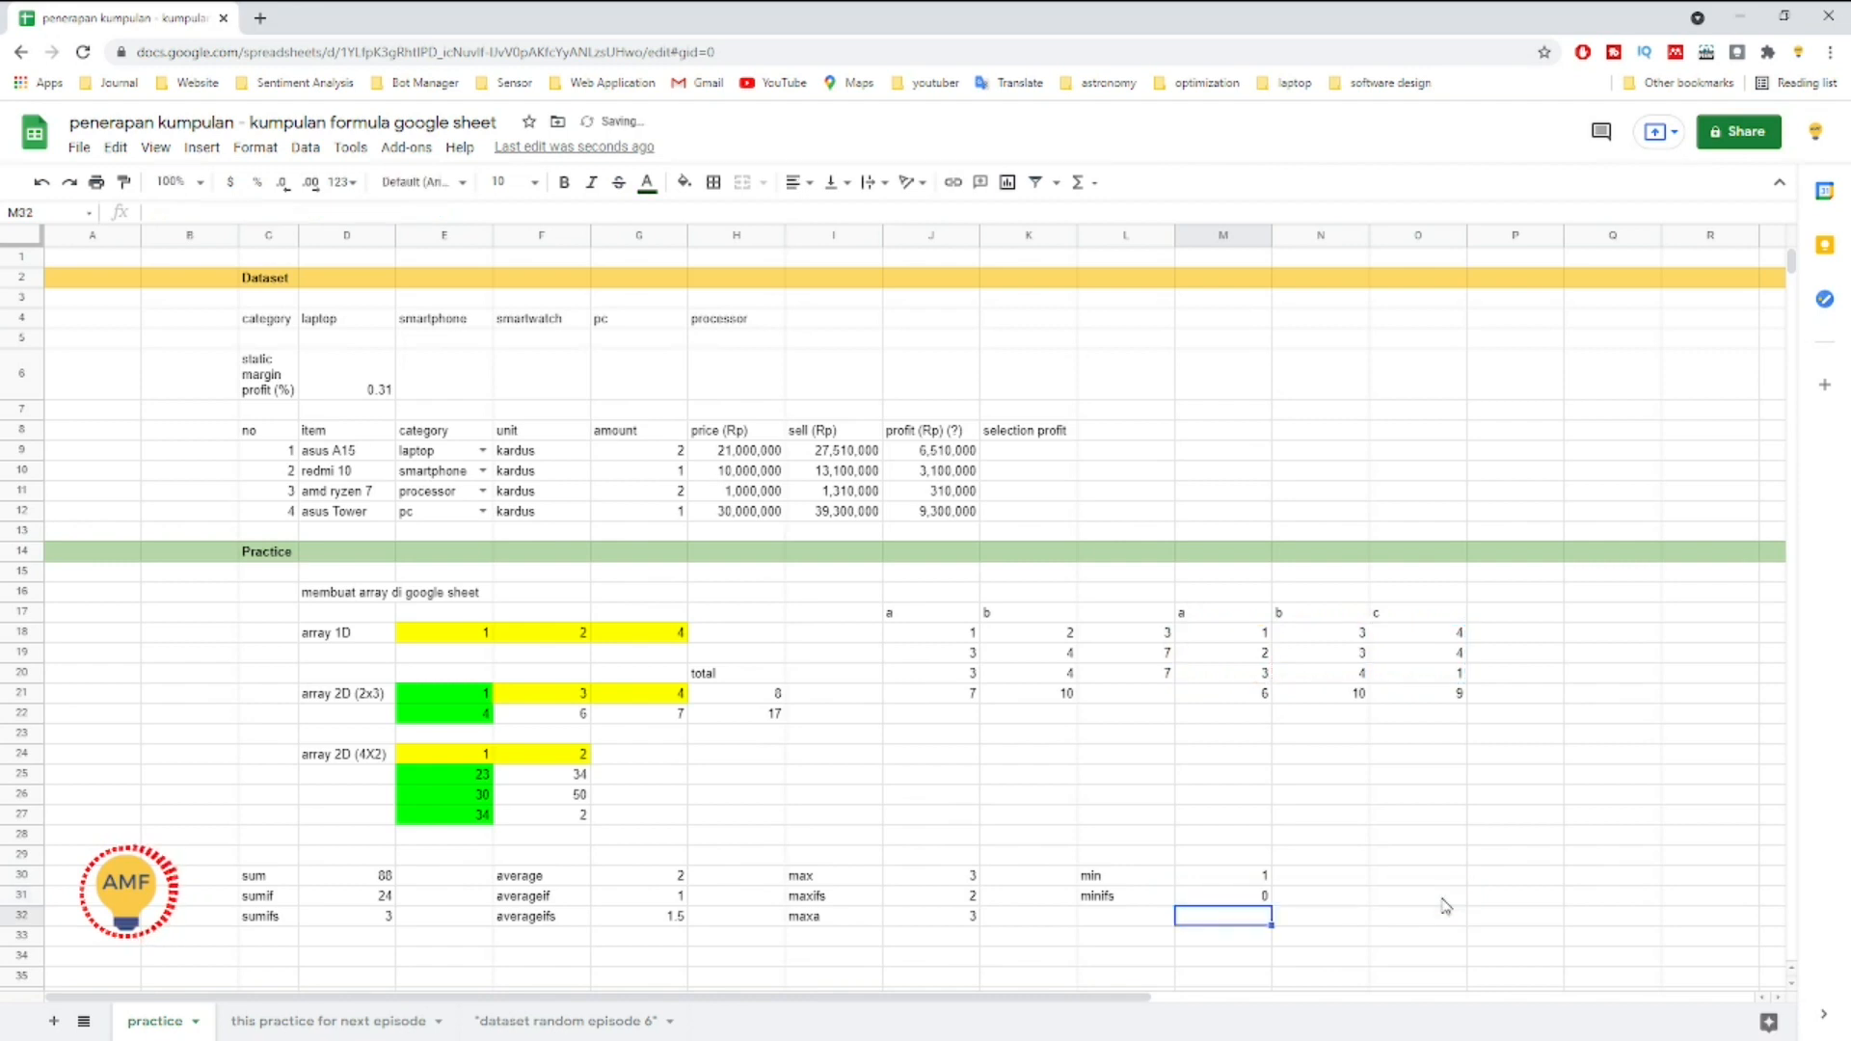
Step: Set the criterion for O18:O20 in M31's MINIFS formula to "=4"
{"action": "double_click", "coordinate": [1232, 905]}
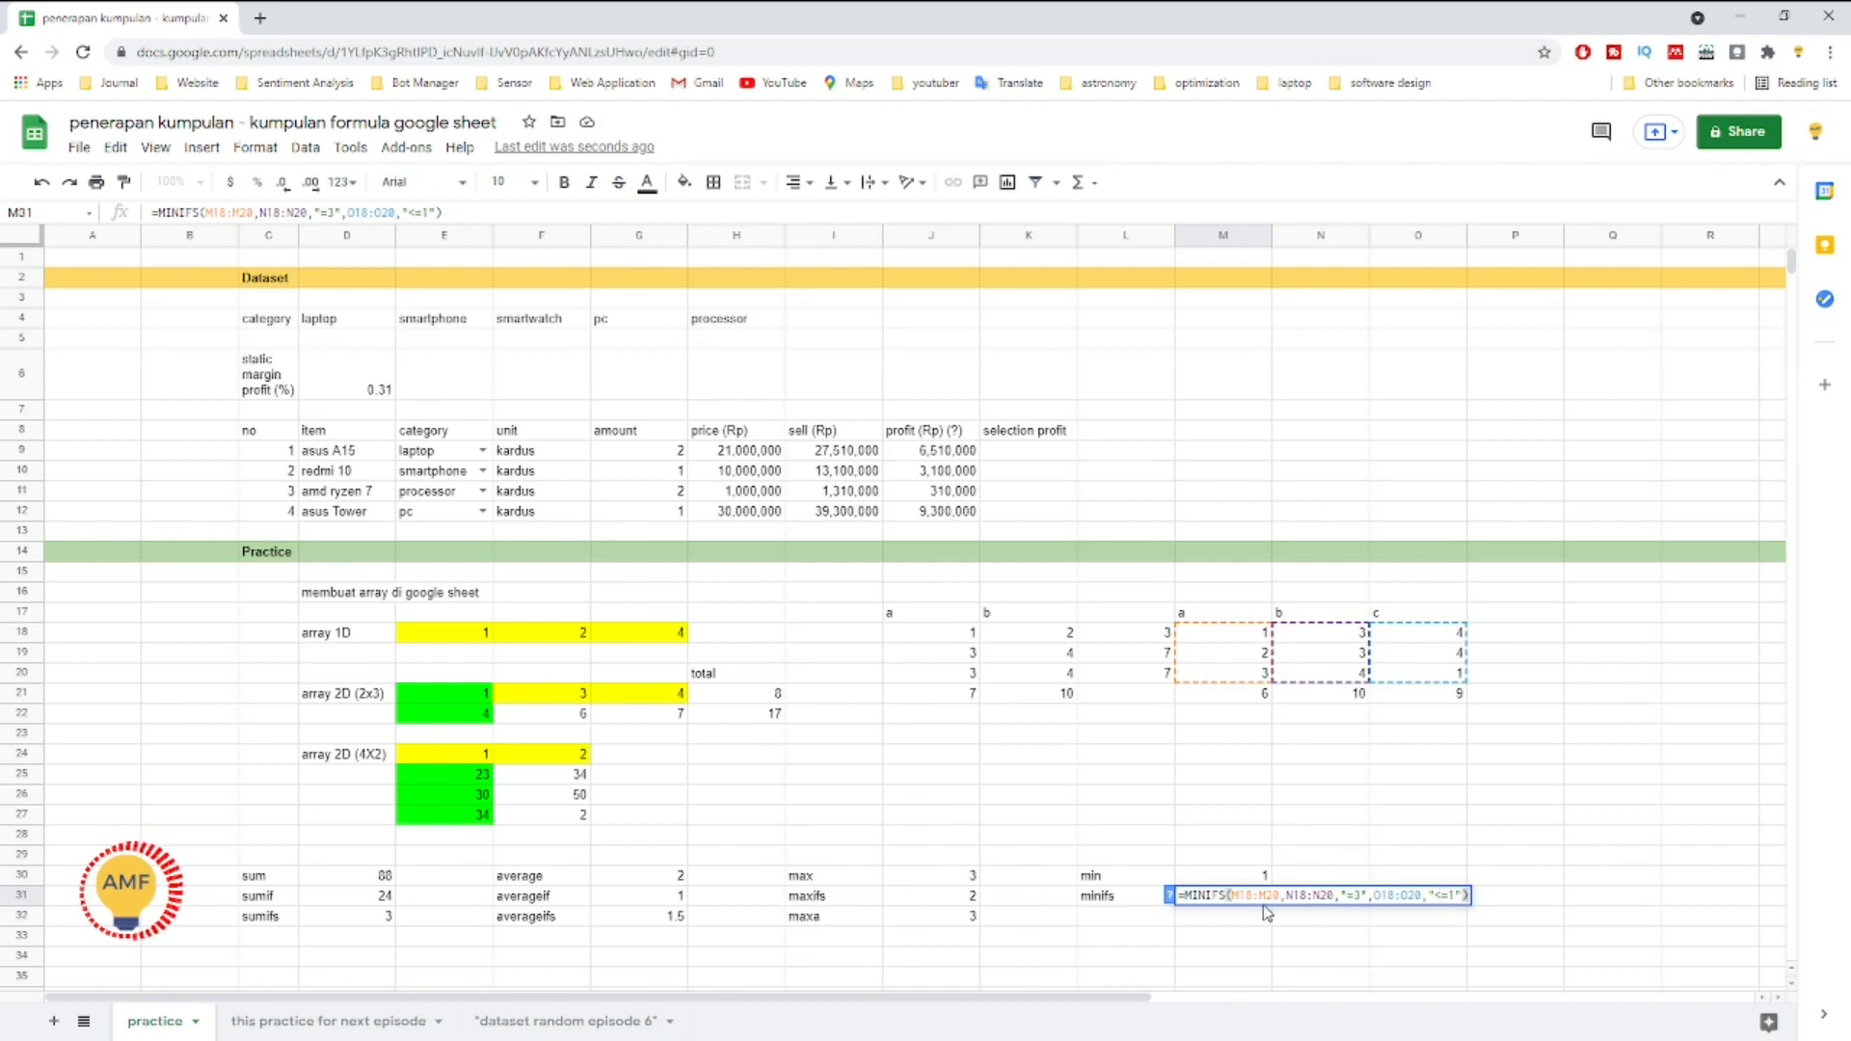
{"action": "left_click", "coordinate": [1430, 896]}
{"action": "key", "text": "Delete"}
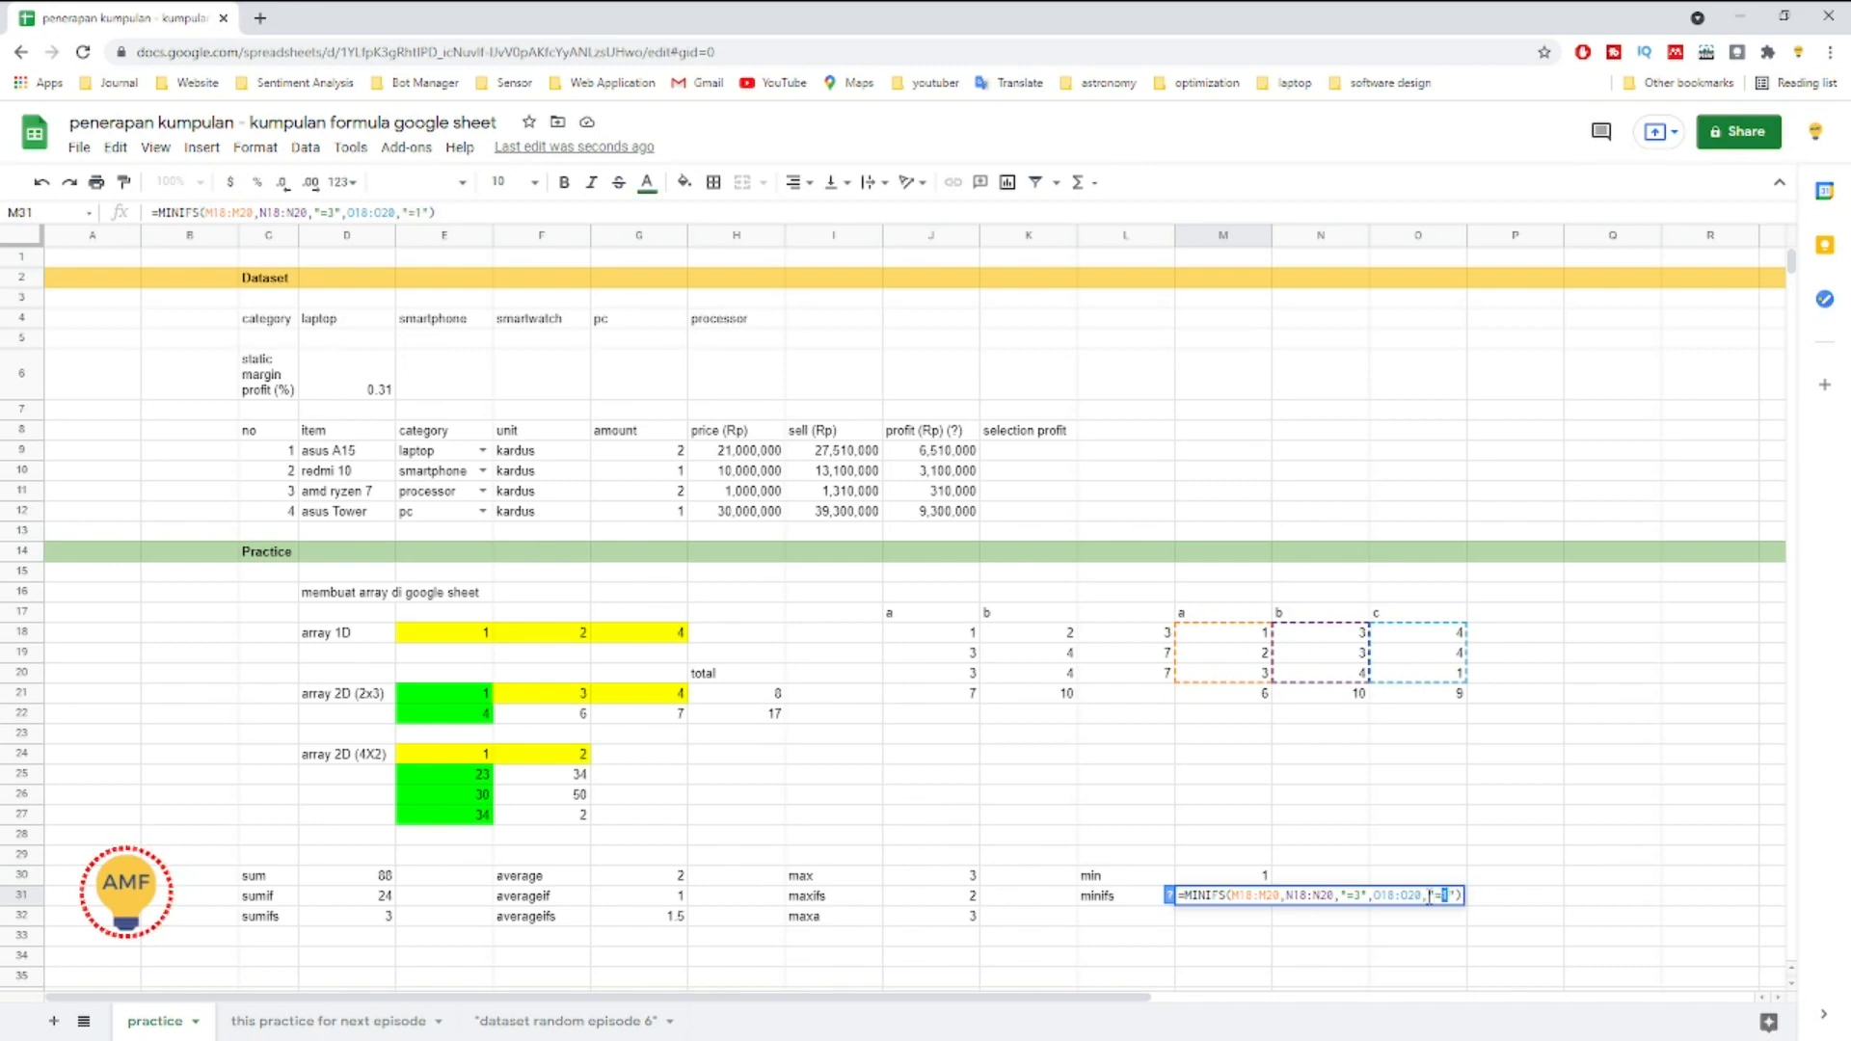
{"action": "key", "text": "Return"}
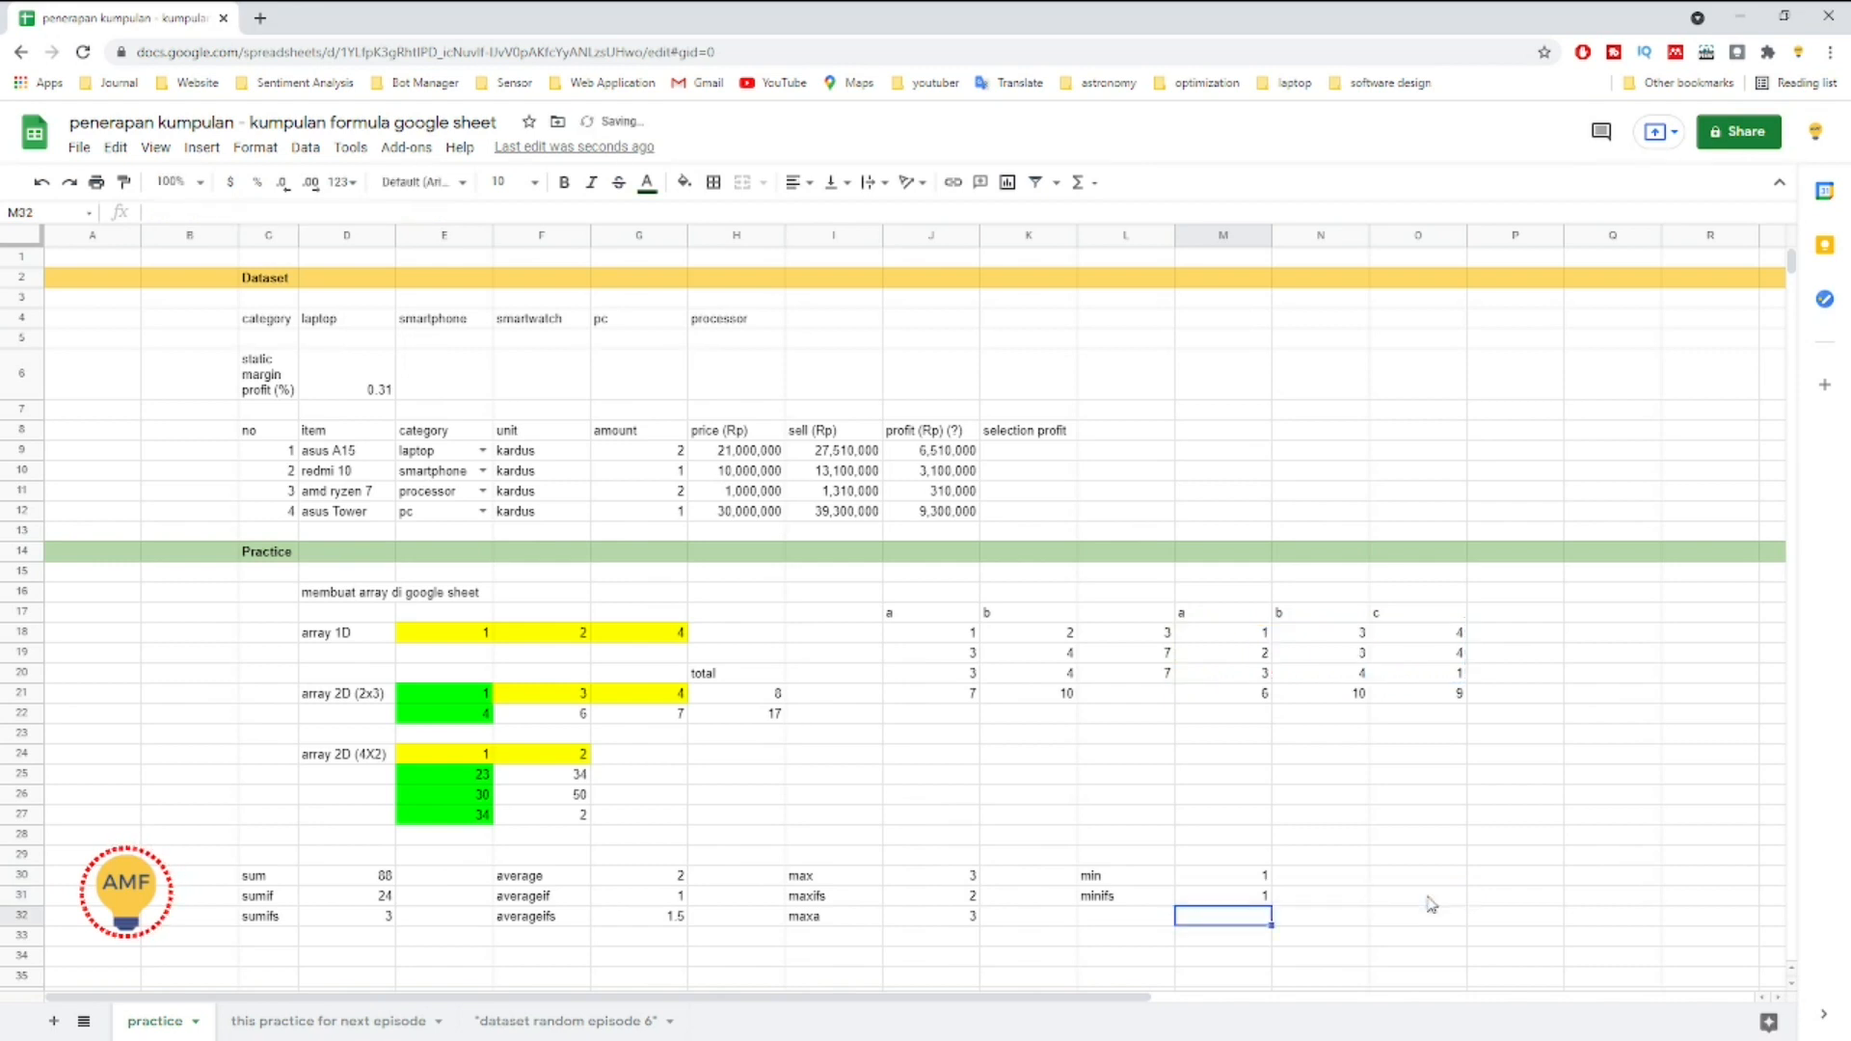
Step: Review the MINIFS formula in M31 against the ranges it references in columns a, b and c
{"action": "left_click", "coordinate": [1243, 891]}
{"action": "double_click", "coordinate": [1247, 907]}
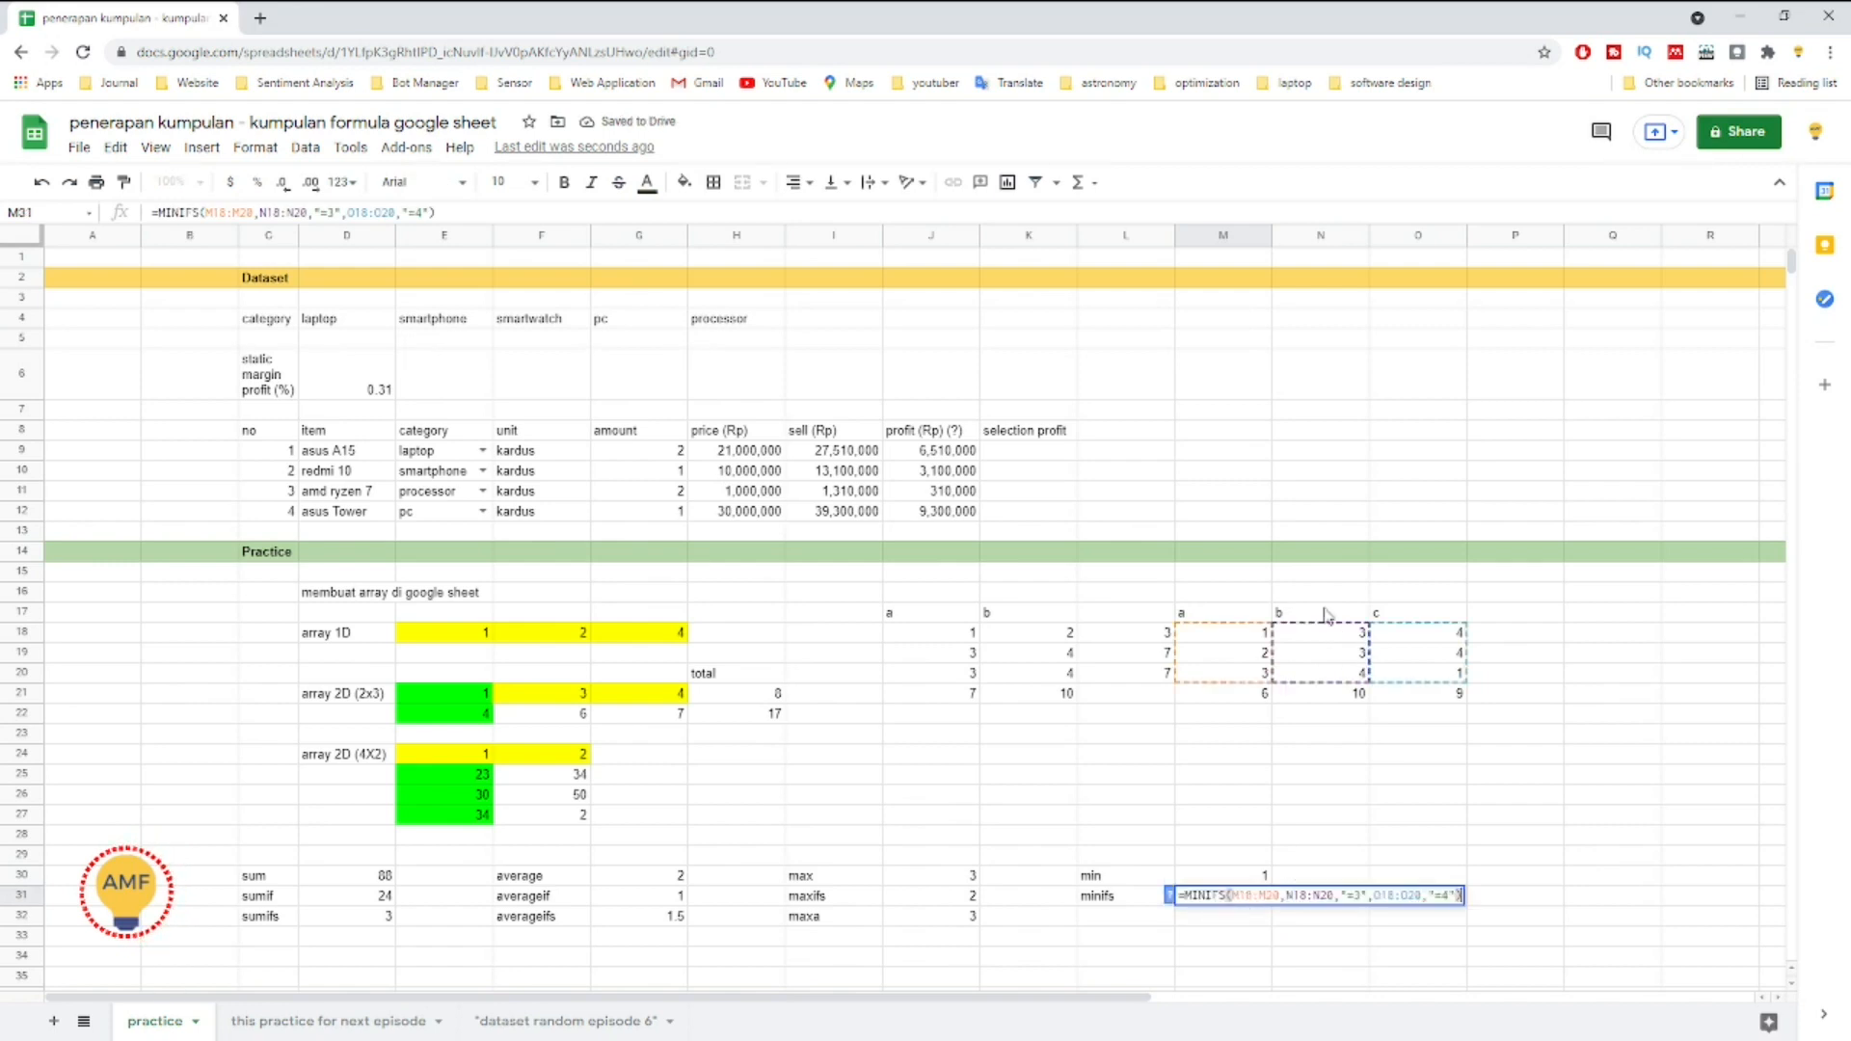
{"action": "left_click", "coordinate": [1250, 641]}
{"action": "left_click", "coordinate": [1211, 899]}
{"action": "left_click", "coordinate": [817, 924]}
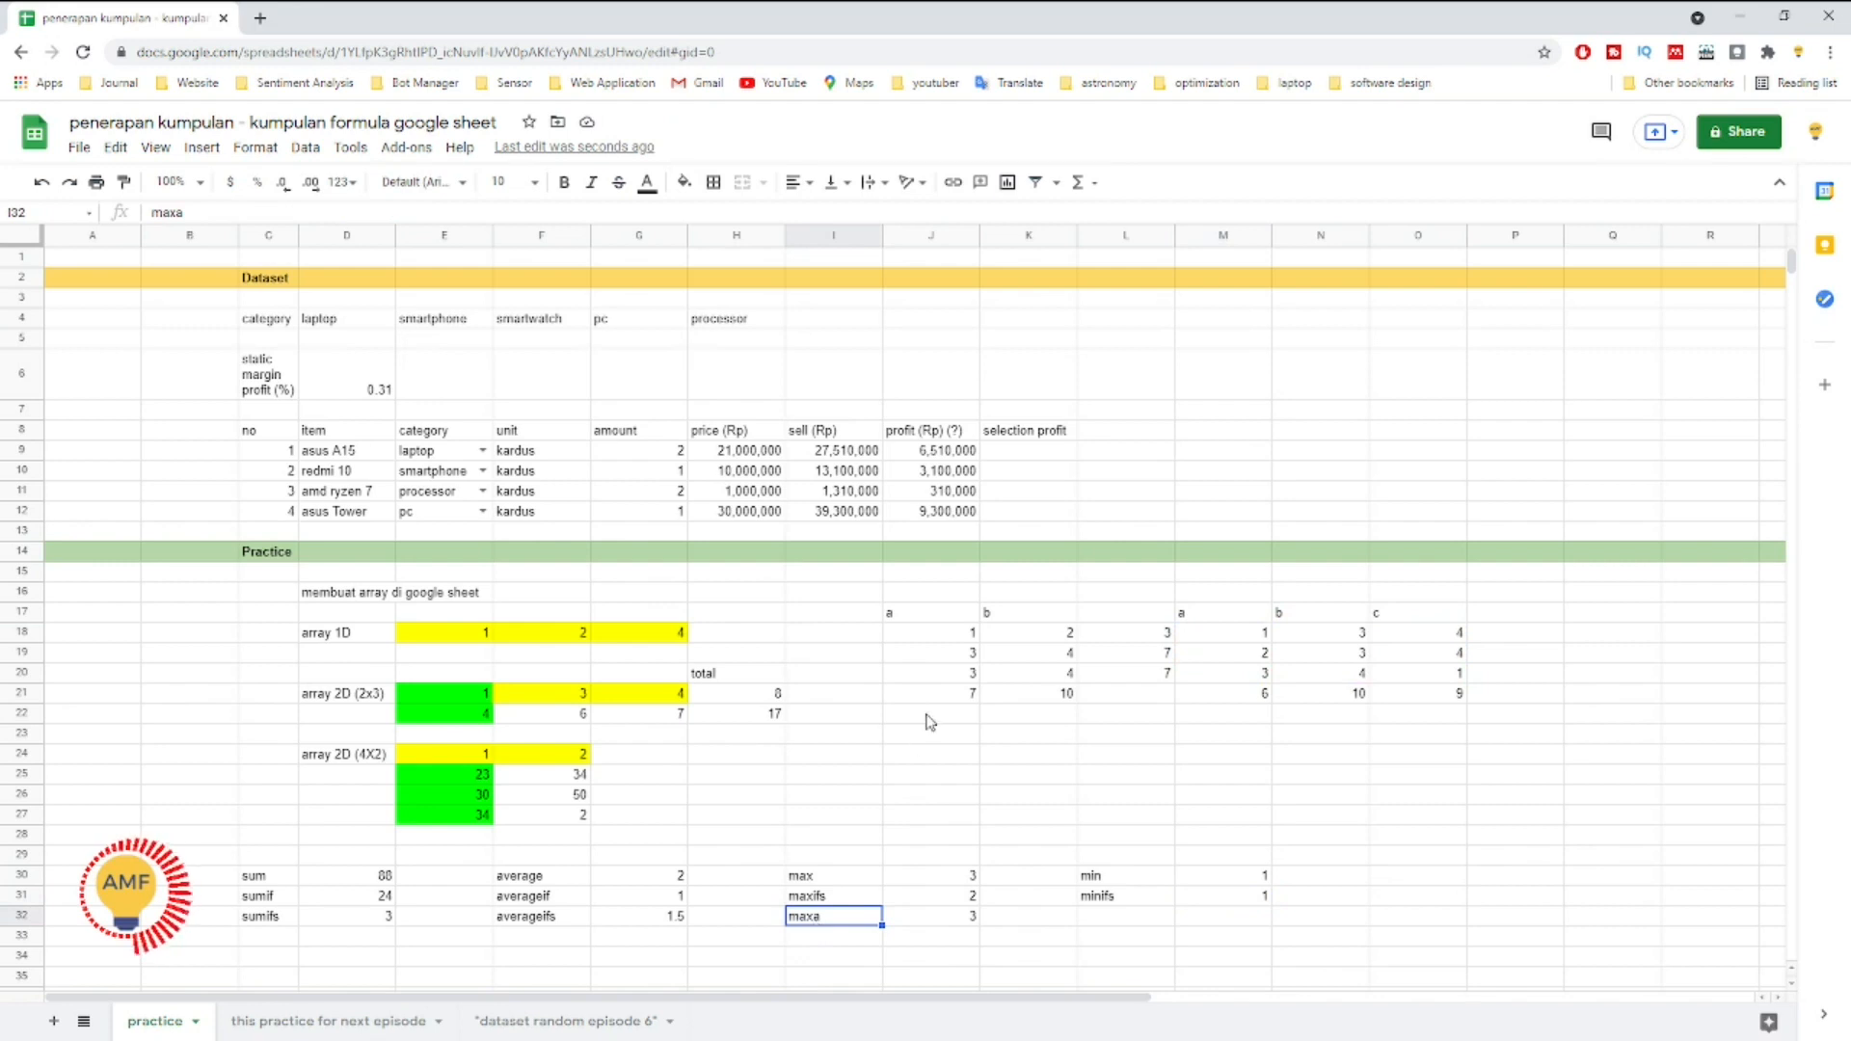
Step: Start a SUMIFS formula in K9 under selection profit, with J9:J12 as the sum range
{"action": "double_click", "coordinate": [1026, 453]}
{"action": "type", "text": "="}
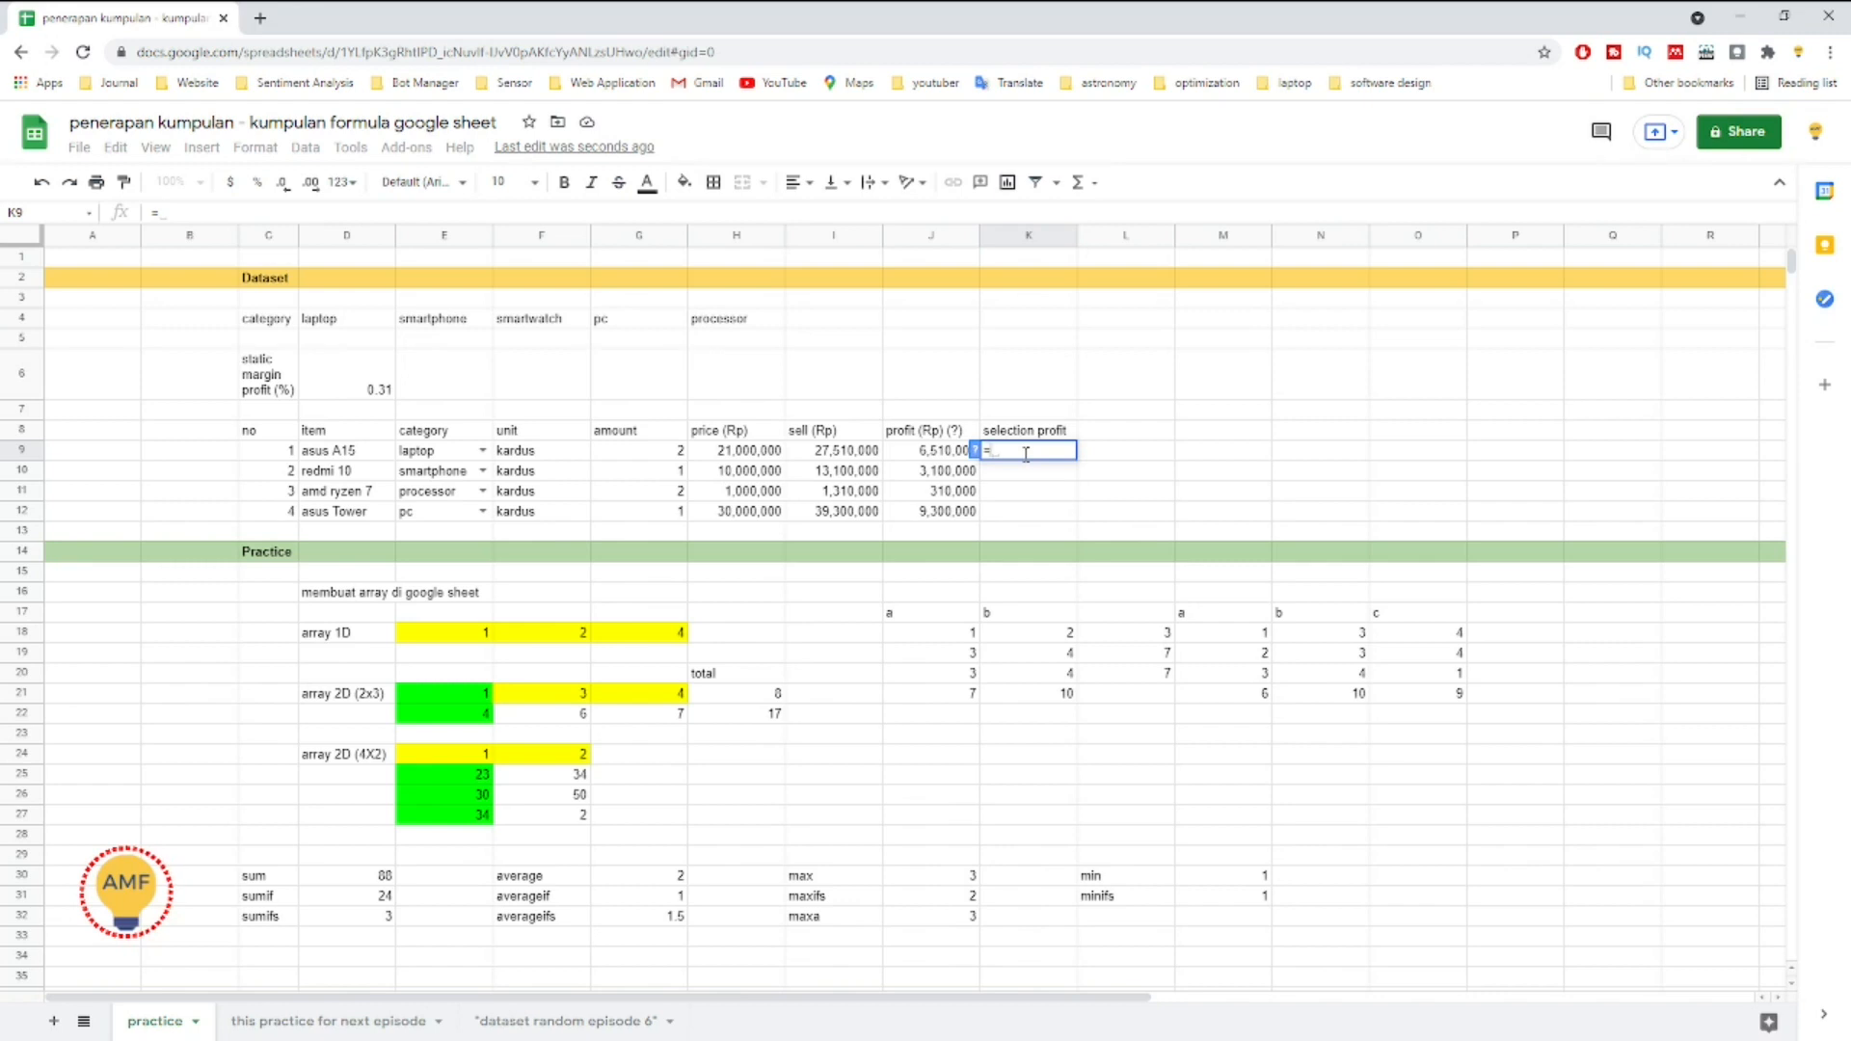
{"action": "type", "text": "SUM"}
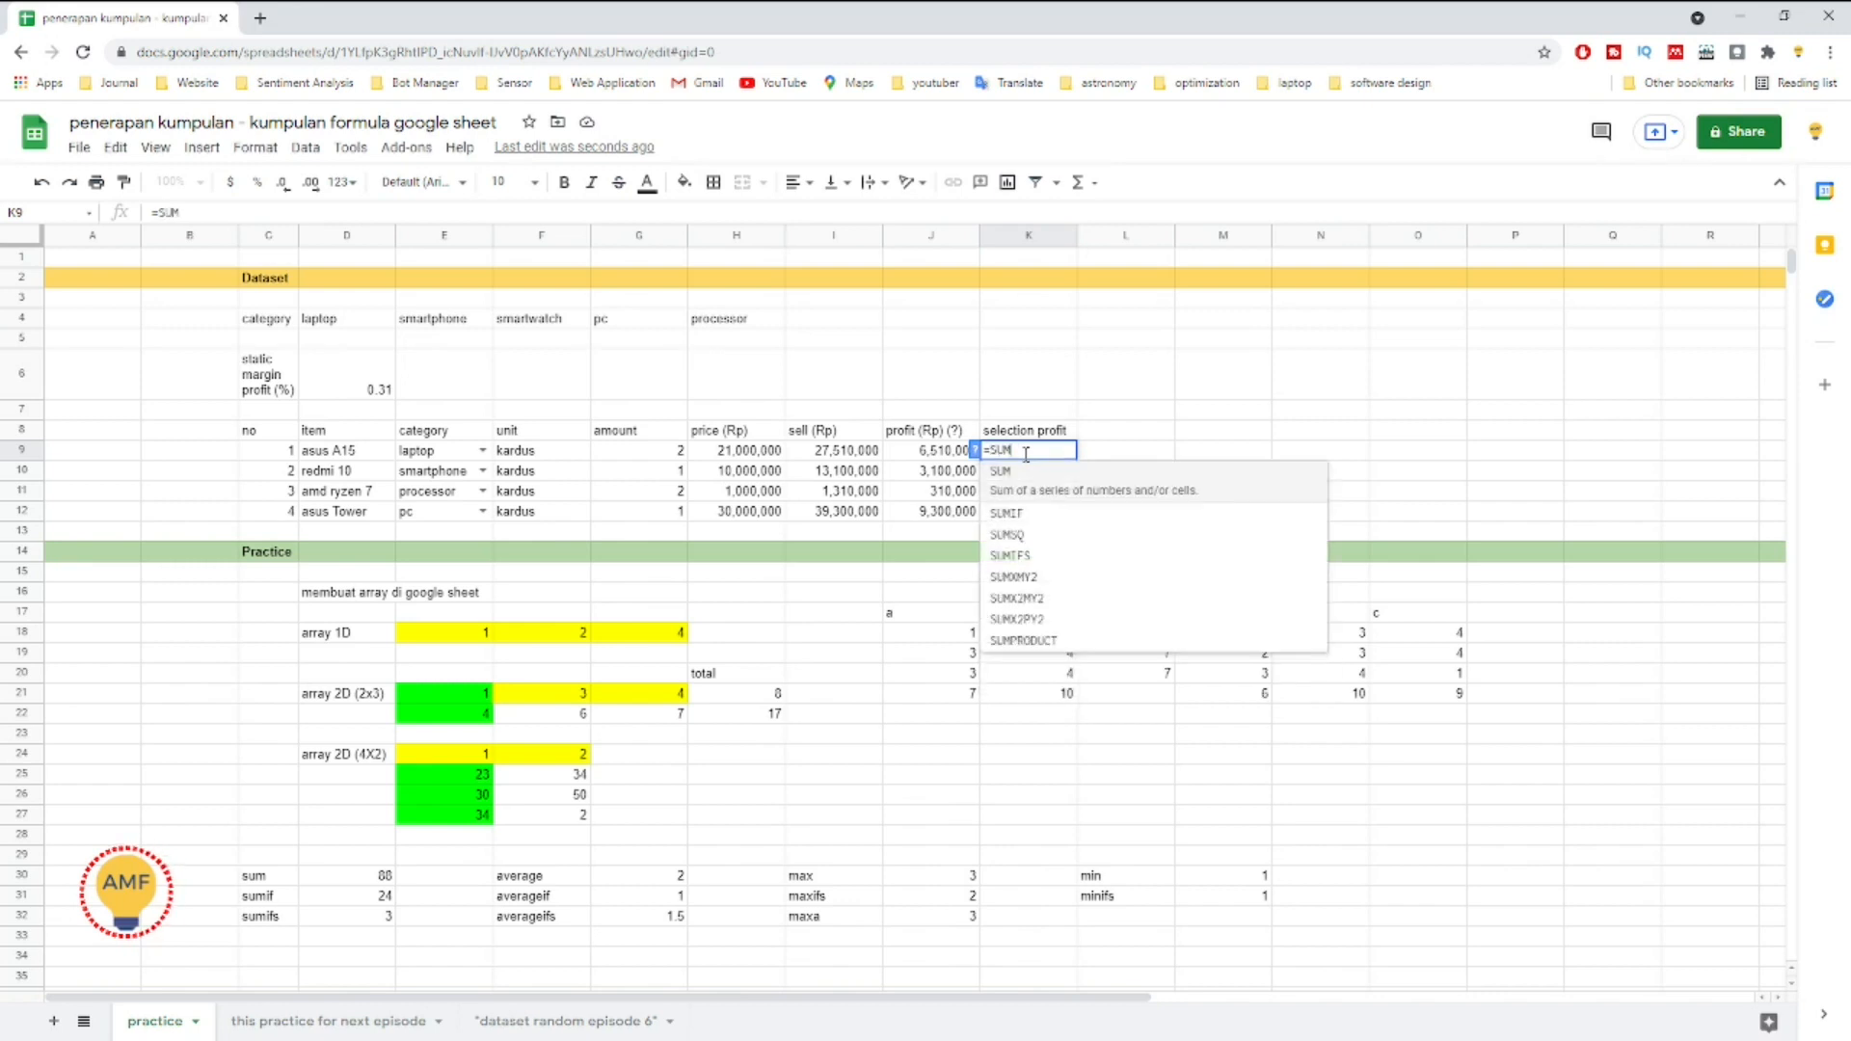
{"action": "type", "text": "IFS("}
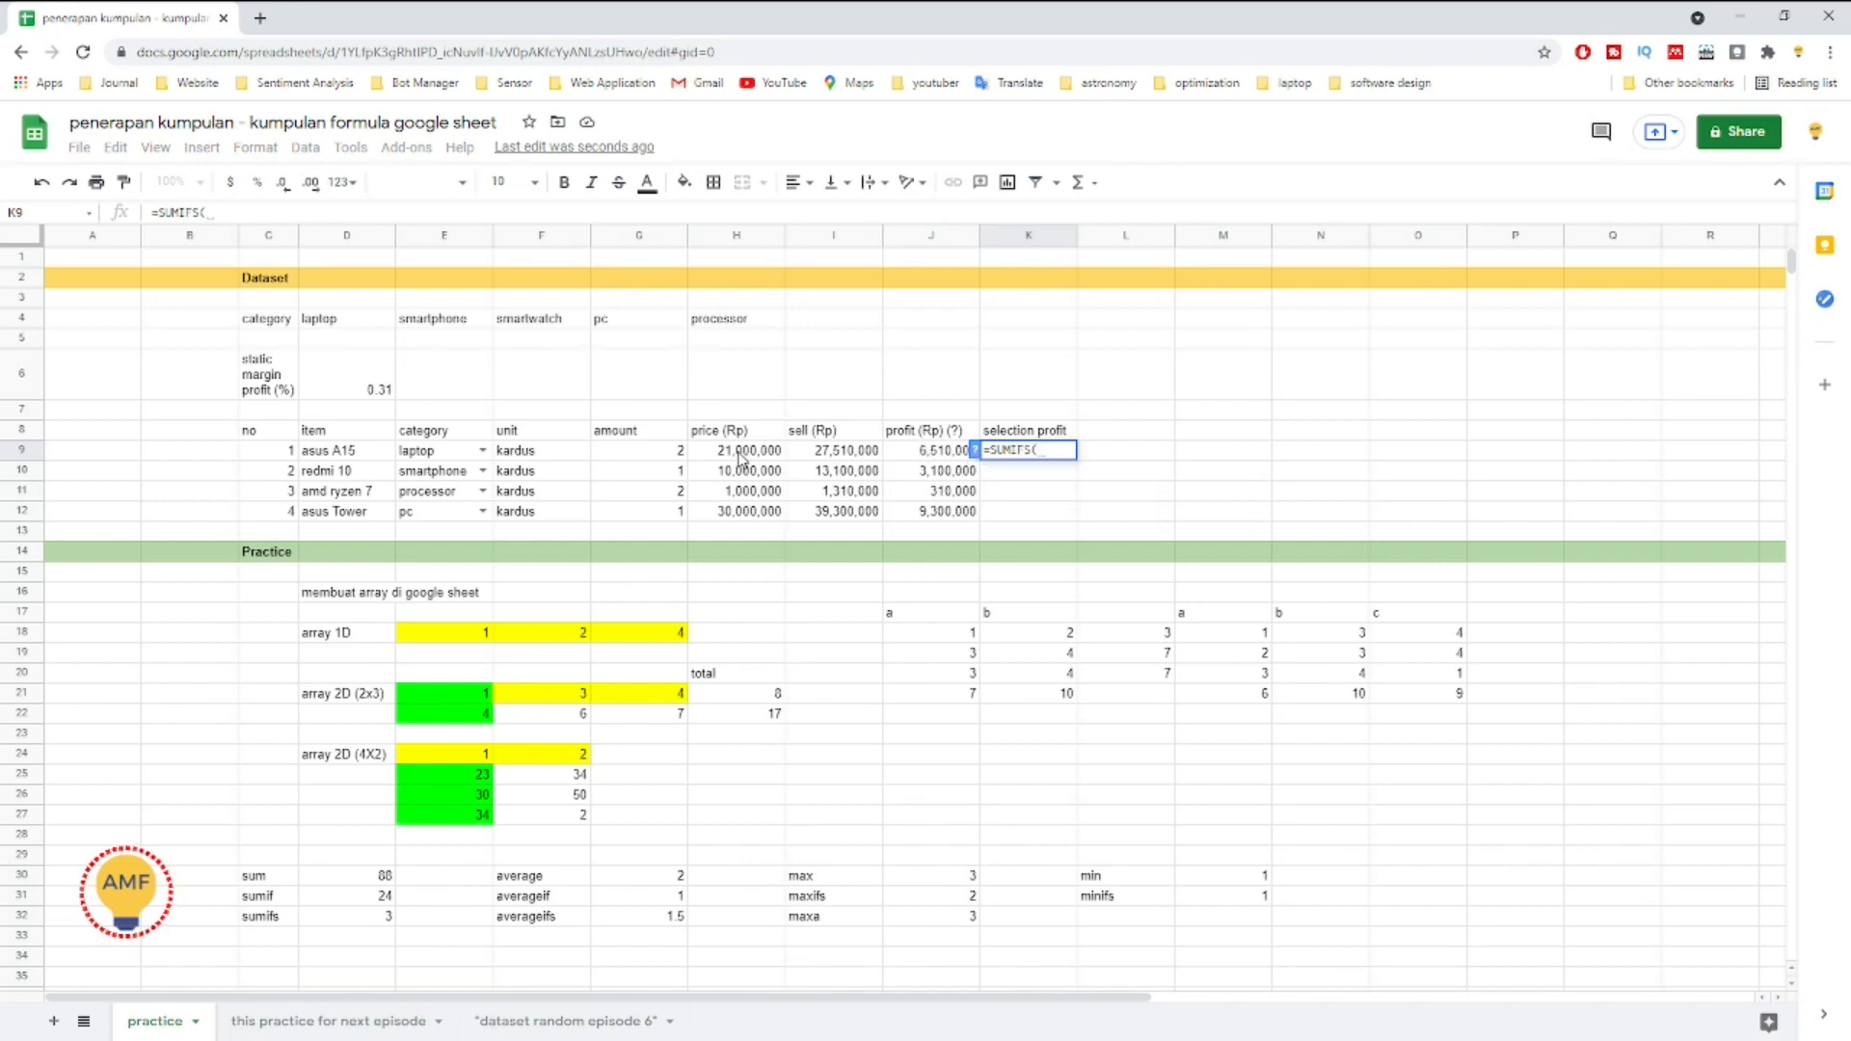
{"action": "left_click_drag", "start_coordinate": [918, 453], "coordinate": [938, 522]}
{"action": "type", "text": ","}
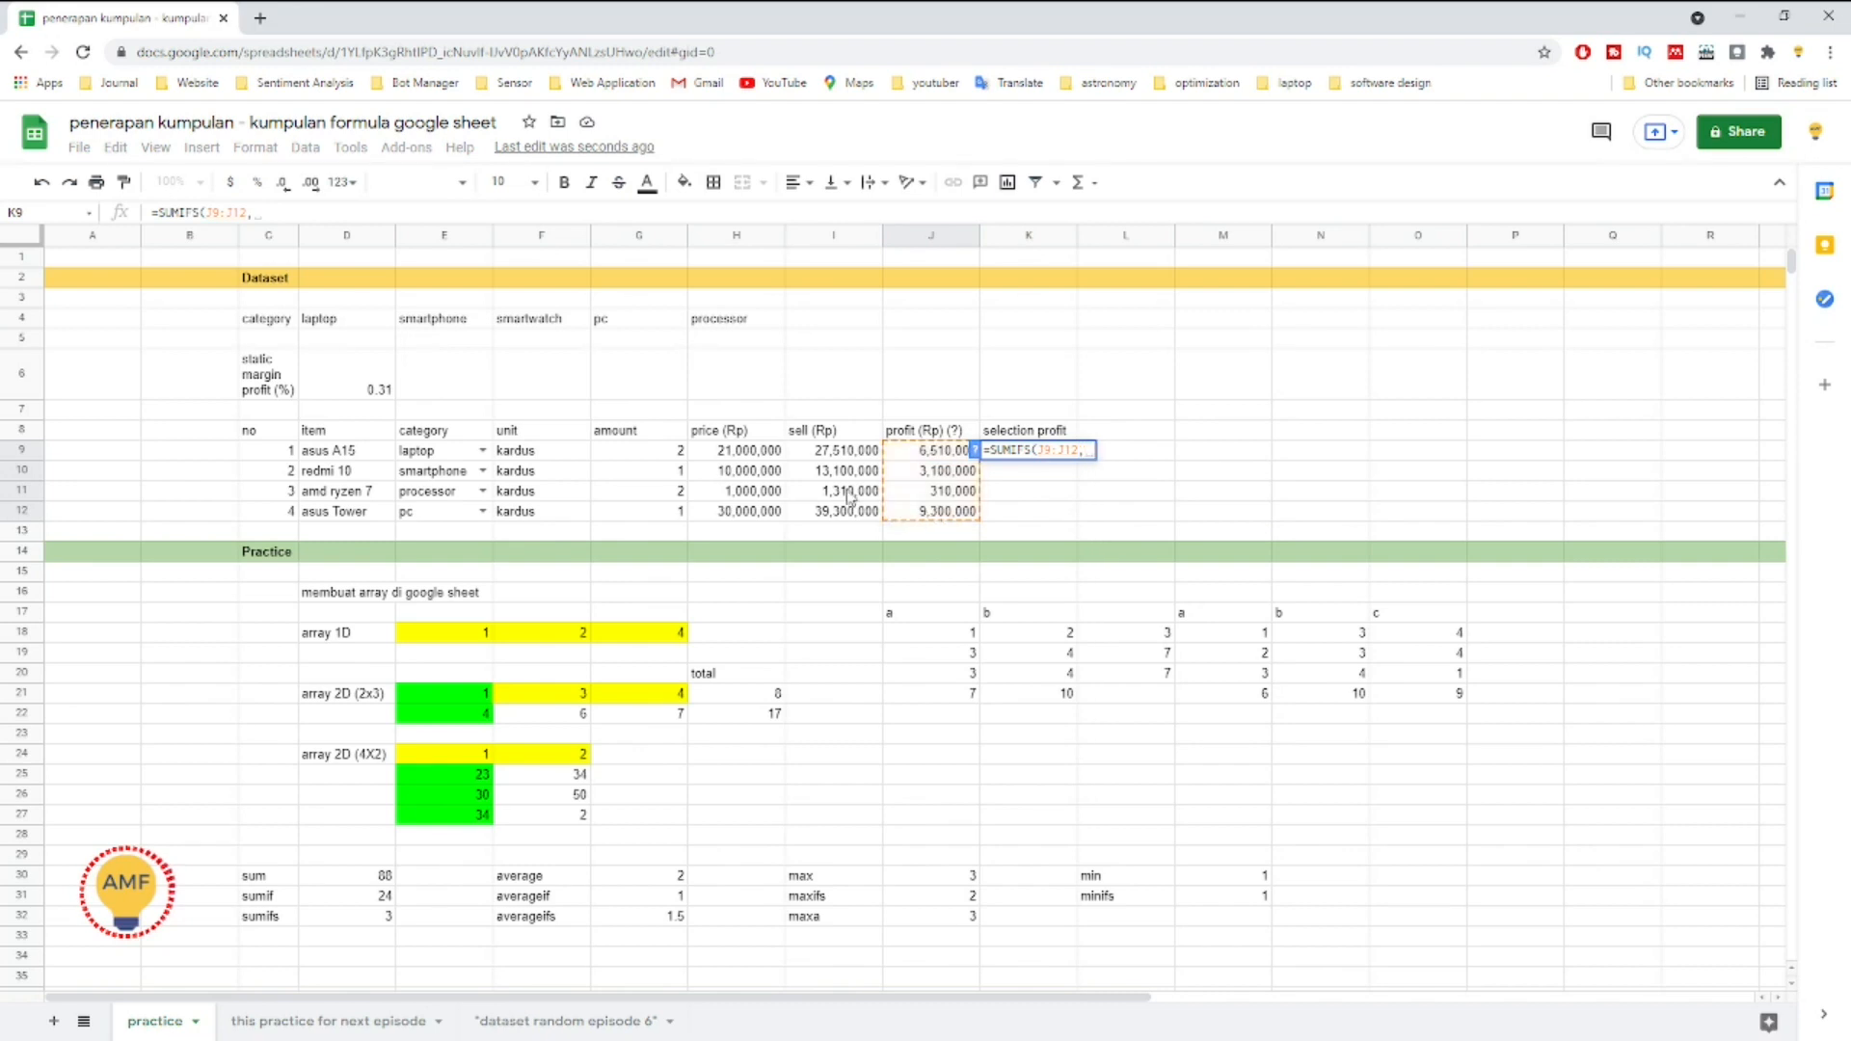
Step: Add the category range E9:E12 with the criterion "laptop" to K9's SUMIFS formula
{"action": "left_click", "coordinate": [452, 452]}
{"action": "key", "text": "shift+Down"}
{"action": "key", "text": "shift+Down"}
{"action": "key", "text": "shift+Down"}
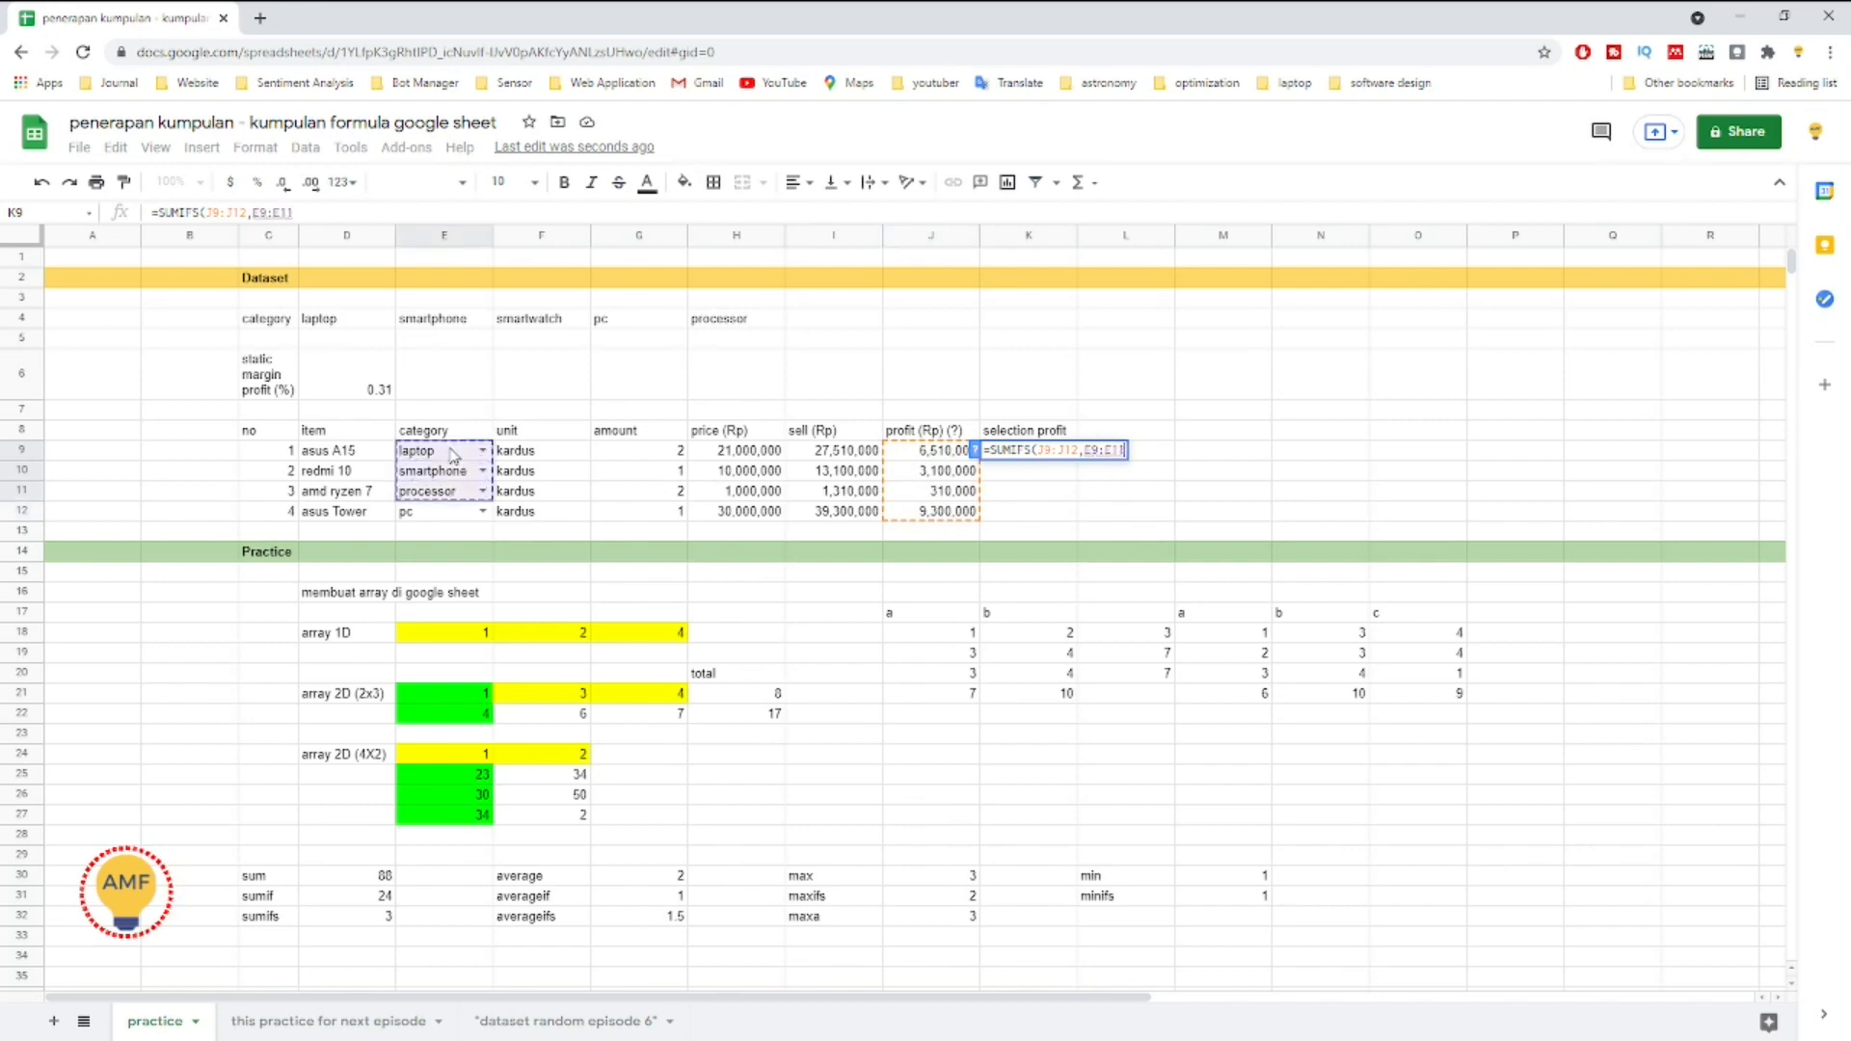
{"action": "type", "text": ",\""}
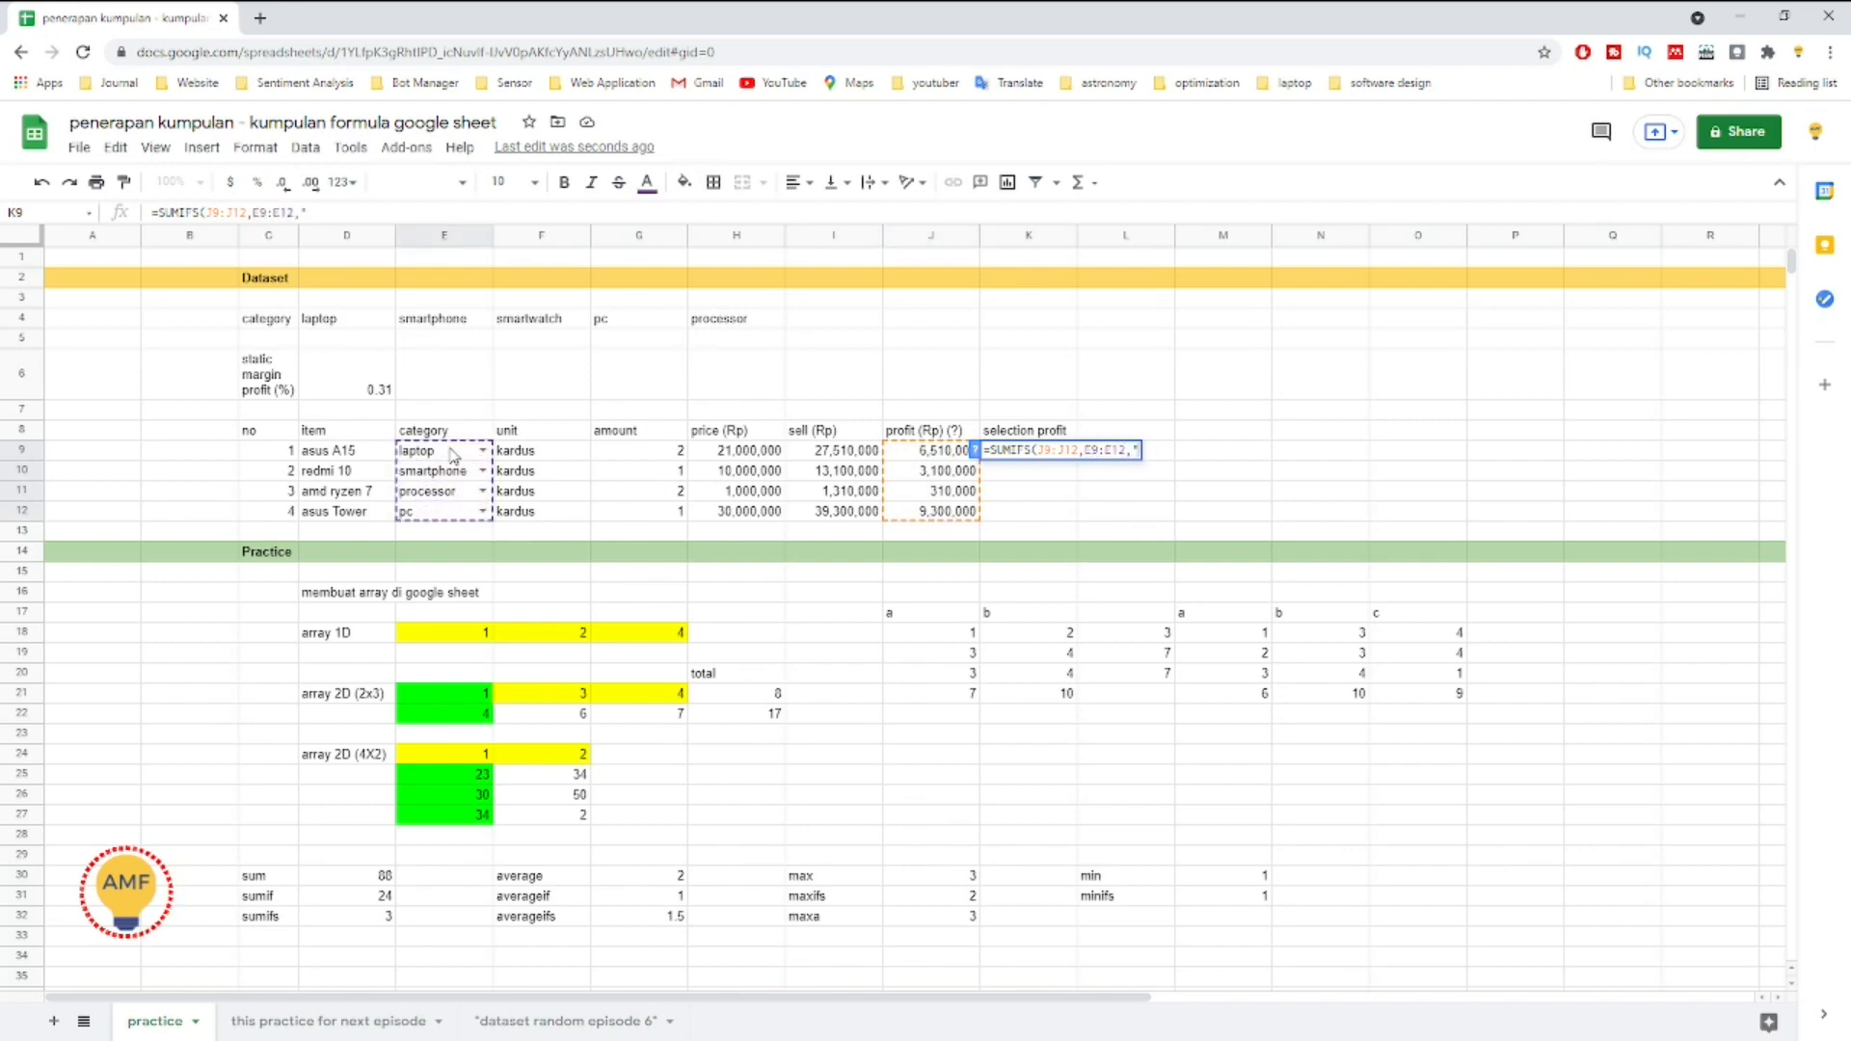
{"action": "type", "text": "laptop\""}
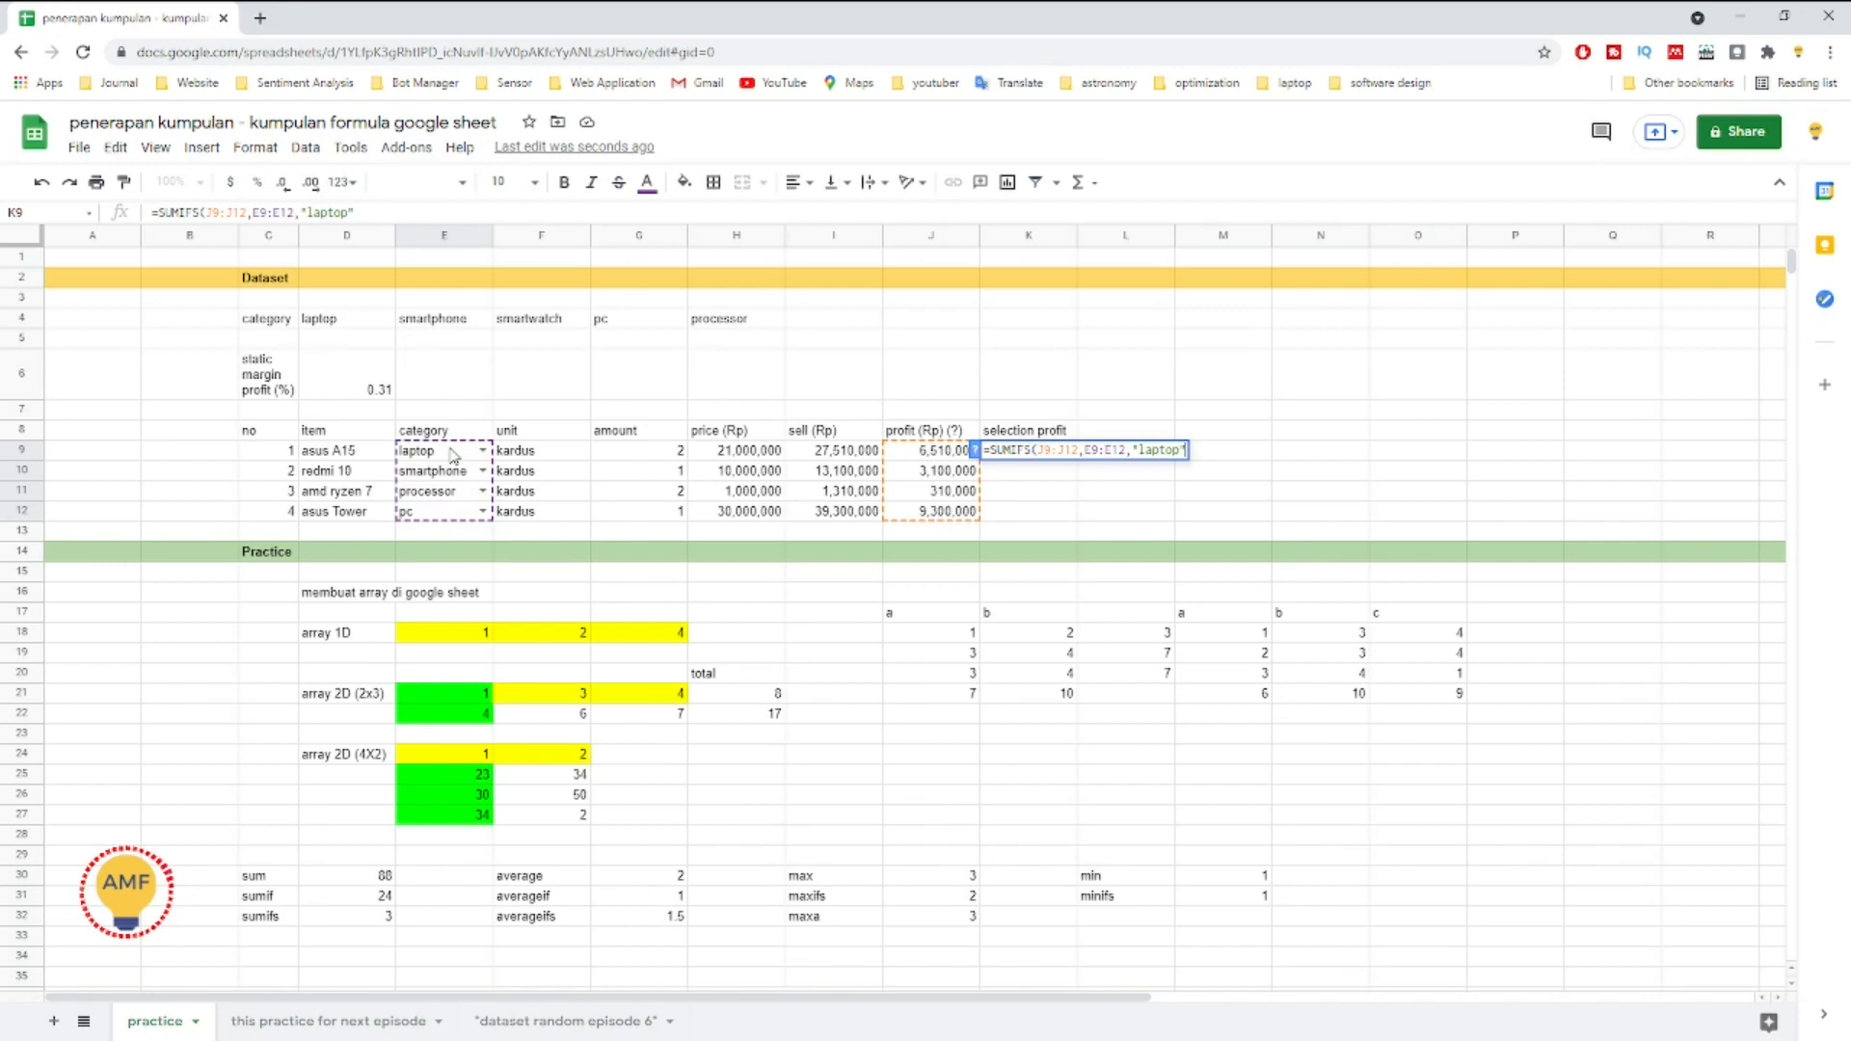
Step: Add the item range D9:D12 with the wildcard criterion "*asus*" and complete K9's SUMIFS formula
{"action": "type", "text": ","}
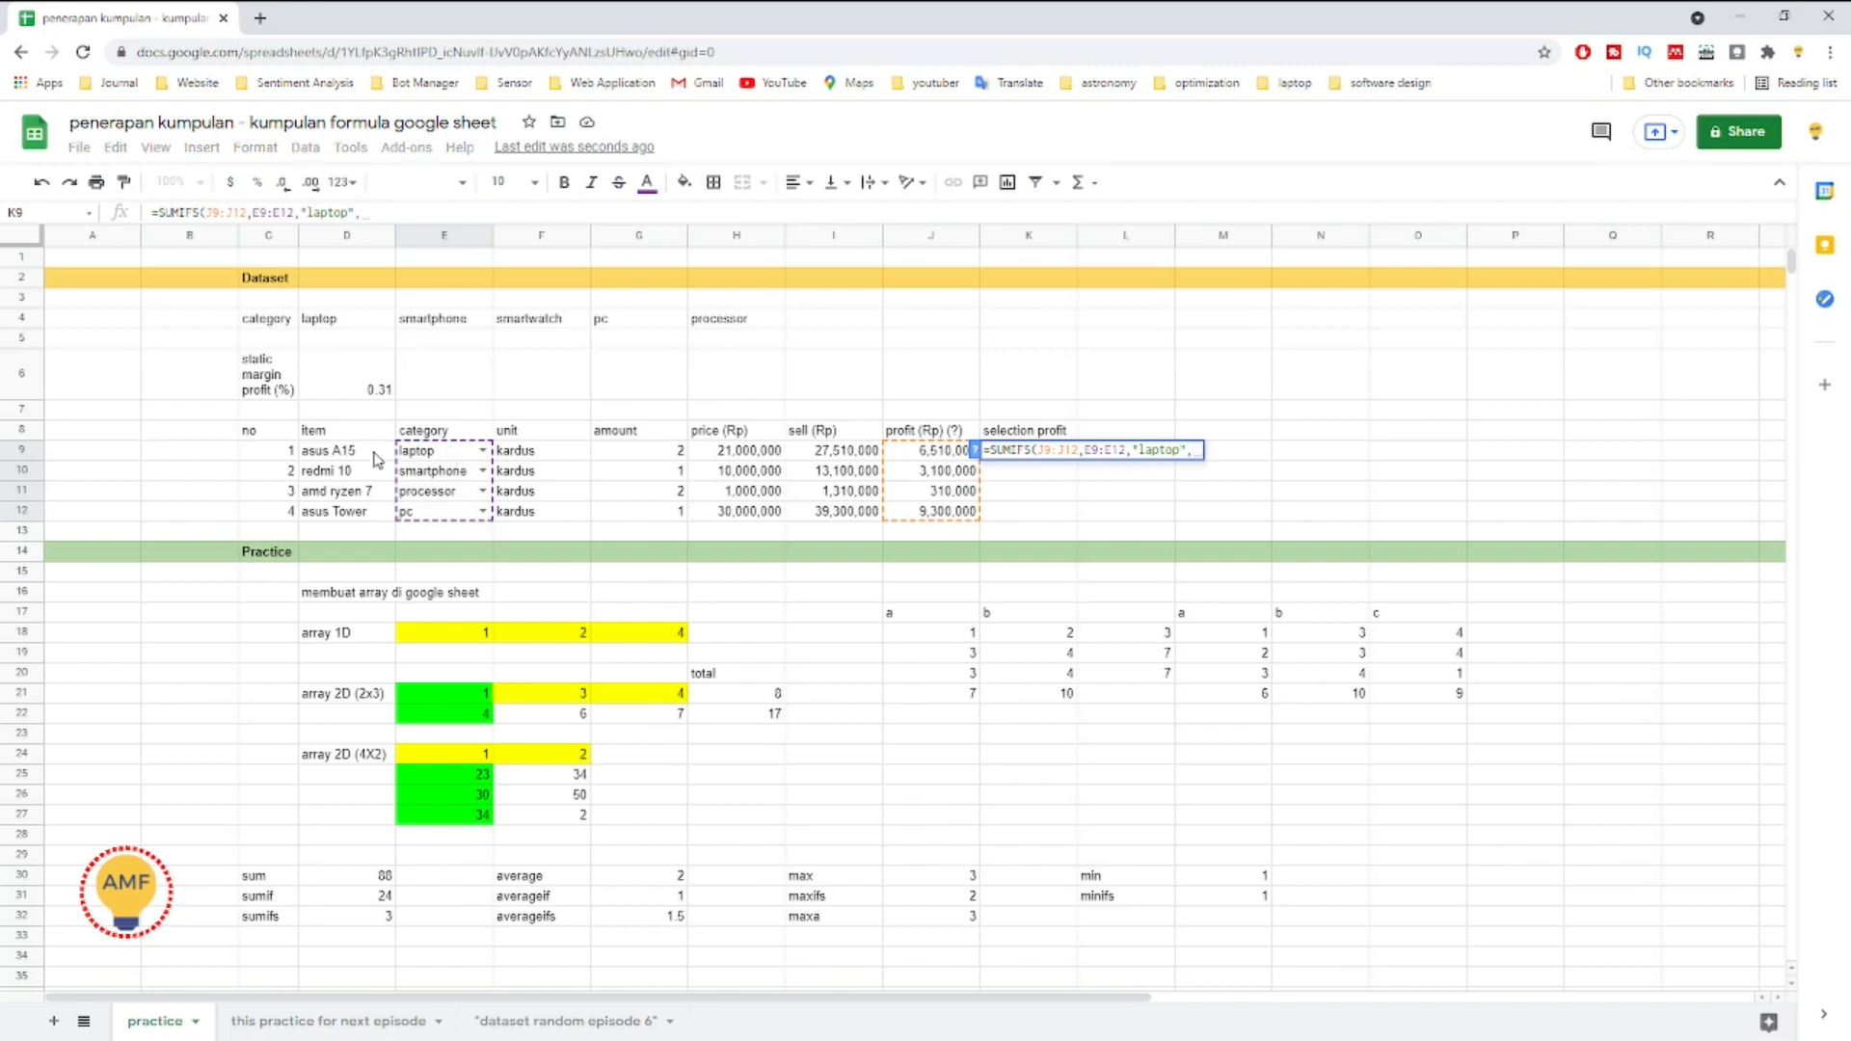
{"action": "left_click", "coordinate": [341, 454]}
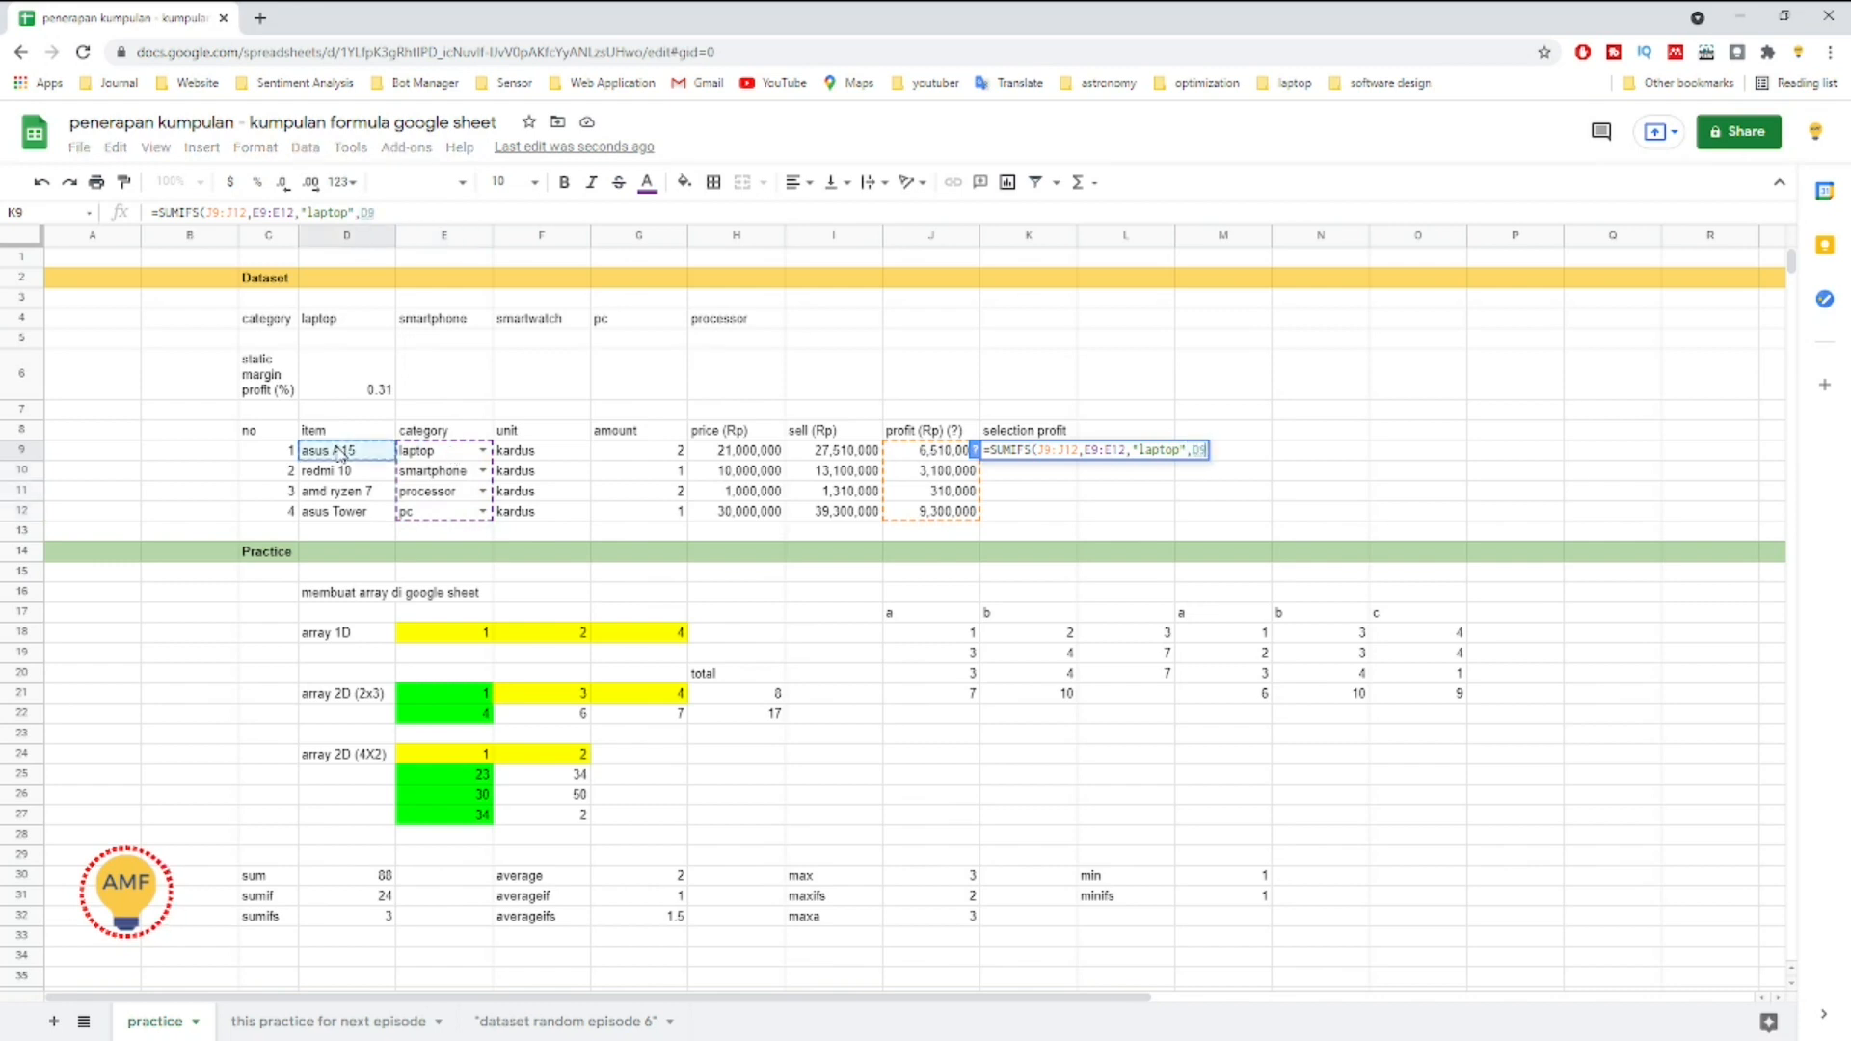
{"action": "key", "text": "shift+Down"}
{"action": "key", "text": "shift+Down"}
{"action": "key", "text": "shift+Down"}
{"action": "type", "text": ",\"asu"}
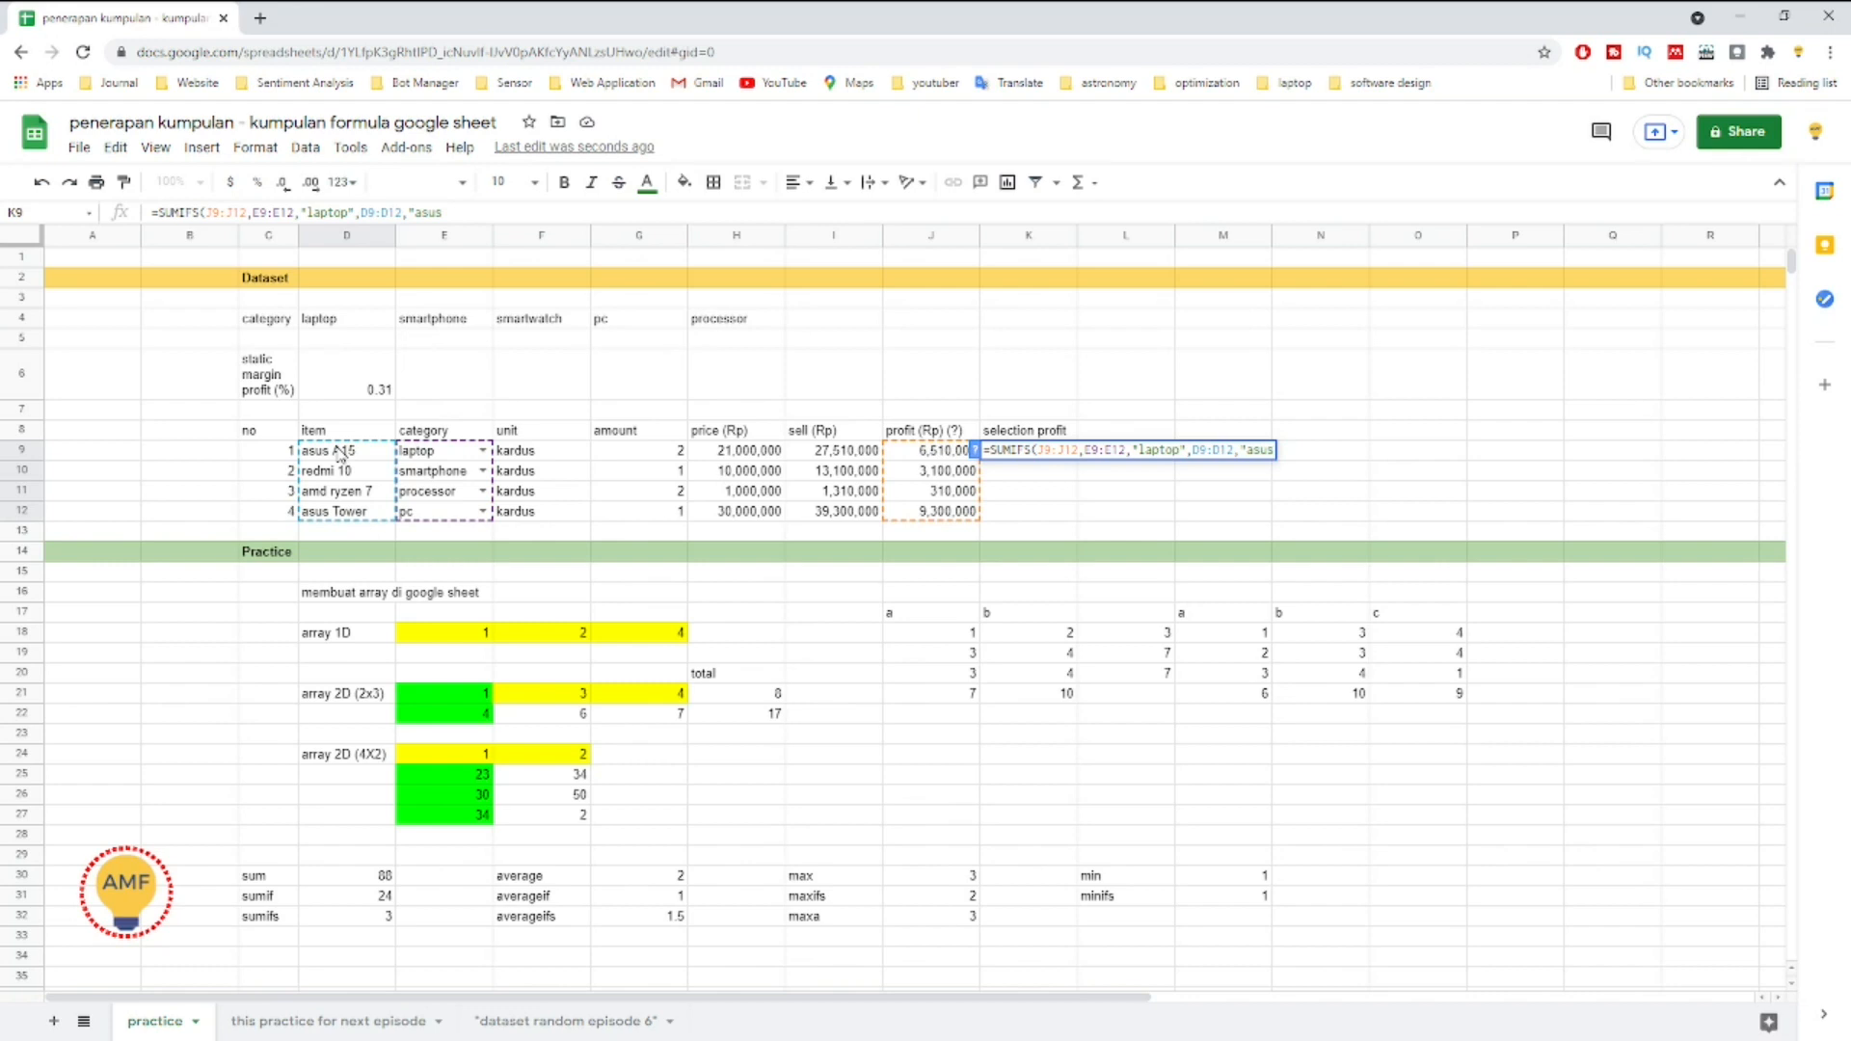
{"action": "type", "text": "s"}
{"action": "key", "text": "Left"}
{"action": "key", "text": "Left"}
{"action": "key", "text": "Left"}
{"action": "key", "text": "Left"}
{"action": "type", "text": "*asus*\")"}
{"action": "key", "text": "Return"}
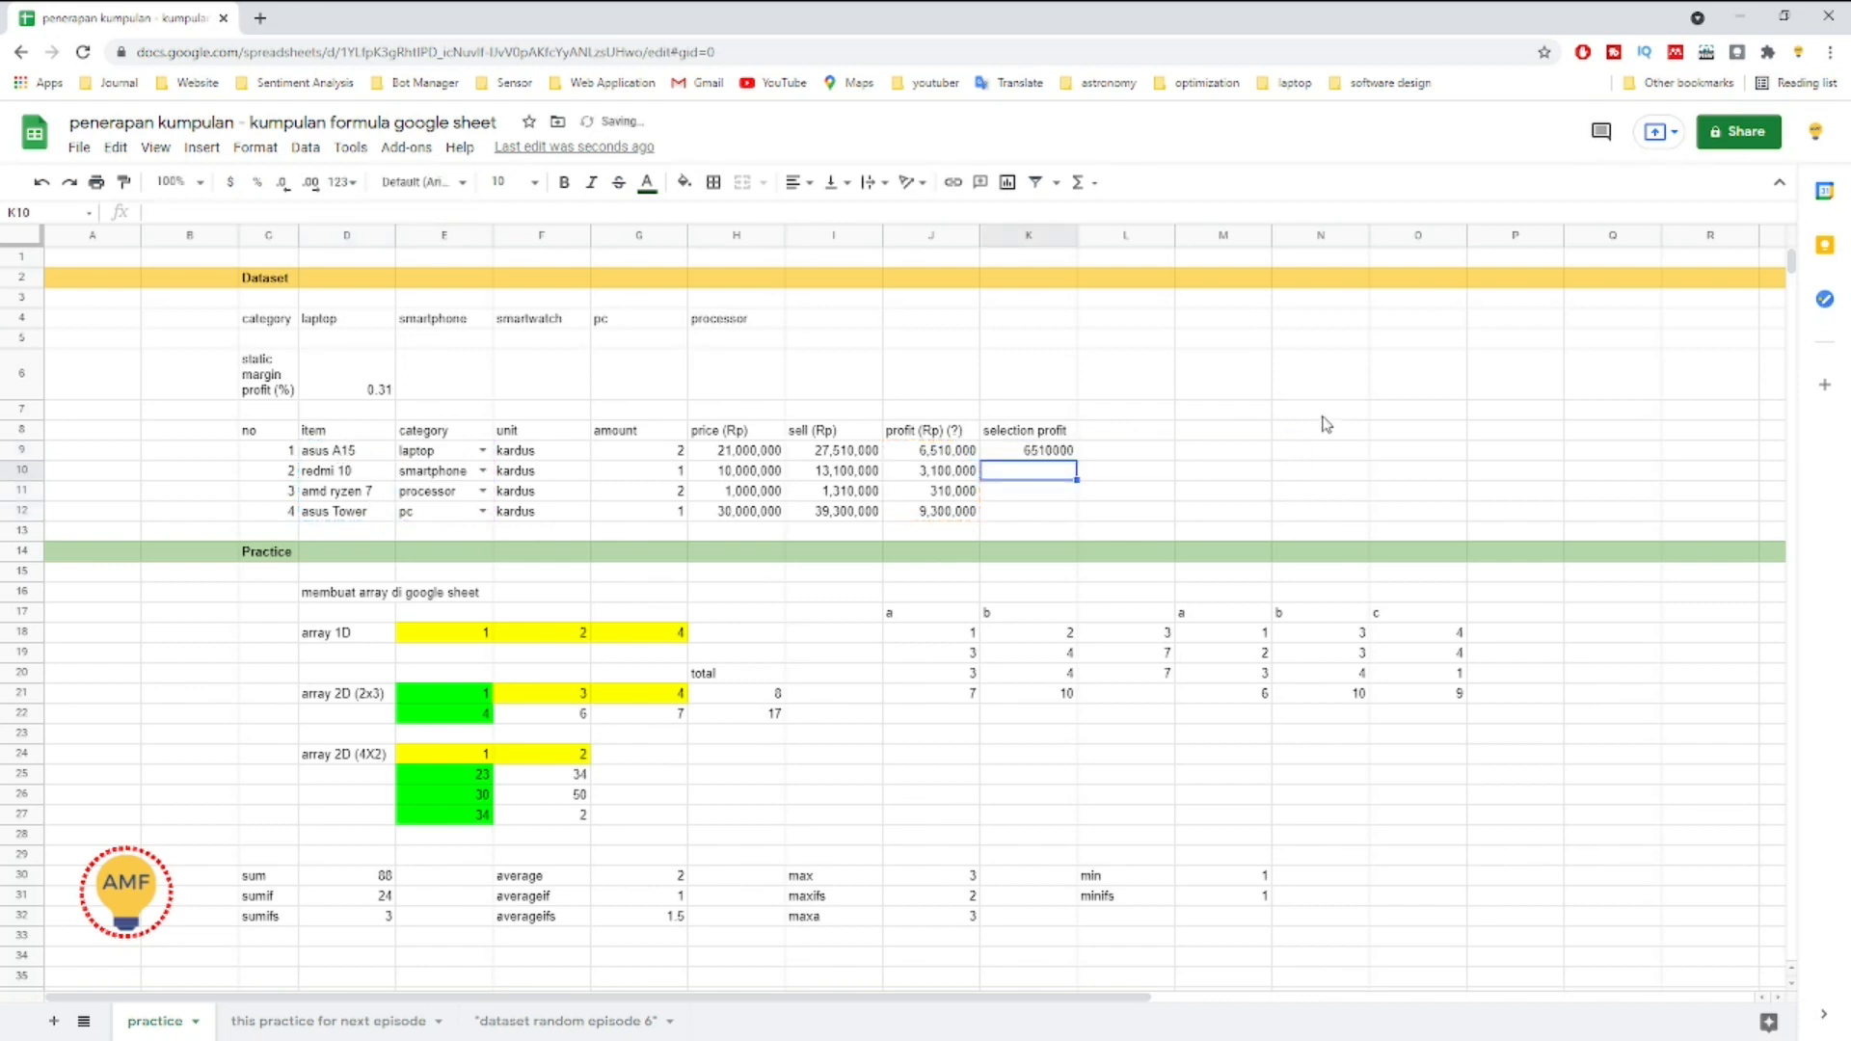
Step: Apply the Financial number format to the selection profit value in K9
{"action": "double_click", "coordinate": [1041, 451]}
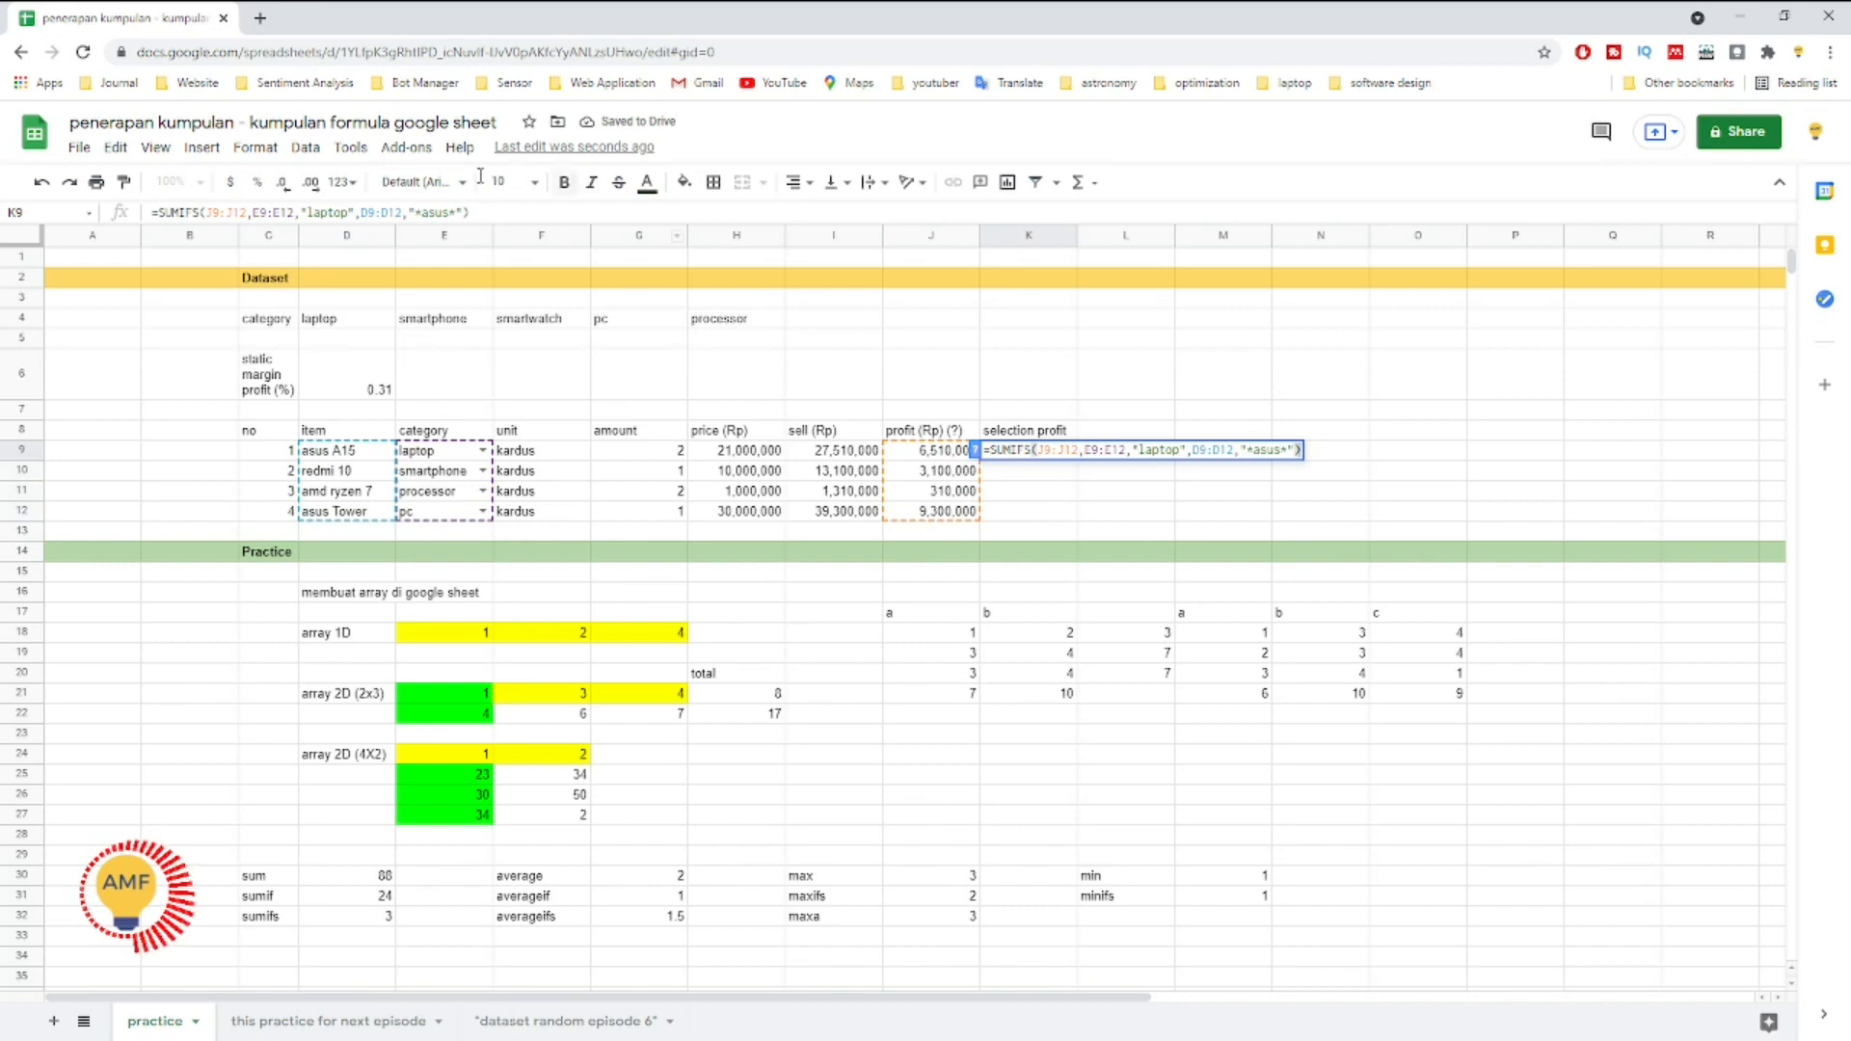
{"action": "left_click", "coordinate": [228, 188]}
{"action": "left_click", "coordinate": [355, 190]}
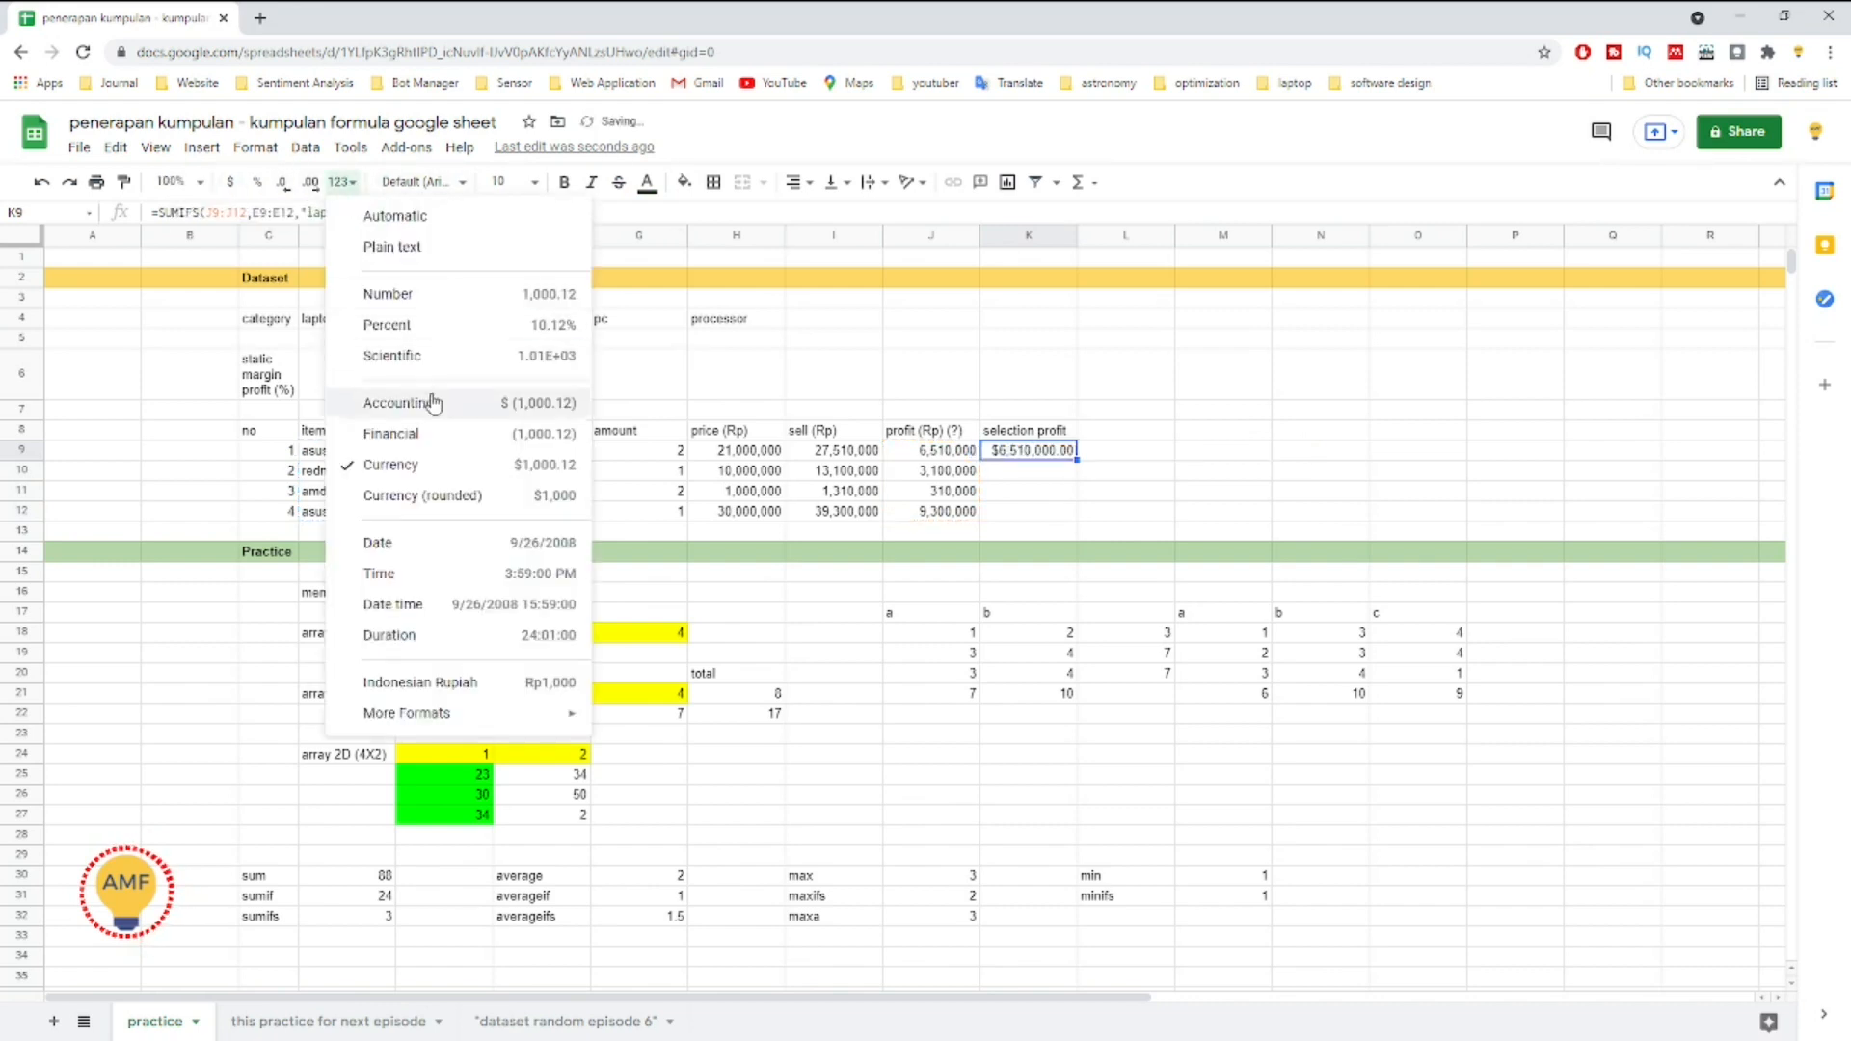
{"action": "left_click", "coordinate": [521, 431]}
Step: Review the ranges and criteria in K9's SUMIFS formula without changing it
{"action": "left_click", "coordinate": [1044, 477]}
{"action": "left_click", "coordinate": [1039, 458]}
{"action": "double_click", "coordinate": [1039, 458]}
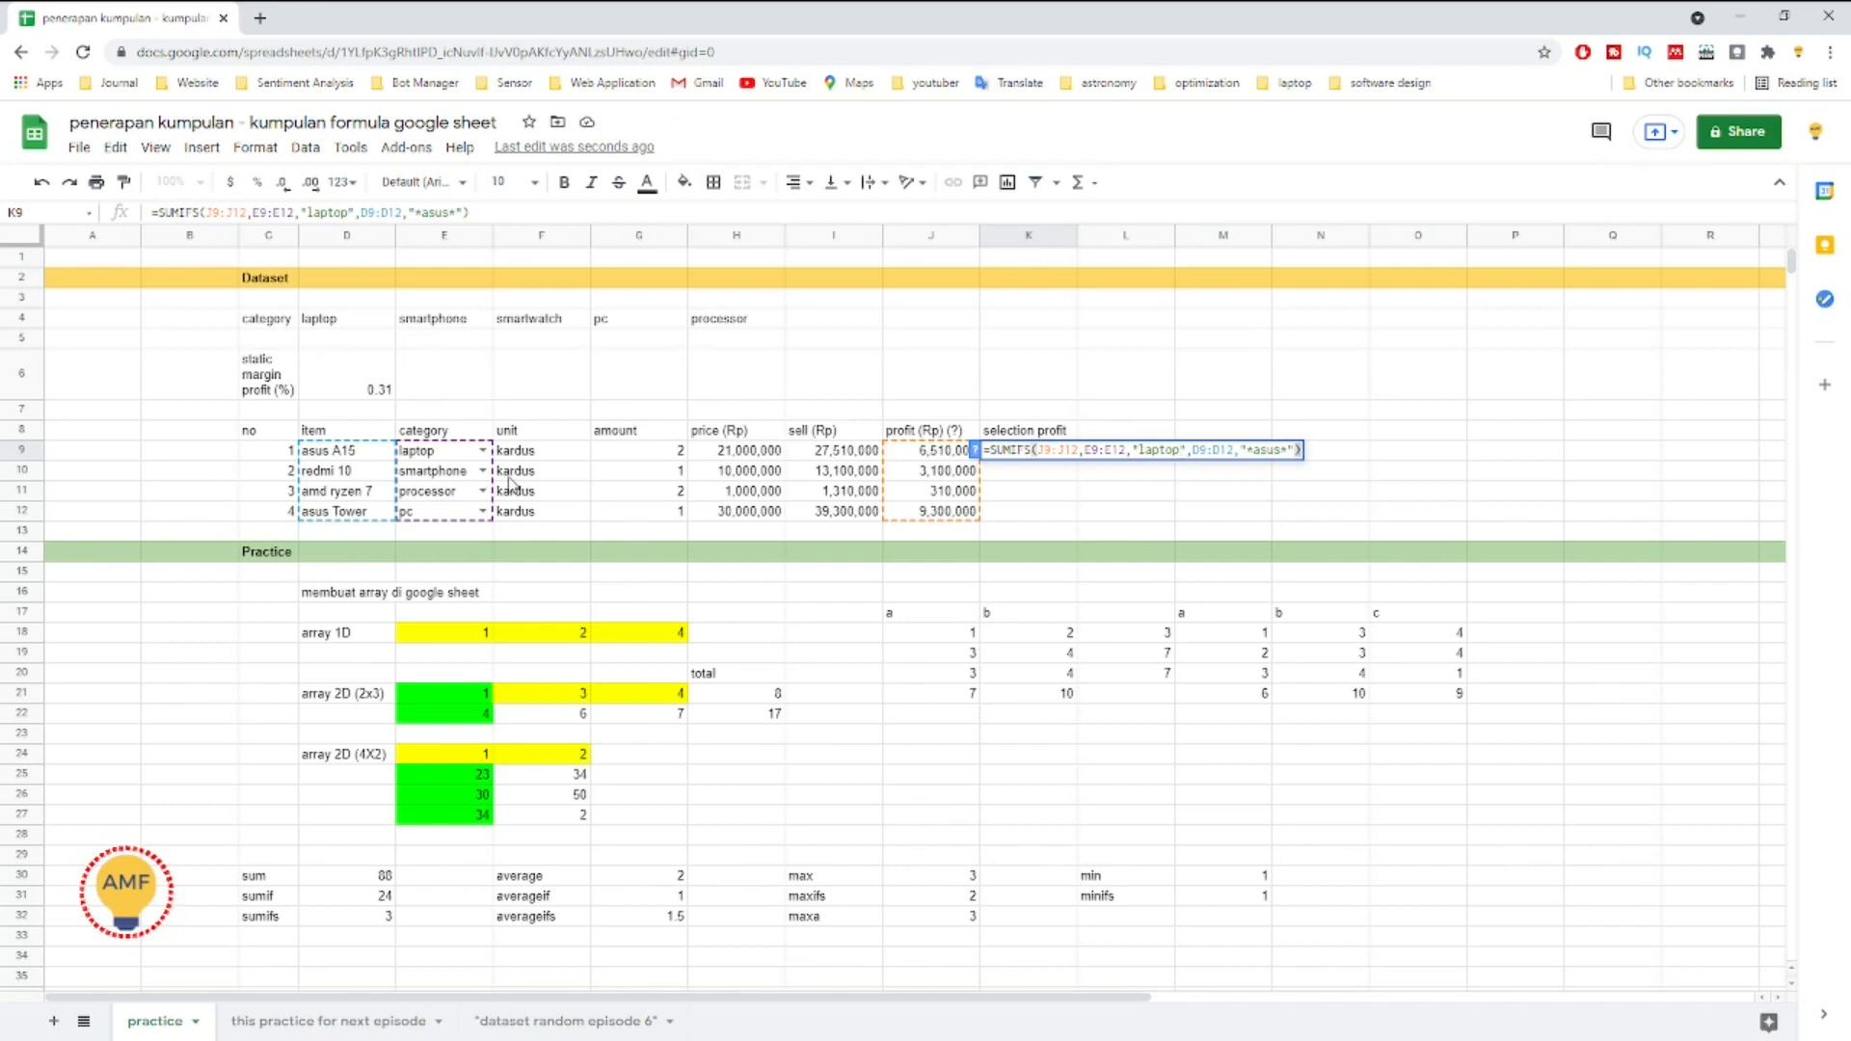
{"action": "key", "text": "Escape"}
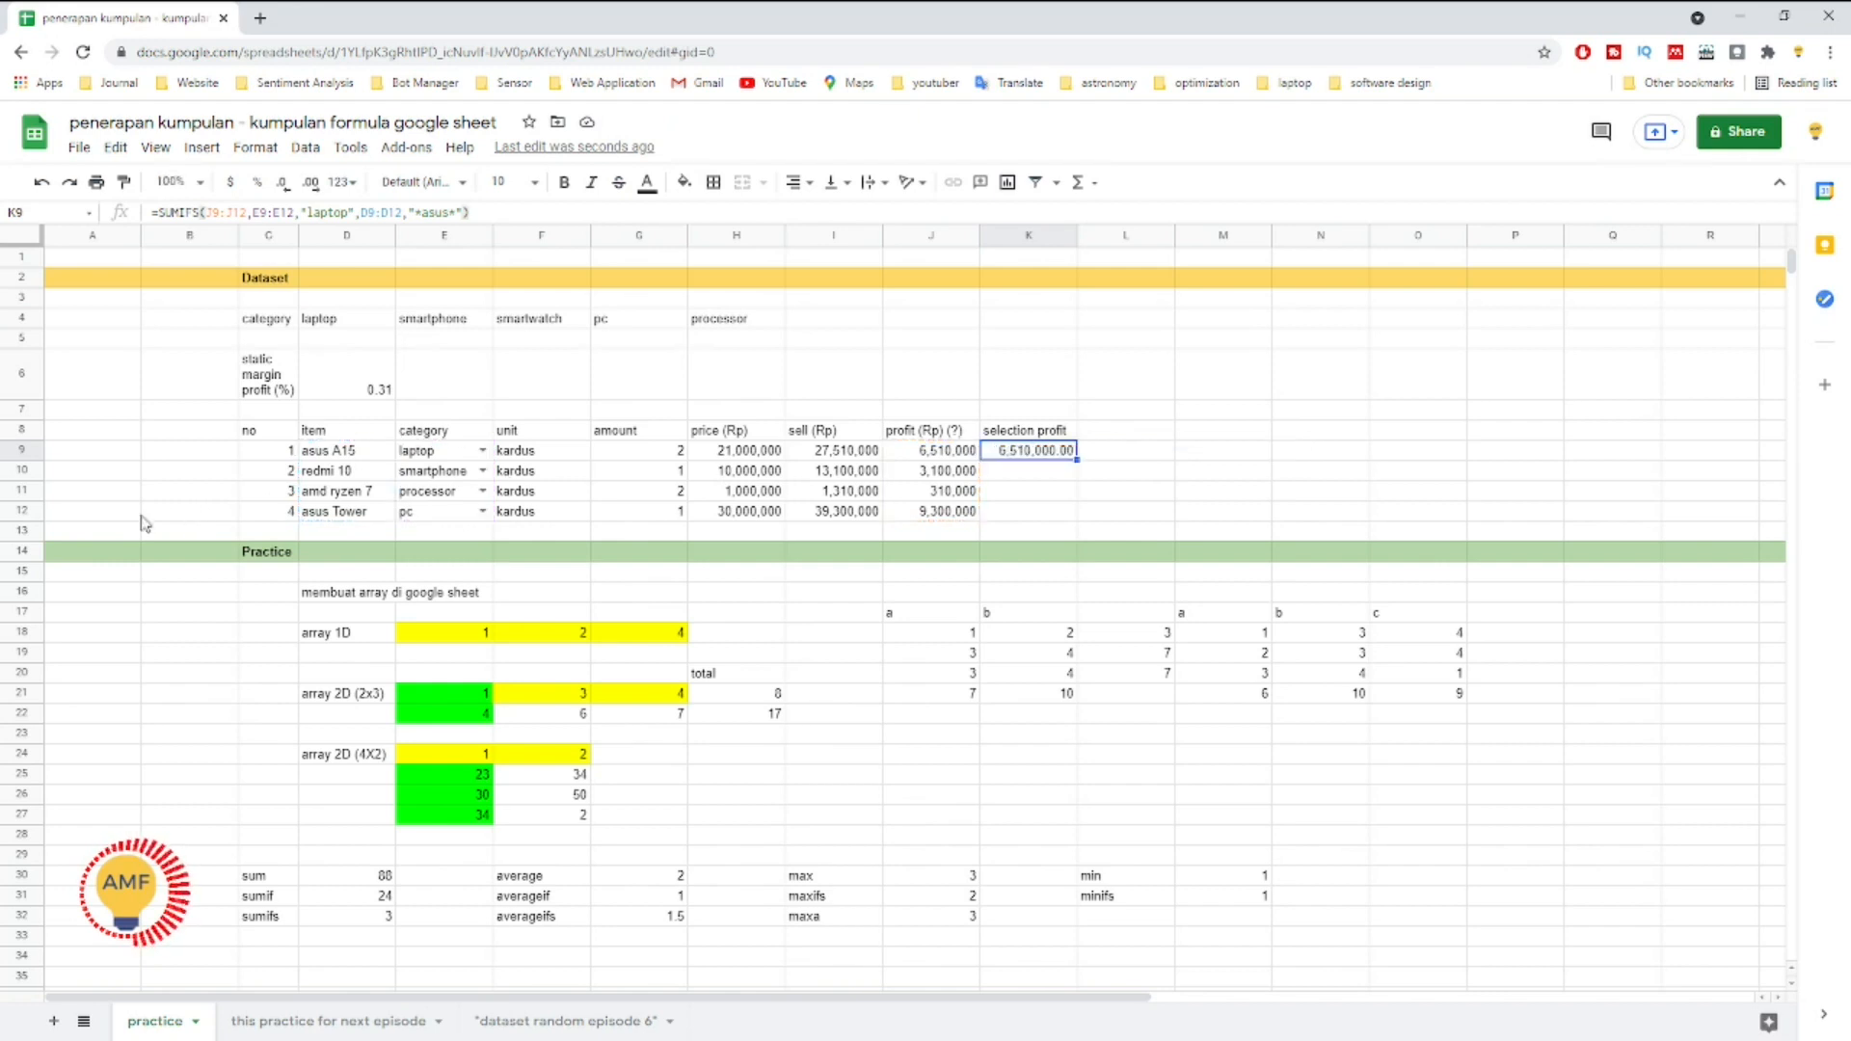
Step: Insert a new row below row 12 at the end of the dataset table
{"action": "left_click", "coordinate": [27, 516]}
{"action": "right_click", "coordinate": [27, 516]}
{"action": "left_click", "coordinate": [102, 632]}
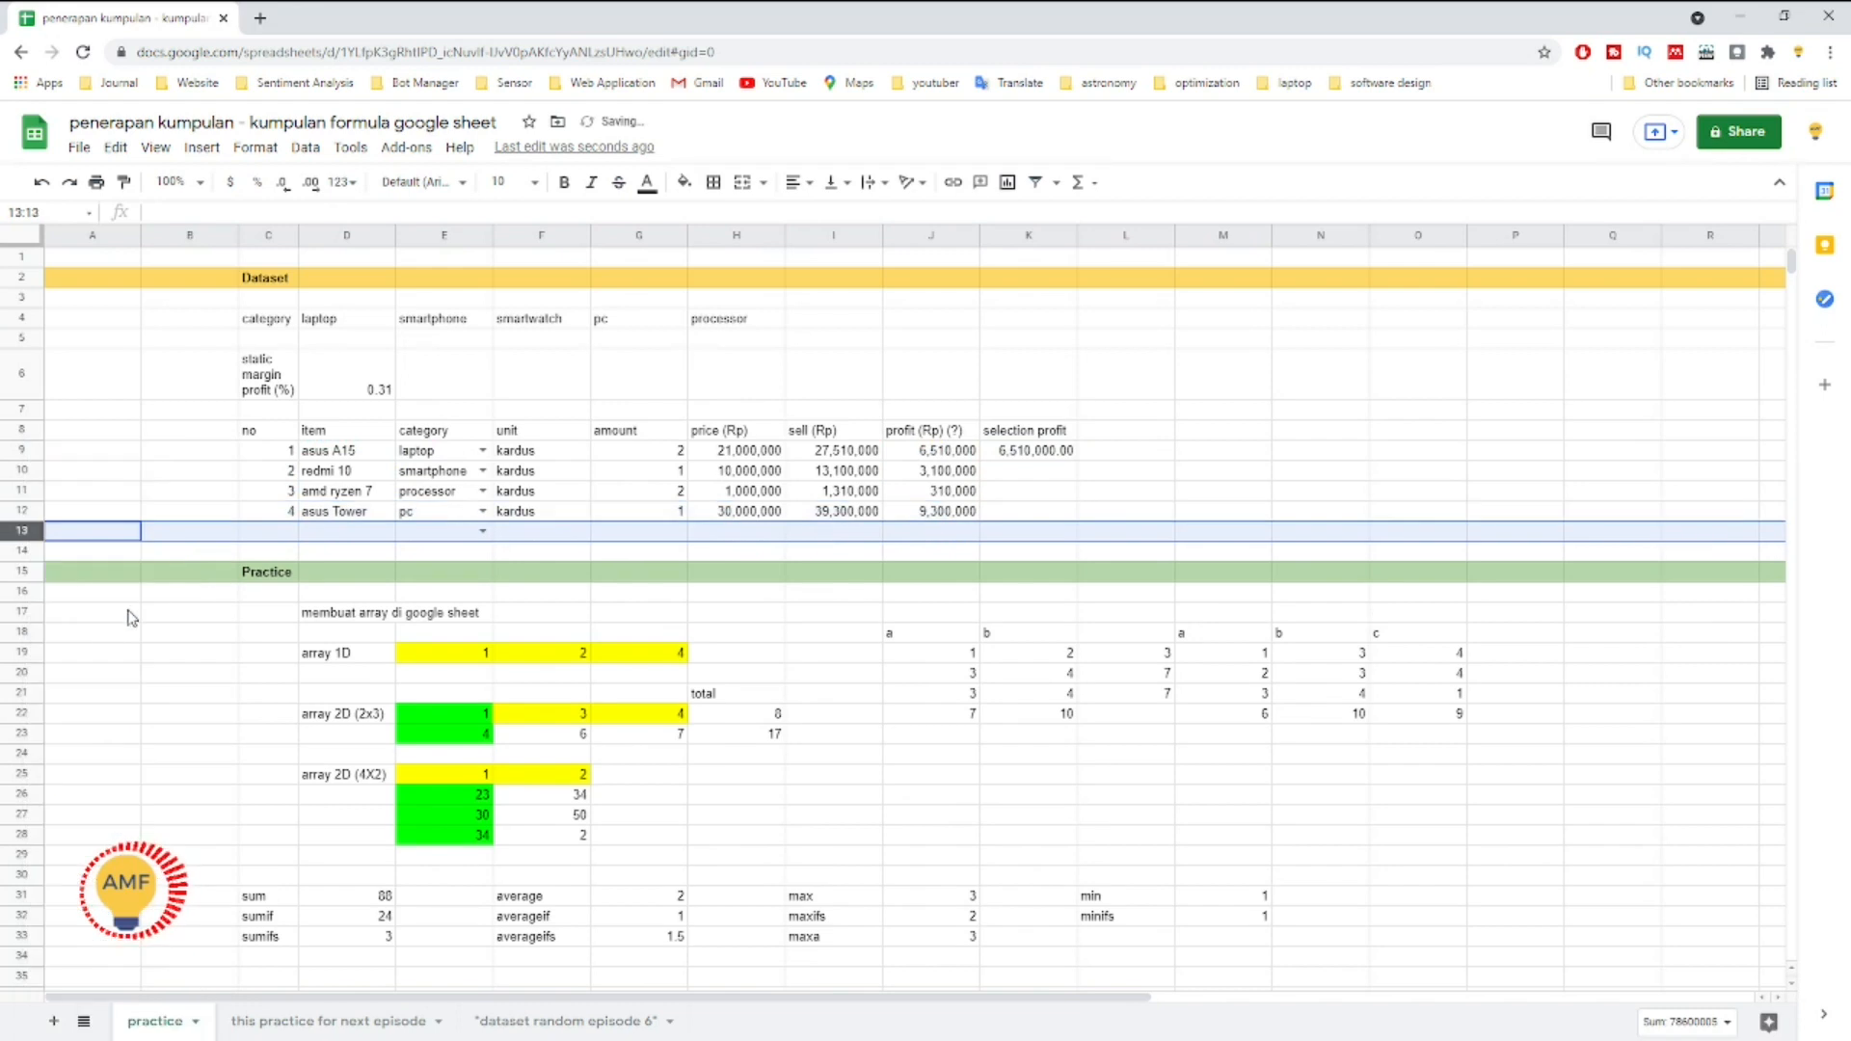
Step: Fill the new row 13 with number 5 and the item "asus F15"
{"action": "left_click", "coordinate": [287, 531]}
{"action": "type", "text": "5"}
{"action": "key", "text": "Return"}
{"action": "key", "text": "Up"}
{"action": "key", "text": "Right"}
{"action": "type", "text": "asus F"}
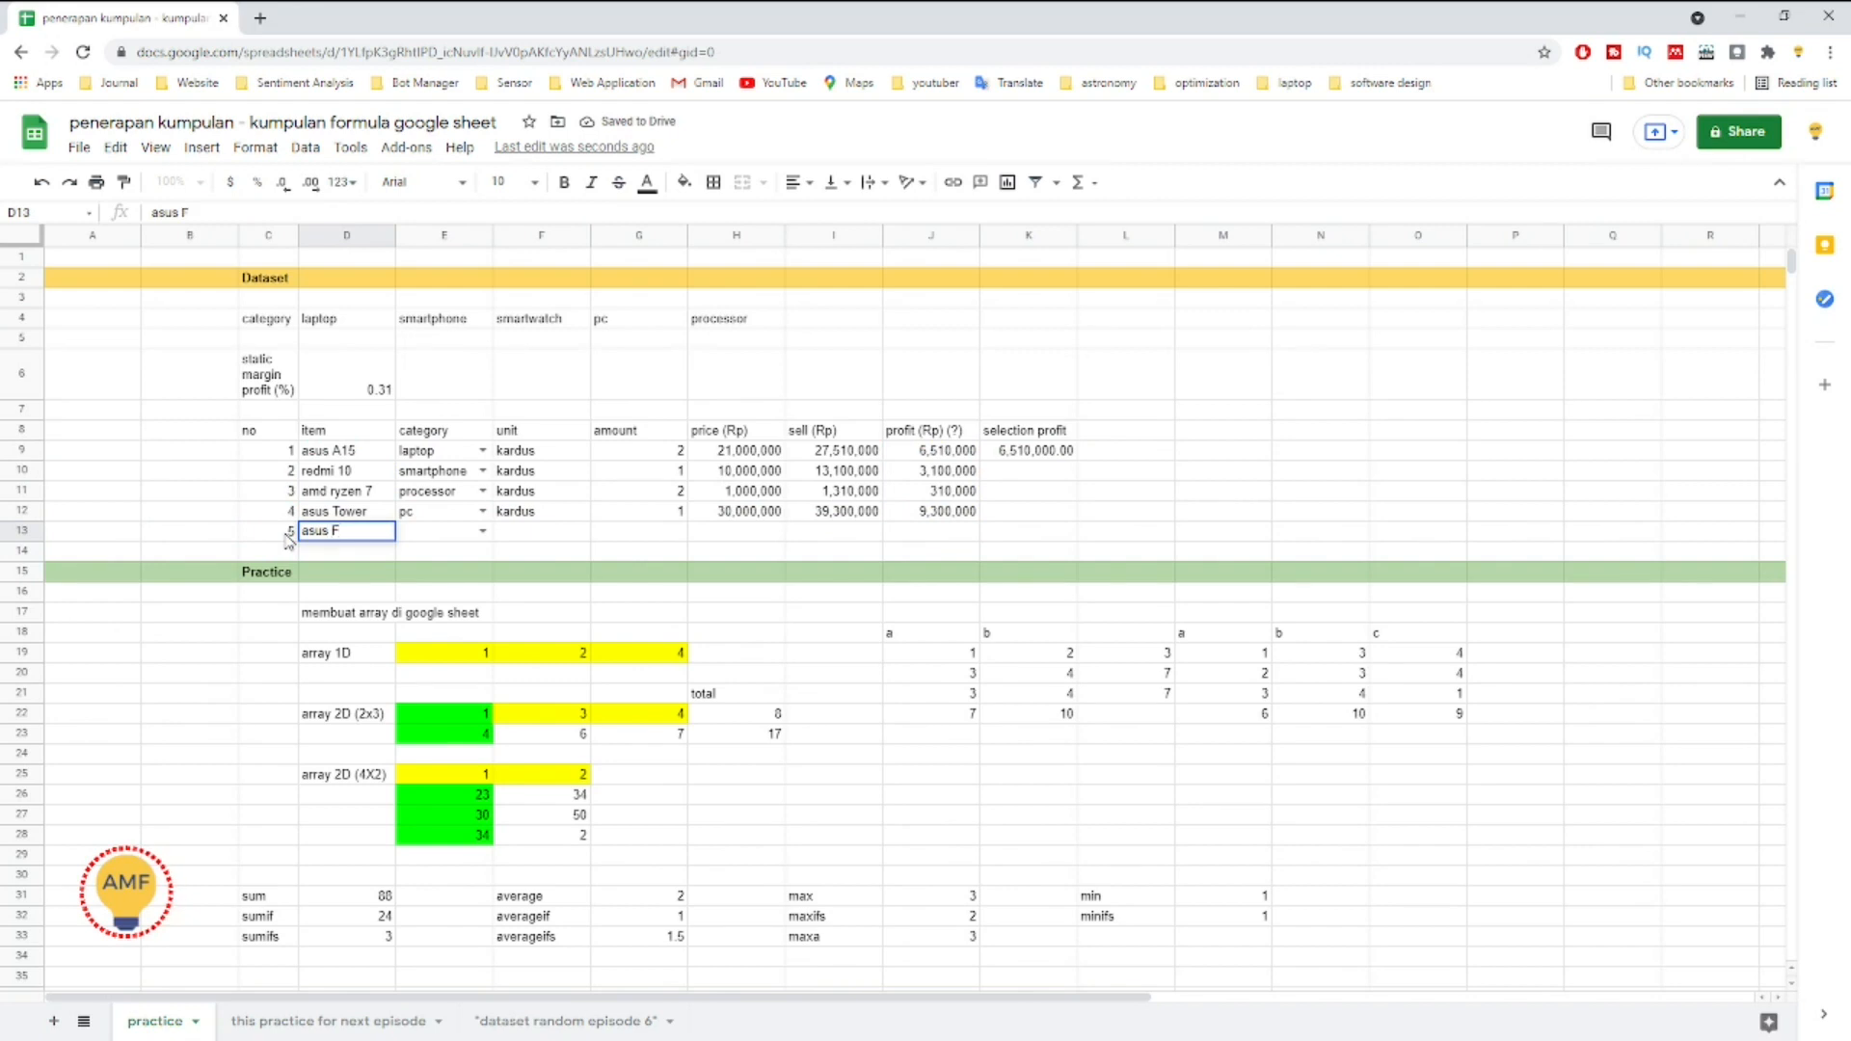
{"action": "type", "text": "15"}
{"action": "key", "text": "Return"}
{"action": "key", "text": "Right"}
{"action": "key", "text": "Up"}
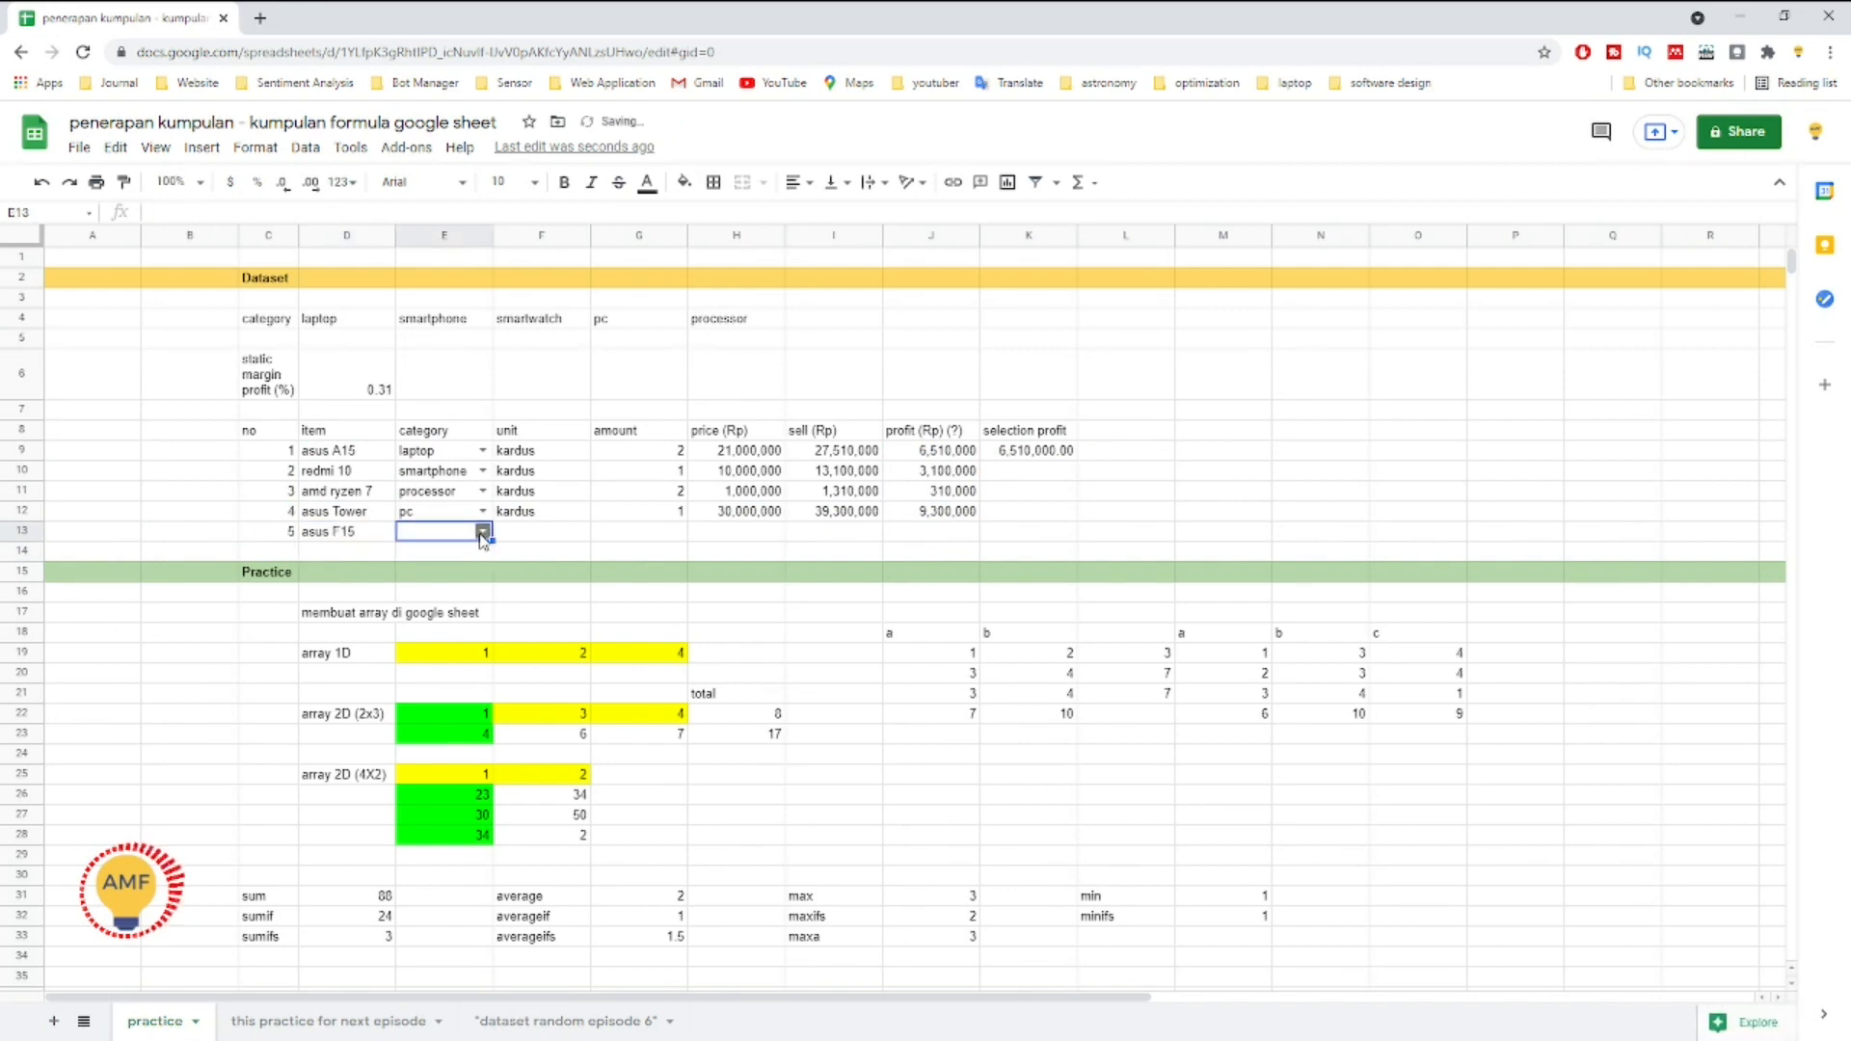
Step: Change the item name in D13 to "asus ROG 15"
{"action": "double_click", "coordinate": [381, 530]}
{"action": "left_click", "coordinate": [381, 530]}
{"action": "key", "text": "BackSpace"}
{"action": "key", "text": "BackSpace"}
{"action": "key", "text": "BackSpace"}
{"action": "type", "text": "ROG"}
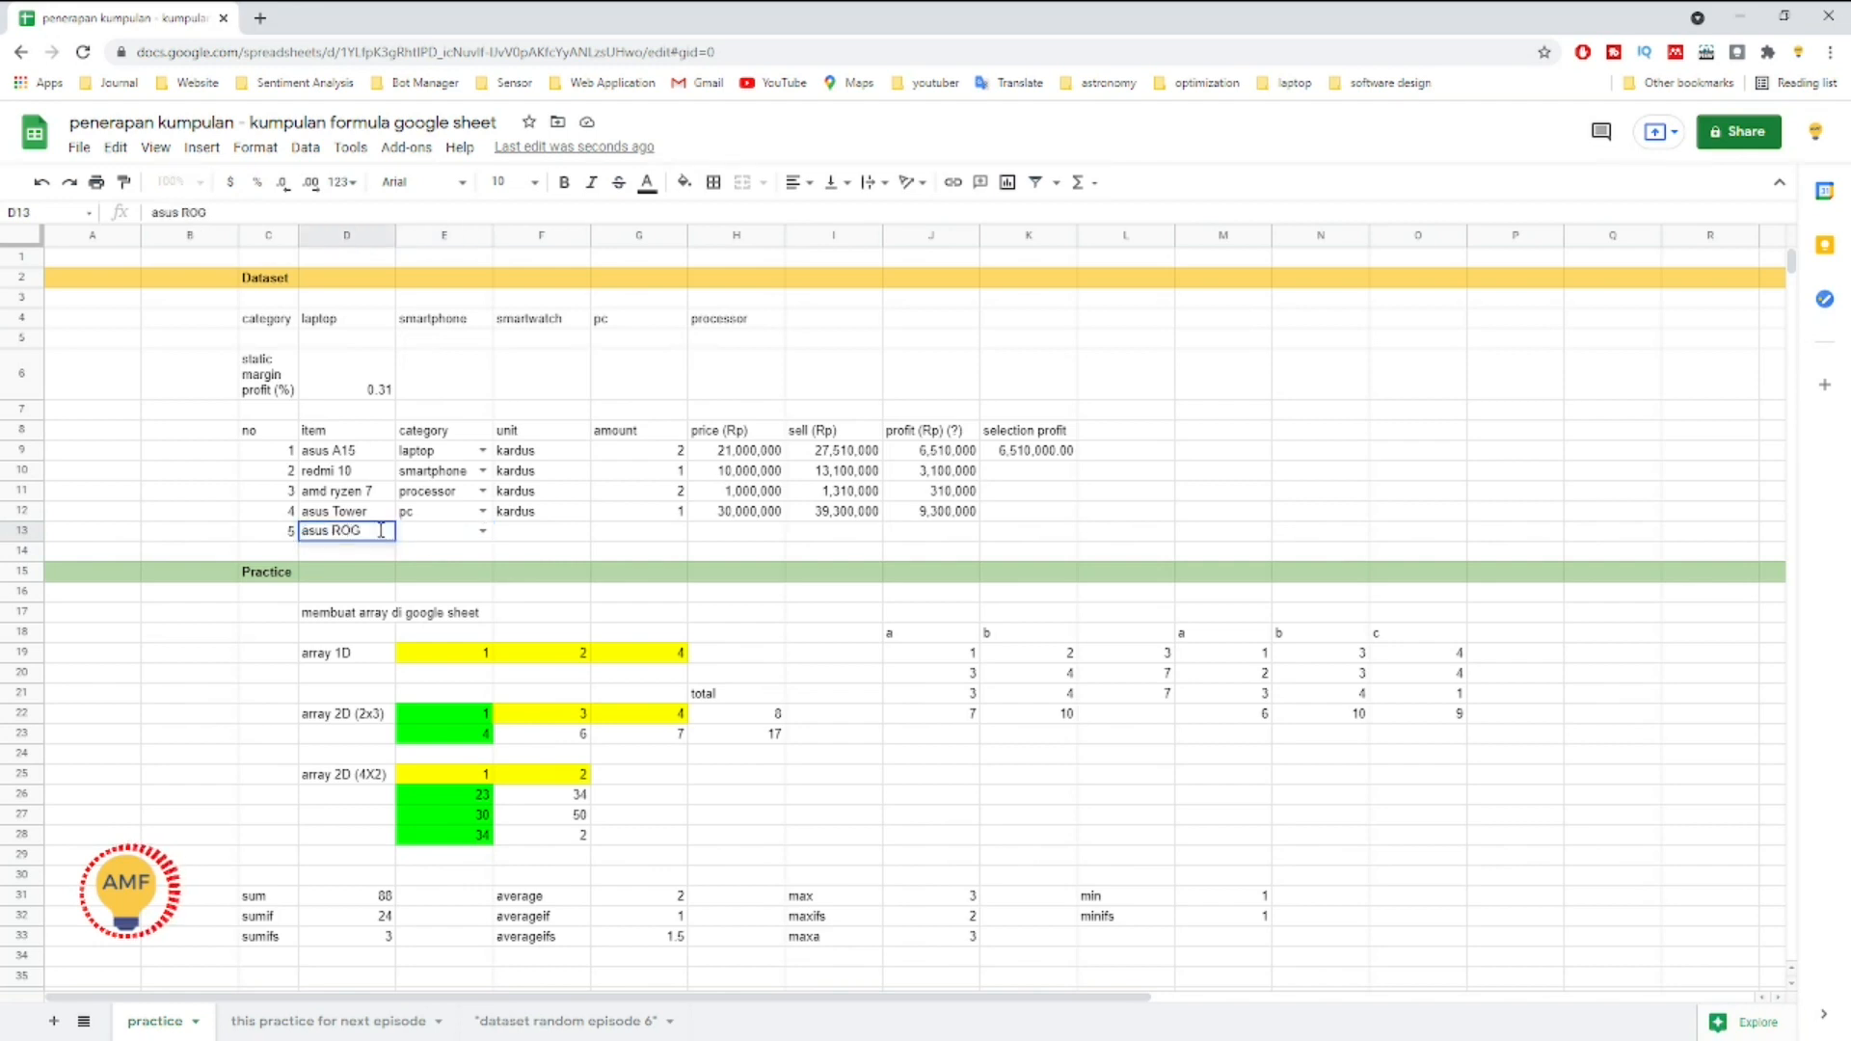
{"action": "type", "text": " 15"}
{"action": "key", "text": "Tab"}
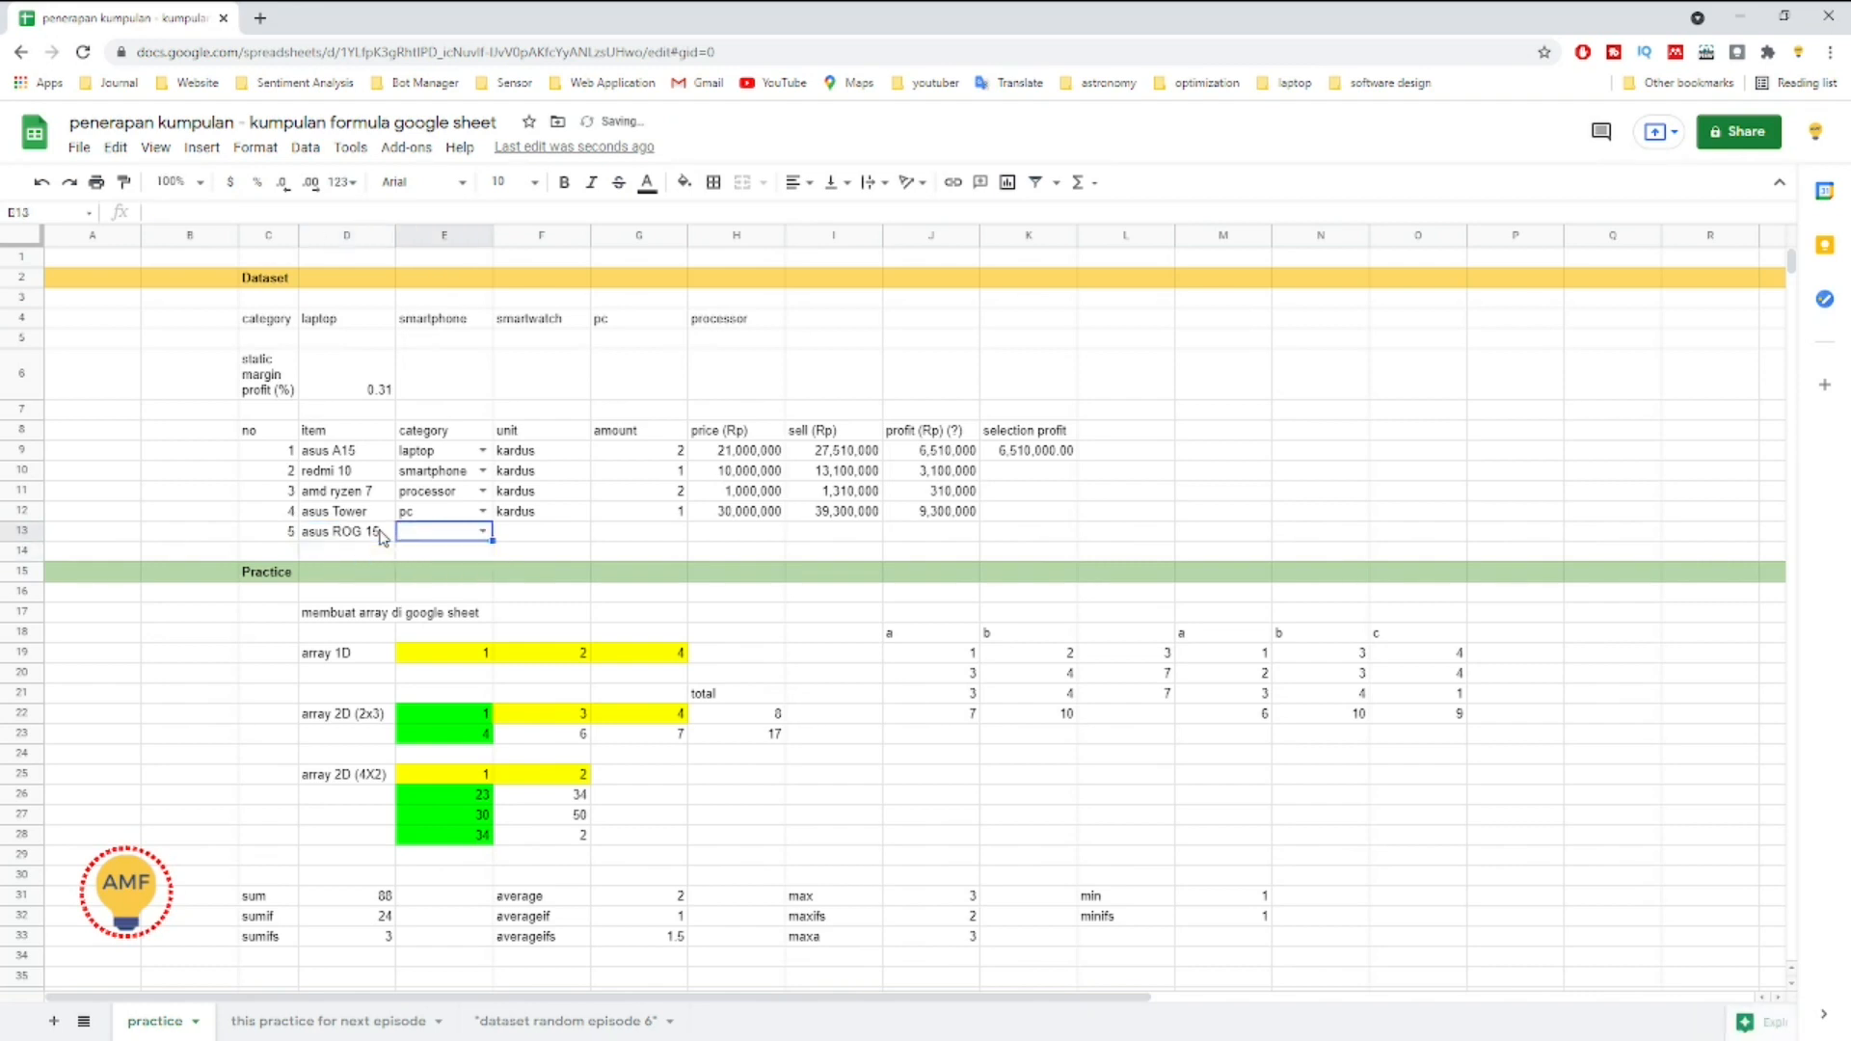
Step: Set the category of item 5 in row 13 to laptop and its unit to "kardus"
{"action": "left_click", "coordinate": [482, 531]}
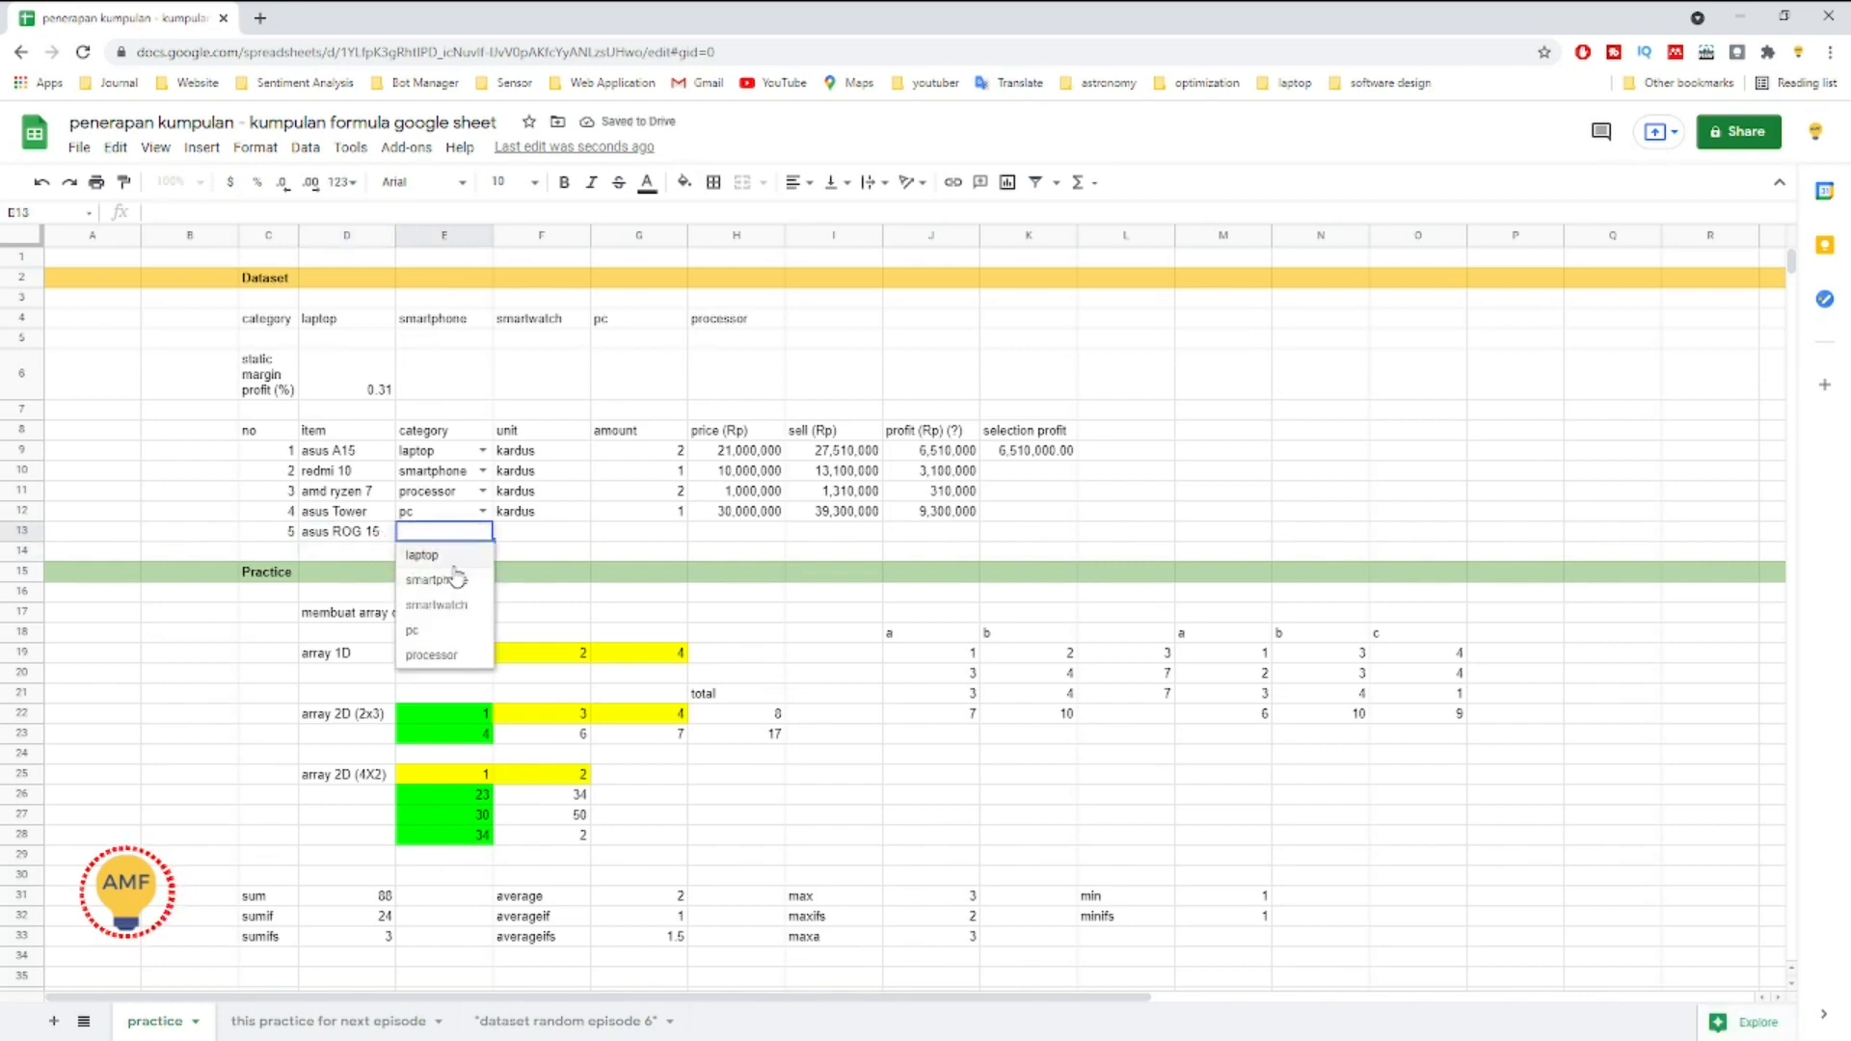
{"action": "left_click", "coordinate": [453, 557]}
{"action": "left_click", "coordinate": [536, 544]}
{"action": "type", "text": "kardus"}
{"action": "key", "text": "Return"}
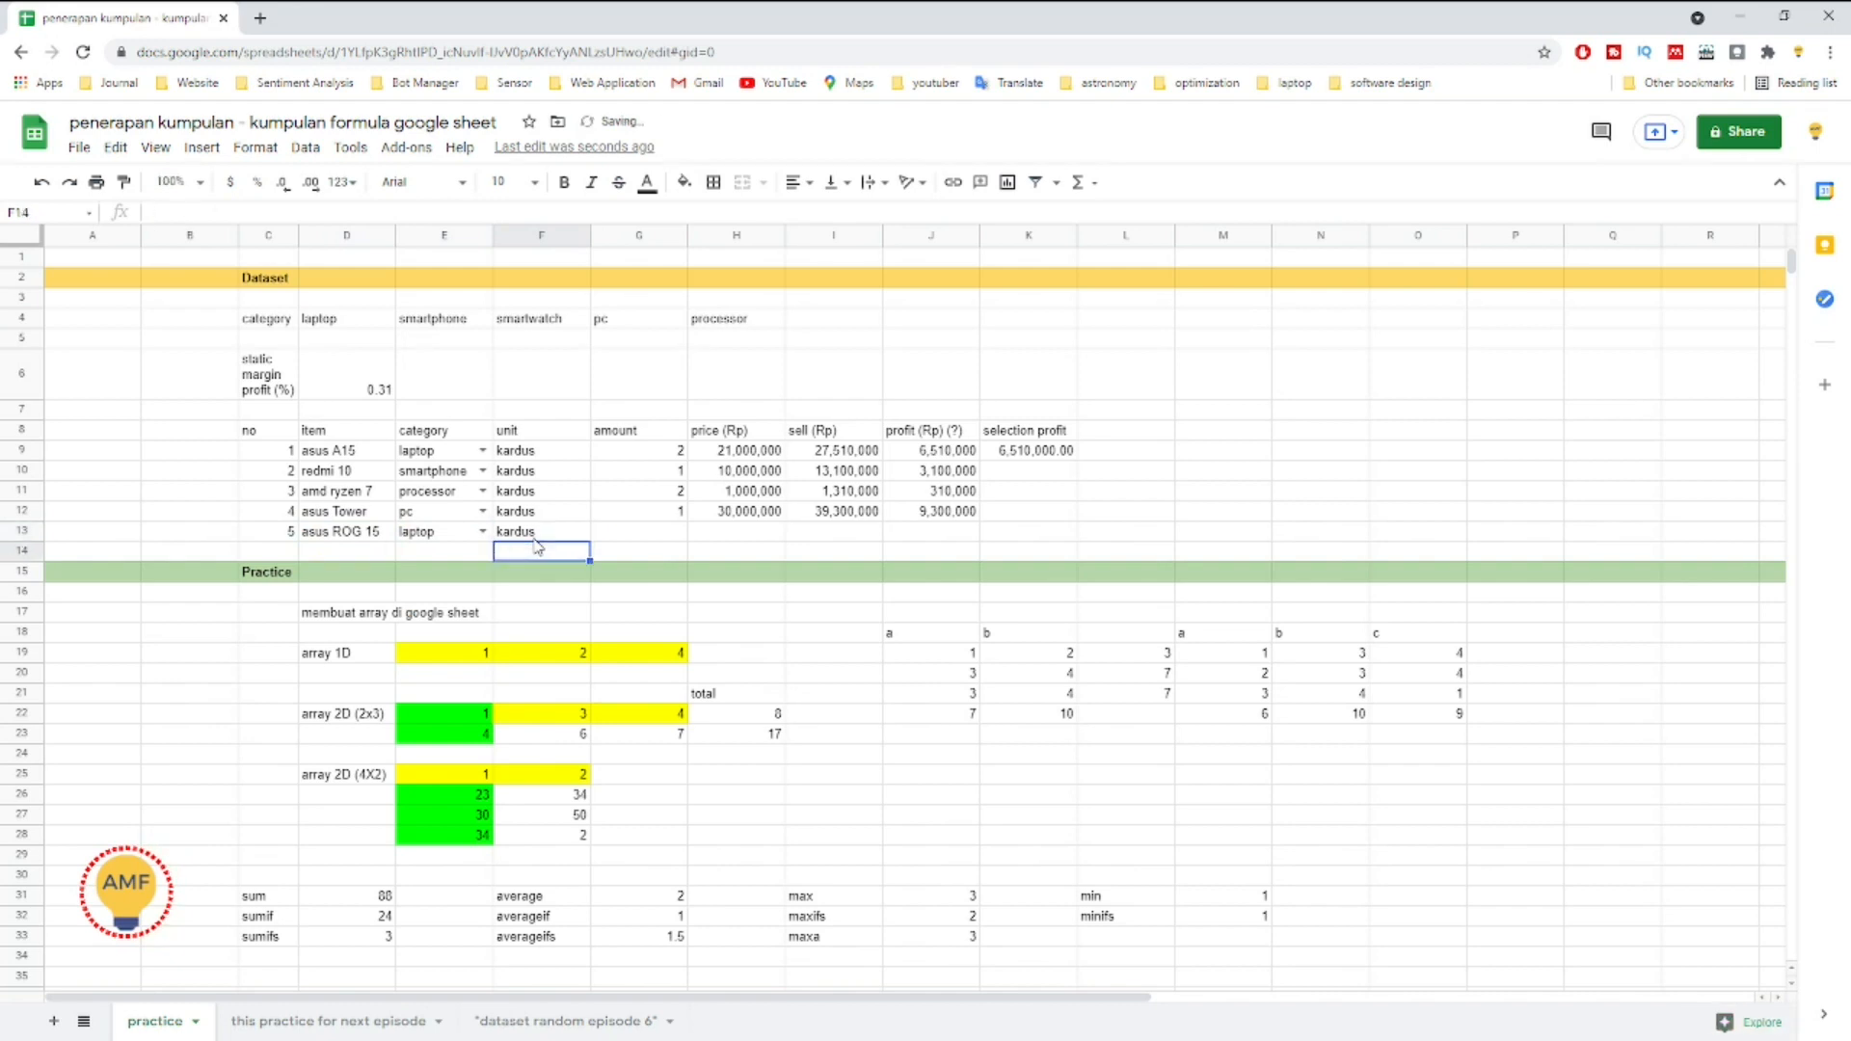
Step: Enter the amount 3 and the price 25,000,000 for asus ROG 15 in row 13
{"action": "key", "text": "Up"}
{"action": "key", "text": "Right"}
{"action": "type", "text": "3"}
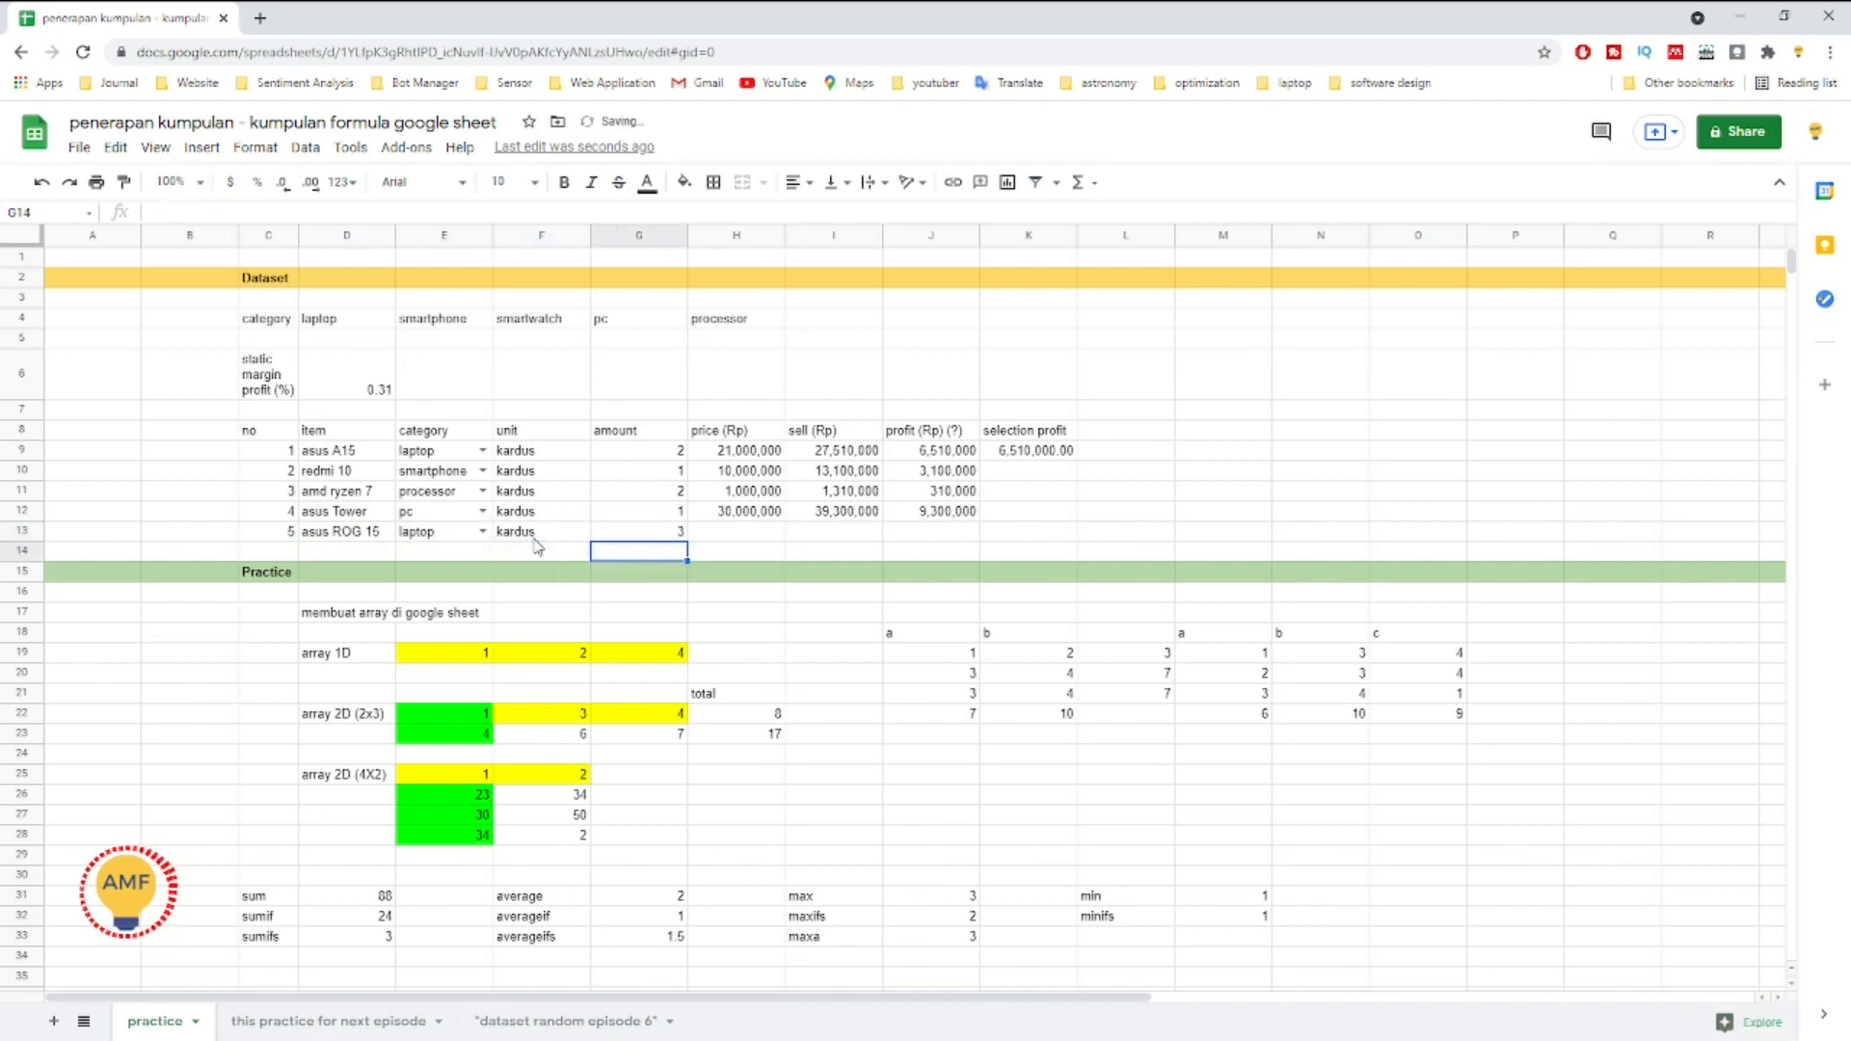
{"action": "key", "text": "Tab"}
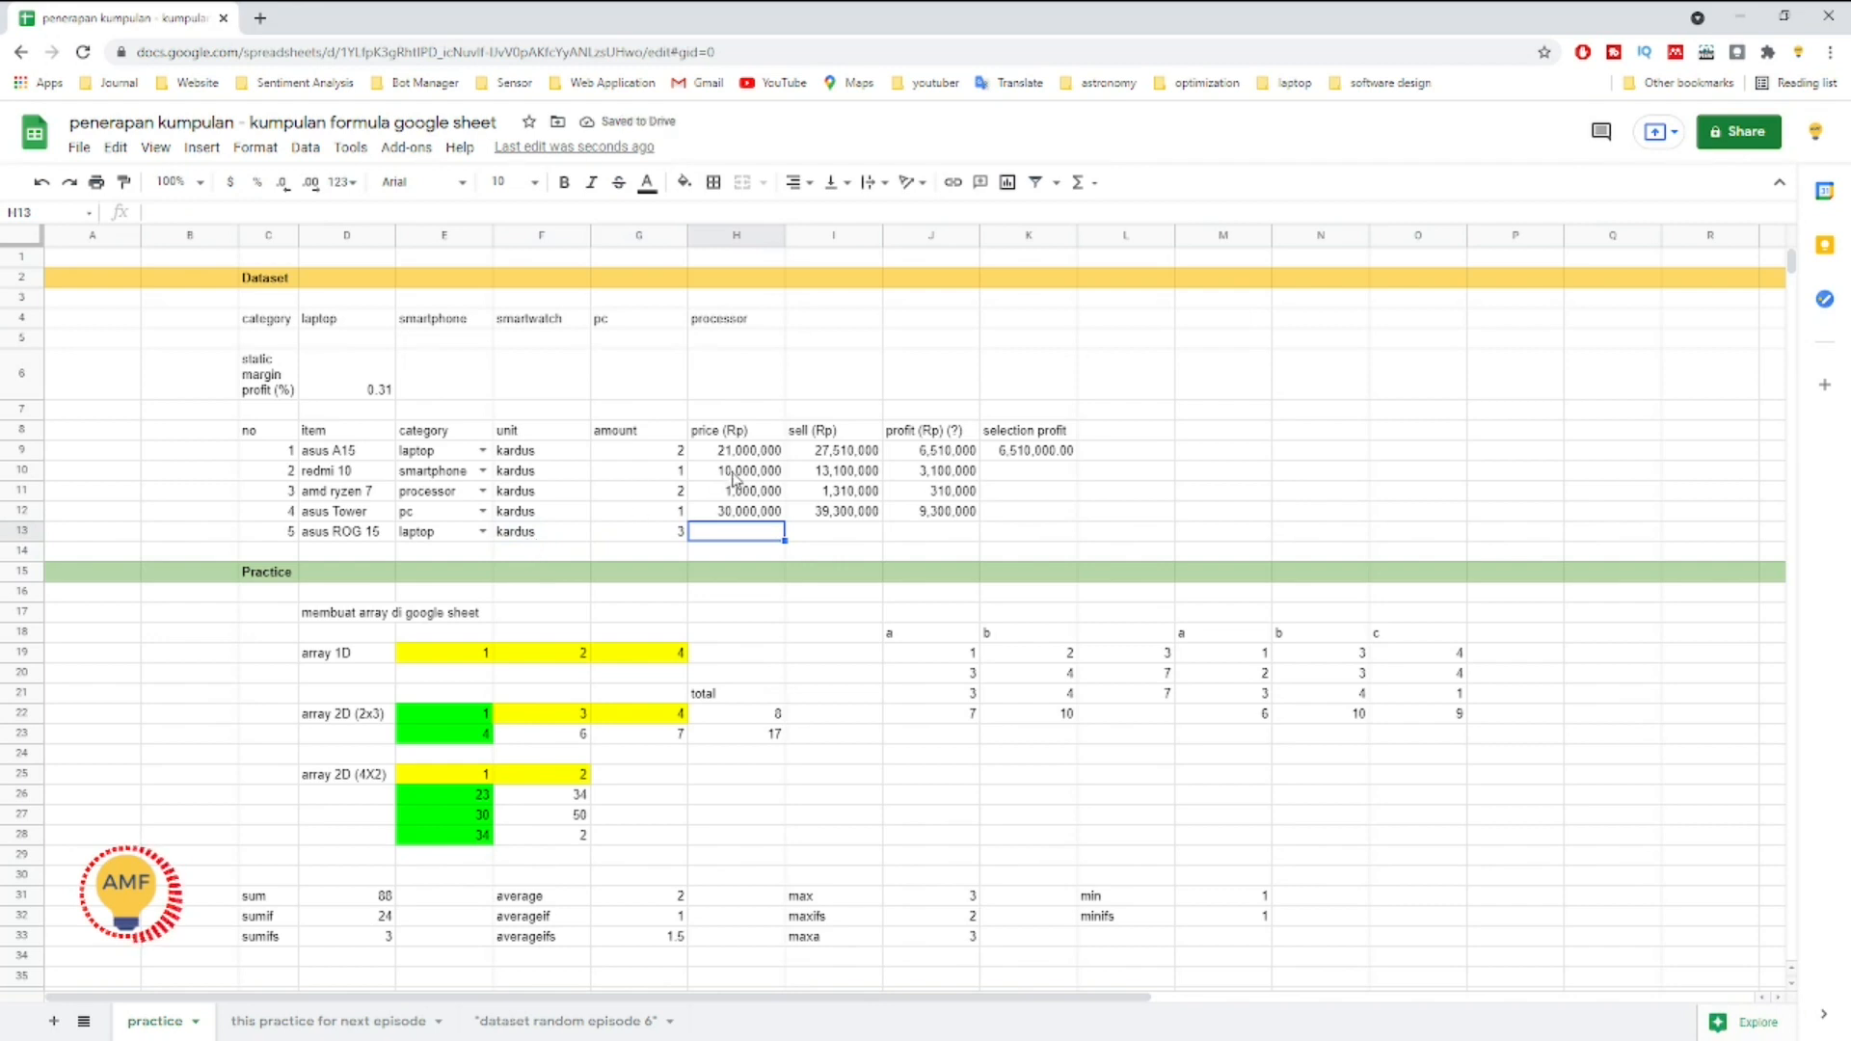
{"action": "type", "text": "25,000,0000,000"}
{"action": "key", "text": "Return"}
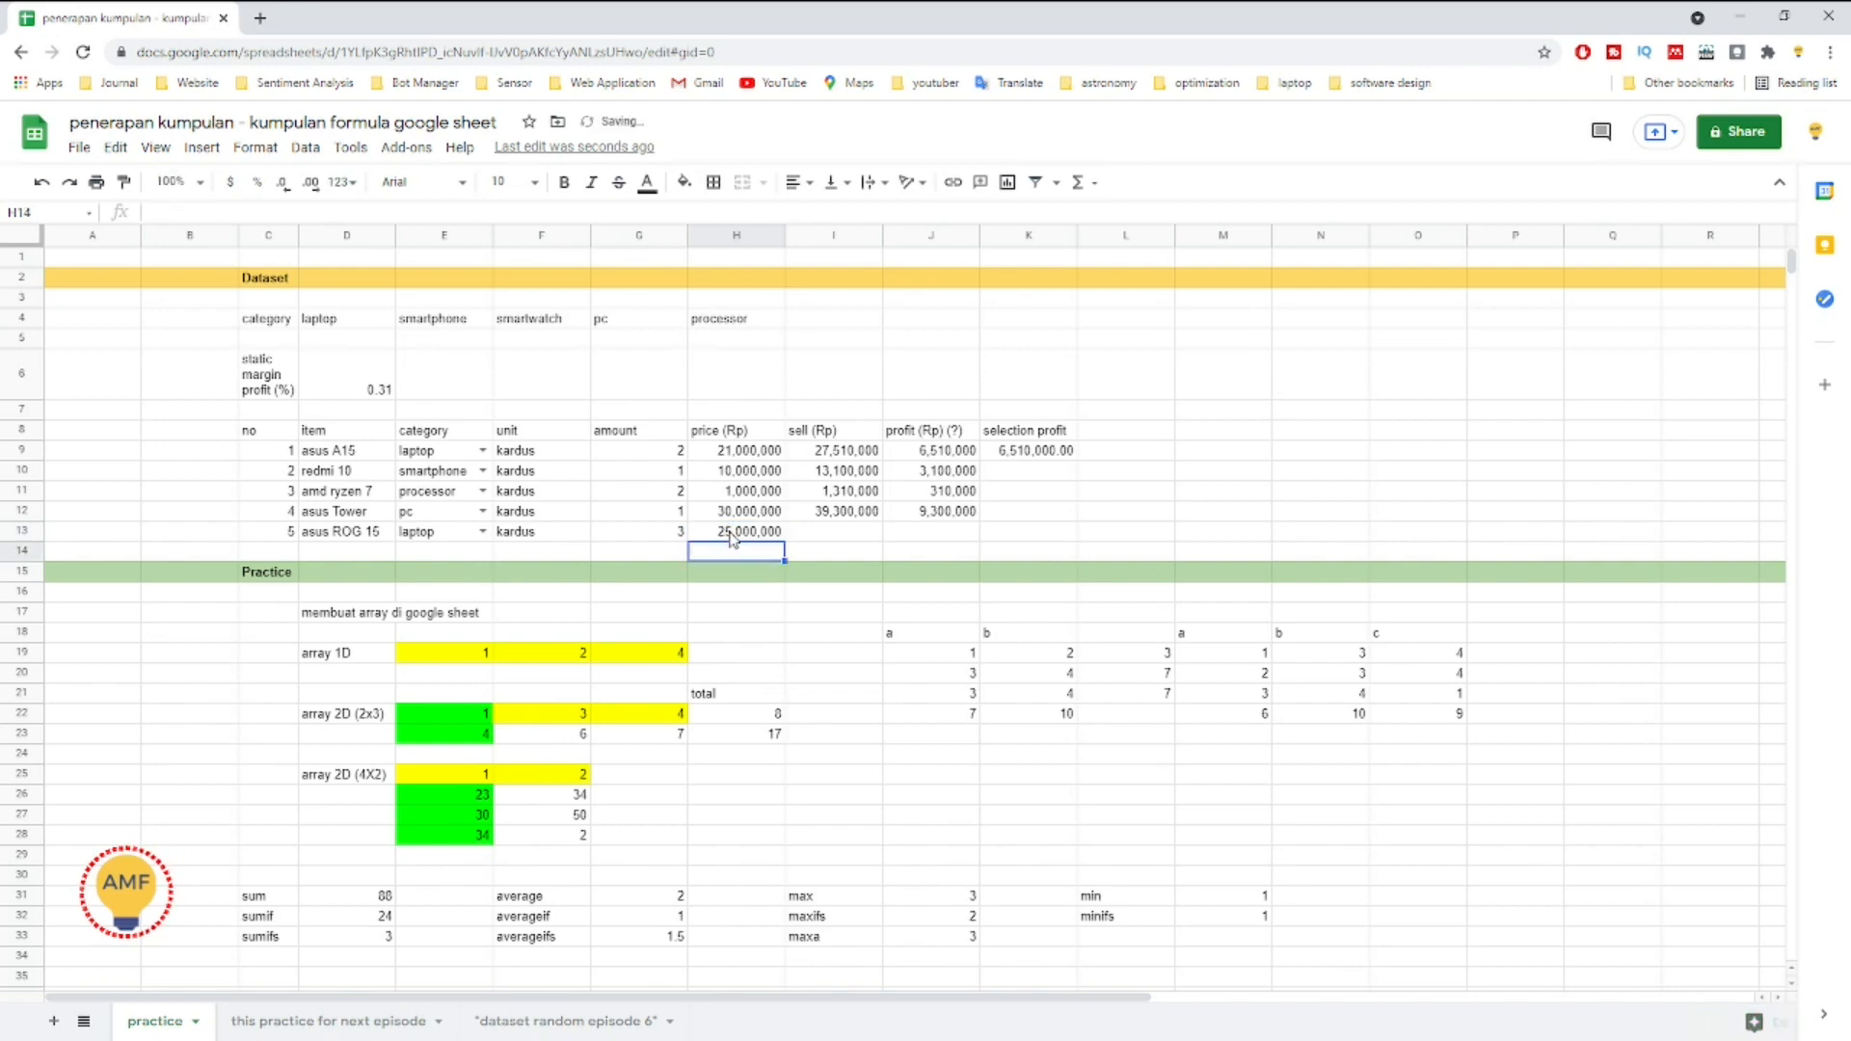
Step: Fill the sell price formula from I9 down through I13
{"action": "left_click", "coordinate": [837, 539]}
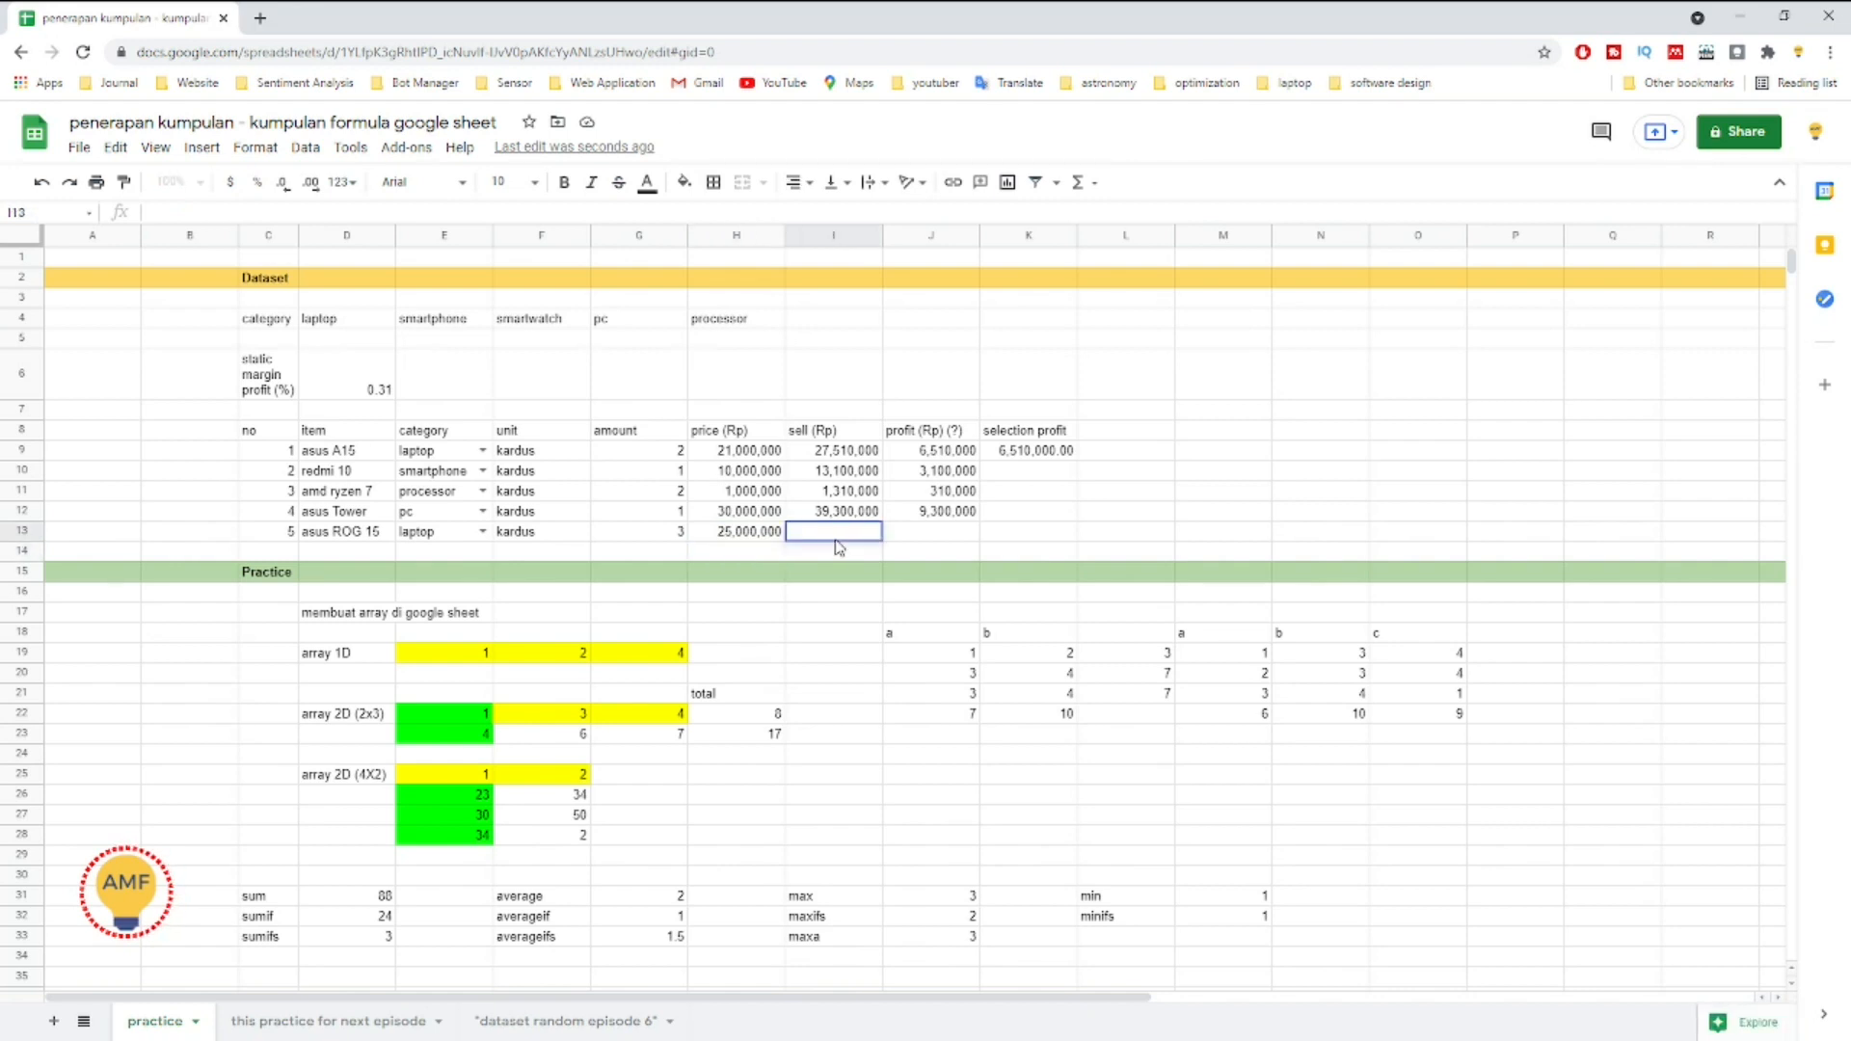
{"action": "left_click", "coordinate": [844, 518]}
{"action": "left_click", "coordinate": [866, 454]}
{"action": "double_click", "coordinate": [872, 454]}
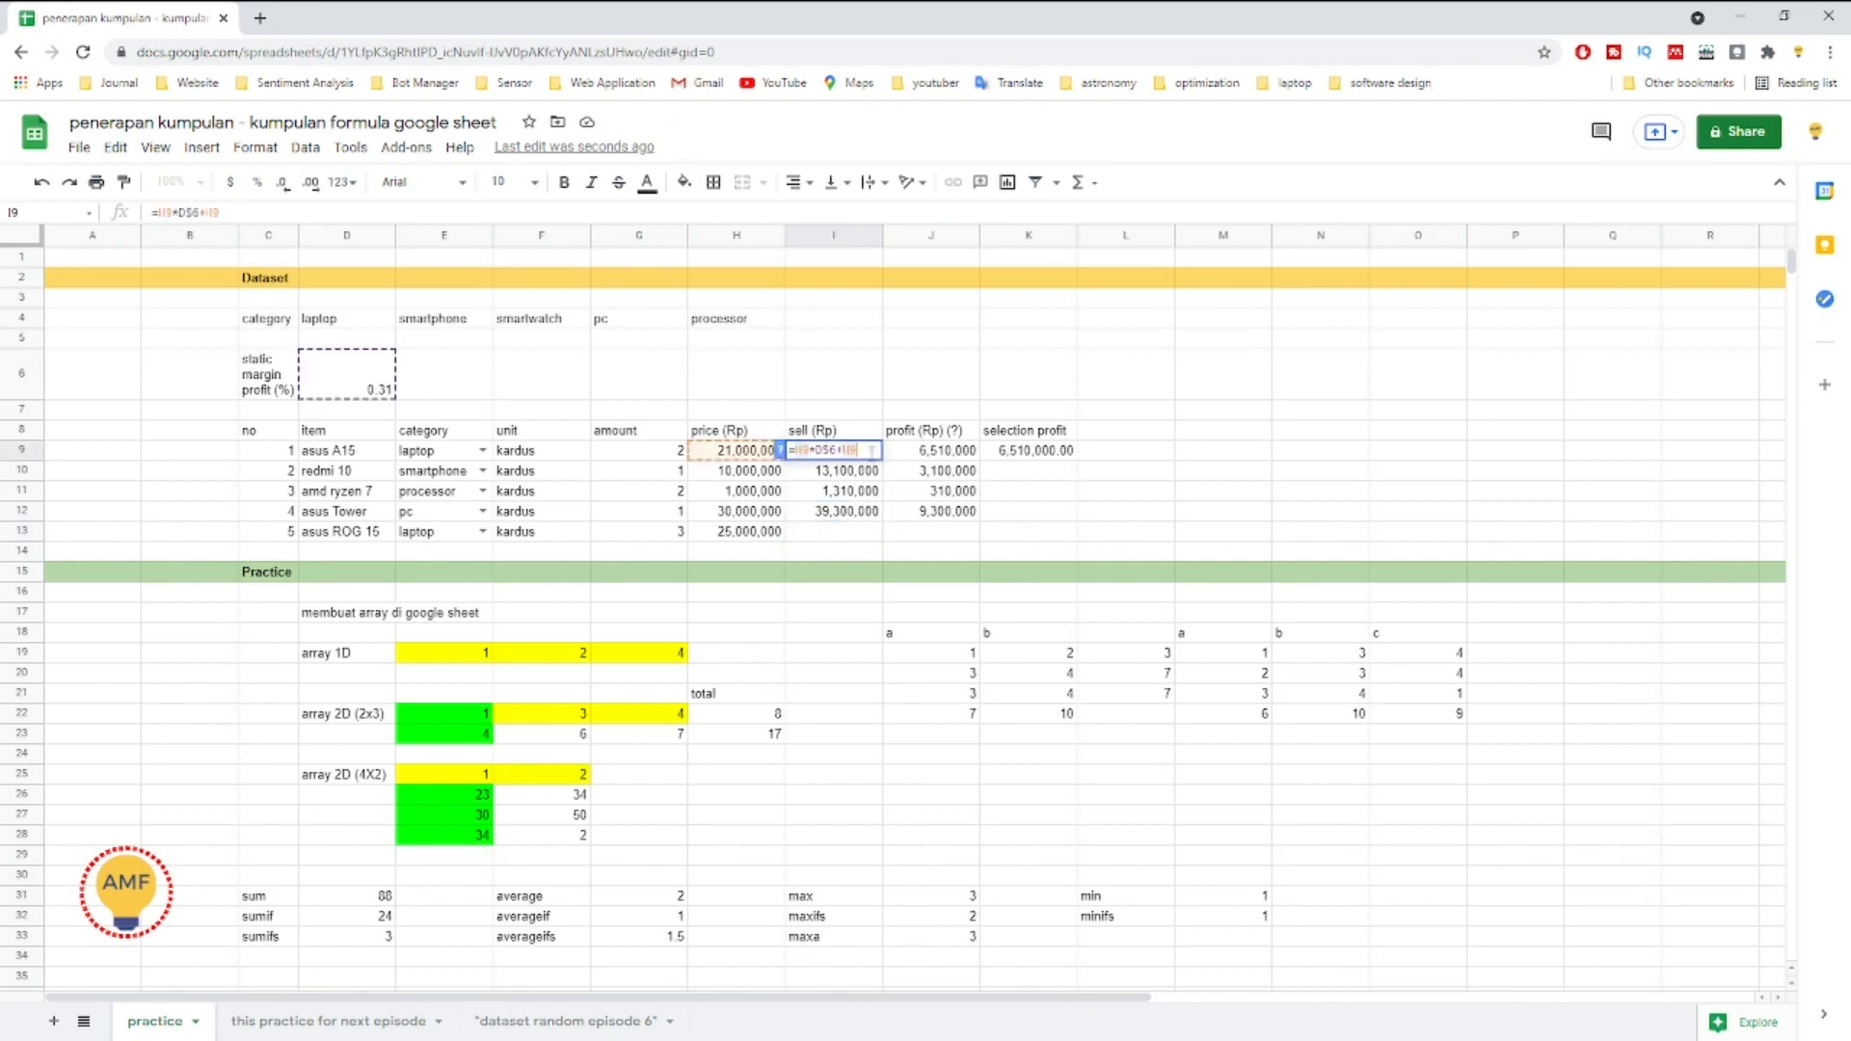
{"action": "key", "text": "Escape"}
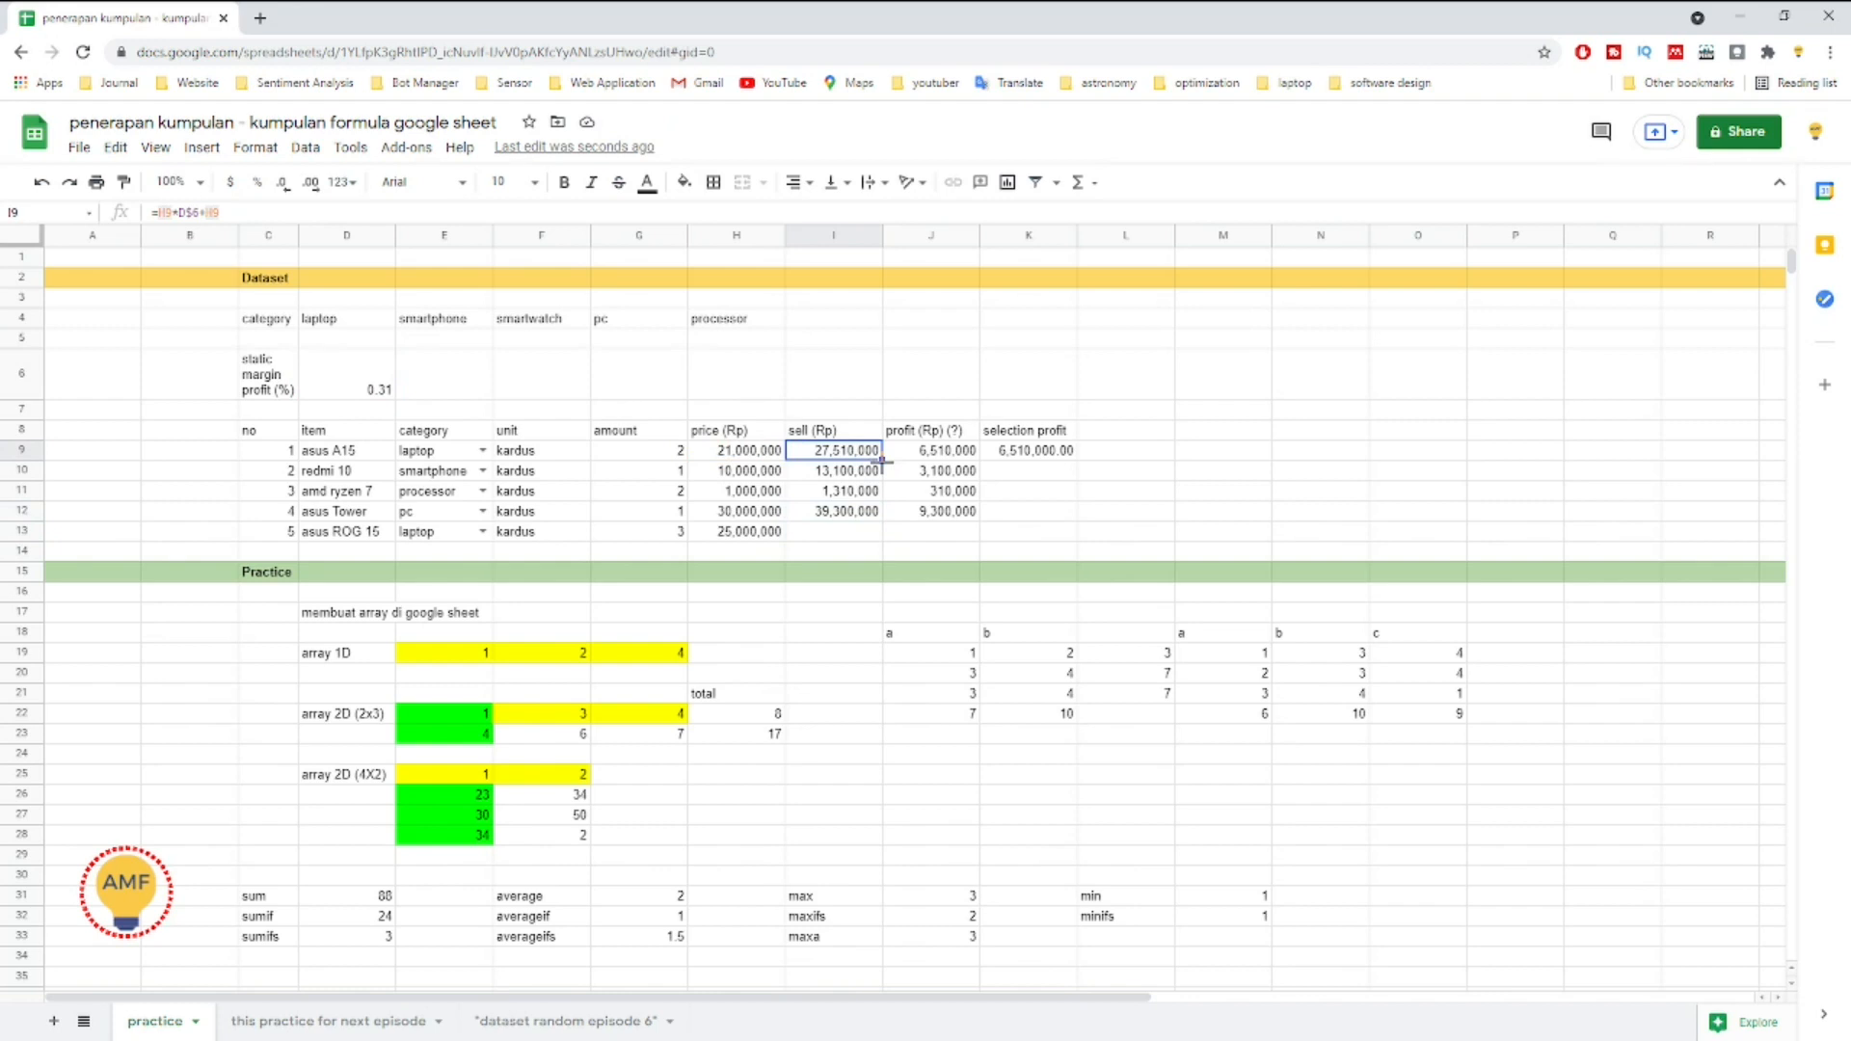
{"action": "left_click_drag", "start_coordinate": [881, 461], "coordinate": [875, 526]}
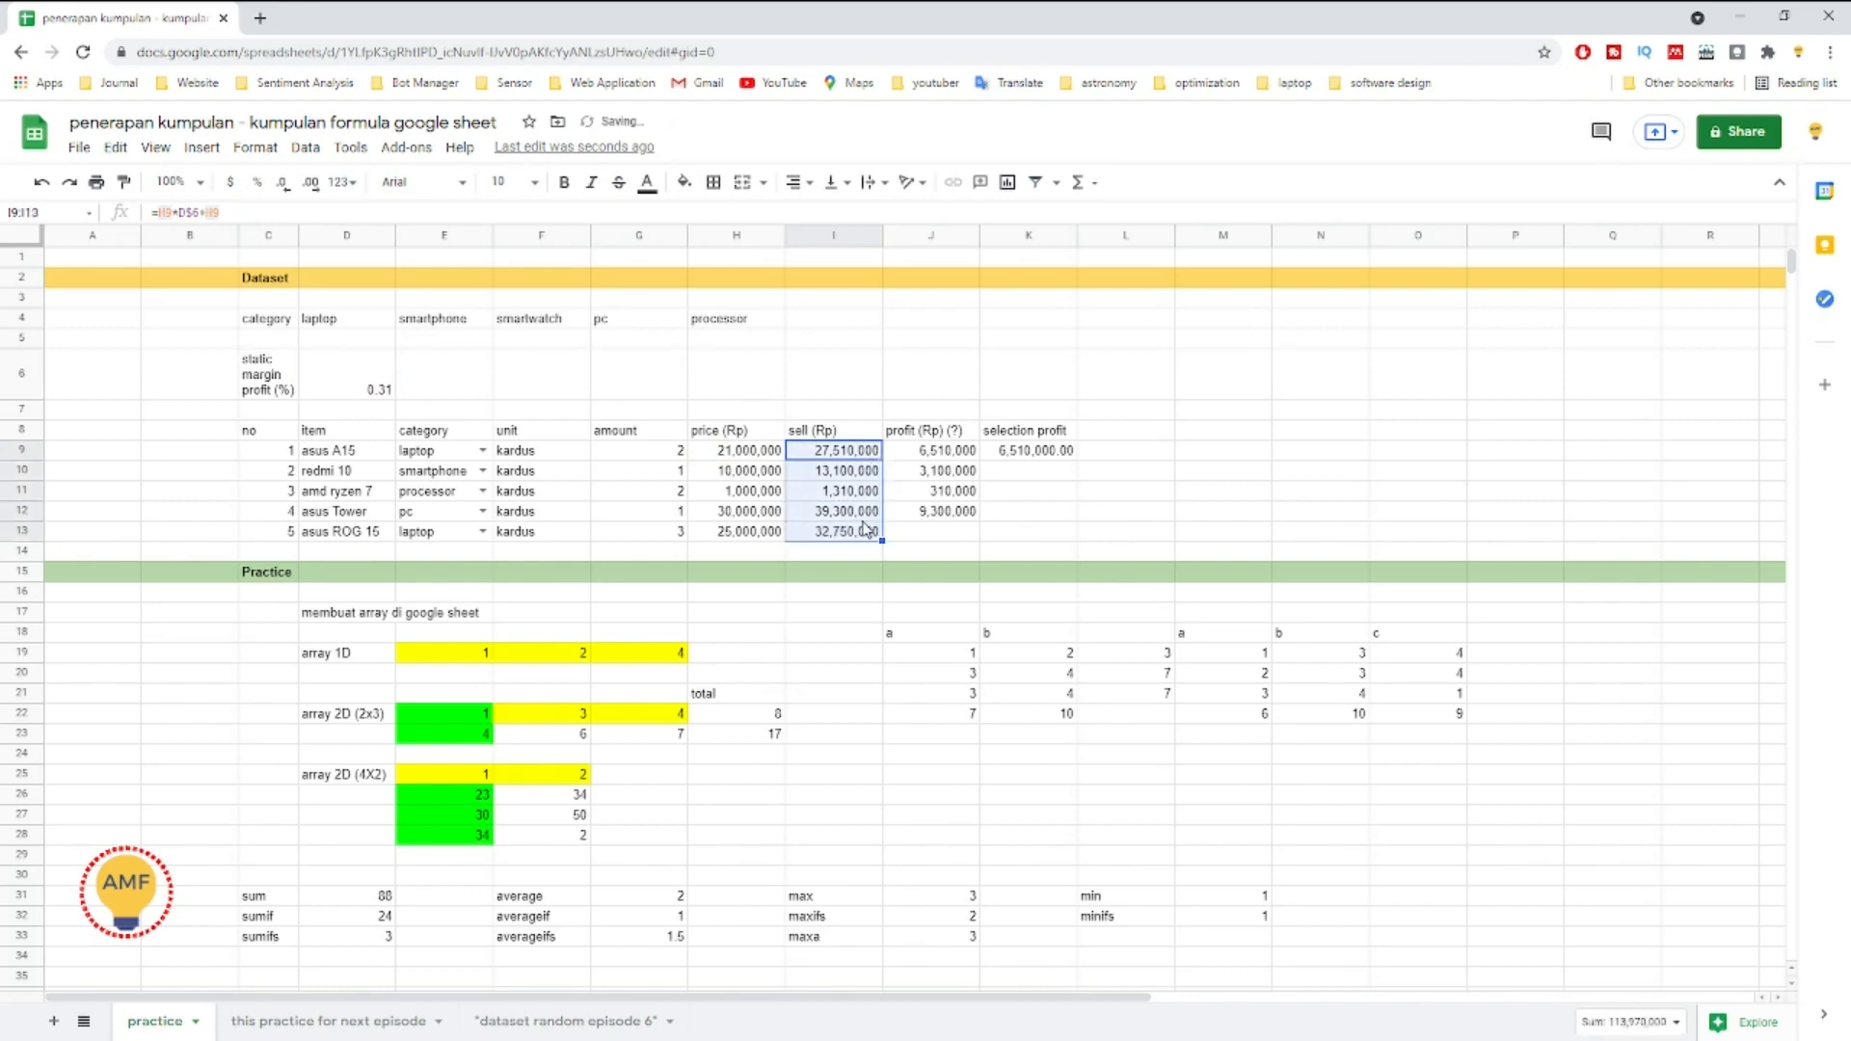
{"action": "left_click", "coordinate": [870, 532]}
Step: Extend both ranges in J9's profit ARRAYFORMULA to row 13, giving H9:H13 and I9:I13
{"action": "double_click", "coordinate": [948, 511]}
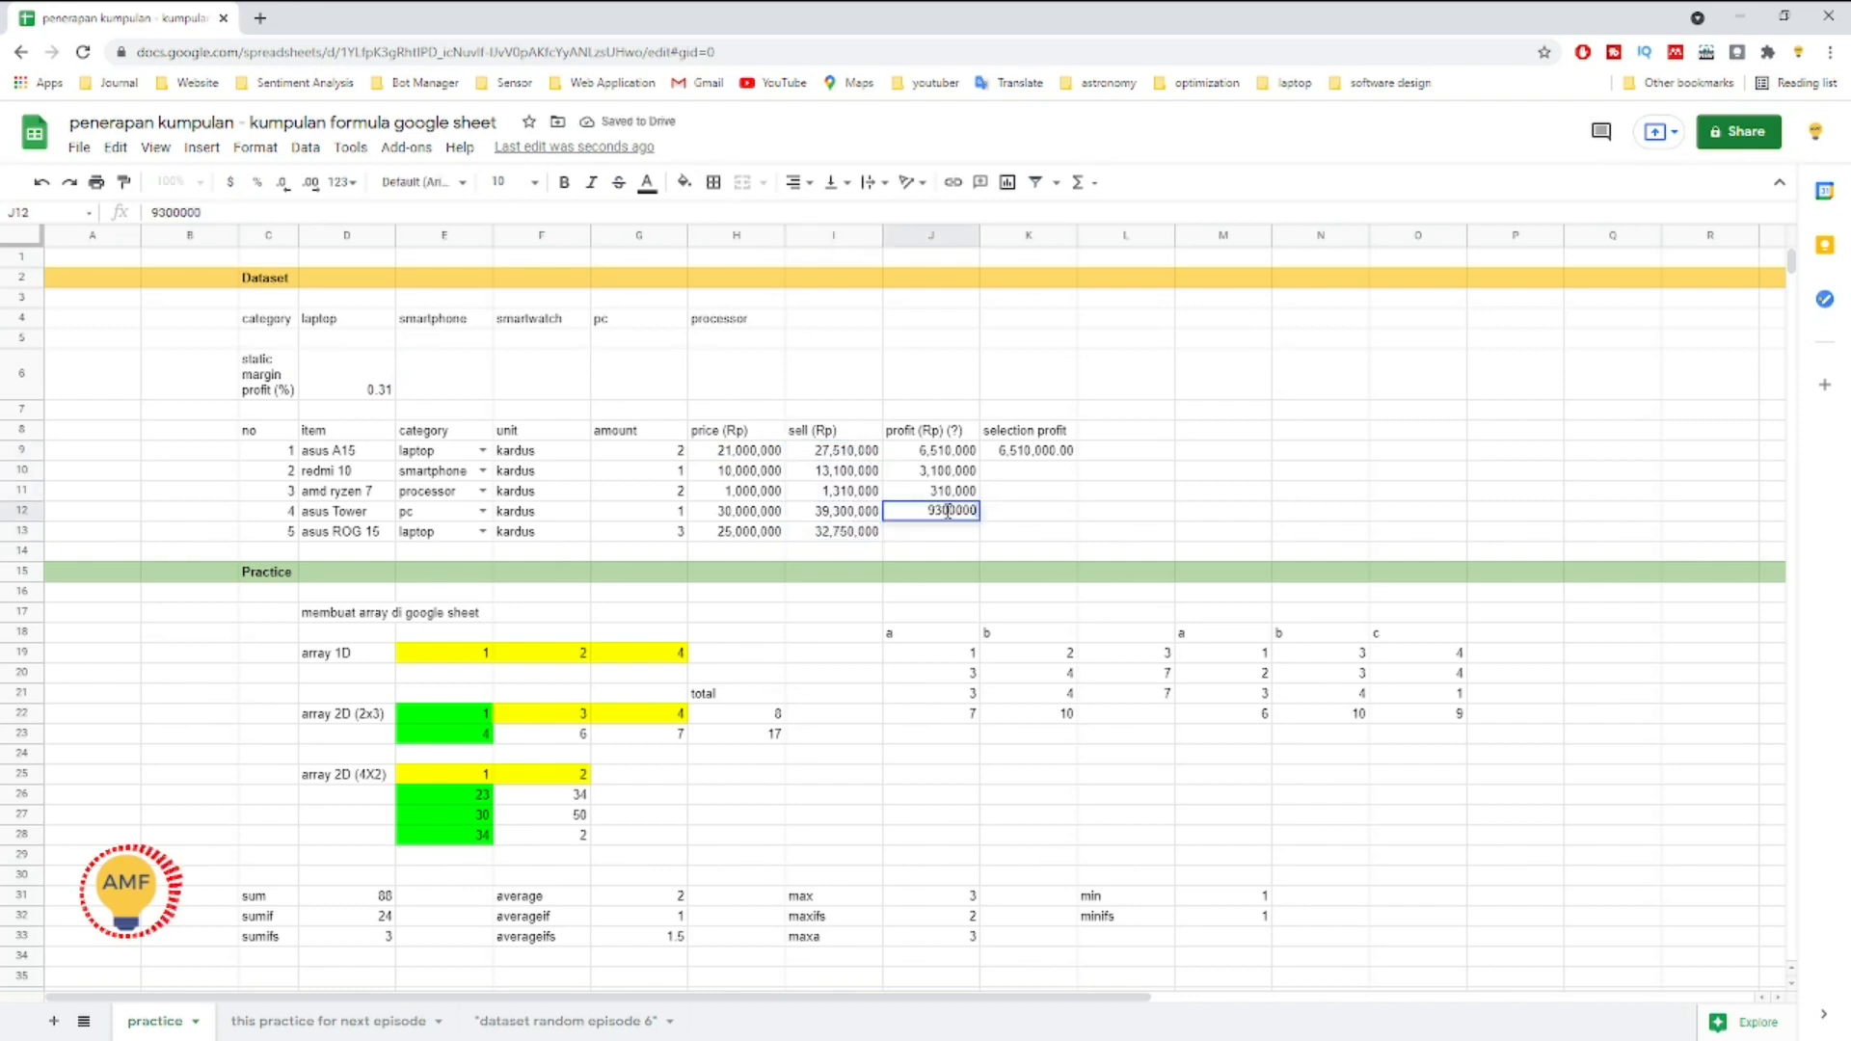
{"action": "key", "text": "Escape"}
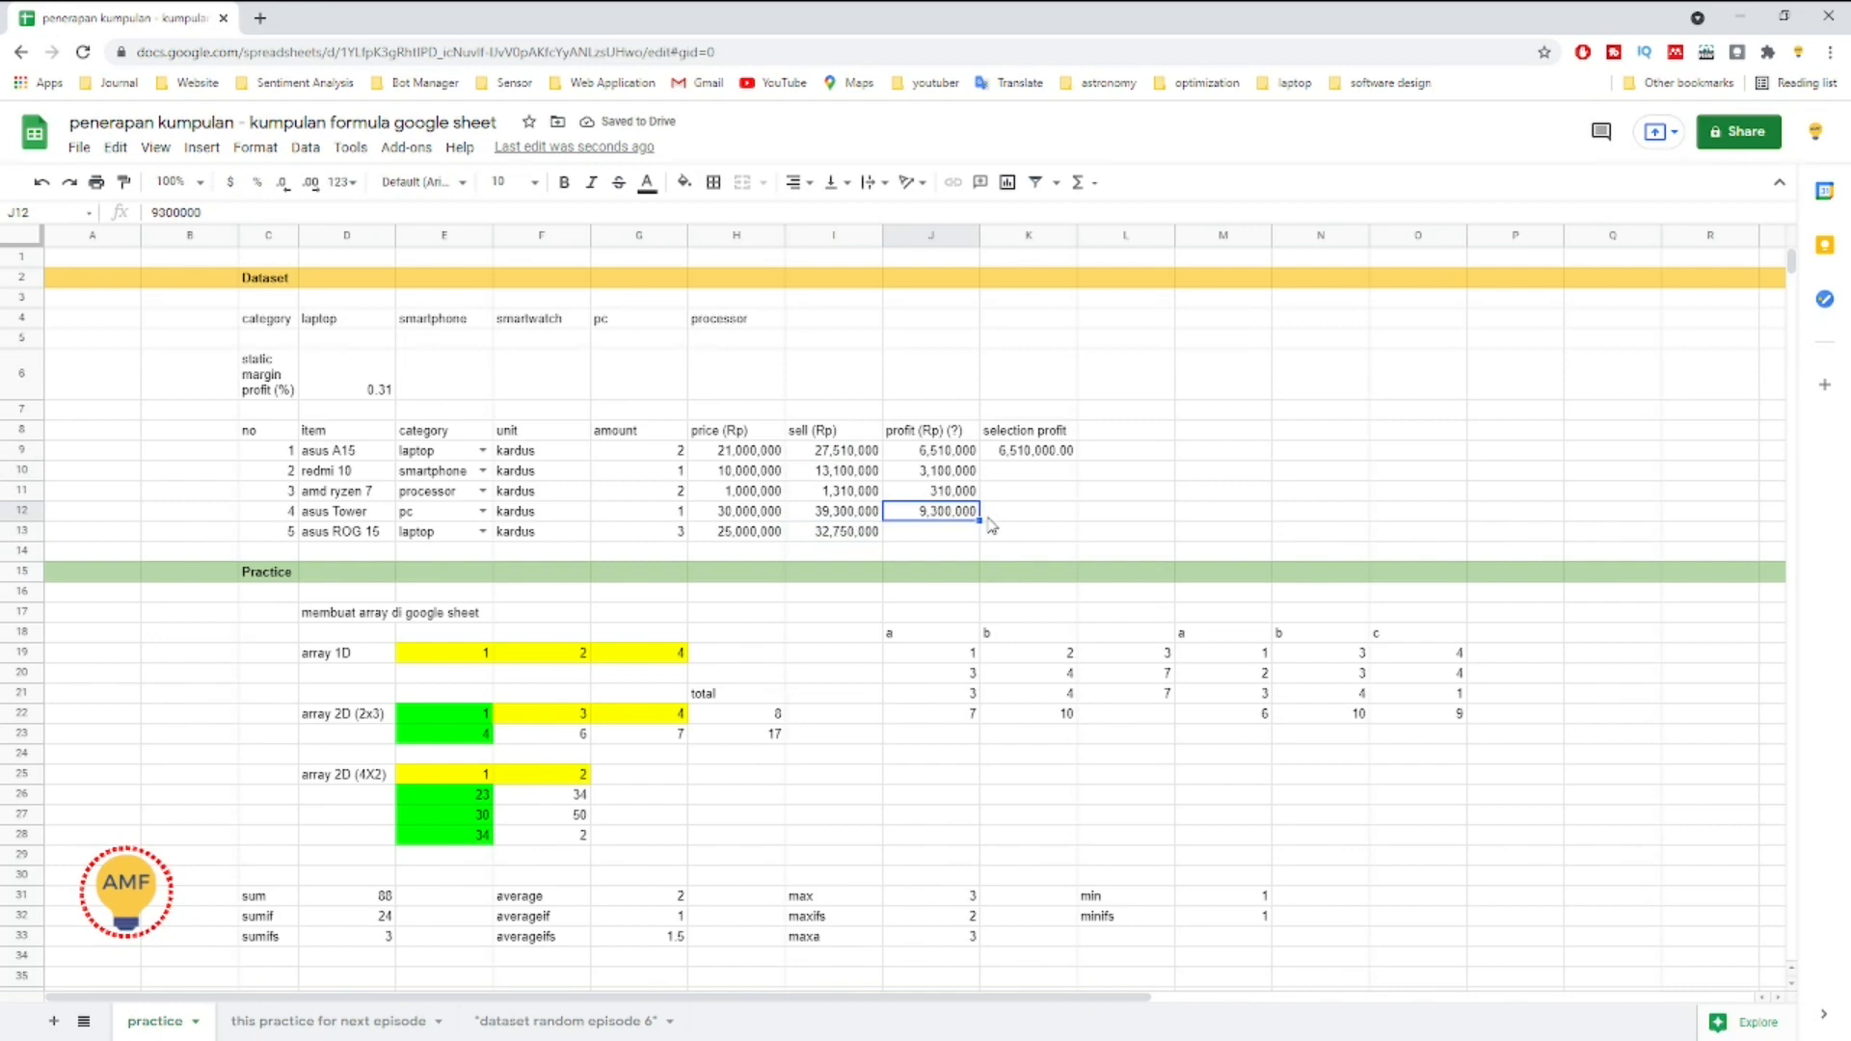
{"action": "double_click", "coordinate": [948, 450]}
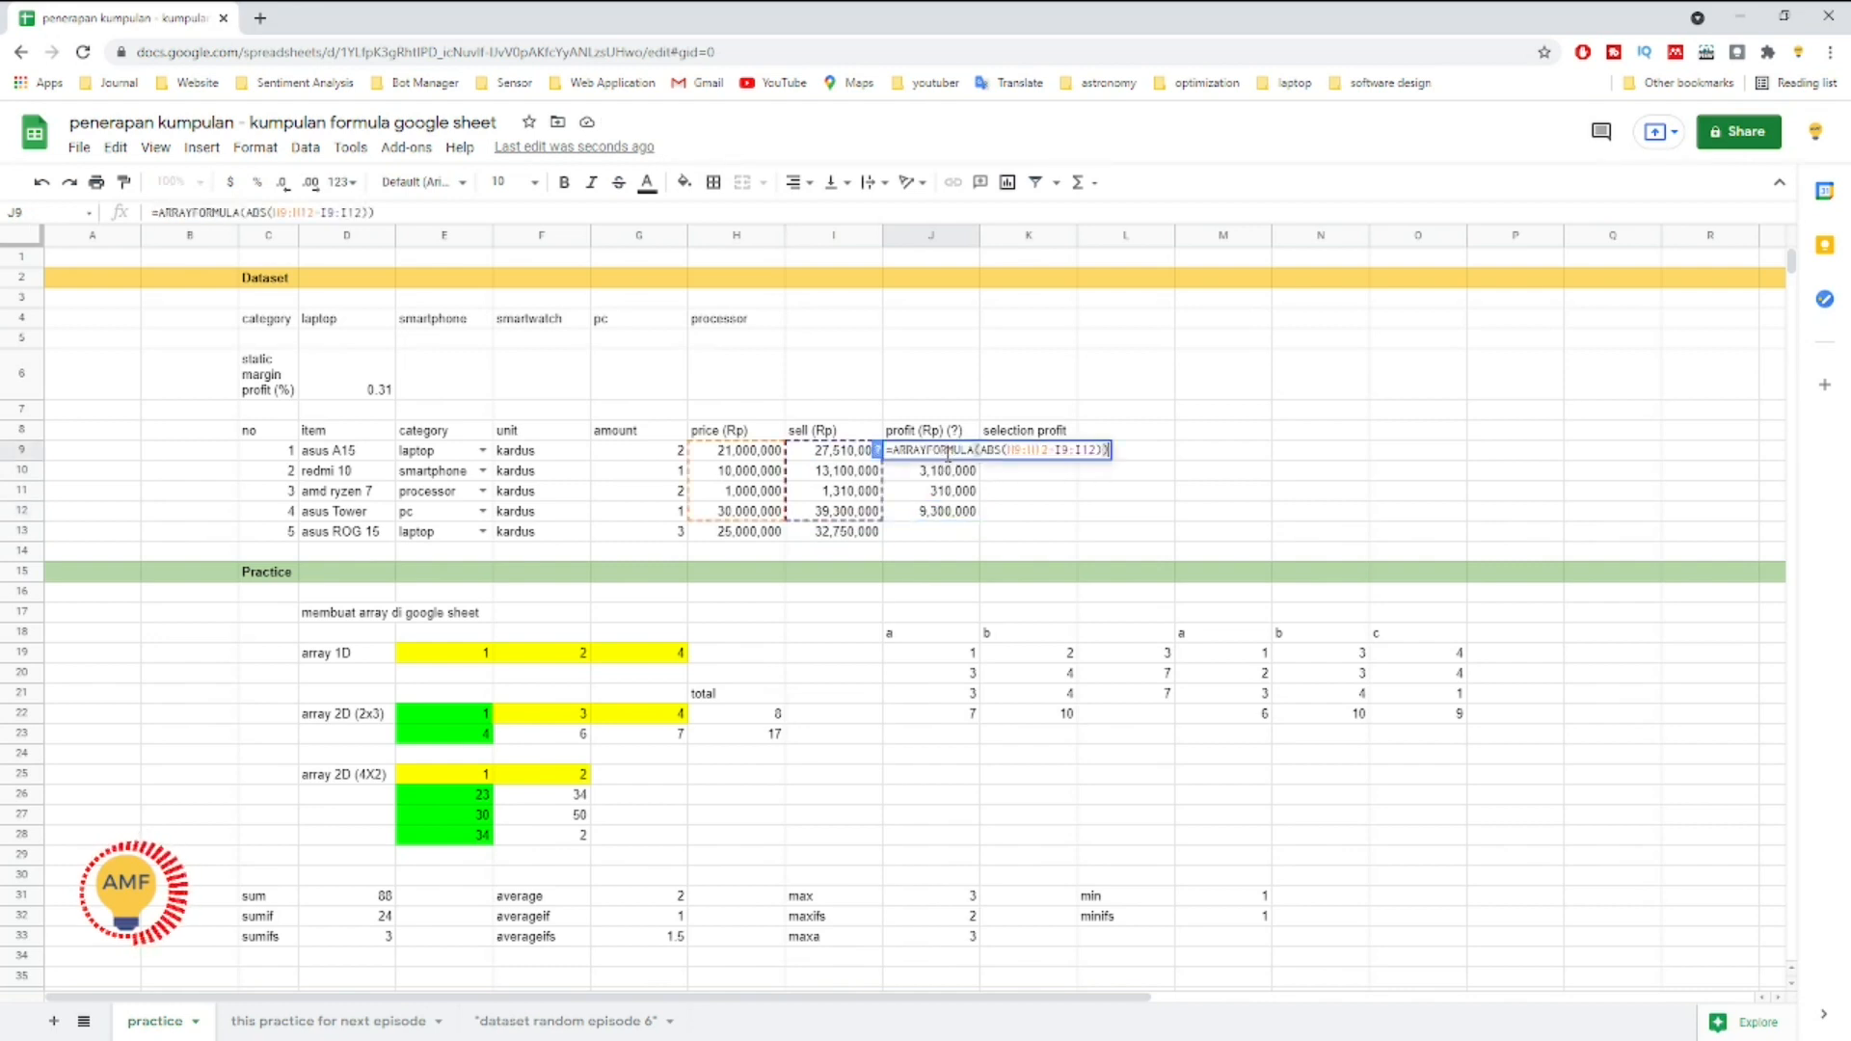
{"action": "left_click", "coordinate": [1041, 455]}
{"action": "left_click_drag", "start_coordinate": [1047, 456], "coordinate": [1041, 460]}
{"action": "type", "text": "3"}
{"action": "key", "text": "Right"}
{"action": "key", "text": "Right"}
{"action": "key", "text": "Right"}
{"action": "key", "text": "Right"}
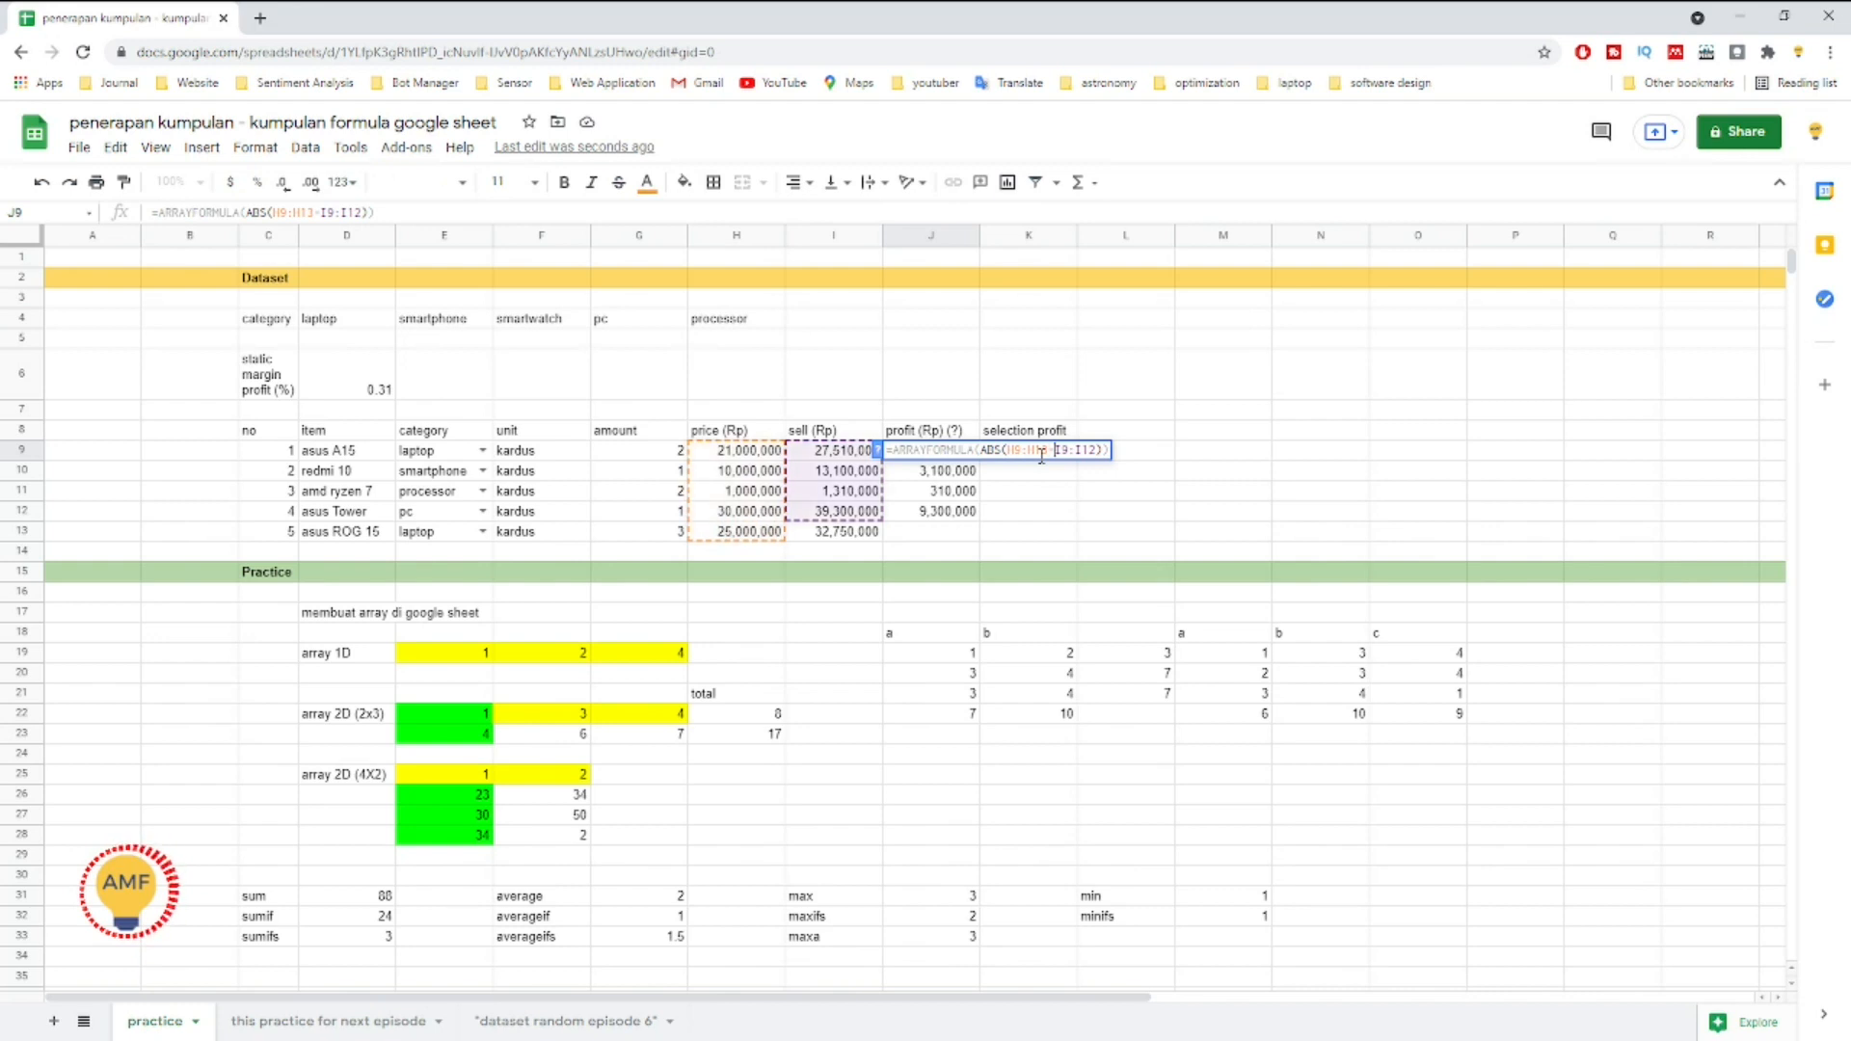
{"action": "key", "text": "BackSpace"}
{"action": "type", "text": "3"}
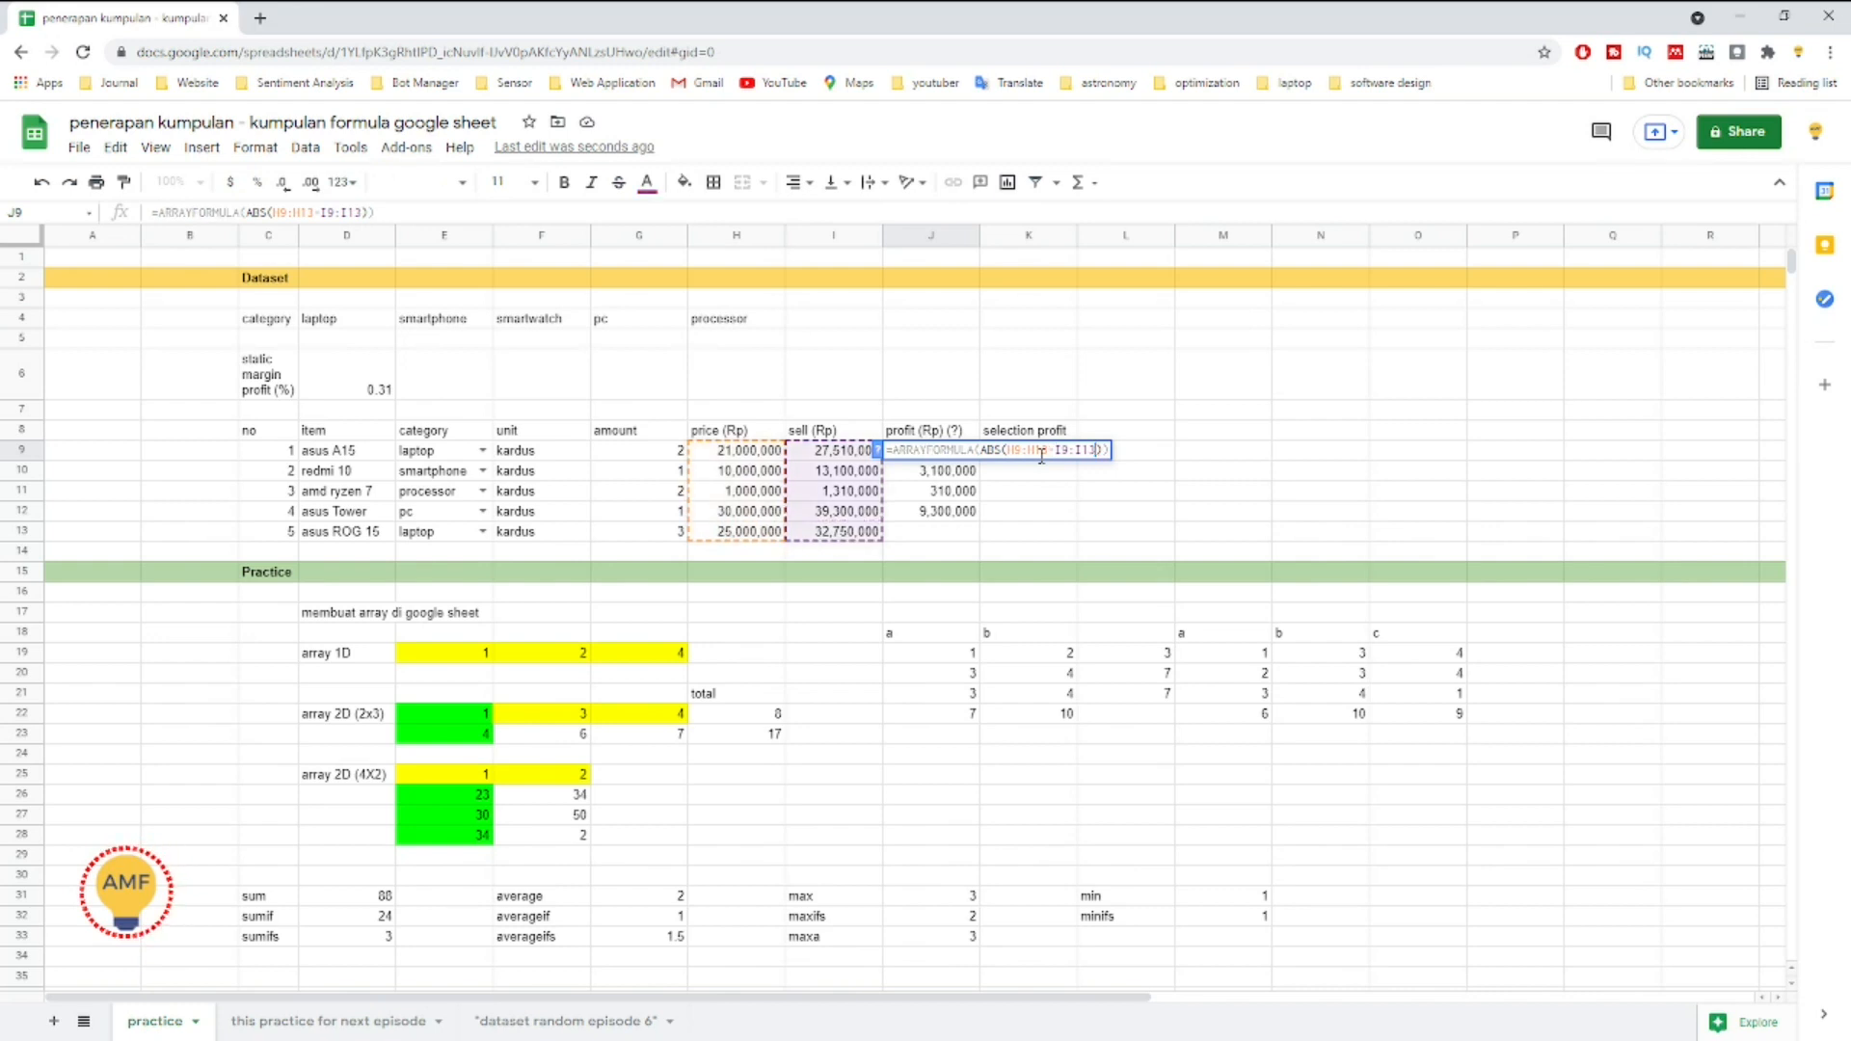
{"action": "key", "text": "Return"}
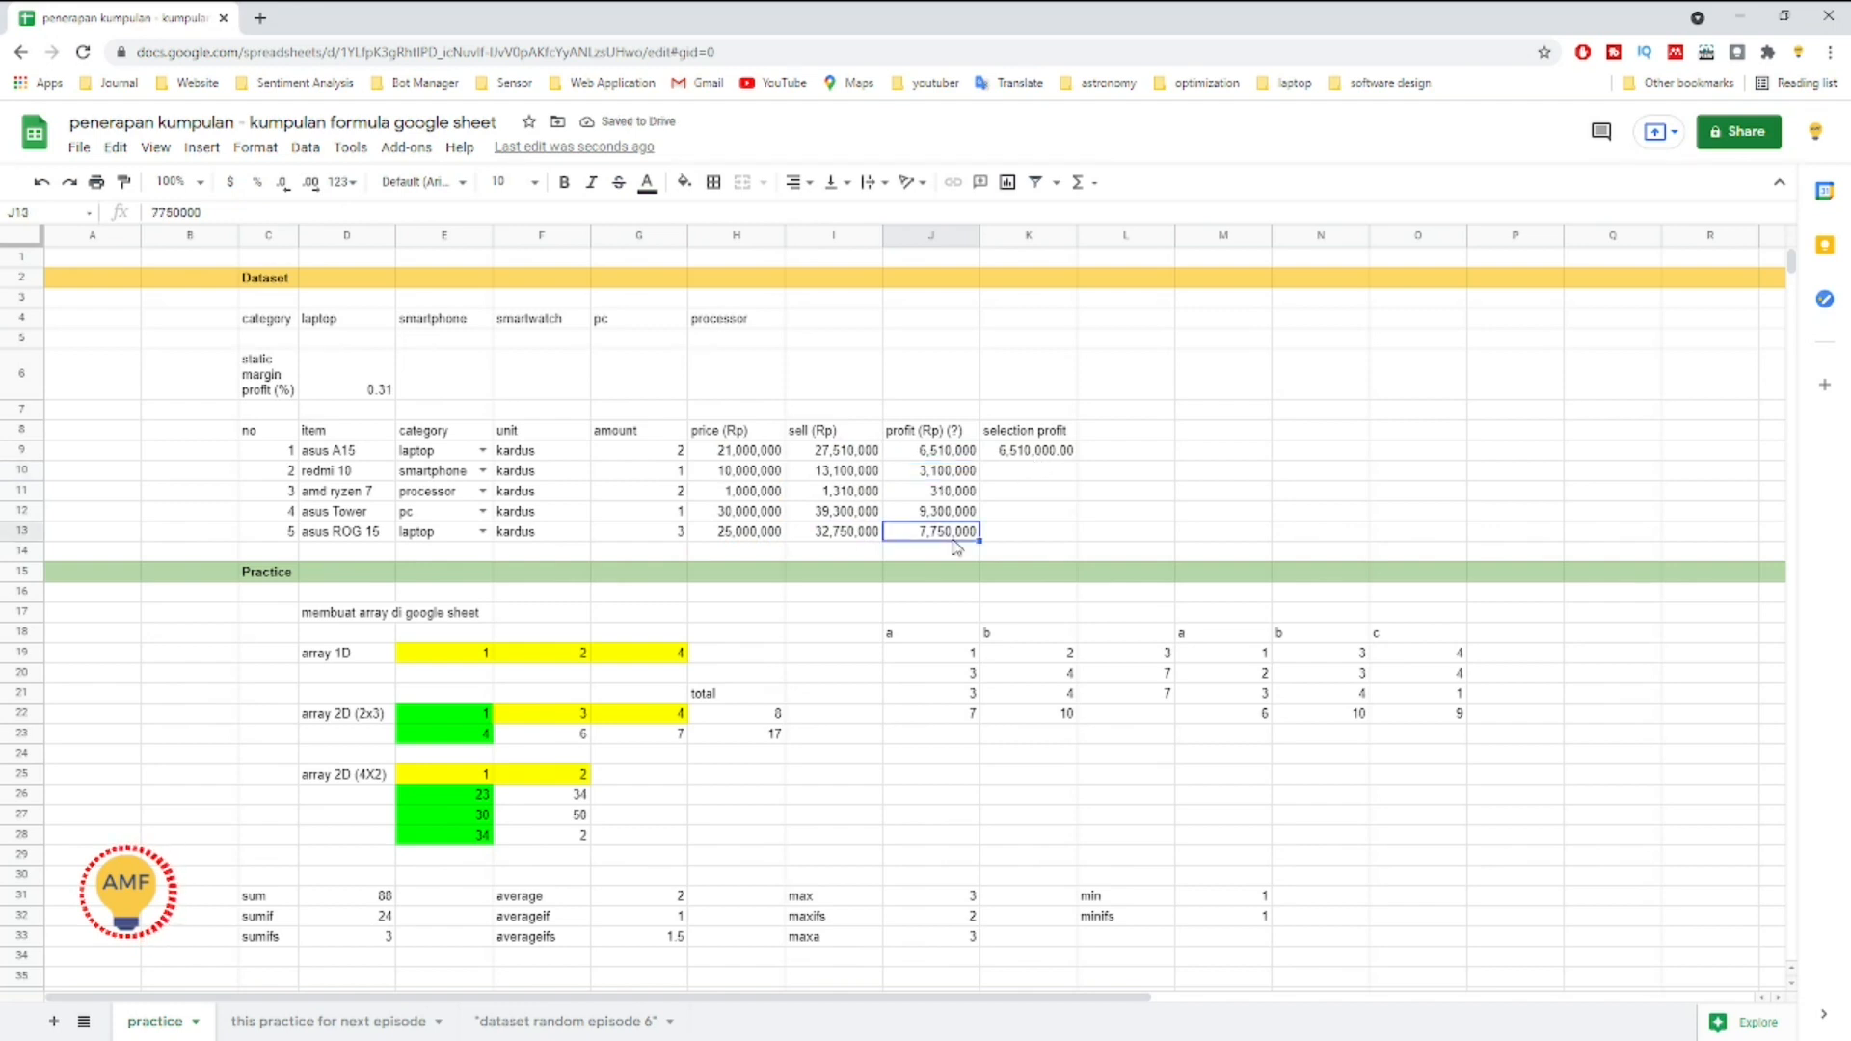
Step: Edit the SUMIFS formula in K9 so its category range covers E9:E13
{"action": "left_click", "coordinate": [1022, 453]}
{"action": "double_click", "coordinate": [1023, 451]}
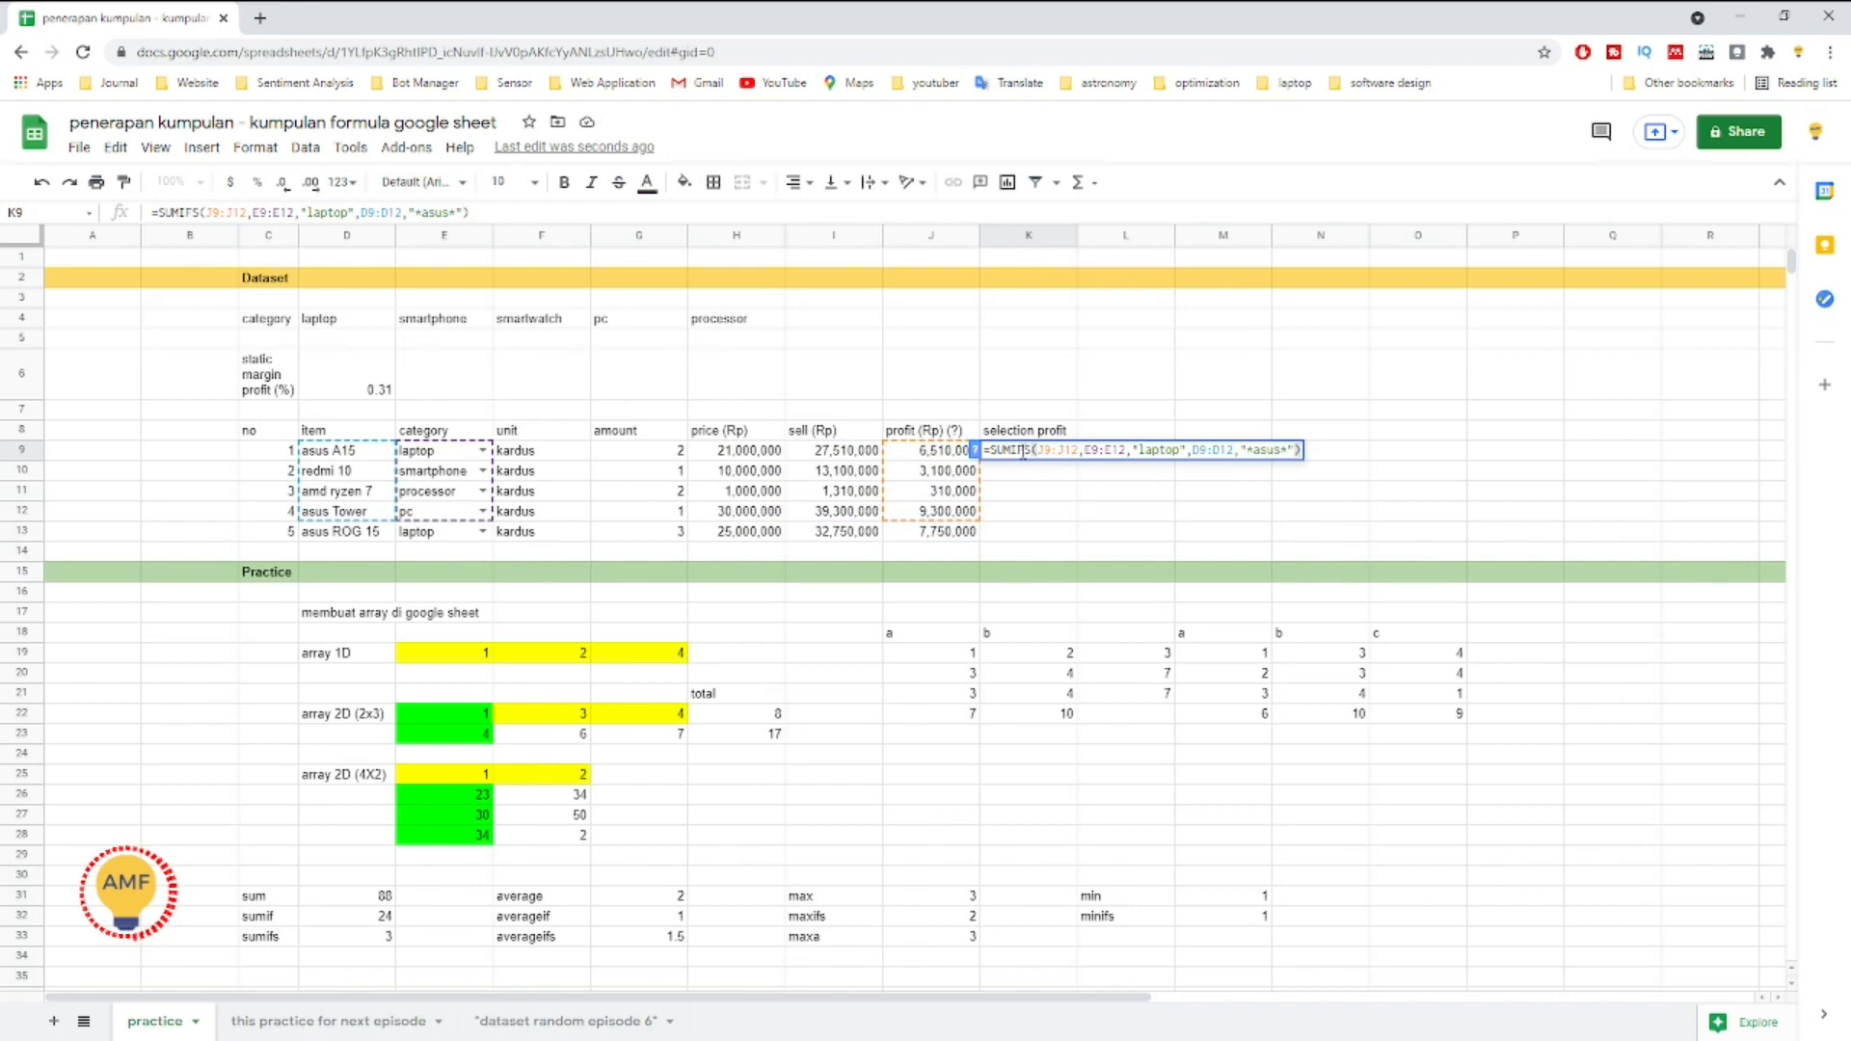
{"action": "key", "text": "Left"}
{"action": "key", "text": "Left"}
{"action": "key", "text": "Left"}
{"action": "key", "text": "Left"}
{"action": "key", "text": "Left"}
{"action": "key", "text": "Left"}
{"action": "key", "text": "Left"}
{"action": "key", "text": "Left"}
{"action": "key", "text": "Left"}
{"action": "key", "text": "Left"}
{"action": "key", "text": "Left"}
{"action": "key", "text": "Left"}
{"action": "key", "text": "Left"}
{"action": "key", "text": "Left"}
{"action": "key", "text": "Left"}
{"action": "key", "text": "Left"}
{"action": "key", "text": "Left"}
{"action": "key", "text": "Left"}
{"action": "key", "text": "Left"}
{"action": "key", "text": "Left"}
{"action": "key", "text": "shift+Left"}
{"action": "type", "text": "3"}
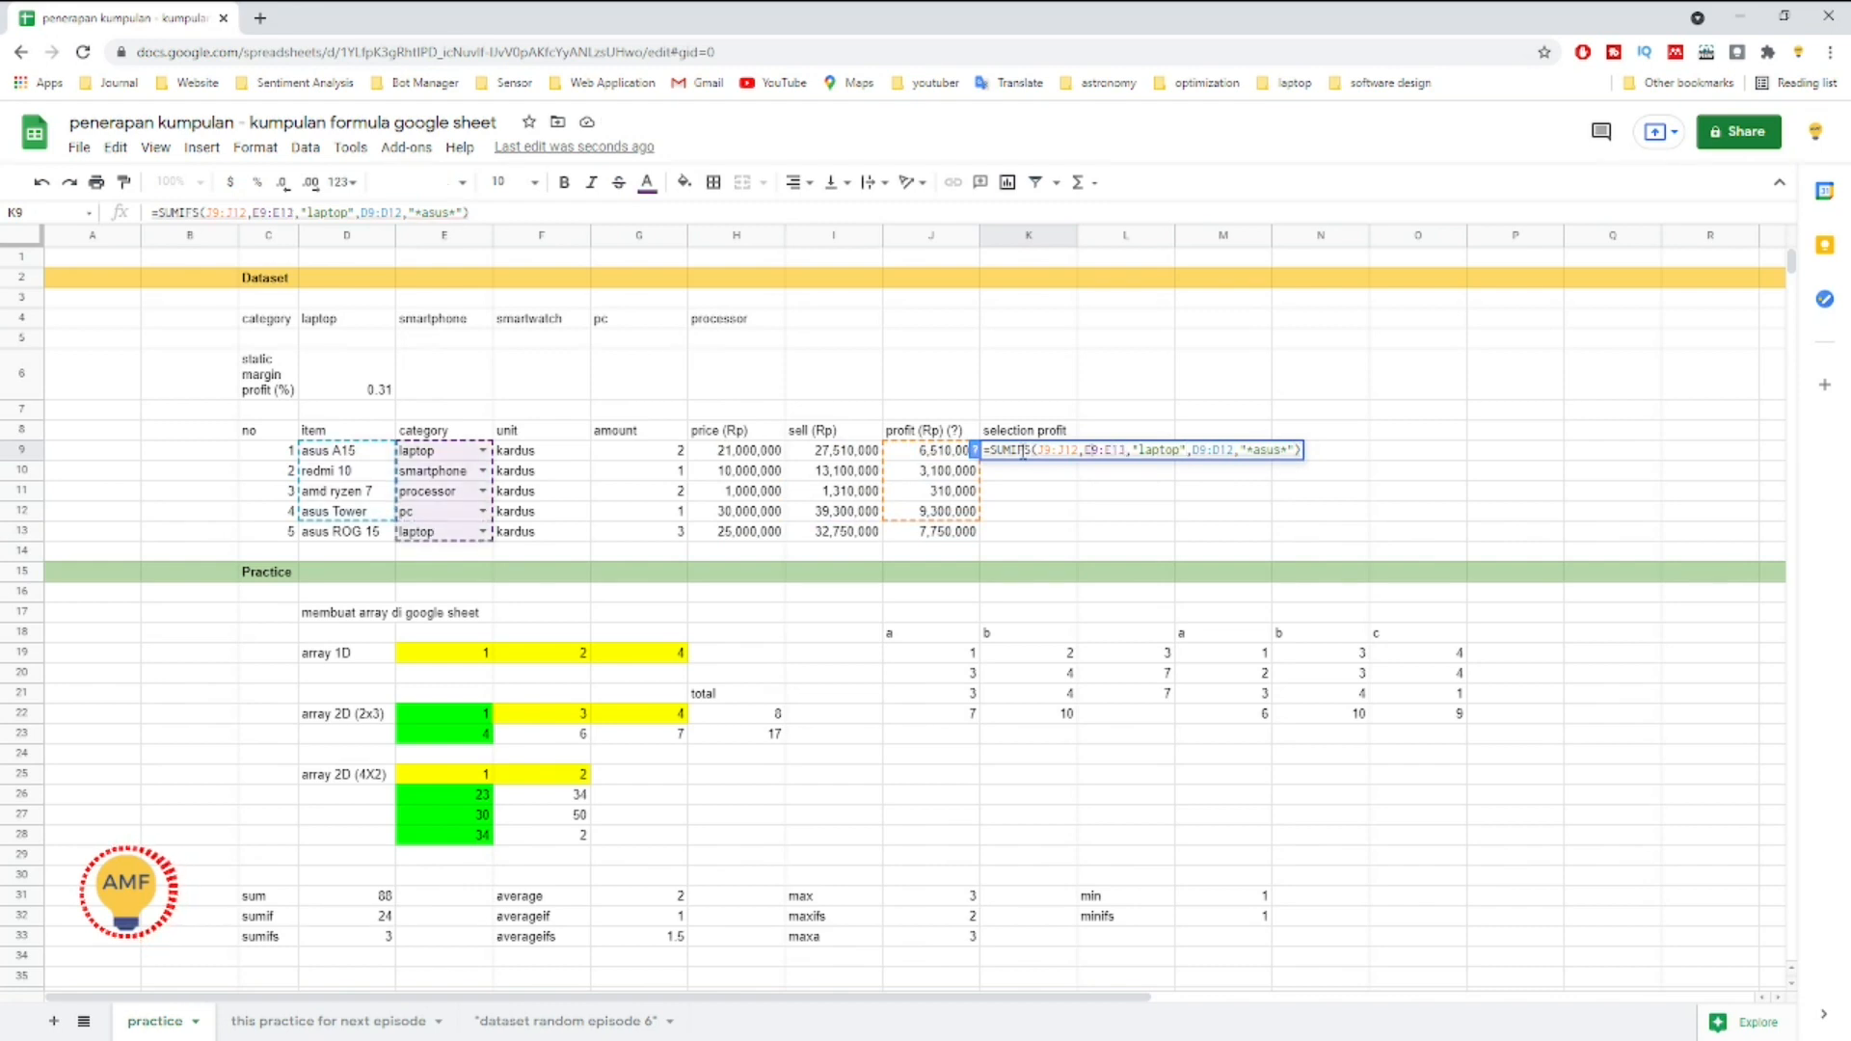
Step: Extend the sum range in K9's SUMIFS formula to J9:J13
{"action": "key", "text": "Left"}
{"action": "key", "text": "Left"}
{"action": "key", "text": "Left"}
{"action": "key", "text": "Left"}
{"action": "key", "text": "Left"}
{"action": "key", "text": "Left"}
{"action": "key", "text": "Left"}
{"action": "key", "text": "shift+Left"}
{"action": "type", "text": "3"}
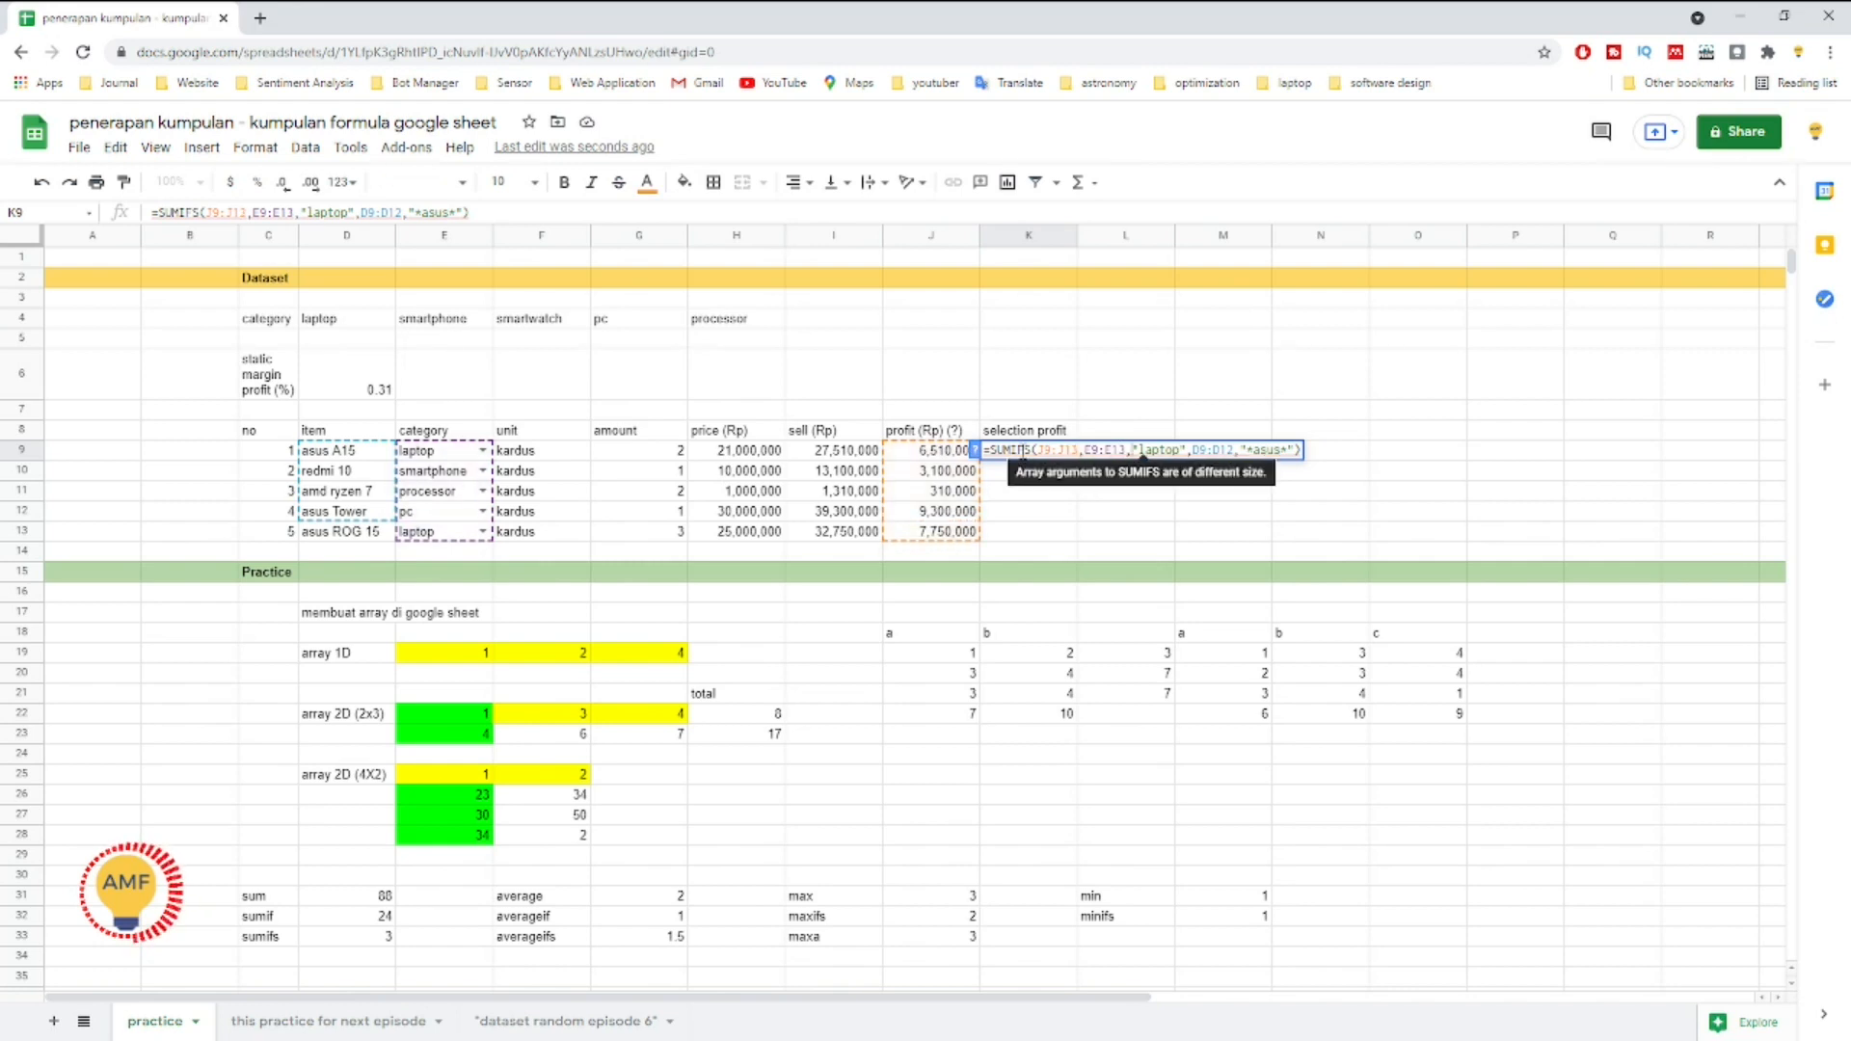
Step: Extend the item criteria range in K9's SUMIFS formula to D9:D13 and commit the formula
{"action": "key", "text": "Right"}
{"action": "key", "text": "Right"}
{"action": "key", "text": "Right"}
{"action": "key", "text": "Right"}
{"action": "key", "text": "Right"}
{"action": "key", "text": "Right"}
{"action": "key", "text": "Right"}
{"action": "key", "text": "Right"}
{"action": "key", "text": "Right"}
{"action": "key", "text": "Right"}
{"action": "key", "text": "shift+Right"}
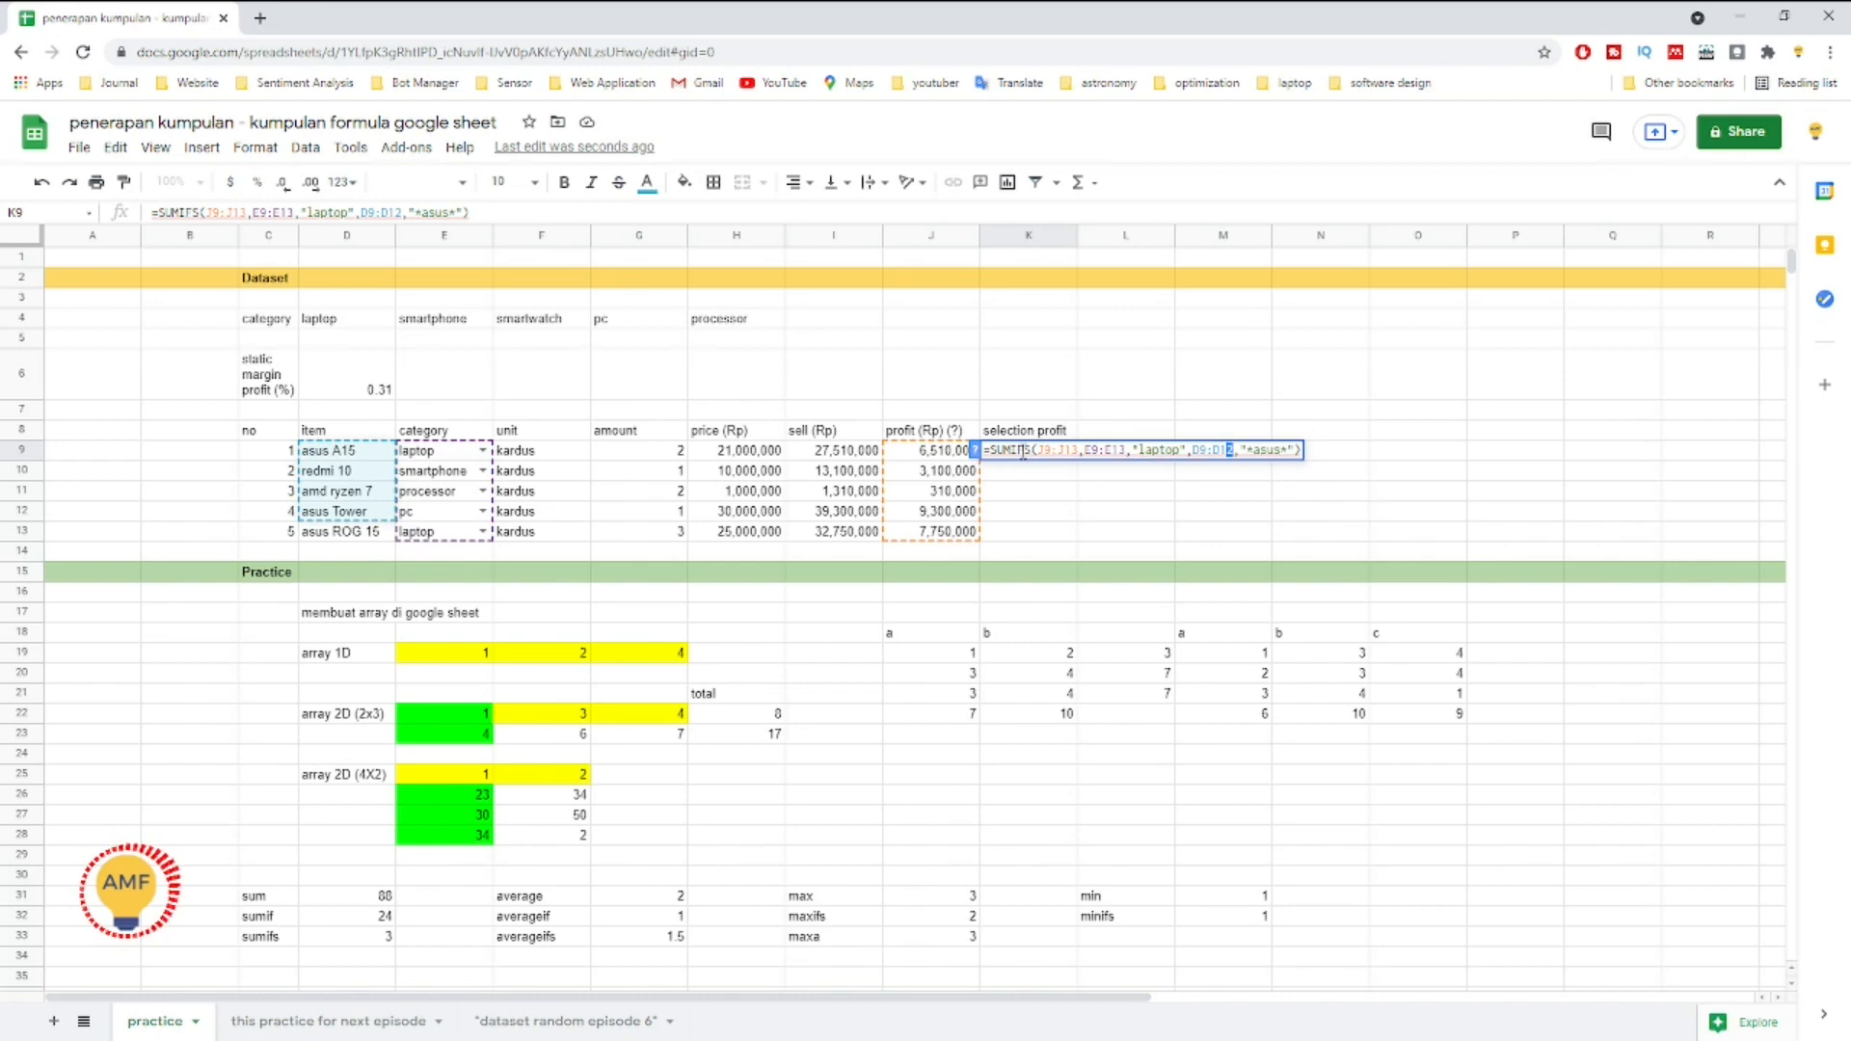
{"action": "type", "text": "3"}
{"action": "key", "text": "Return"}
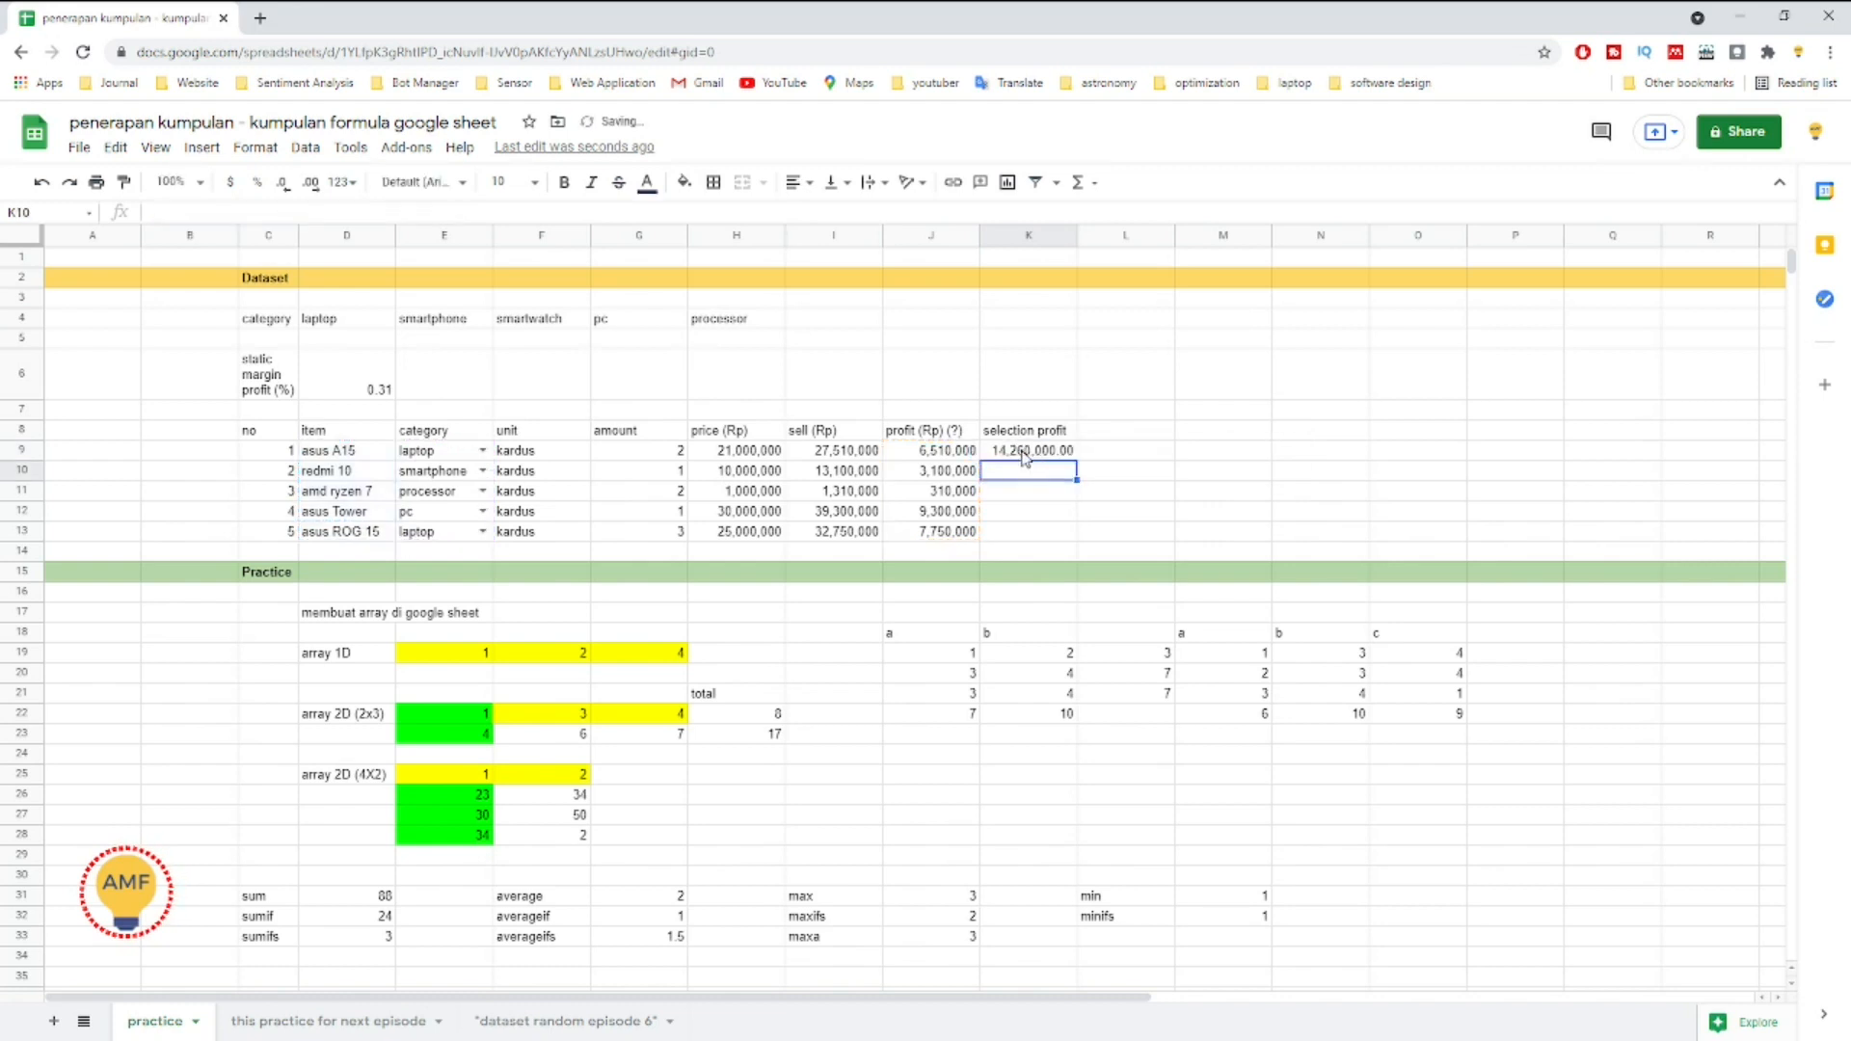
Step: Compare K9's SUMIFS criteria with the items, categories and profits of the asus rows in the dataset
{"action": "double_click", "coordinate": [1025, 453]}
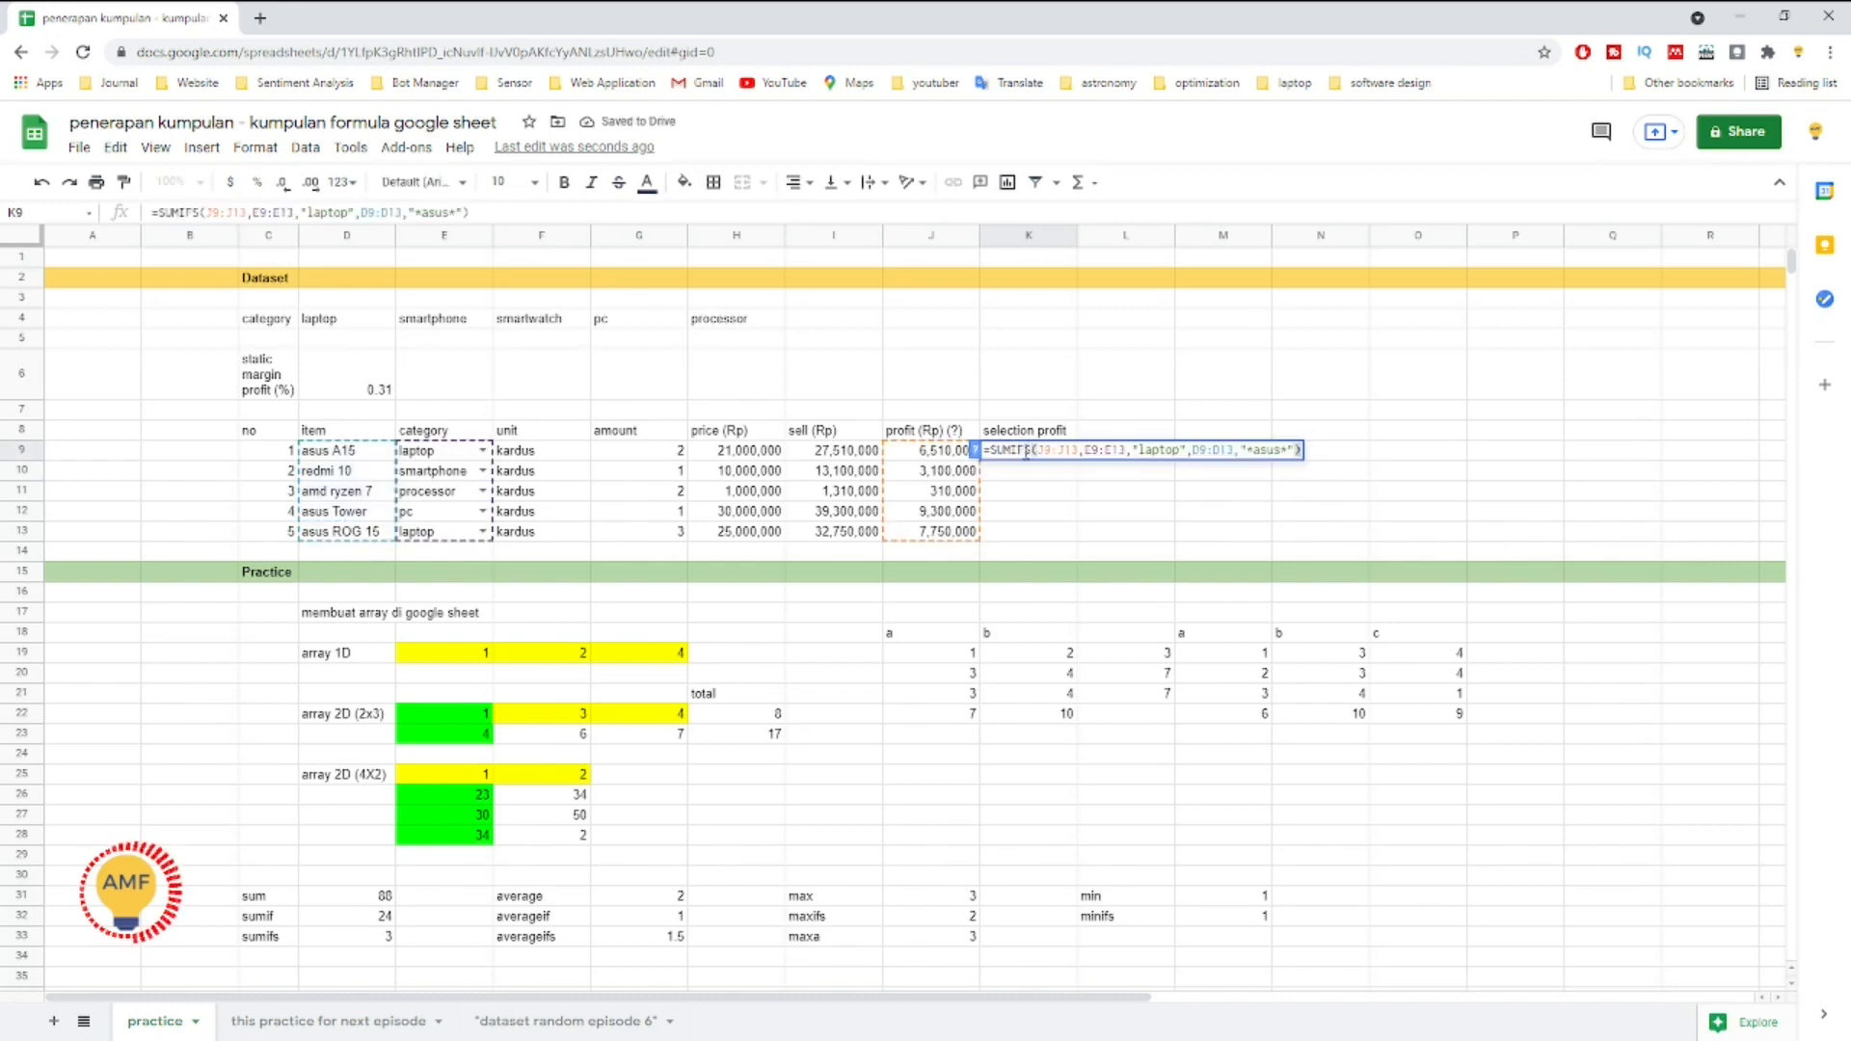
{"action": "key", "text": "Escape"}
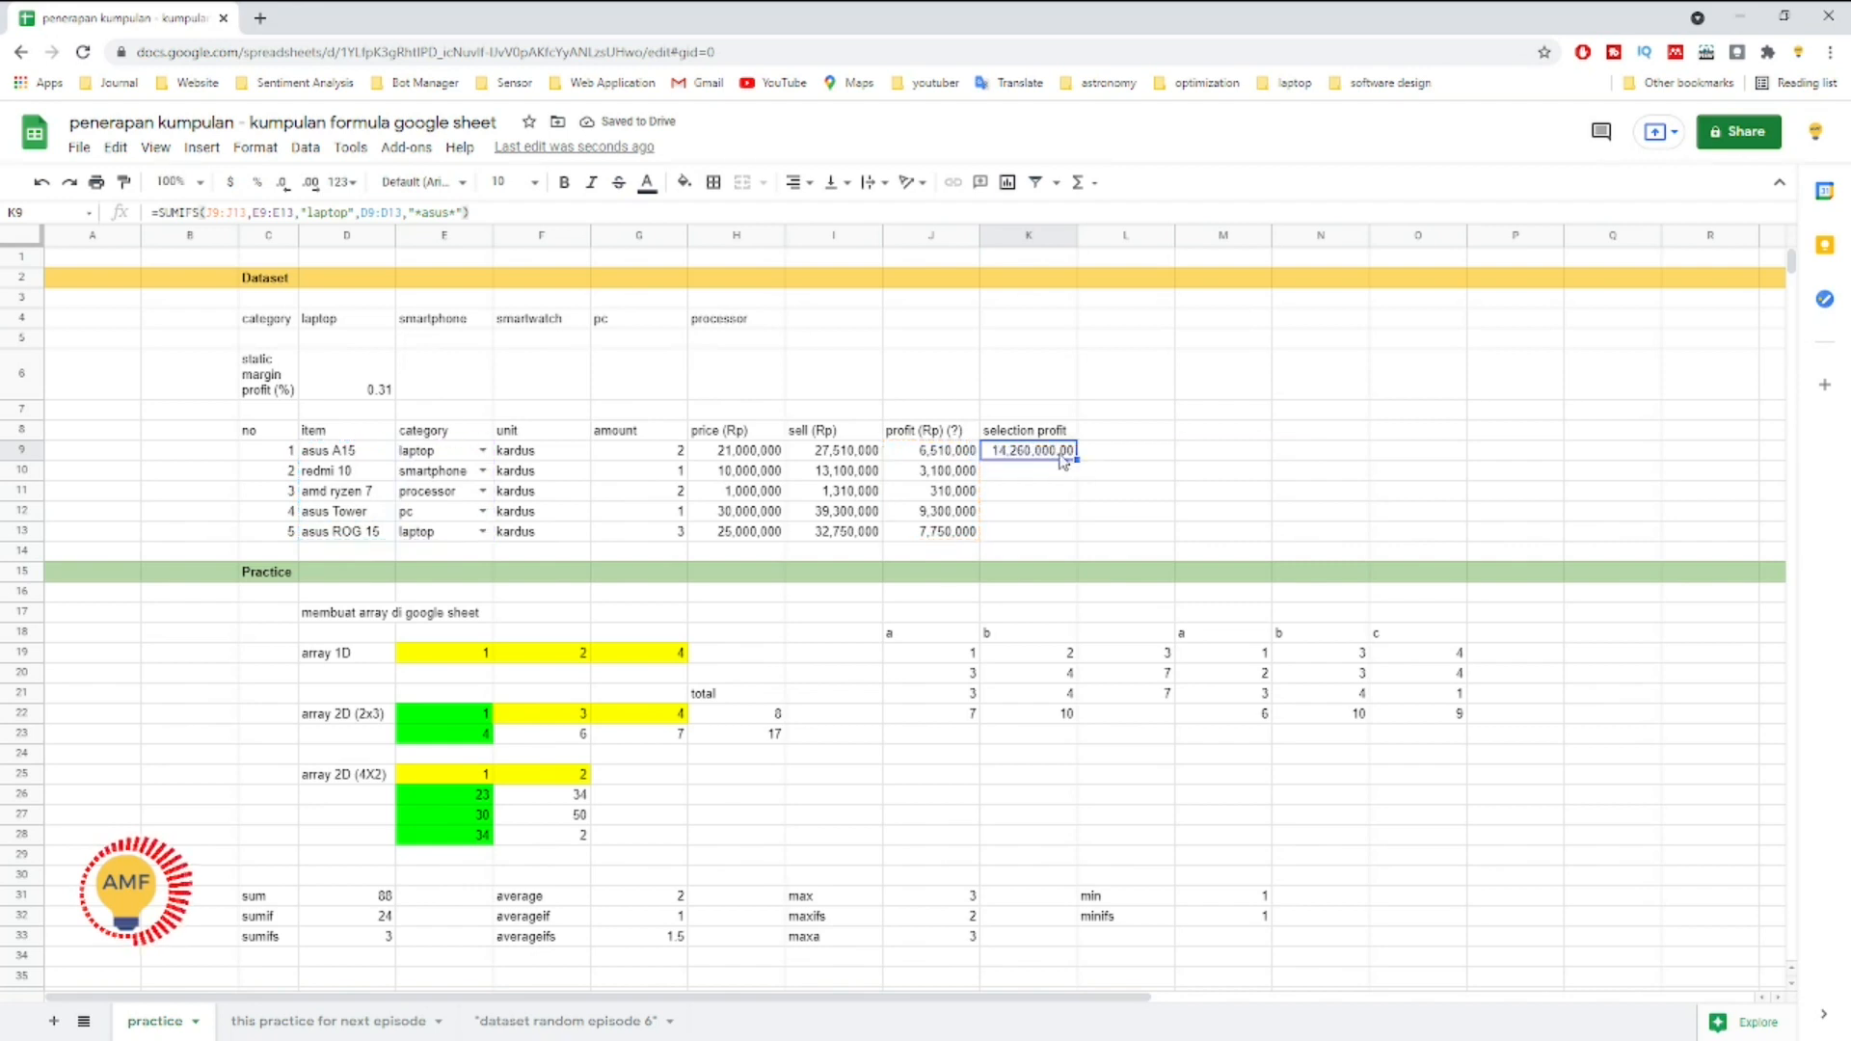
{"action": "left_click", "coordinate": [934, 453]}
{"action": "left_click", "coordinate": [931, 536]}
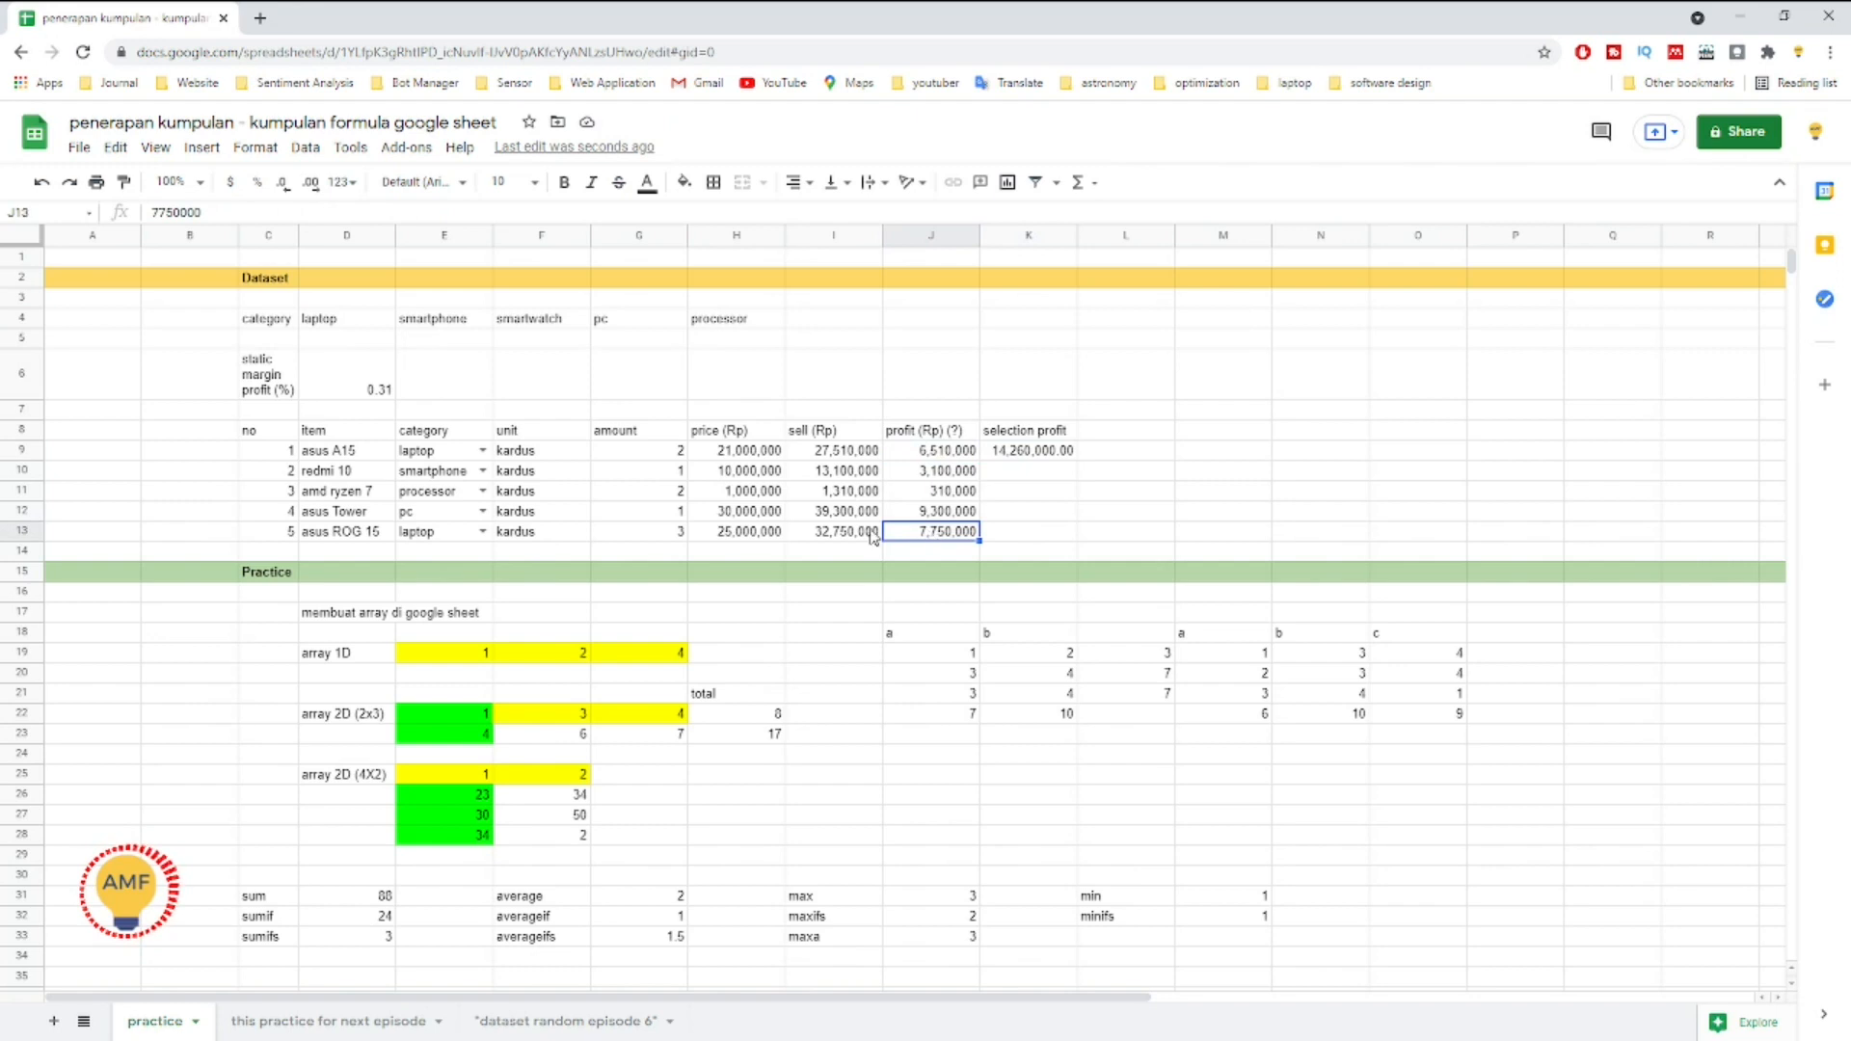
{"action": "left_click", "coordinate": [349, 457]}
{"action": "left_click", "coordinate": [338, 537]}
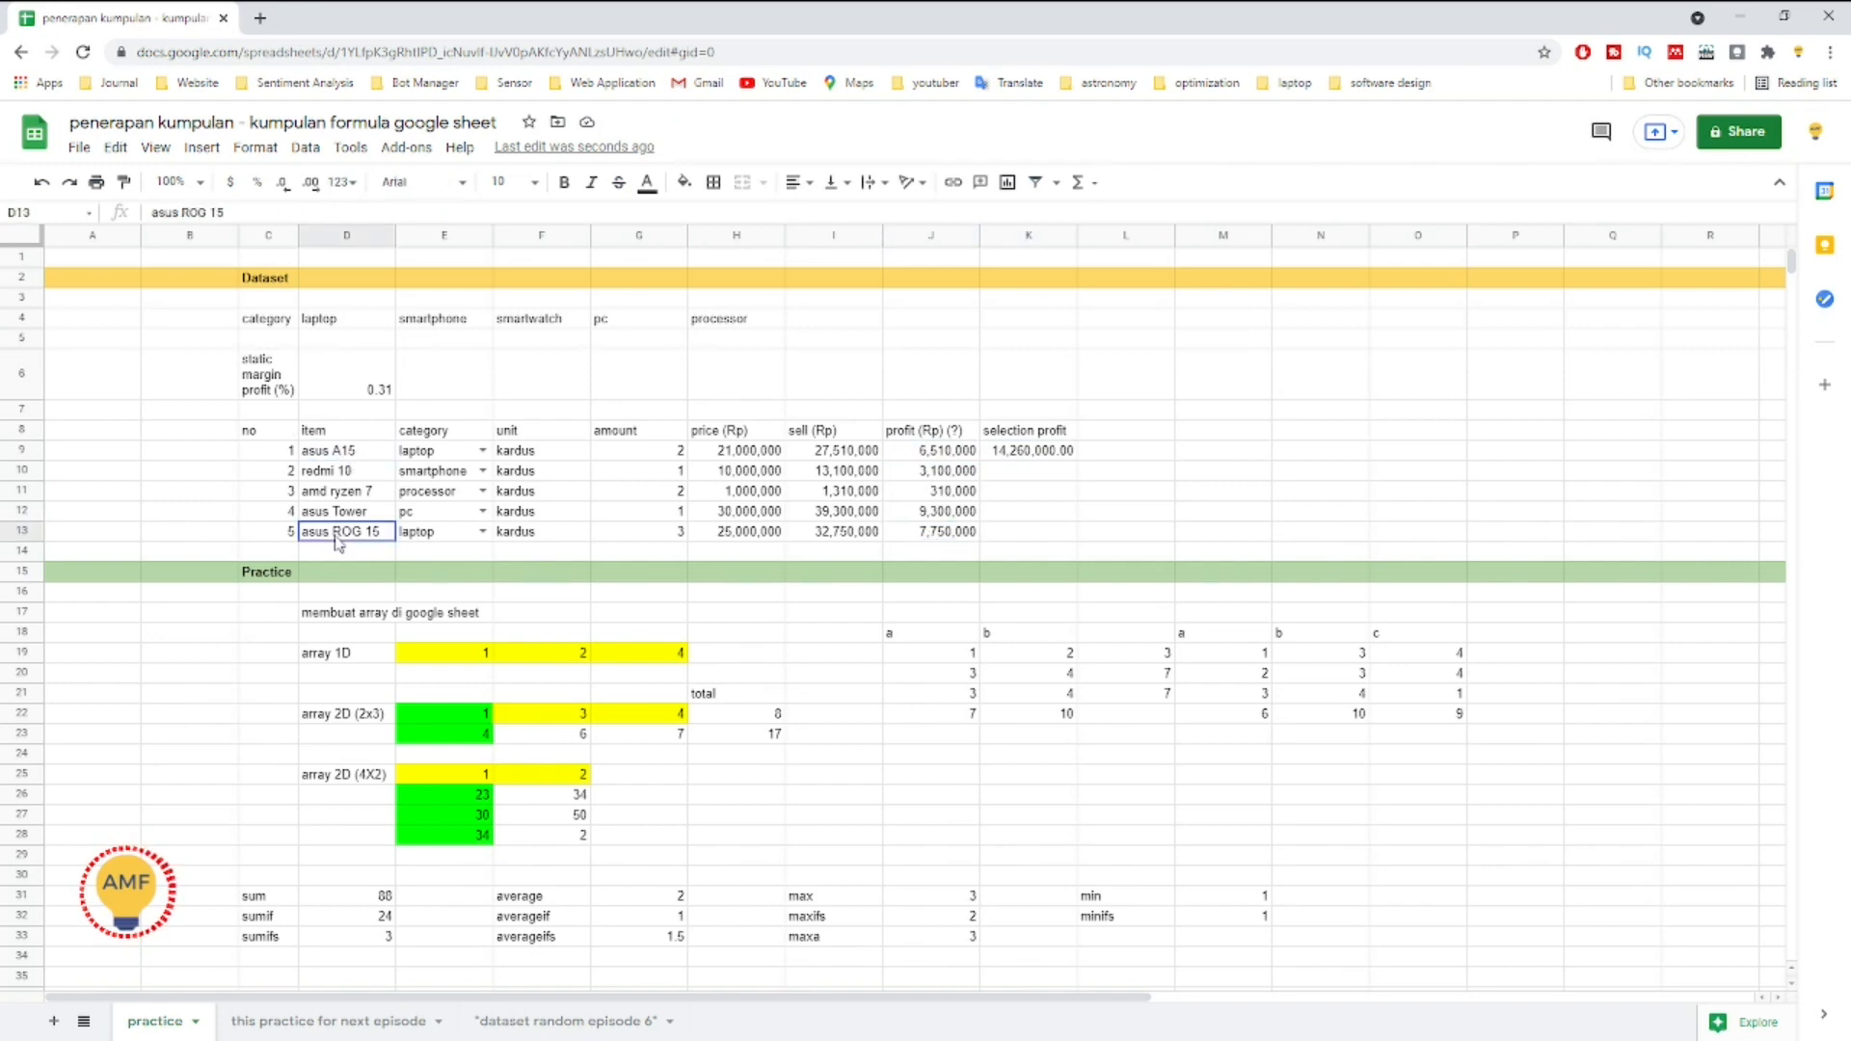
{"action": "left_click", "coordinate": [343, 516]}
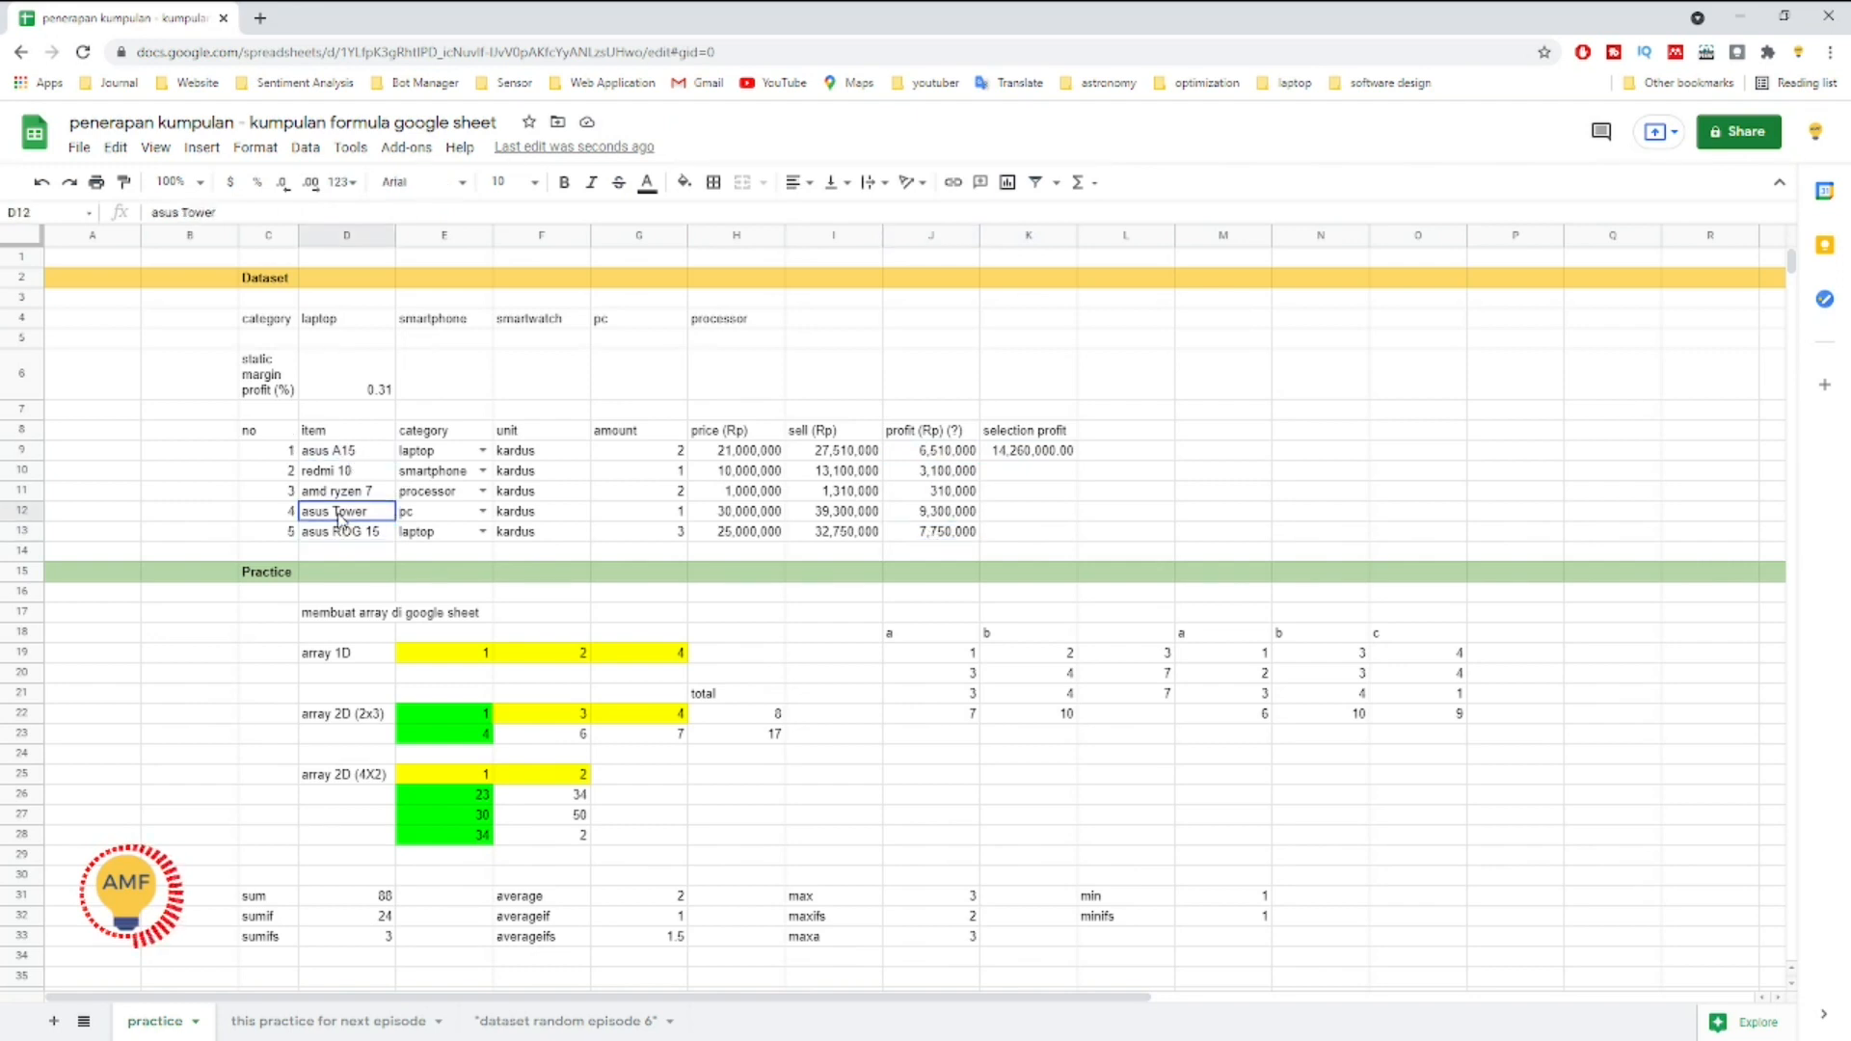
{"action": "left_click", "coordinate": [437, 519]}
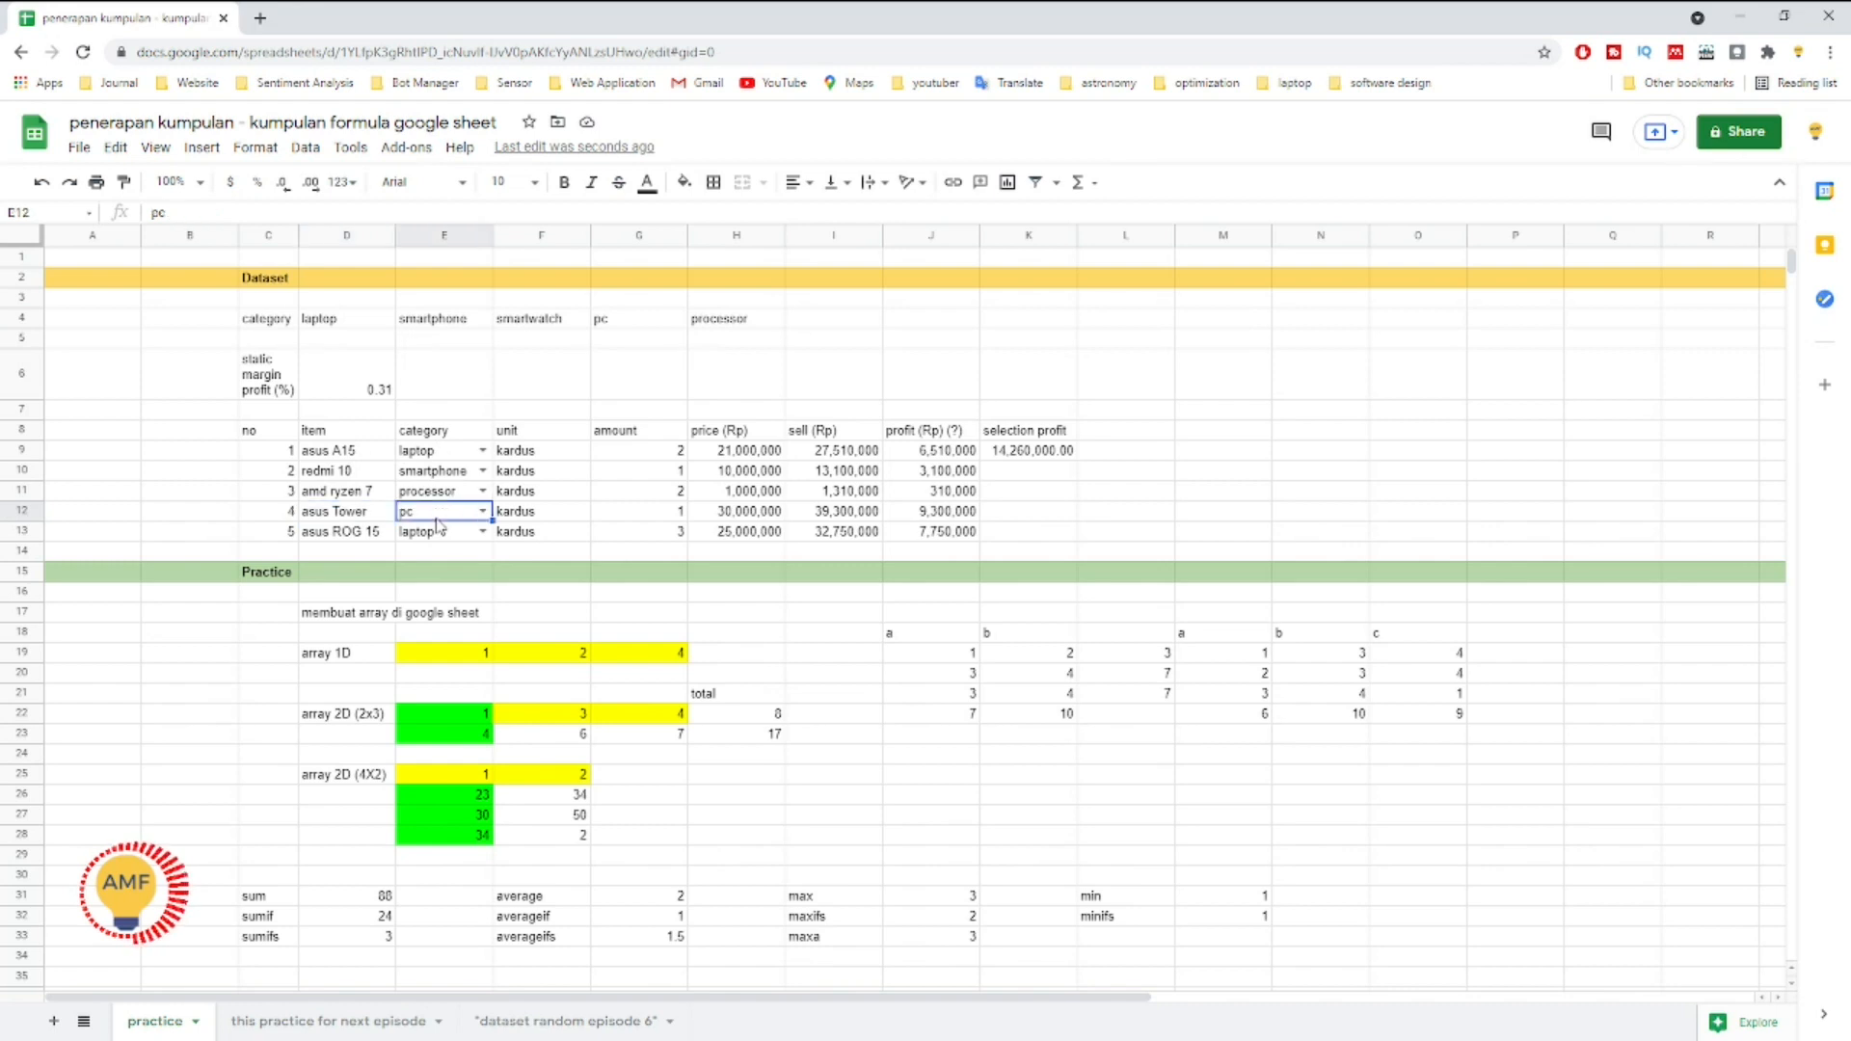
{"action": "left_click", "coordinate": [1060, 453]}
{"action": "double_click", "coordinate": [1060, 454]}
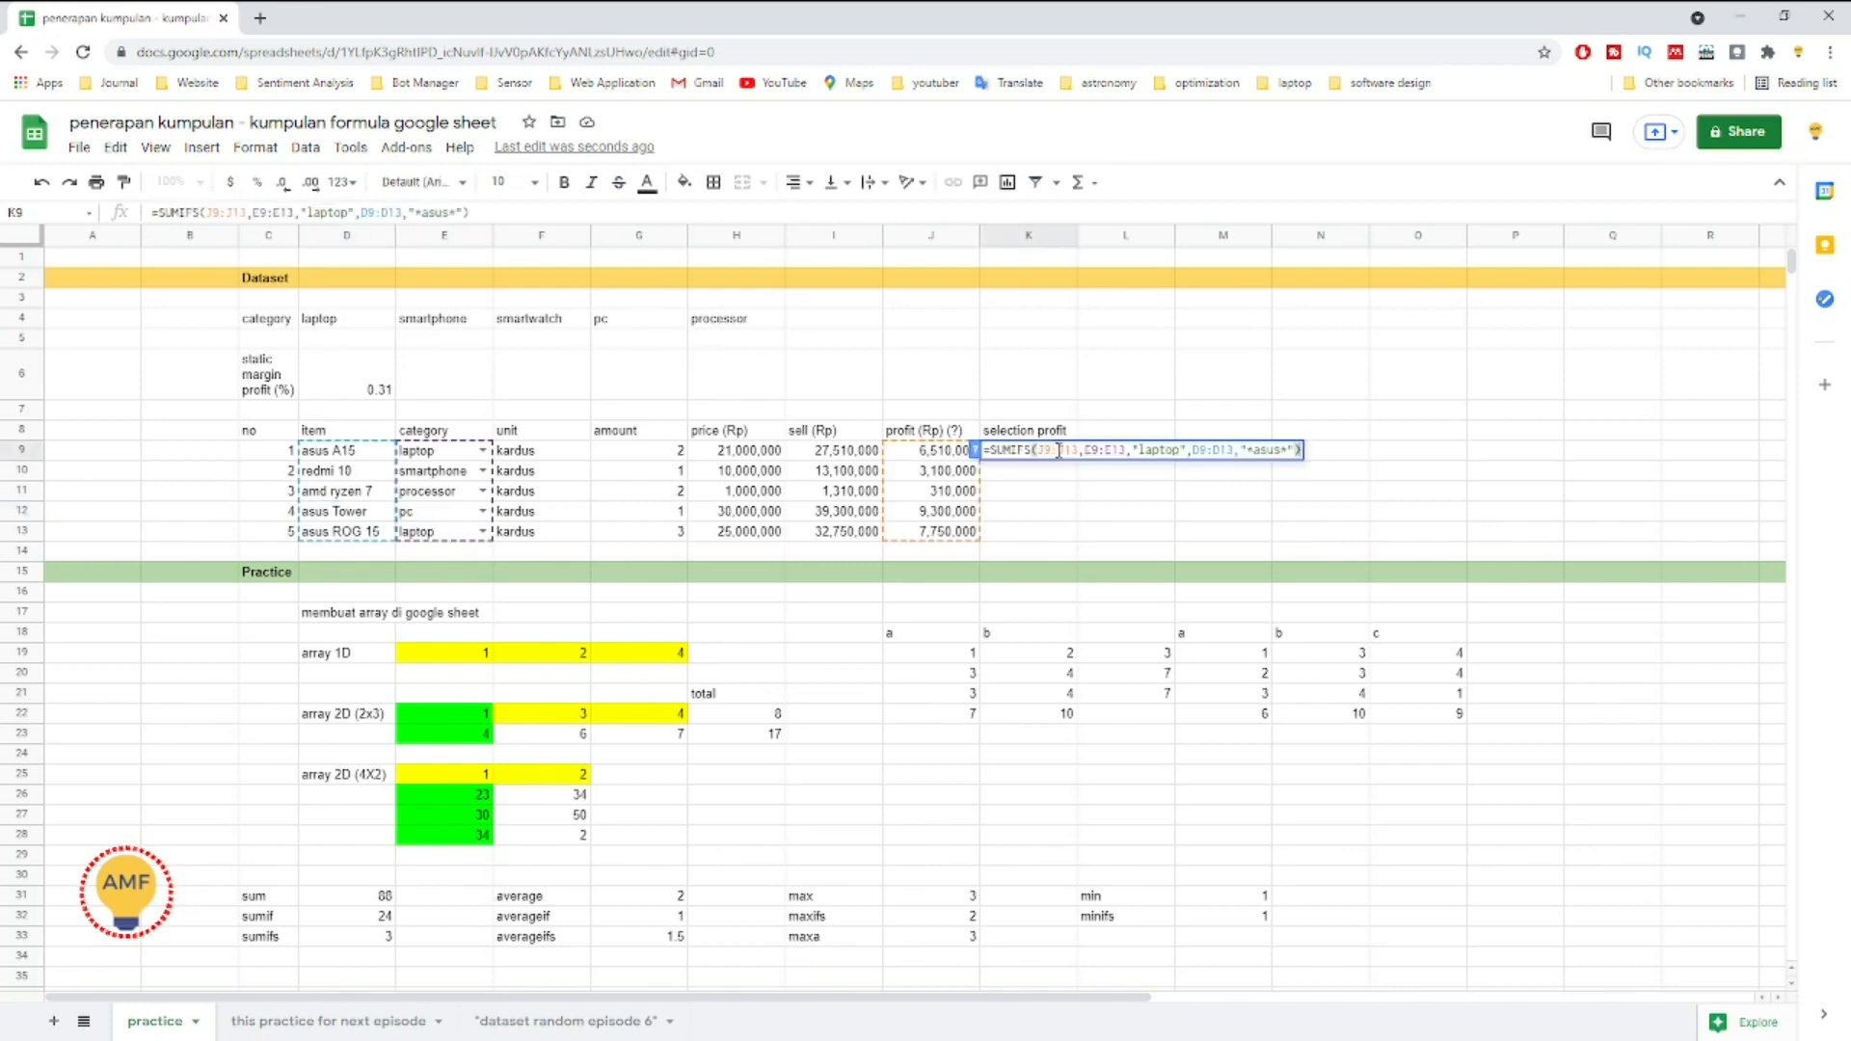
Step: Change the category of asus Tower in E12 to laptop and check the selection profit in K9
{"action": "left_click", "coordinate": [440, 518]}
{"action": "left_click", "coordinate": [442, 533]}
{"action": "left_click", "coordinate": [445, 518]}
{"action": "left_click", "coordinate": [483, 513]}
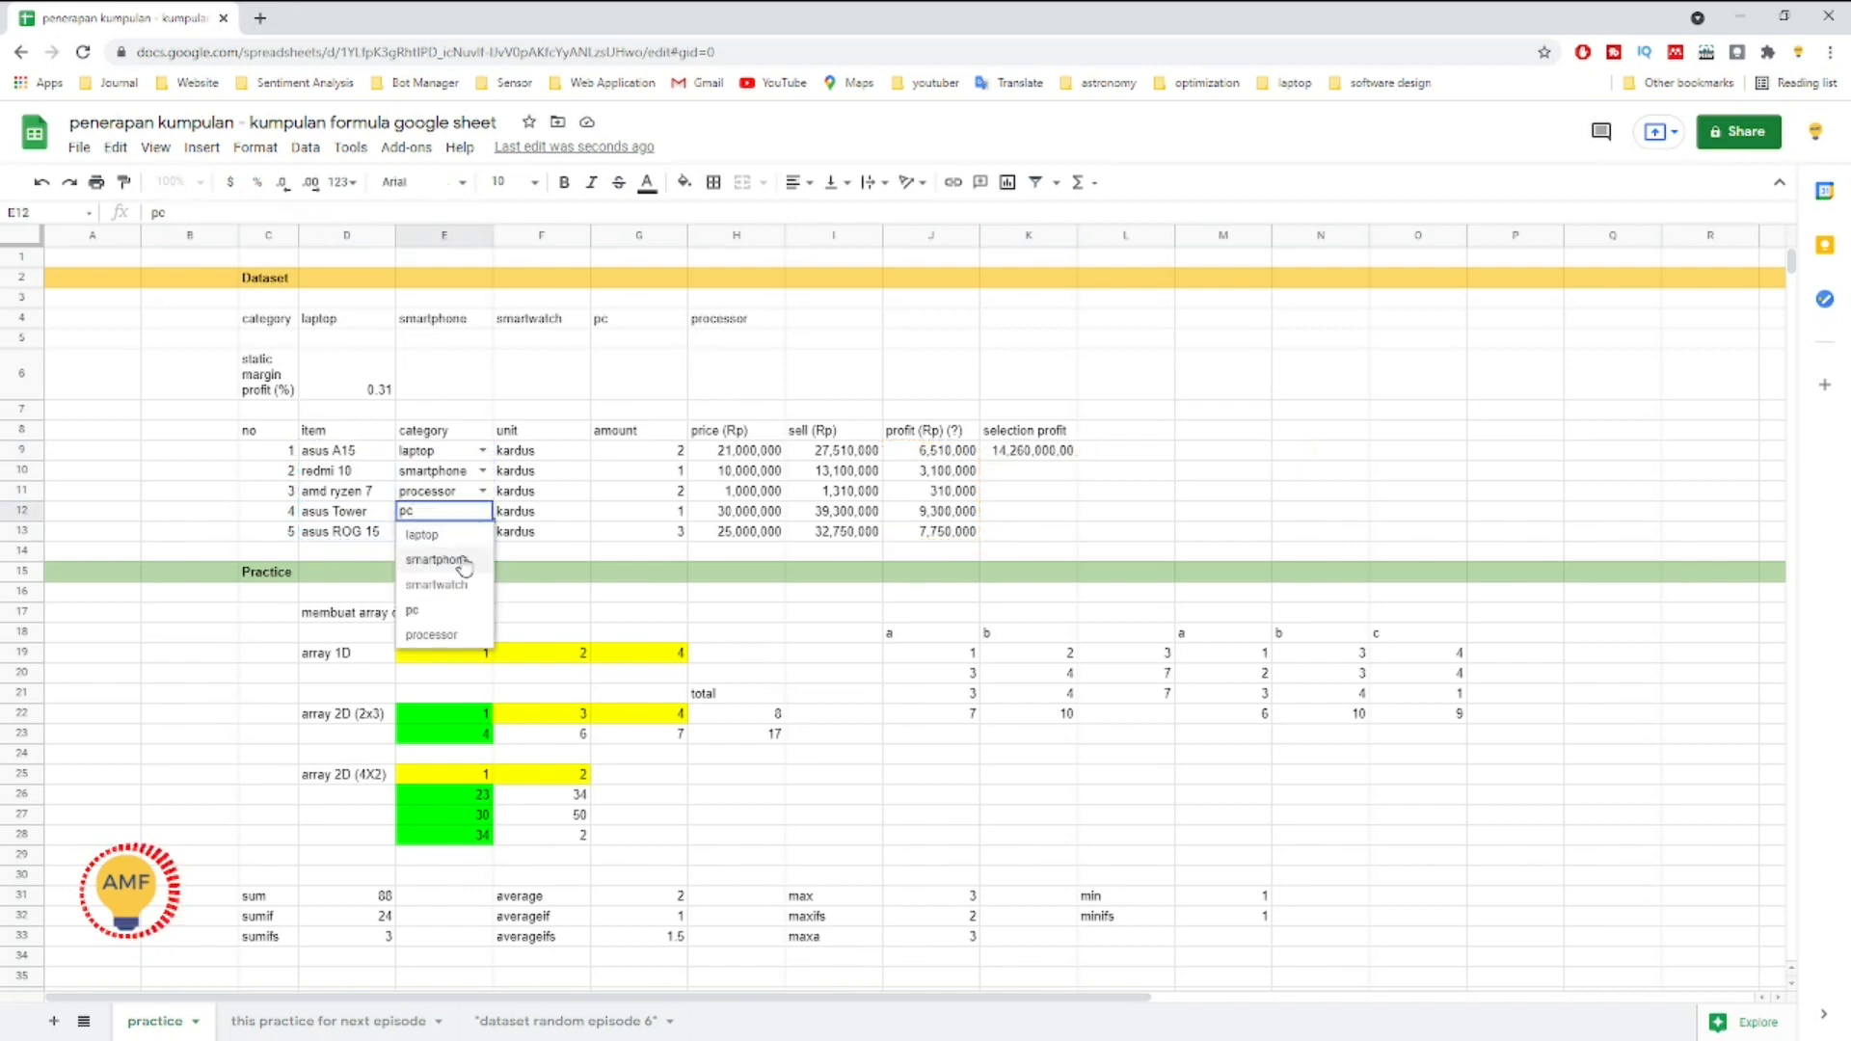
{"action": "left_click", "coordinate": [449, 536]}
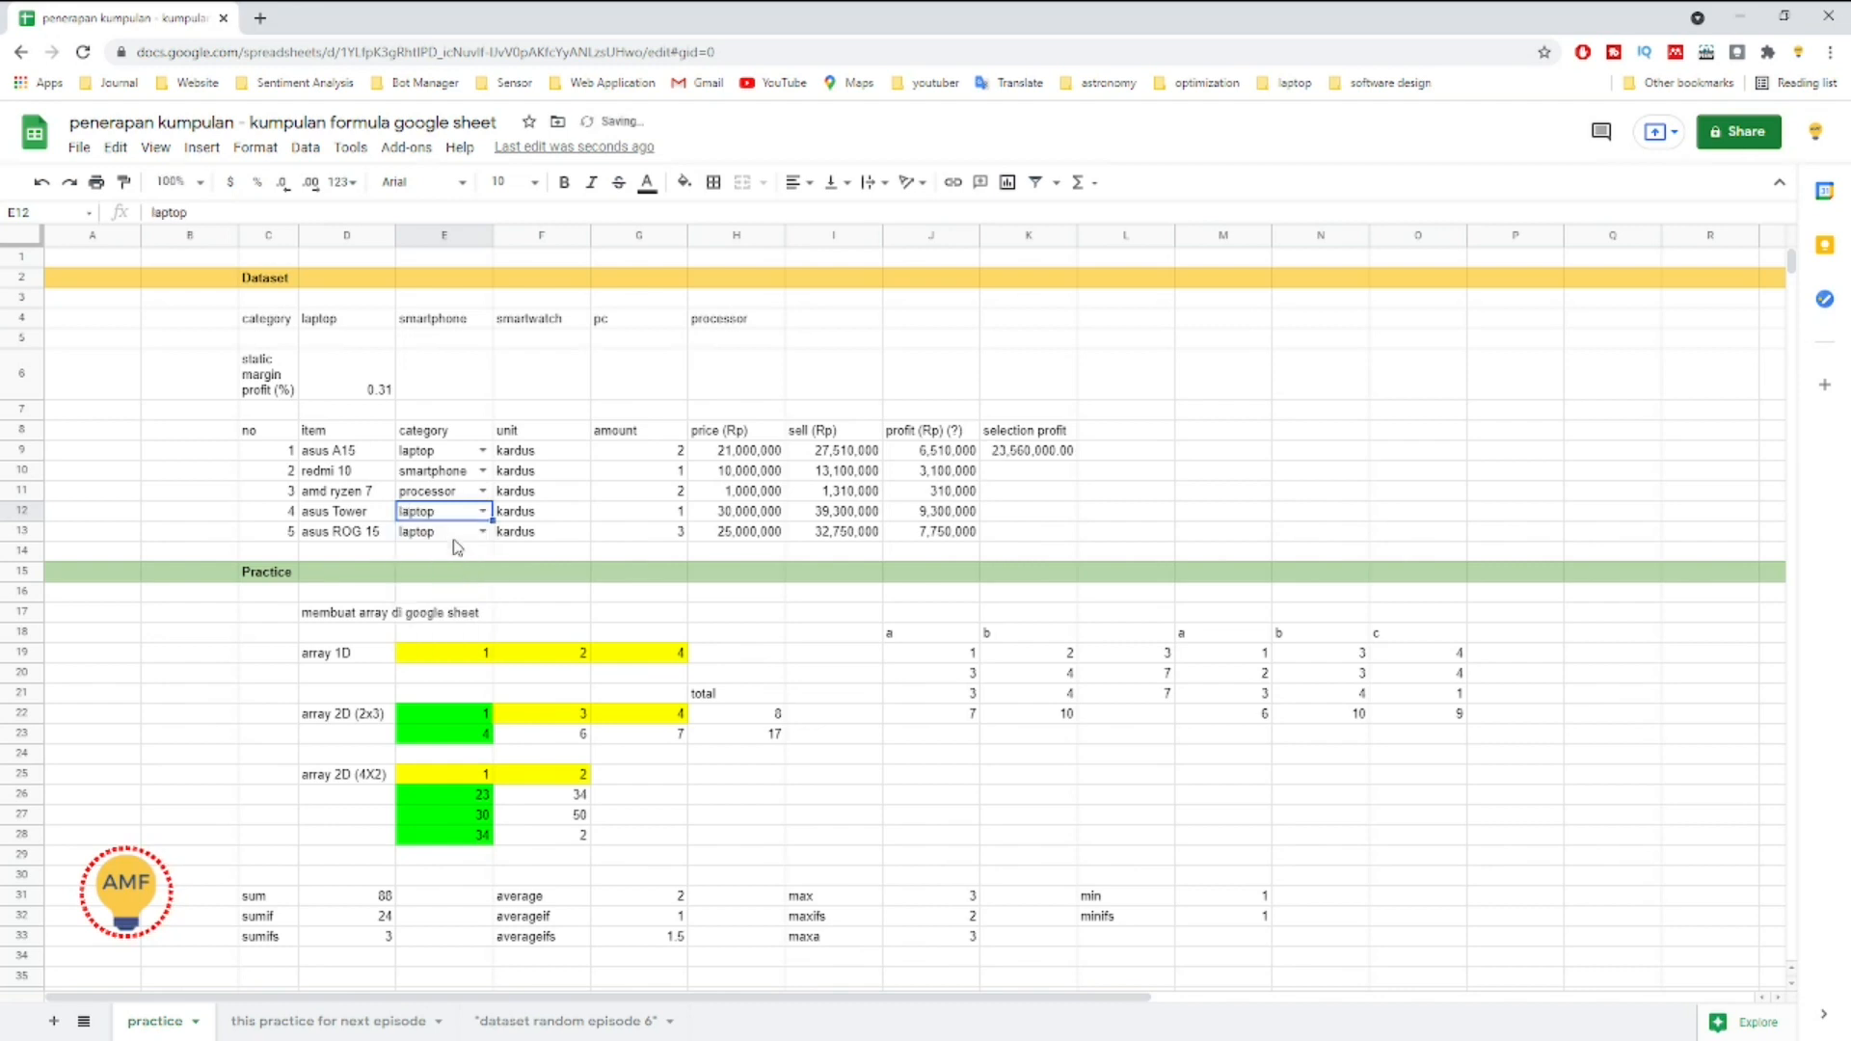
{"action": "left_click", "coordinate": [1034, 456]}
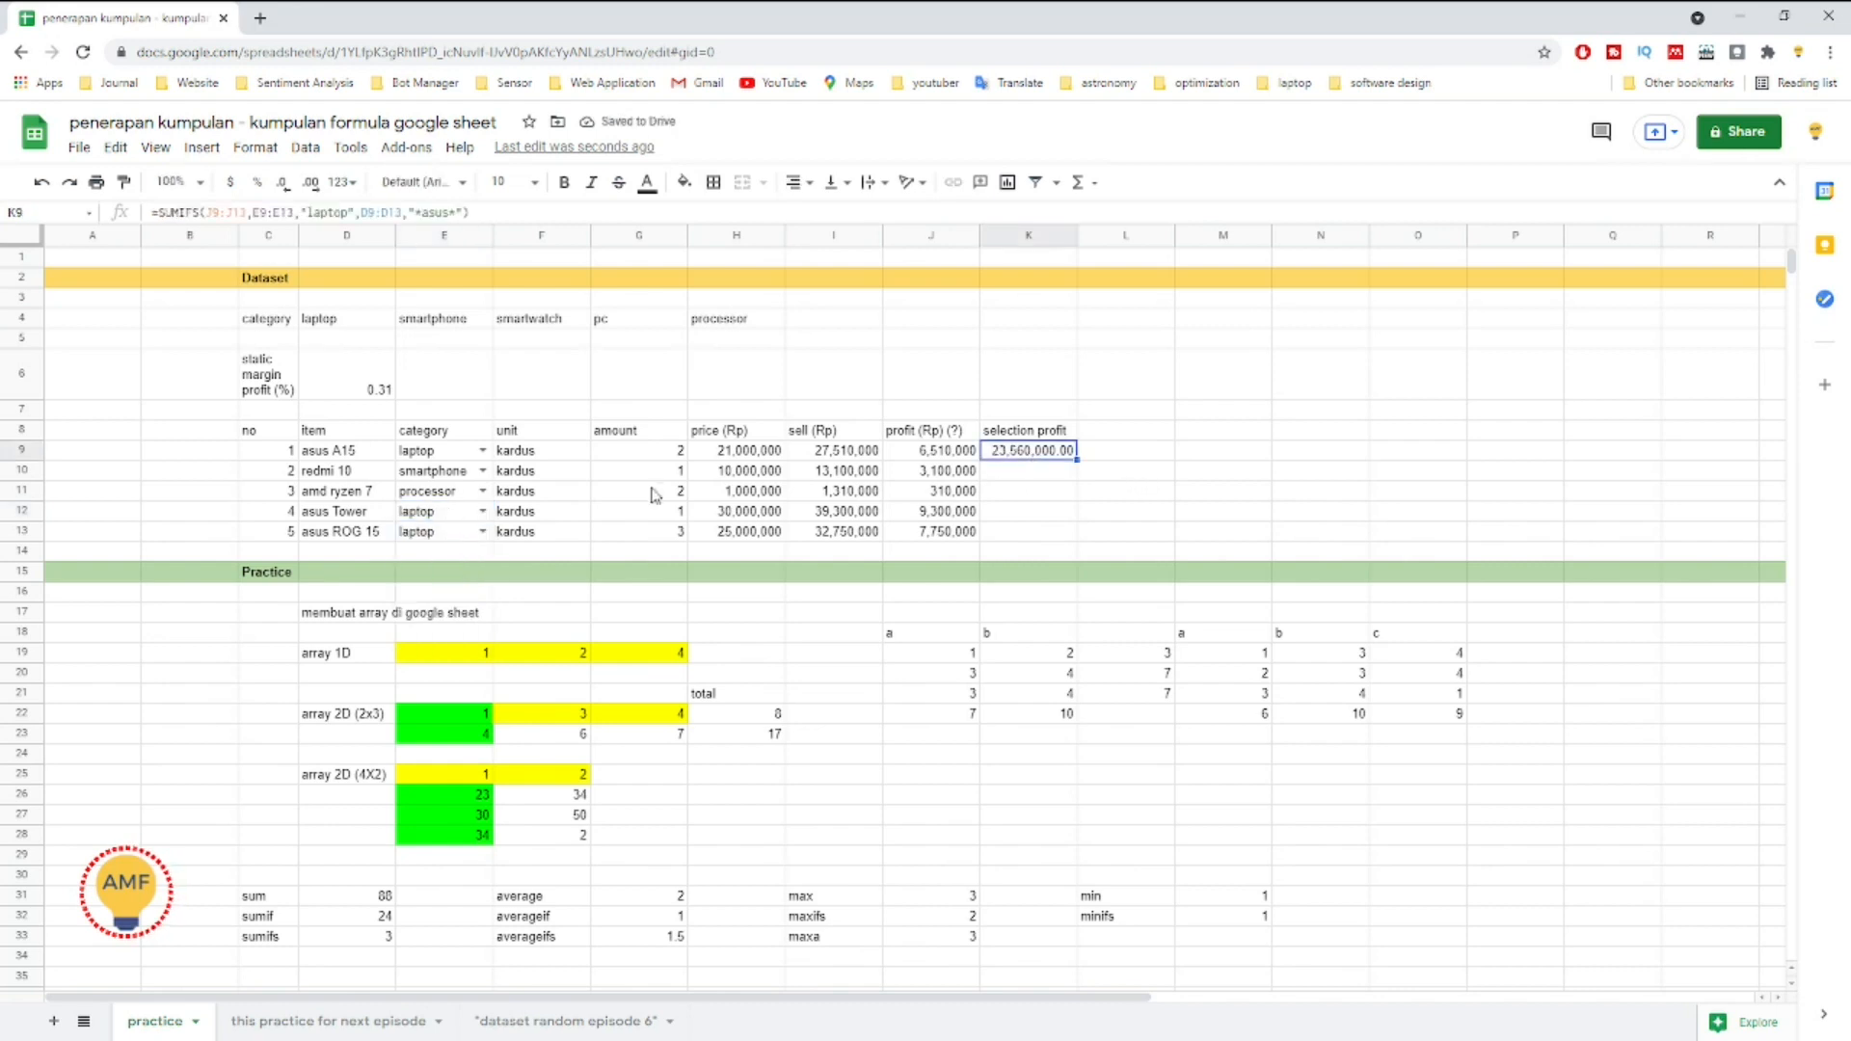
Step: Set the category of asus Tower in E12 back to pc and recheck K9
{"action": "left_click", "coordinate": [483, 514]}
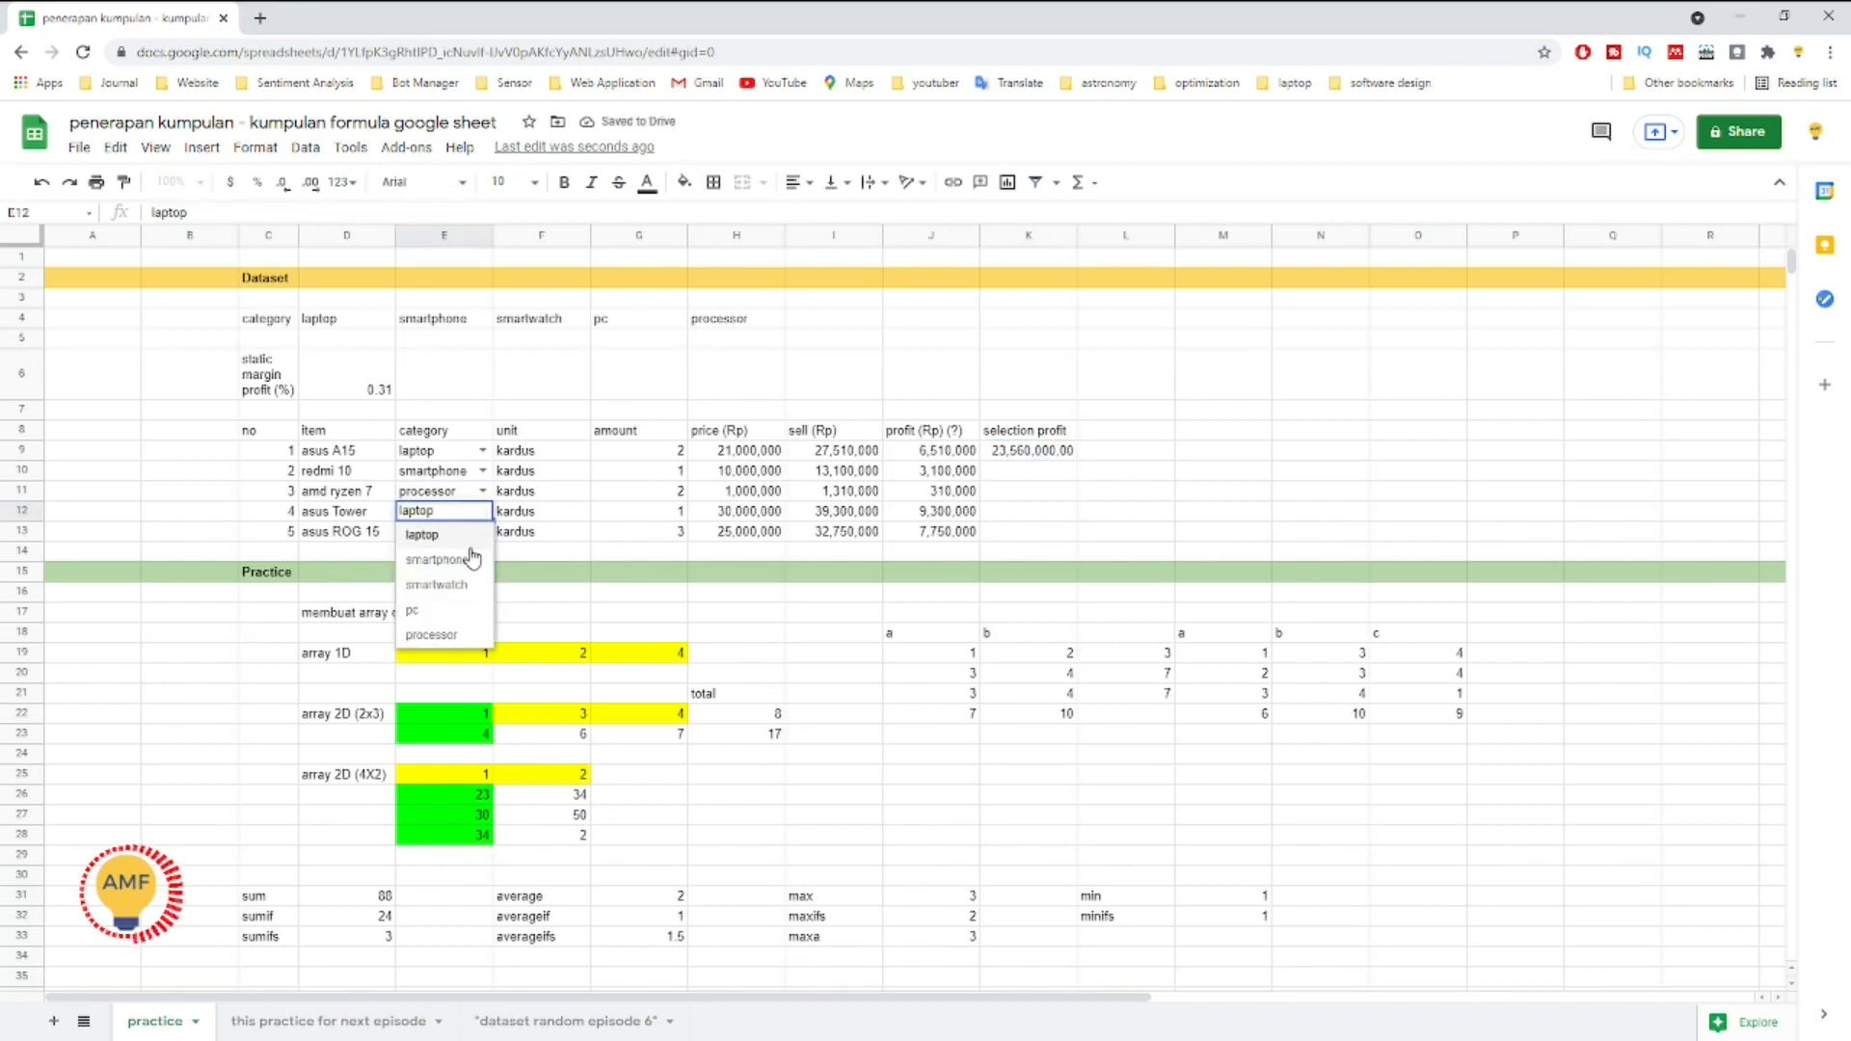
{"action": "left_click", "coordinate": [467, 611]}
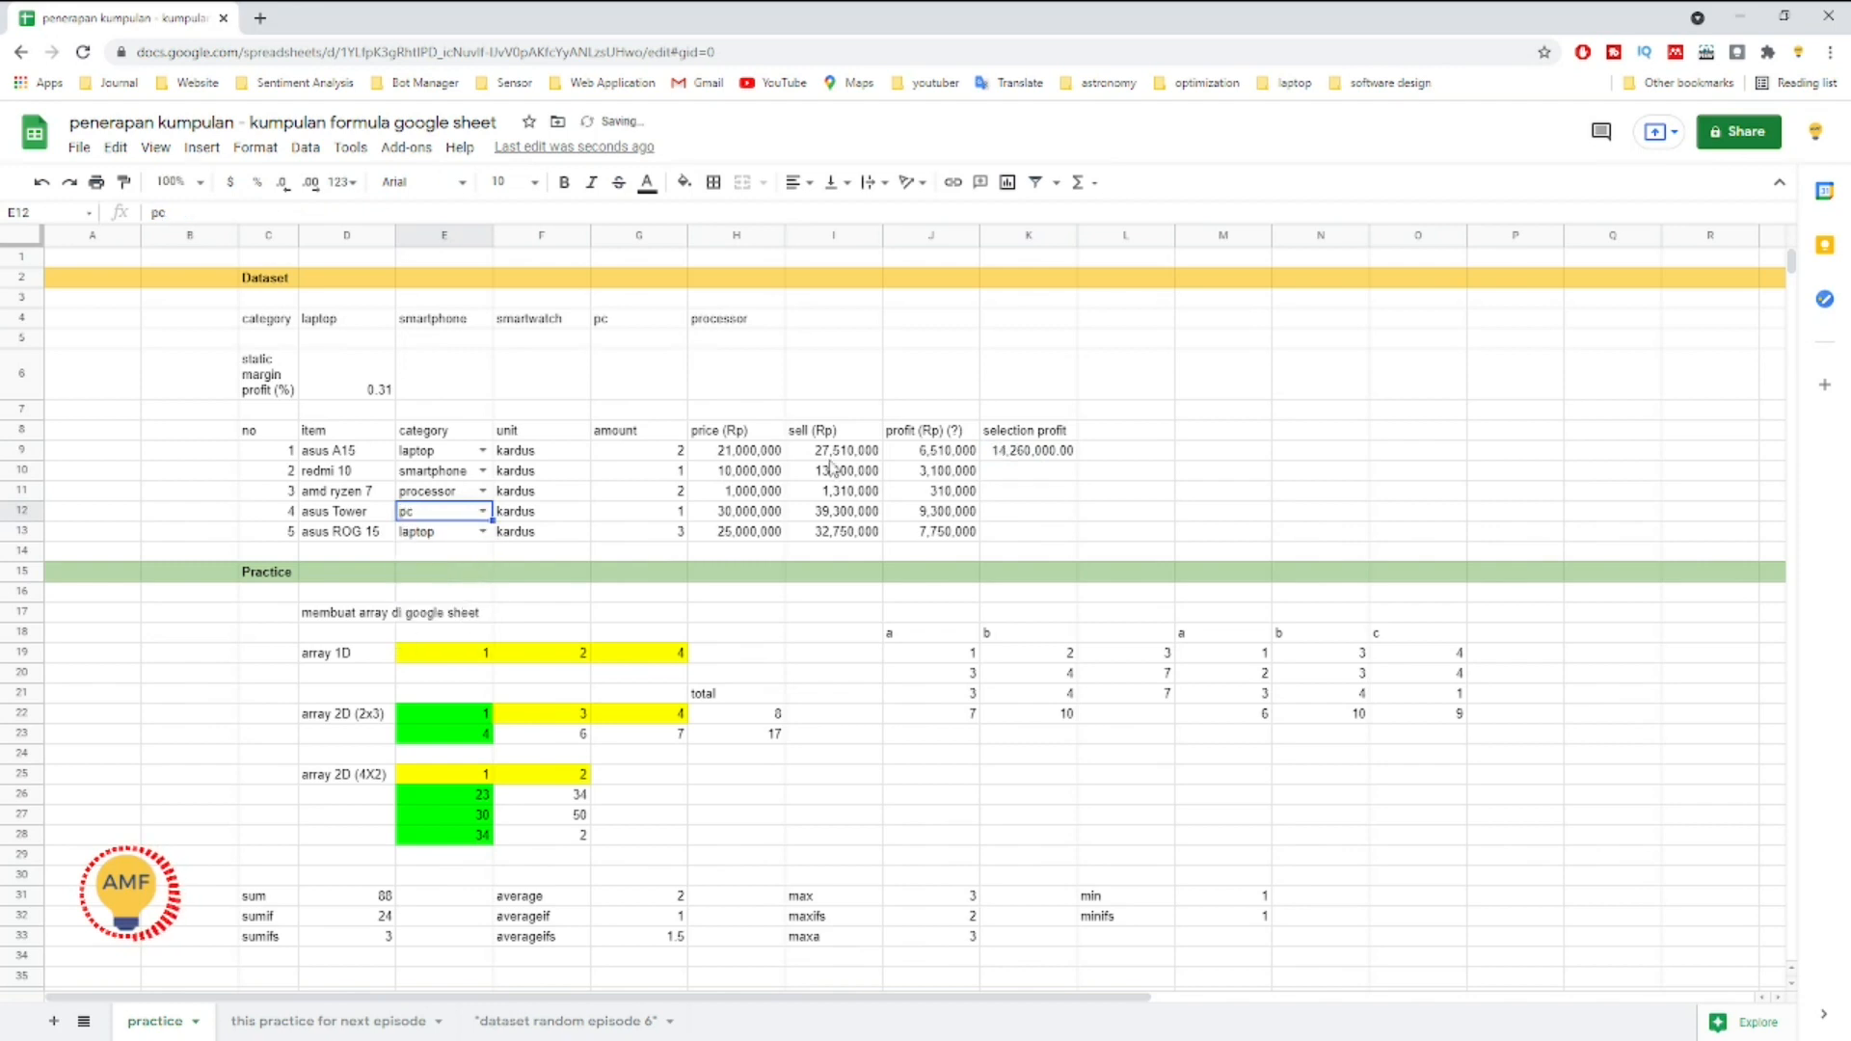
{"action": "left_click", "coordinate": [1008, 453]}
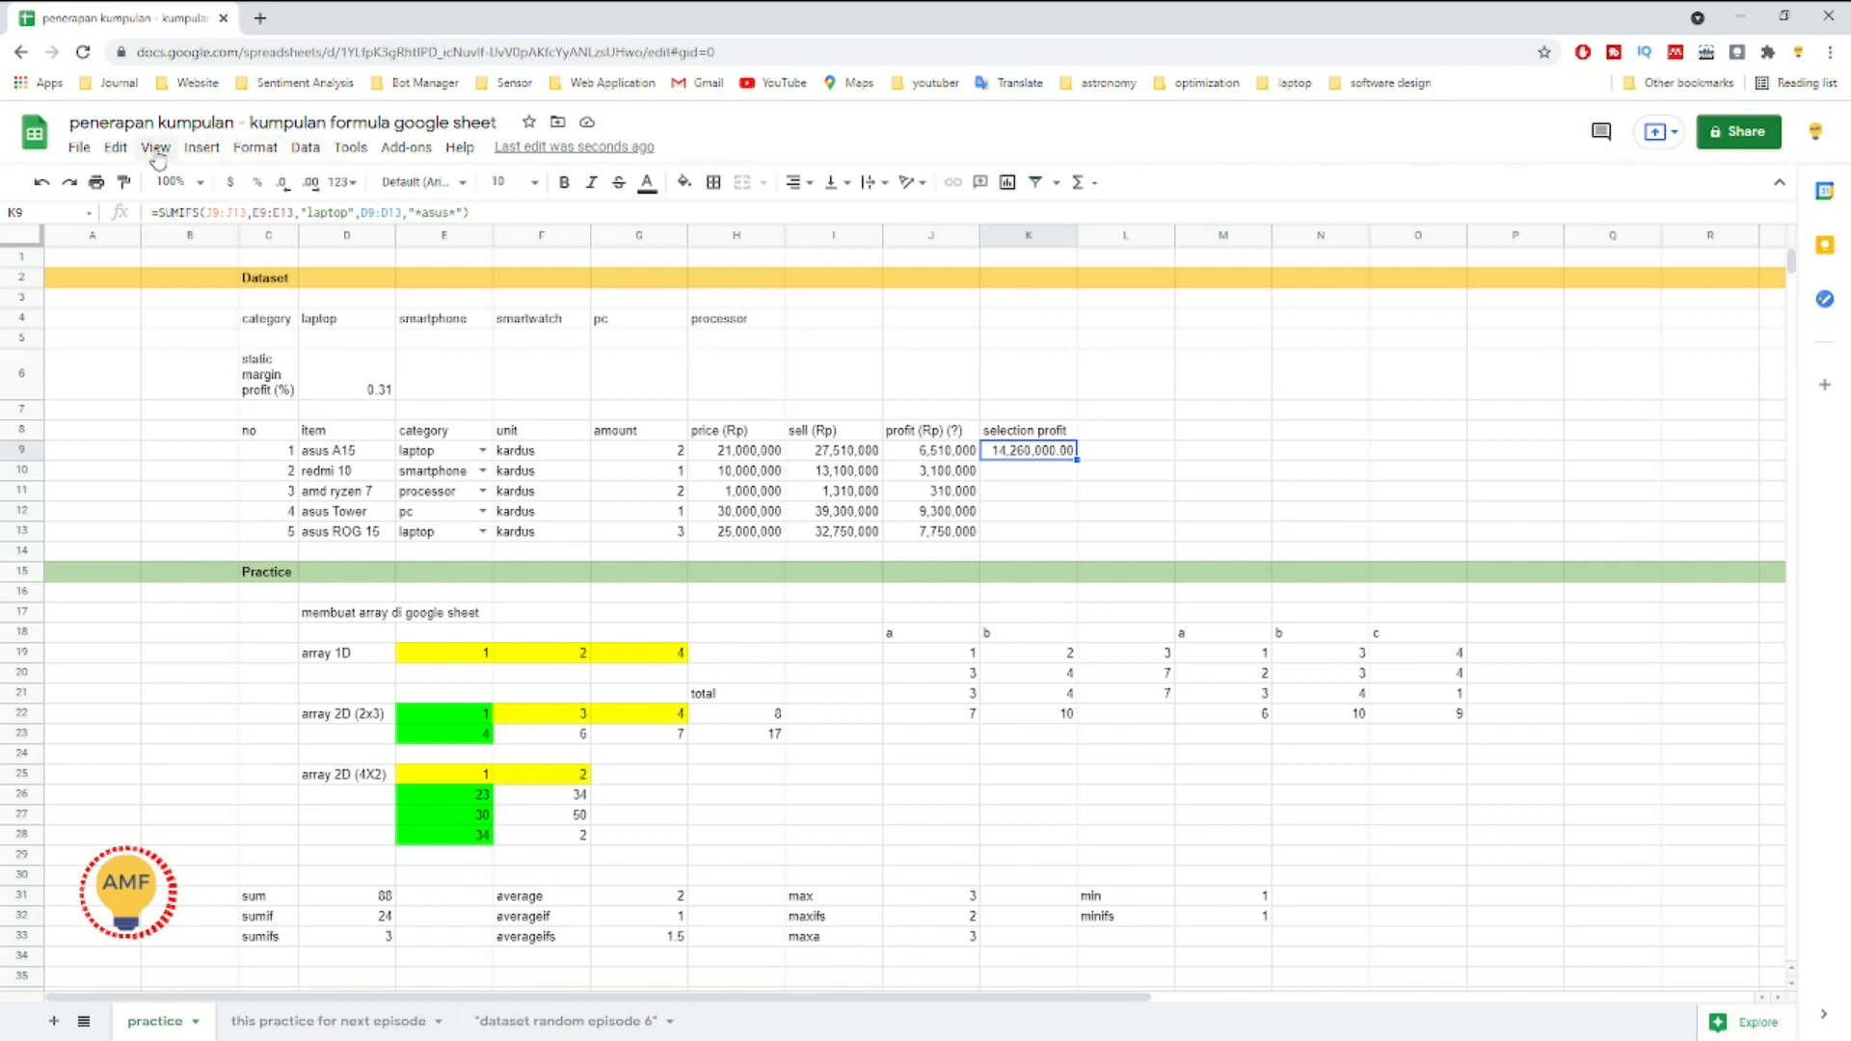
Step: Open the full Google Sheets function list in the online help and filter it for MAXA
{"action": "left_click", "coordinate": [200, 148]}
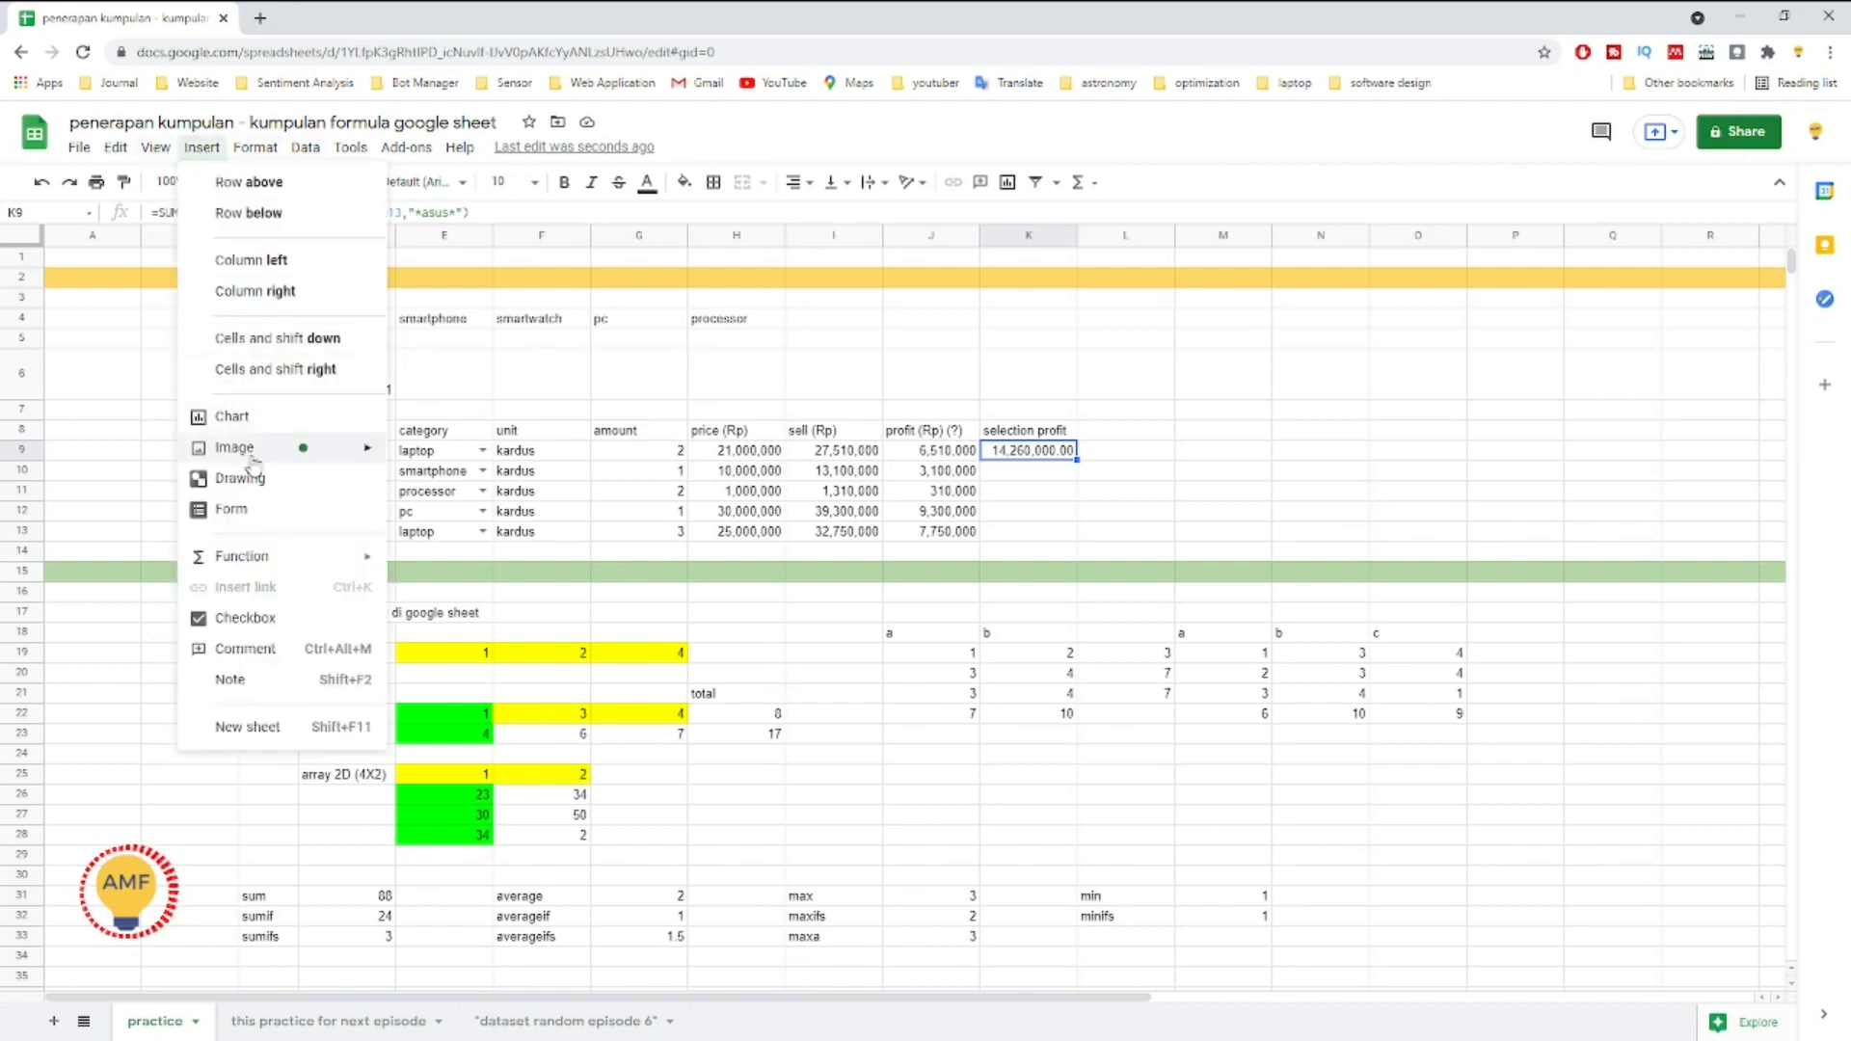
{"action": "mouse_move", "coordinate": [277, 557]}
{"action": "mouse_move", "coordinate": [507, 571]}
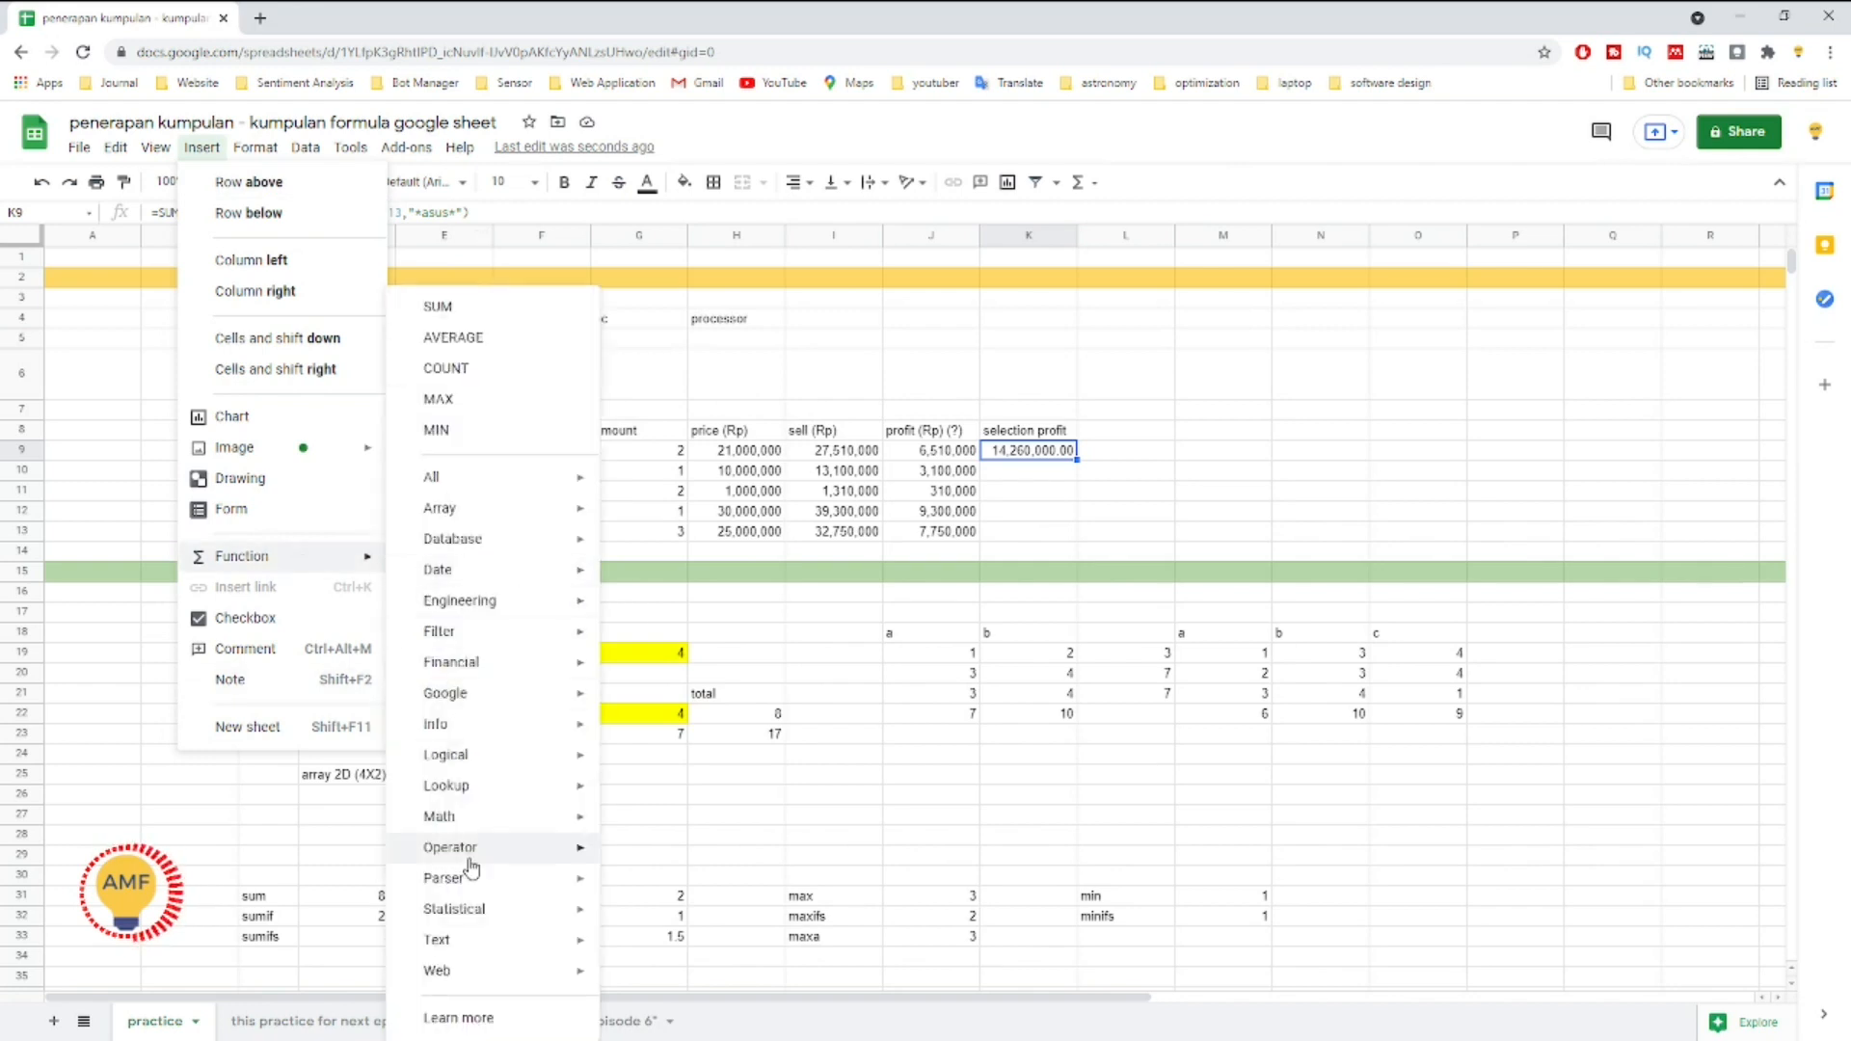
{"action": "left_click", "coordinate": [504, 1018]}
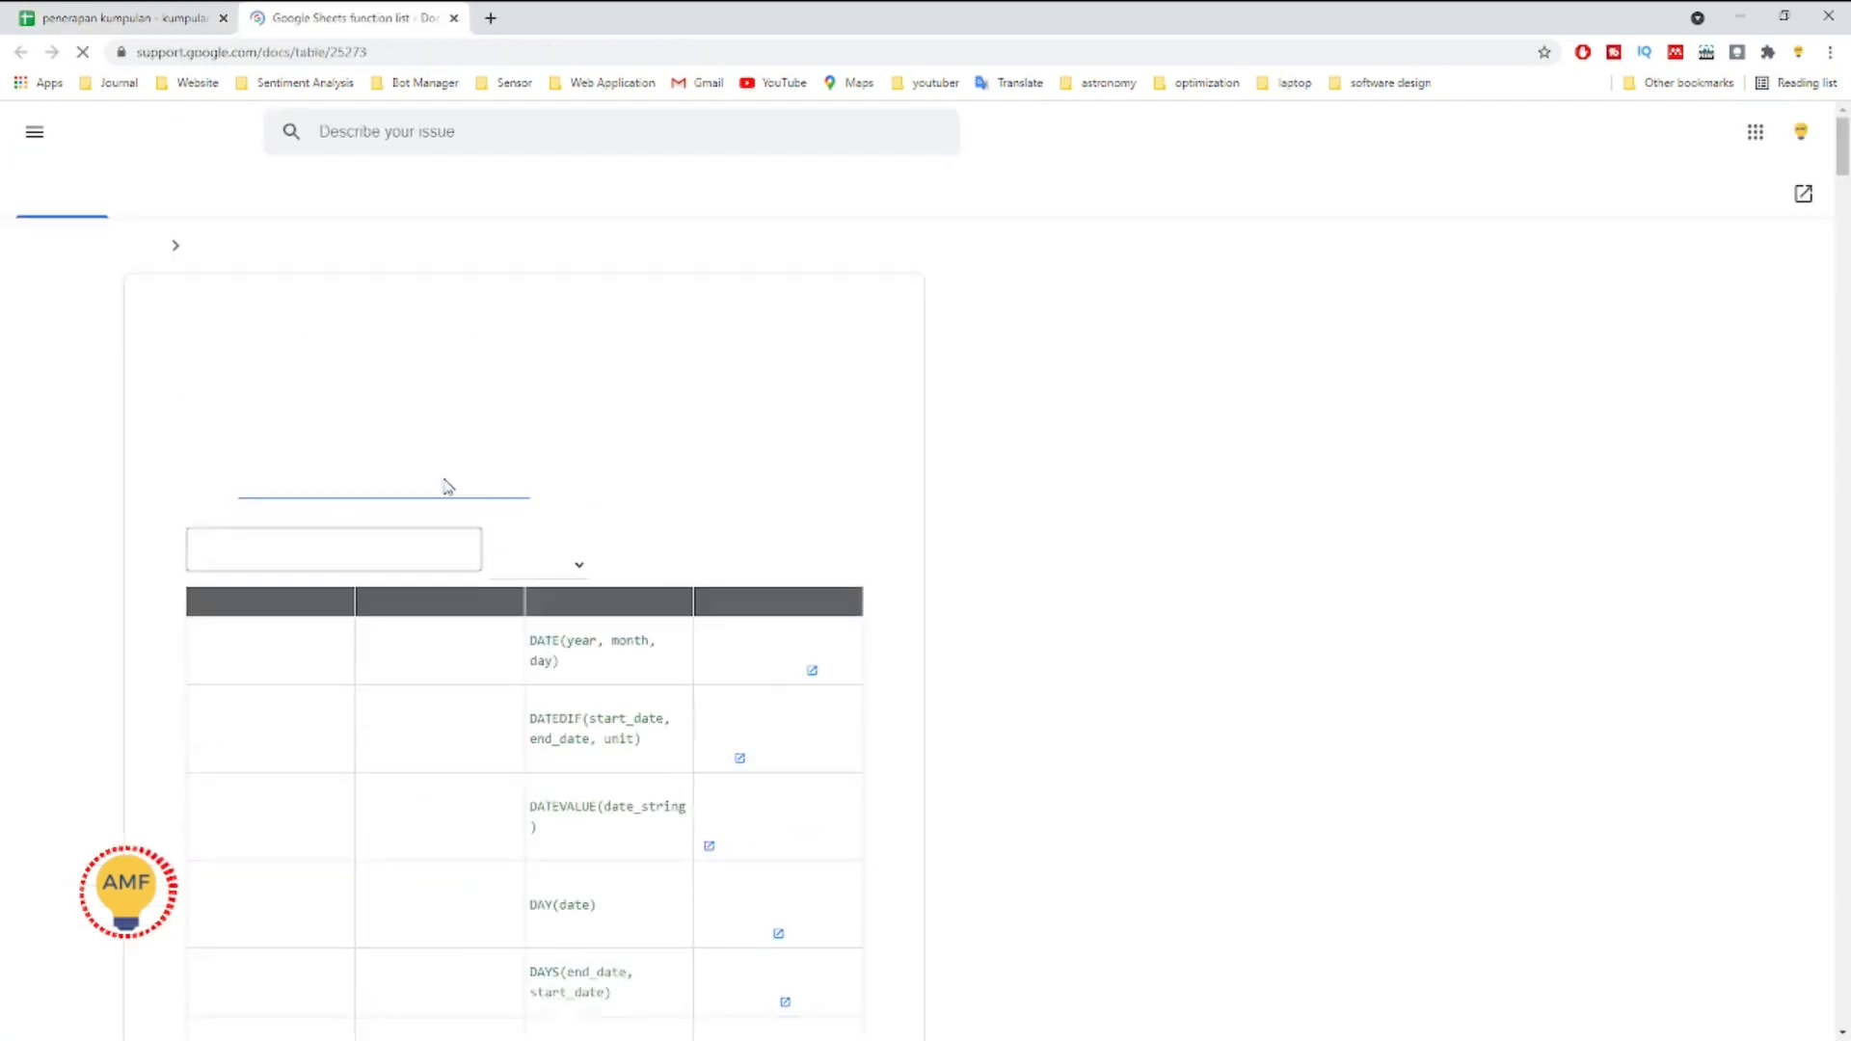
{"action": "left_click", "coordinate": [381, 553]}
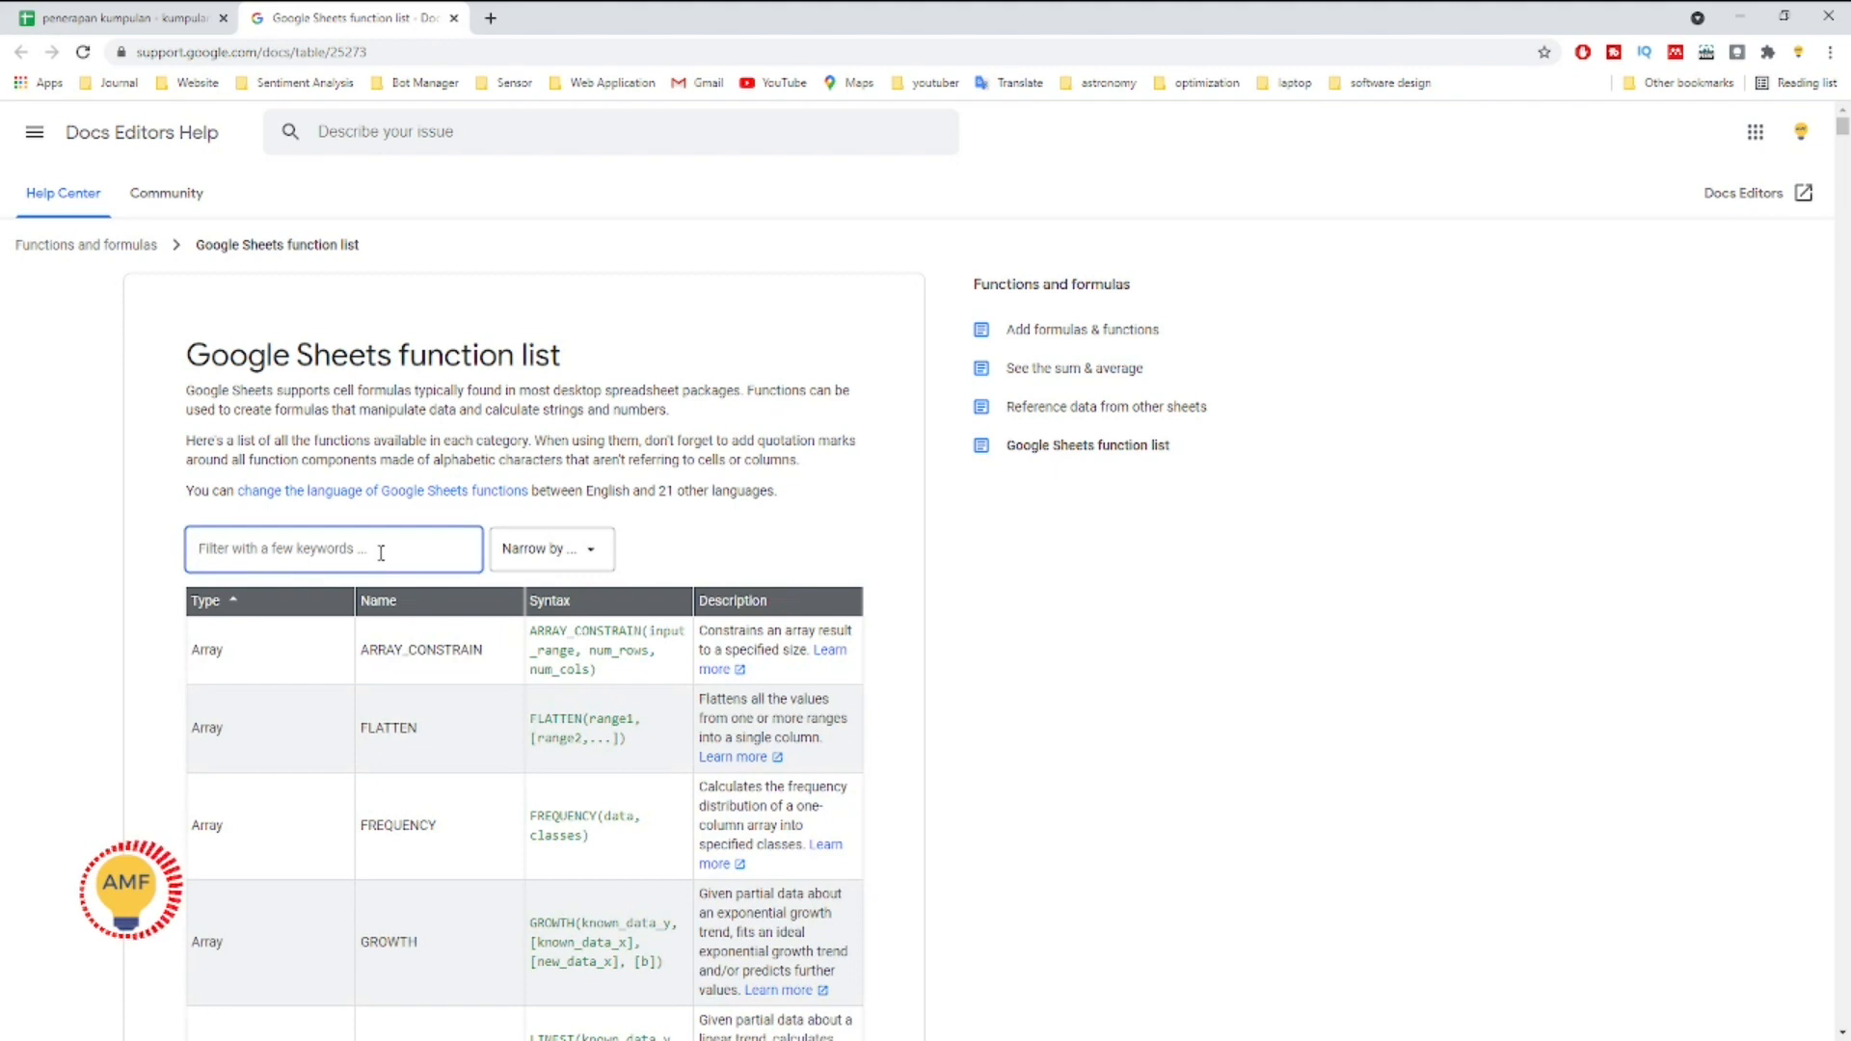
{"action": "type", "text": "MAXA"}
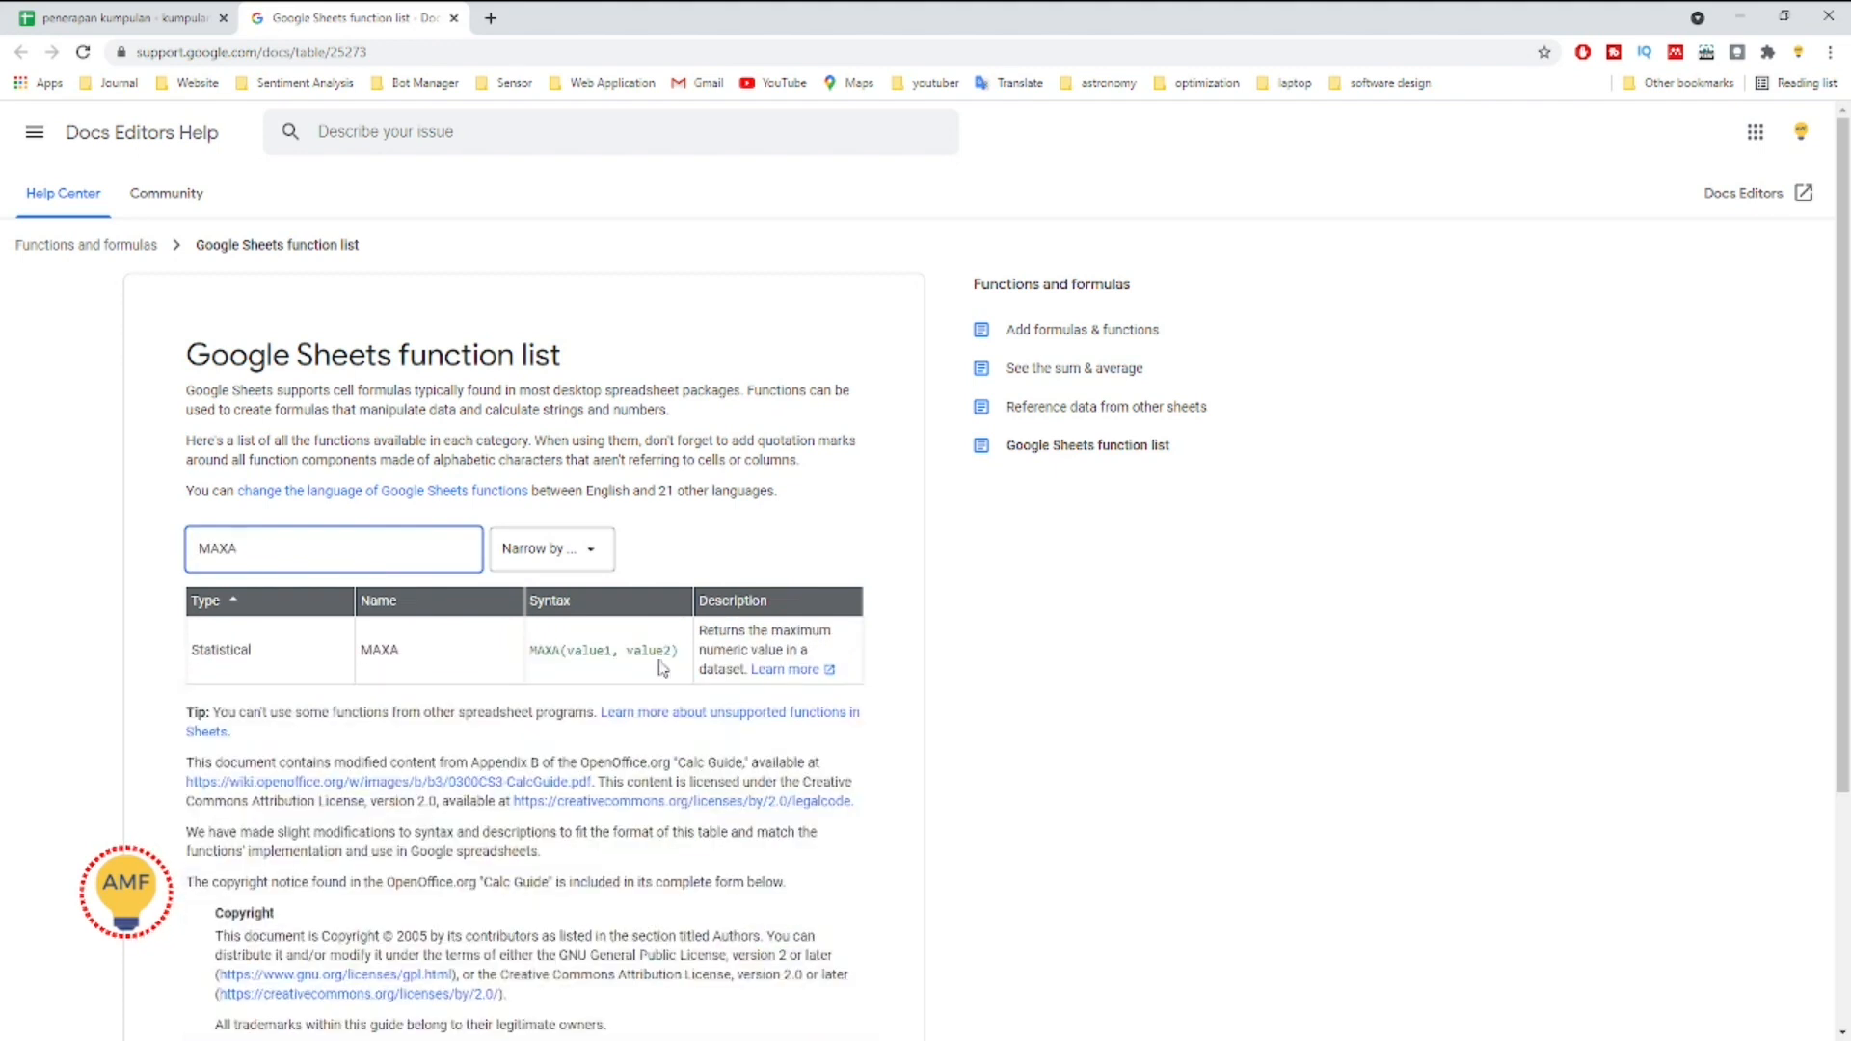
Step: Open MAXA's help article and read its syntax, arguments and notes
{"action": "left_click", "coordinate": [785, 670]}
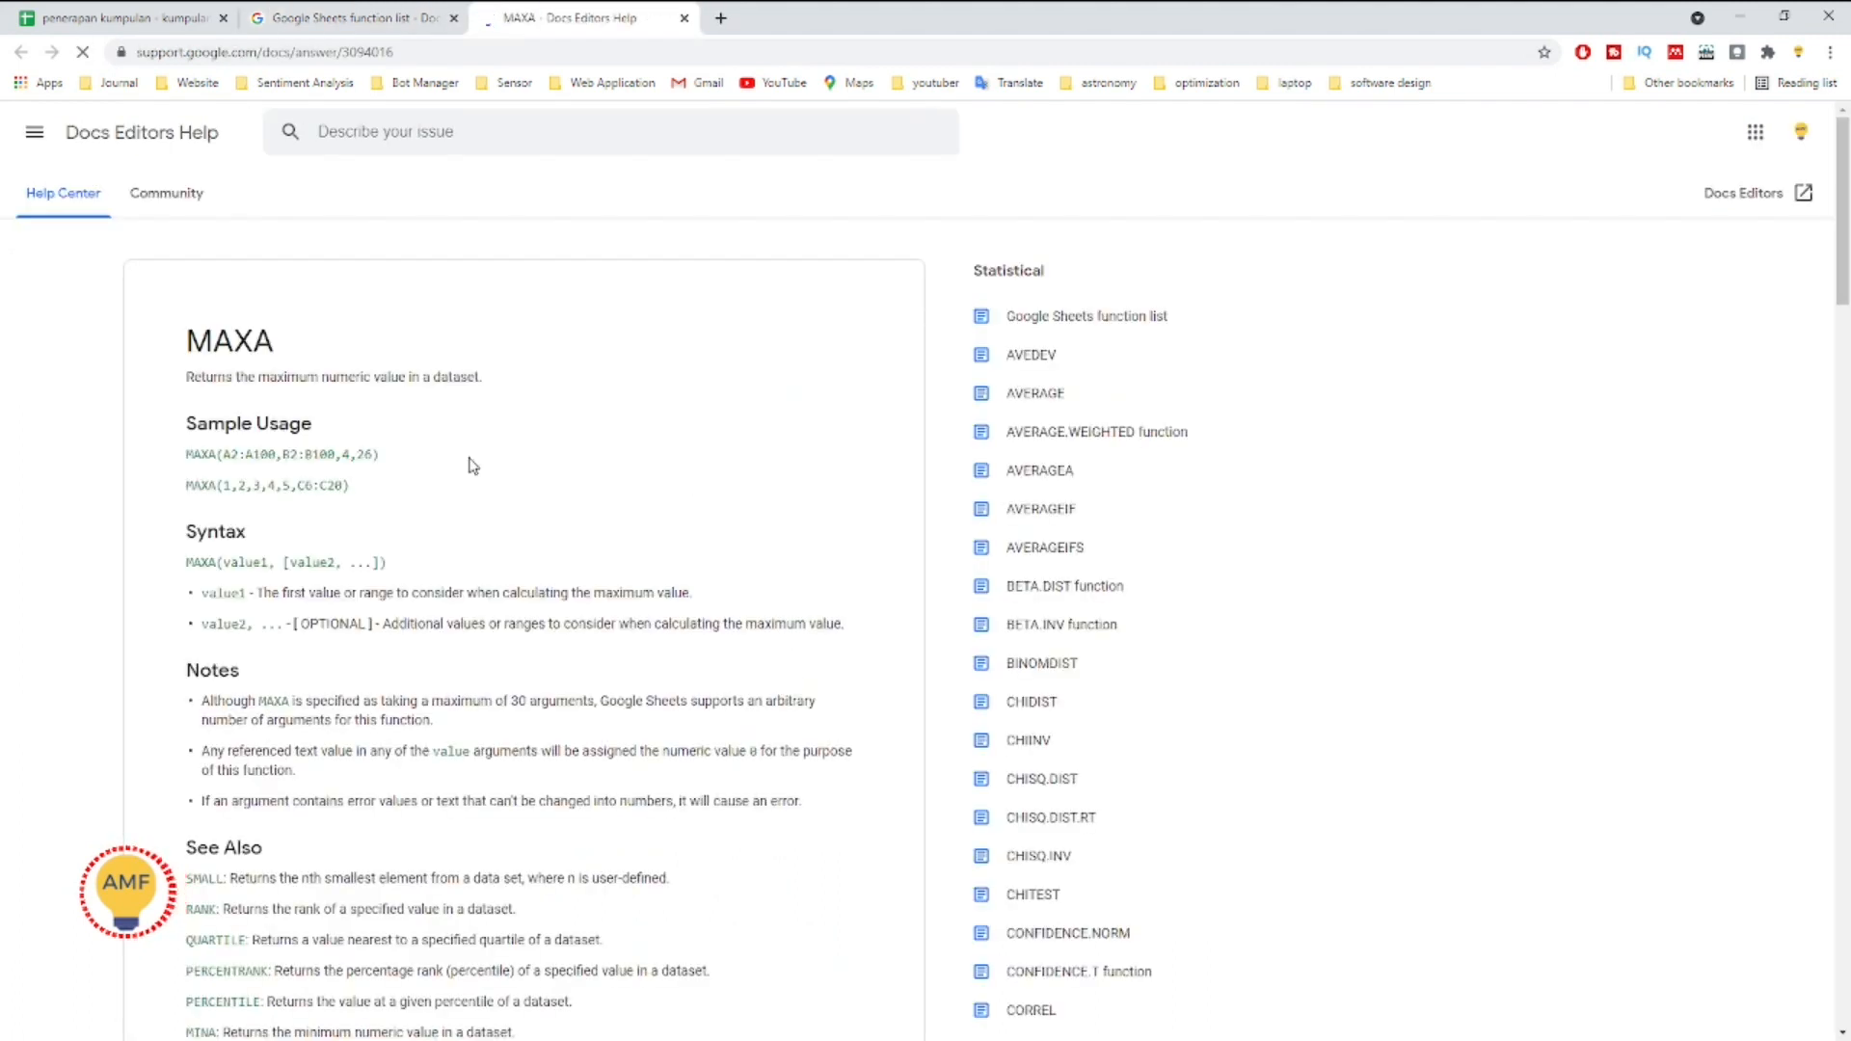
{"action": "scroll", "coordinate": [357, 471], "scroll_direction": "down", "scroll_amount": 1}
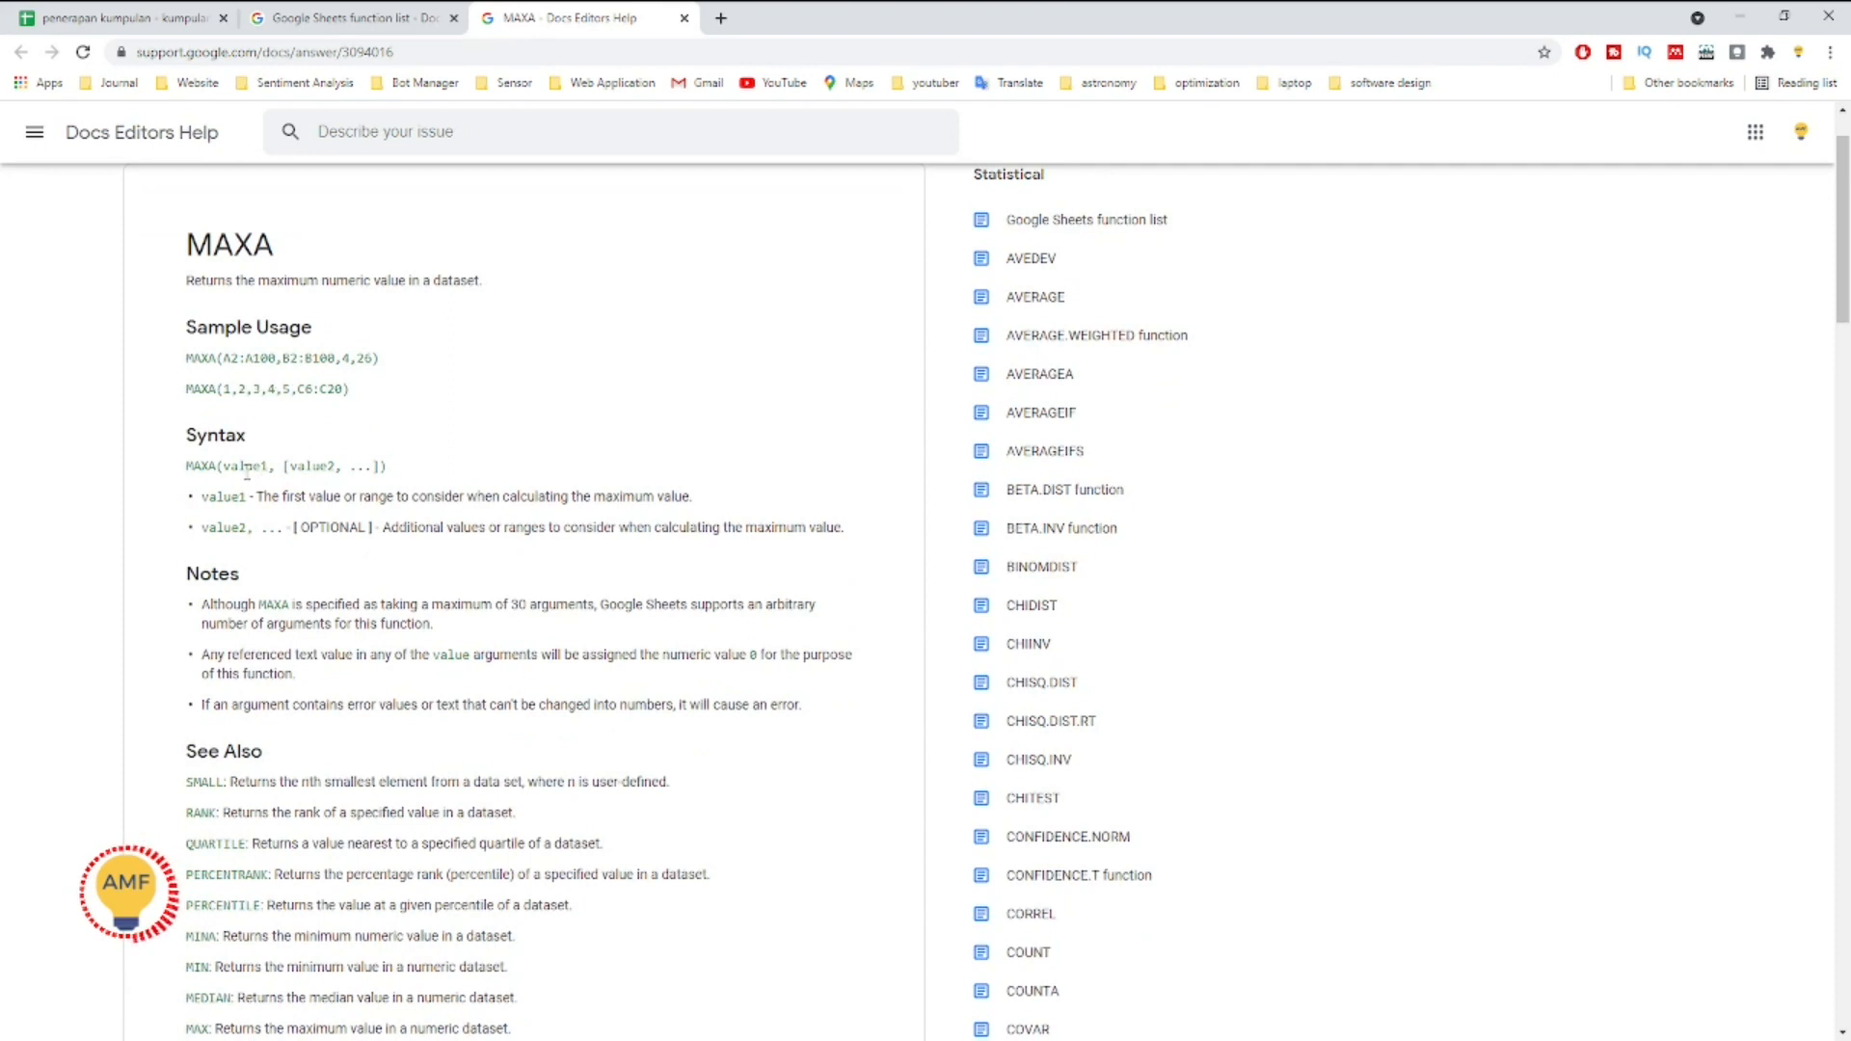
{"action": "left_click_drag", "start_coordinate": [224, 469], "coordinate": [345, 488]}
{"action": "left_click", "coordinate": [335, 463]}
{"action": "scroll", "coordinate": [482, 489], "scroll_direction": "down", "scroll_amount": 2}
{"action": "scroll", "coordinate": [485, 489], "scroll_direction": "up", "scroll_amount": 3}
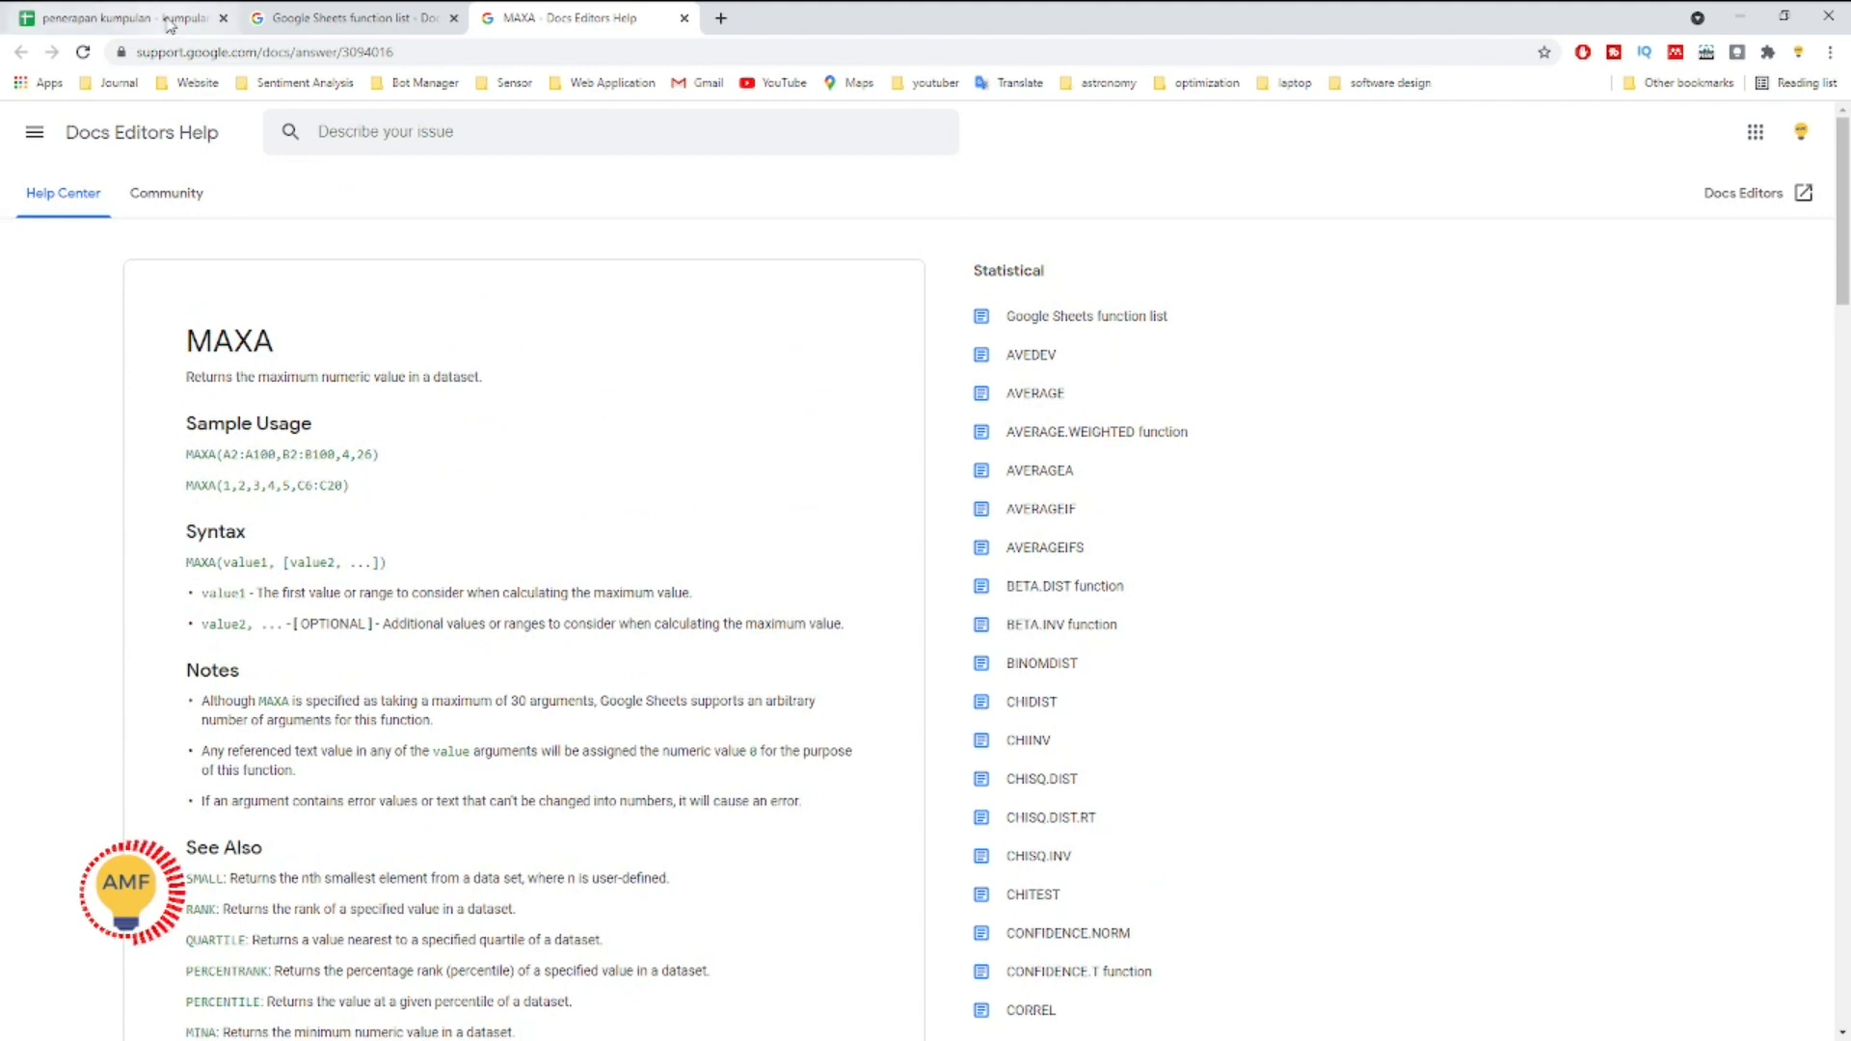
Step: Return to the practice sheet and try adding N19:N21 as a second argument in J33's MAXA formula
{"action": "left_click", "coordinate": [123, 17]}
{"action": "double_click", "coordinate": [923, 937]}
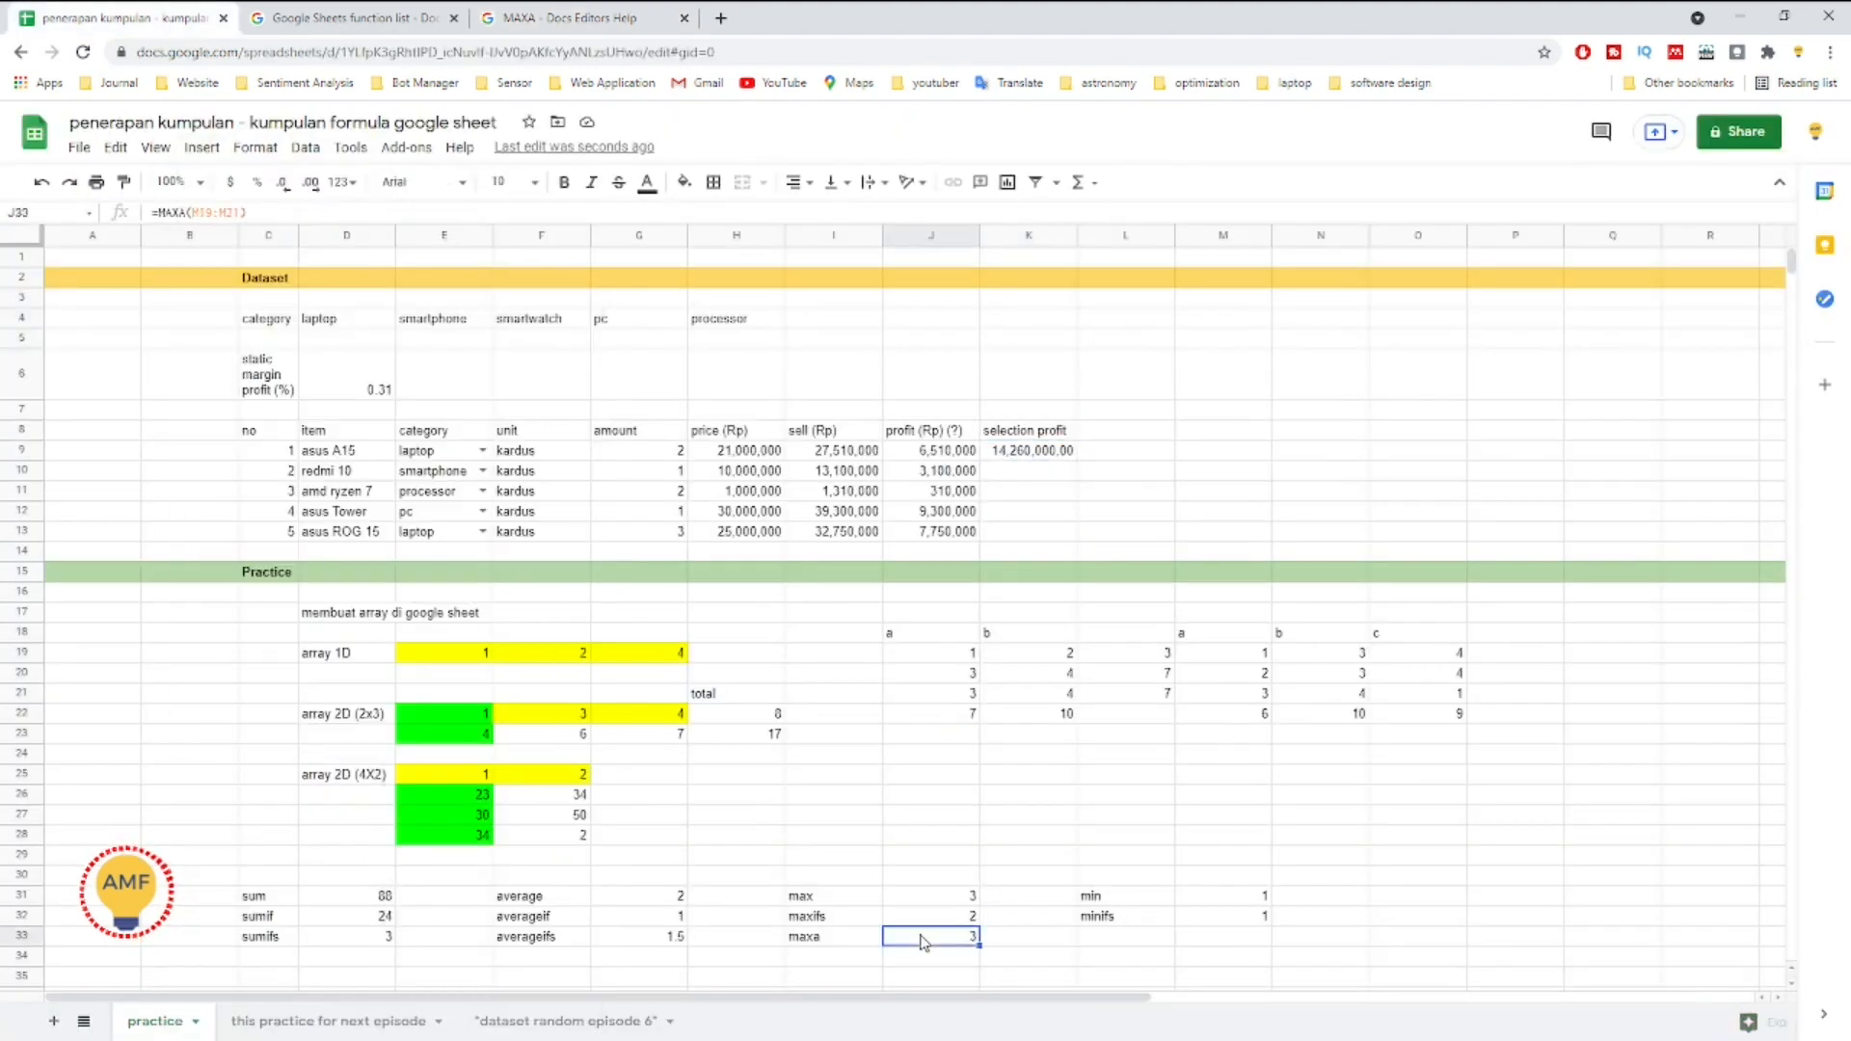
{"action": "type", "text": ","}
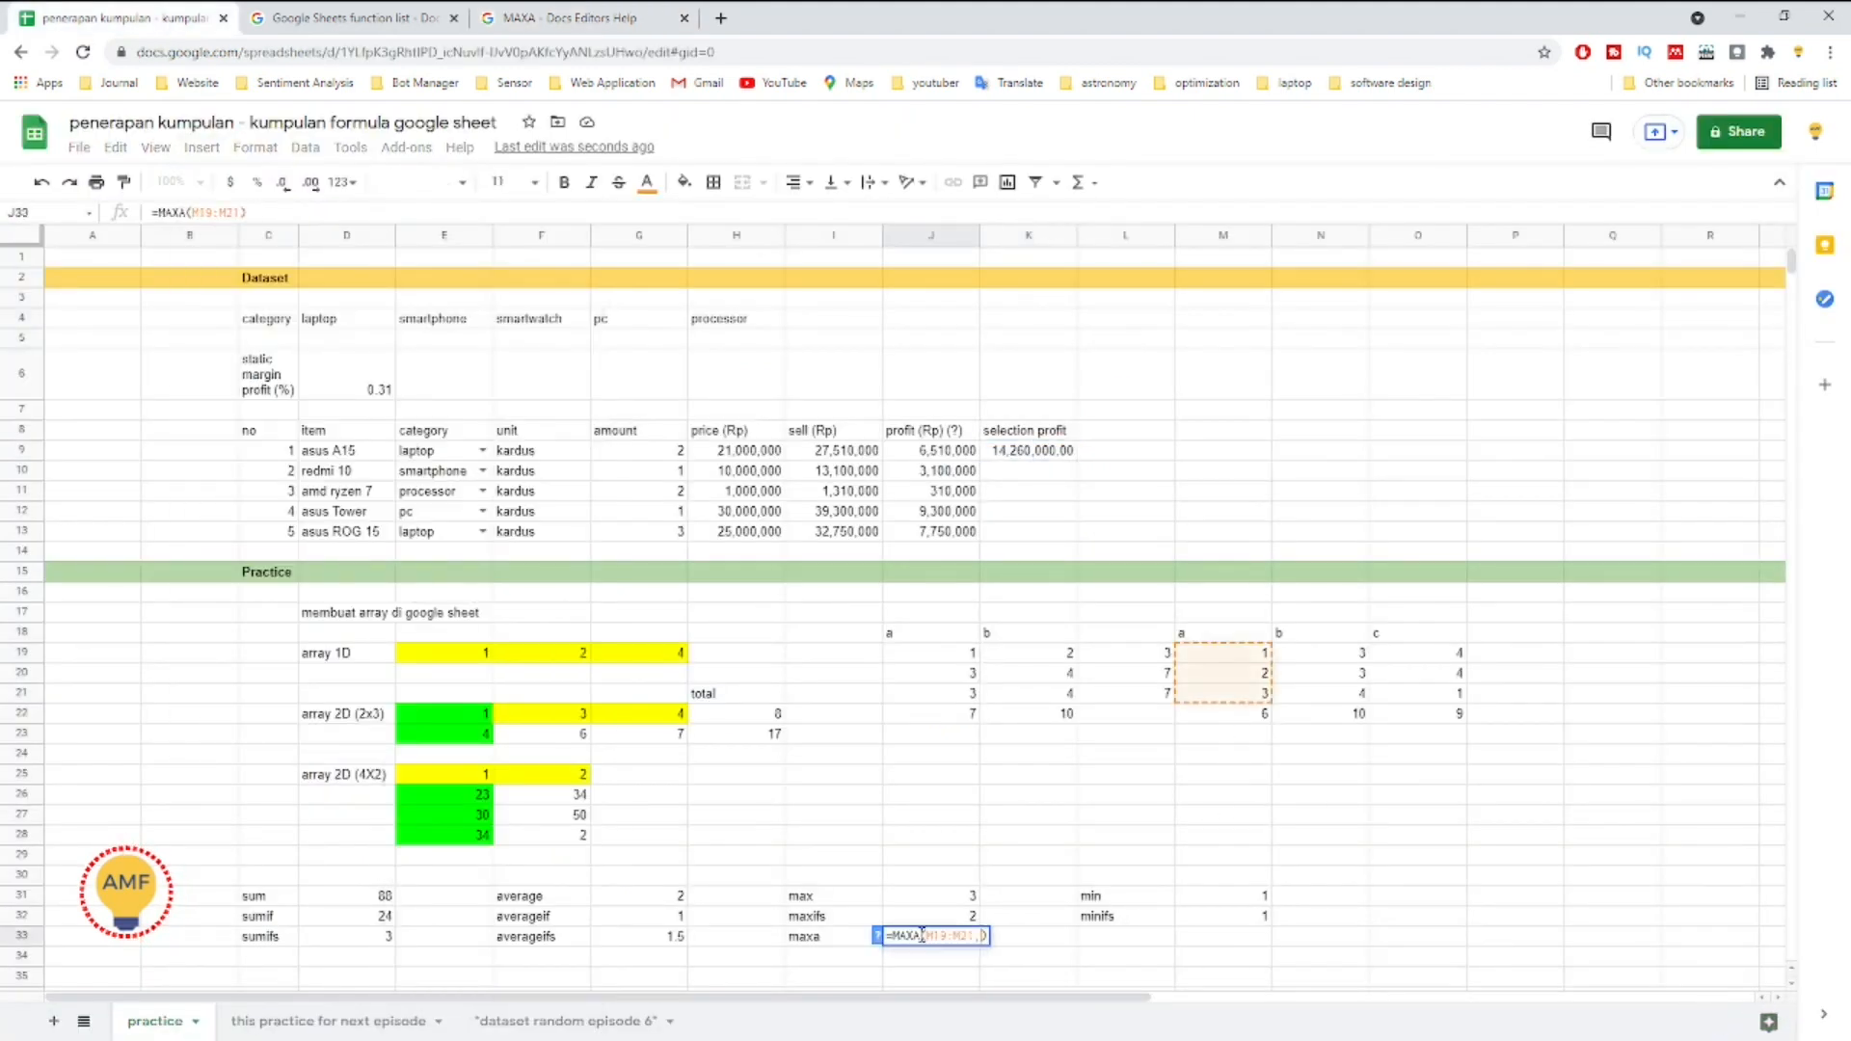
{"action": "left_click_drag", "start_coordinate": [1324, 654], "coordinate": [1325, 701]}
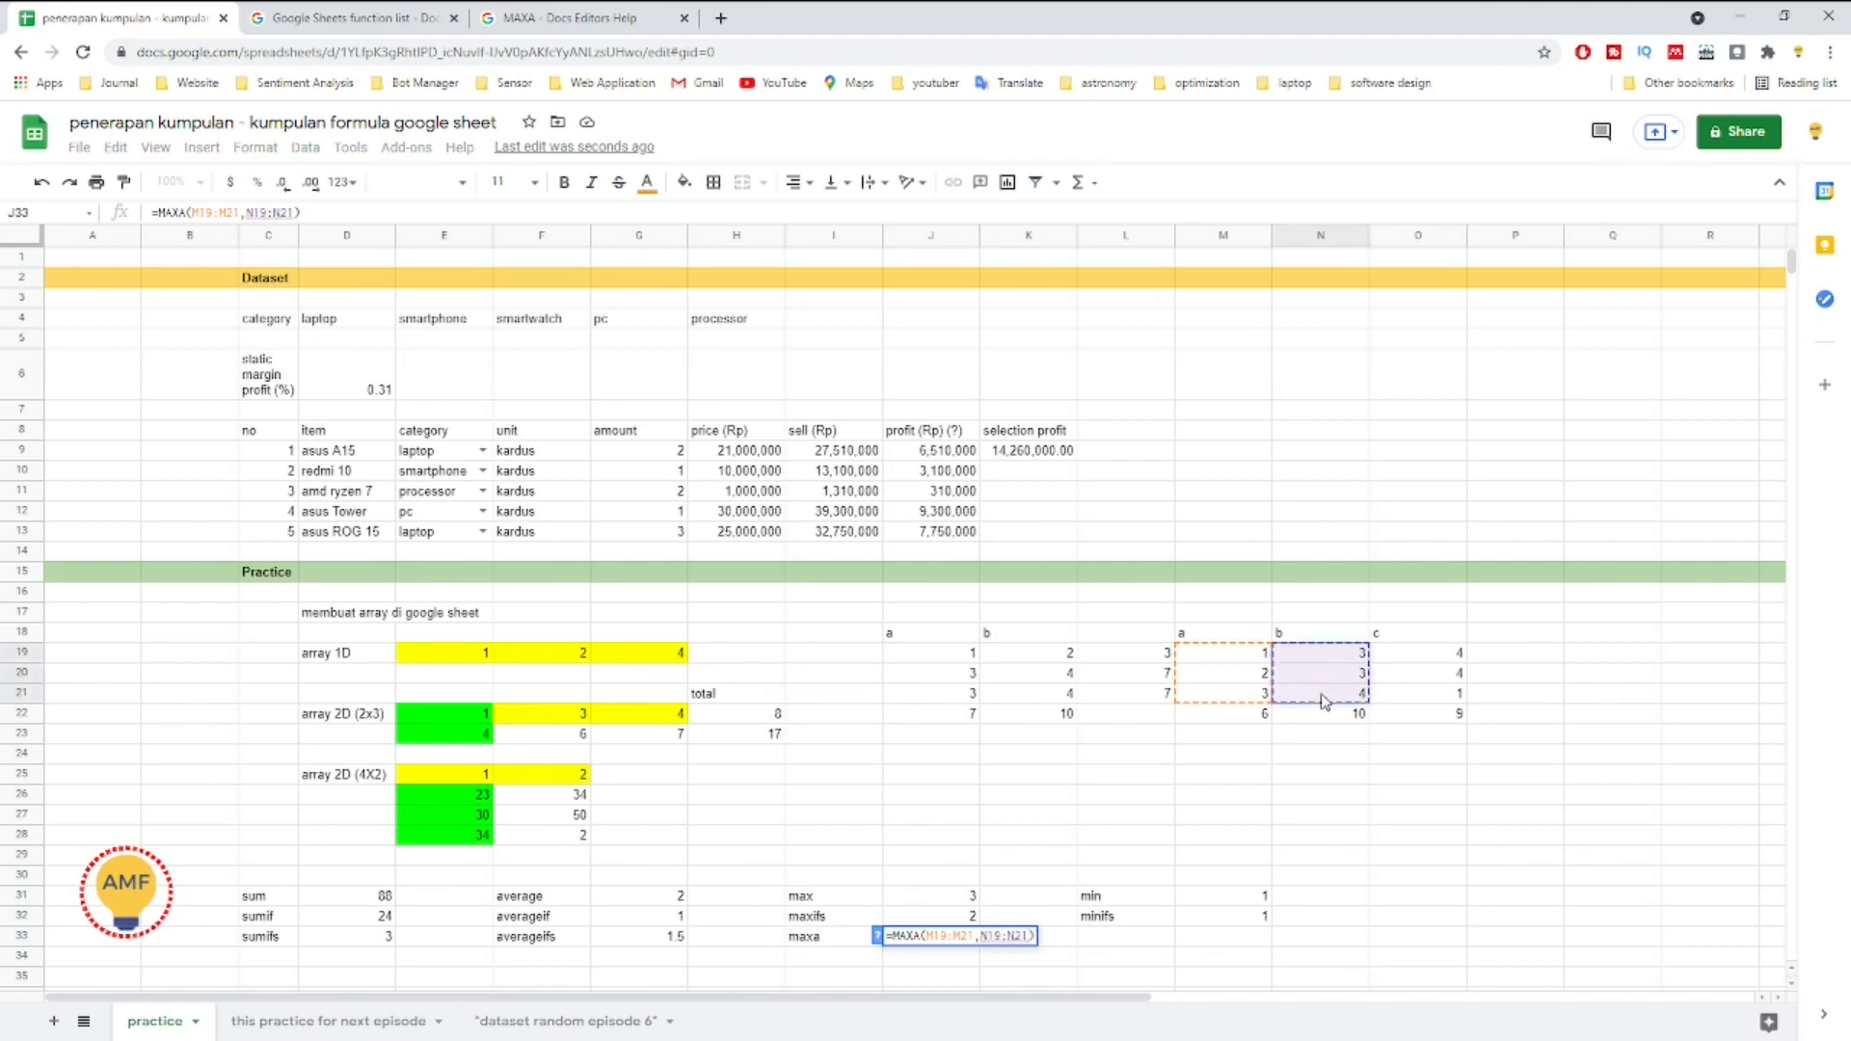
Step: Replace the N19:N21 argument in J33's MAXA formula with "2" and commit the formula
{"action": "key", "text": "BackSpace"}
{"action": "key", "text": "BackSpace"}
{"action": "key", "text": "BackSpace"}
{"action": "key", "text": "BackSpace"}
{"action": "key", "text": "BackSpace"}
{"action": "key", "text": "BackSpace"}
{"action": "key", "text": "BackSpace"}
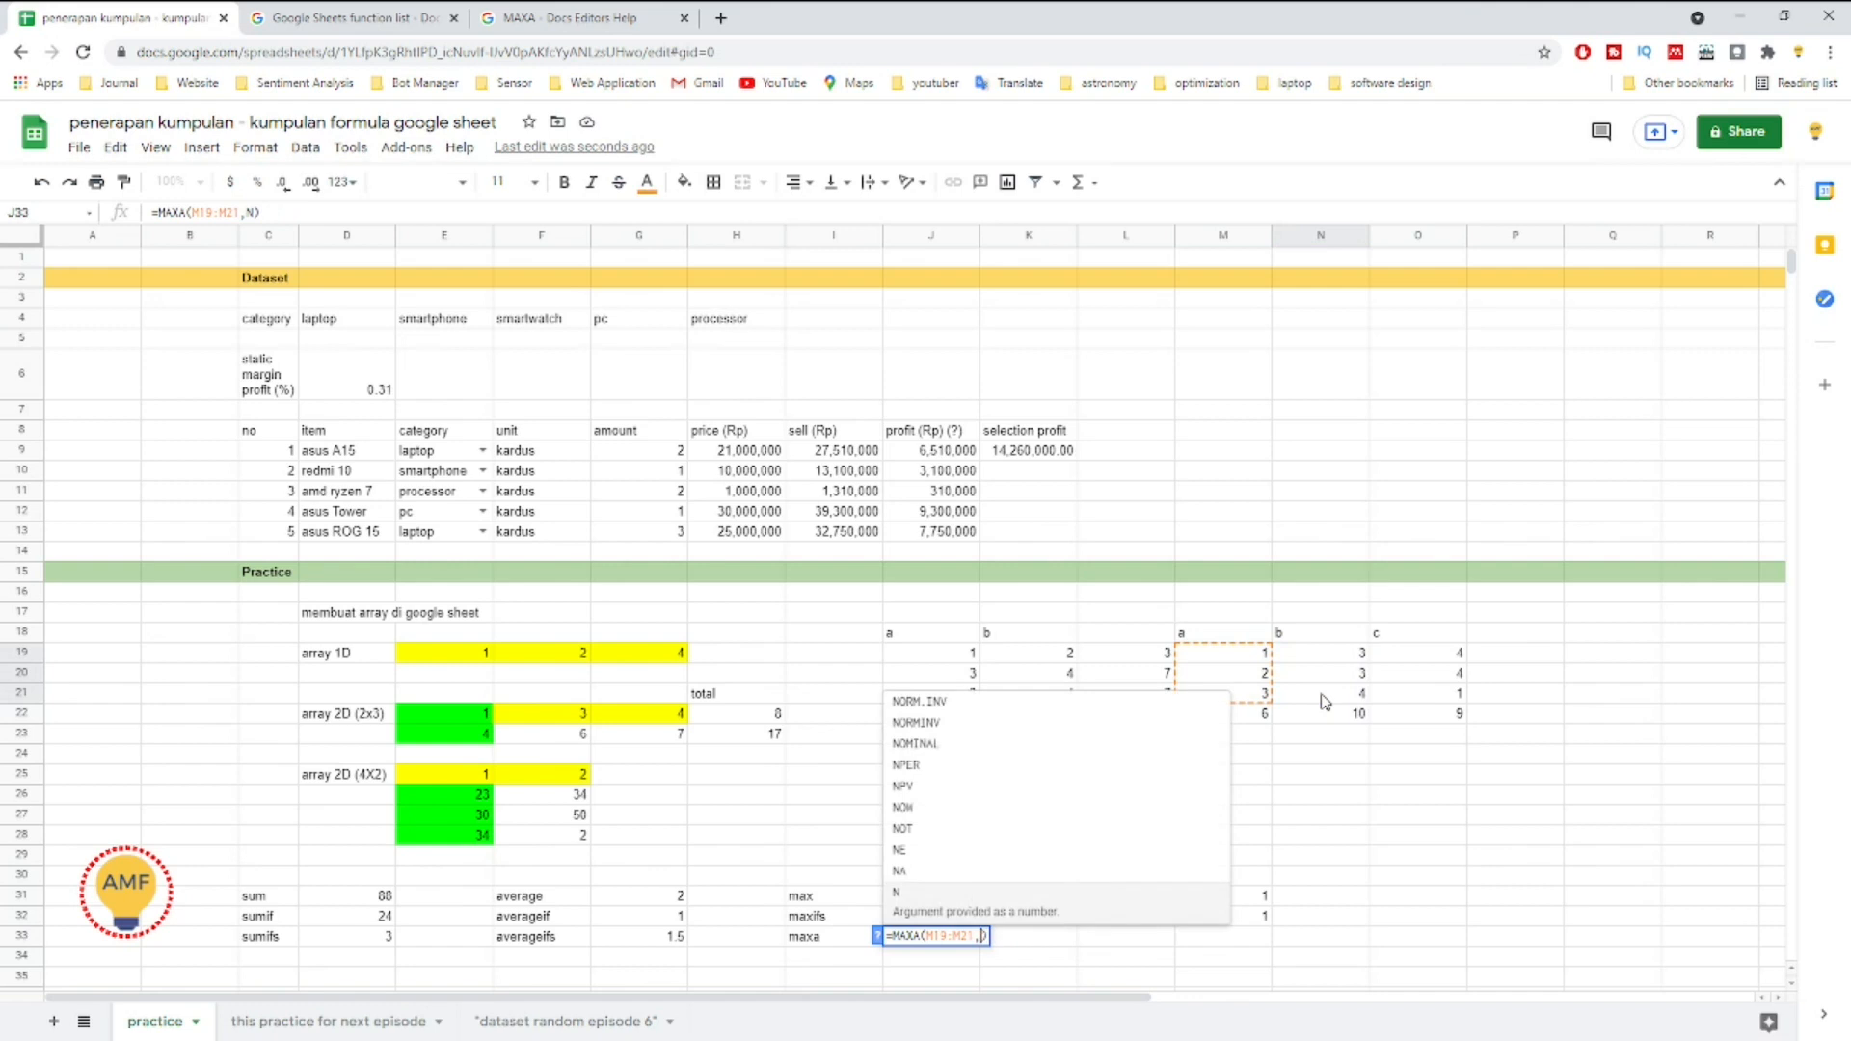
{"action": "key", "text": "BackSpace"}
{"action": "type", "text": "\"2\""}
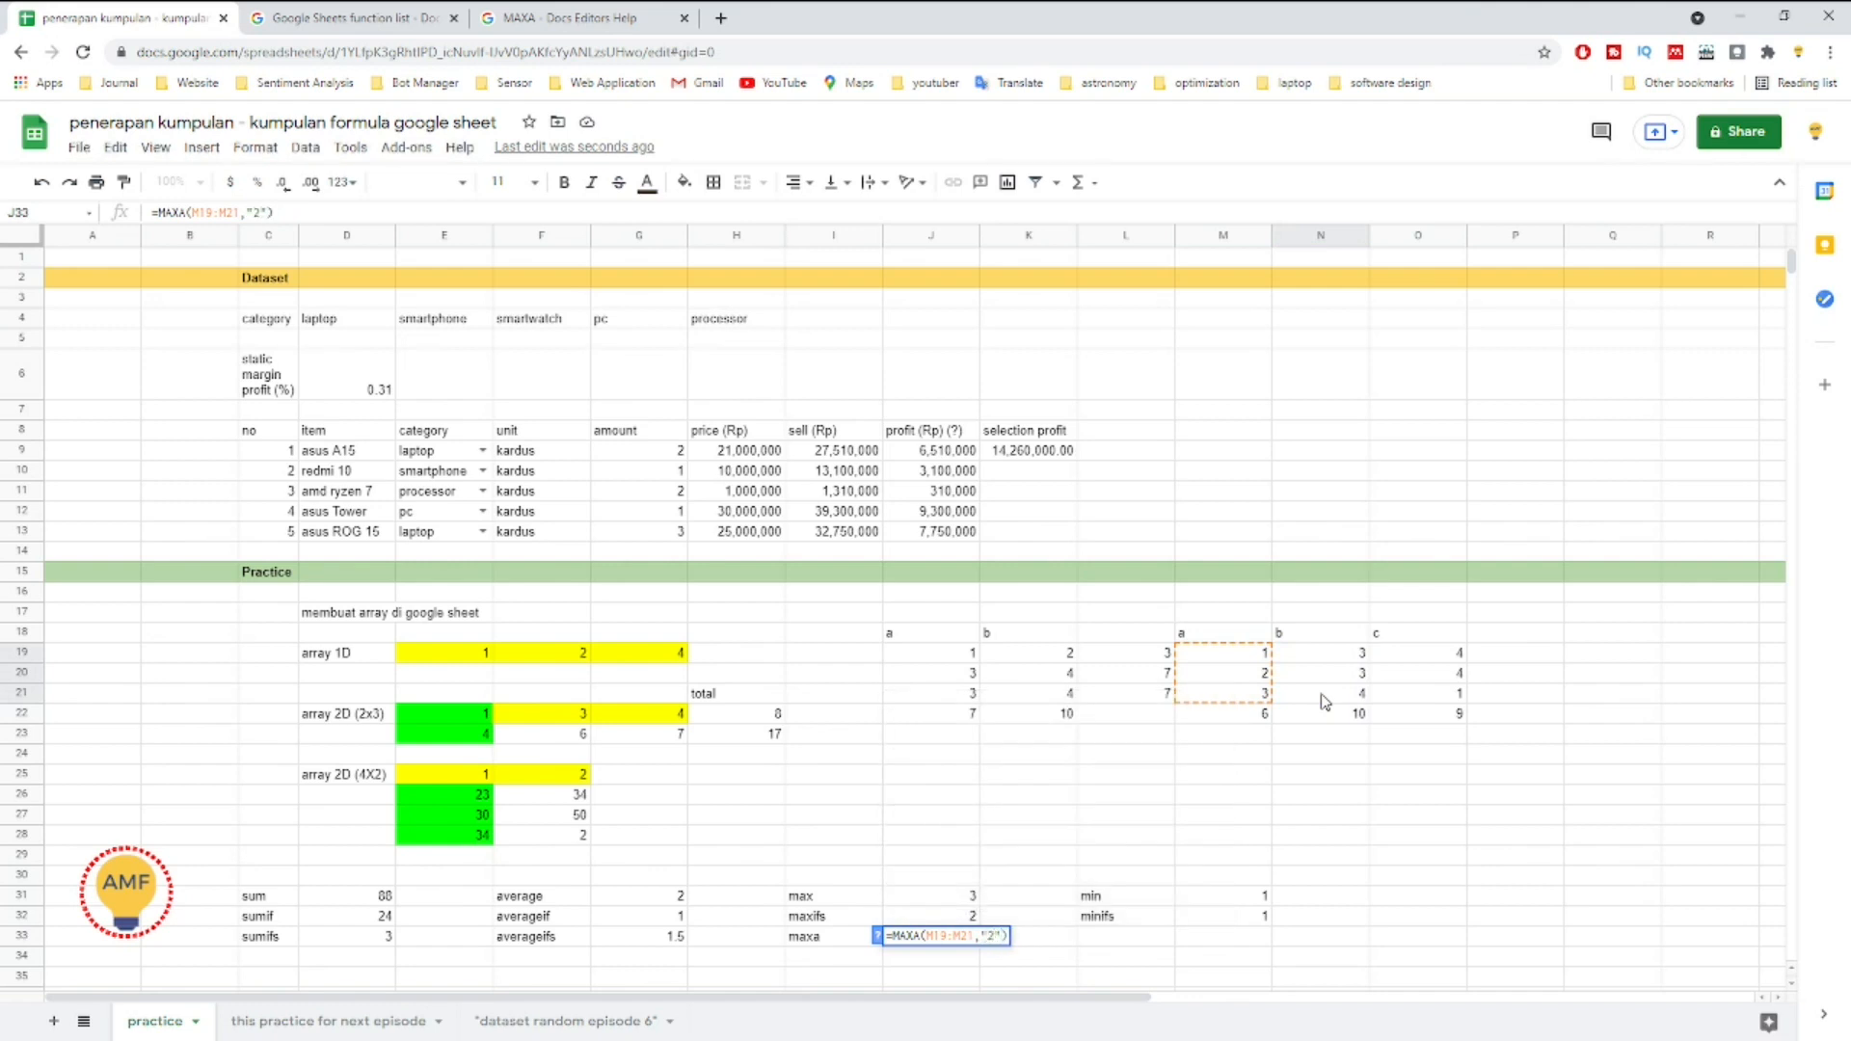
{"action": "key", "text": "Return"}
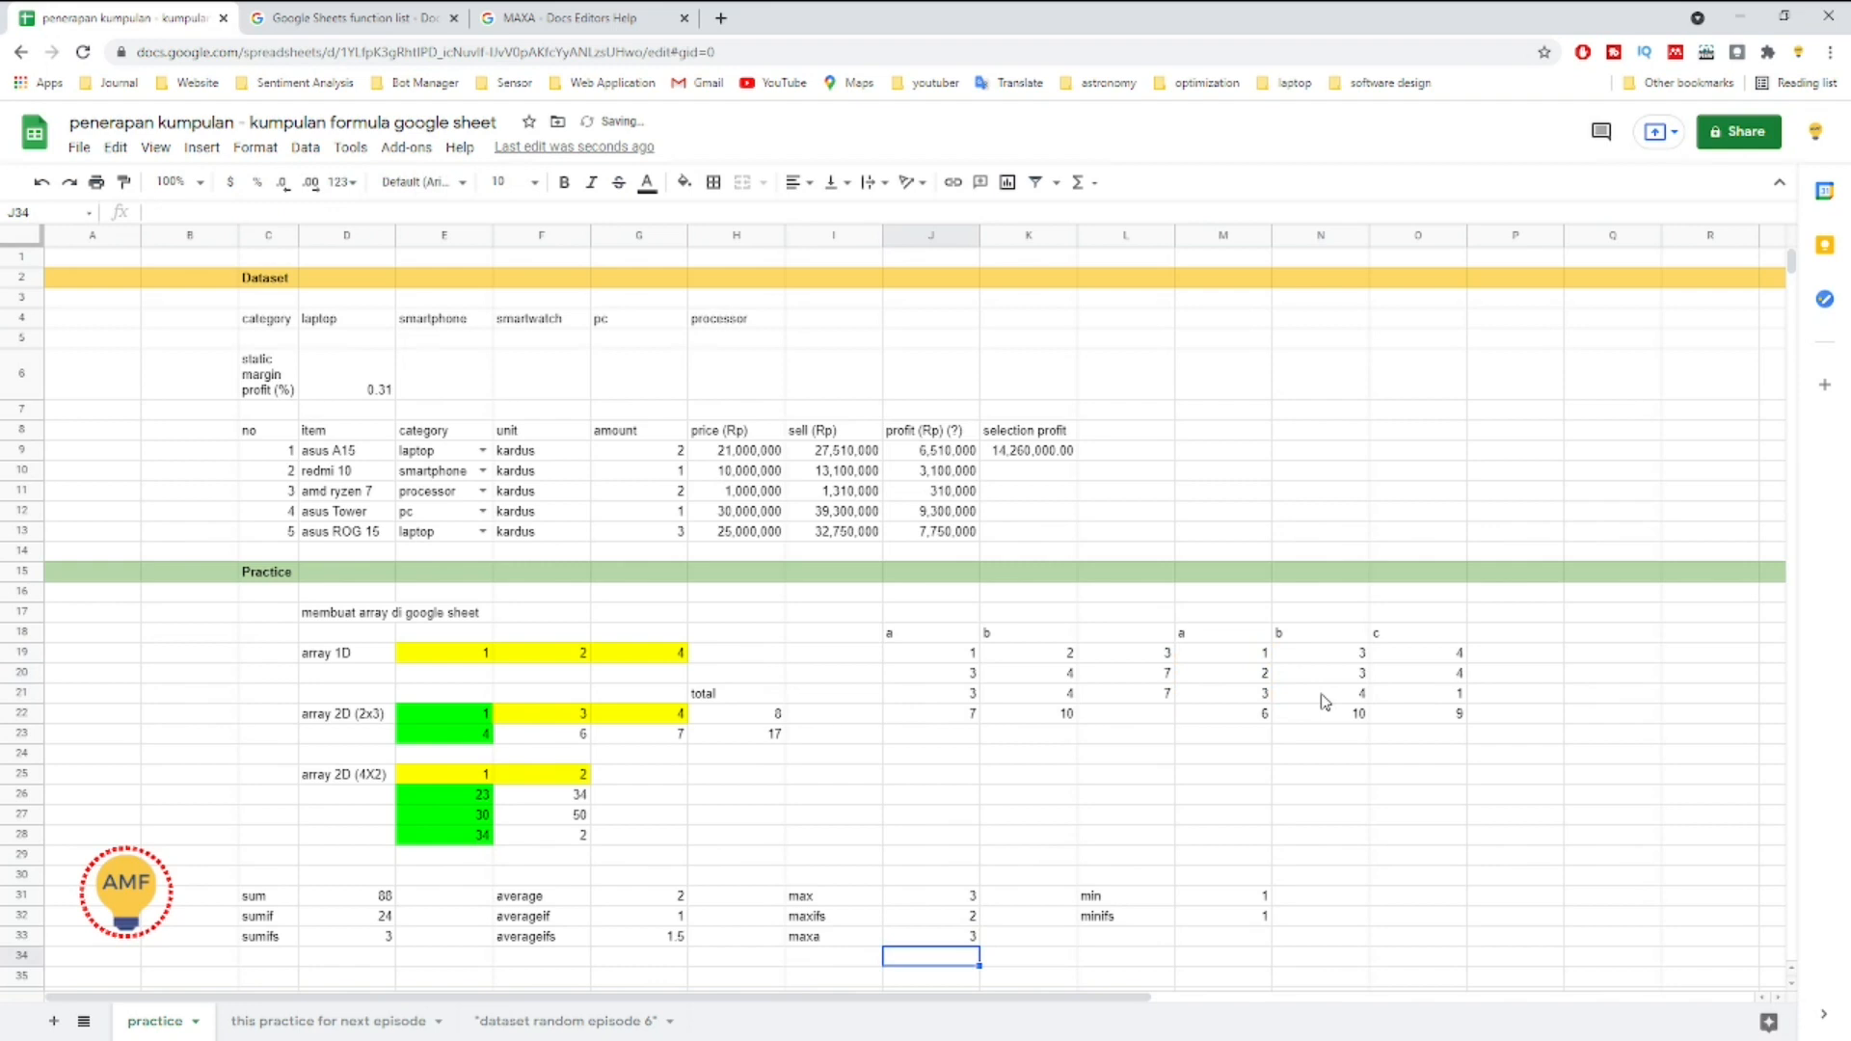
Step: Open J33's formula and compare it with the usage examples in the MAXA help article
{"action": "double_click", "coordinate": [953, 938]}
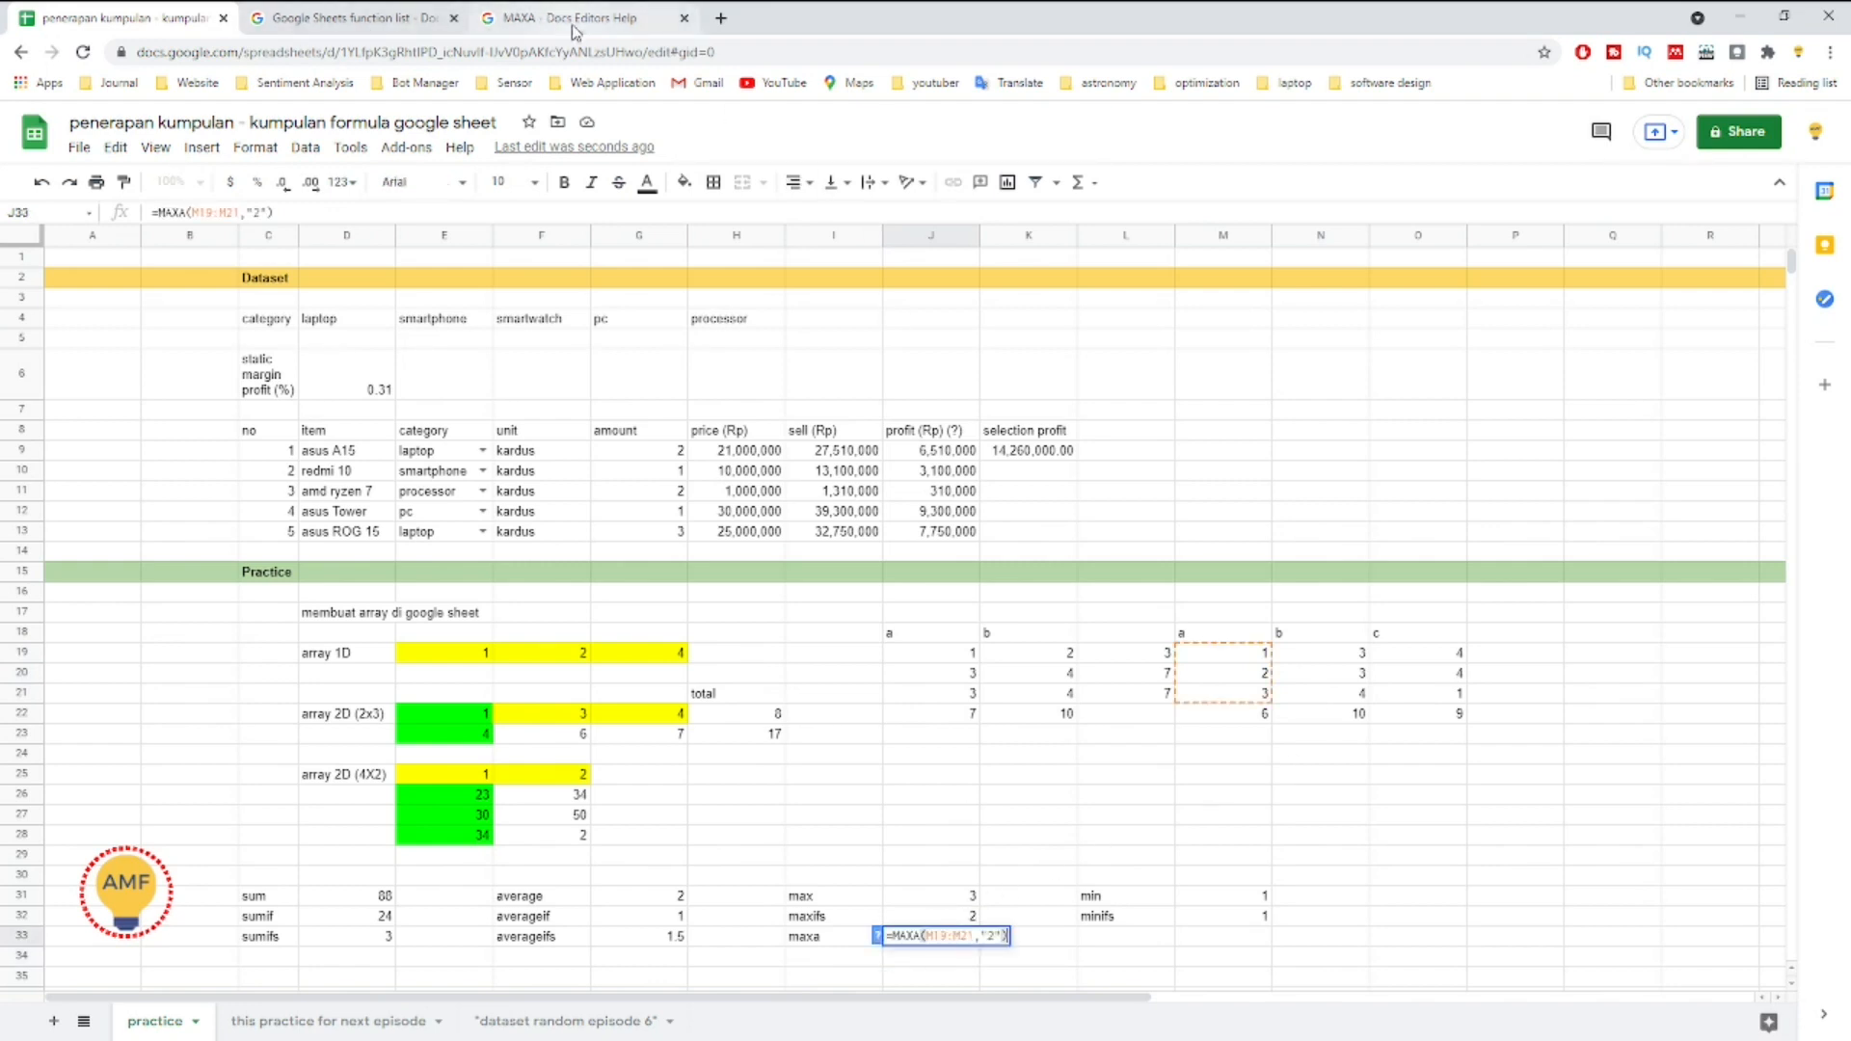
{"action": "left_click", "coordinate": [571, 19]}
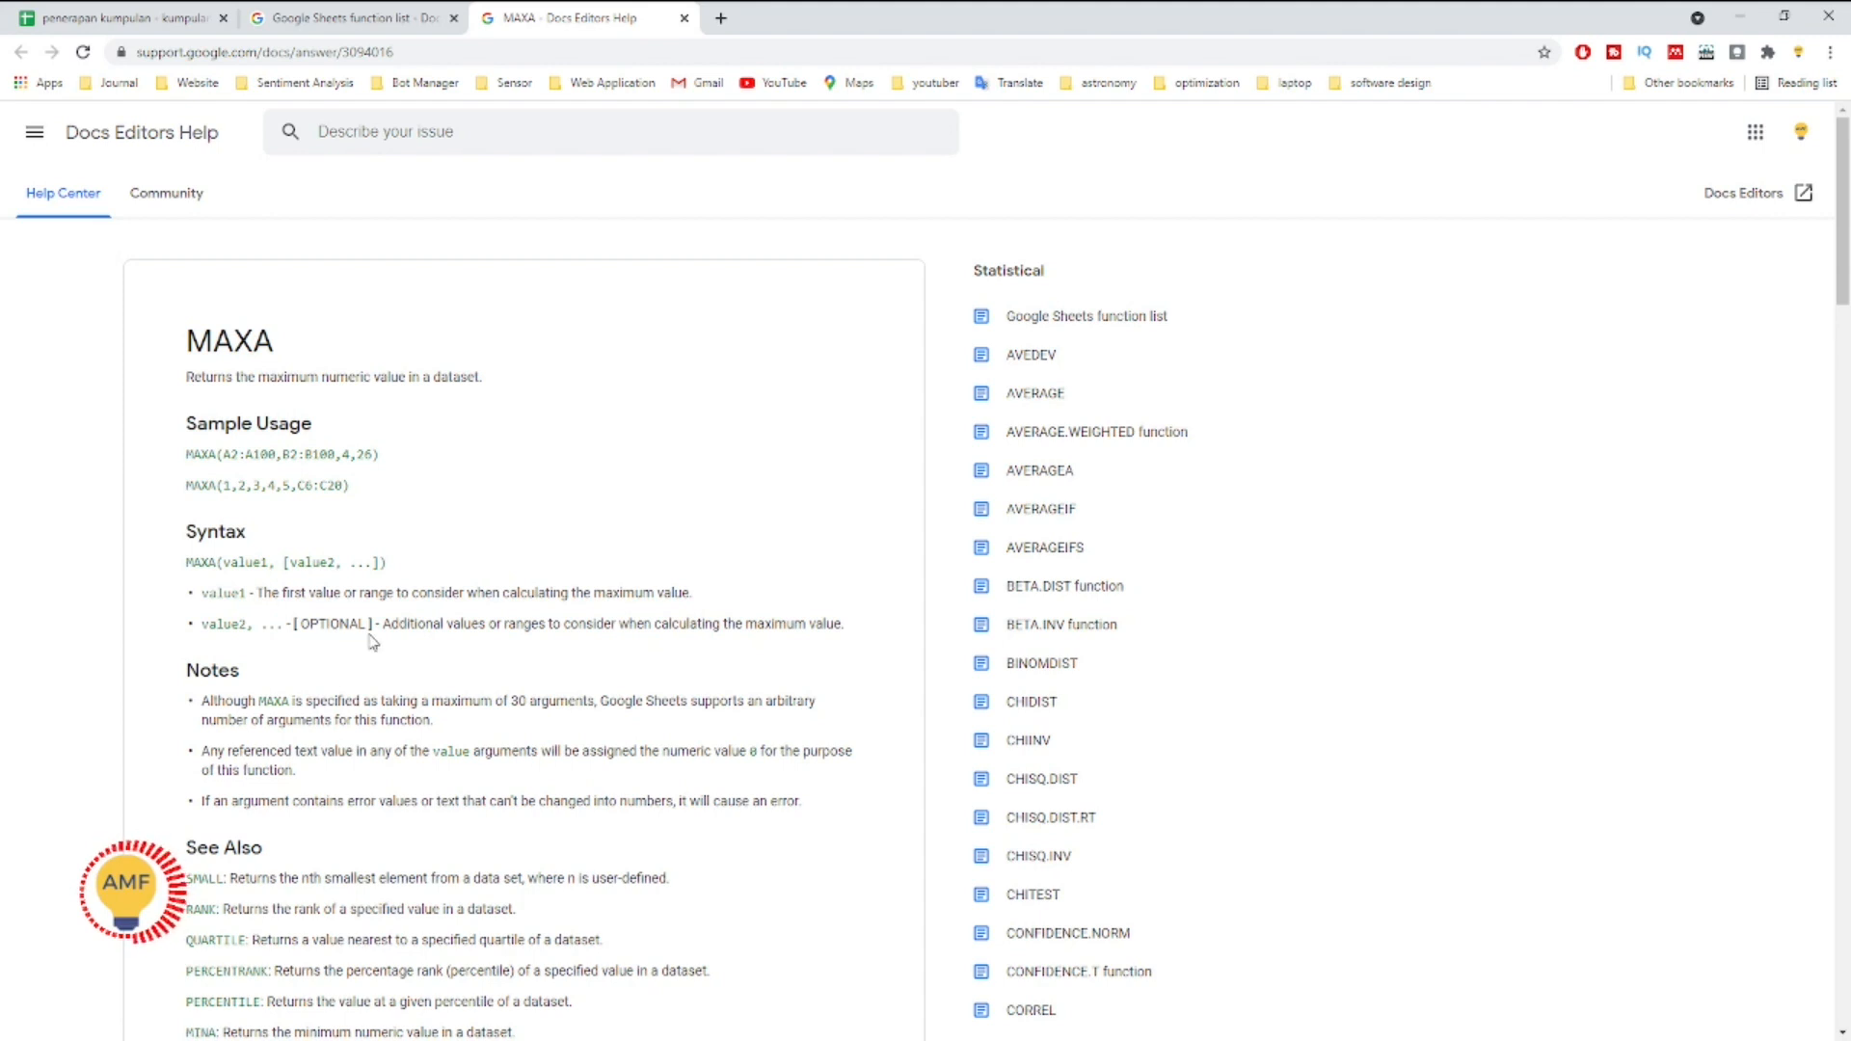
{"action": "scroll", "coordinate": [484, 628], "scroll_direction": "down", "scroll_amount": 9}
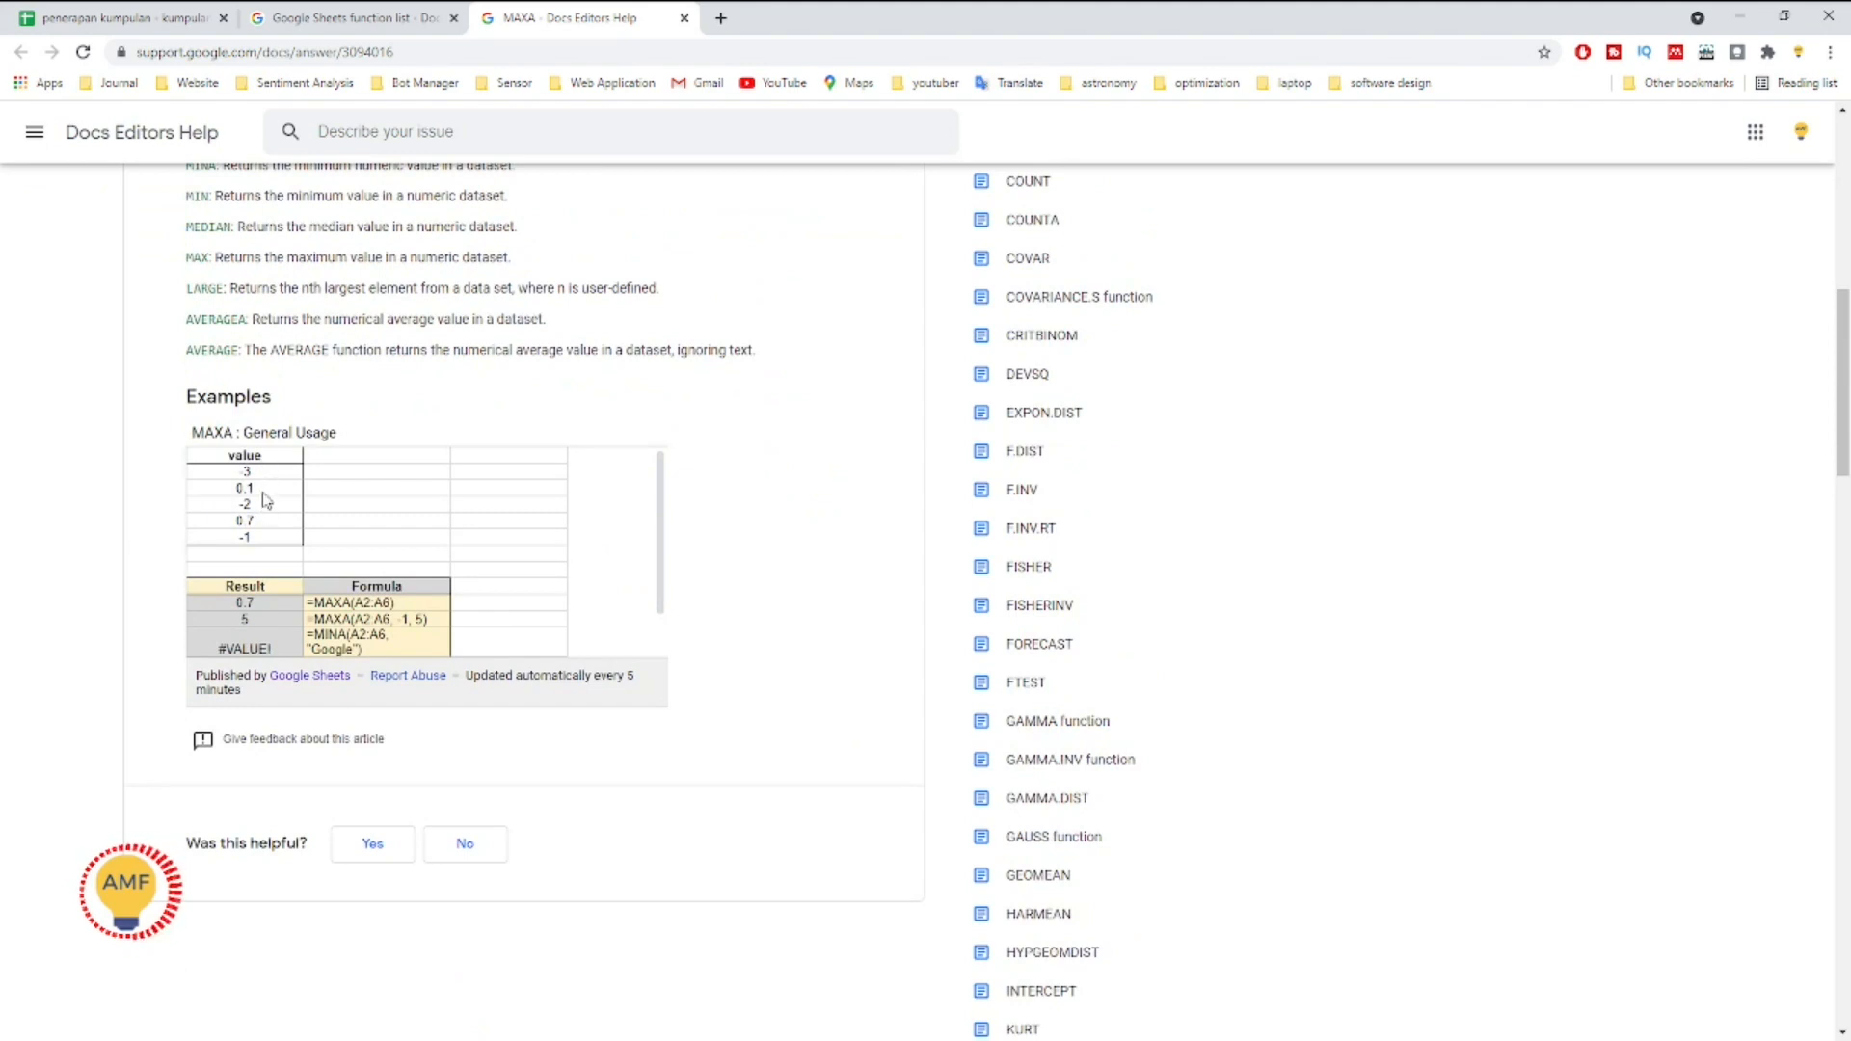
{"action": "left_click_drag", "start_coordinate": [355, 622], "coordinate": [409, 631]}
Step: Replace the "2" argument in J33's MAXA formula with -1,5 and commit the formula
{"action": "left_click", "coordinate": [150, 20]}
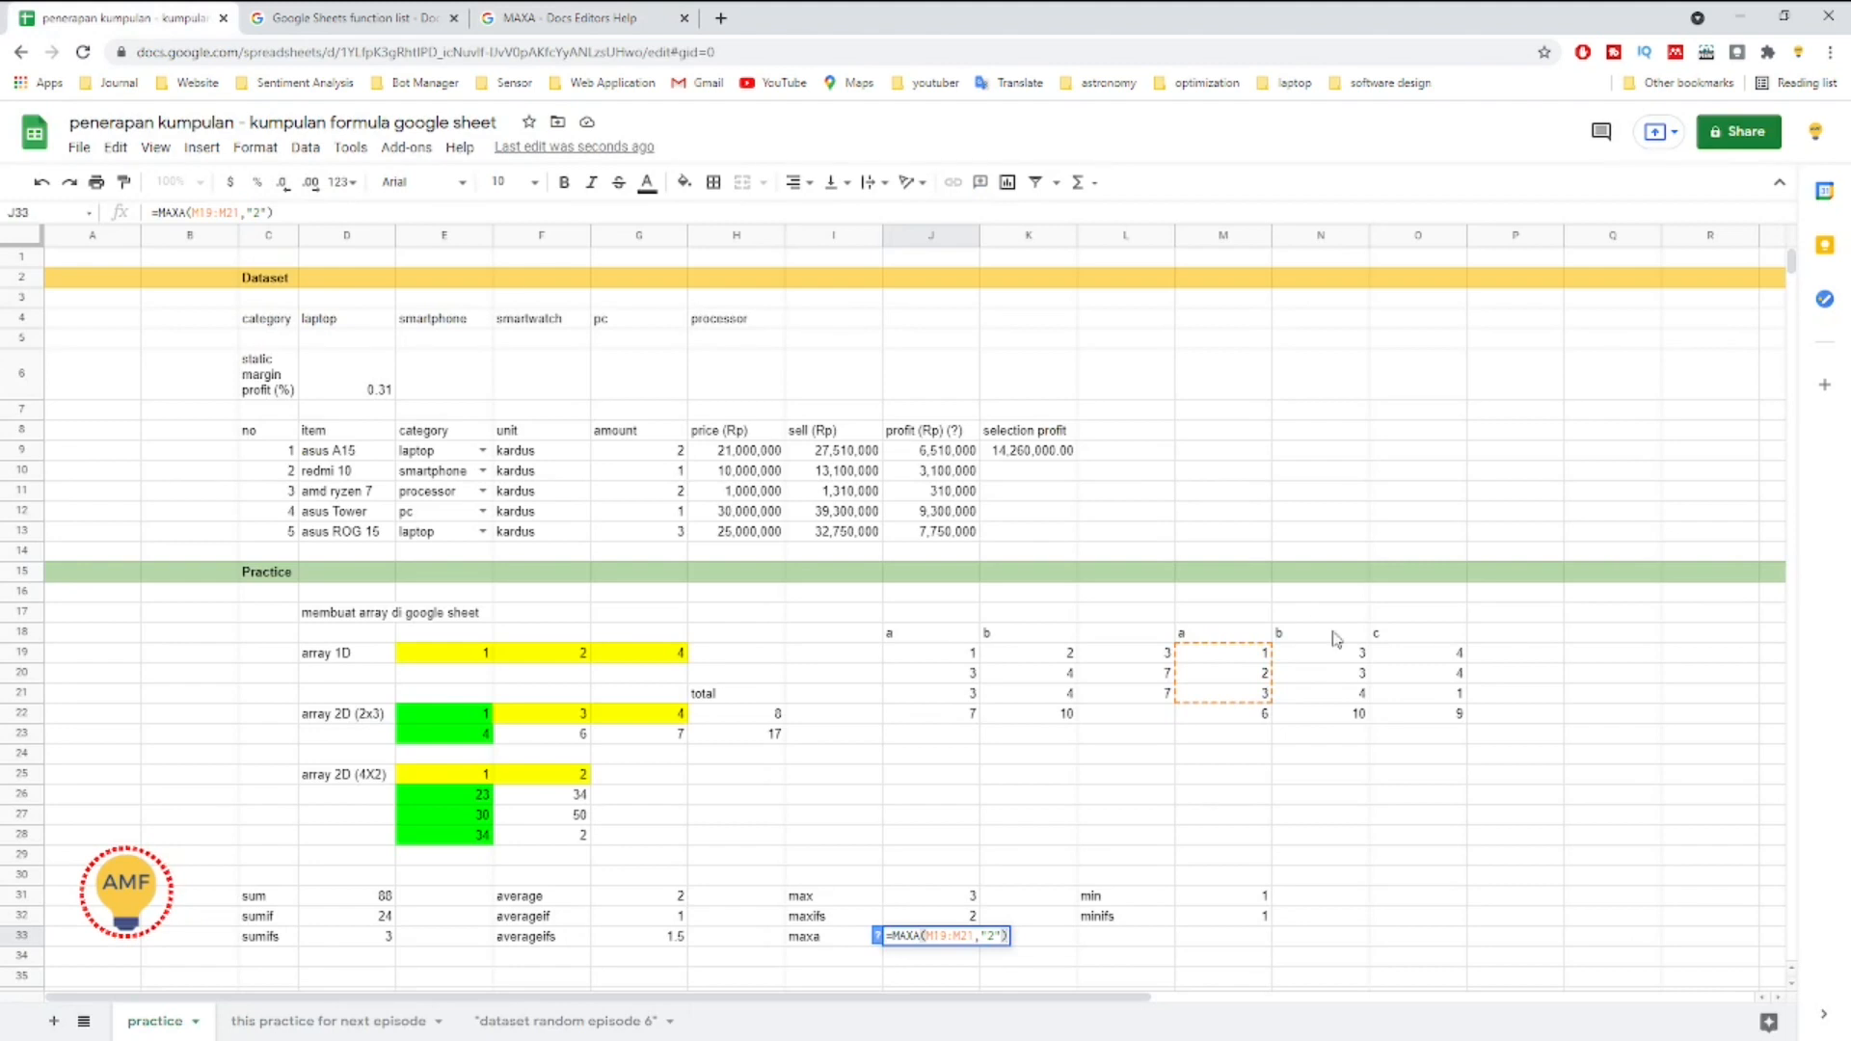
{"action": "left_click", "coordinate": [998, 937]}
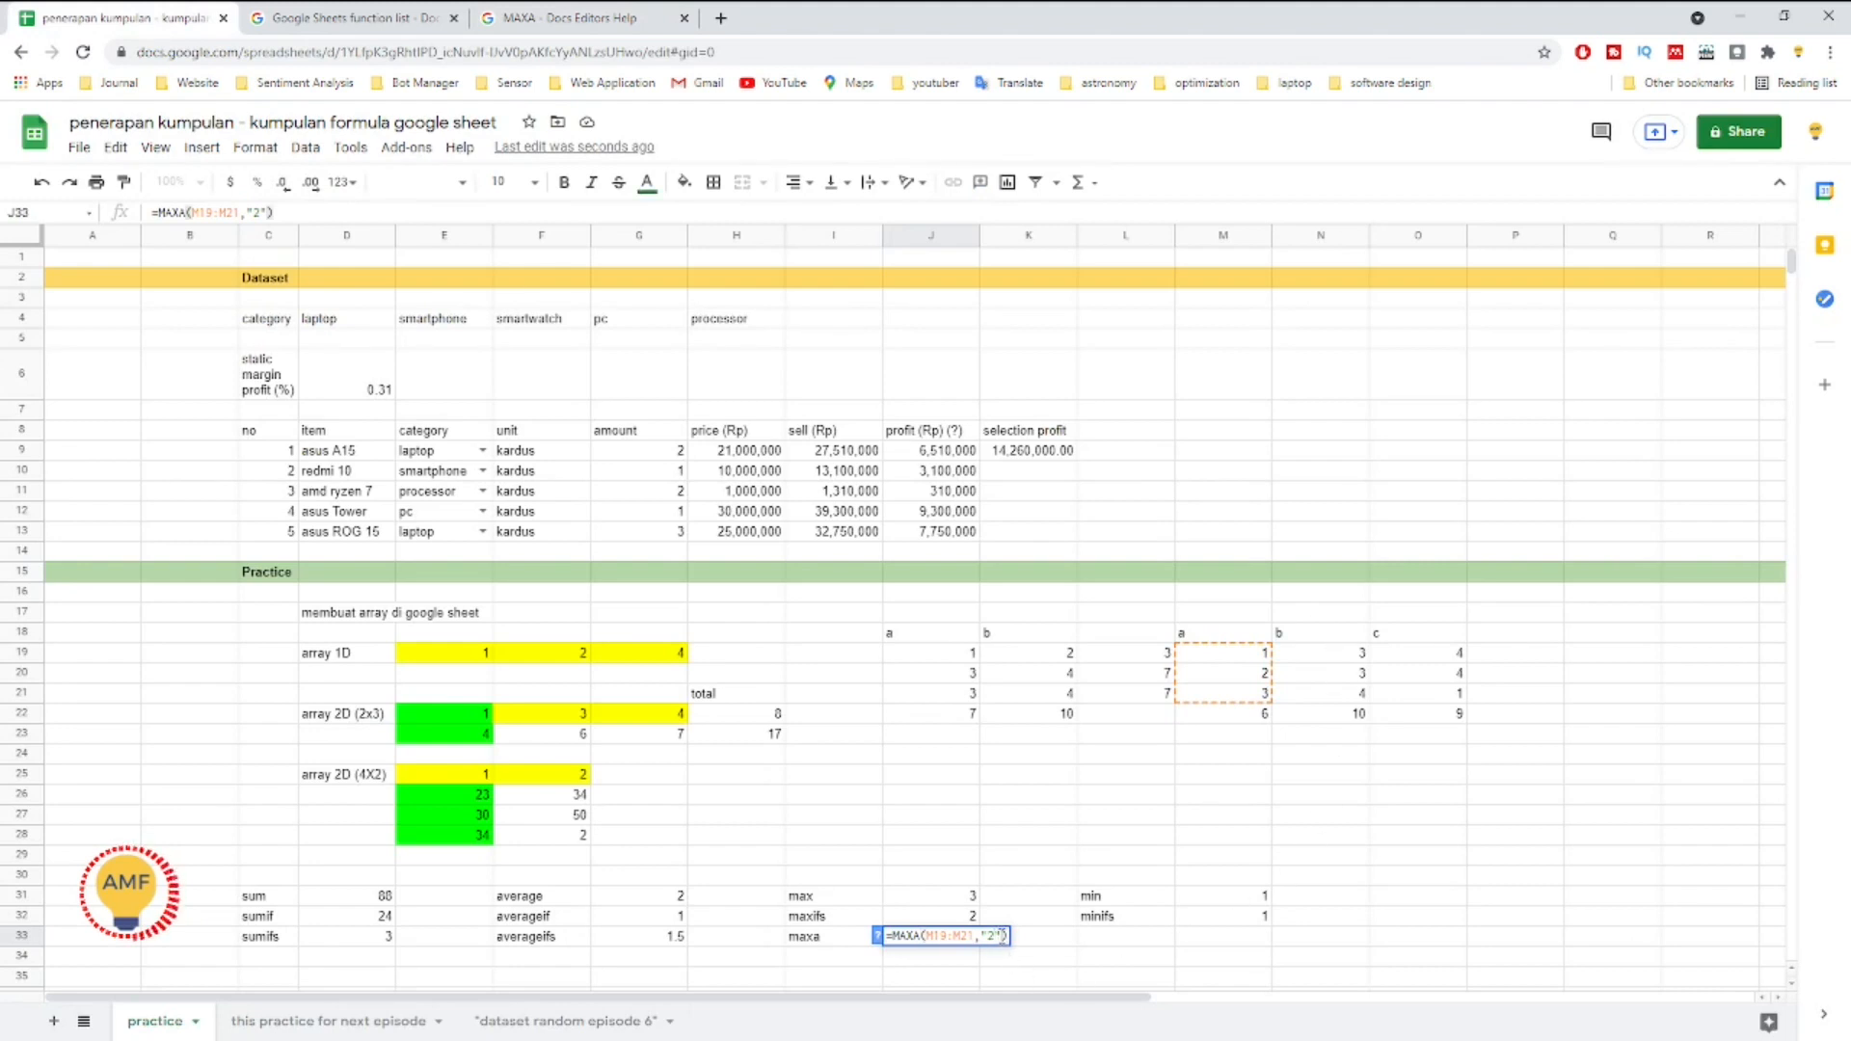
{"action": "key", "text": "BackSpace"}
{"action": "key", "text": "BackSpace"}
{"action": "key", "text": "BackSpace"}
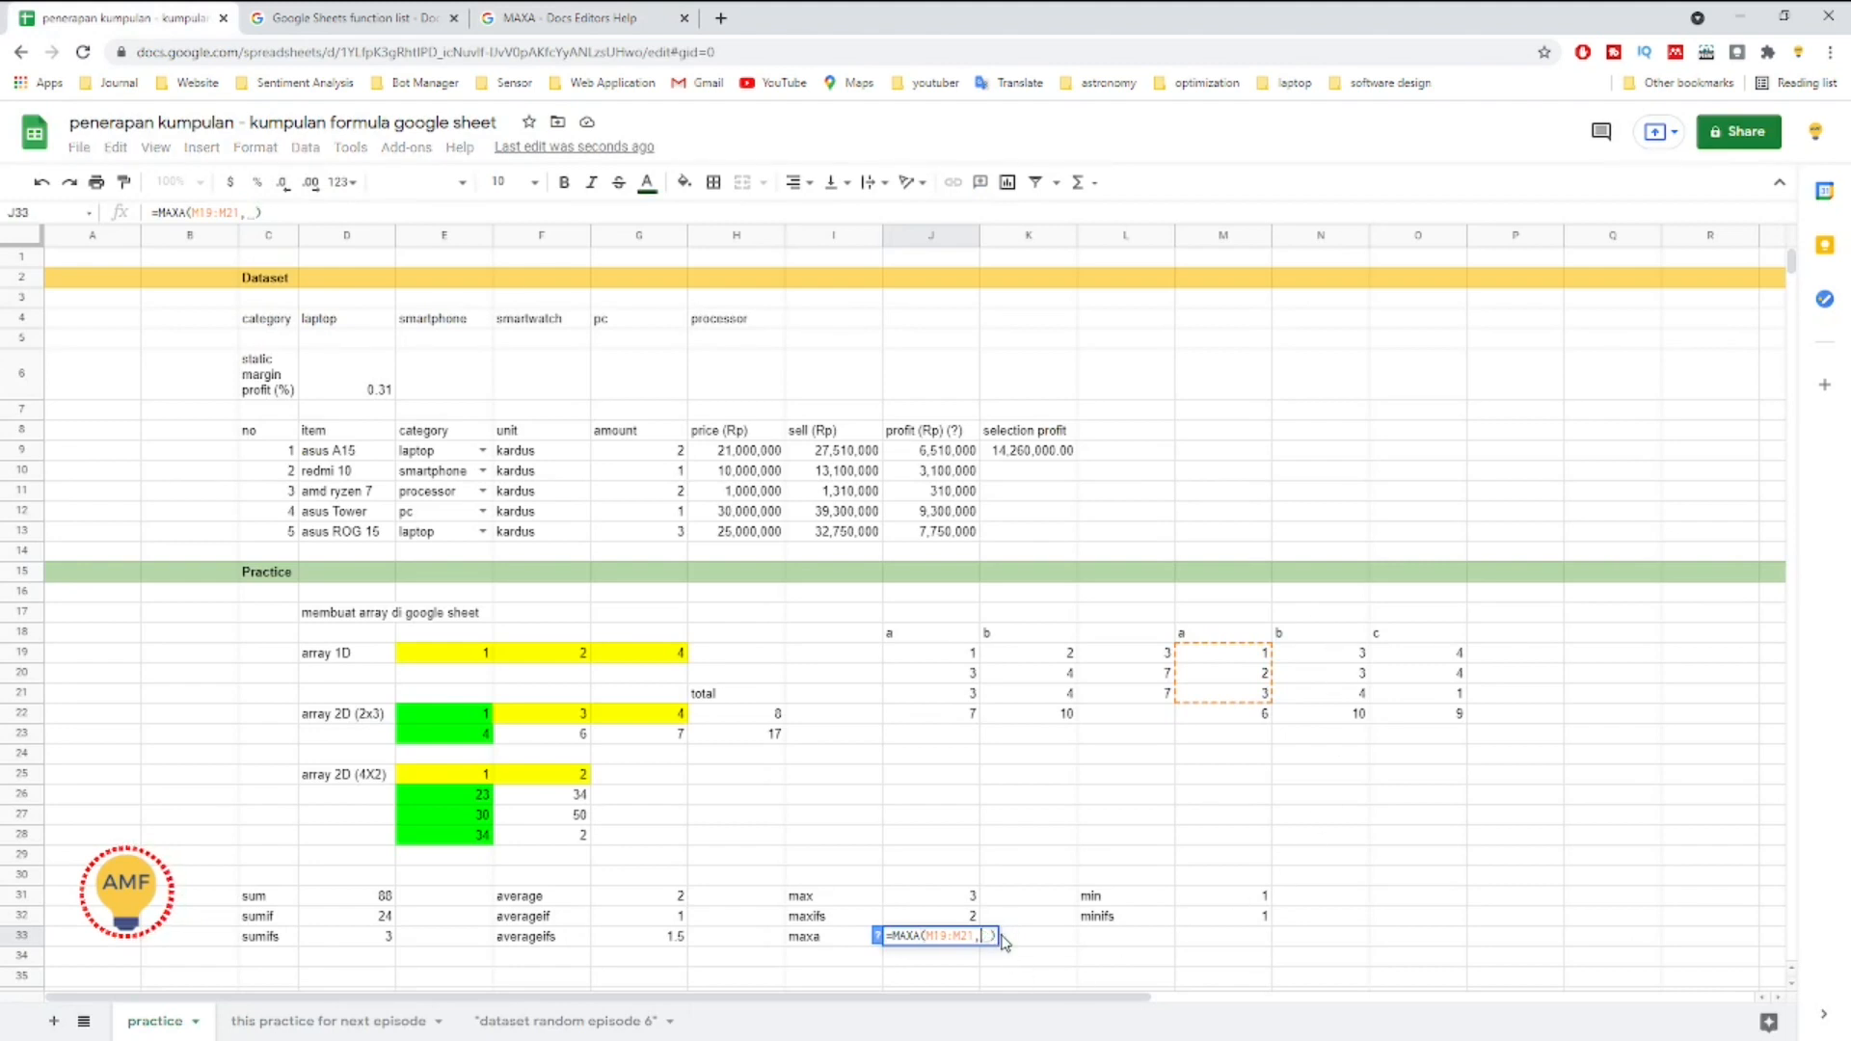
{"action": "type", "text": "-1,5"}
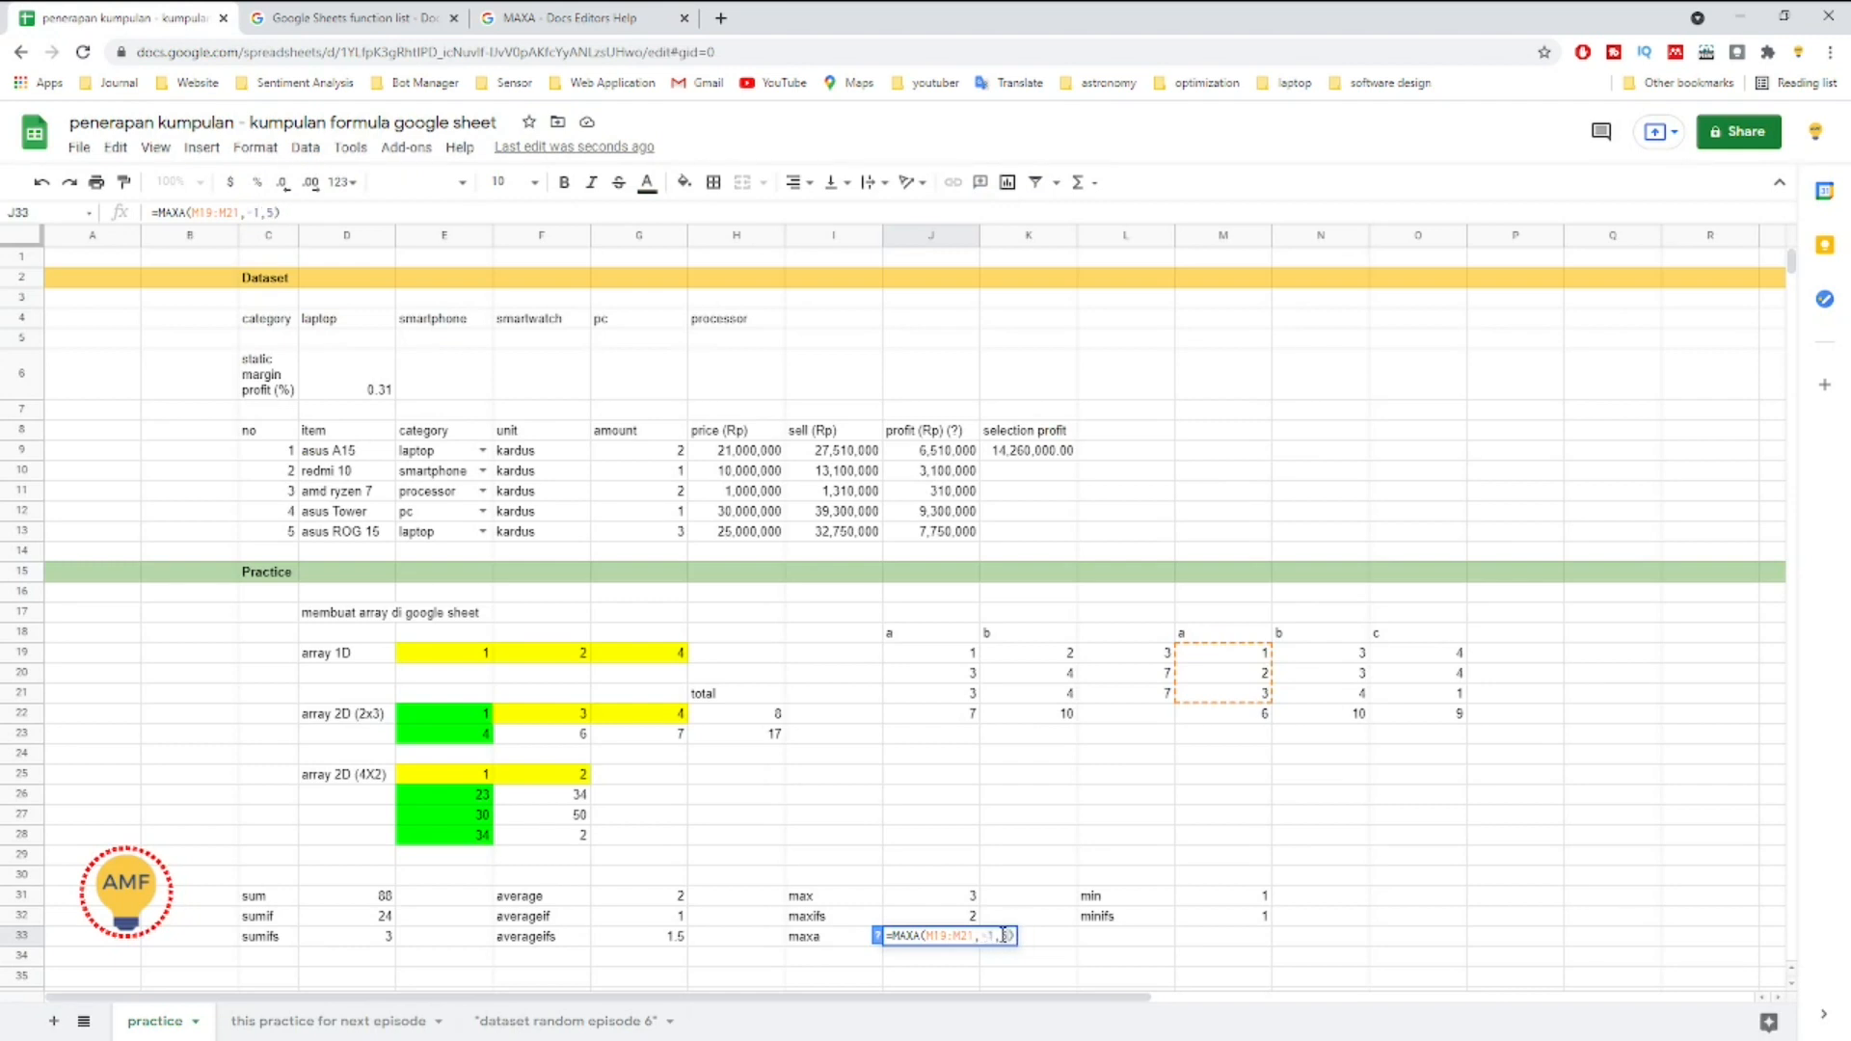
{"action": "key", "text": "Return"}
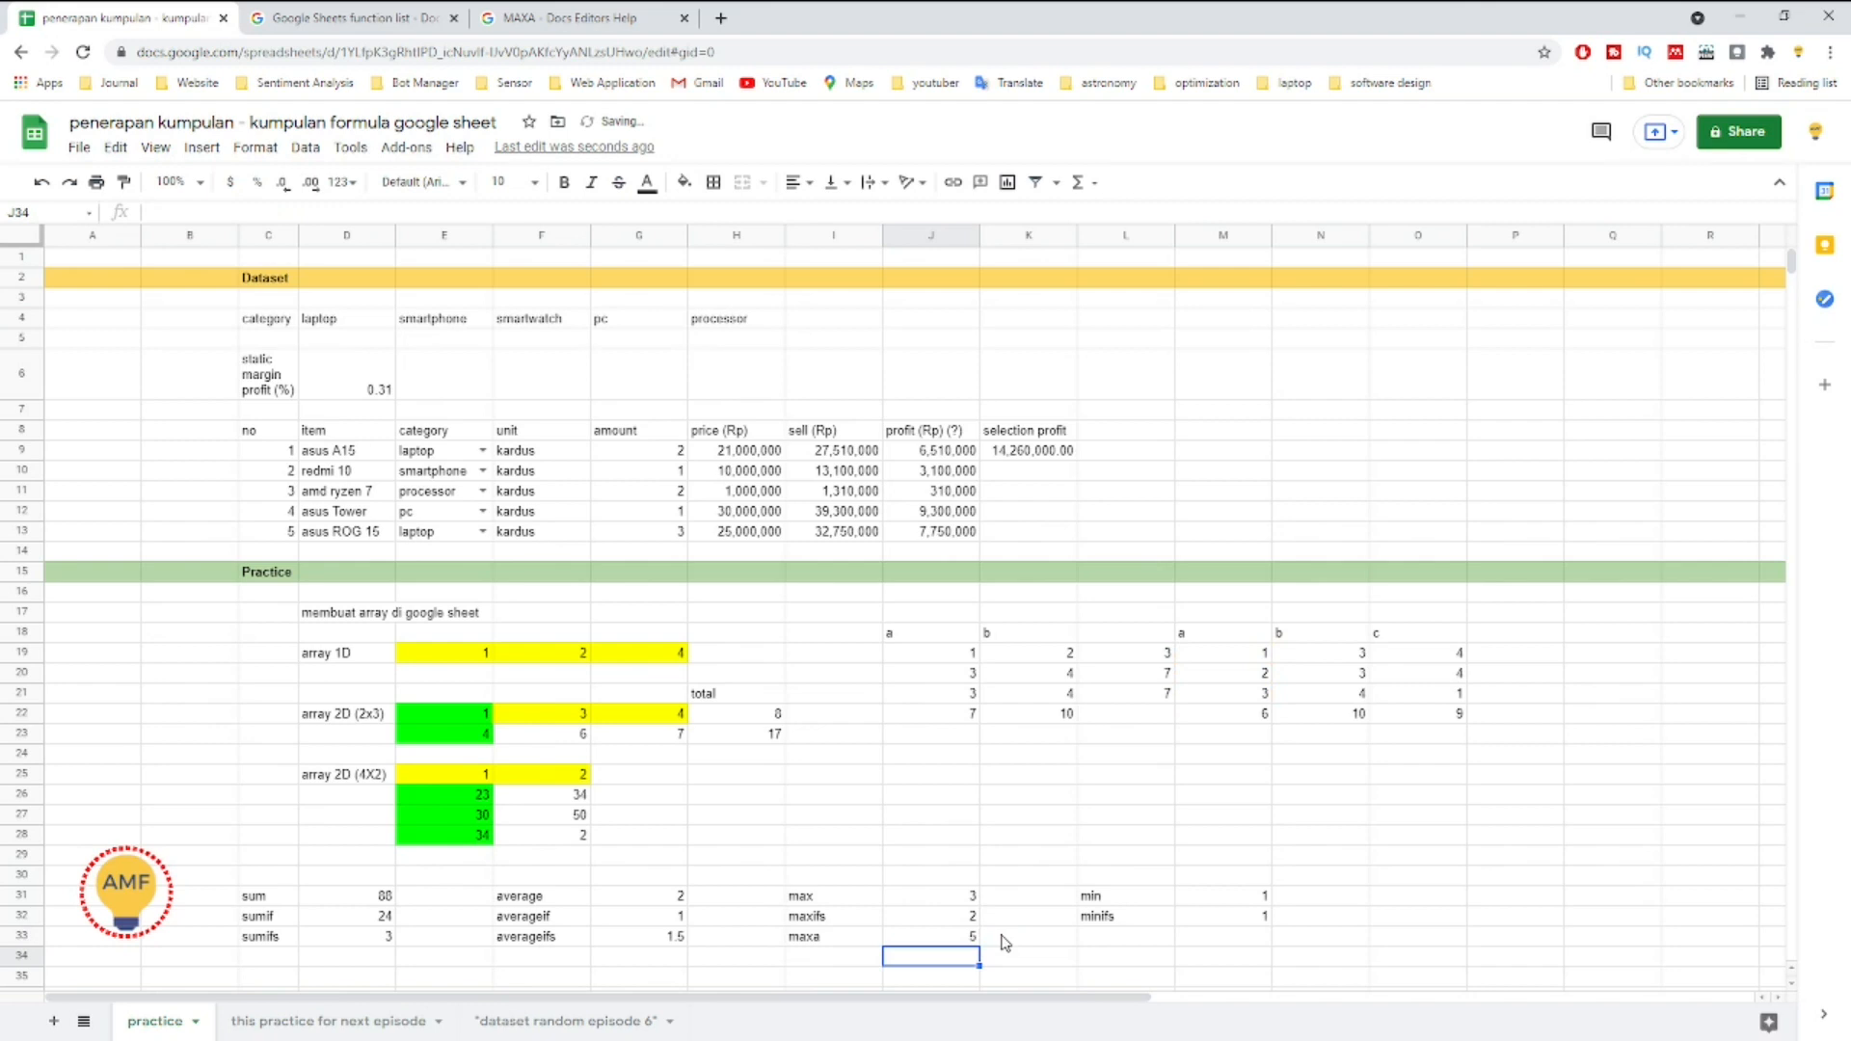
Step: Check J33's formula against the remaining MAXA help examples, including those with TRUE and FALSE arguments
{"action": "double_click", "coordinate": [967, 937]}
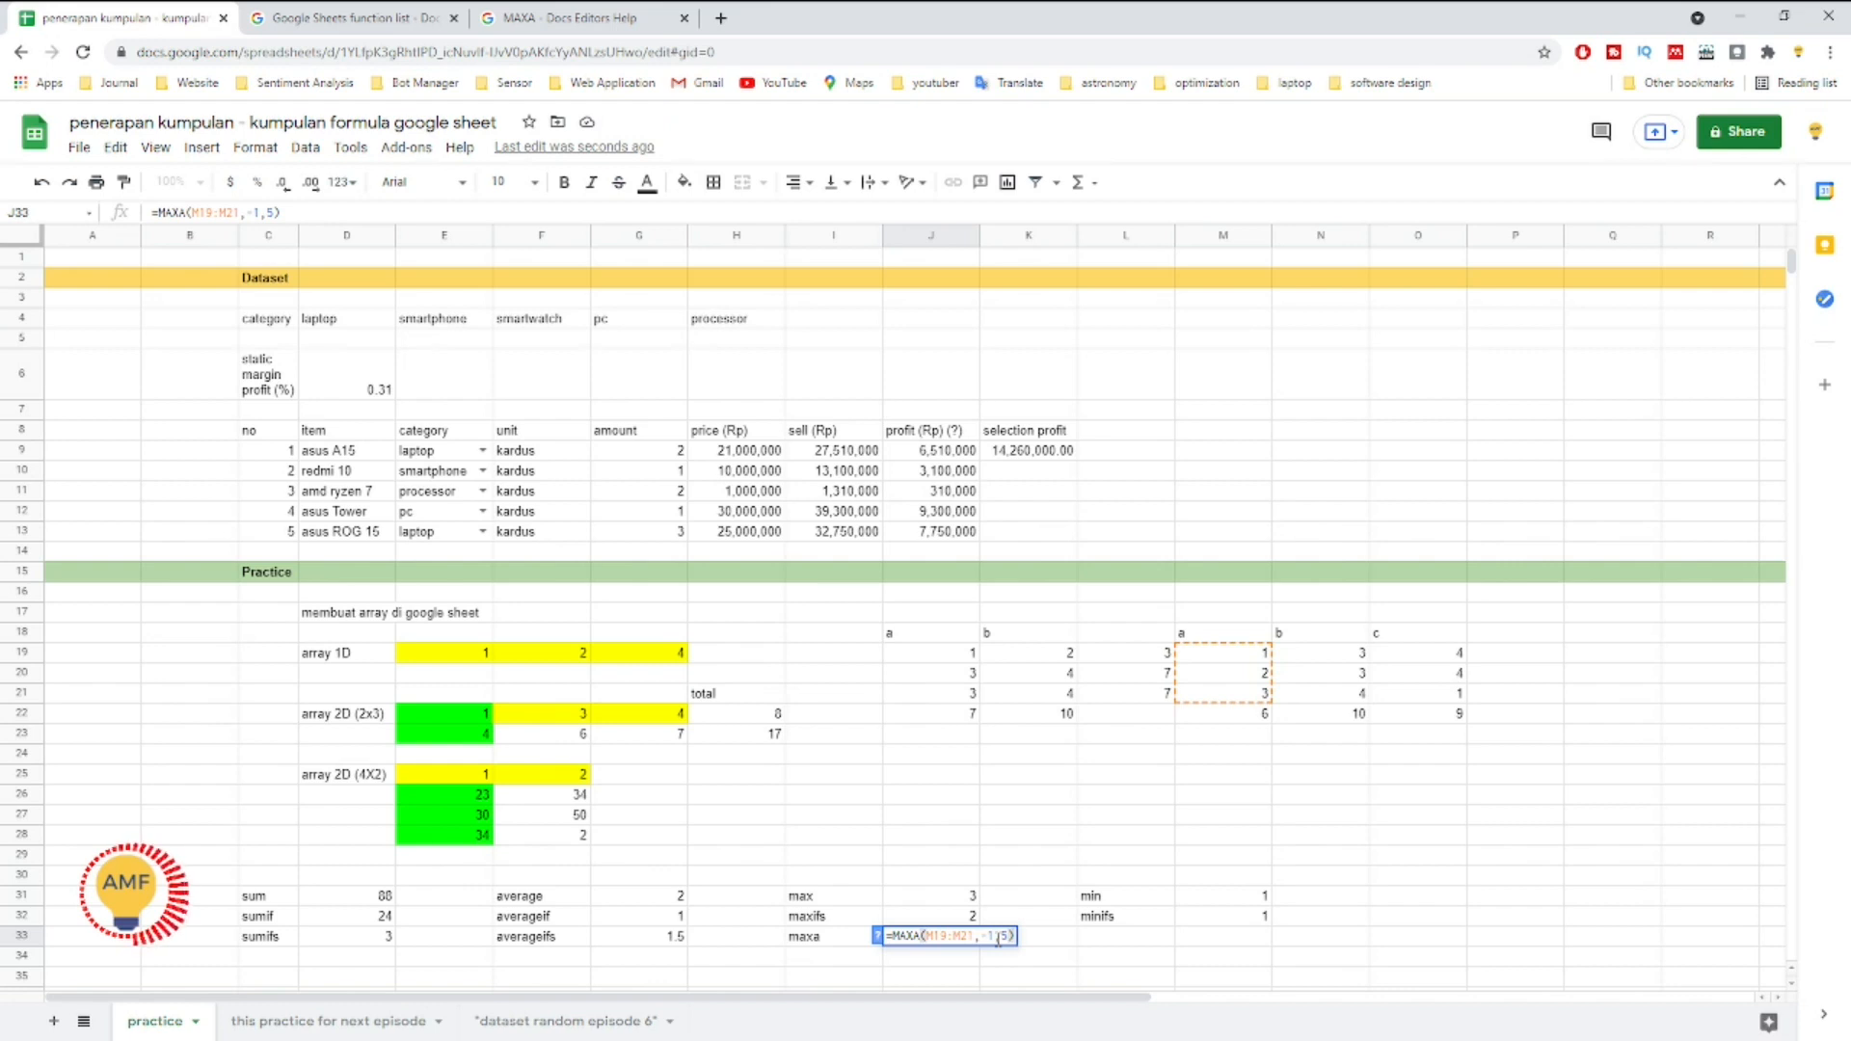
{"action": "left_click", "coordinate": [569, 20]}
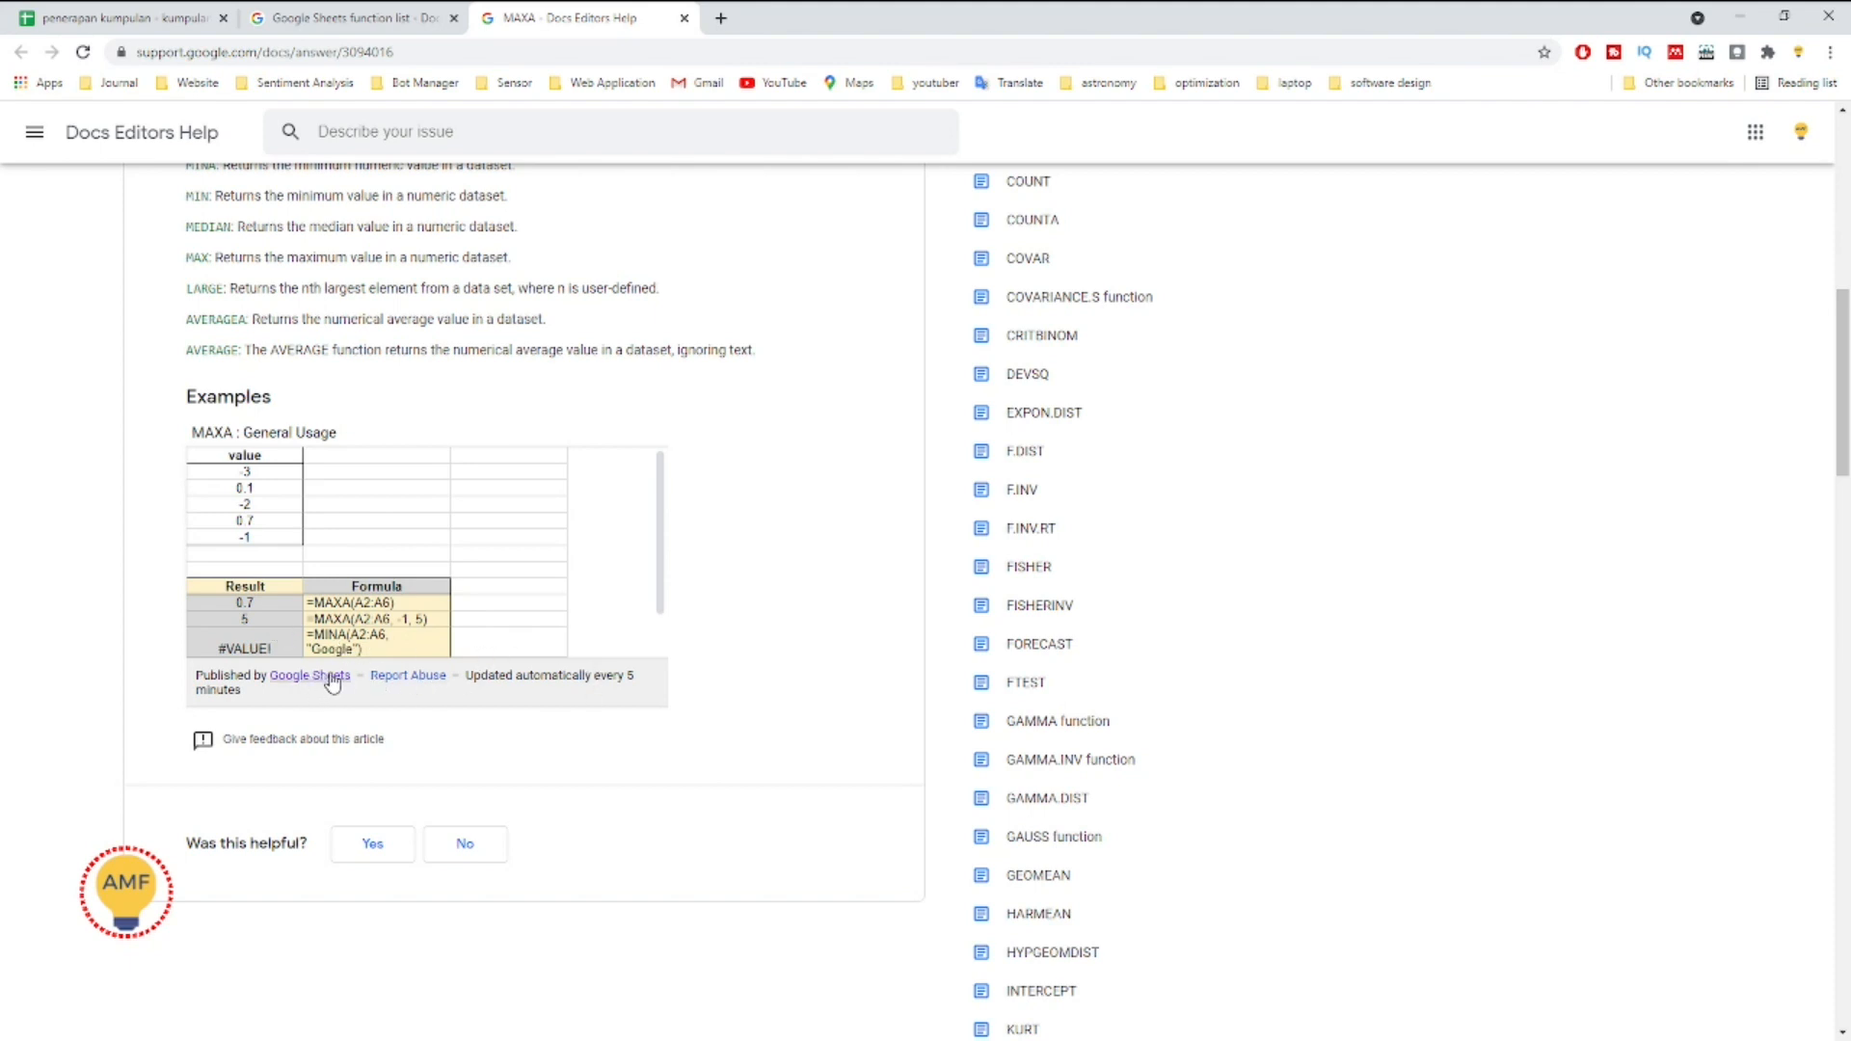
{"action": "scroll", "coordinate": [608, 592], "scroll_direction": "down", "scroll_amount": 2}
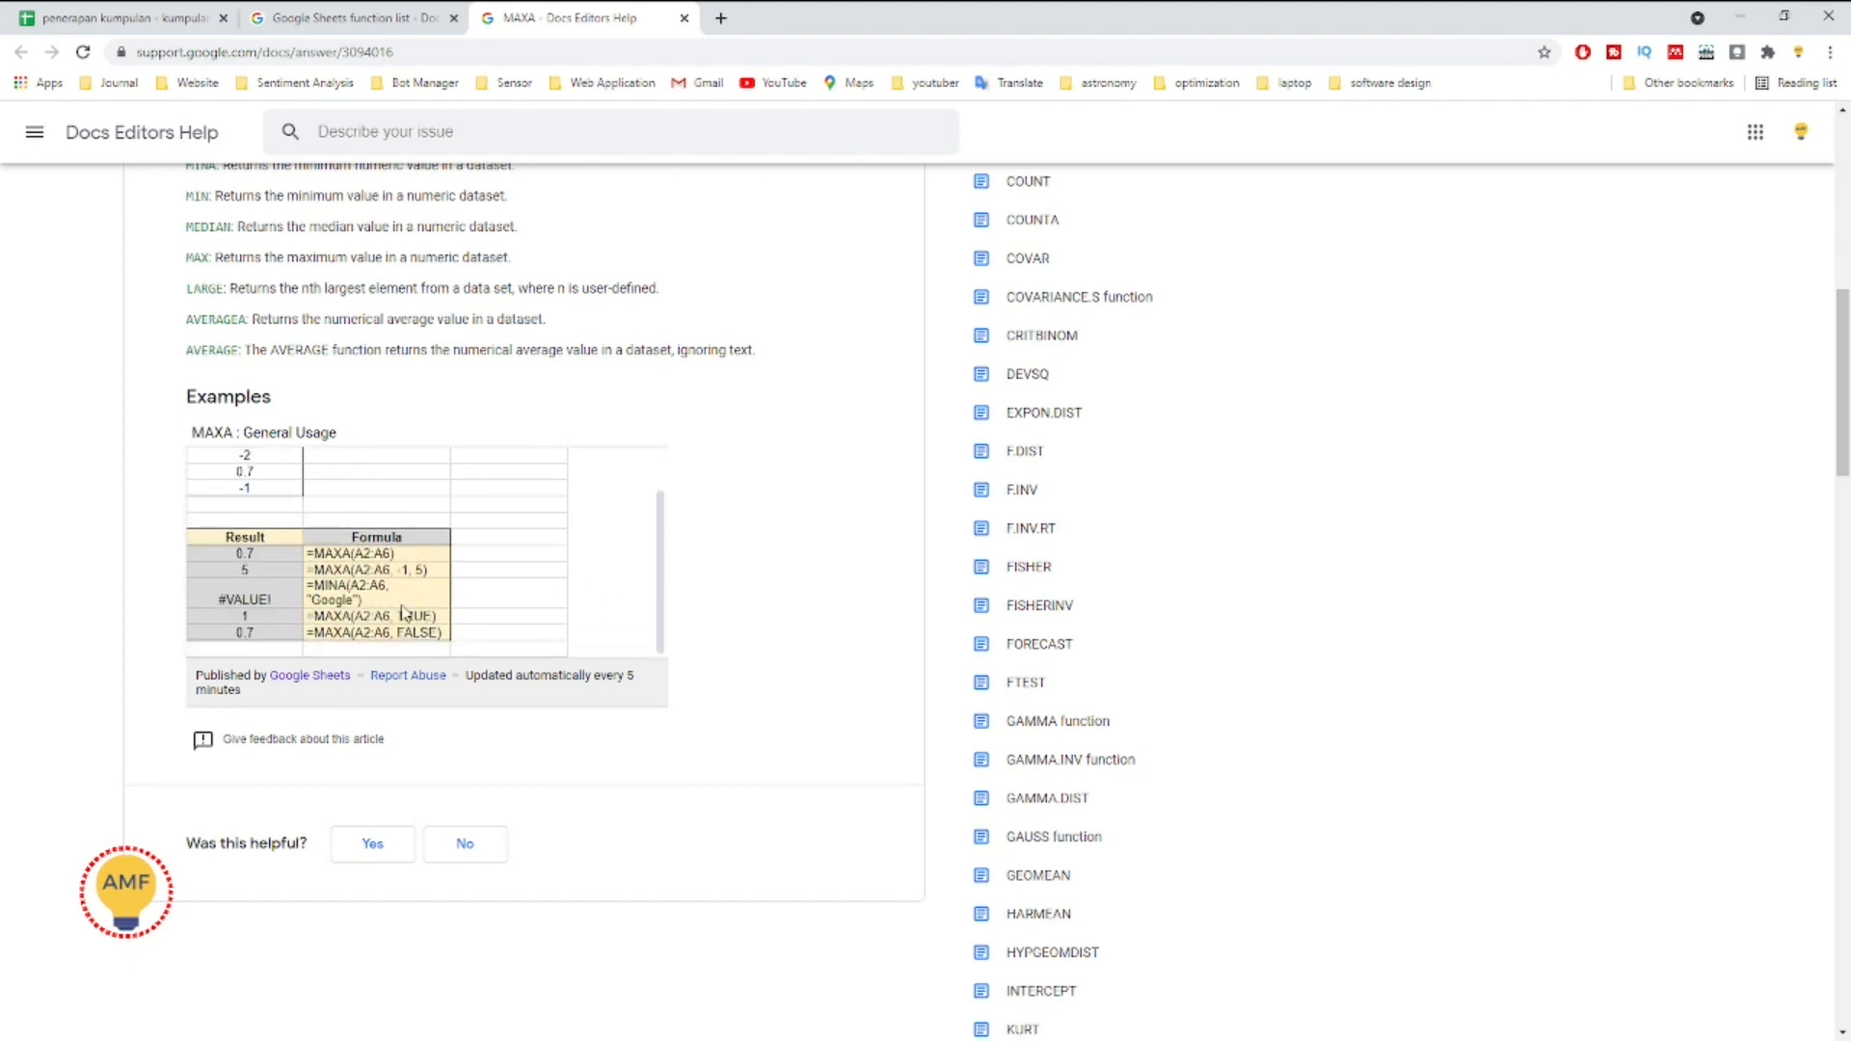
{"action": "scroll", "coordinate": [414, 613], "scroll_direction": "up", "scroll_amount": 2}
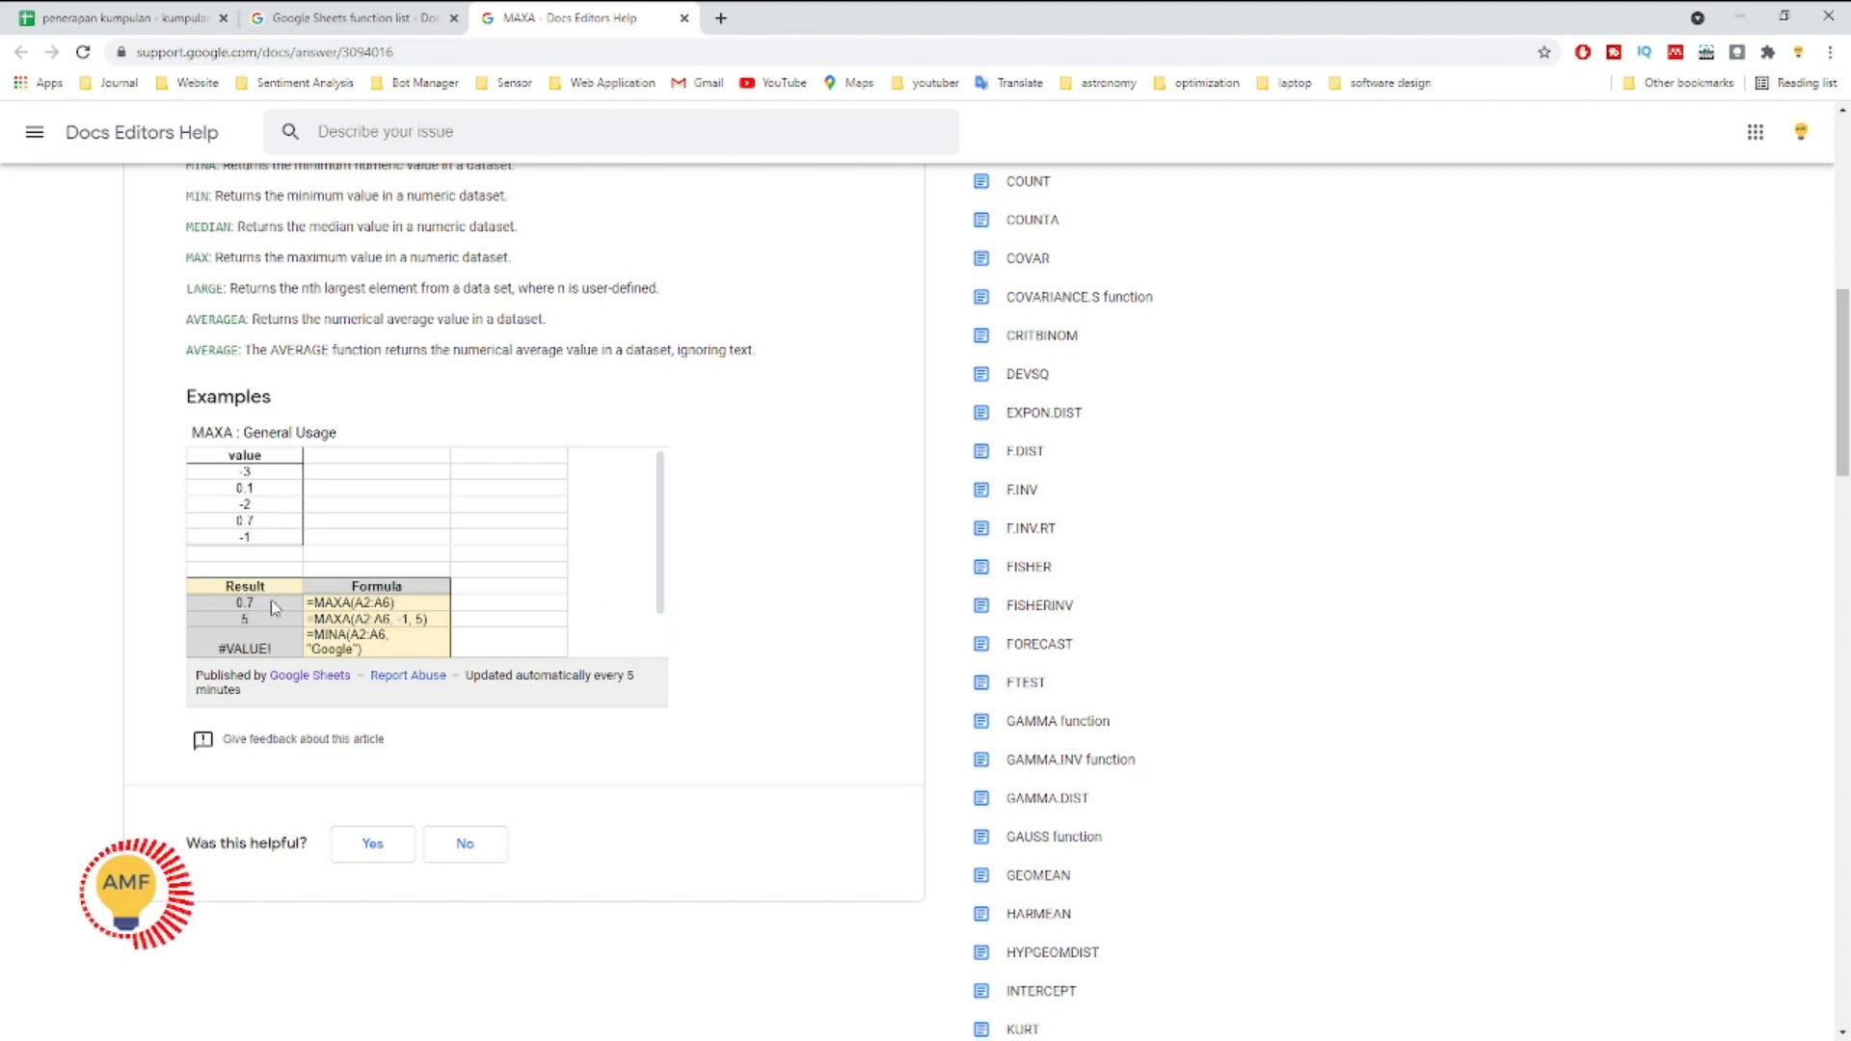
{"action": "scroll", "coordinate": [276, 608], "scroll_direction": "down", "scroll_amount": 2}
{"action": "scroll", "coordinate": [415, 627], "scroll_direction": "down", "scroll_amount": 1}
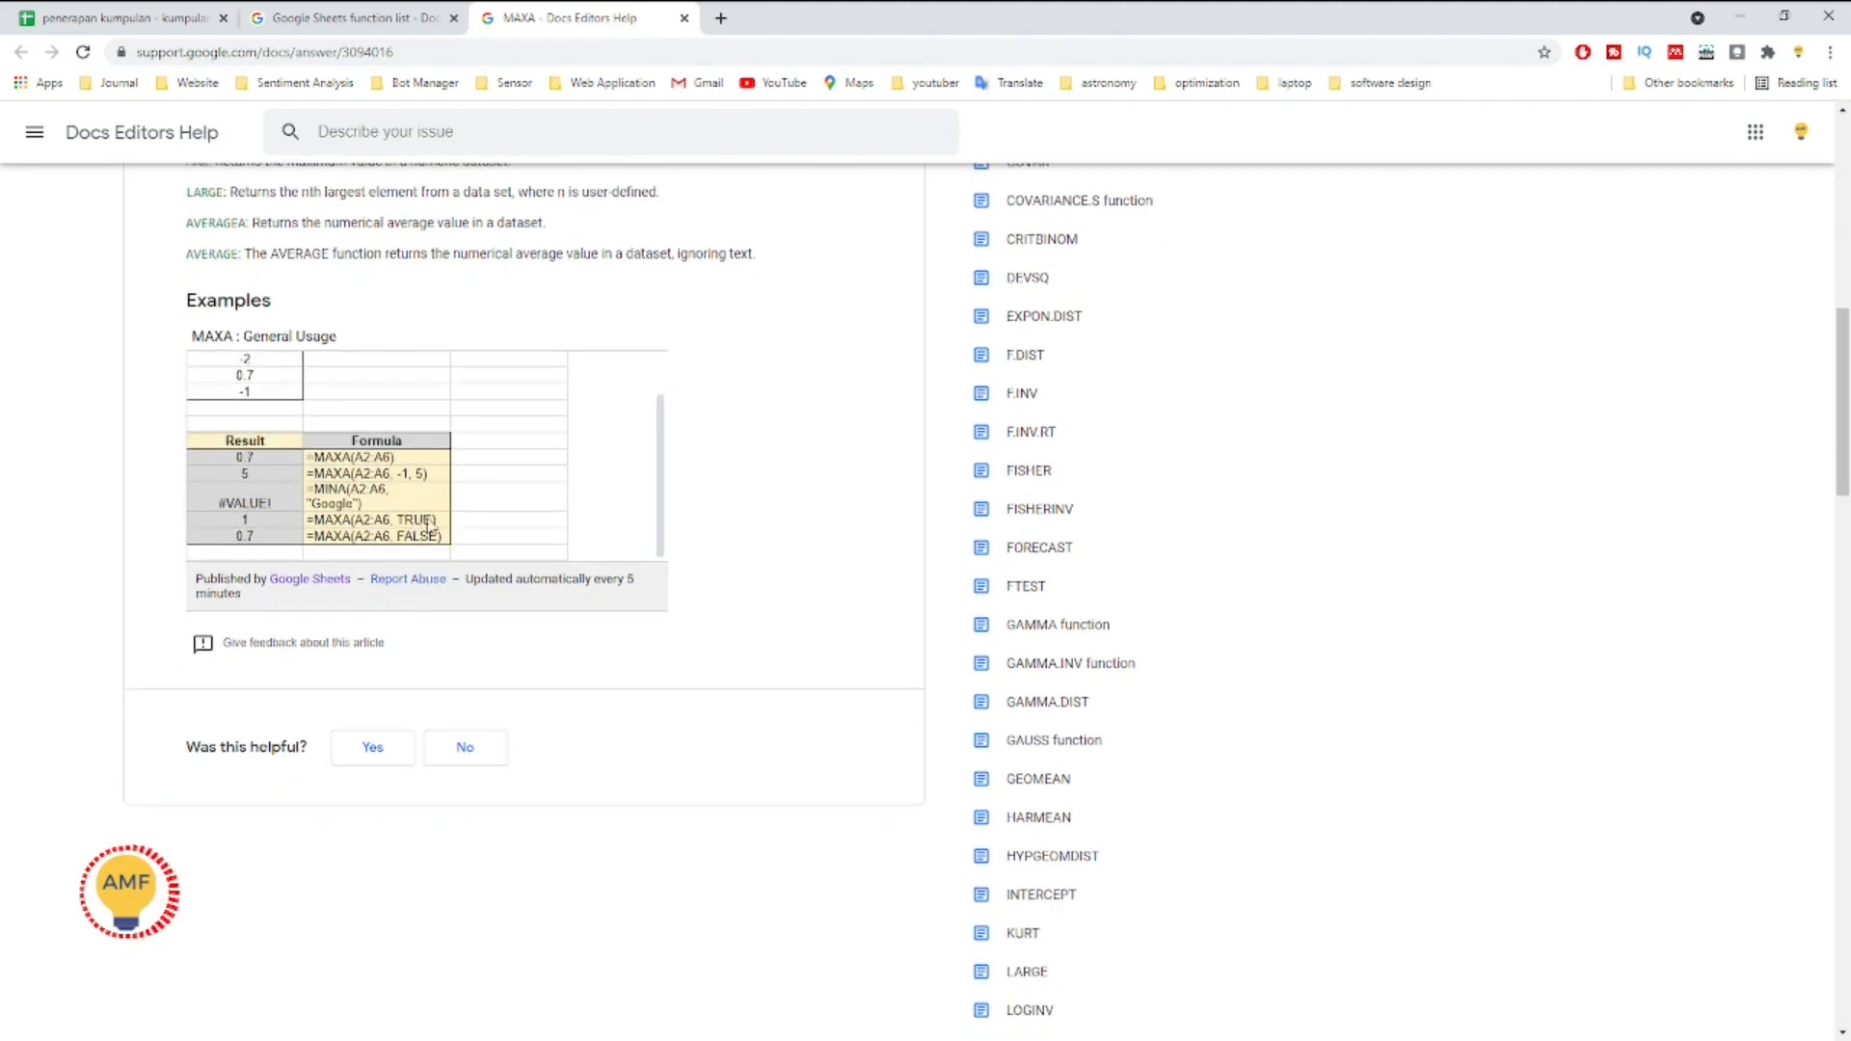
Step: Add TRUE as the last argument of J33's MAXA formula and commit it
{"action": "left_click", "coordinate": [122, 29]}
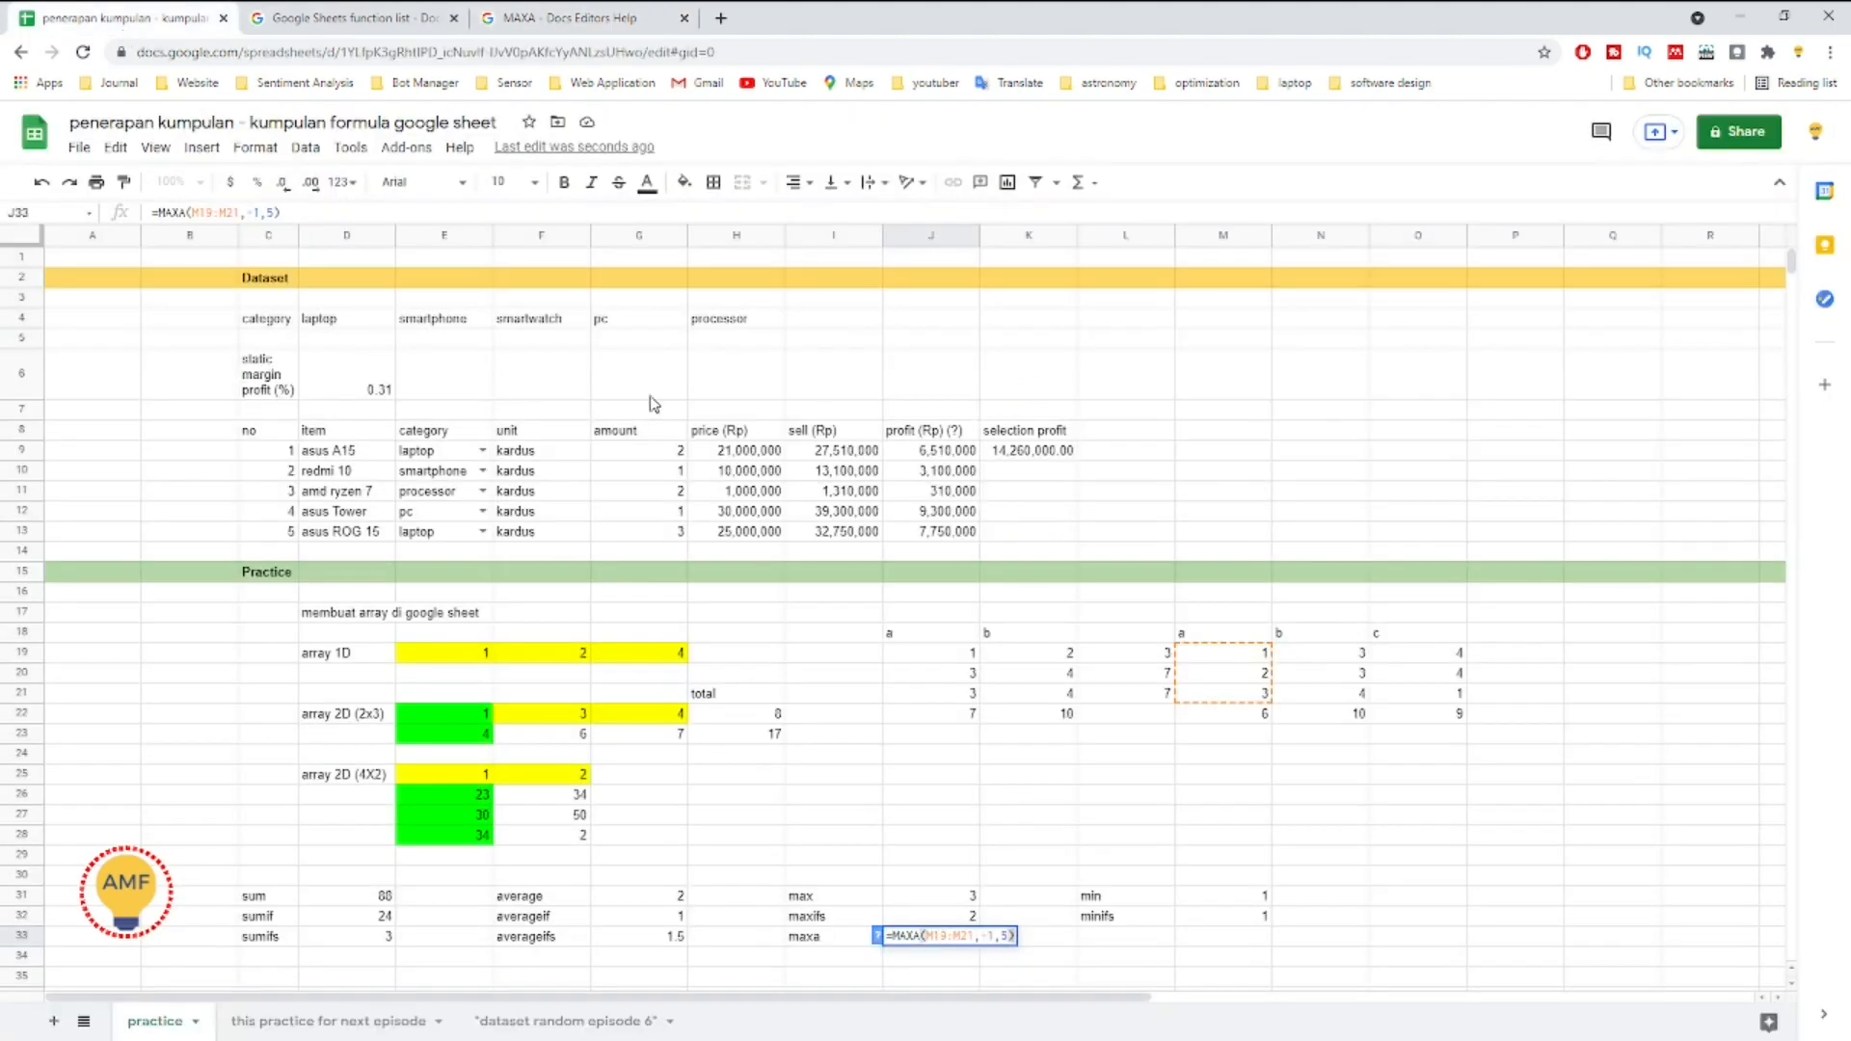
{"action": "key", "text": "Right"}
{"action": "key", "text": "Right"}
{"action": "key", "text": "Right"}
{"action": "type", "text": ","}
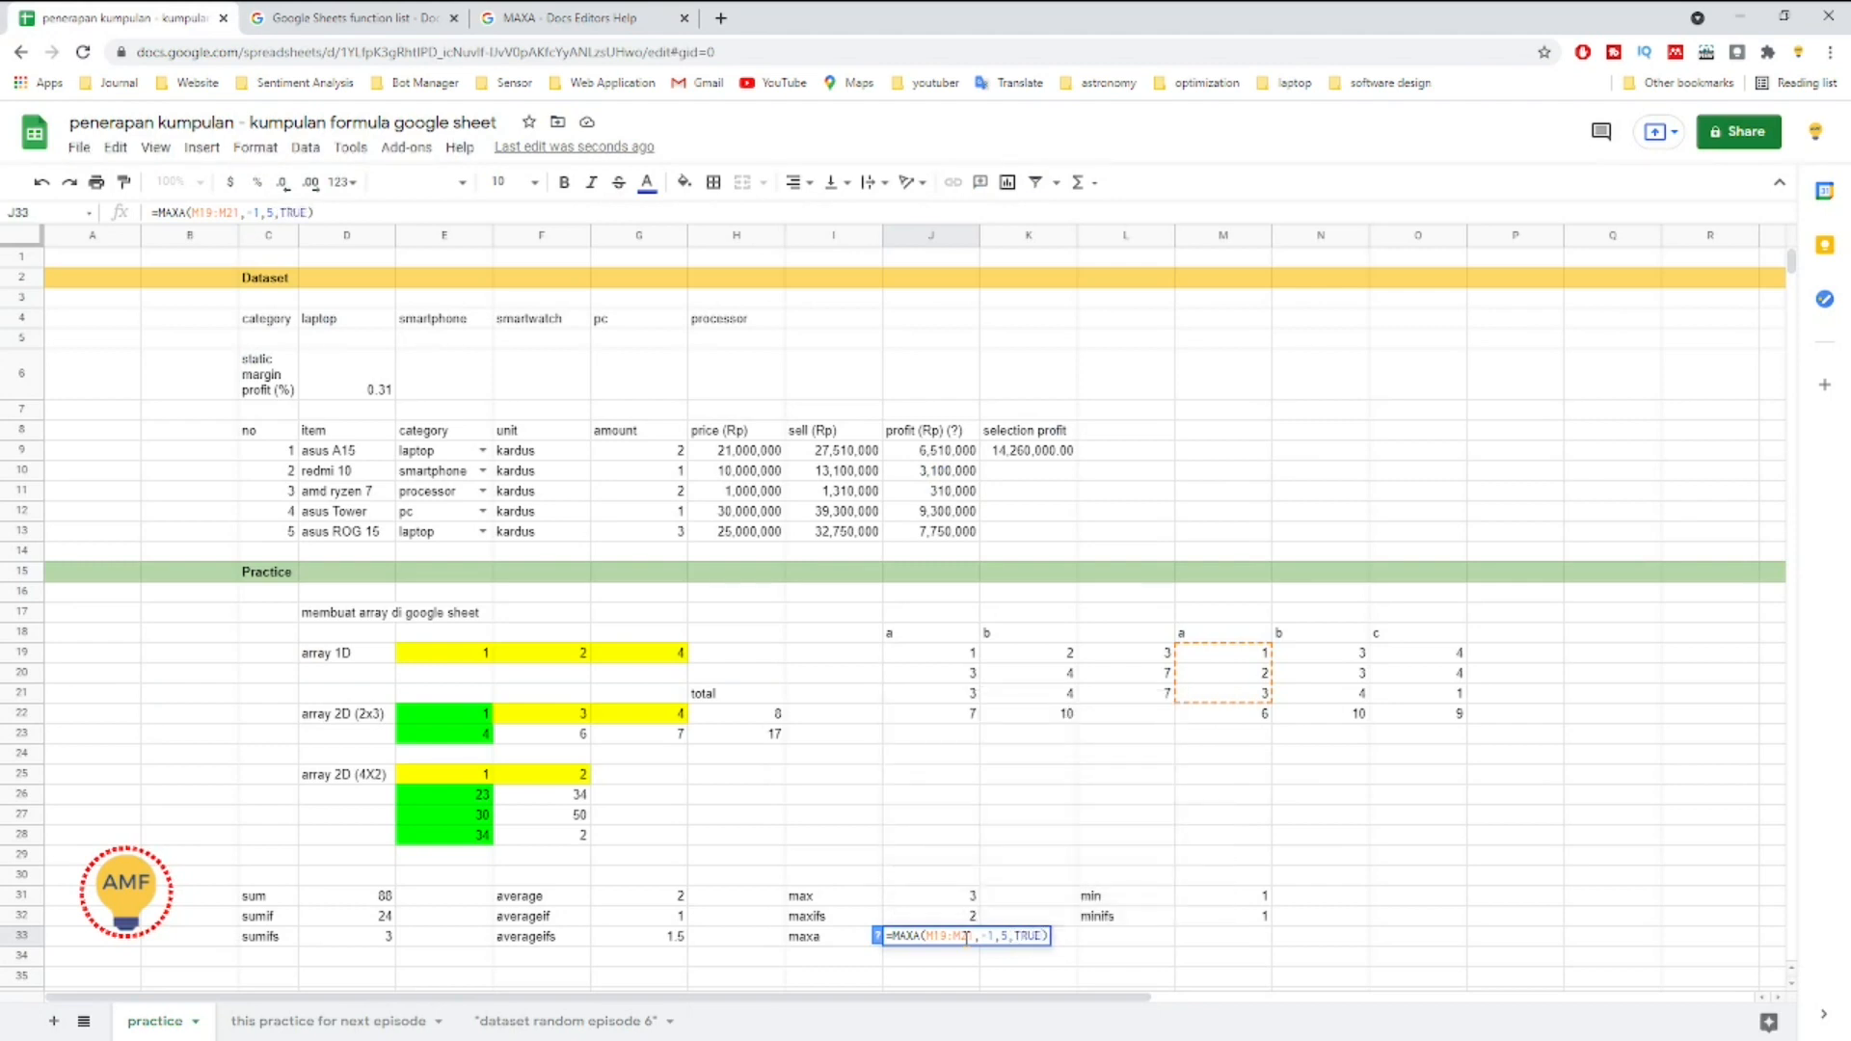
{"action": "key", "text": "Return"}
Step: Change the last argument of J33's MAXA formula to FALSE and commit it
{"action": "double_click", "coordinate": [967, 937]}
{"action": "key", "text": "BackSpace"}
{"action": "key", "text": "BackSpace"}
{"action": "key", "text": "BackSpace"}
{"action": "key", "text": "BackSpace"}
{"action": "type", "text": "FALSE"}
{"action": "key", "text": "Return"}
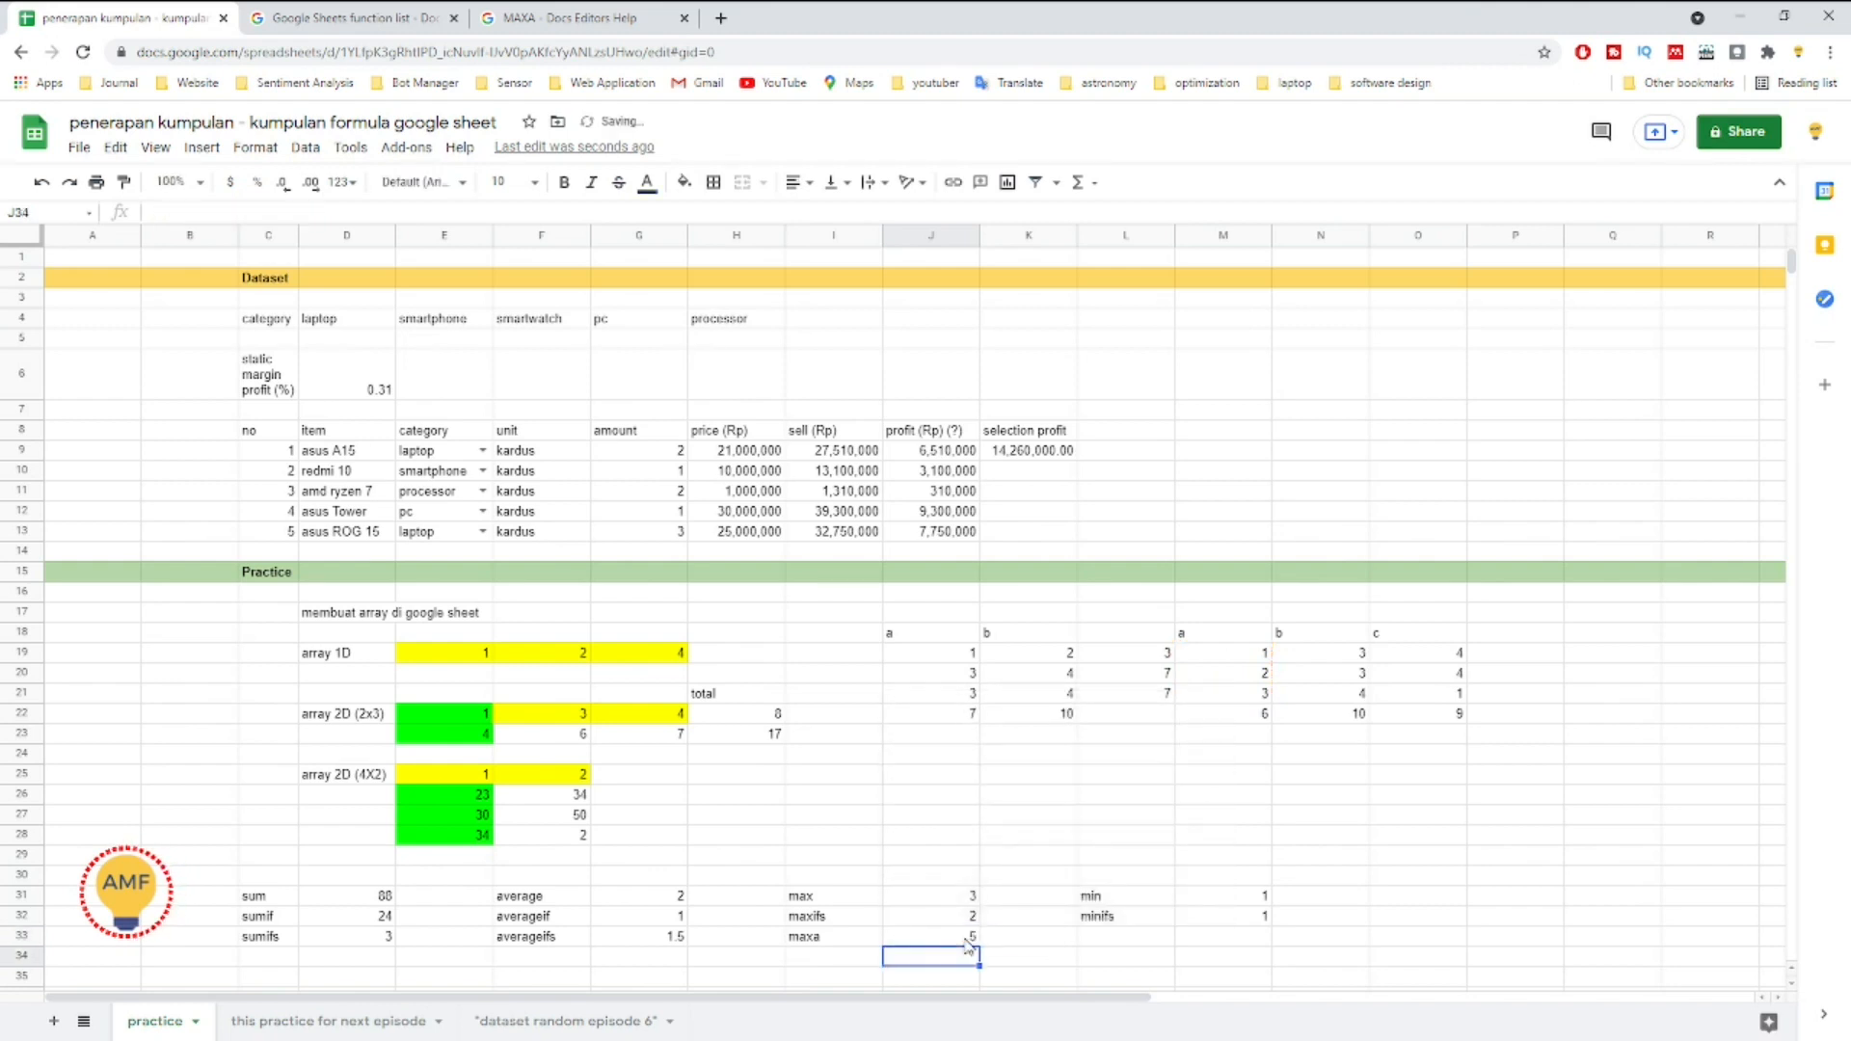
Step: Recheck the MAXA help examples and reduce J33's formula to =MAXA(M19:M21,TRUE)
{"action": "double_click", "coordinate": [970, 937]}
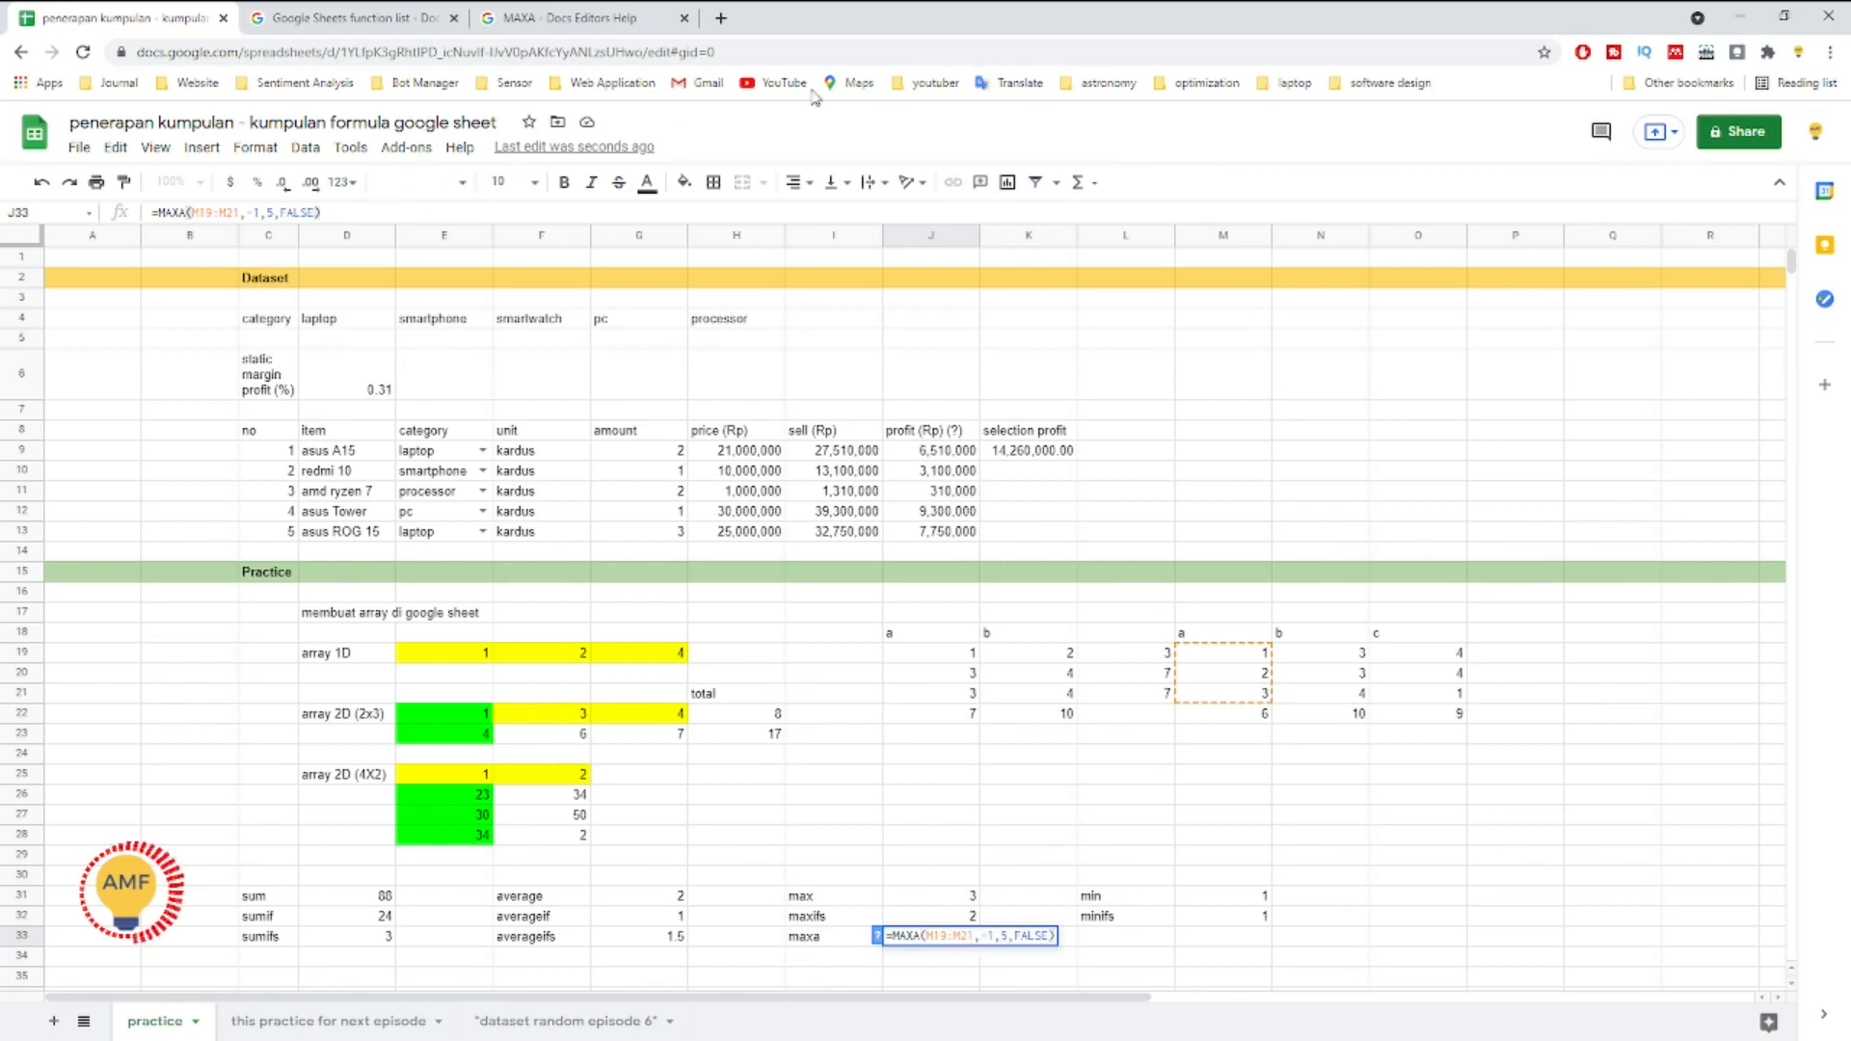
{"action": "left_click", "coordinate": [540, 20]}
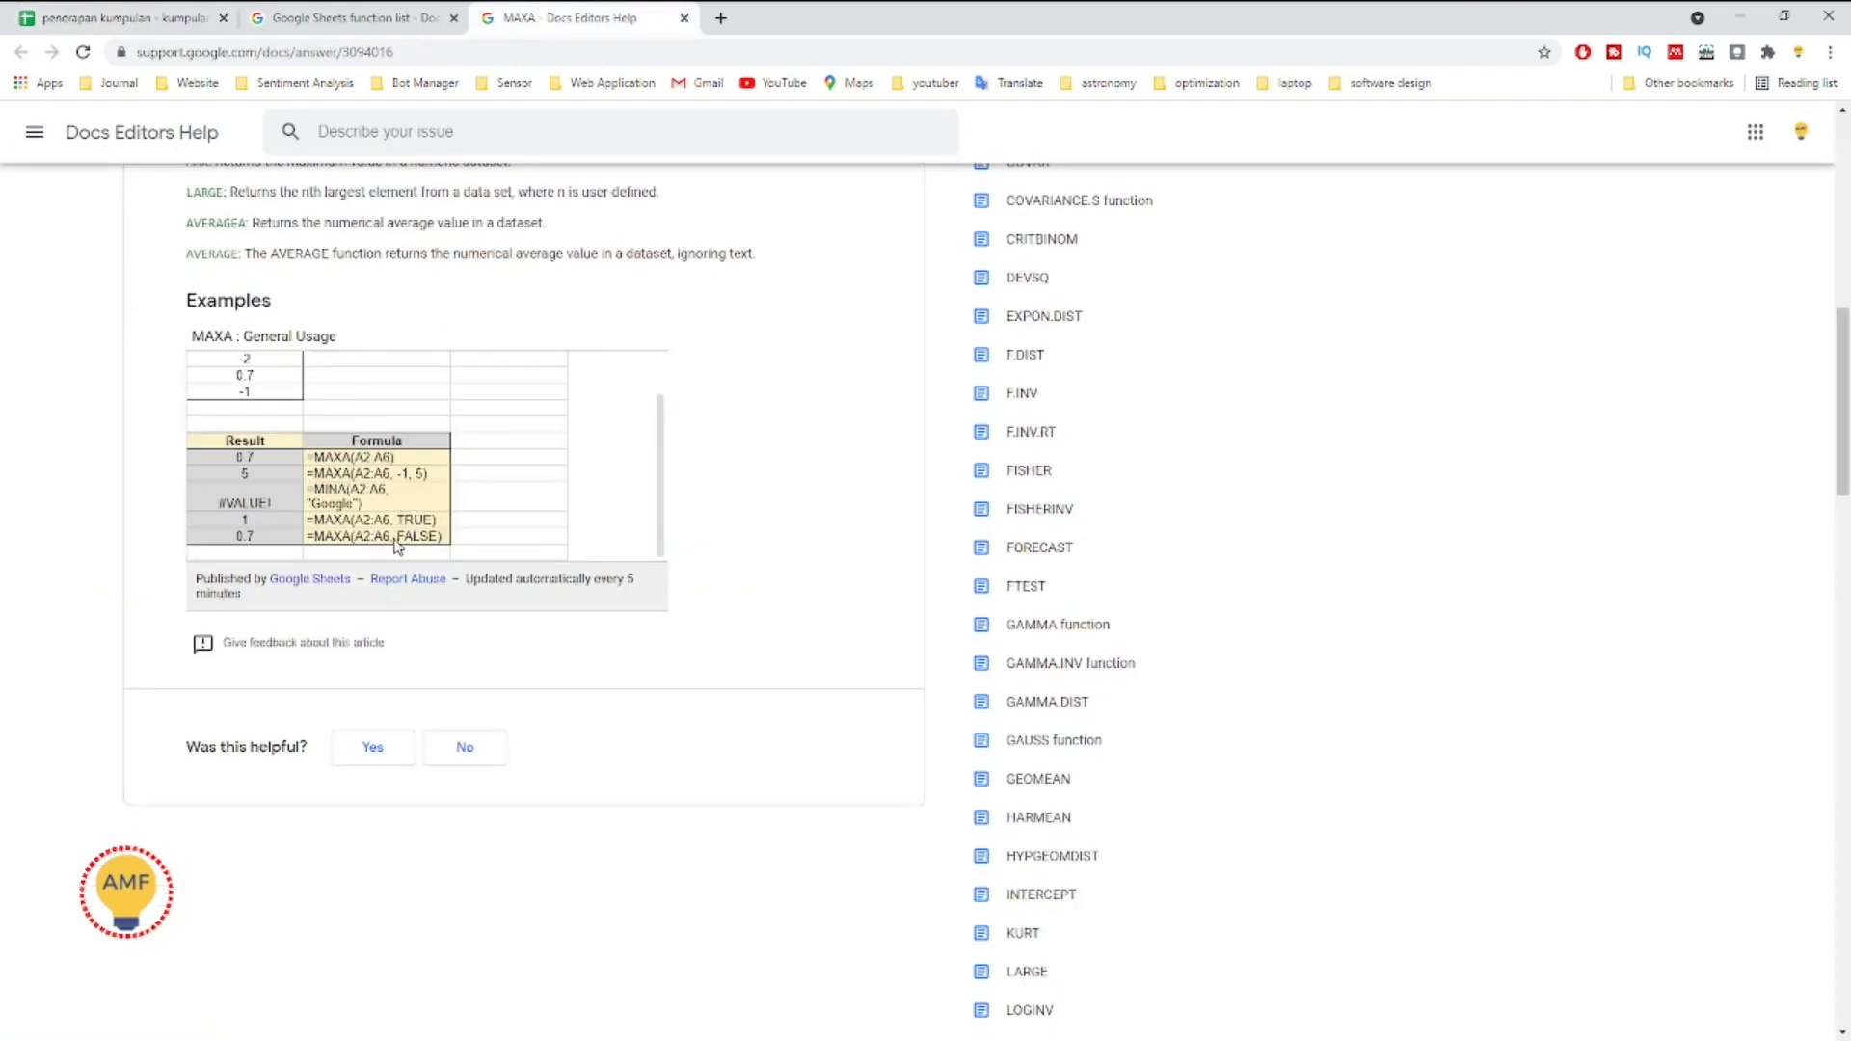
{"action": "left_click", "coordinate": [173, 21]}
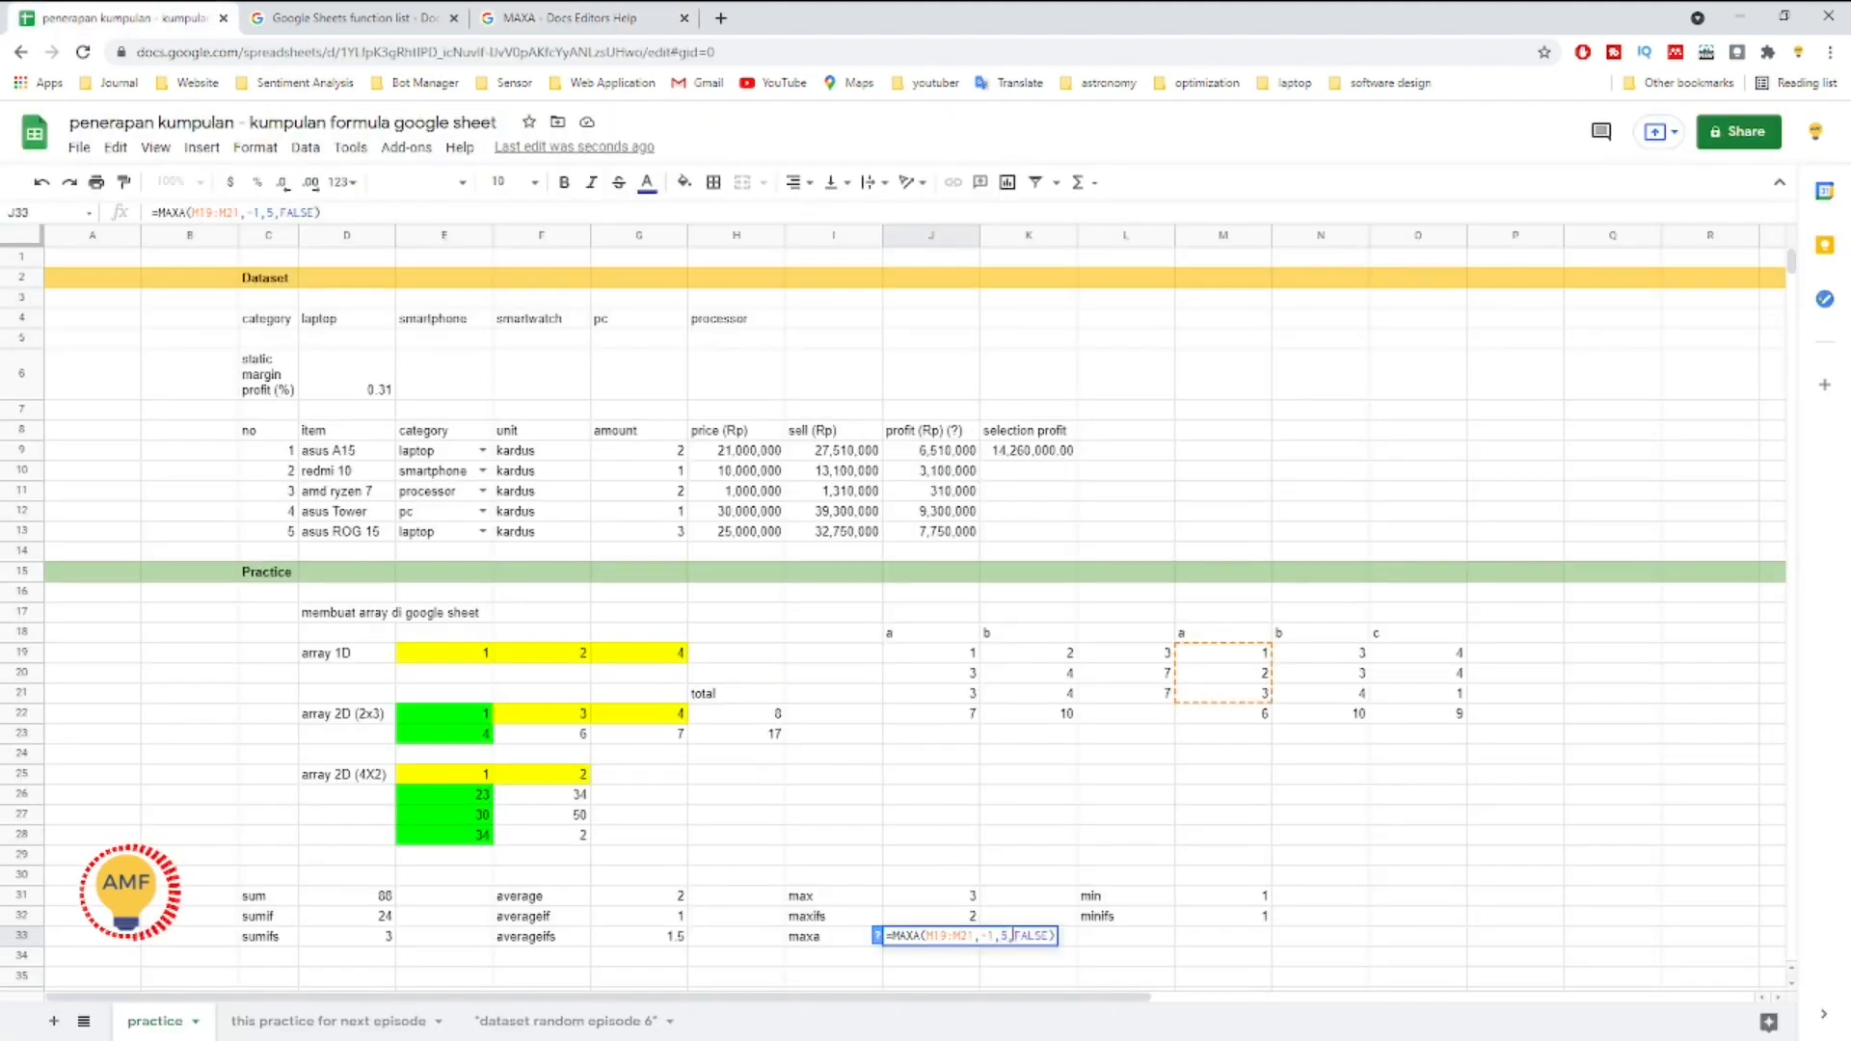
{"action": "left_click_drag", "start_coordinate": [1051, 936], "coordinate": [1033, 936]}
{"action": "type", "text": "TRUE"}
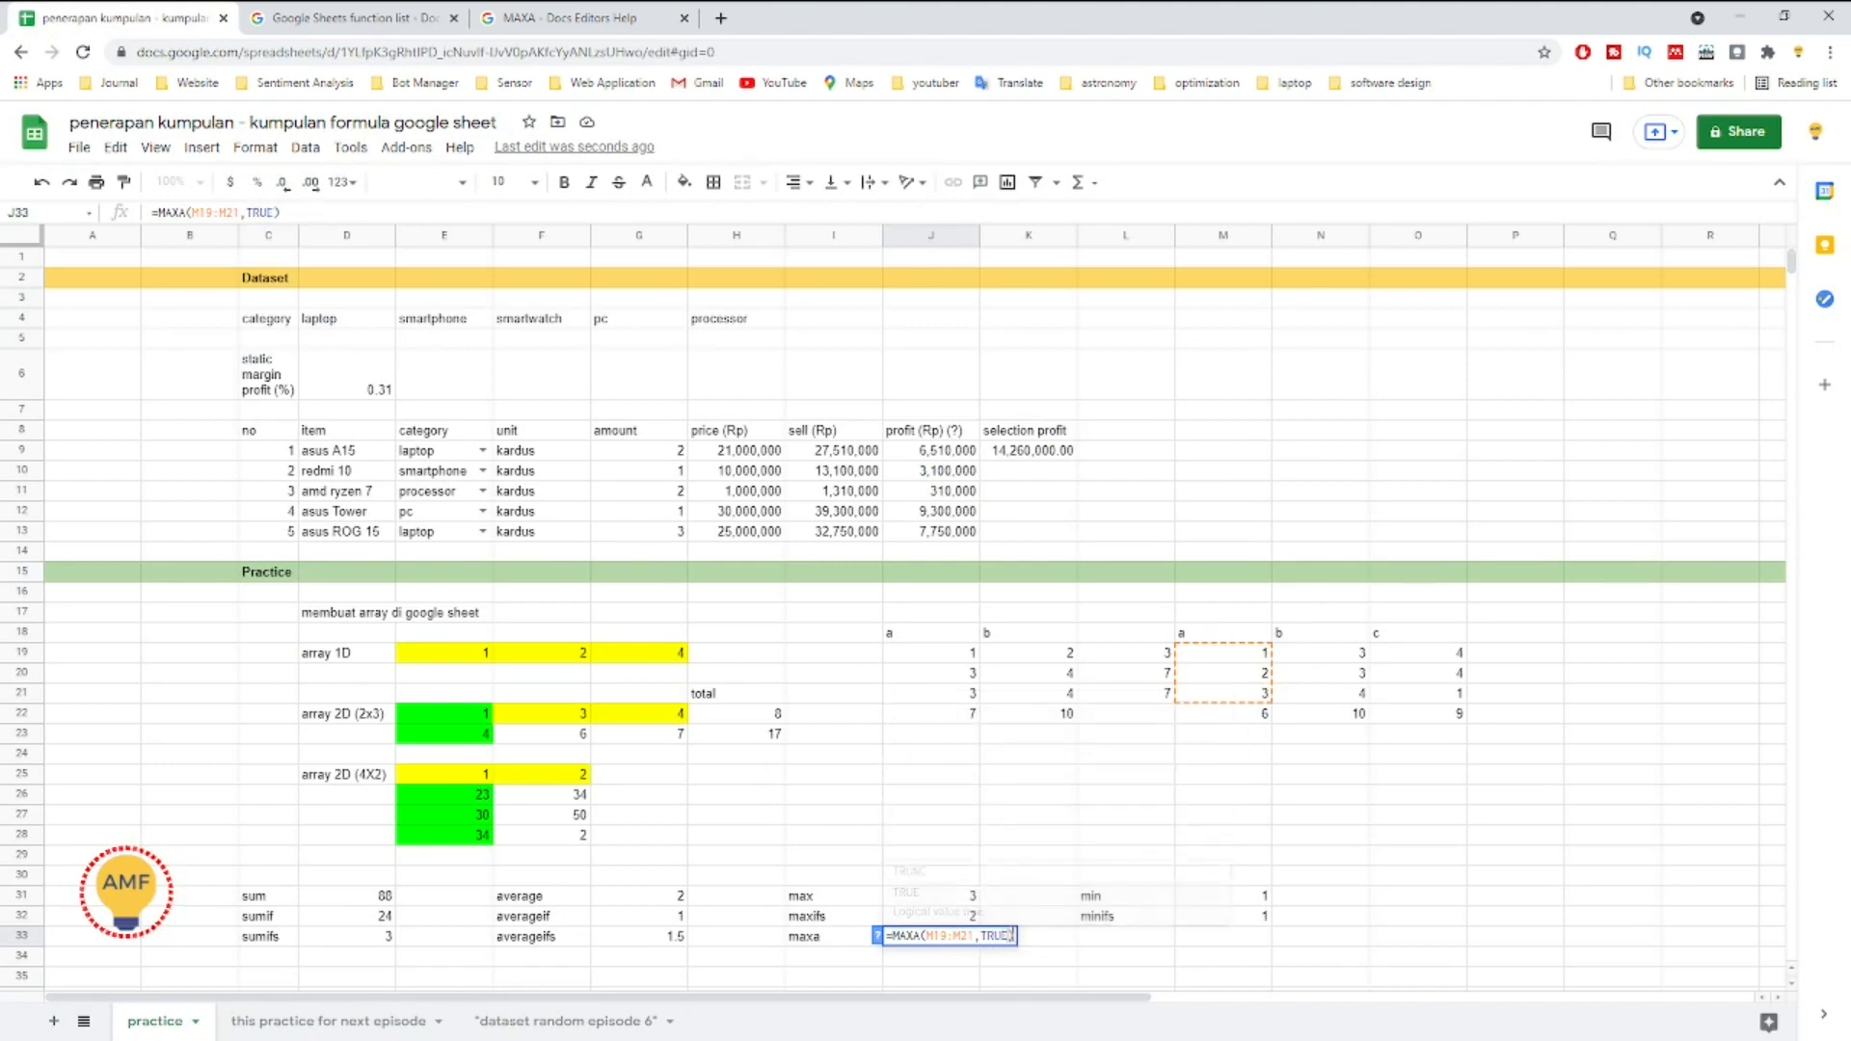
{"action": "key", "text": "Return"}
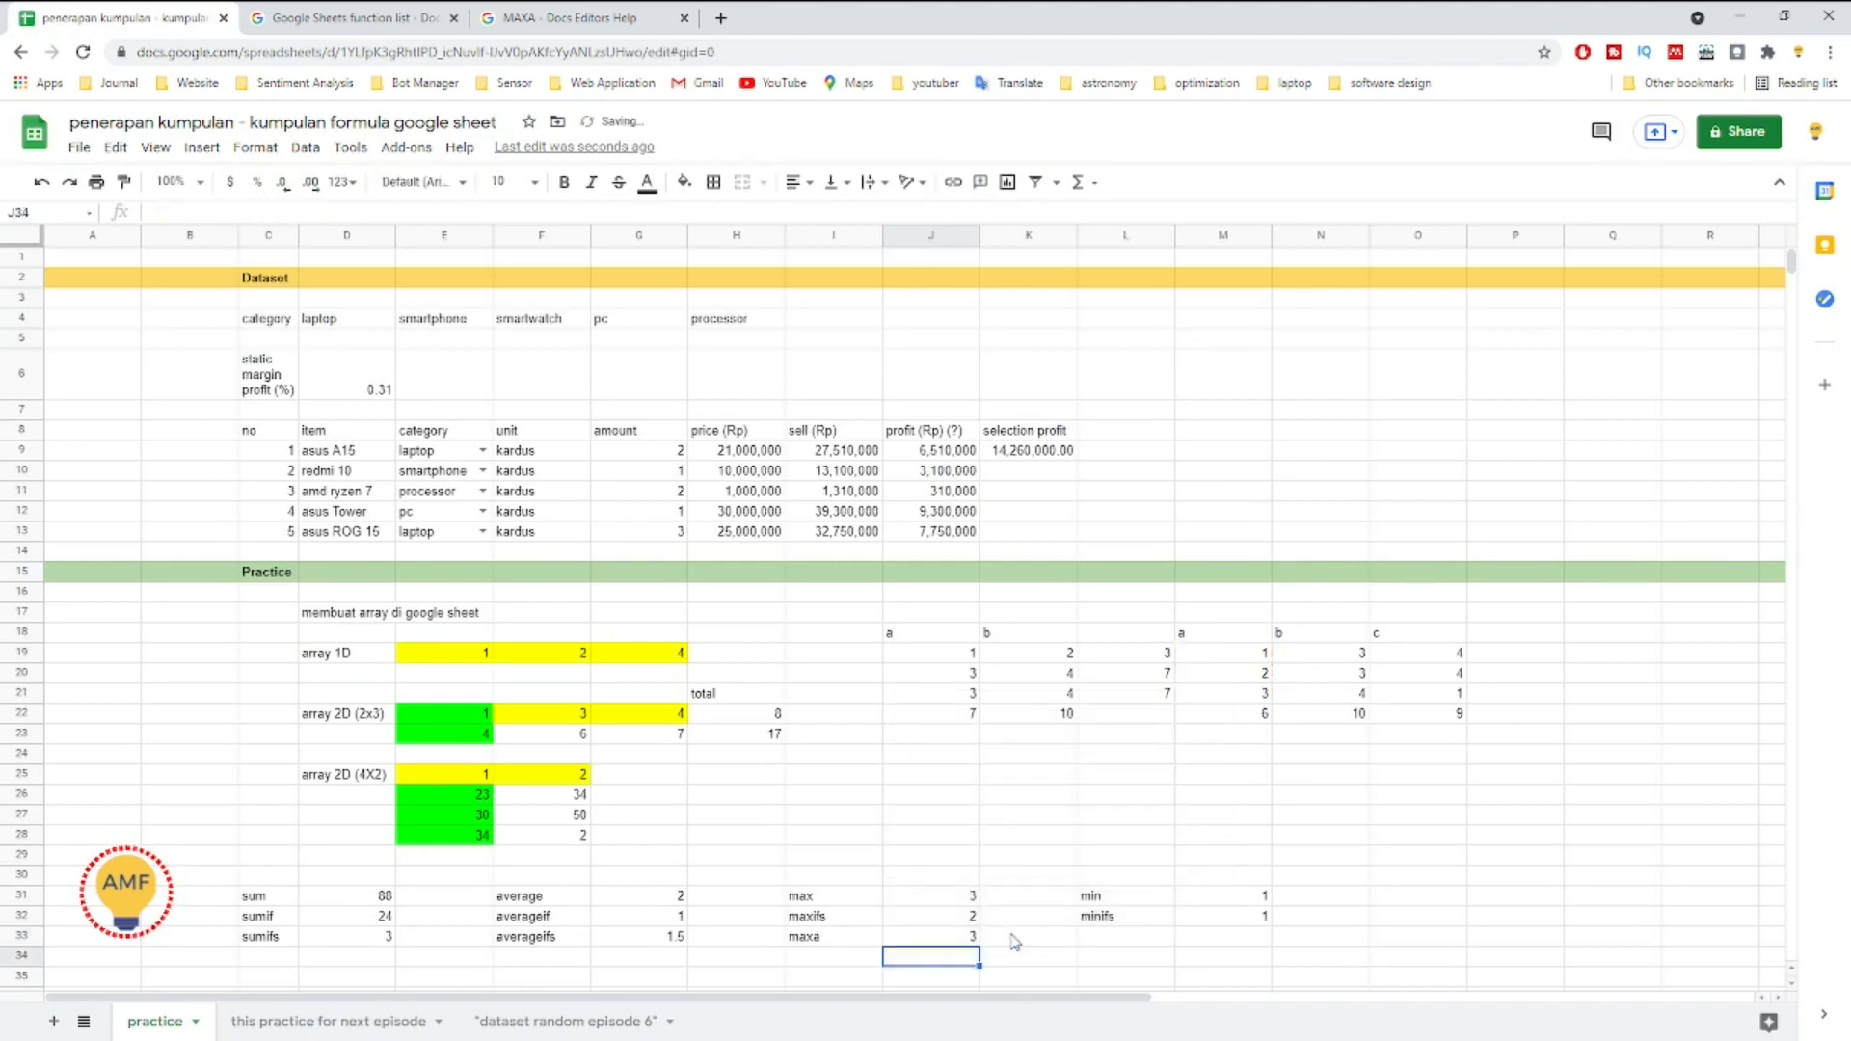
Step: Replace the TRUE argument of J33's MAXA formula with FALSE and commit it
{"action": "double_click", "coordinate": [957, 936]}
{"action": "left_click", "coordinate": [974, 936]}
{"action": "key", "text": "Right"}
{"action": "key", "text": "shift+Right"}
{"action": "key", "text": "shift+Right"}
{"action": "key", "text": "shift+Right"}
{"action": "key", "text": "shift+Right"}
{"action": "type", "text": "FALSE"}
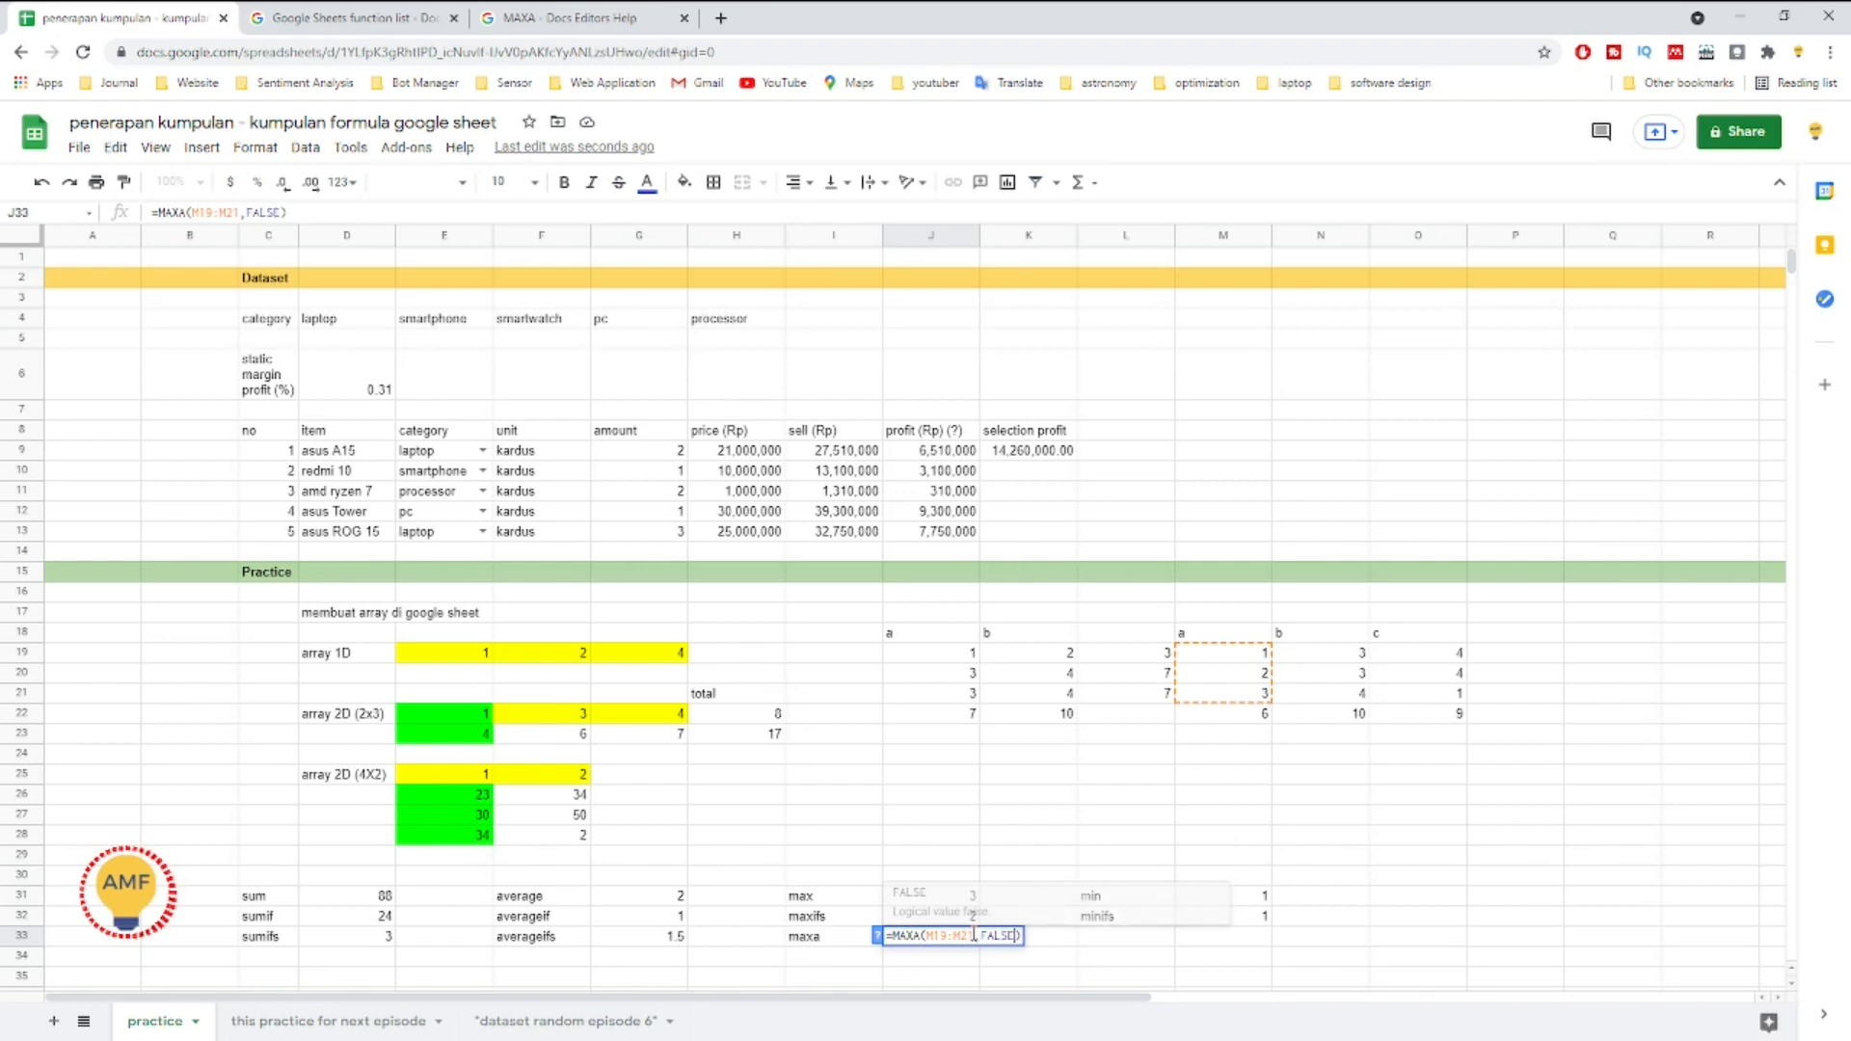
{"action": "key", "text": "Return"}
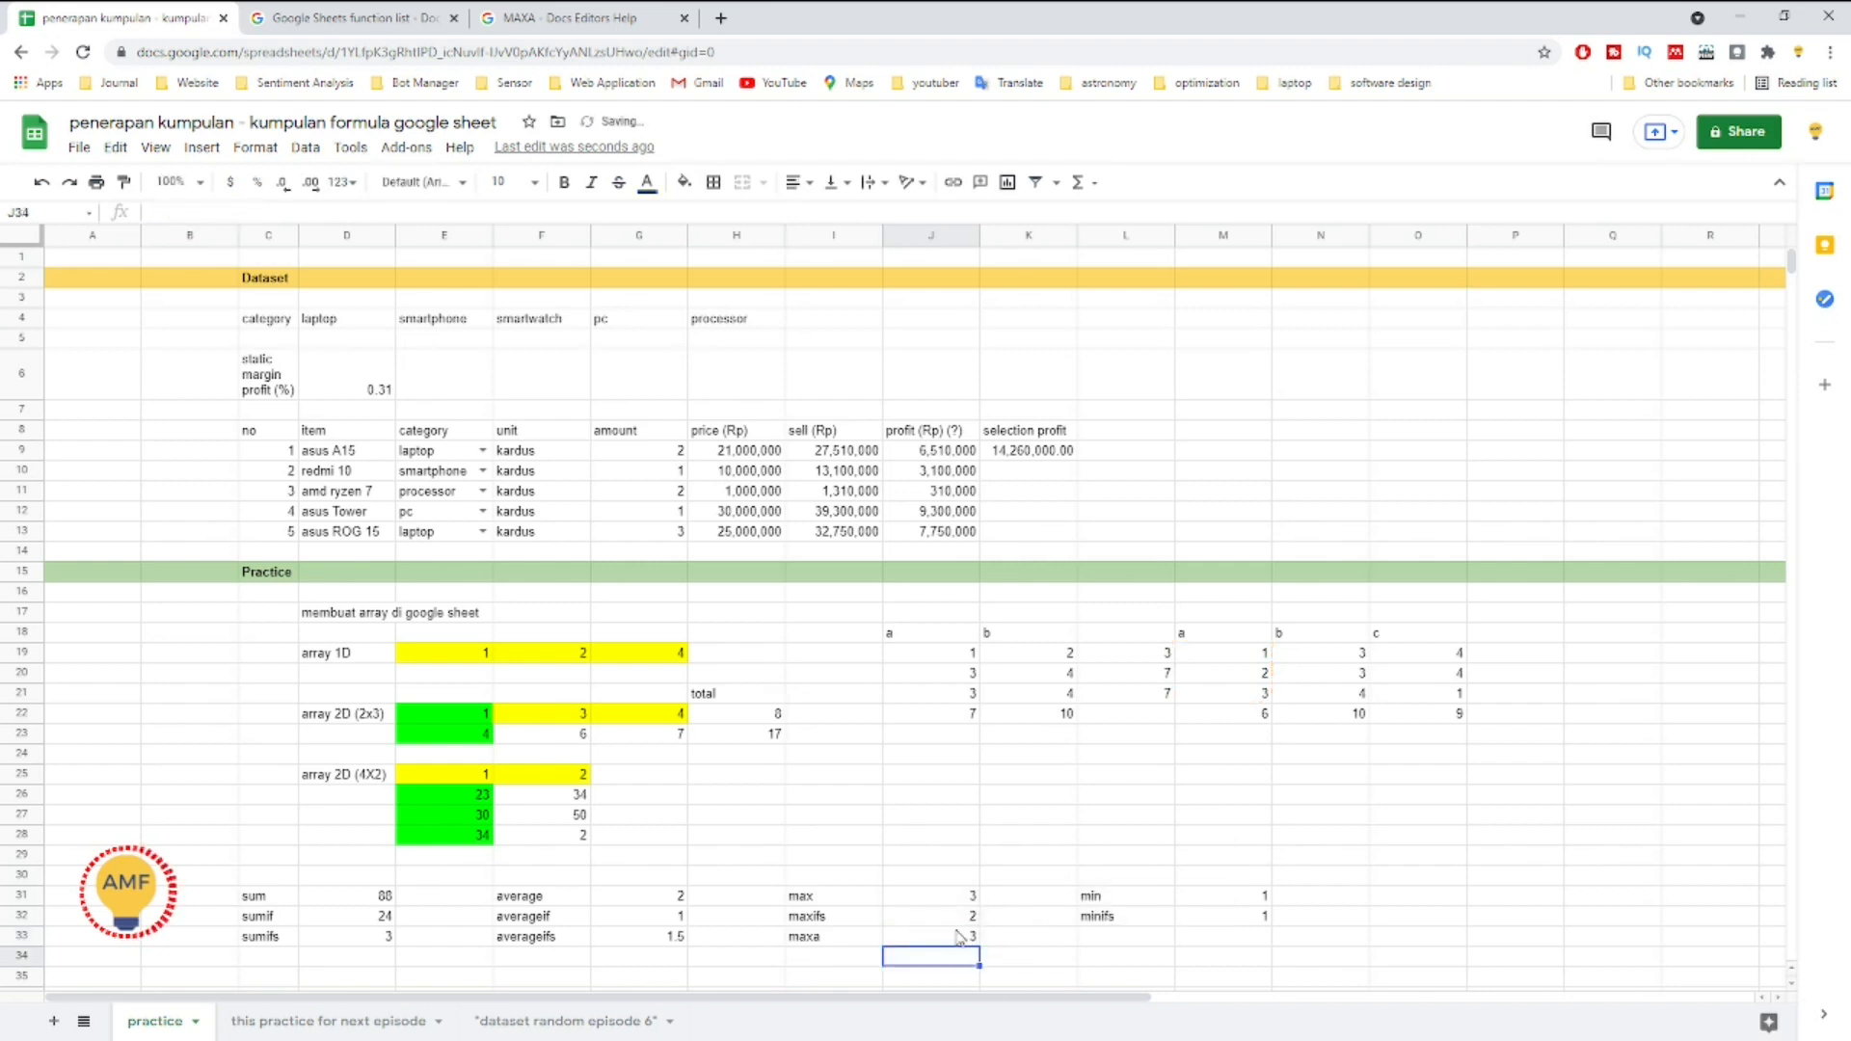
Step: Compare J33's MAXA formula with the General Usage examples on the MAXA help page
{"action": "double_click", "coordinate": [957, 937]}
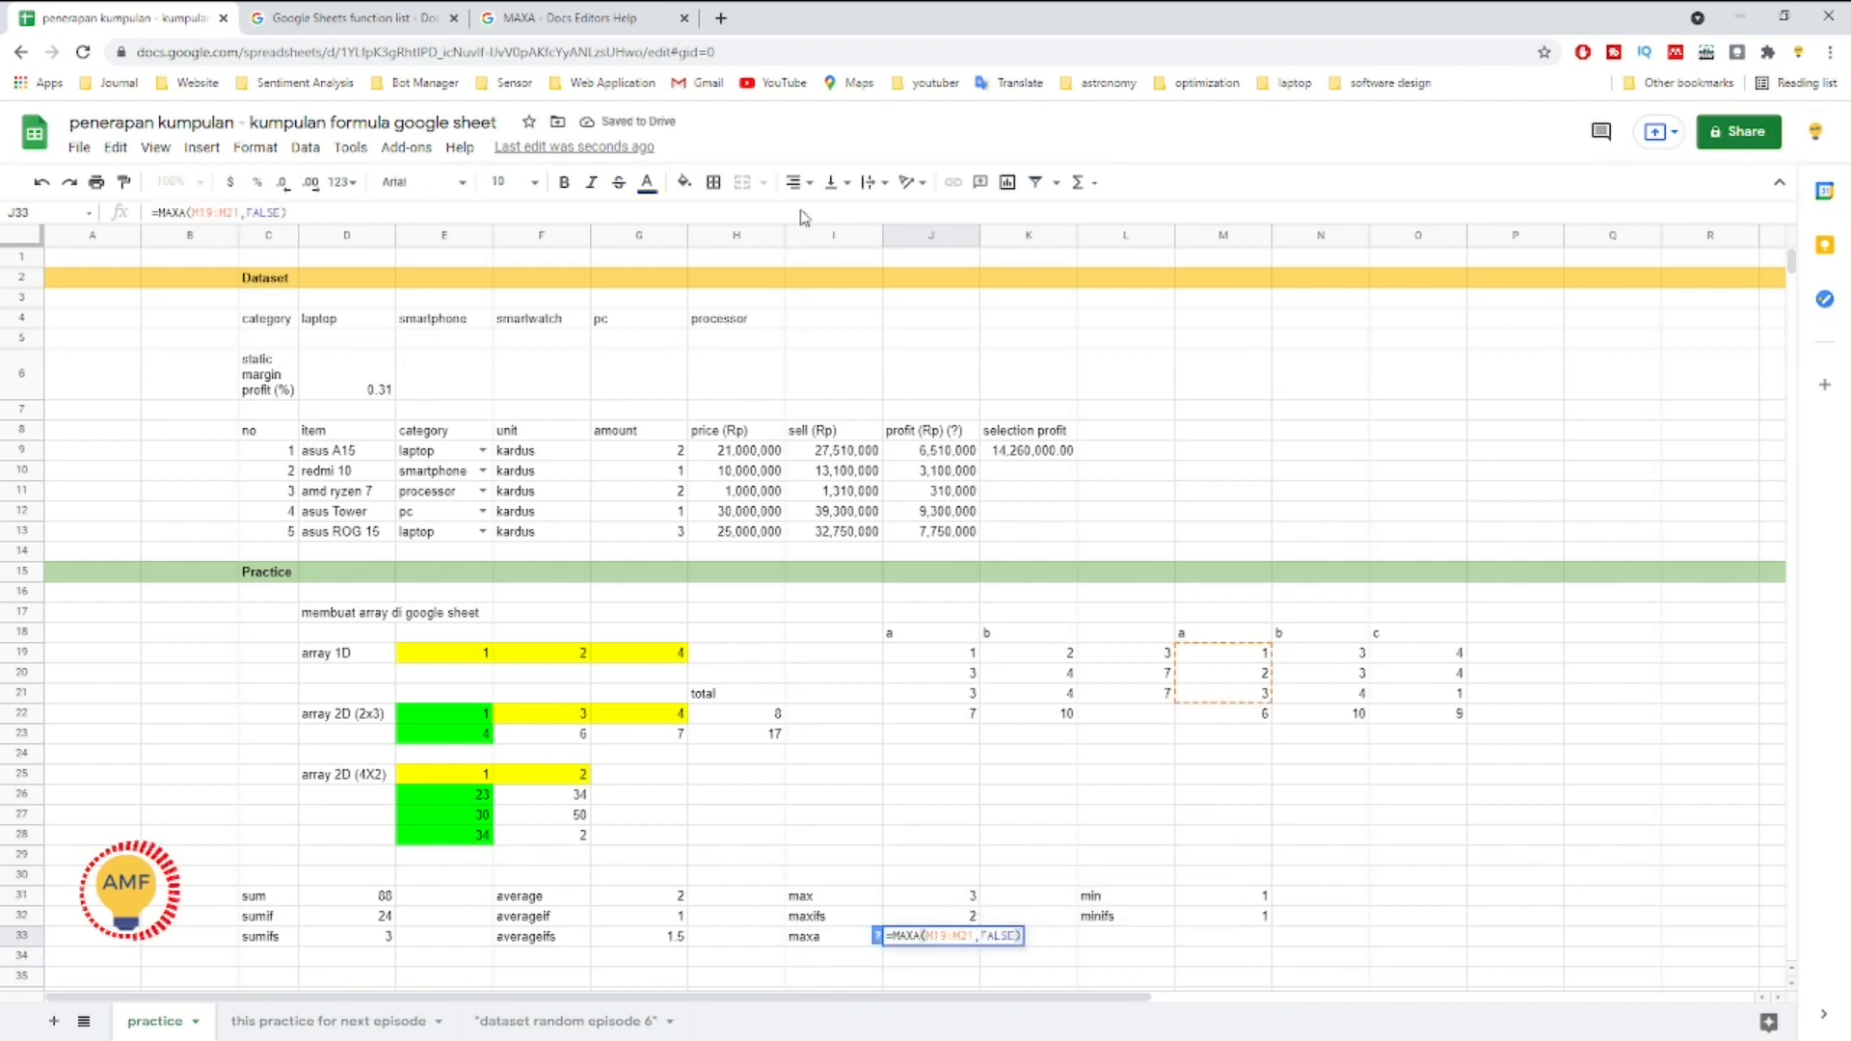
{"action": "left_click", "coordinate": [557, 18]}
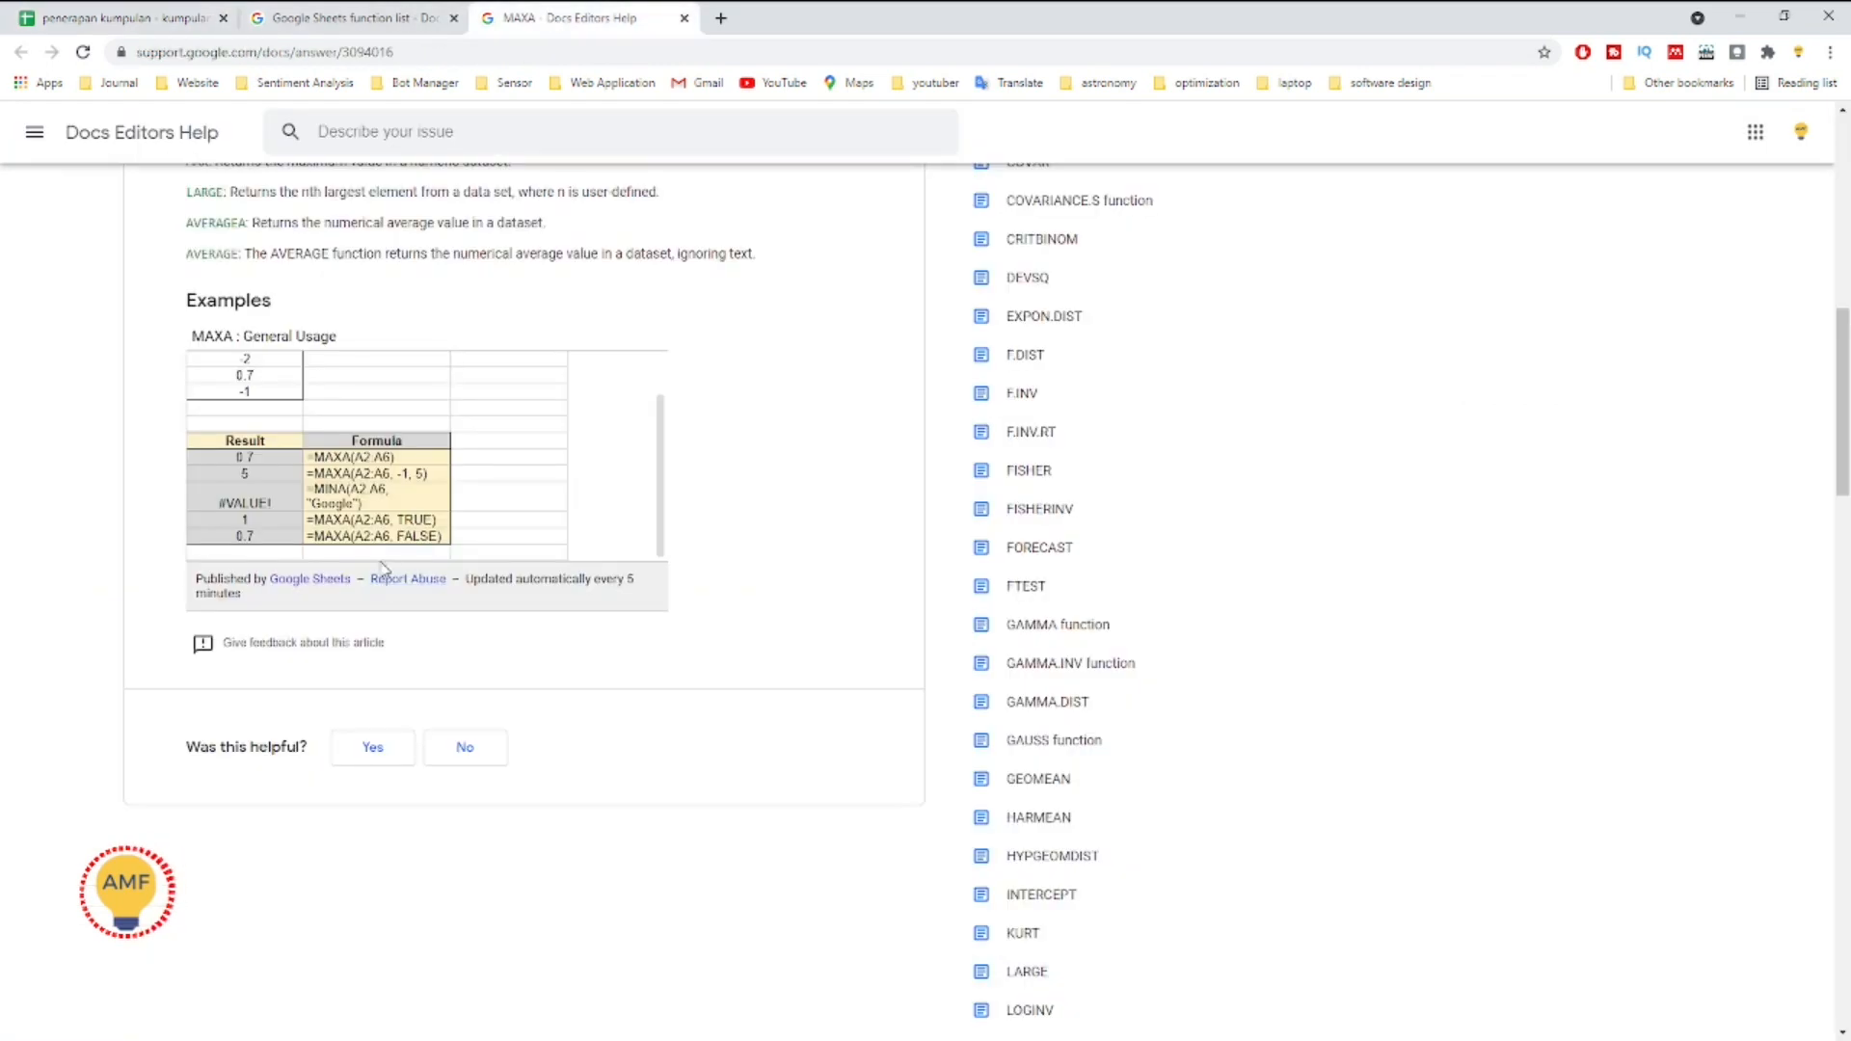
{"action": "scroll", "coordinate": [385, 559], "scroll_direction": "up", "scroll_amount": 1}
{"action": "scroll", "coordinate": [385, 559], "scroll_direction": "up", "scroll_amount": 3}
{"action": "scroll", "coordinate": [454, 442], "scroll_direction": "down", "scroll_amount": 5}
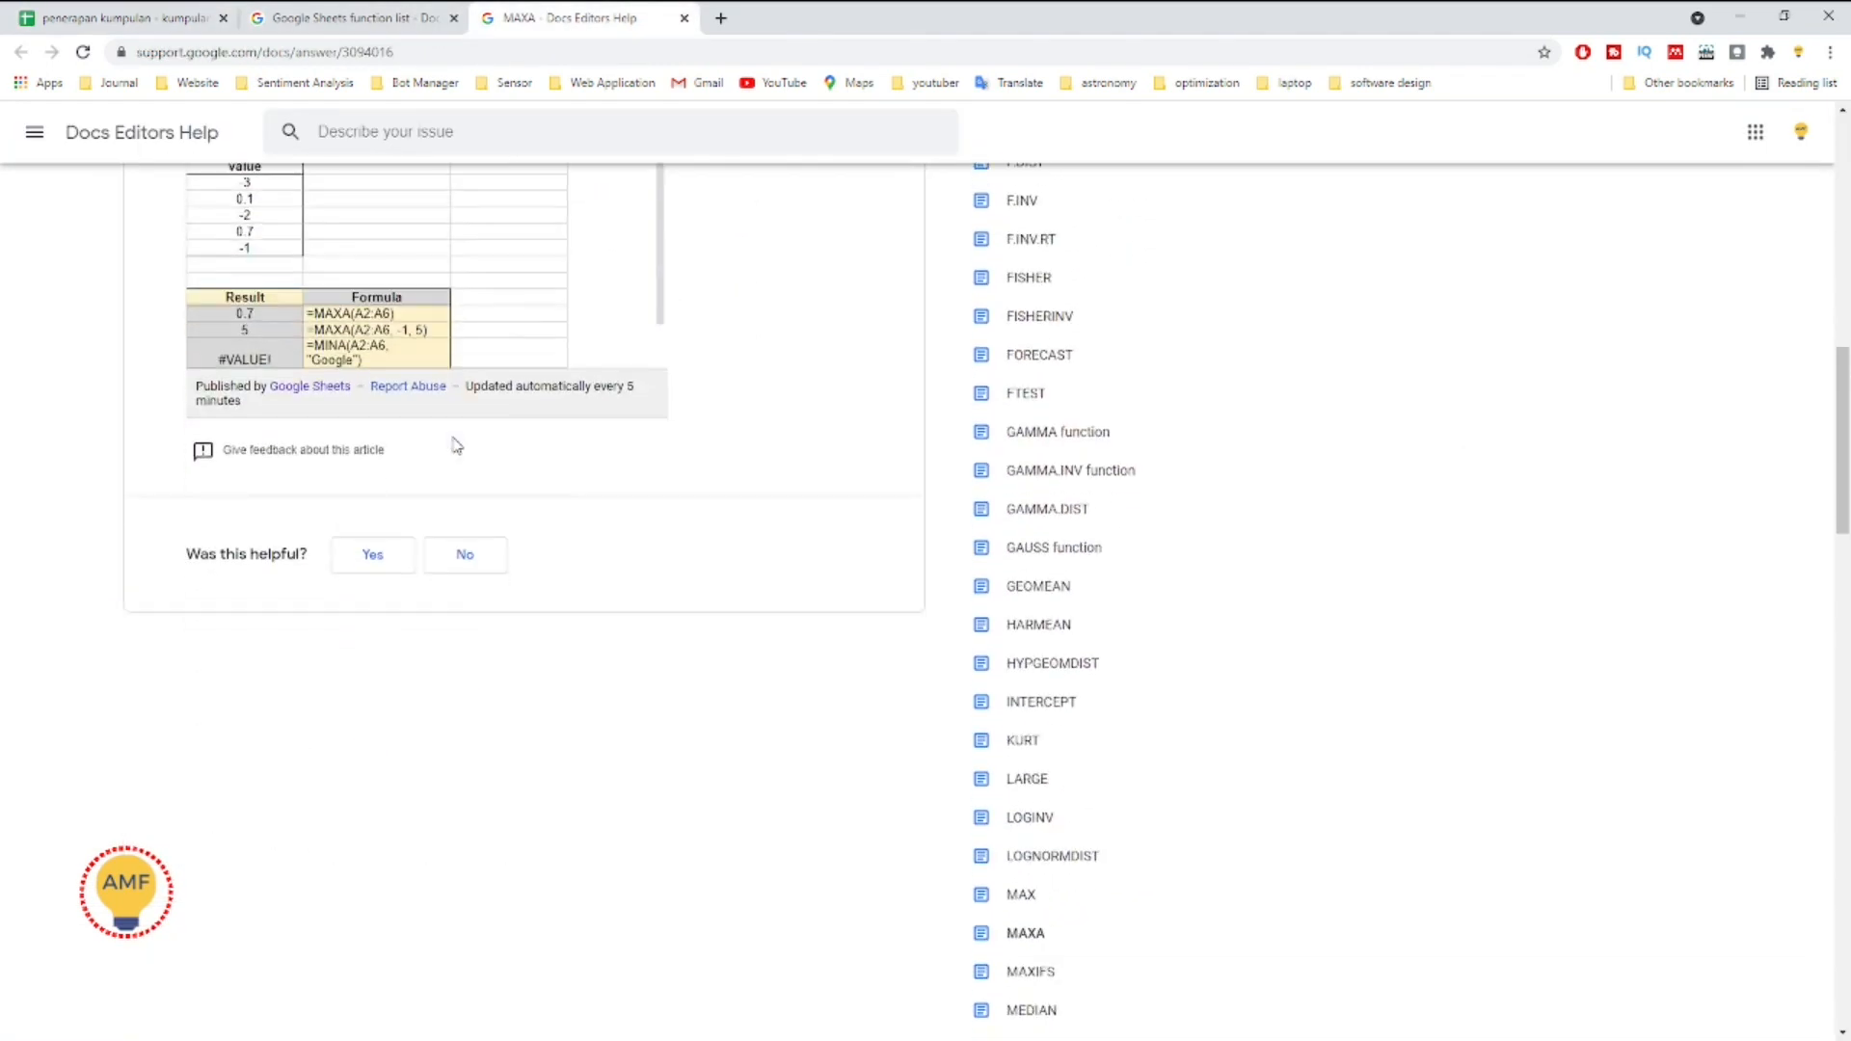
{"action": "scroll", "coordinate": [473, 412], "scroll_direction": "up", "scroll_amount": 3}
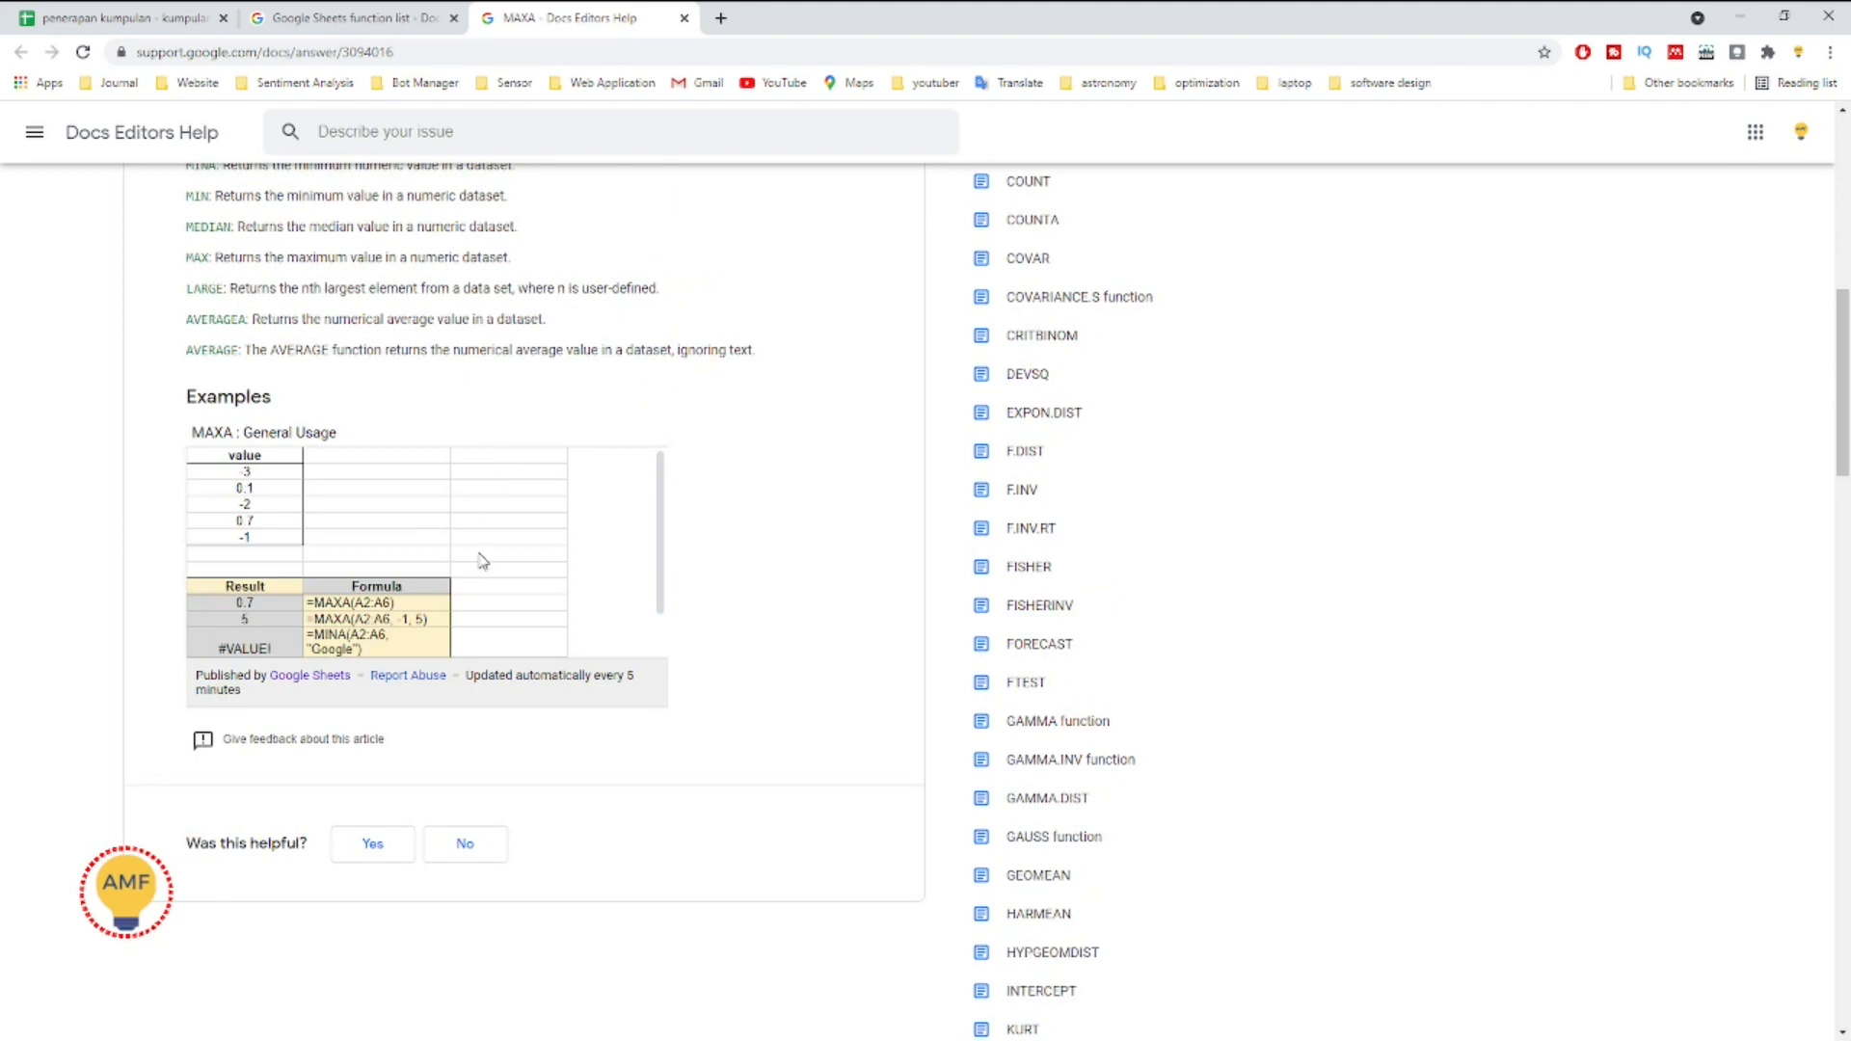
{"action": "scroll", "coordinate": [463, 567], "scroll_direction": "down", "scroll_amount": 1}
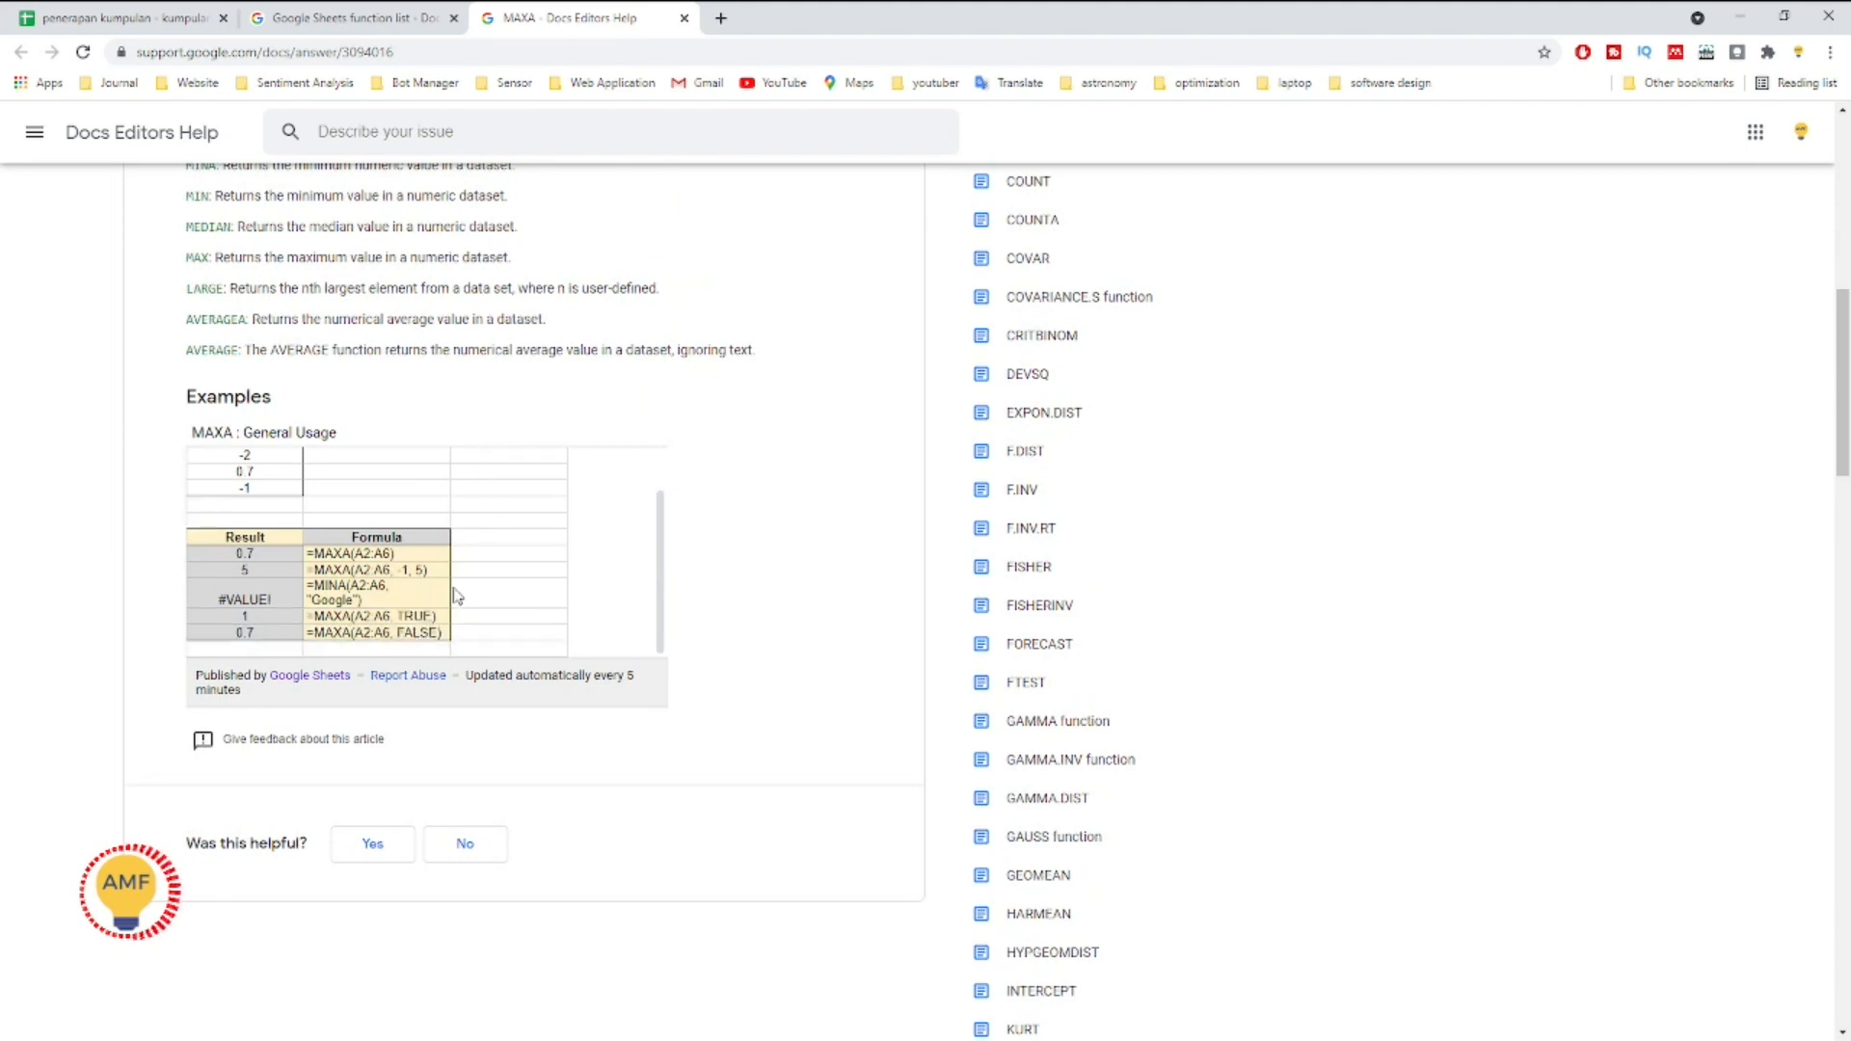
{"action": "scroll", "coordinate": [461, 598], "scroll_direction": "up", "scroll_amount": 1}
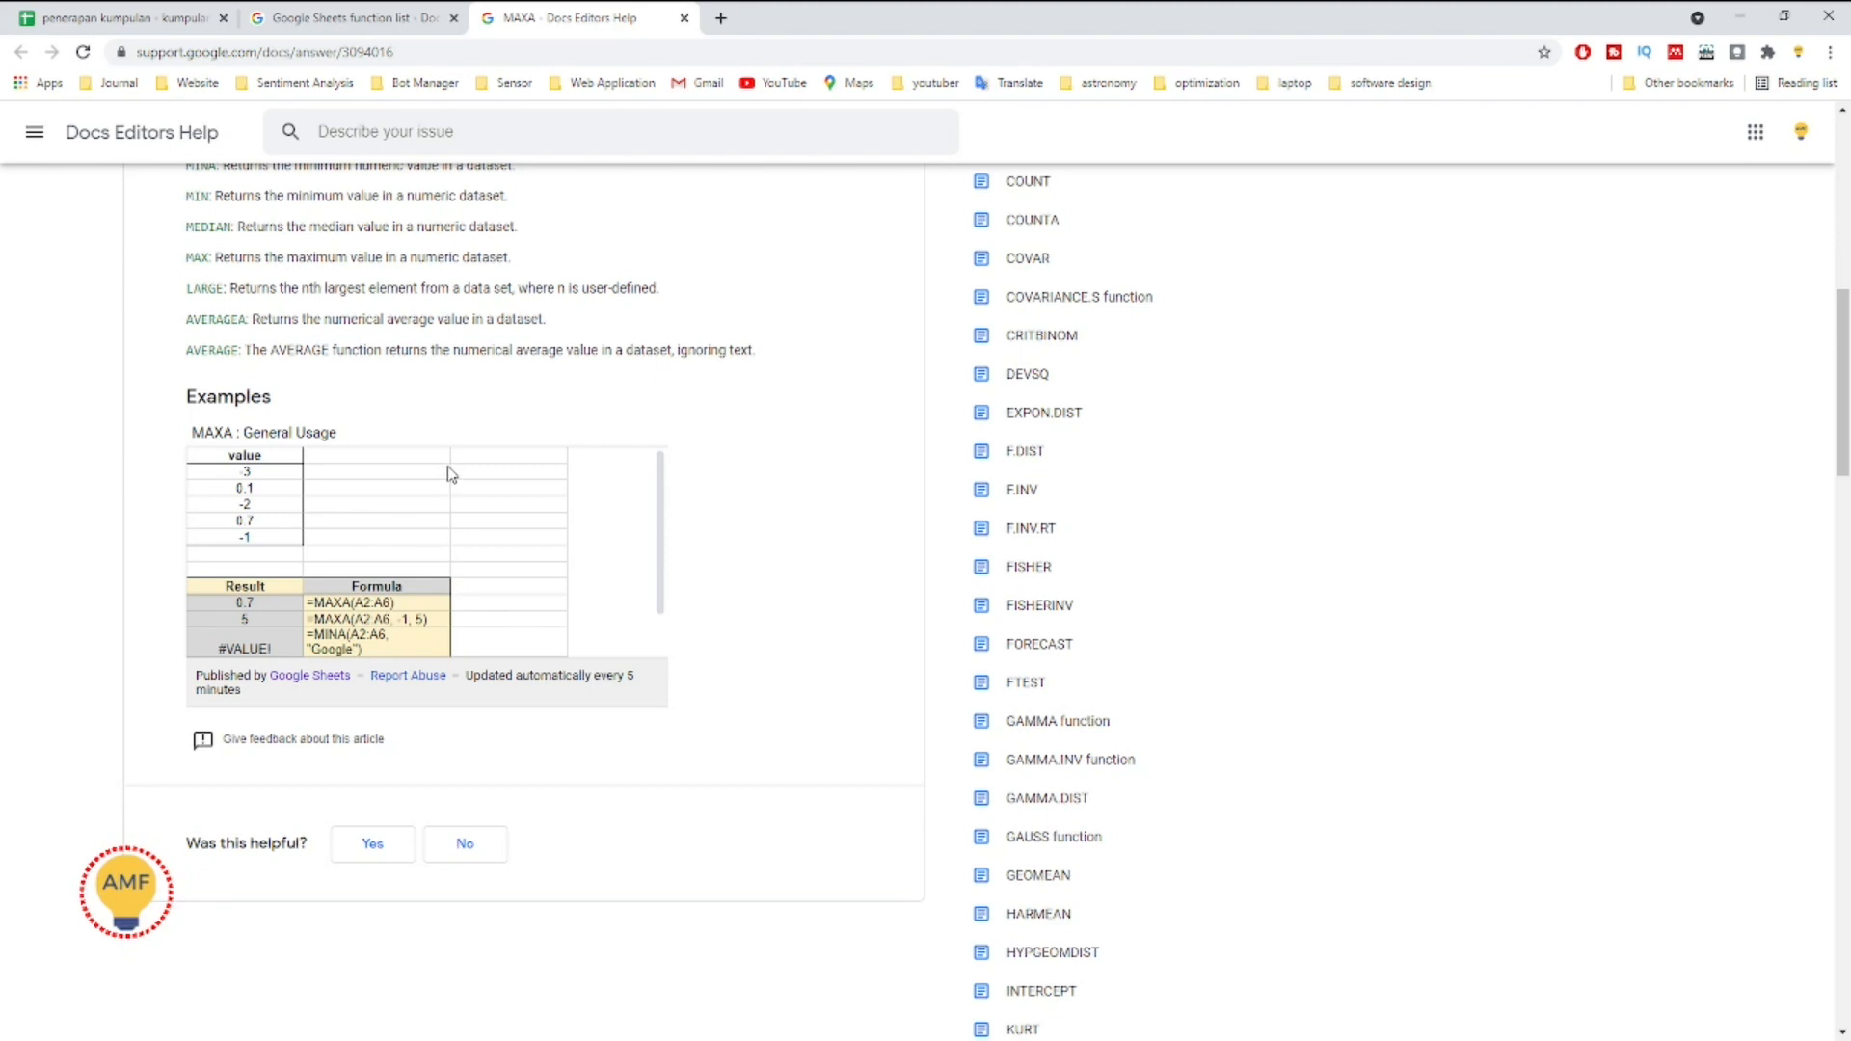
Step: Examine the two MAXA sample usage formulas that combine ranges with literal numbers
{"action": "scroll", "coordinate": [446, 472], "scroll_direction": "up", "scroll_amount": 10}
{"action": "left_click_drag", "start_coordinate": [353, 487], "coordinate": [188, 489]}
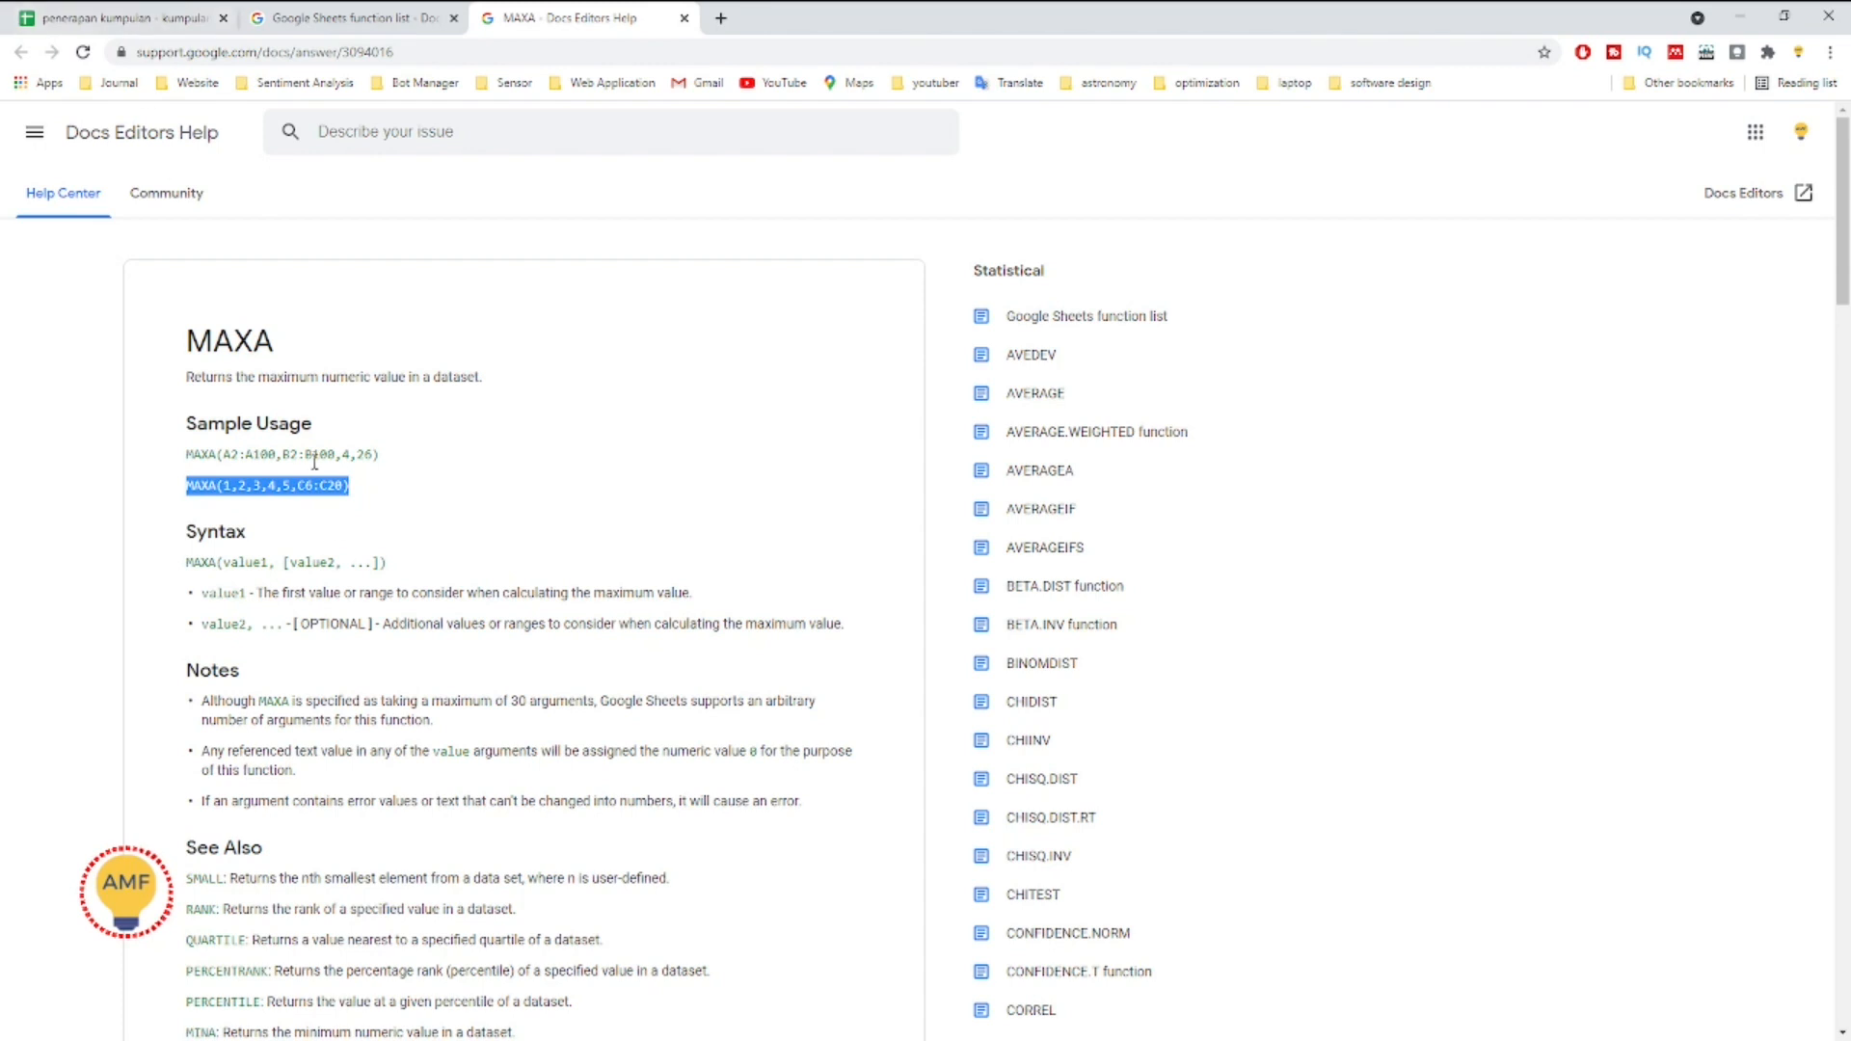
{"action": "left_click_drag", "start_coordinate": [379, 455], "coordinate": [186, 459]}
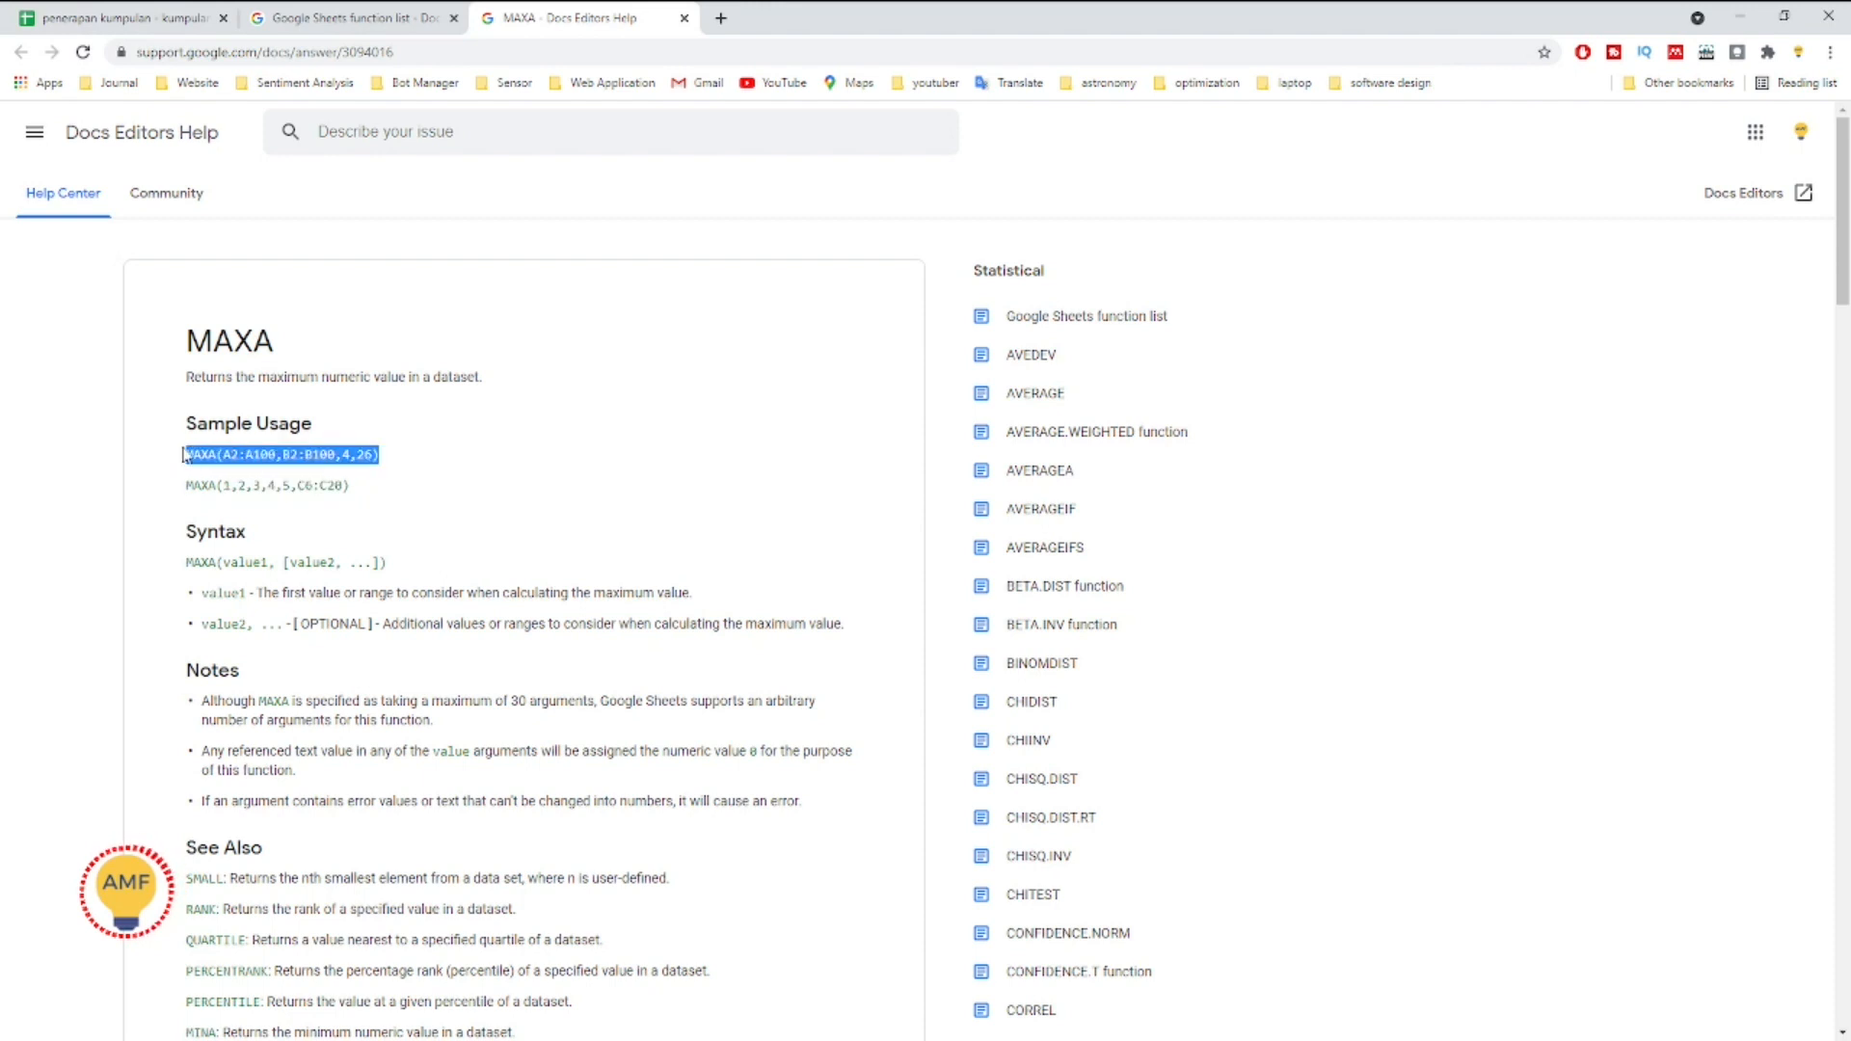
{"action": "left_click_drag", "start_coordinate": [381, 455], "coordinate": [201, 457]}
{"action": "left_click", "coordinate": [239, 461]}
Step: Back in the spreadsheet, insert the range N19:N21 before FALSE in J33's MAXA formula and commit it
{"action": "left_click", "coordinate": [135, 17]}
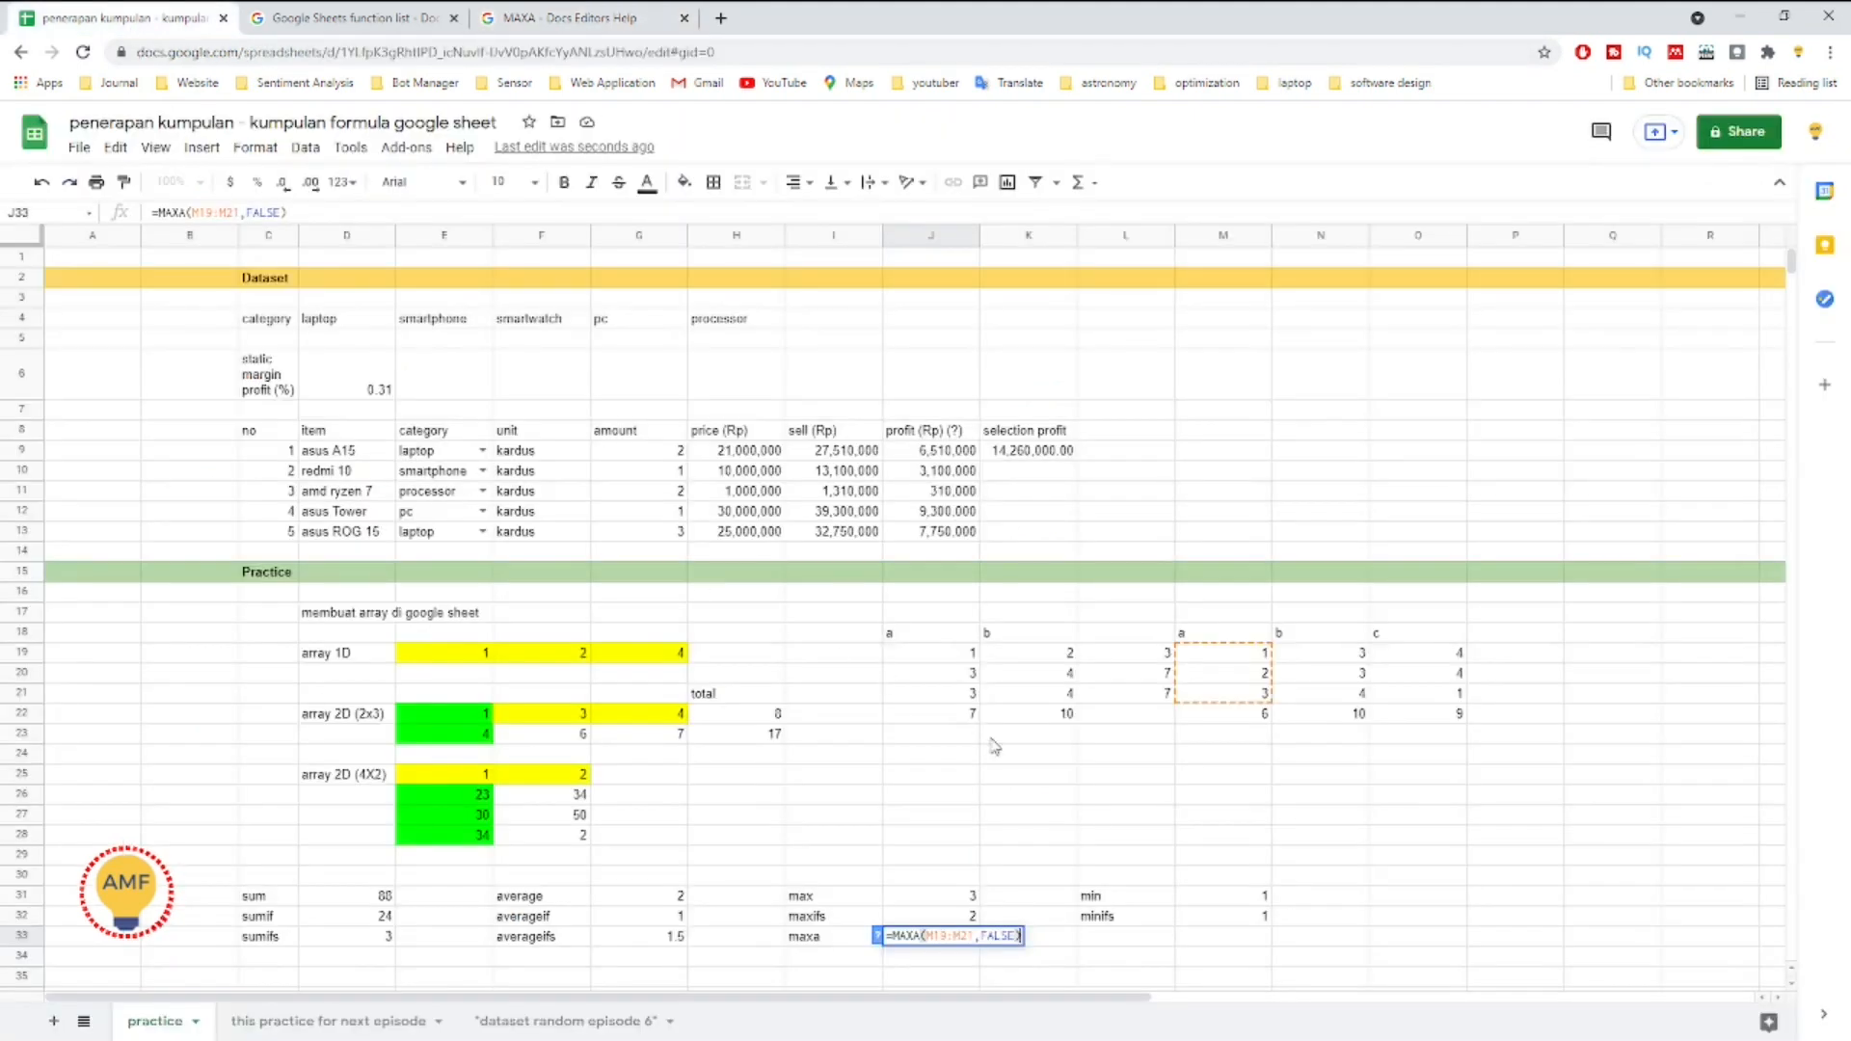
{"action": "left_click", "coordinate": [995, 936]}
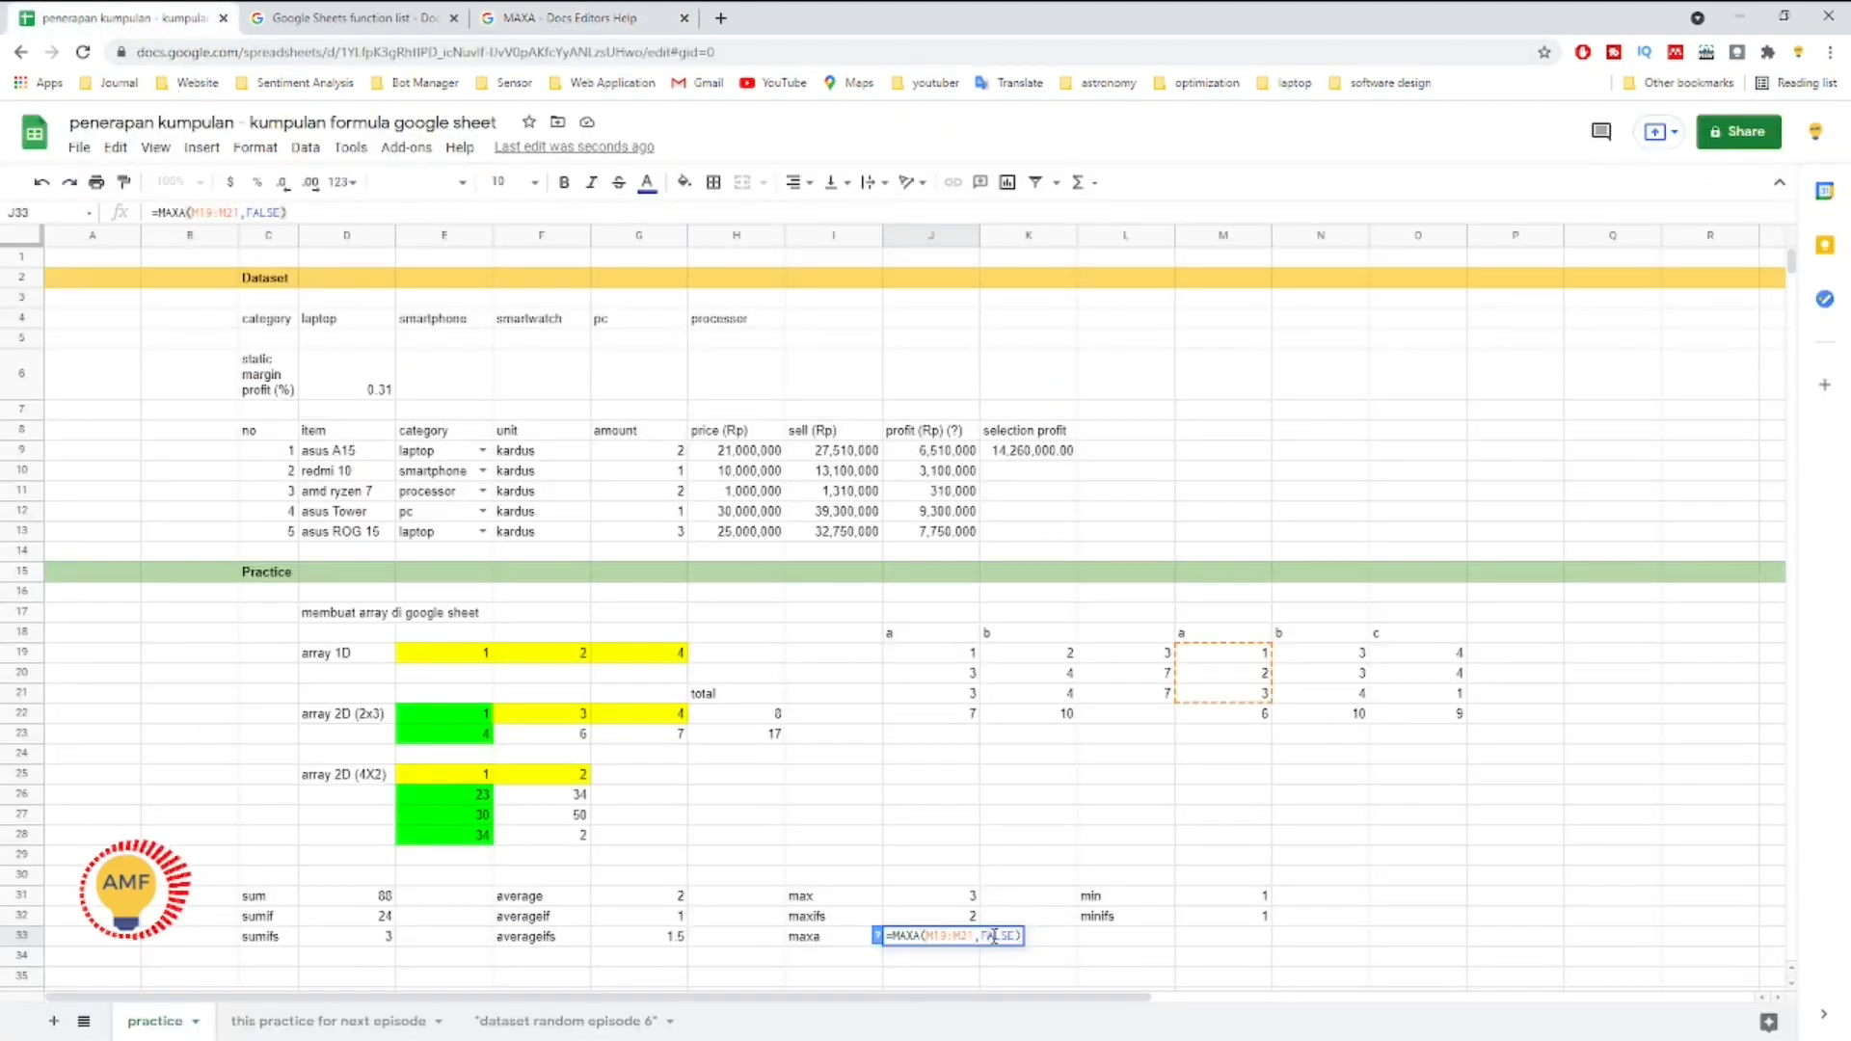
{"action": "left_click_drag", "start_coordinate": [1362, 653], "coordinate": [1355, 710]}
{"action": "type", "text": ","}
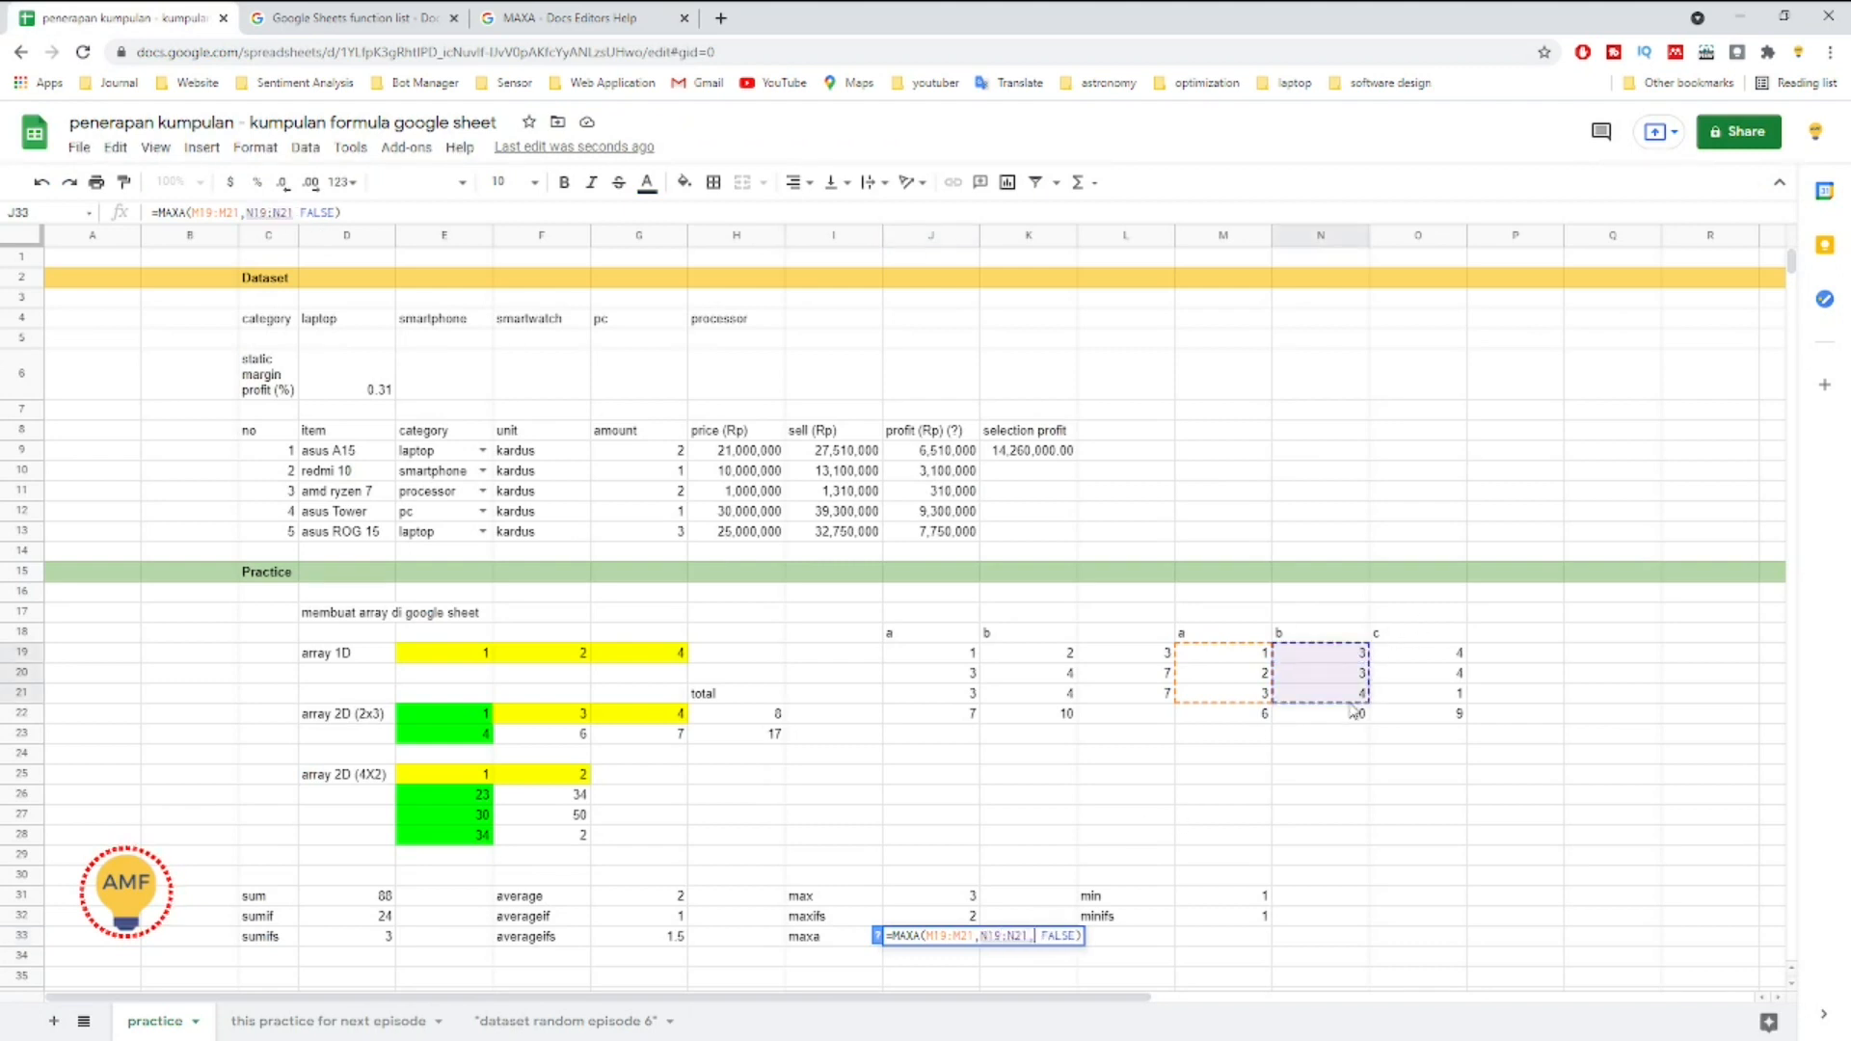
{"action": "key", "text": "Return"}
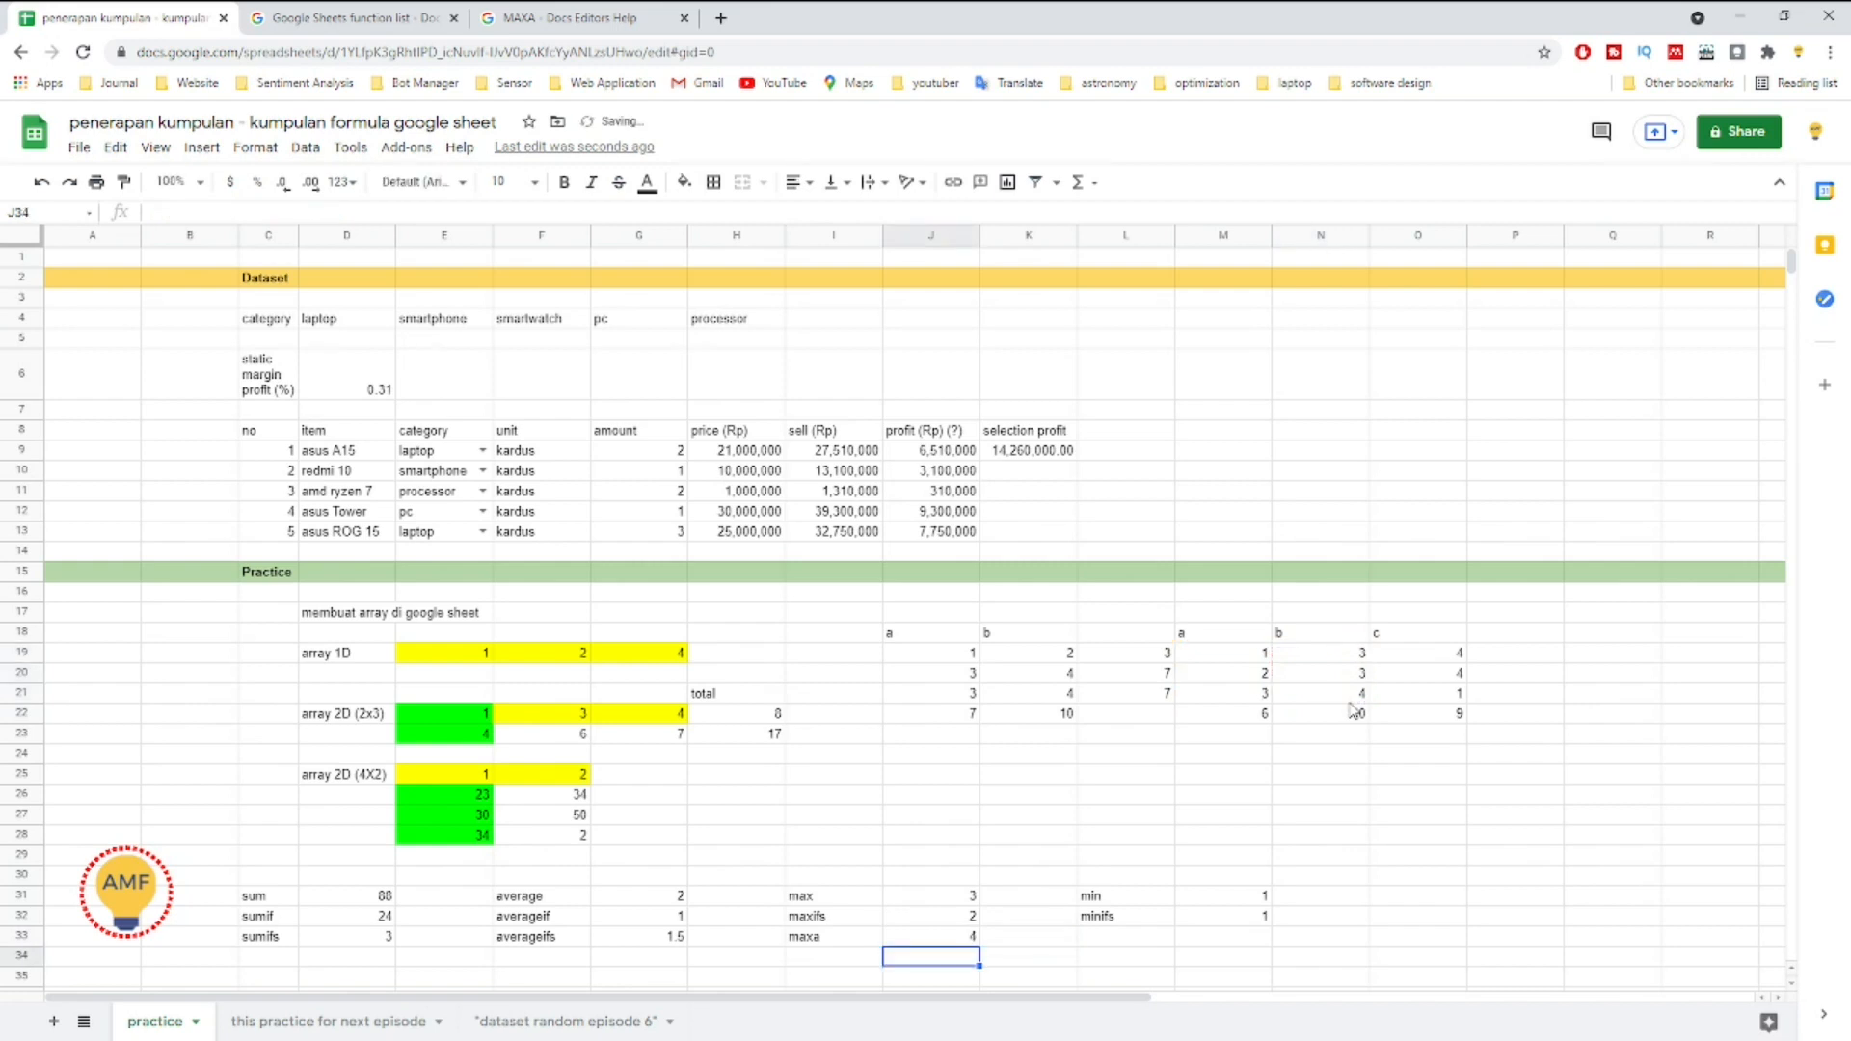
Step: Change the last argument of J33's formula to make it =MAXA(M19:M21,N19:N21,TRUE), and recheck the committed formula
{"action": "double_click", "coordinate": [935, 935]}
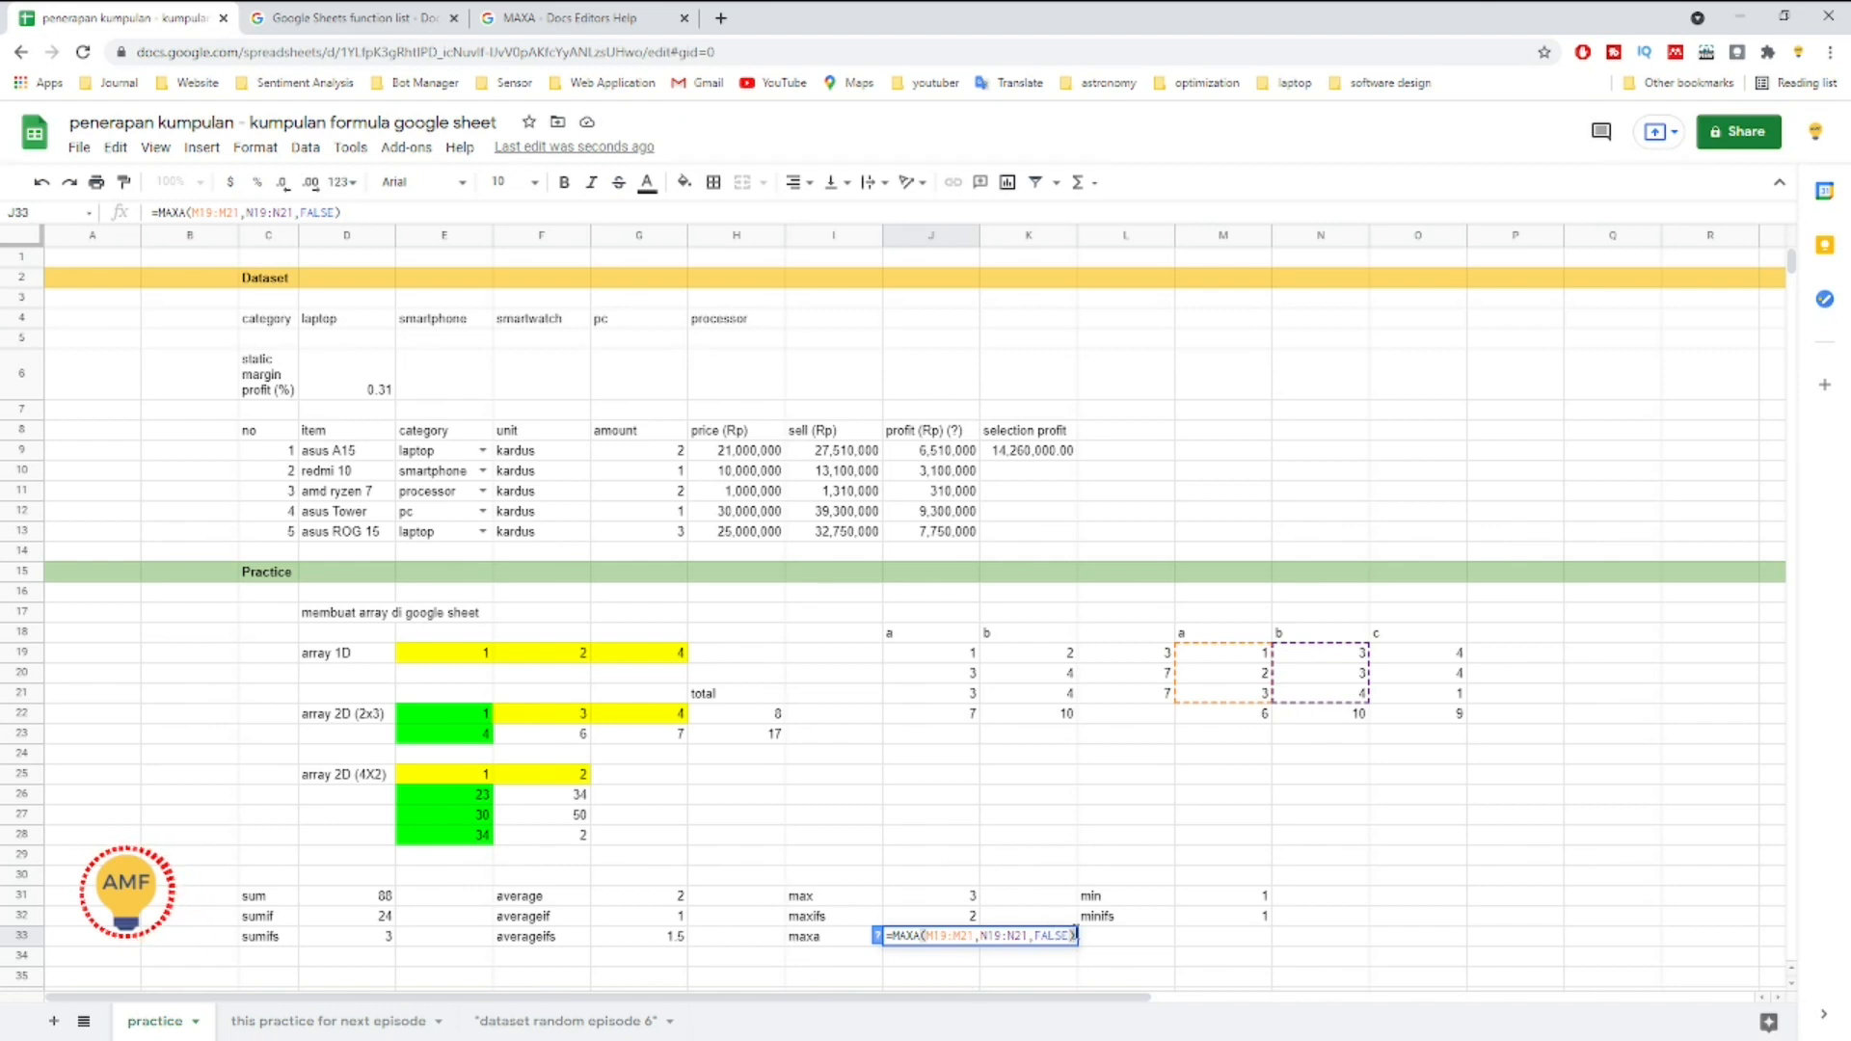
{"action": "left_click", "coordinate": [1049, 936]}
{"action": "left_click_drag", "start_coordinate": [1051, 937], "coordinate": [1071, 937]}
{"action": "type", "text": "T"}
{"action": "type", "text": "RUE"}
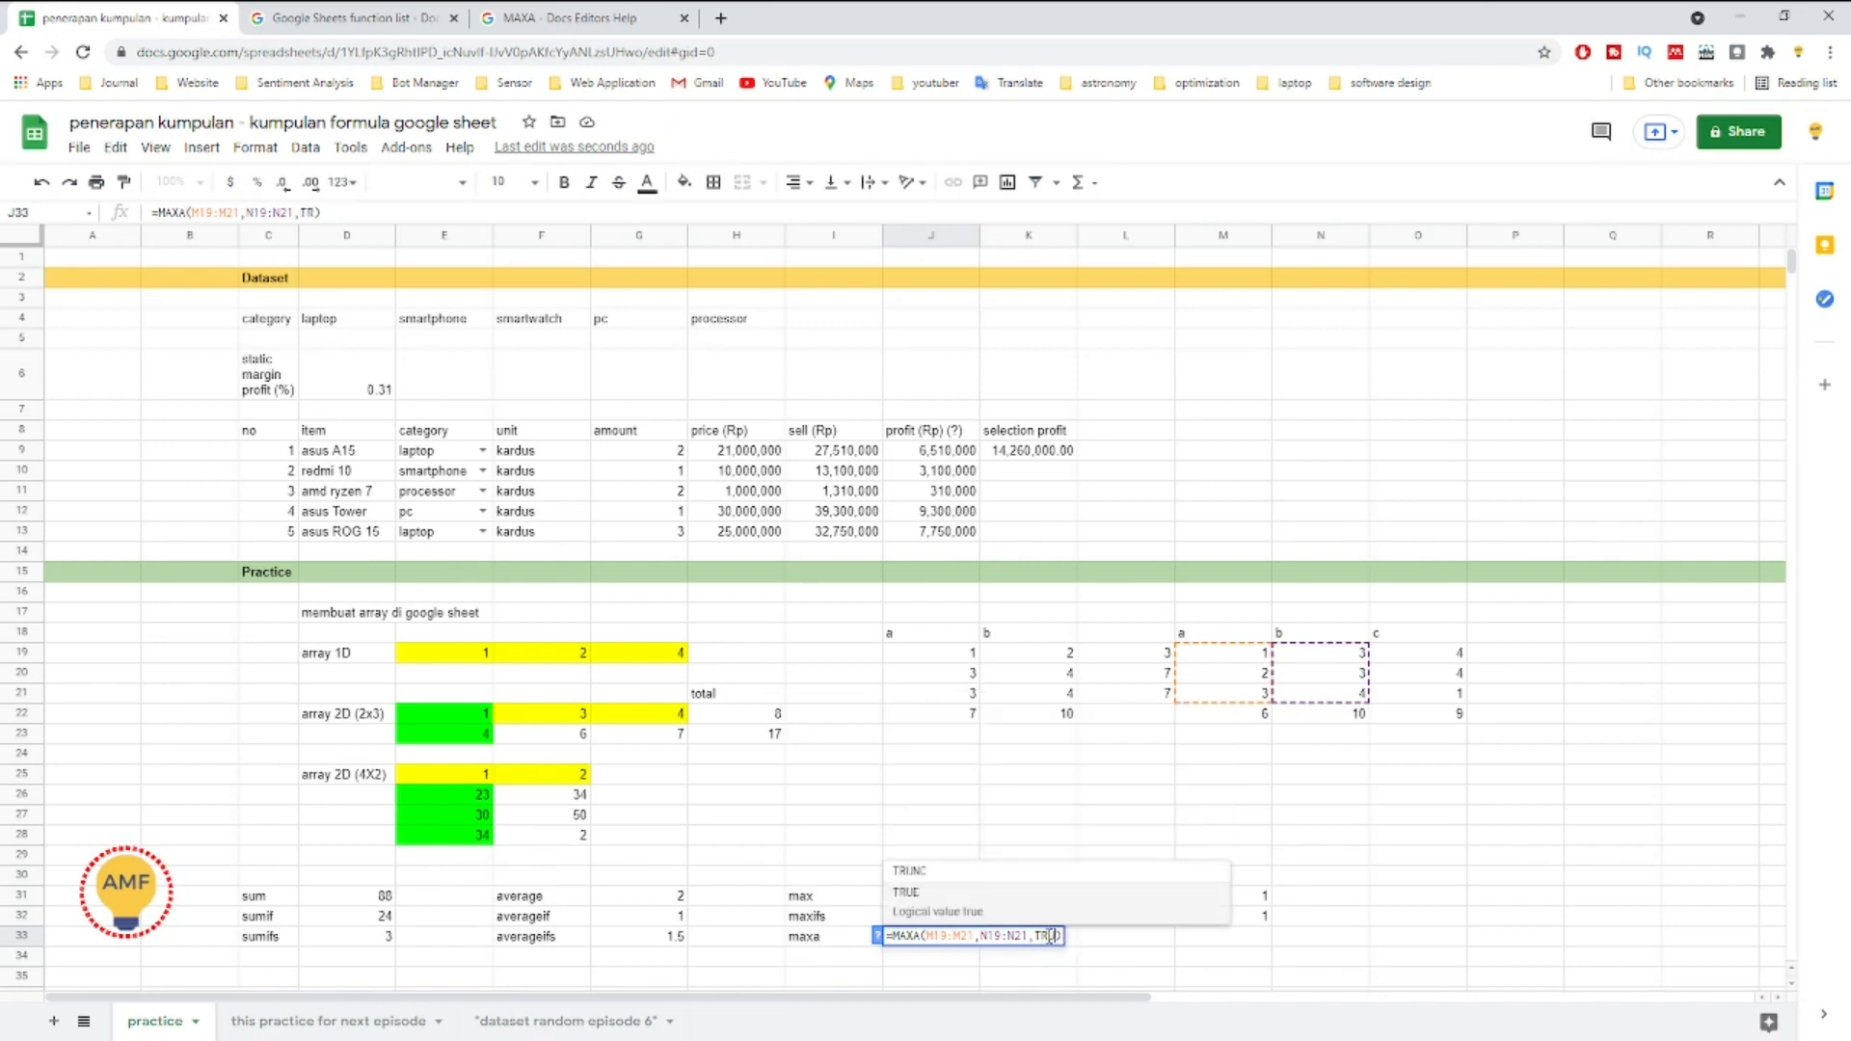
{"action": "key", "text": "Return"}
{"action": "left_click", "coordinate": [965, 937]}
{"action": "double_click", "coordinate": [1014, 937]}
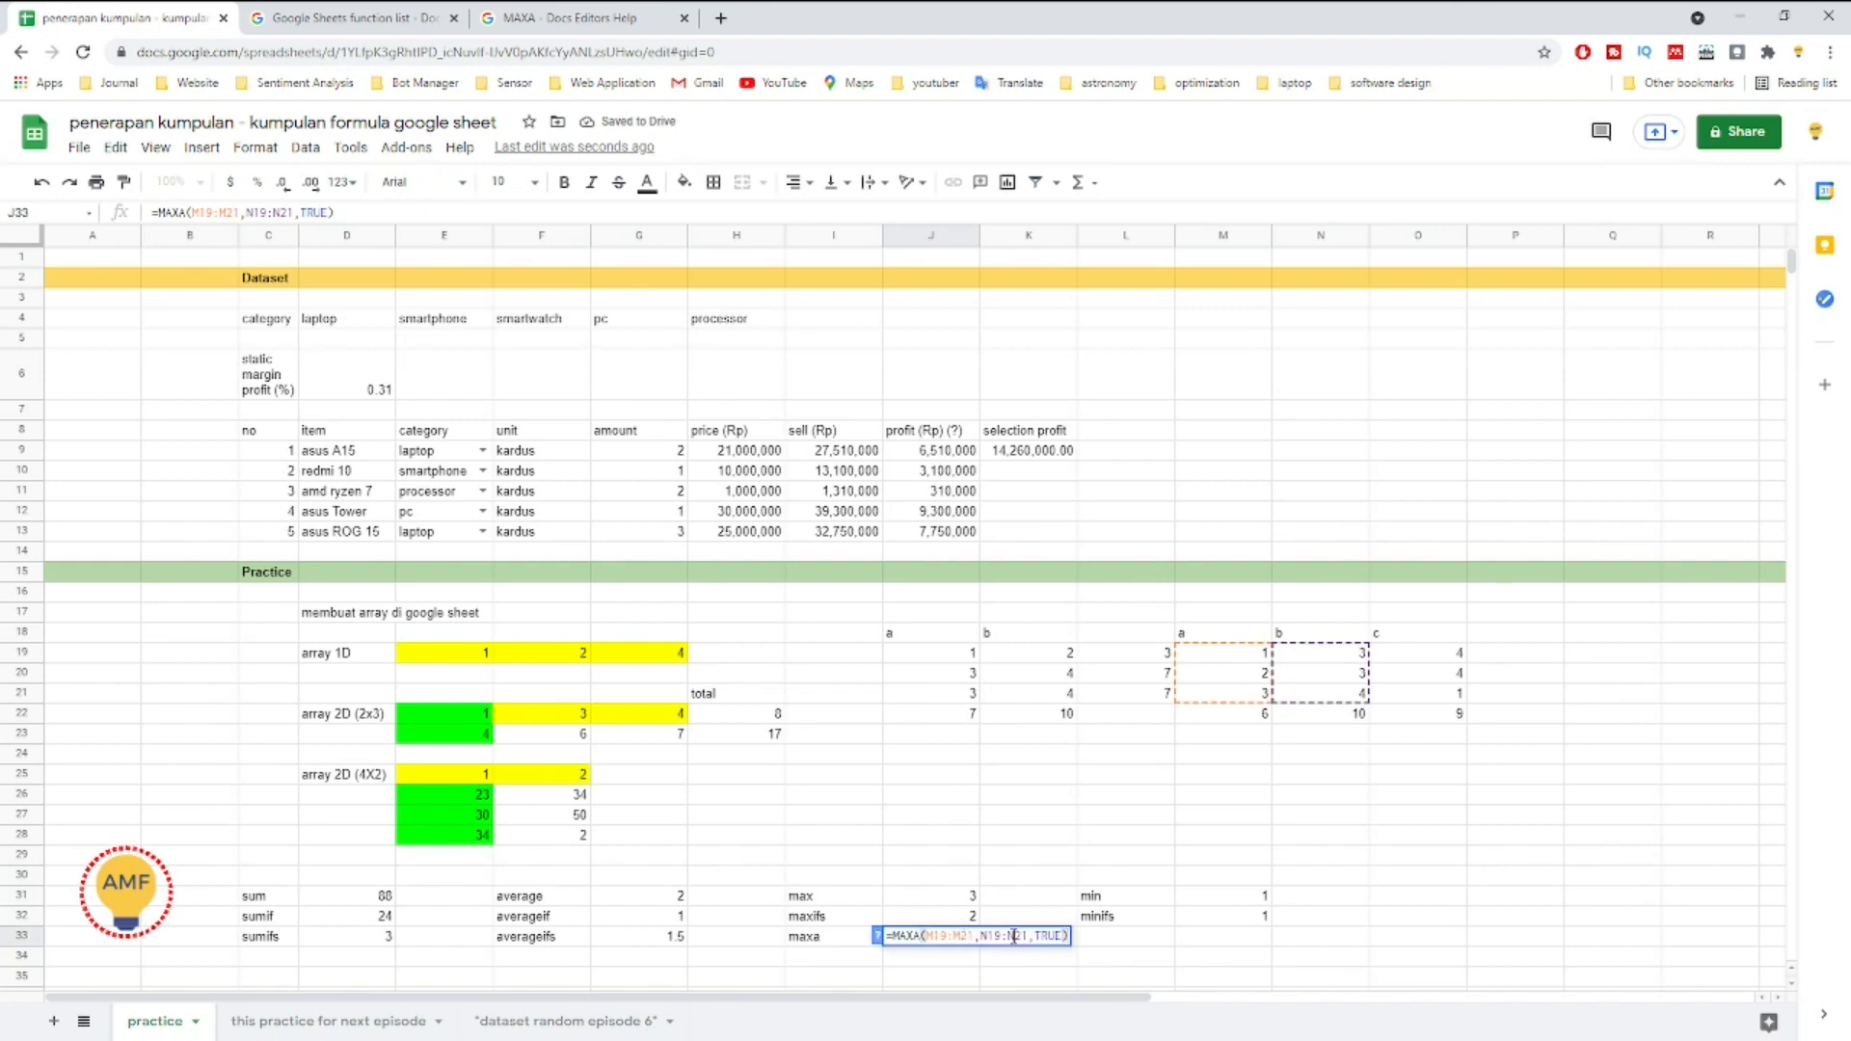
{"action": "key", "text": "Escape"}
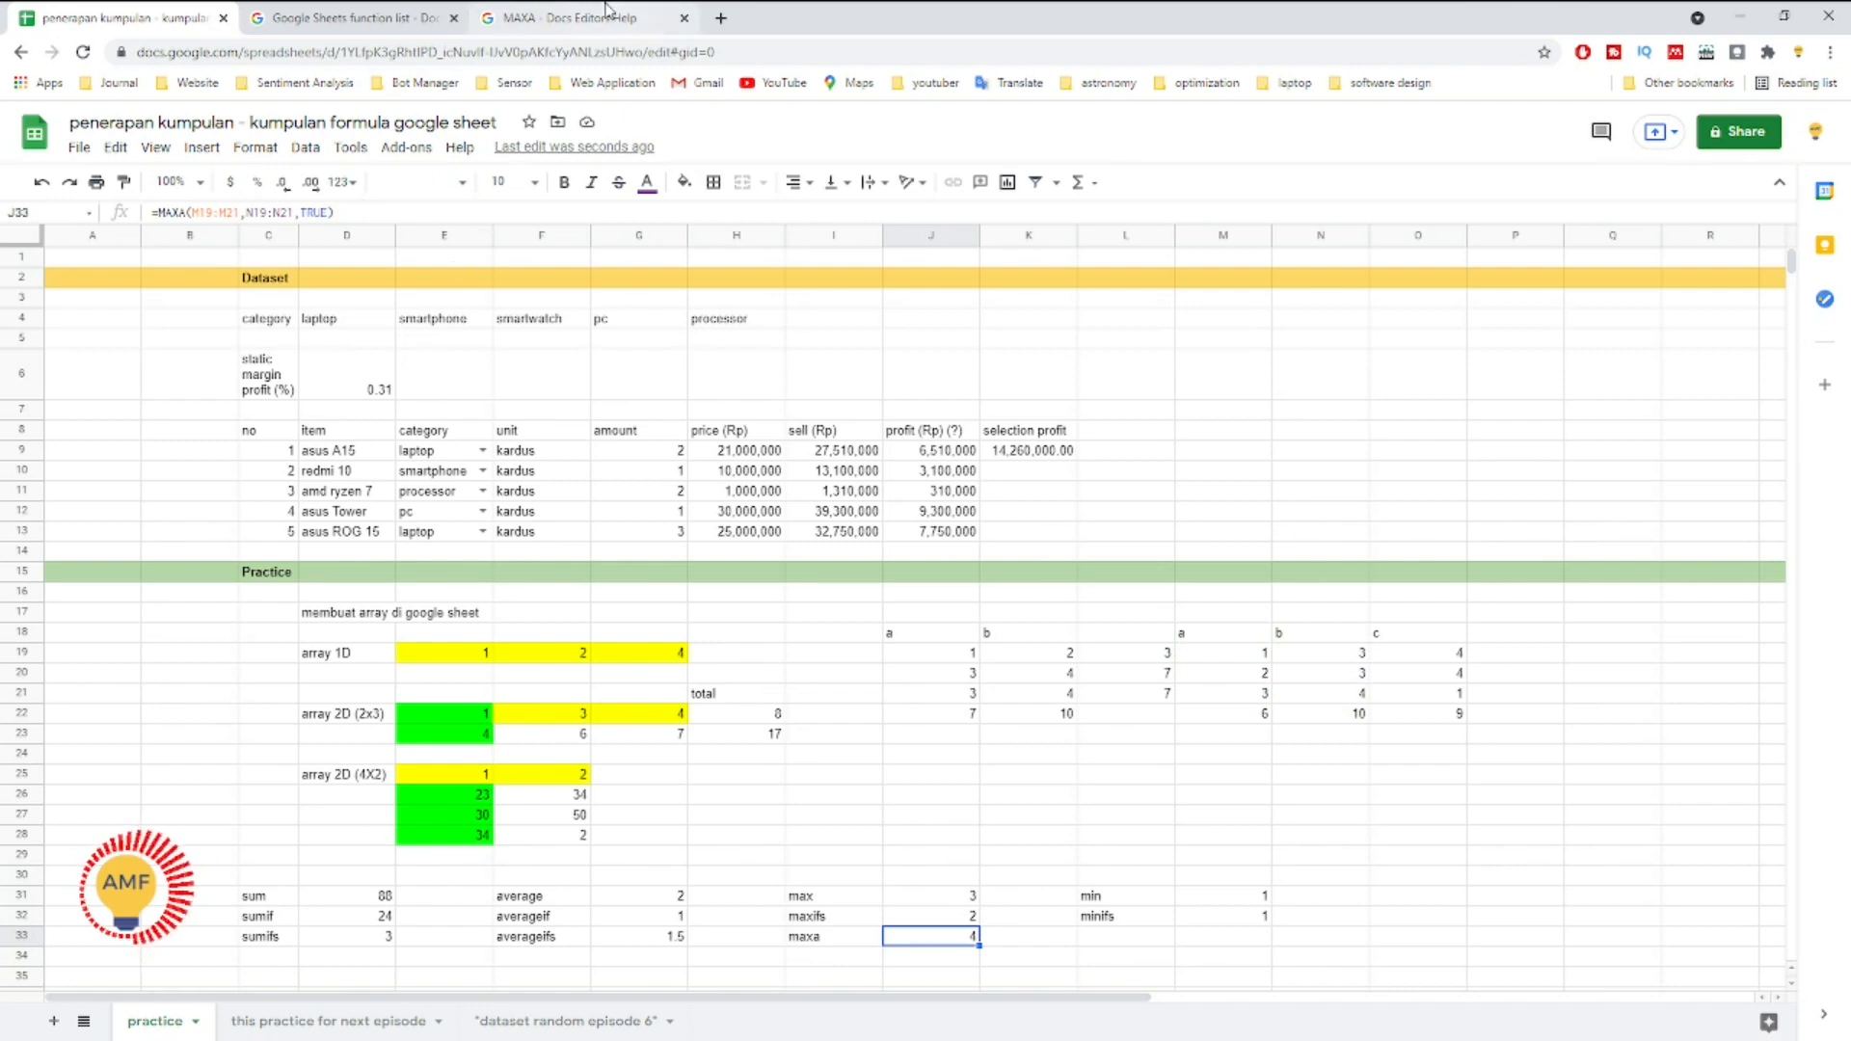
Step: Review the MAXA help page again, from its sample usage and syntax to its examples
{"action": "left_click", "coordinate": [579, 17]}
{"action": "scroll", "coordinate": [534, 358], "scroll_direction": "down", "scroll_amount": 10}
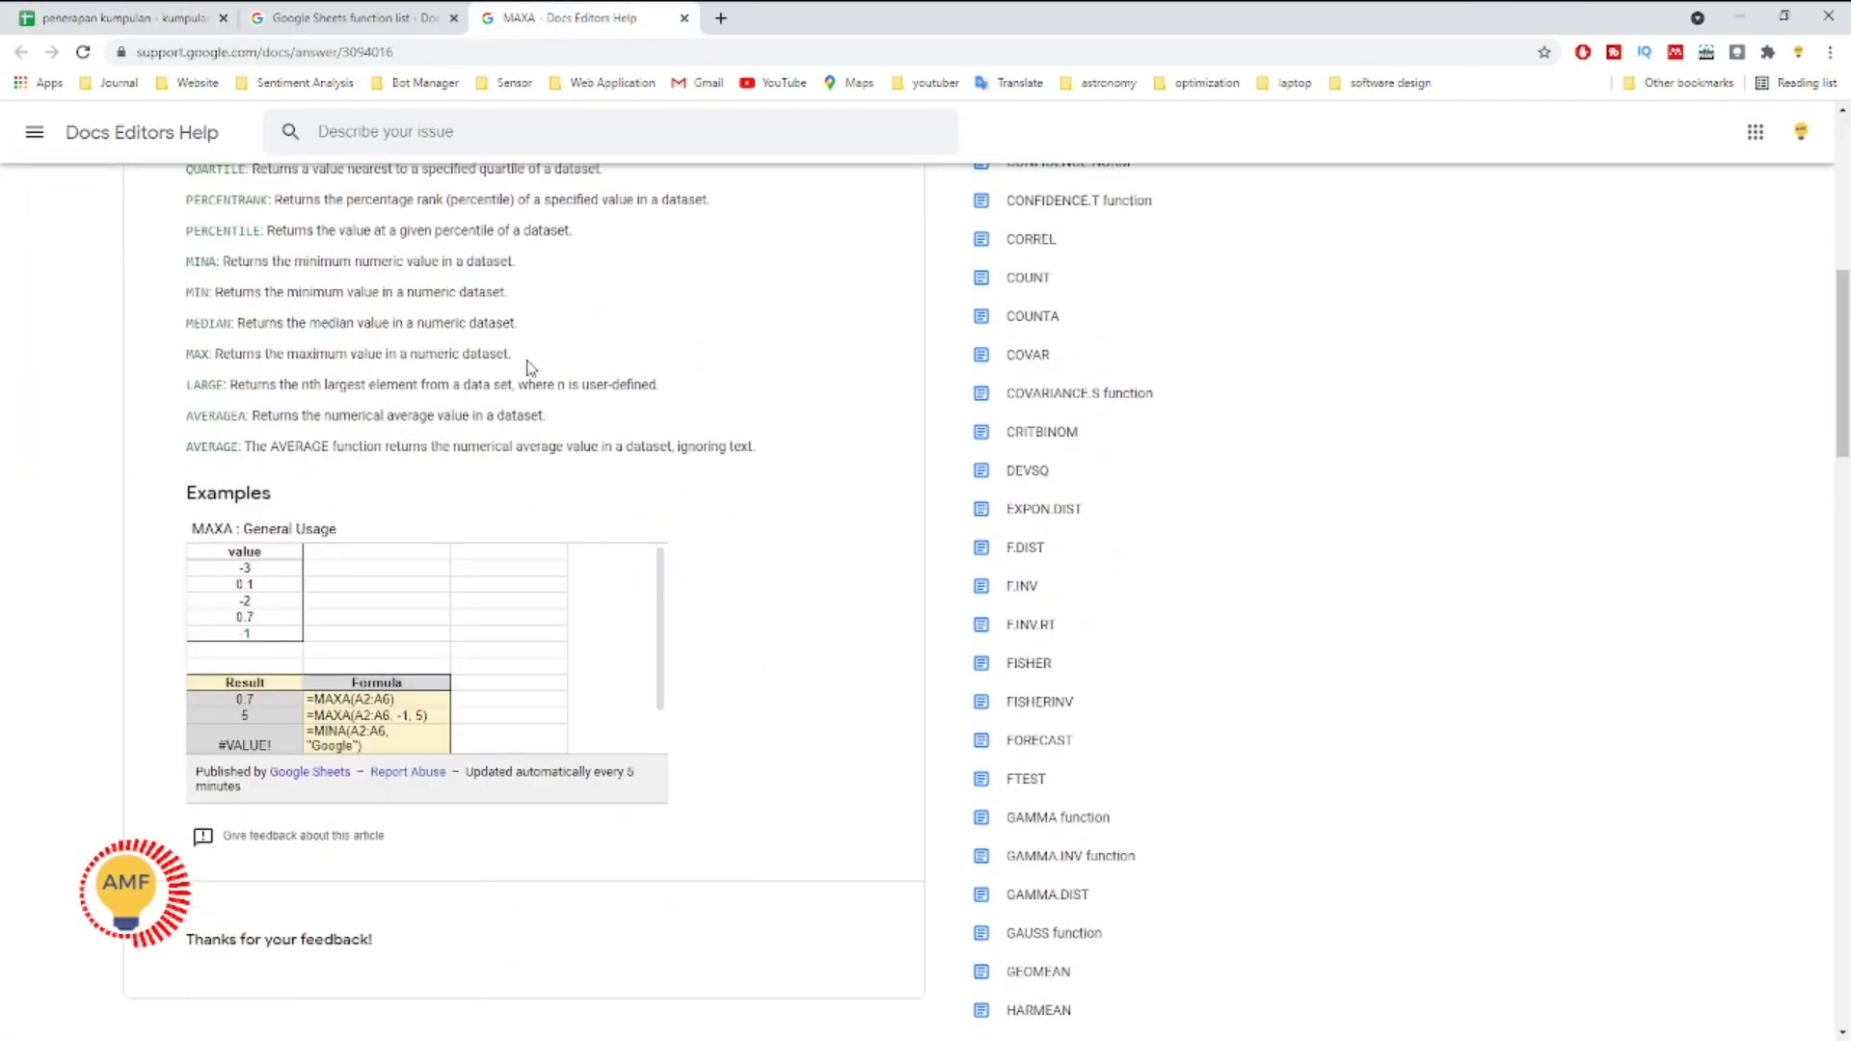
{"action": "scroll", "coordinate": [530, 368], "scroll_direction": "up", "scroll_amount": 5}
{"action": "scroll", "coordinate": [530, 367], "scroll_direction": "up", "scroll_amount": 6}
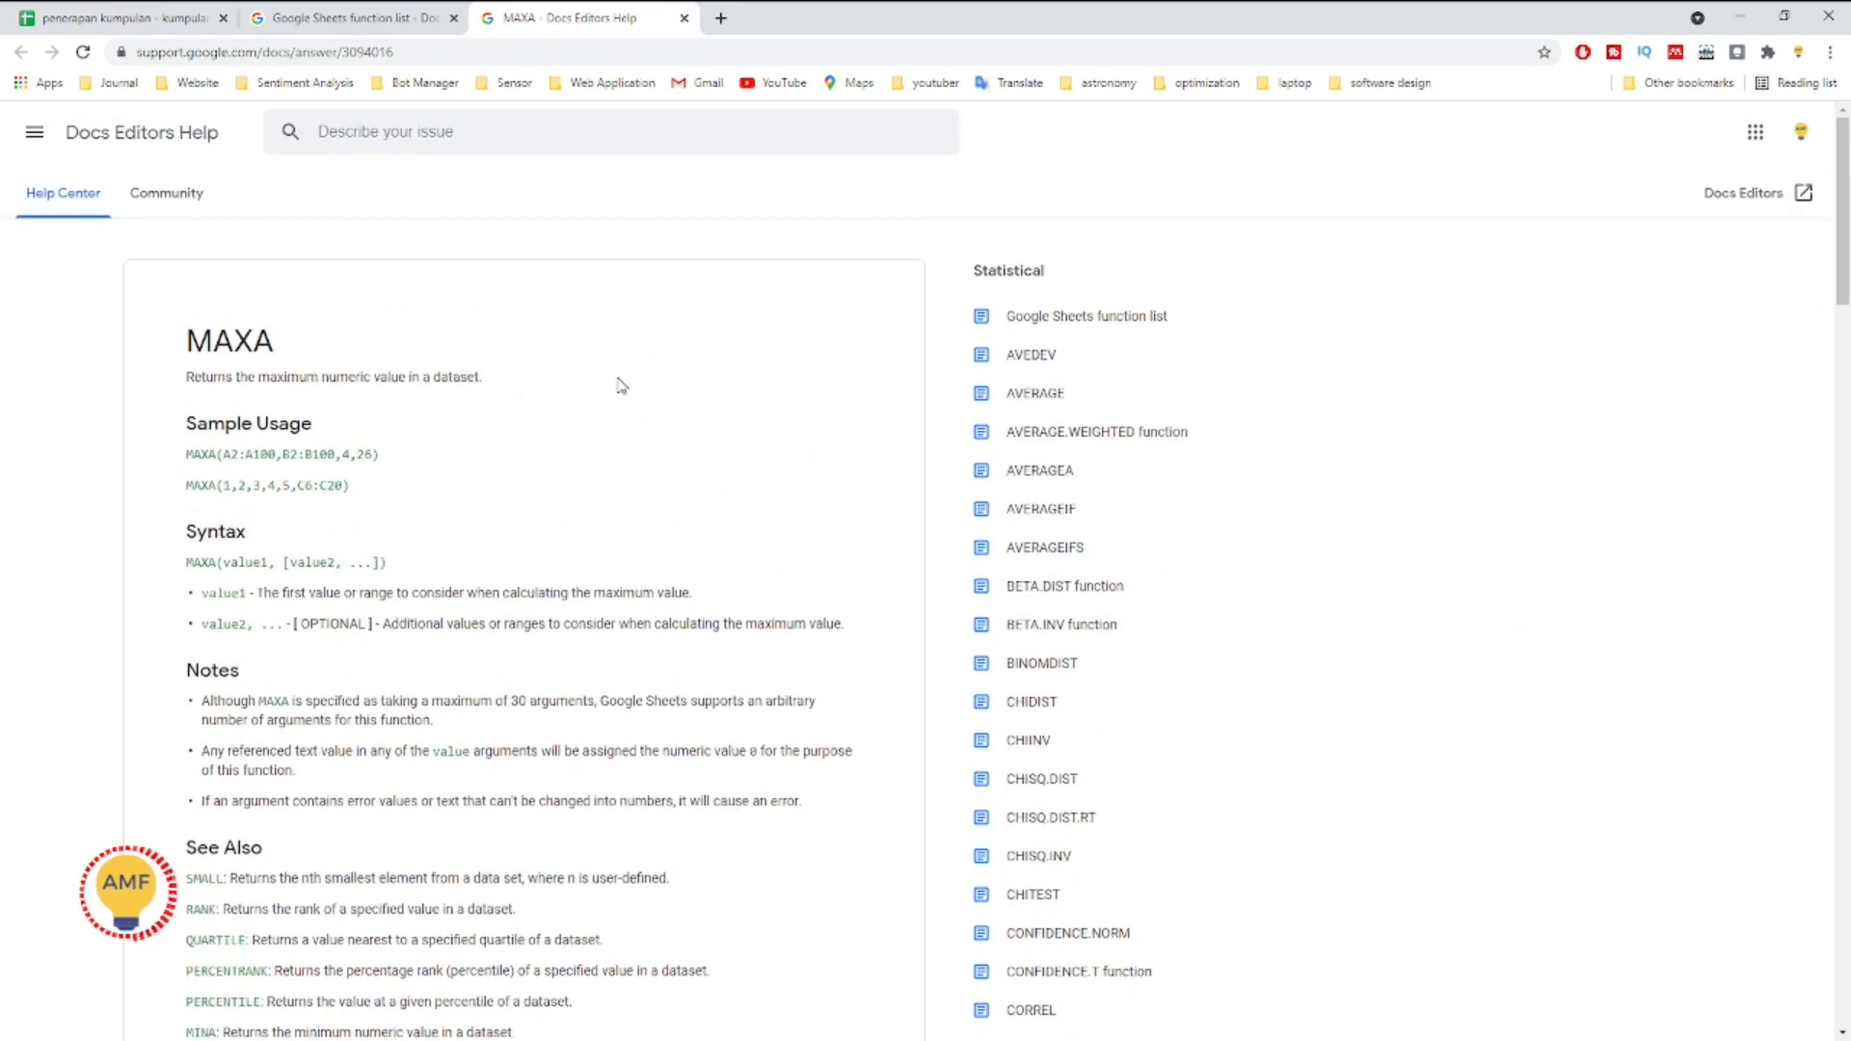
{"action": "scroll", "coordinate": [649, 459], "scroll_direction": "down", "scroll_amount": 9}
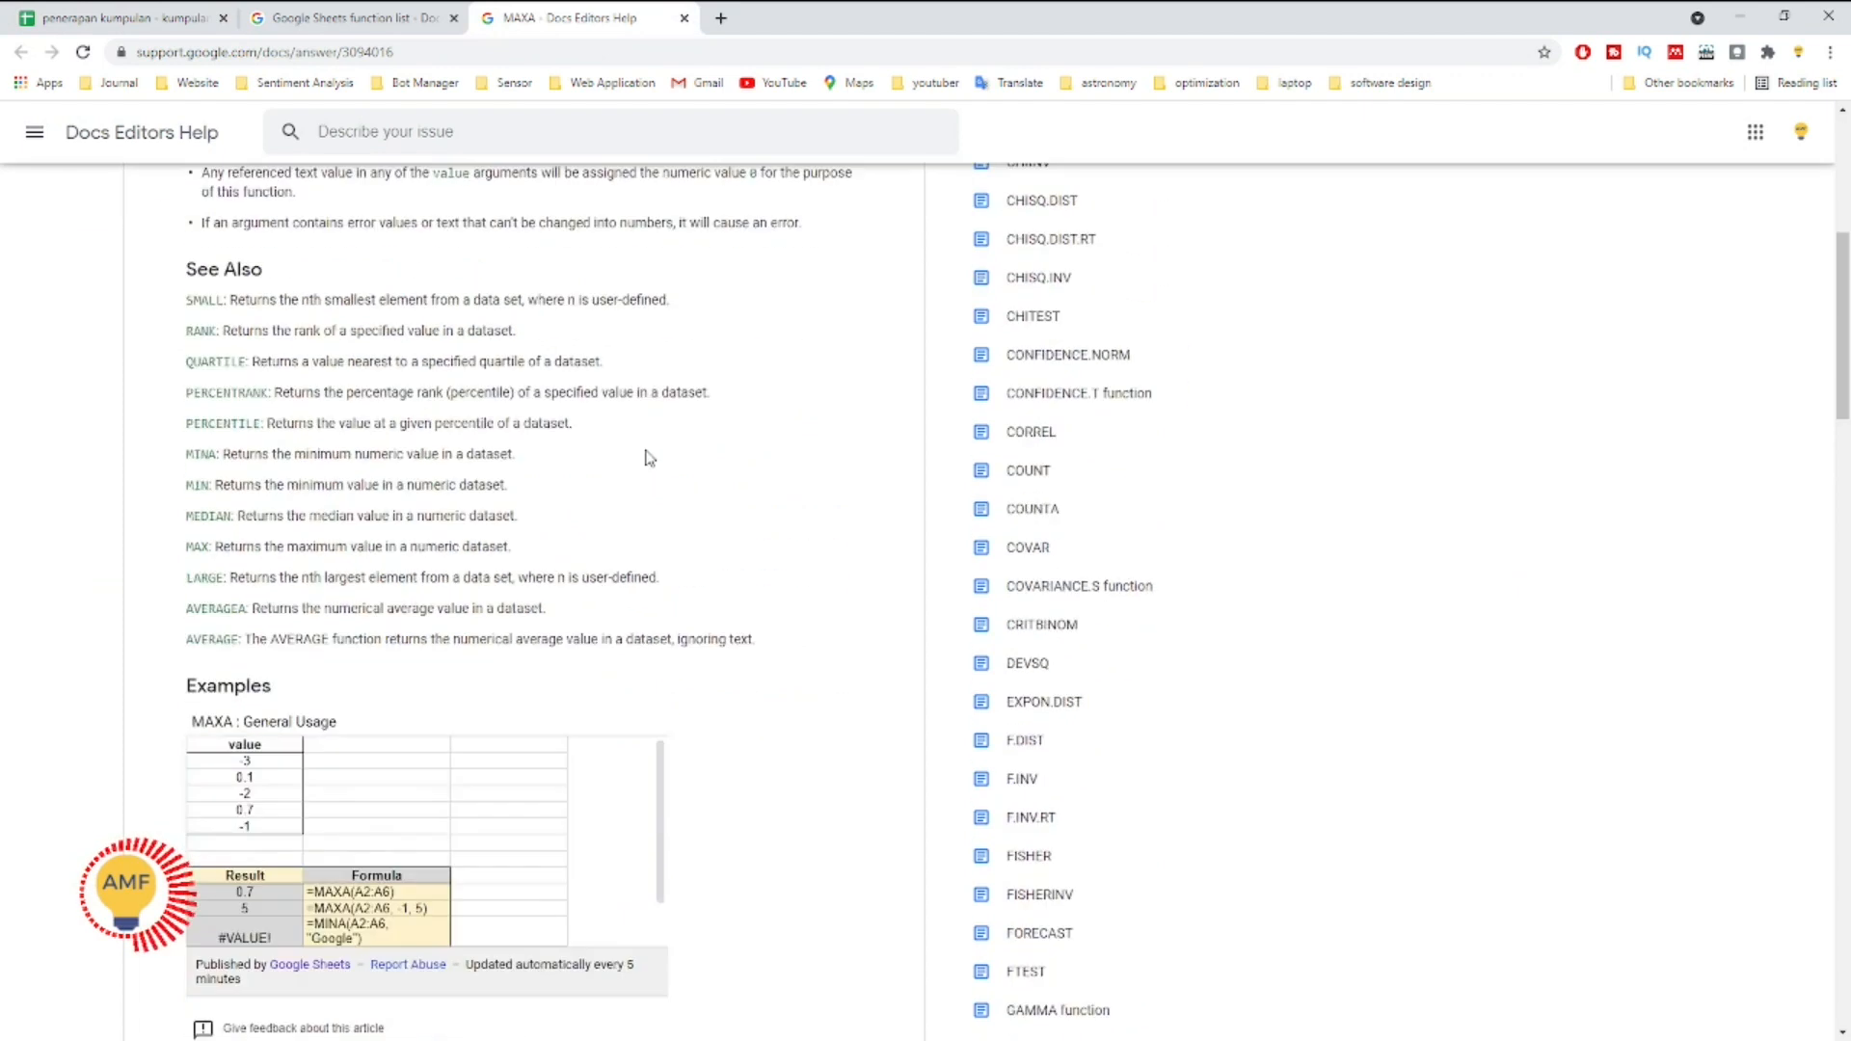
{"action": "scroll", "coordinate": [628, 457], "scroll_direction": "up", "scroll_amount": 2}
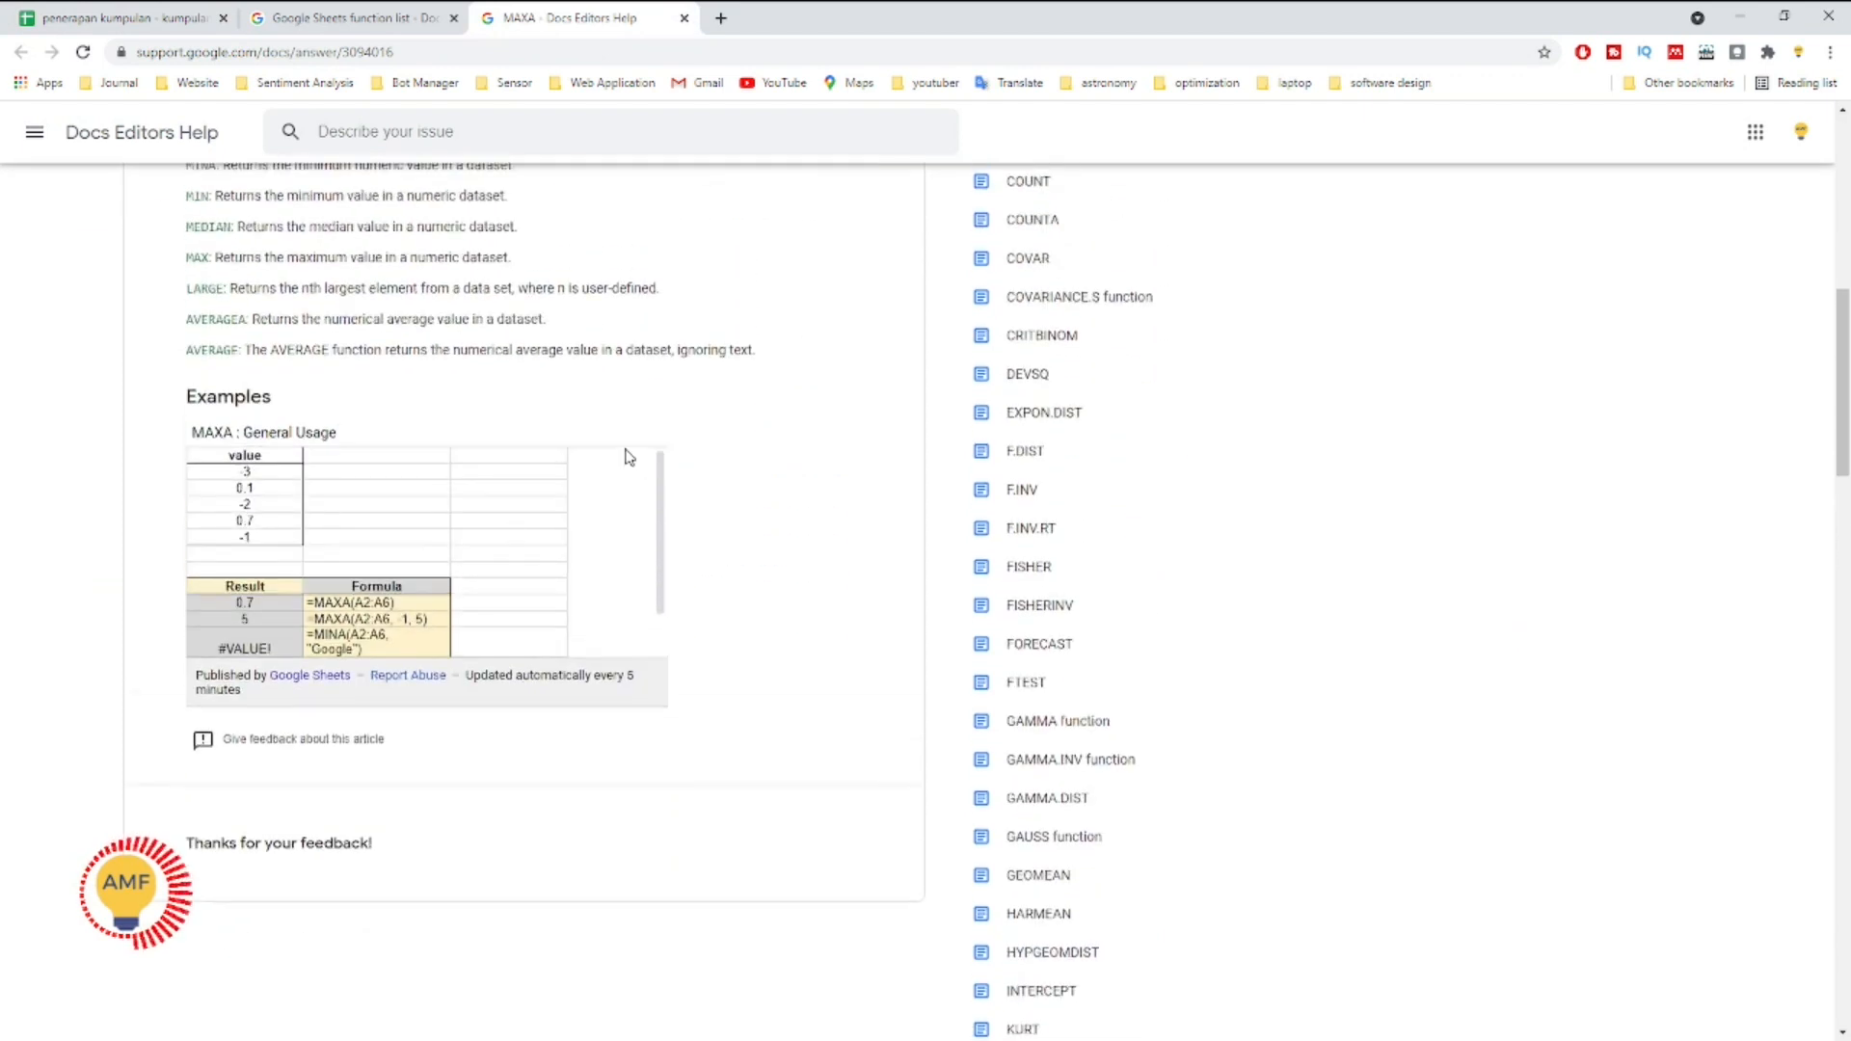
{"action": "scroll", "coordinate": [633, 482], "scroll_direction": "up", "scroll_amount": 3}
{"action": "scroll", "coordinate": [633, 480], "scroll_direction": "up", "scroll_amount": 5}
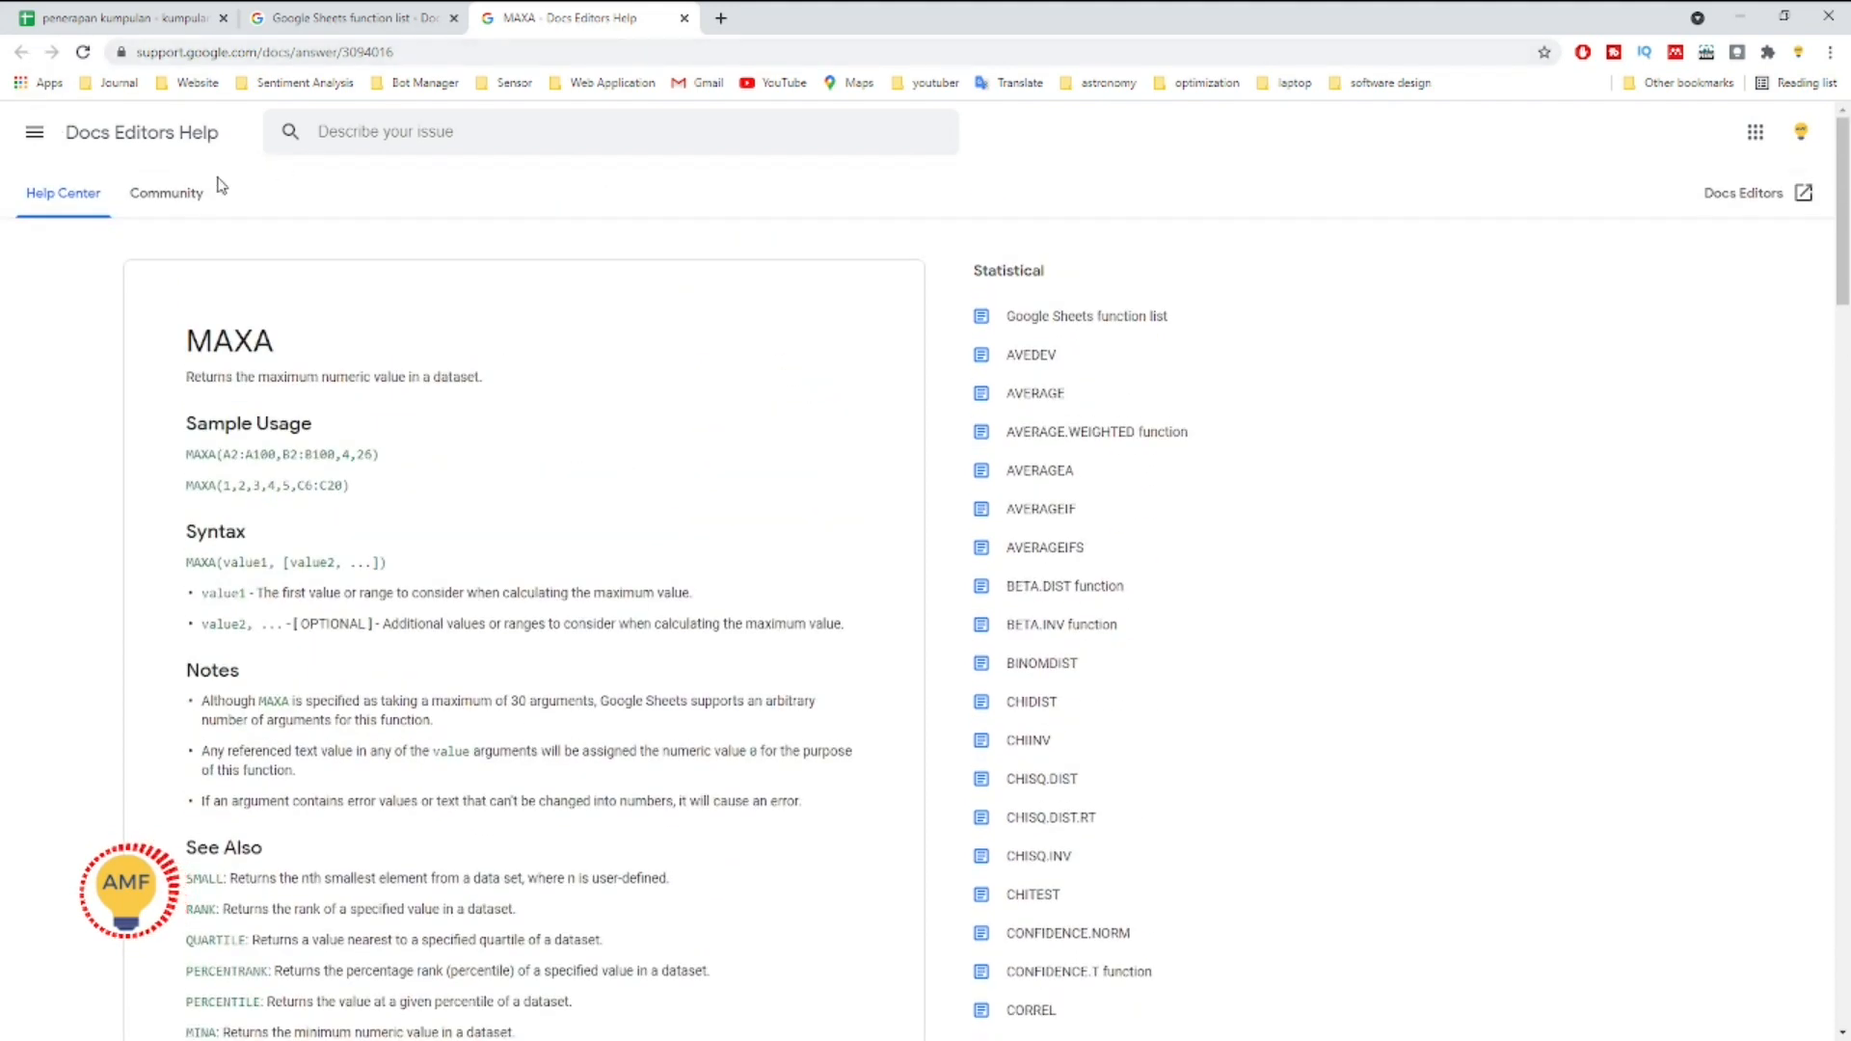
{"action": "left_click", "coordinate": [425, 132]}
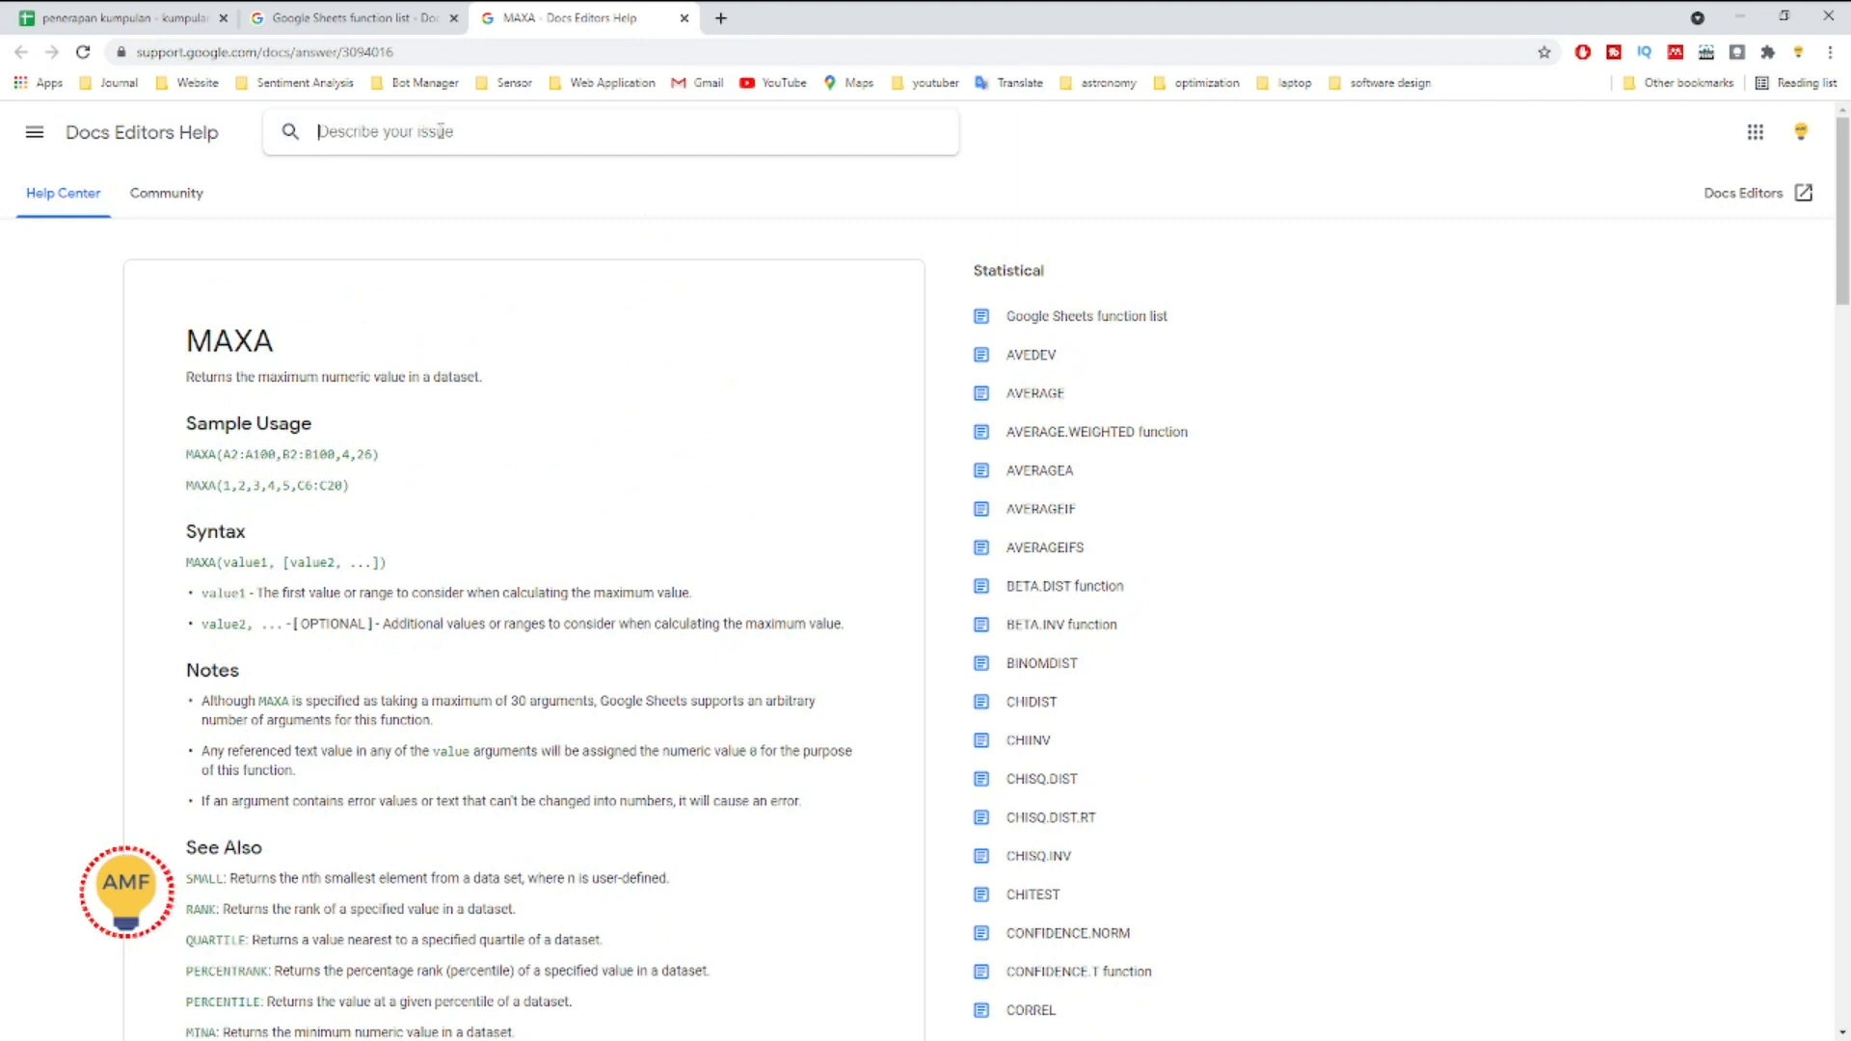
Step: Open the MEDIAN help article from the statistical function list and examine its syntax, notes and examples
{"action": "scroll", "coordinate": [1186, 468], "scroll_direction": "down", "scroll_amount": 7}
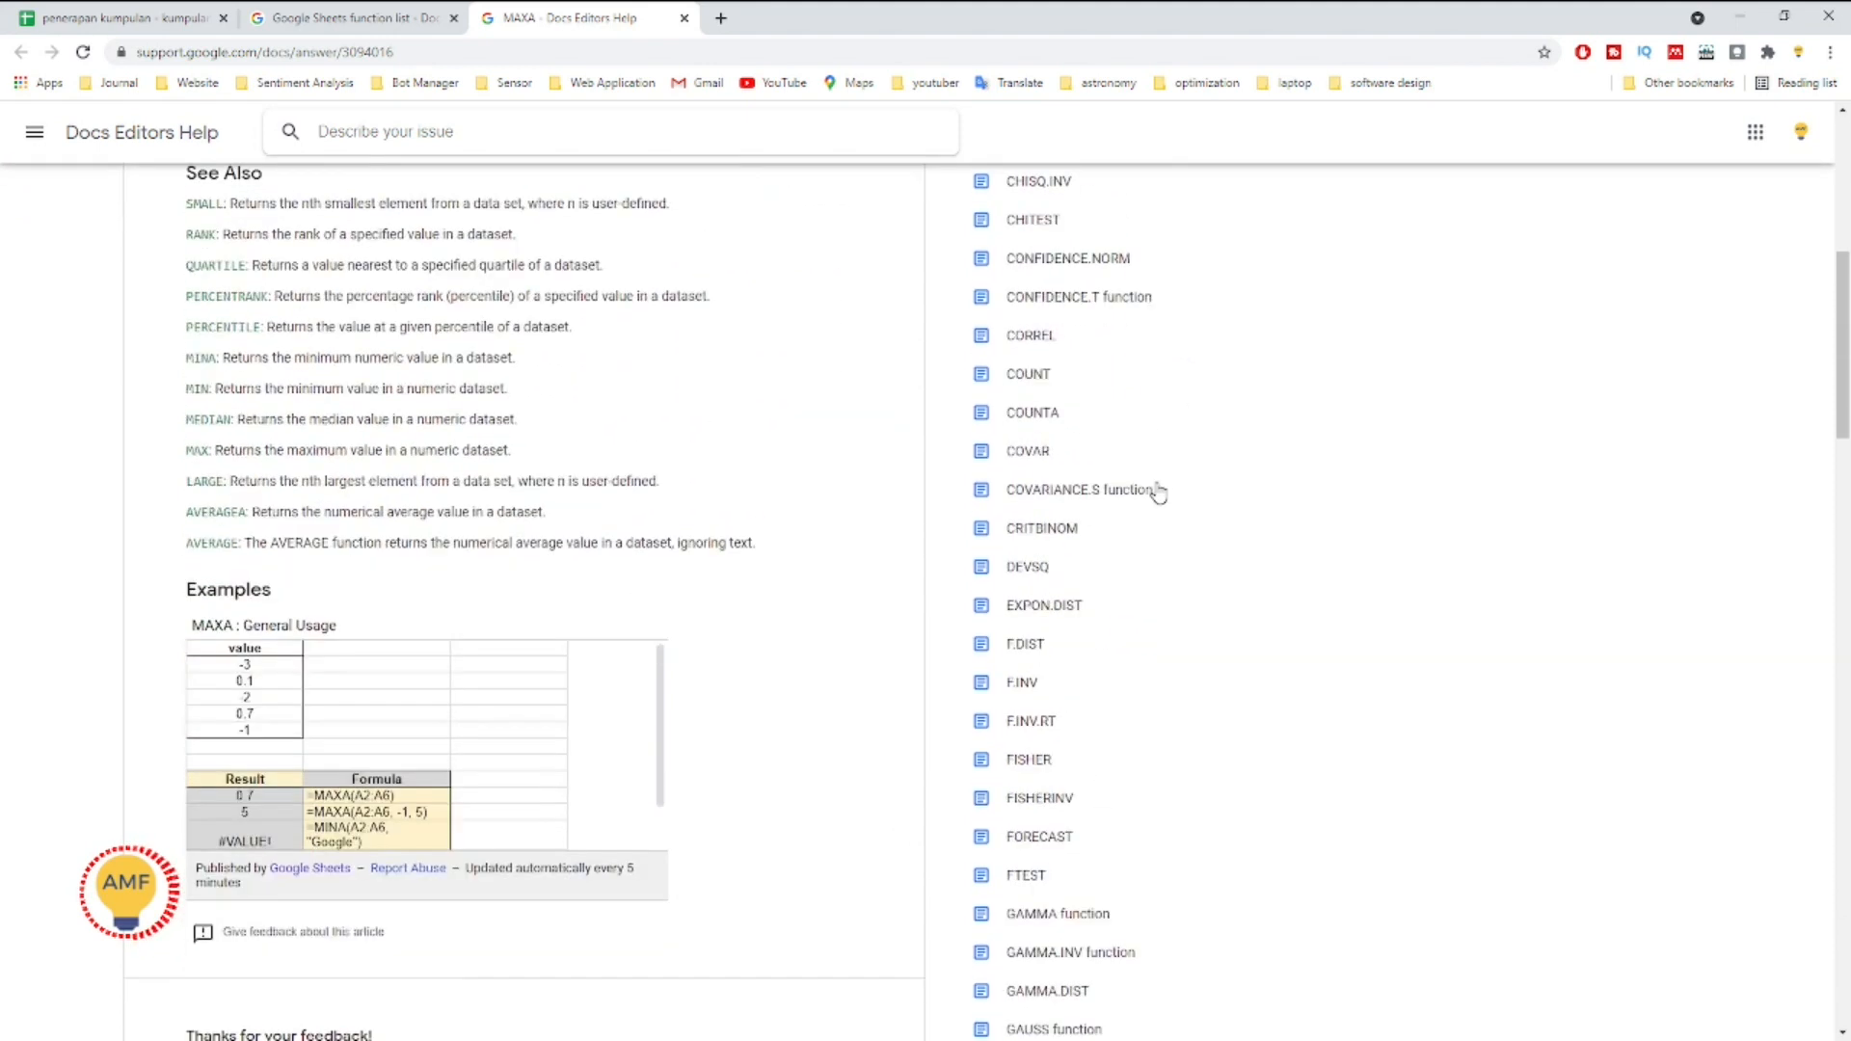
{"action": "scroll", "coordinate": [1157, 491], "scroll_direction": "down", "scroll_amount": 8}
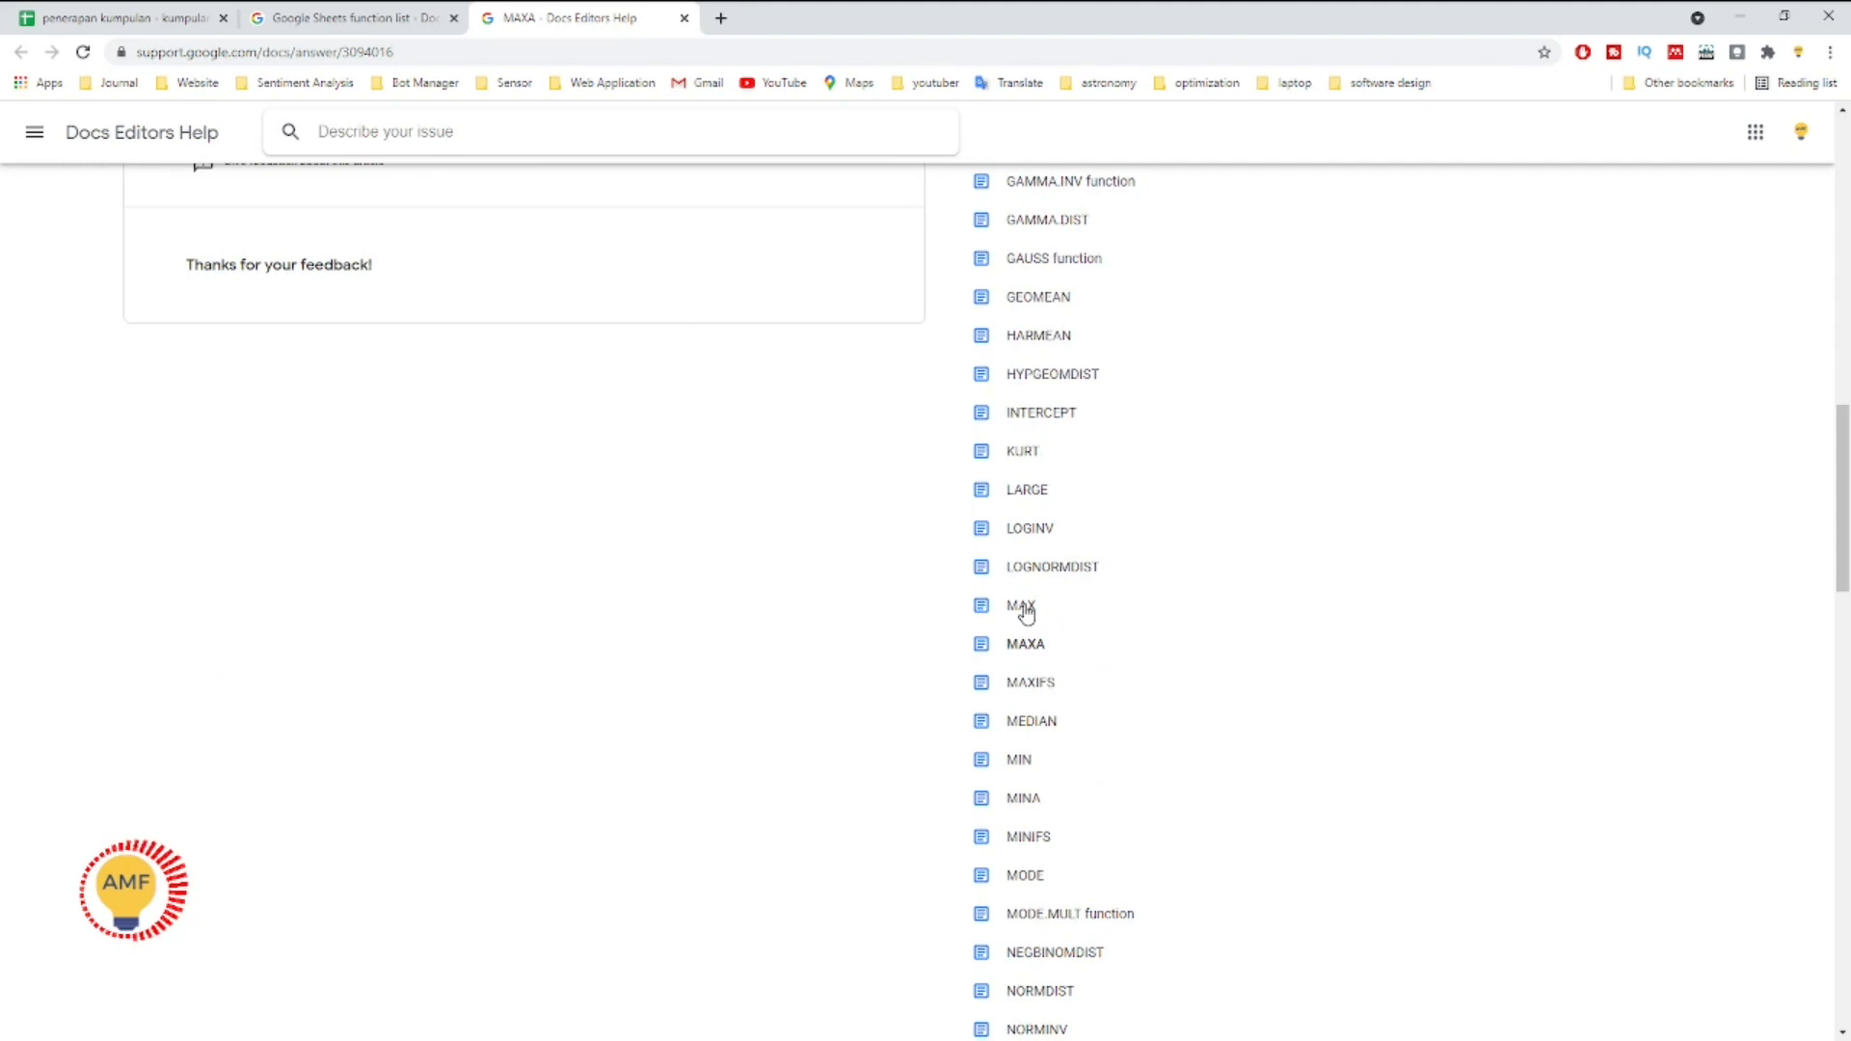
{"action": "left_click", "coordinate": [1033, 728]}
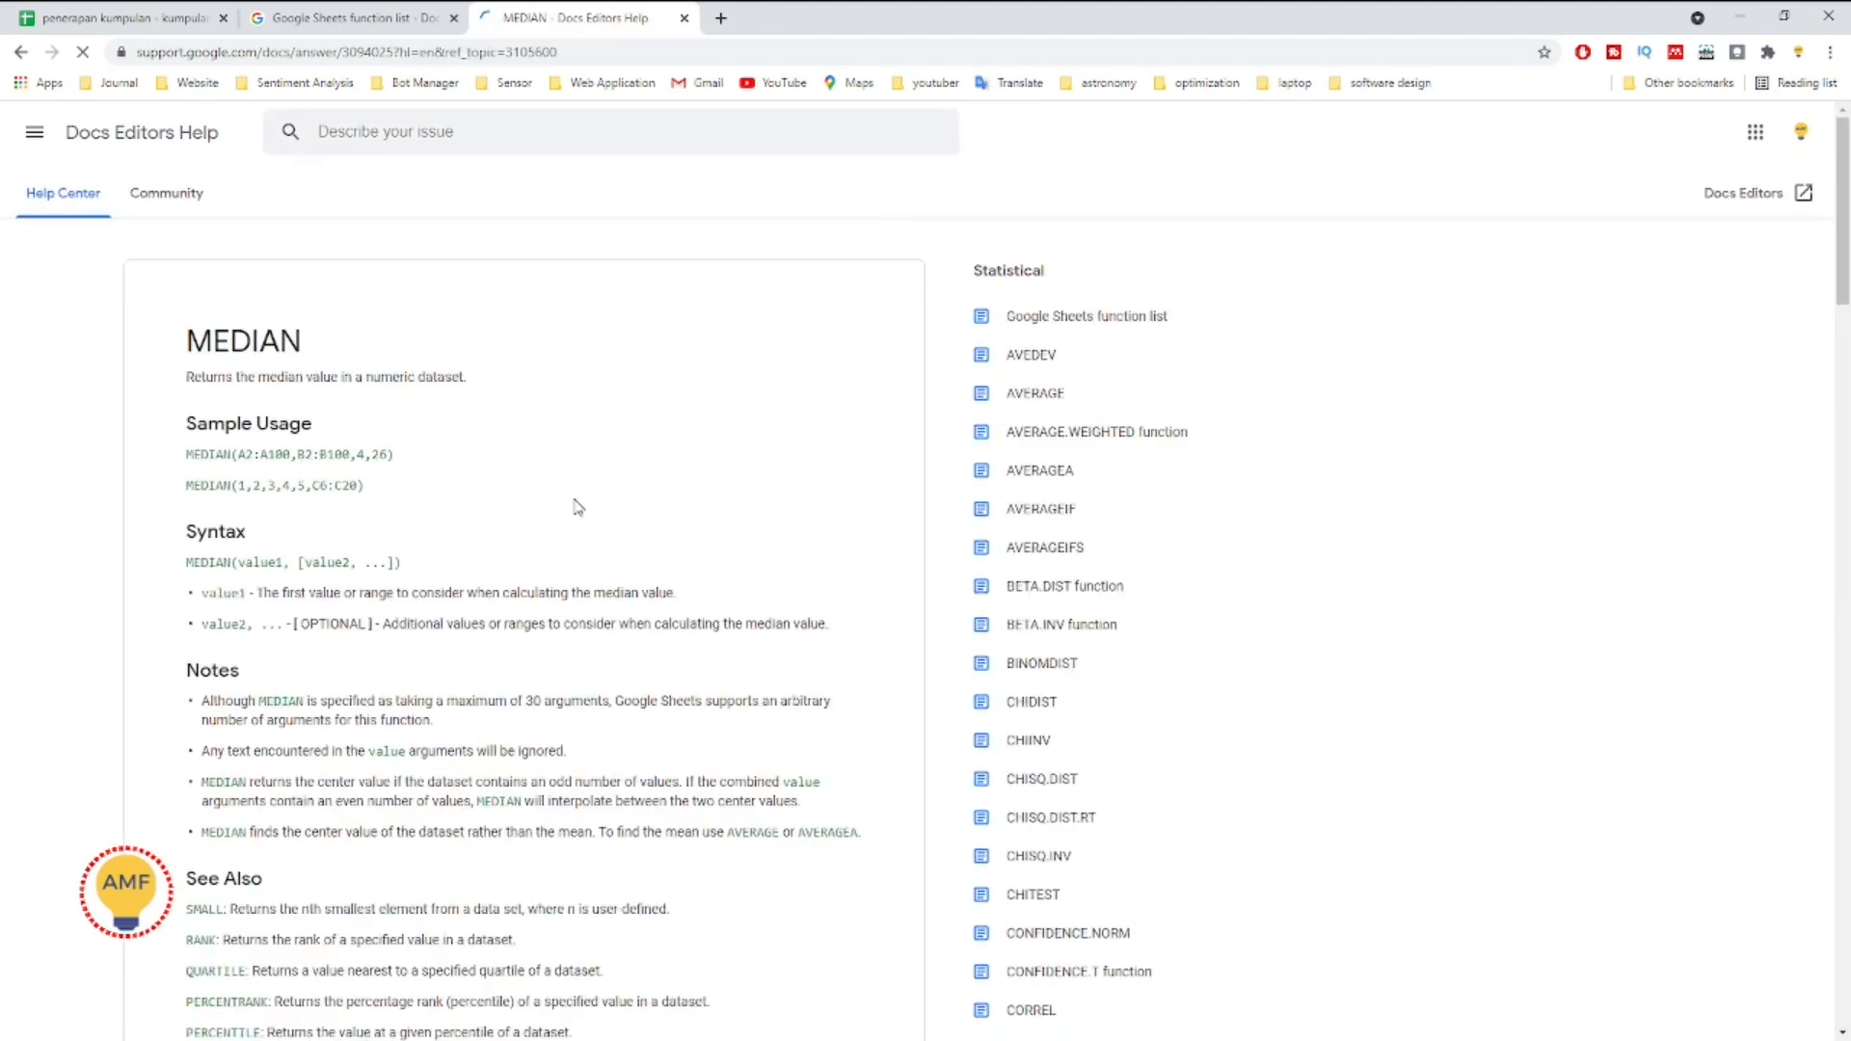
{"action": "scroll", "coordinate": [578, 508], "scroll_direction": "down", "scroll_amount": 7}
{"action": "scroll", "coordinate": [576, 501], "scroll_direction": "up", "scroll_amount": 3}
{"action": "scroll", "coordinate": [578, 508], "scroll_direction": "down", "scroll_amount": 6}
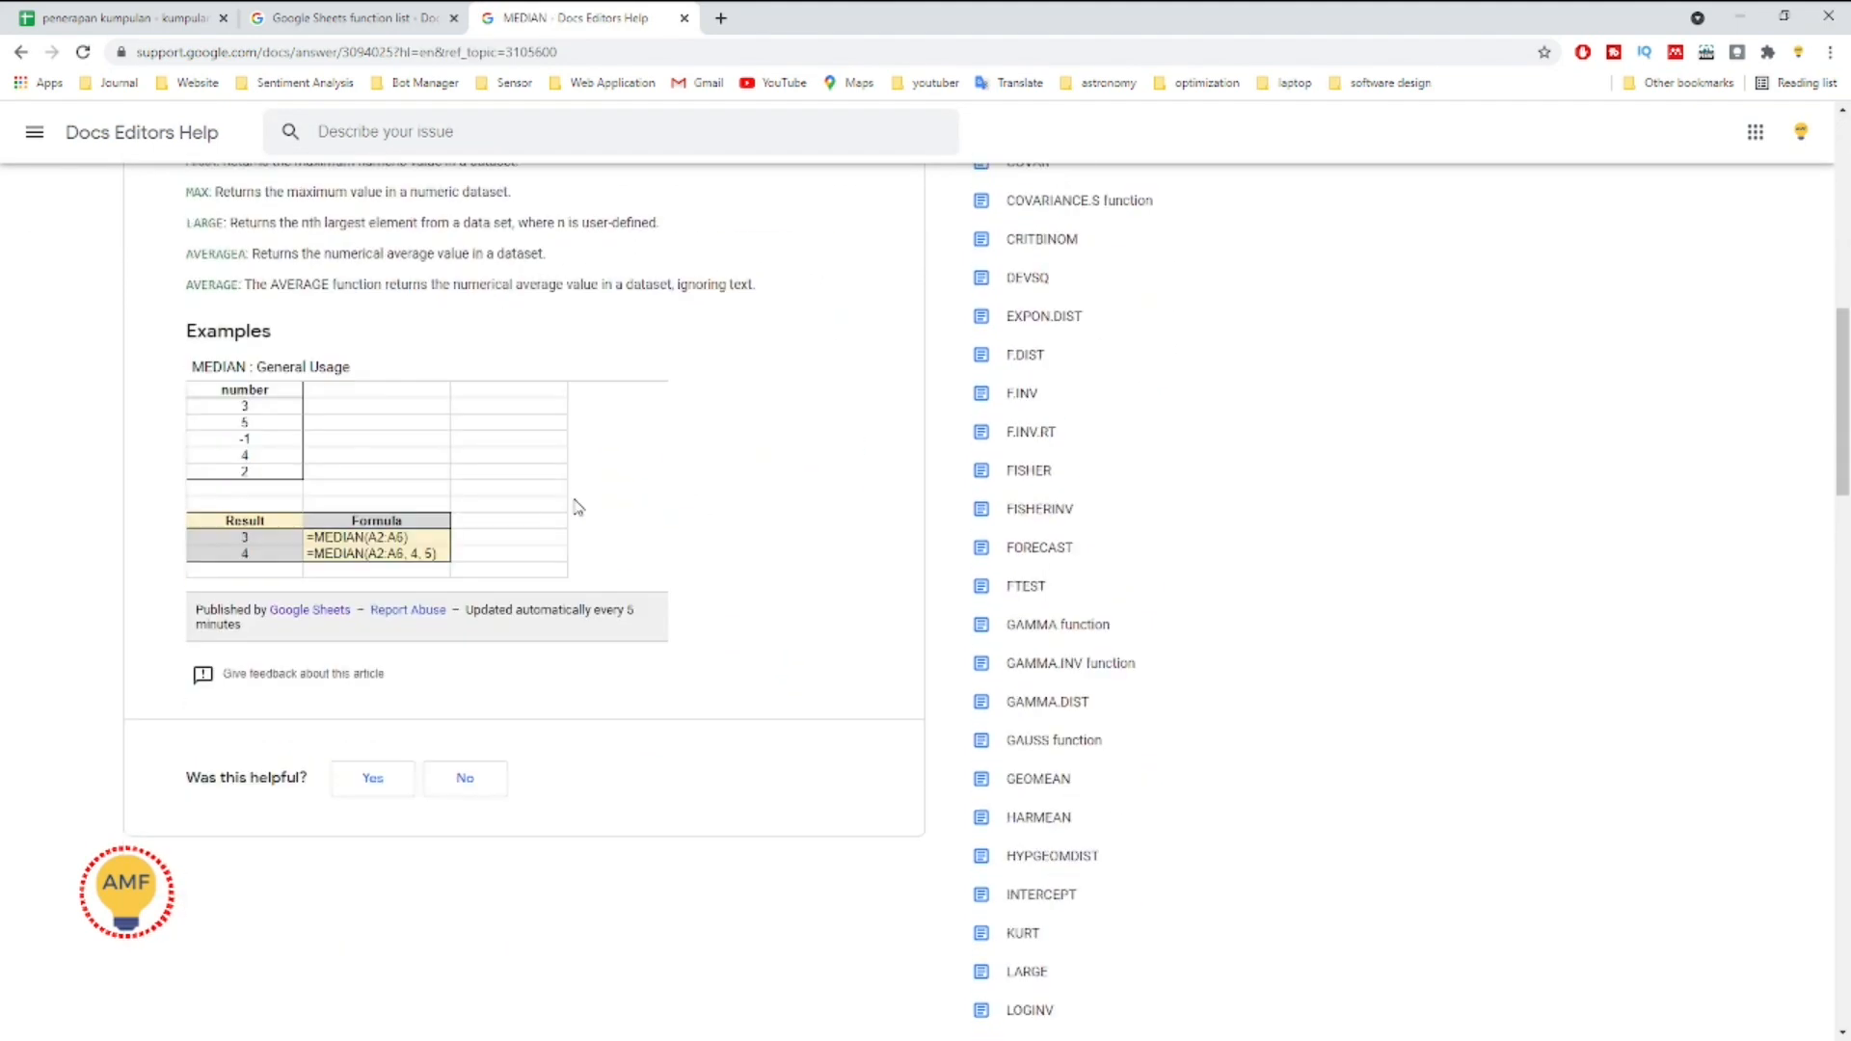
{"action": "scroll", "coordinate": [329, 494], "scroll_direction": "up", "scroll_amount": 2}
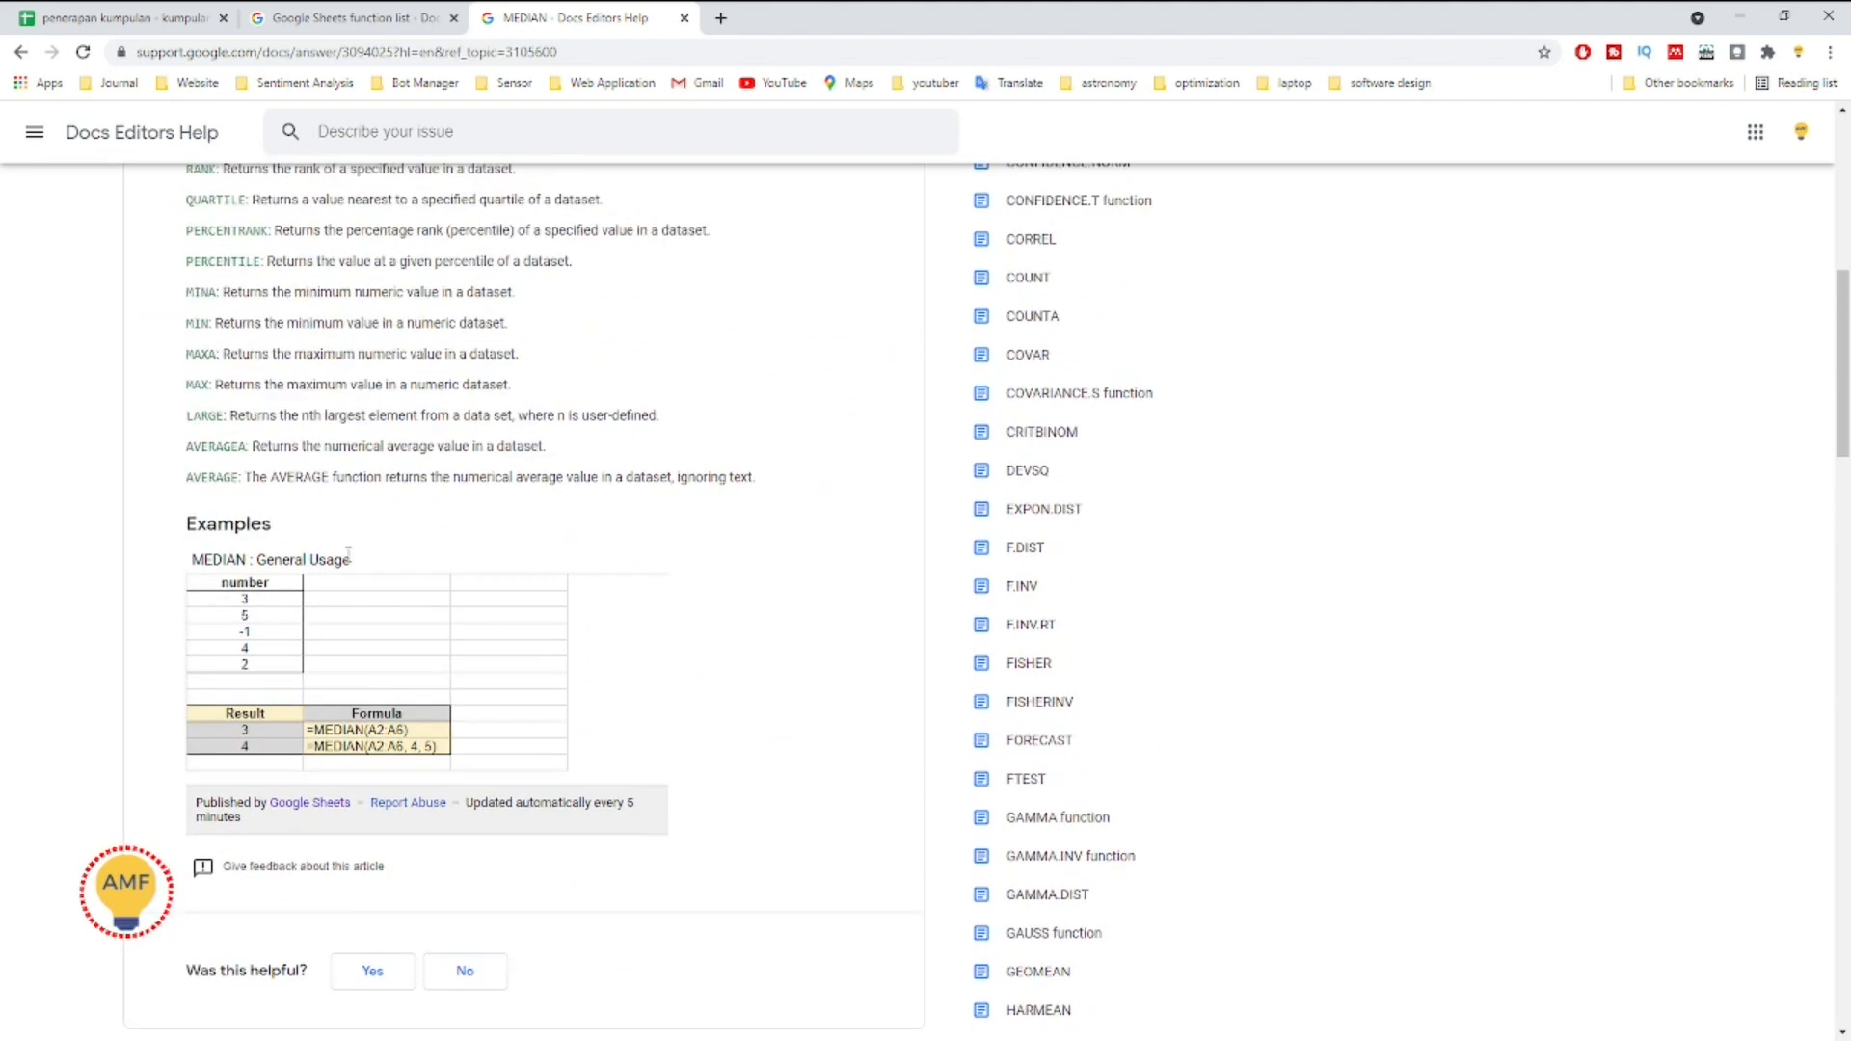
{"action": "scroll", "coordinate": [348, 552], "scroll_direction": "up", "scroll_amount": 9}
{"action": "scroll", "coordinate": [430, 488], "scroll_direction": "down", "scroll_amount": 5}
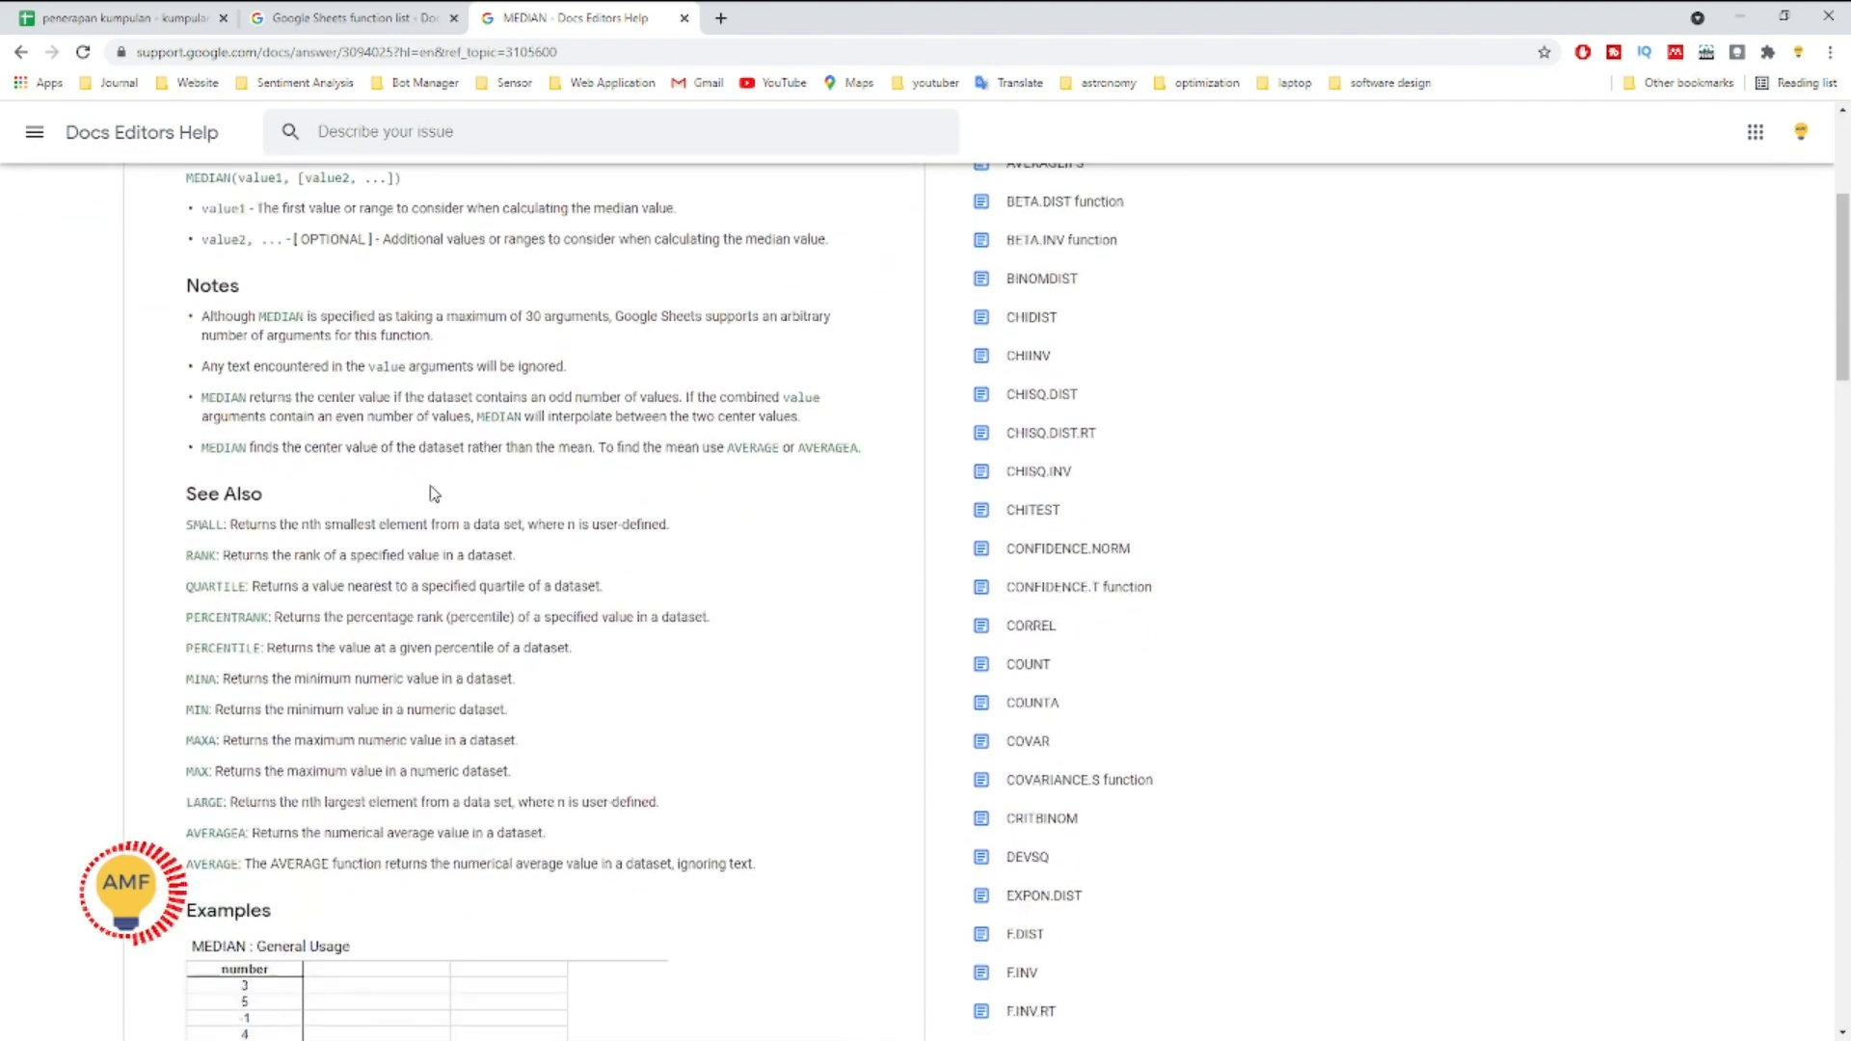
{"action": "scroll", "coordinate": [453, 453], "scroll_direction": "down", "scroll_amount": 2}
{"action": "scroll", "coordinate": [453, 454], "scroll_direction": "down", "scroll_amount": 3}
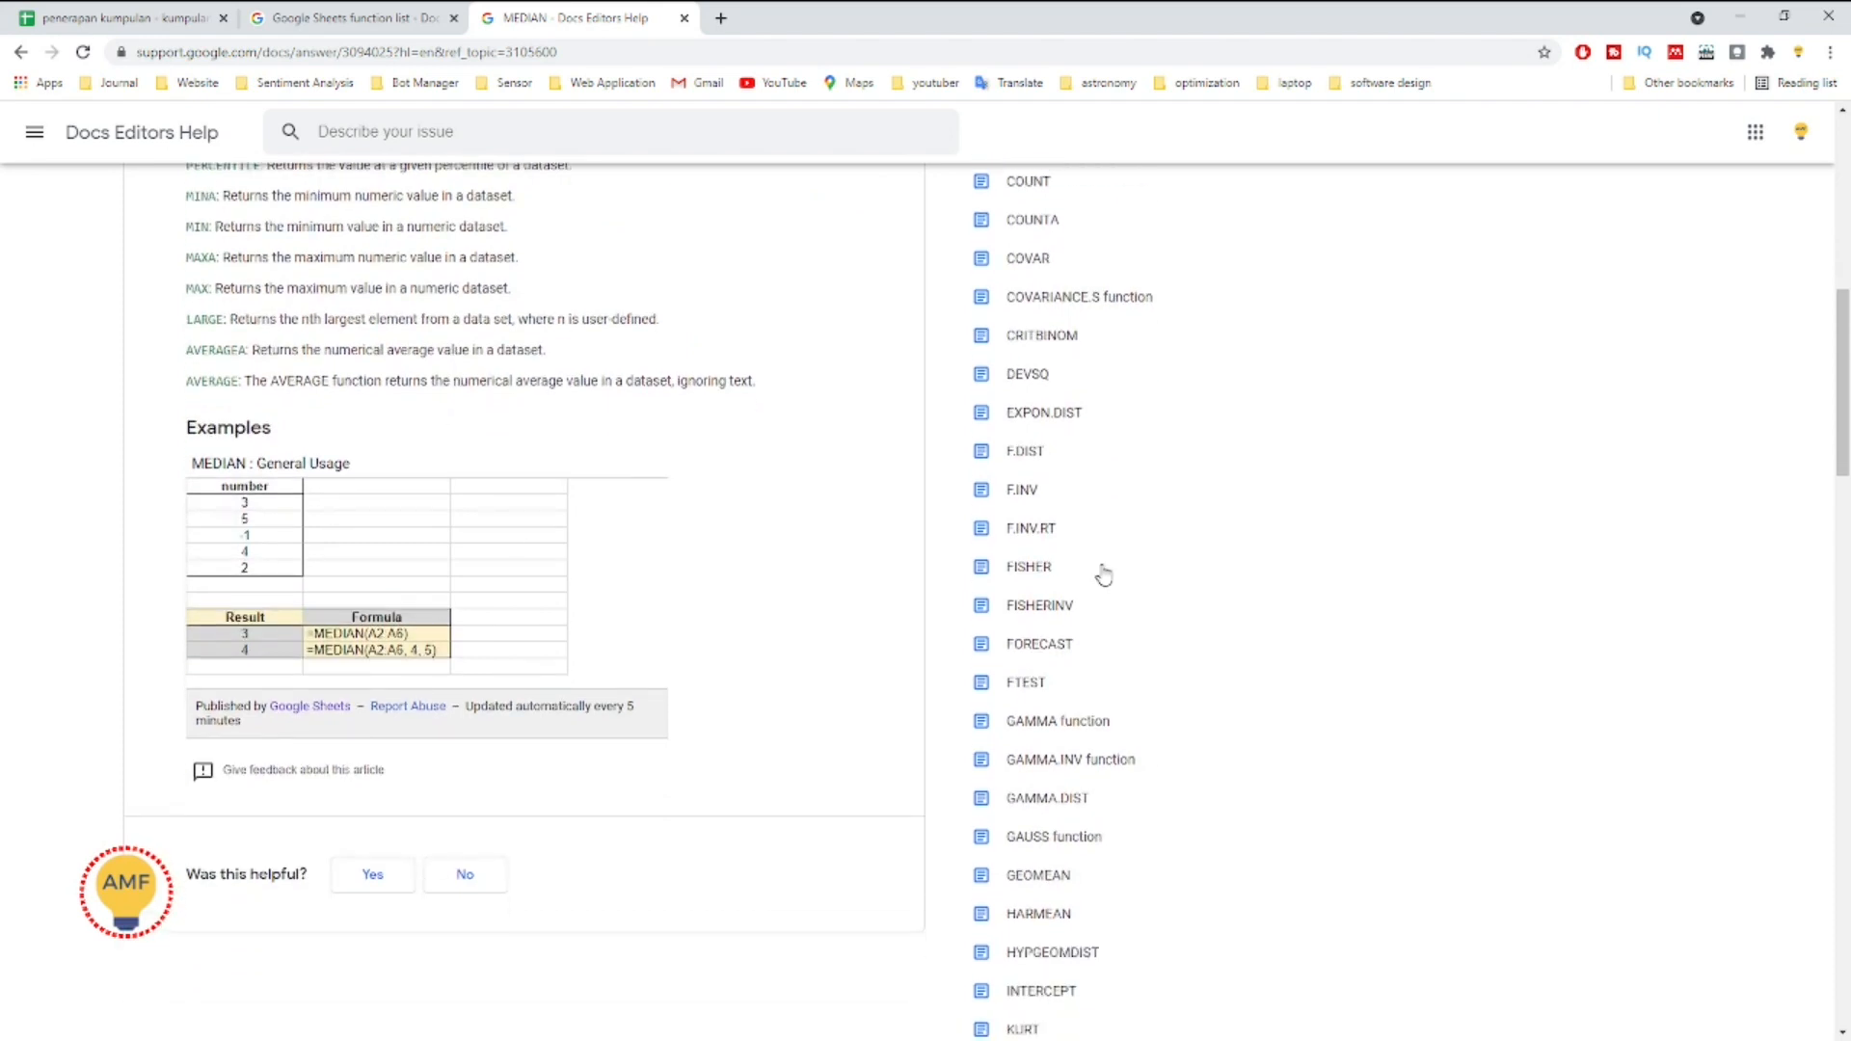
Step: Open the MIN help article from the statistical function list and examine its usage, notes and examples
{"action": "scroll", "coordinate": [1104, 576], "scroll_direction": "down", "scroll_amount": 6}
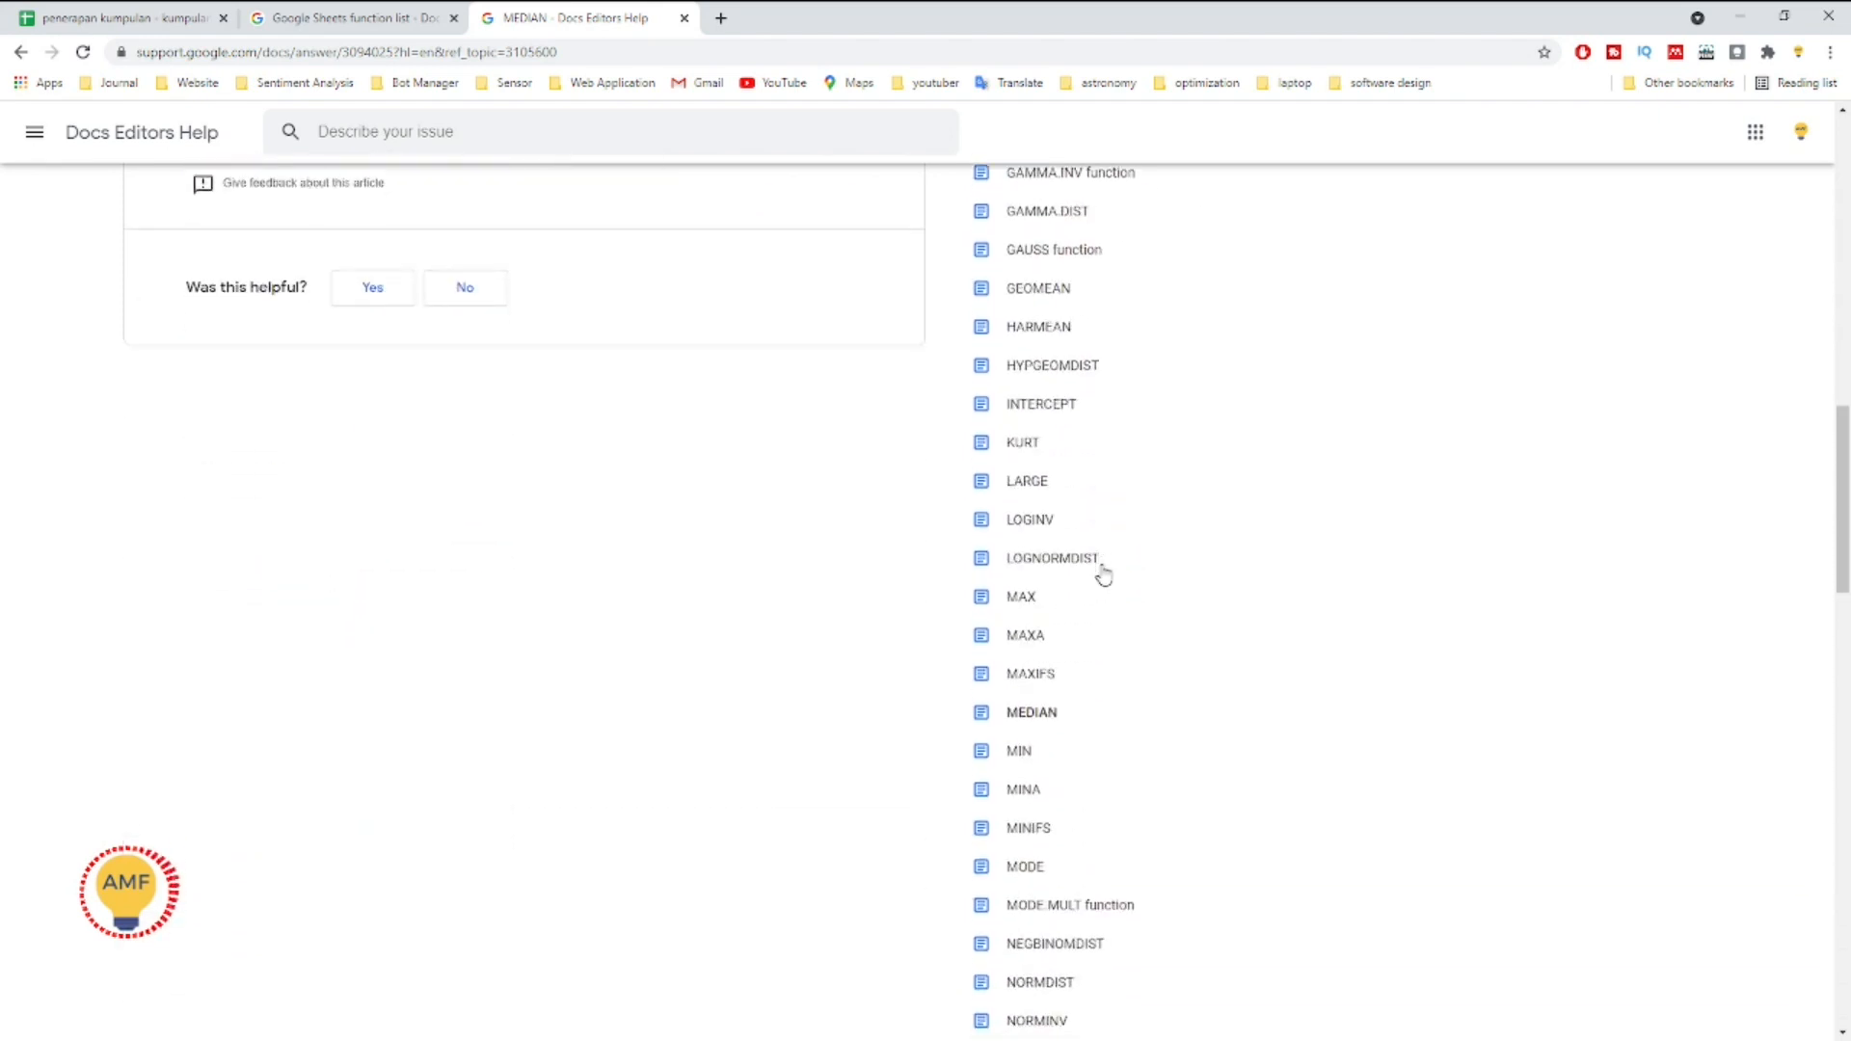
{"action": "left_click", "coordinate": [1016, 665]}
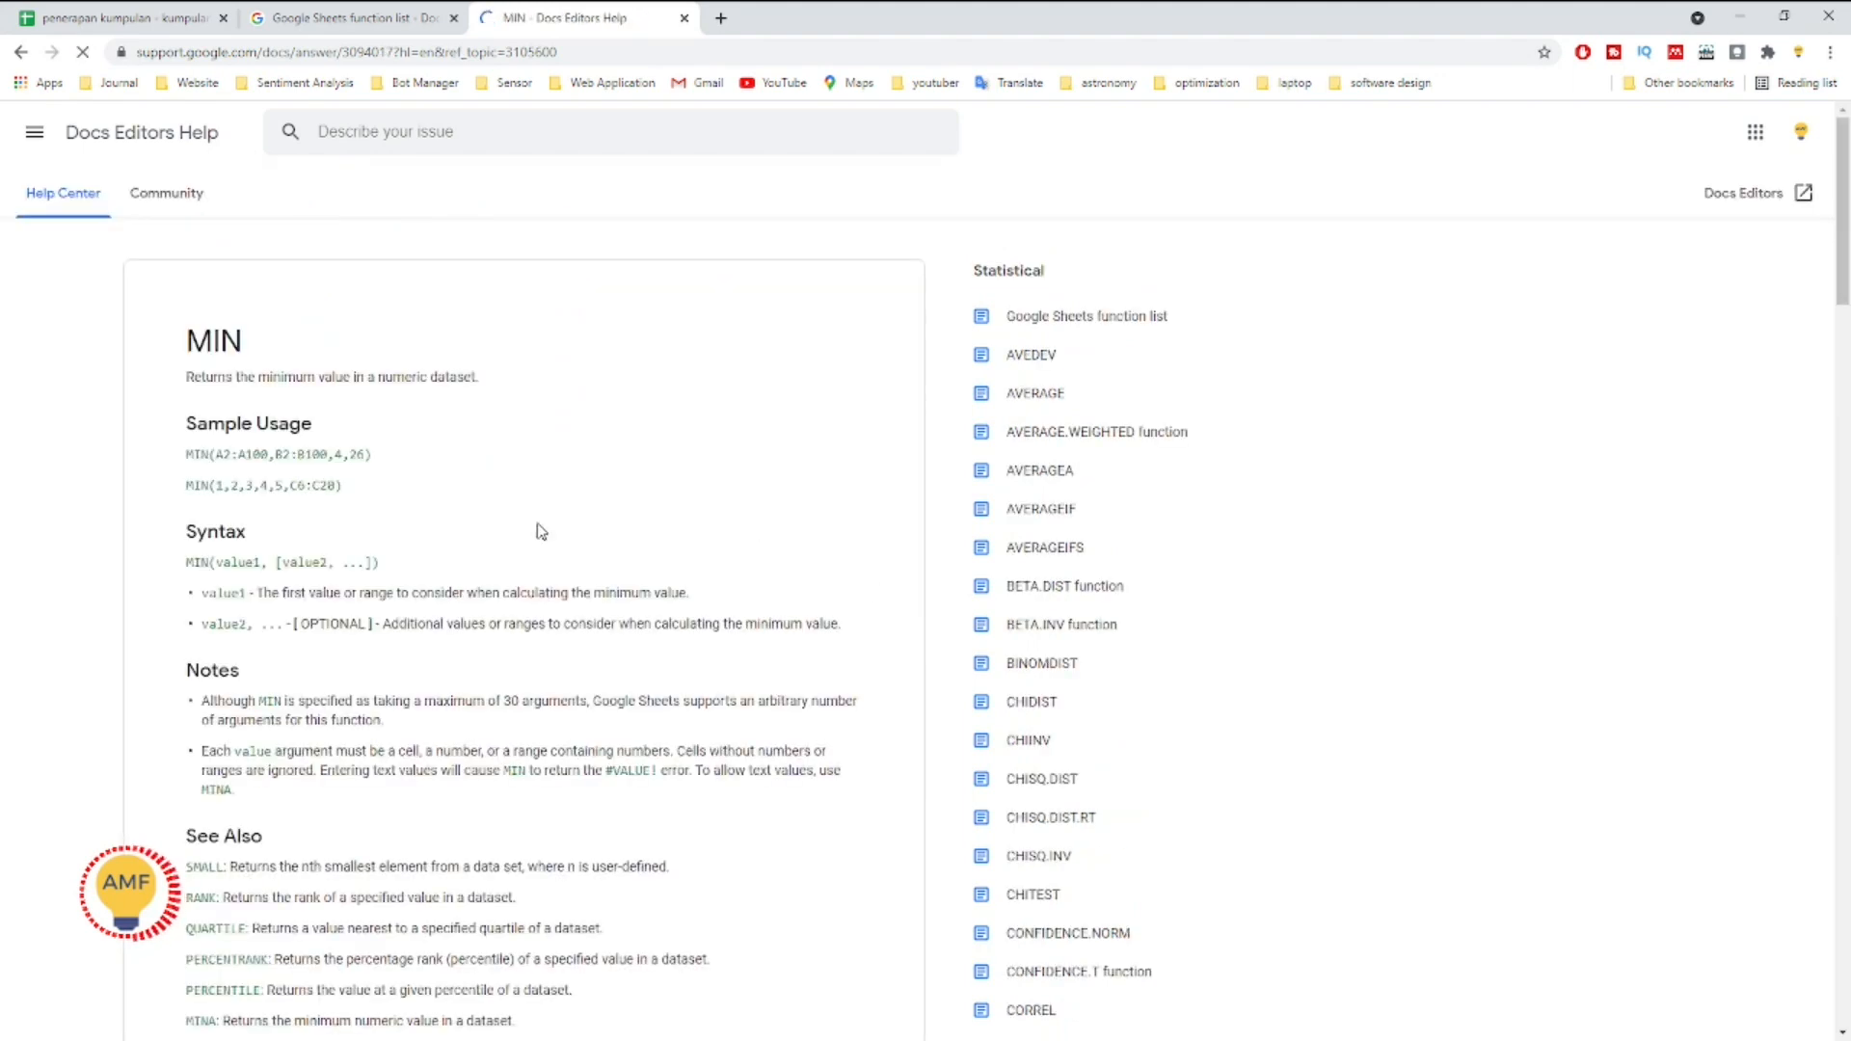
{"action": "scroll", "coordinate": [539, 530], "scroll_direction": "down", "scroll_amount": 6}
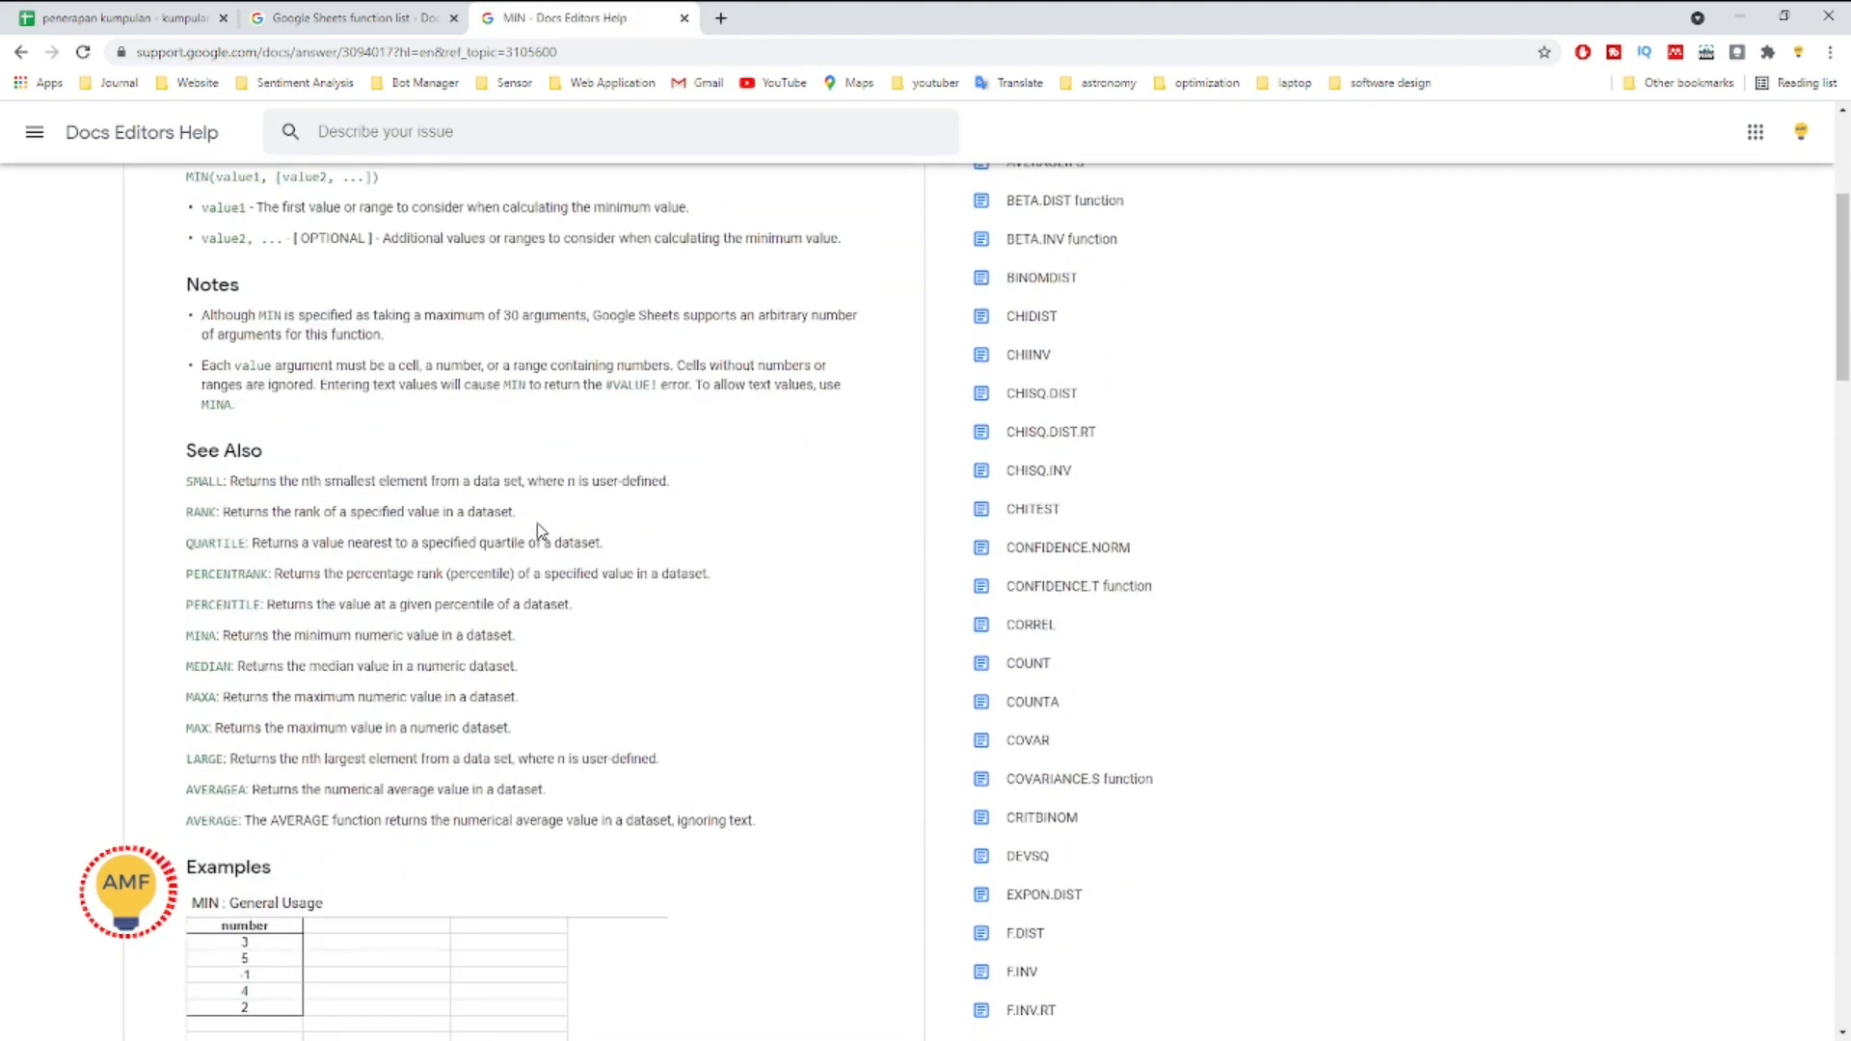
{"action": "scroll", "coordinate": [1029, 488], "scroll_direction": "down", "scroll_amount": 5}
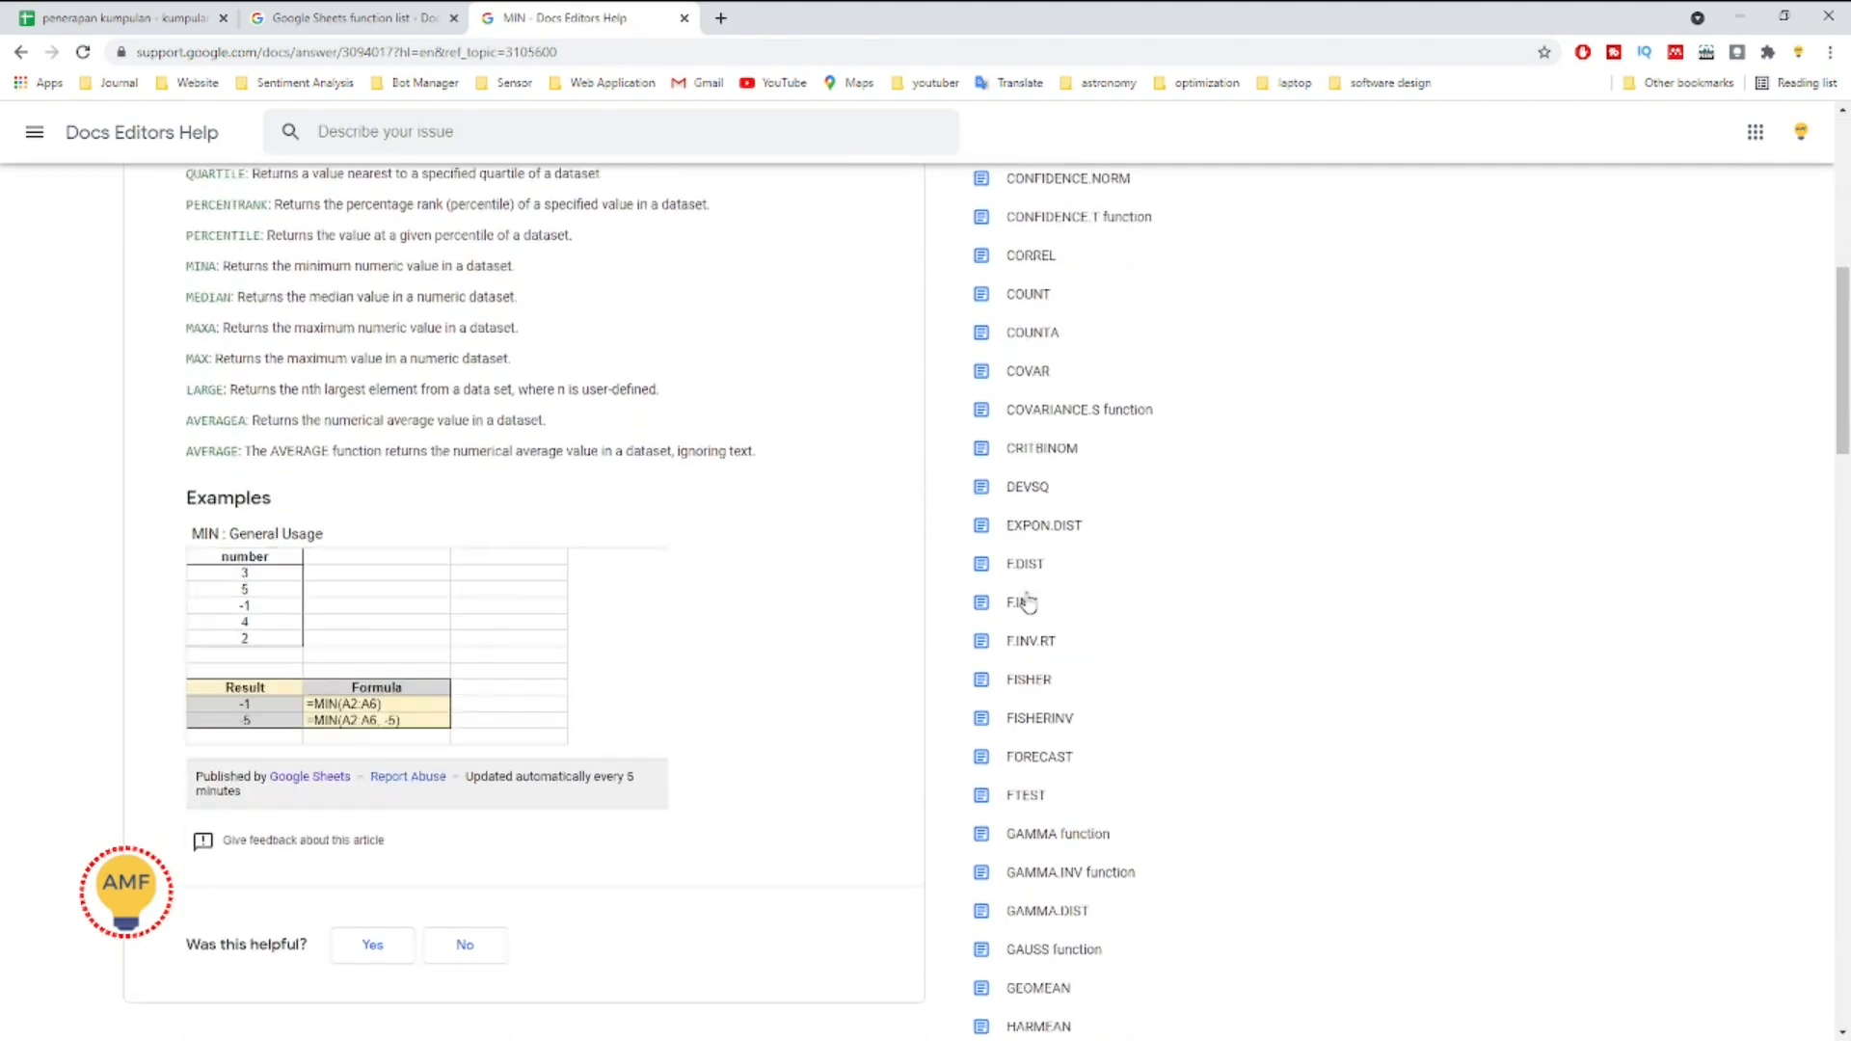
{"action": "scroll", "coordinate": [1029, 604], "scroll_direction": "down", "scroll_amount": 4}
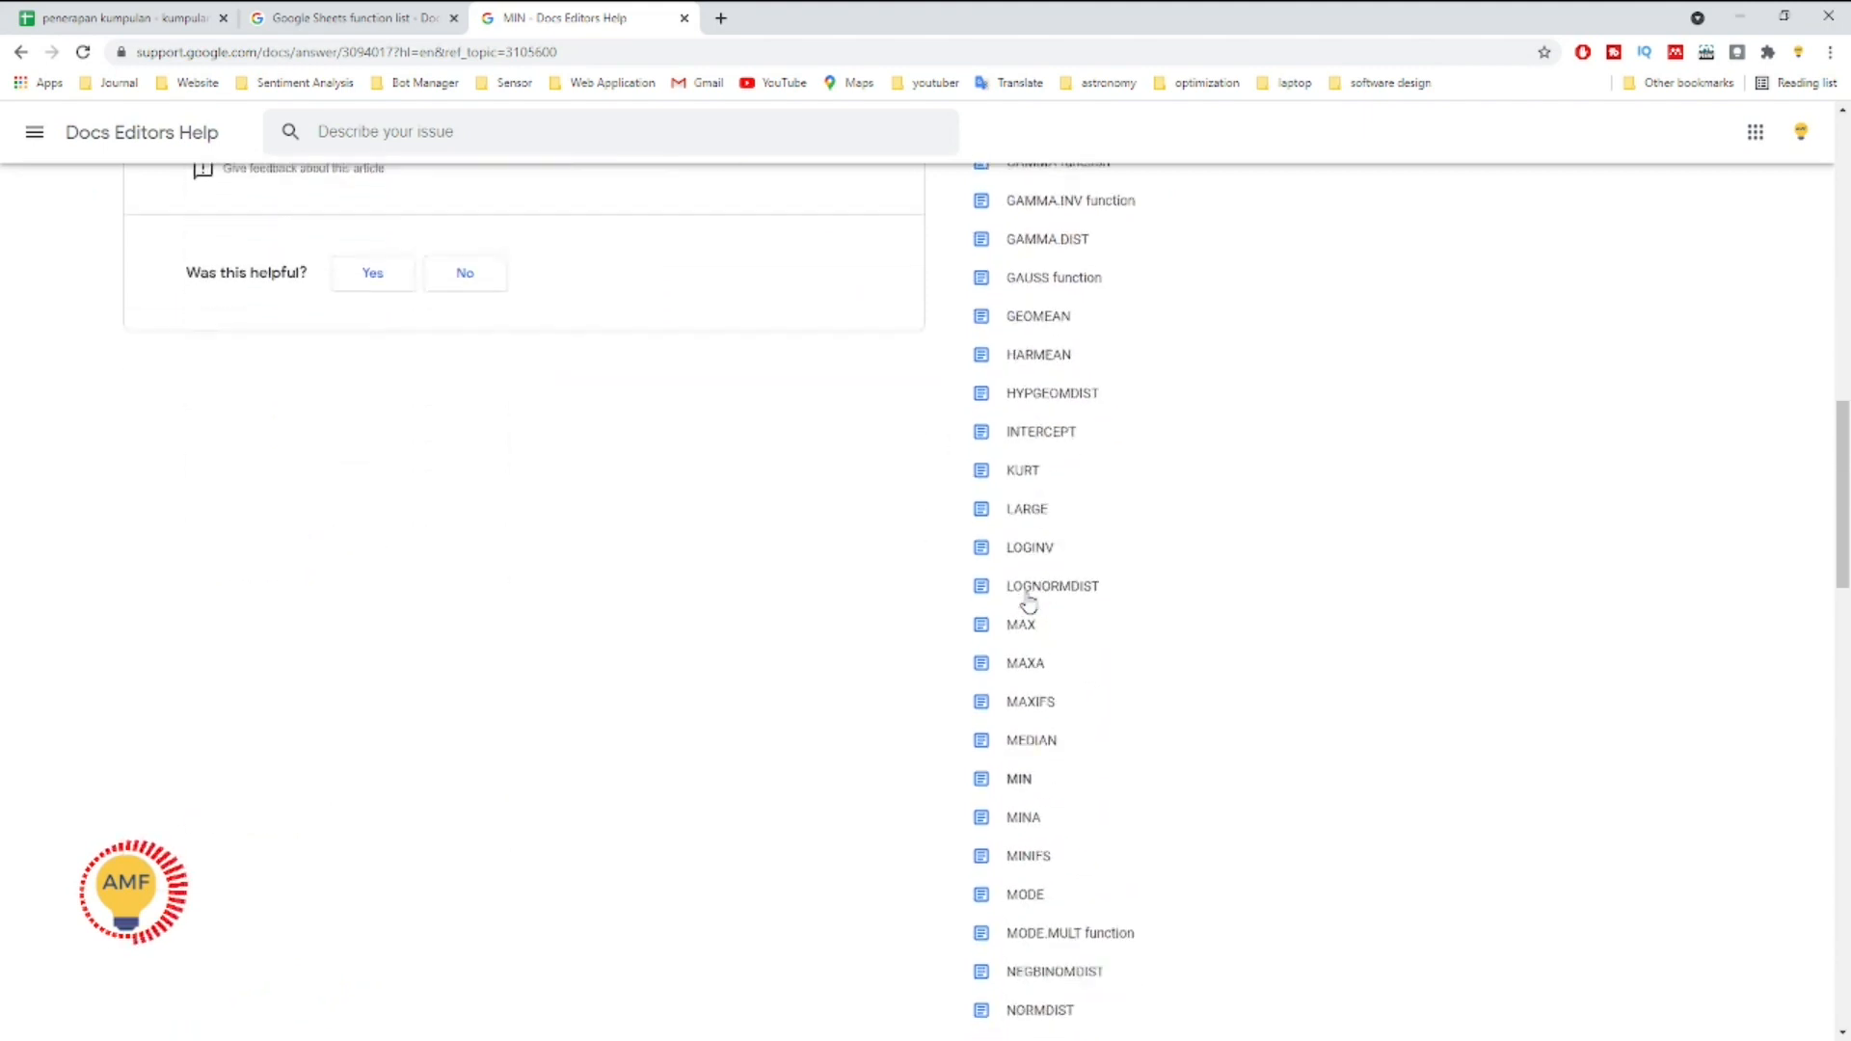
{"action": "scroll", "coordinate": [1029, 602], "scroll_direction": "up", "scroll_amount": 5}
{"action": "scroll", "coordinate": [1028, 598], "scroll_direction": "up", "scroll_amount": 10}
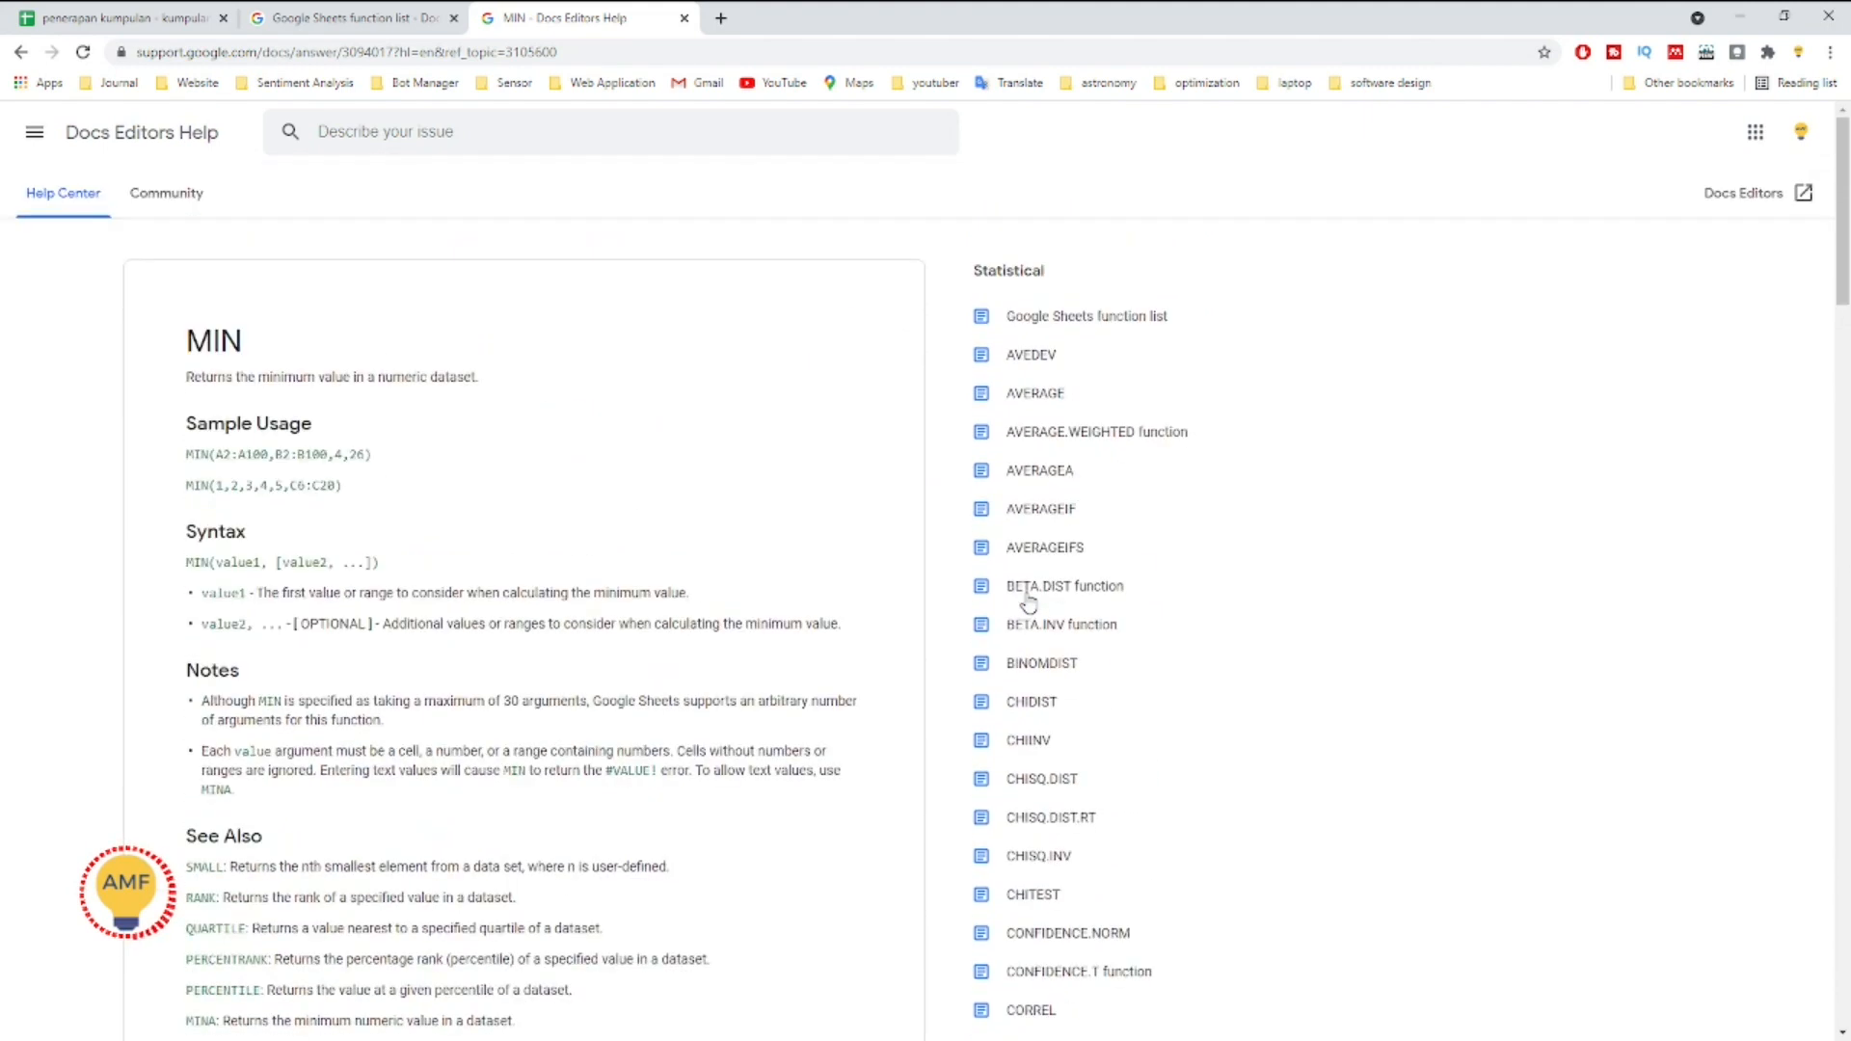
{"action": "scroll", "coordinate": [1029, 603], "scroll_direction": "down", "scroll_amount": 4}
{"action": "scroll", "coordinate": [622, 614], "scroll_direction": "down", "scroll_amount": 2}
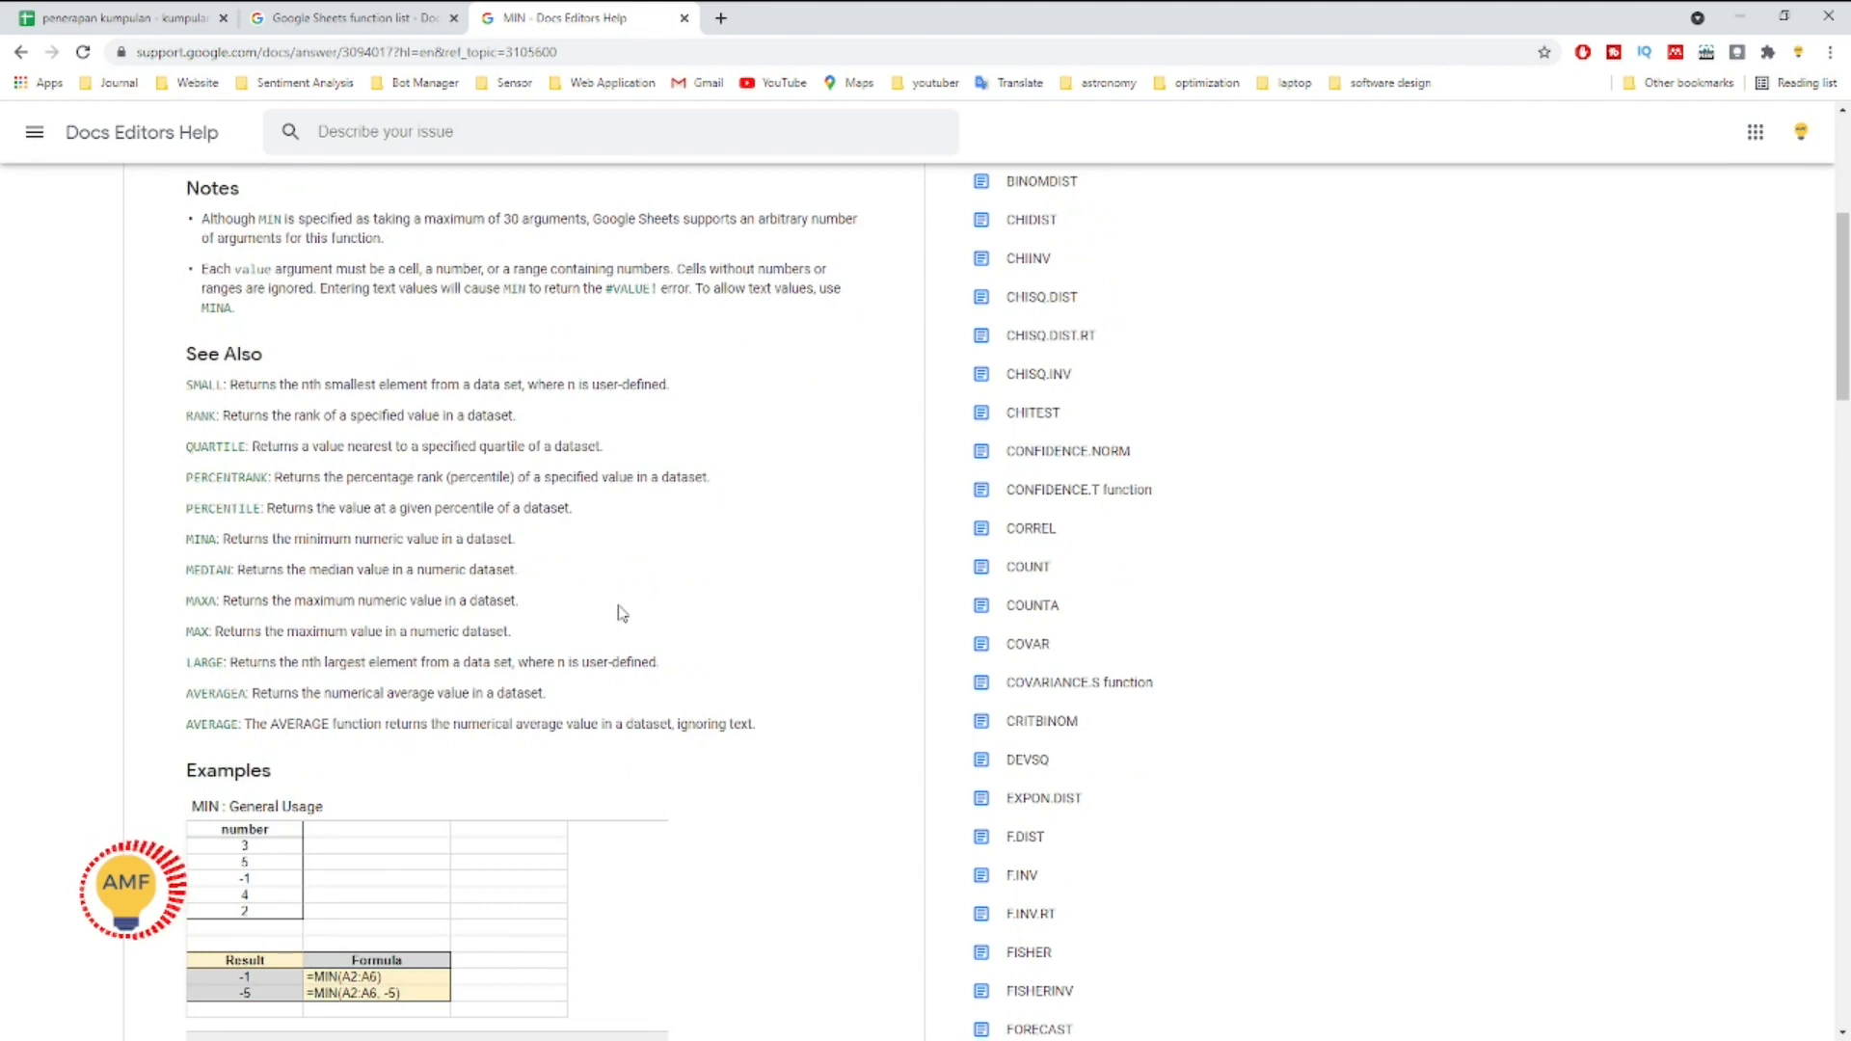
{"action": "scroll", "coordinate": [622, 614], "scroll_direction": "down", "scroll_amount": 1}
{"action": "scroll", "coordinate": [622, 613], "scroll_direction": "up", "scroll_amount": 6}
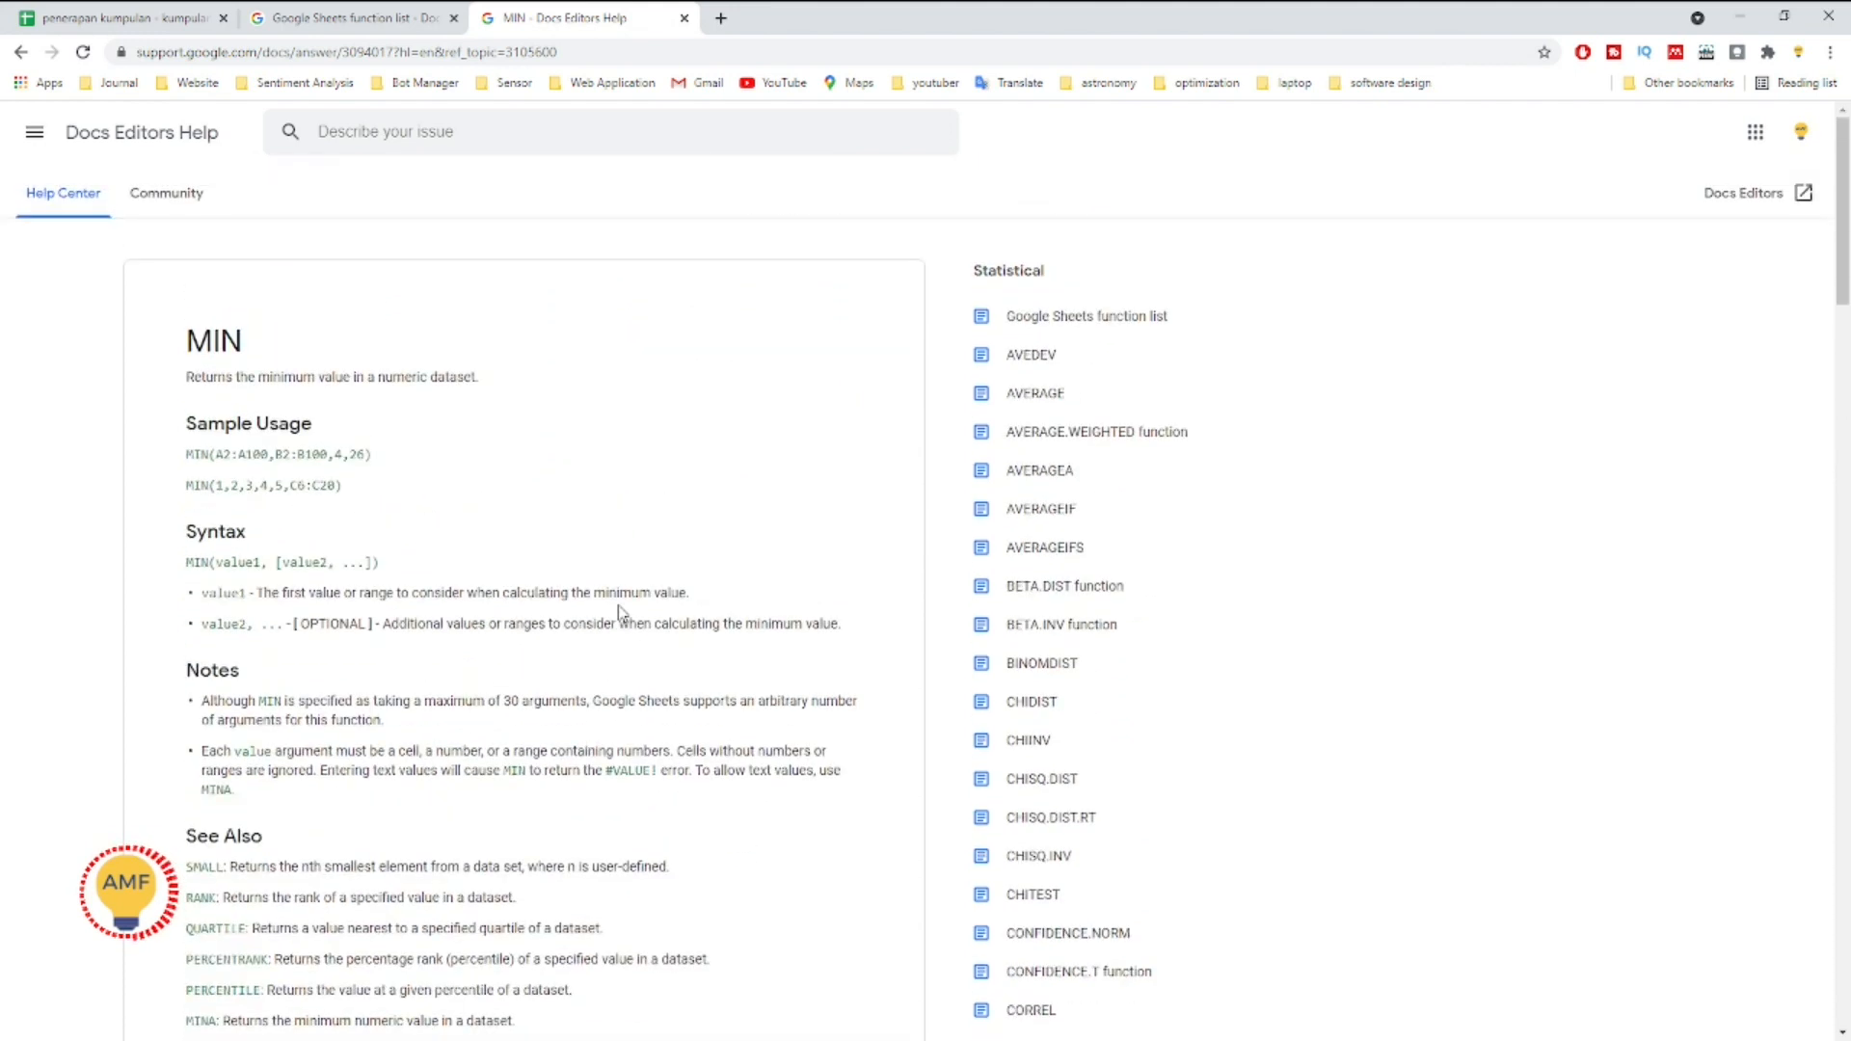